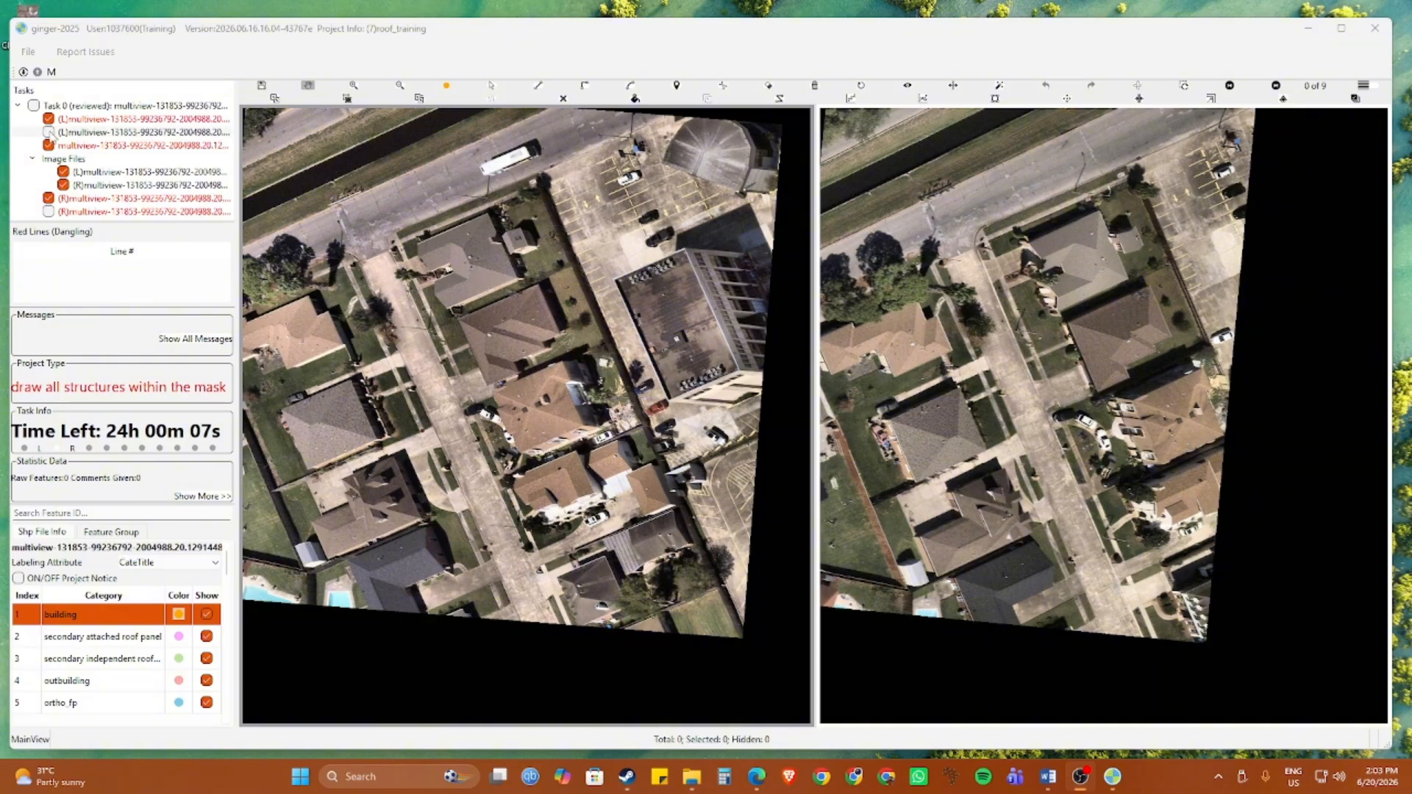
Compare the houses with the reviewed building outlines of the (L) image, showing that reference layer briefly and hiding it again
left_click(49, 133)
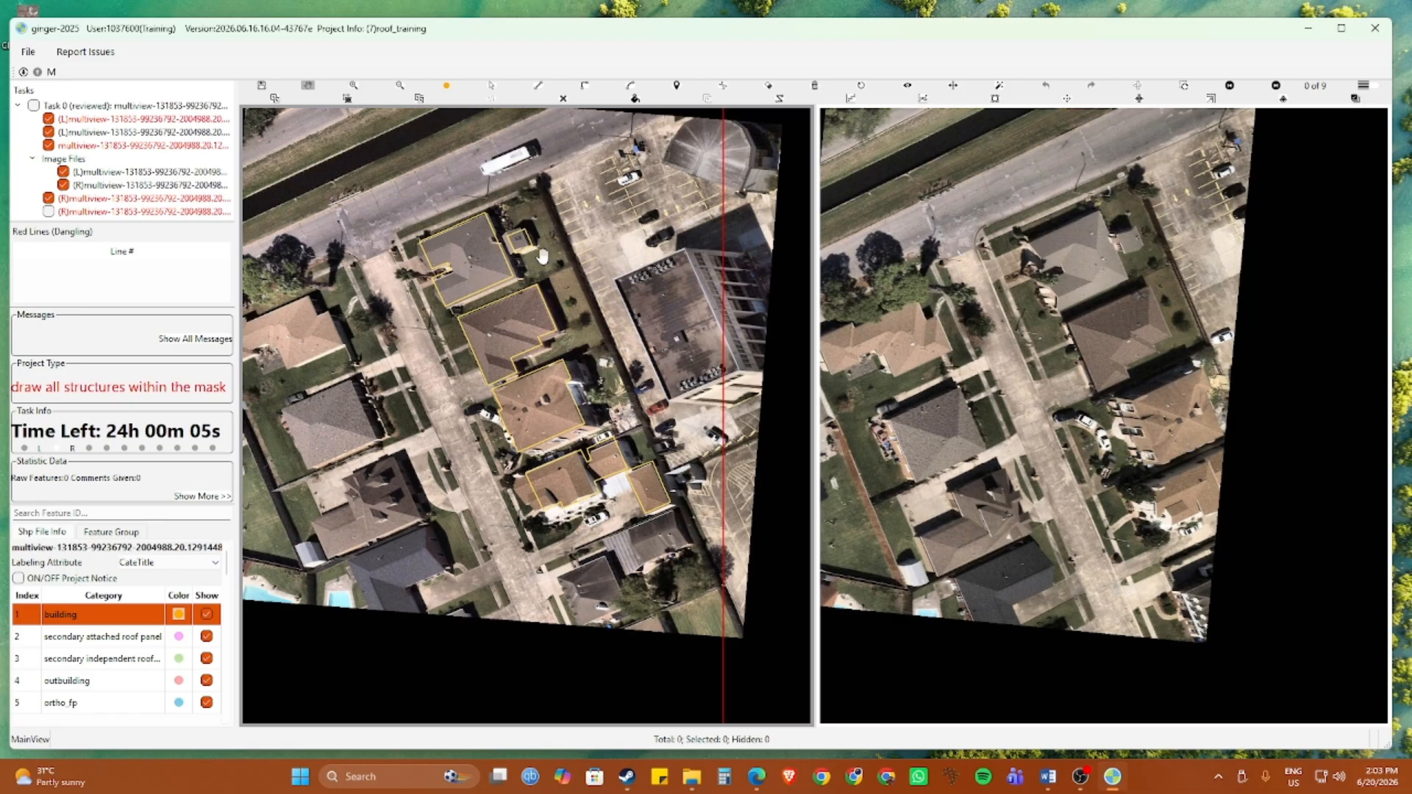
scroll(541, 255, "up", 2)
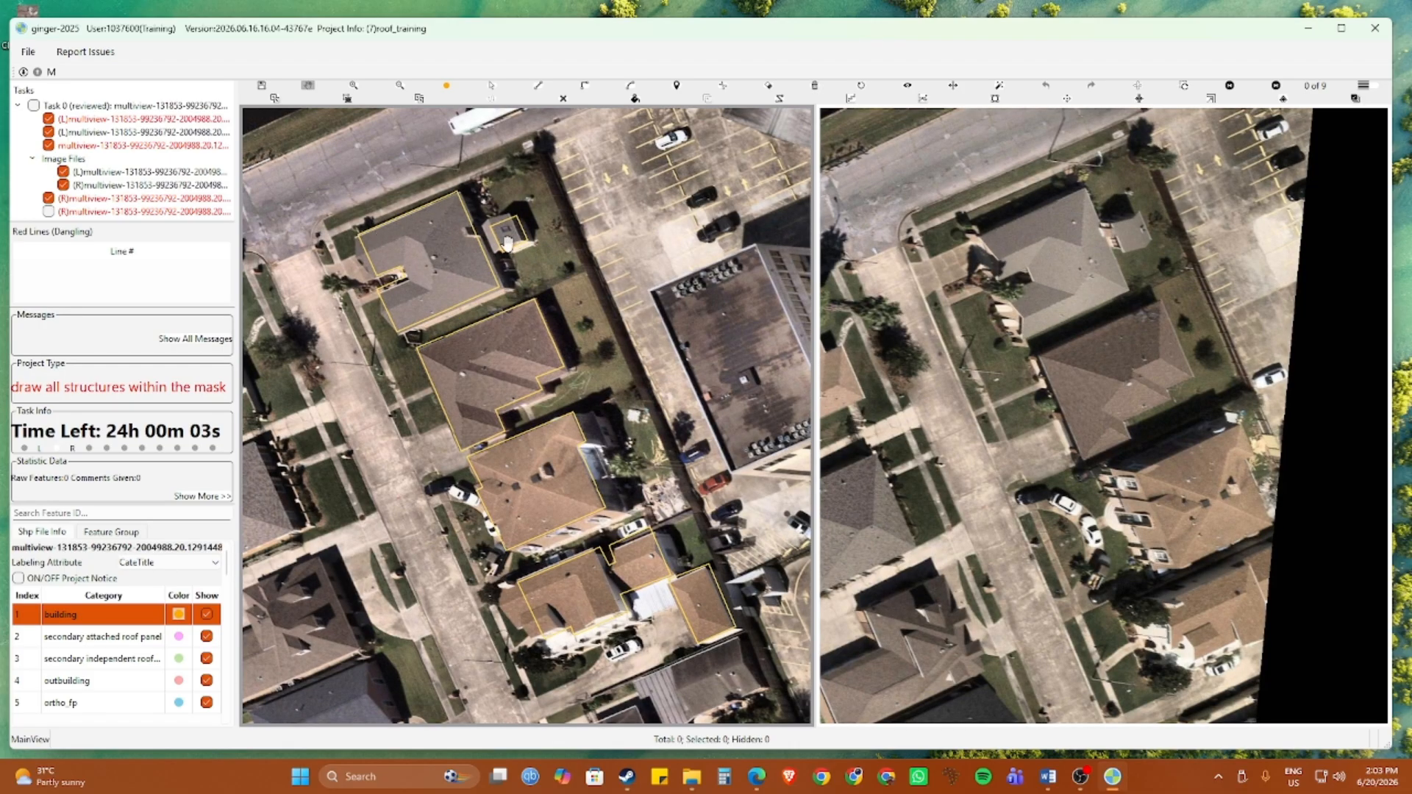
scroll(447, 237, "down", 2)
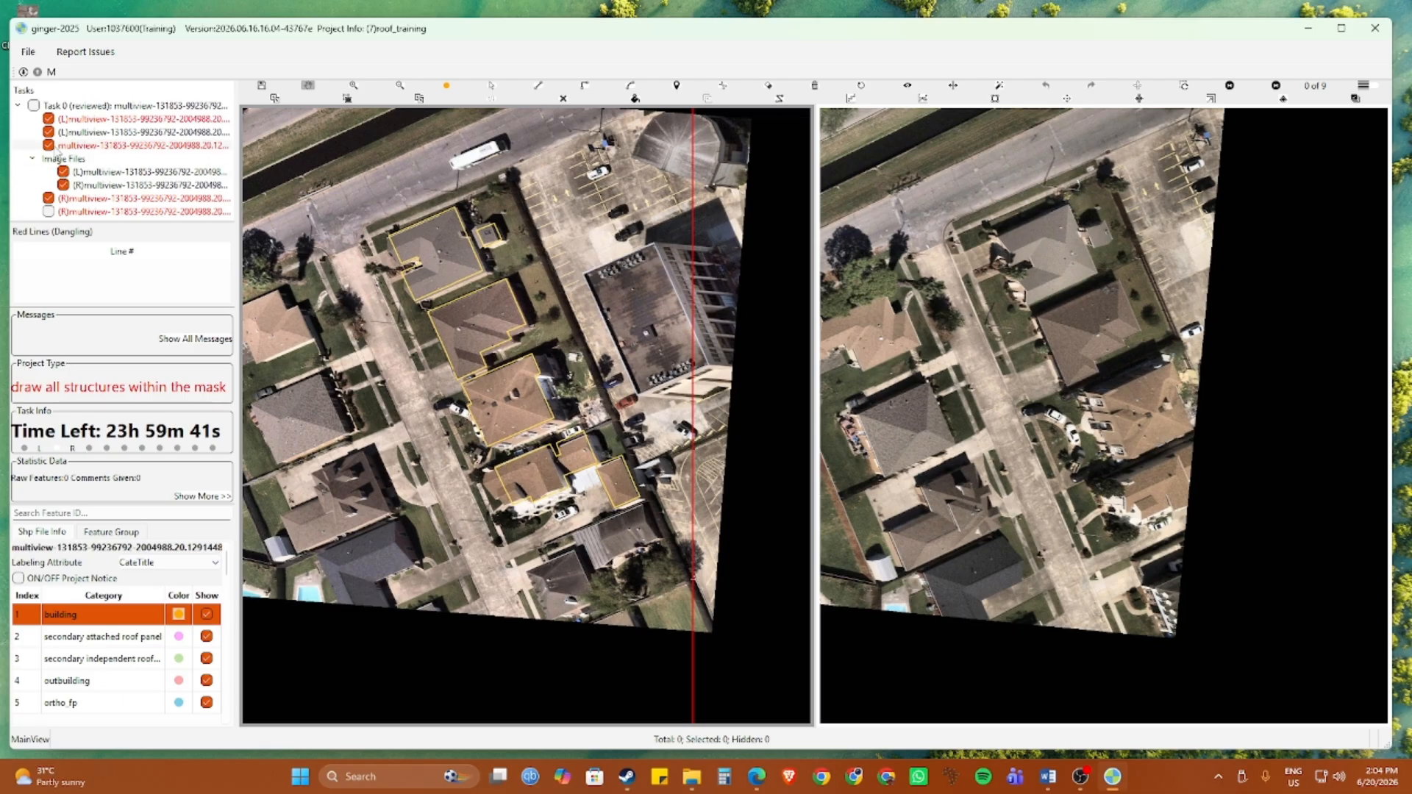
left_click(47, 132)
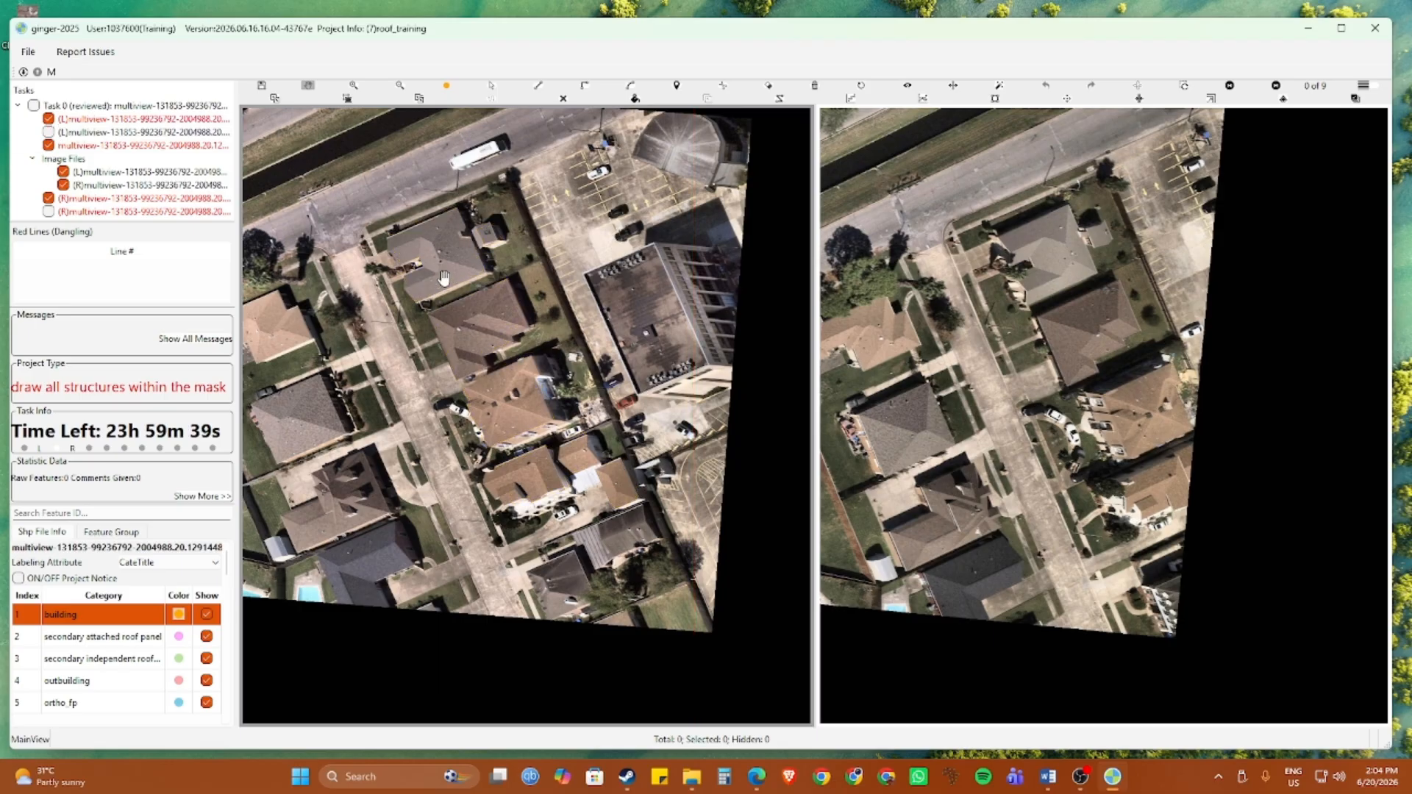
Outline the main roof of the house nearest the road as a rectangular building in the (L) image
scroll(538, 380, "up", 3)
scroll(538, 380, "up", 2)
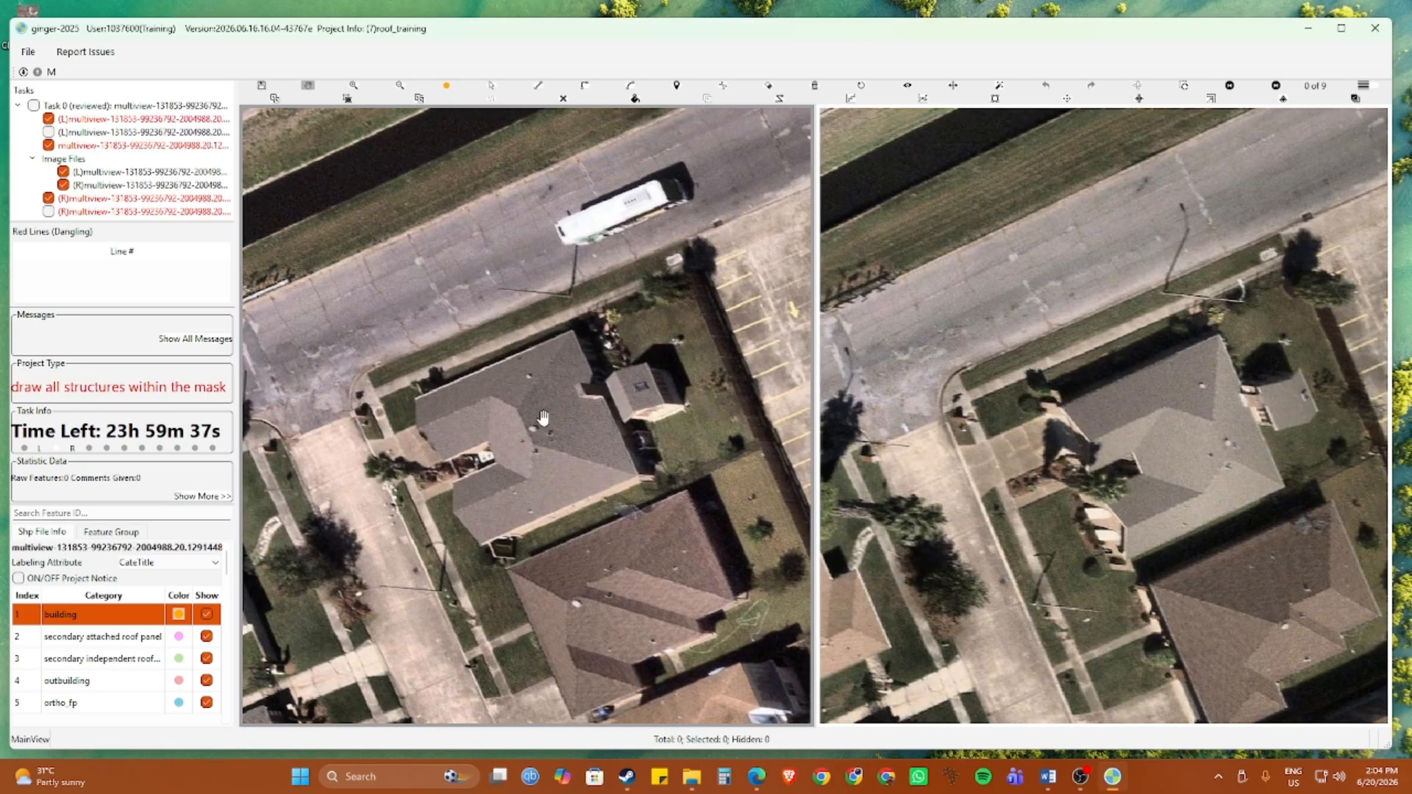
scroll(584, 394, "up", 2)
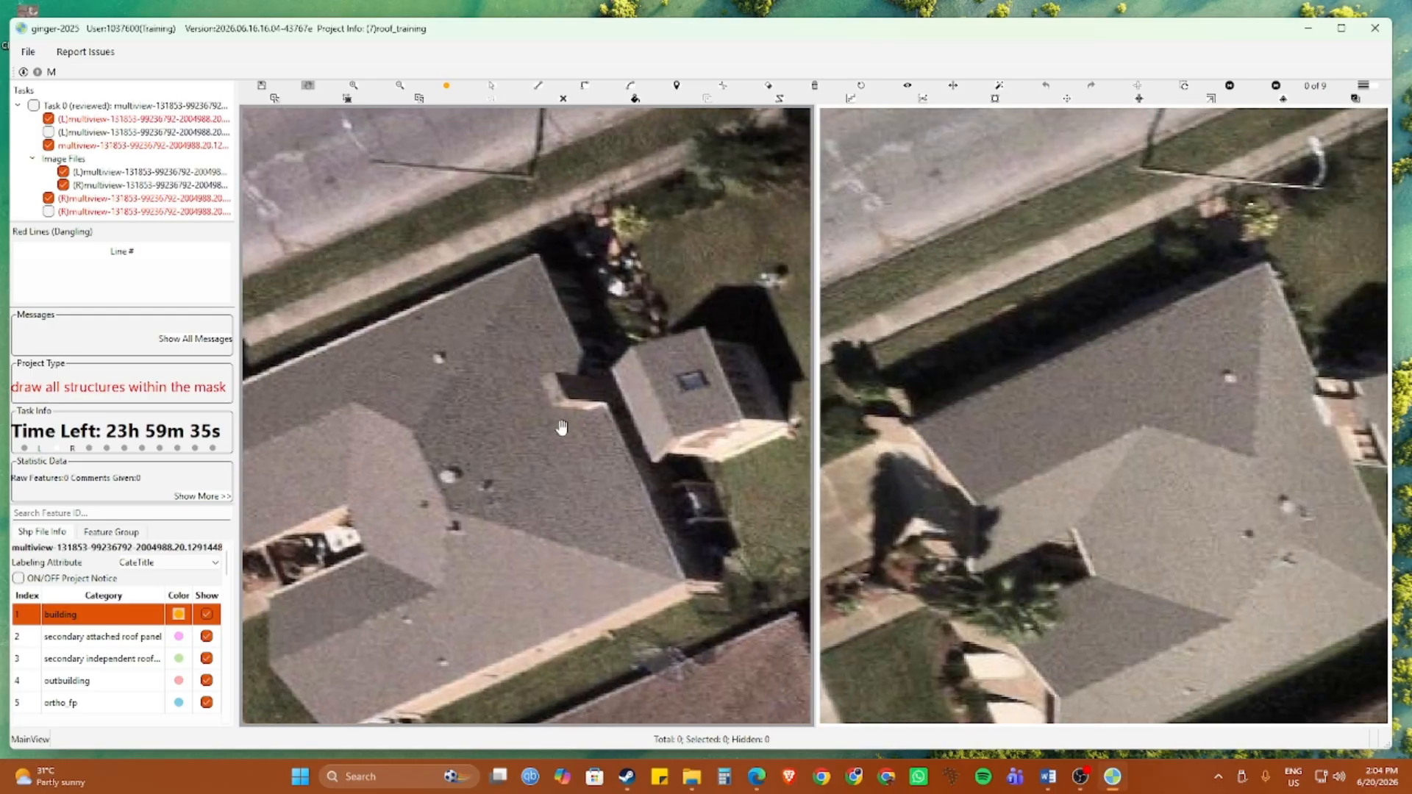
left_click(537, 254)
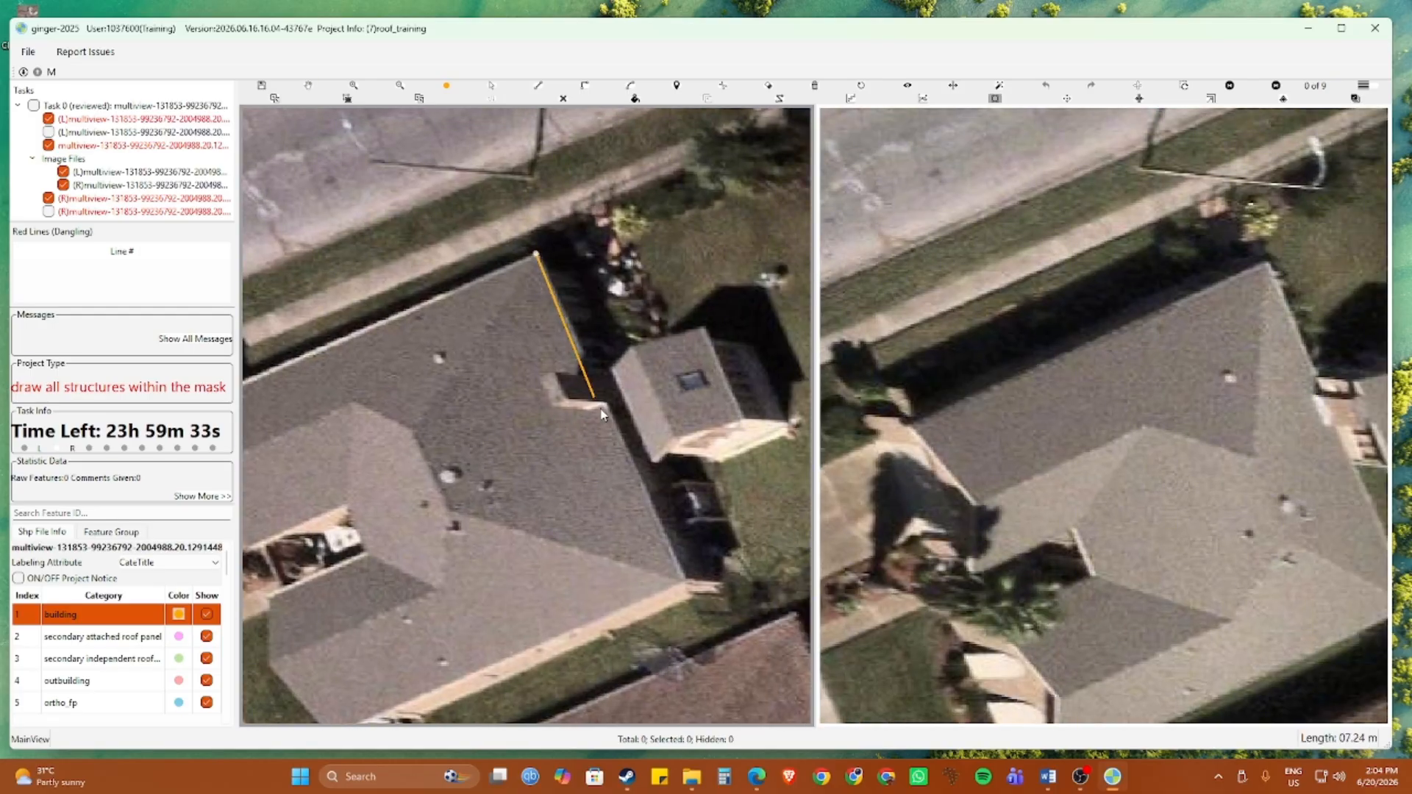
left_click(686, 583)
left_click_drag(469, 611, 594, 537)
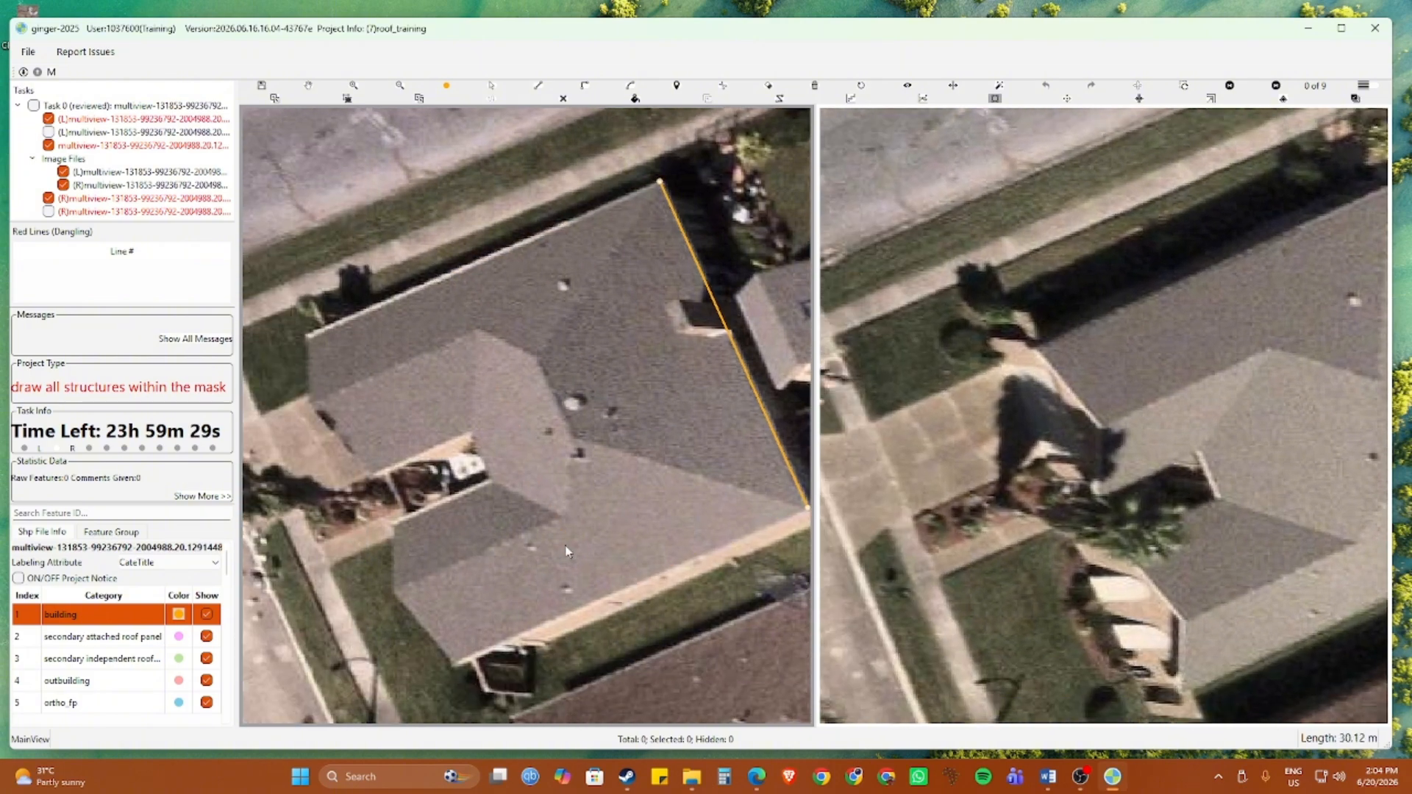
left_click(403, 554)
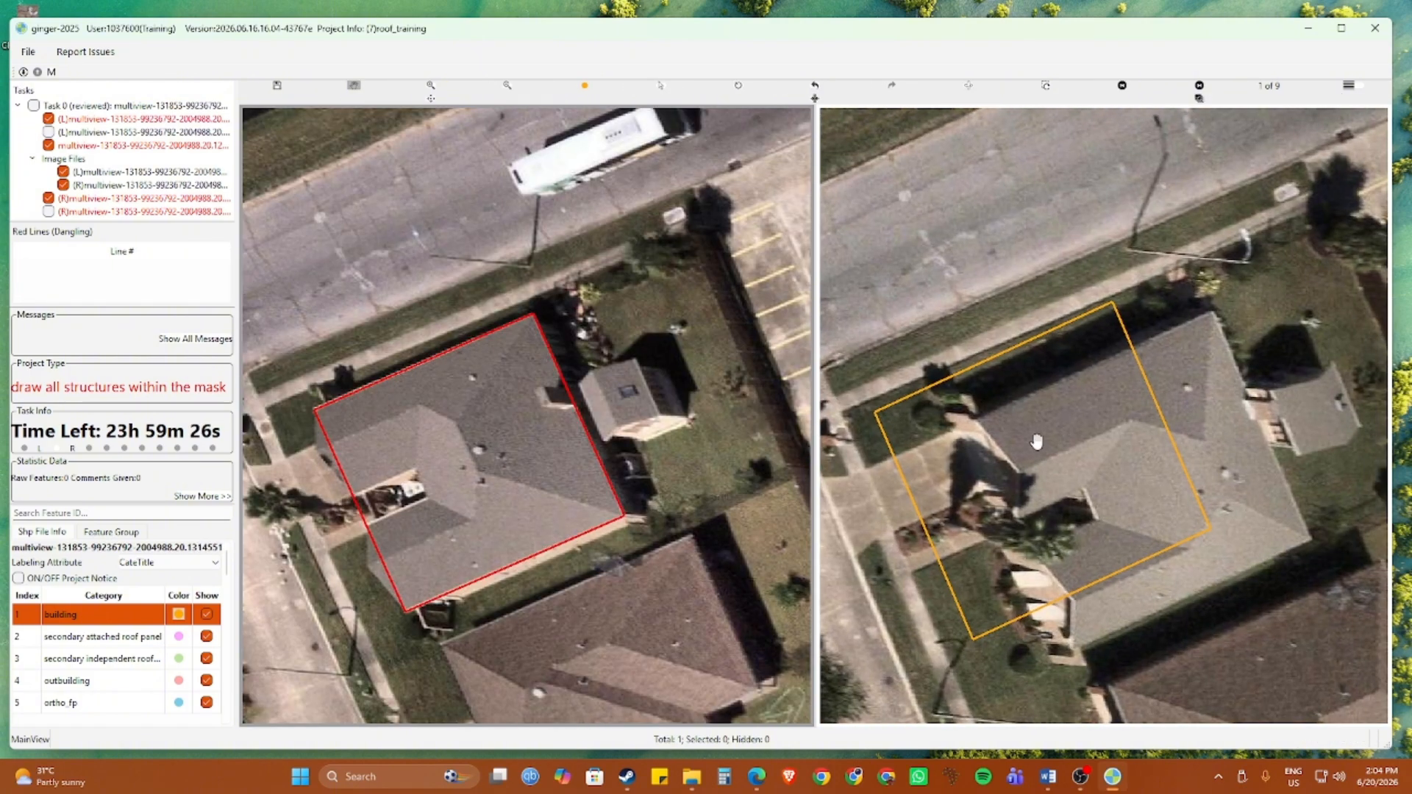
Shift the building outline in the (R) image until it matches the eaves of the same roof
left_click_drag(1036, 441, 1096, 396)
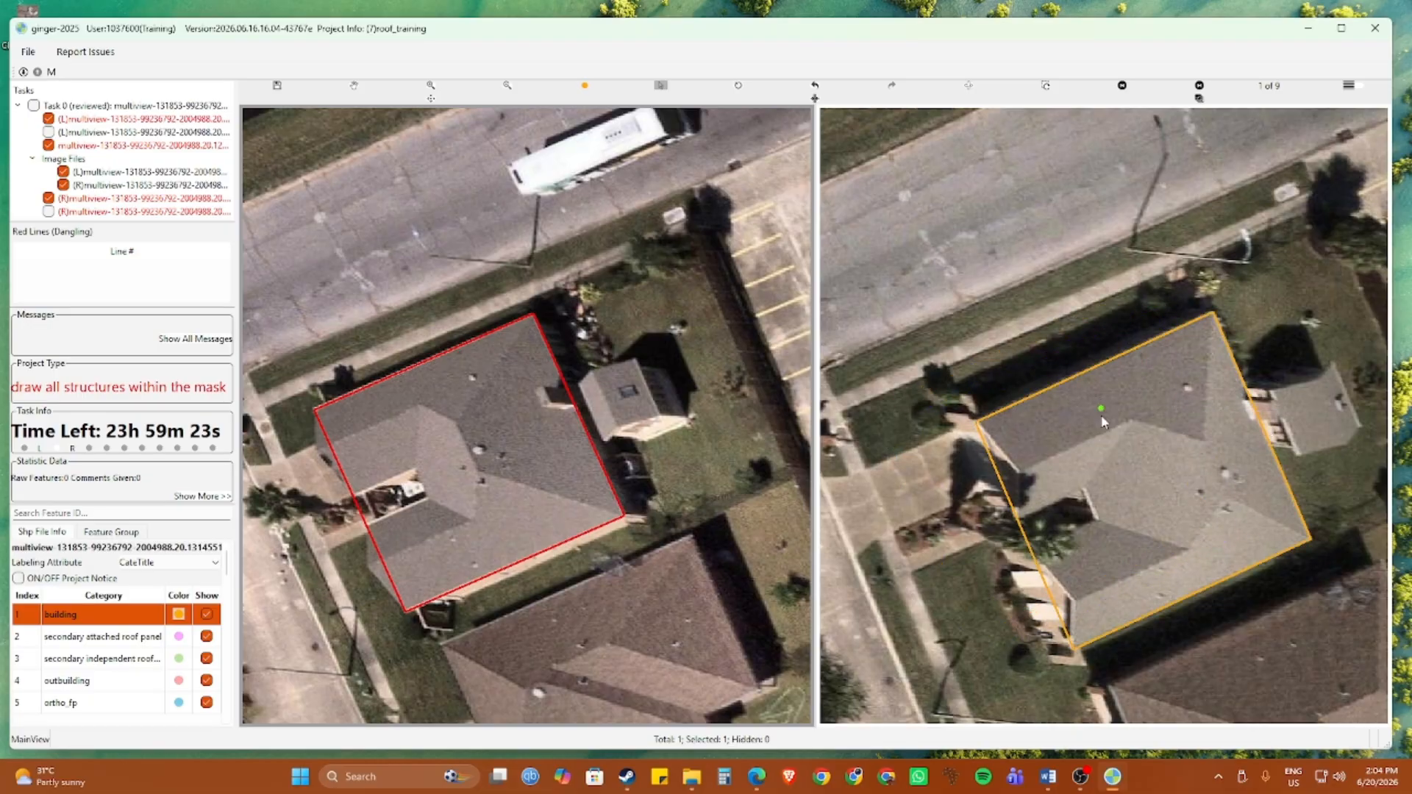
scroll(1102, 418, "up", 2)
key("Escape")
scroll(1102, 424, "down", 2)
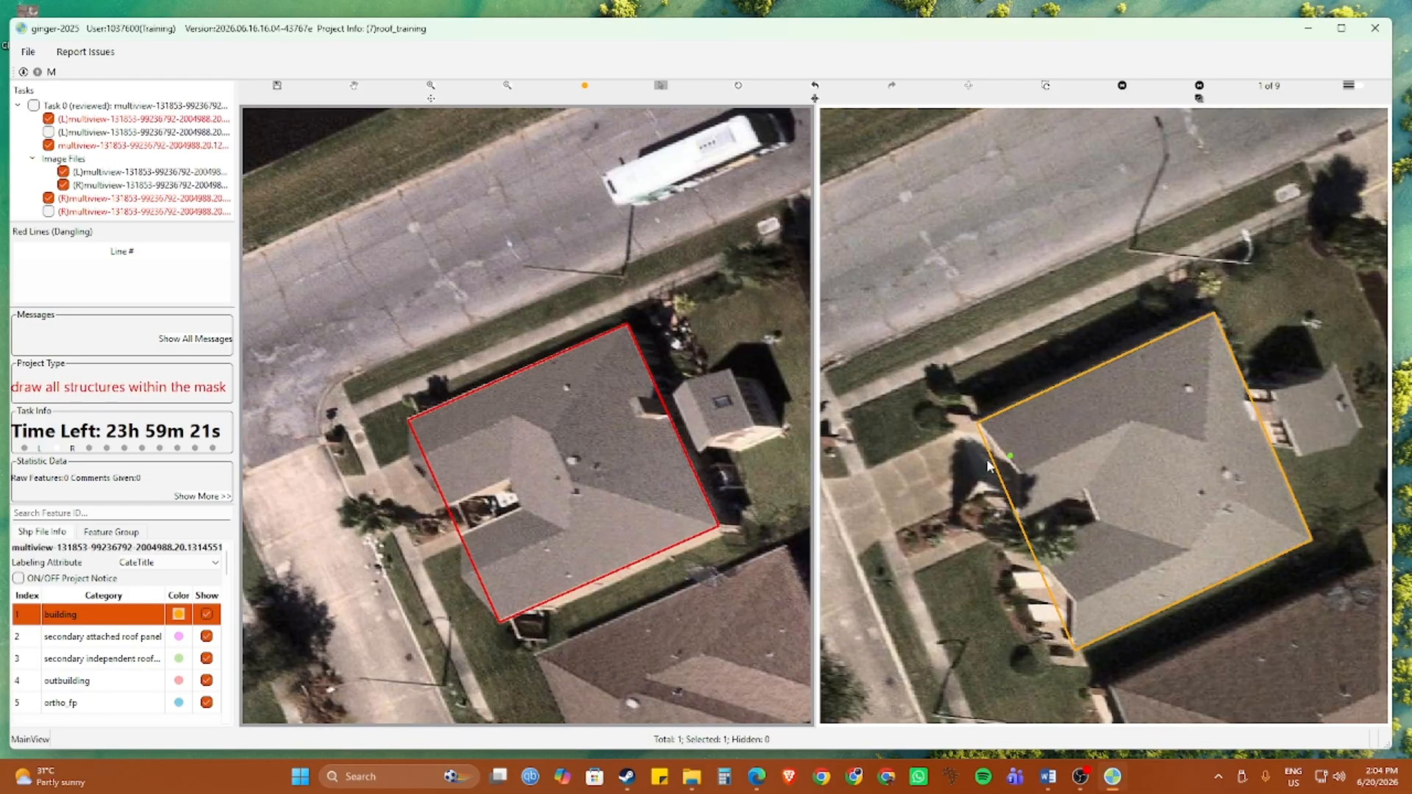
Cut a rectangular notch into the street-side edge of the building outline, following the recessed entrance between the two roof wings
key("h")
scroll(519, 539, "up", 2)
left_click_drag(518, 539, 560, 498)
scroll(507, 489, "up", 2)
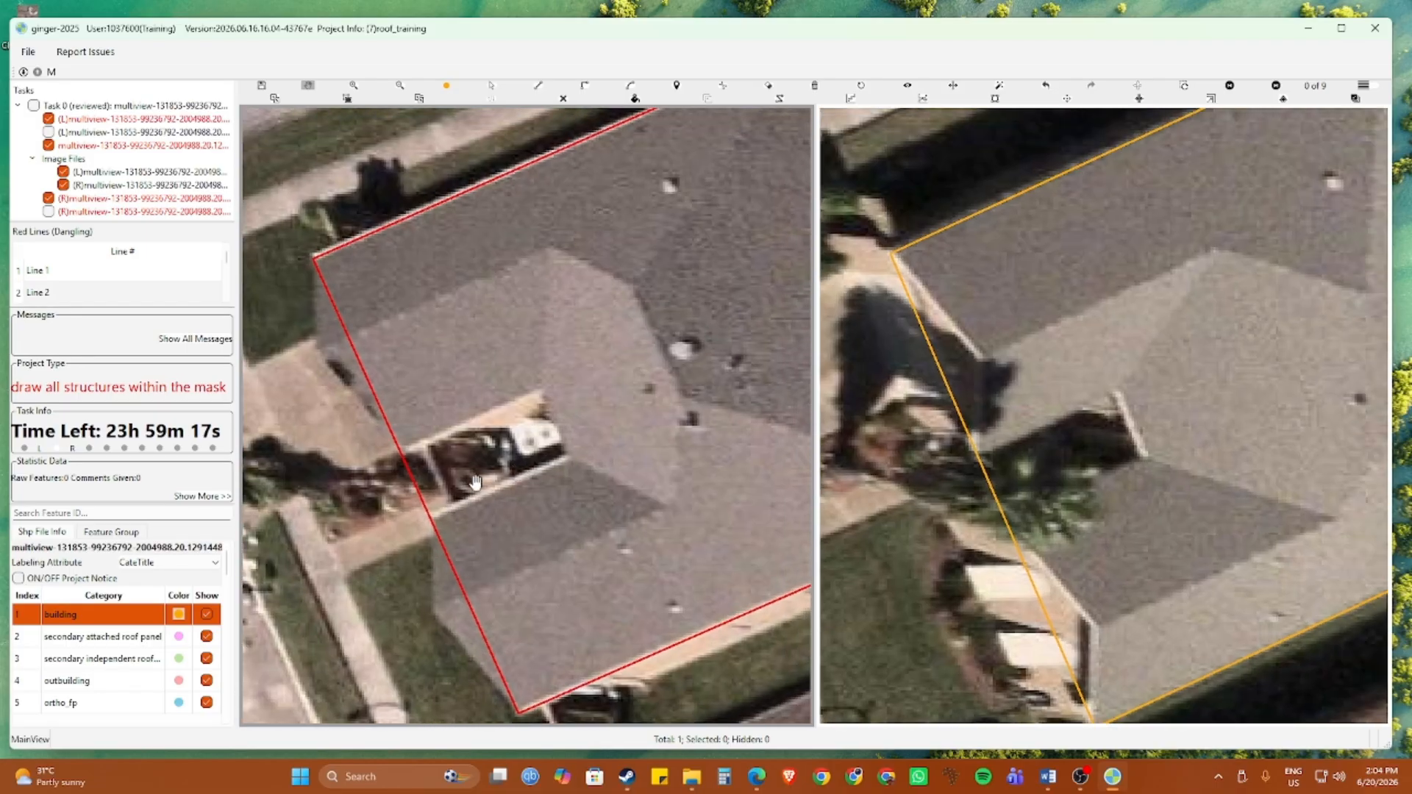
left_click(434, 527)
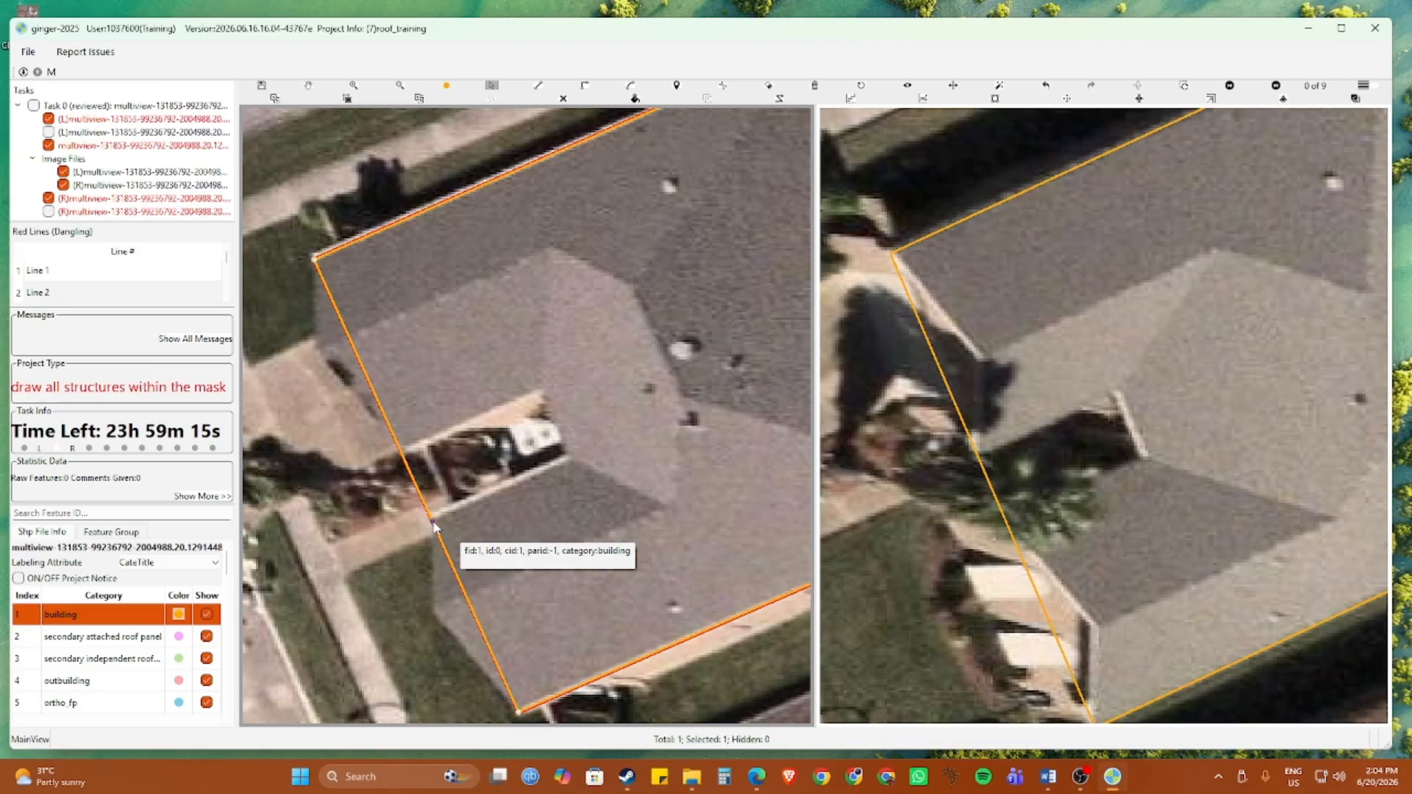
key("e")
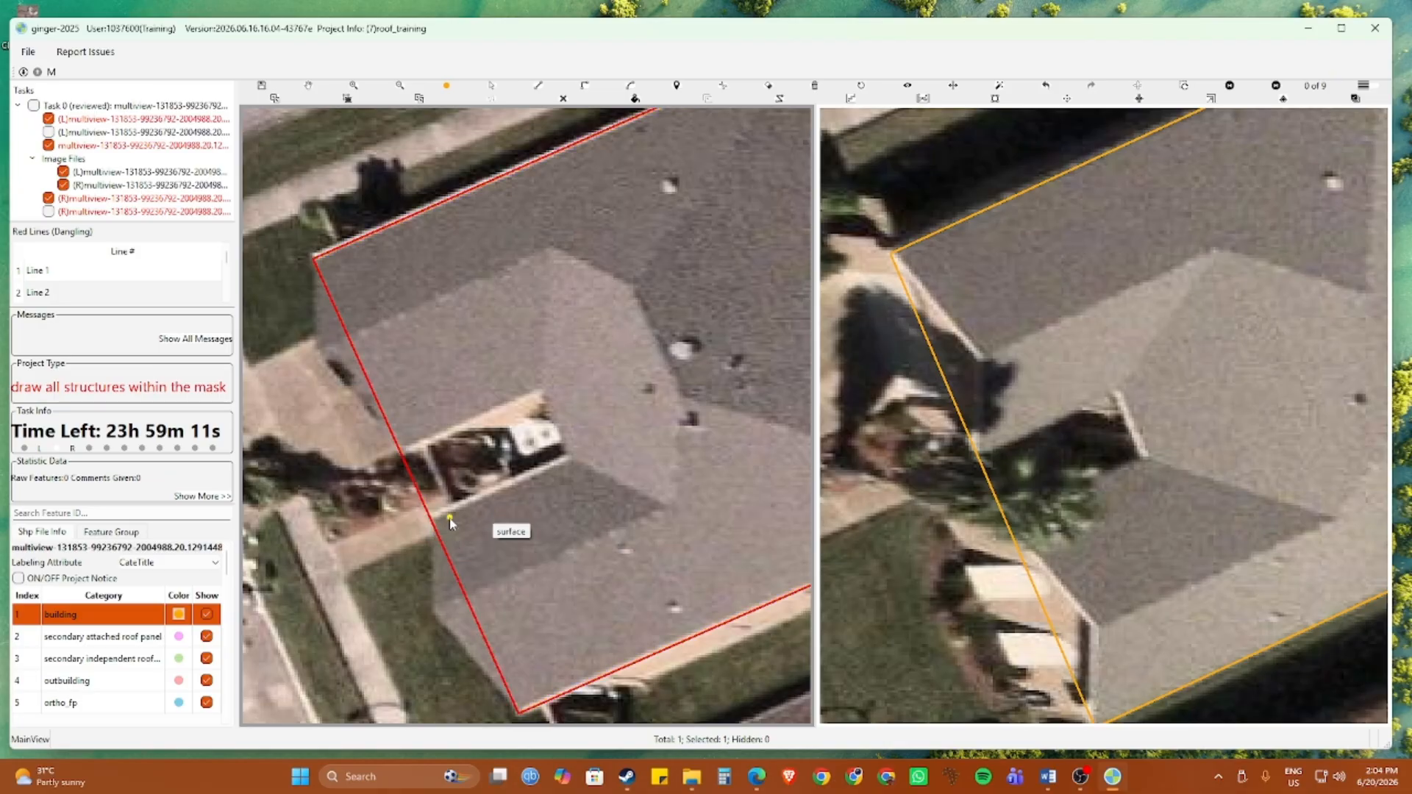
left_click(571, 455)
left_click(541, 390)
left_click(402, 451)
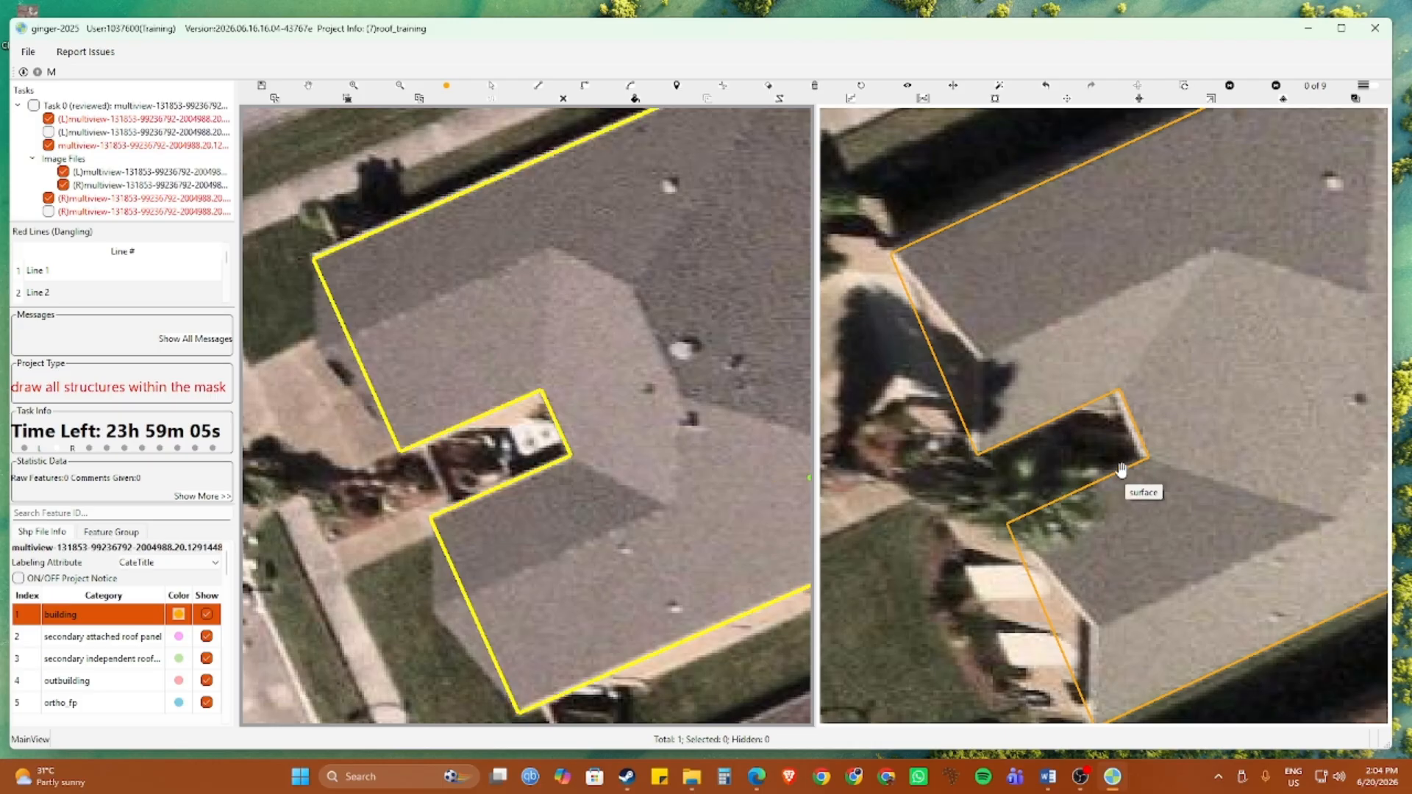
Recheck the notched outline against the roof in the (R) image and place the building's base outline at ground level
left_click(1028, 268)
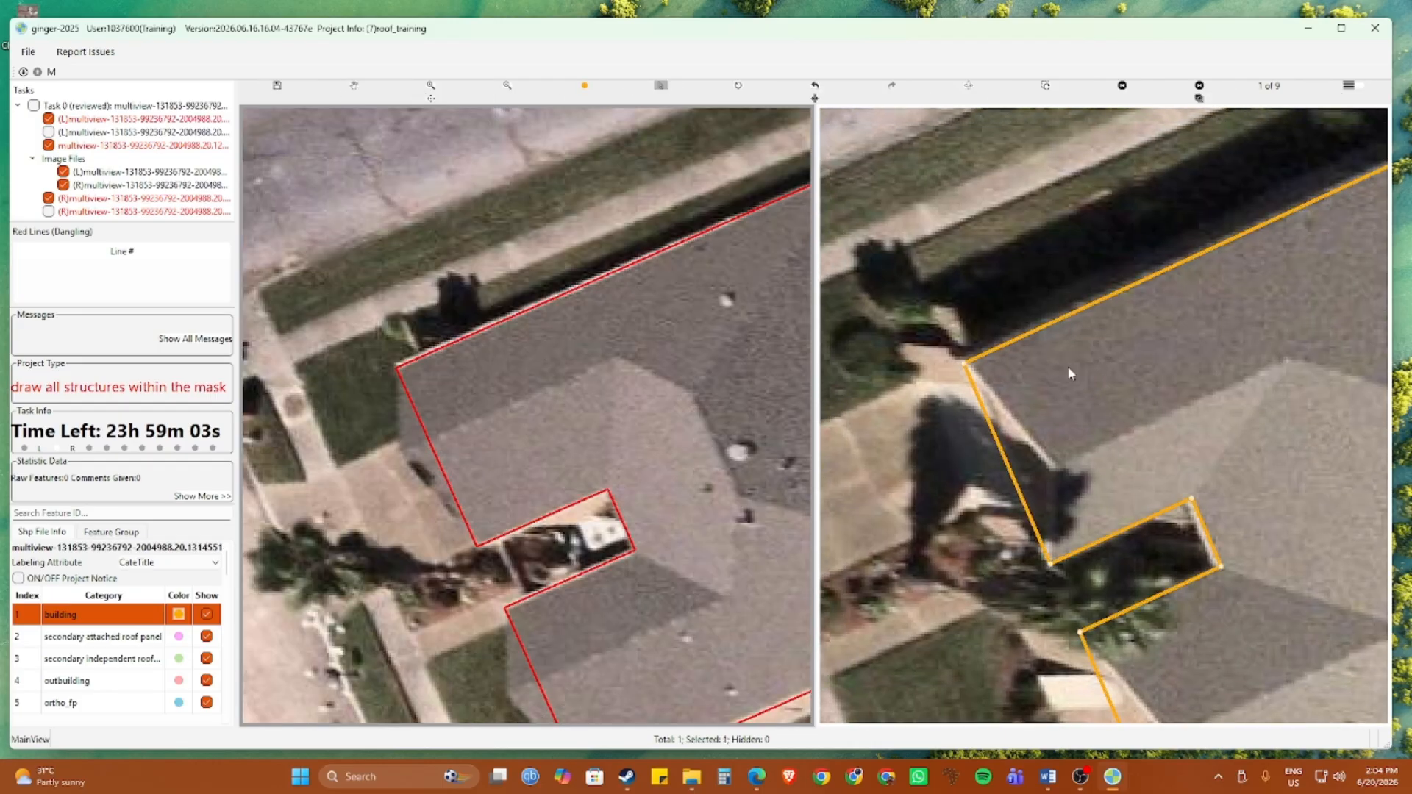
left_click(1127, 349)
key("Escape")
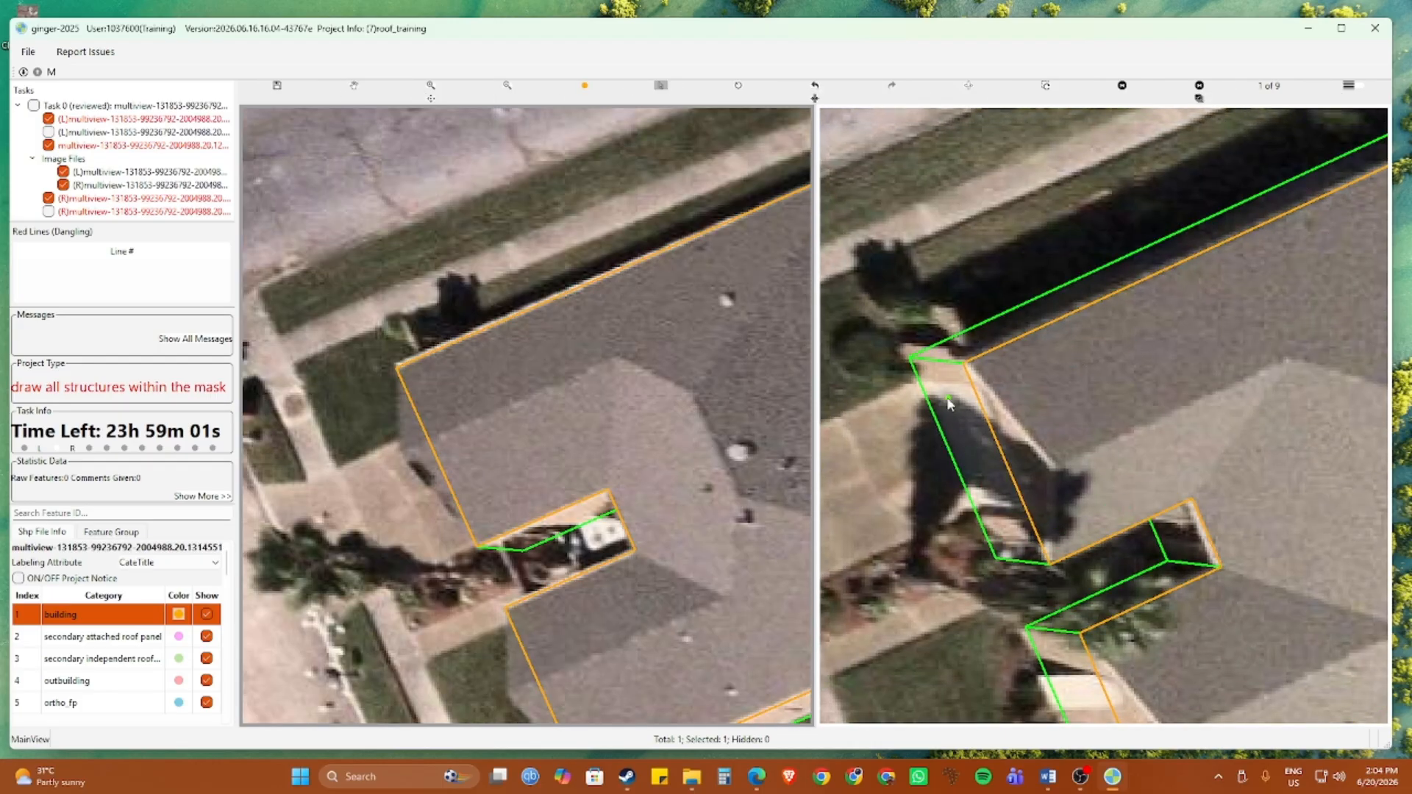
Draw two lines across the roof wings from the notch's inner corners to the outer eaves, parallel to the notch's inner edge
scroll(950, 400, "down", 1)
left_click_drag(668, 417, 568, 461)
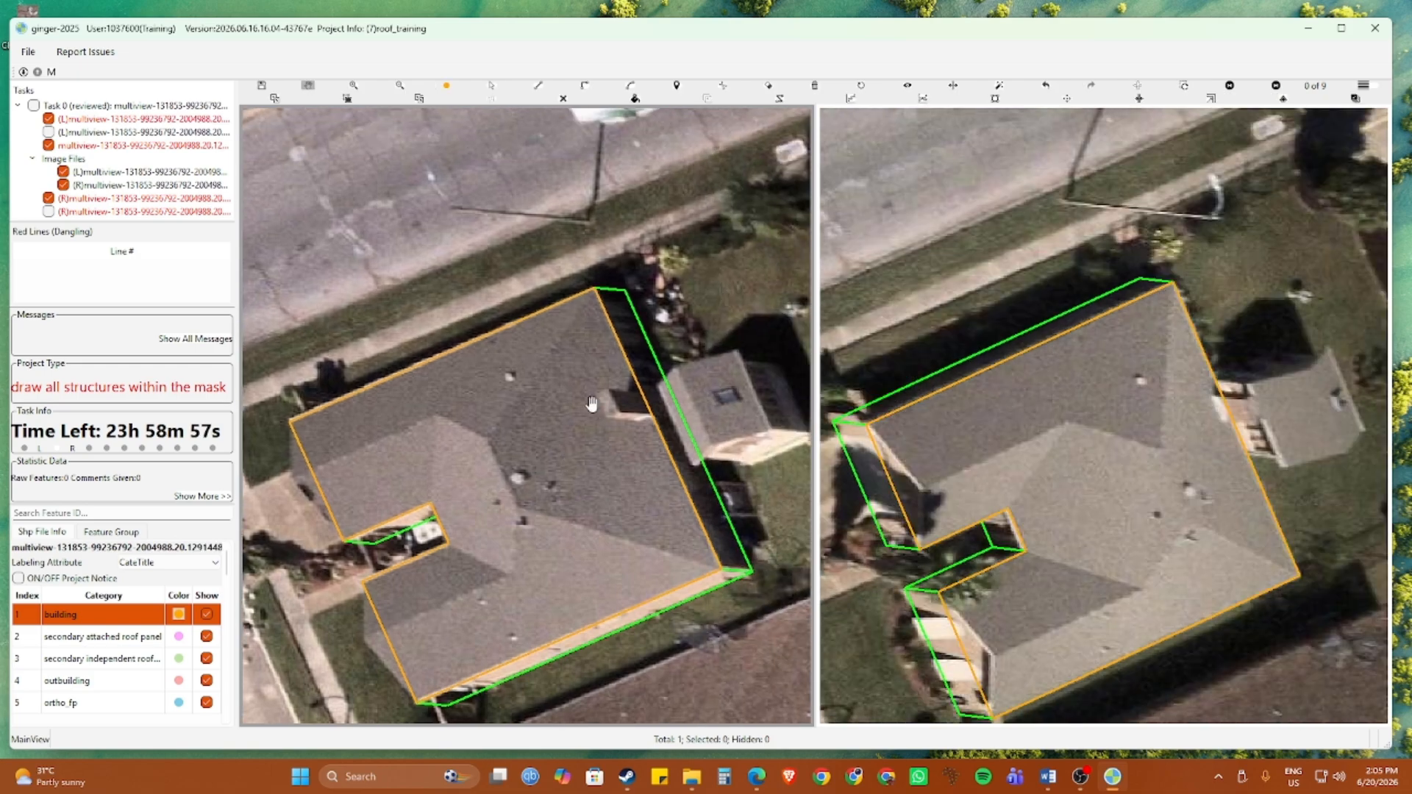
left_click_drag(516, 474, 596, 437)
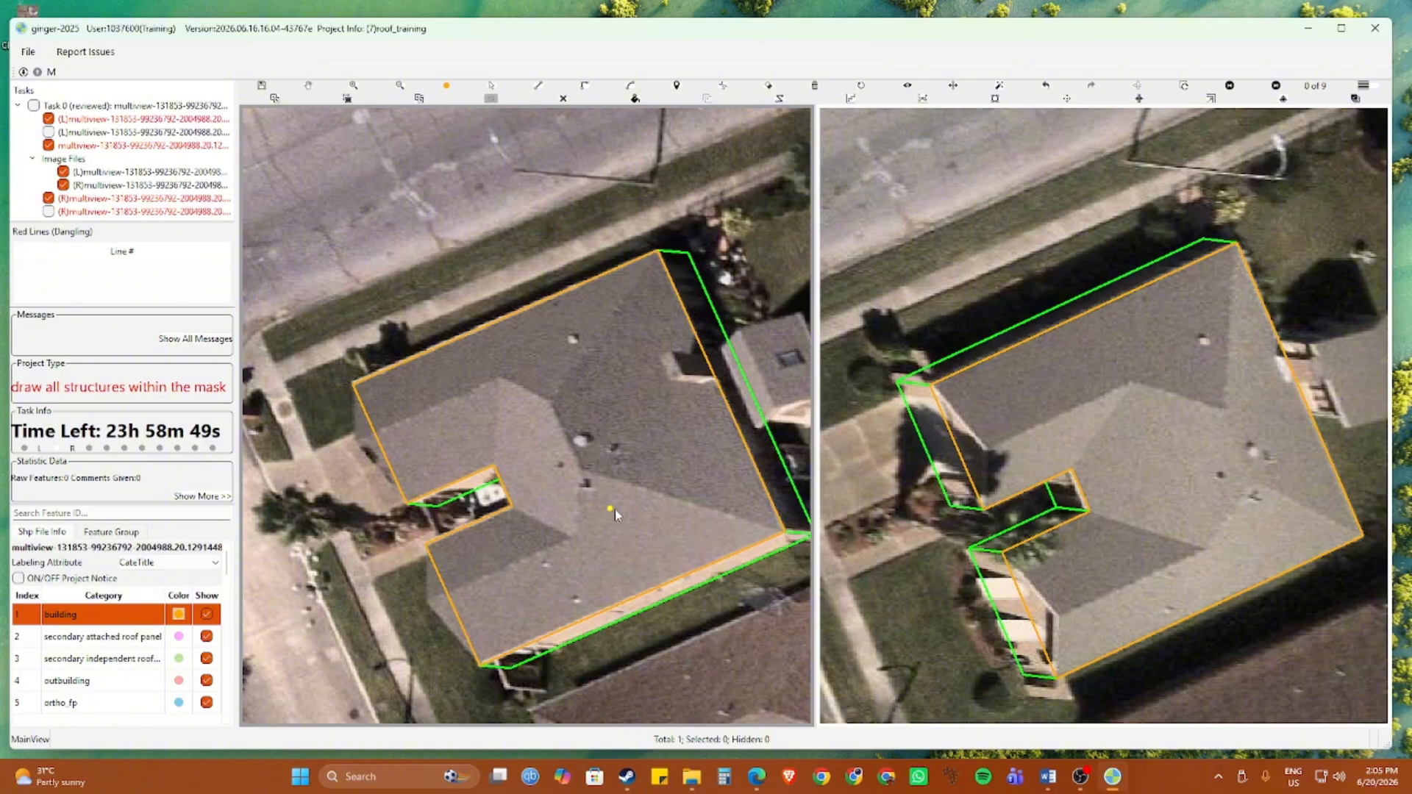
left_click(499, 468)
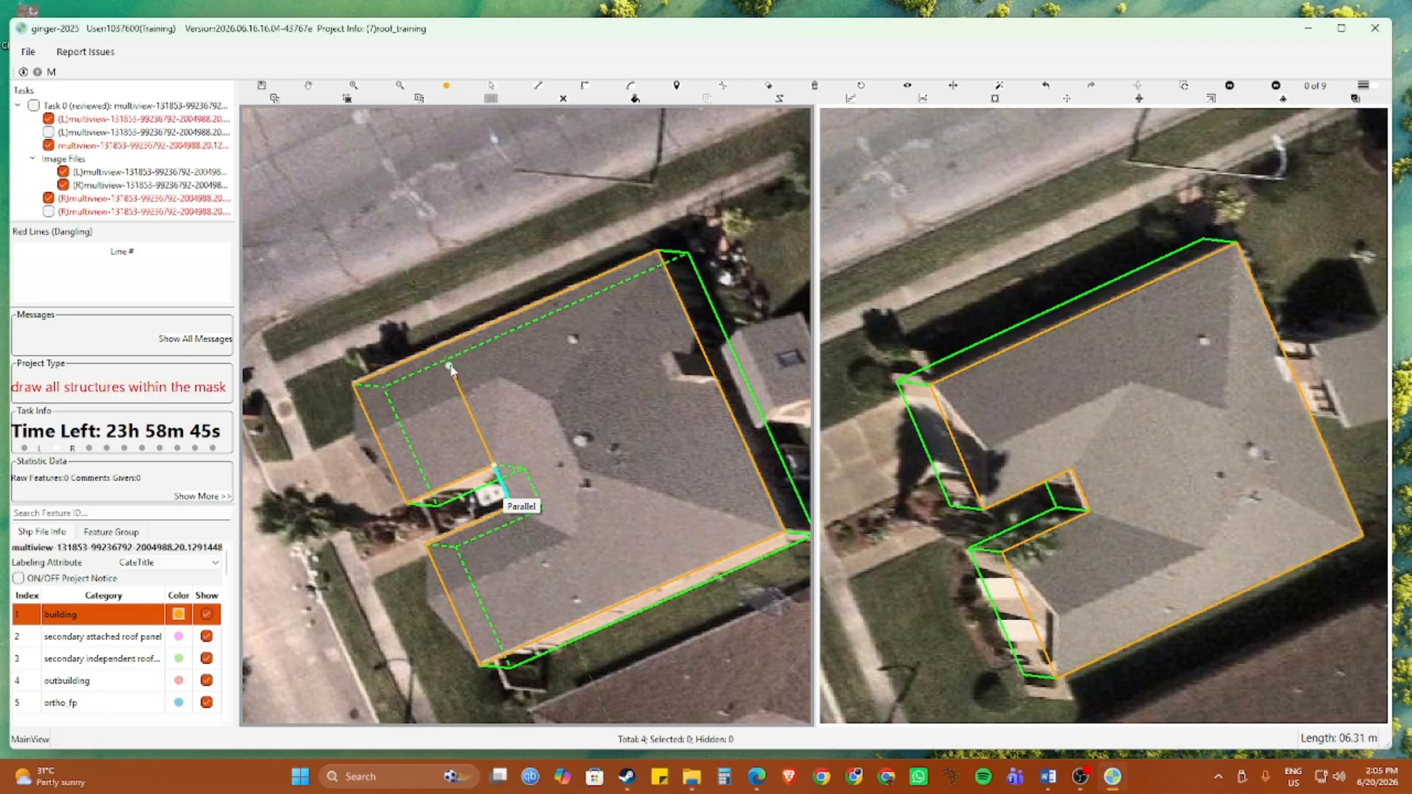
left_click(442, 348)
left_click(519, 508)
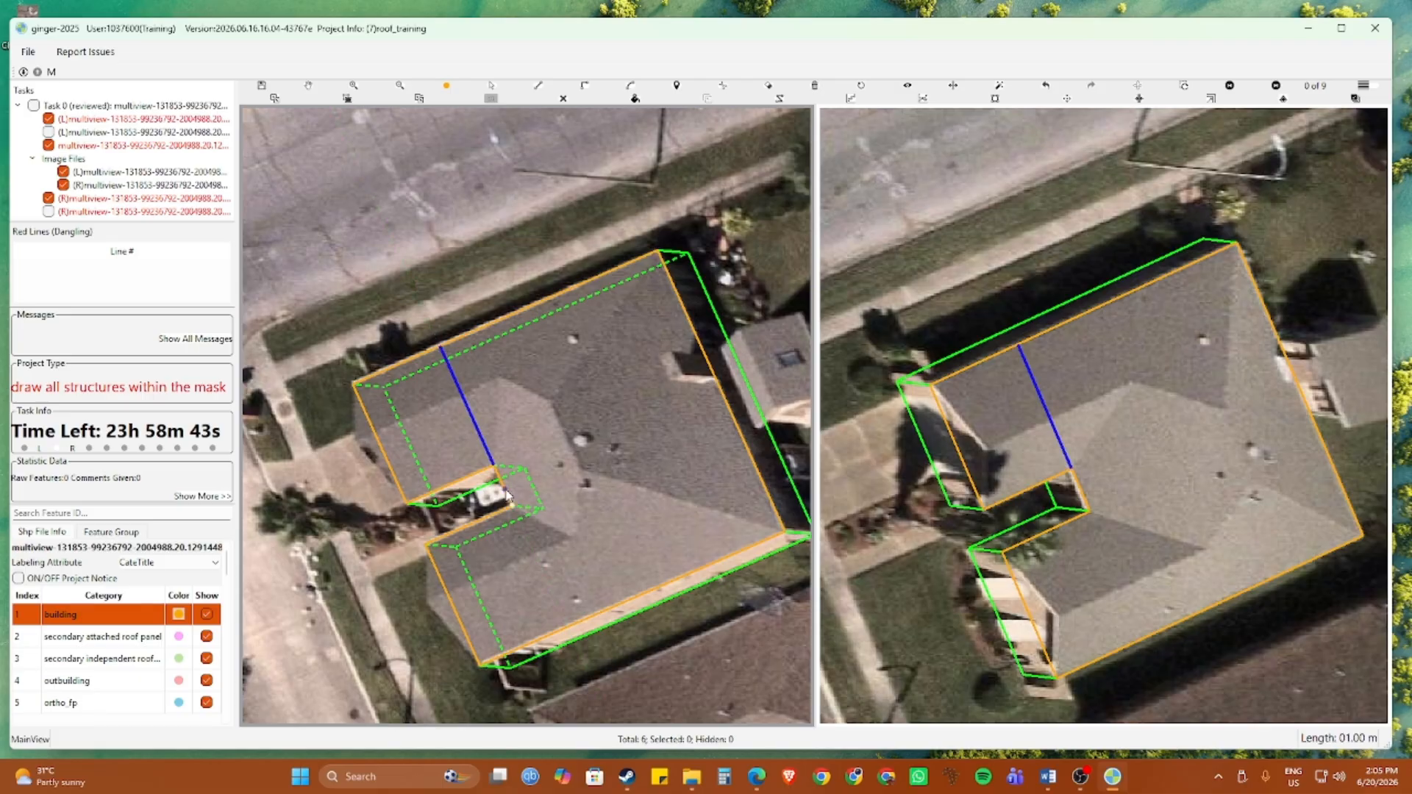
left_click(569, 629)
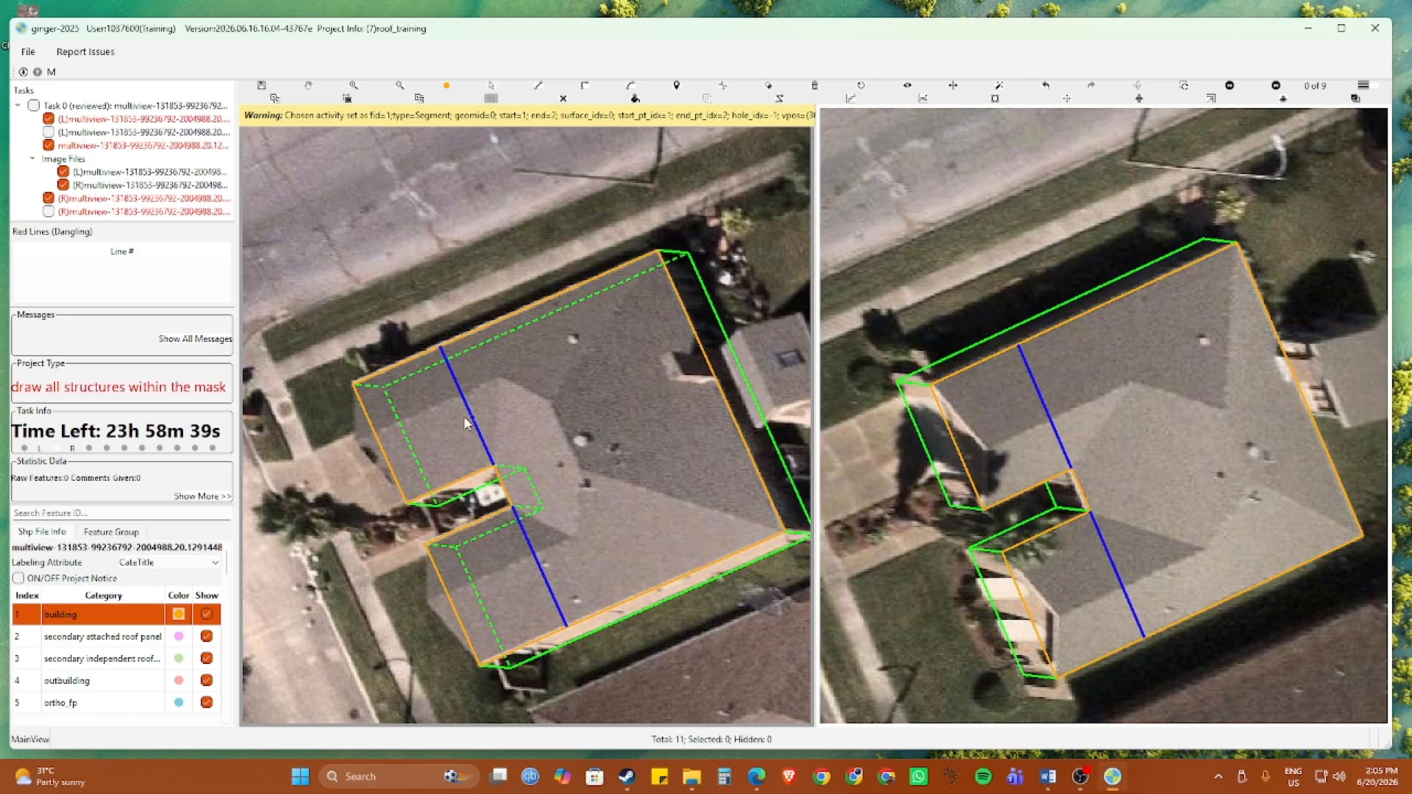
left_click(441, 351)
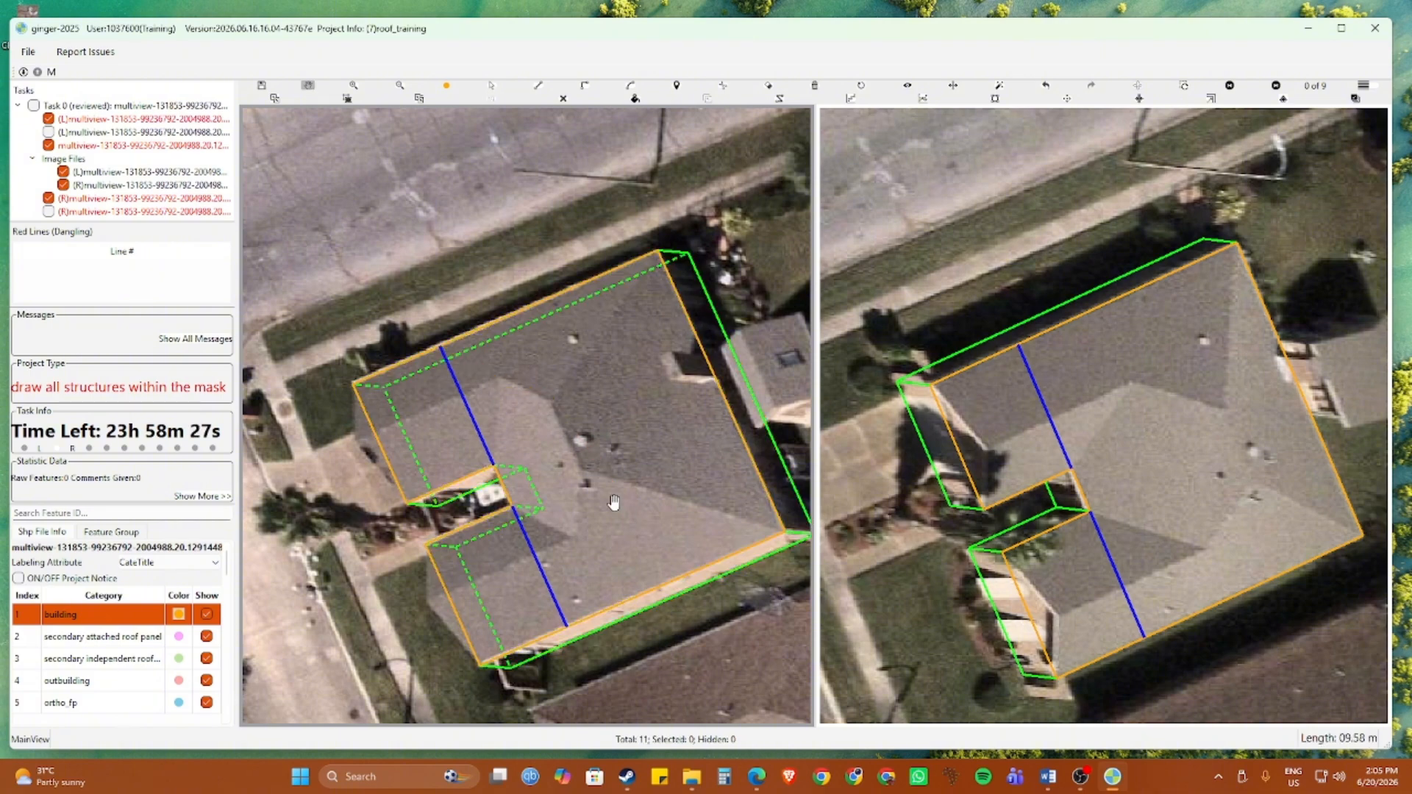
key("l")
left_click(582, 471)
key("Escape")
left_click_drag(558, 557, 589, 528)
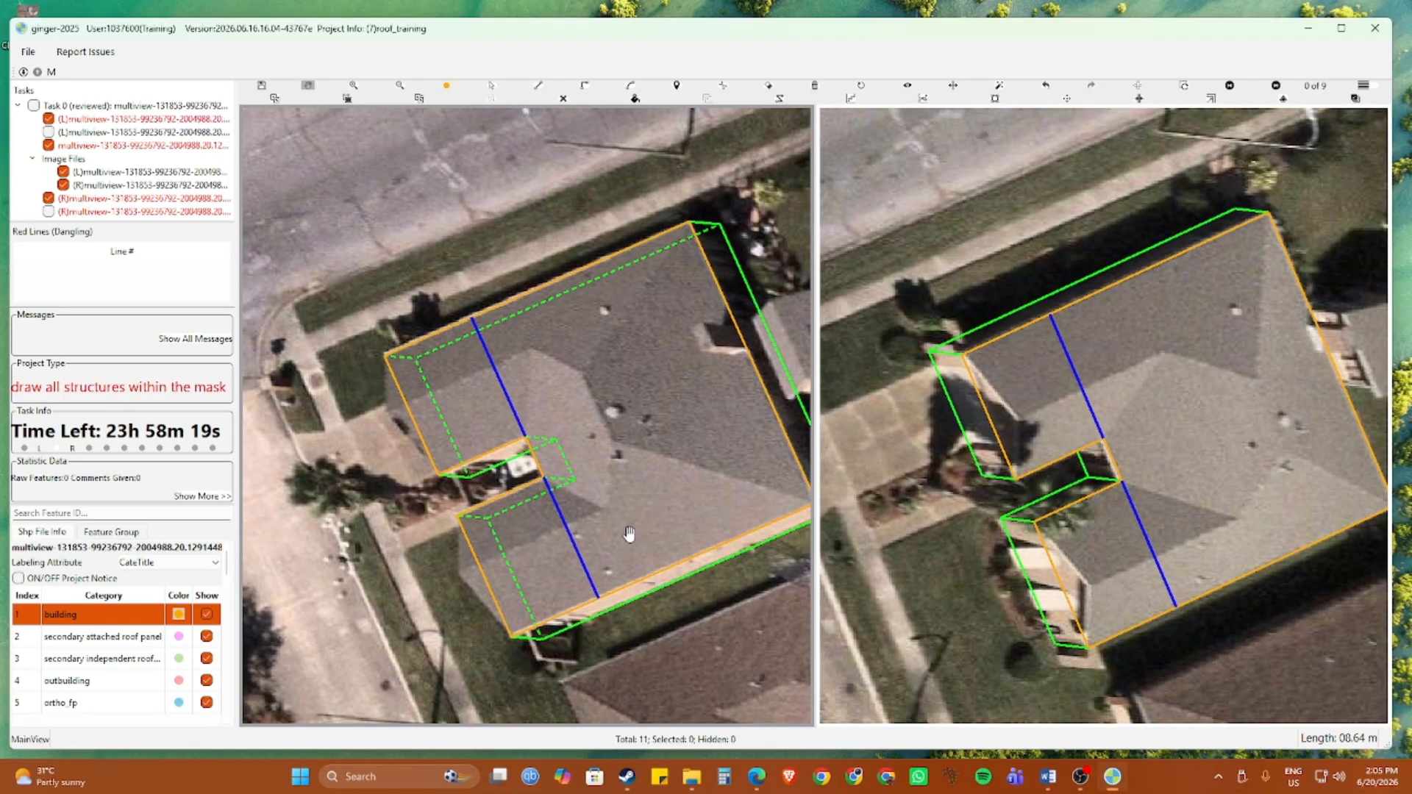
key("l")
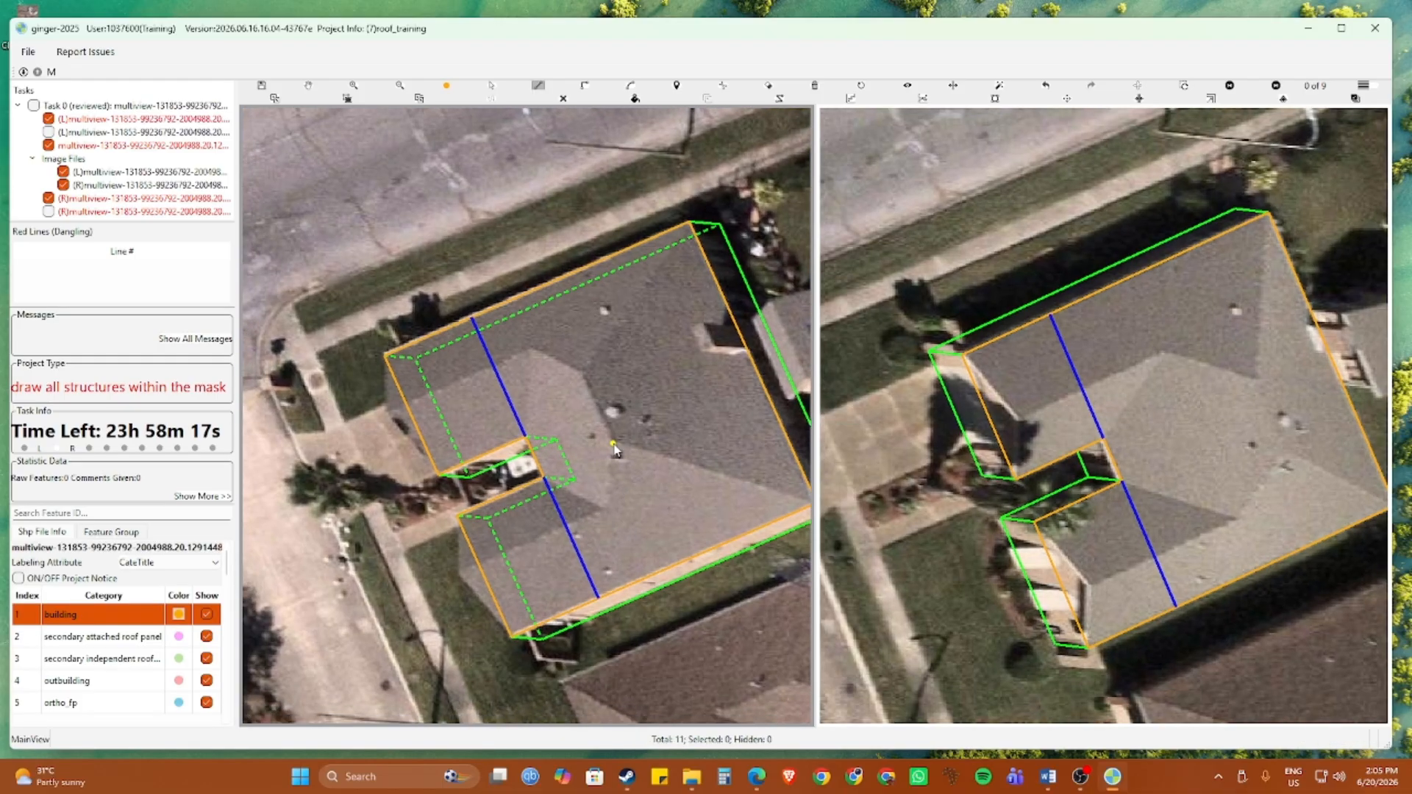
left_click(613, 443)
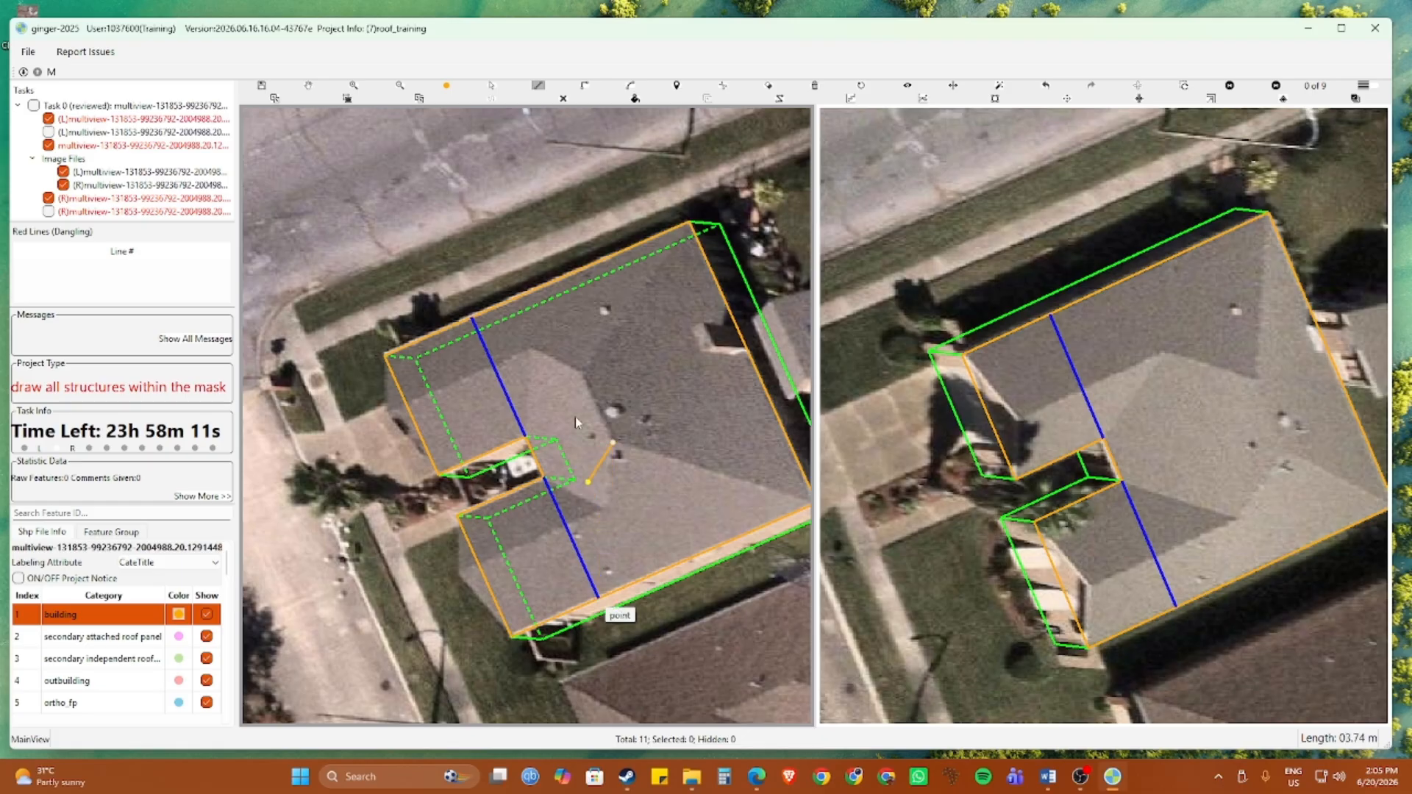
key("h")
left_click_drag(561, 372, 549, 466)
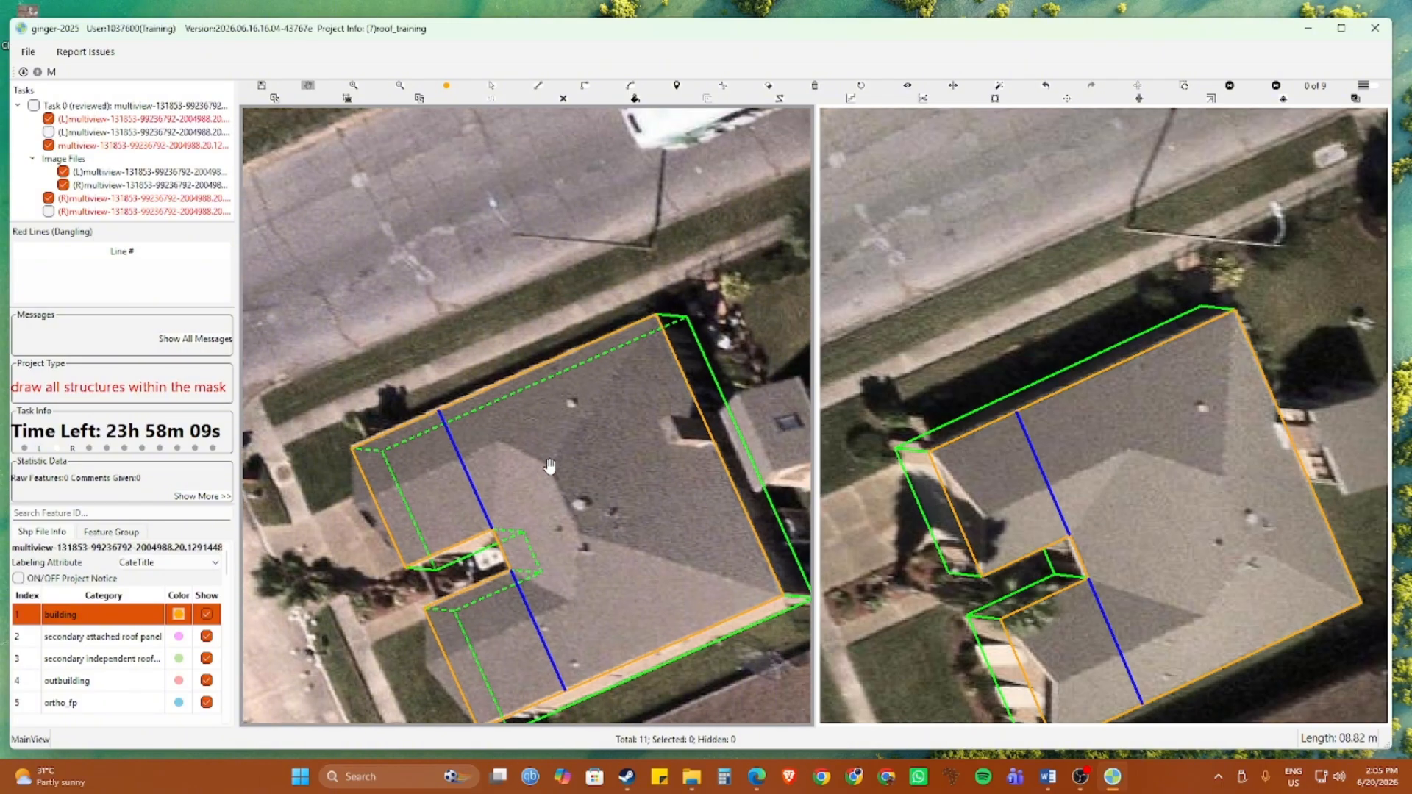
Draw the short central ridge line of the roof between its two hip junctions, parallel to the existing line across the wing
scroll(555, 561, "up", 2)
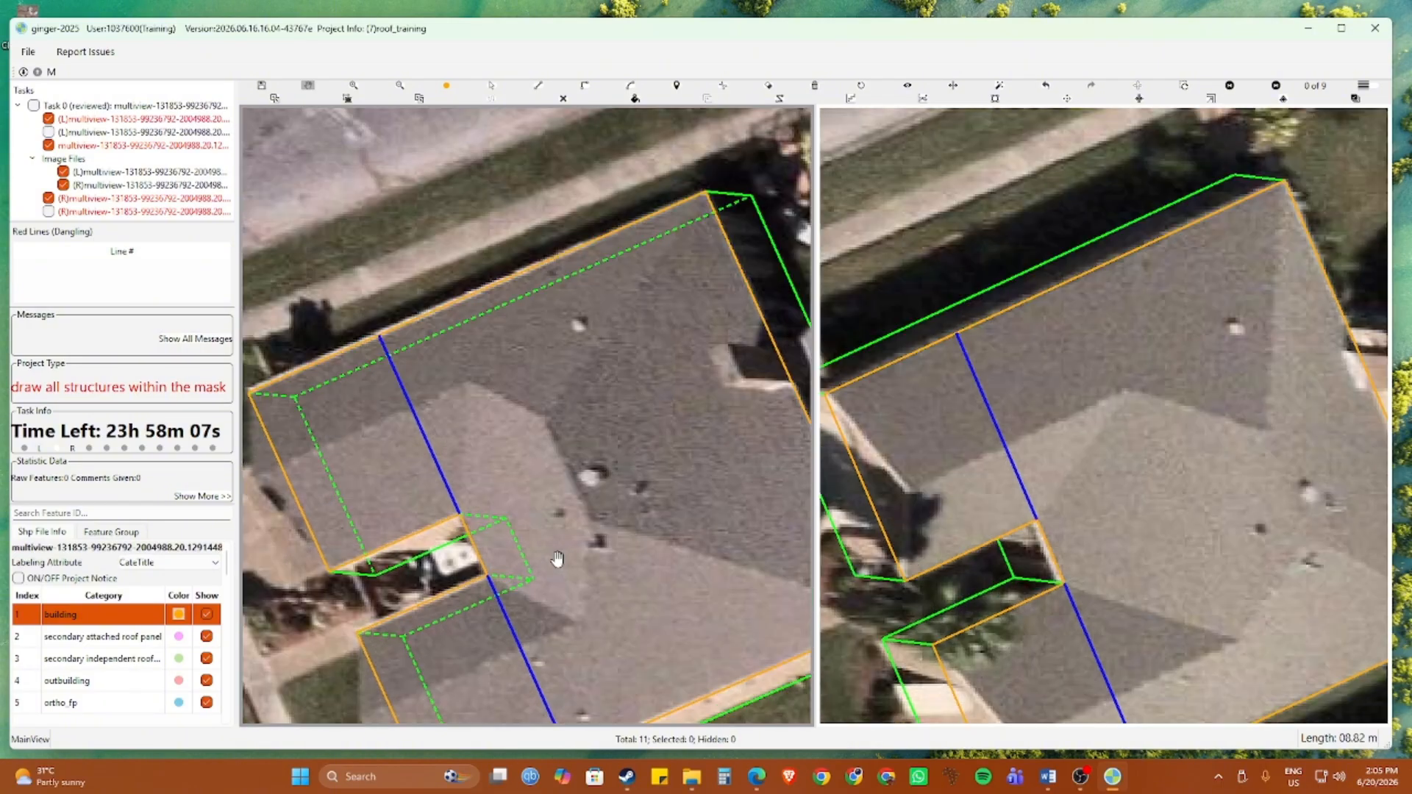
scroll(556, 560, "down", 2)
left_click_drag(585, 575, 589, 514)
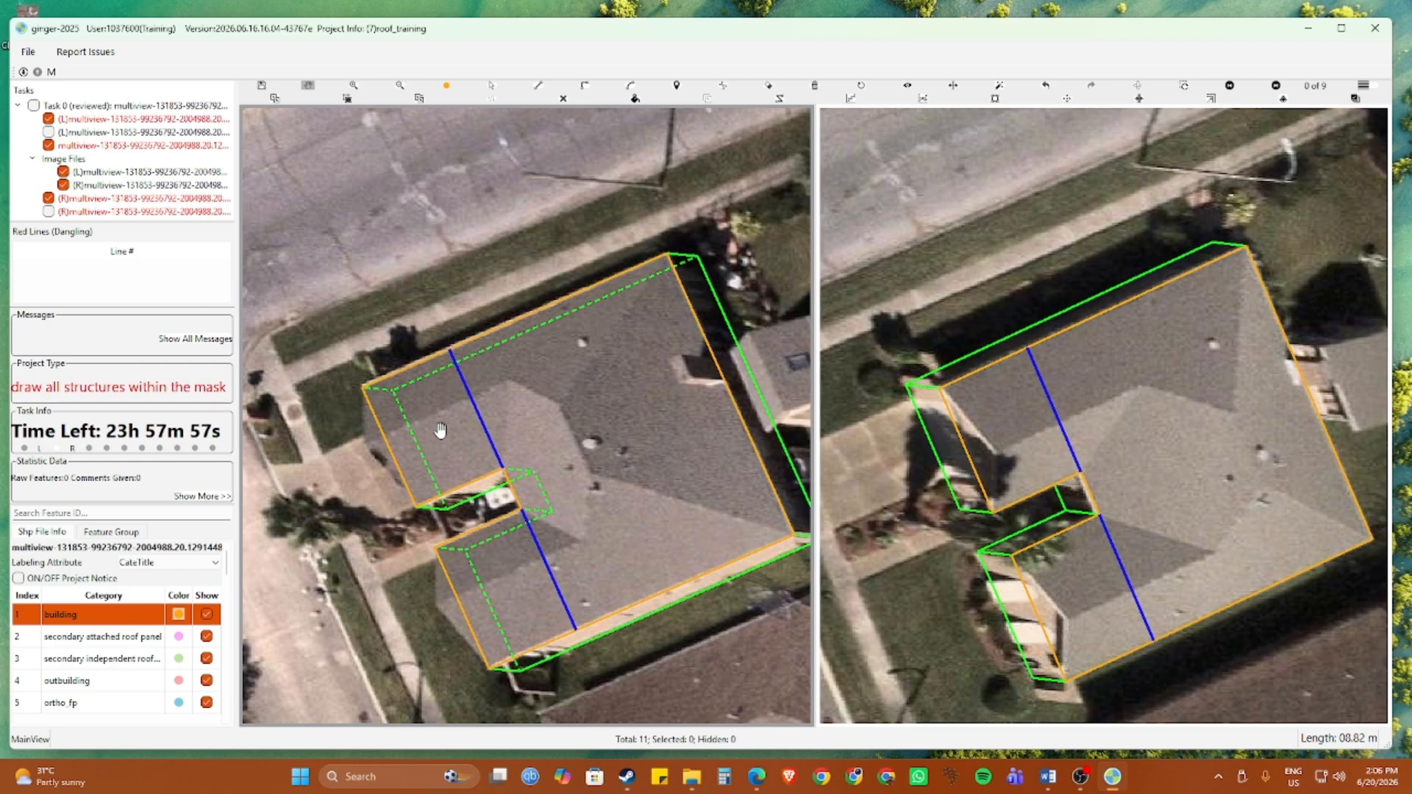
left_click_drag(604, 476, 595, 490)
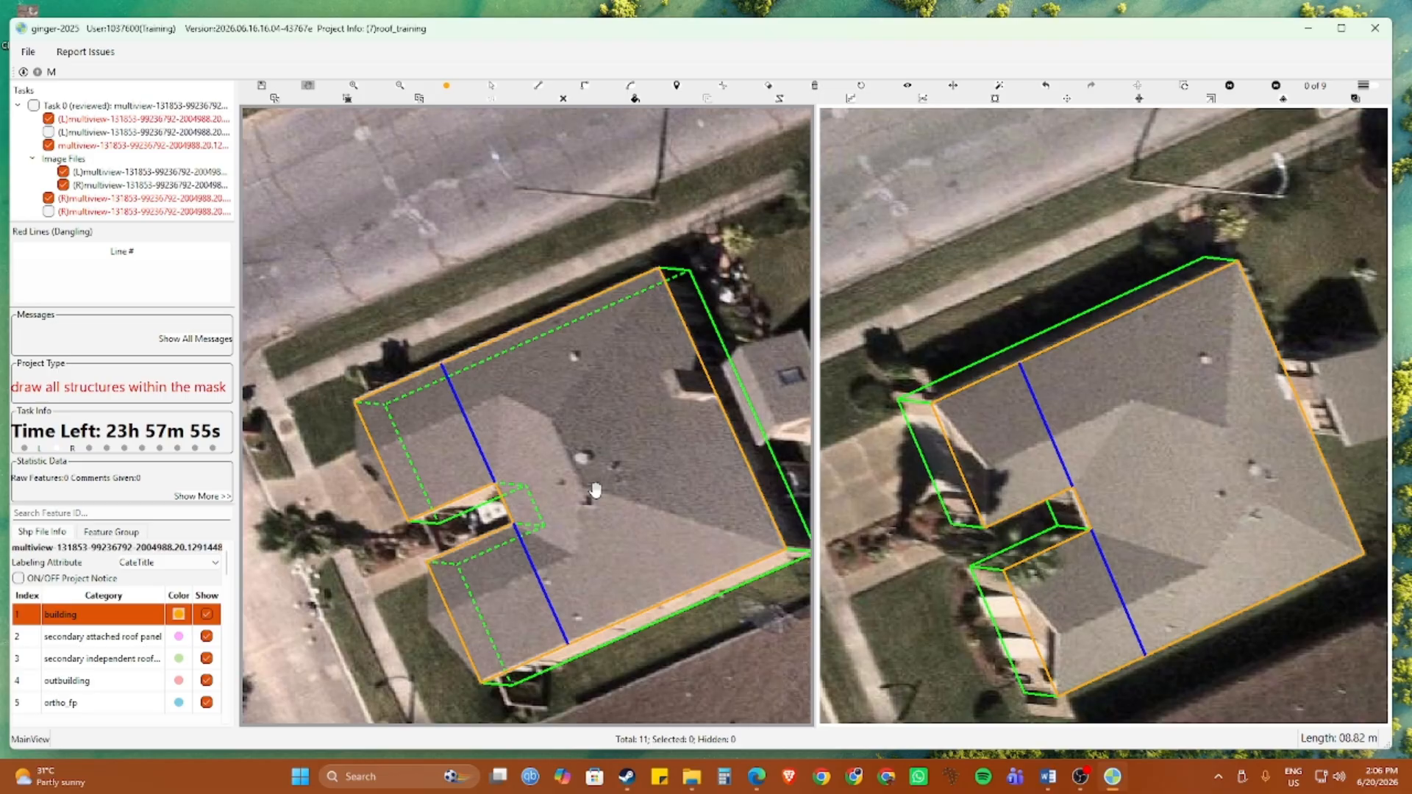
scroll(566, 441, "up", 4)
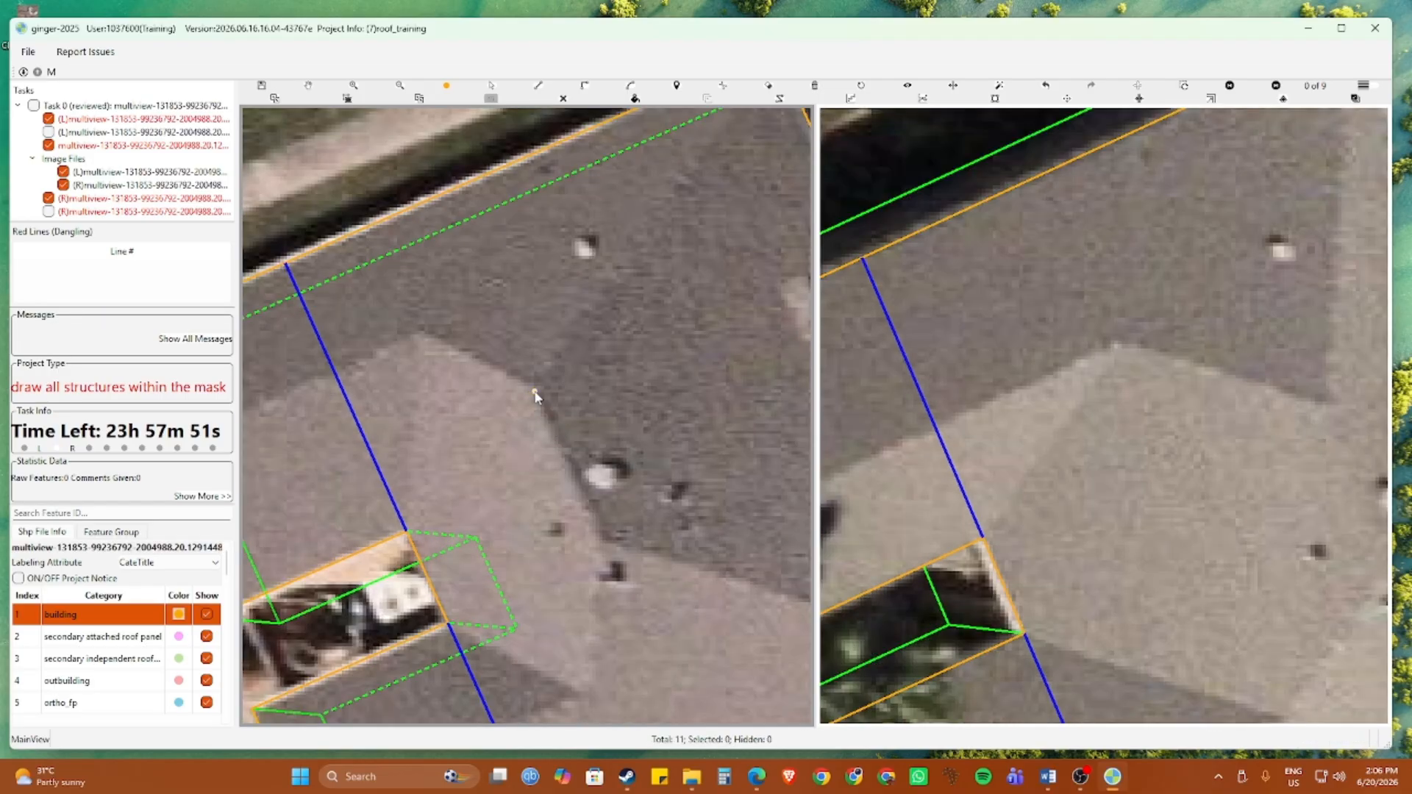
scroll(534, 395, "down", 3)
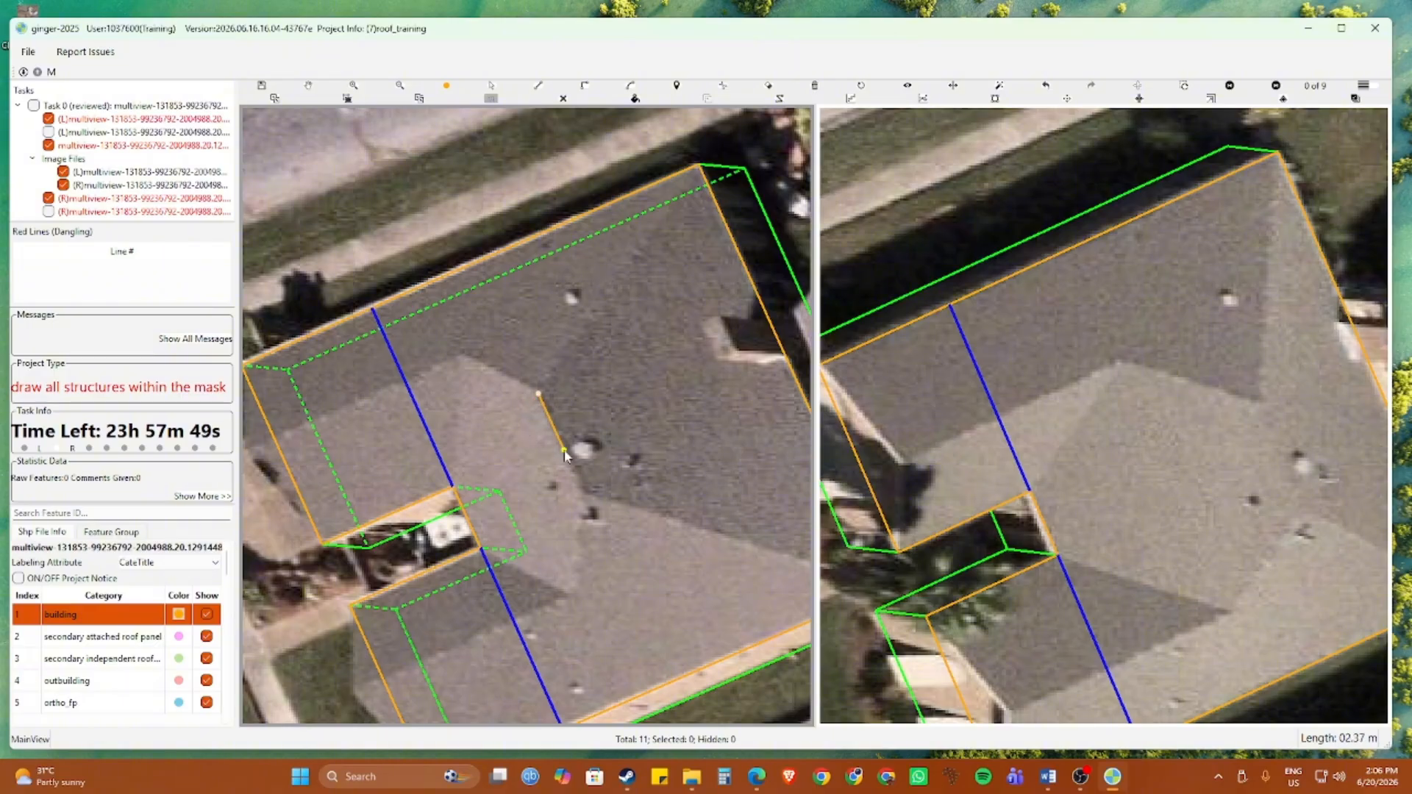
left_click(563, 483)
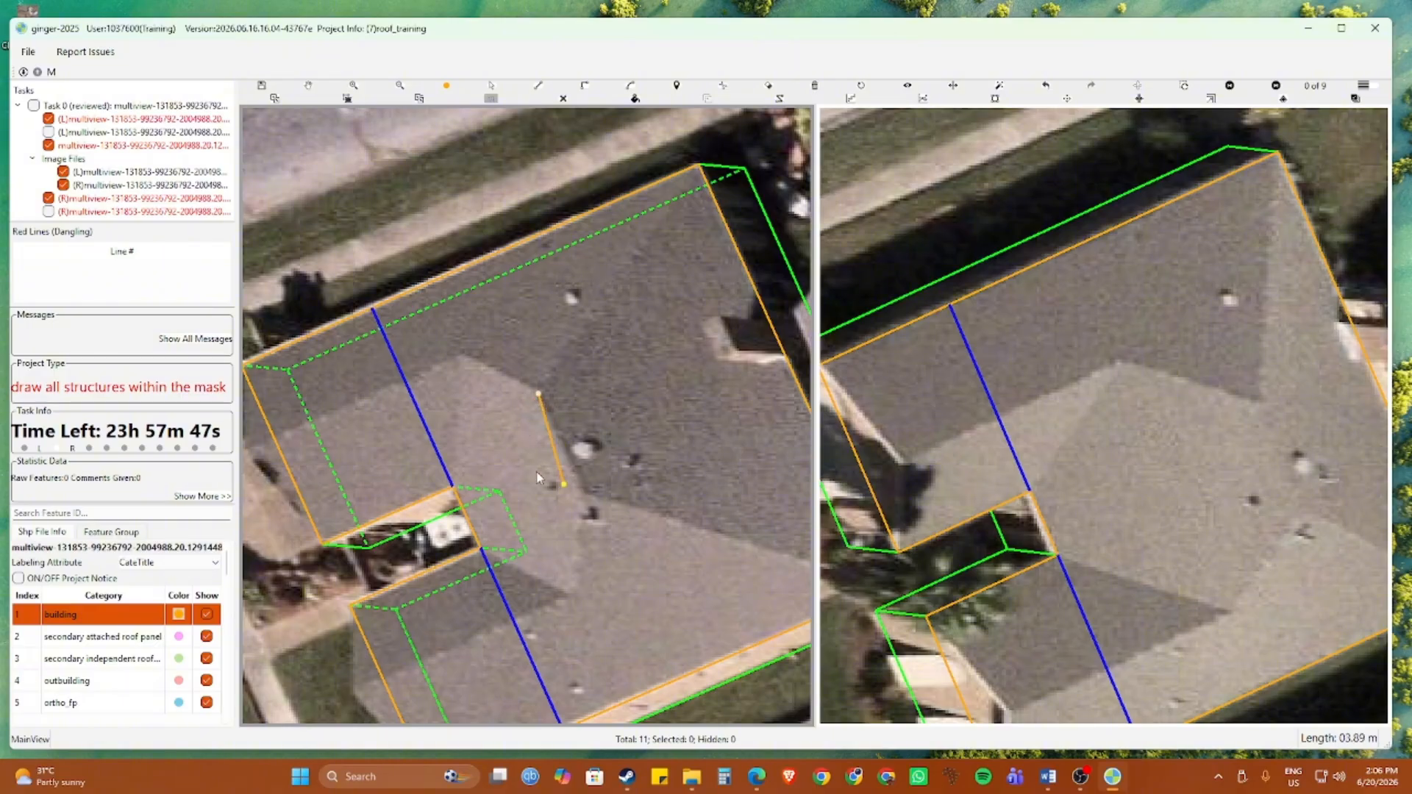
left_click(429, 421)
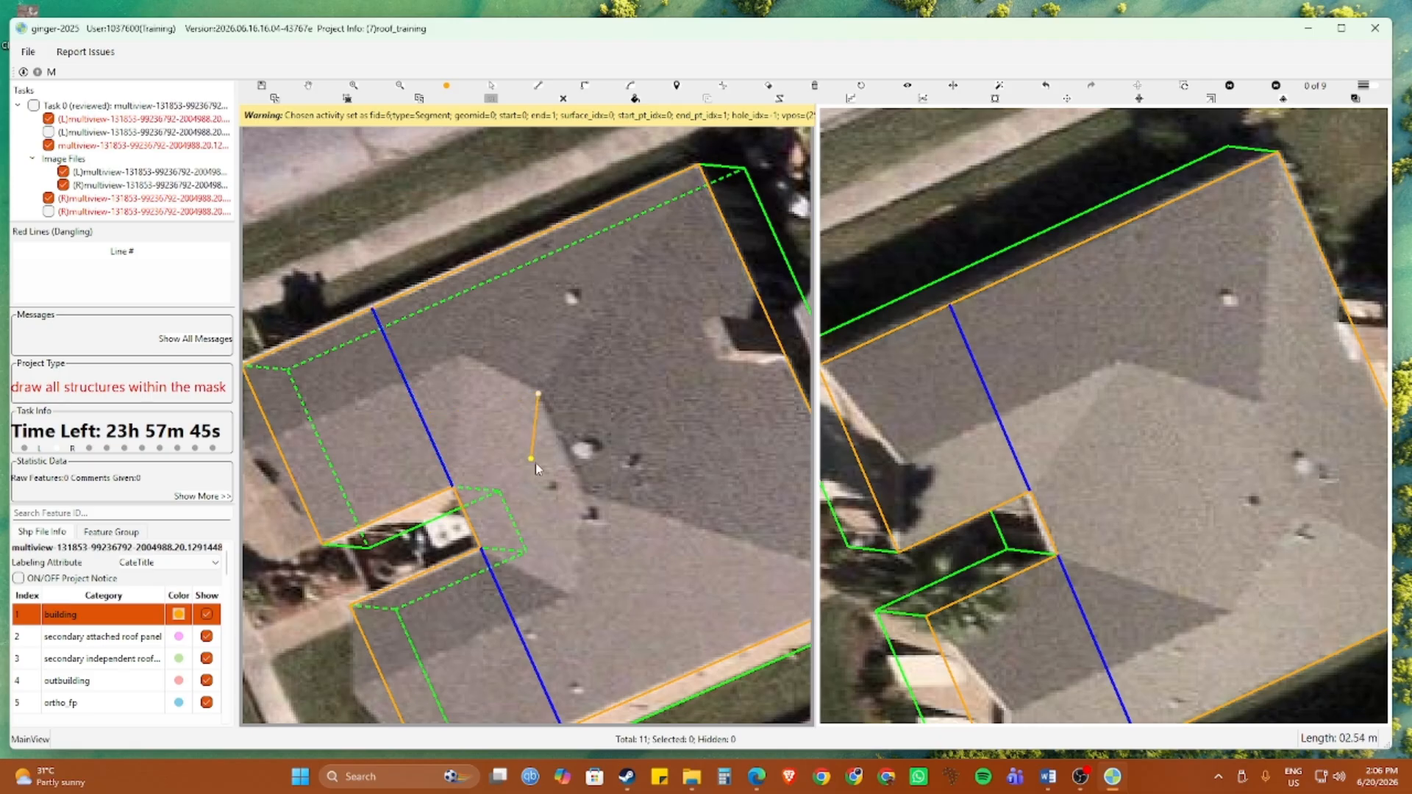
double_click(583, 492)
scroll(1056, 466, "up", 2)
scroll(1056, 466, "down", 2)
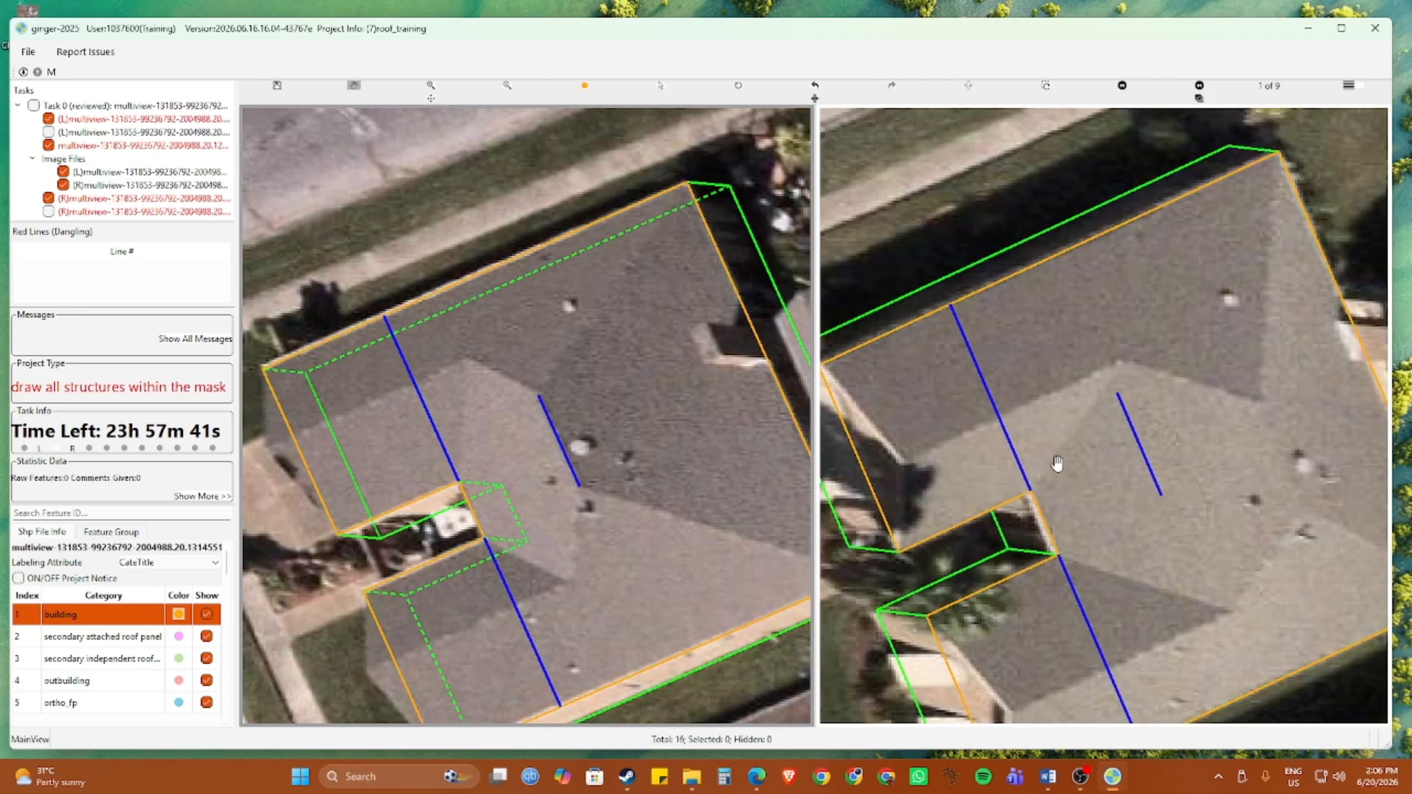
Match the short central ridge line to the actual roof ridge in the (R) image by shifting it away from the notch
scroll(1111, 485, "down", 2)
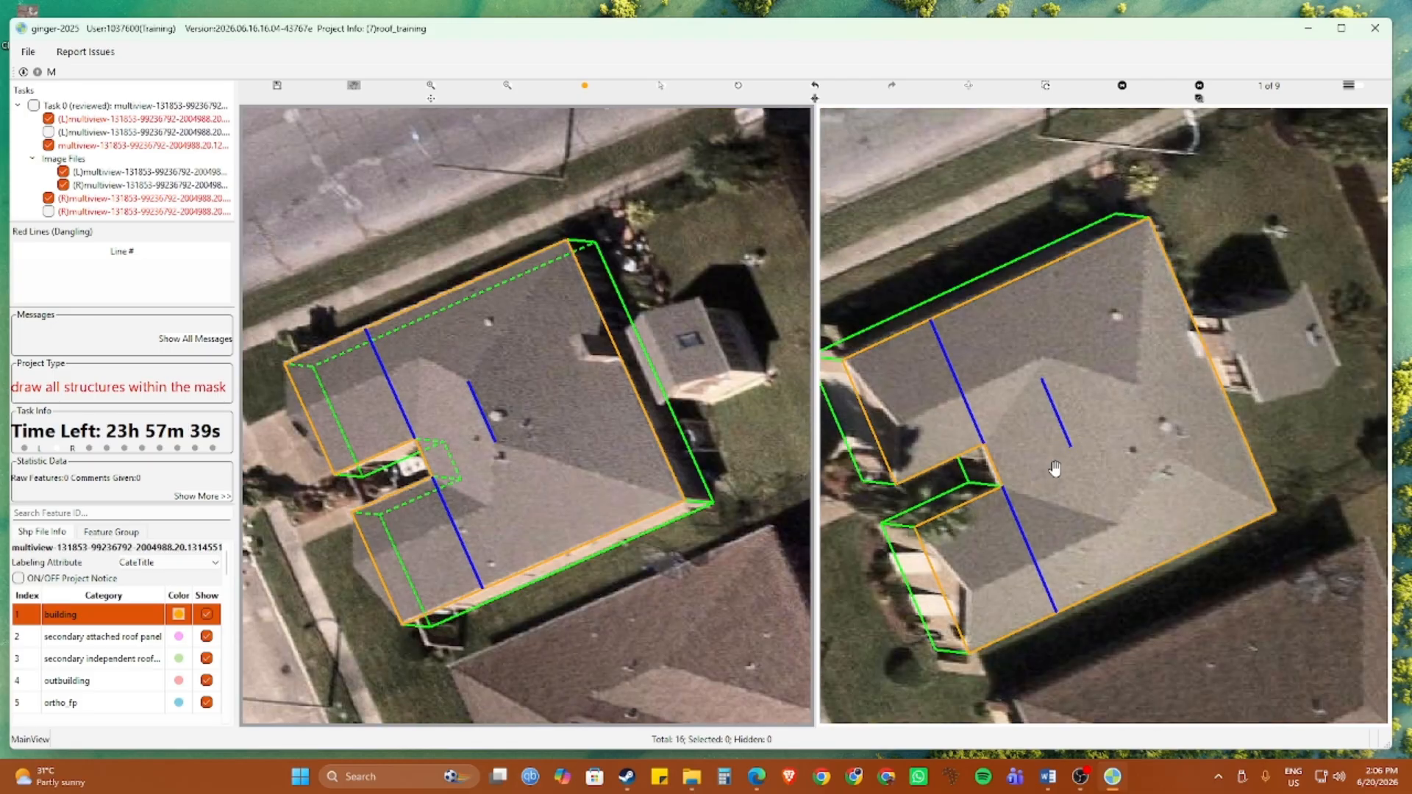
scroll(1056, 466, "up", 2)
left_click_drag(1123, 420, 1068, 441)
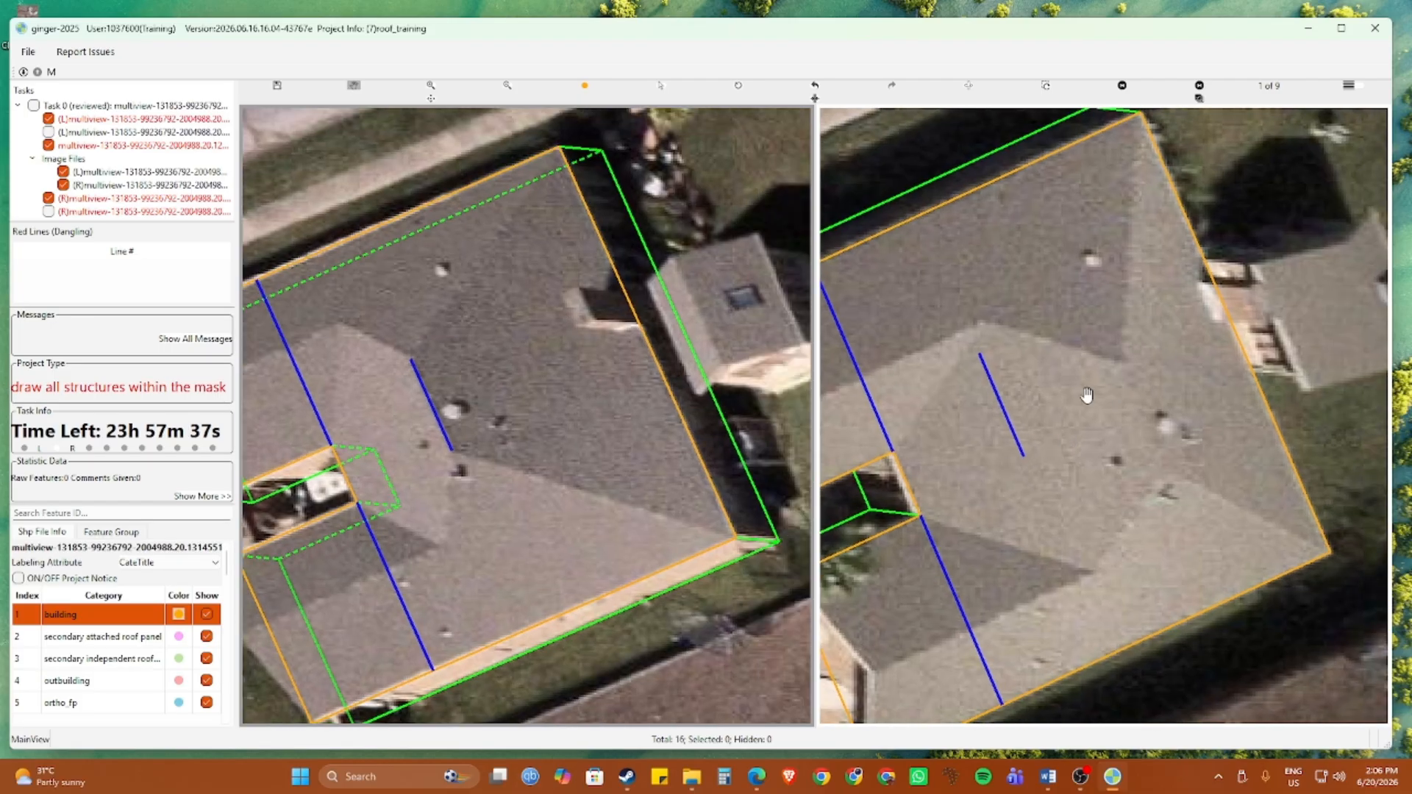
key("s")
left_click(1003, 404)
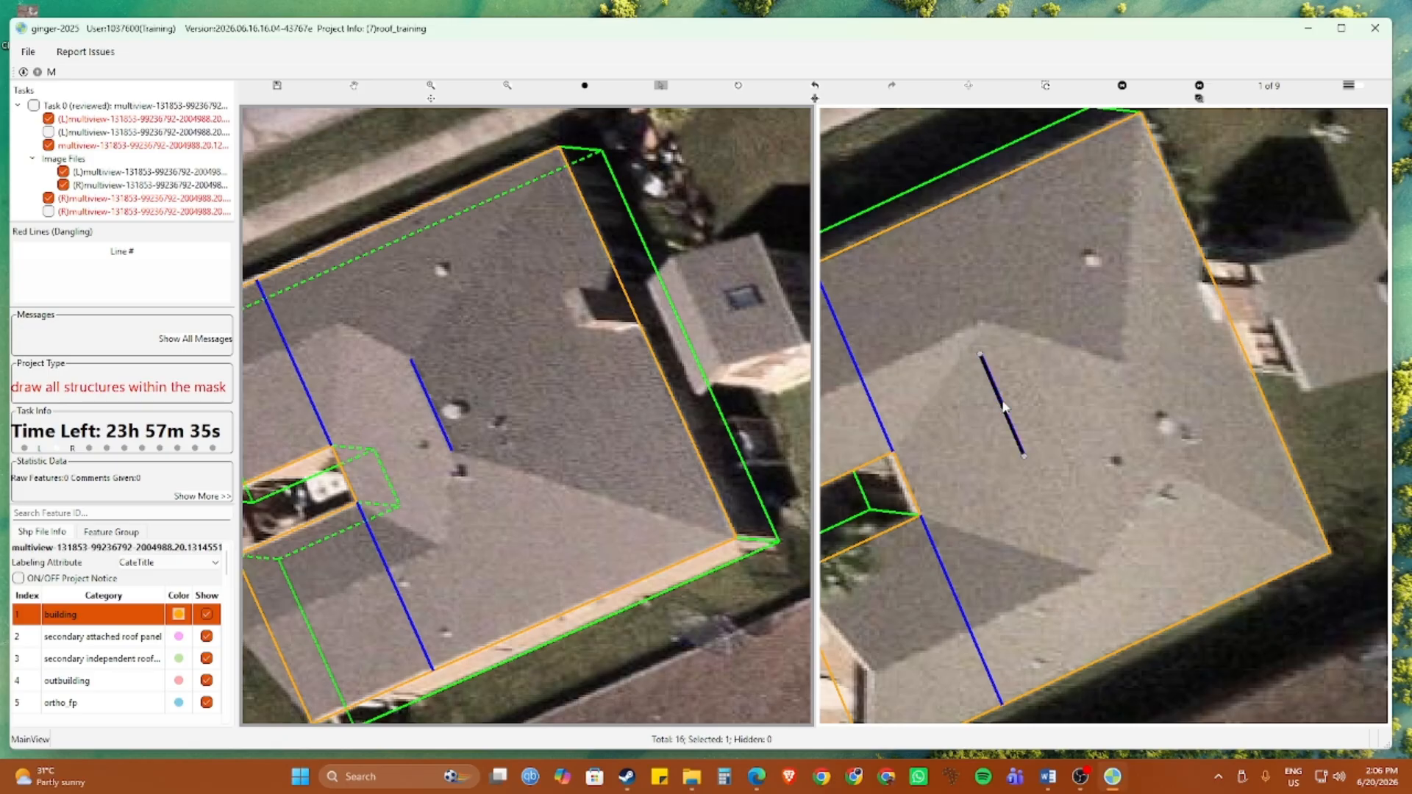
left_click_drag(1003, 403, 1144, 416)
key("Left")
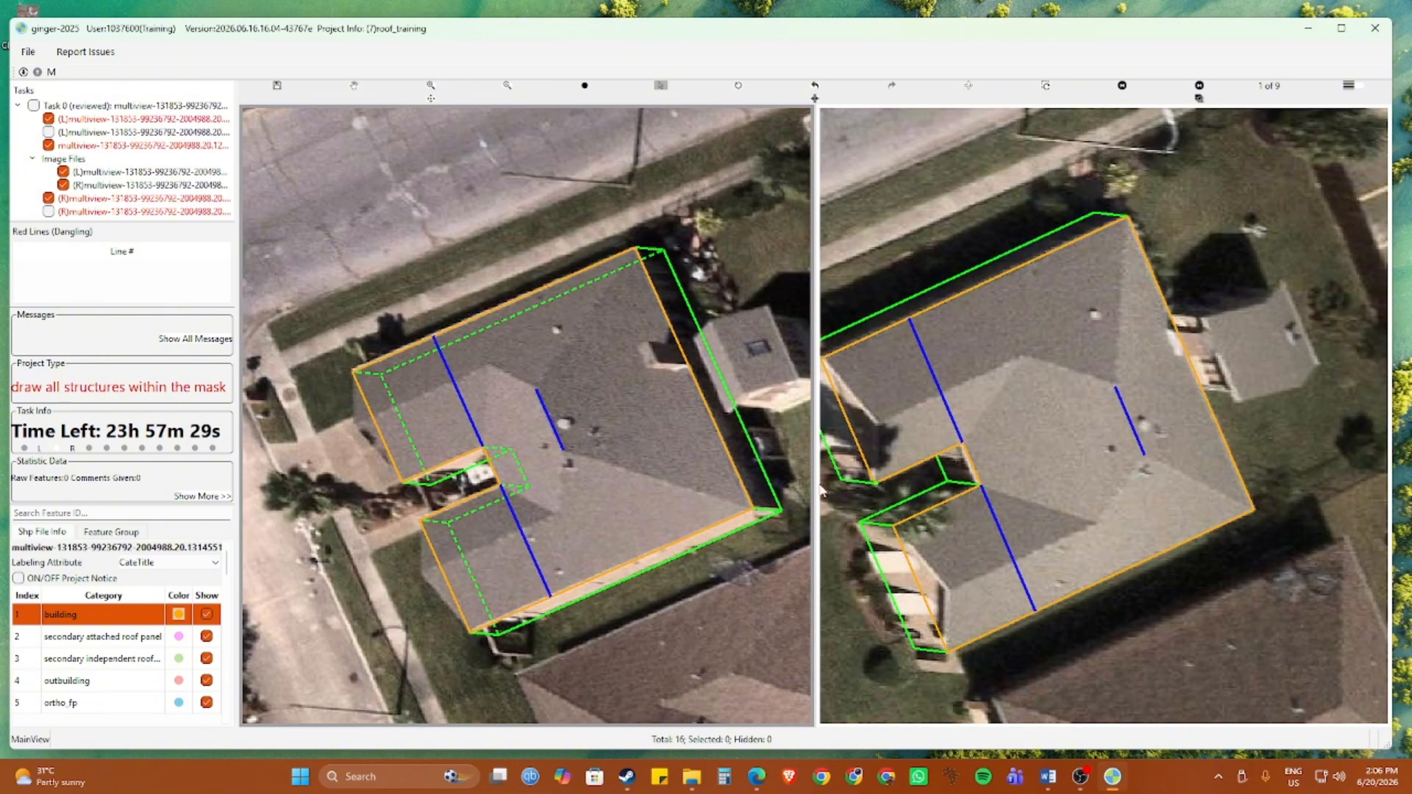
scroll(567, 482, "up", 2)
scroll(568, 482, "down", 2)
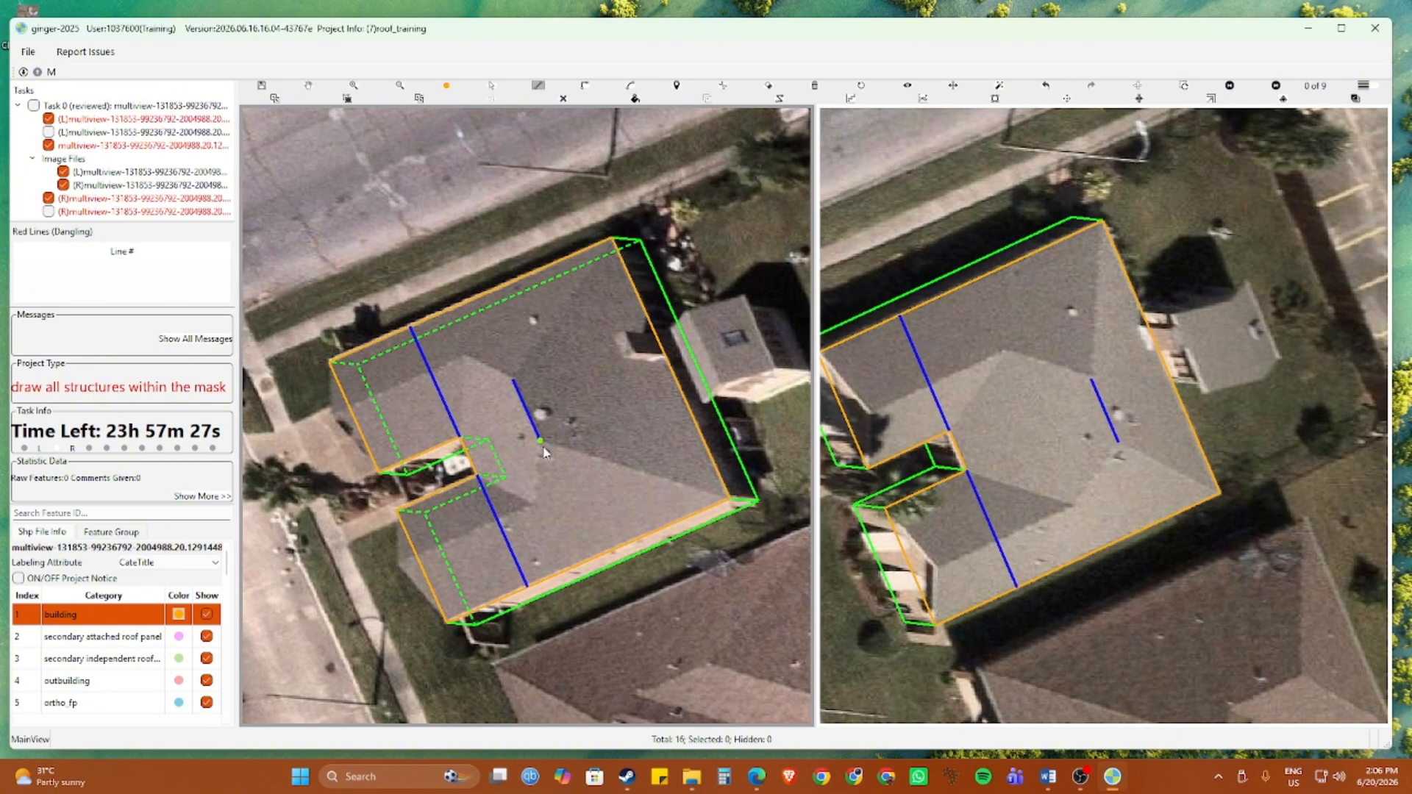
left_click(544, 449)
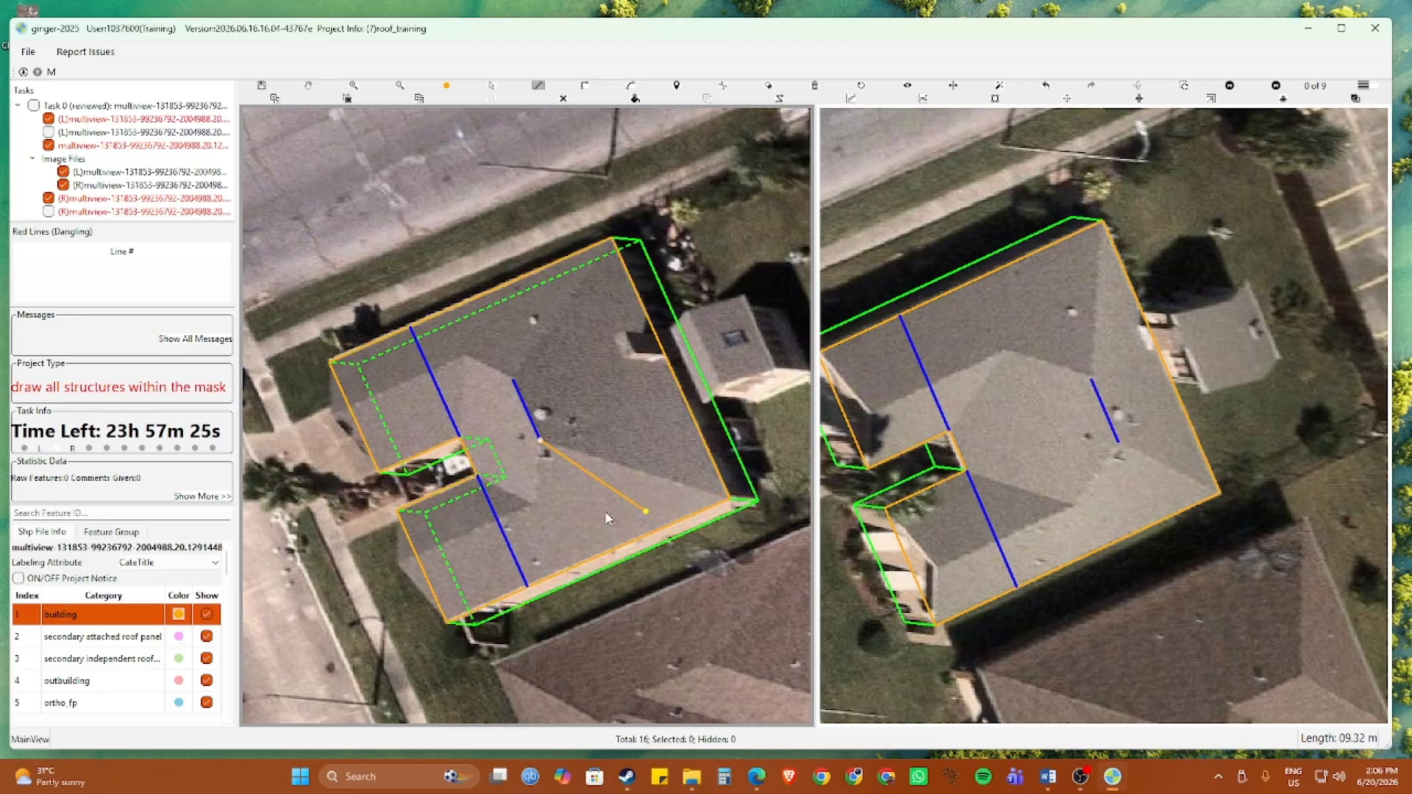
right_click(546, 370)
left_click(496, 425)
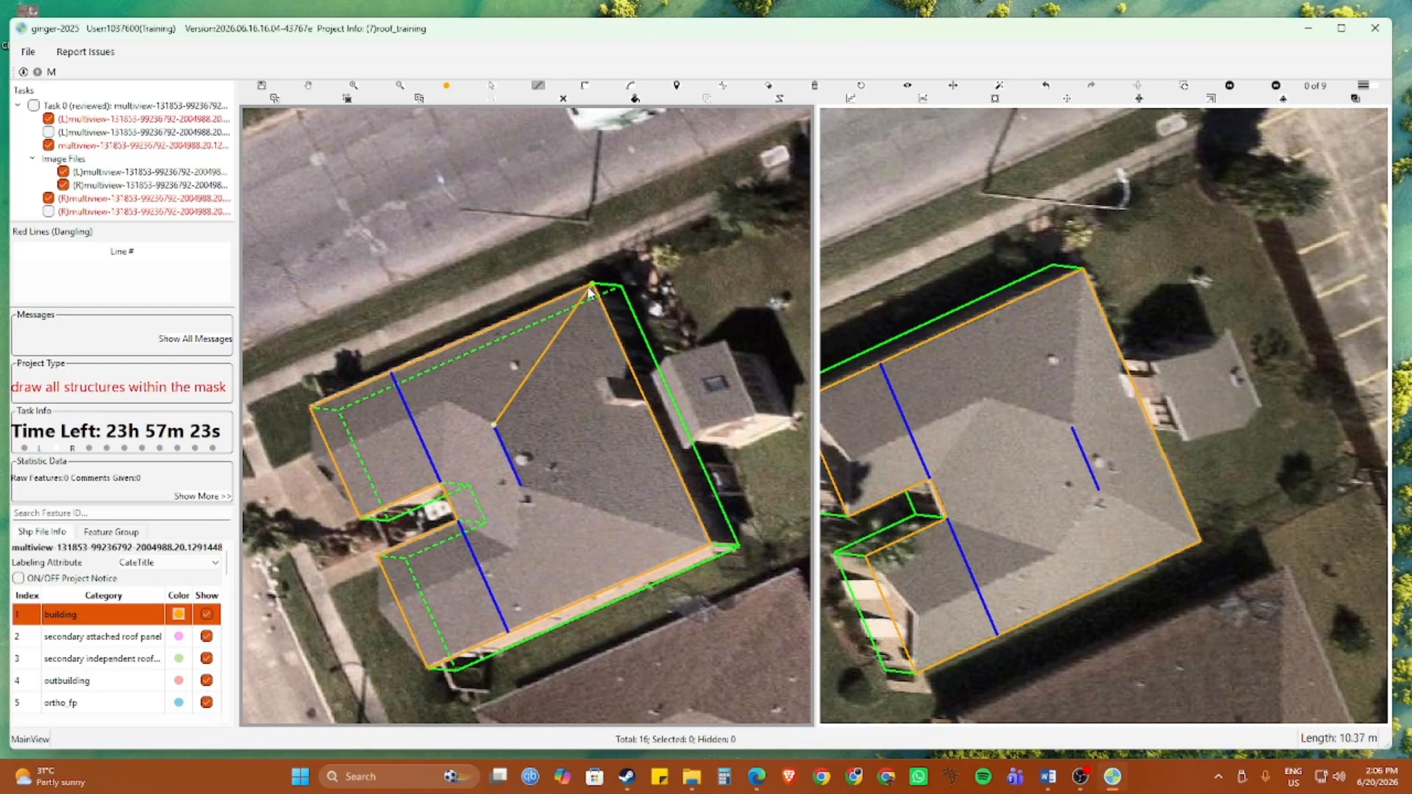
right_click(590, 292)
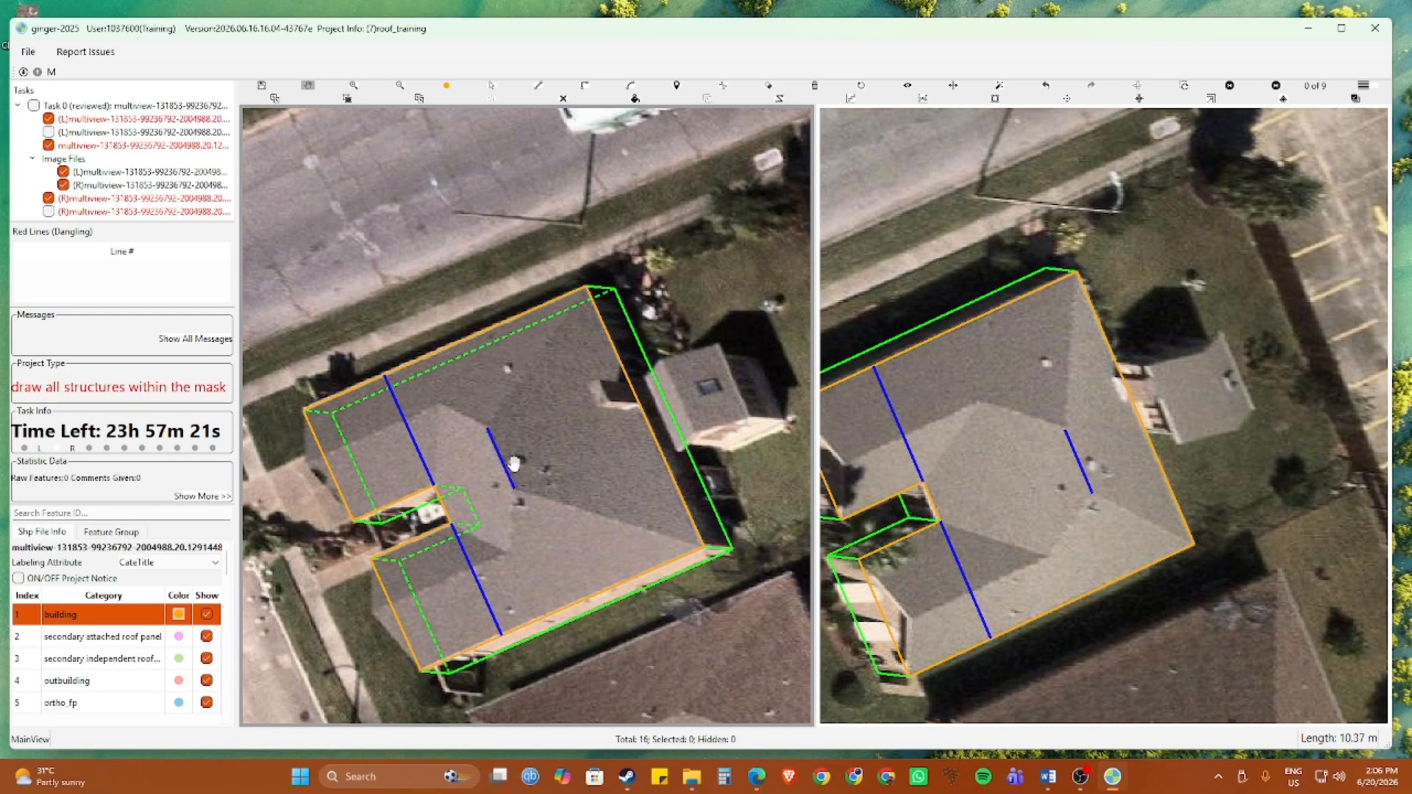
Draw hip lines from both ends of the central ridge to the two outline corners on the side opposite the notch
key("l")
left_click(486, 428)
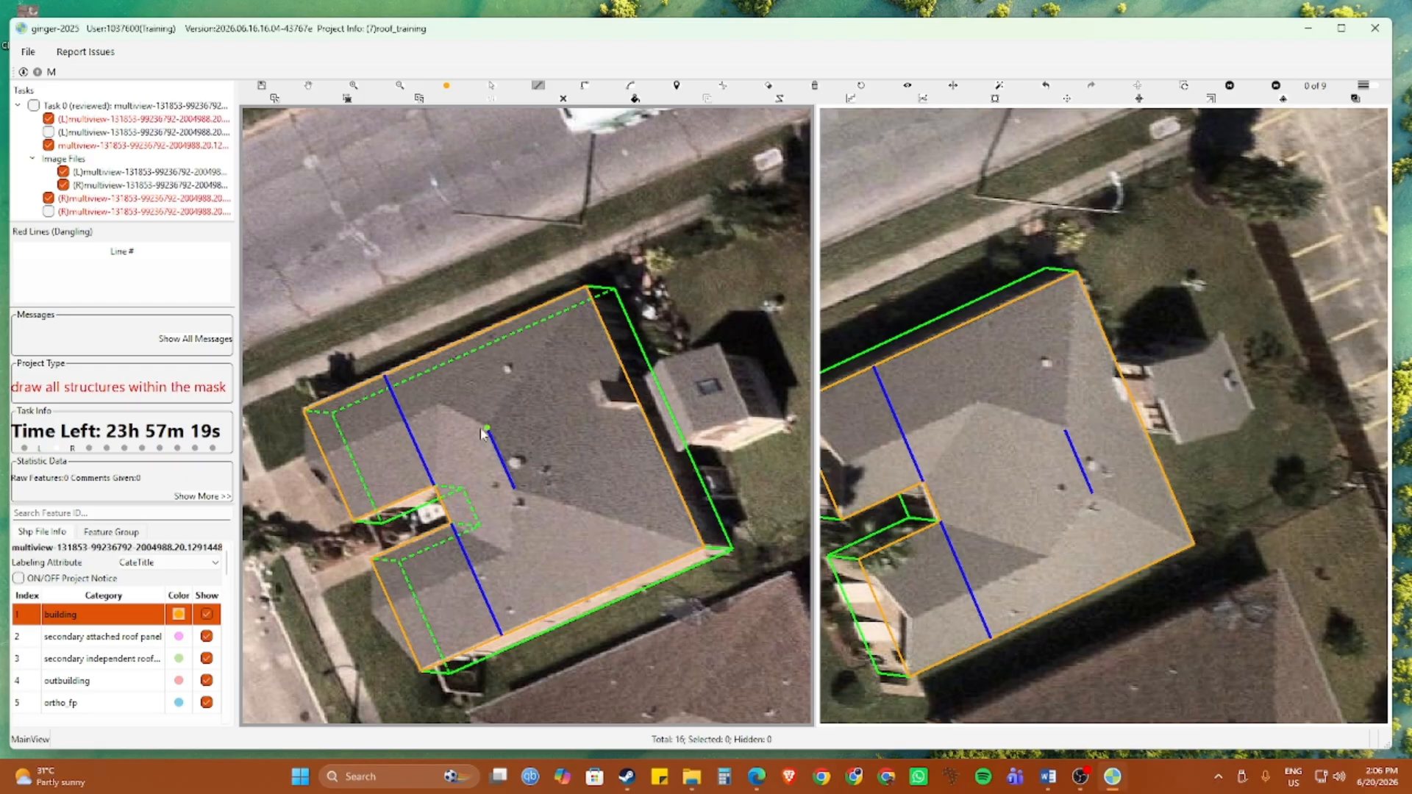
left_click(586, 286)
left_click(700, 548)
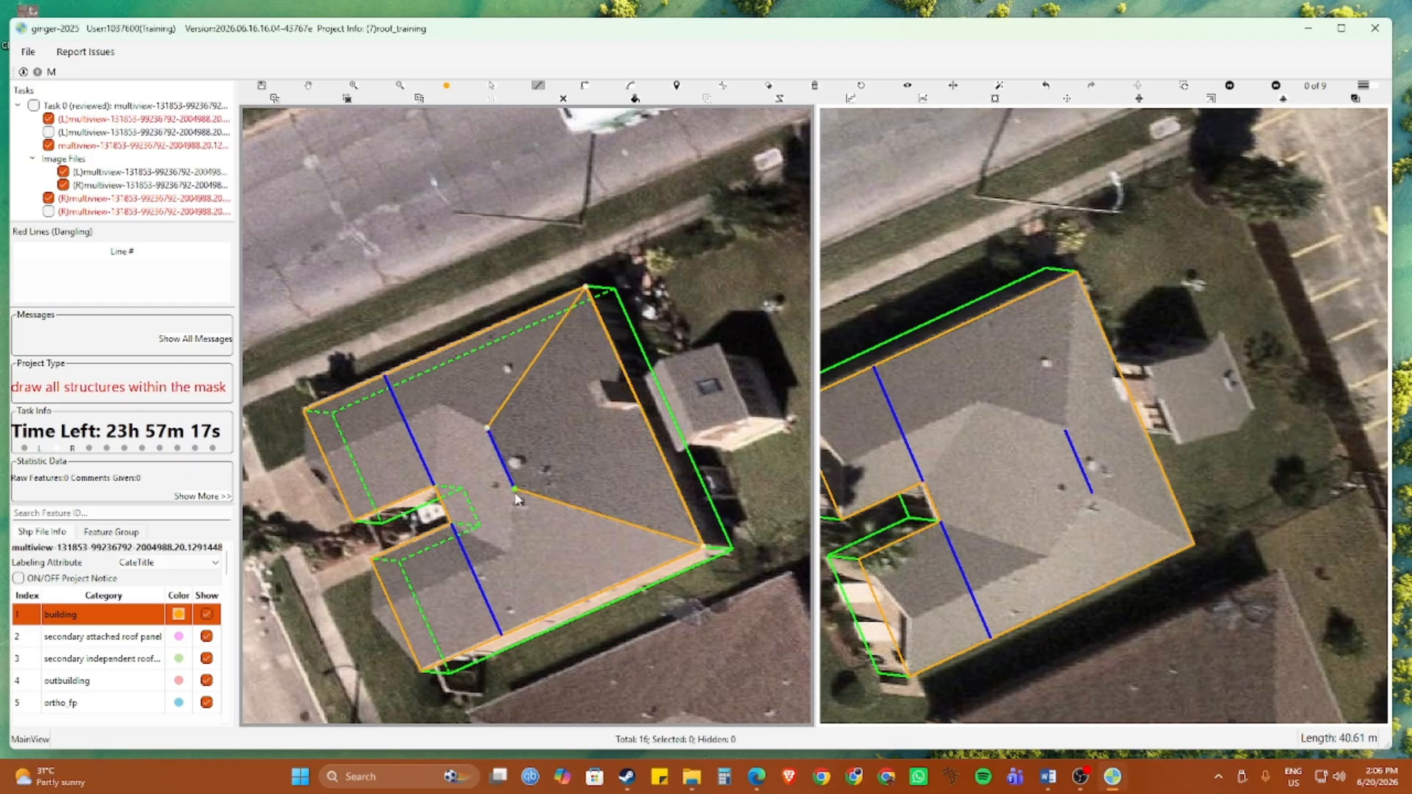
left_click(514, 487)
right_click(516, 488)
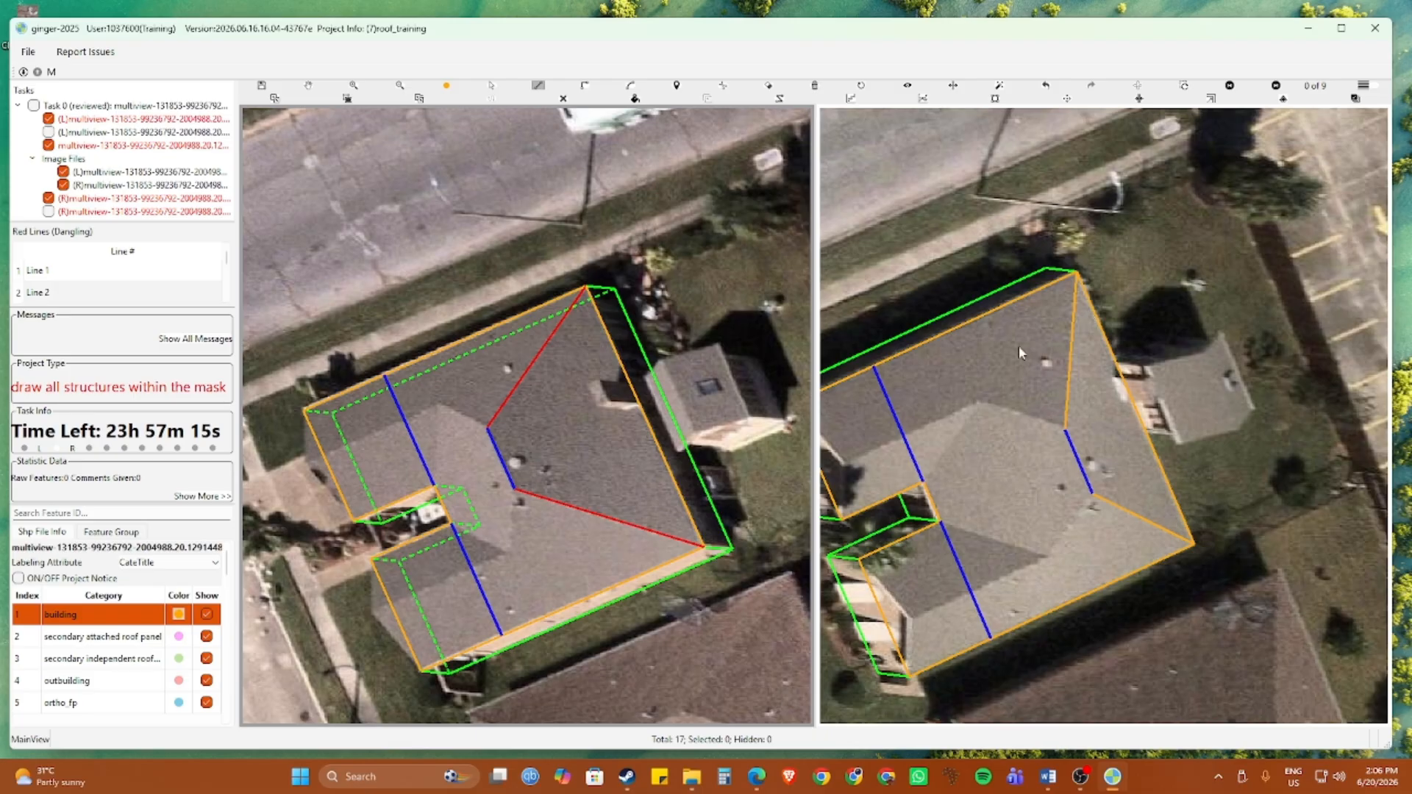
Draw lines from both ends of the central ridge to the outer-eave ends of the two lines crossing the wings
left_click_drag(536, 472, 567, 406)
left_click(545, 423)
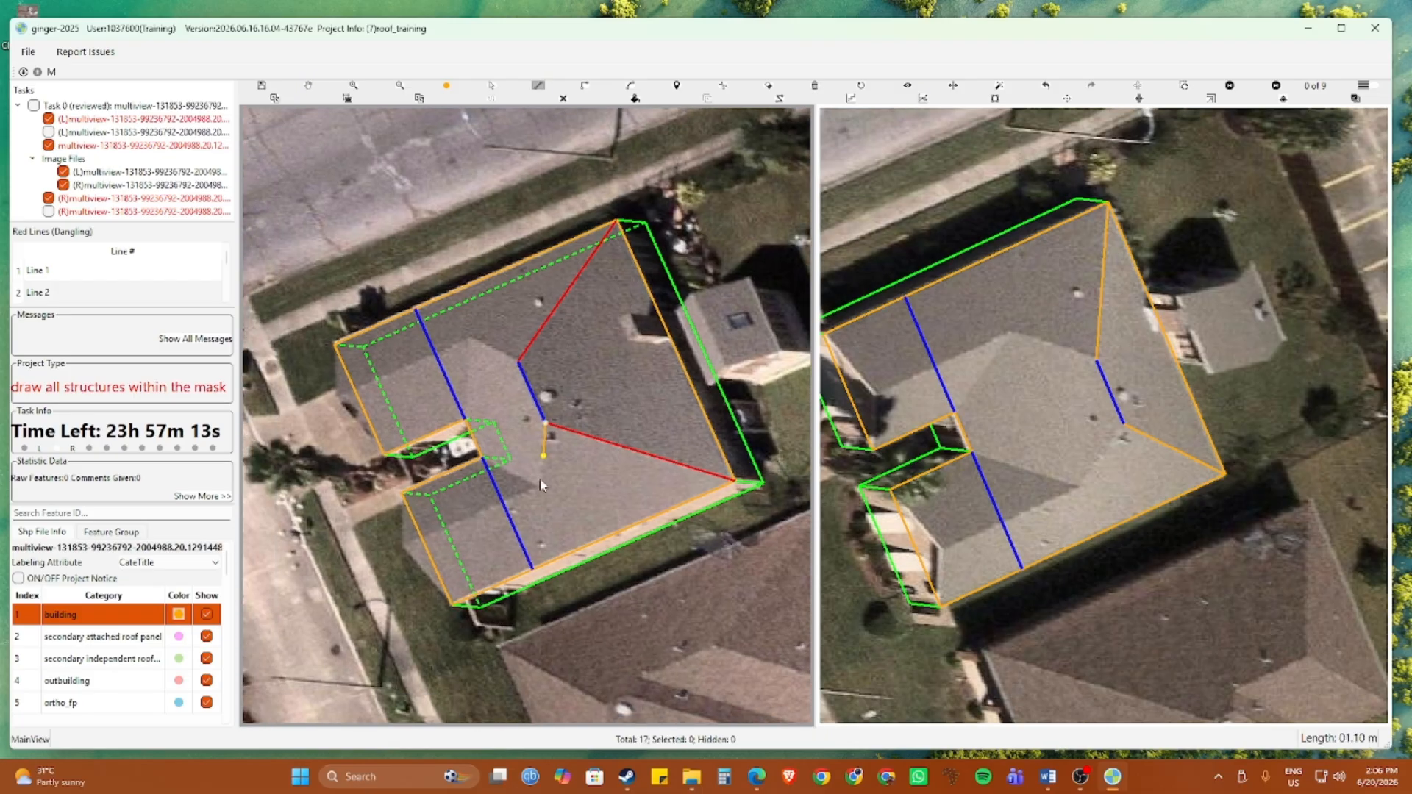
left_click(532, 568)
left_click(417, 310)
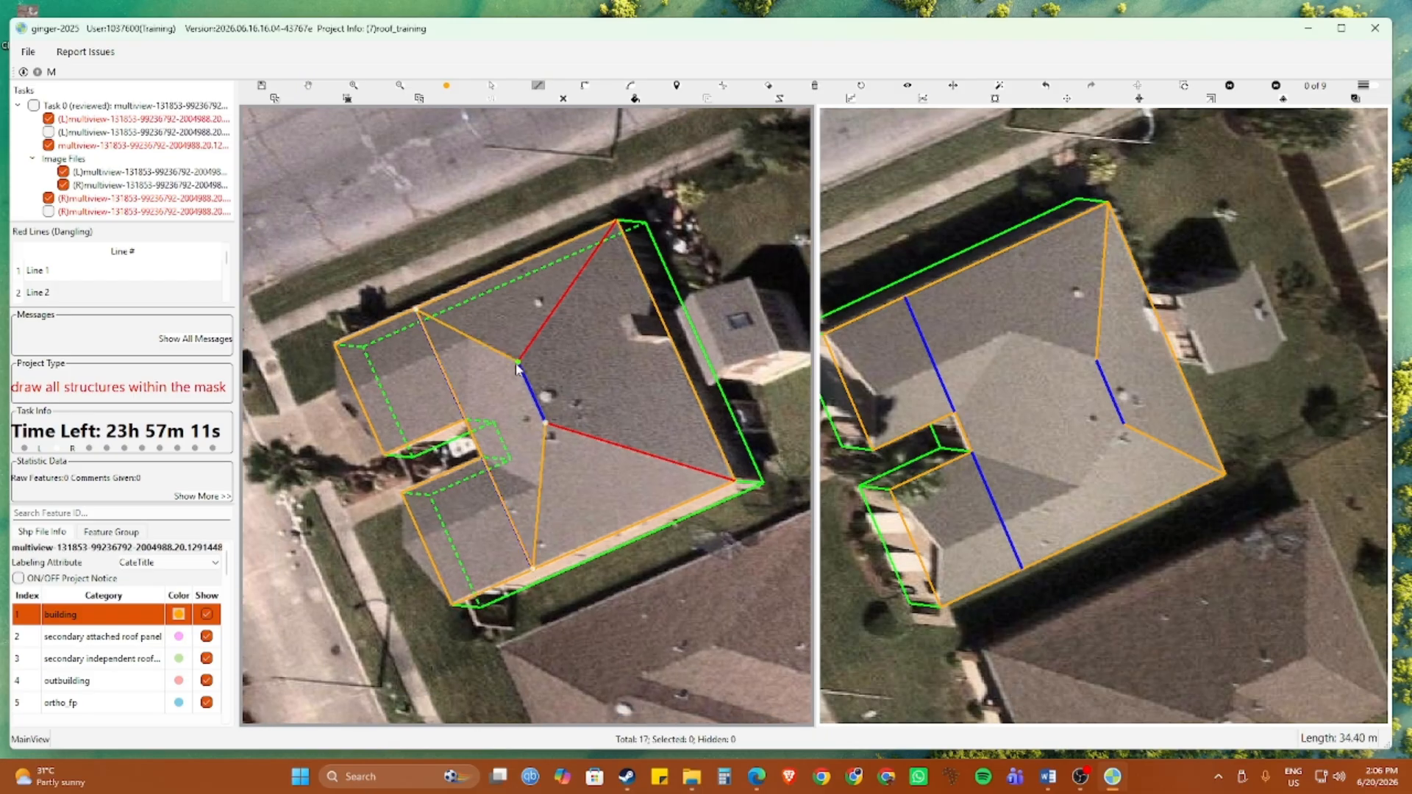
left_click(518, 362)
right_click(518, 364)
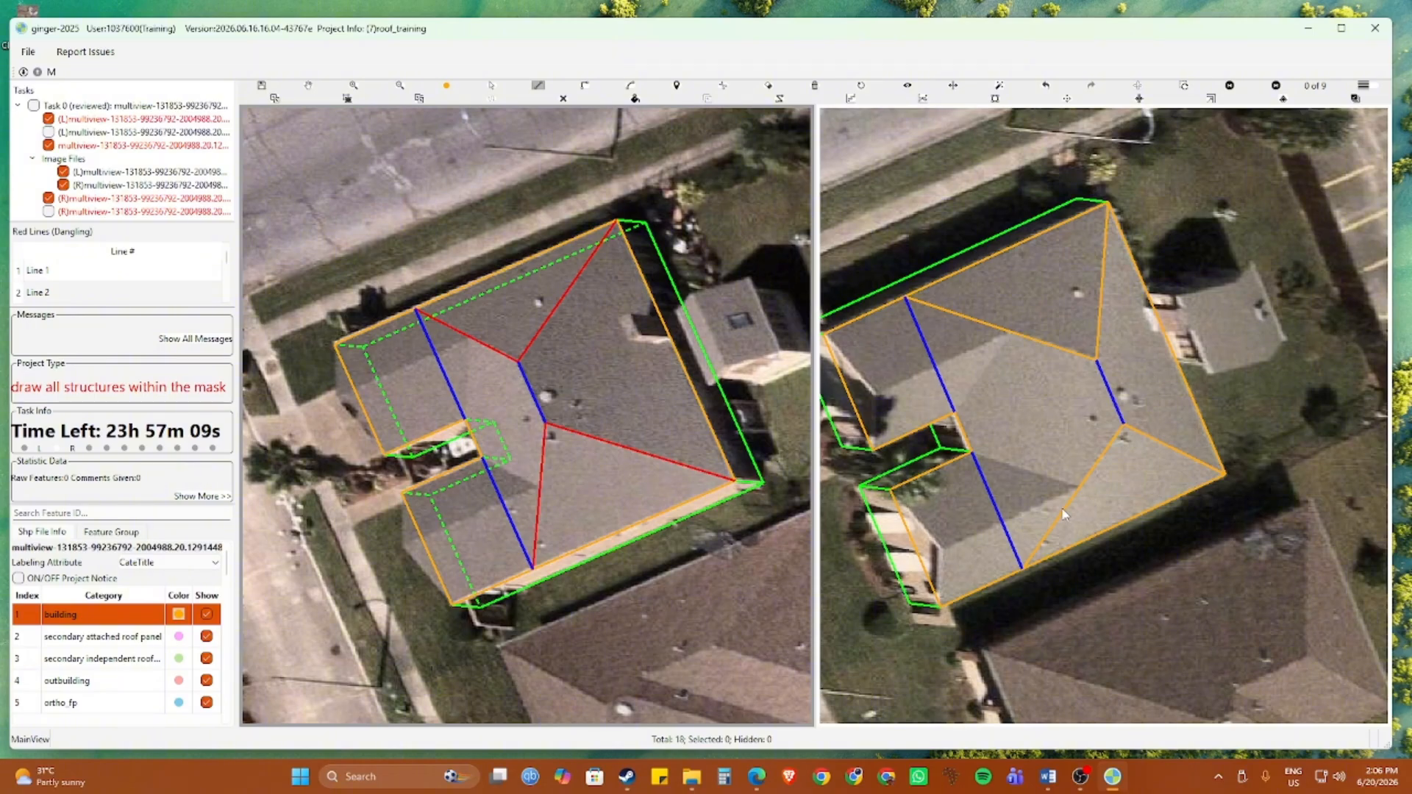
Draw the ridge of the wing nearer the brown-roofed house, parallel to its eaves, from the valley junction to the street-side peak
scroll(785, 360, "up", 1)
key("space")
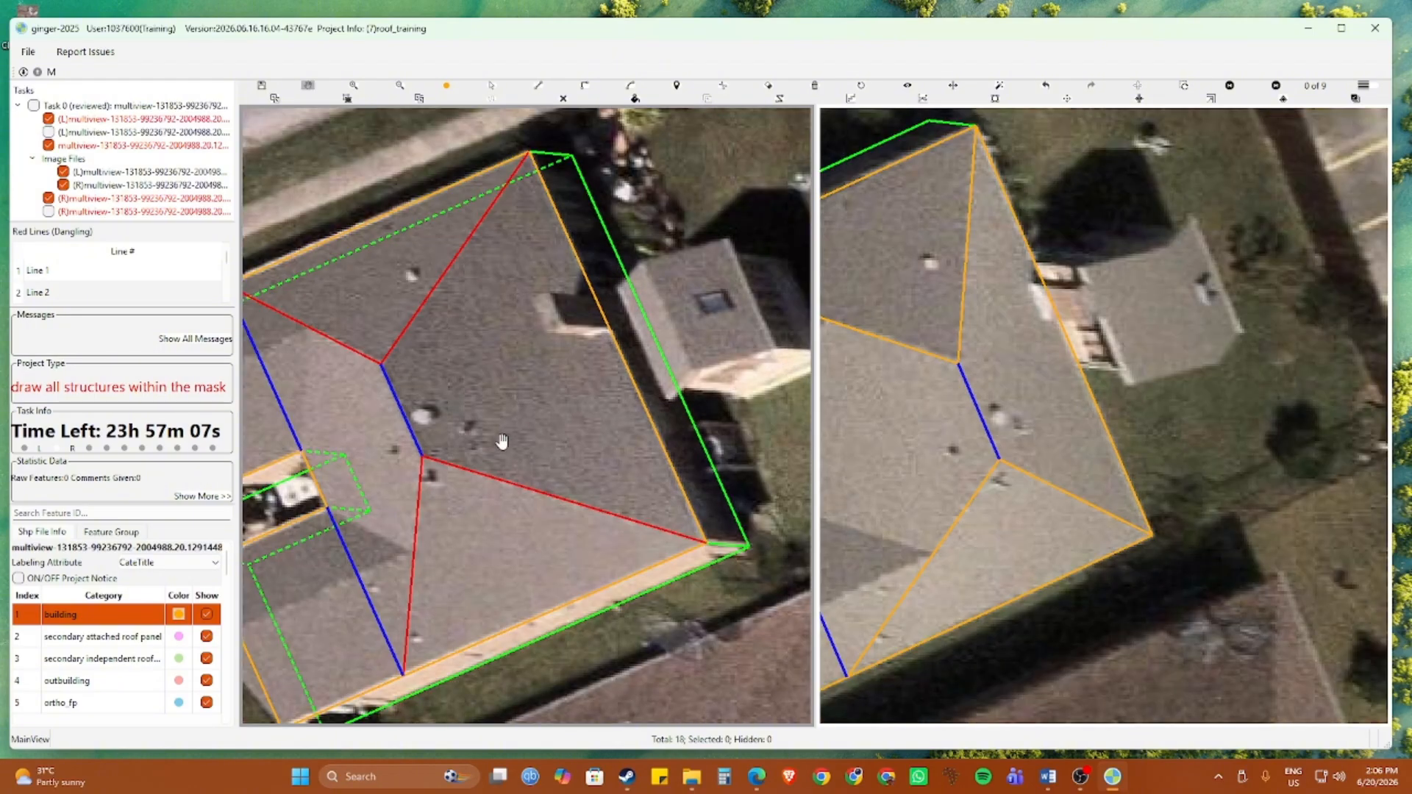
left_click_drag(371, 470, 616, 327)
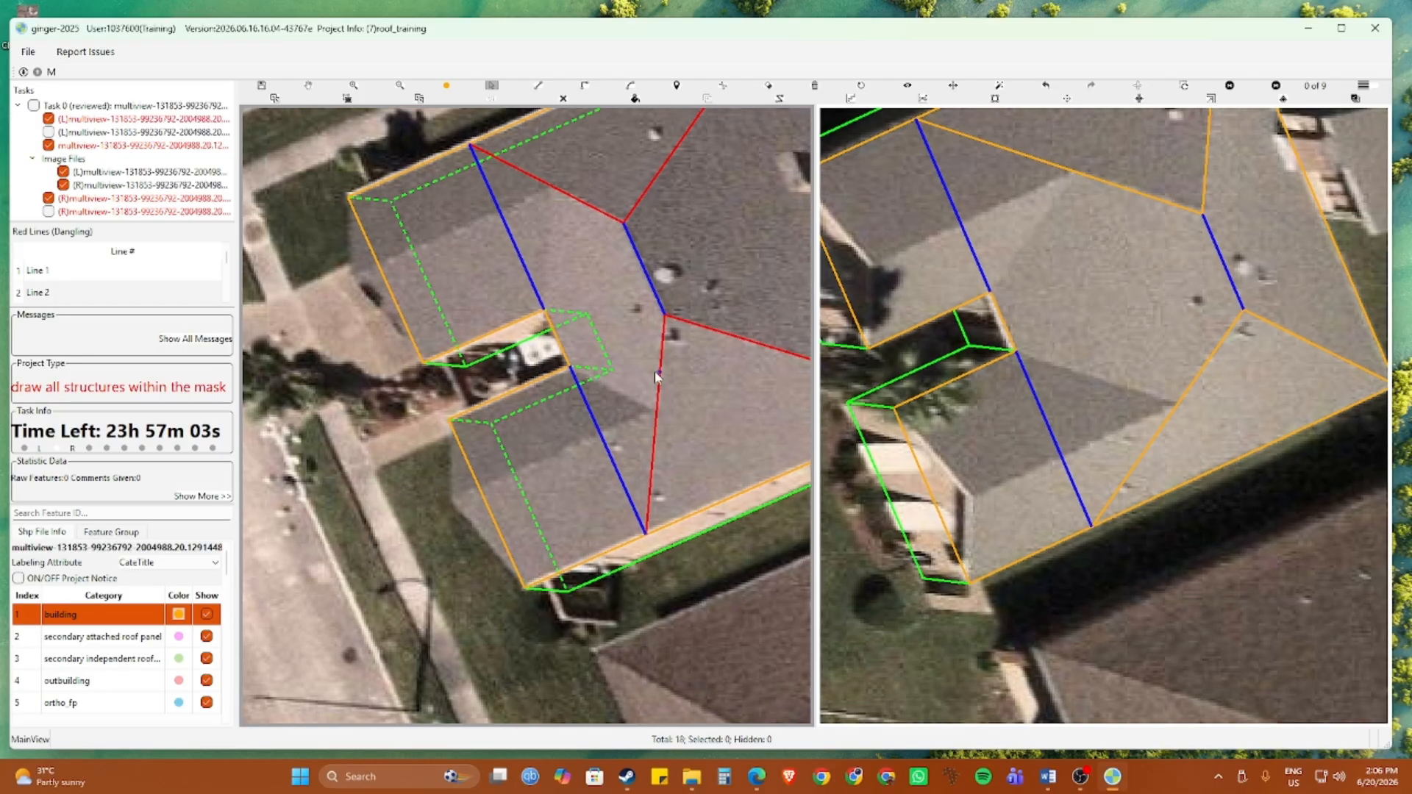
left_click(658, 394)
scroll(684, 408, "up", 2)
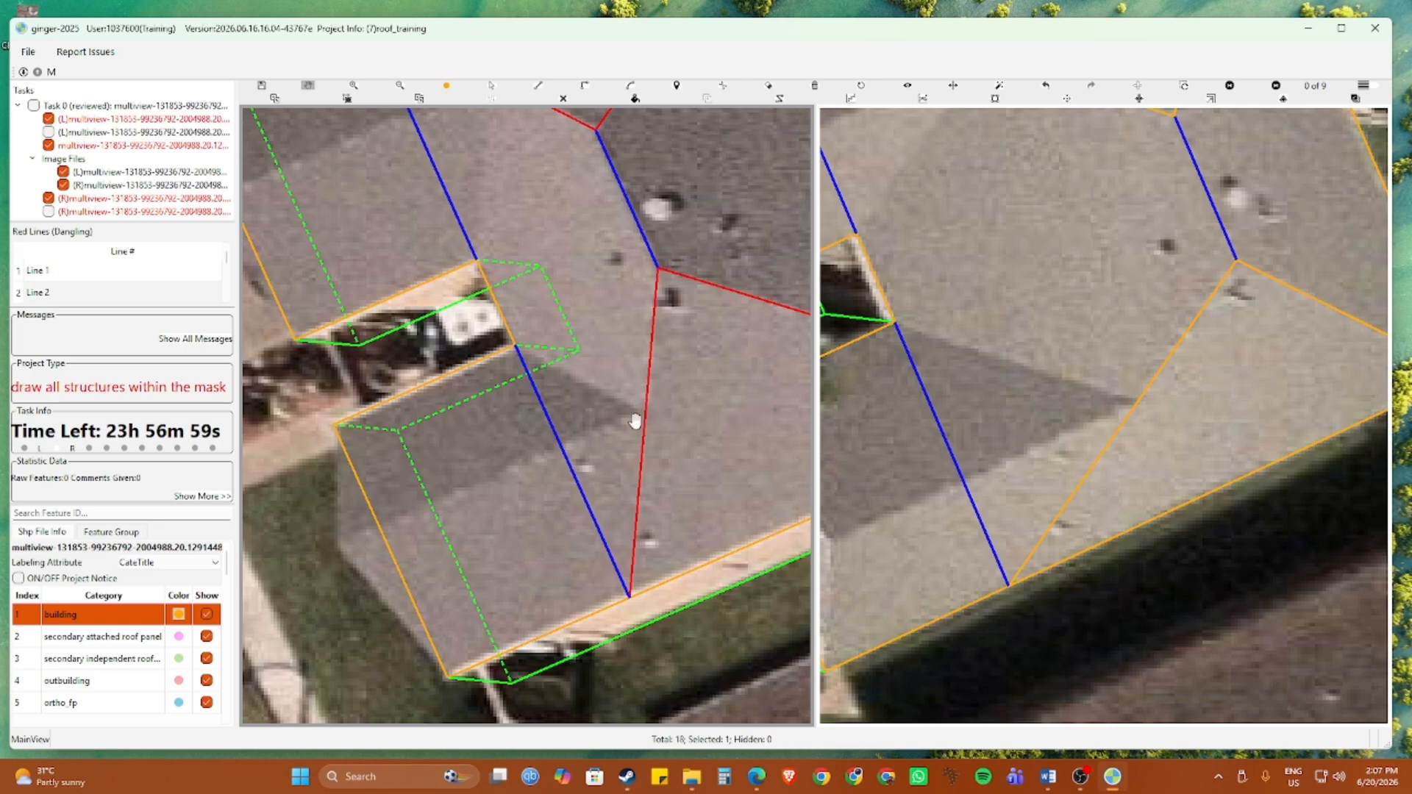
scroll(634, 421, "down", 2)
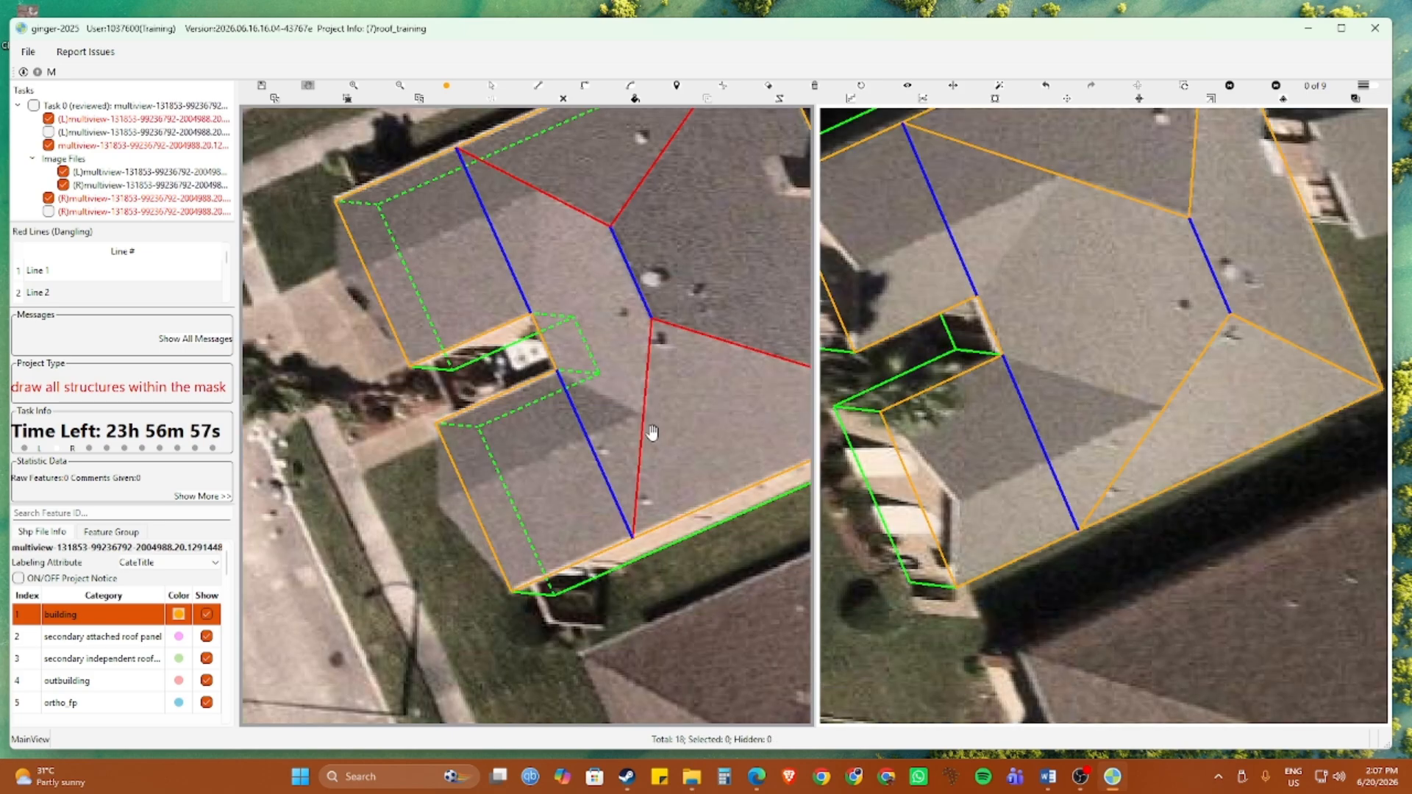
scroll(651, 432, "up", 1)
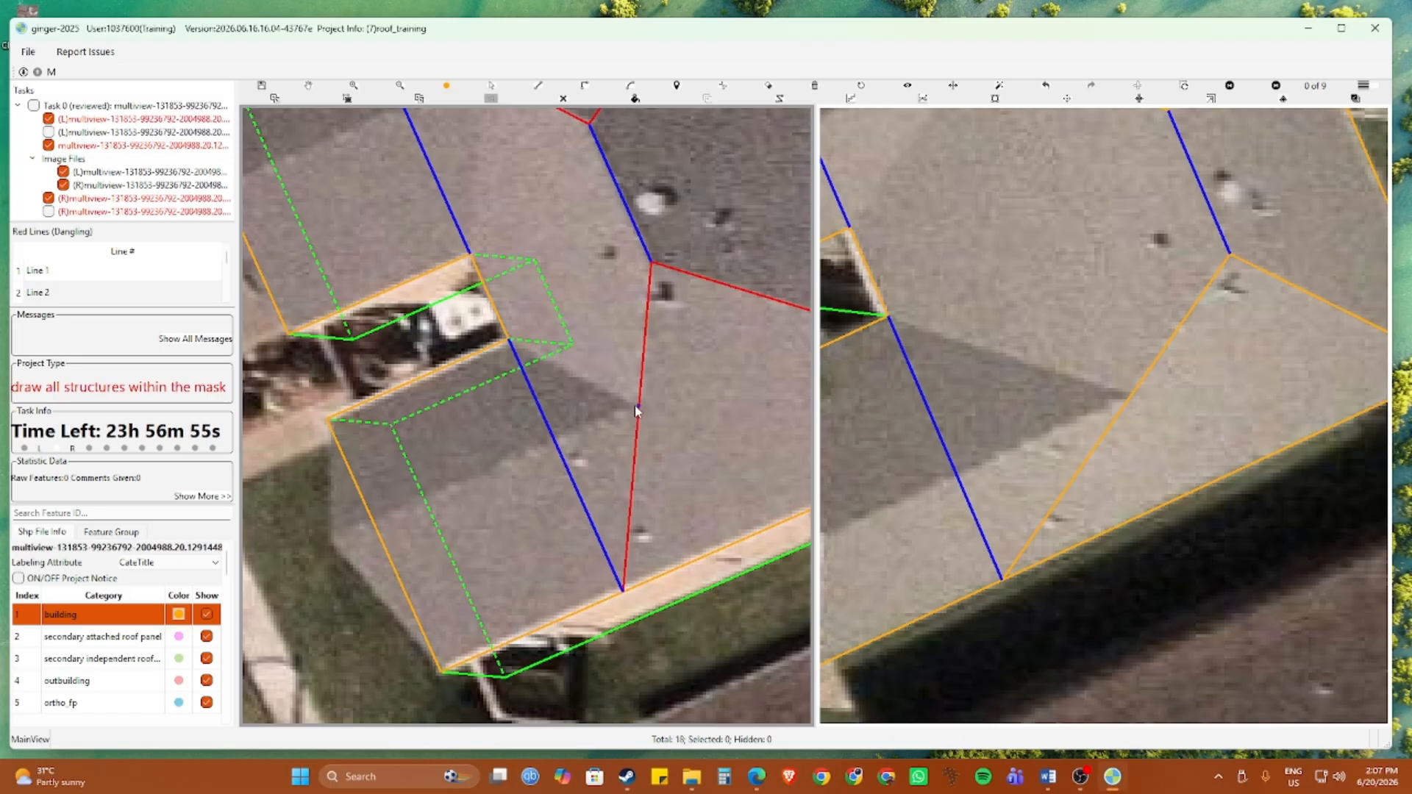
left_click(635, 410)
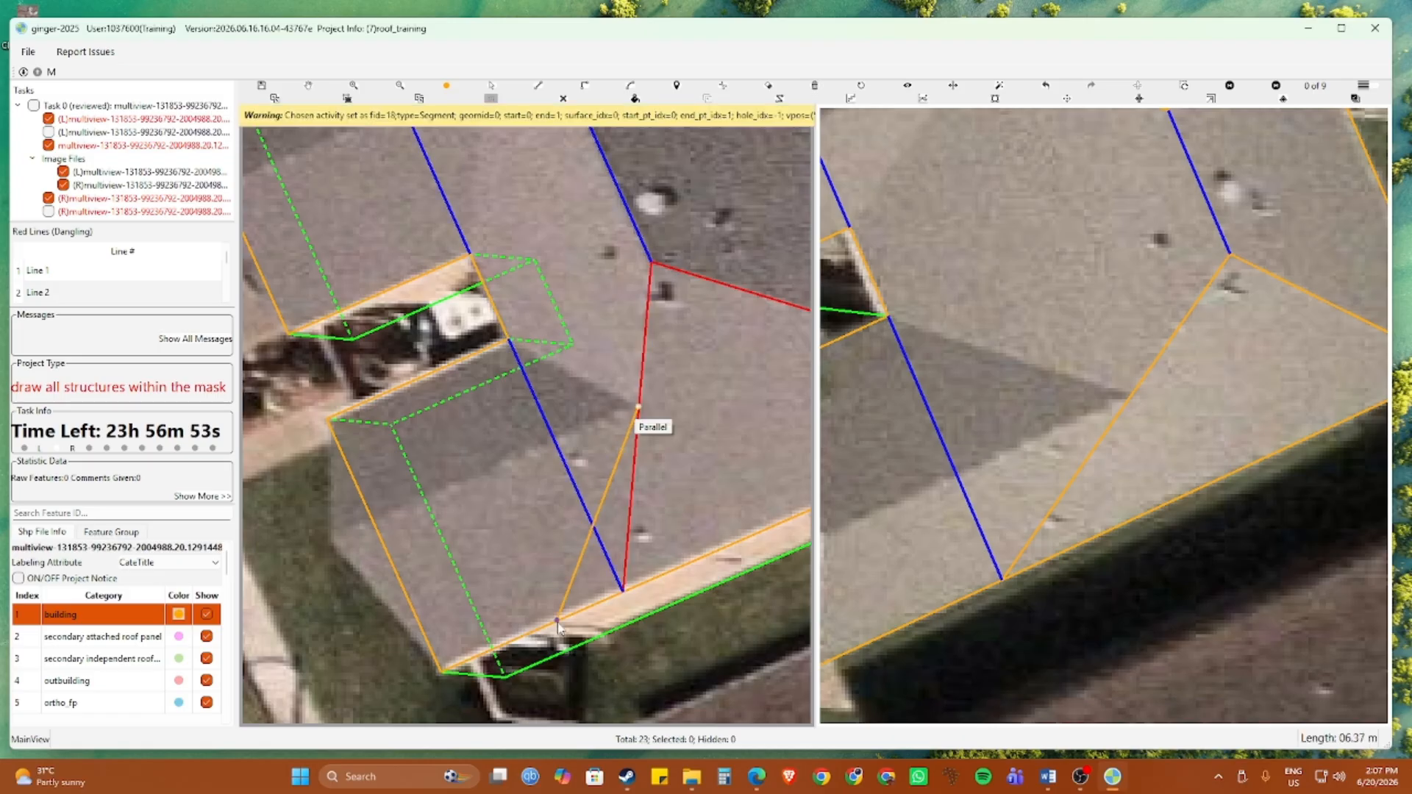
left_click(557, 622)
left_click(332, 541)
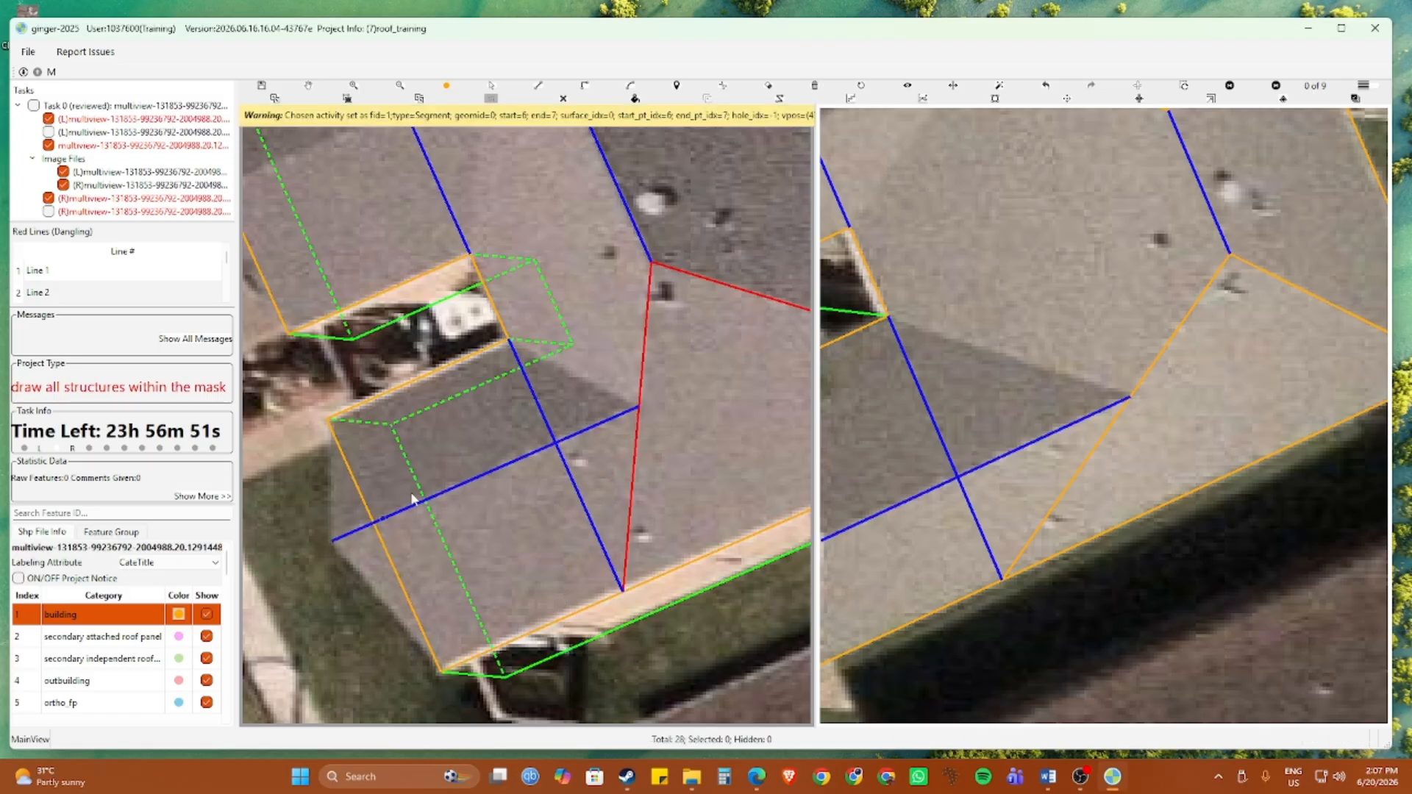
Draw the ridge of the wing nearer the road, parallel to its eaves, from its hip line to the street-side peak
left_click_drag(468, 299, 564, 471)
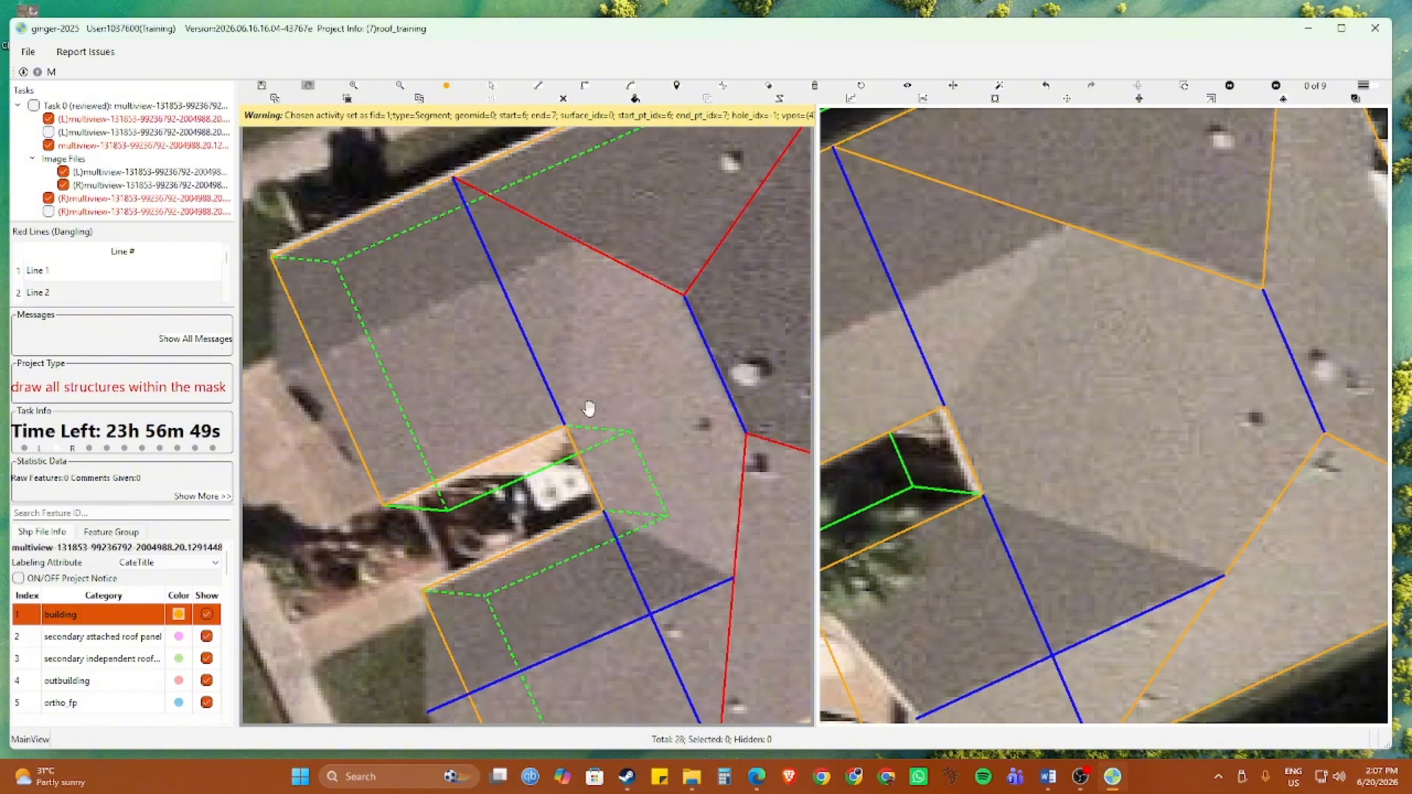
left_click(573, 241)
left_click(507, 452)
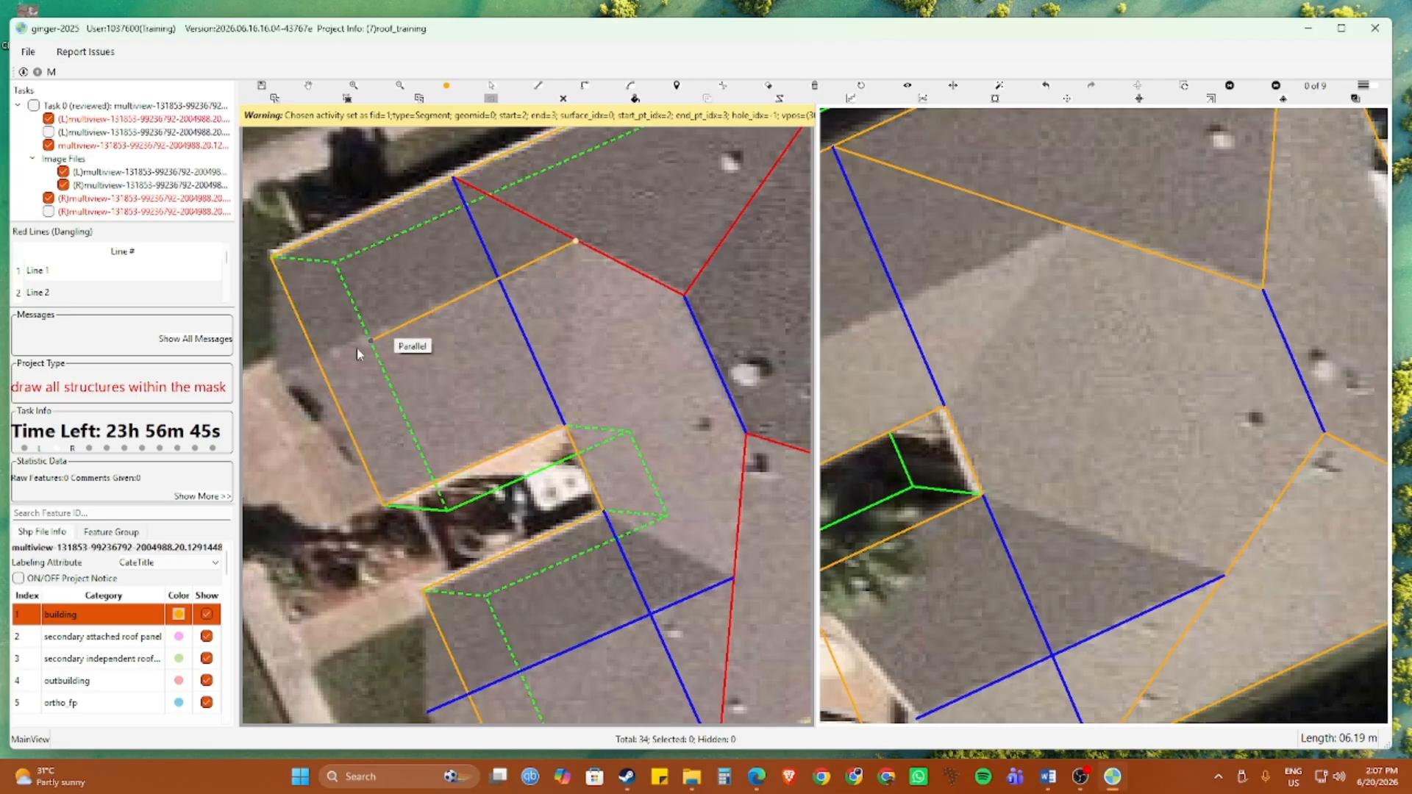
left_click(279, 373)
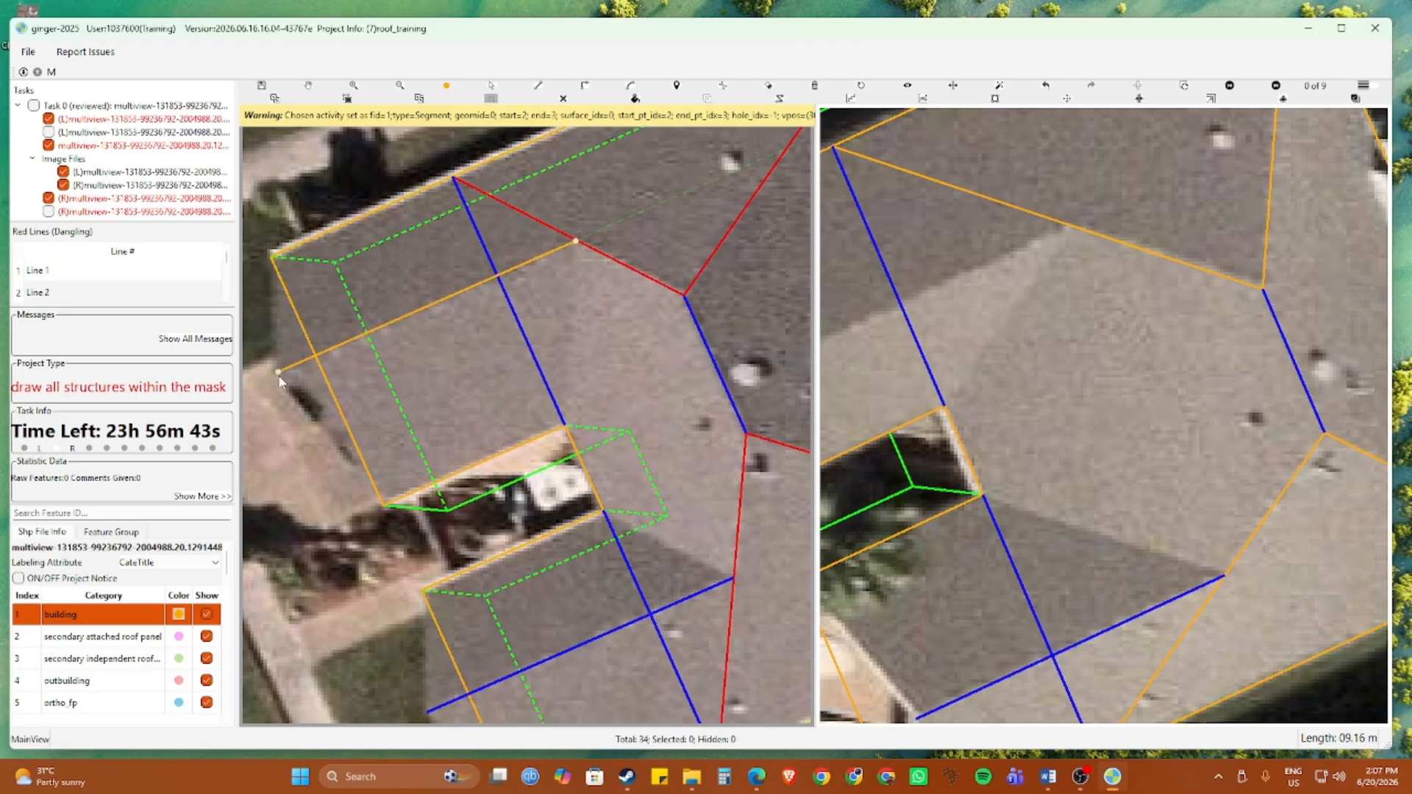
right_click(278, 376)
scroll(362, 370, "down", 2)
left_click_drag(450, 353, 485, 349)
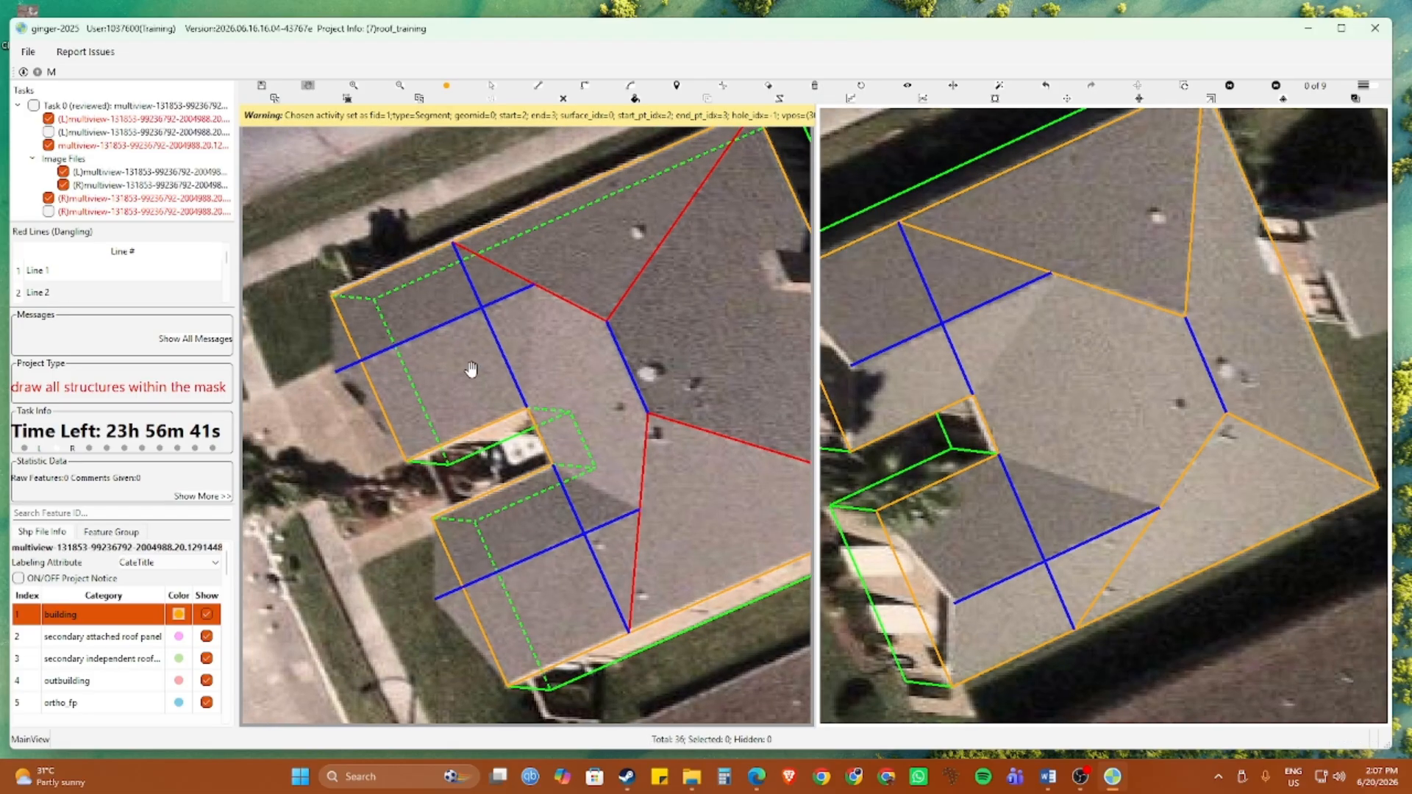
Outline both slopes of the wing nearer the brown-roofed house, joining its ridge ends to the eave corners and the notch's inner corner
scroll(524, 359, "down", 3)
scroll(517, 400, "up", 3)
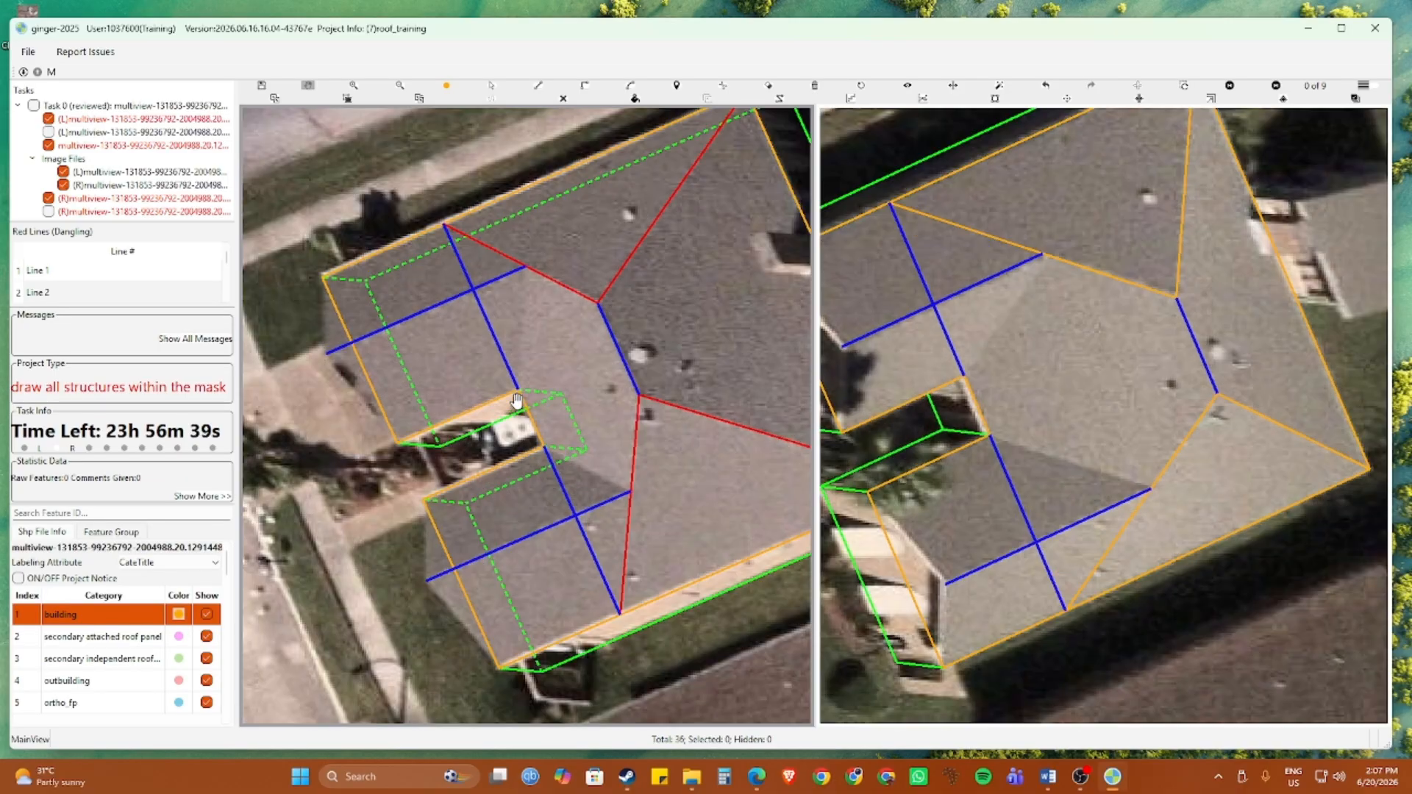
key("l")
left_click(630, 491)
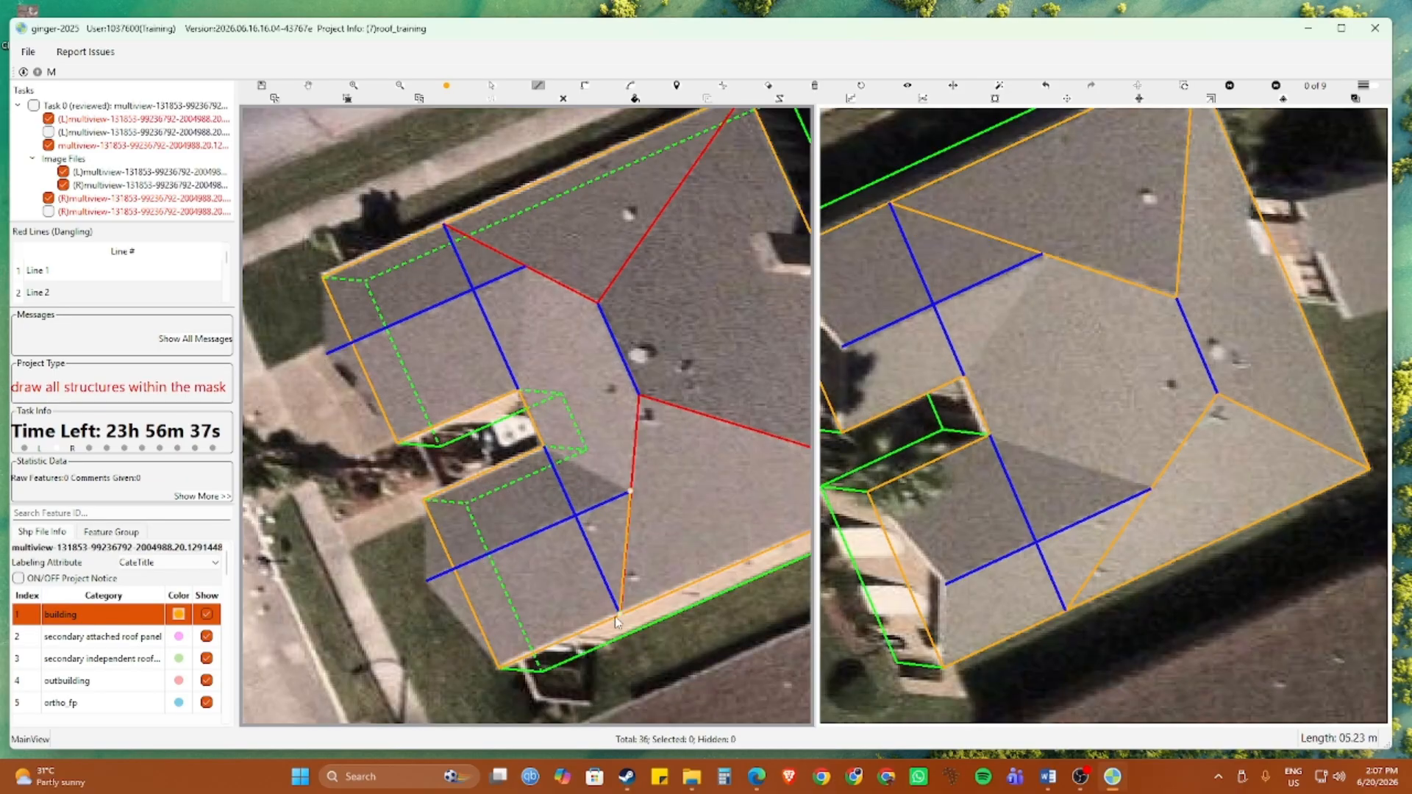
left_click(500, 675)
double_click(420, 584)
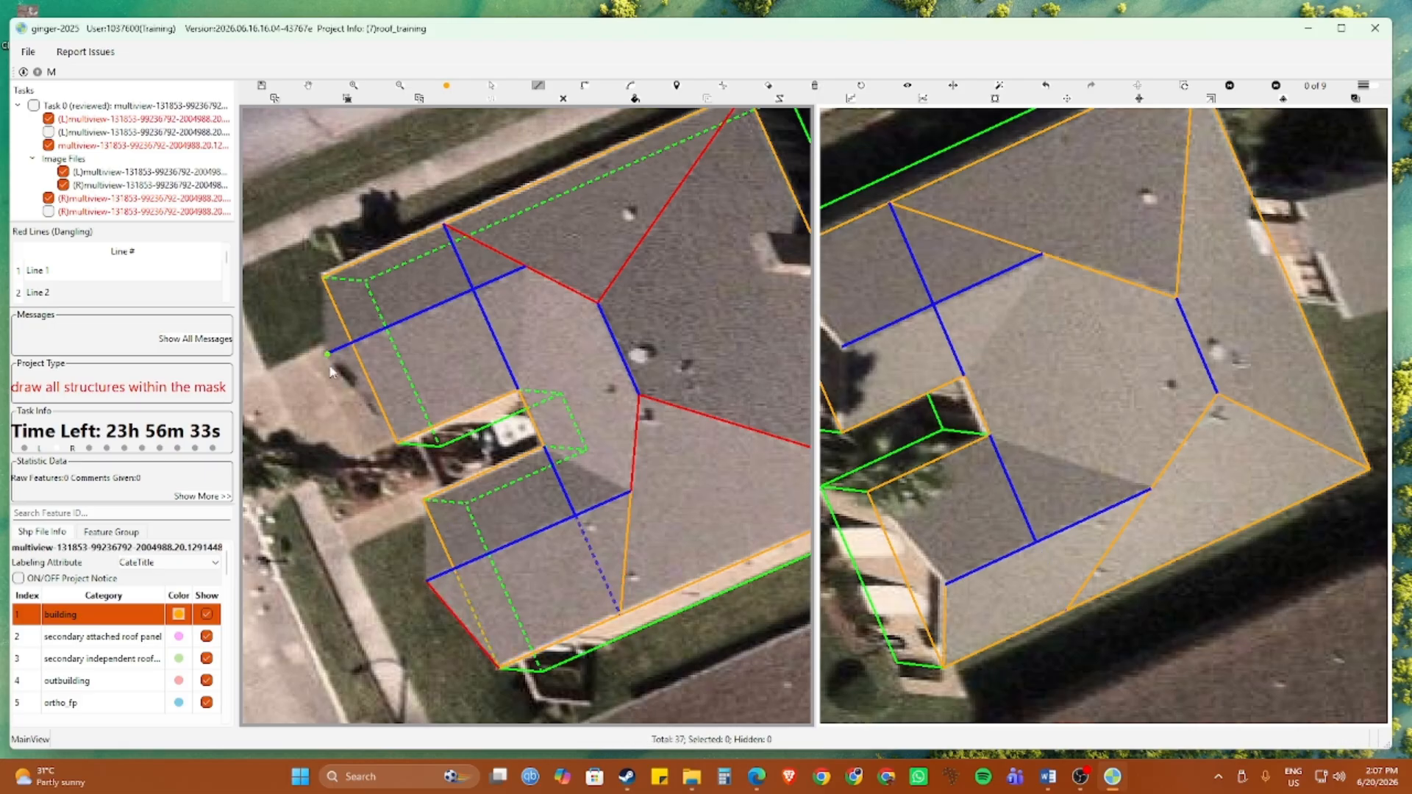
left_click(426, 581)
left_click(424, 500)
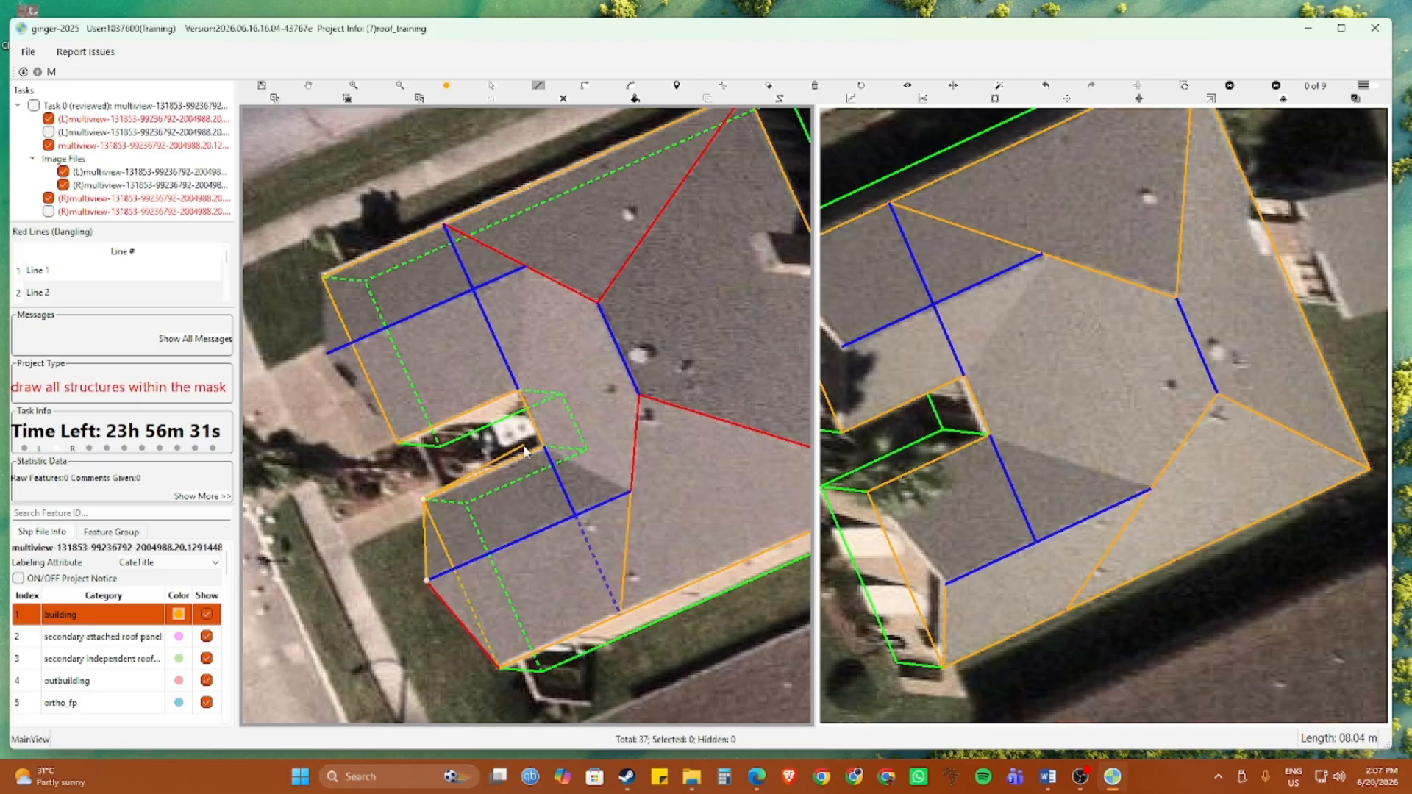
left_click(542, 447)
double_click(630, 492)
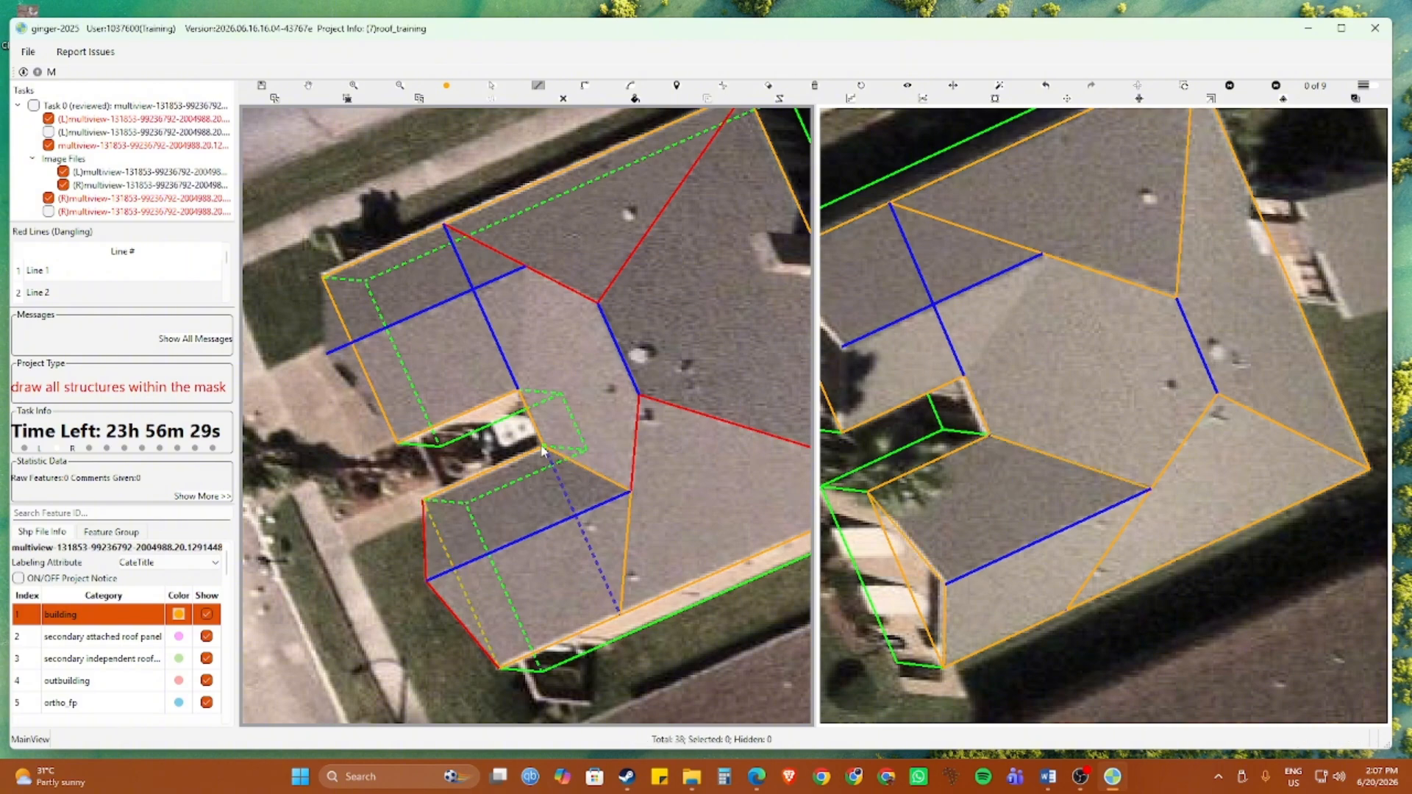
Outline both slopes of the wing nearer the road, joining its ridge ends to the notch's inner corner and the eave corners
left_click(519, 391)
left_click(526, 267)
left_click(327, 354)
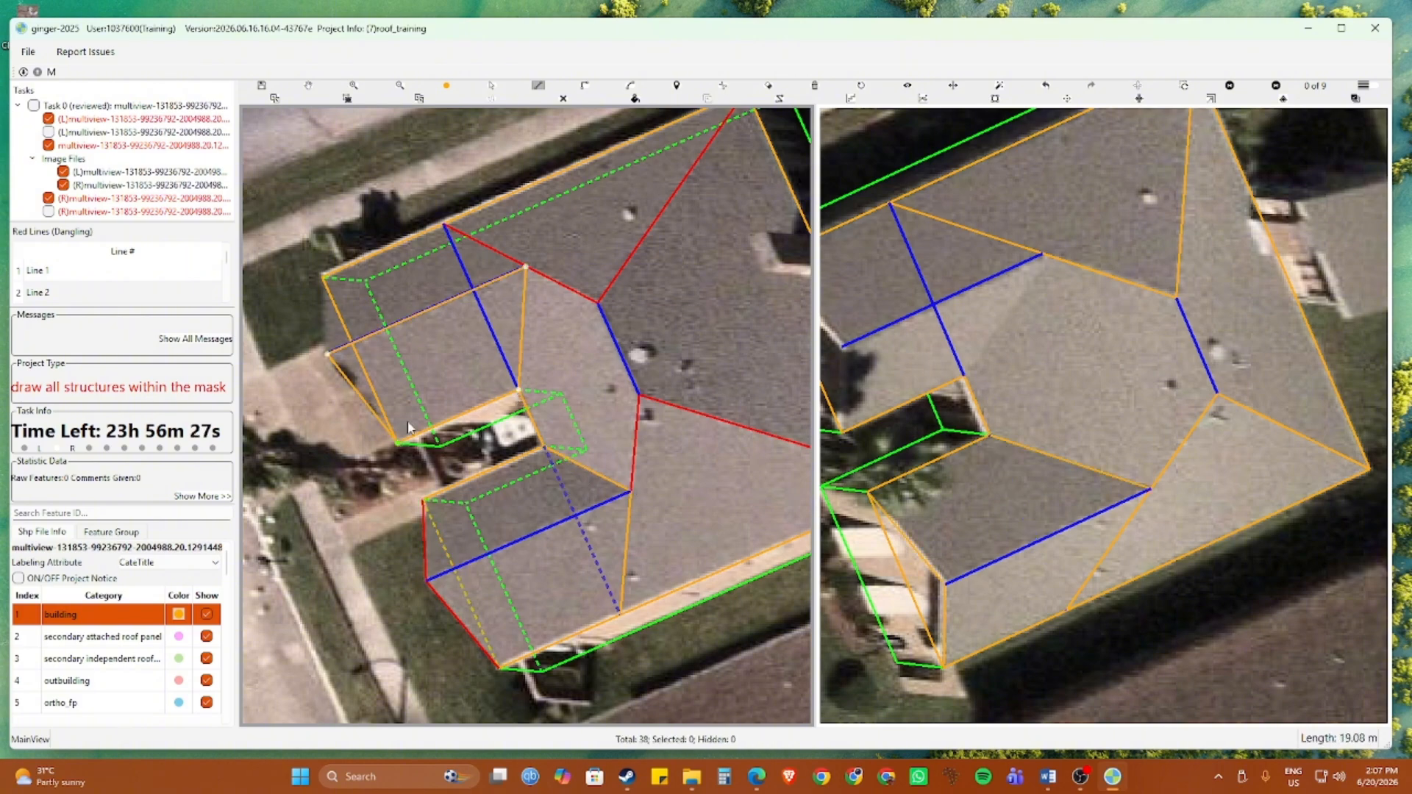
double_click(398, 443)
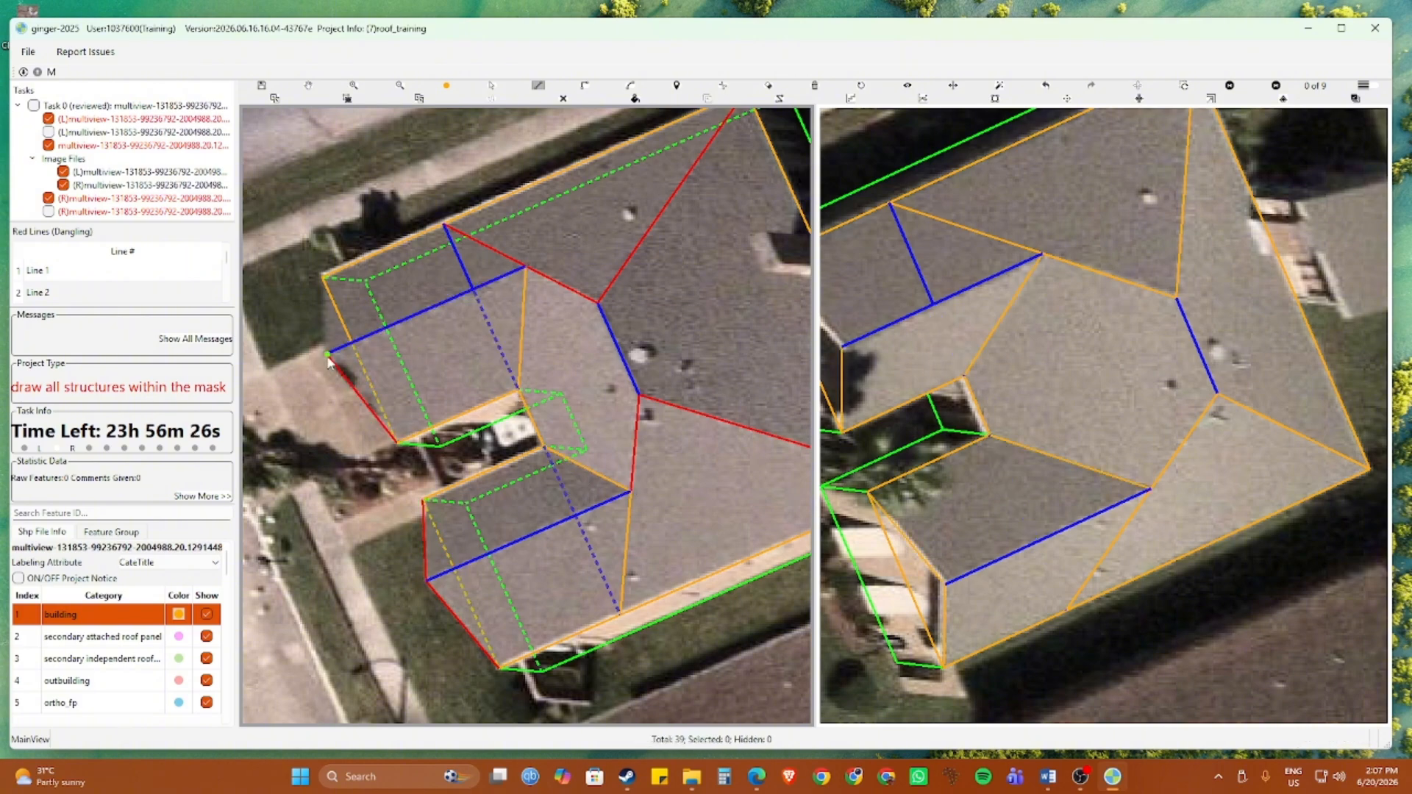
double_click(524, 266)
Show the filled roof faces in both images to check which areas are closed, and hide the fill again
key("space")
left_click_drag(426, 351, 511, 313)
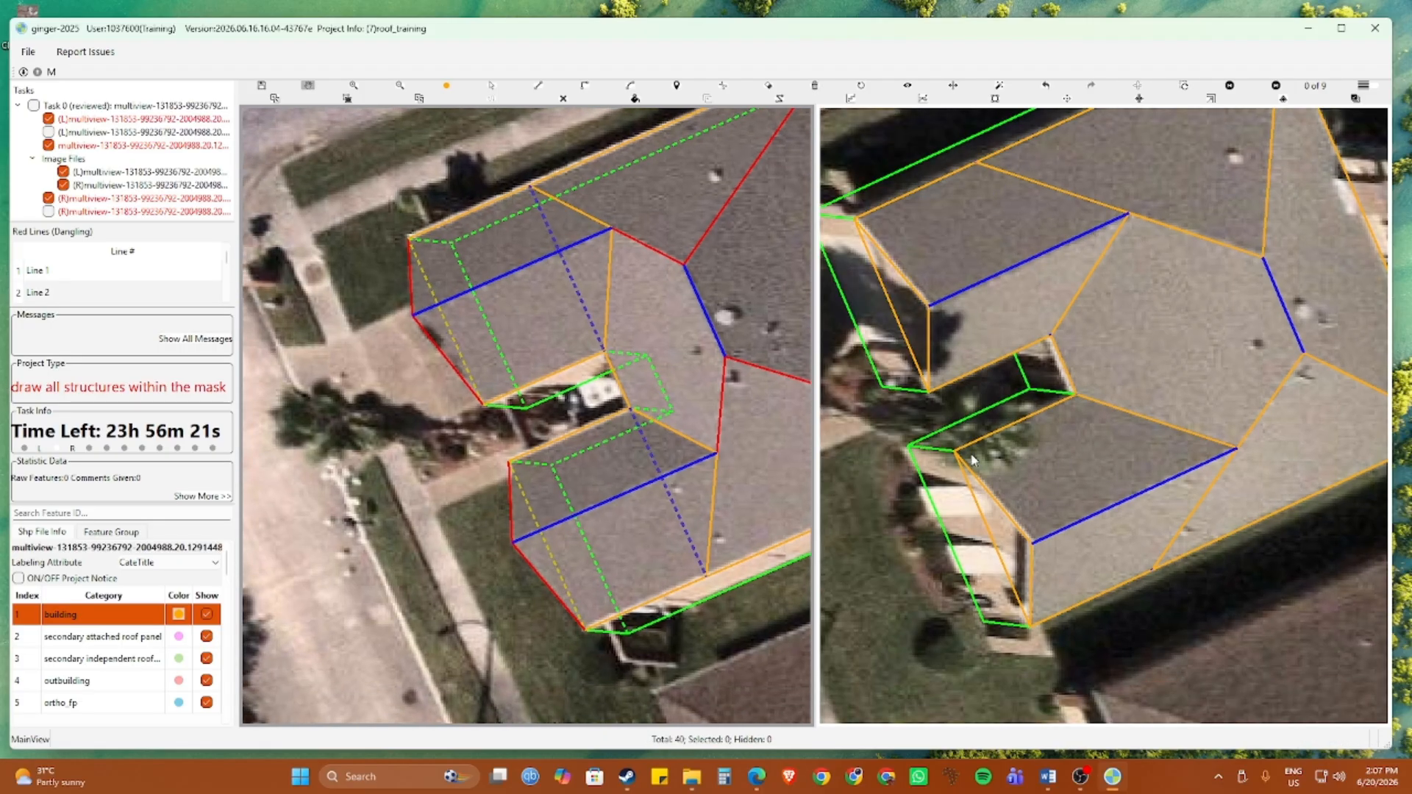
key("f")
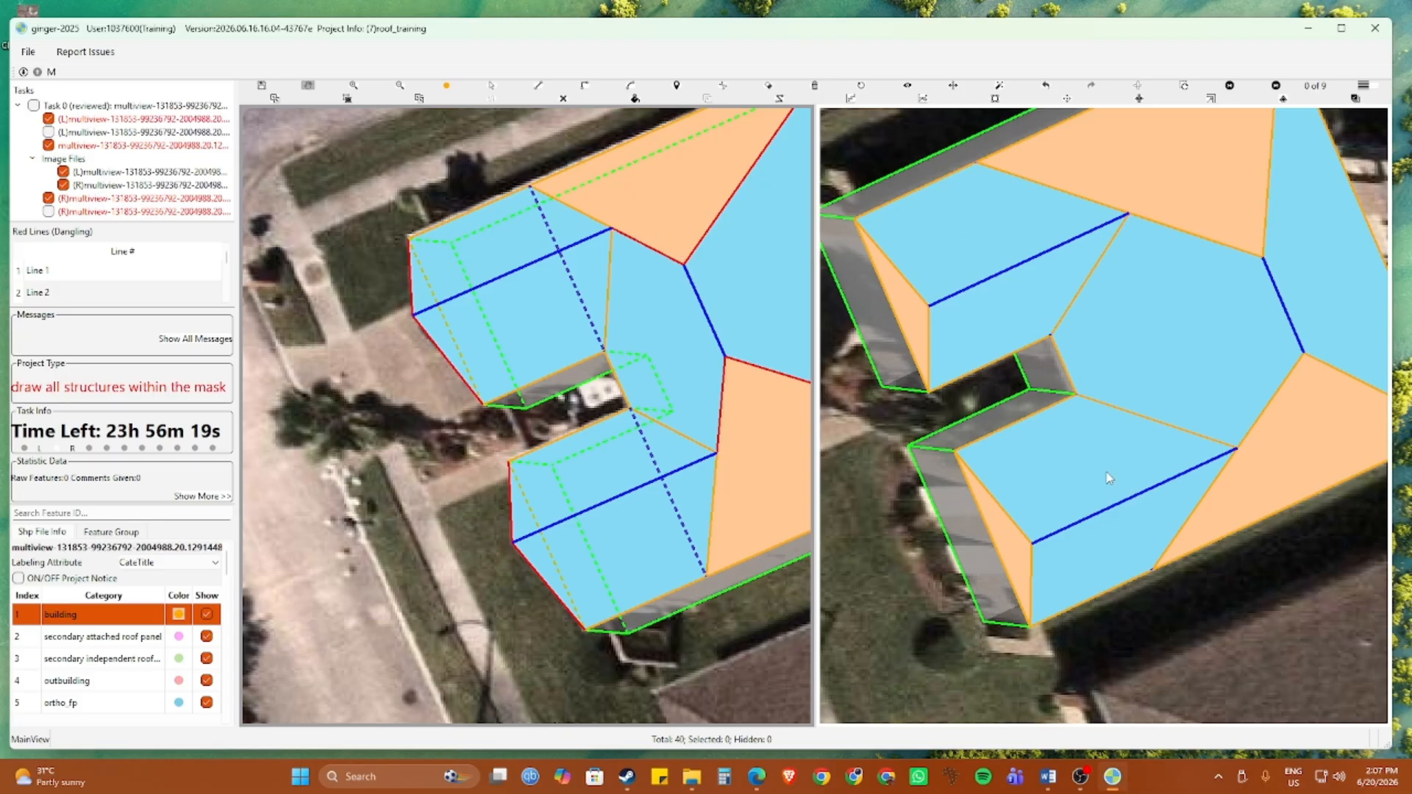
key("f")
left_click_drag(641, 386, 513, 364)
key("space")
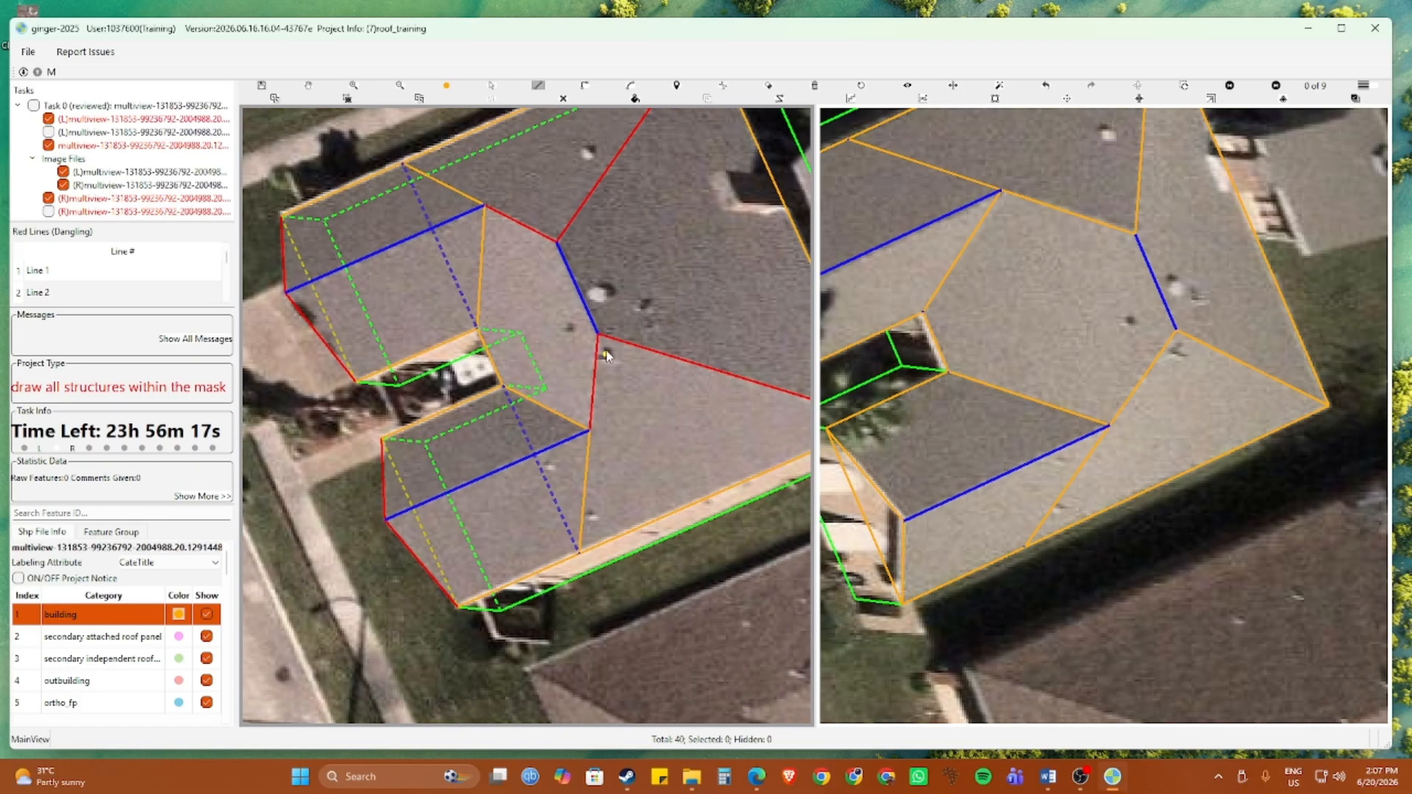
Try to outline the main slope facing the brown-roofed house from the main ridge's near end to the wing's eave point and rear corner
left_click(598, 335)
left_click(580, 550)
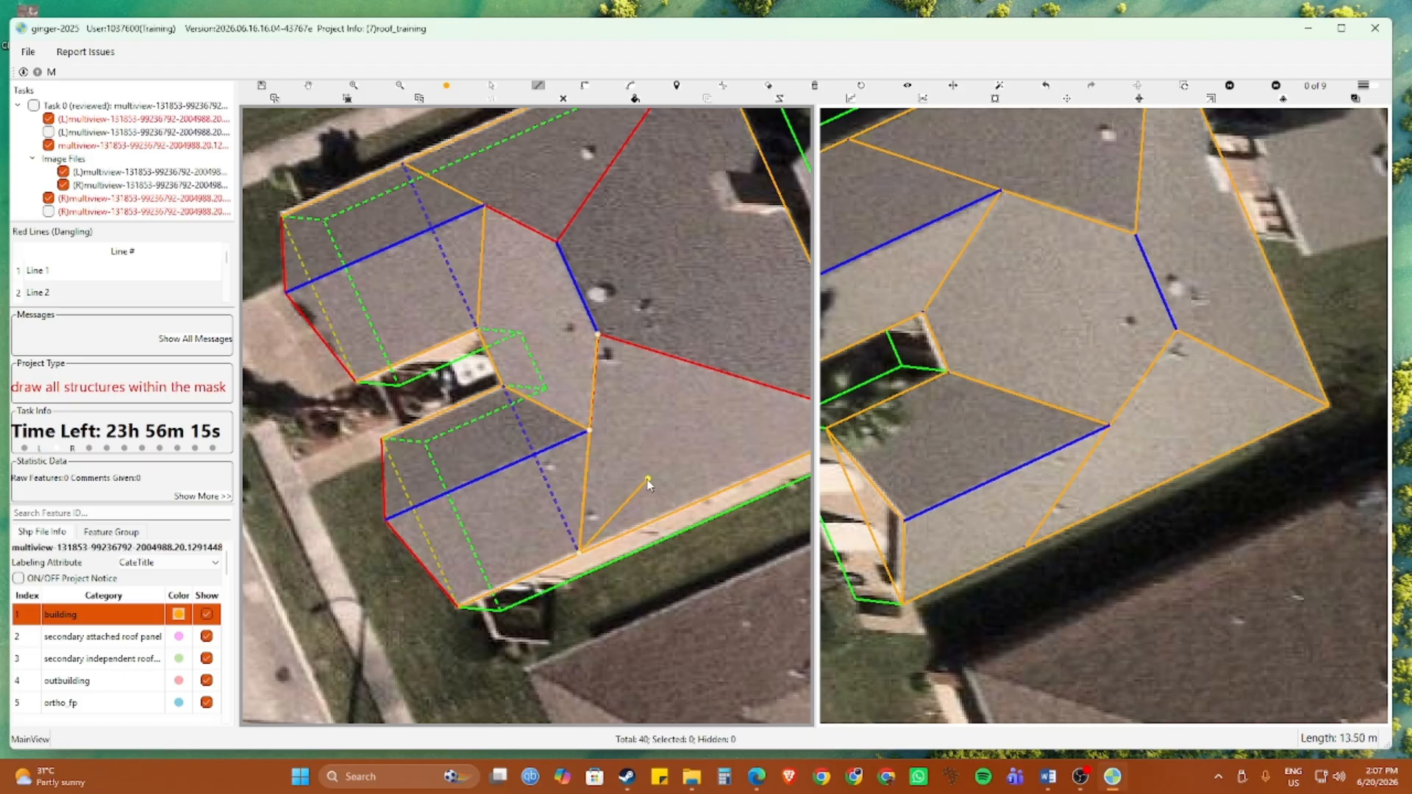
key("space")
left_click_drag(648, 480, 498, 500)
key("space")
double_click(731, 441)
left_click_drag(460, 278, 498, 335)
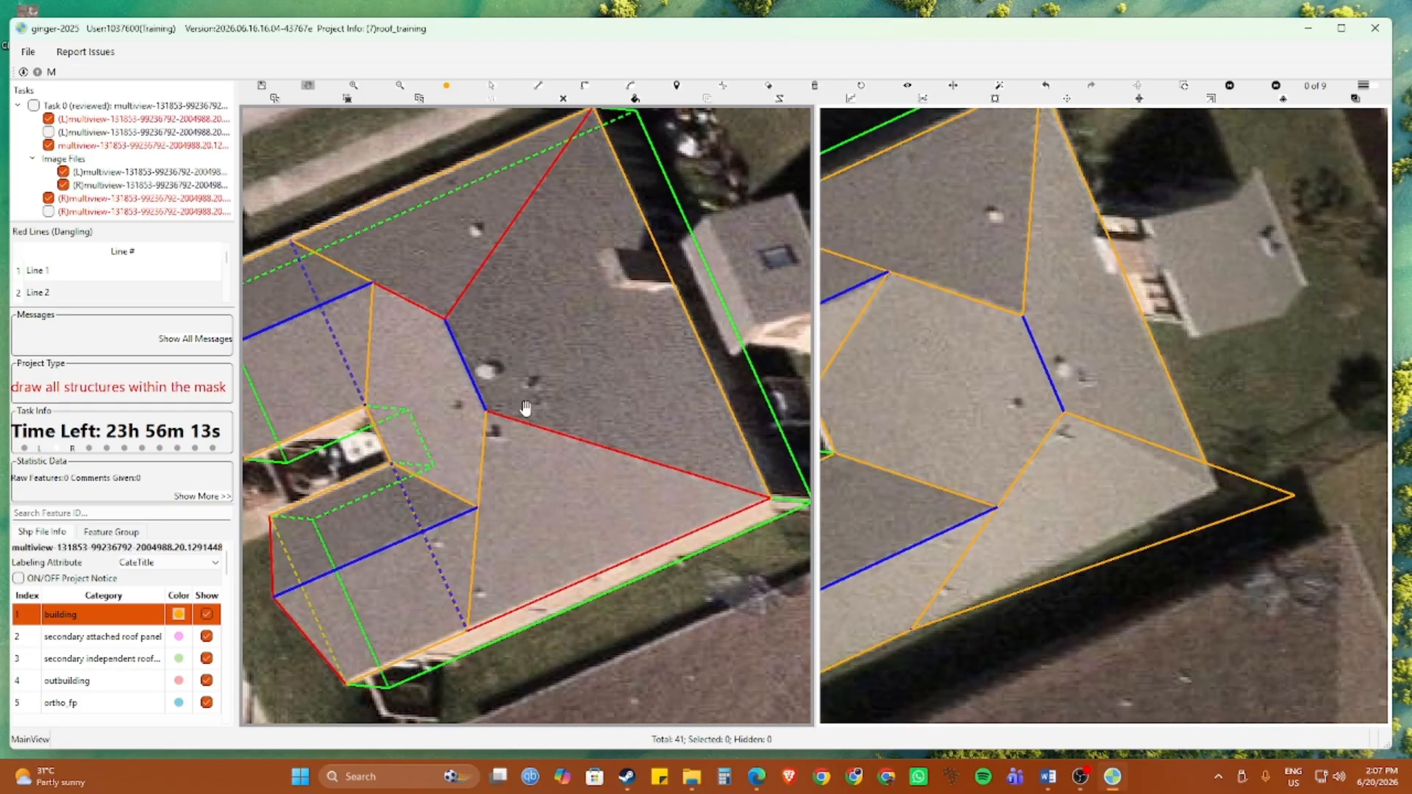
Switch to the 3D model view and delete the misplaced outline of the main slope facing the brown-roofed house
left_click_drag(528, 507, 529, 394)
key("h")
left_click_drag(529, 394, 545, 336)
key("s")
left_click(561, 417)
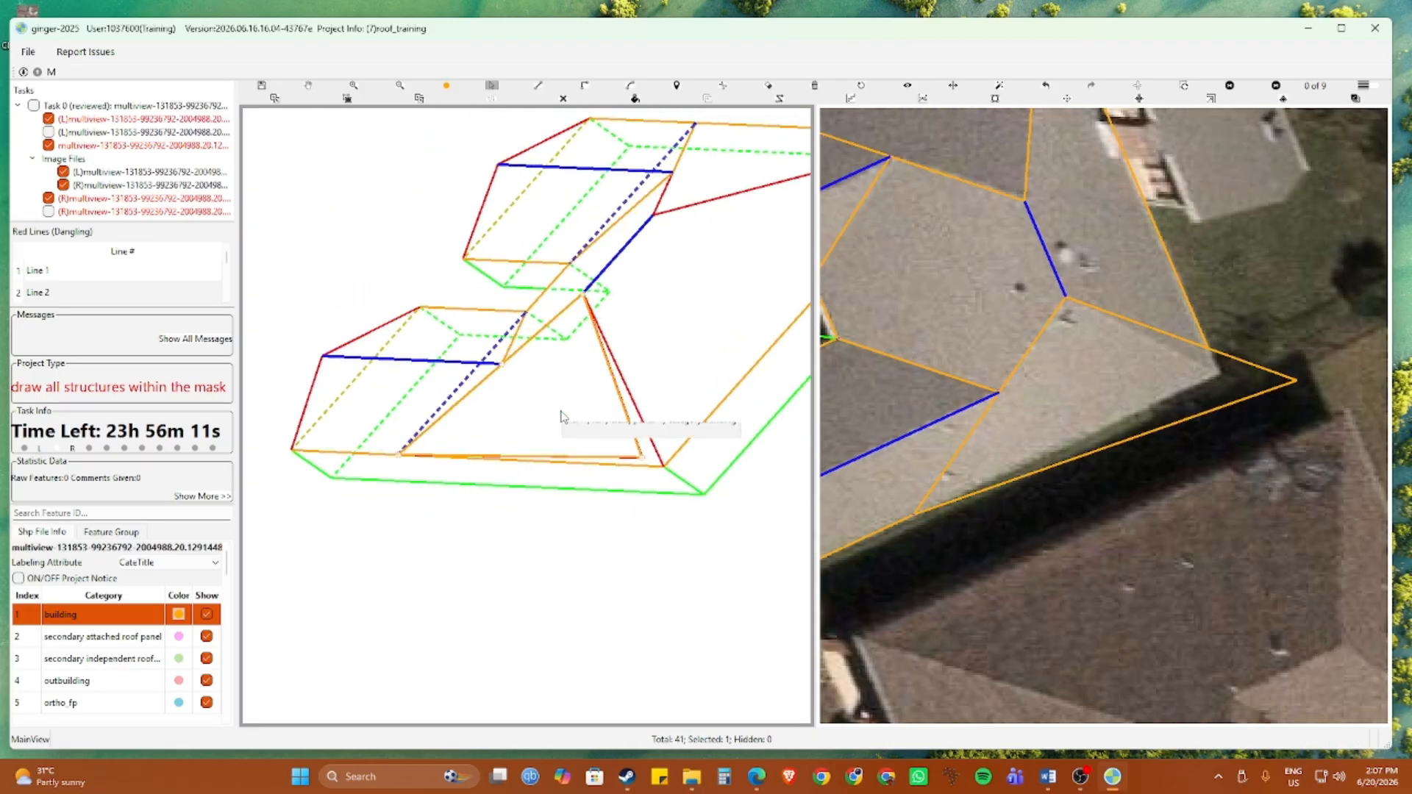
key("Delete")
Redraw the main slope facing the brown-roofed house, joining the ridge end to the rear eave corner, the wing's eave point and its ridge end
key("l")
left_click(584, 294)
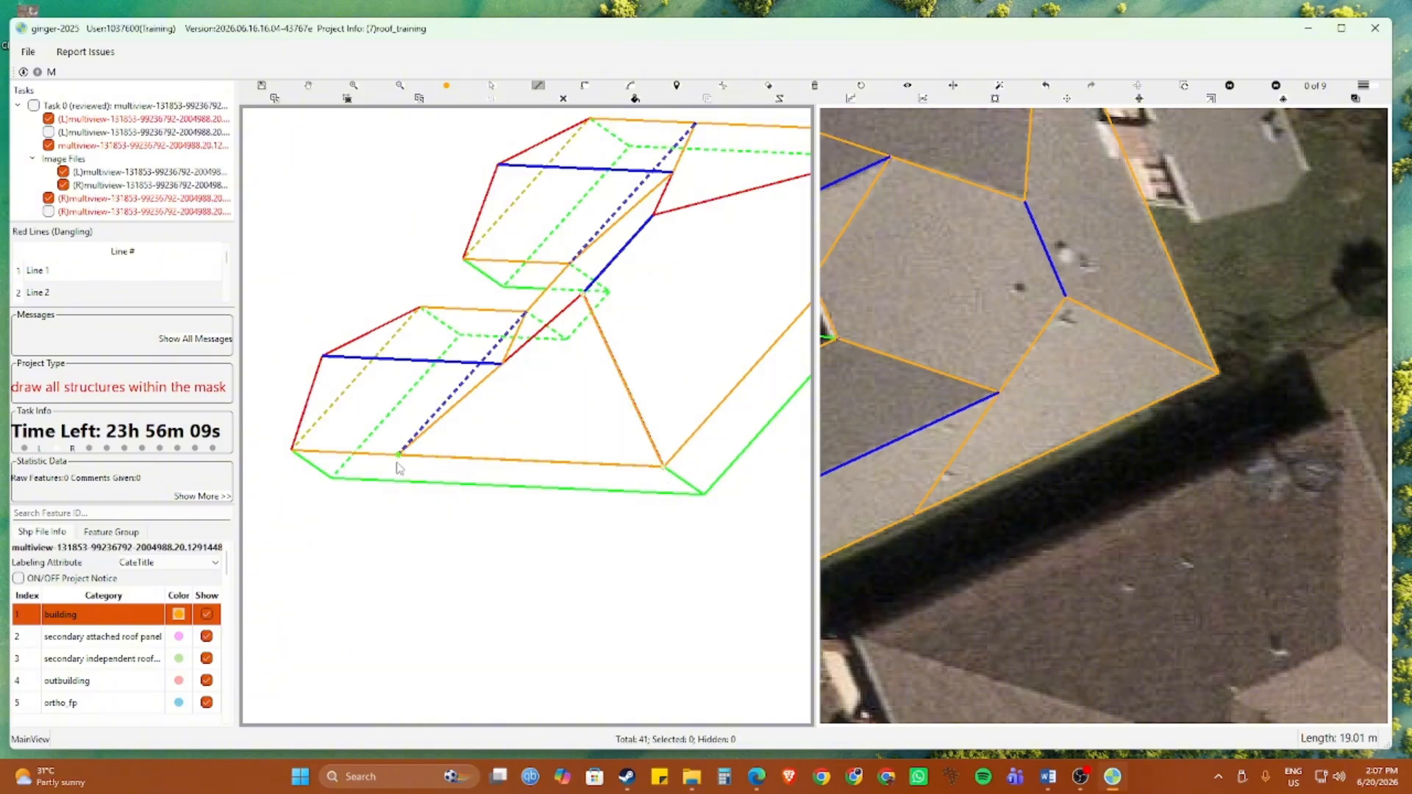
left_click(584, 296)
left_click_drag(579, 316, 452, 449)
left_click(534, 342)
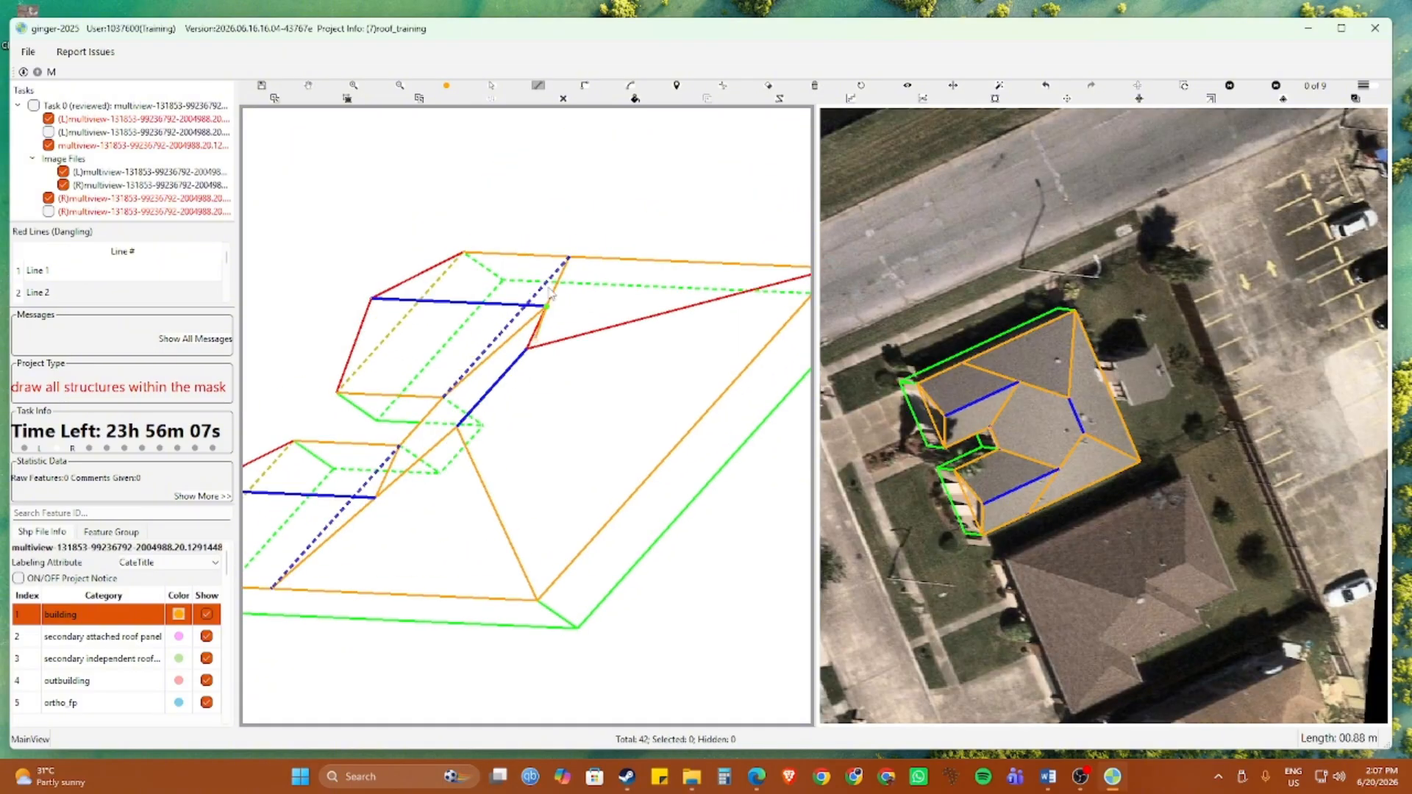
key("Escape")
Outline the main slope facing the road, joining the main ridge's far end to the wing's eave point and the rear eave corner
left_click(527, 348)
left_click(568, 258)
left_click_drag(565, 282, 423, 299)
double_click(692, 286)
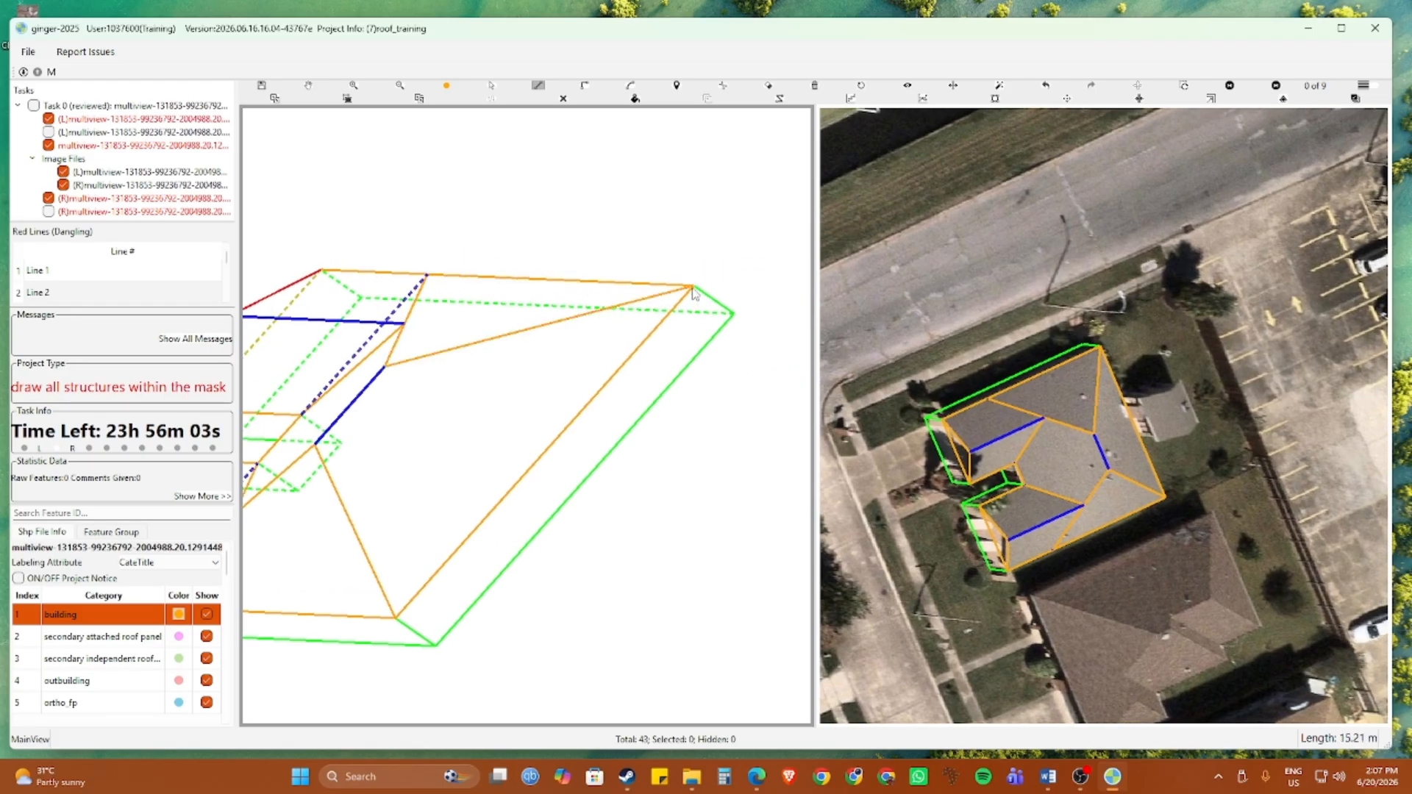
key("Escape")
Outline the triangular street-side gable ends of both wings, joining each ridge peak to its two eave corners
left_click_drag(435, 425, 607, 332)
key("l")
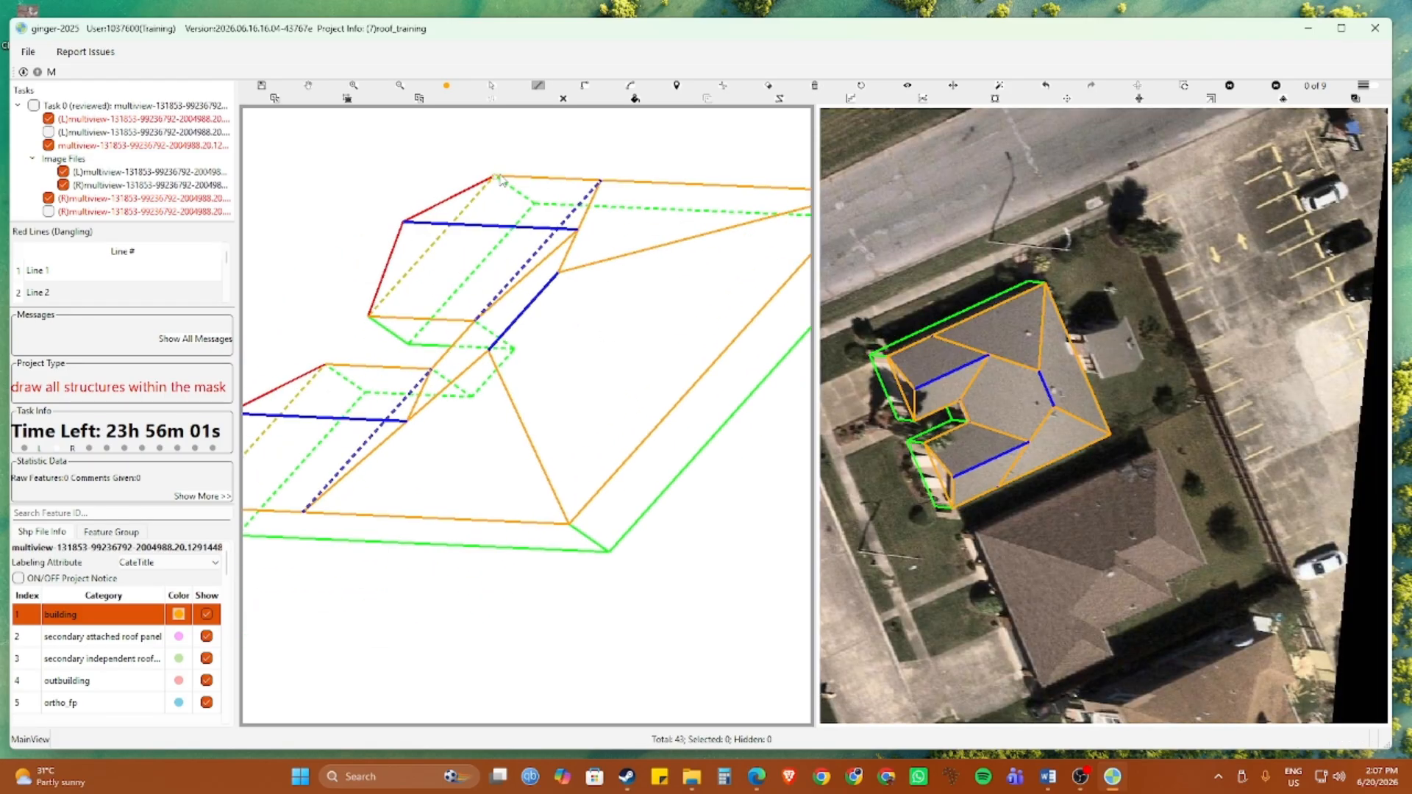
left_click(494, 177)
left_click(403, 222)
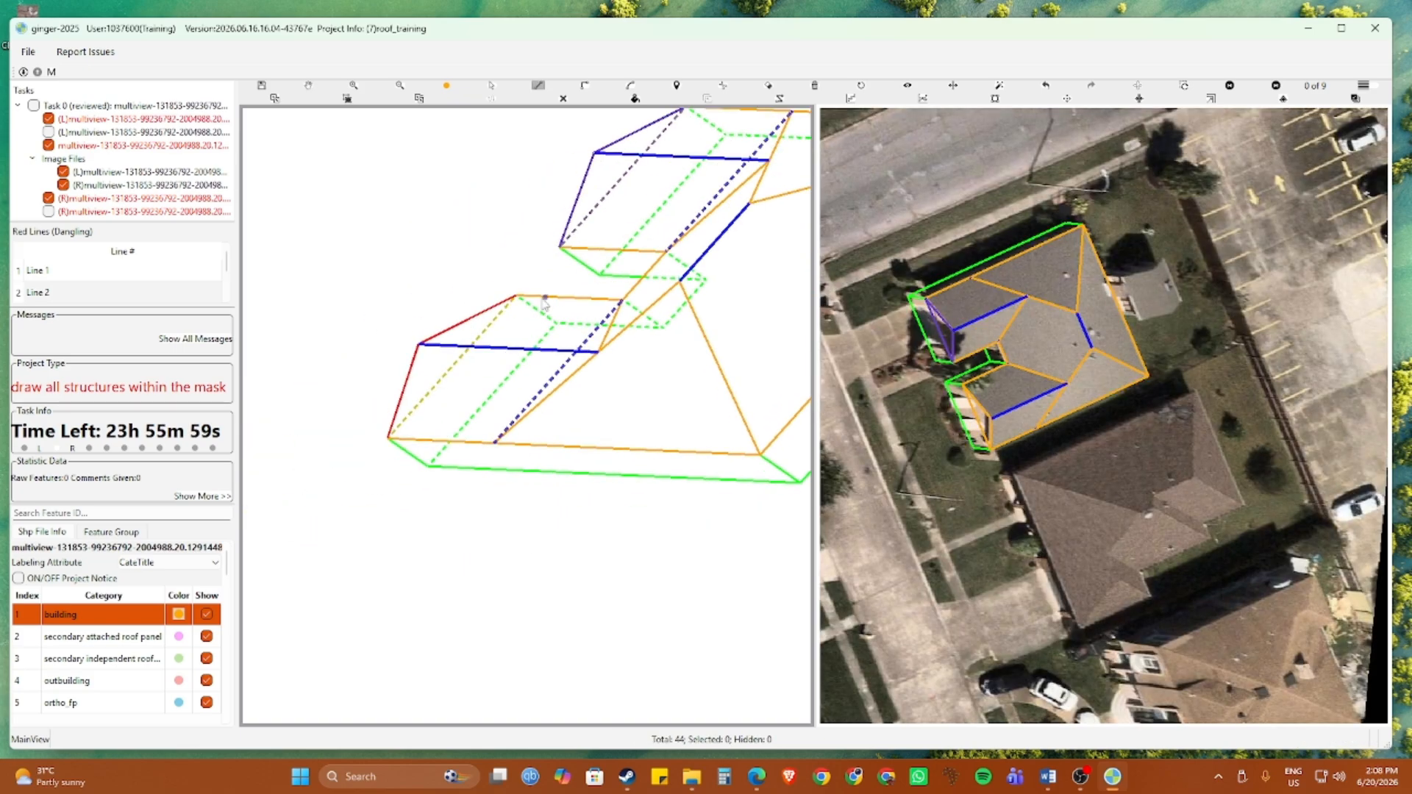
left_click(419, 344)
left_click(388, 438)
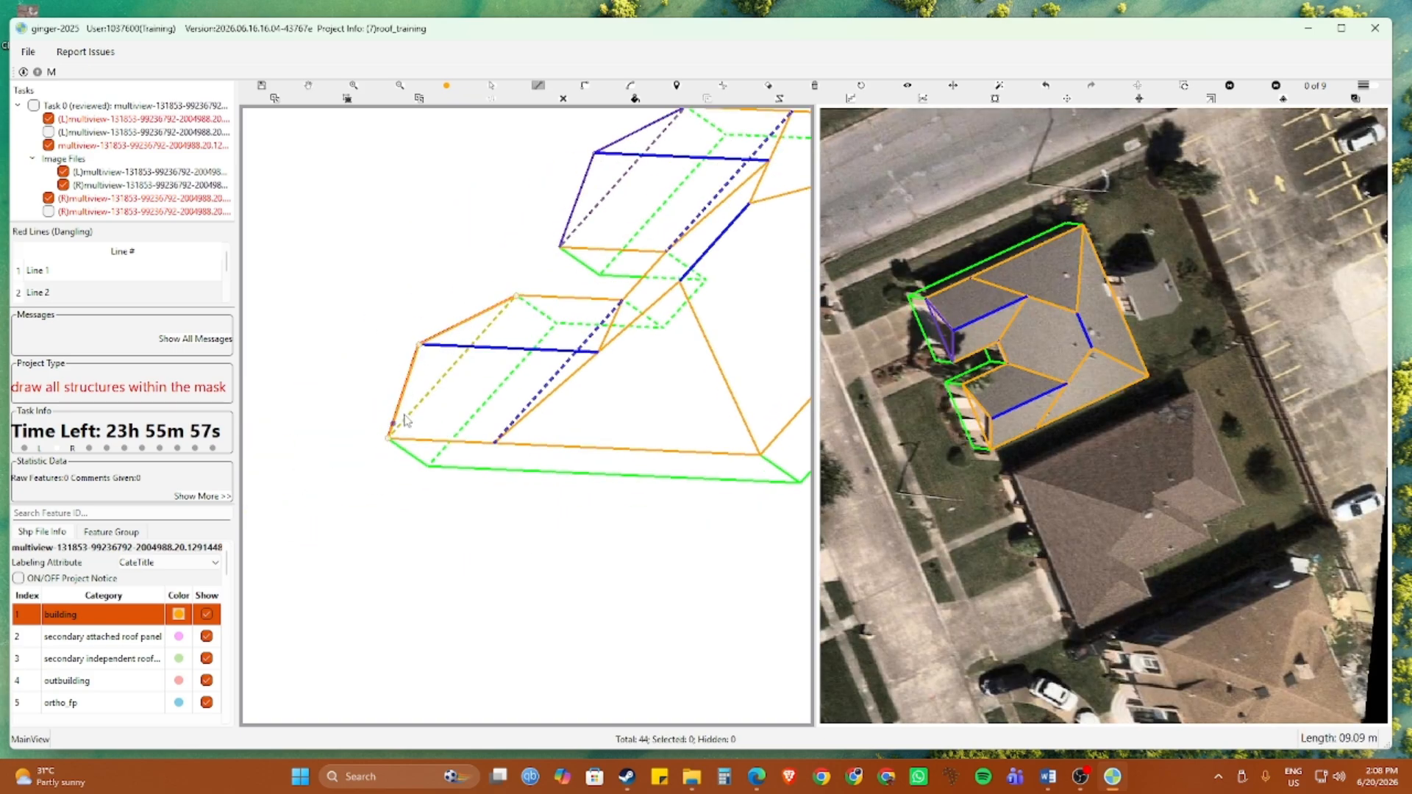
Orbit to the street side, select both wings' gable faces in turn and convert their purple edges to orange
key("c")
left_click_drag(489, 349, 584, 339)
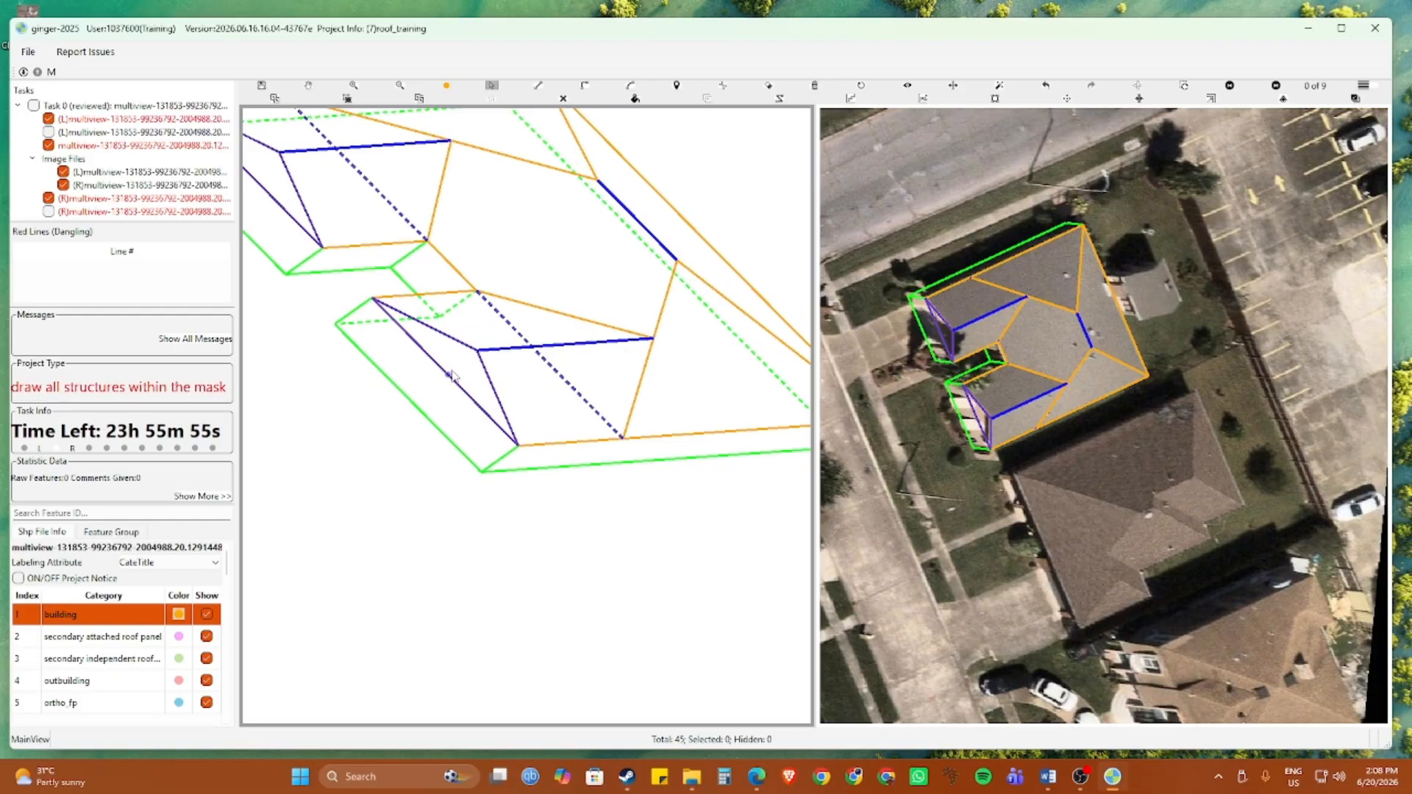
left_click(463, 361)
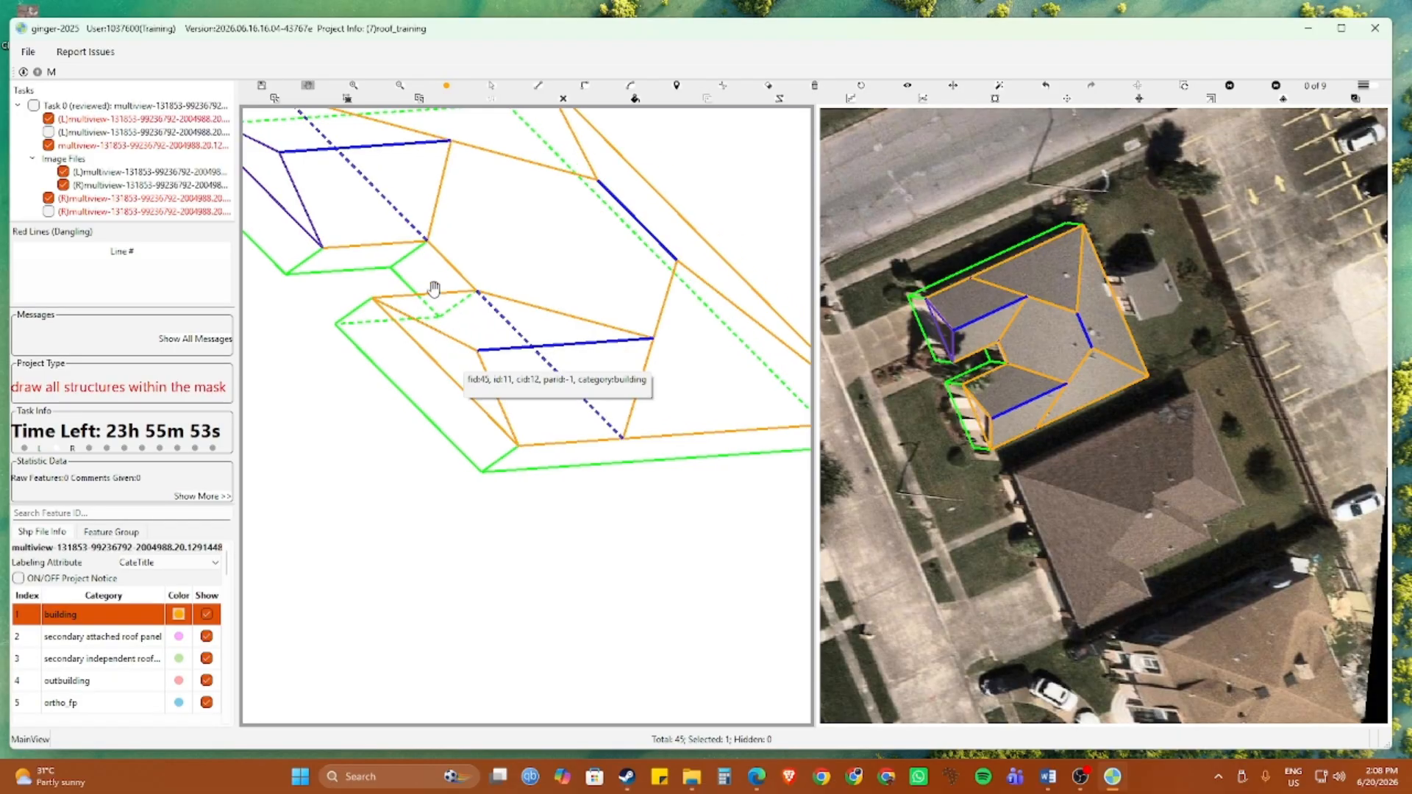
left_click_drag(433, 289, 548, 409)
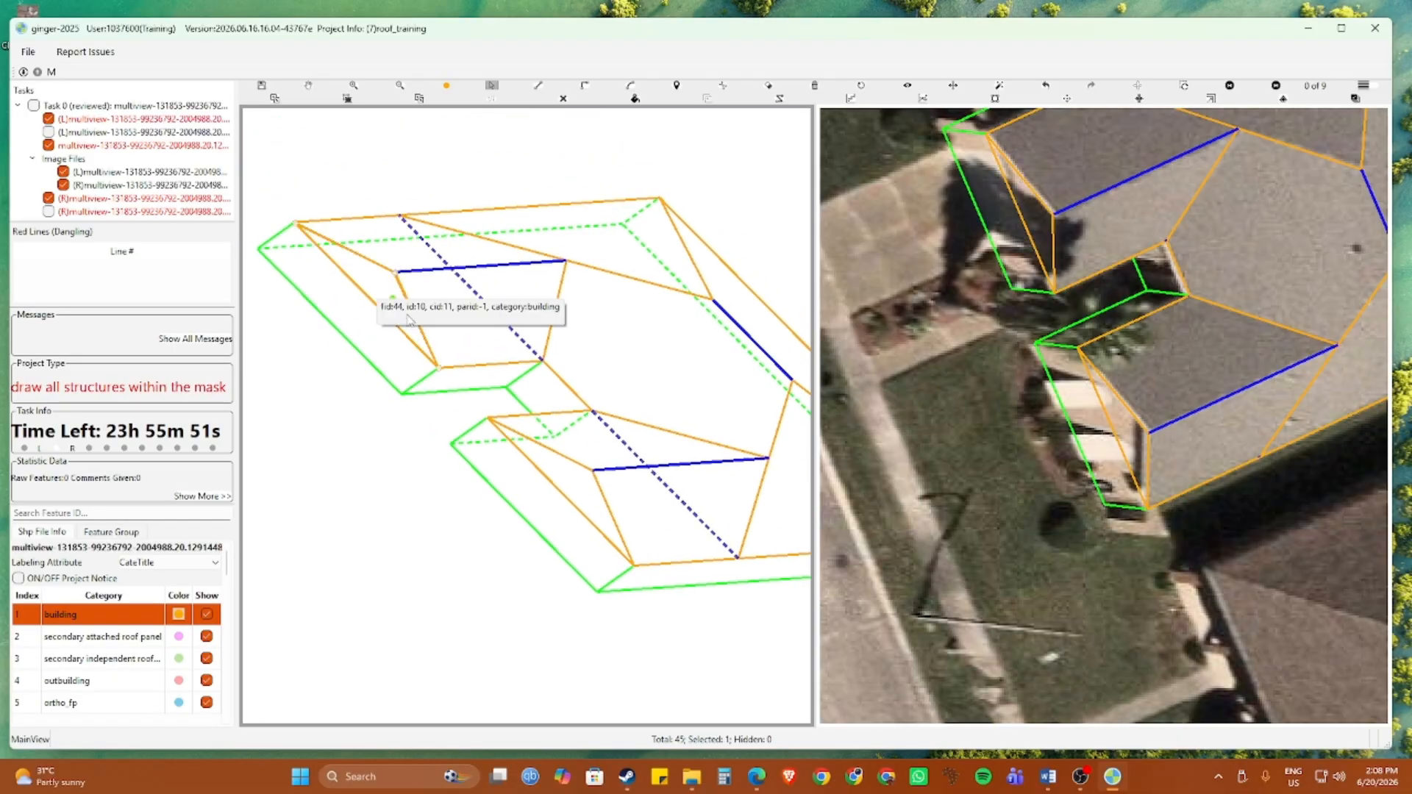
key("Escape")
Return to the aerial image view and convert all blue ridge lines of the house to orange building lines
key("Tab")
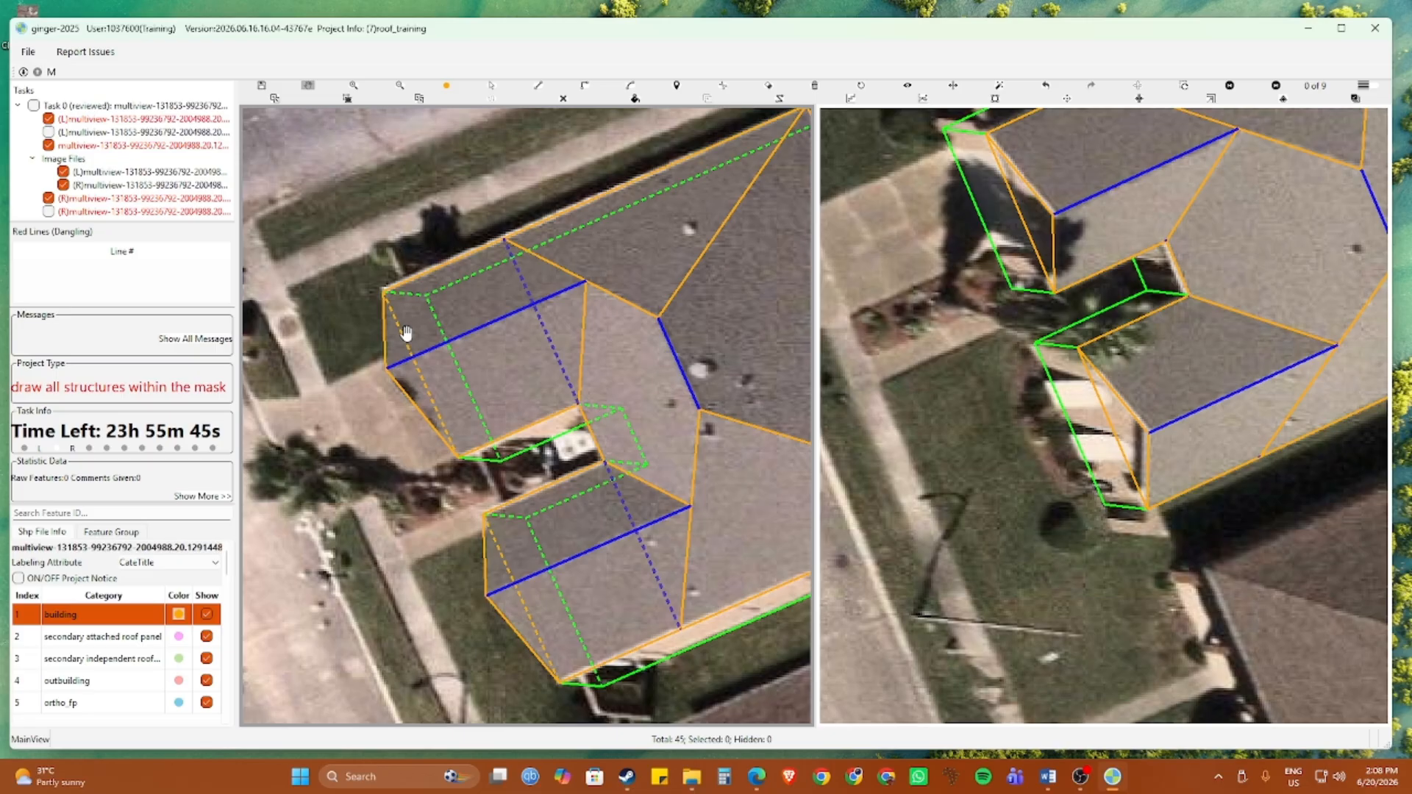
scroll(397, 327, "down", 2)
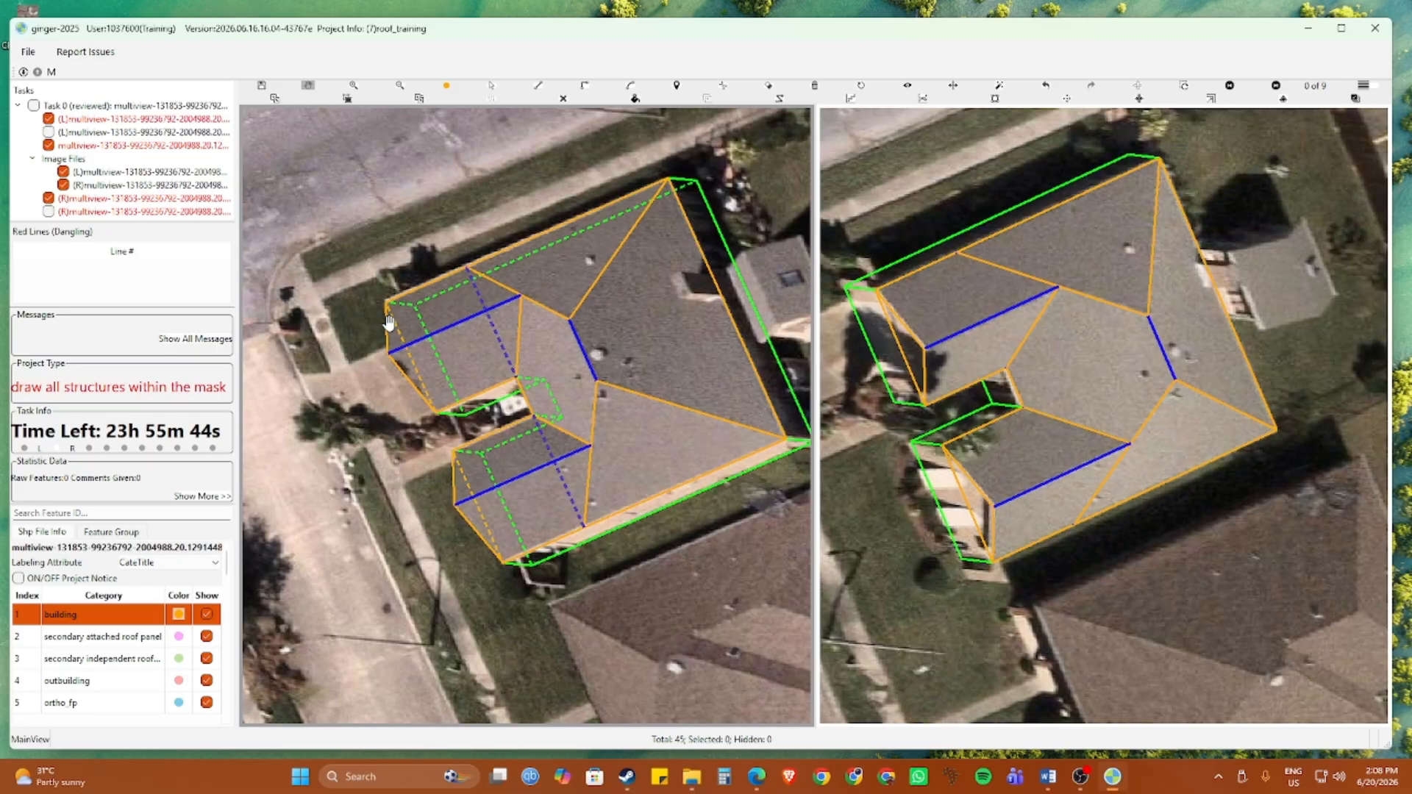
left_click(563, 100)
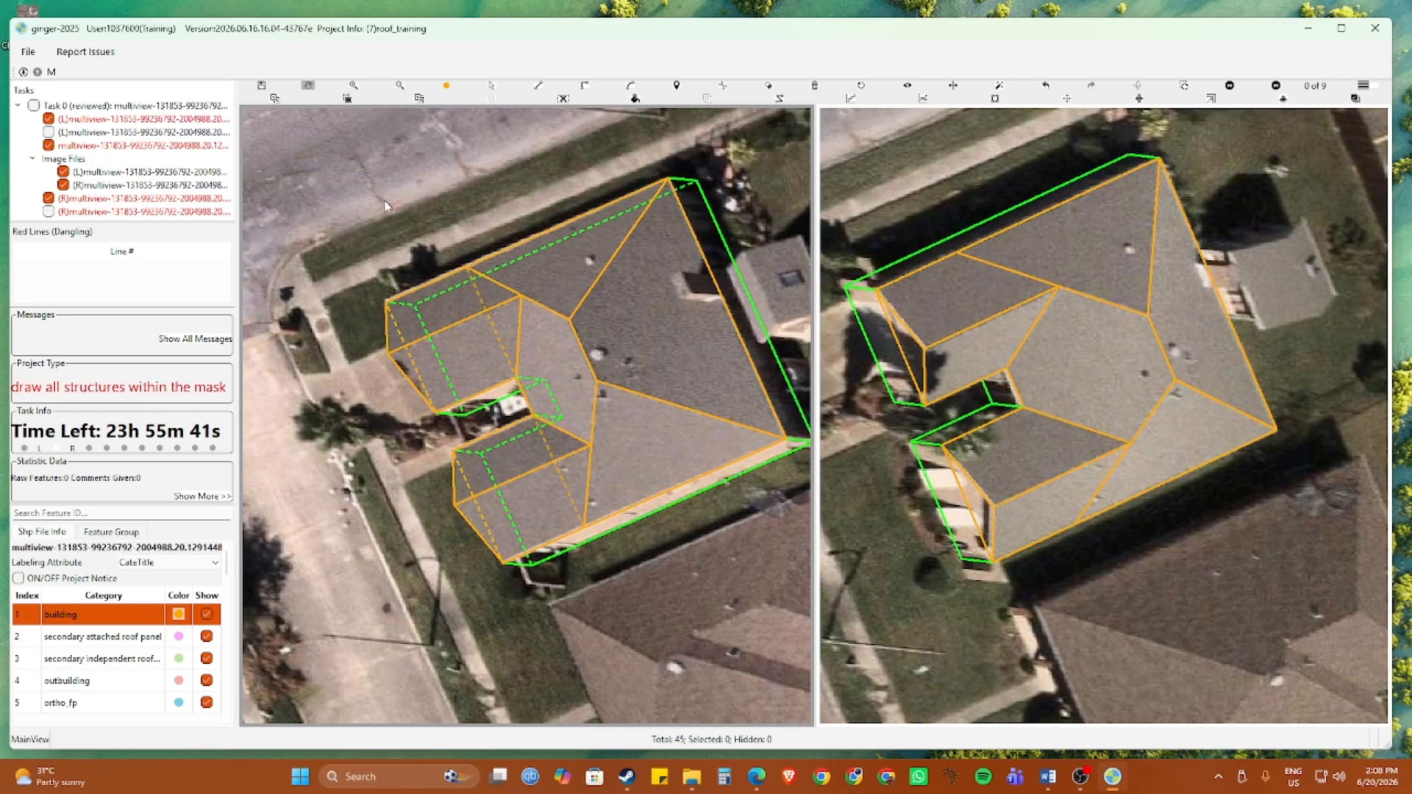
Check the selection of all roof lines of the house, clear it, and merge each wing slope with its adjoining main slope
scroll(387, 207, "down", 2)
left_click_drag(360, 168, 677, 479)
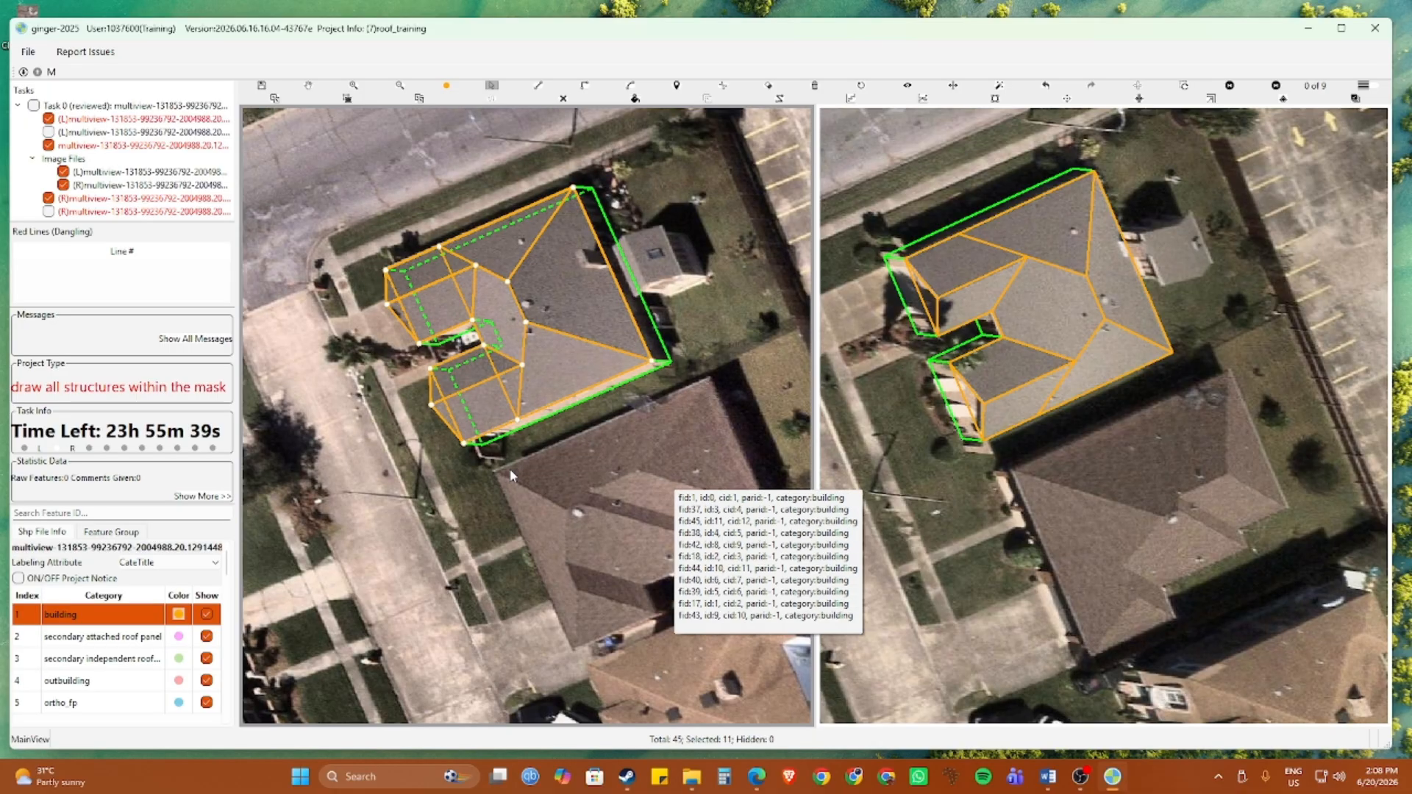
left_click(513, 459)
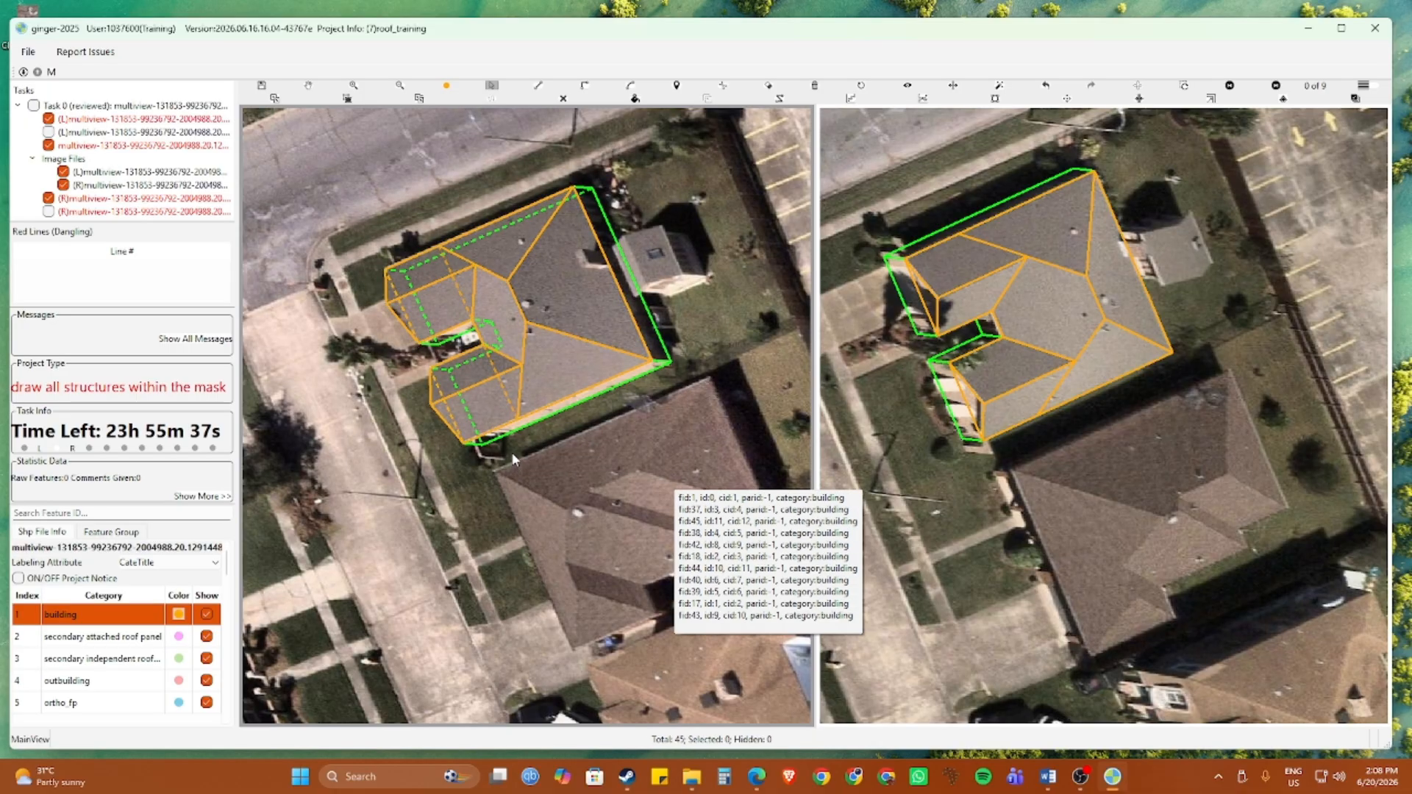
key("g")
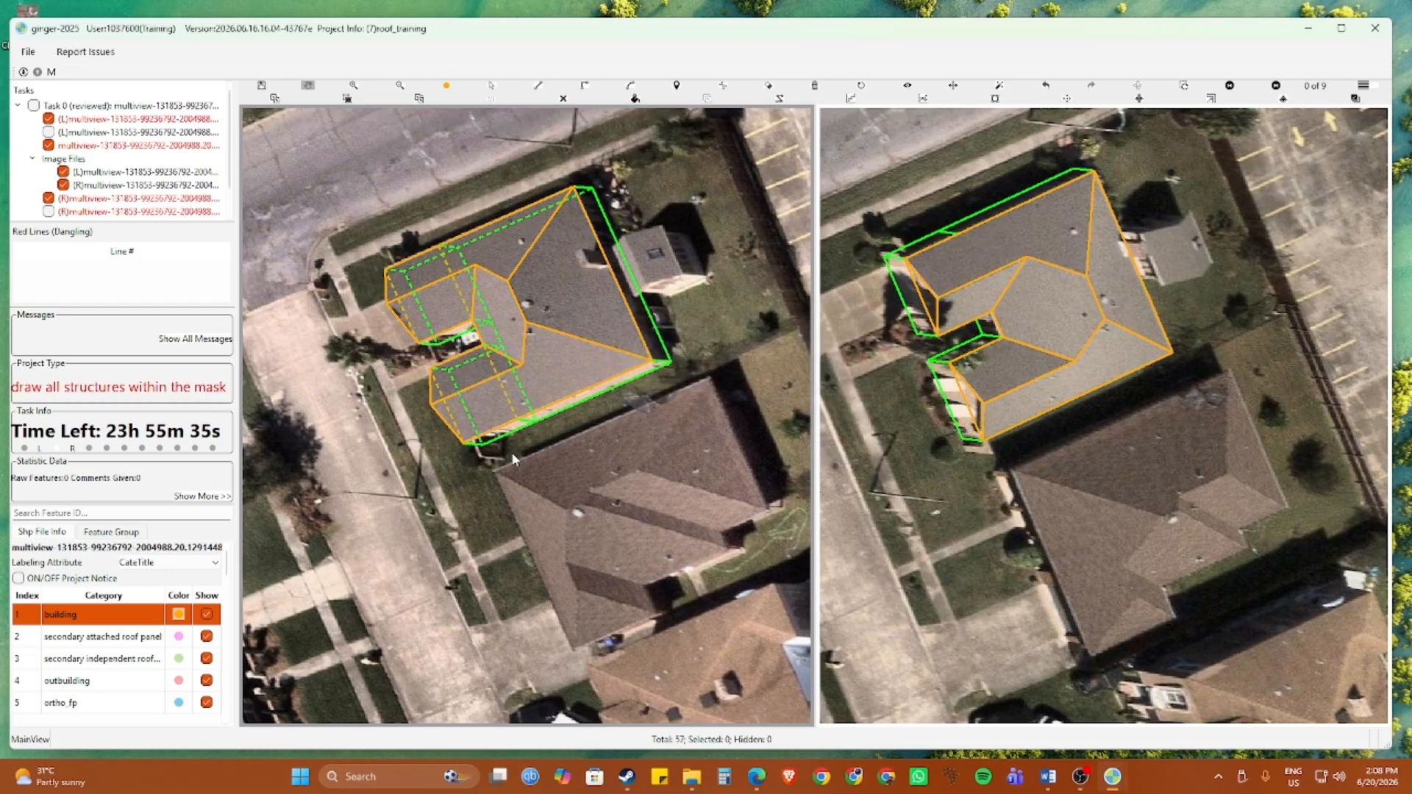
Select the merged roof faces in turn to examine their outlines around both wings and the central slope
left_click(468, 327)
scroll(497, 377, "up", 2)
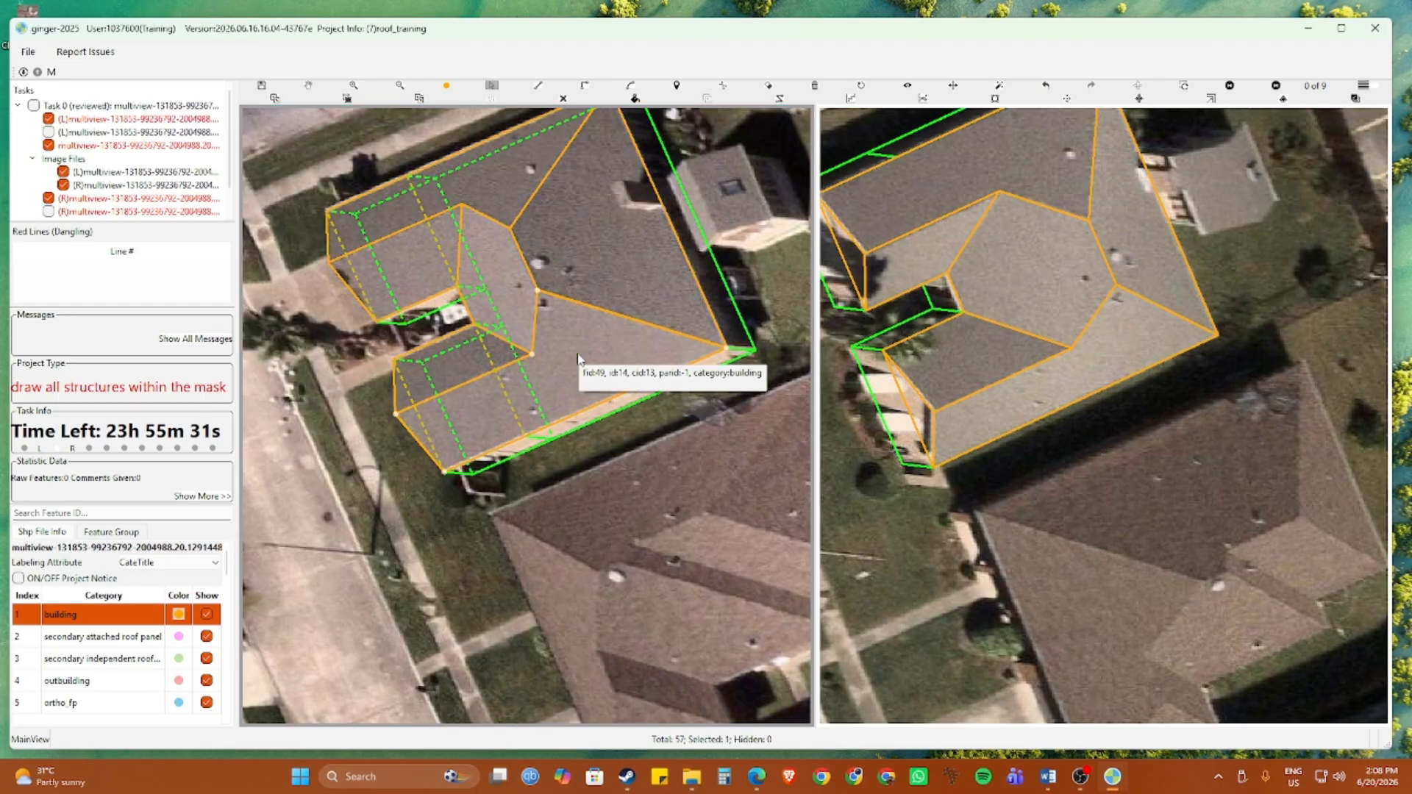
scroll(545, 368, "up", 1)
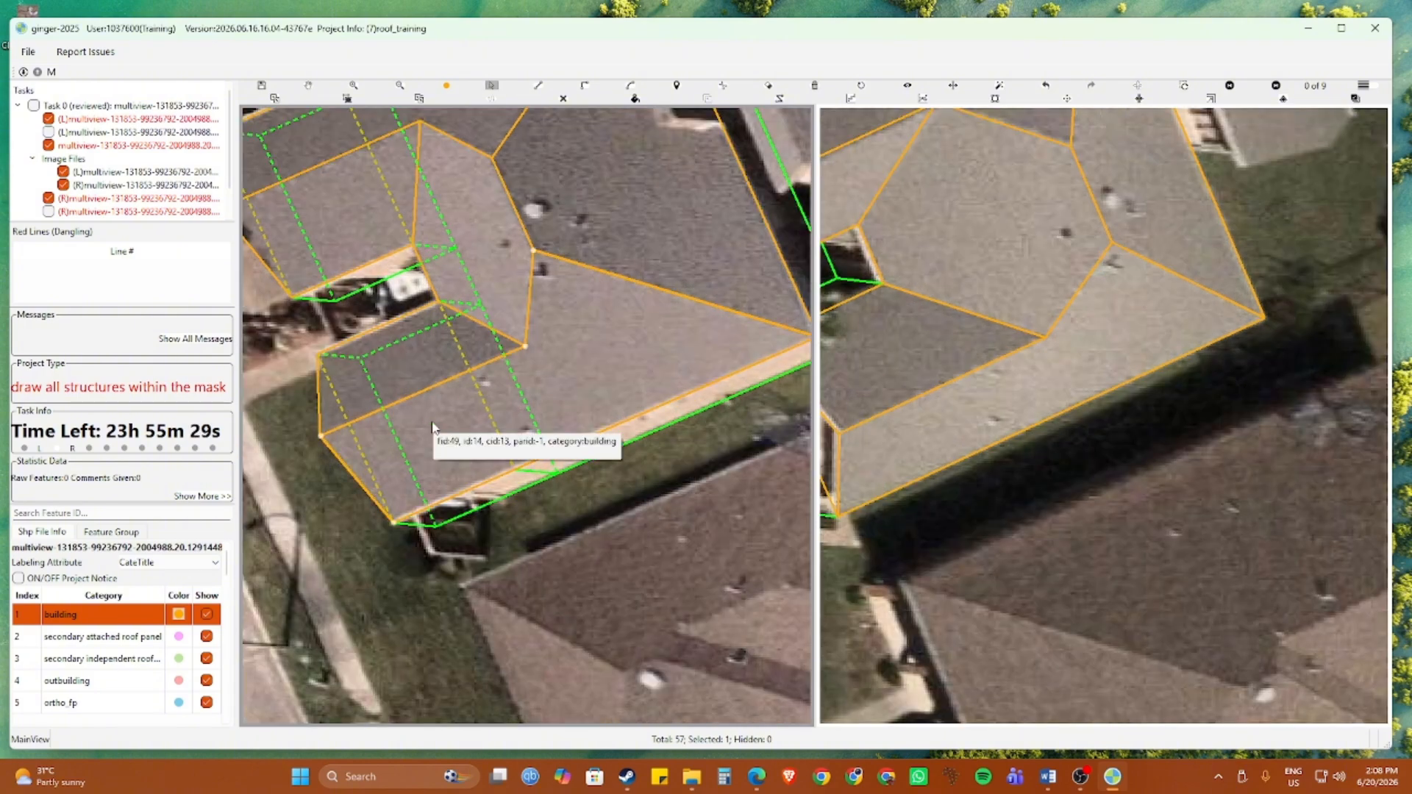
key("l")
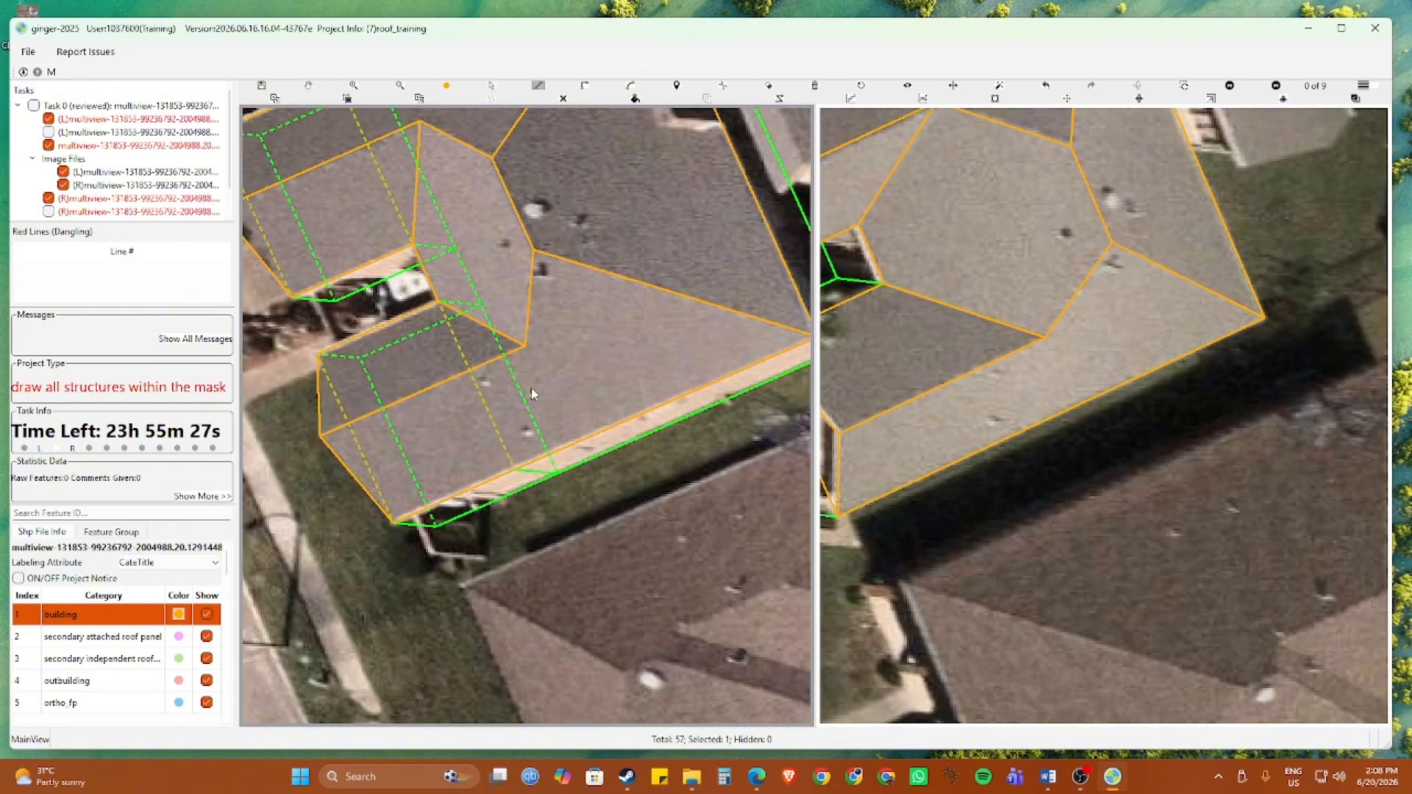
left_click_drag(457, 259, 584, 537)
key("Escape")
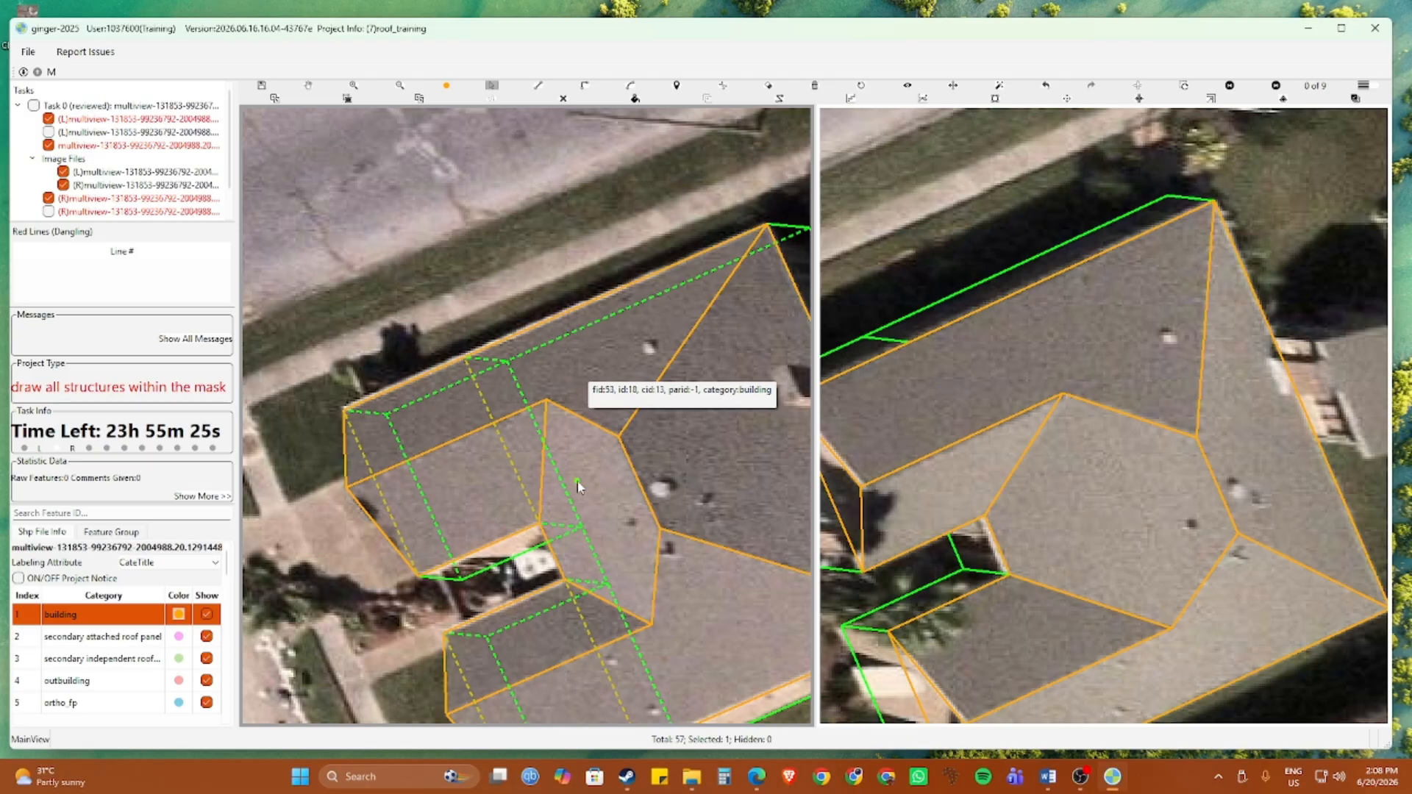
left_click_drag(577, 480, 562, 384)
key("d")
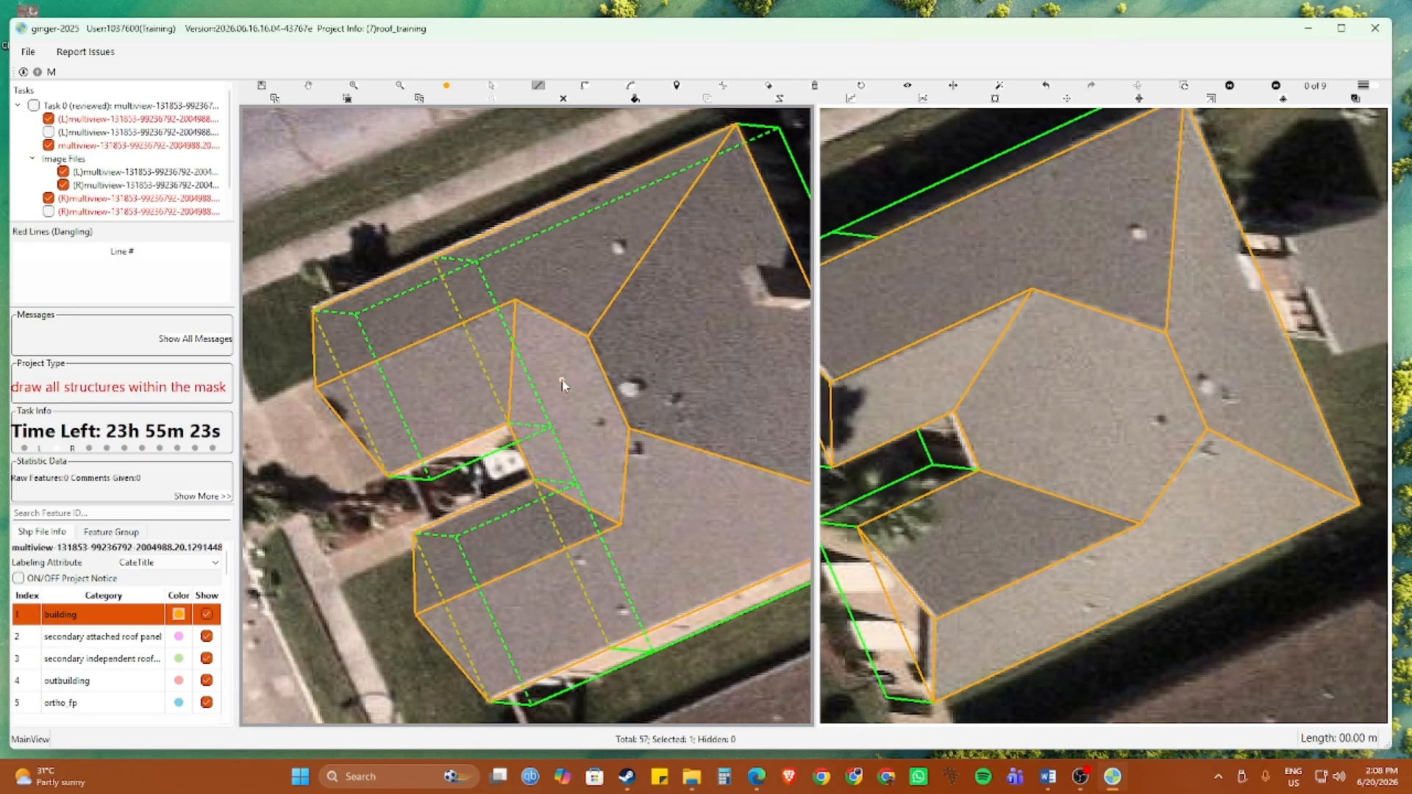
key("Escape")
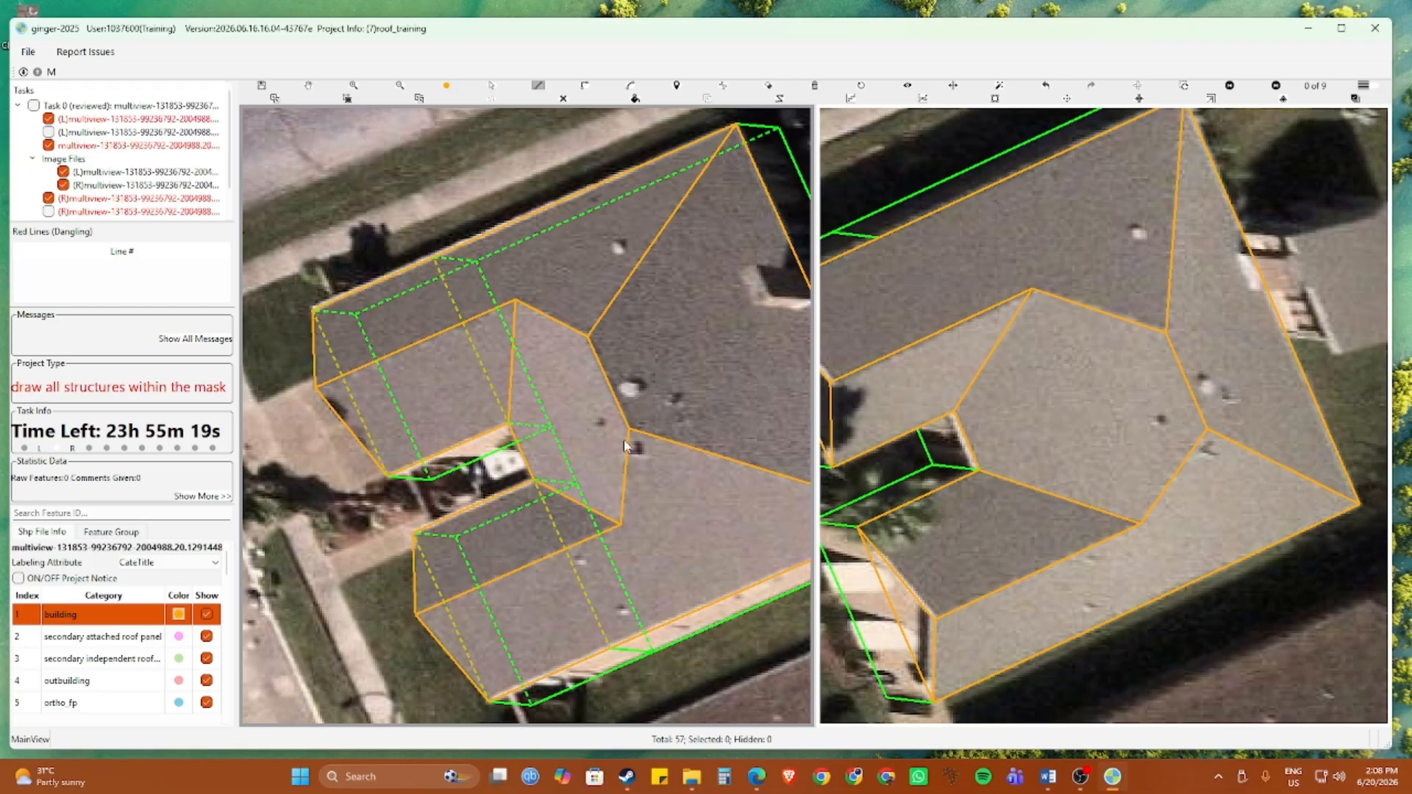
scroll(565, 431, "up", 2)
left_click(568, 381)
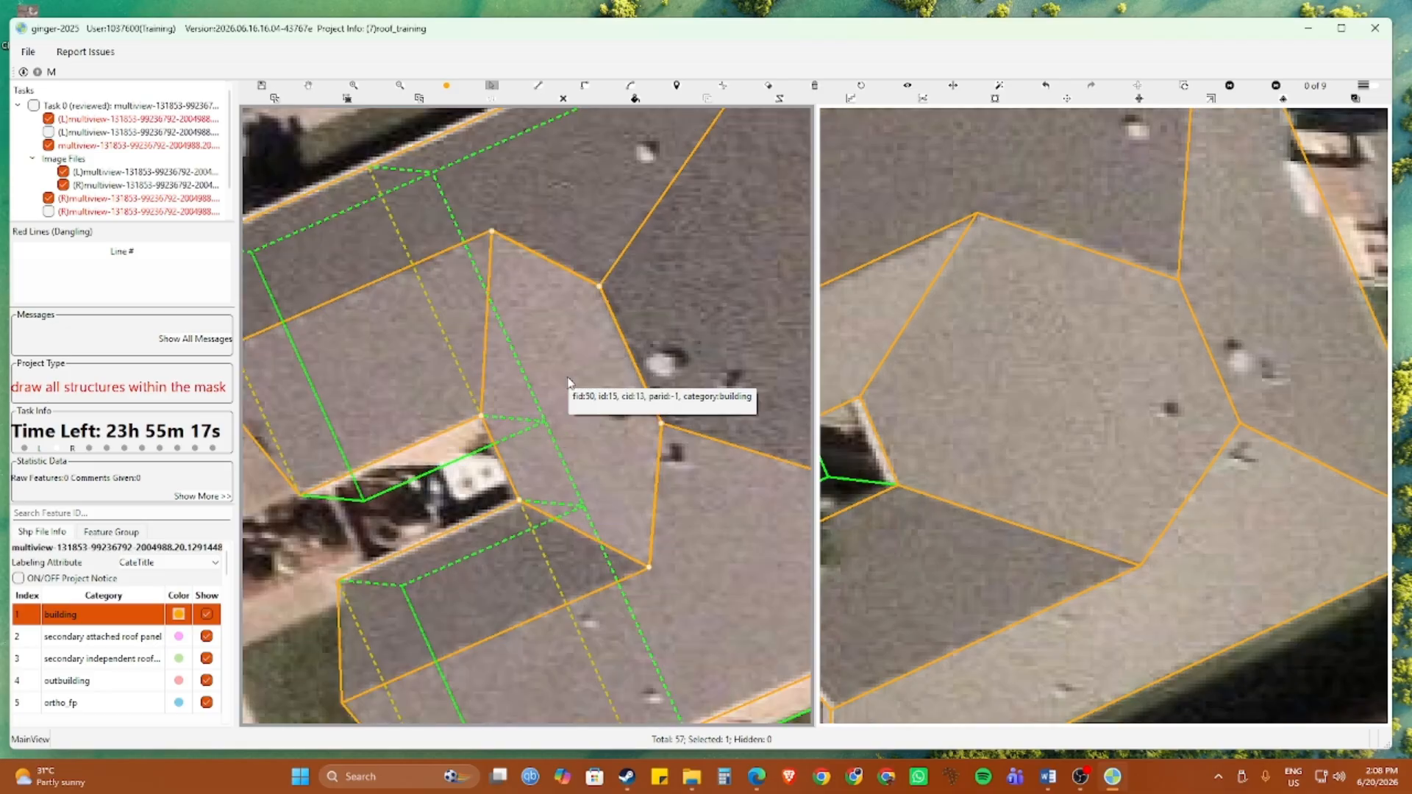
scroll(568, 381, "down", 3)
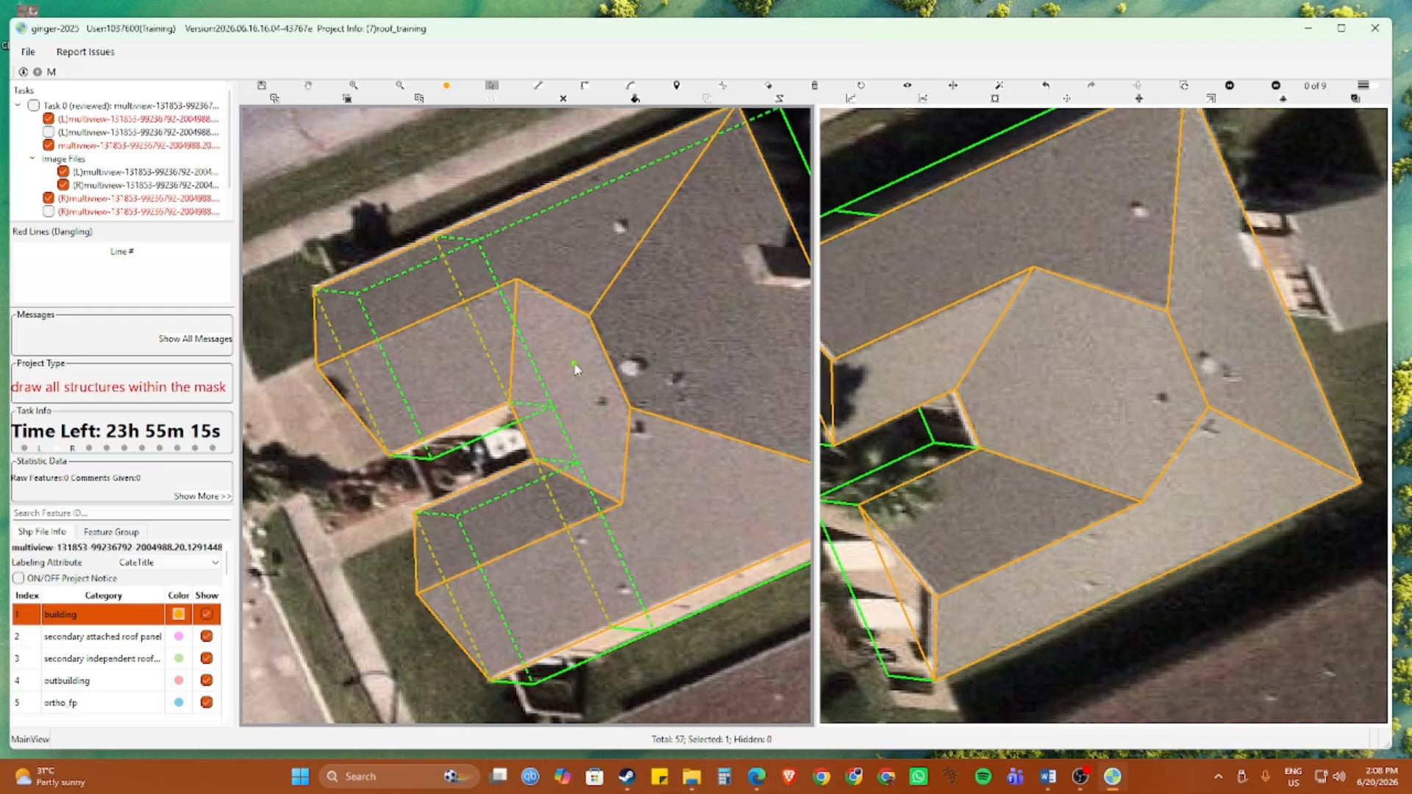
Toggle the face fill on and off, with and without selected faces, to check that every roof and wall face is closed
key("f")
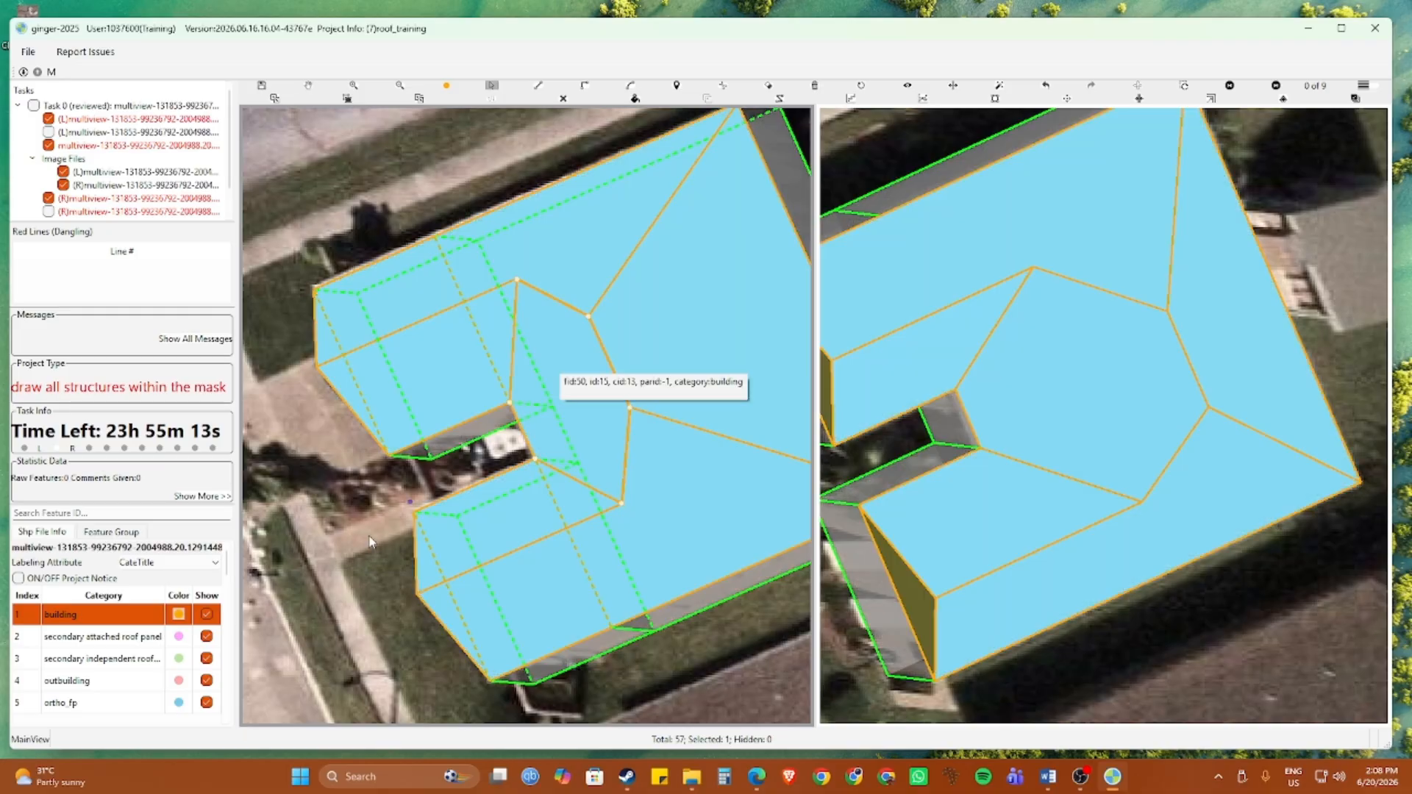
scroll(557, 368, "down", 1)
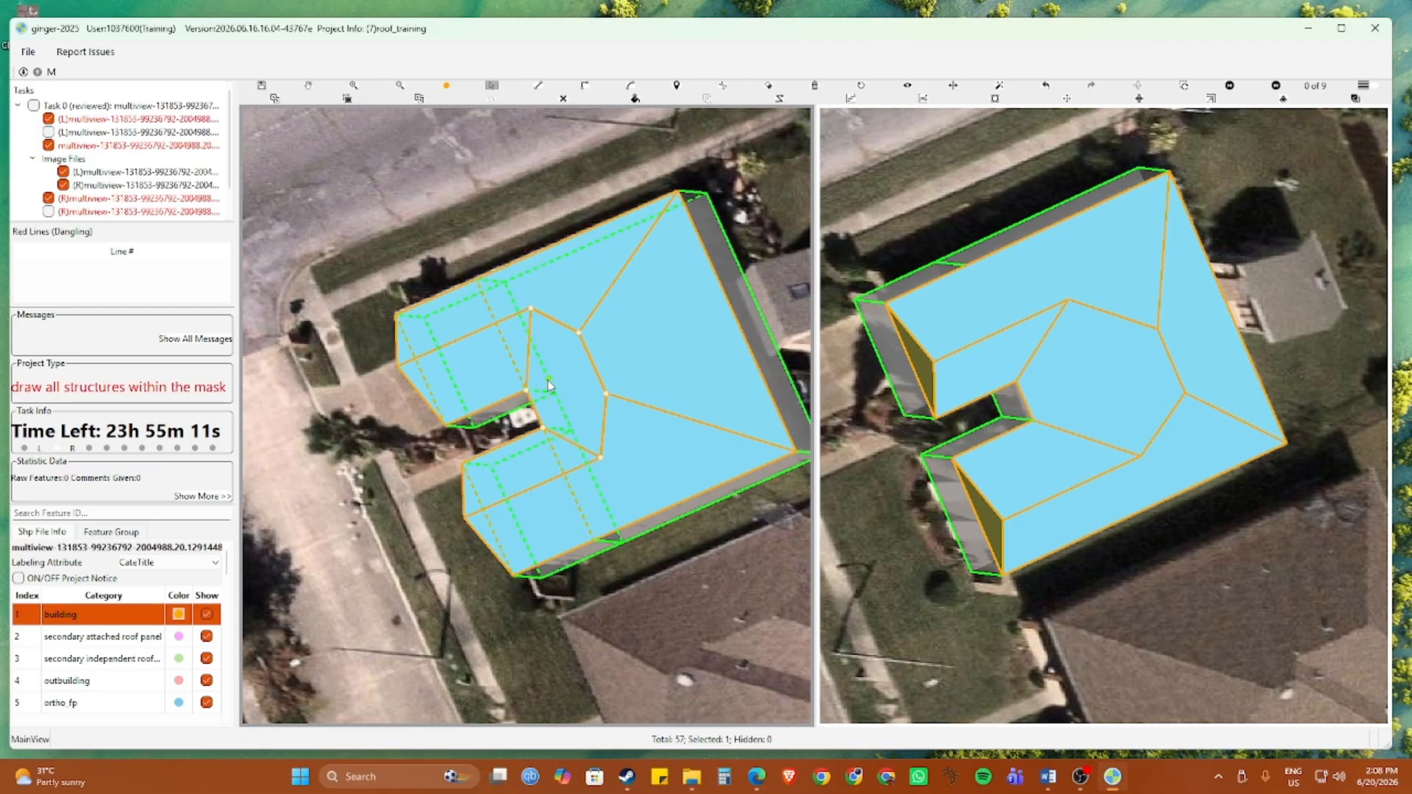
key("f")
key("f")
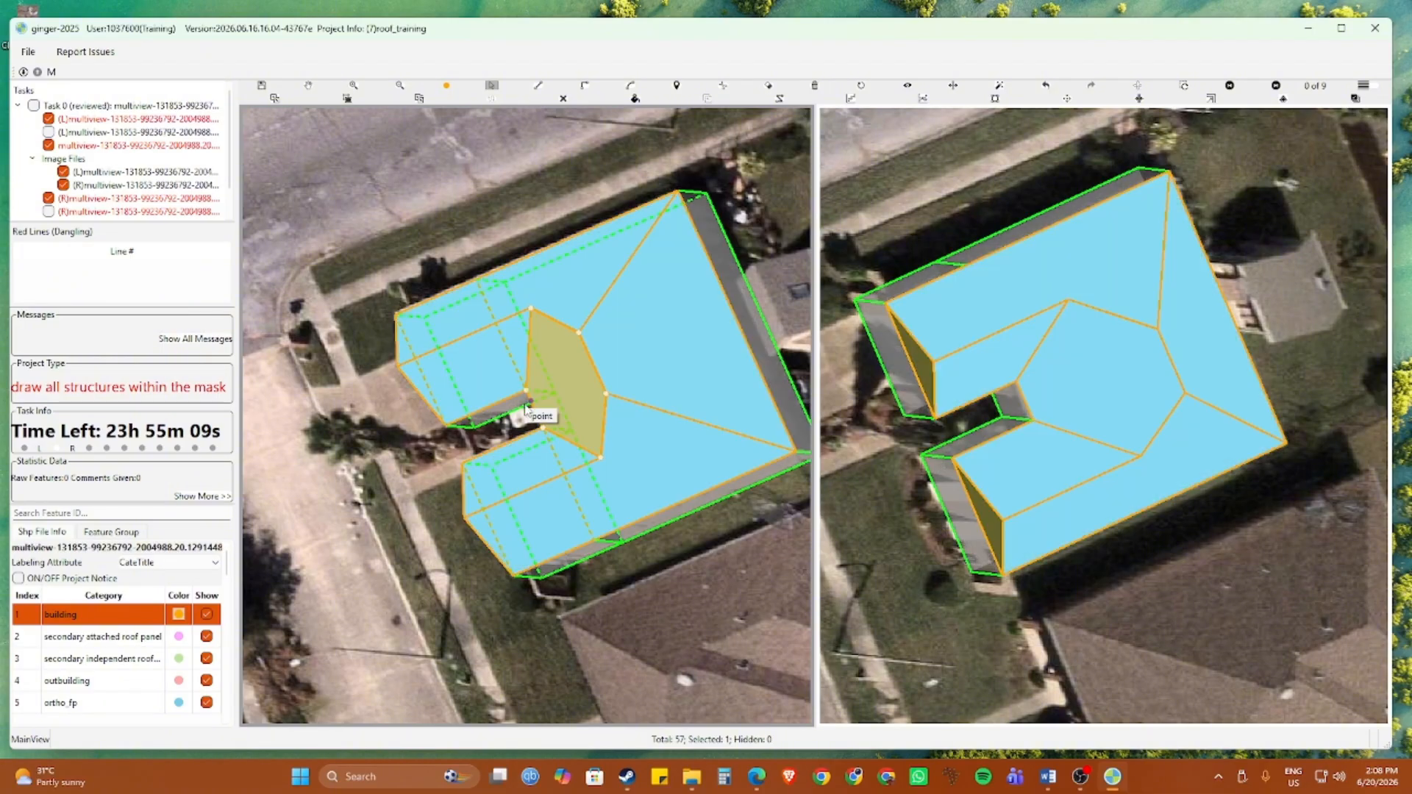
key("f")
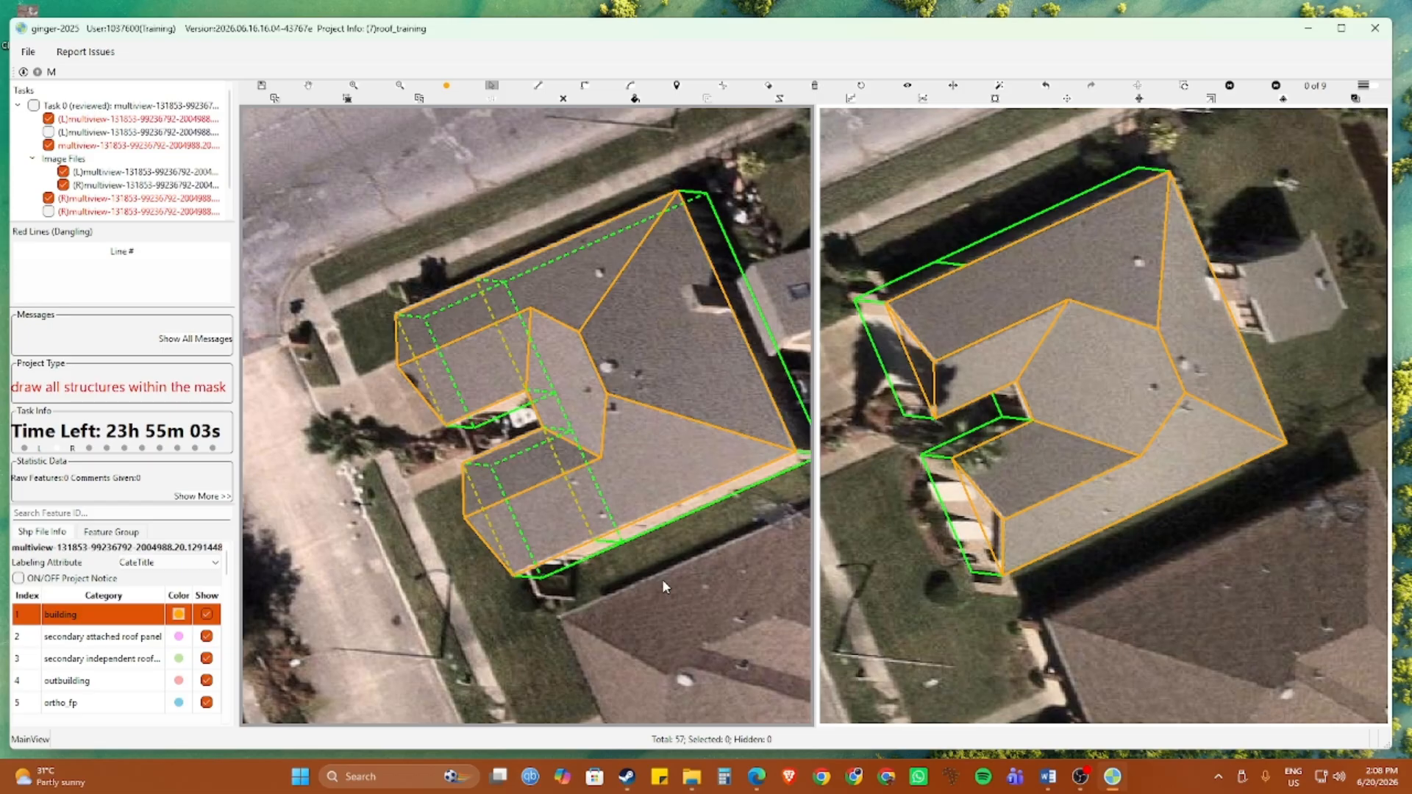
key("f")
key("f")
key("f")
key("f")
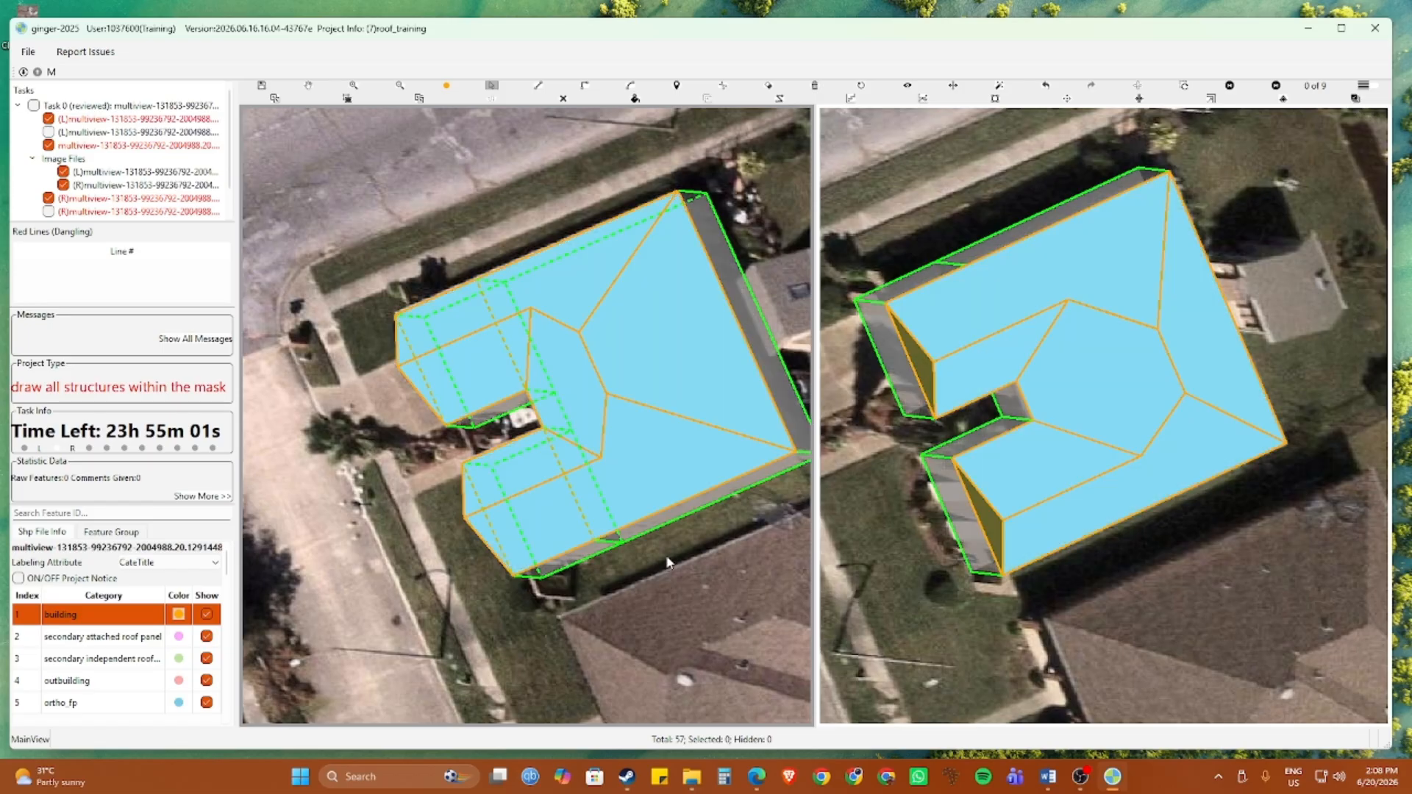
left_click(639, 473)
key("f")
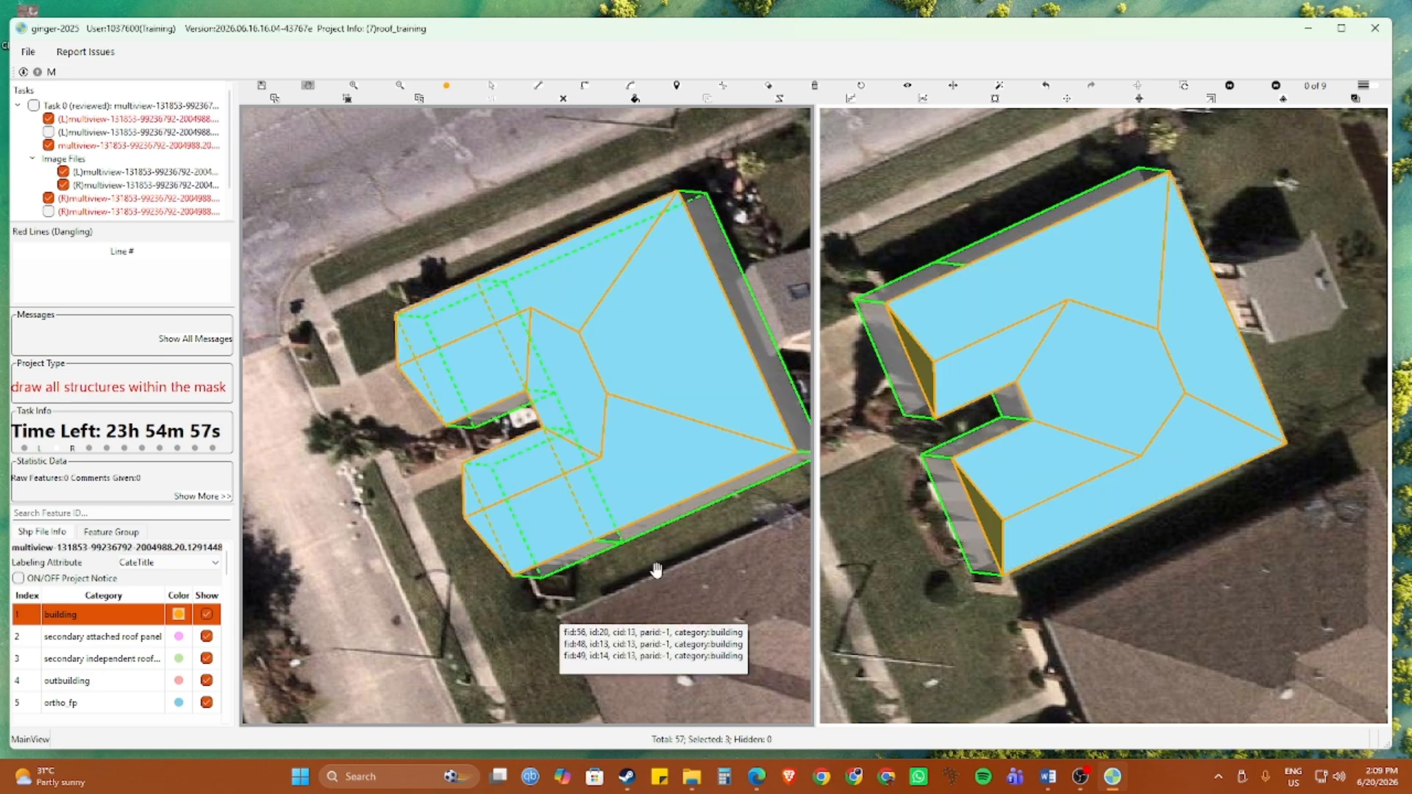
key("f")
Briefly toggle the hidden left-image layer and examine the roof of the small outbuilding behind the house up close
left_click_drag(716, 338, 556, 487)
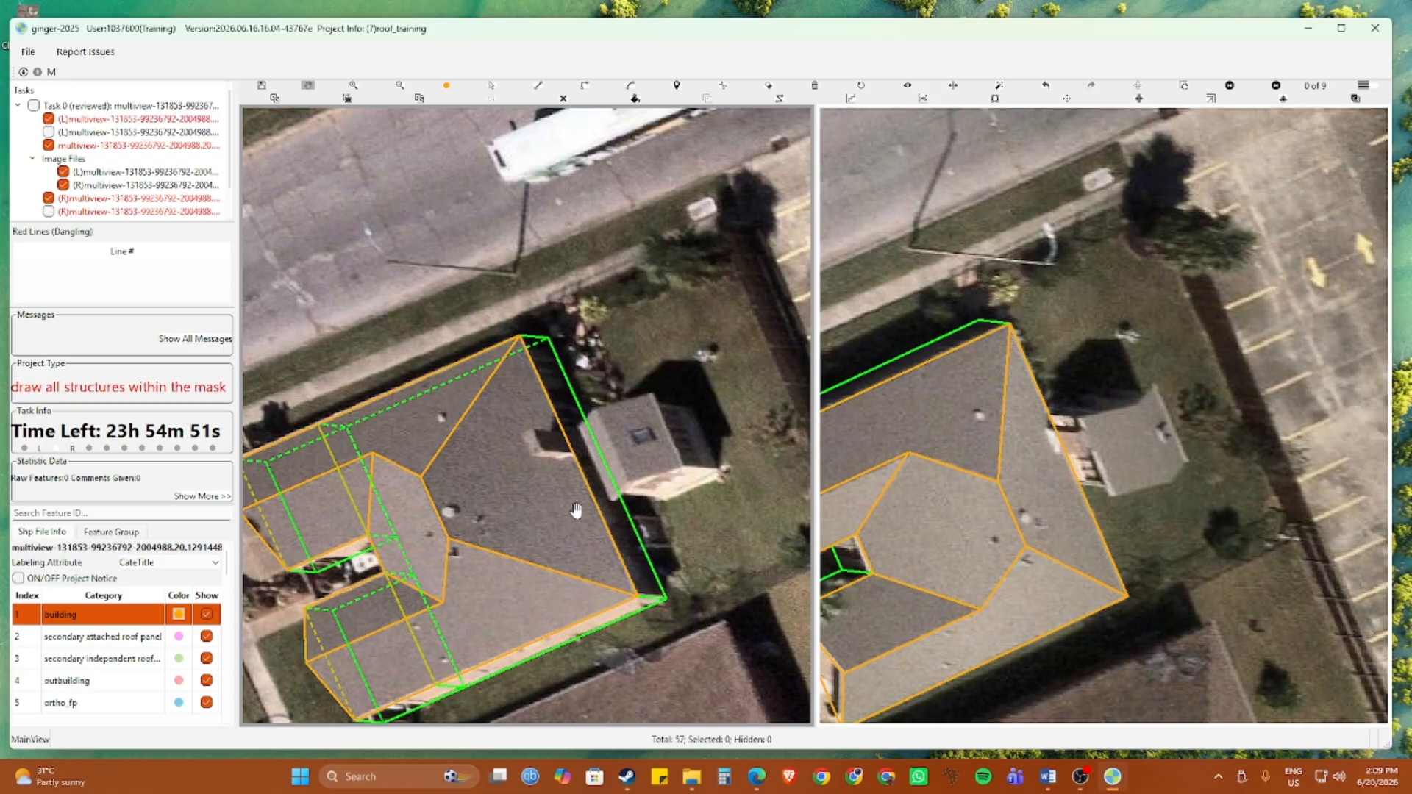
scroll(667, 477, "up", 2)
left_click_drag(668, 475, 708, 484)
scroll(706, 475, "down", 1)
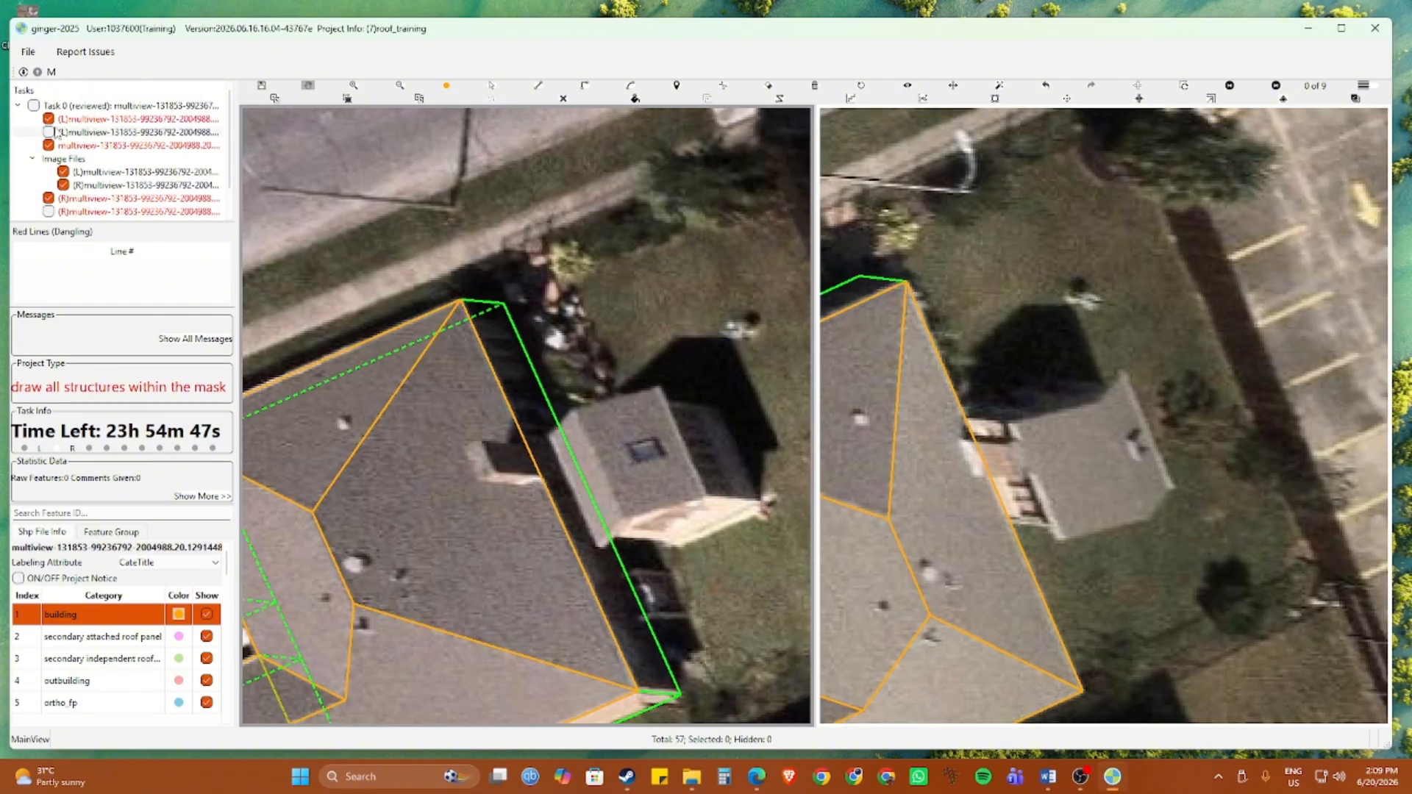
left_click(49, 132)
left_click(48, 132)
scroll(636, 436, "up", 3)
scroll(597, 344, "up", 2)
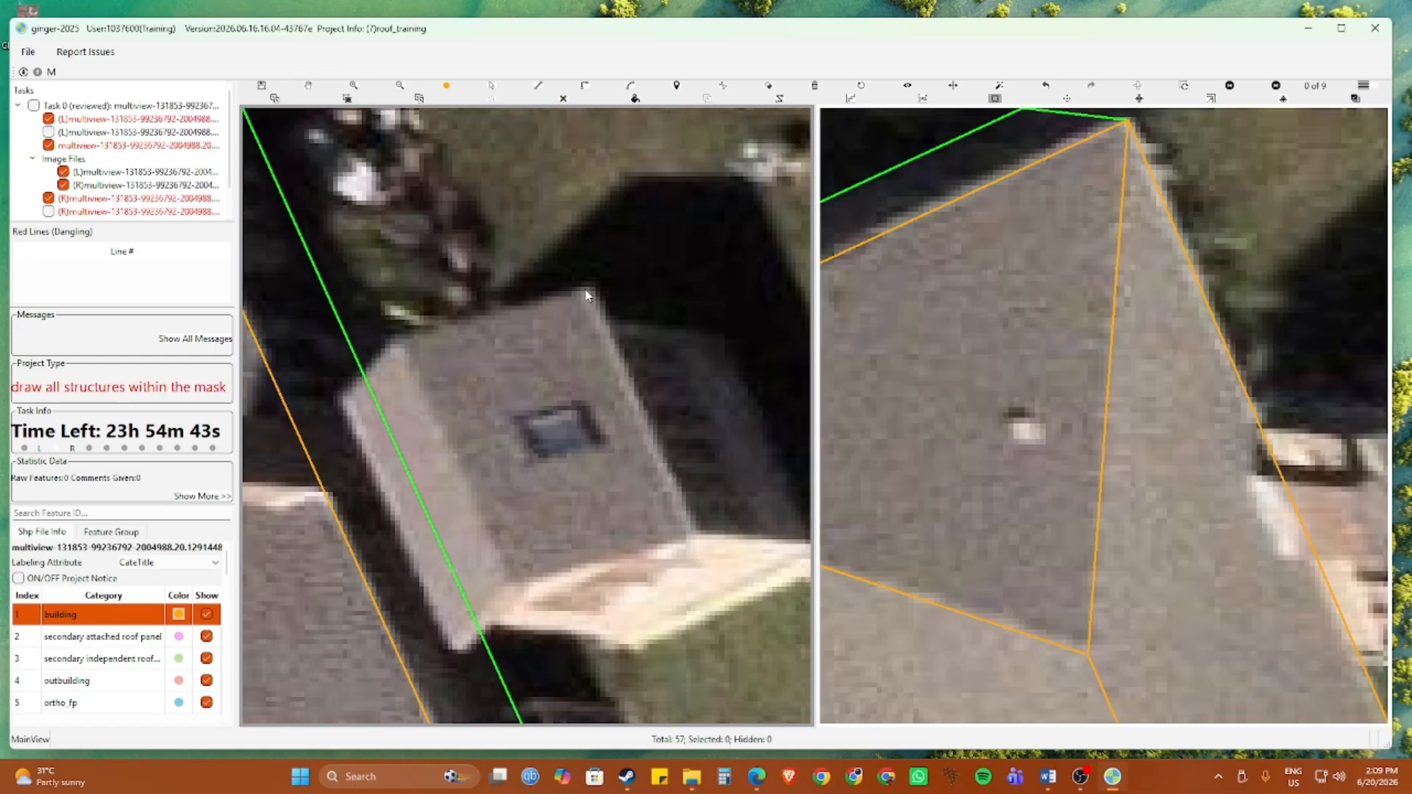
left_click(584, 286)
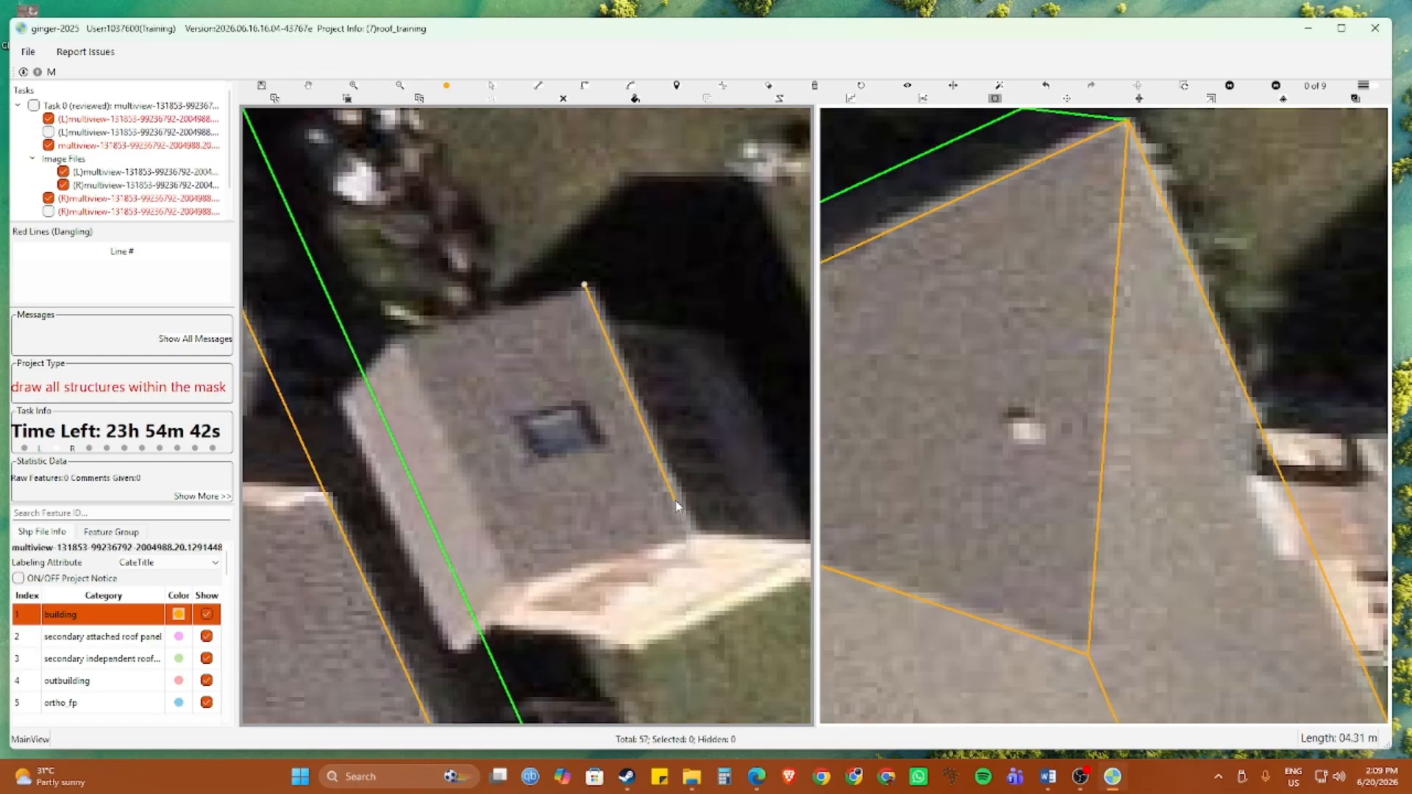
left_click(692, 538)
left_click(452, 651)
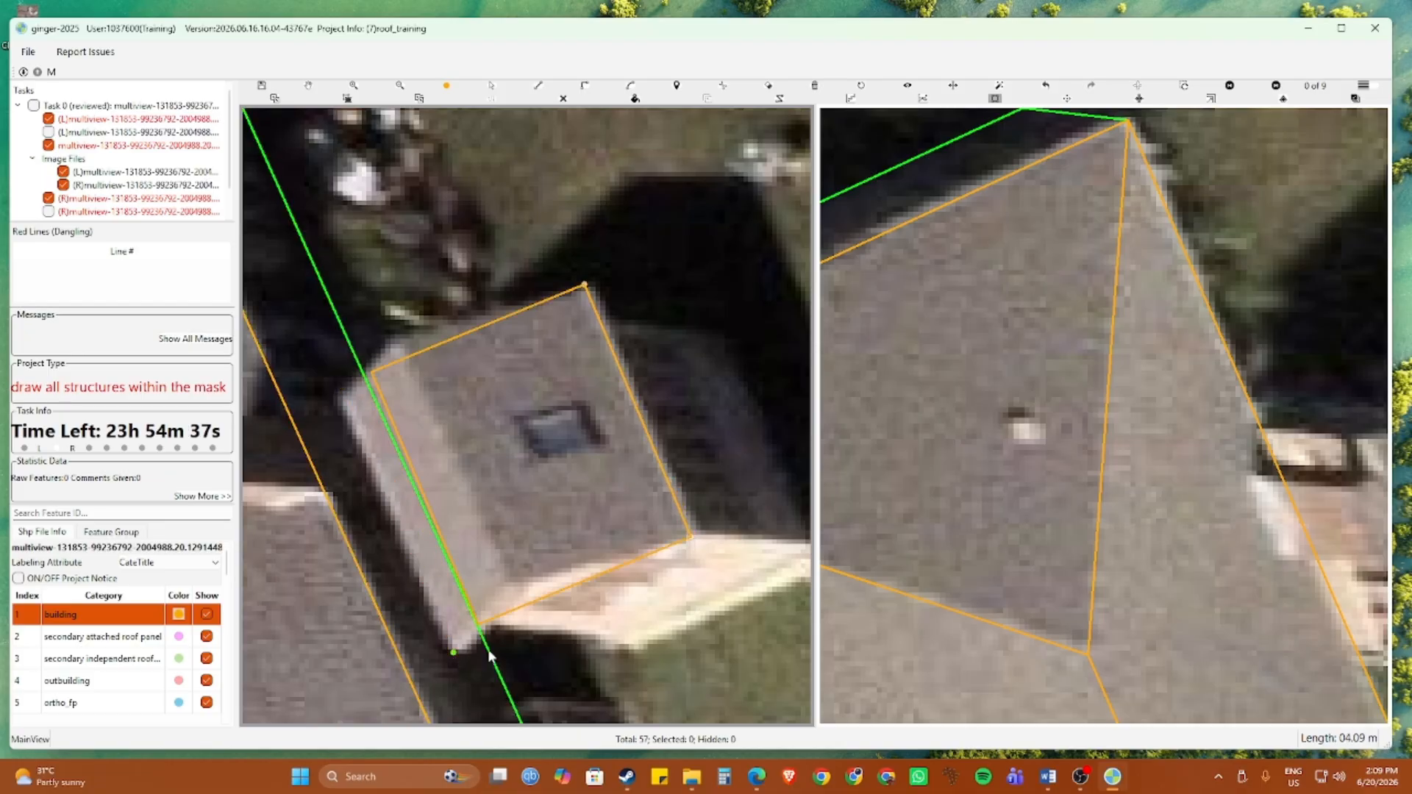
key("Escape")
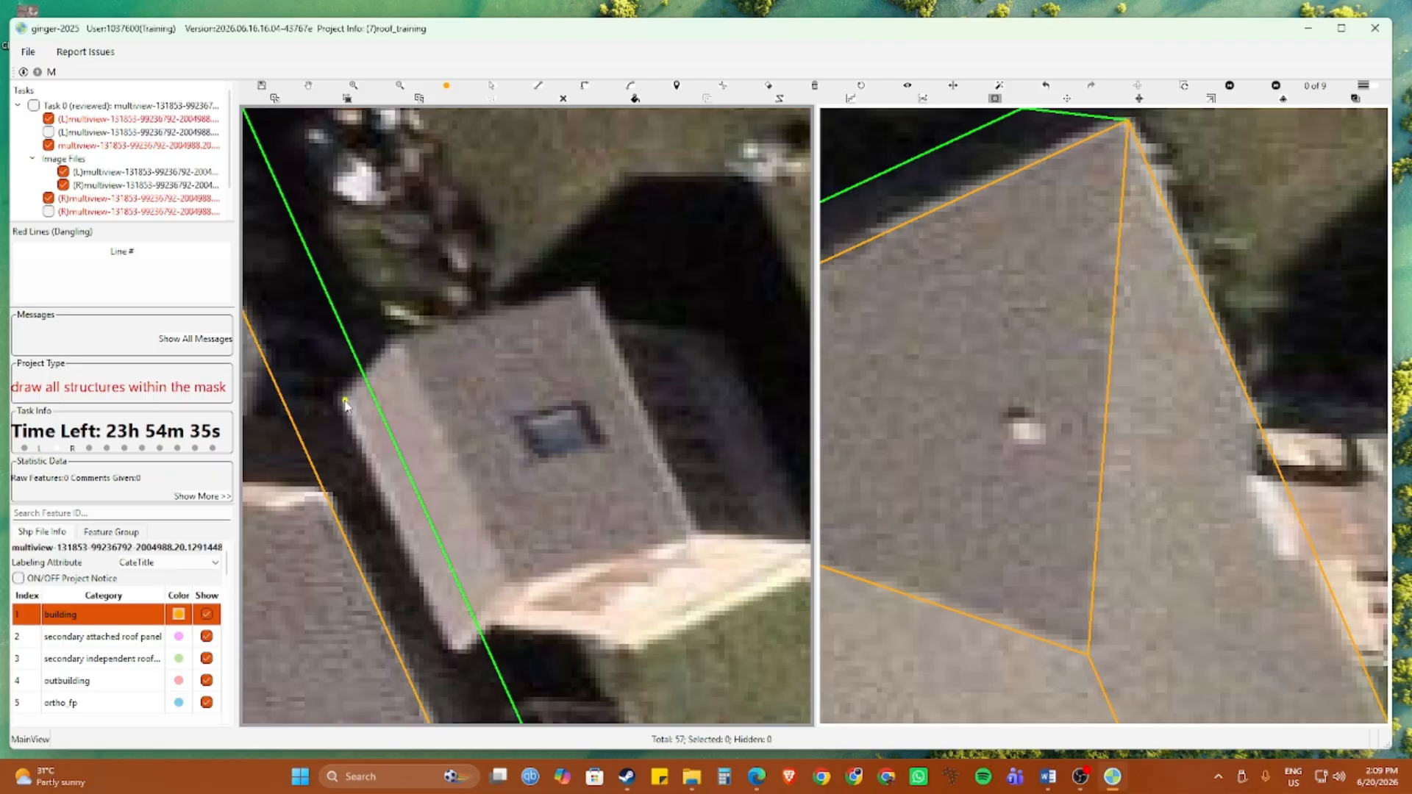
Try outlining the small outbuilding's roof in the left image with a rectangle about 4.95 m wide
left_click(345, 402)
left_click(452, 651)
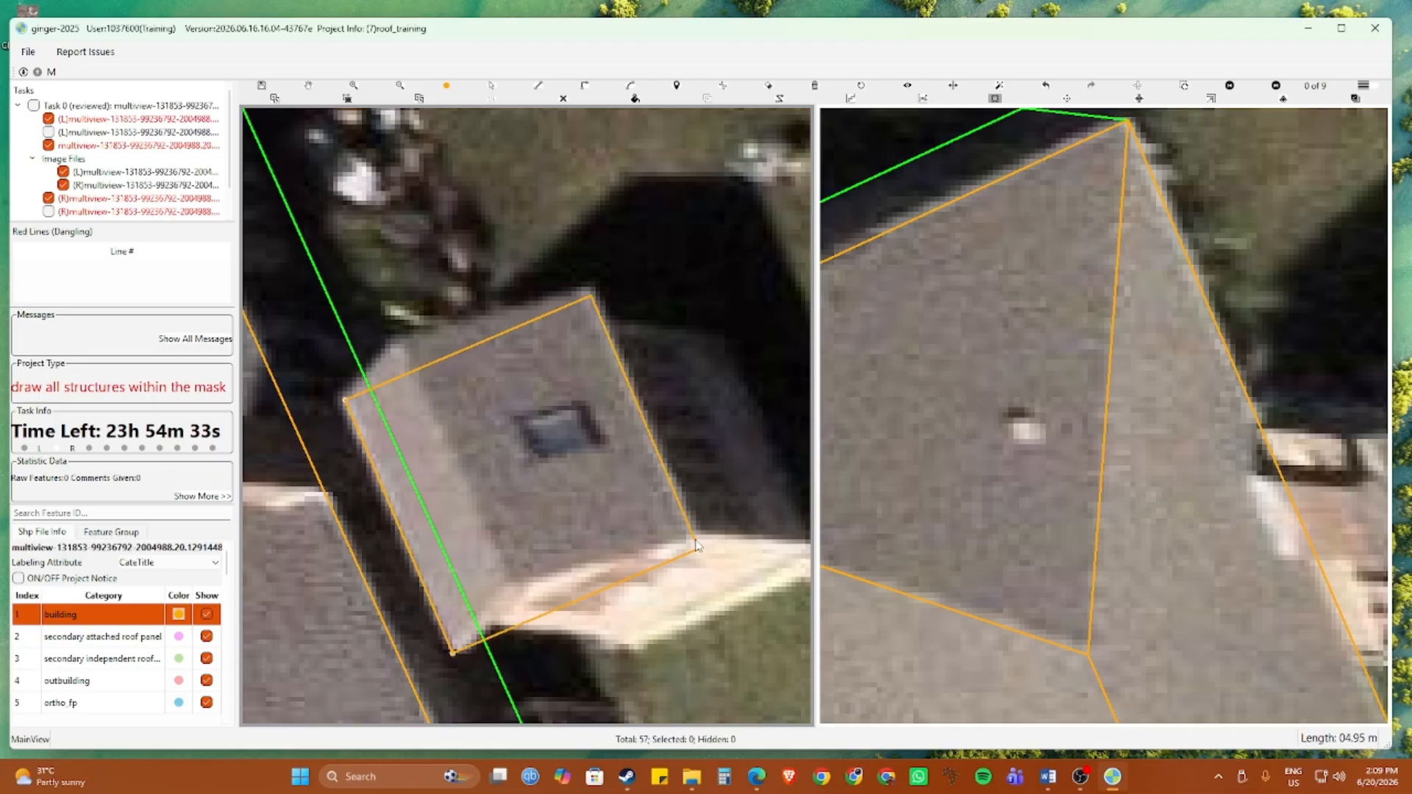
left_click(696, 544)
scroll(444, 386, "up", 1)
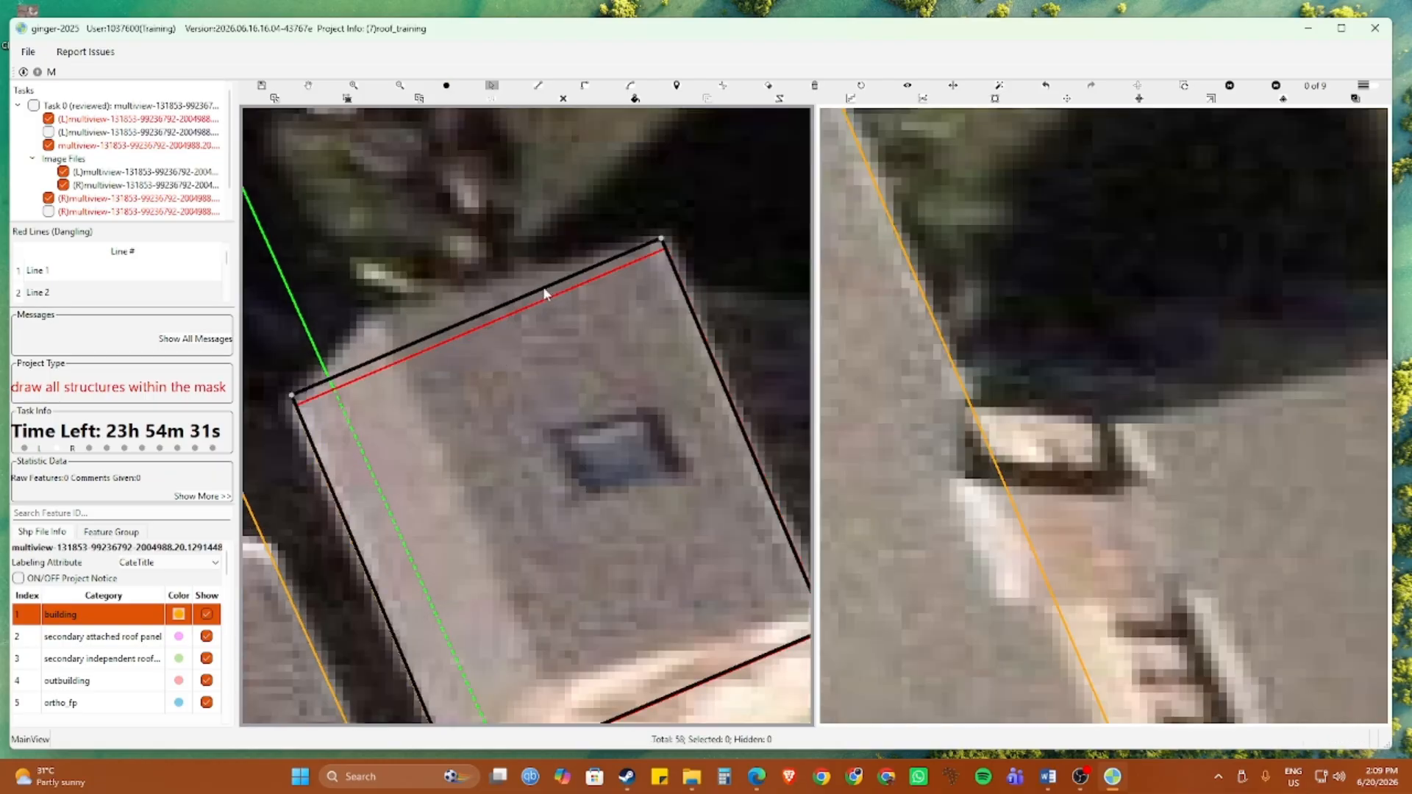
scroll(540, 292, "down", 1)
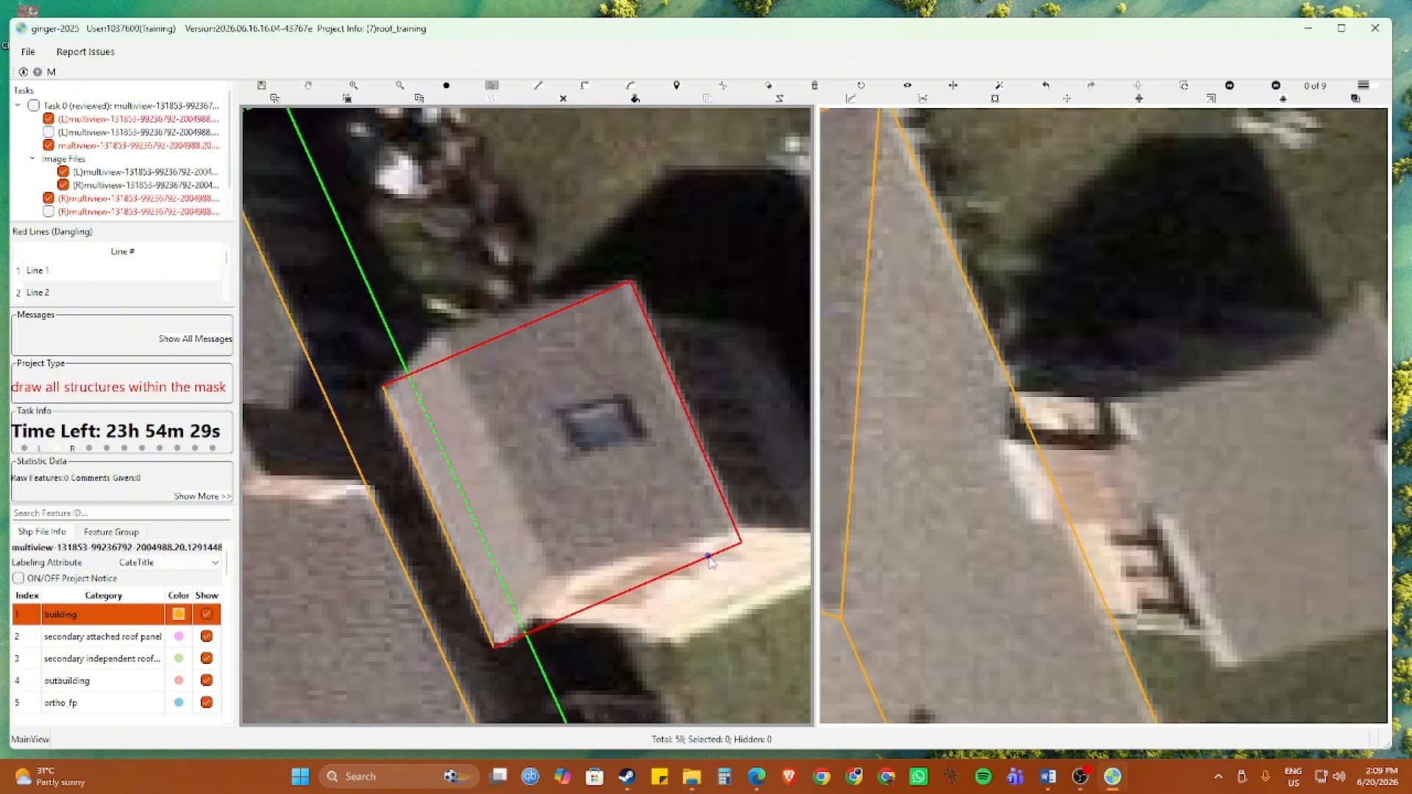
scroll(710, 563, "down", 3)
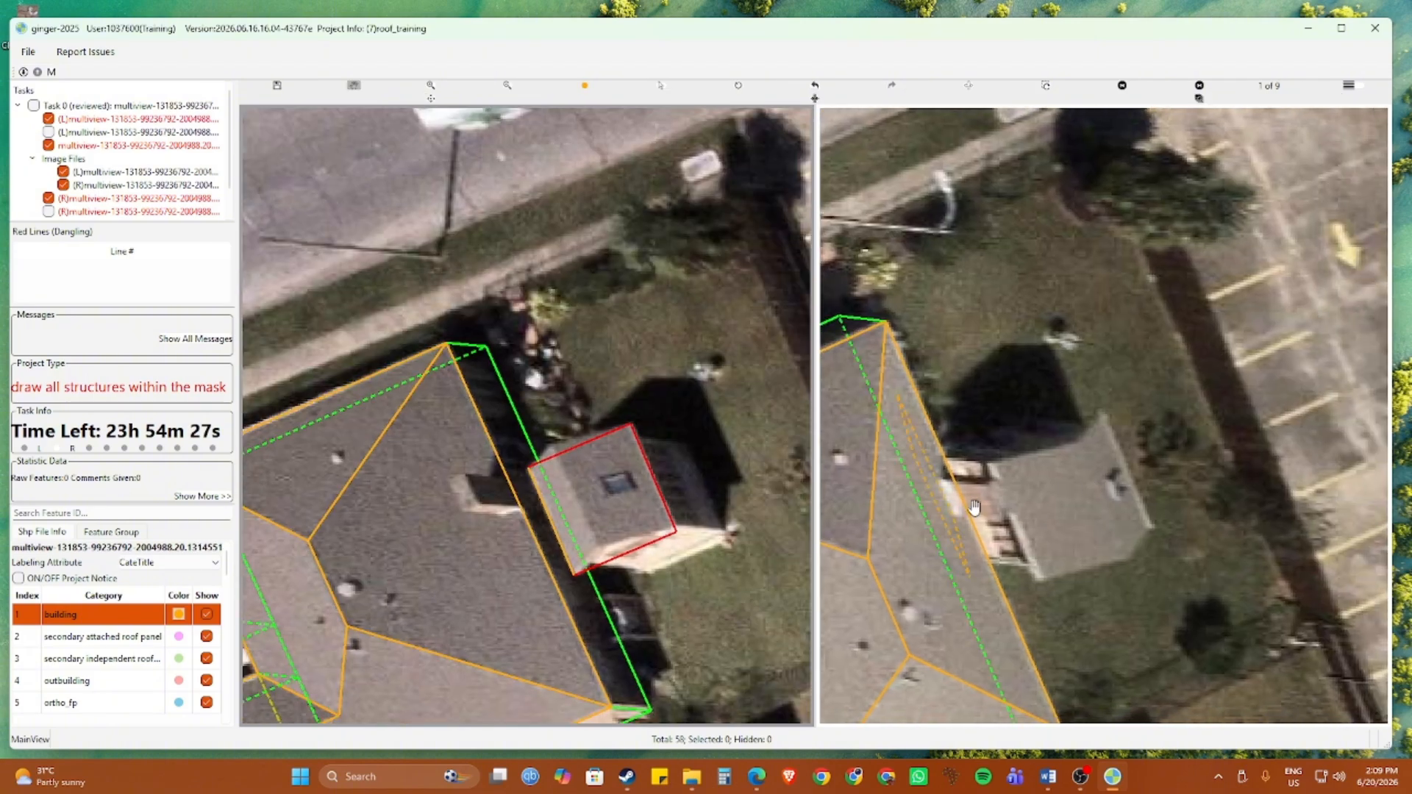
Examine the new outbuilding rectangle in 3D with the left image hidden, restore the image view, and remove the rectangle
key("s")
scroll(507, 532, "up", 1)
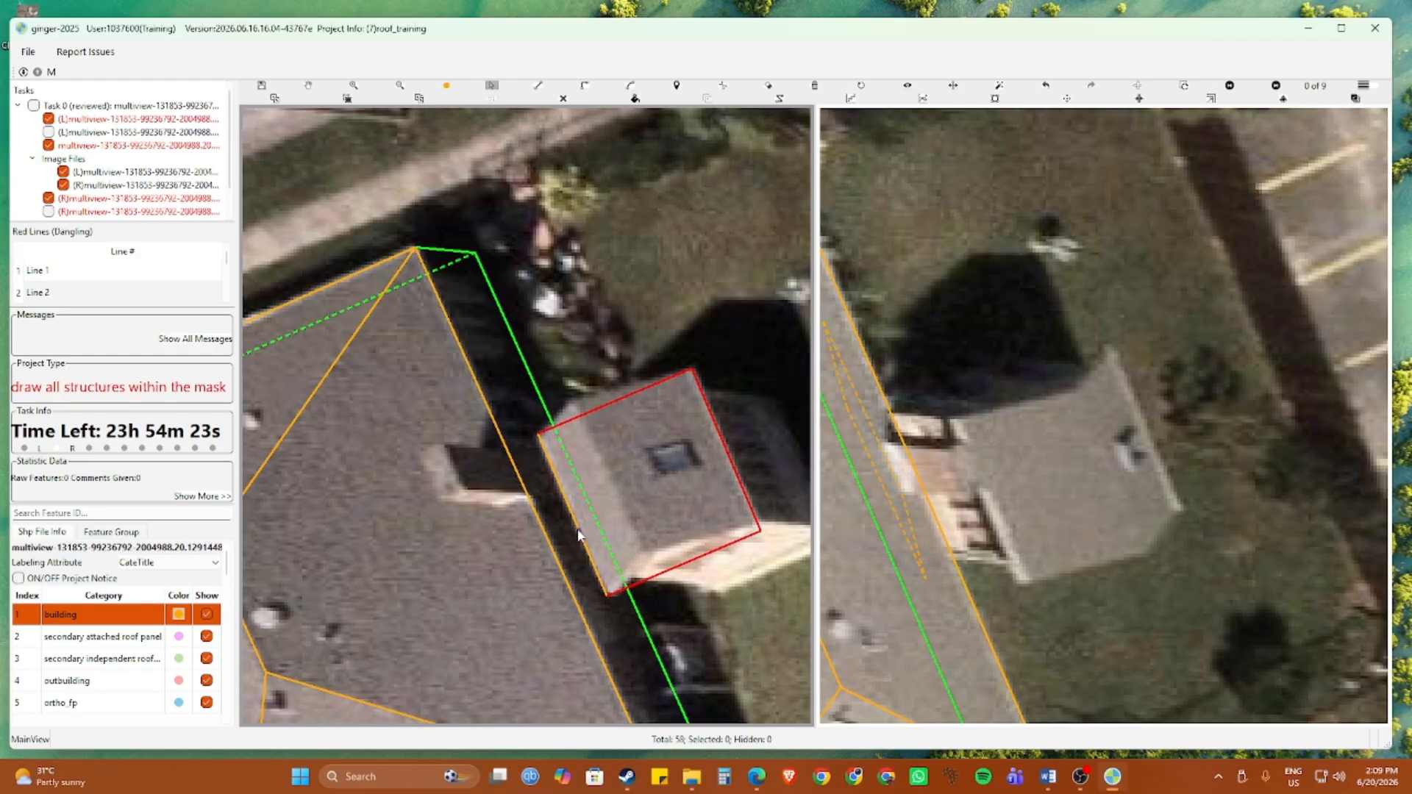
key("h")
left_click_drag(608, 488, 548, 397)
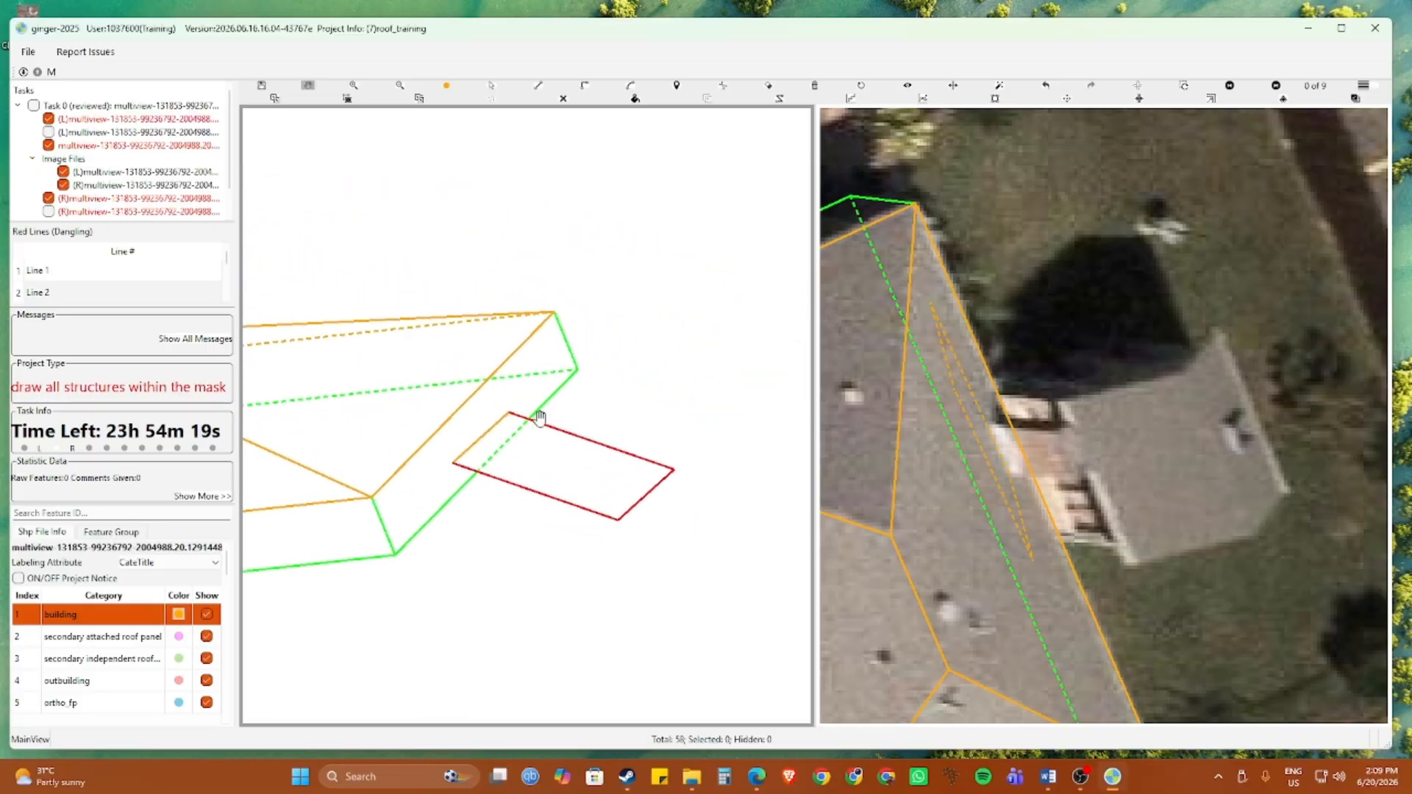
key("r")
scroll(565, 477, "up", 2)
key("Escape")
Swap the two images and outline the outbuilding's roof with a rectangle whose house-facing side is about 4.8 m long
scroll(595, 435, "down", 4)
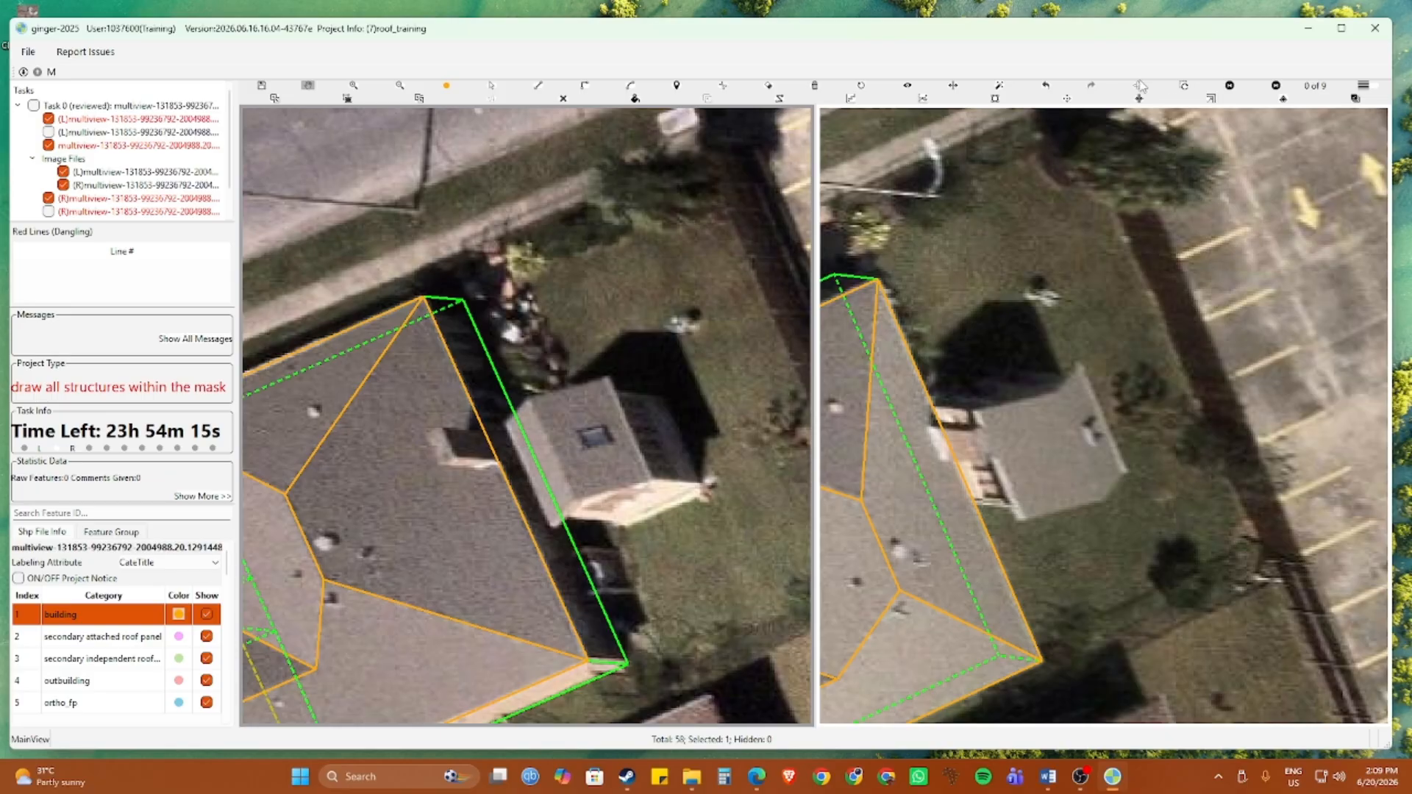
left_click(1137, 86)
scroll(629, 360, "up", 4)
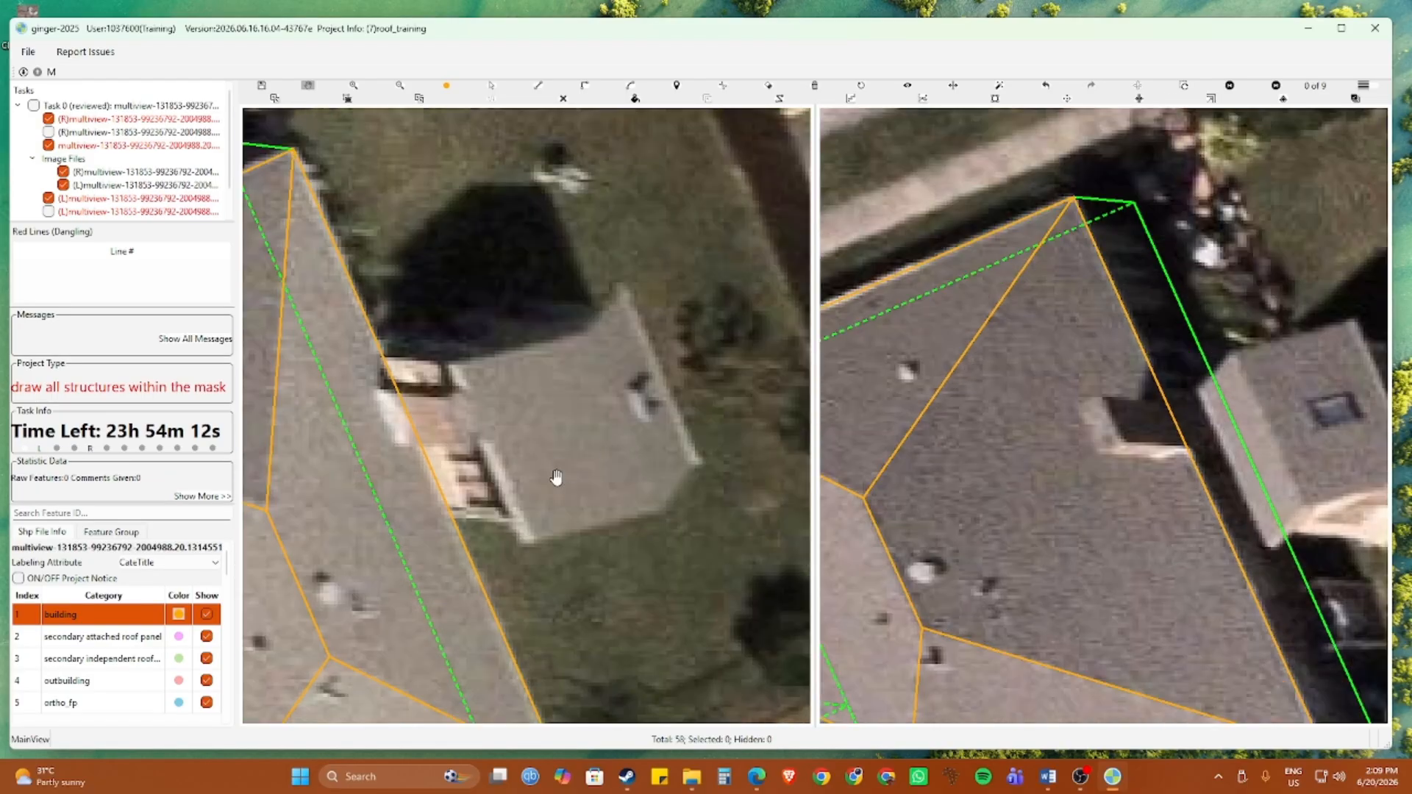
left_click_drag(556, 477, 590, 438)
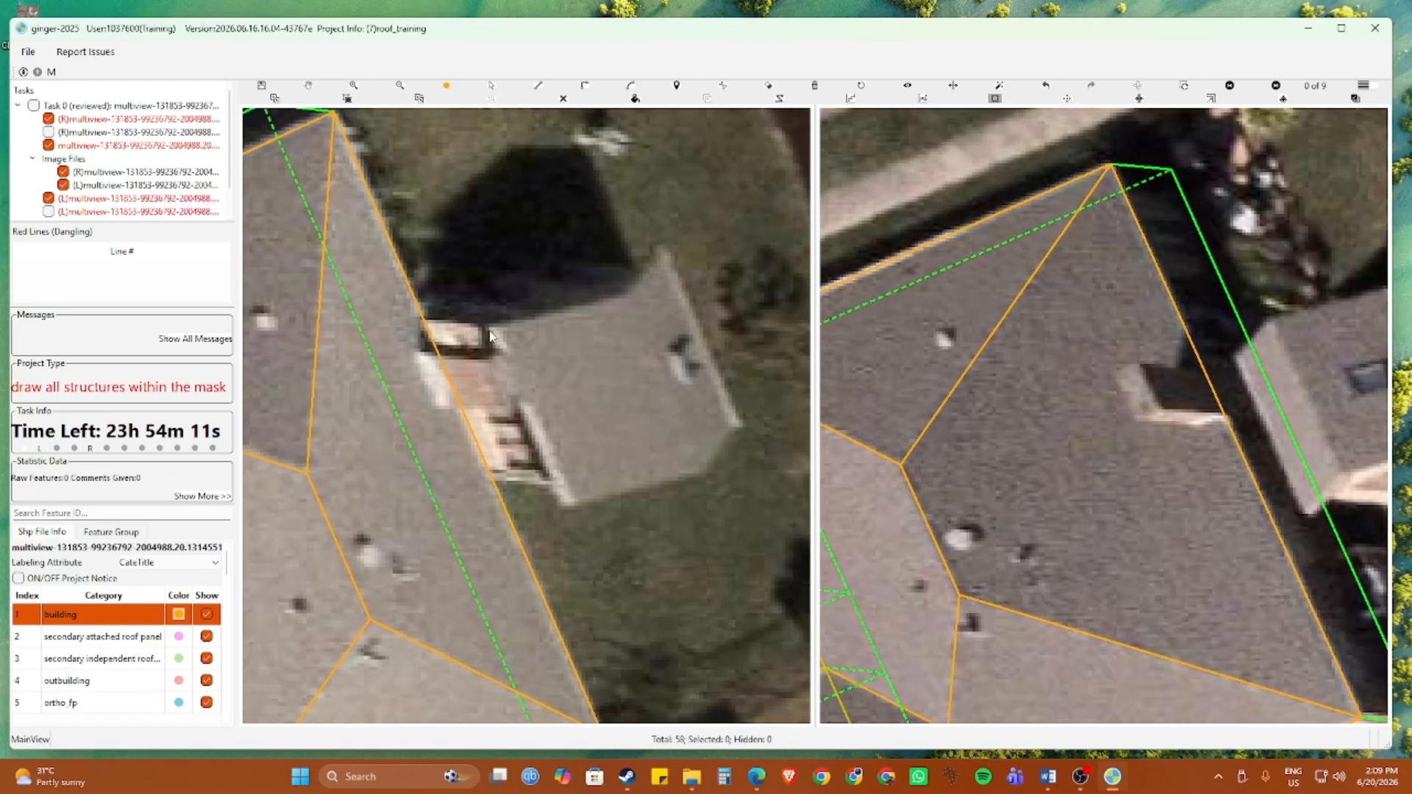
left_click(492, 330)
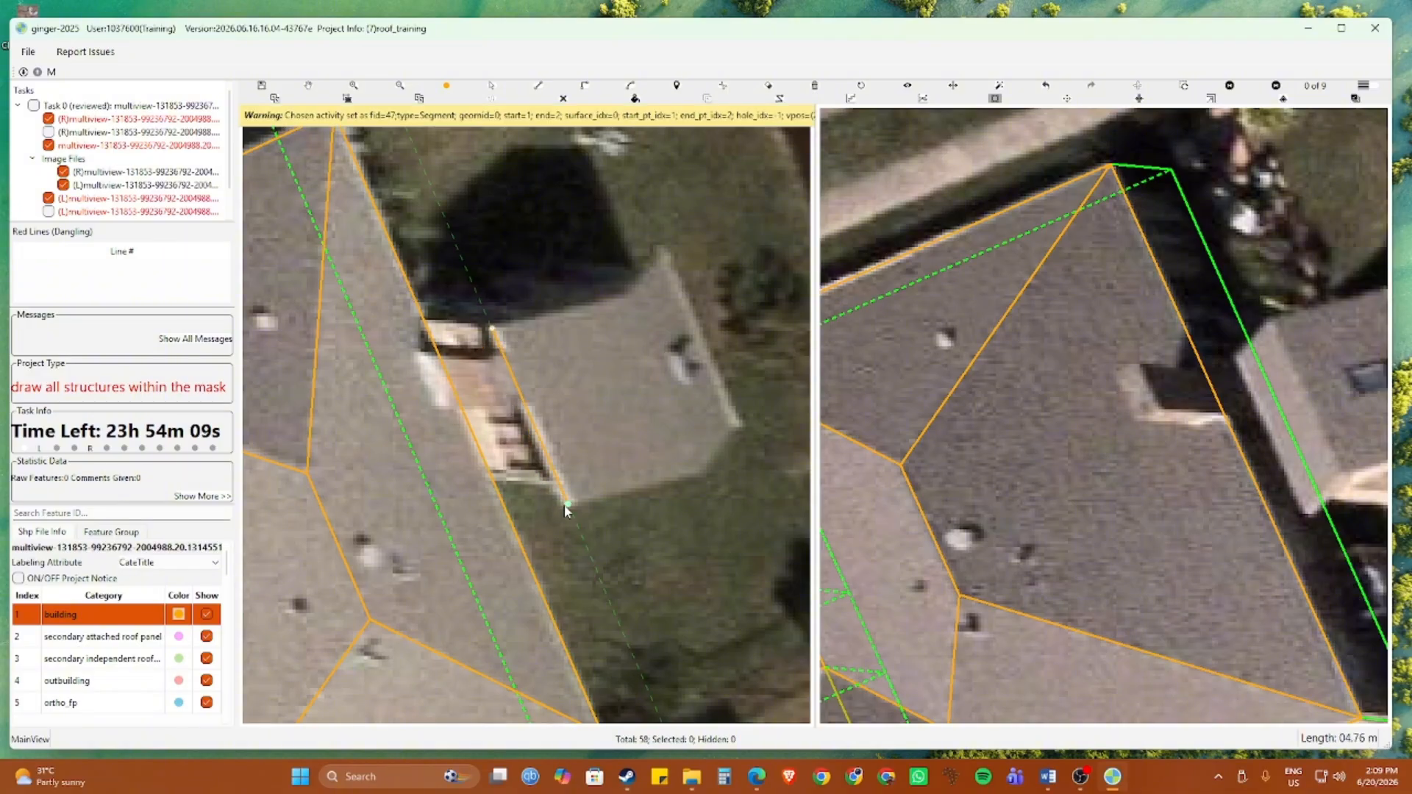
left_click(565, 508)
left_click(717, 372)
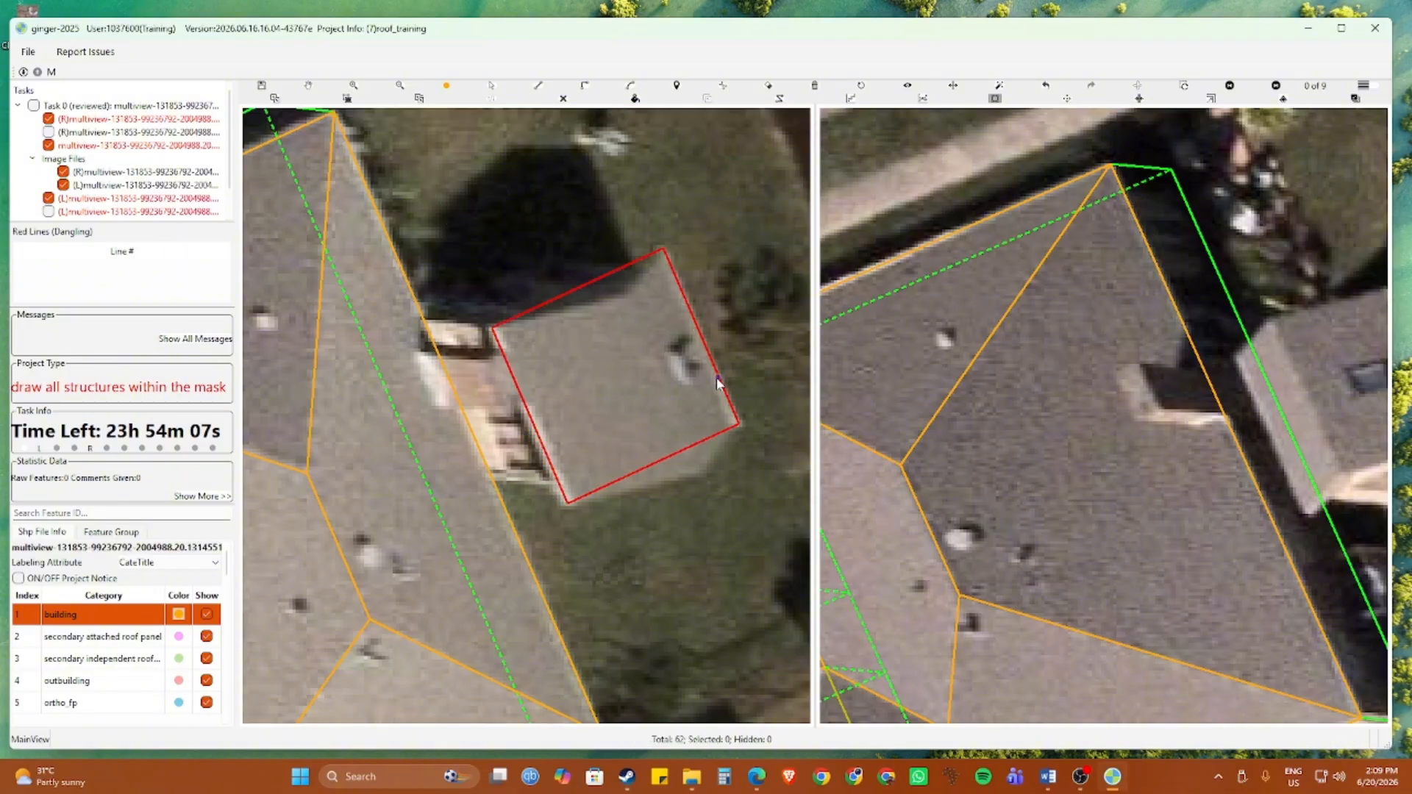
Align the projected rectangle with the outbuilding's roof in the second image and generate the building's walls down to the ground
scroll(716, 372, "down", 3)
left_click(1000, 388)
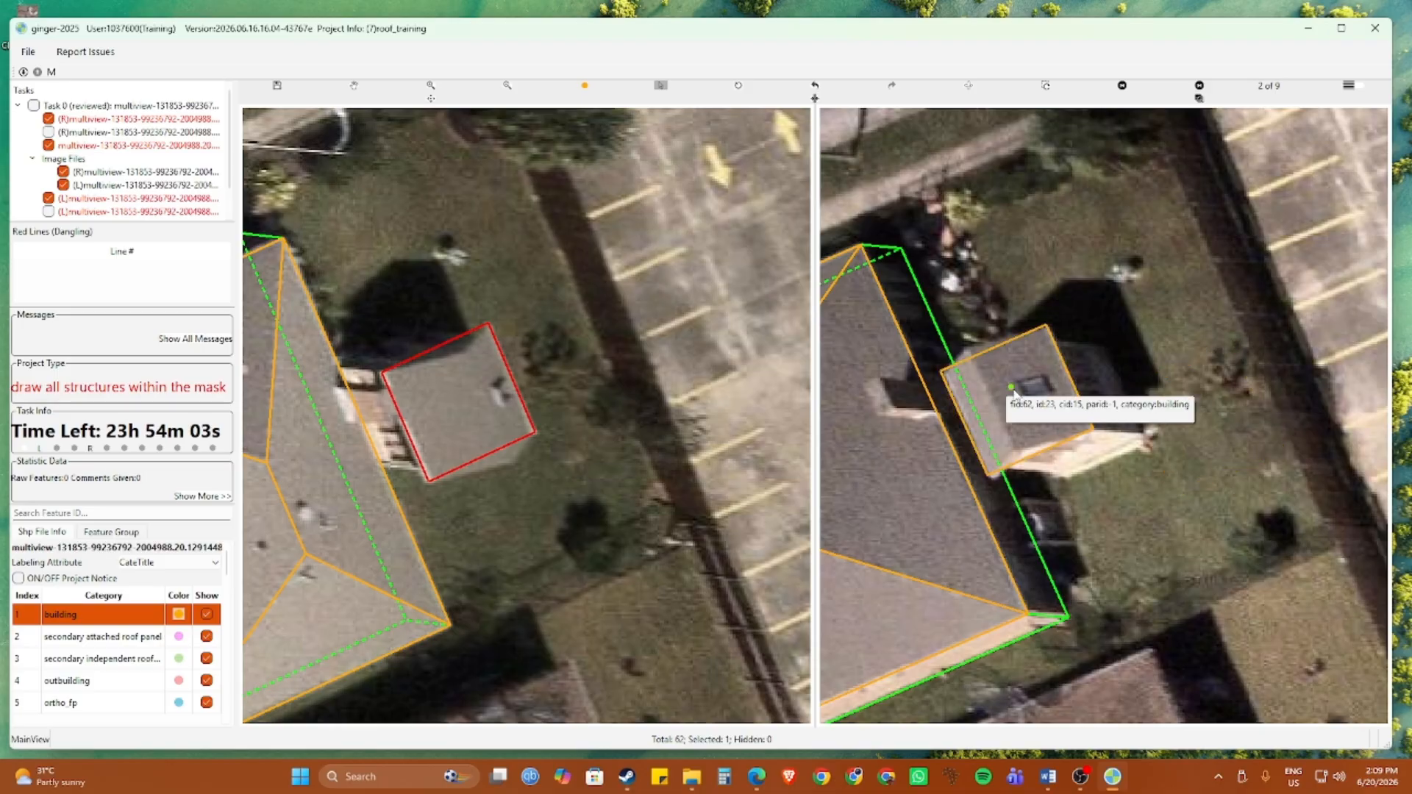
scroll(1005, 389, "up", 2)
left_click_drag(984, 374, 1031, 384)
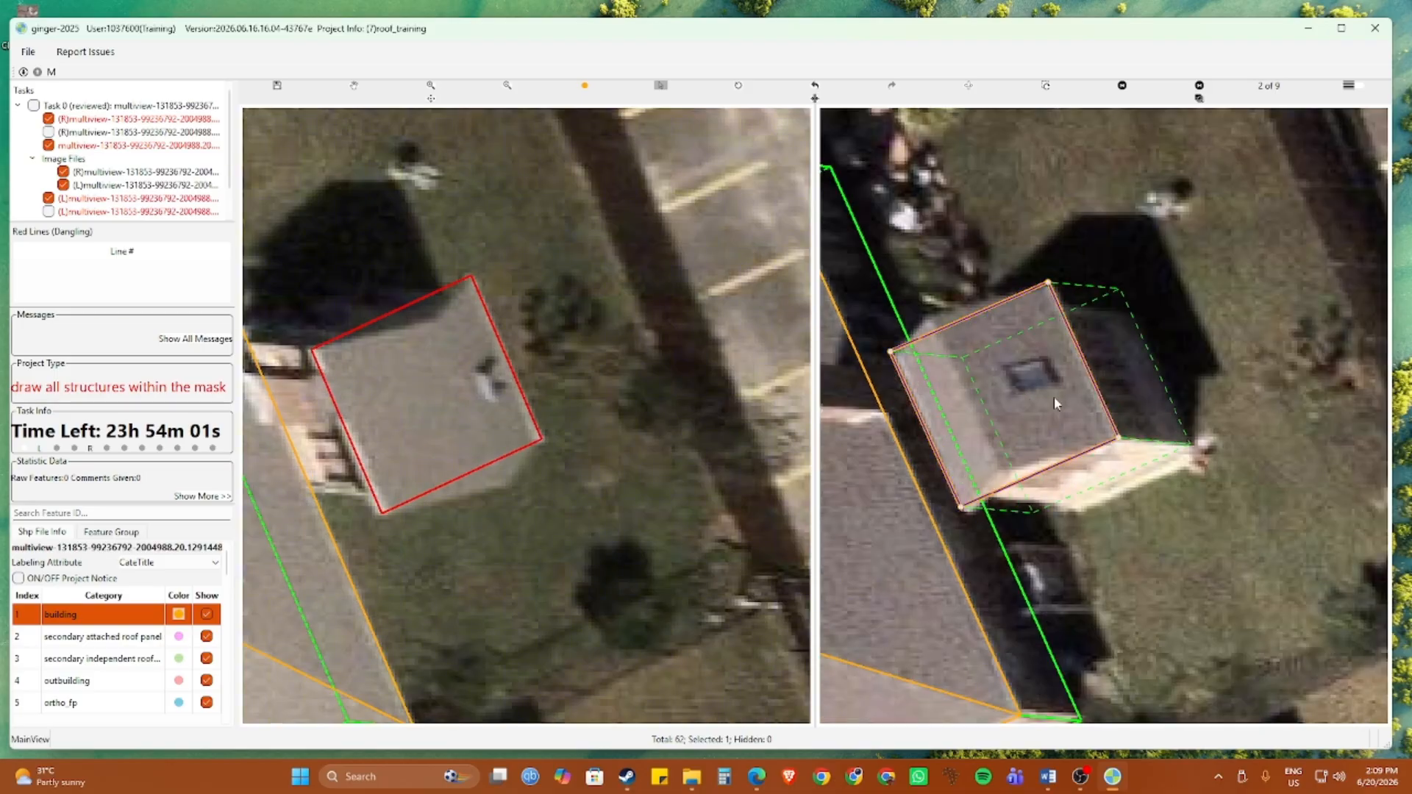
left_click(1054, 399)
scroll(401, 379, "up", 2)
key("space")
Swap the images back and draw a line along the outbuilding's roof ridge in the left image
scroll(443, 358, "down", 2)
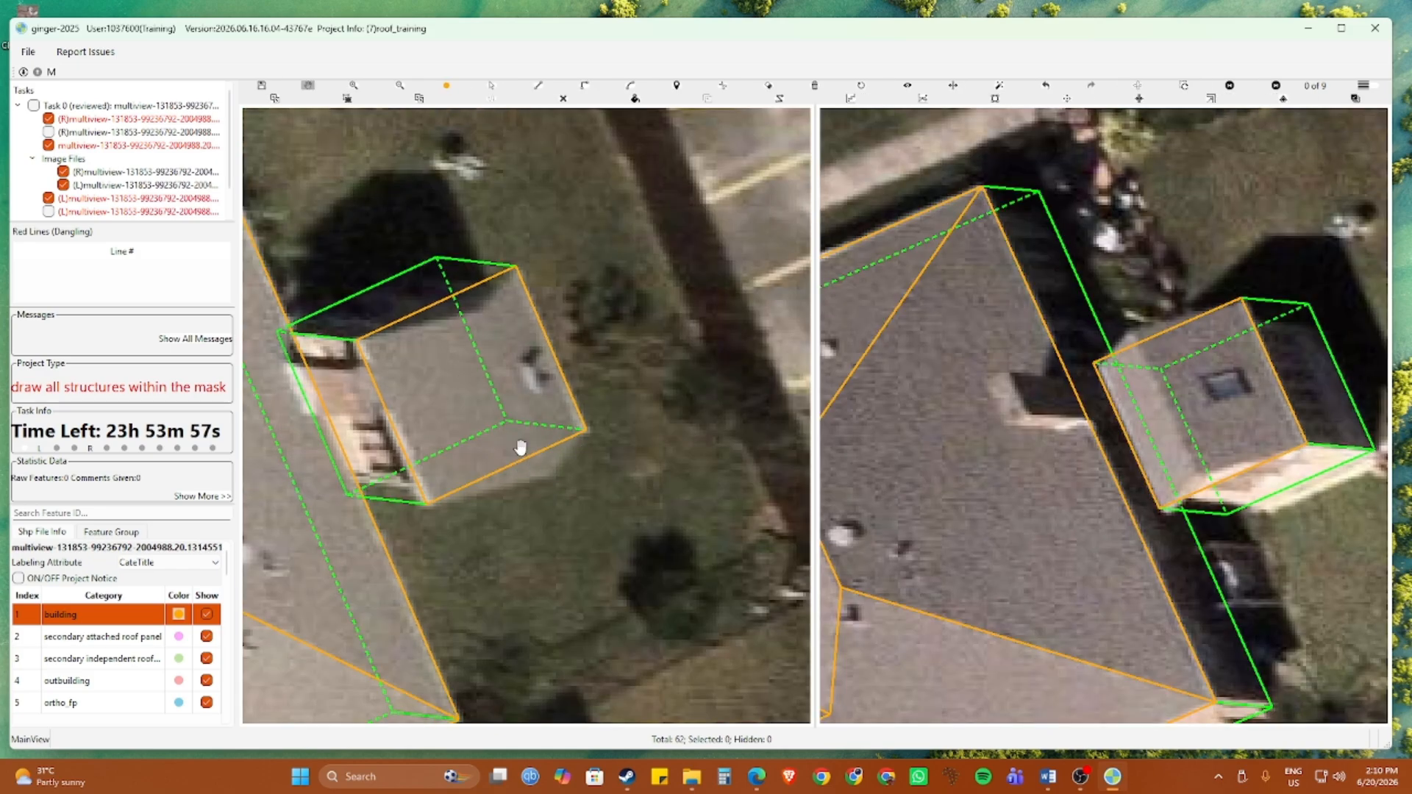
left_click(1137, 86)
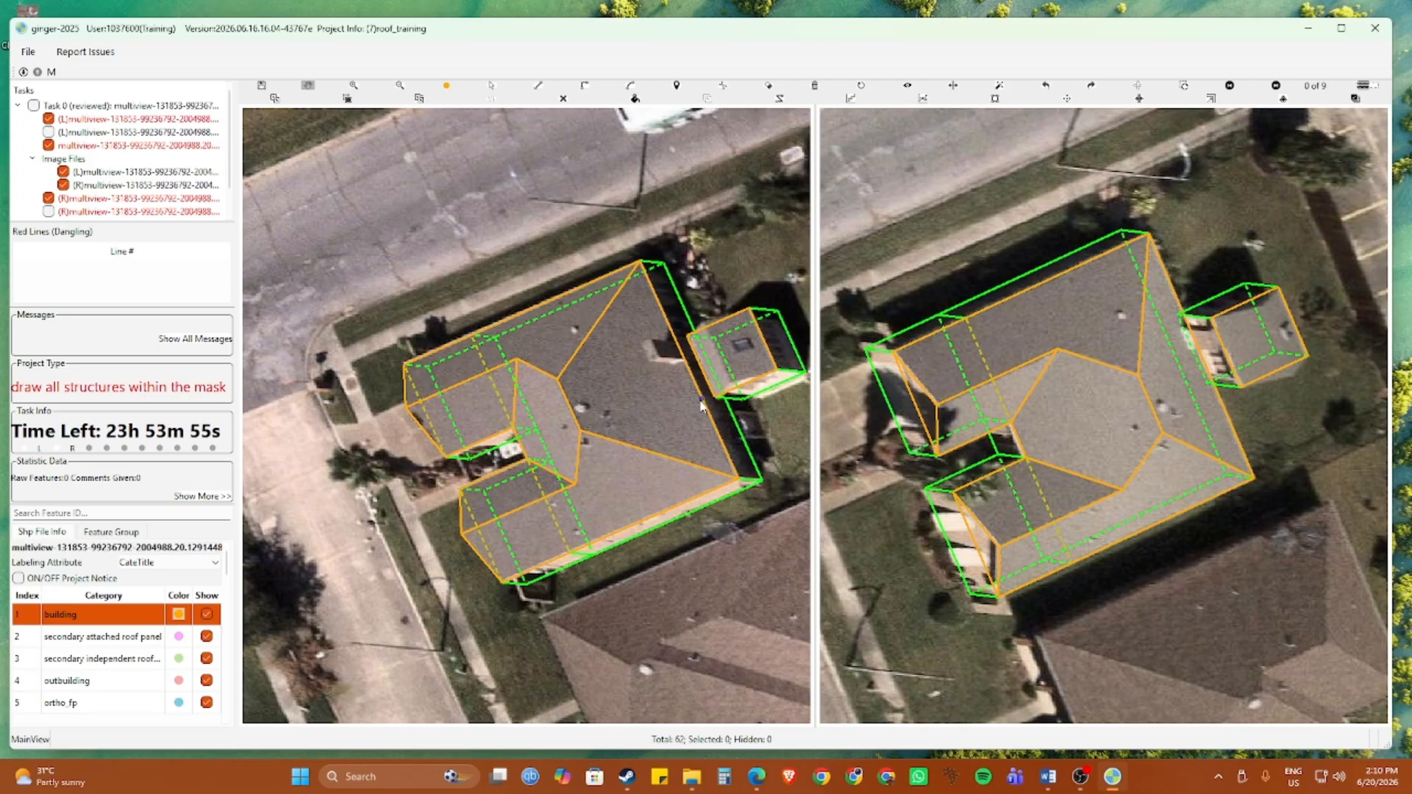
scroll(700, 404, "up", 5)
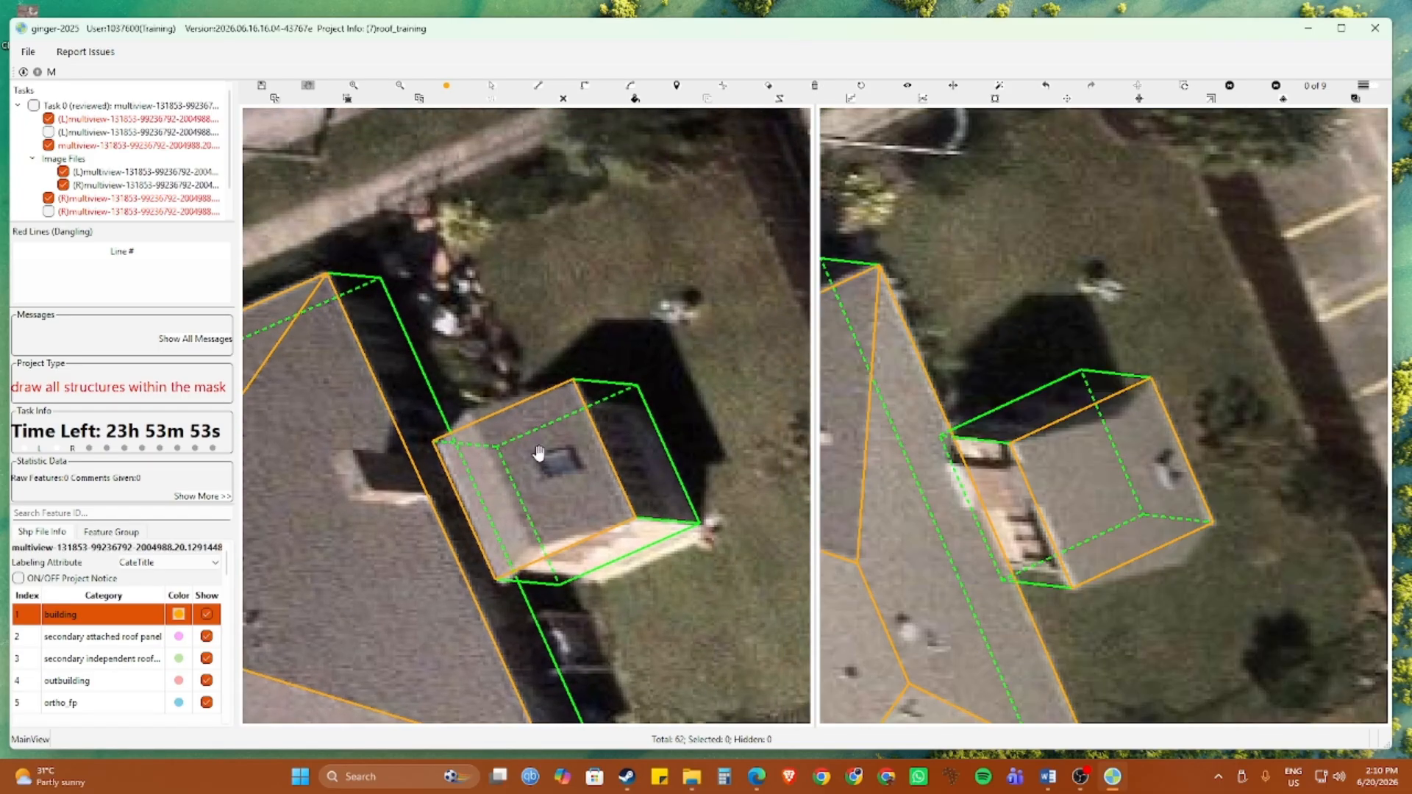
key("s")
scroll(494, 434, "up", 2)
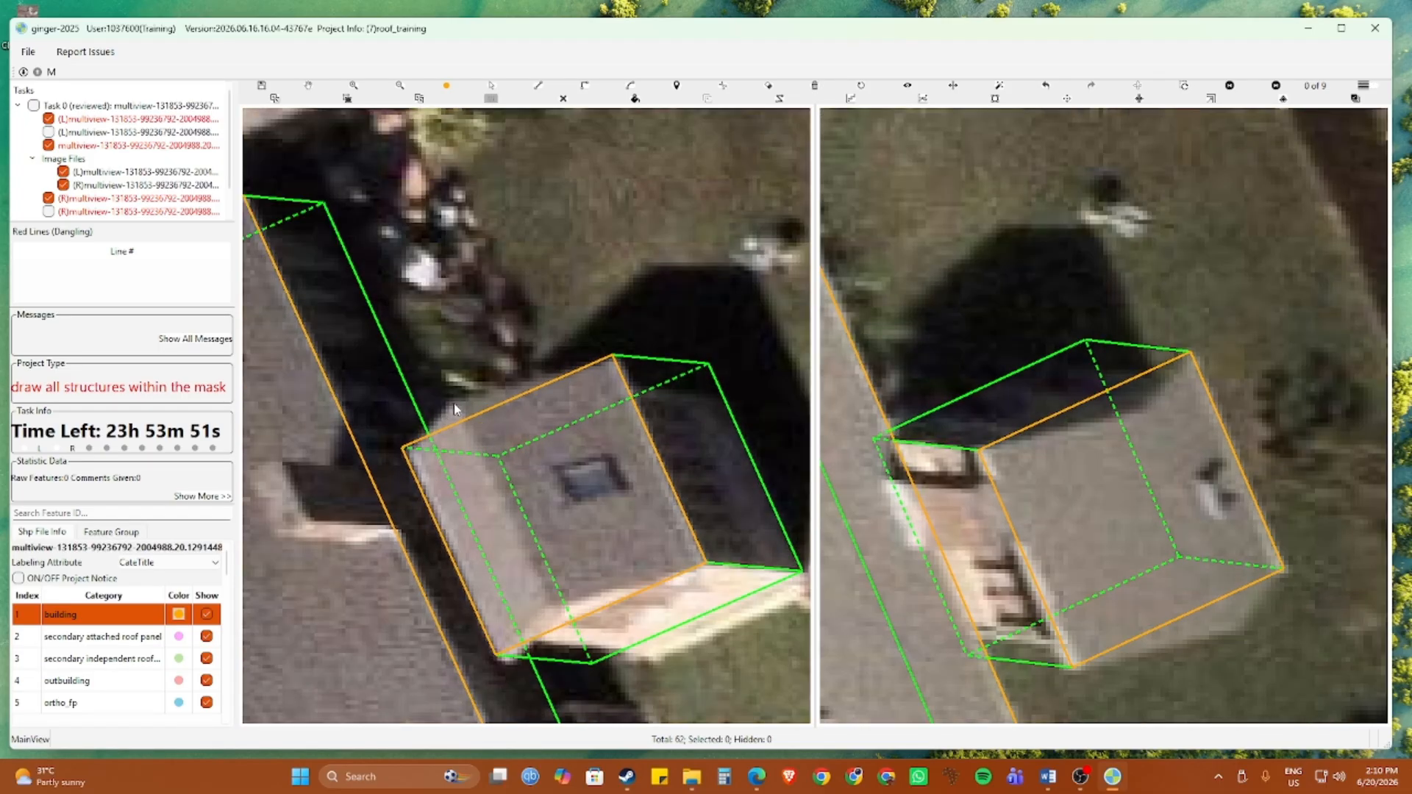
left_click(453, 407)
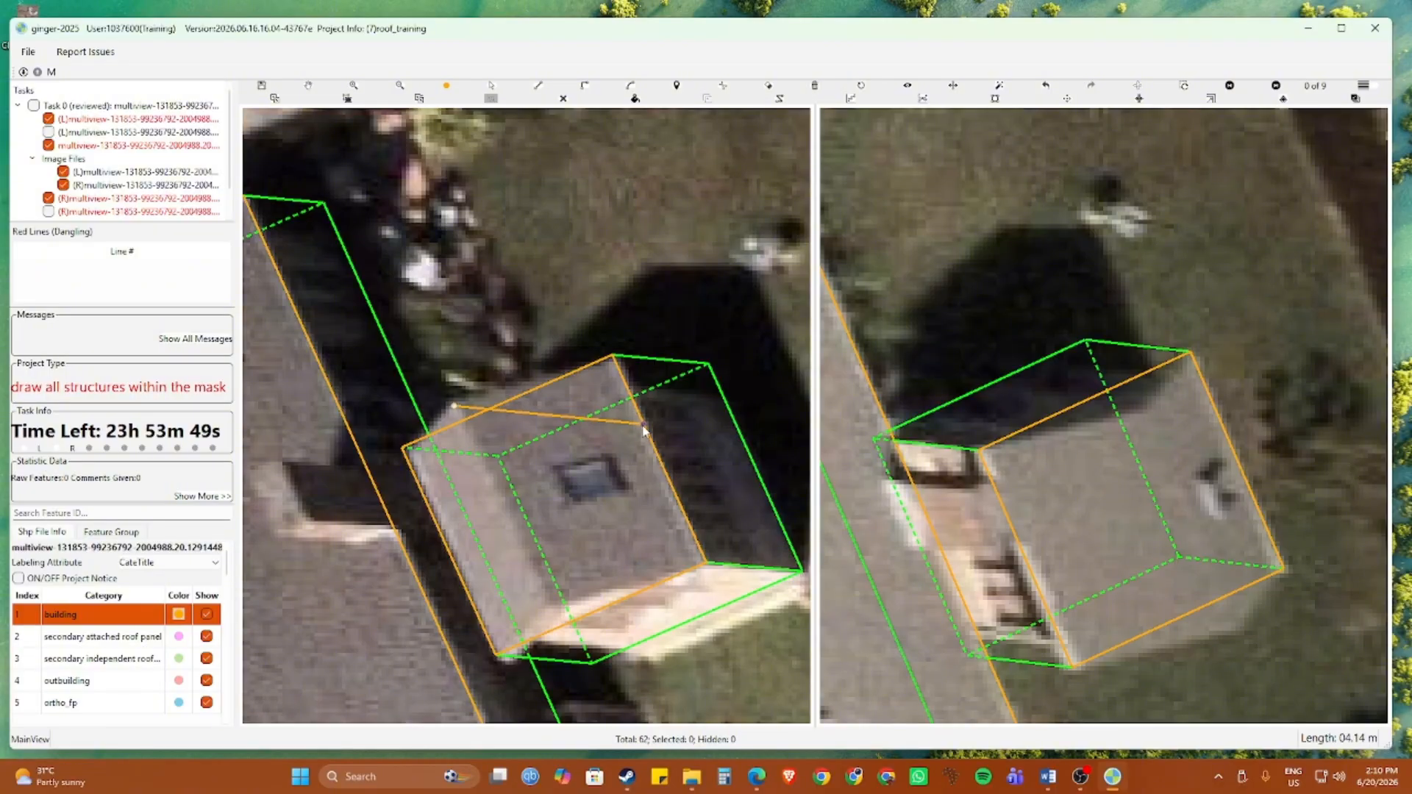
left_click(543, 608)
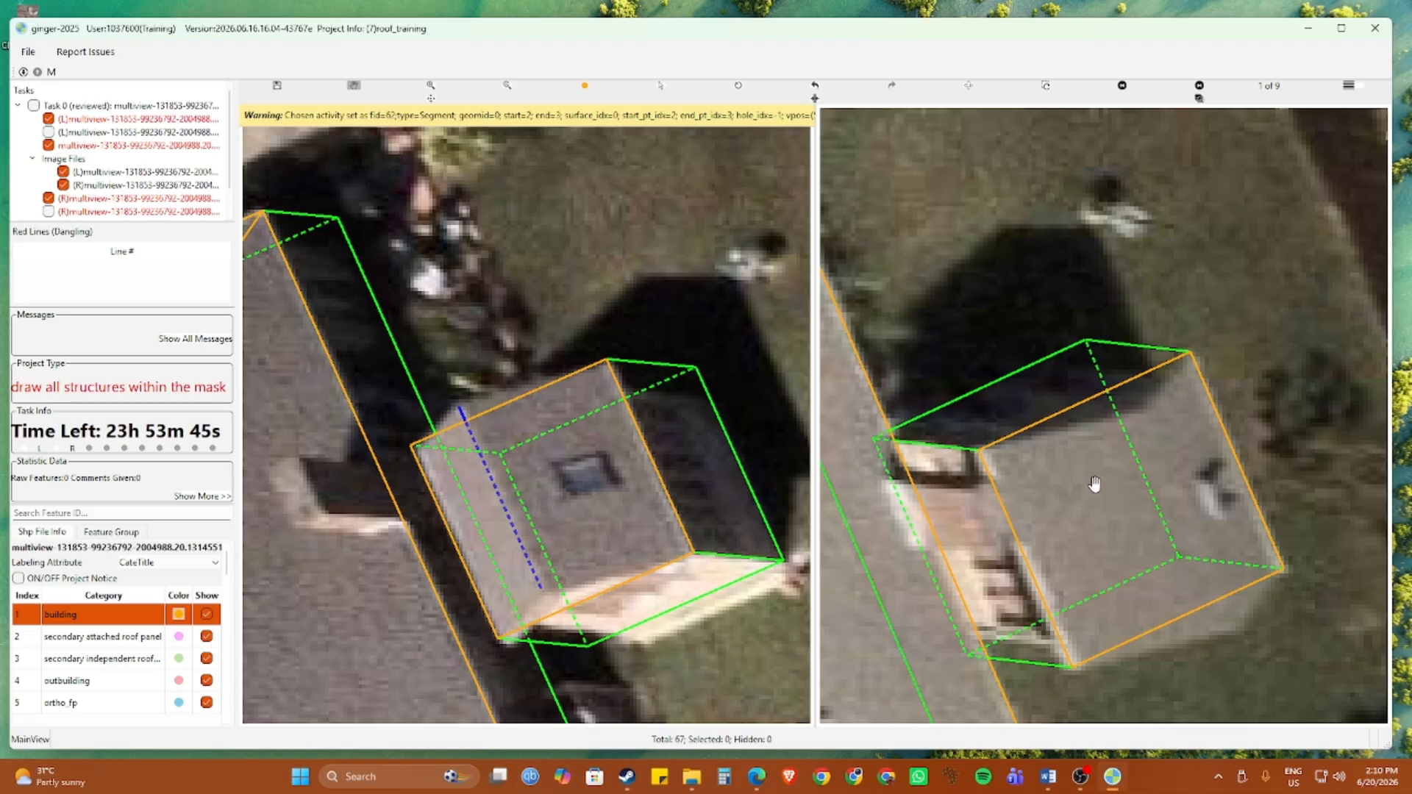
Move the projected ridge line in the right image from the main house onto the outbuilding's ridge
scroll(1091, 486, "down", 2)
left_click_drag(965, 496, 968, 494)
left_click(920, 444)
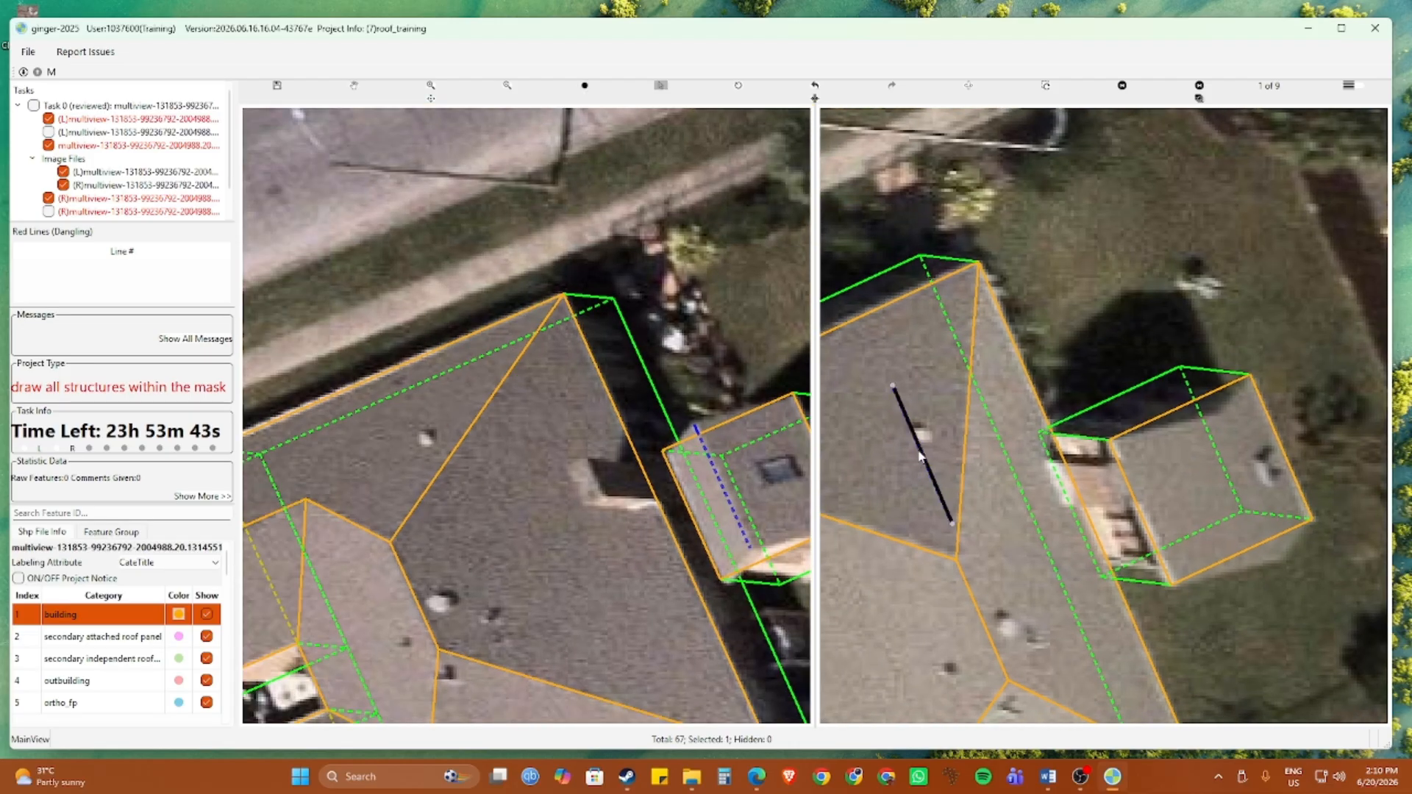
left_click_drag(920, 444, 1249, 473)
scroll(732, 468, "up", 3)
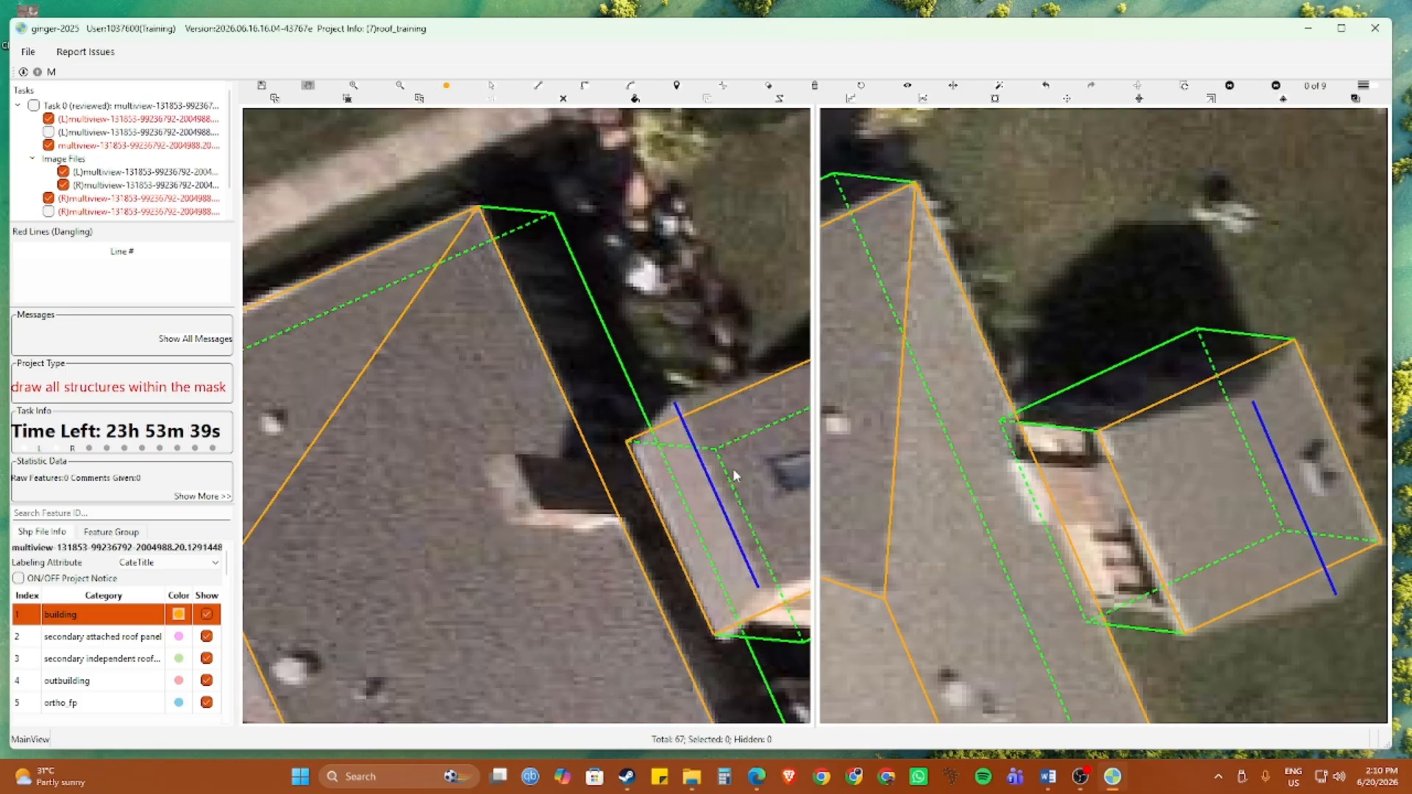
Connect both ends of the outbuilding's ridge line to the neighbouring eave corners with sloping roof edges
left_click(484, 402)
left_click(632, 356)
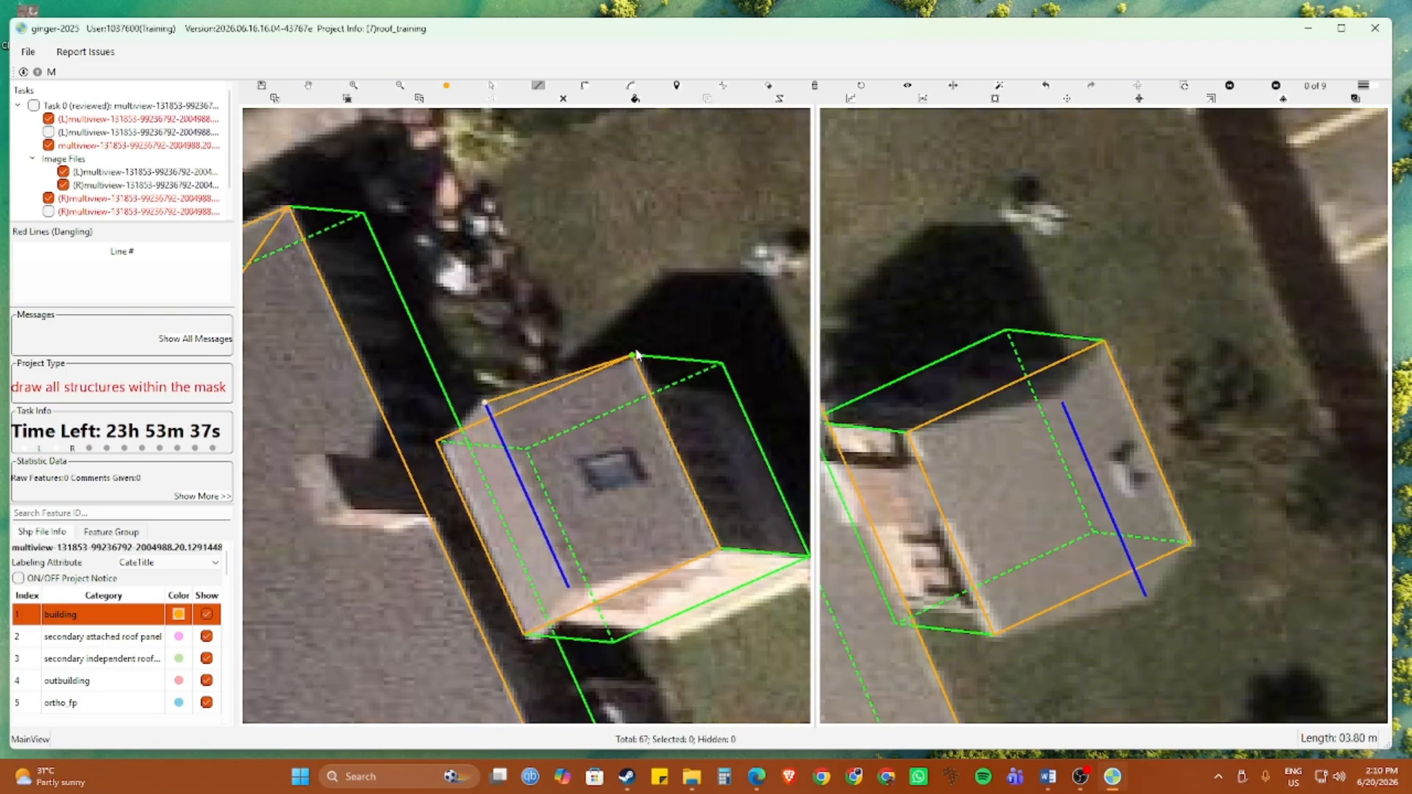
left_click(577, 591)
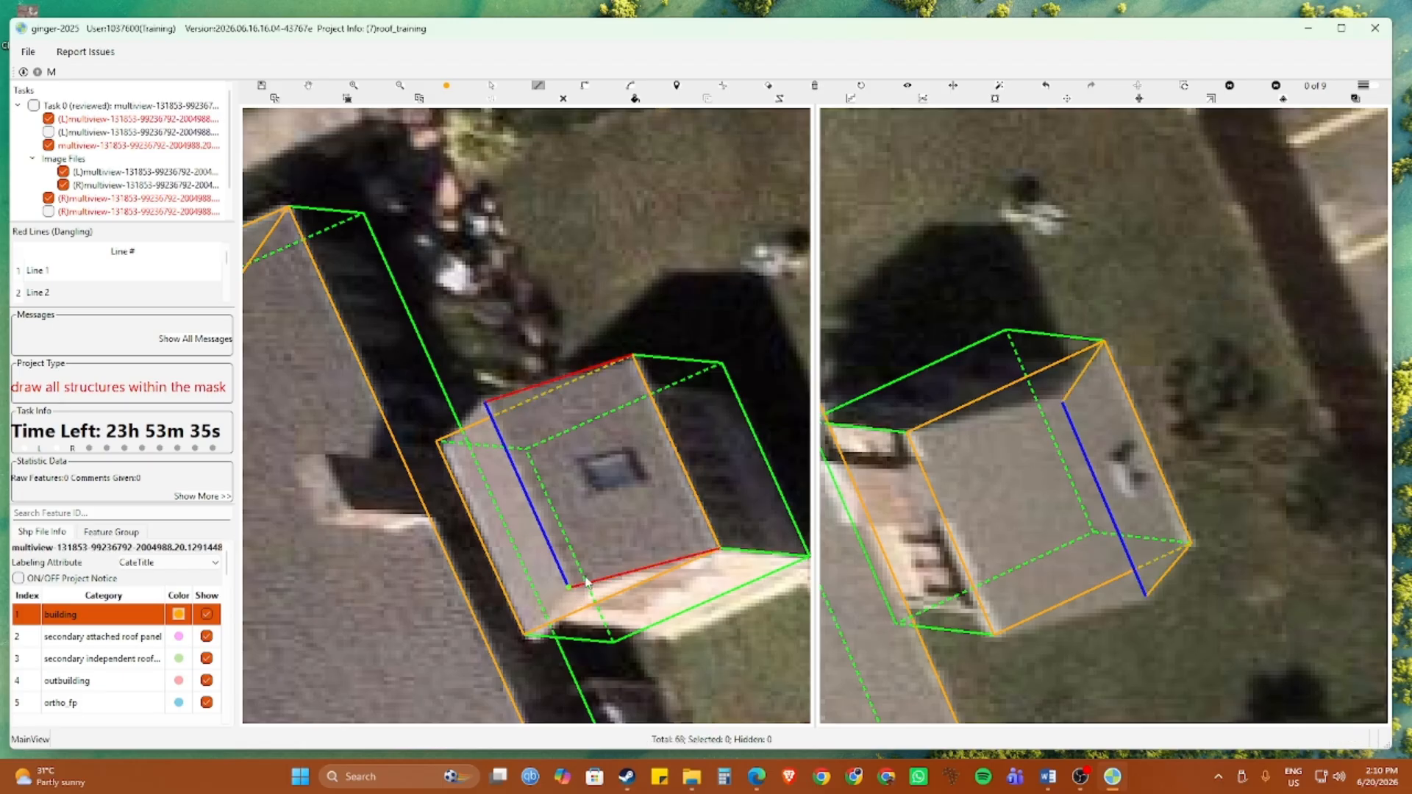
left_click(612, 535)
left_click(566, 582)
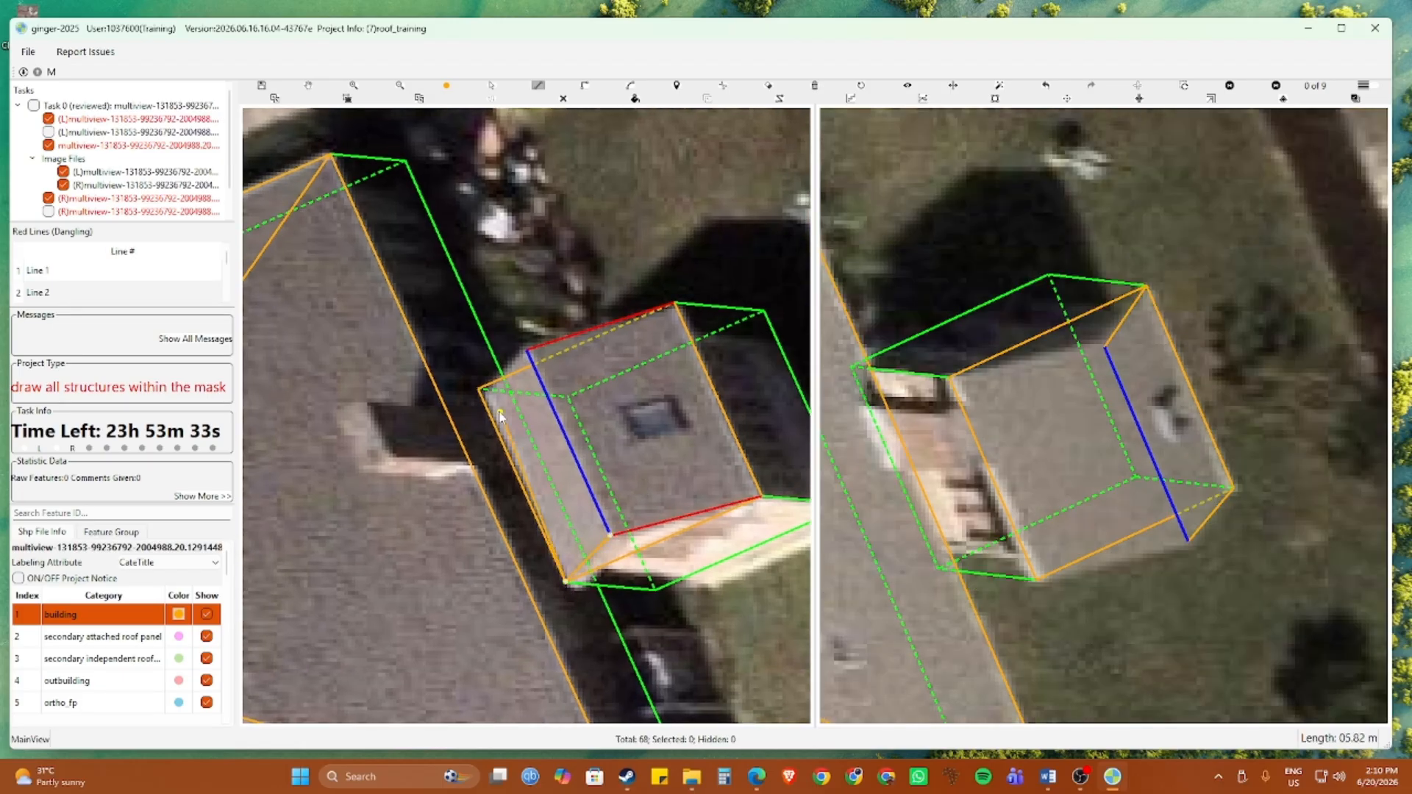
left_click(479, 389)
left_click(529, 353)
right_click(535, 359)
Close the triangular gable faces at both ends of the outbuilding's ridge along the eave corners
left_click(674, 303)
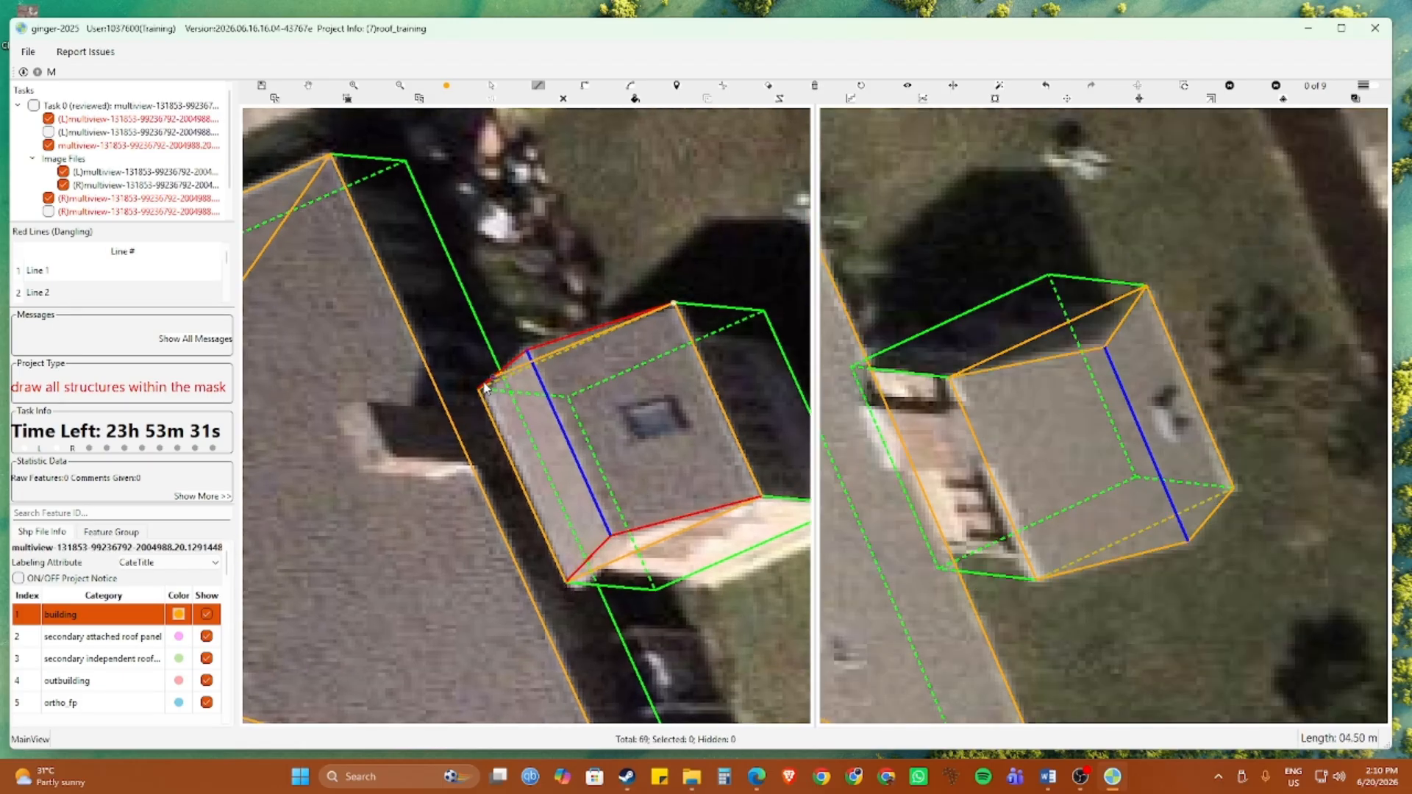
left_click(479, 389)
left_click(528, 351)
right_click(532, 355)
left_click(565, 581)
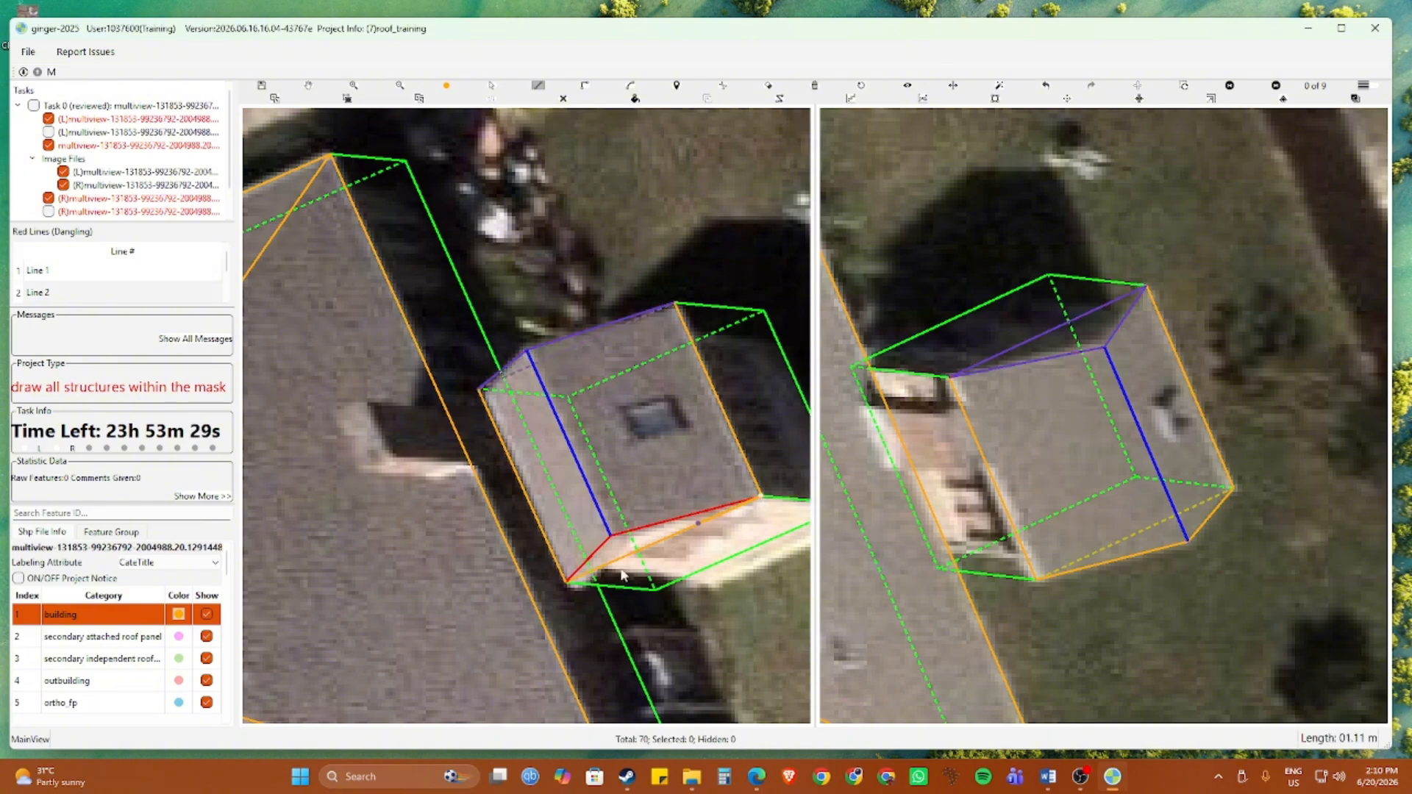
left_click(611, 534)
right_click(612, 534)
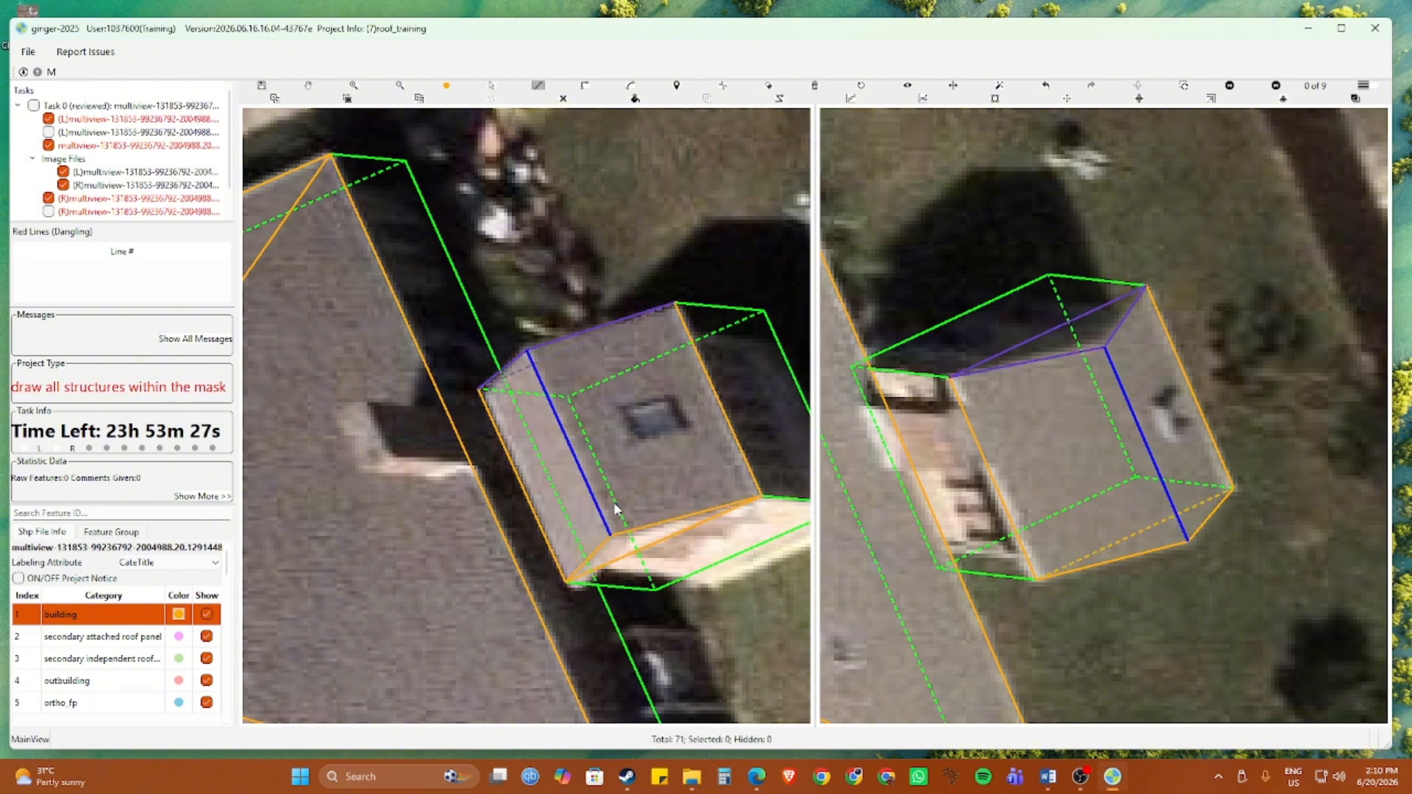
Inspect the outbuilding's gable faces in 3D with the left image hidden, and restore the image view
key("h")
left_click_drag(582, 418, 668, 467)
left_click(732, 372)
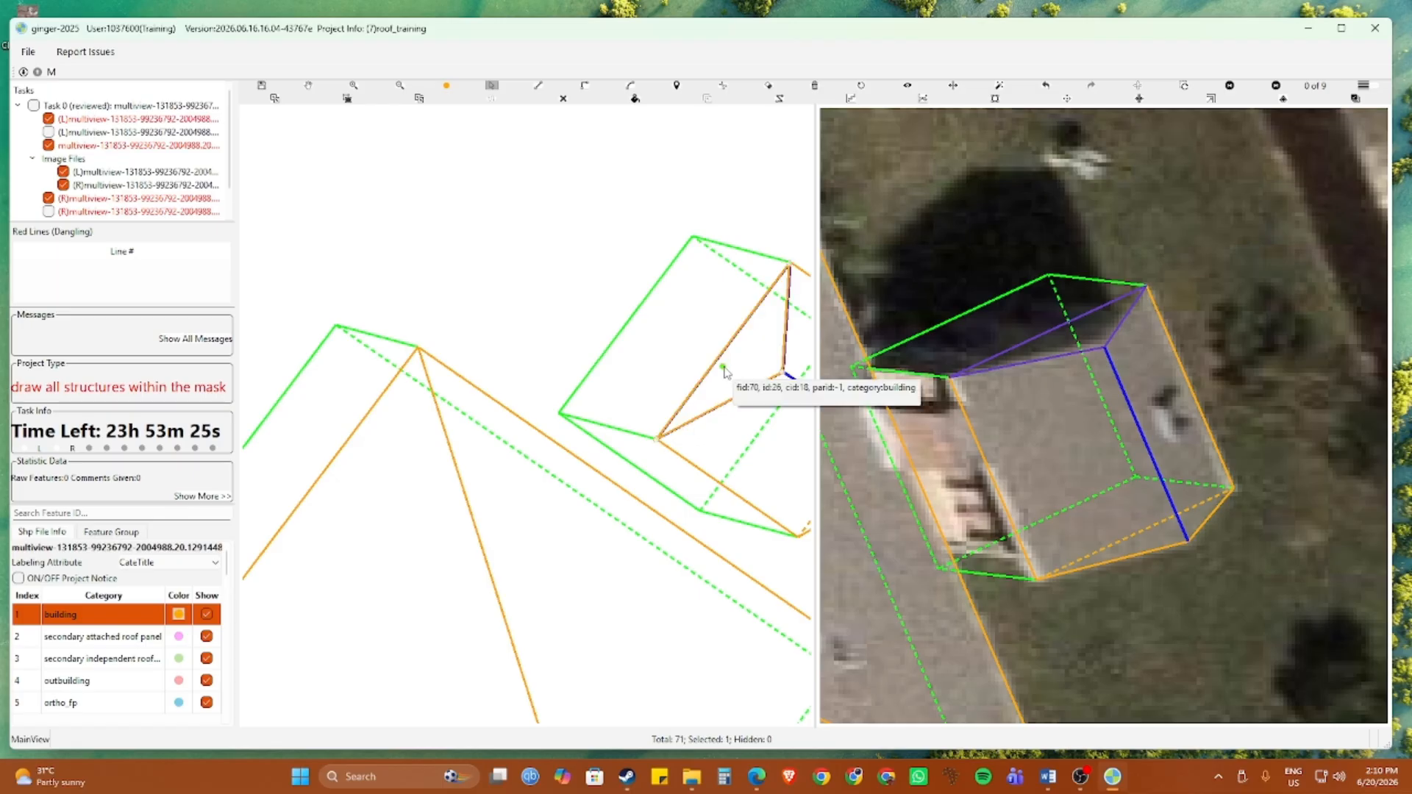
scroll(724, 383, "down", 3)
scroll(724, 383, "down", 1)
left_click_drag(724, 383, 601, 394)
key("Escape")
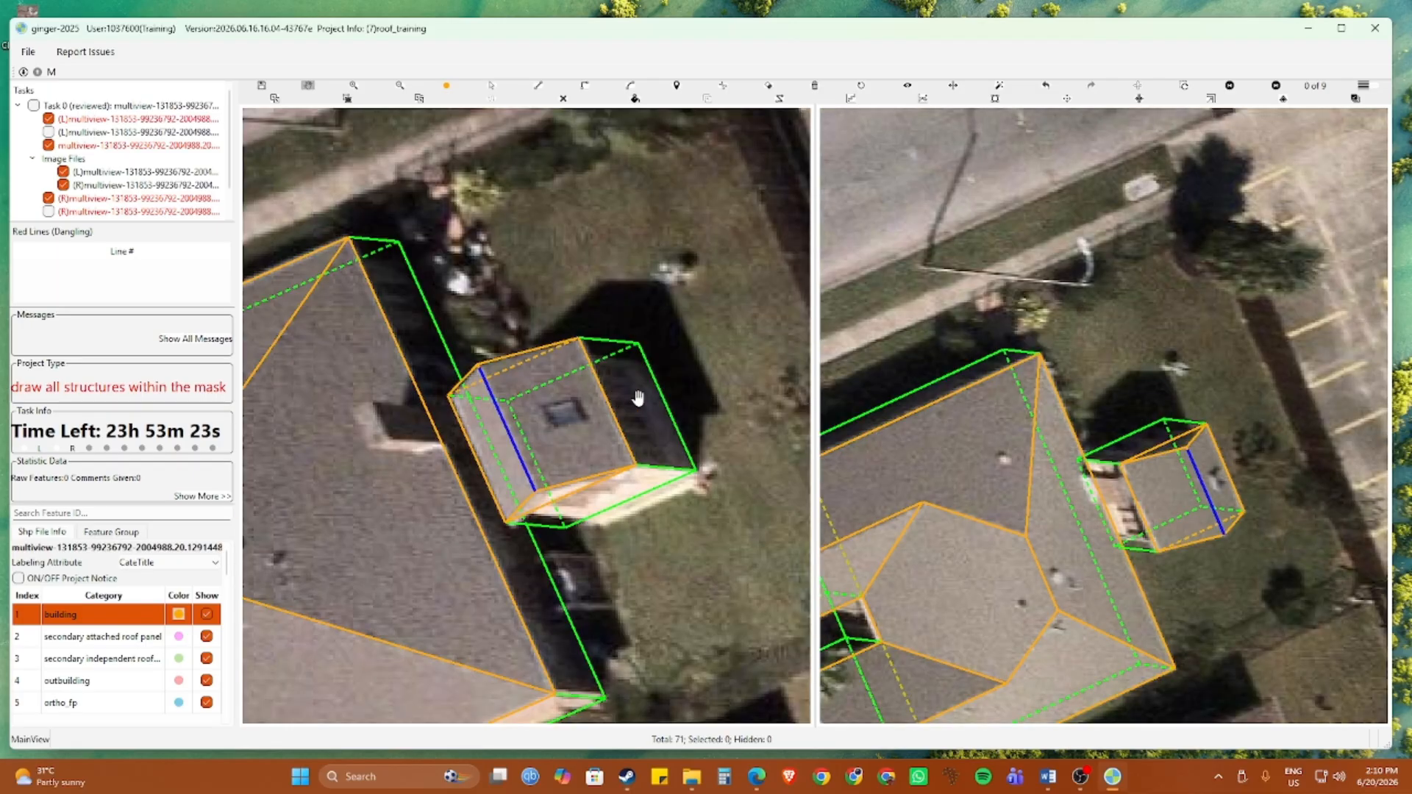
Incorporate the outbuilding's separate ridge line into its roof geometry and check the roof in both images
scroll(652, 416, "up", 2)
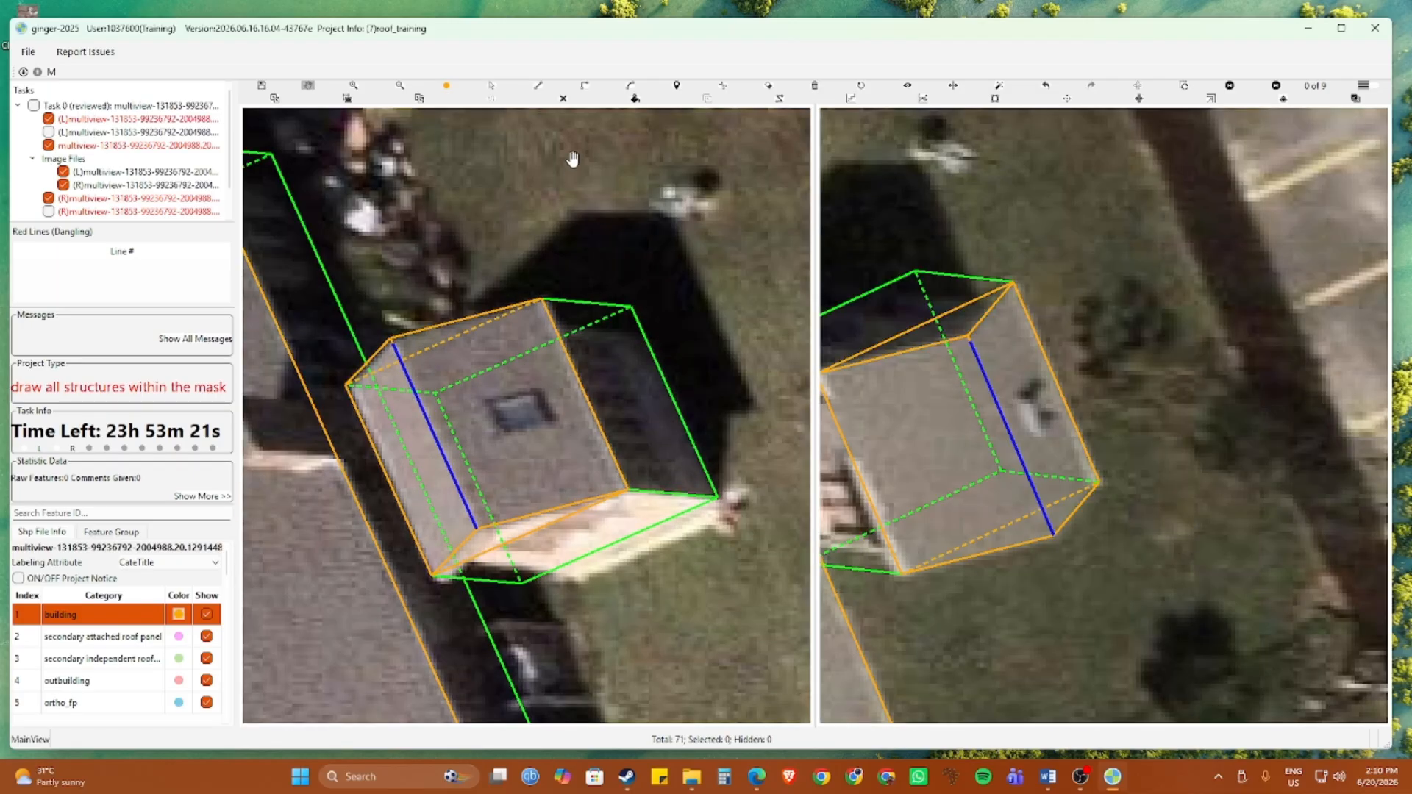
left_click(563, 100)
left_click_drag(574, 312, 567, 405)
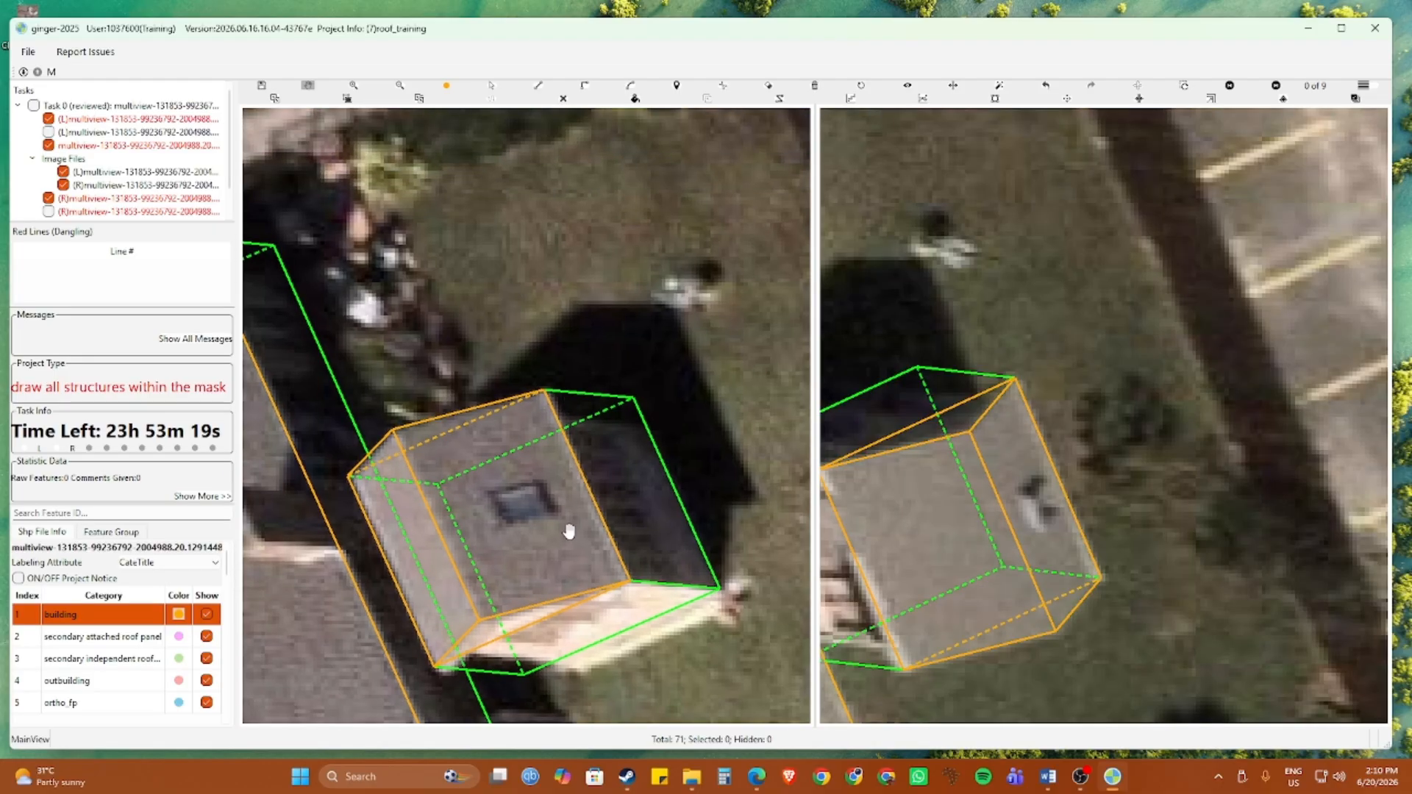
left_click_drag(568, 546, 533, 367)
scroll(934, 329, "down", 2)
left_click_drag(935, 327, 997, 361)
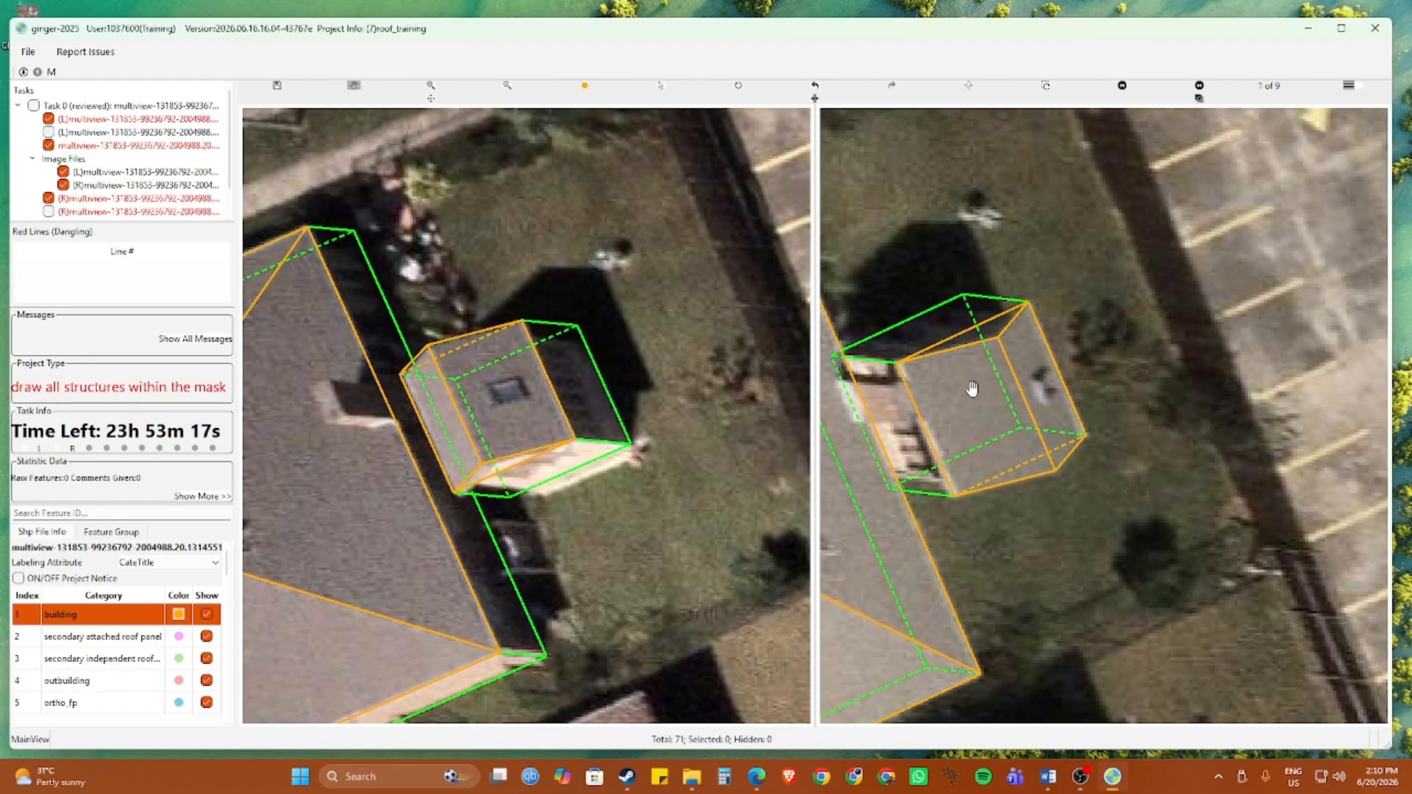
Draw a vertical wall line on the outbuilding's side wall near its far eave corner, from the eave down to the ground edge
scroll(562, 493, "up", 4)
key("s")
left_click(550, 441)
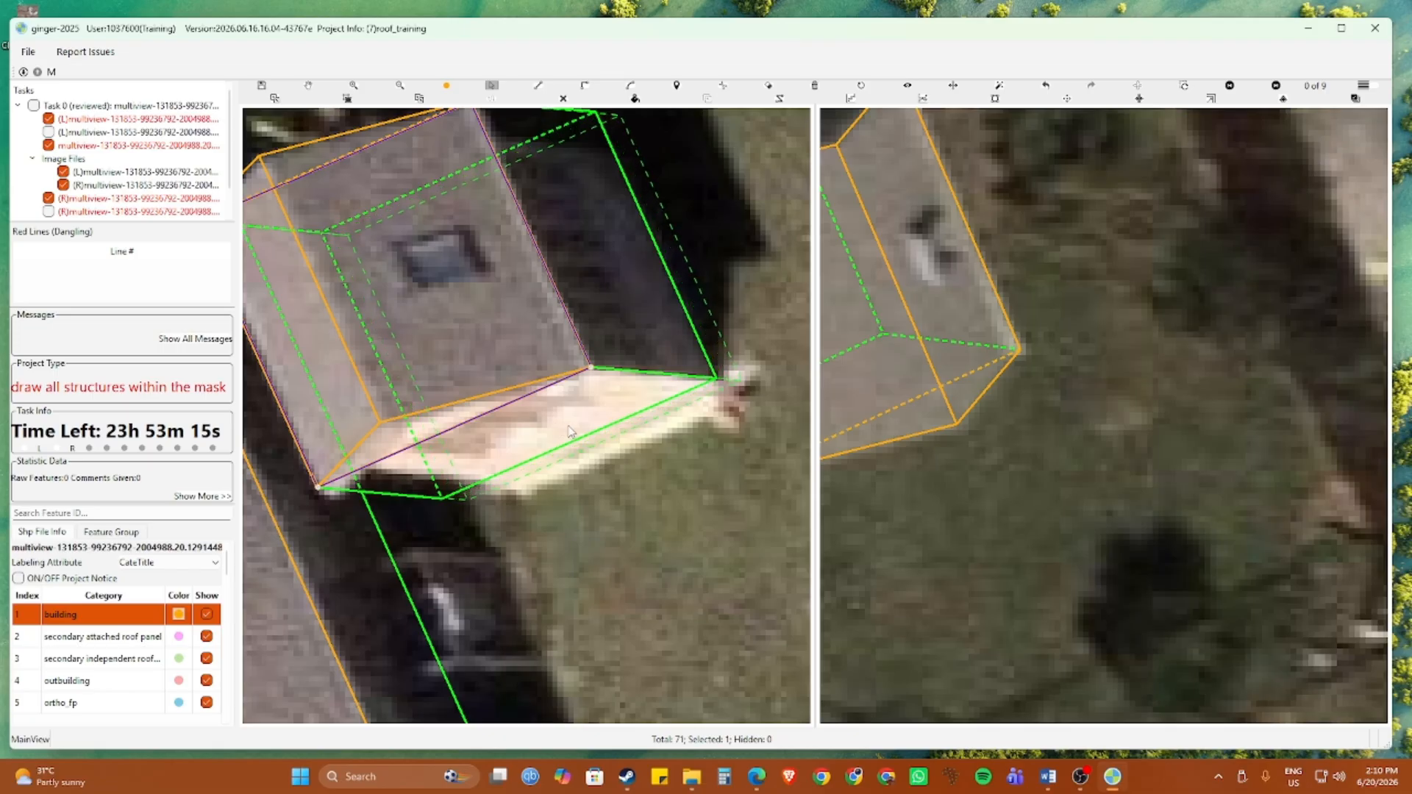
left_click_drag(569, 428, 580, 431)
scroll(580, 430, "down", 2)
key("h")
left_click_drag(611, 354, 617, 453)
scroll(580, 375, "up", 2)
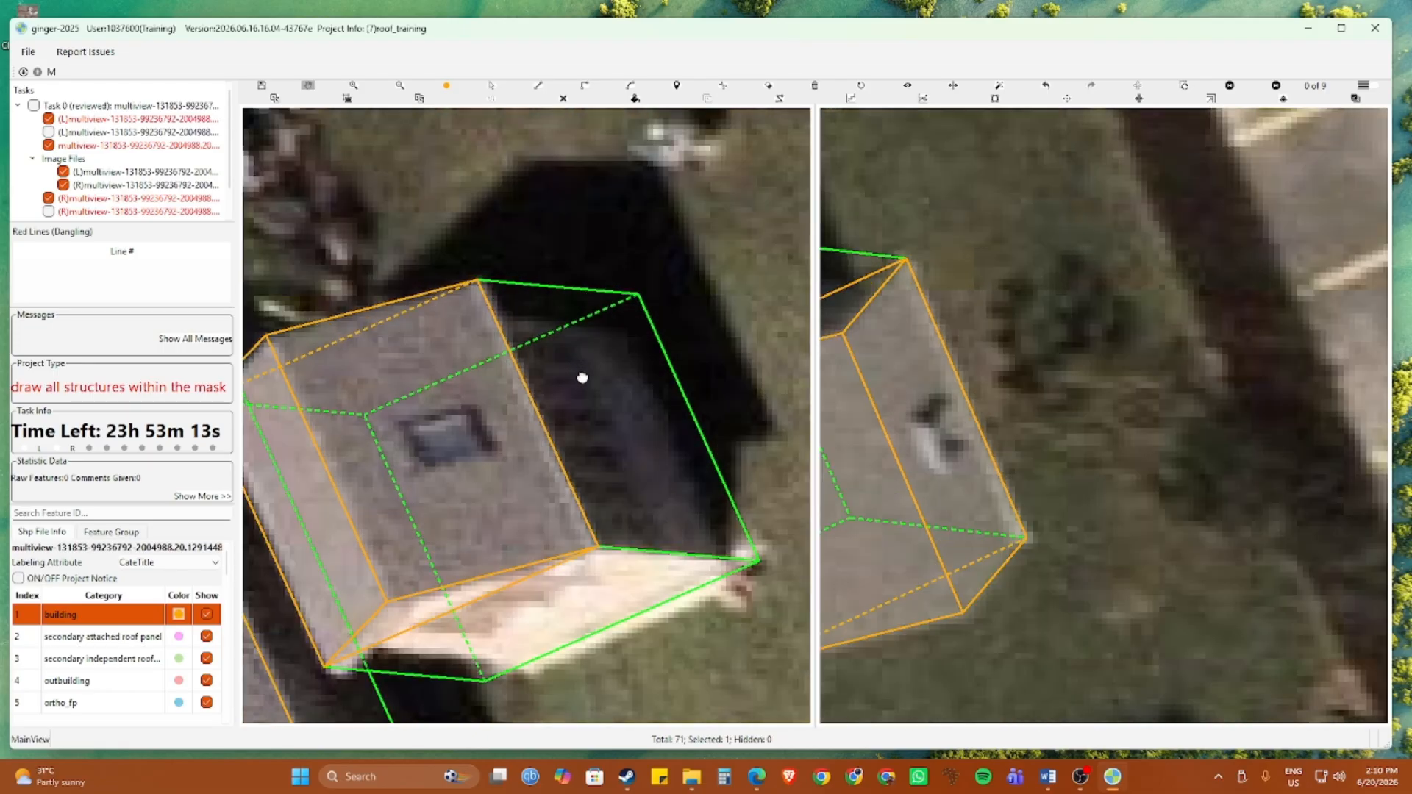
left_click_drag(581, 378, 579, 452)
key("m")
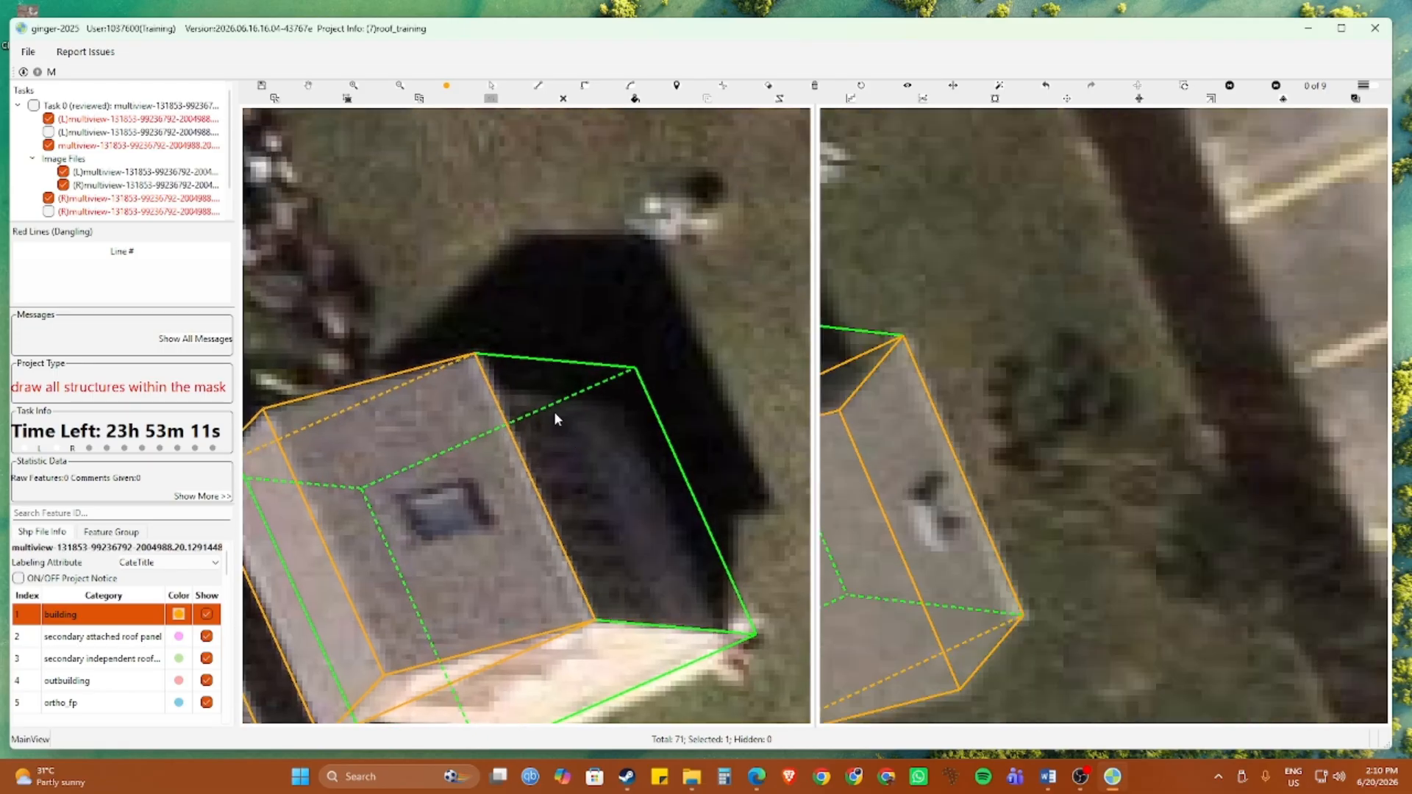
left_click(488, 383)
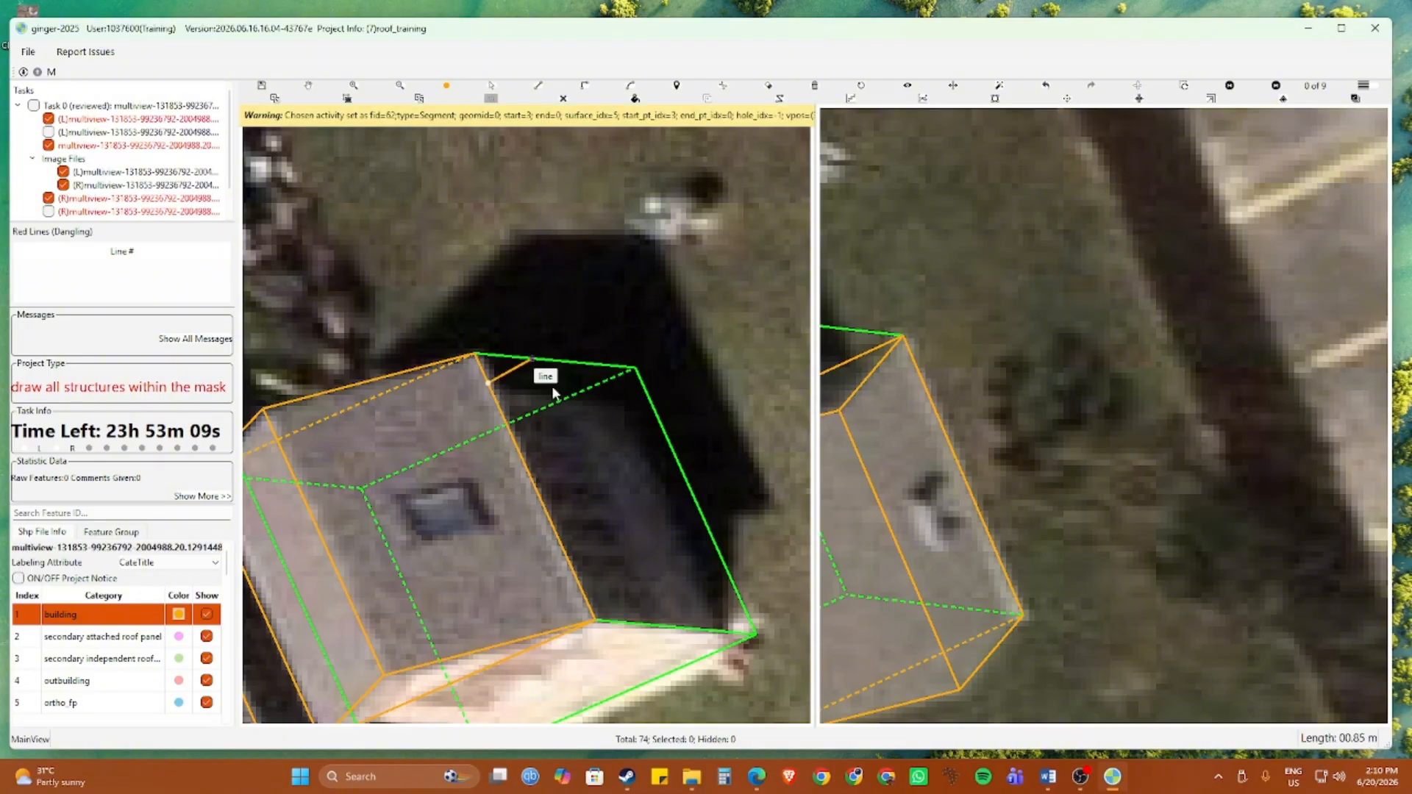
left_click(648, 399)
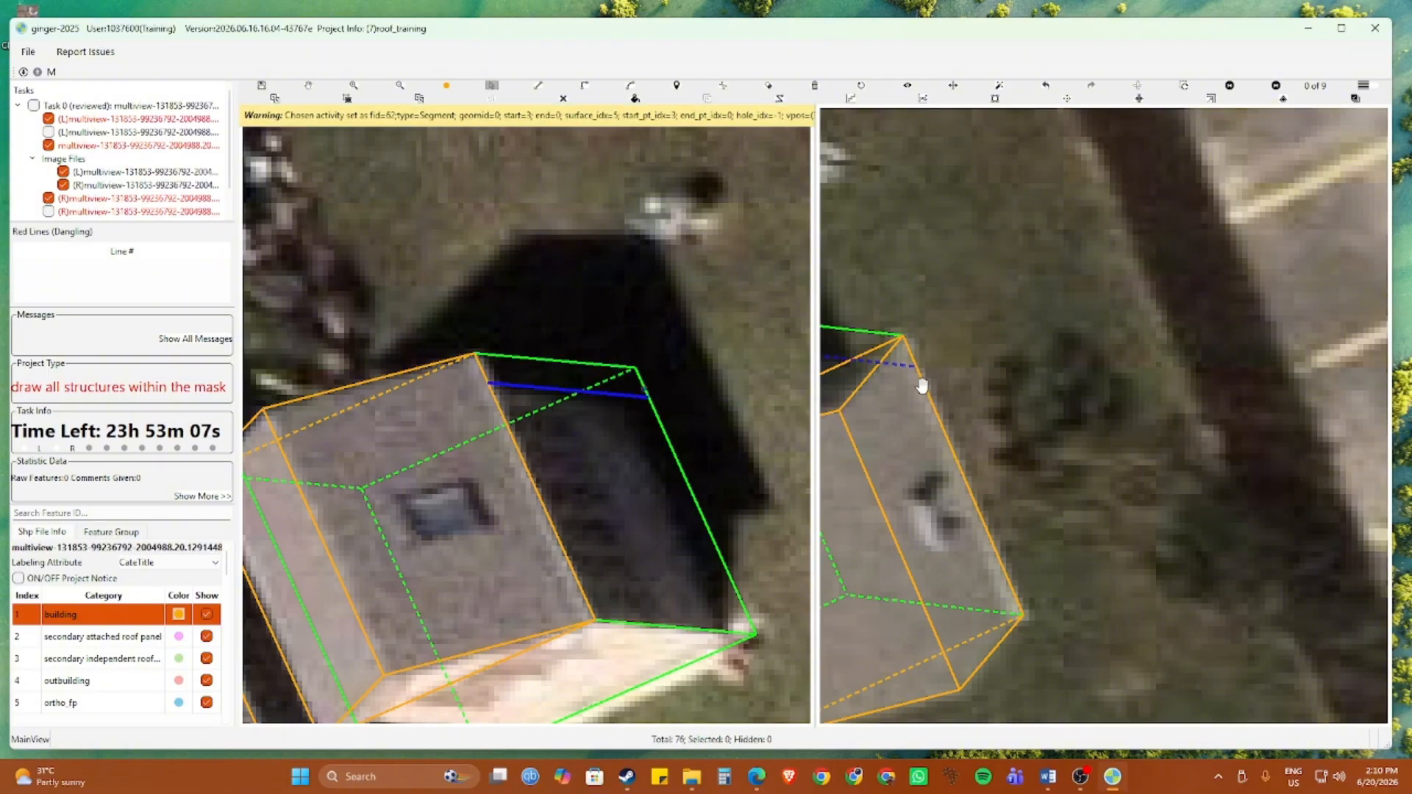
Move the outbuilding's new wall line inward beneath the roof overhang, under the far eave corner
scroll(922, 385, "up", 2)
scroll(636, 460, "up", 2)
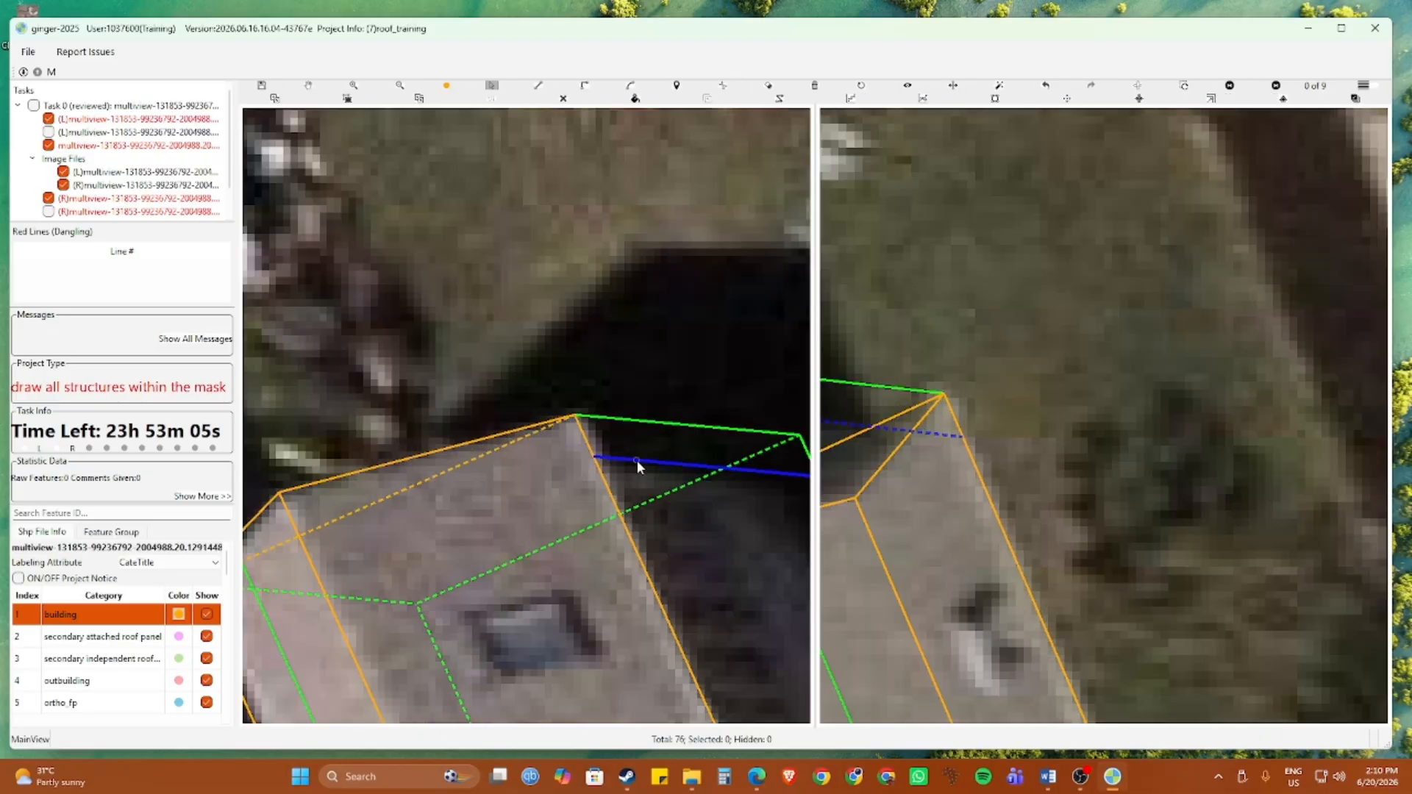
left_click_drag(644, 458, 629, 460)
key("space")
left_click_drag(675, 512, 585, 522)
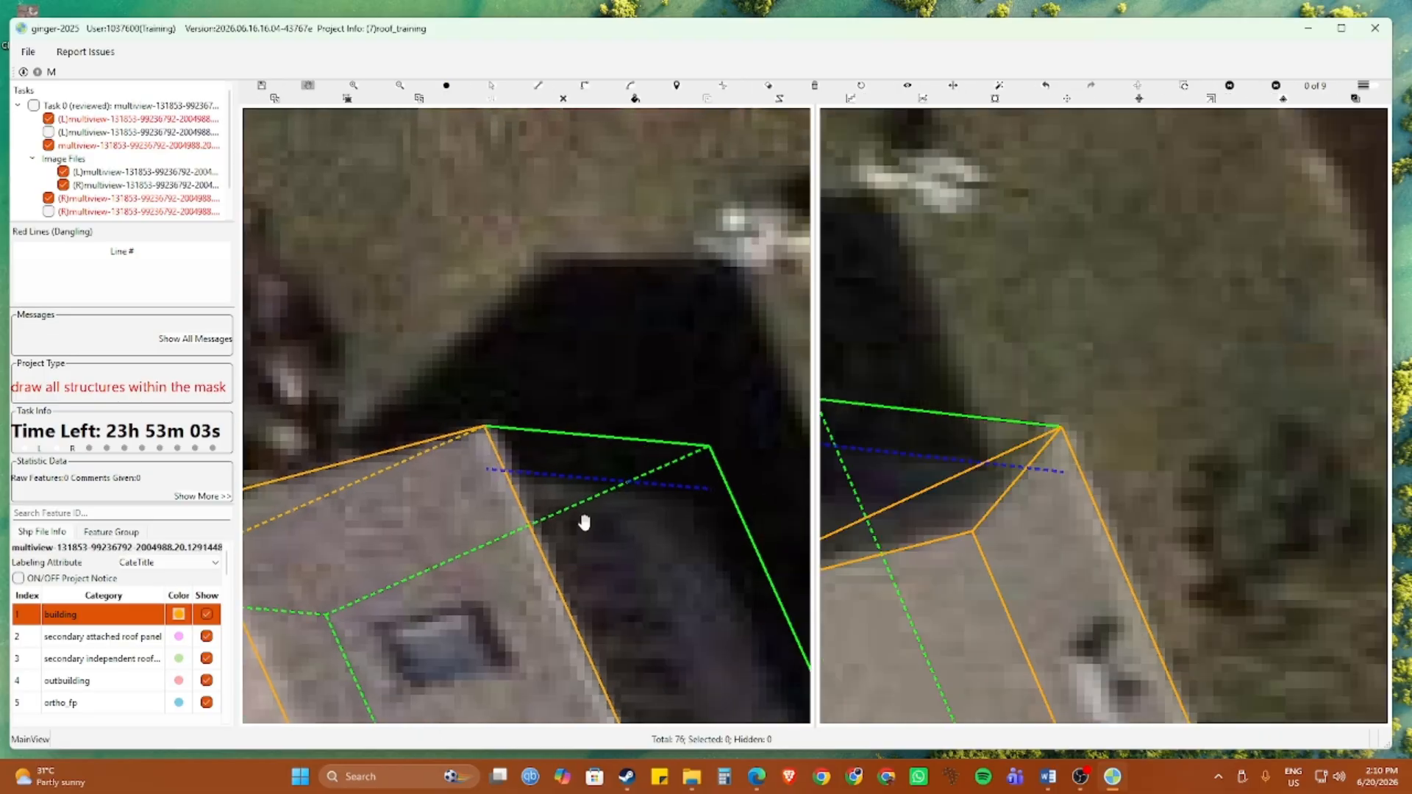
Outline a corner feature from the outbuilding's far eave corner through both ends of the wall line to the ground corner
key("c")
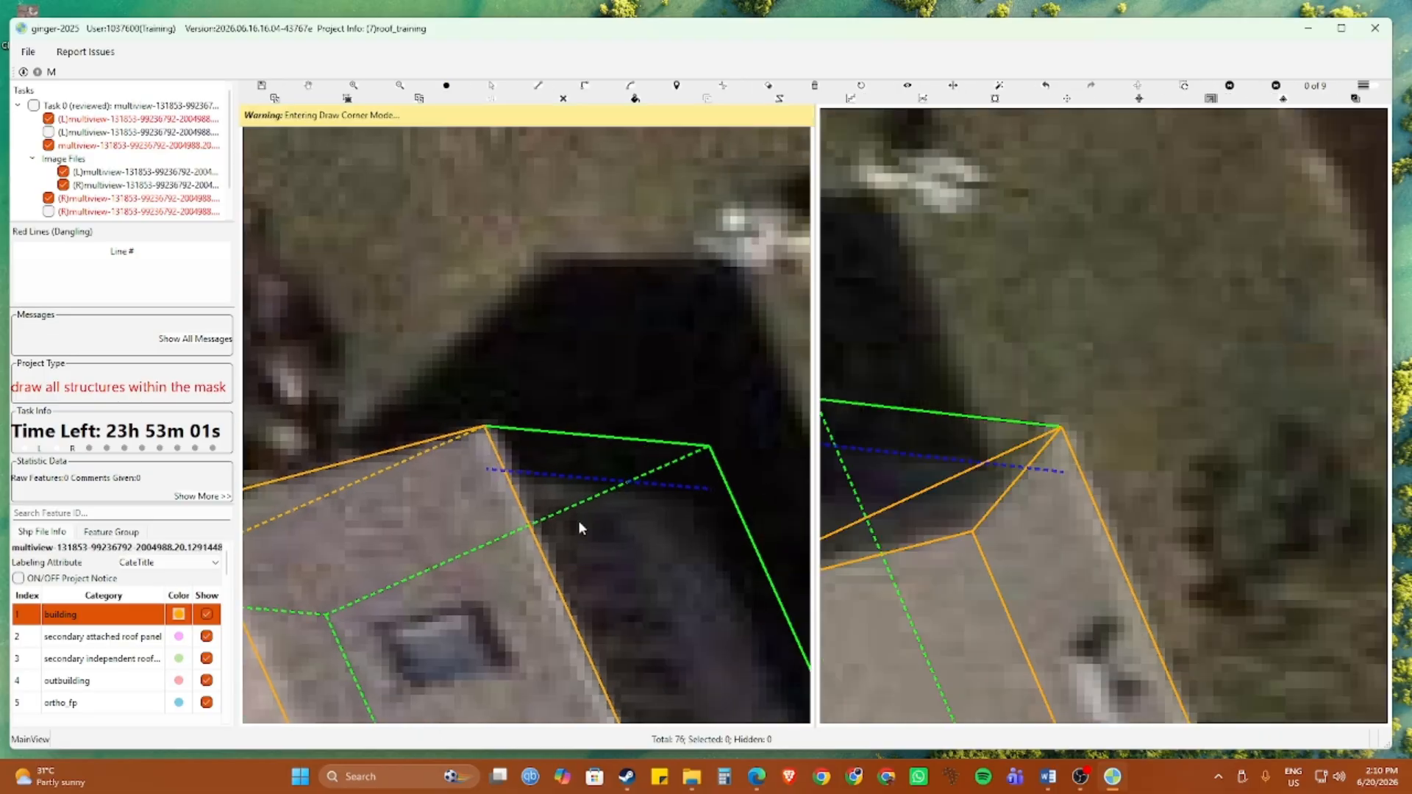
left_click(482, 431)
left_click(705, 492)
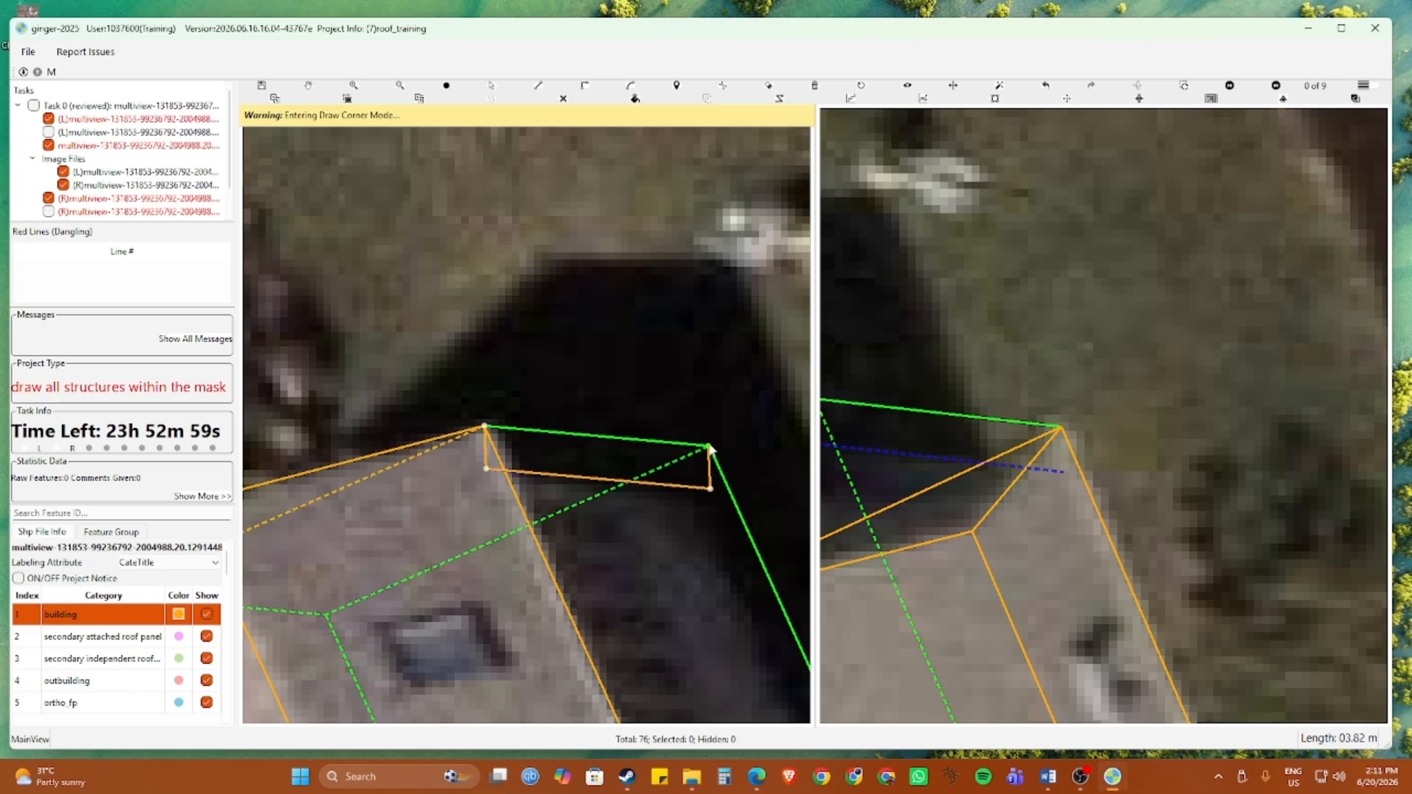
left_click(707, 447)
key("s")
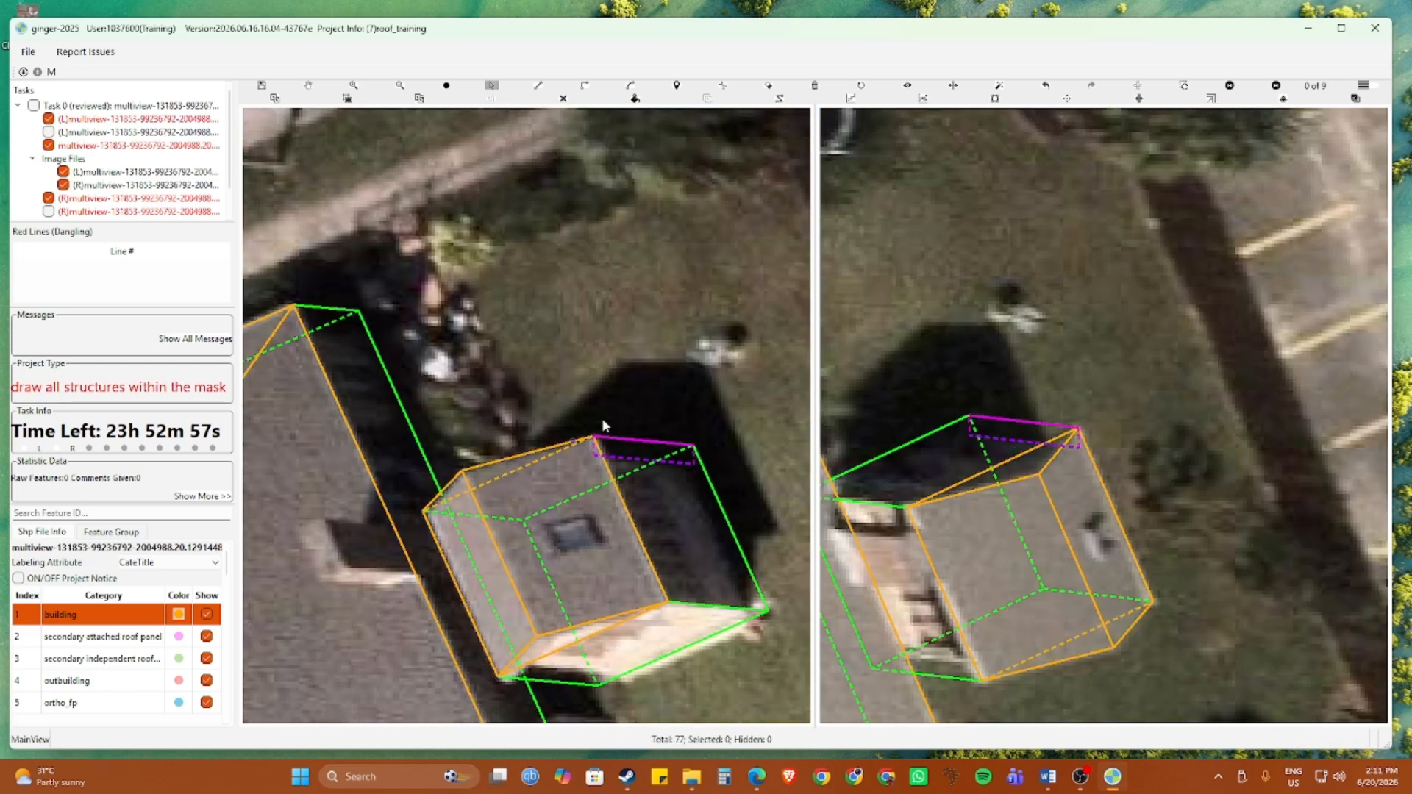
scroll(601, 425, "down", 2)
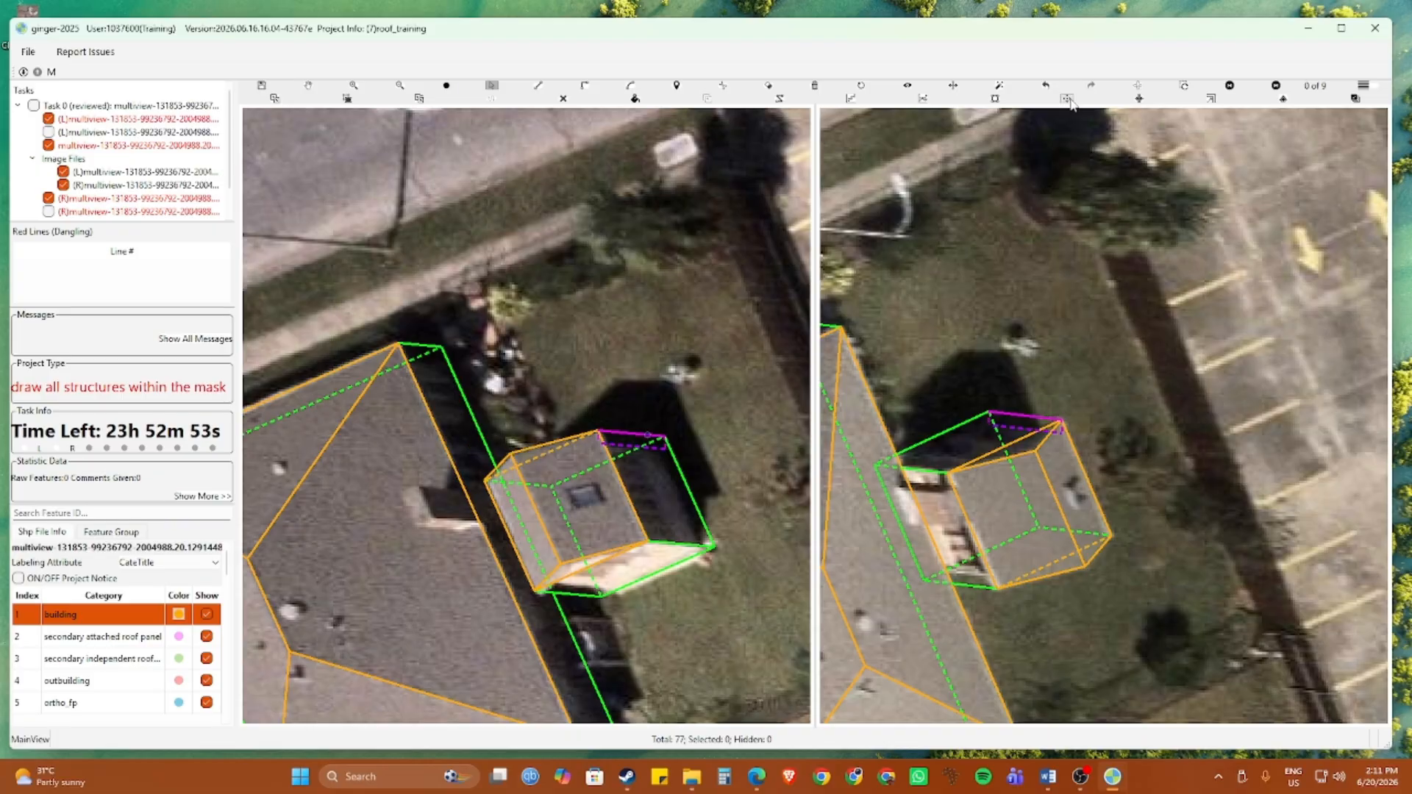
Check the house and outbuilding models against the aerial photos by swapping the left and right images
left_click(1138, 88)
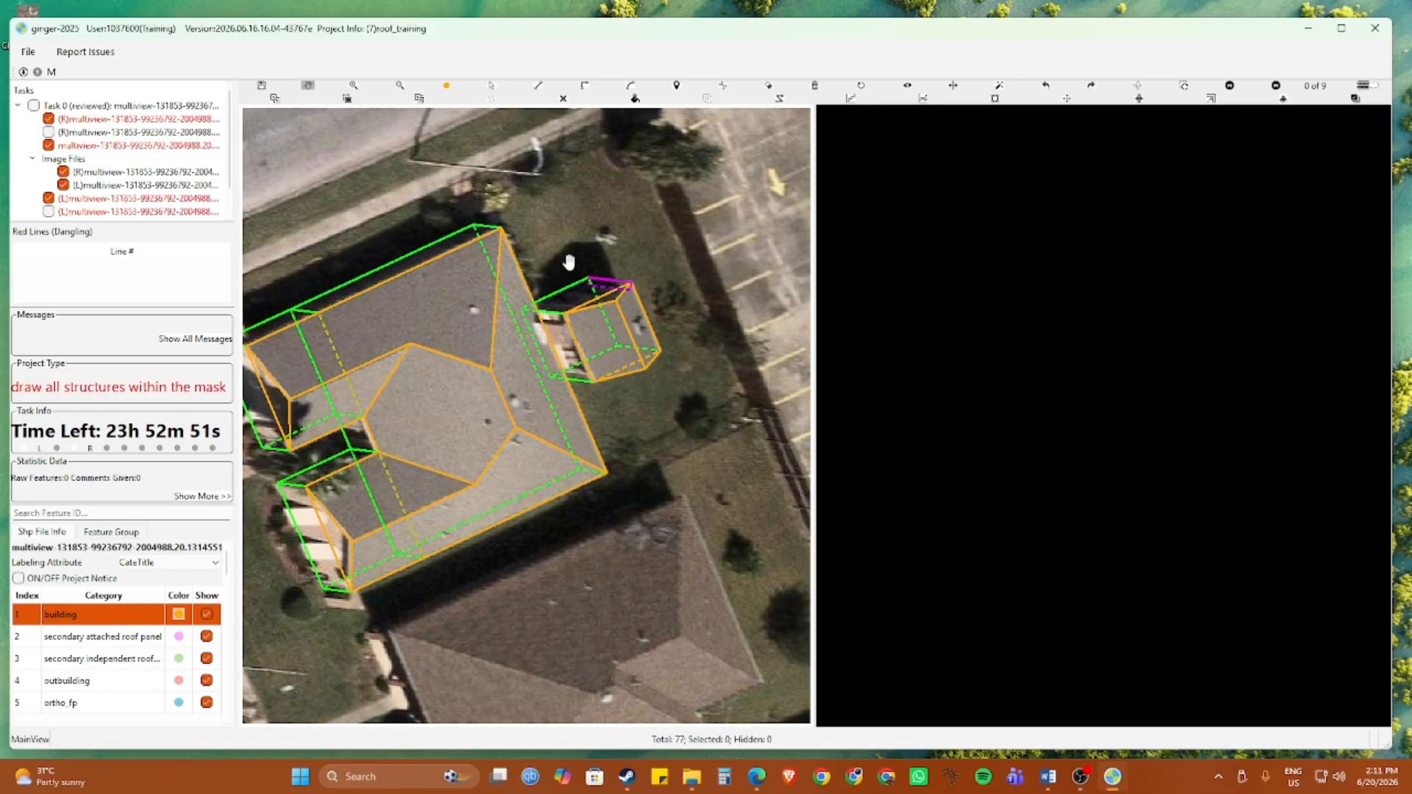
left_click_drag(569, 250, 701, 369)
left_click(627, 448)
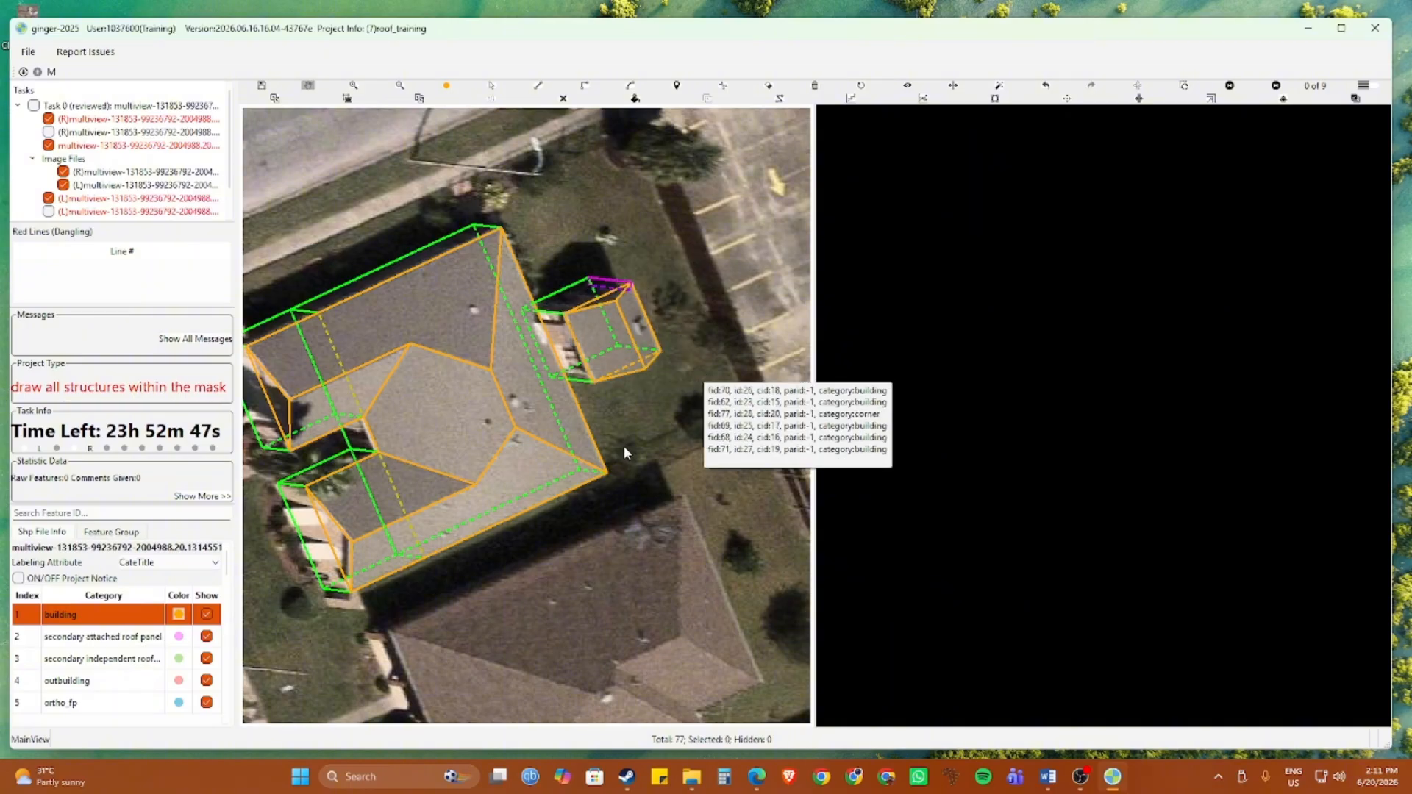
left_click(1184, 87)
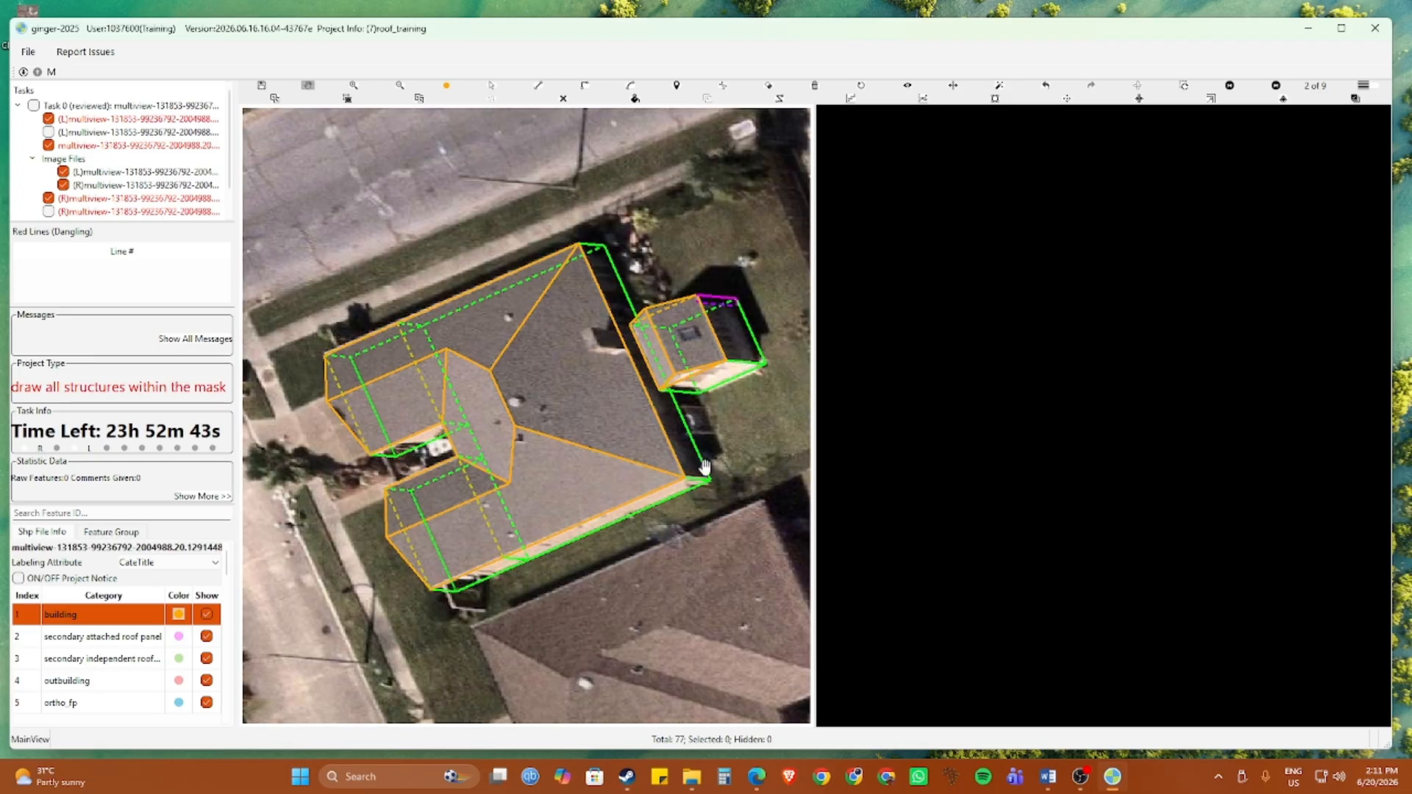
scroll(698, 465, "down", 2)
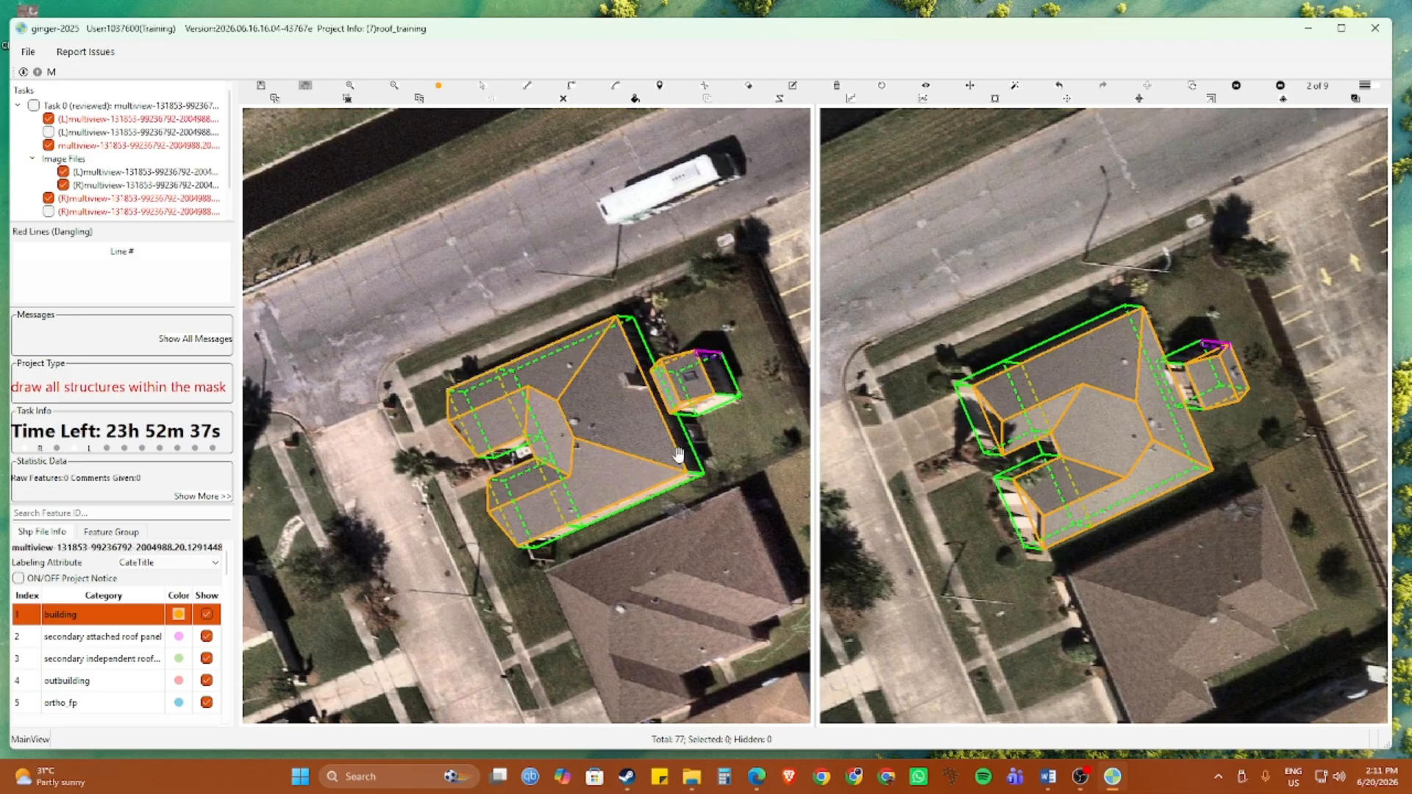
left_click_drag(698, 427, 665, 457)
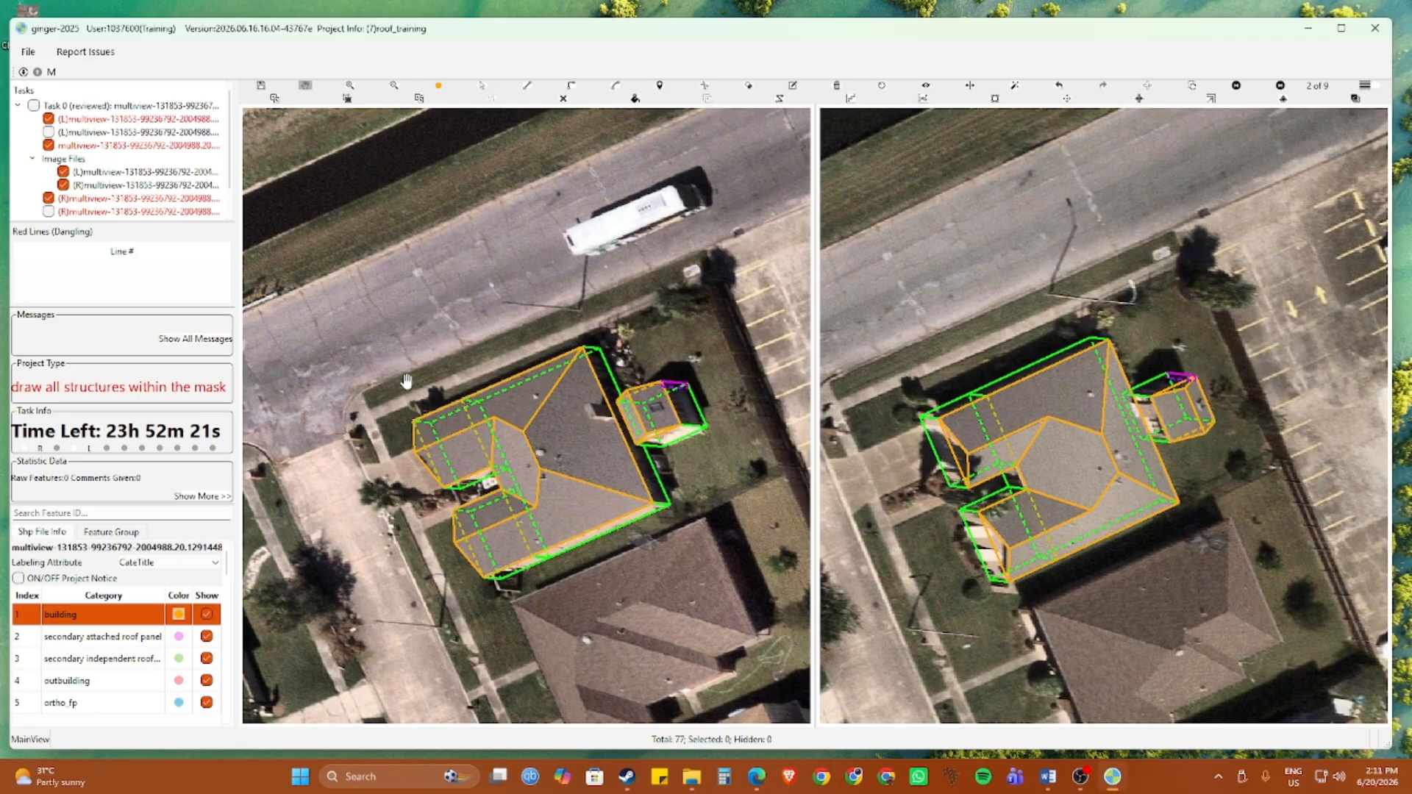
scroll(530, 426, "up", 1)
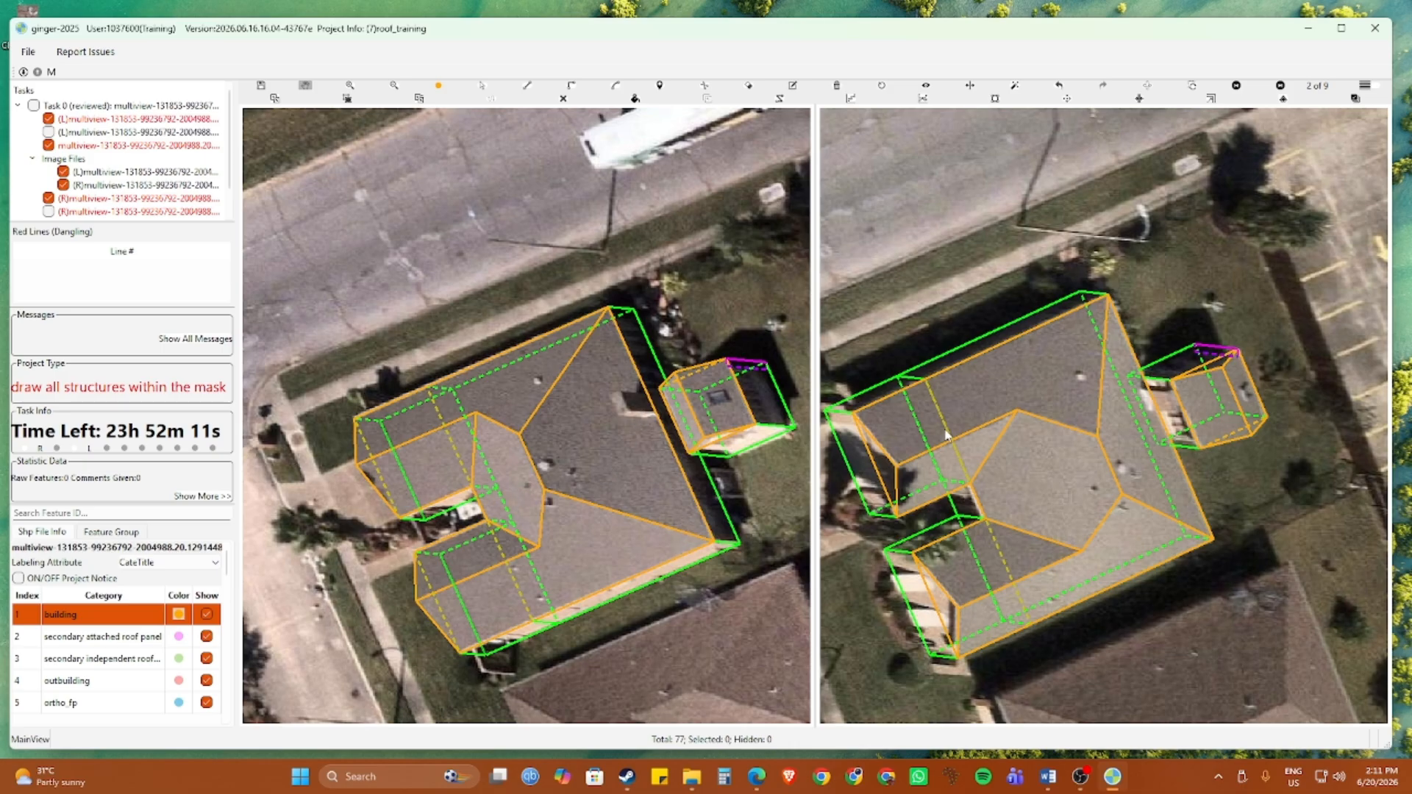
Cycle the right view through the available aerial images to compare the house and outbuilding models from other angles
key("Right")
key("Right")
key("Right")
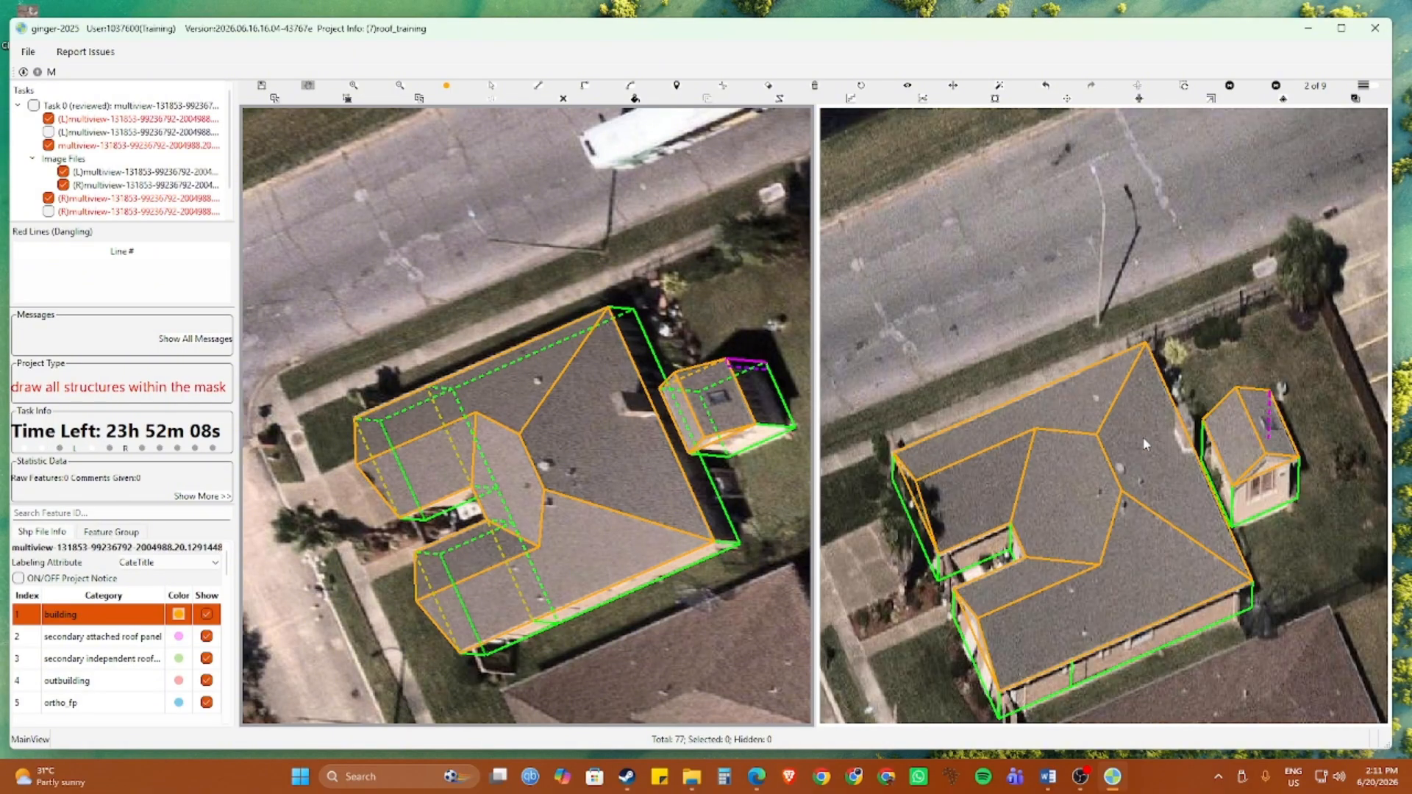
key("Right")
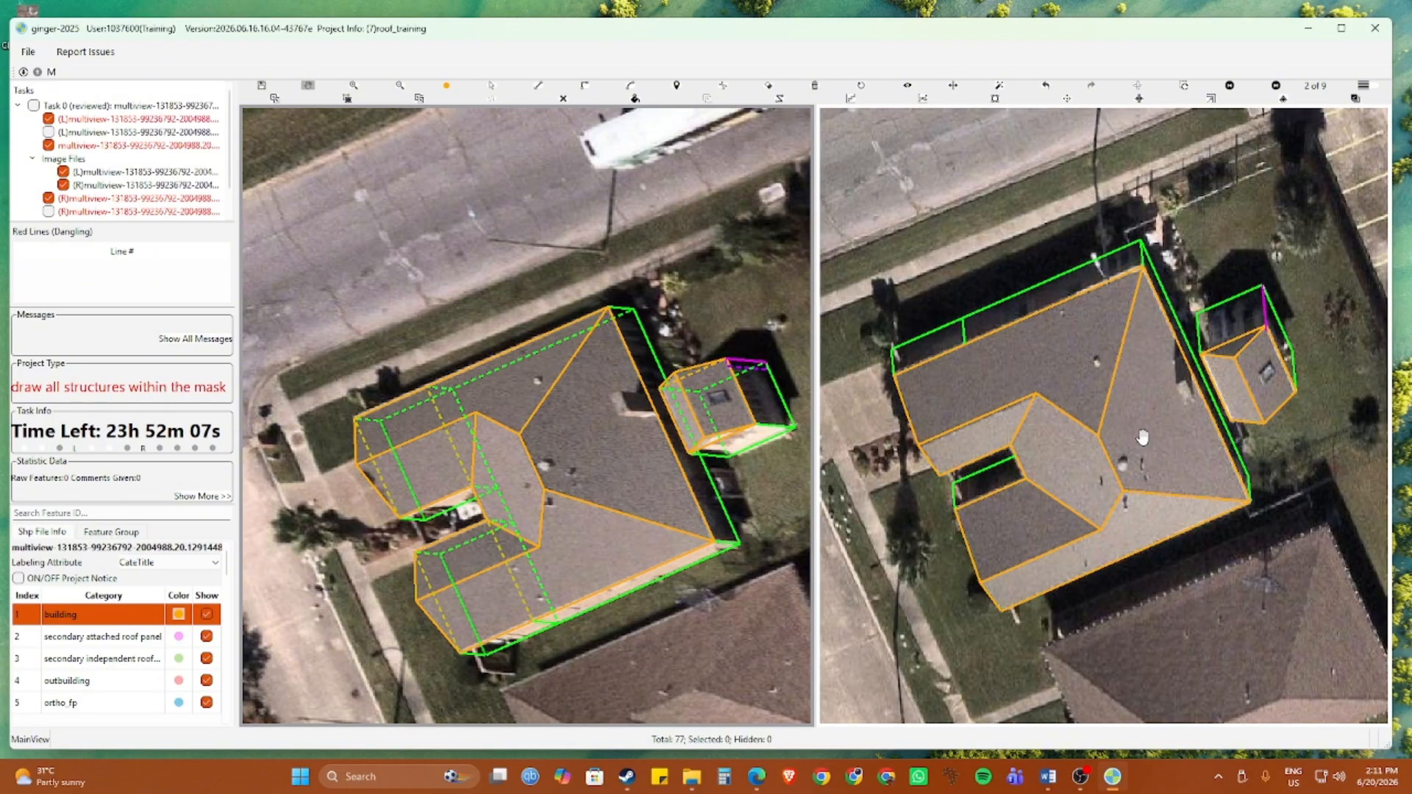
key("Right")
key("Right")
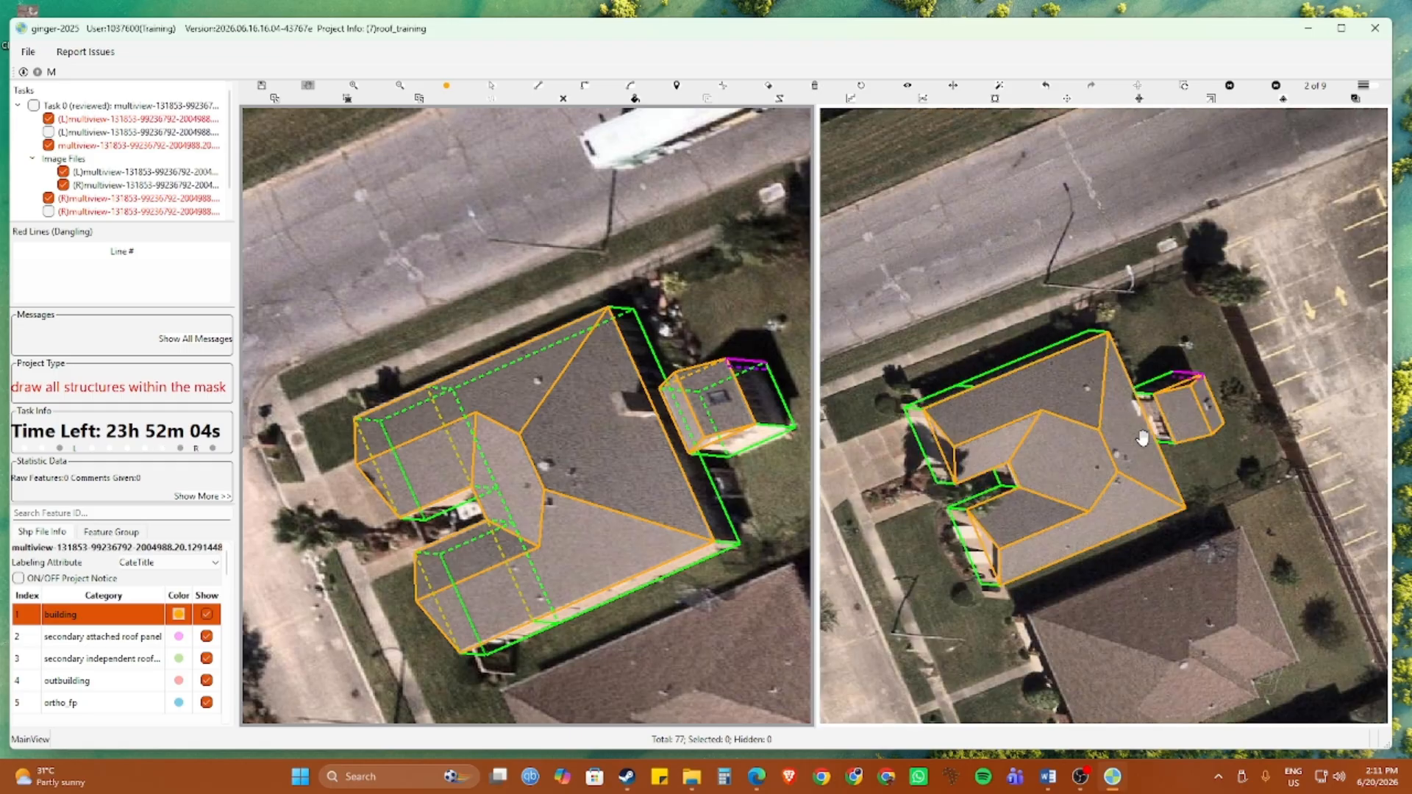
key("Right")
key("Right")
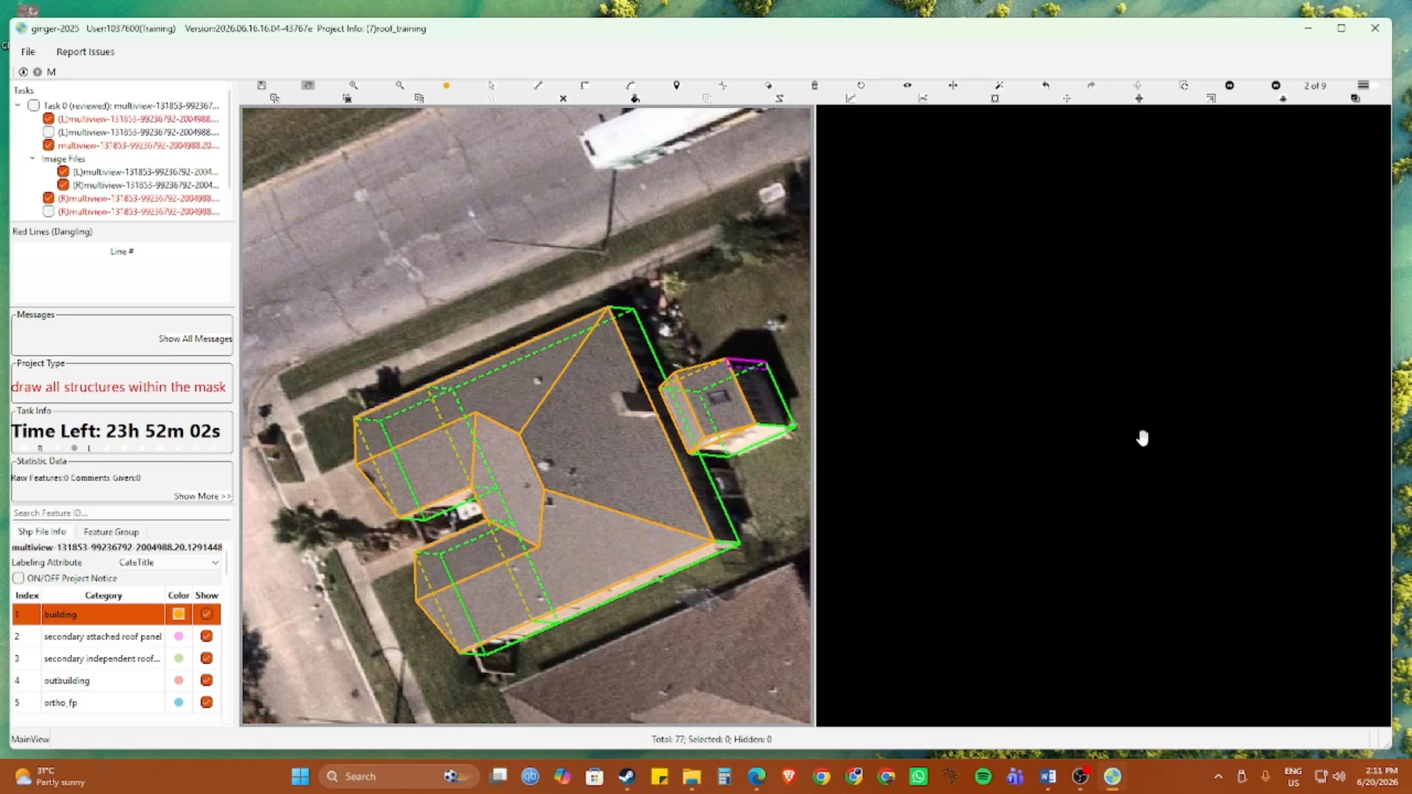
key("Right")
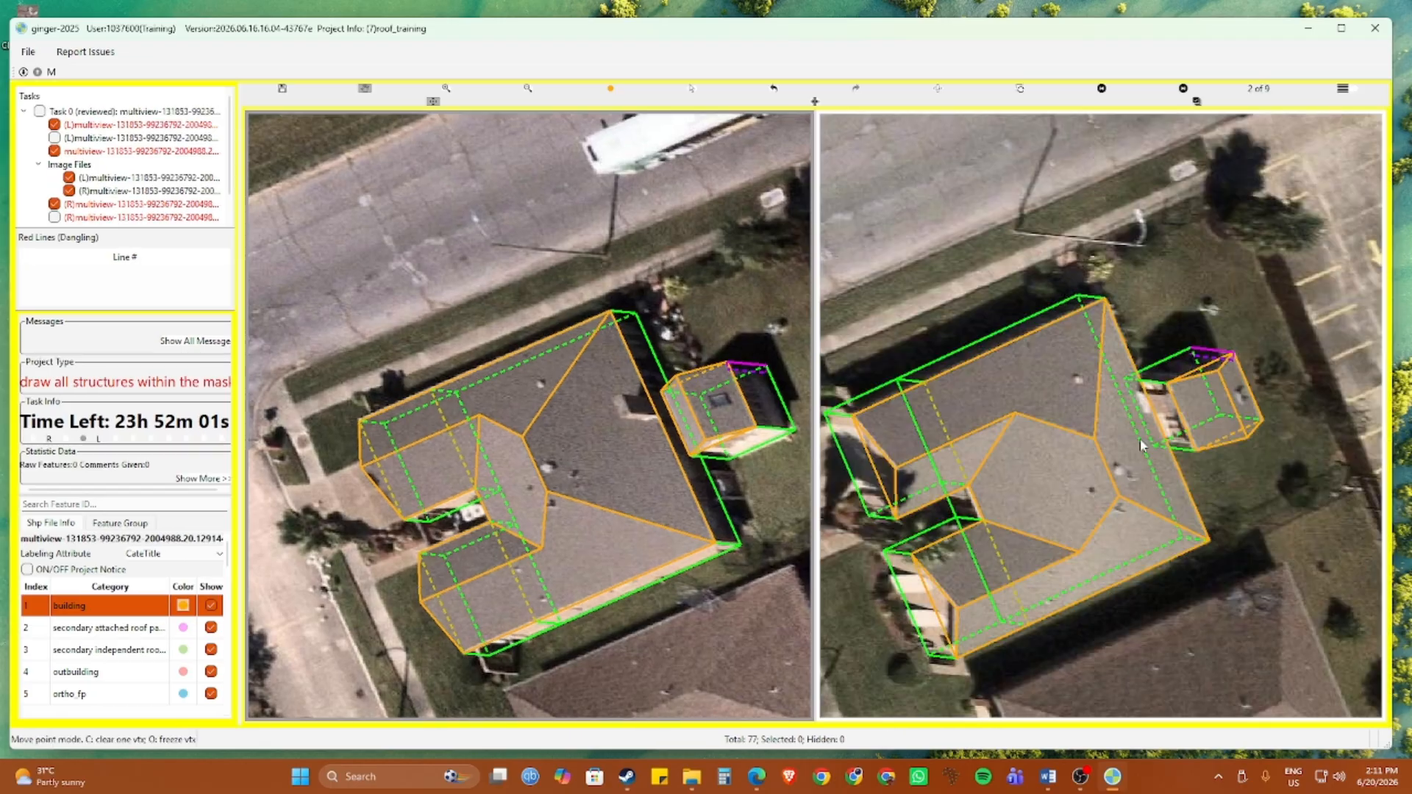
key("Escape")
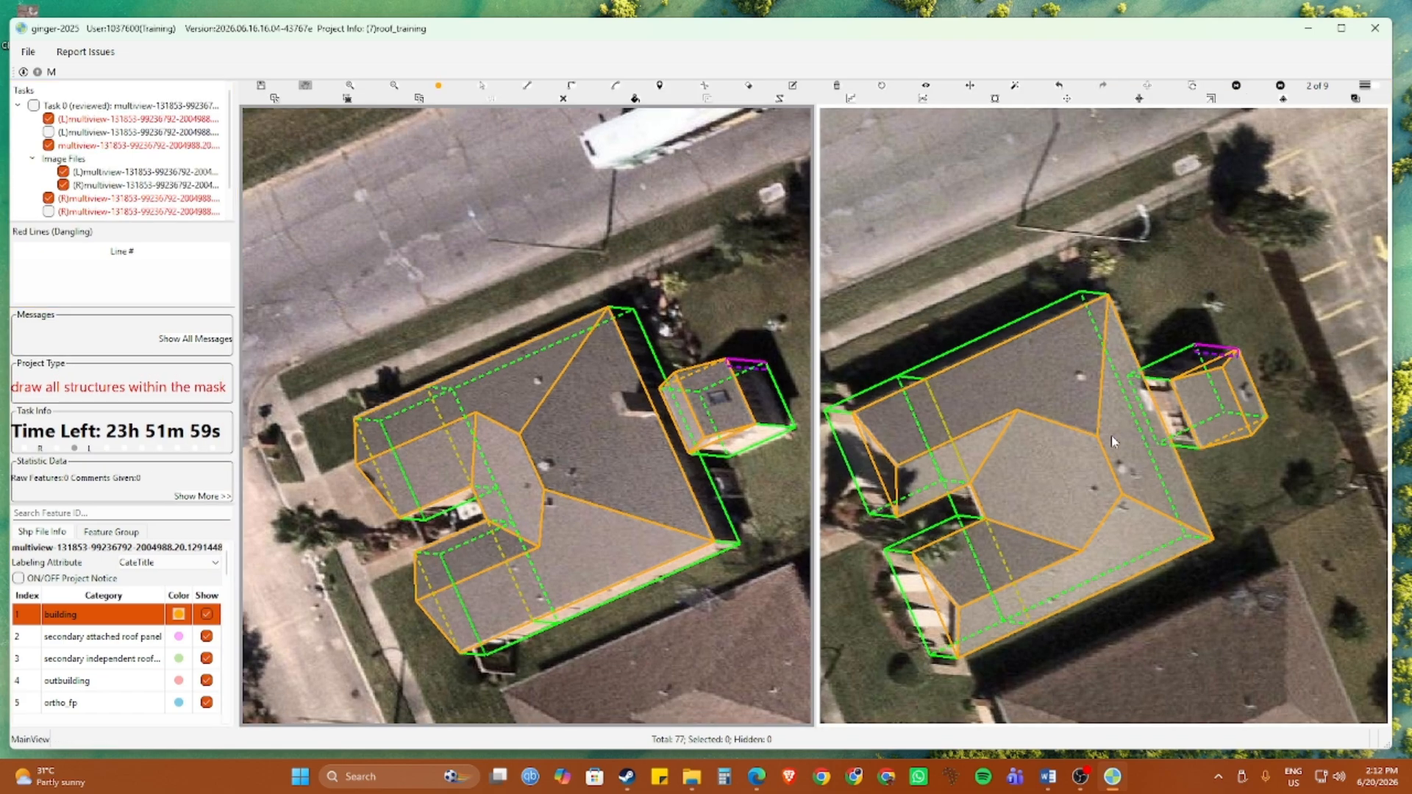
Load the aerial image showing the house's long side wall beside the neighbouring roof, and swap it into the left view
key("Right")
key("Right")
key("Right")
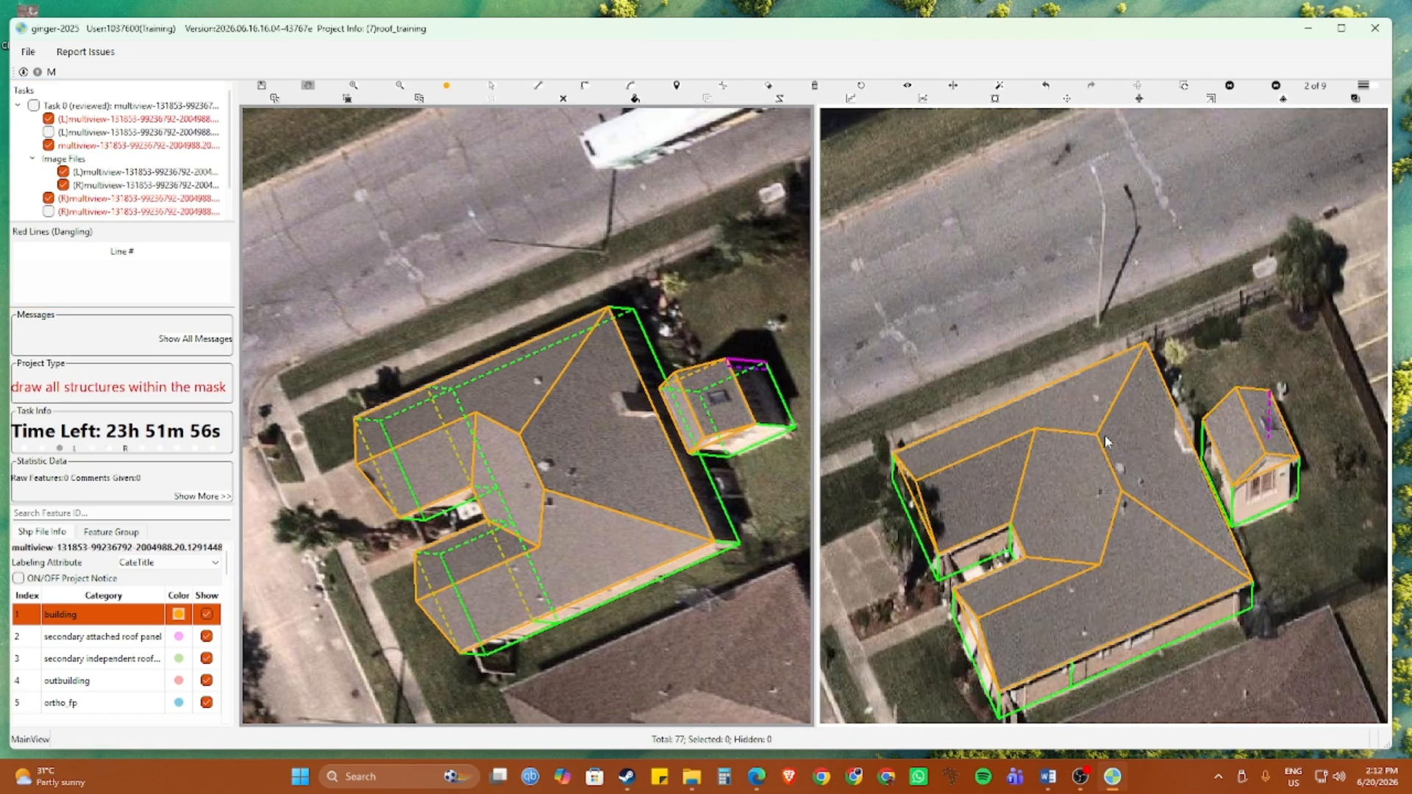
left_click_drag(1077, 543, 1007, 474)
left_click_drag(1029, 545, 960, 446)
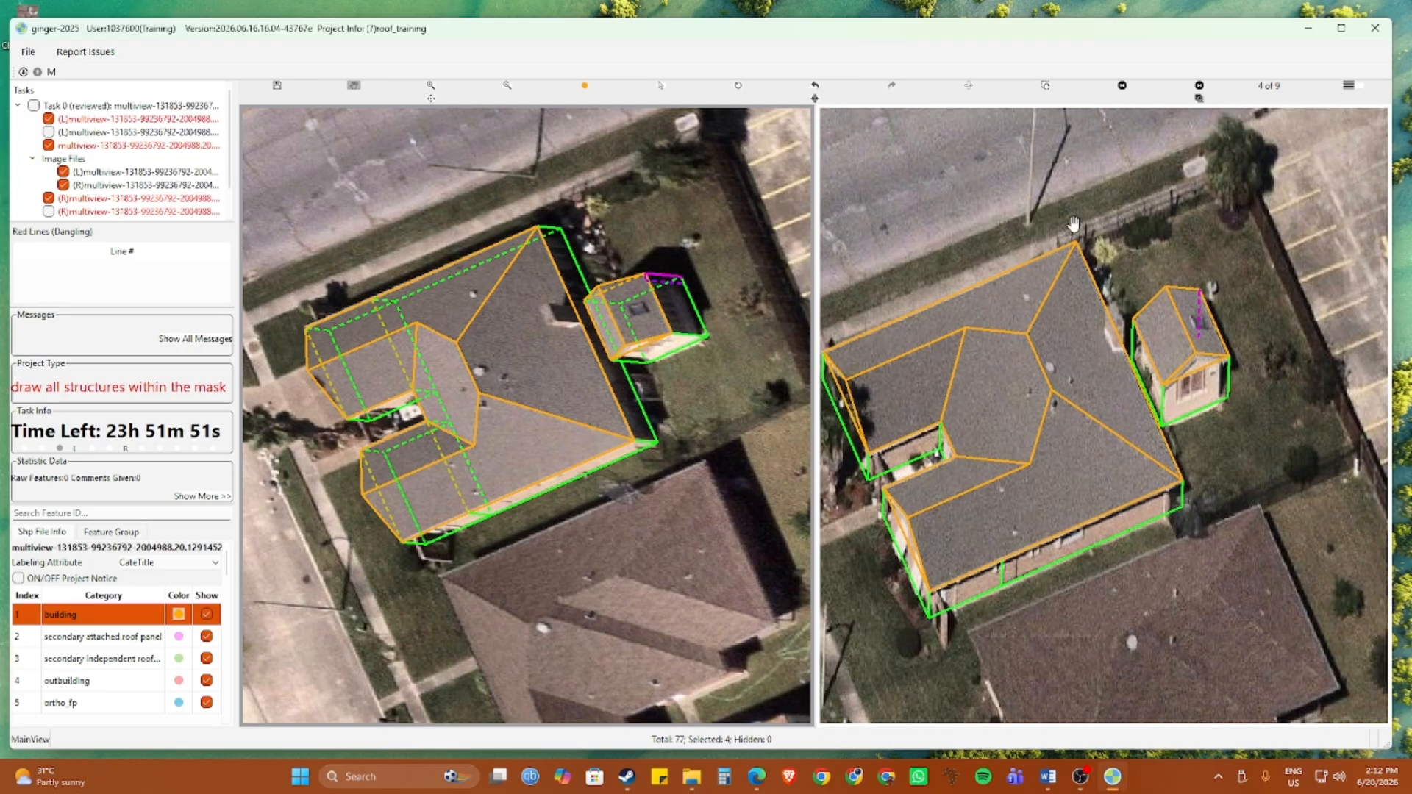
left_click(968, 87)
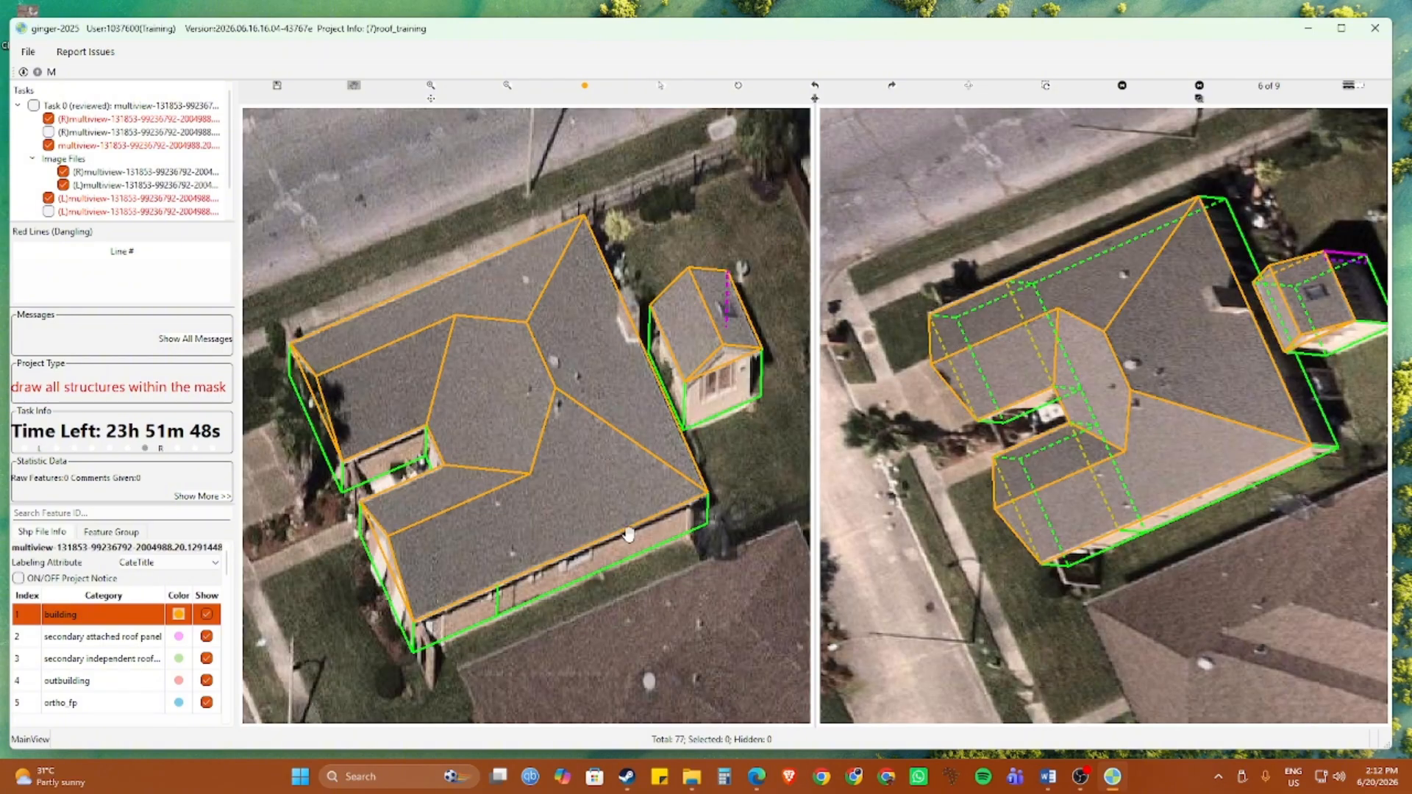
Draw a vertical wall line at the visible wall corner near the house's eave corner, from the eave down to the ground edge
scroll(500, 503, "up", 5)
left_click_drag(665, 520, 538, 453)
left_click_drag(621, 438, 579, 441)
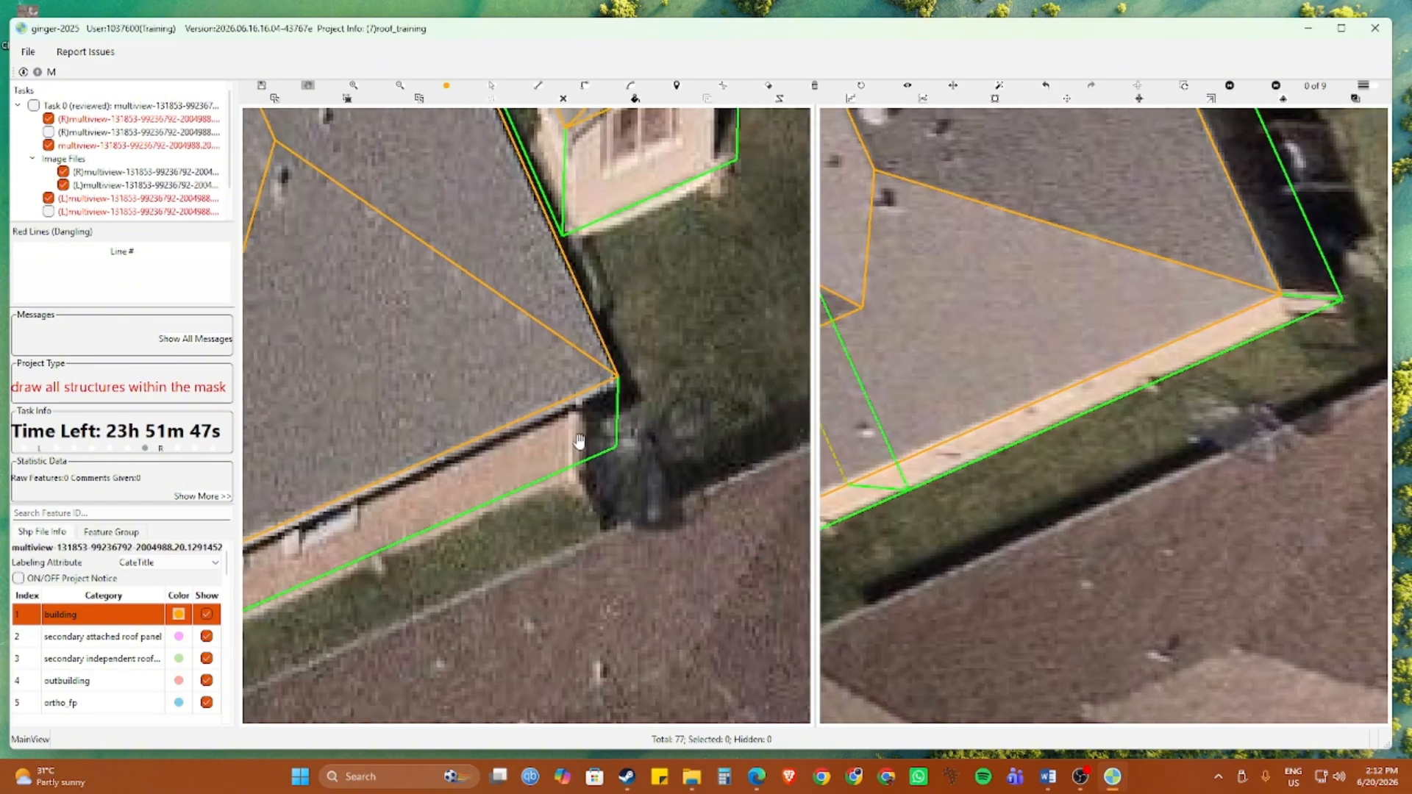
left_click(582, 395)
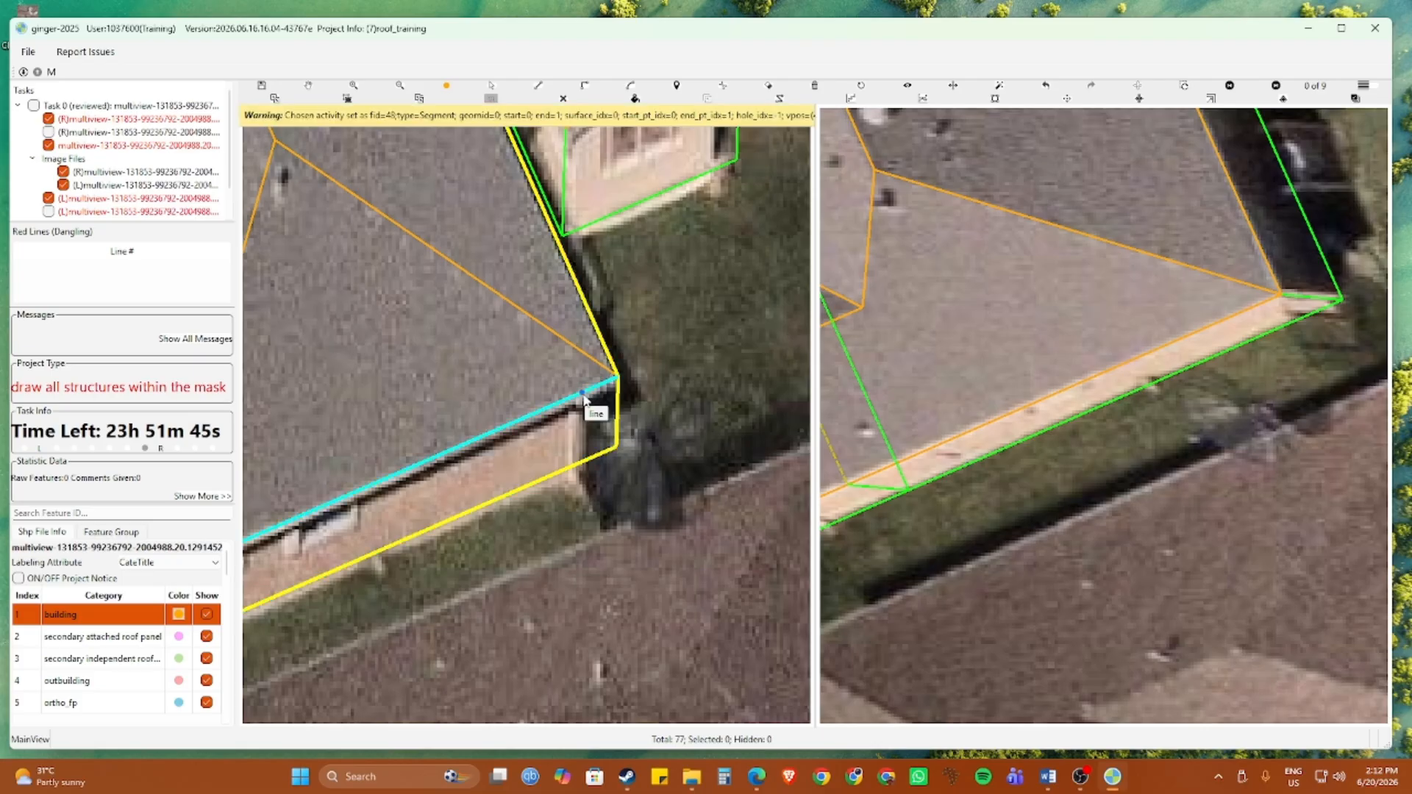
left_click(581, 460)
Move the house's new wall line inward beneath the roof overhang, using the eave corner in the right image
scroll(1170, 397, "up", 3)
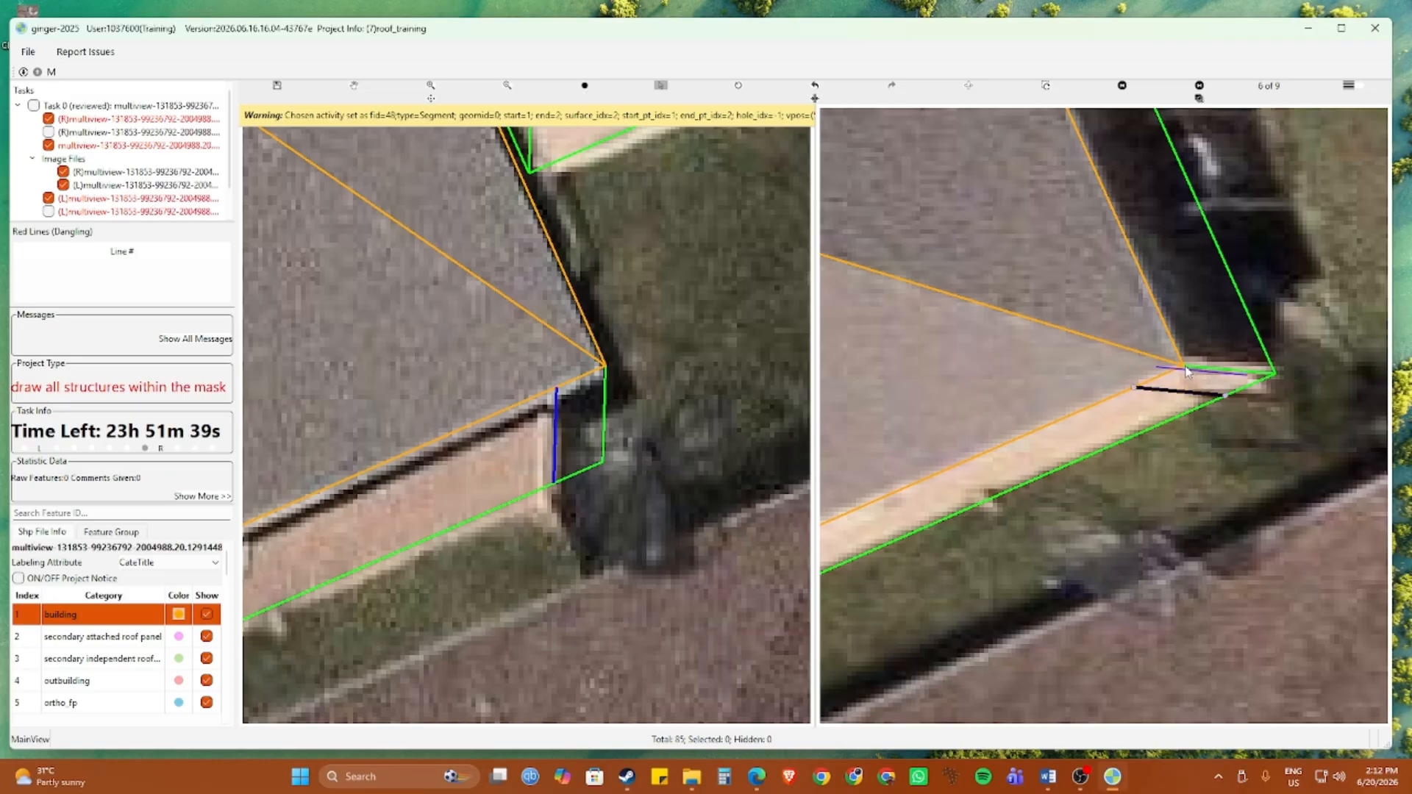
left_click(1186, 371)
scroll(545, 421, "up", 2)
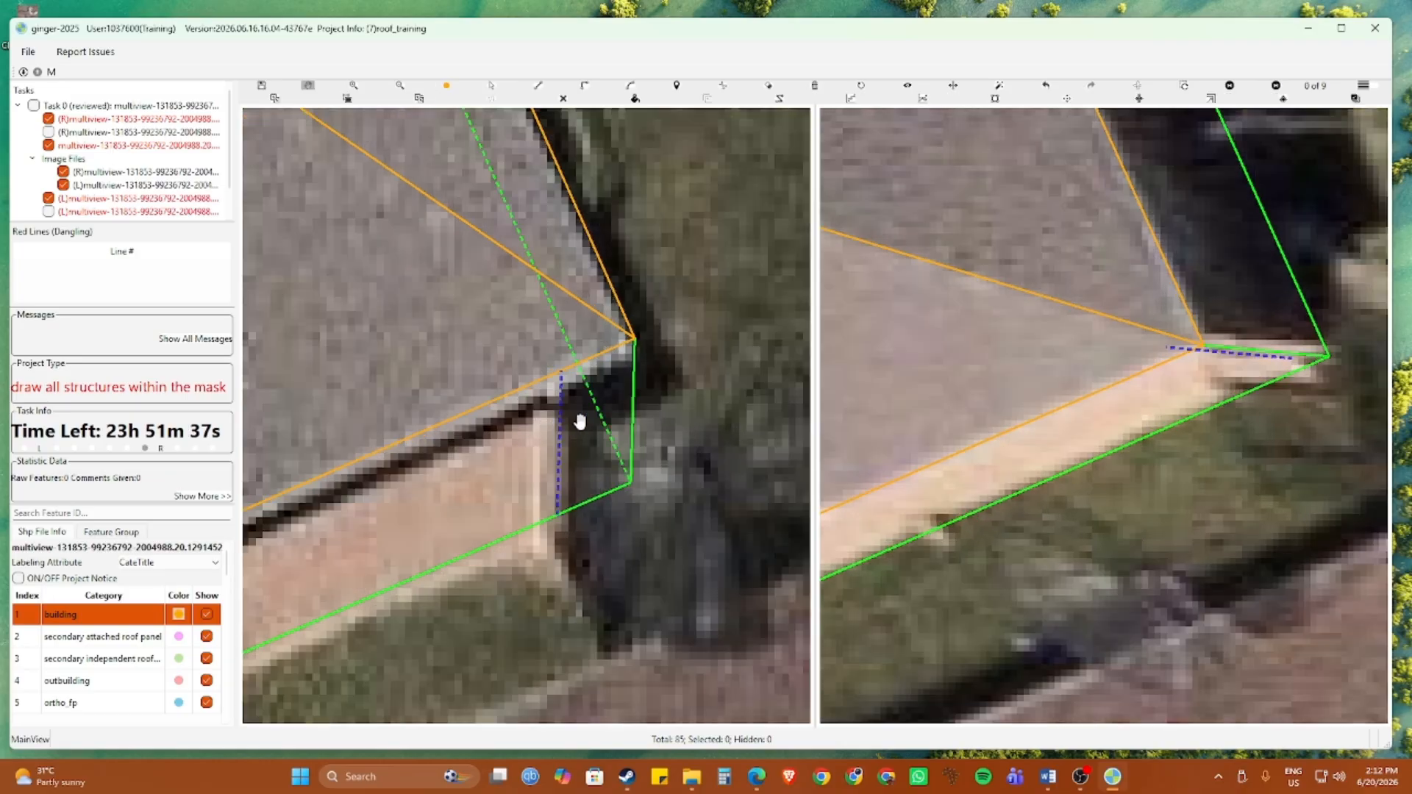
key("c")
left_click(638, 340)
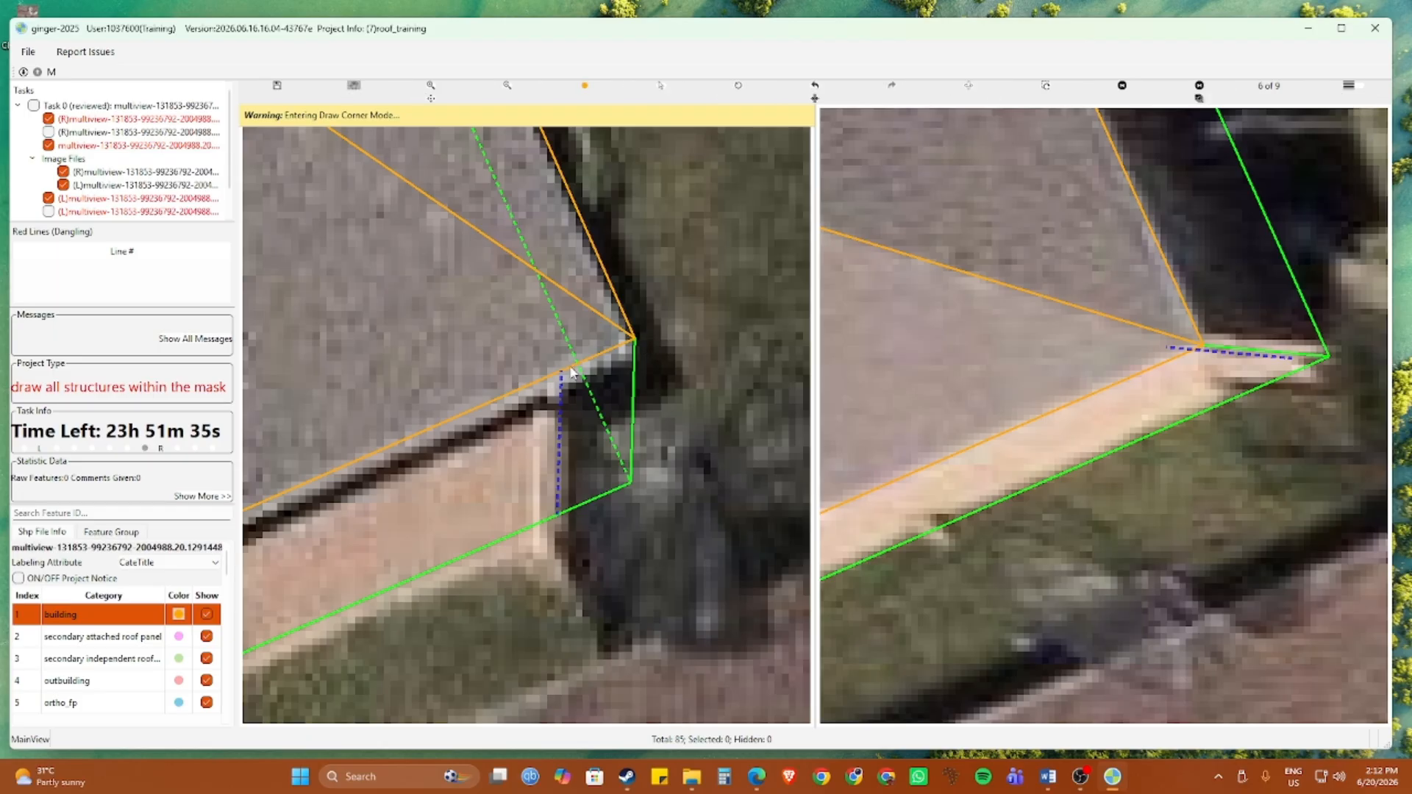
key("c")
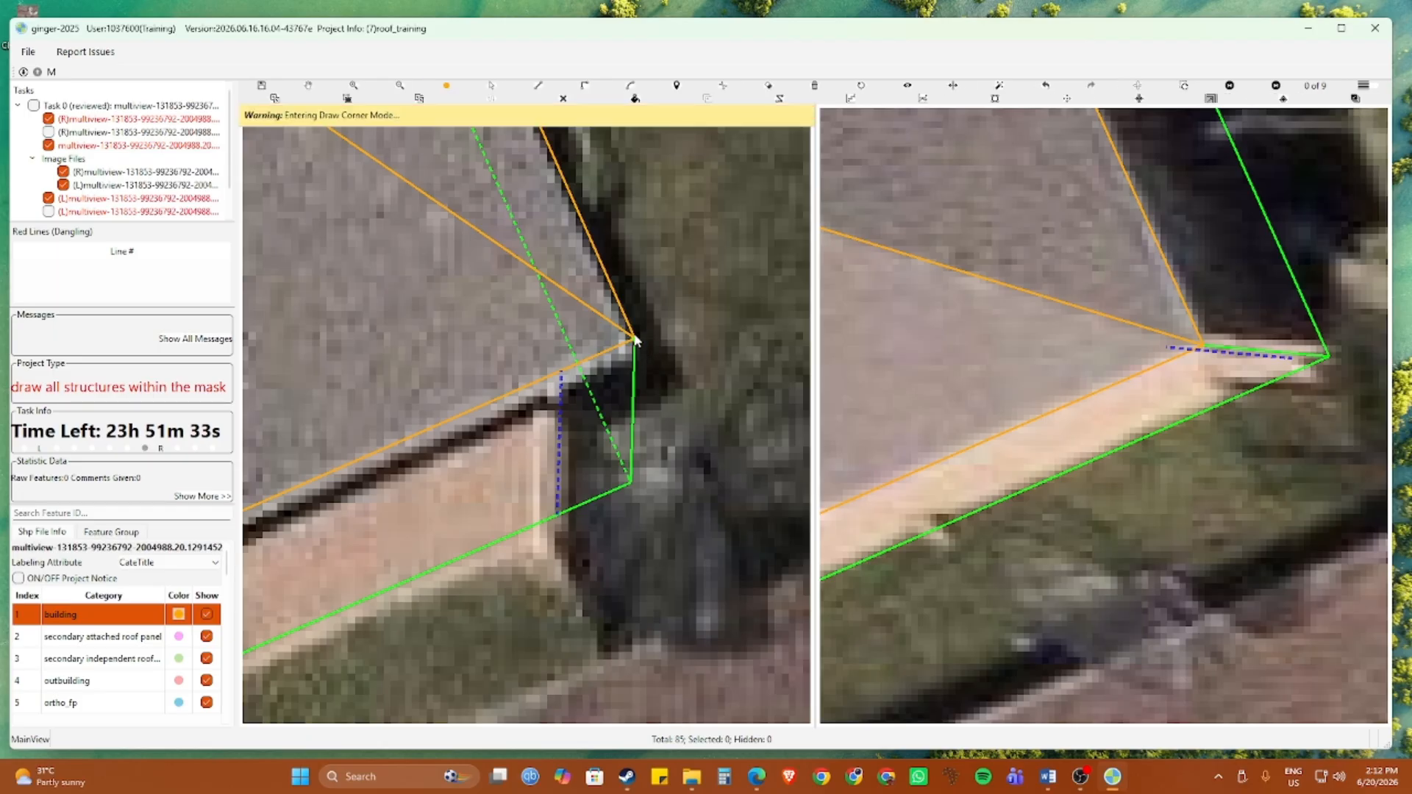
left_click(634, 340)
left_click(560, 374)
left_click(559, 513)
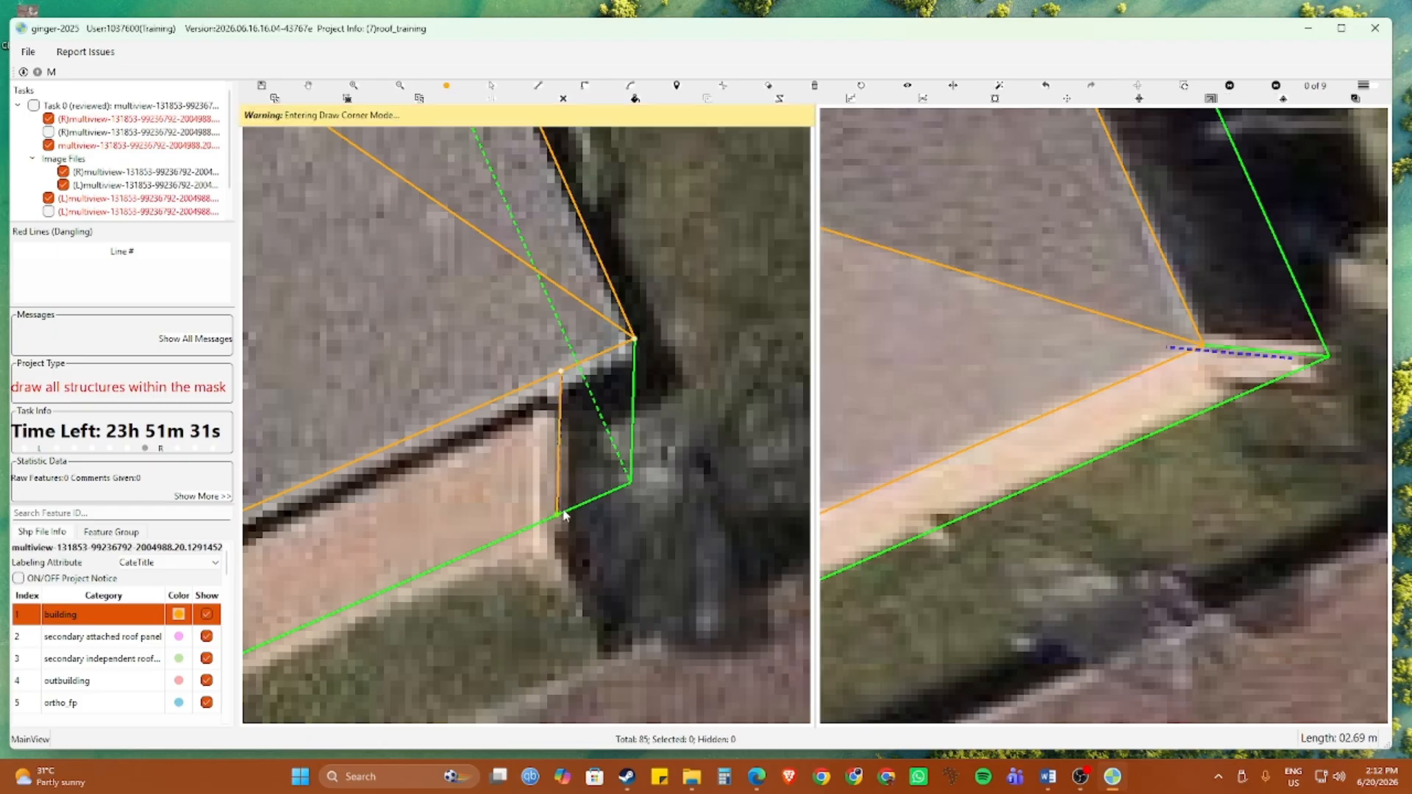
key("Escape")
In the 3D view, draw the inset wall corner from the house's eave corner through both ends of the inset wall line to the ground corner
left_click_drag(552, 415, 542, 439)
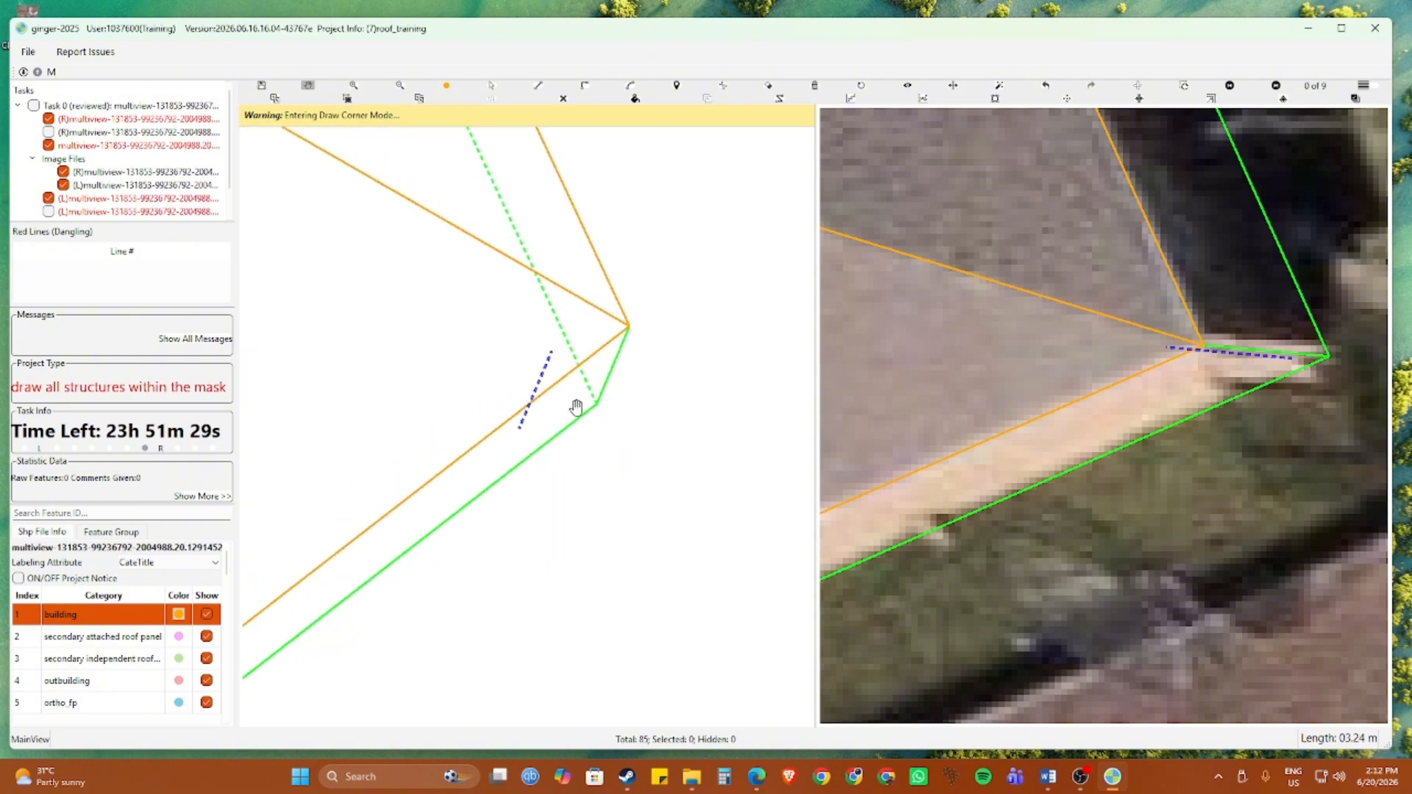
key("c")
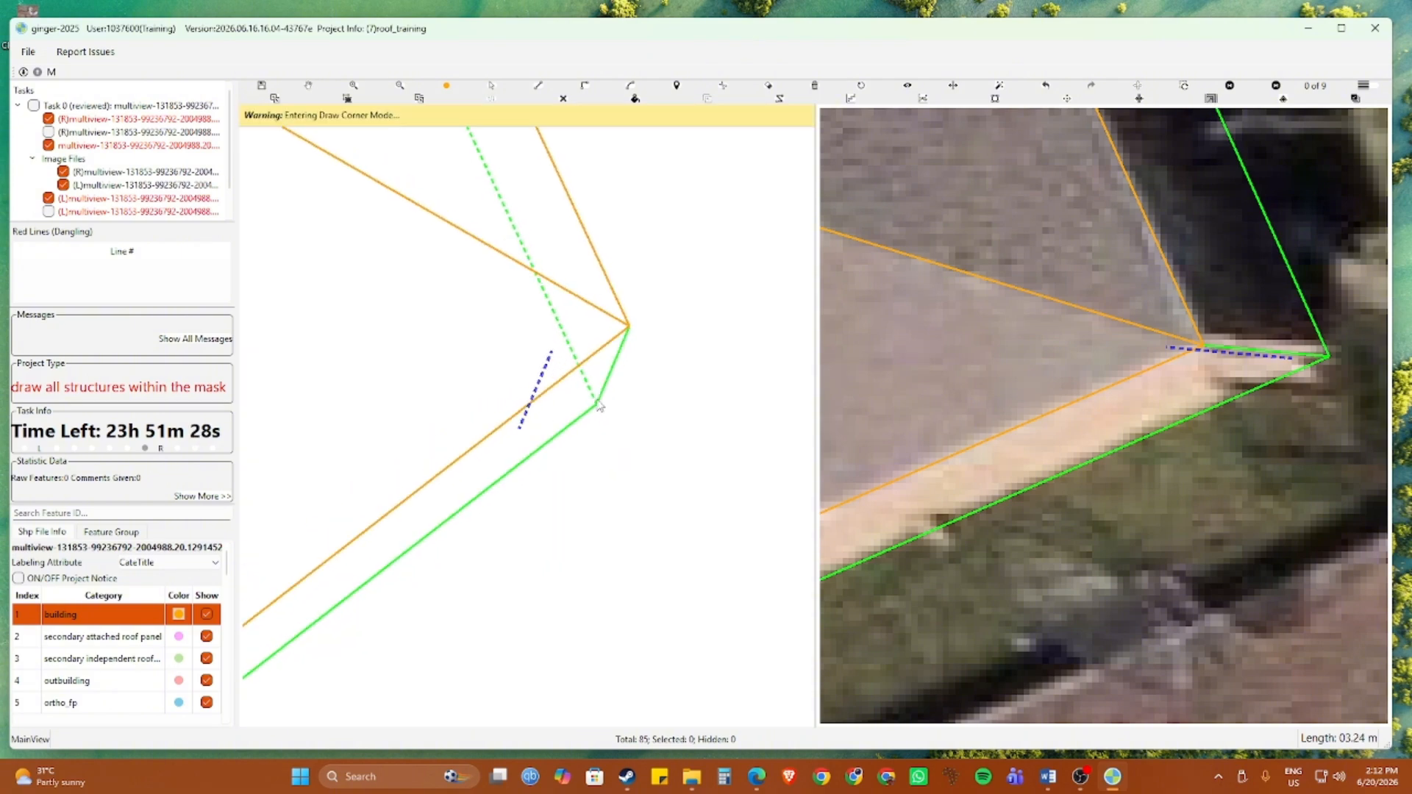
left_click(629, 327)
left_click(551, 351)
left_click(519, 427)
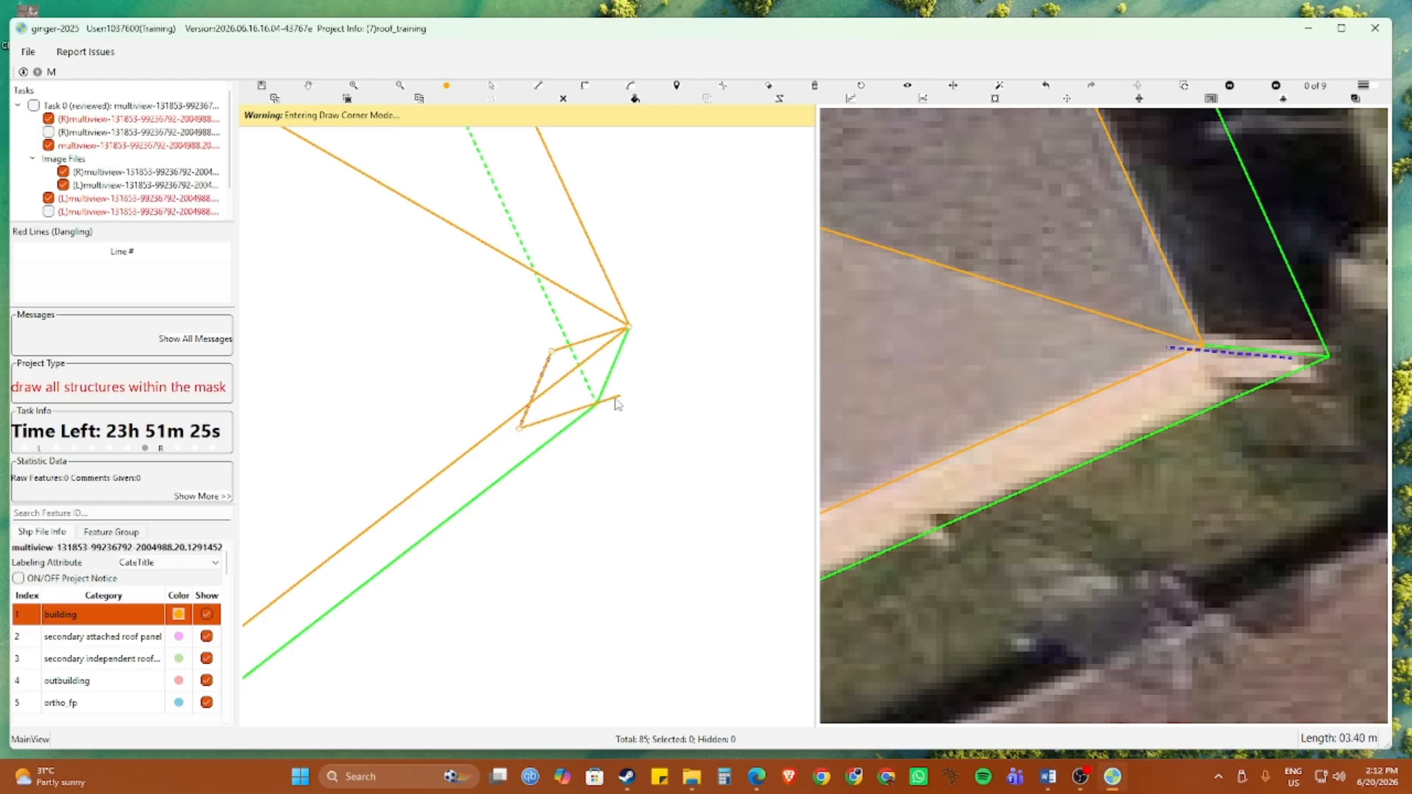
left_click(597, 404)
scroll(686, 403, "down", 2)
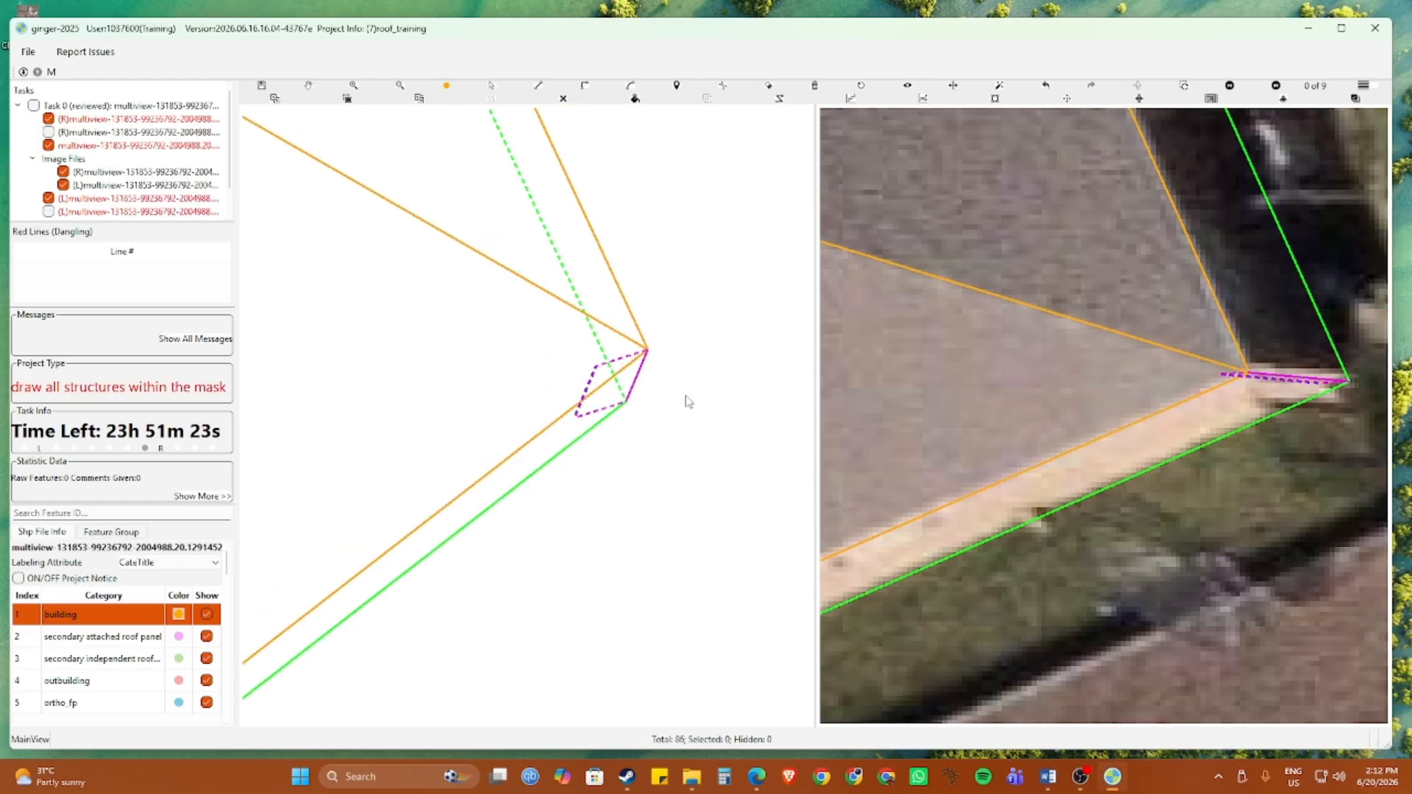
scroll(684, 397, "down", 5)
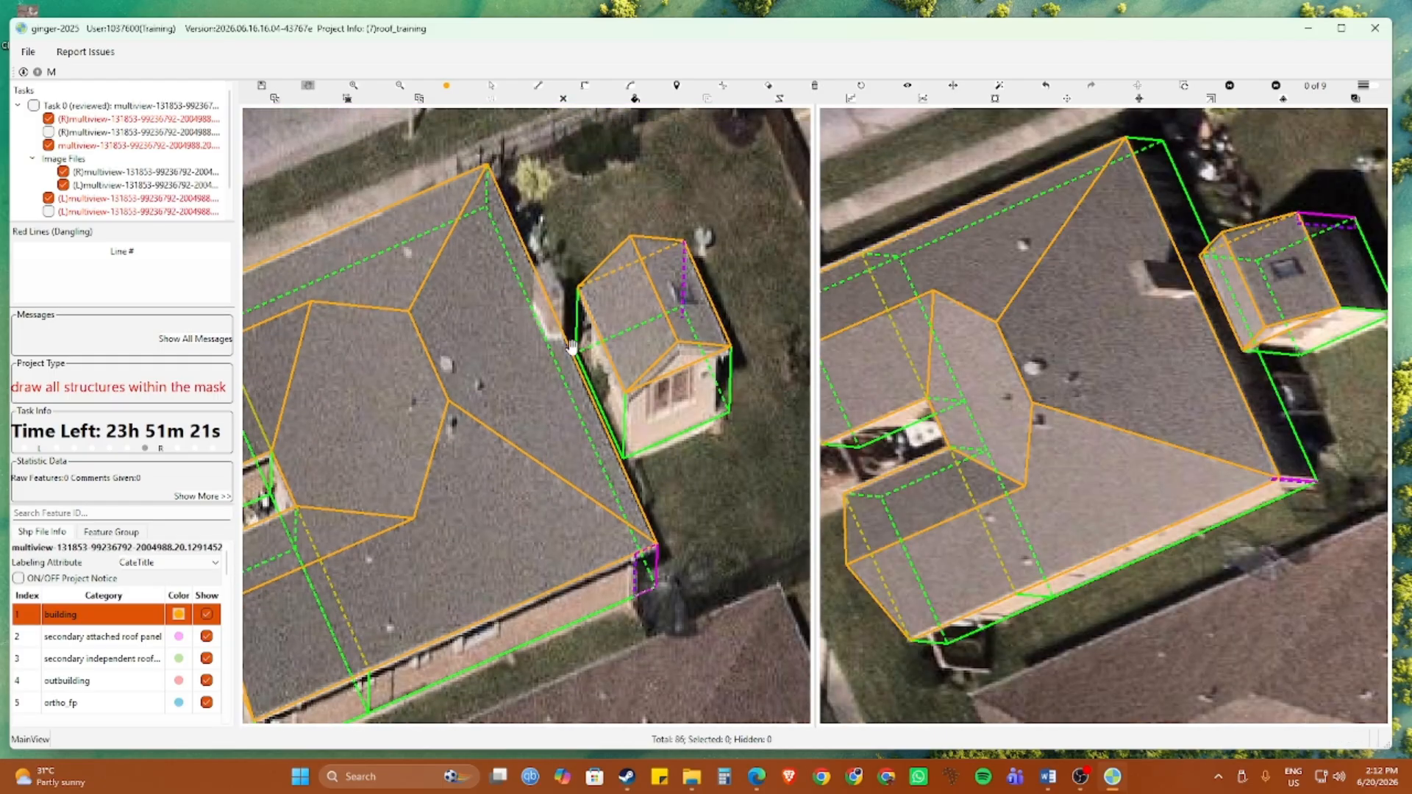
Draw a small chimney-sized rectangle about 2.3 m long on the lawn beside the house in the left image, parallel to the eave
left_click_drag(572, 346, 517, 415)
scroll(510, 342, "up", 2)
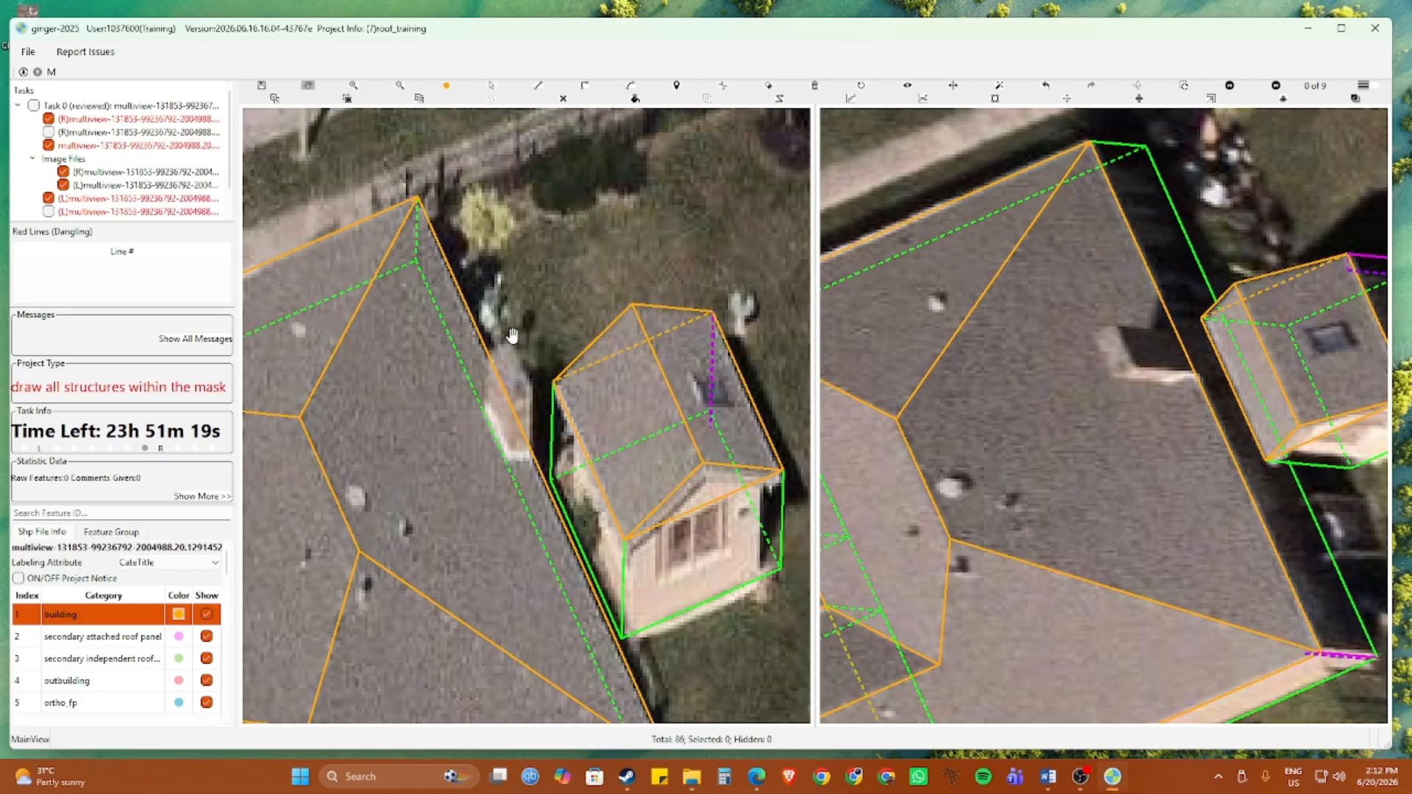
left_click_drag(543, 281, 518, 325)
key("space")
left_click(475, 286)
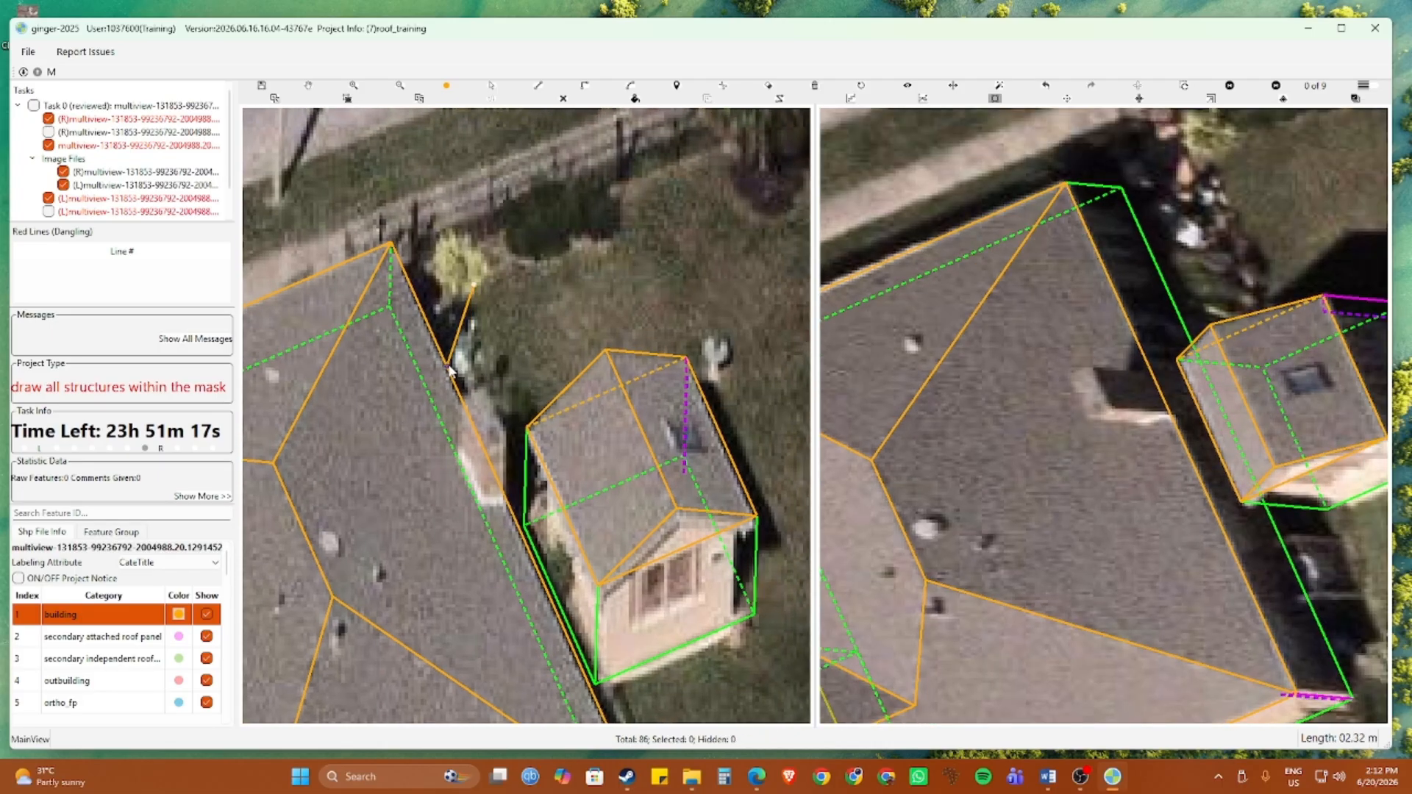
left_click(538, 329)
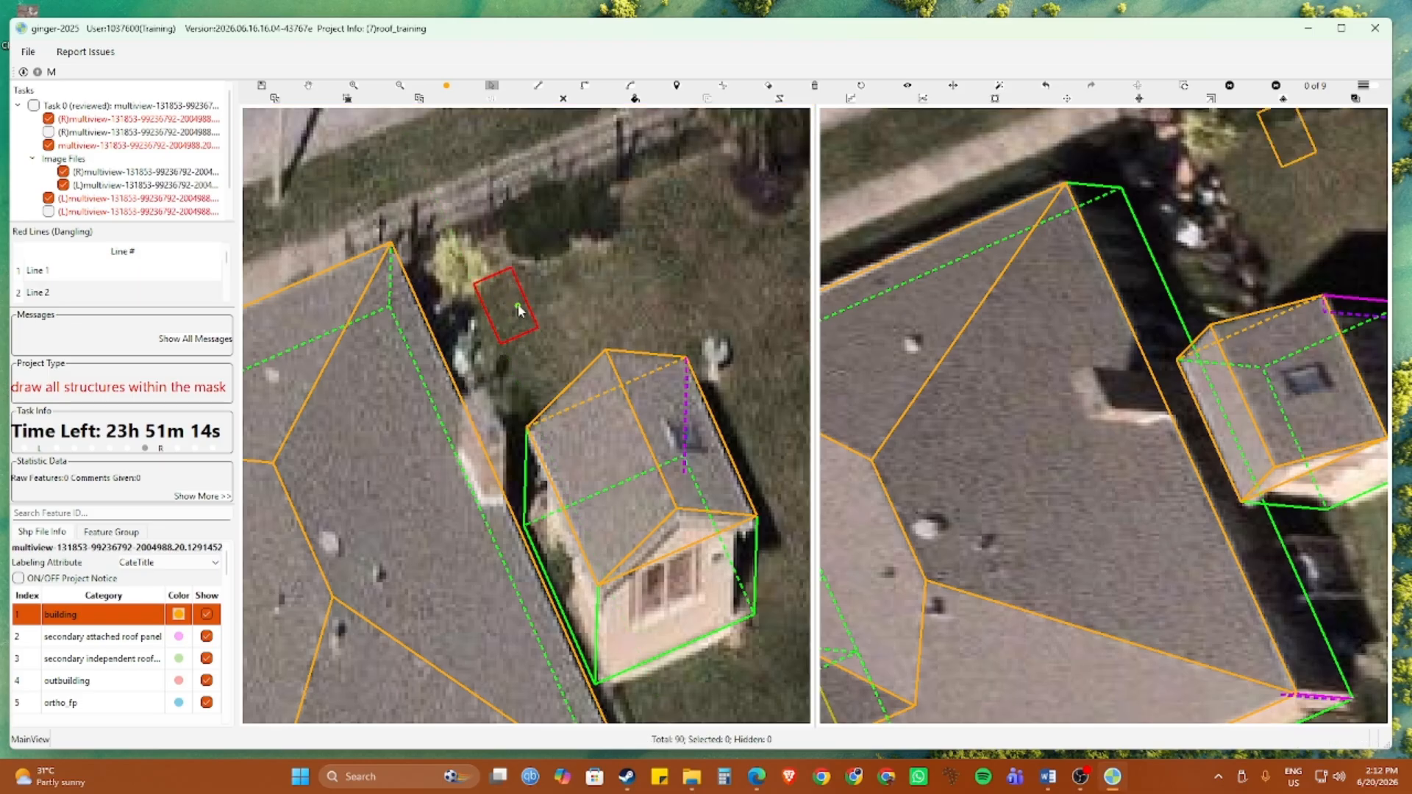
Move the small rectangle onto the top of the chimney at the house's side eave in the left image
left_click(470, 419)
scroll(478, 433, "up", 1)
left_click_drag(446, 438, 512, 424)
scroll(507, 468, "up", 1)
left_click(476, 378)
key("m")
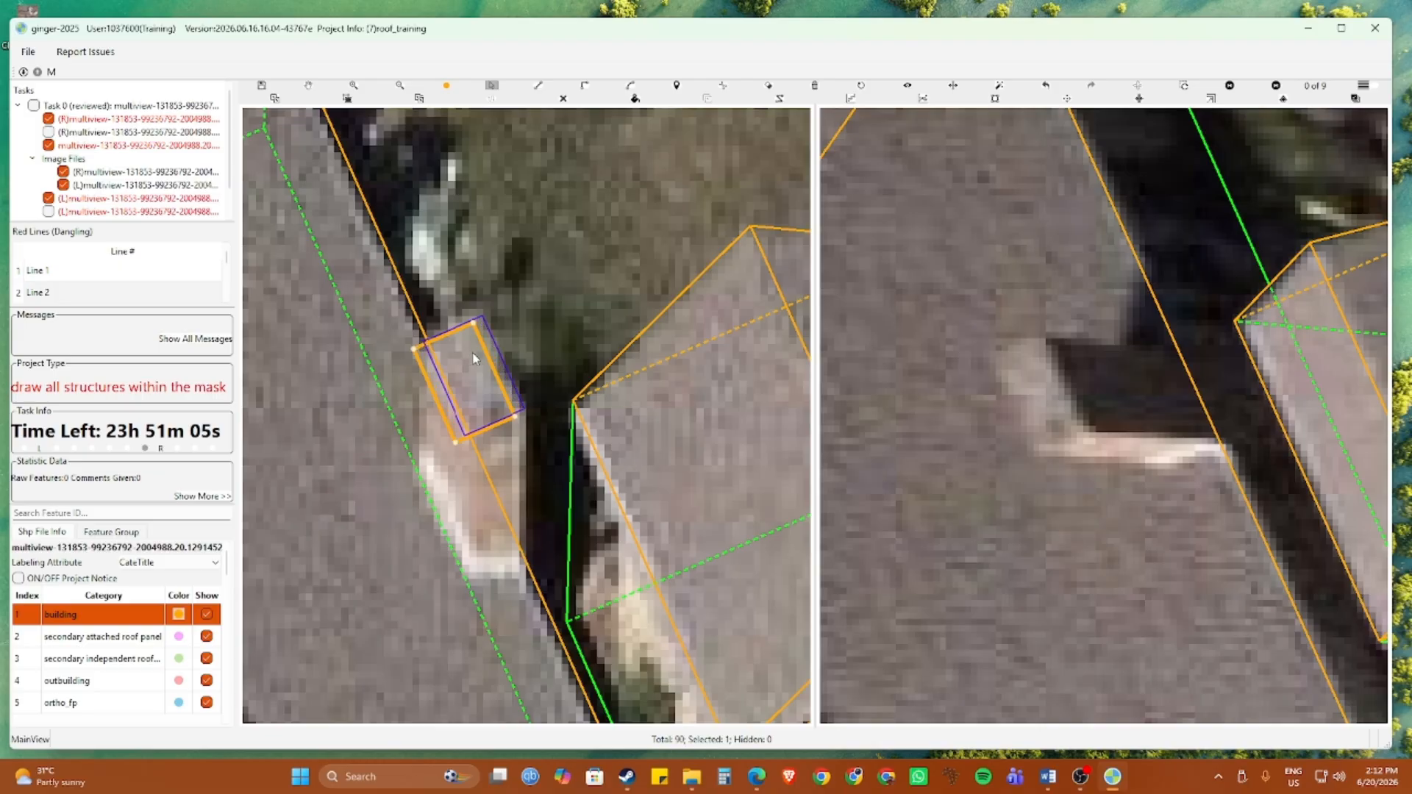
left_click(473, 353)
scroll(482, 363, "down", 2)
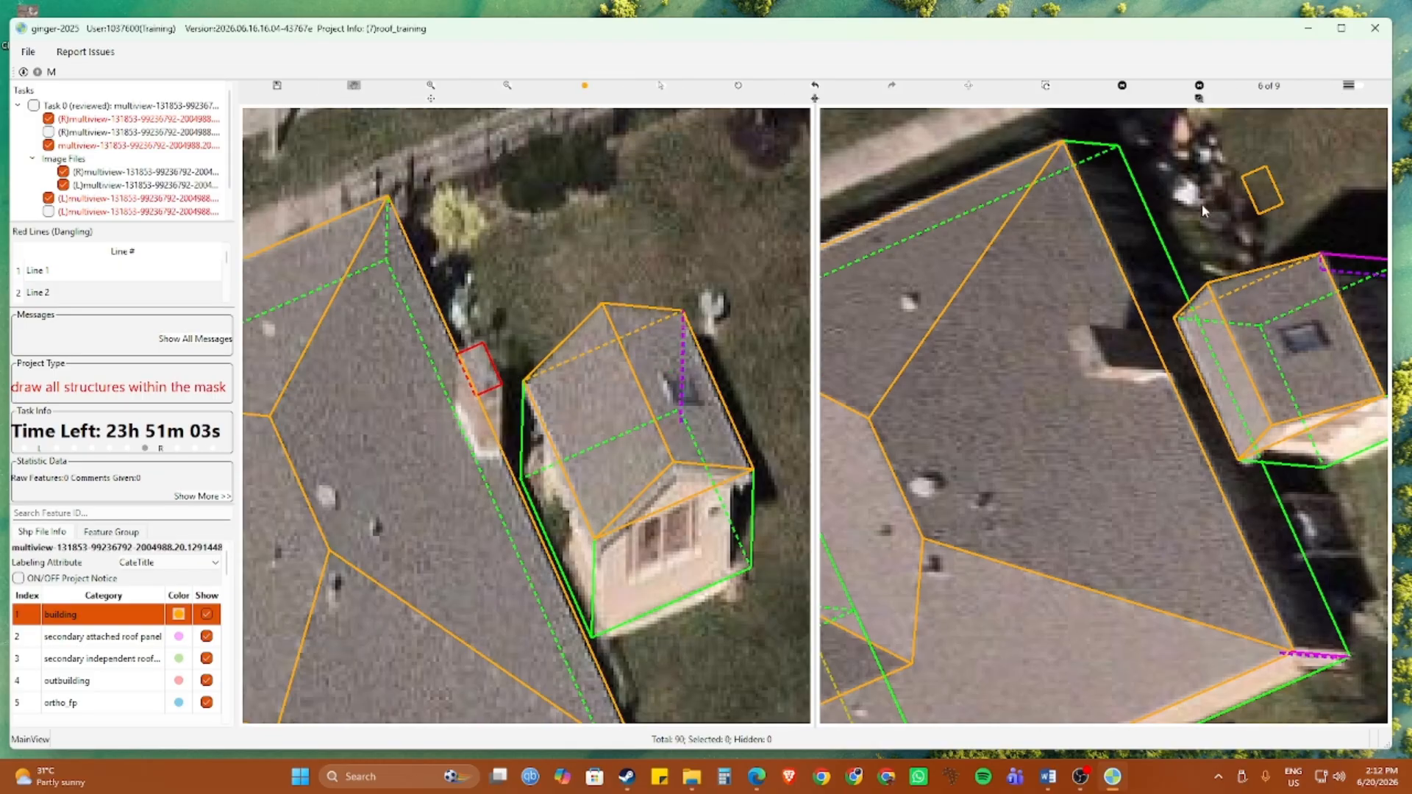
Match the rectangle to the chimney top in the right image and generate the chimney's walls
left_click_drag(1201, 204, 949, 515)
key("s")
scroll(1270, 265, "up", 1)
scroll(950, 527, "up", 1)
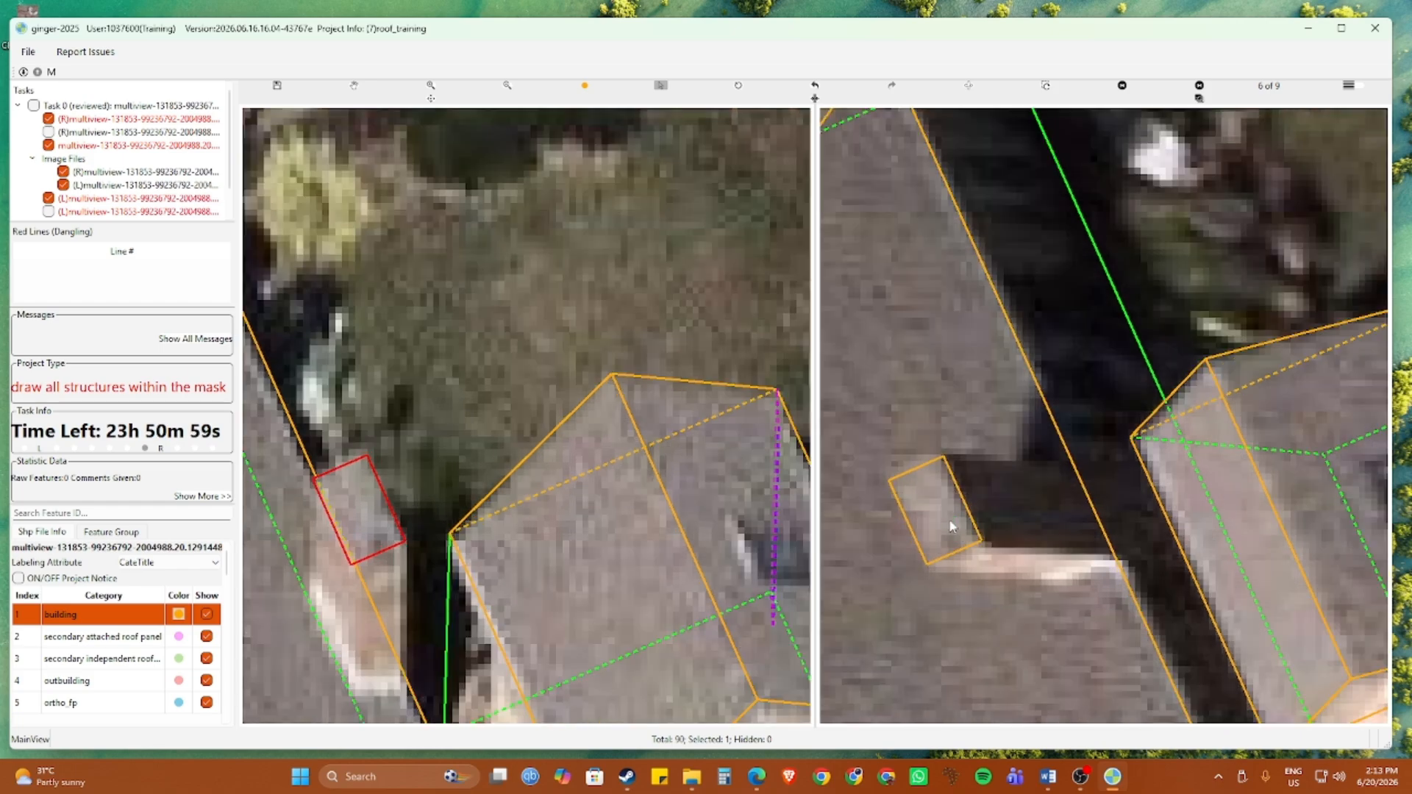
key("f")
scroll(975, 521, "down", 3)
left_click_drag(482, 395, 609, 211)
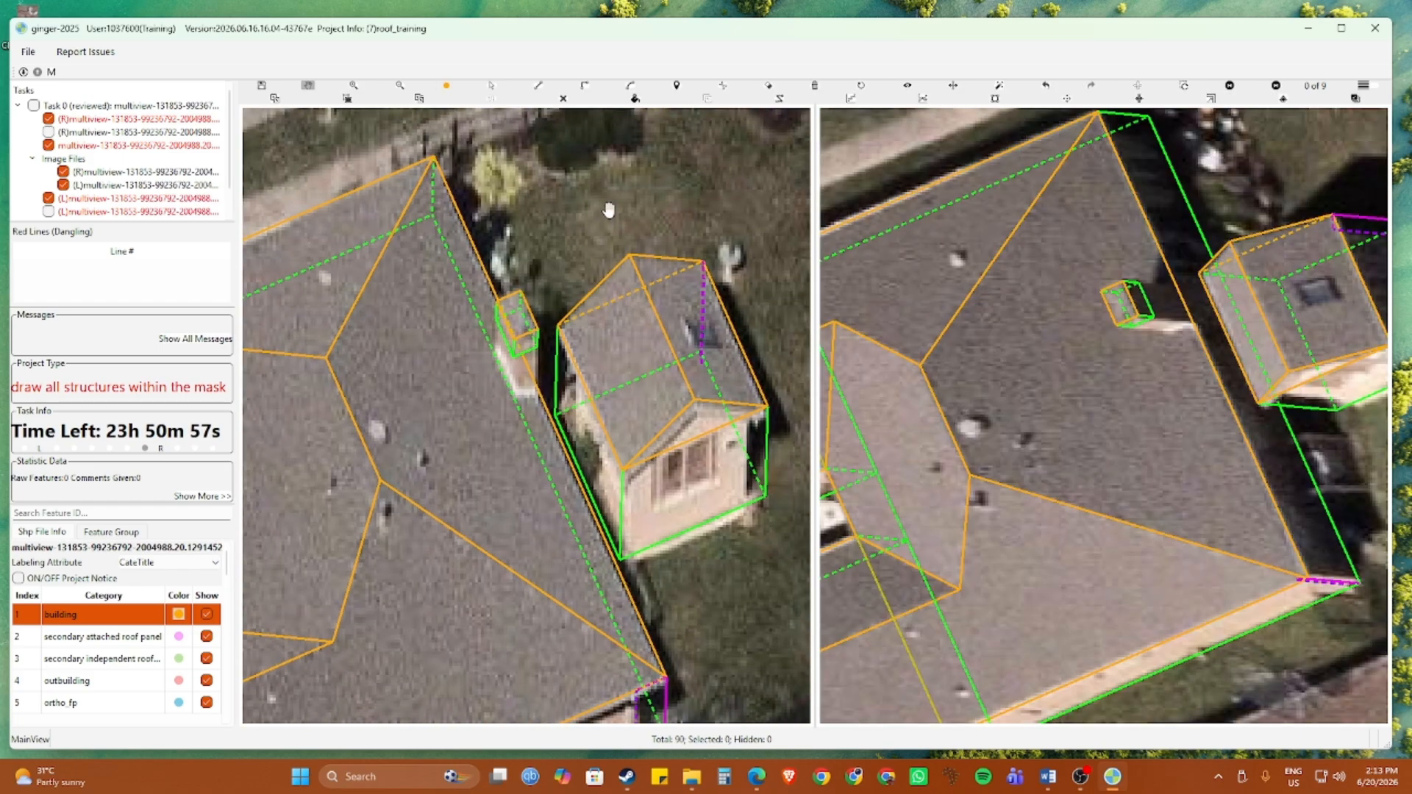
scroll(609, 211, "down", 3)
key("s")
left_click_drag(278, 201, 559, 580)
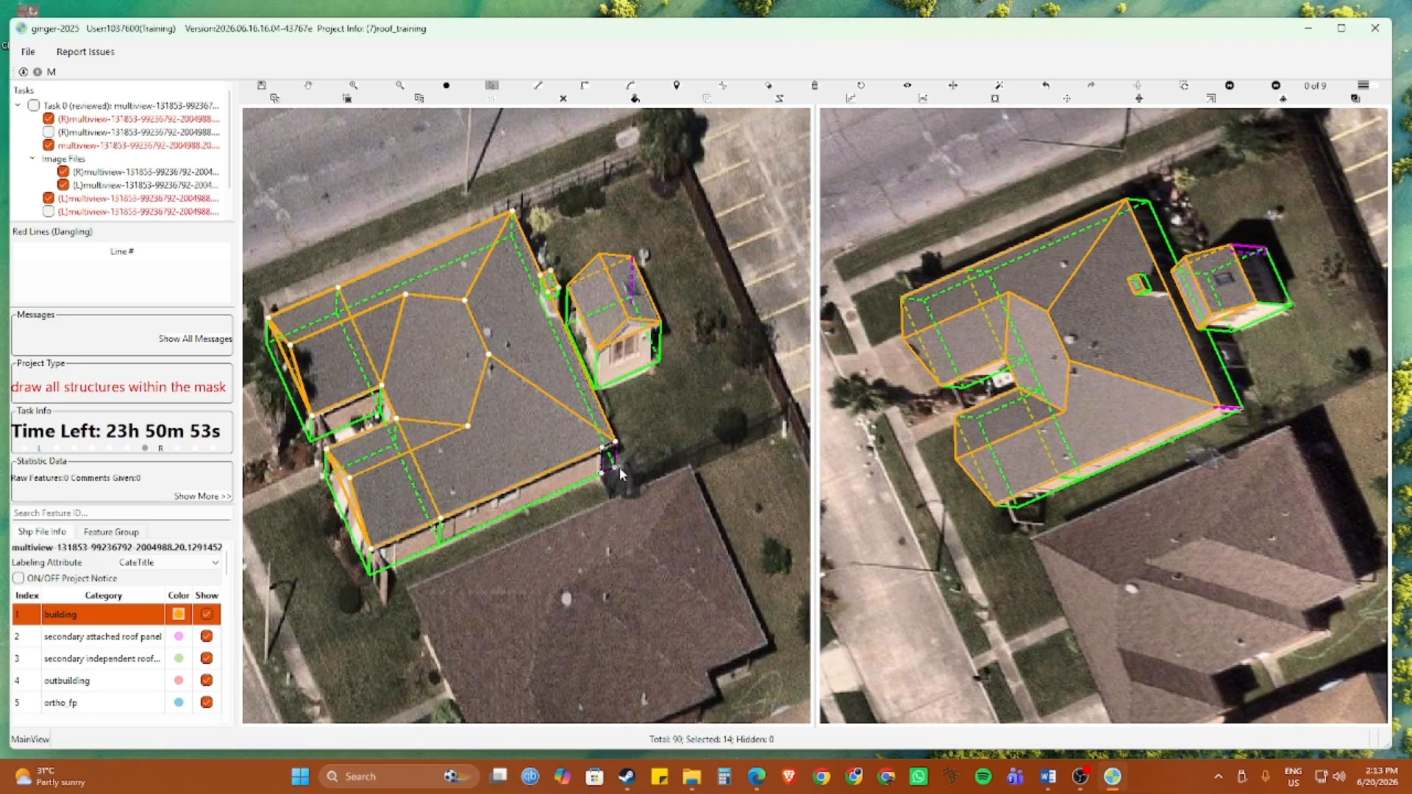
key("Escape")
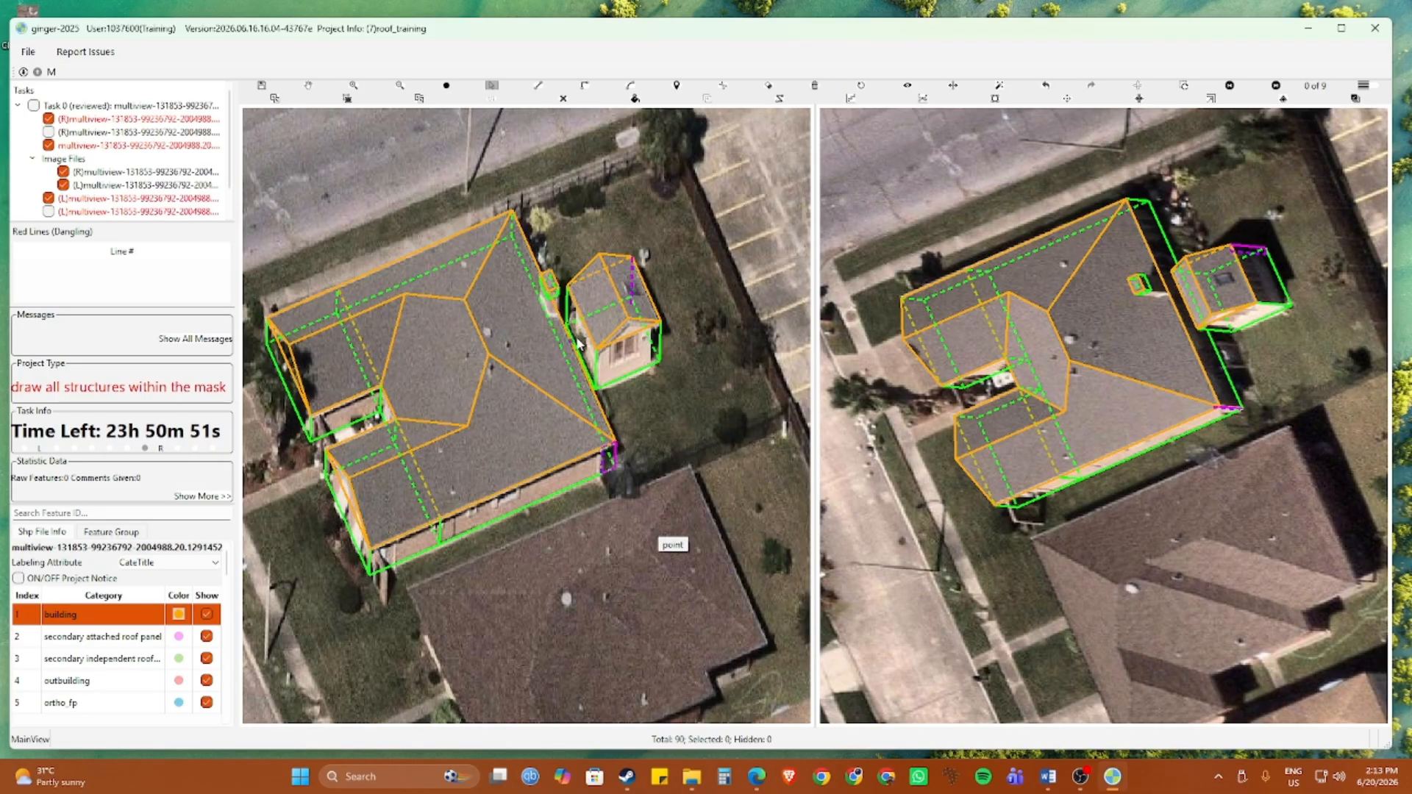
Extend the chimney's walls down to the house's base level using the 3D view
scroll(541, 309, "up", 2)
left_click_drag(540, 339, 495, 408)
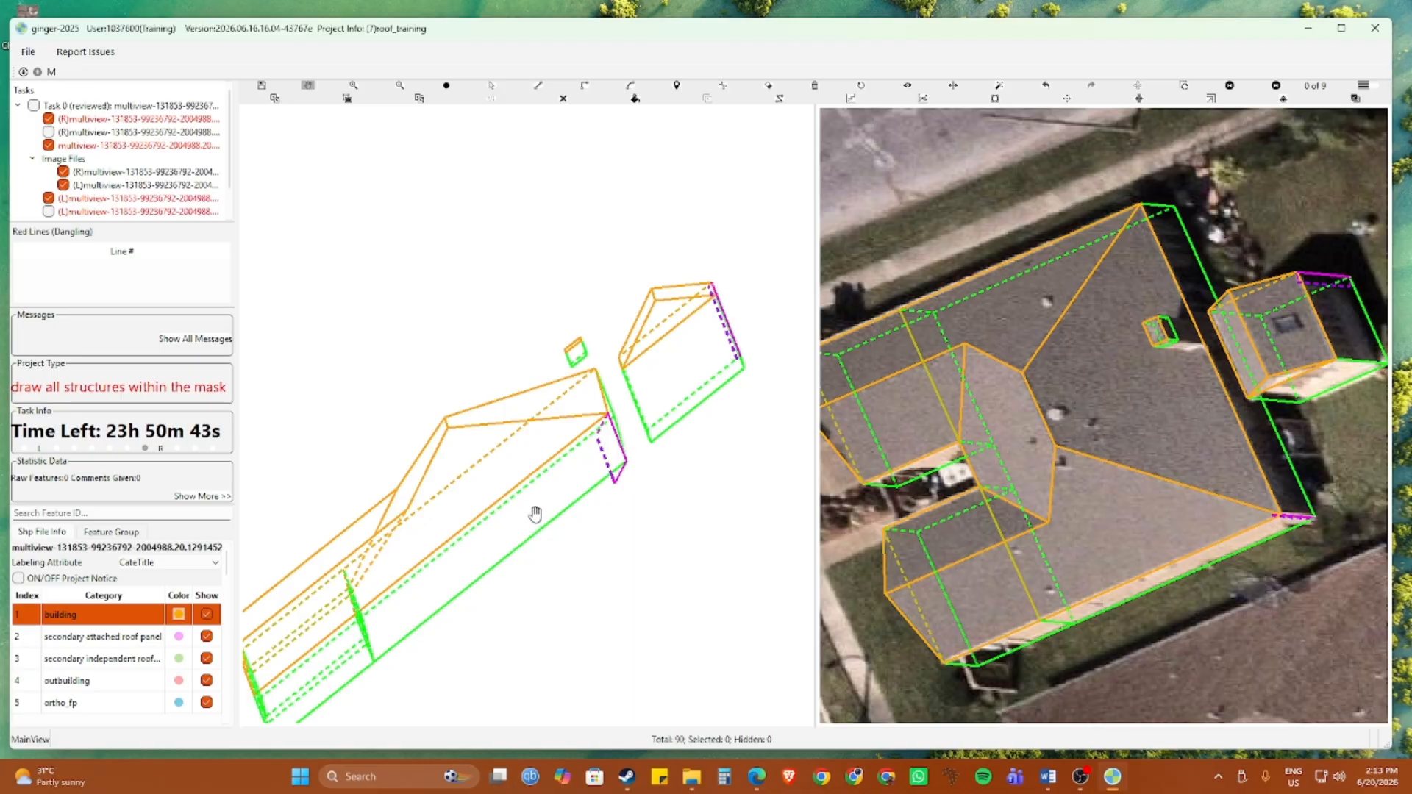
scroll(535, 514, "up", 2)
scroll(534, 514, "down", 2)
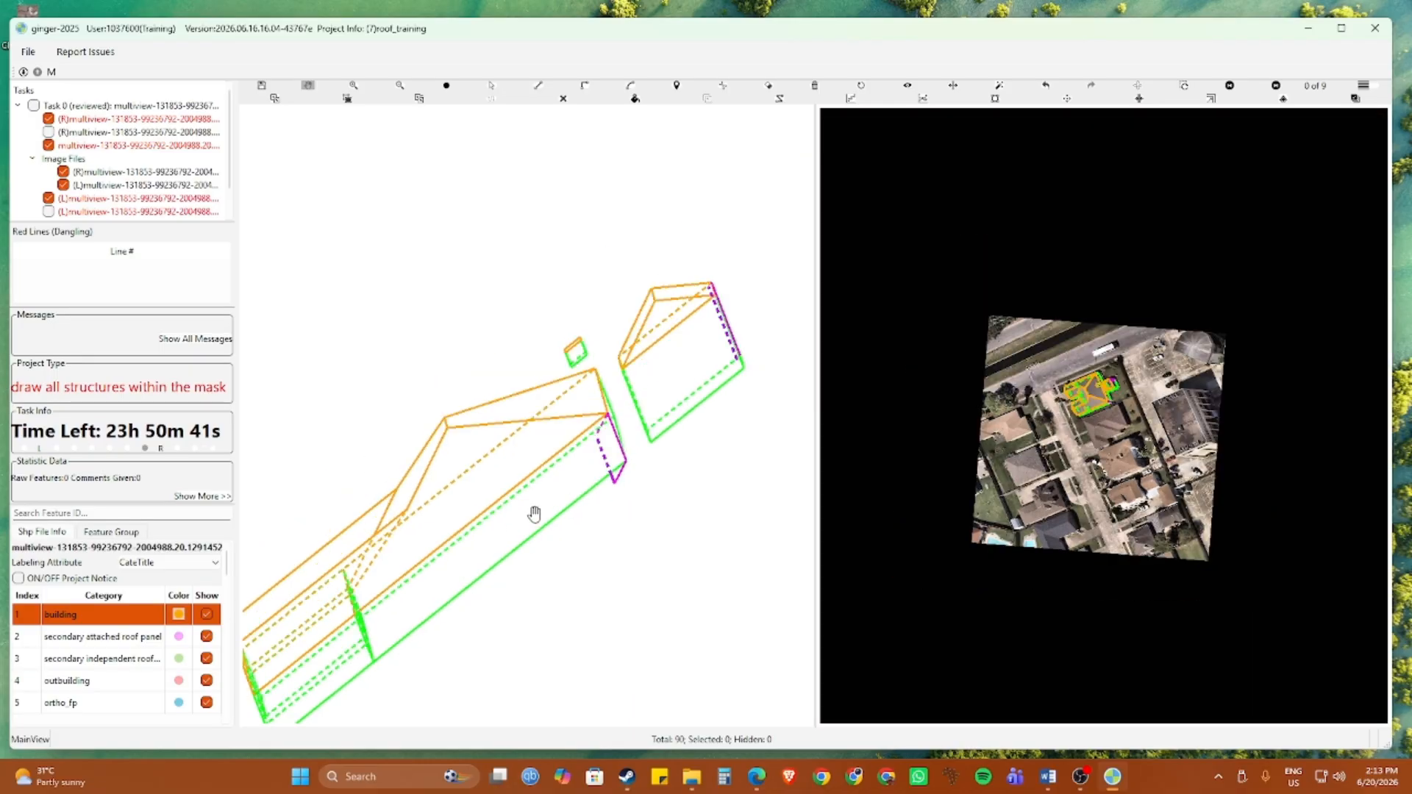
scroll(586, 443, "up", 2)
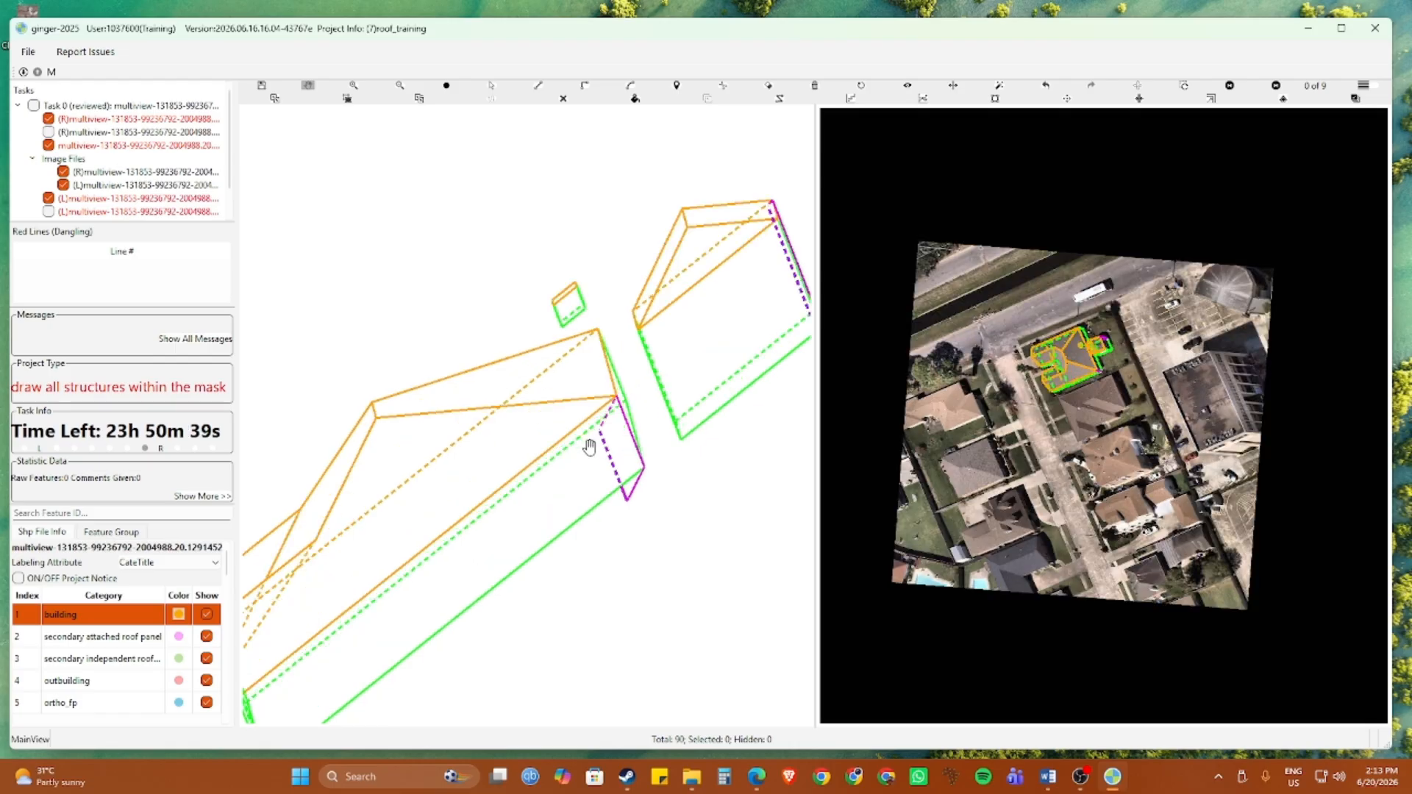
left_click(559, 497)
key("ctrl+z")
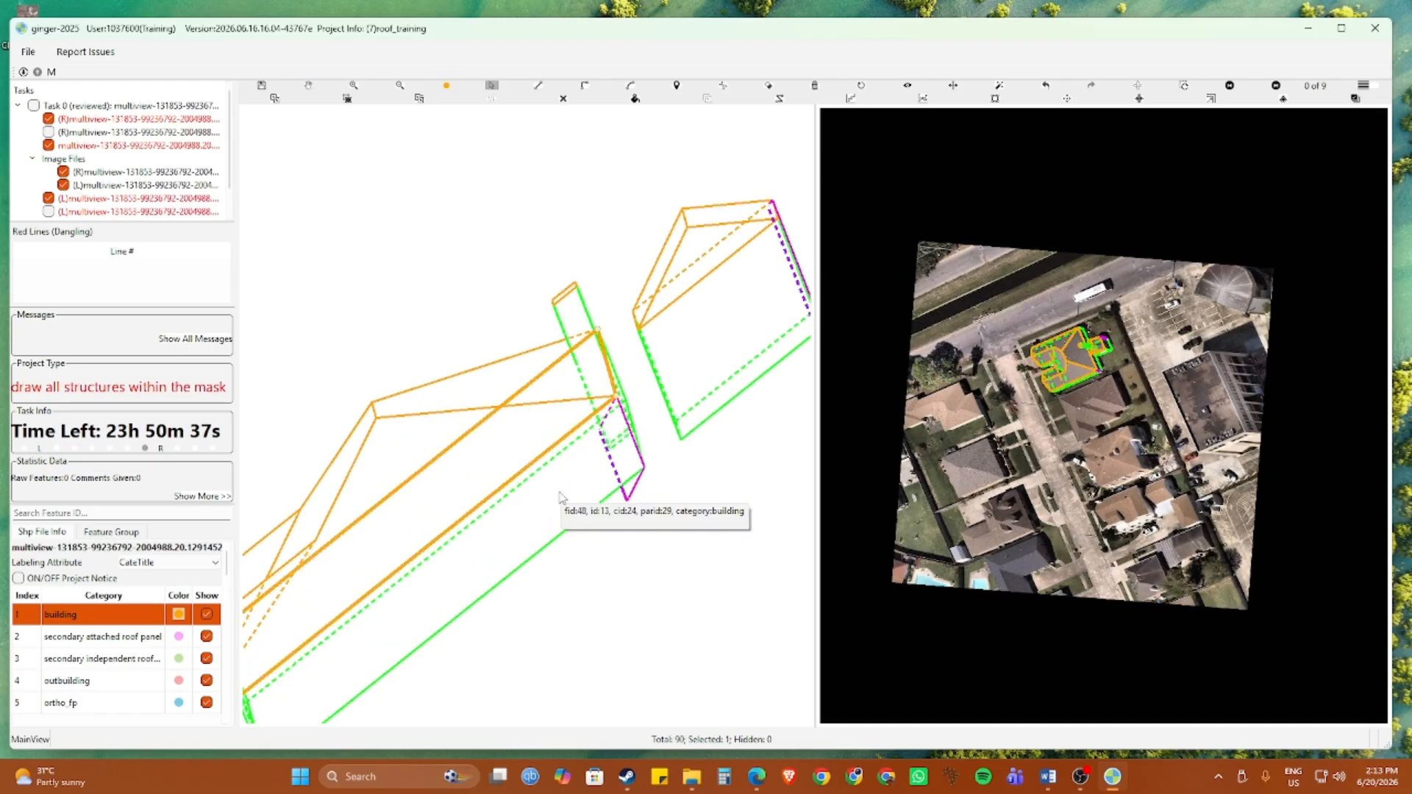
key("space")
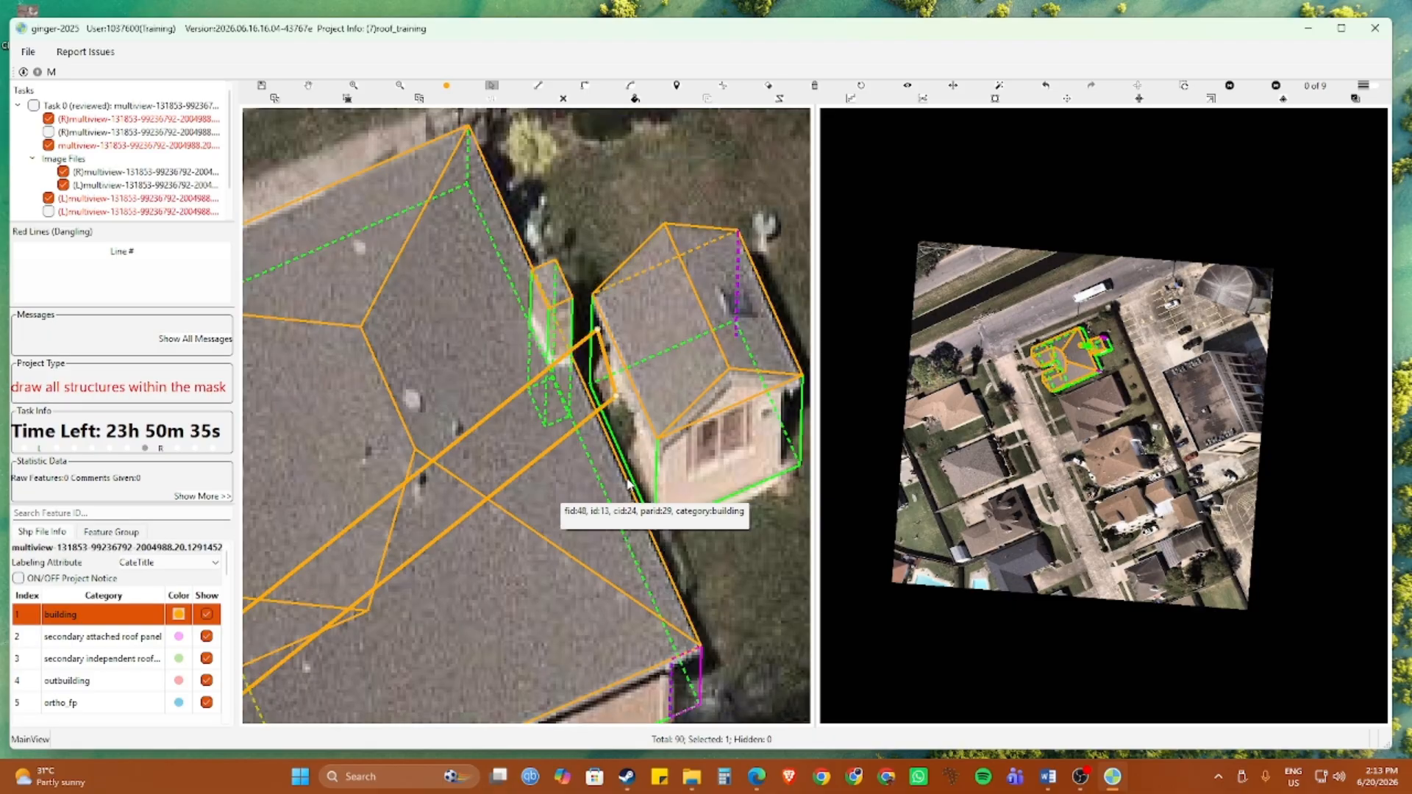
scroll(628, 484, "down", 2)
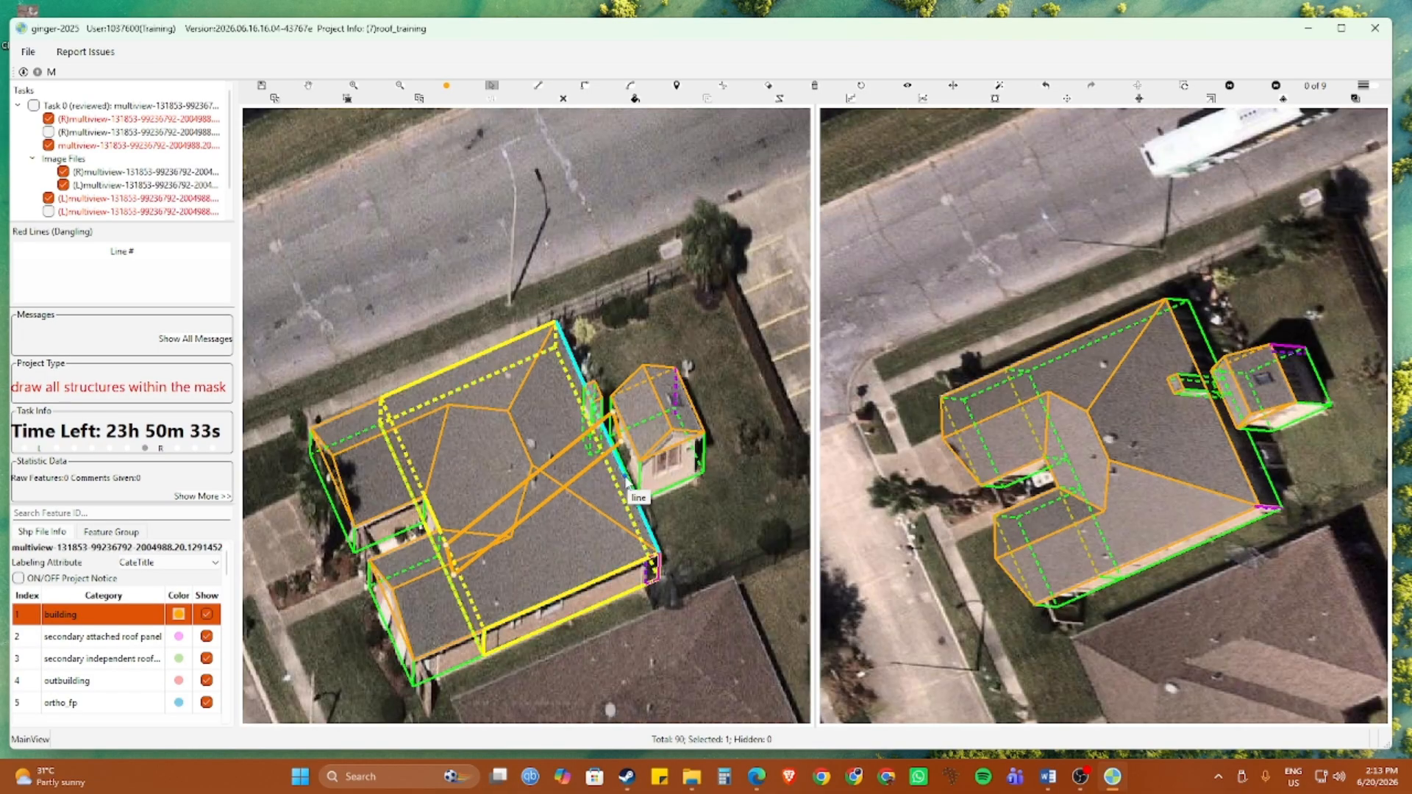
scroll(629, 515, "down", 3)
key("Escape")
Show the mask outlines over the neighbouring houses to check which structures they cover, and hide them again
left_click_drag(633, 555, 610, 421)
left_click(48, 212)
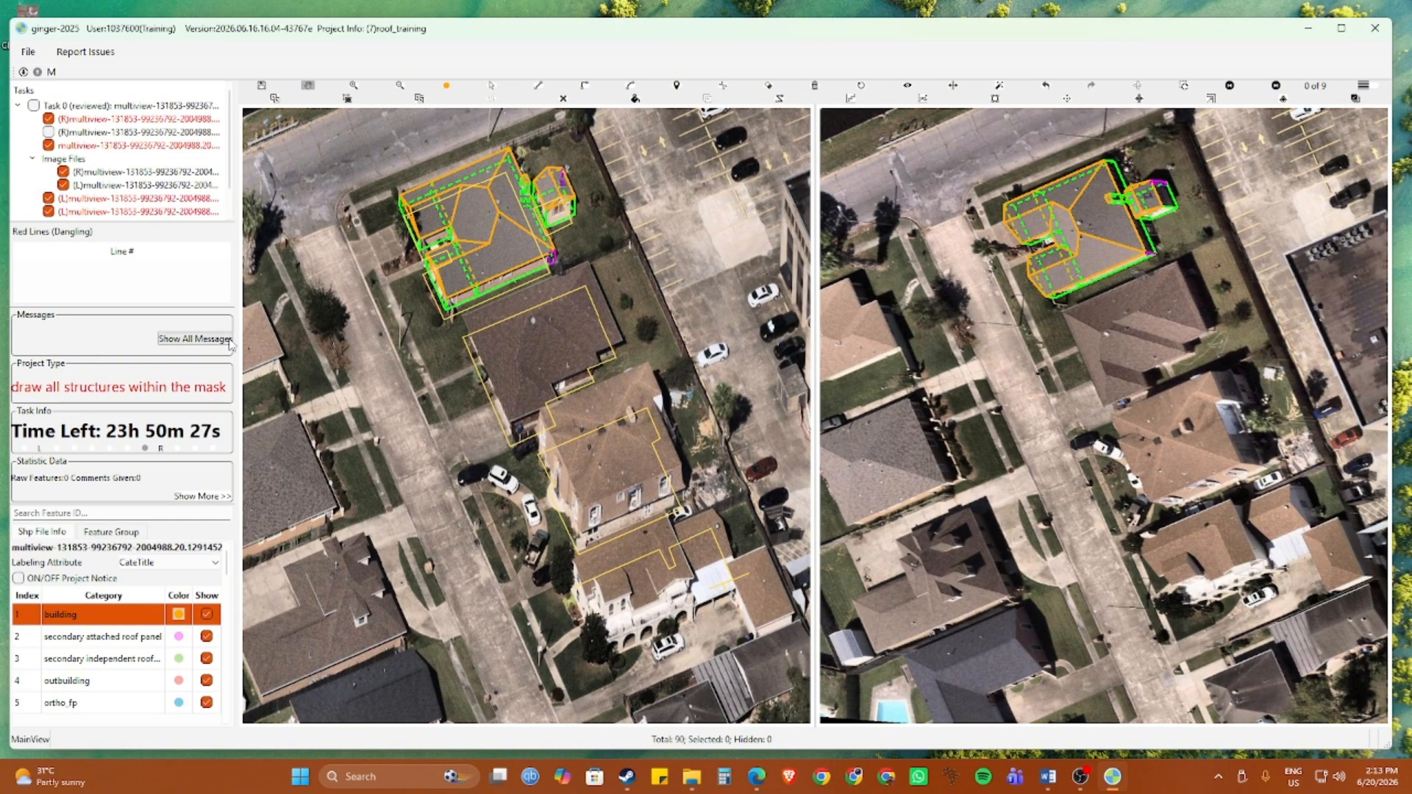
scroll(654, 614, "up", 1)
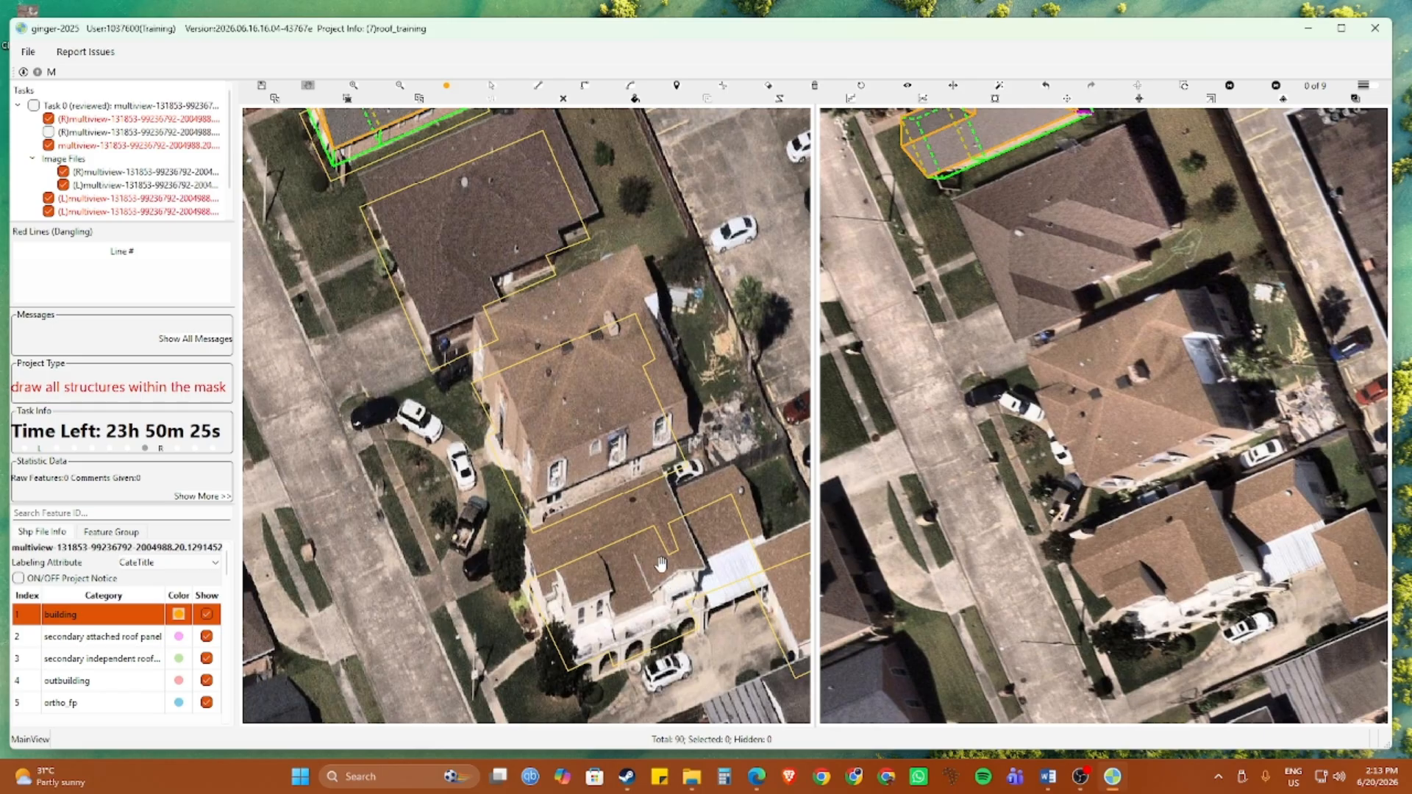
left_click(48, 212)
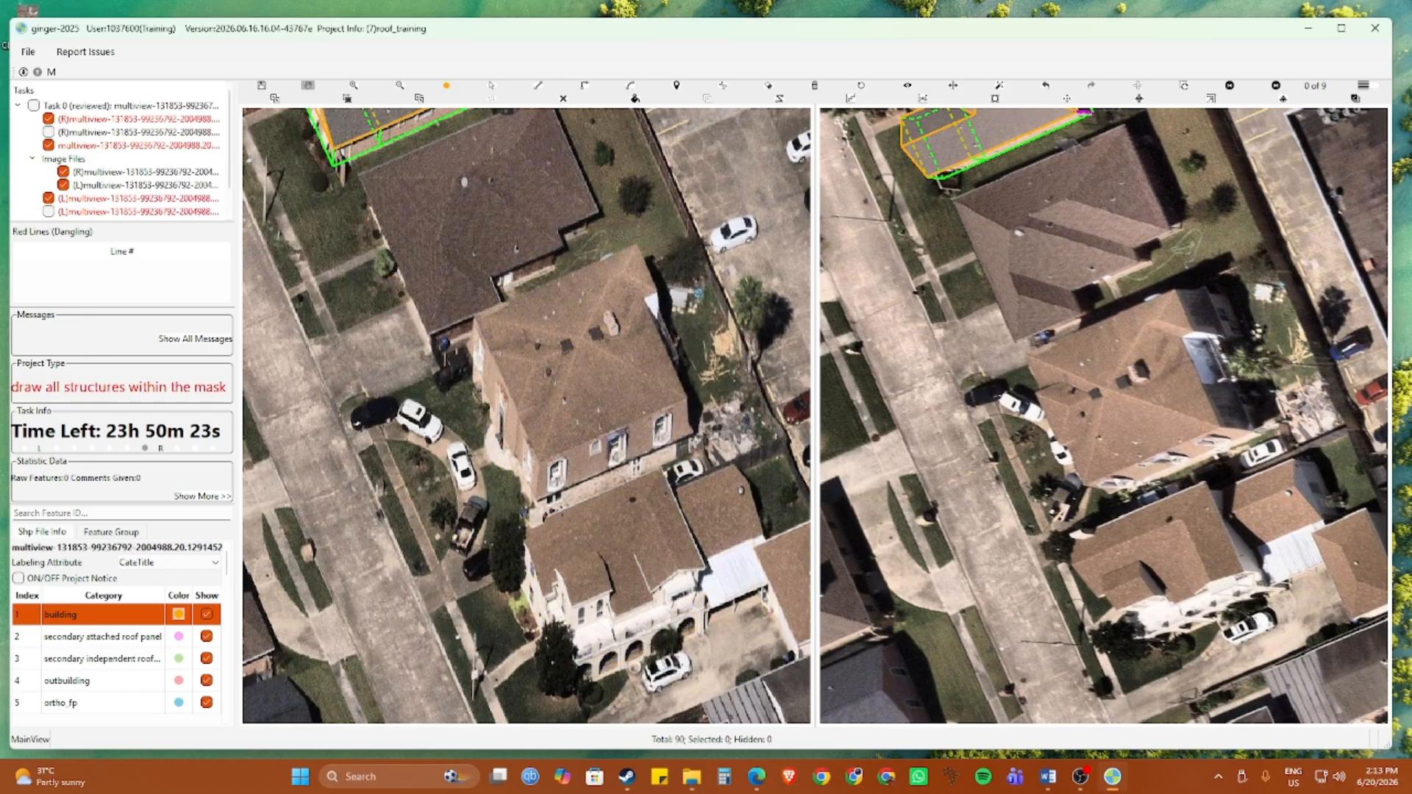
Look over the neighbouring brown-roofed houses in both aerial images and compare them with the modelled house
key("alt+Tab")
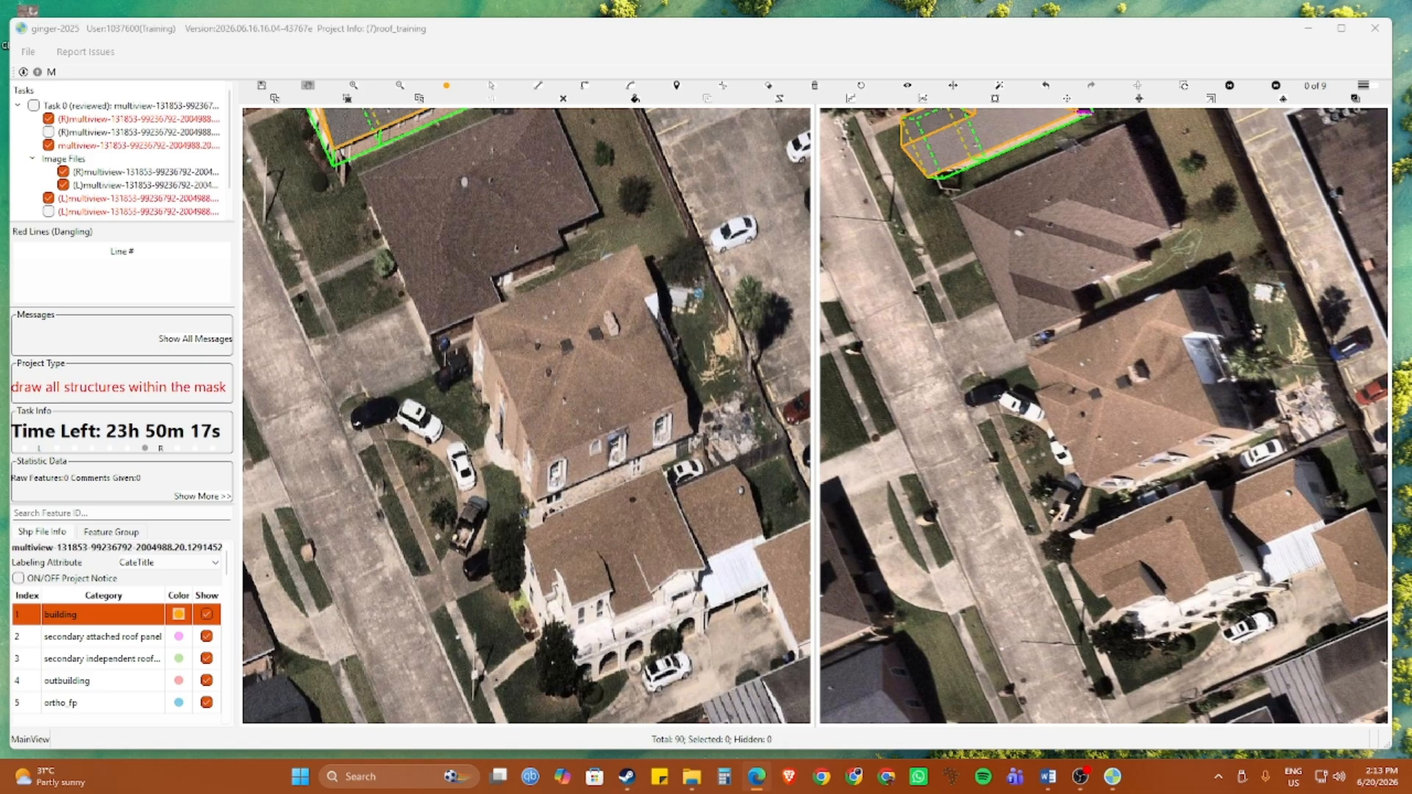
left_click_drag(559, 363, 594, 484)
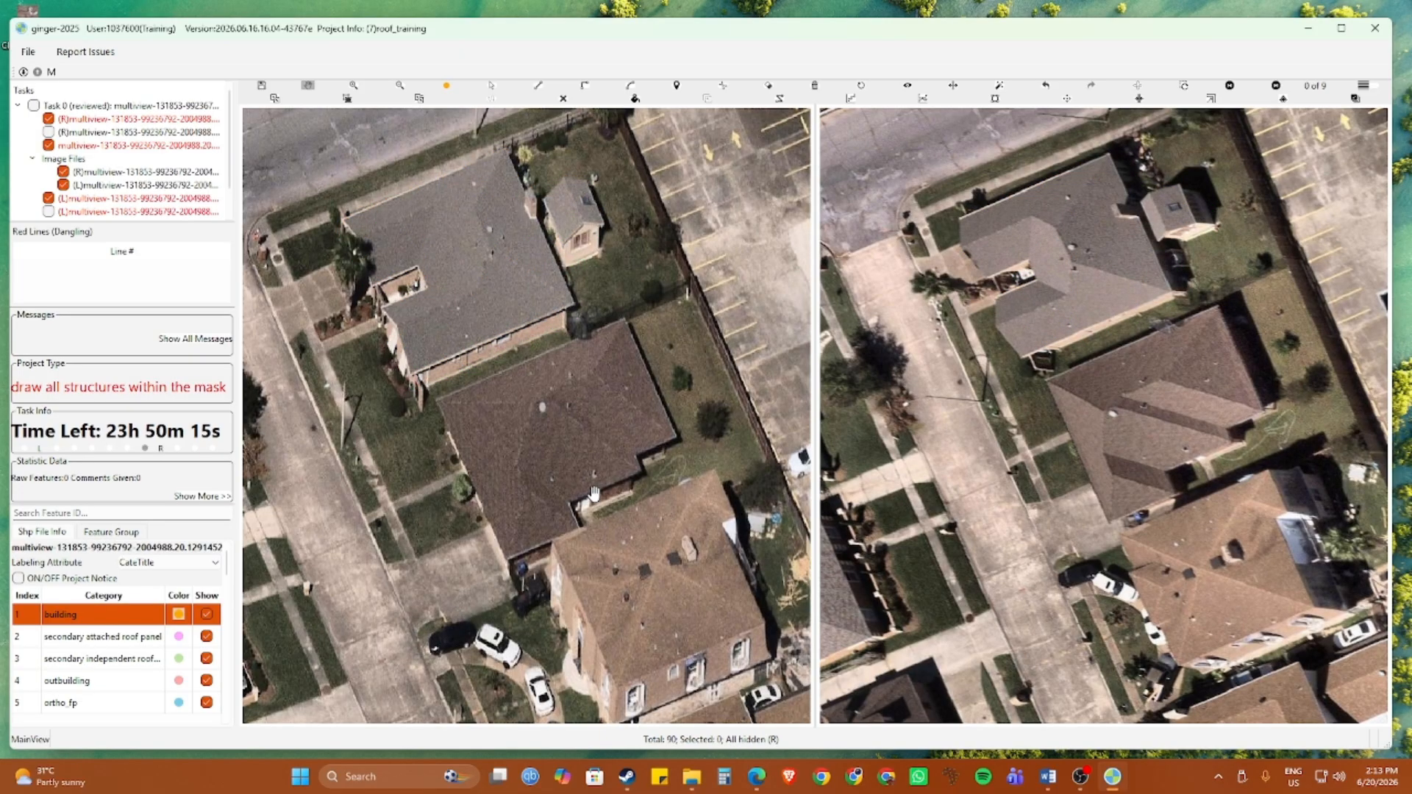
scroll(594, 492, "up", 2)
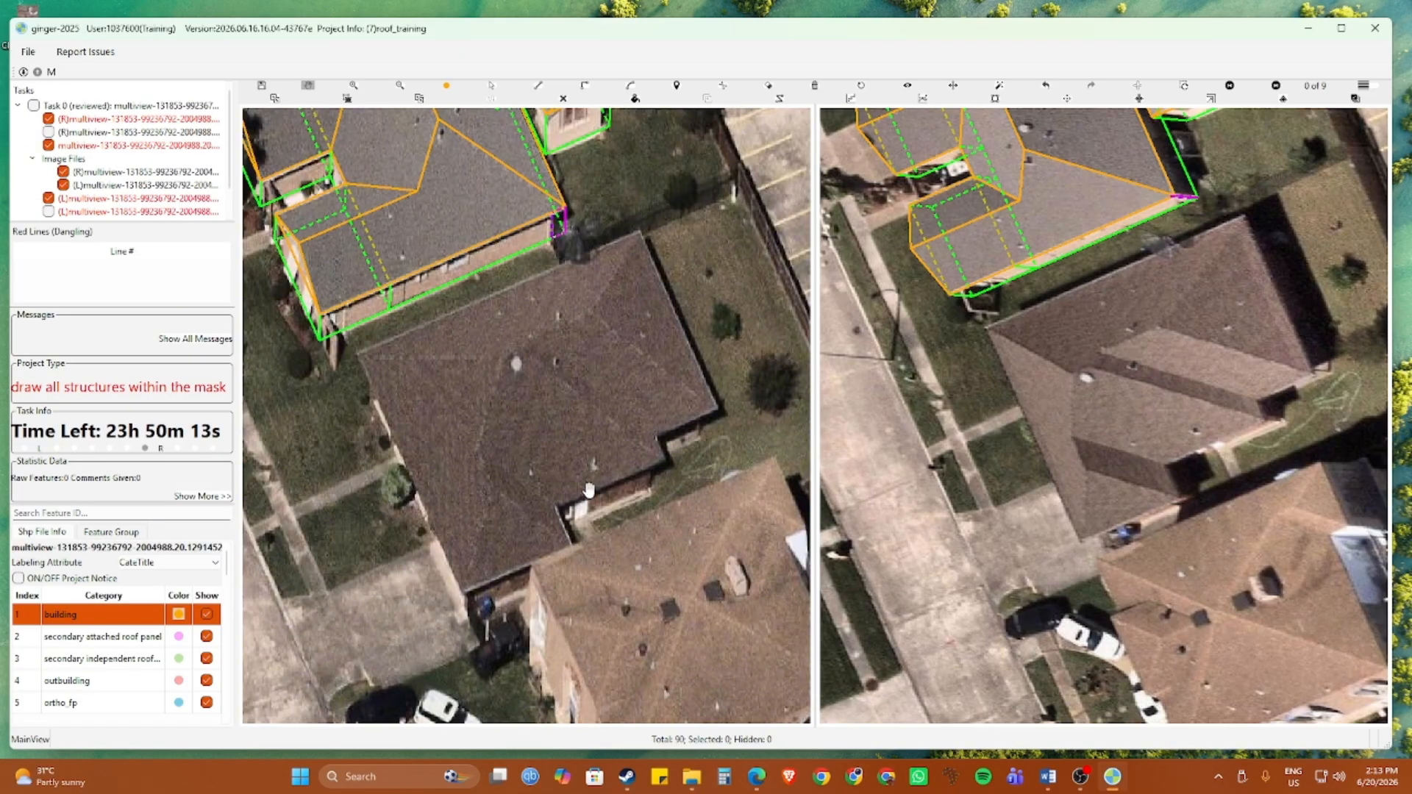
left_click_drag(567, 477, 574, 491)
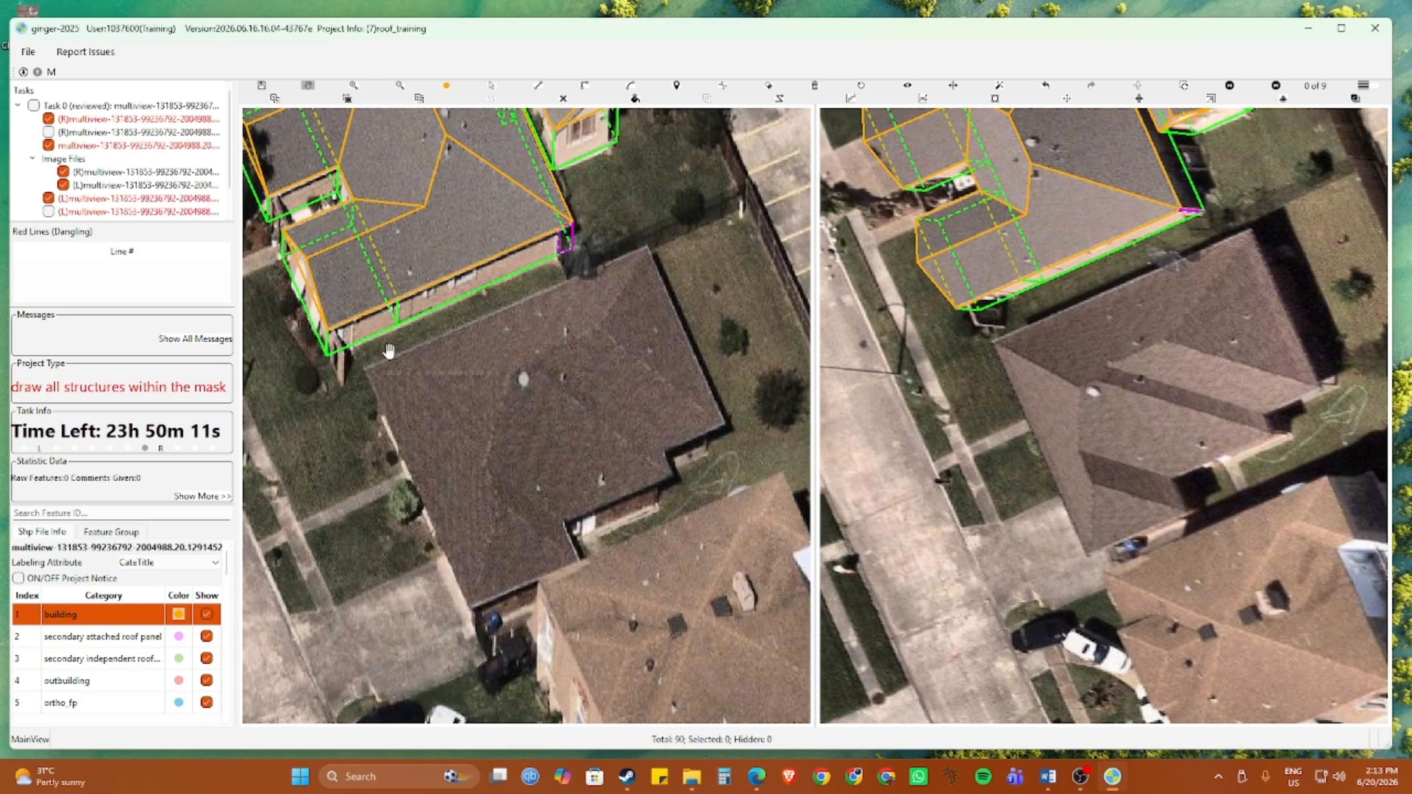
scroll(560, 585, "down", 1)
left_click_drag(632, 663, 519, 371)
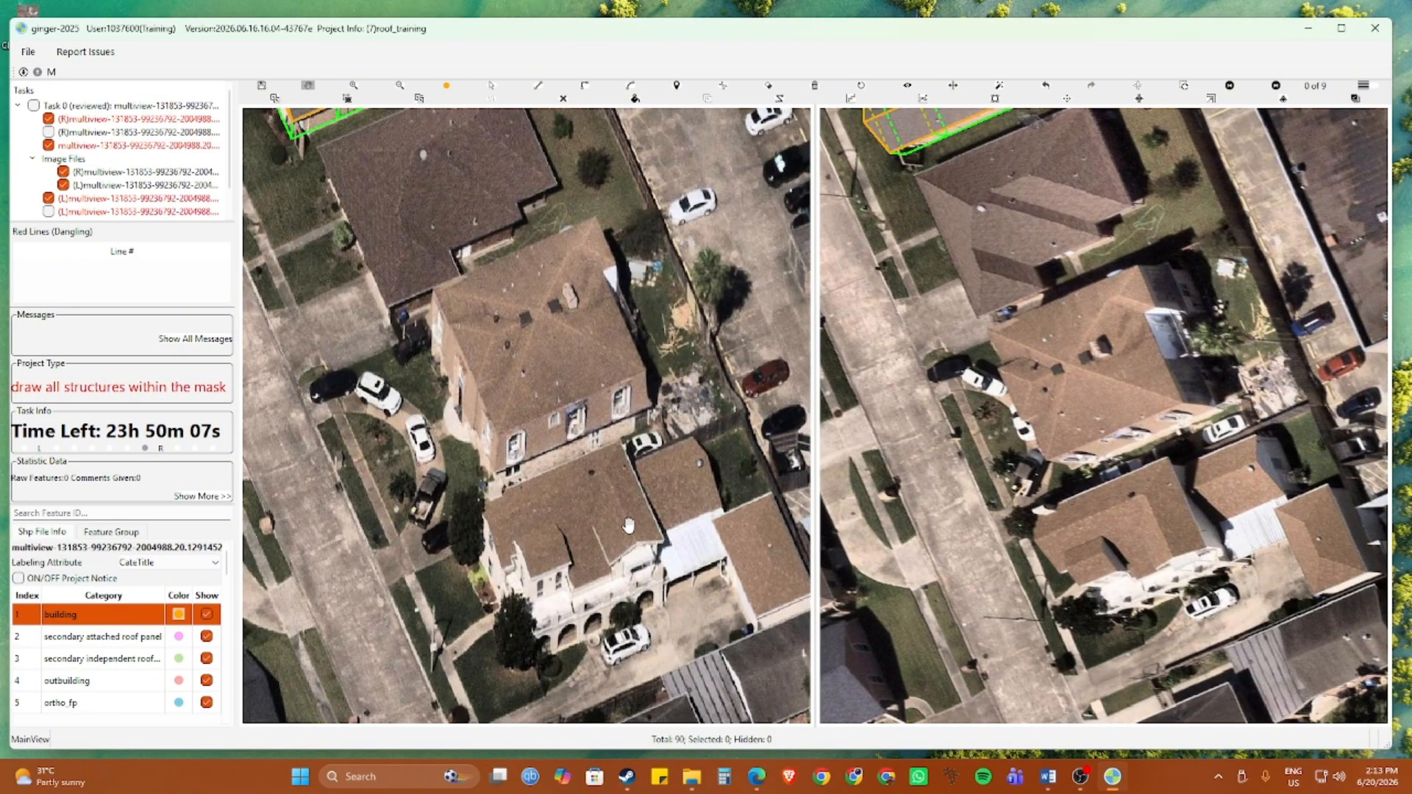
left_click_drag(452, 316, 550, 486)
left_click_drag(544, 379, 528, 407)
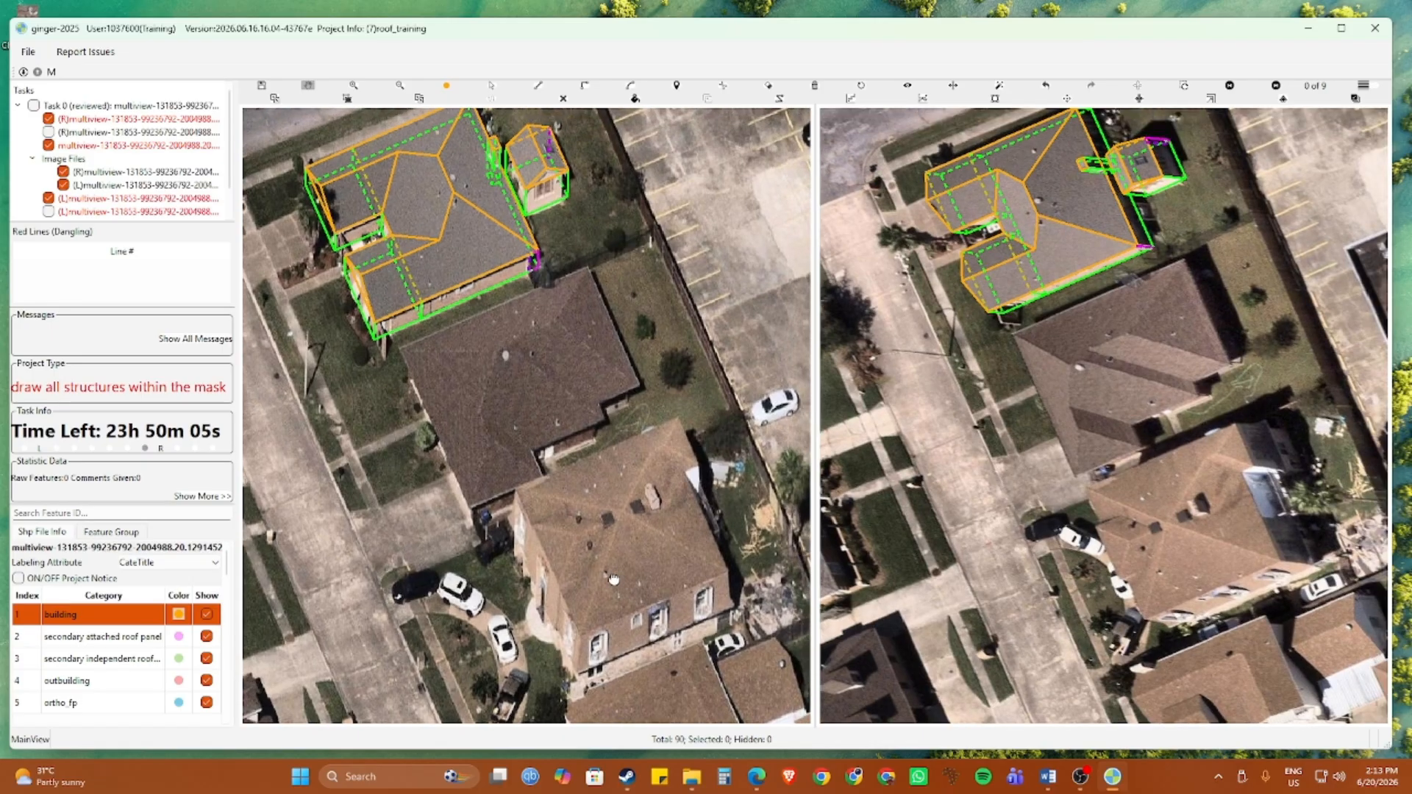
left_click_drag(613, 578, 509, 319)
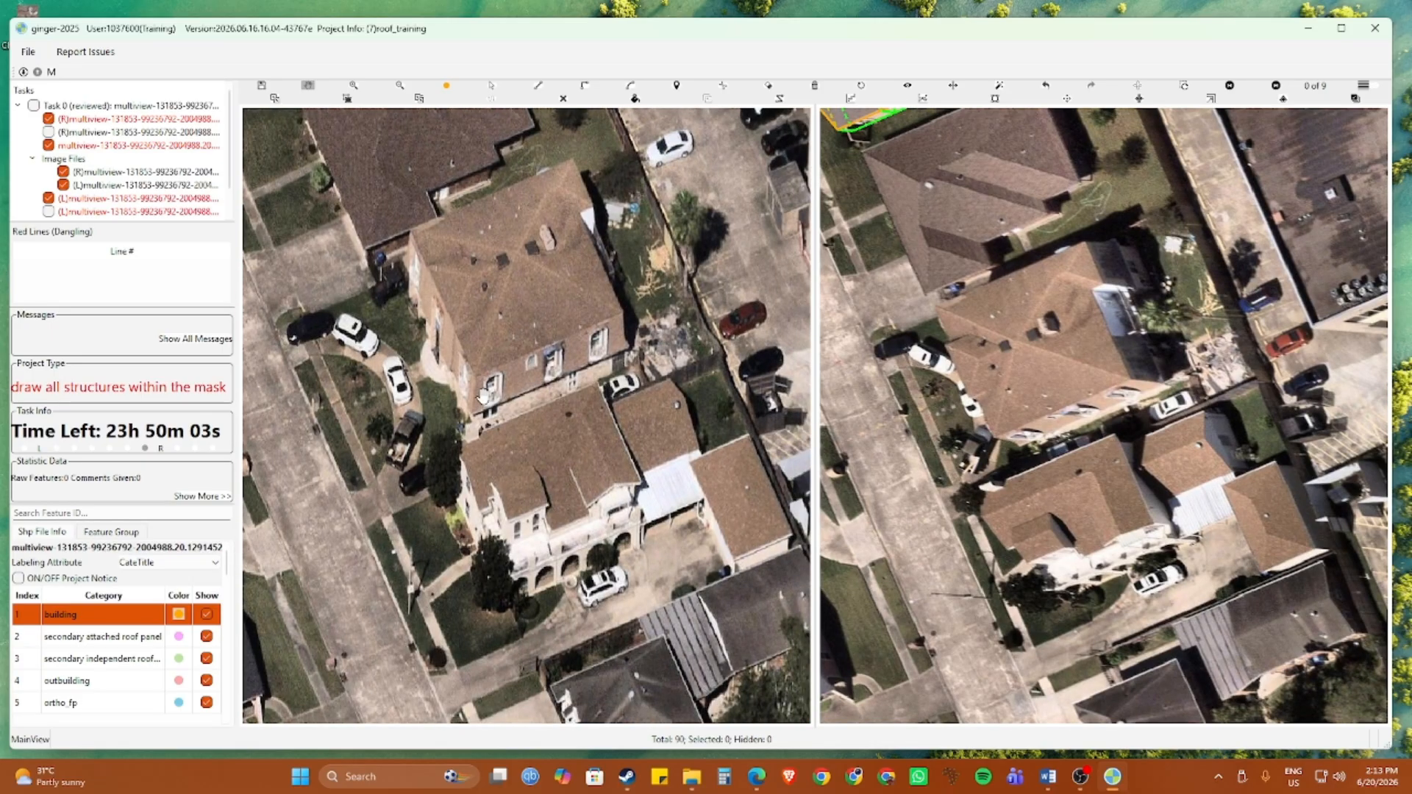
left_click_drag(386, 259, 469, 401)
left_click_drag(451, 330, 492, 457)
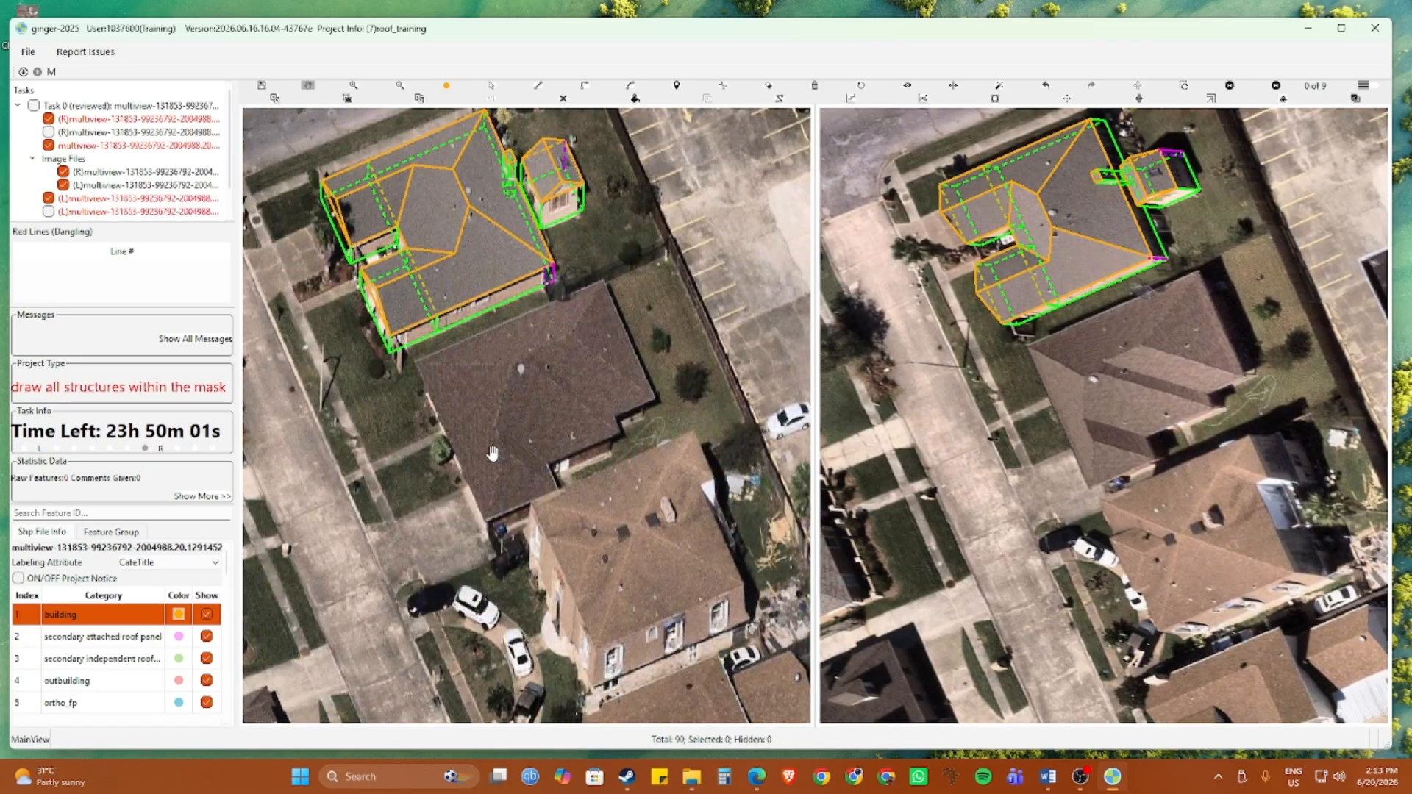
scroll(493, 452, "up", 3)
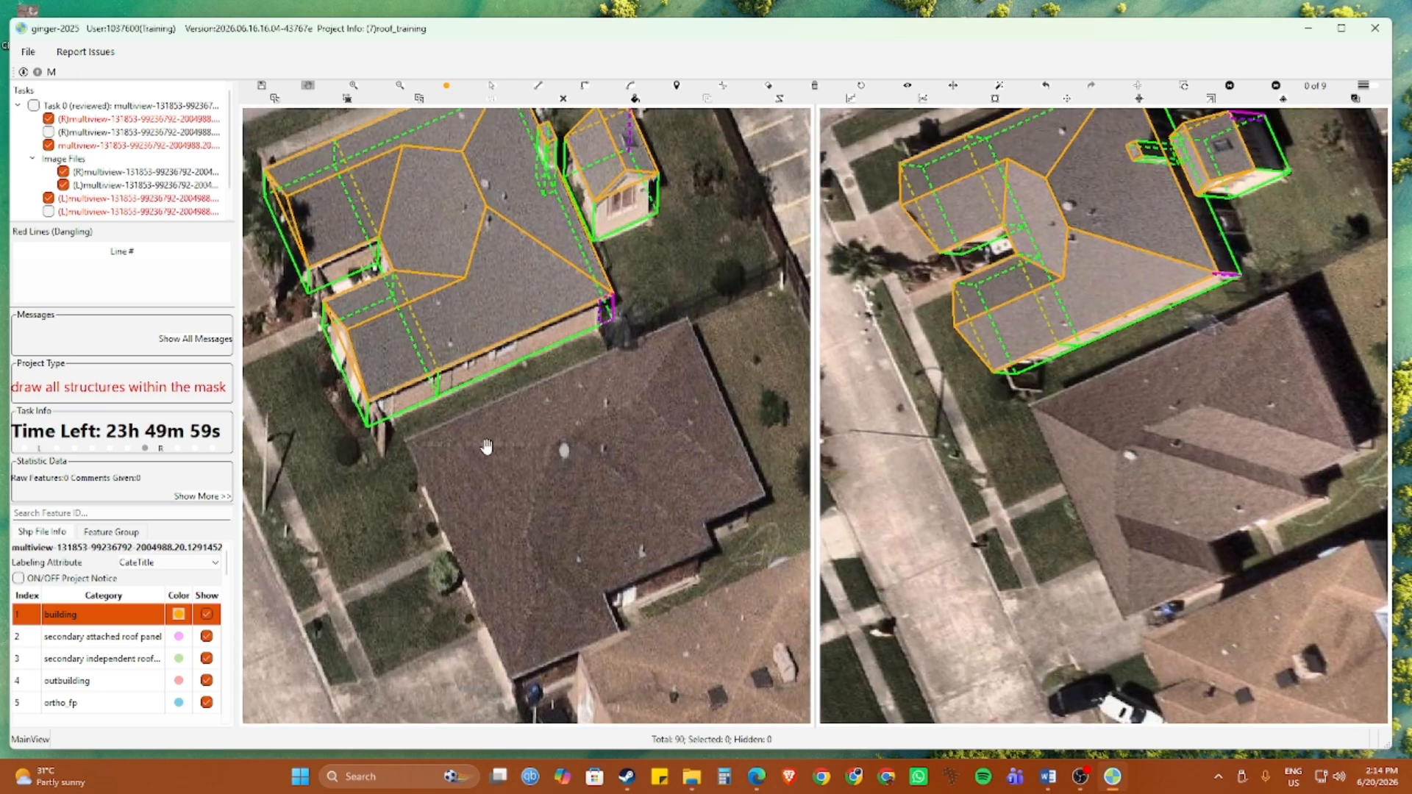
Draw a building rectangle about 21 by 18 m around the neighbouring brown-roofed house, aligned with its long upper eave
scroll(486, 446, "up", 2)
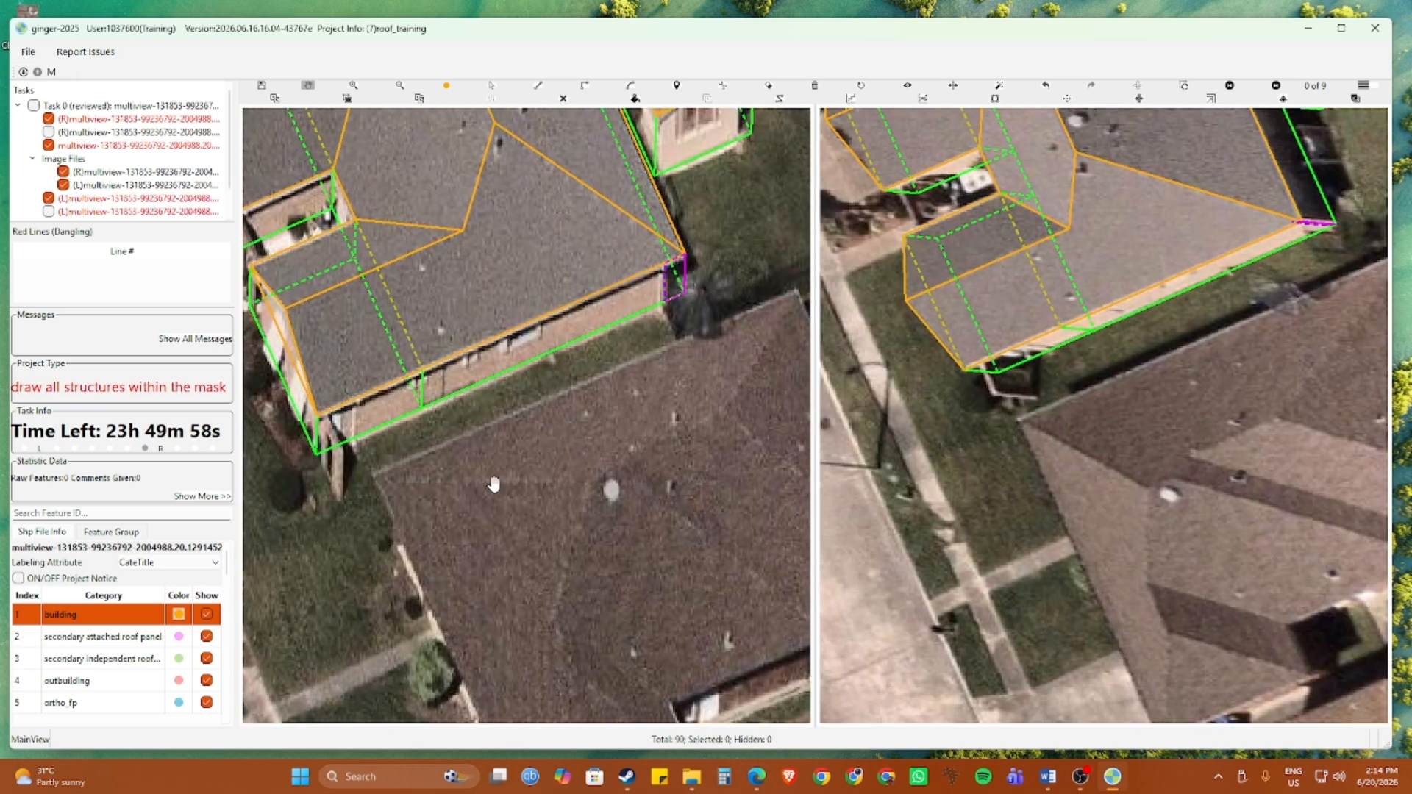
left_click(375, 474)
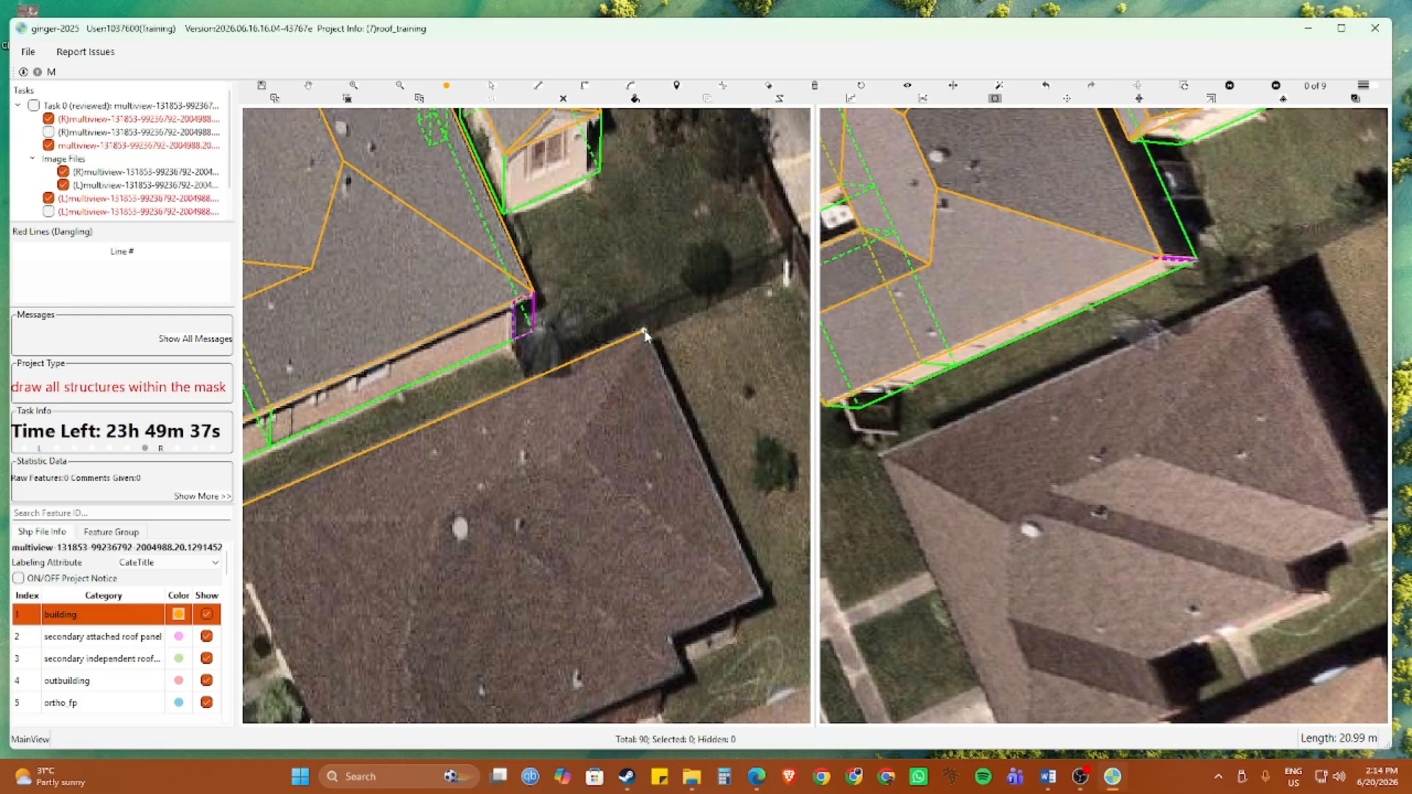
left_click(644, 333)
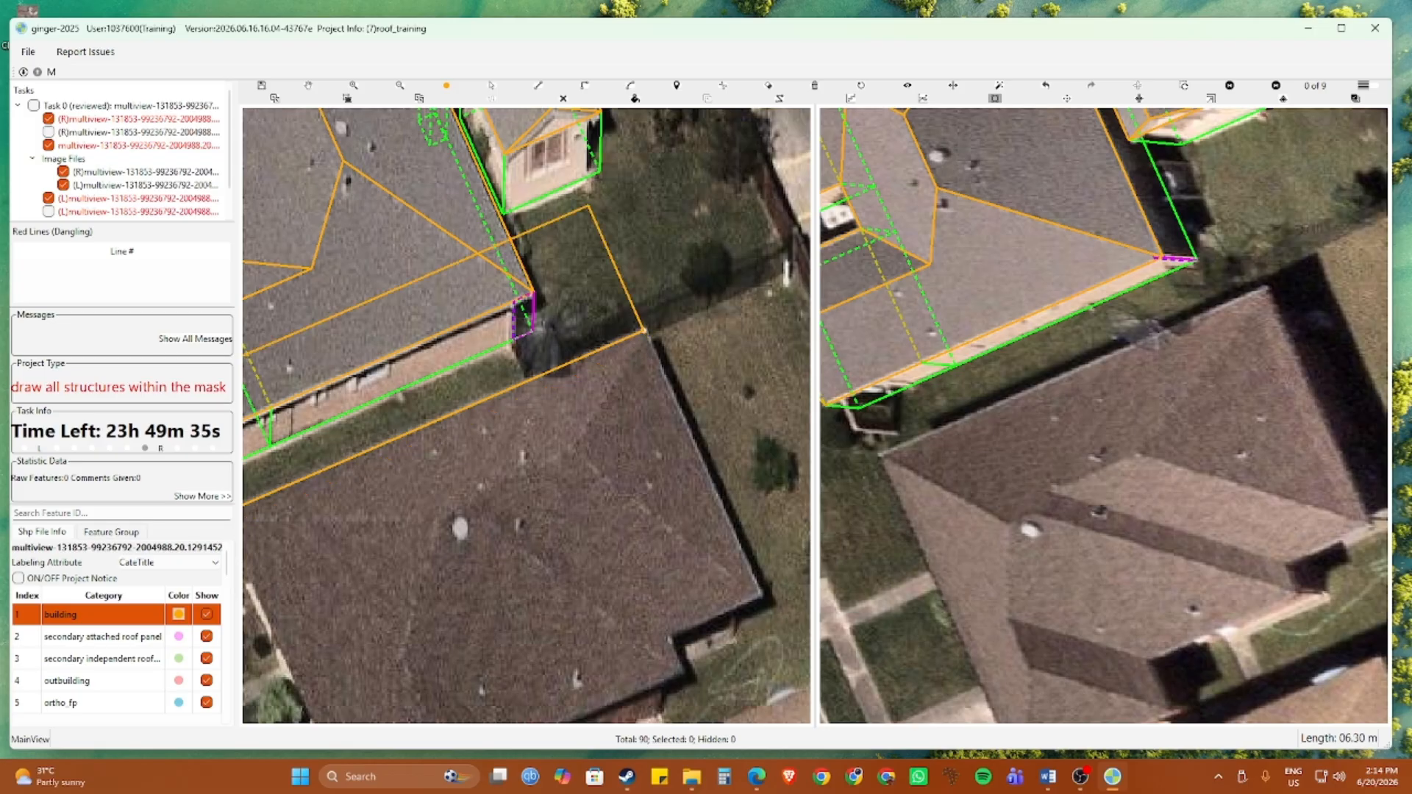
left_click(281, 339)
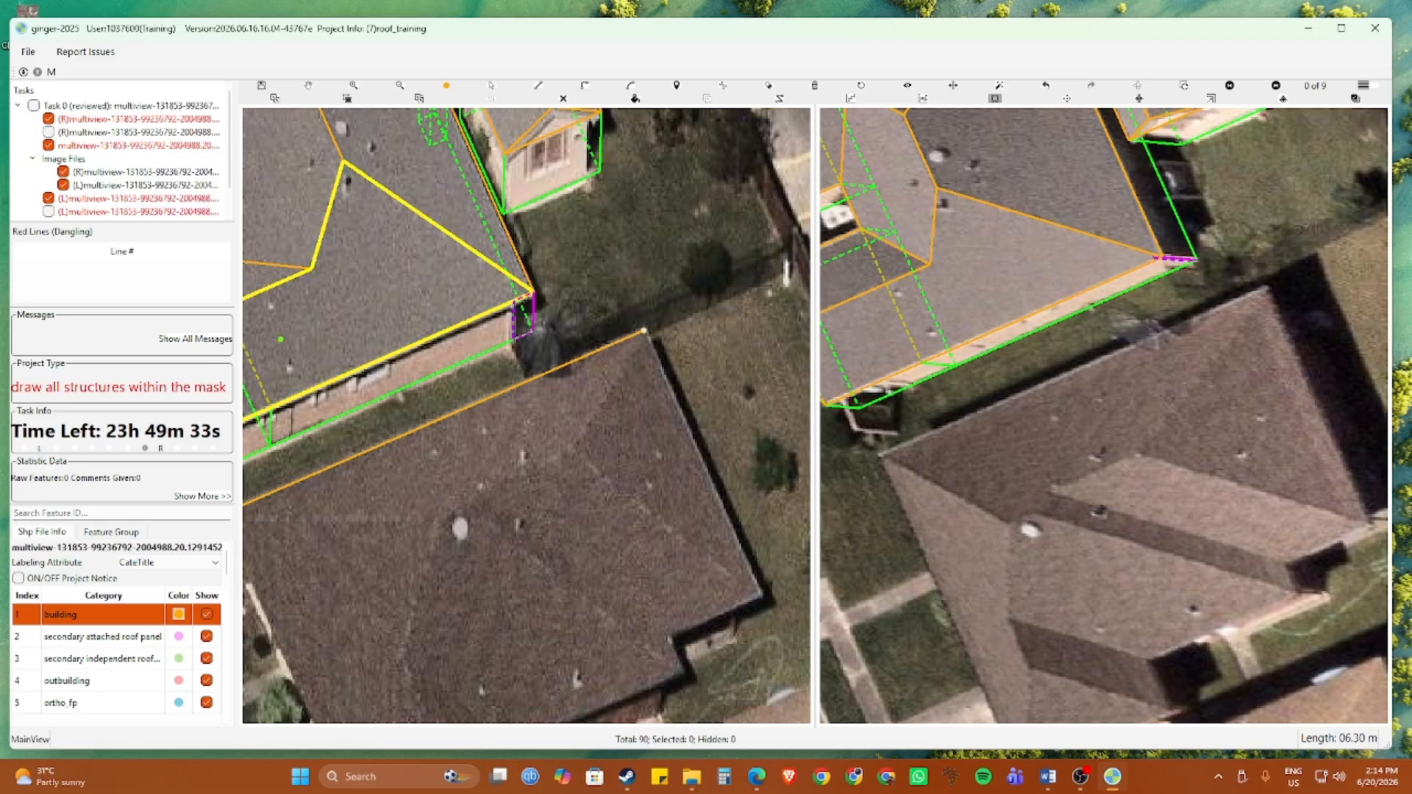
key("alt+Tab")
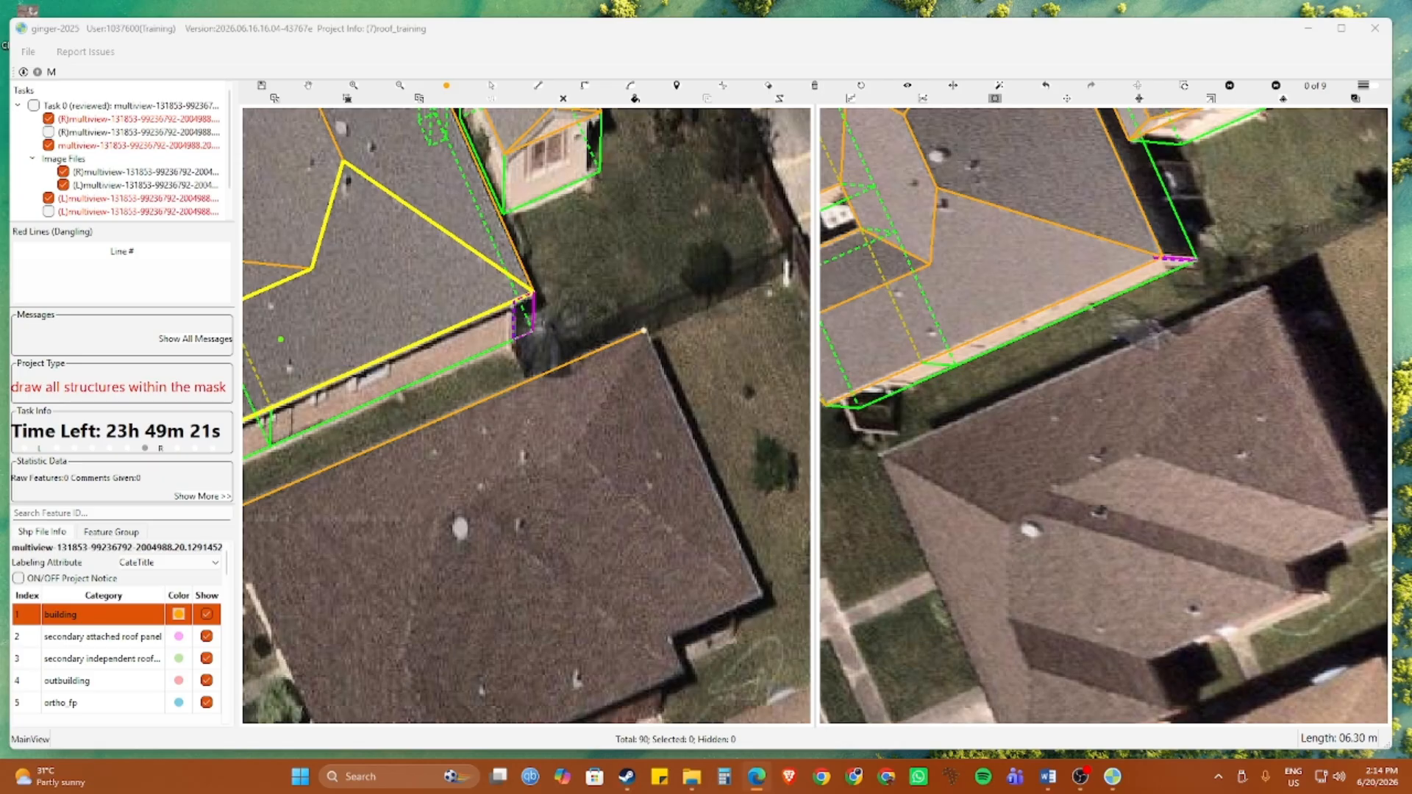
left_click(644, 331)
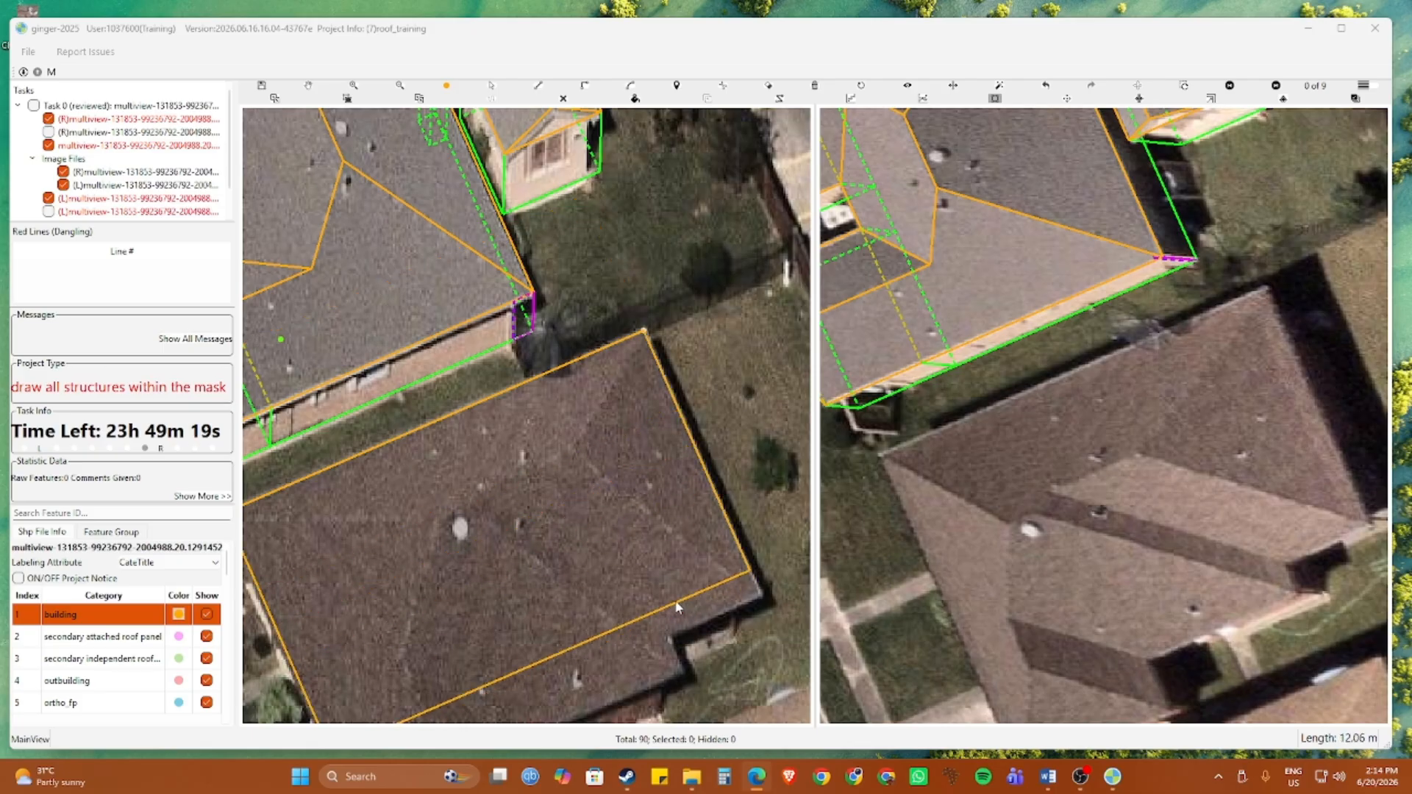
left_click_drag(676, 602, 645, 421)
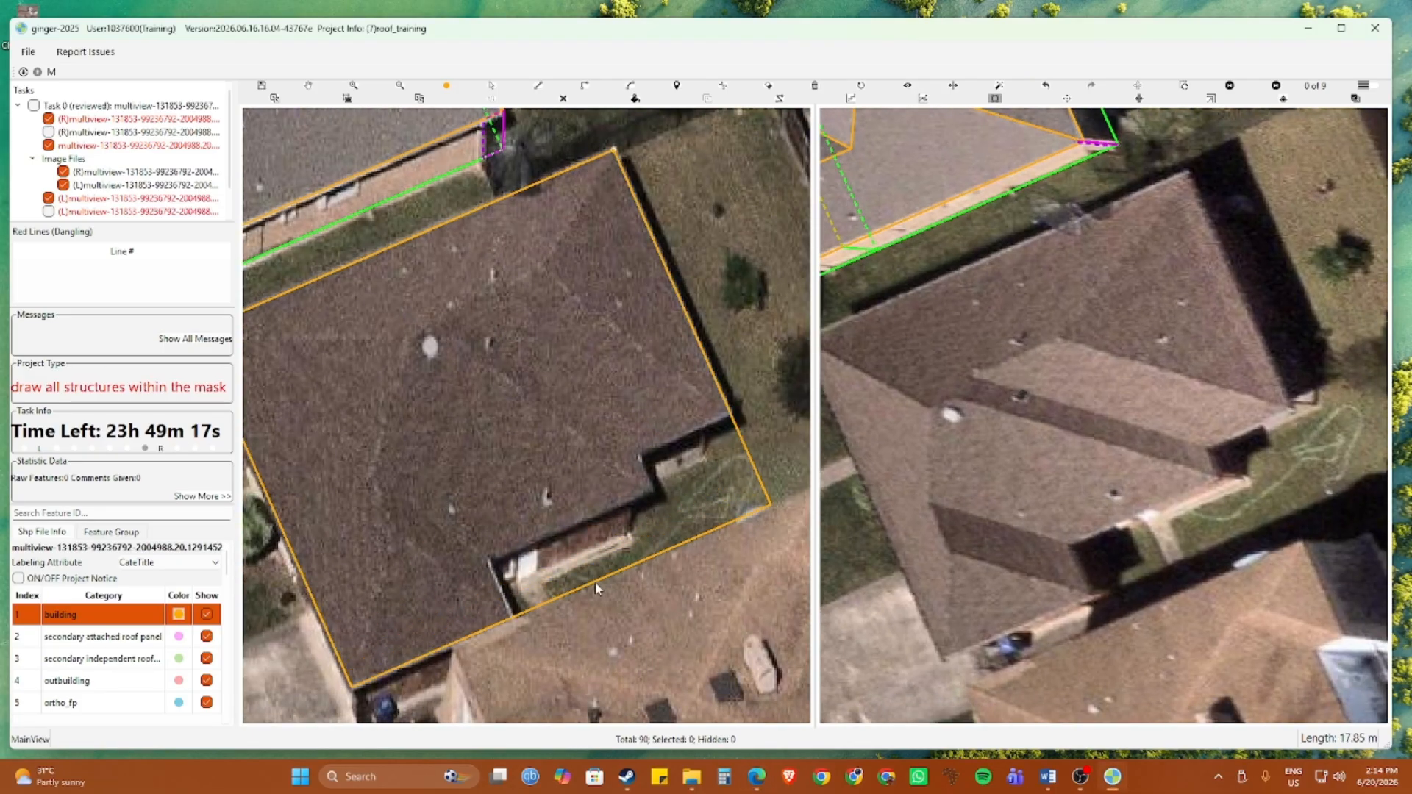
left_click(594, 580)
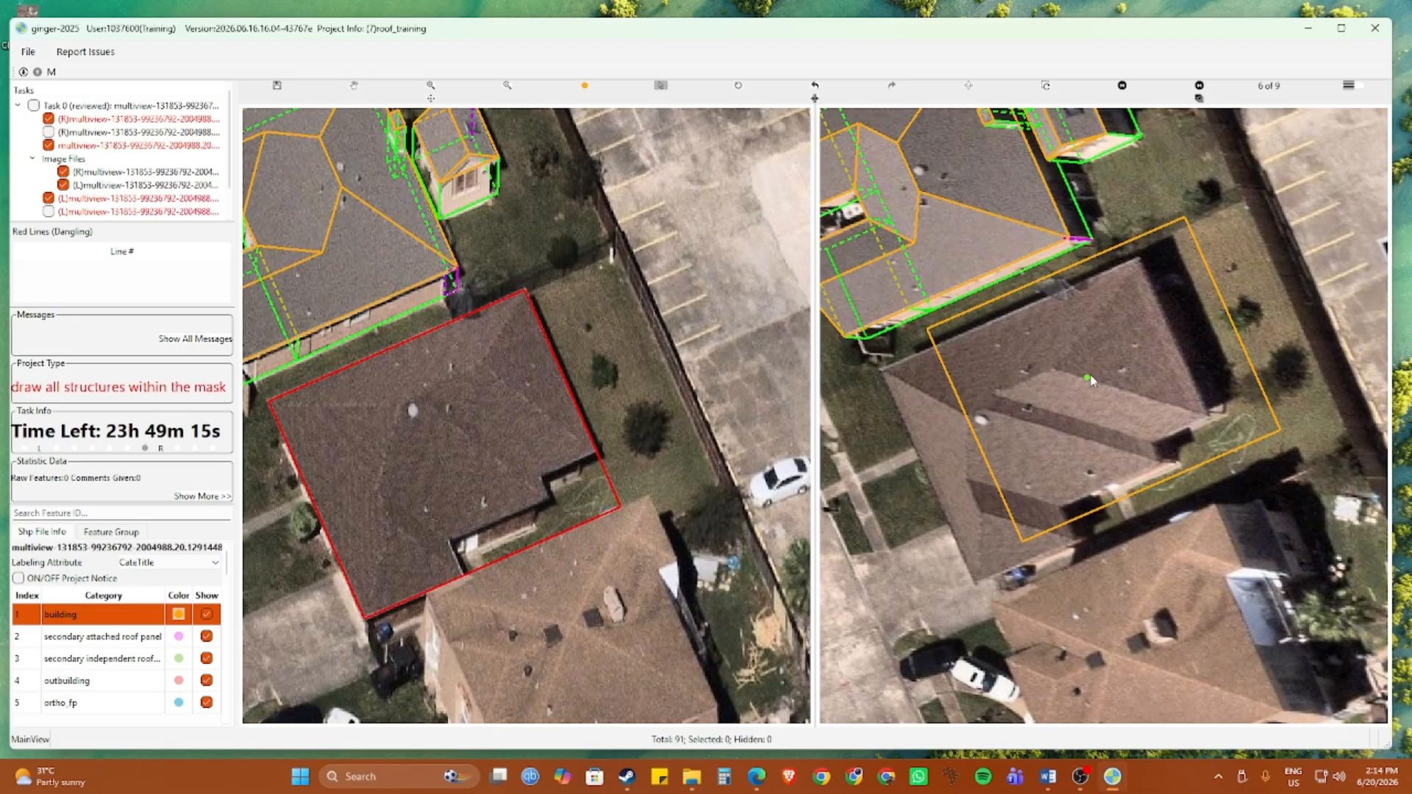
Match the brown house's rectangle to its roof in the right image and generate the house's walls
left_click_drag(1091, 380, 1146, 386)
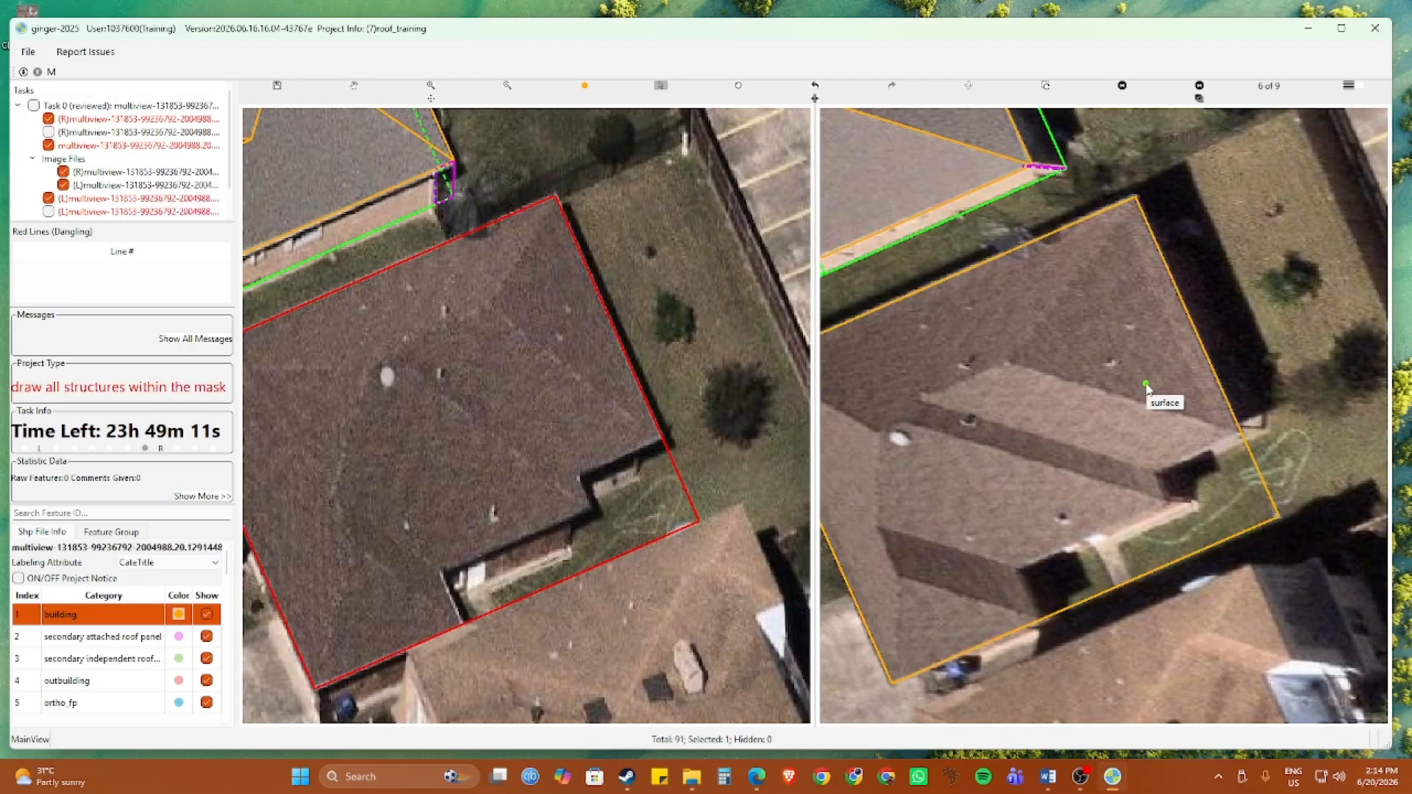
key("Escape")
key("r")
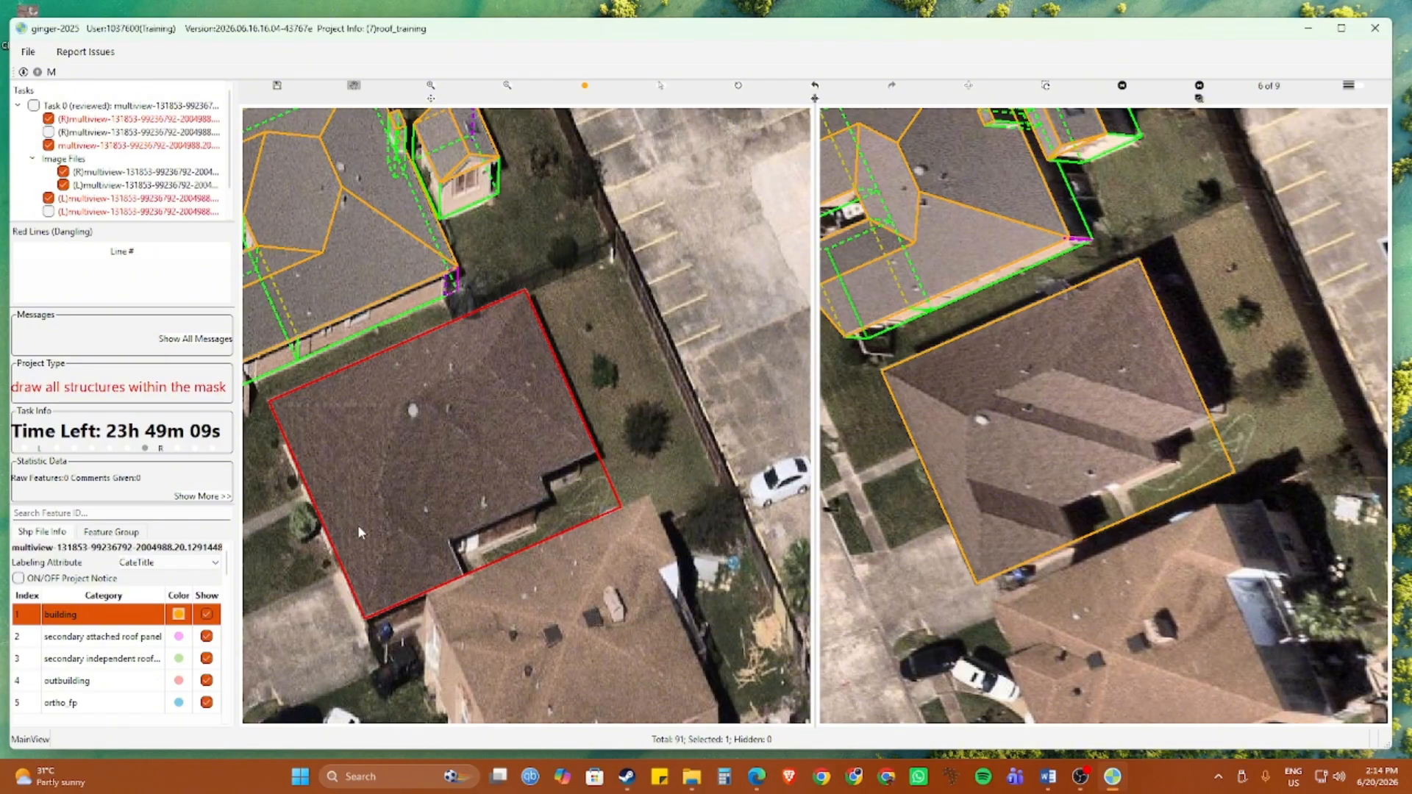
key("Escape")
key("s")
left_click(375, 448)
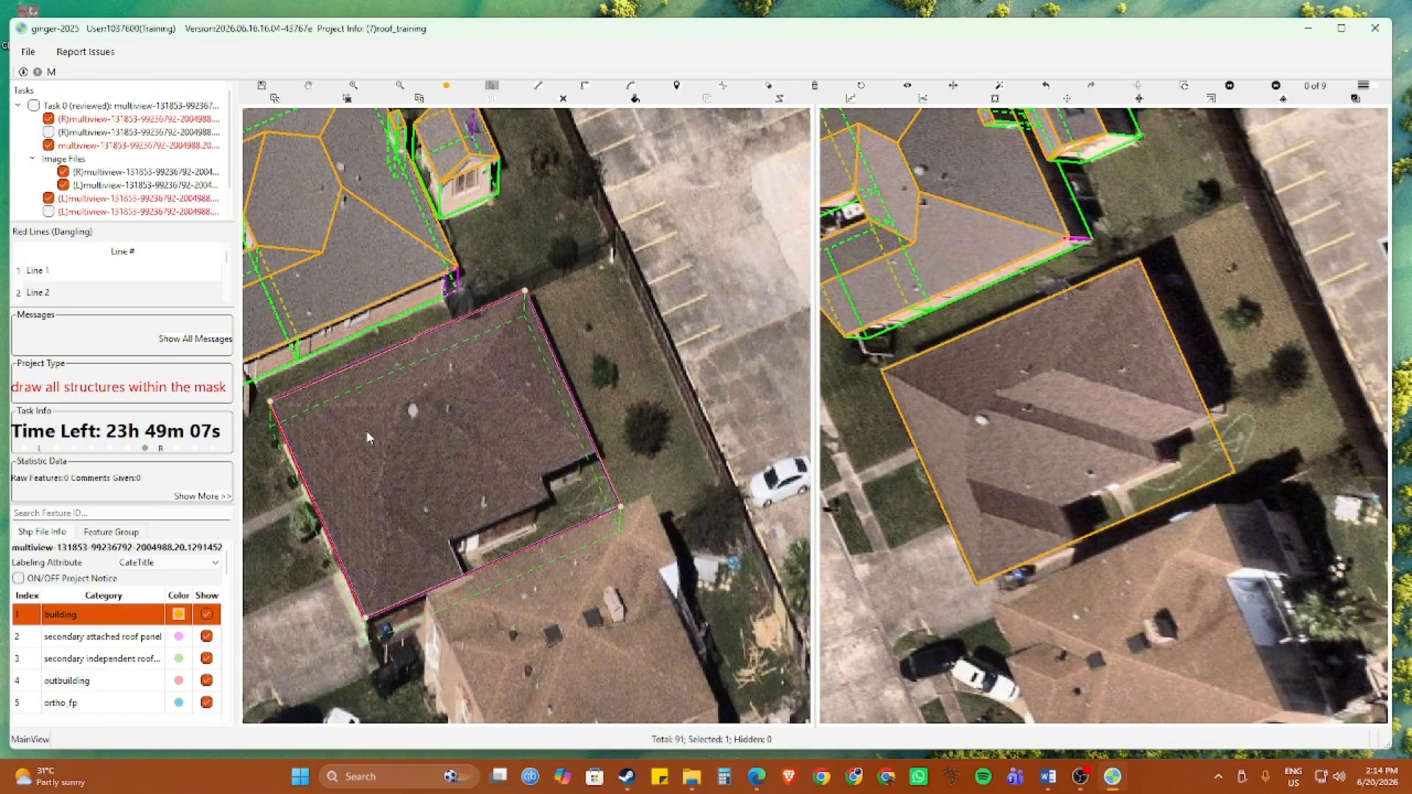
key("e")
key("Escape")
Examine how the new building box fits the brown roof's corners and stepped lower edge in both images
left_click_drag(457, 464, 443, 413)
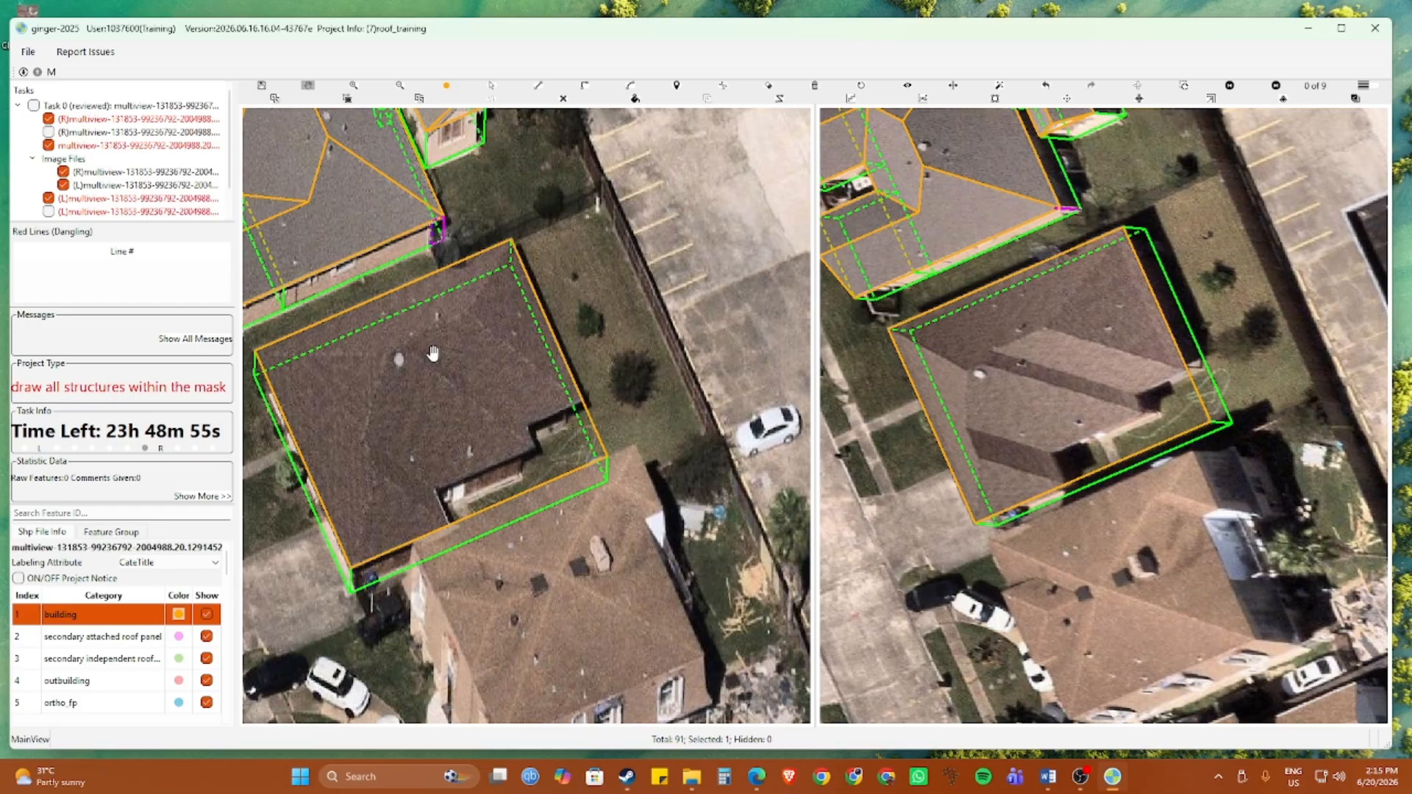
scroll(432, 354, "up", 2)
scroll(958, 390, "down", 2)
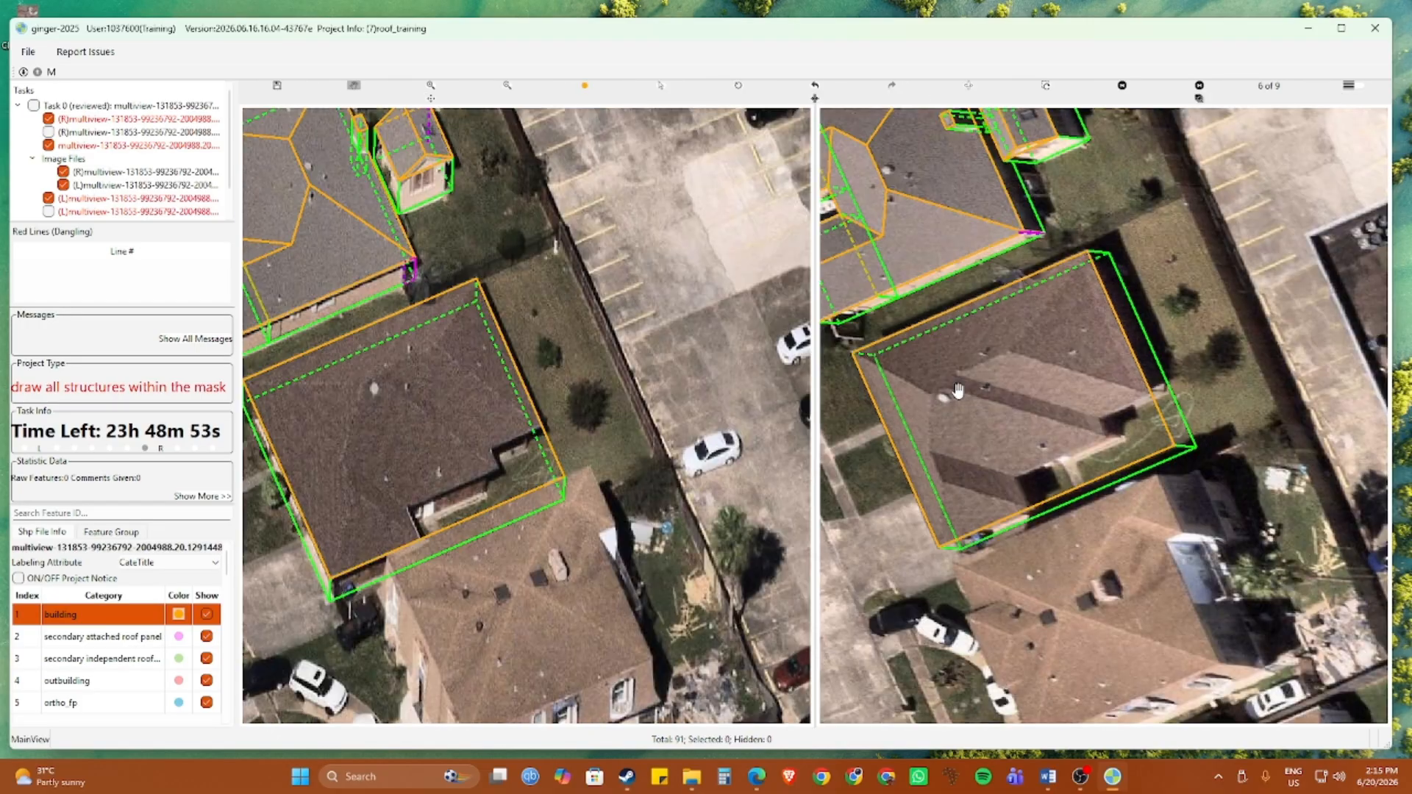
left_click_drag(965, 390, 1079, 421)
scroll(1082, 433, "up", 1)
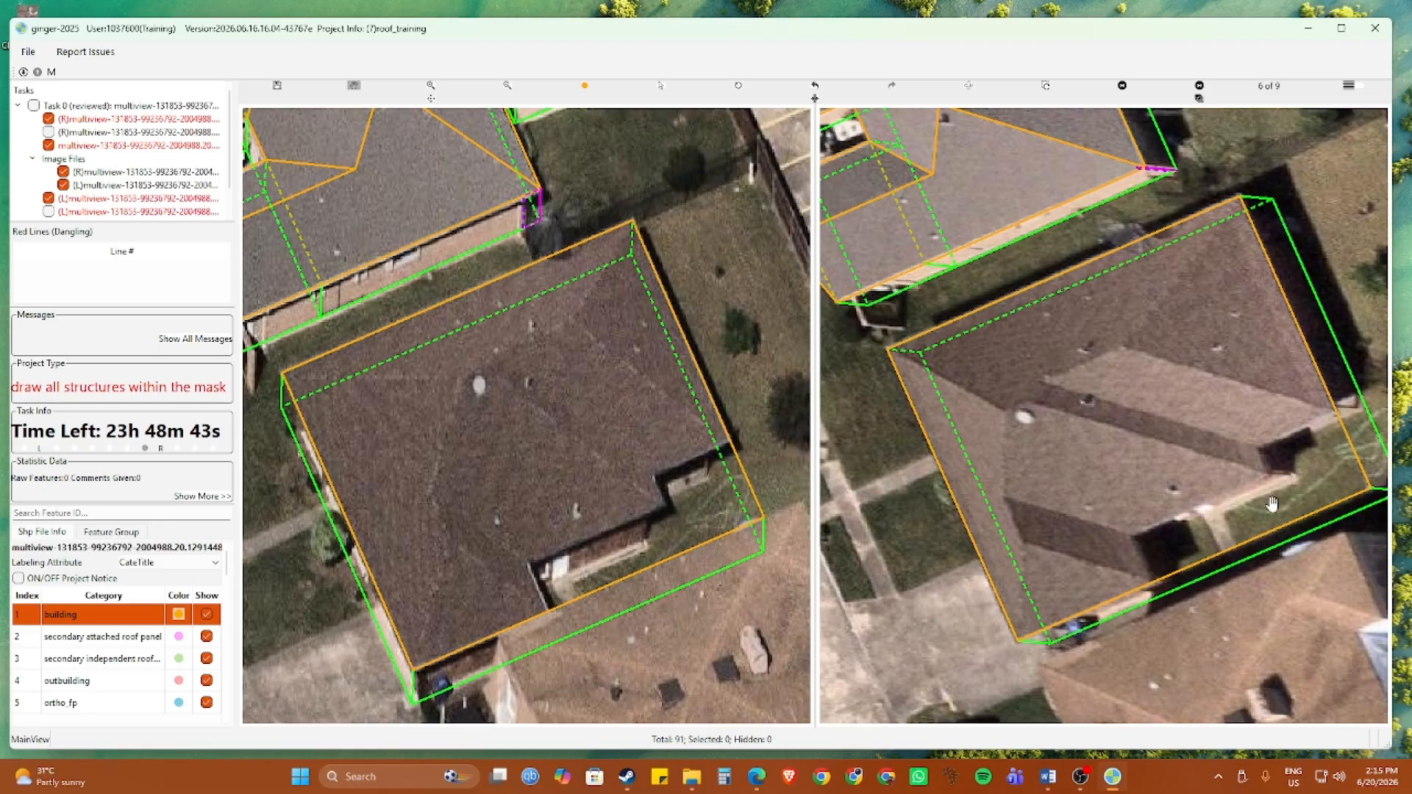
scroll(1257, 507, "up", 2)
scroll(1075, 613, "up", 3)
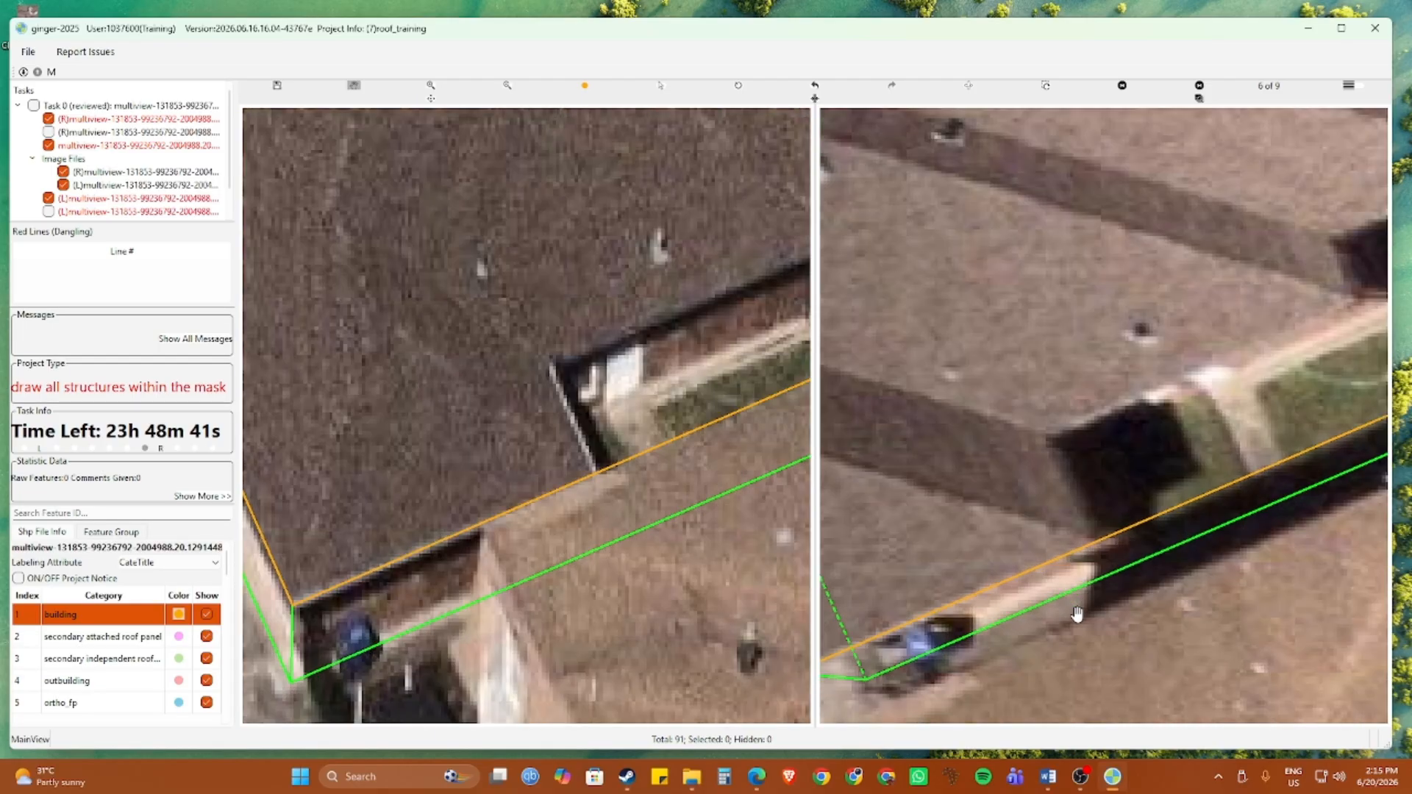
scroll(1128, 552, "down", 3)
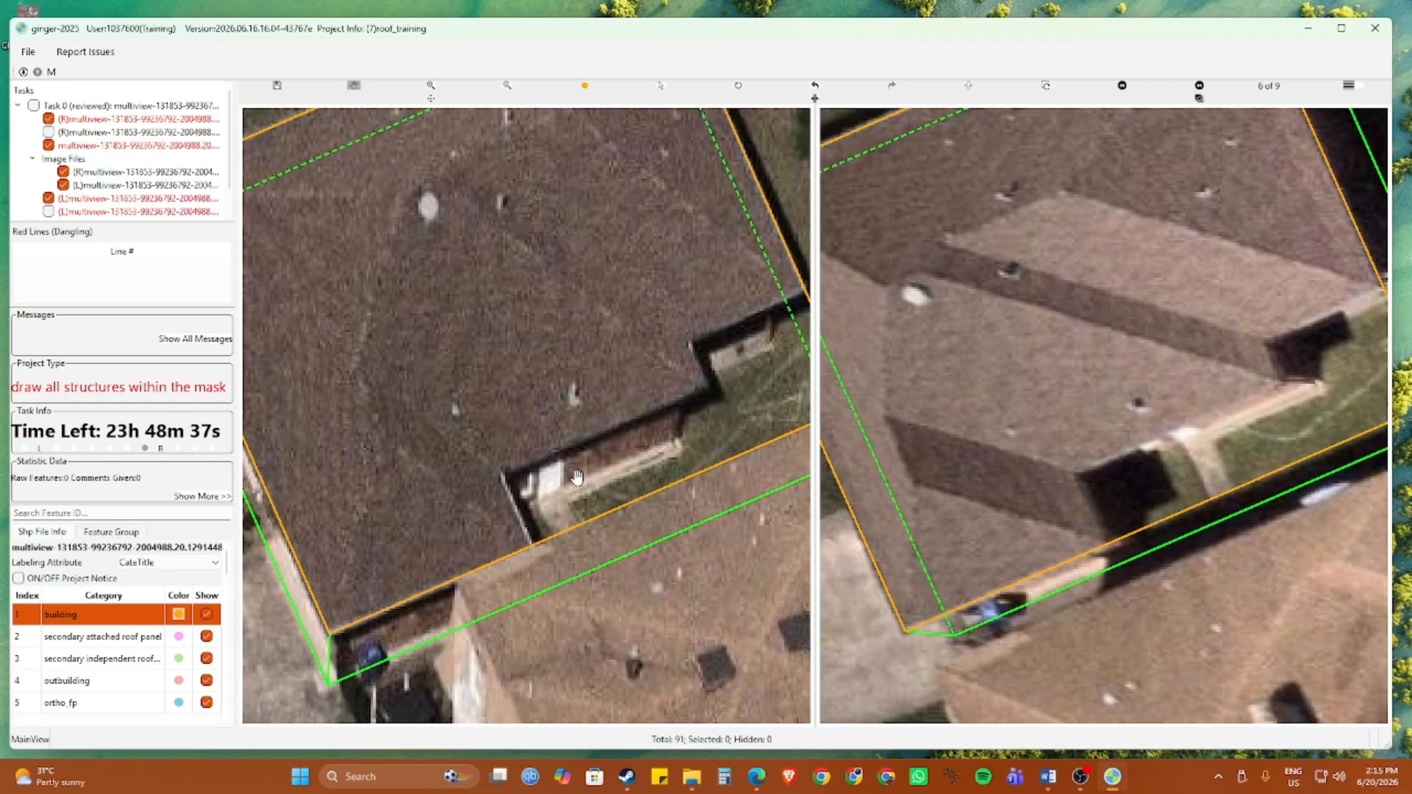
scroll(574, 481, "down", 2)
Trace the brown roof's stepped lower eave with right-angled lines and delete the excess corner area outside it
left_click_drag(524, 498, 472, 550)
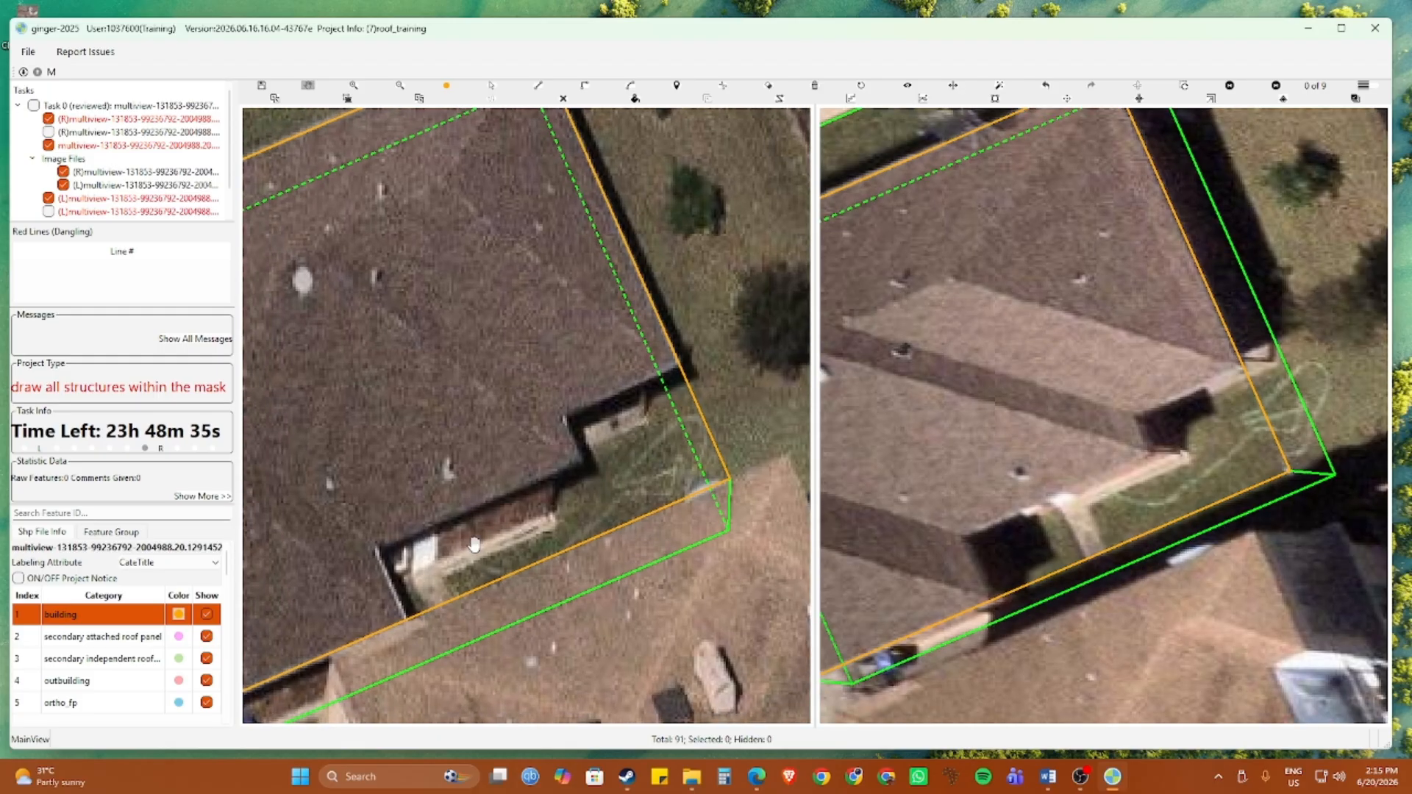
left_click(406, 618)
left_click(375, 547)
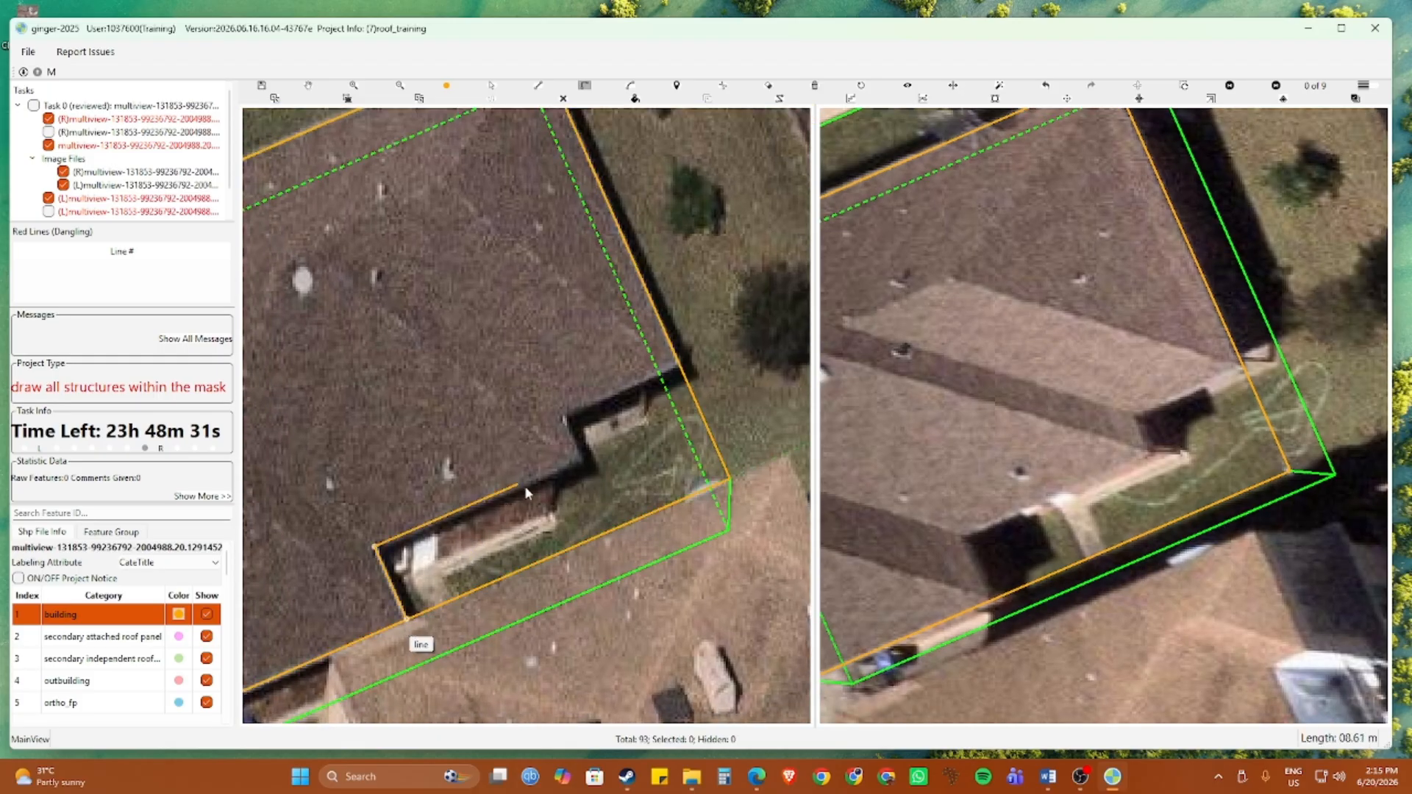
left_click(571, 414)
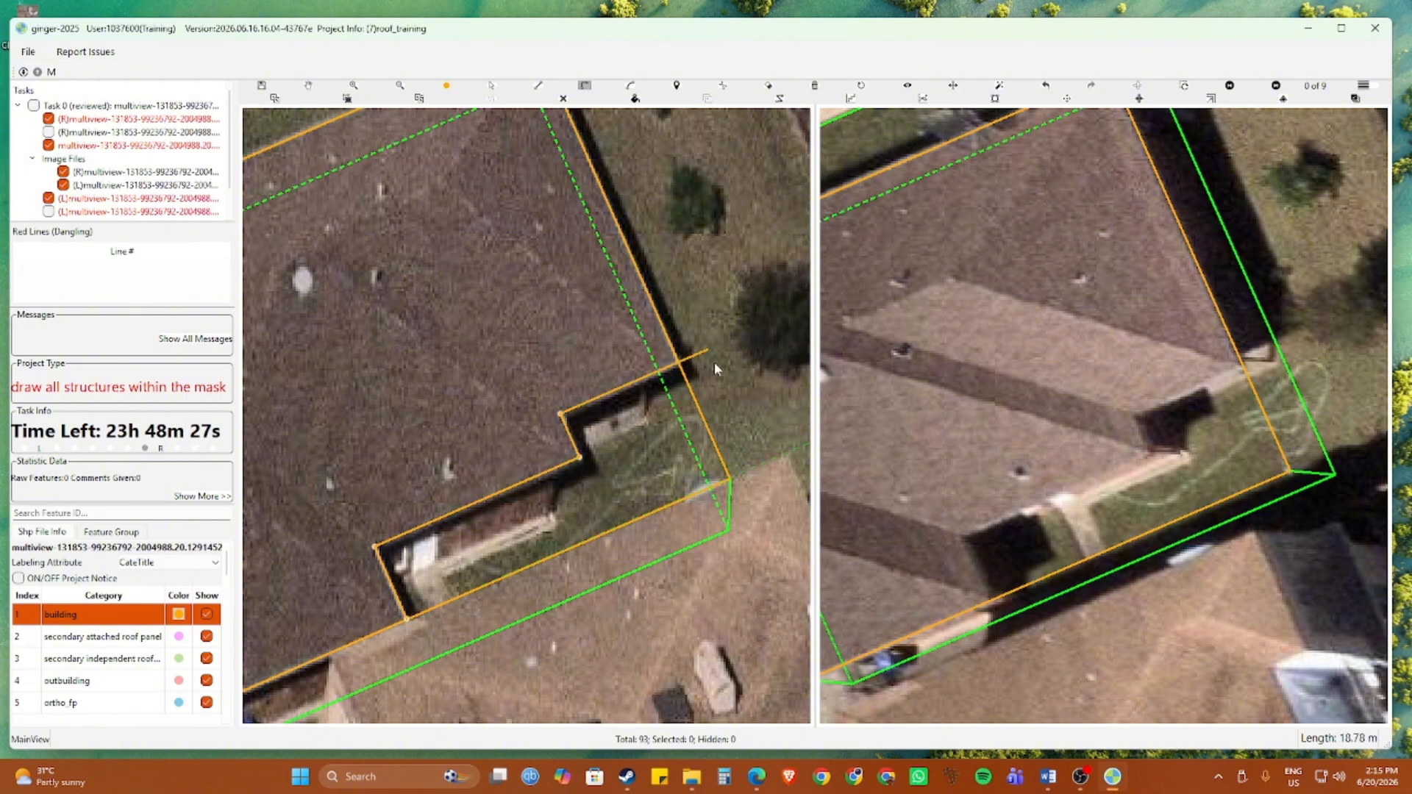
double_click(678, 363)
key("Delete")
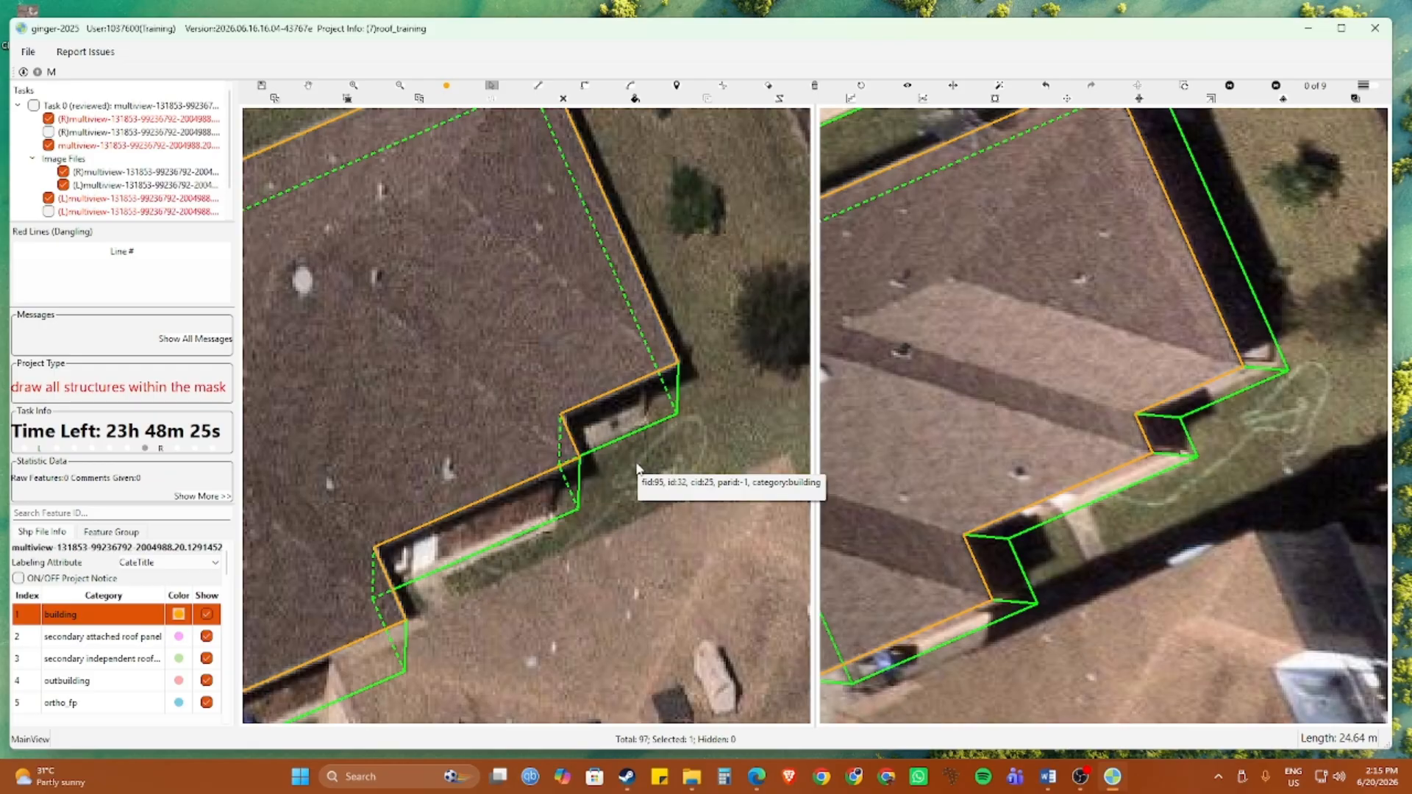
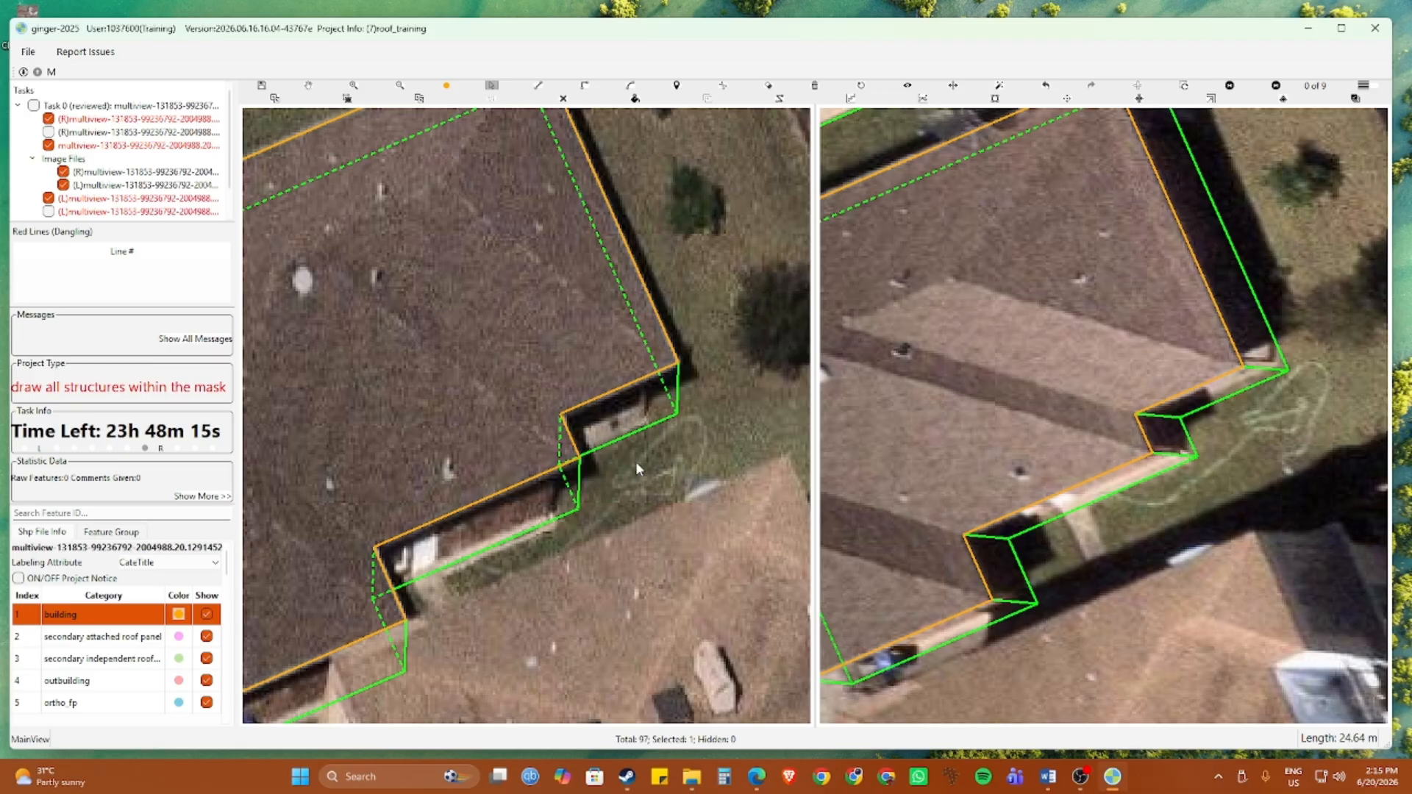
scroll(635, 461, "down", 2)
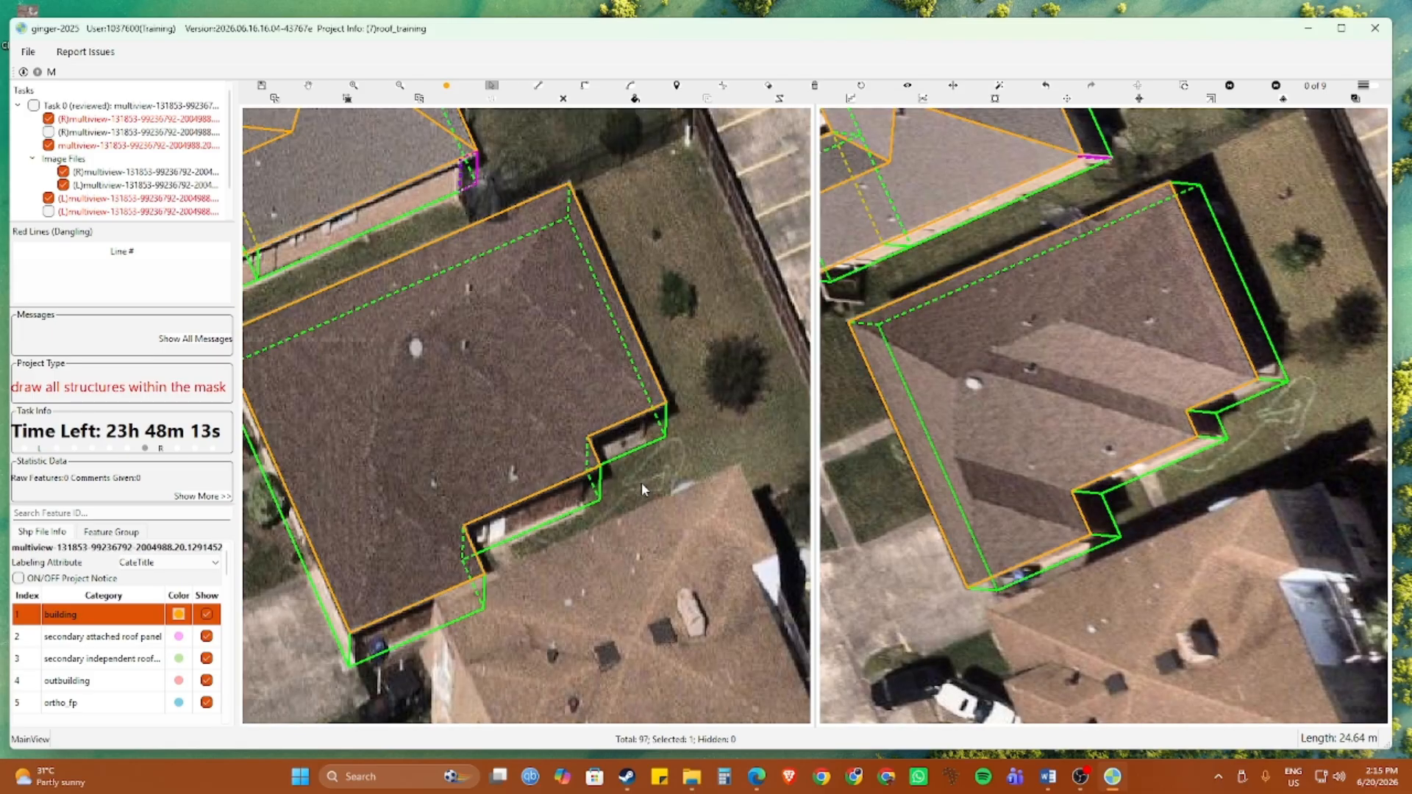
left_click_drag(527, 551, 553, 576)
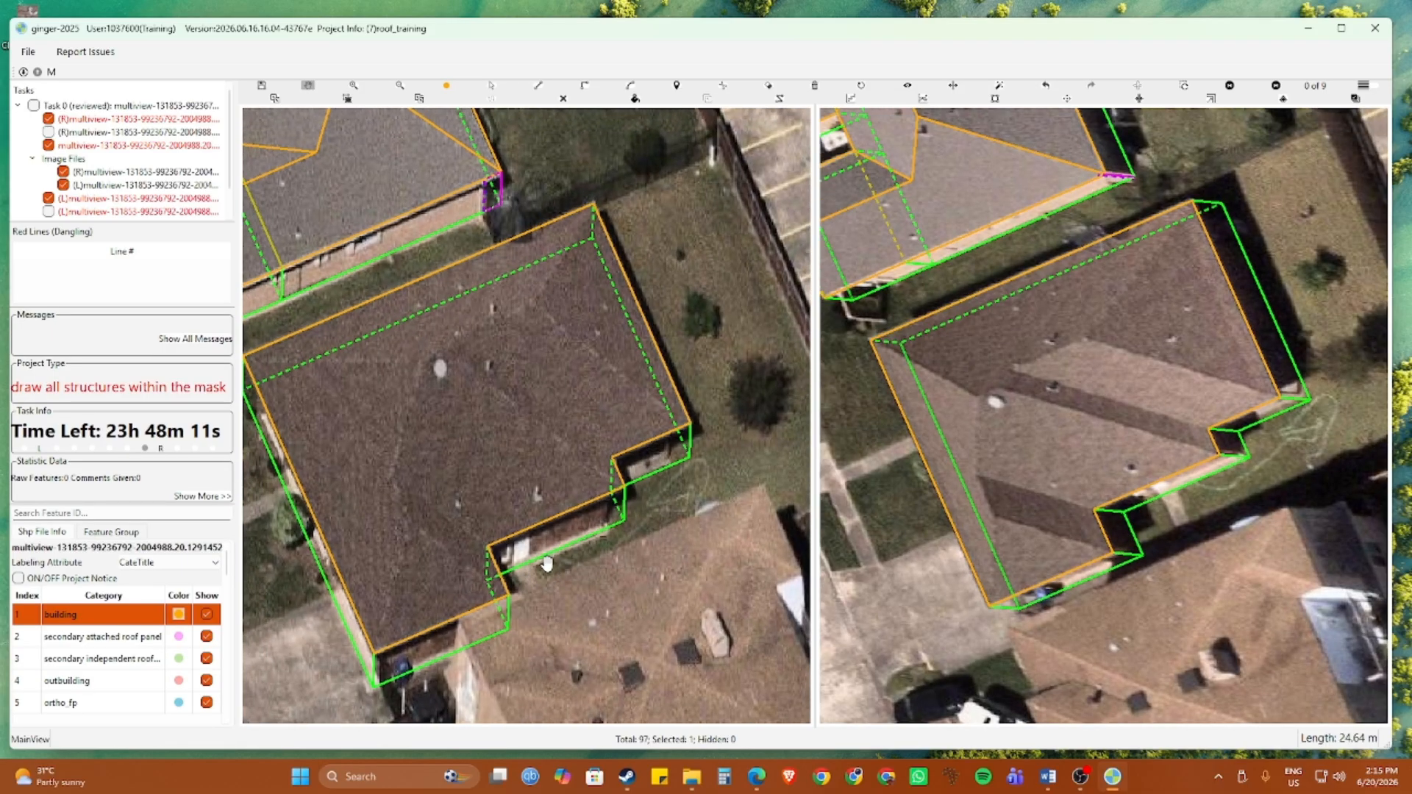
key("l")
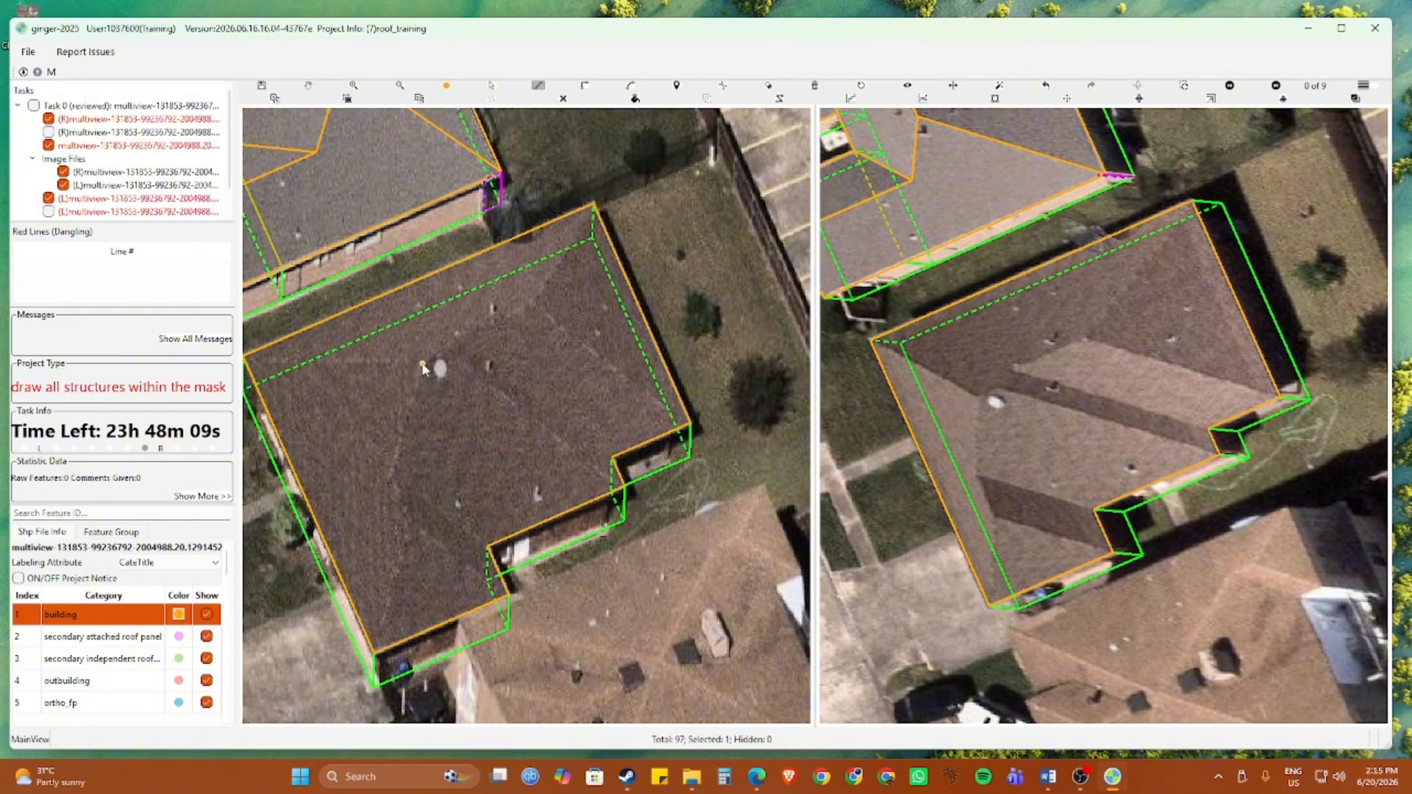
left_click(423, 367)
left_click(351, 599)
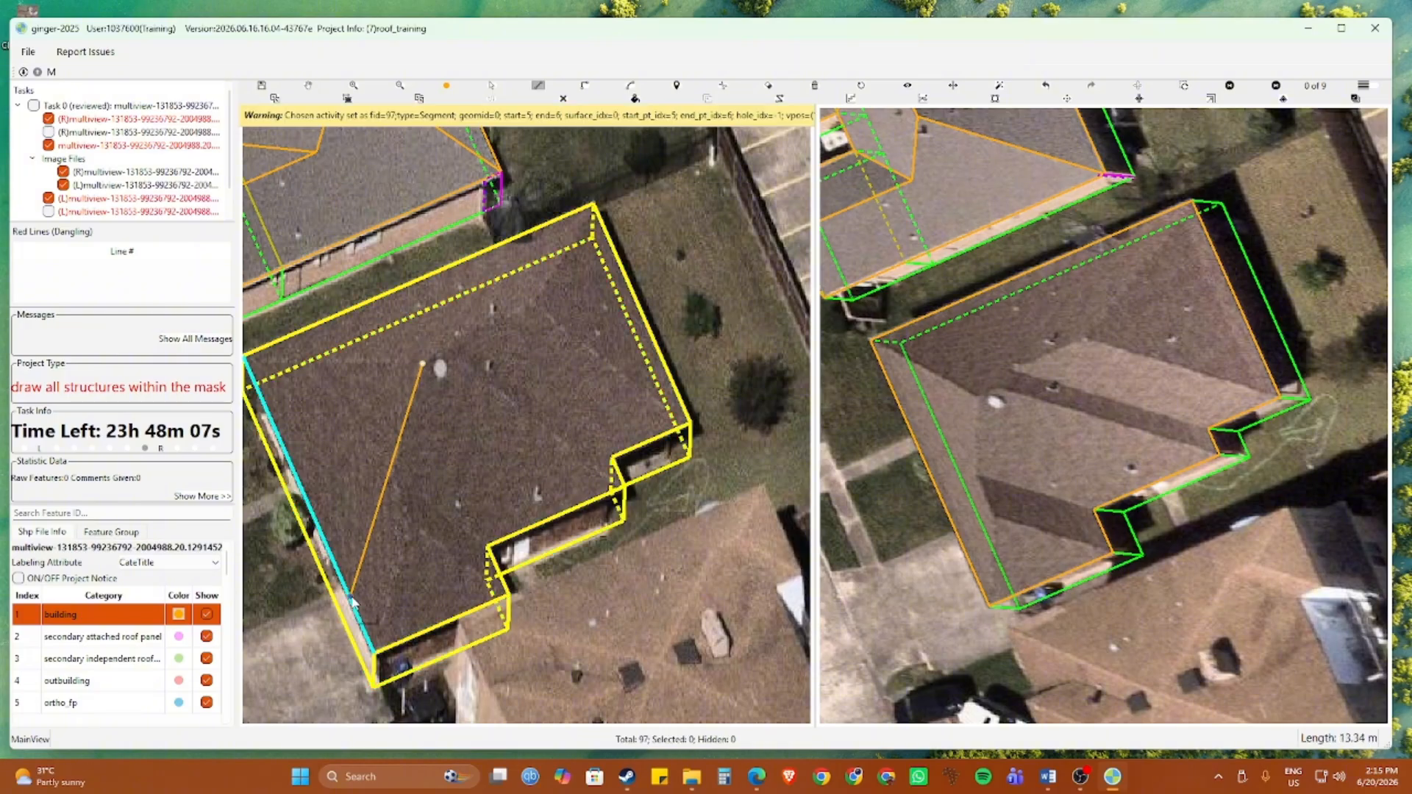
key("Escape")
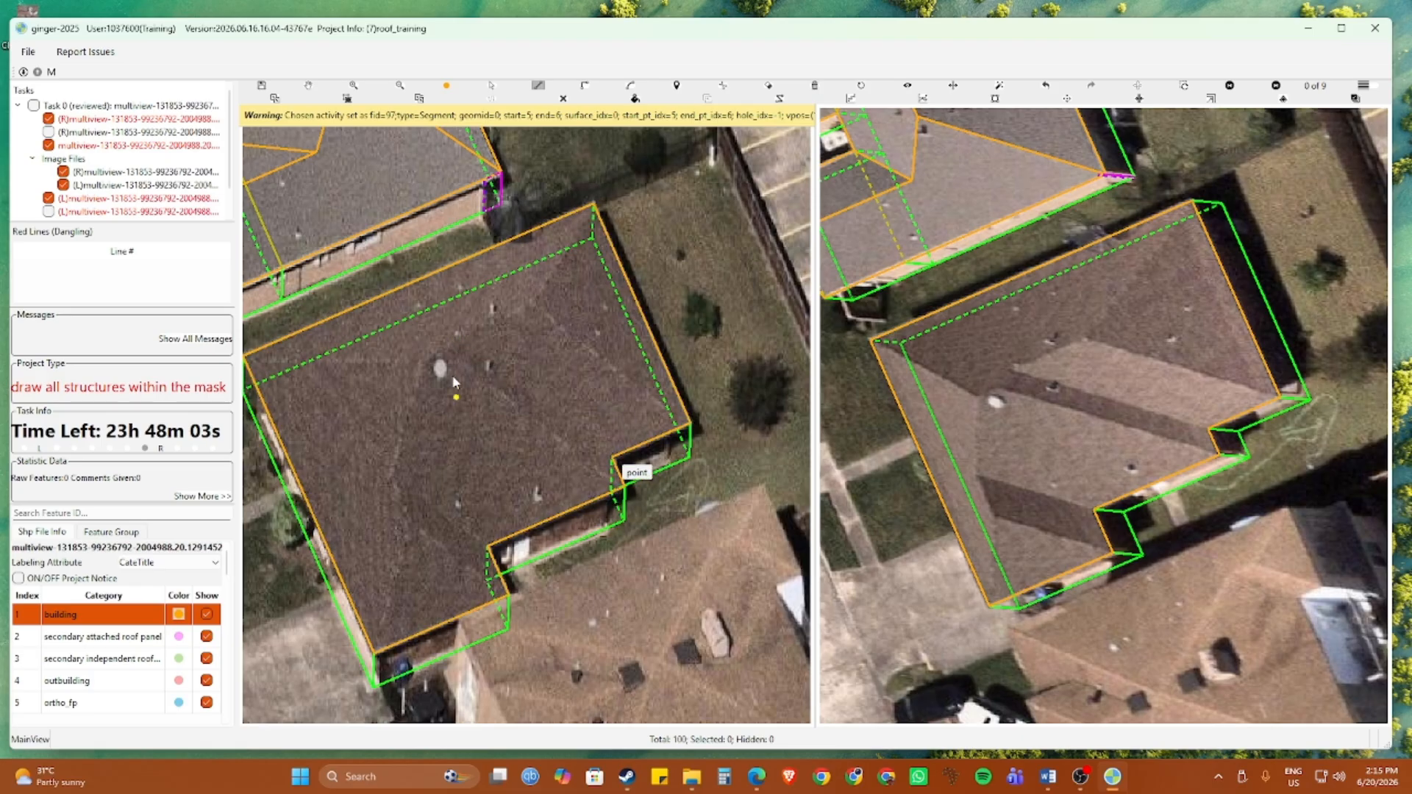
key("Escape")
Draw two guide lines from the roof's inner corner beside the short eave to the opposite roof edges, parallel to the adjoining eaves
left_click_drag(526, 465, 548, 476)
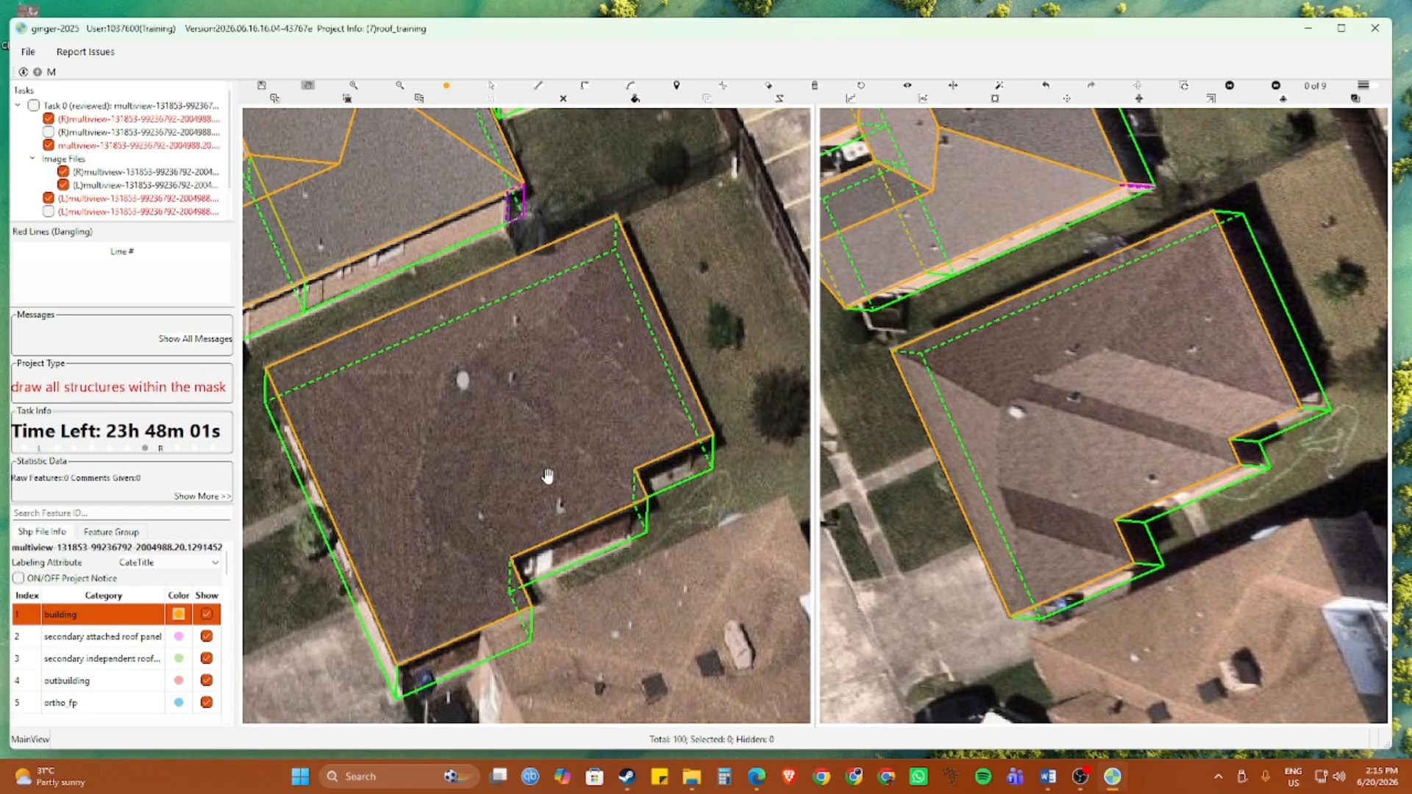
left_click(634, 468)
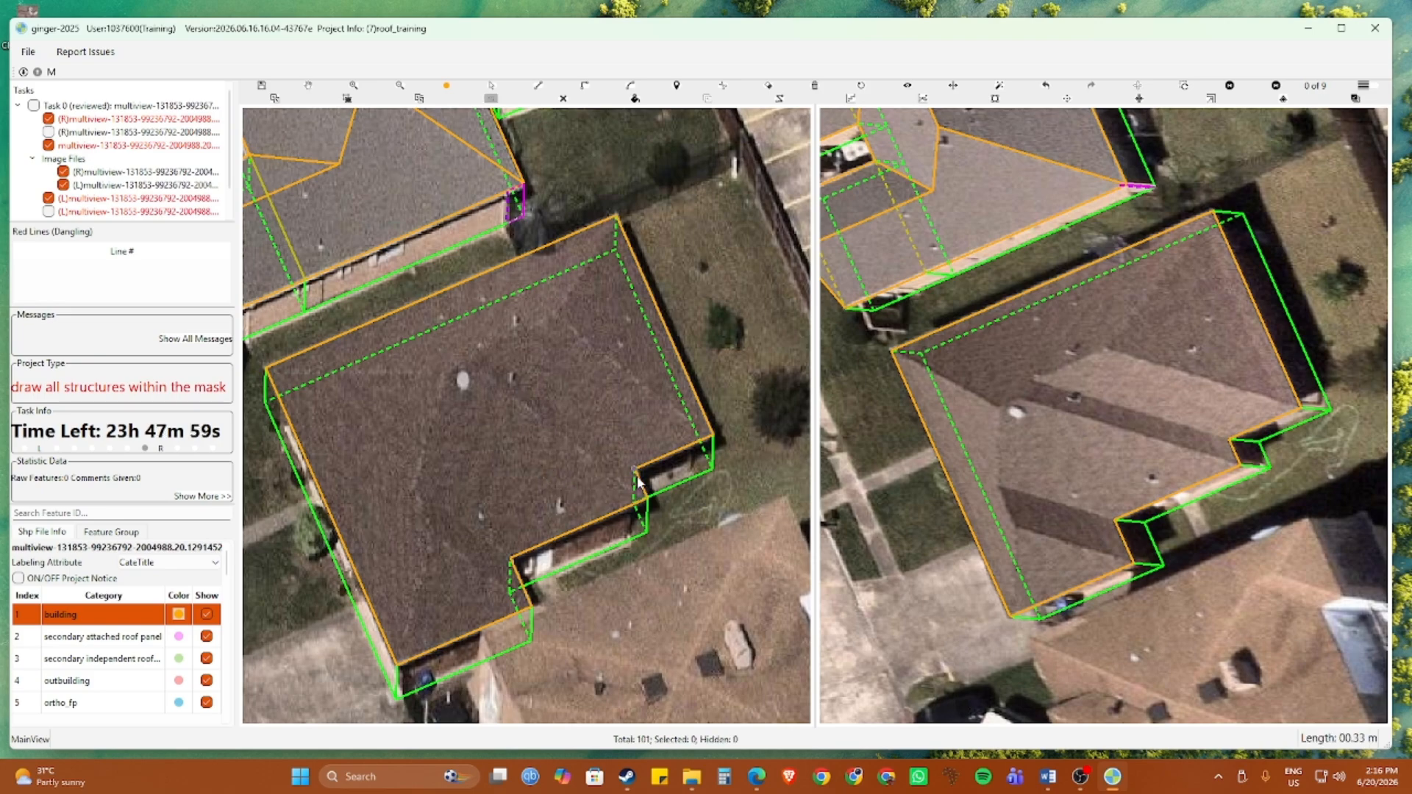
left_click(673, 459)
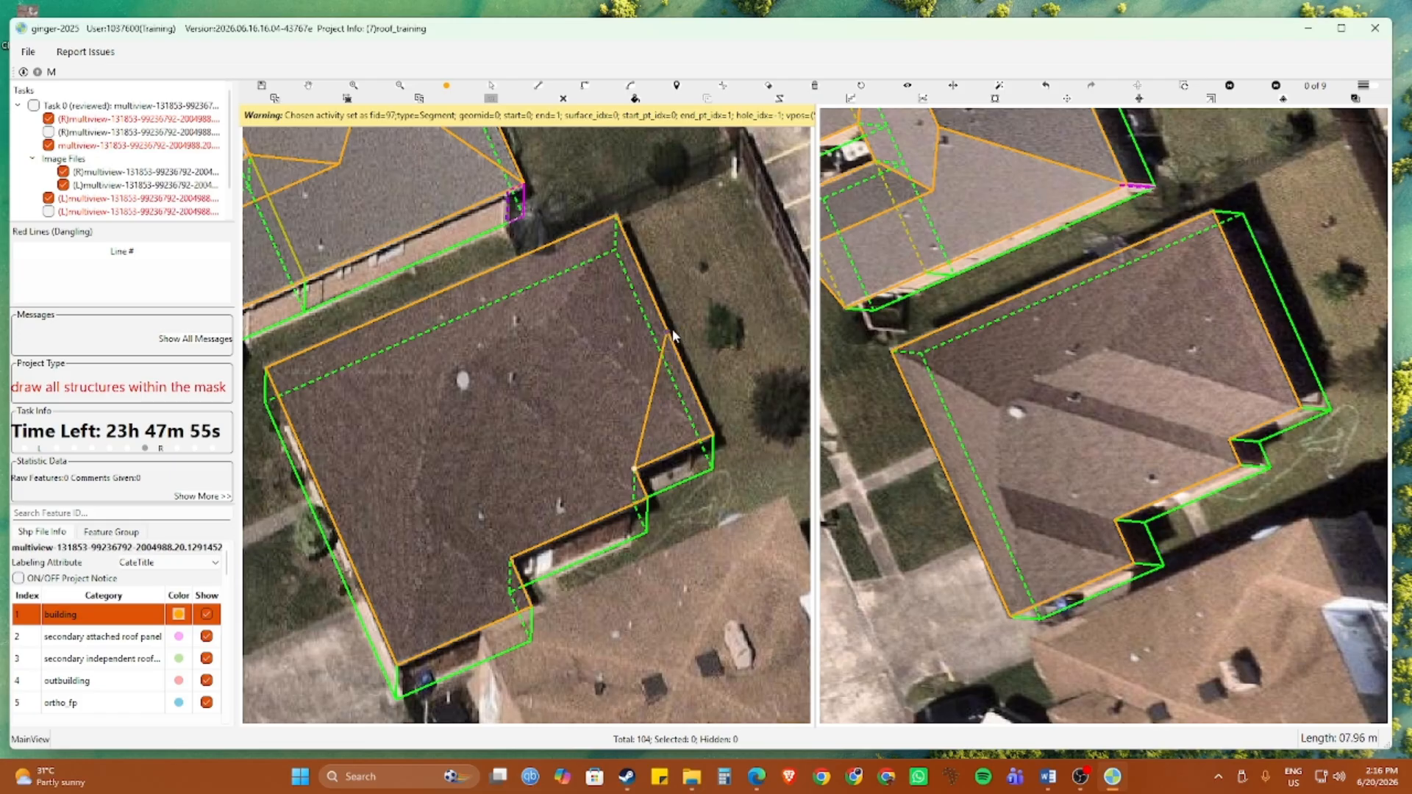
left_click(612, 331)
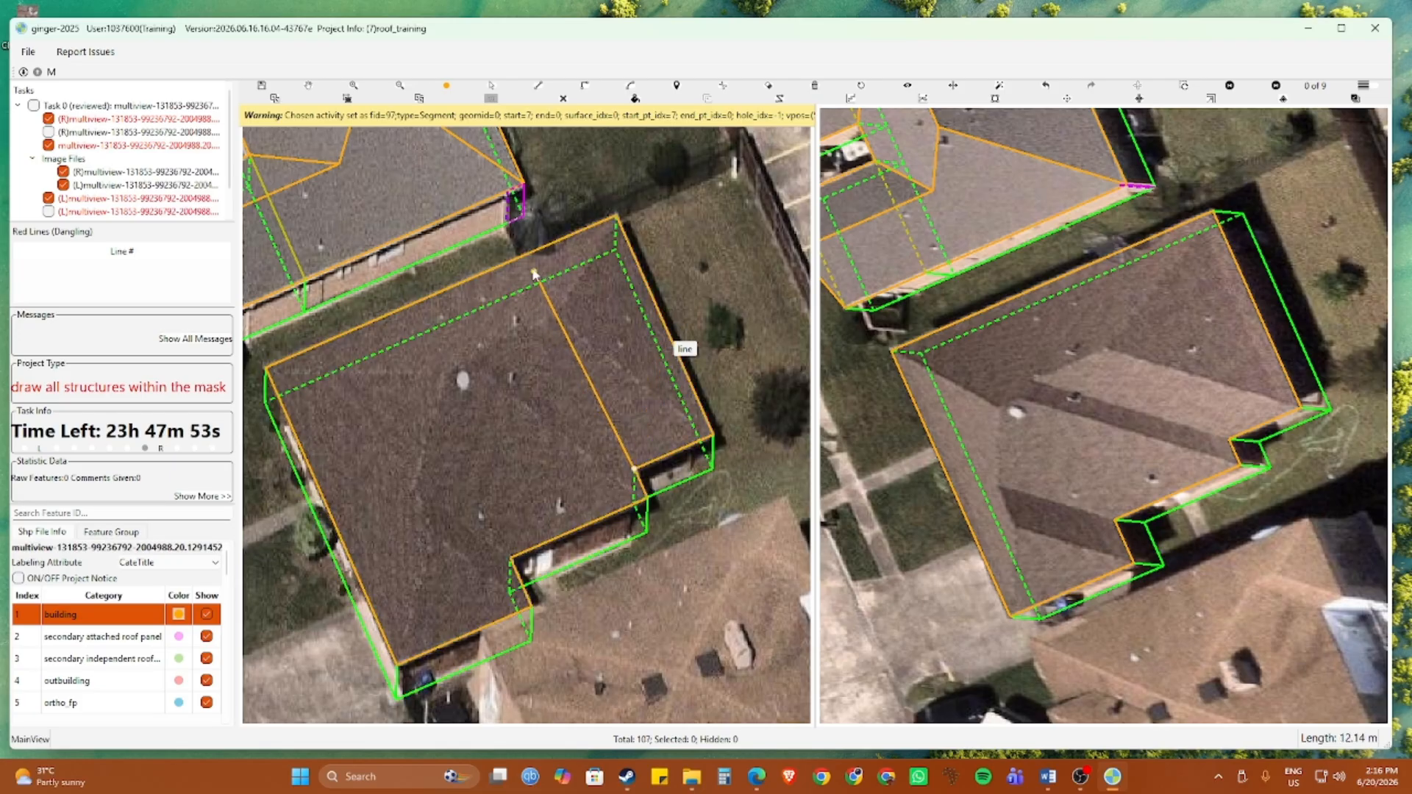
left_click(664, 316)
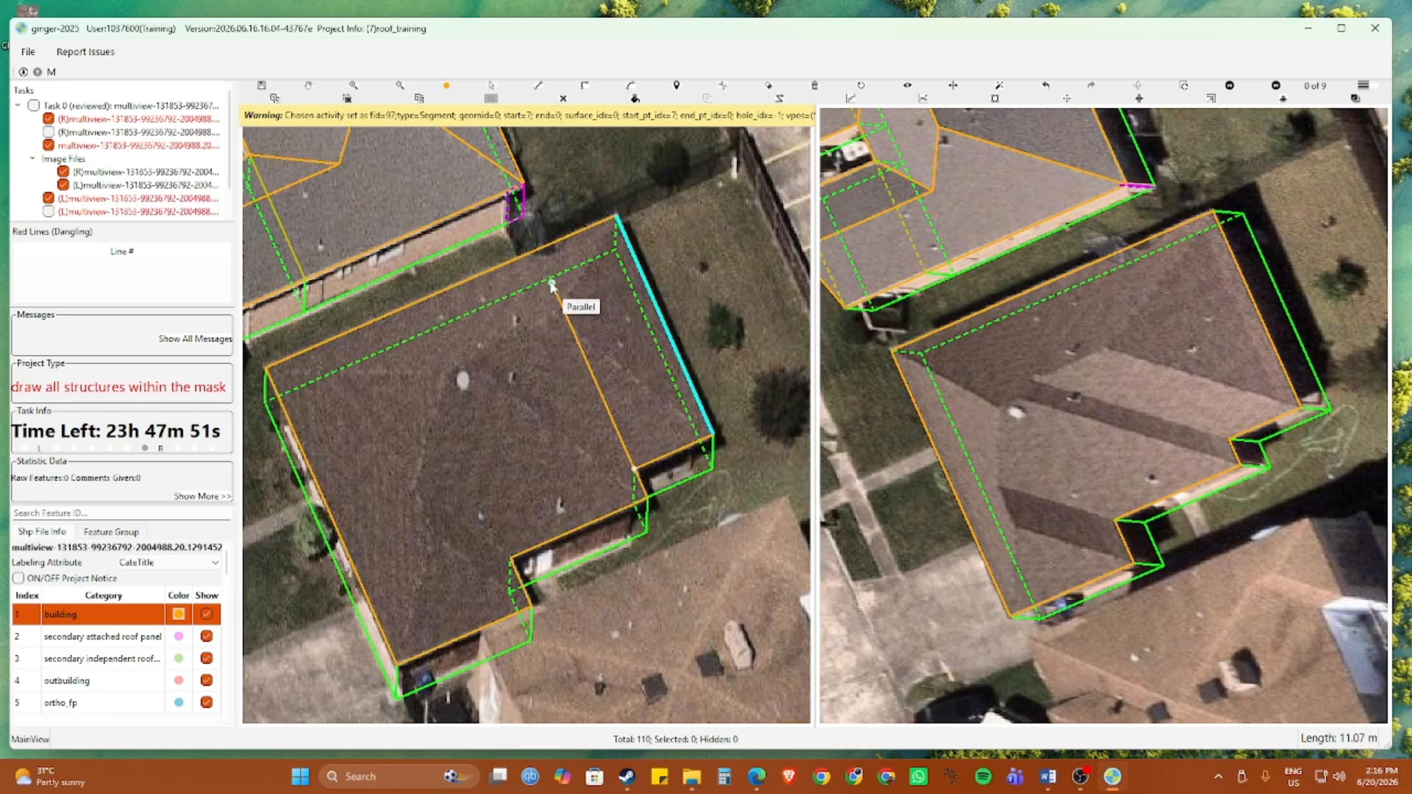
left_click(540, 255)
left_click(474, 359)
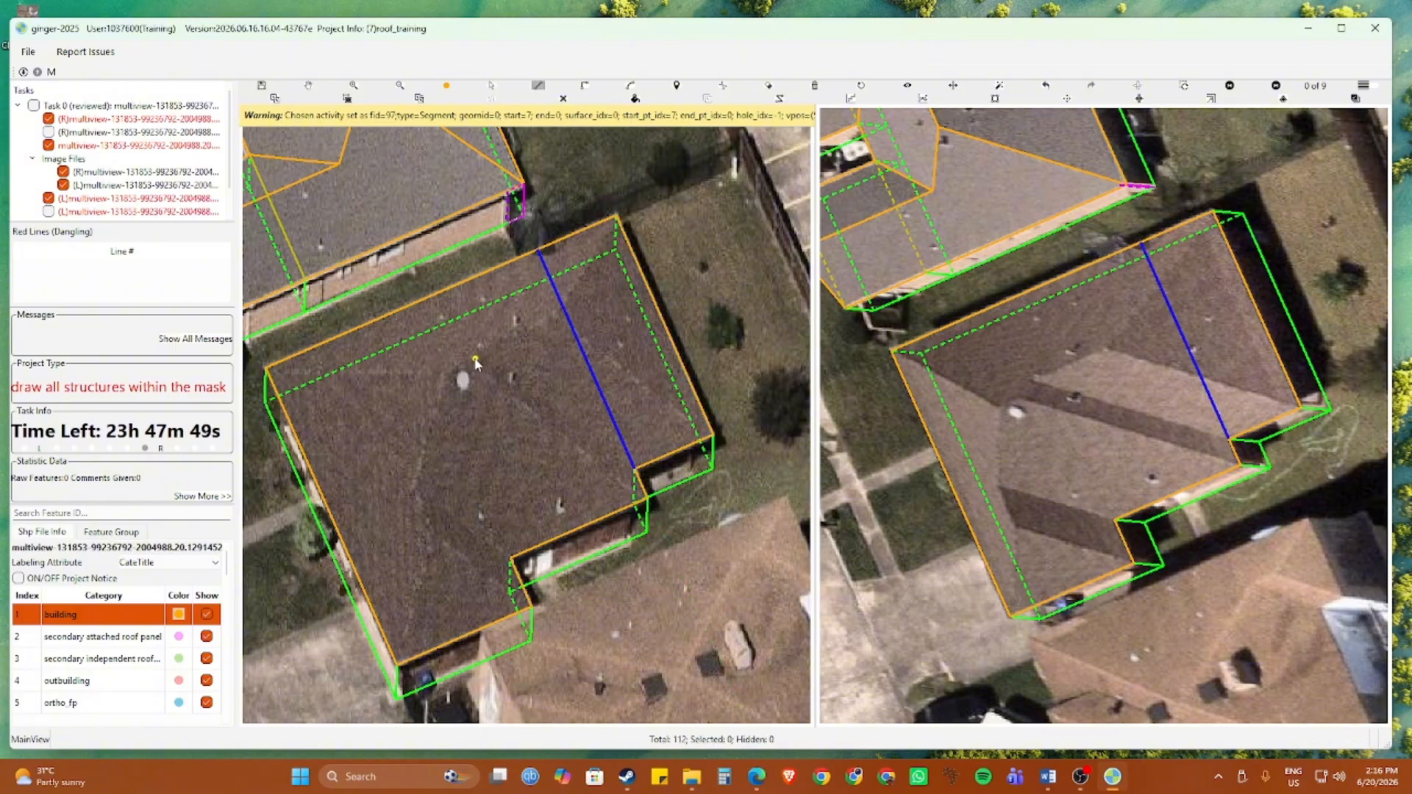
key("Escape")
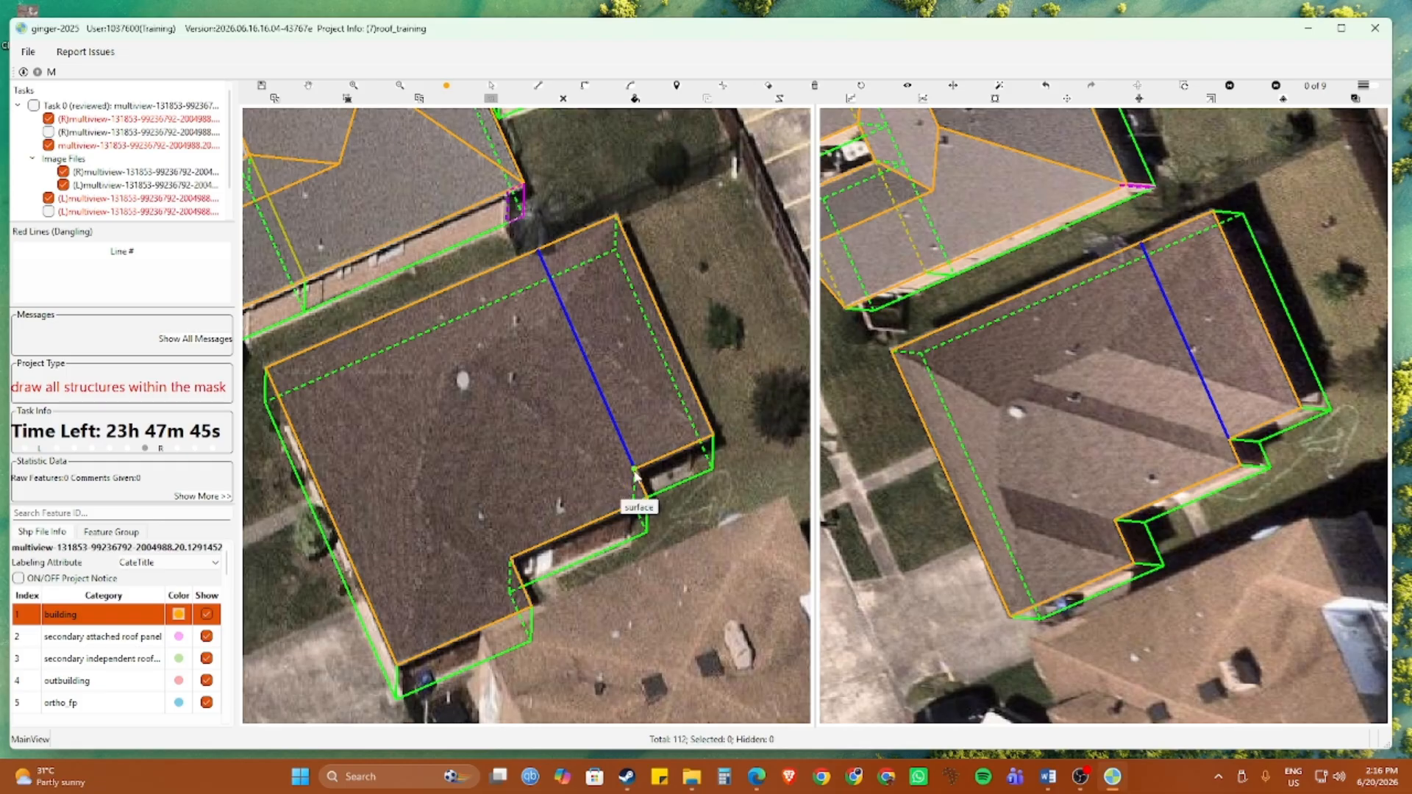
left_click(634, 469)
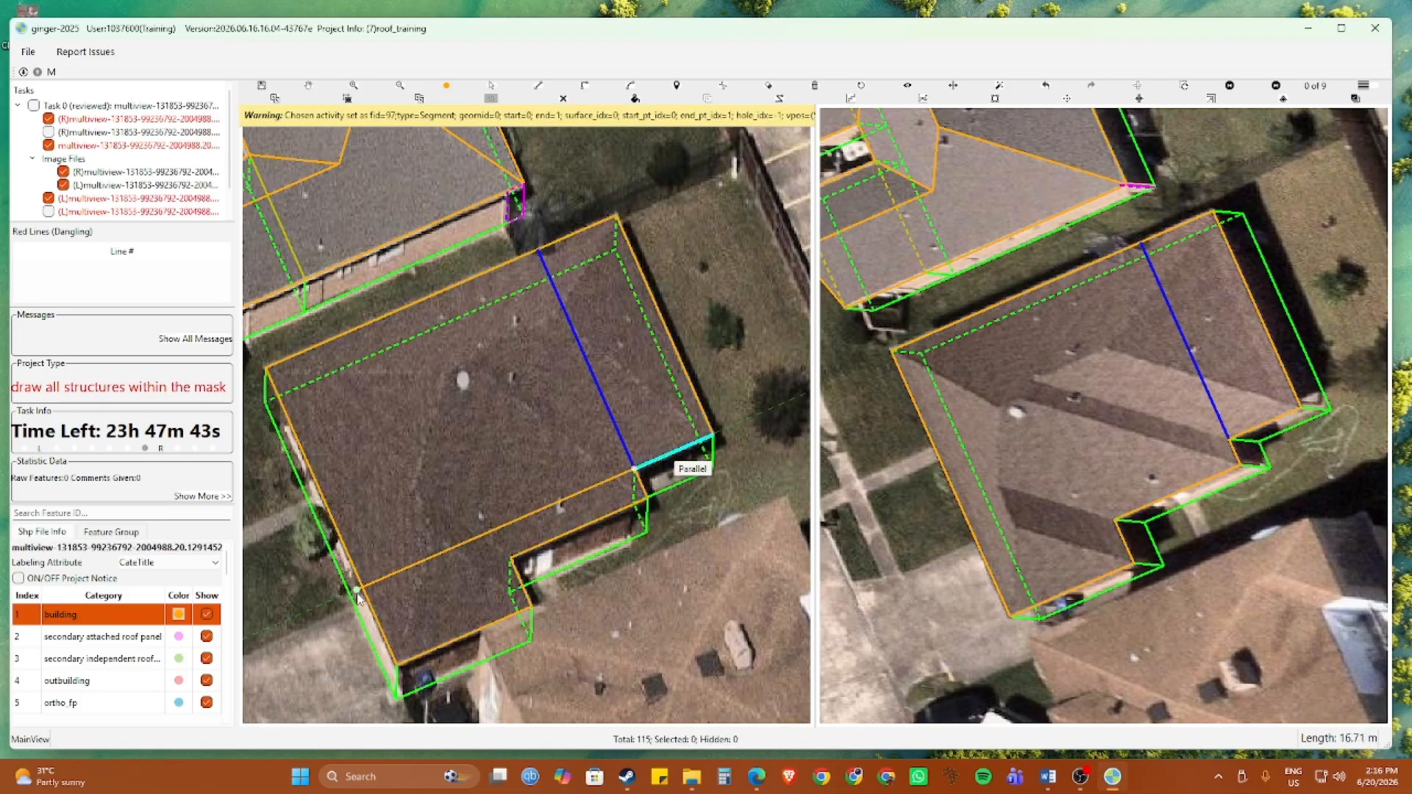
left_click(358, 592)
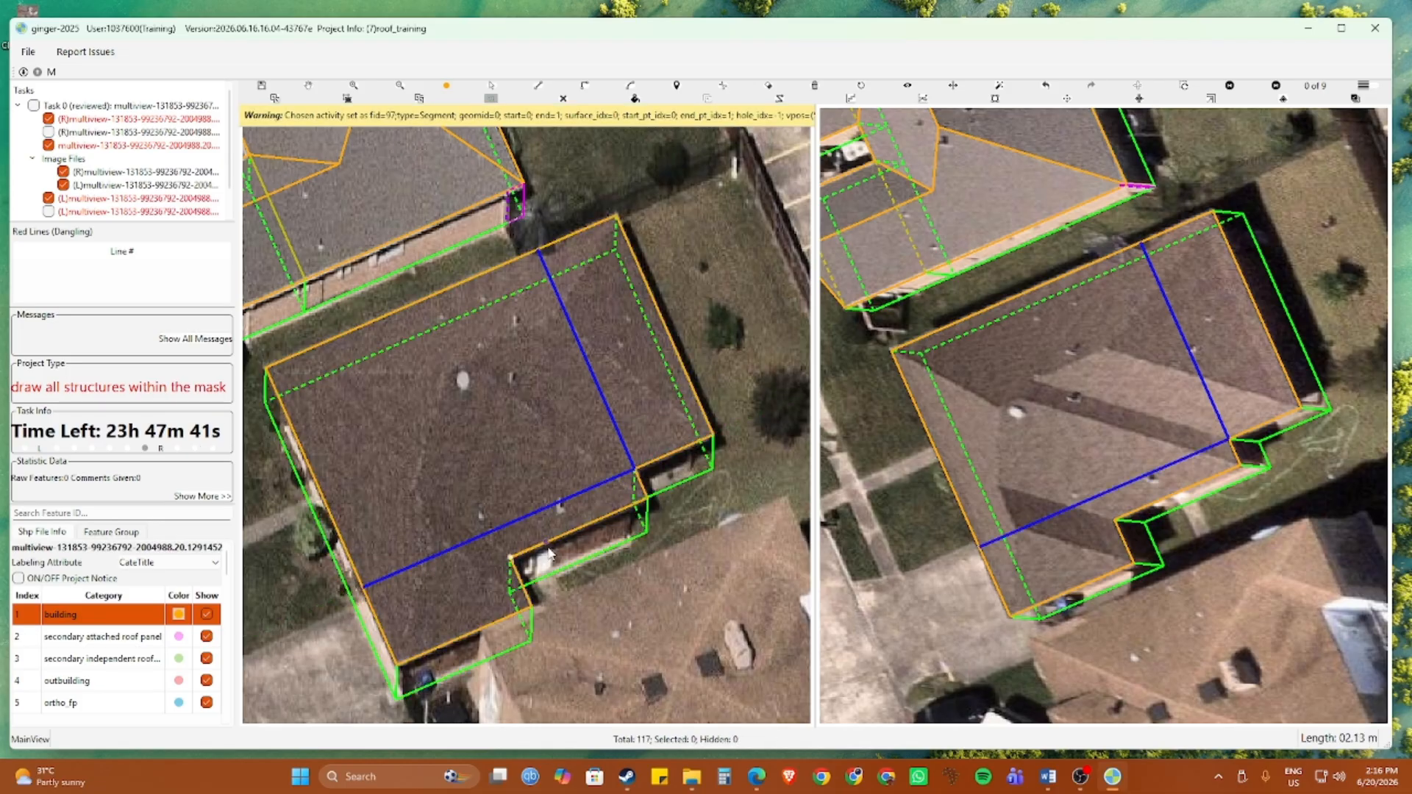
Draw a guide line from the inner corner beside the lower wing to the opposite roof edge, parallel to the eaves
left_click(511, 558)
left_click(374, 622)
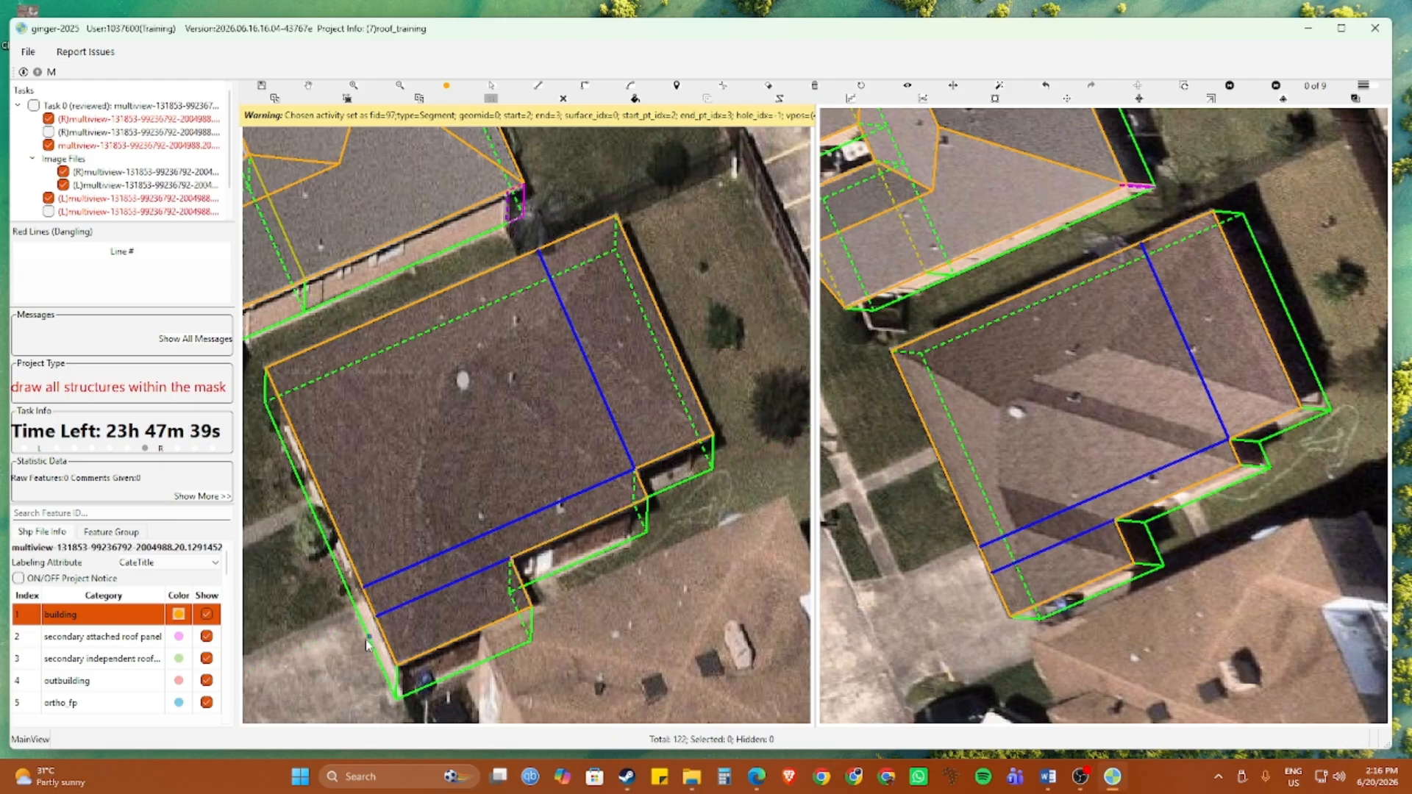
key("alt+Tab")
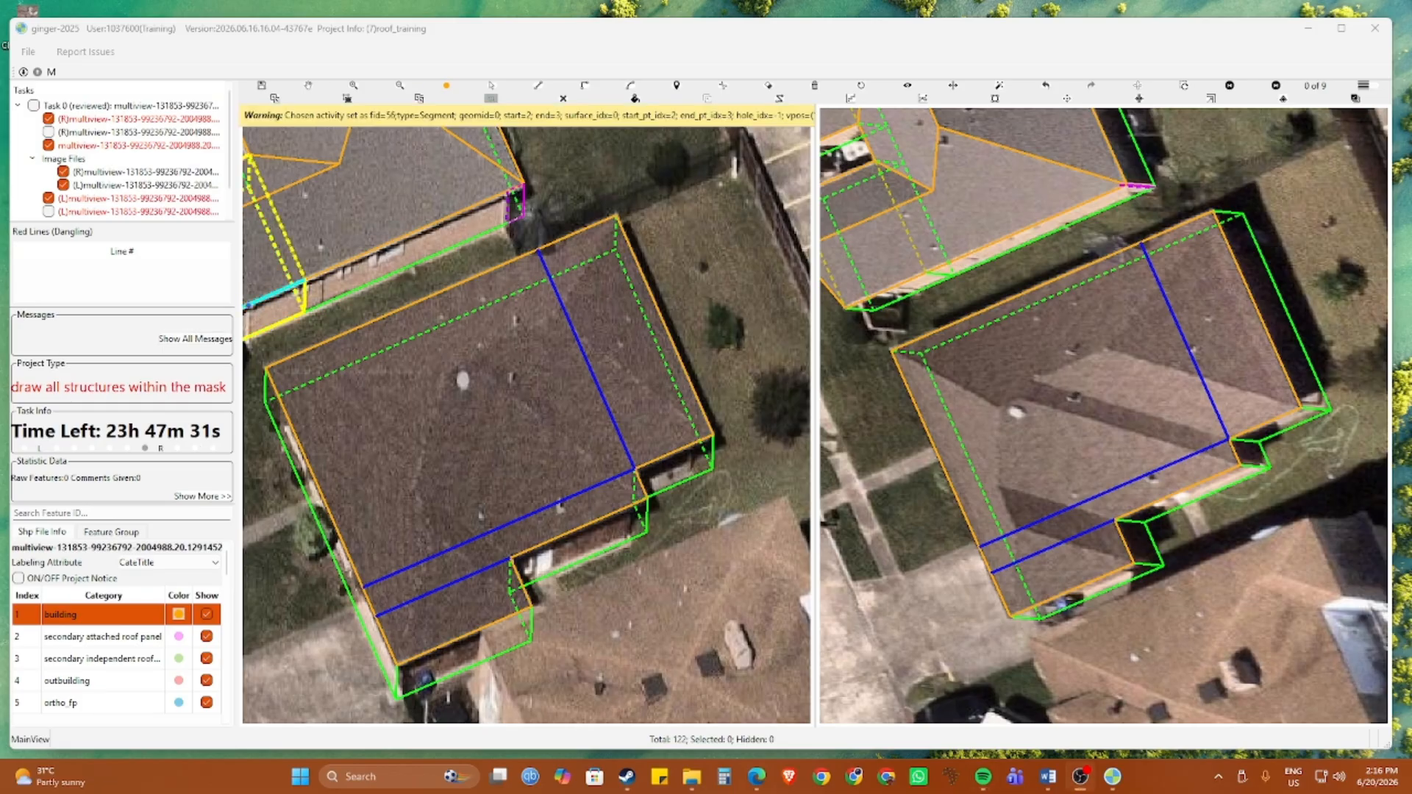
left_click(492, 421)
key("Escape")
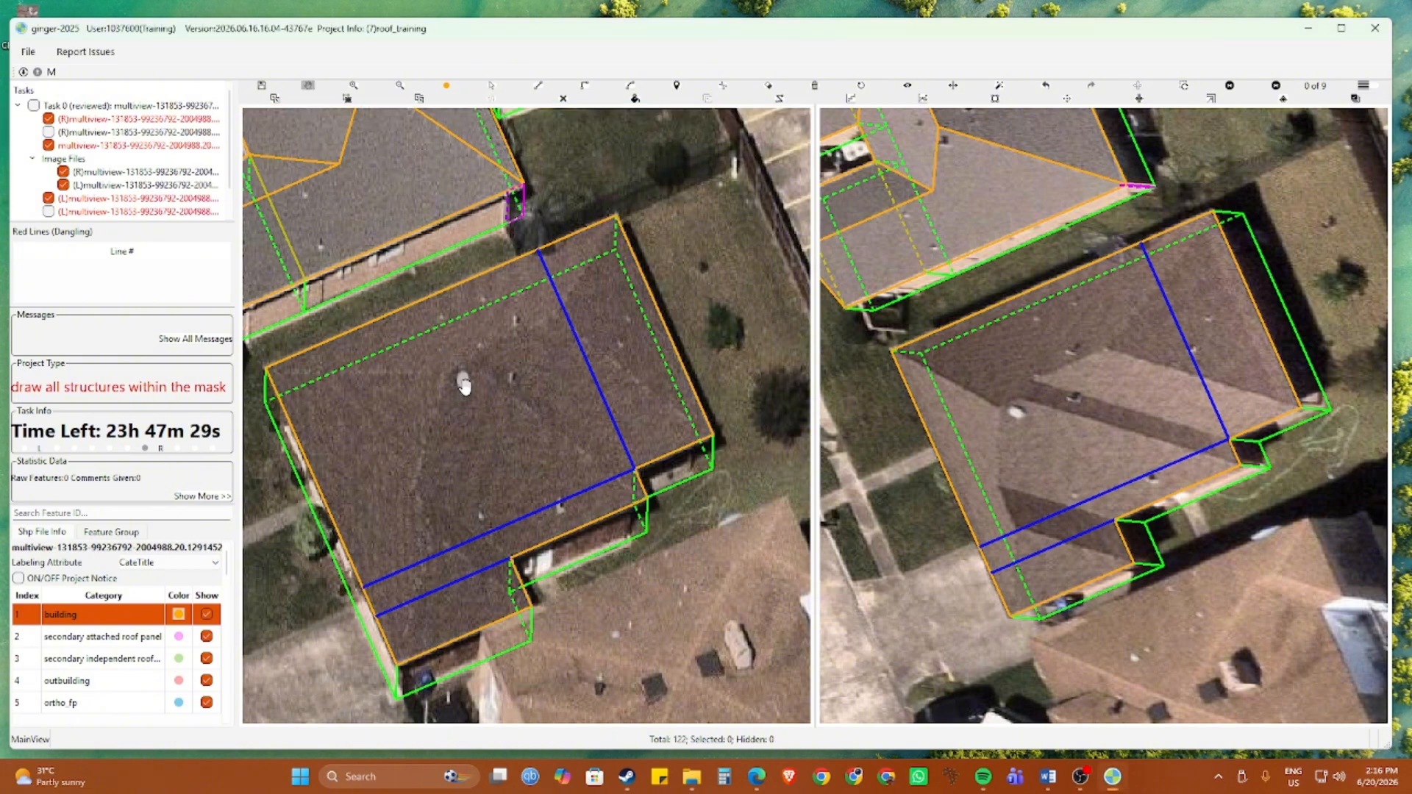
Examine the brown roof's ridges and bring up an image pair whose shading shows the ridge and hip lines distinctly
left_click_drag(448, 373, 456, 399)
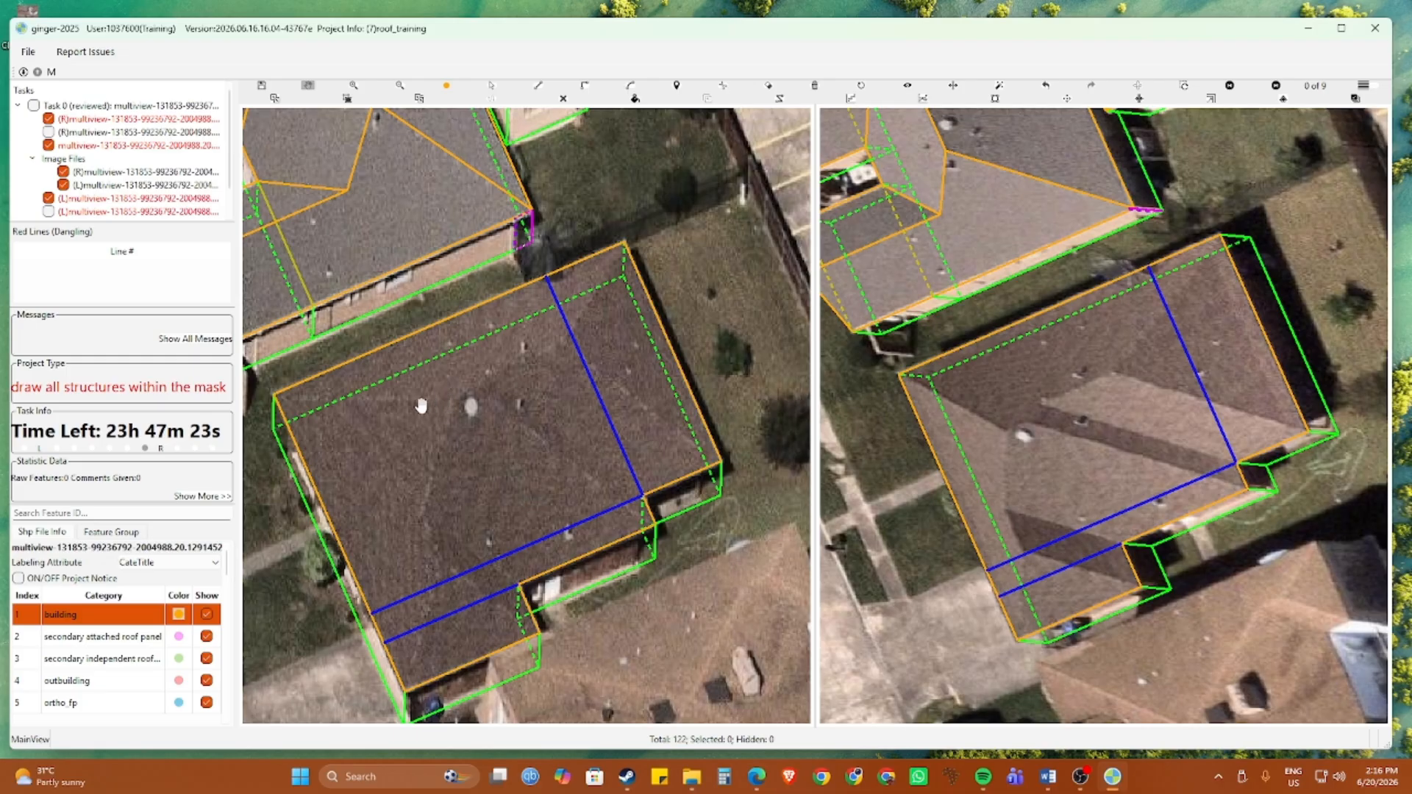
scroll(559, 515, "up", 3)
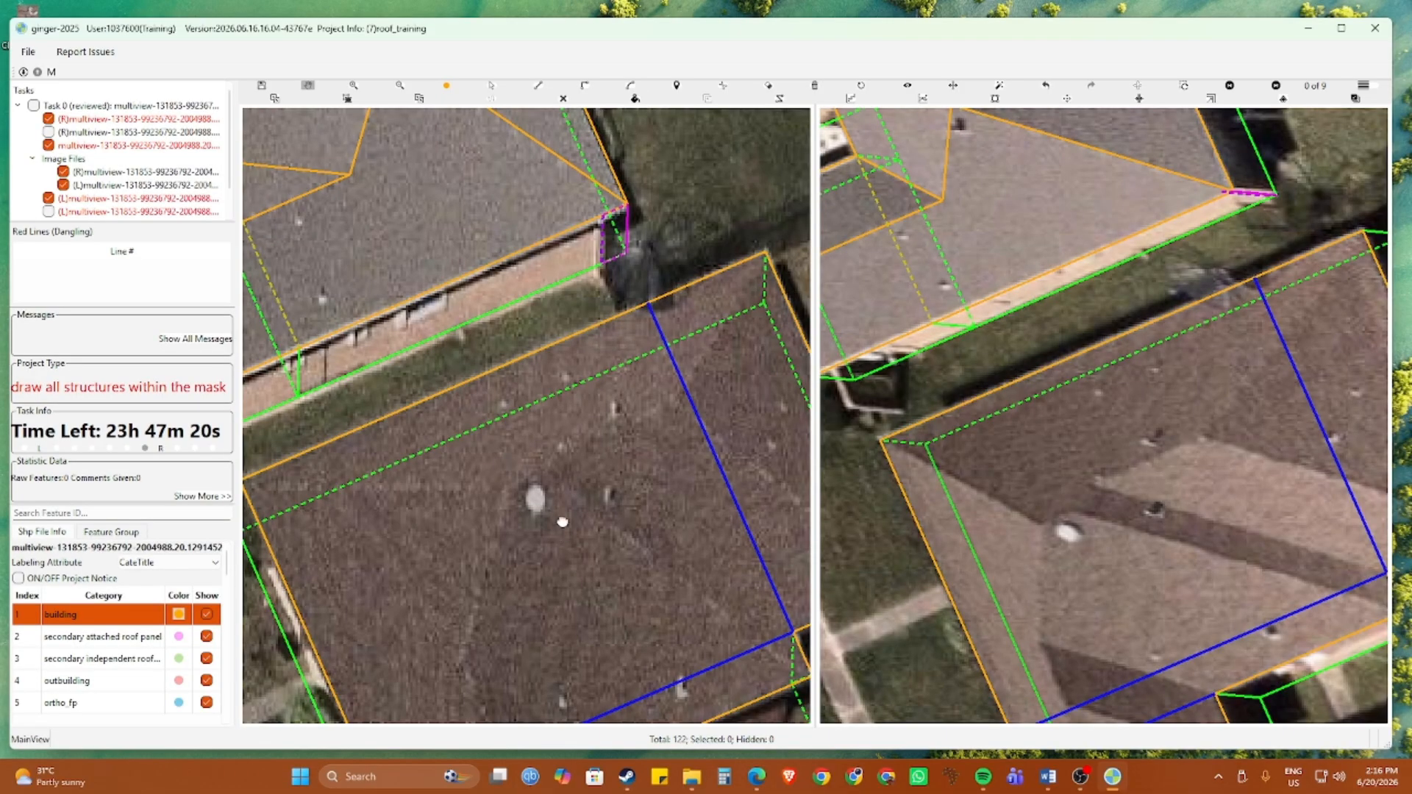
left_click_drag(562, 521, 560, 423)
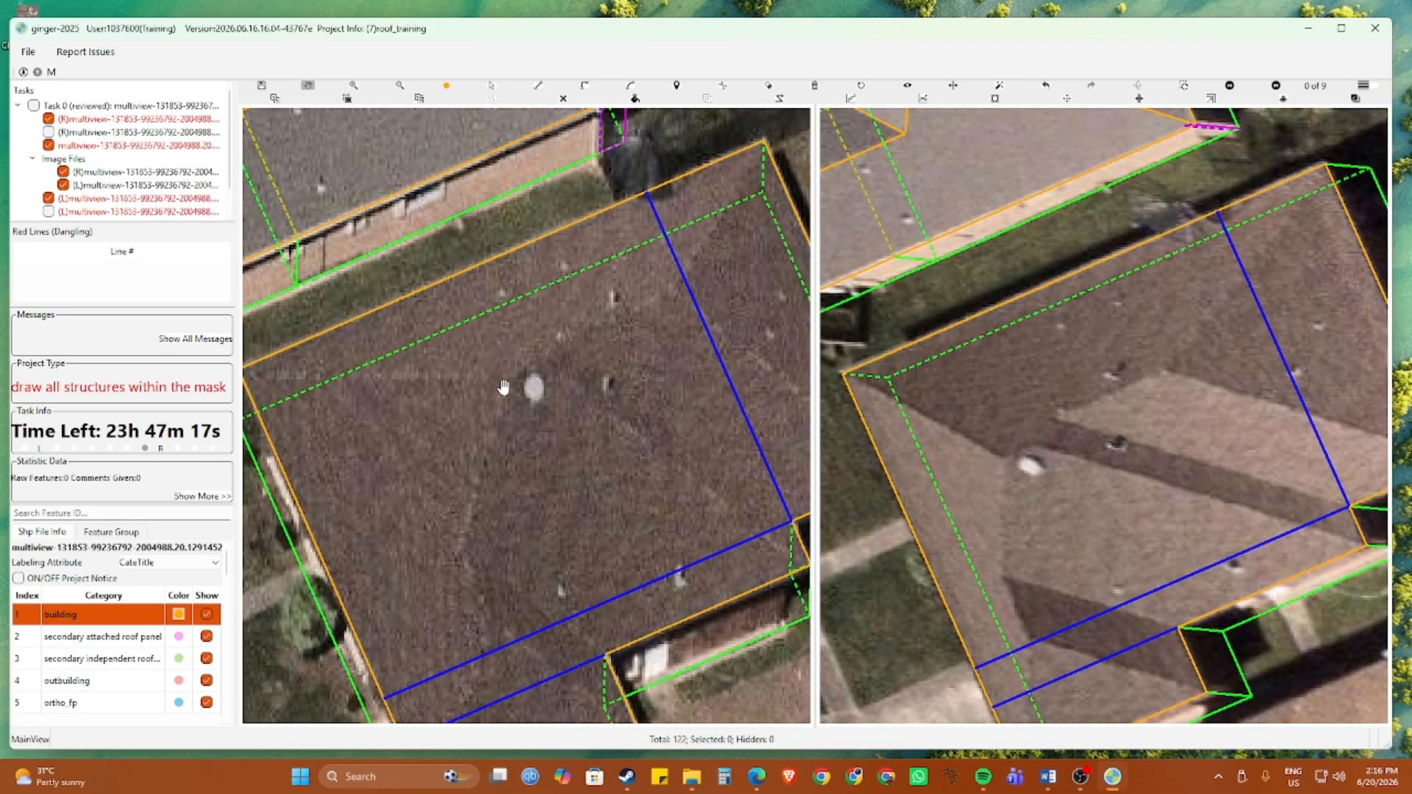
key("d")
key("Escape")
scroll(582, 397, "down", 2)
key("Right")
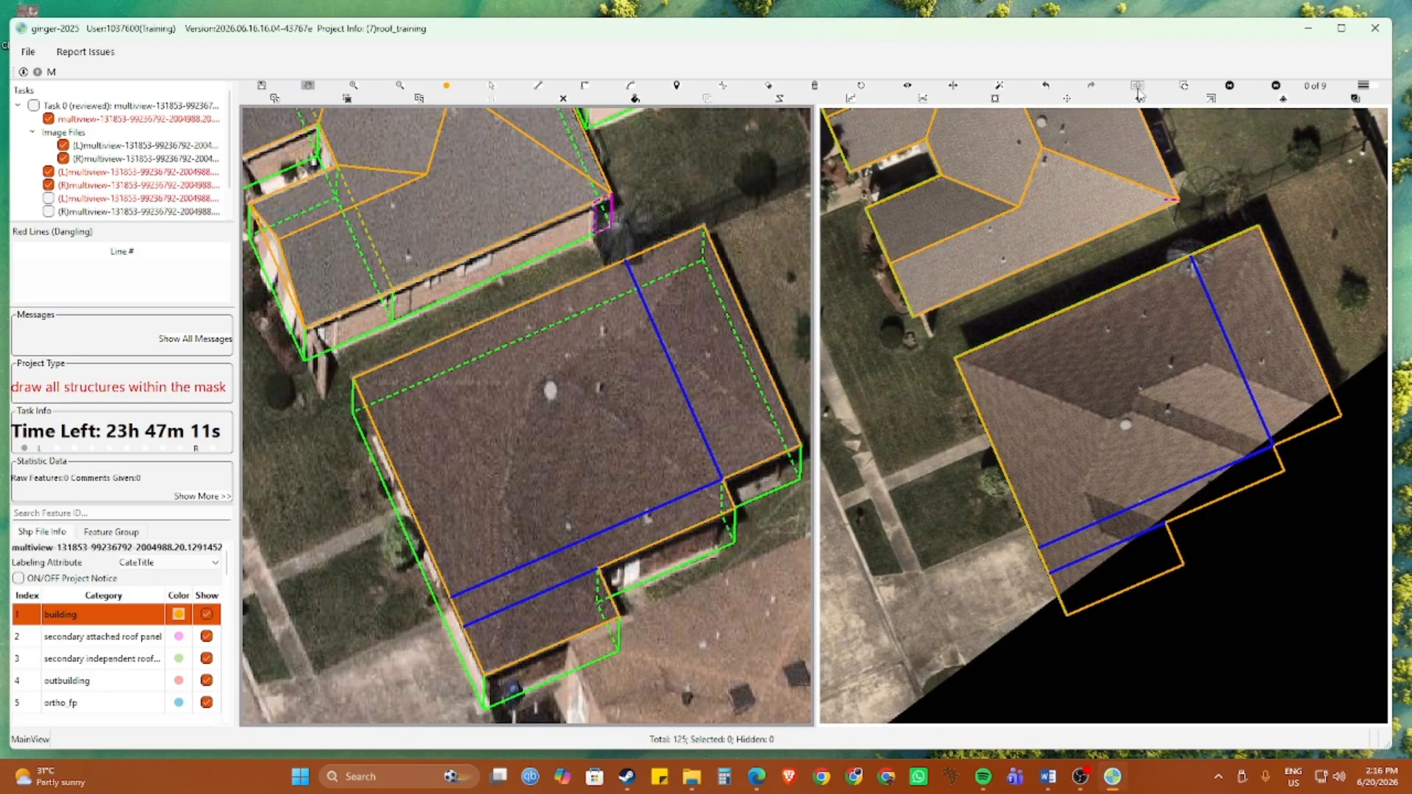
left_click(1138, 91)
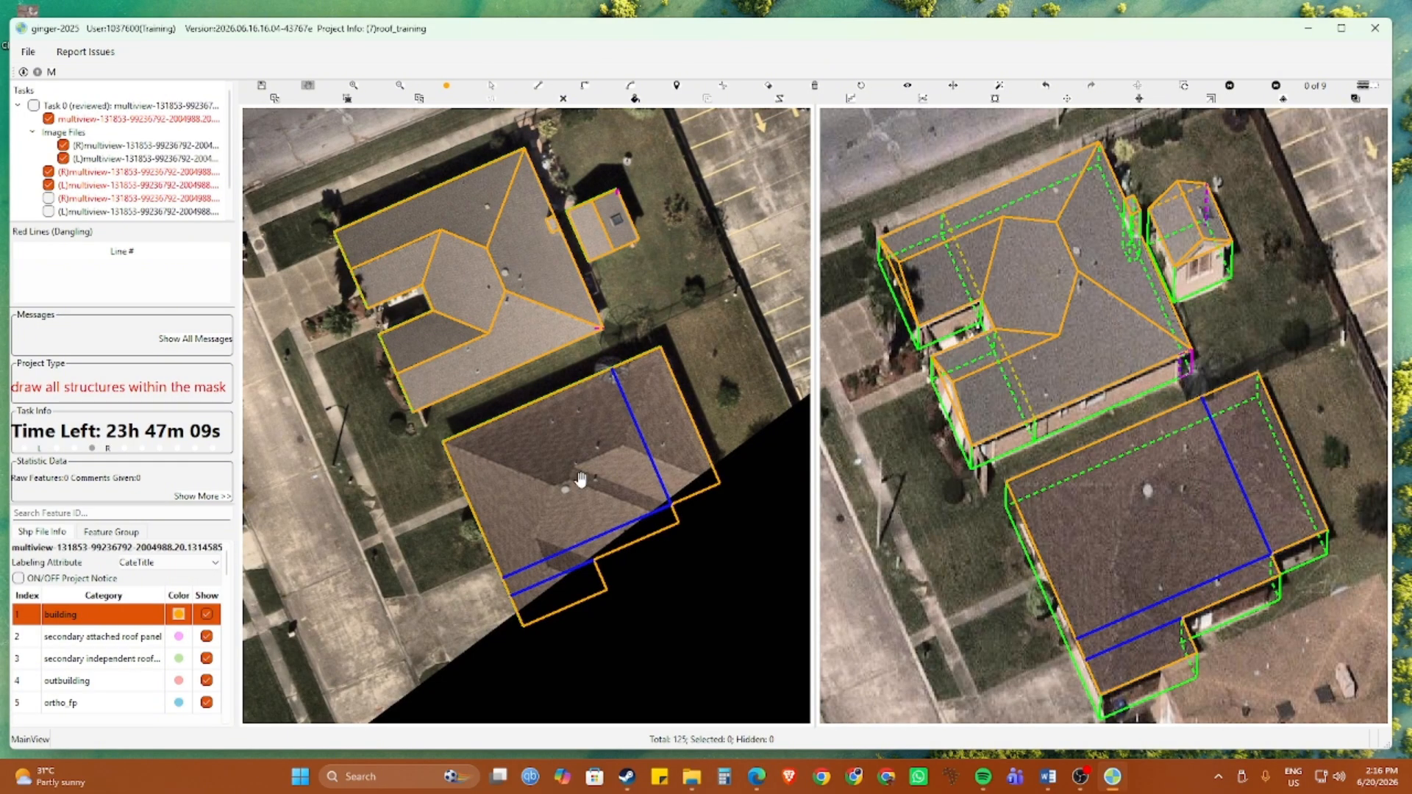
Draw a short main ridge about 1.5 m long beside the brown roof's white vent, parallel to the long eave
scroll(581, 479, "up", 2)
left_click_drag(598, 516, 591, 472)
scroll(540, 445, "up", 3)
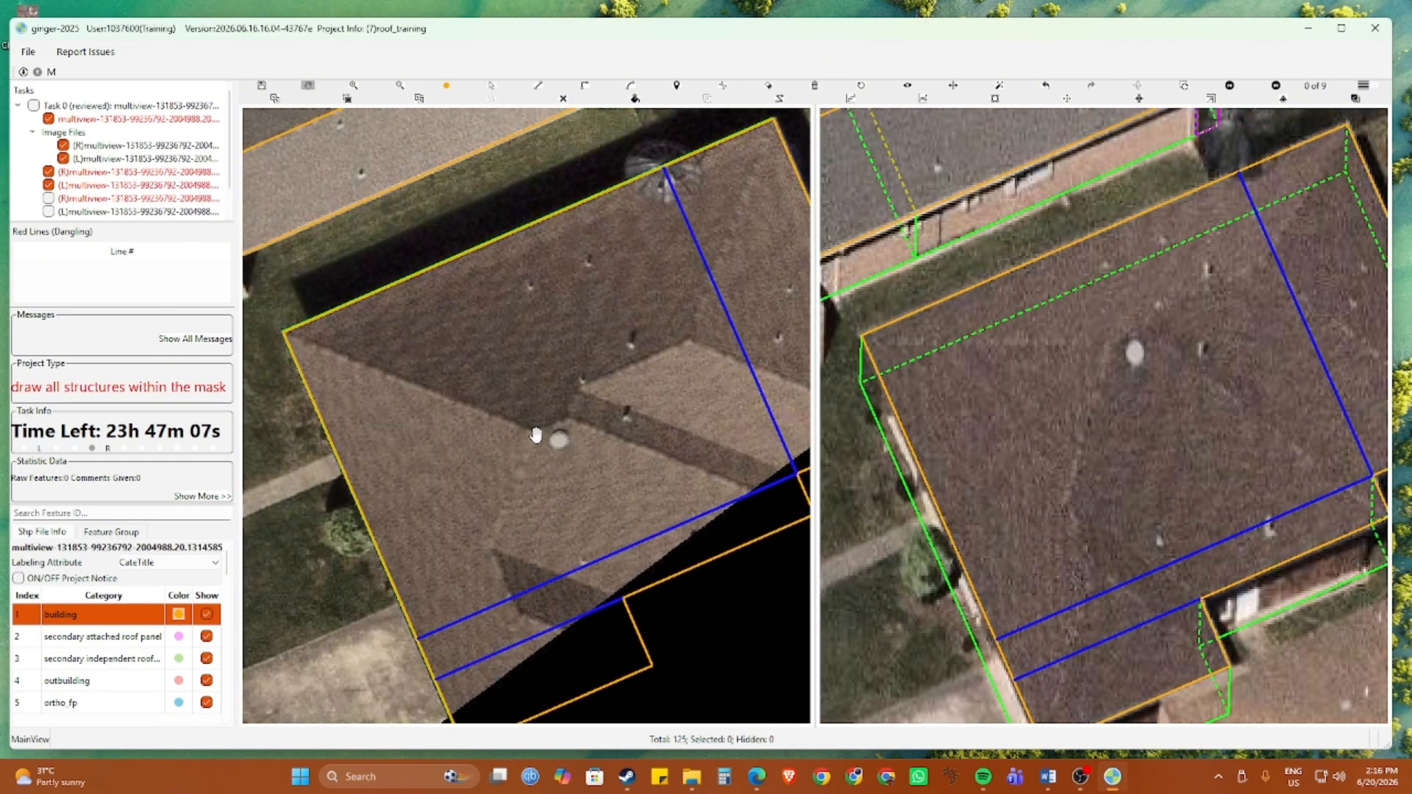
key("r")
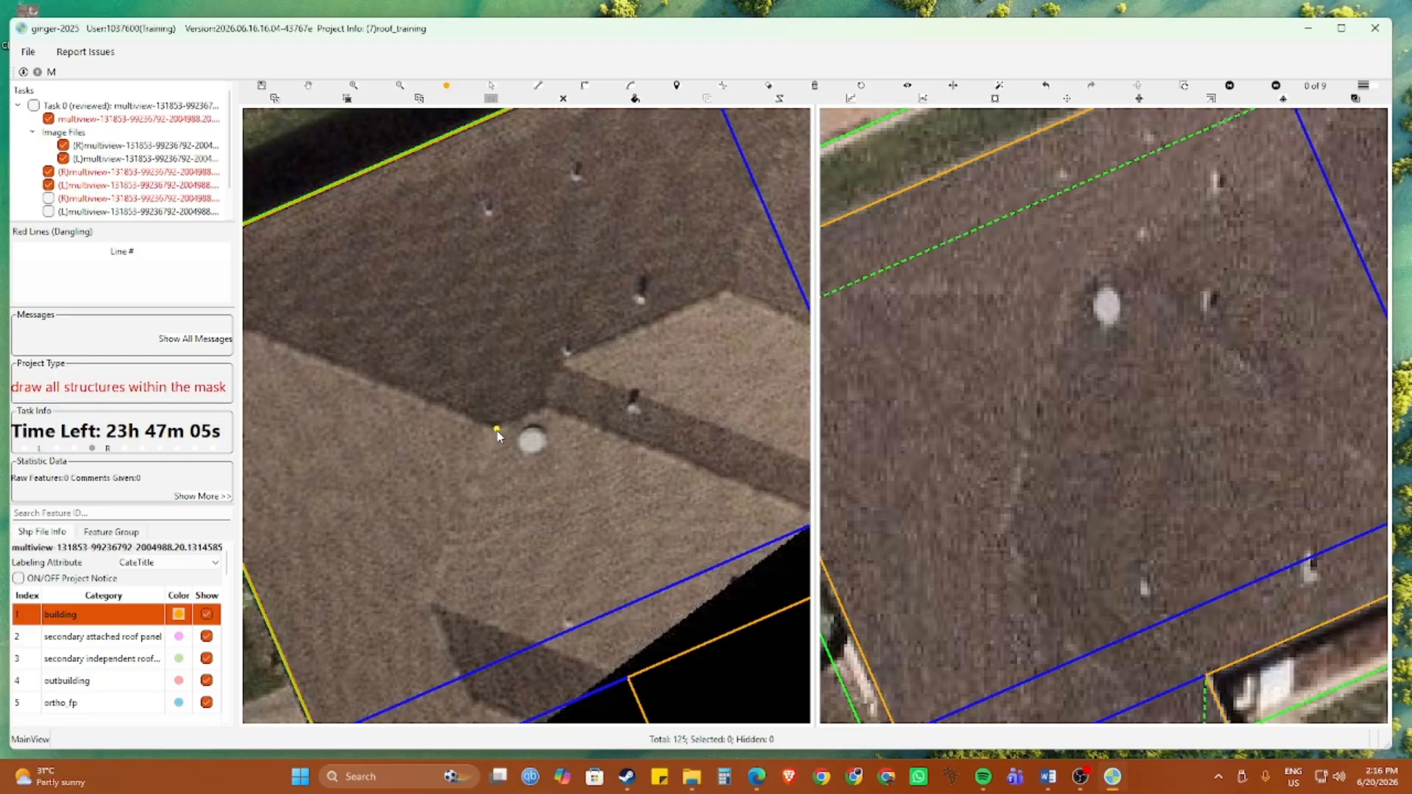
left_click(499, 439)
left_click(588, 622)
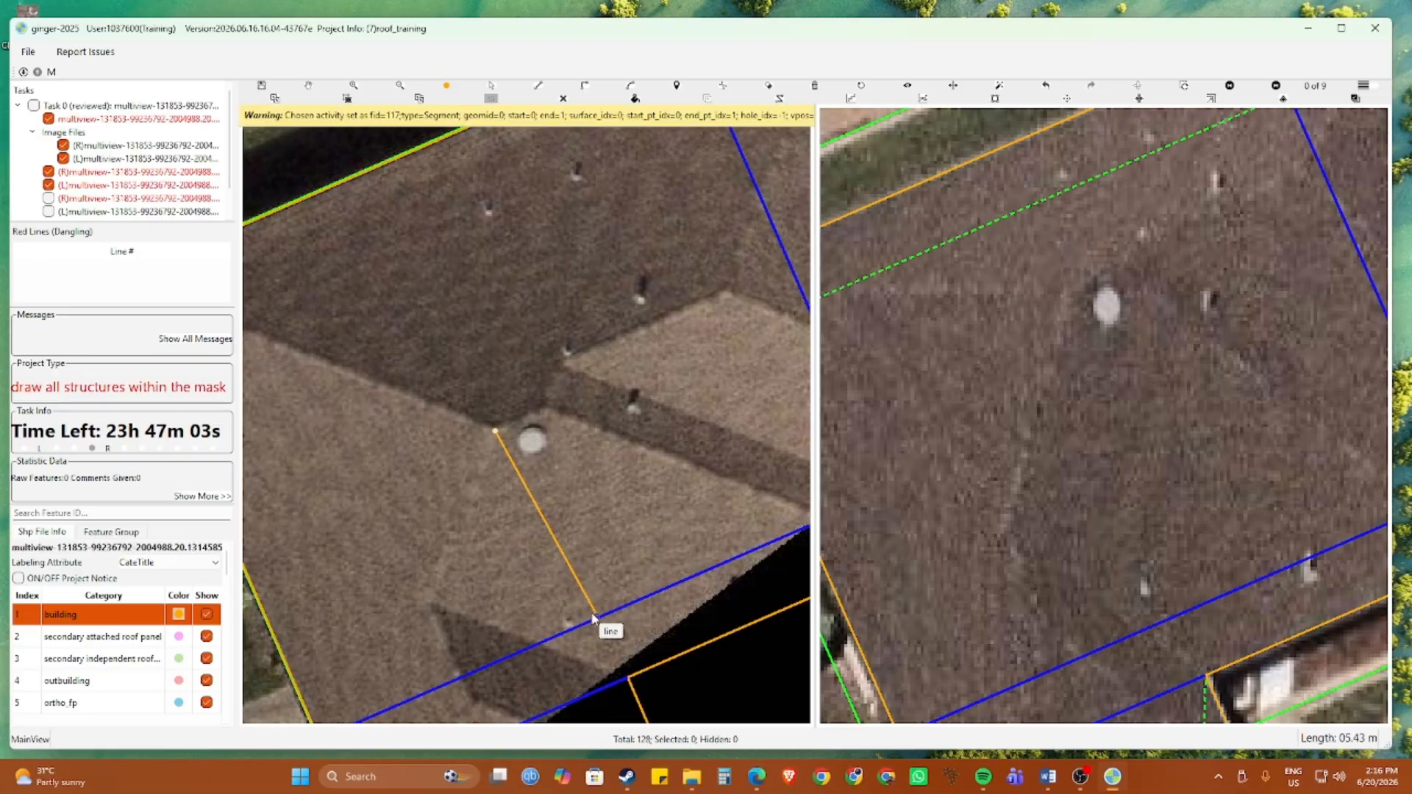
left_click(547, 409)
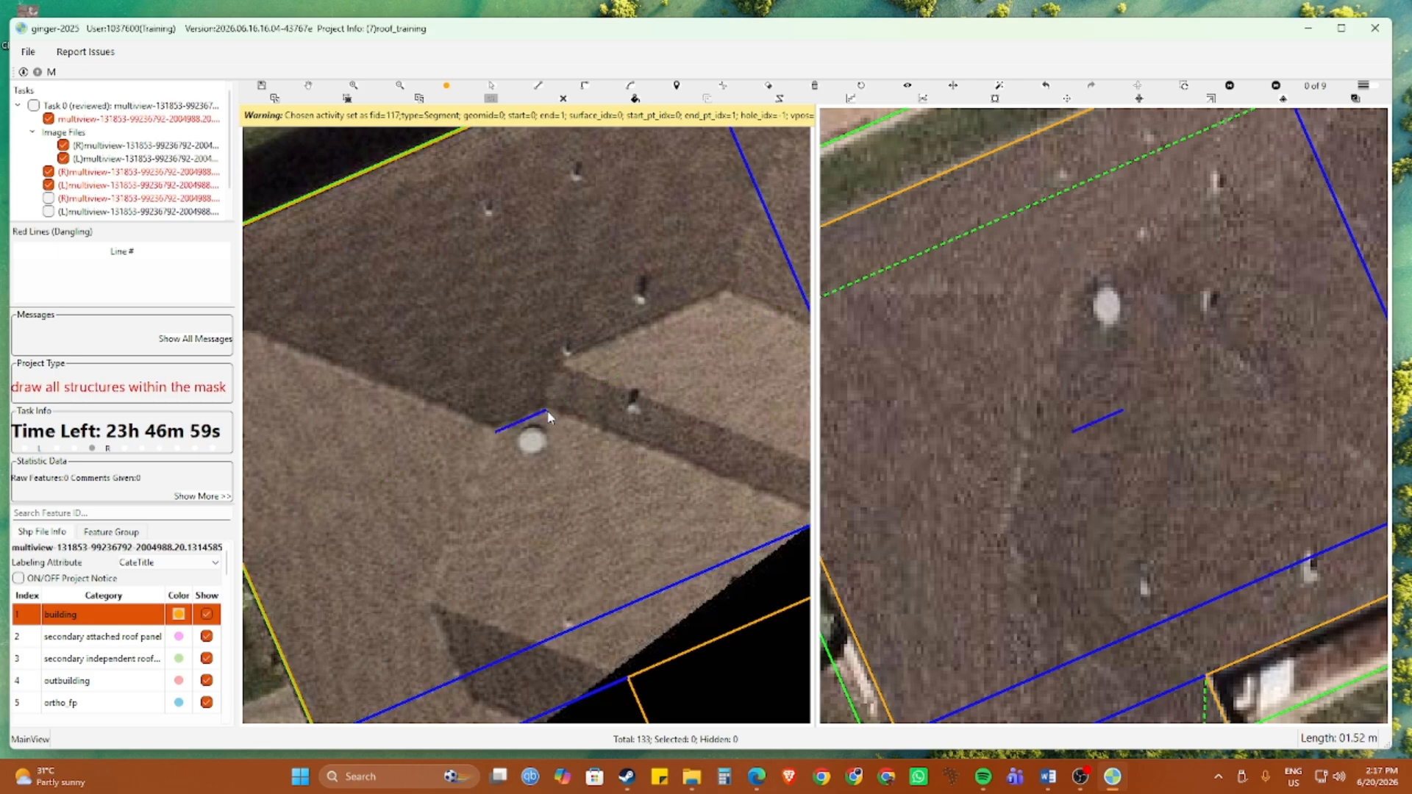
Match the short ridge's height in the right image by placing it just above the white vent, and check both images
scroll(1114, 478, "up", 1)
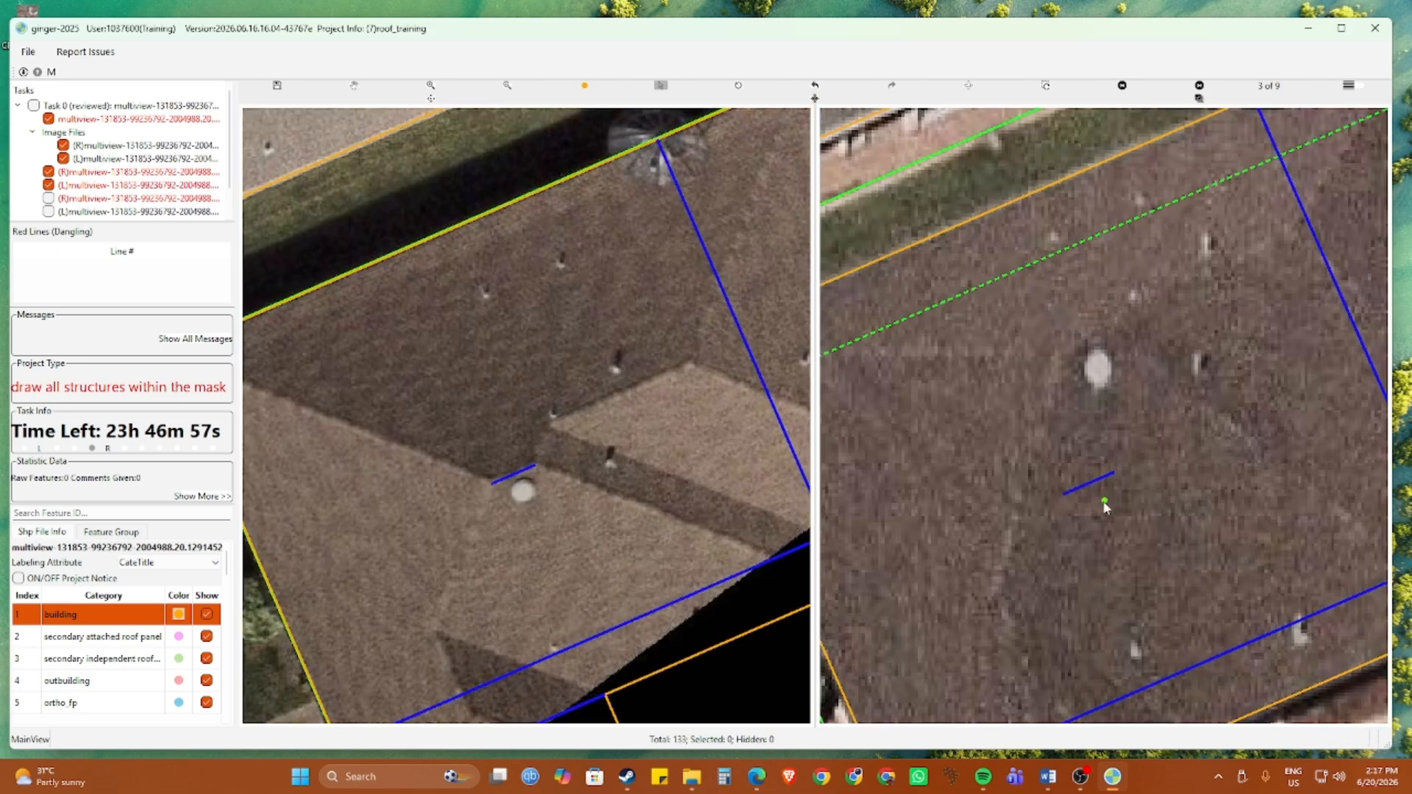
scroll(1096, 504, "up", 1)
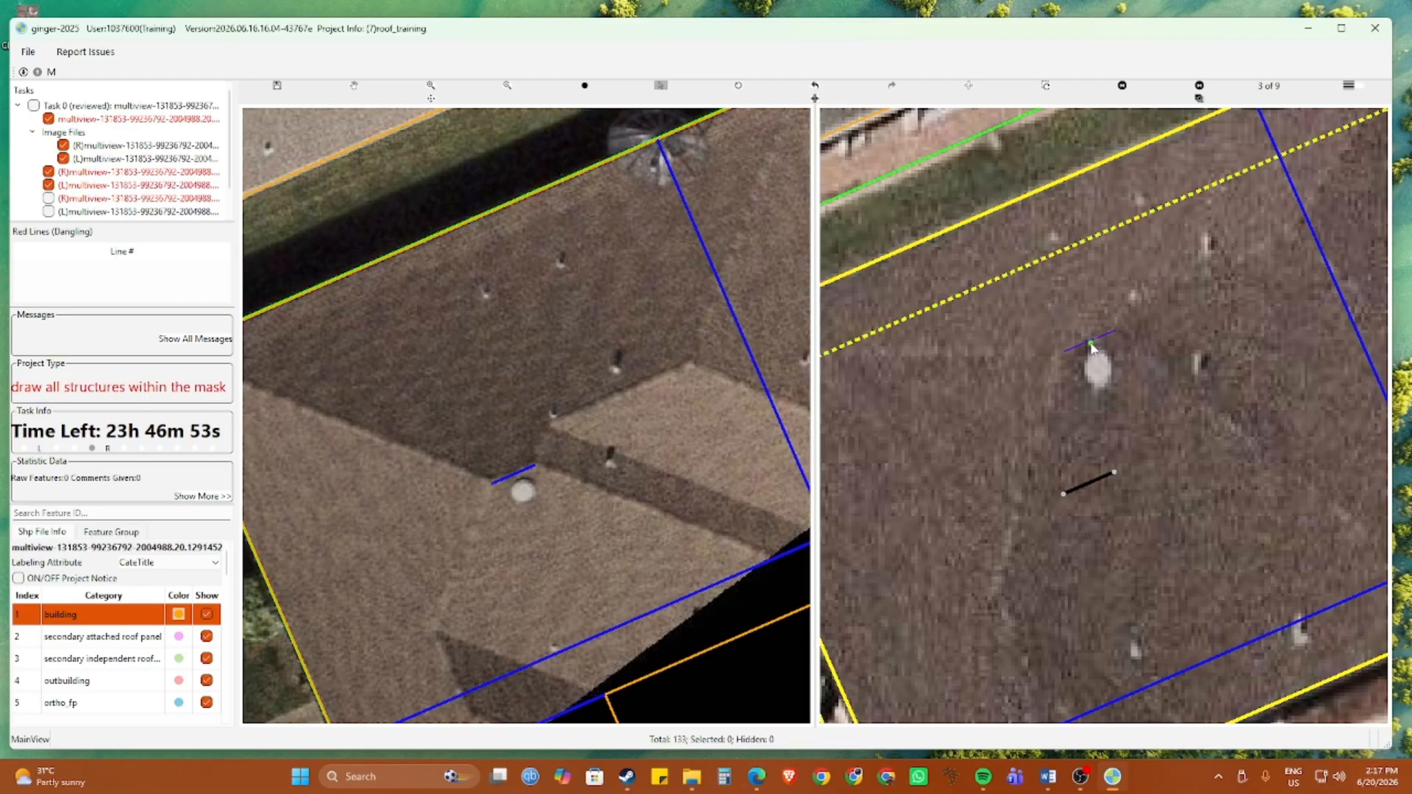
left_click(1091, 346)
scroll(1091, 382, "down", 3)
scroll(489, 359, "up", 2)
scroll(513, 356, "up", 4)
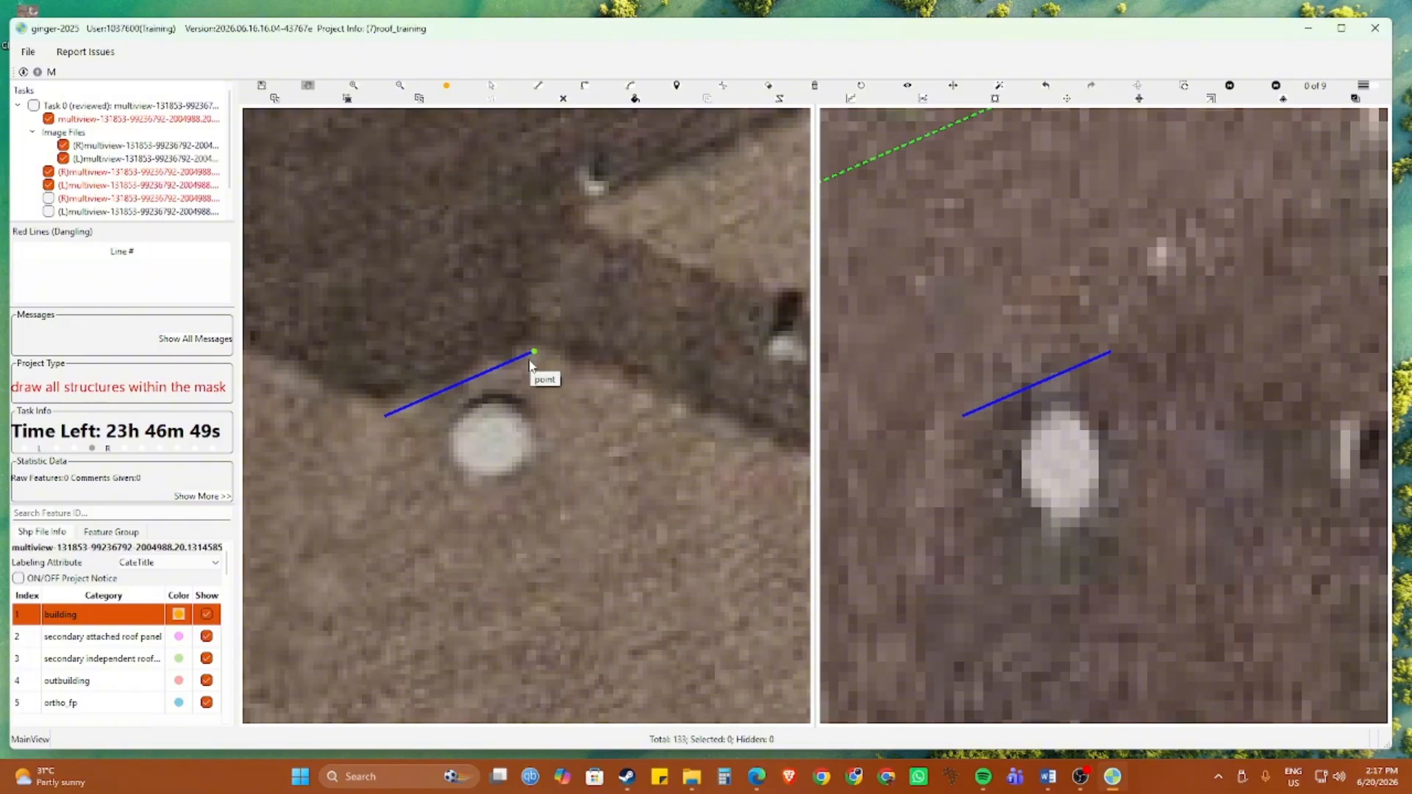
scroll(529, 360, "down", 2)
scroll(532, 372, "down", 5)
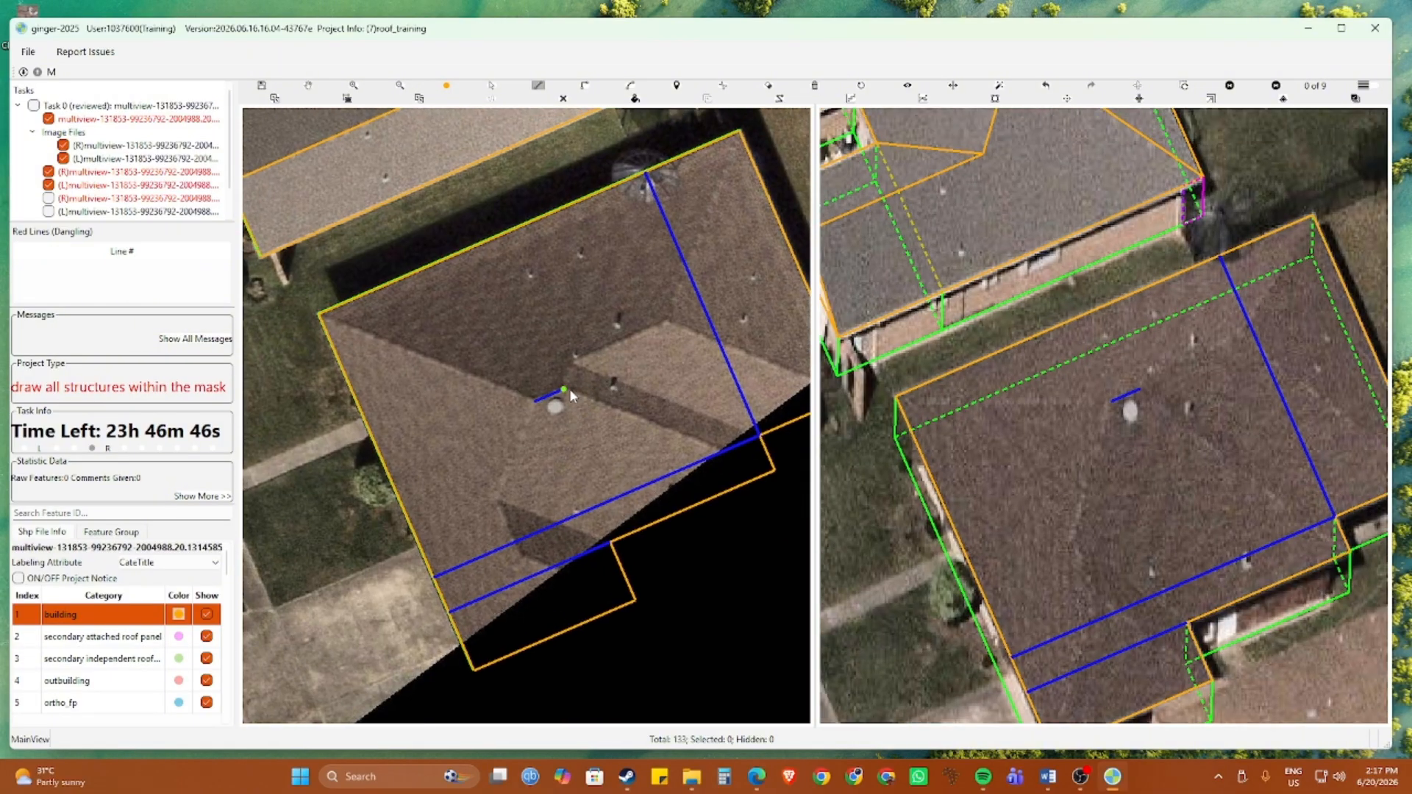
Draw the upper roof plane between ridge, guide line end and far corner, and move its corner hip onto the ridge's other end
left_click(564, 389)
left_click(646, 173)
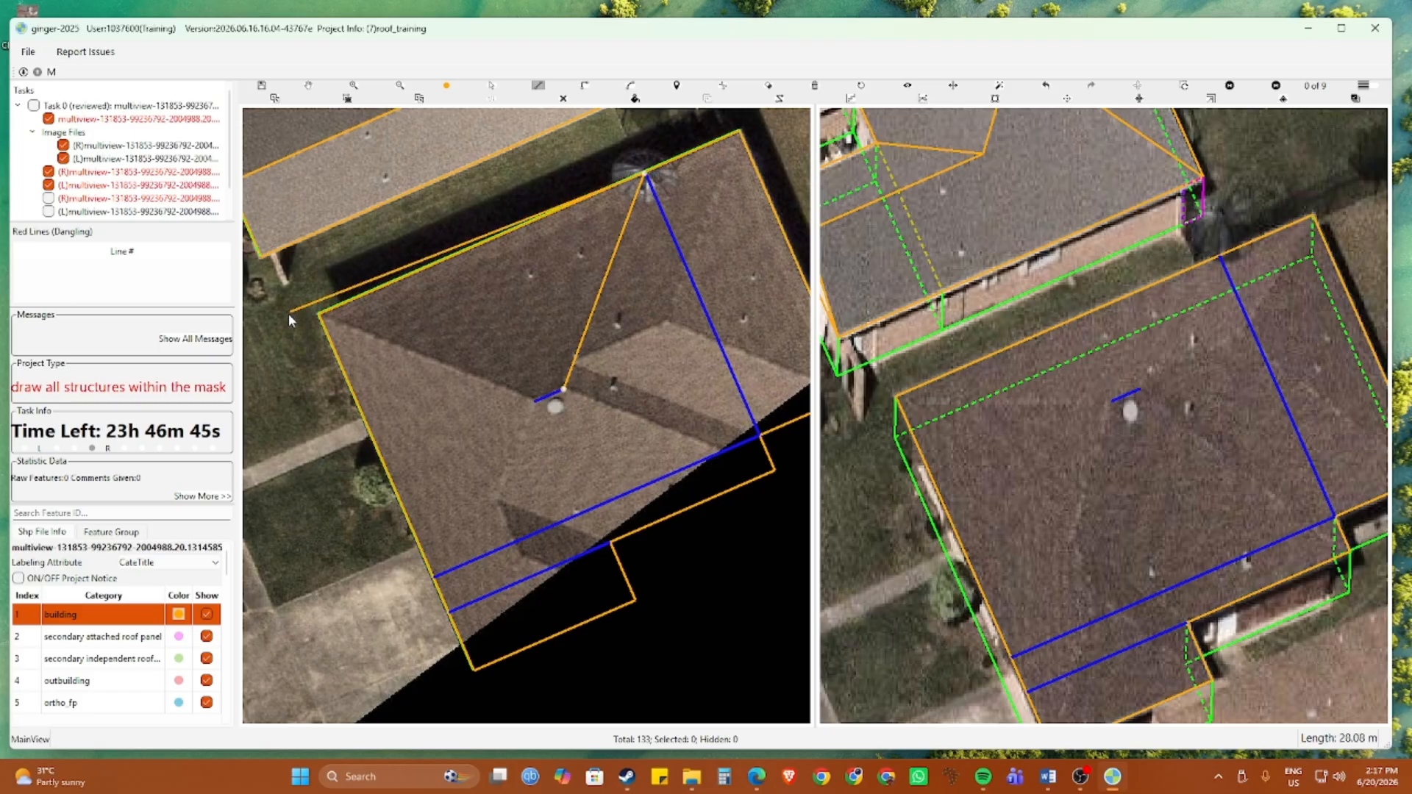
double_click(319, 316)
key("Escape")
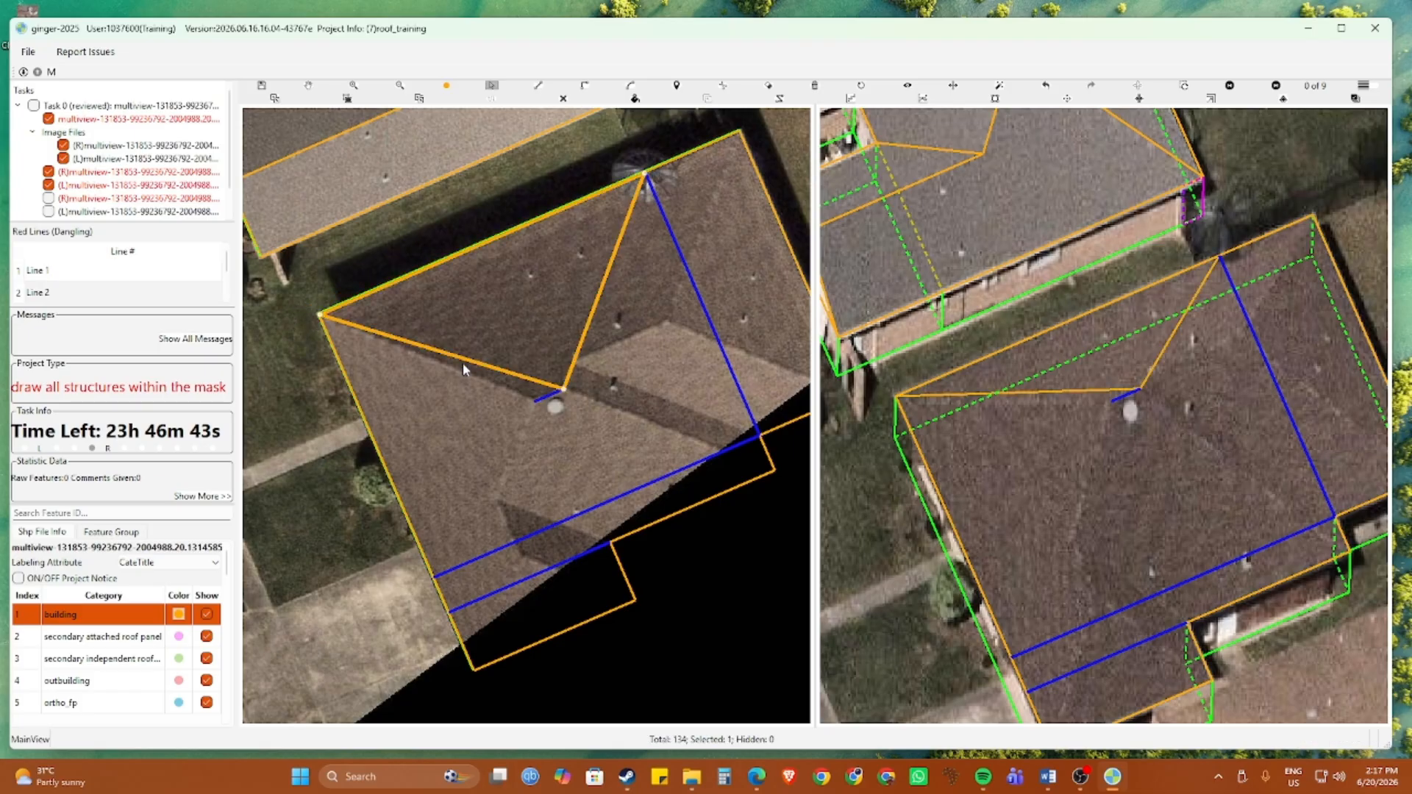
left_click_drag(467, 361, 536, 404)
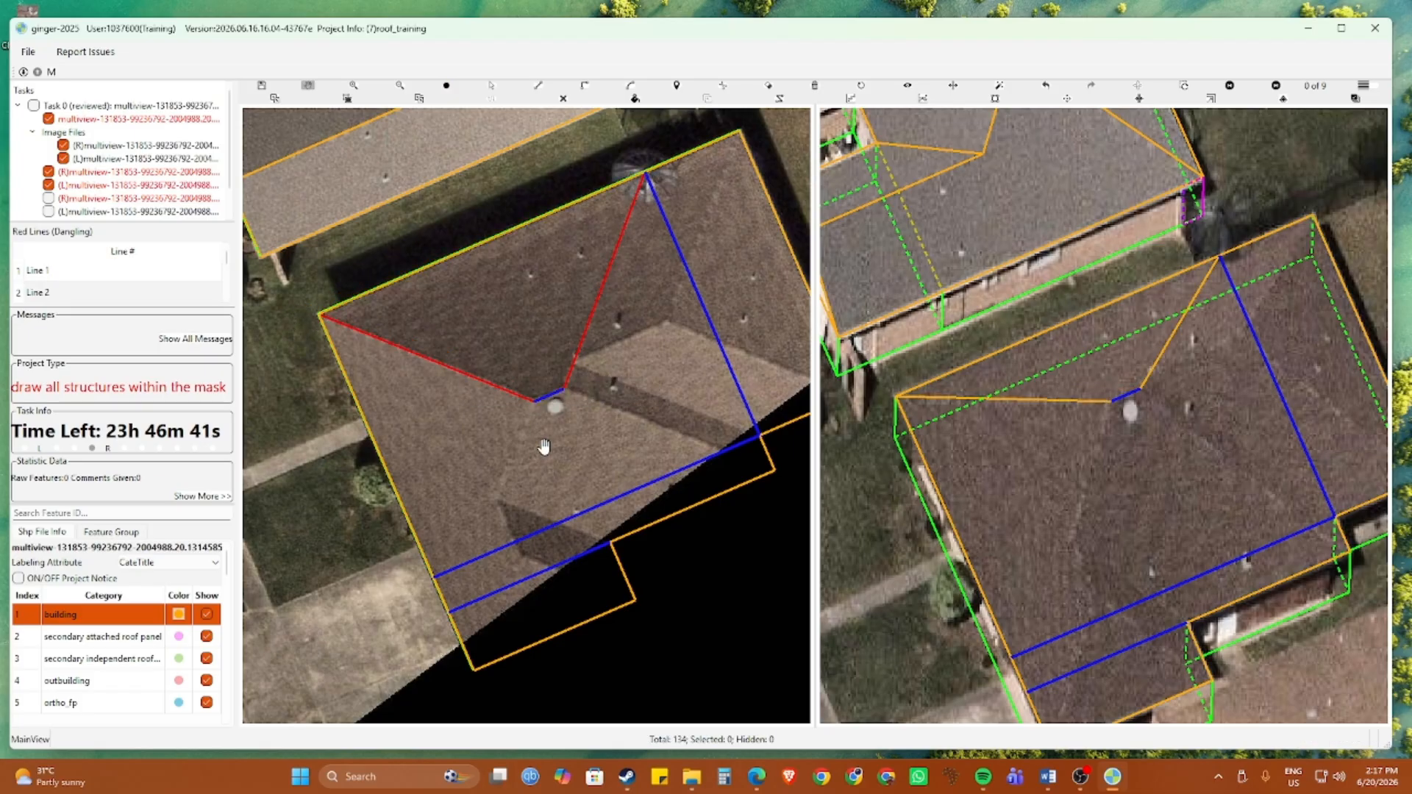
Draw the lower roof plane from the ridge to the stepped eave's outer corner, the lower guide line's far end and back
scroll(562, 401, "down", 2)
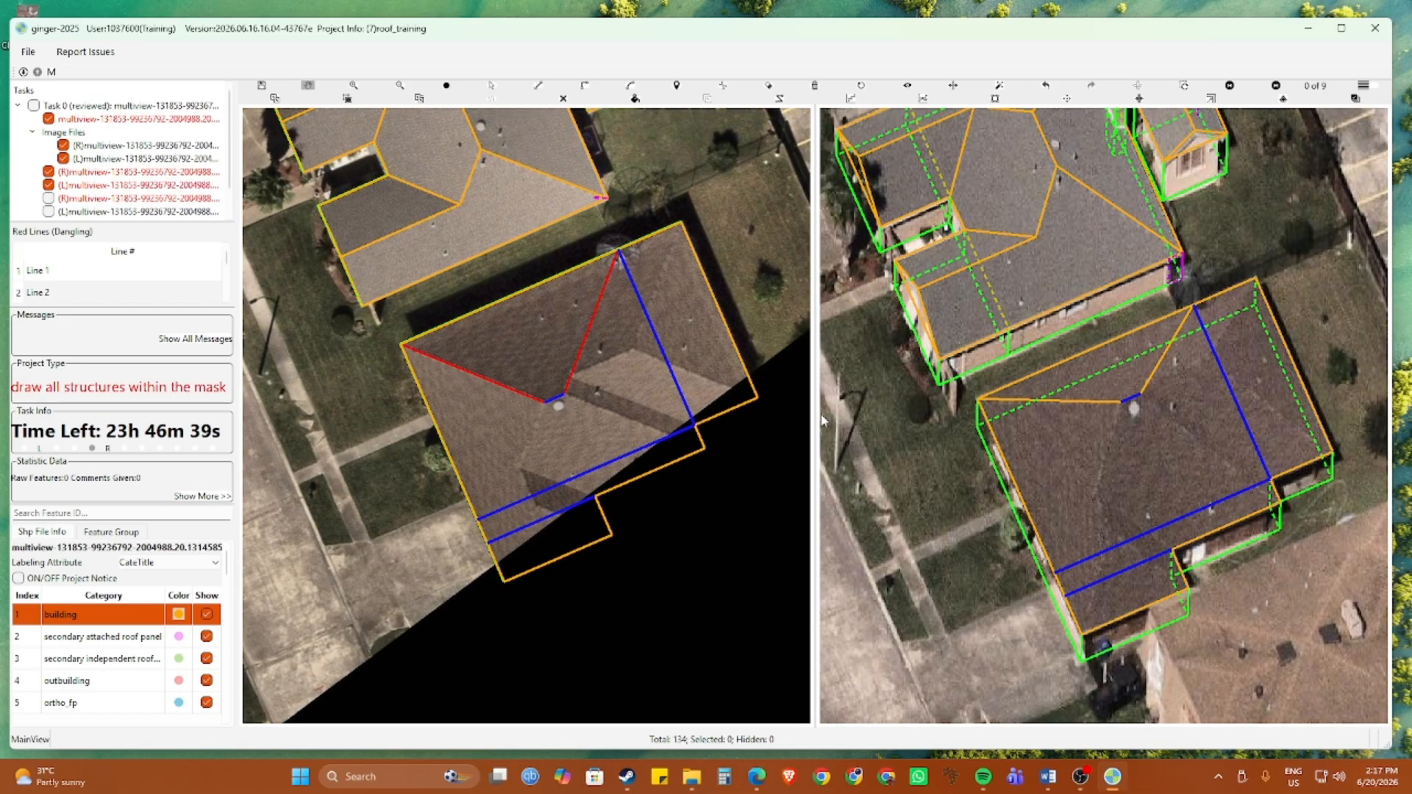
scroll(1122, 425, "up", 2)
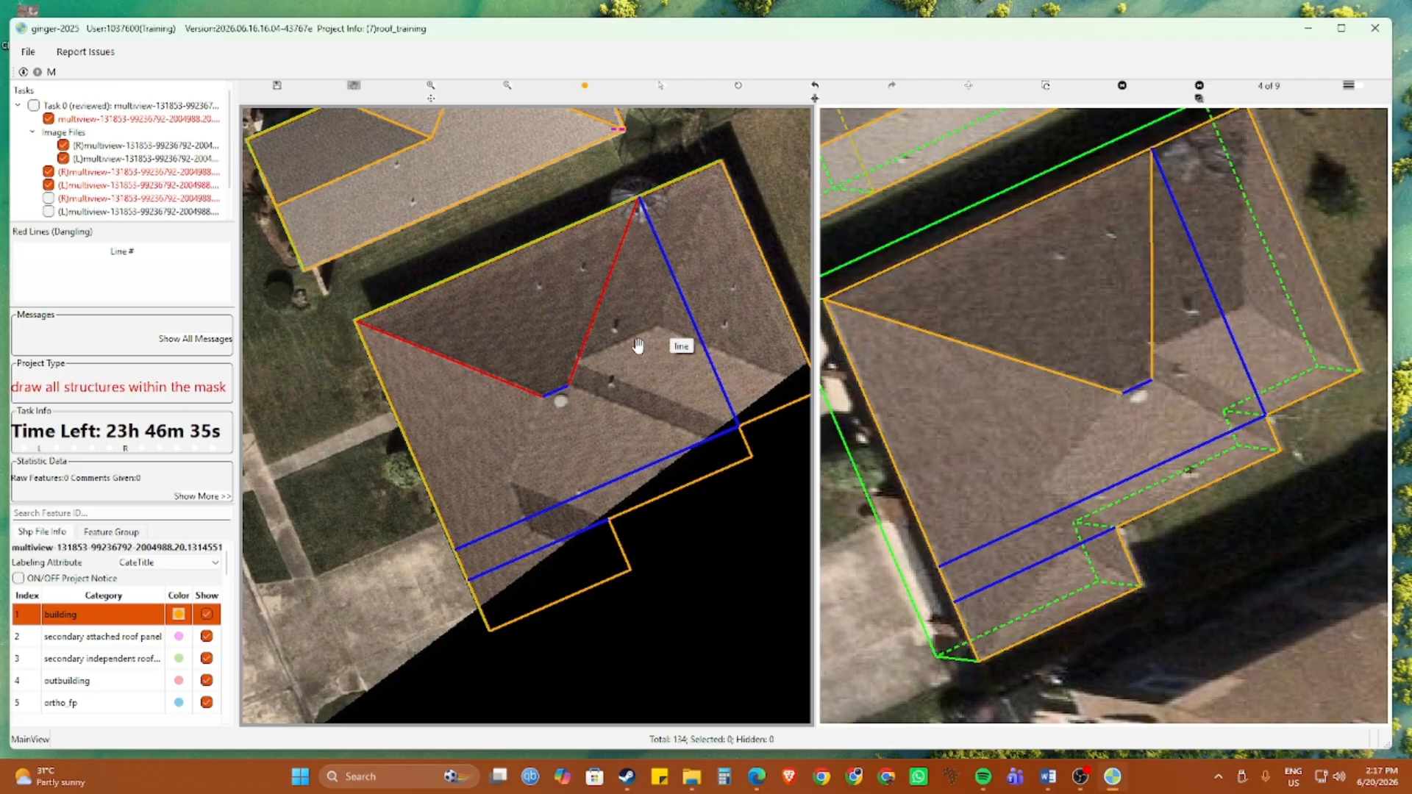
left_click_drag(636, 346, 574, 328)
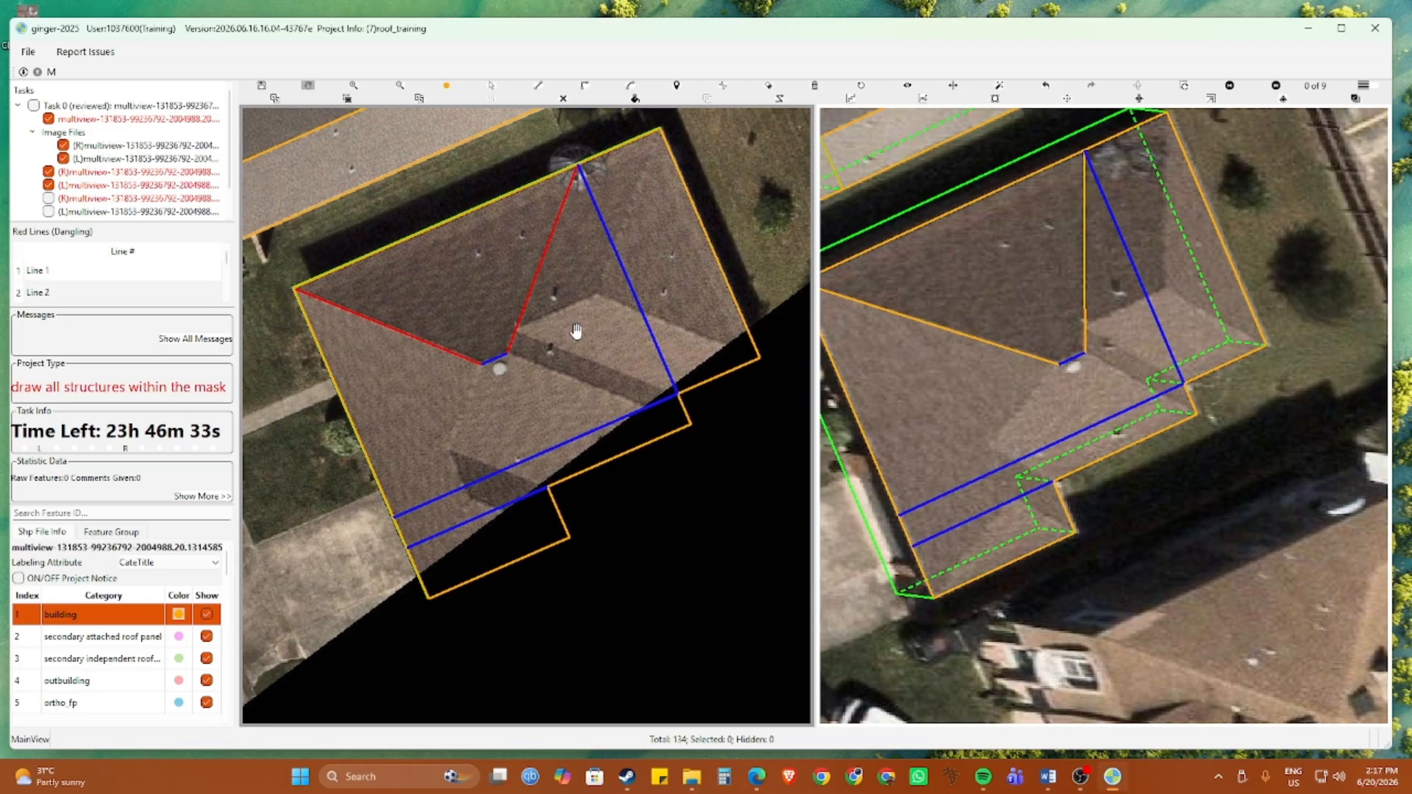
left_click(508, 354)
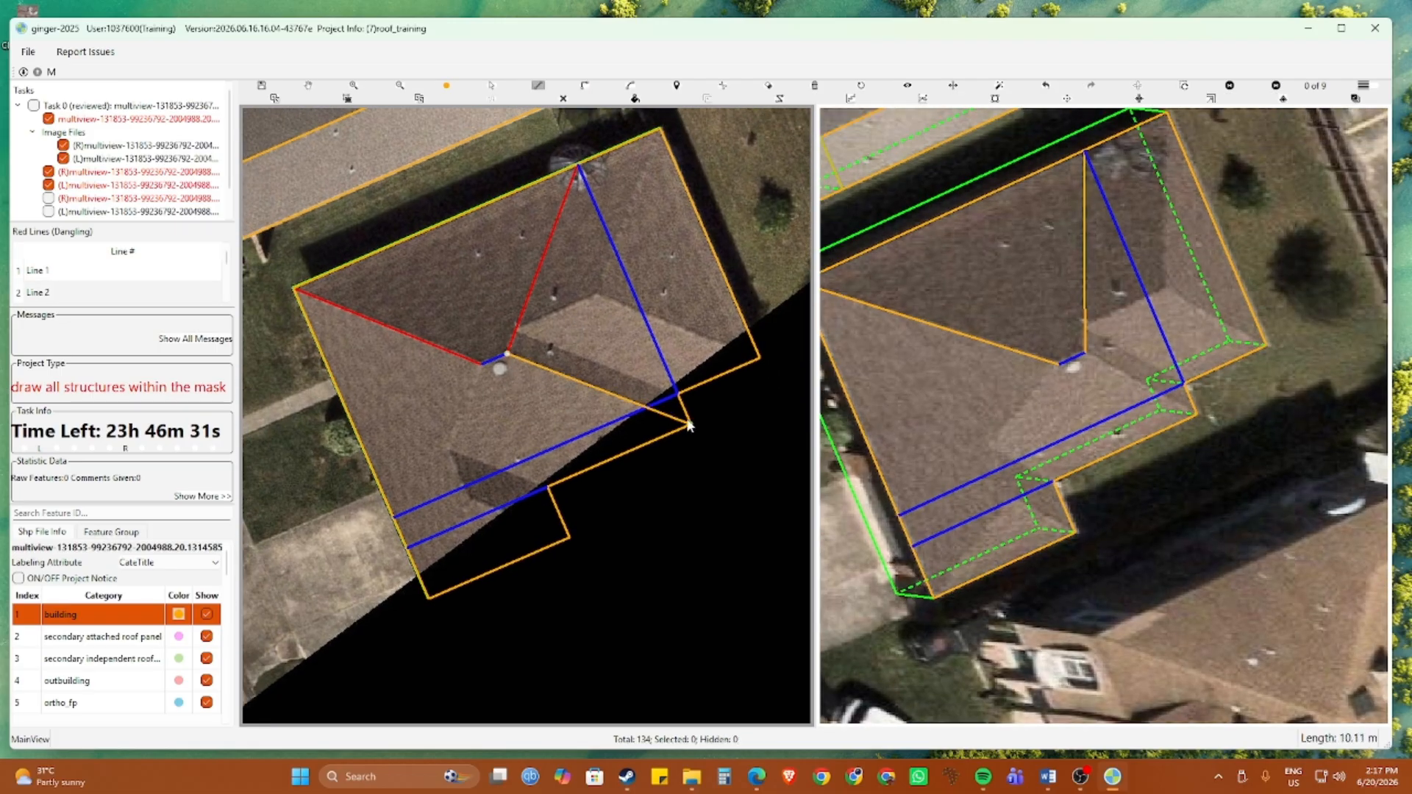
right_click(523, 366)
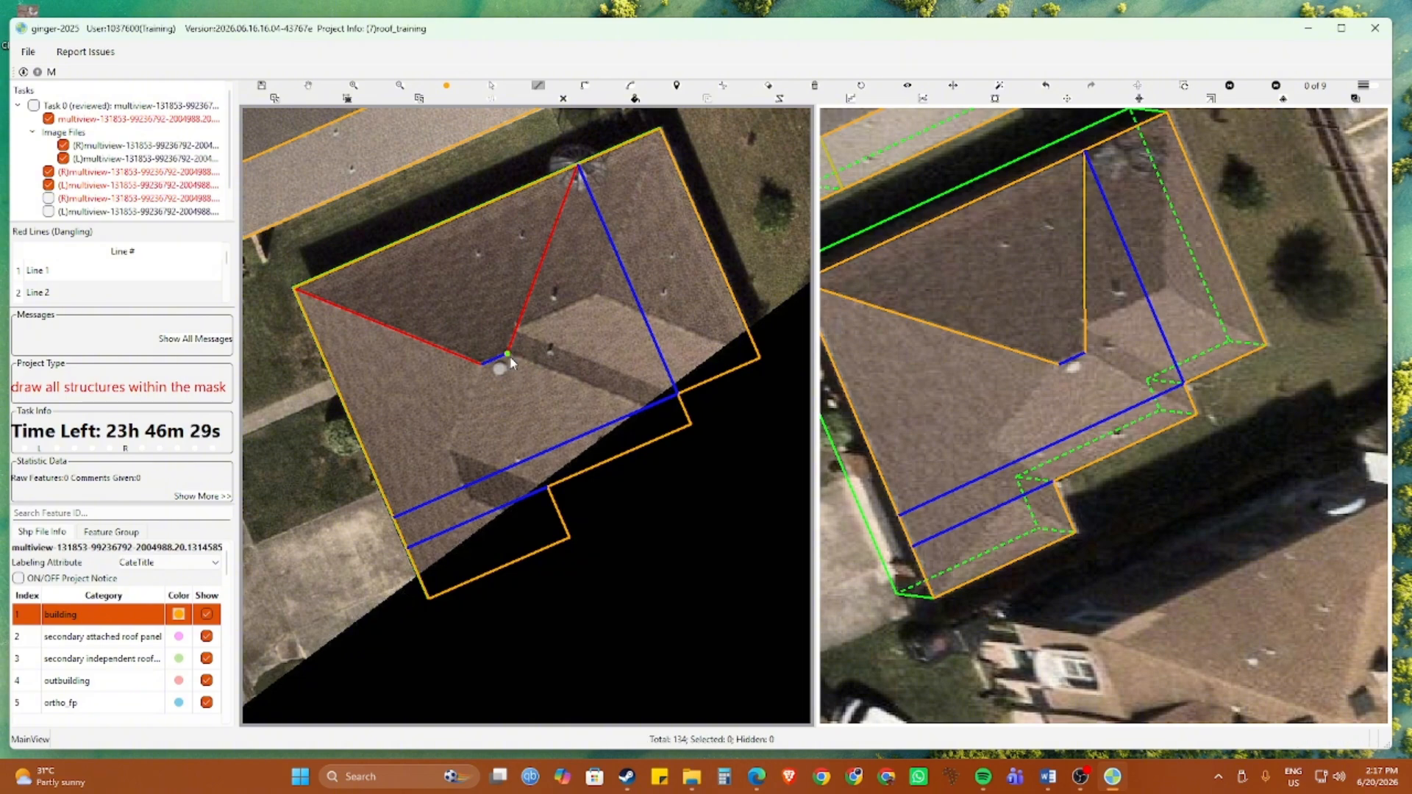
left_click(510, 360)
left_click(689, 425)
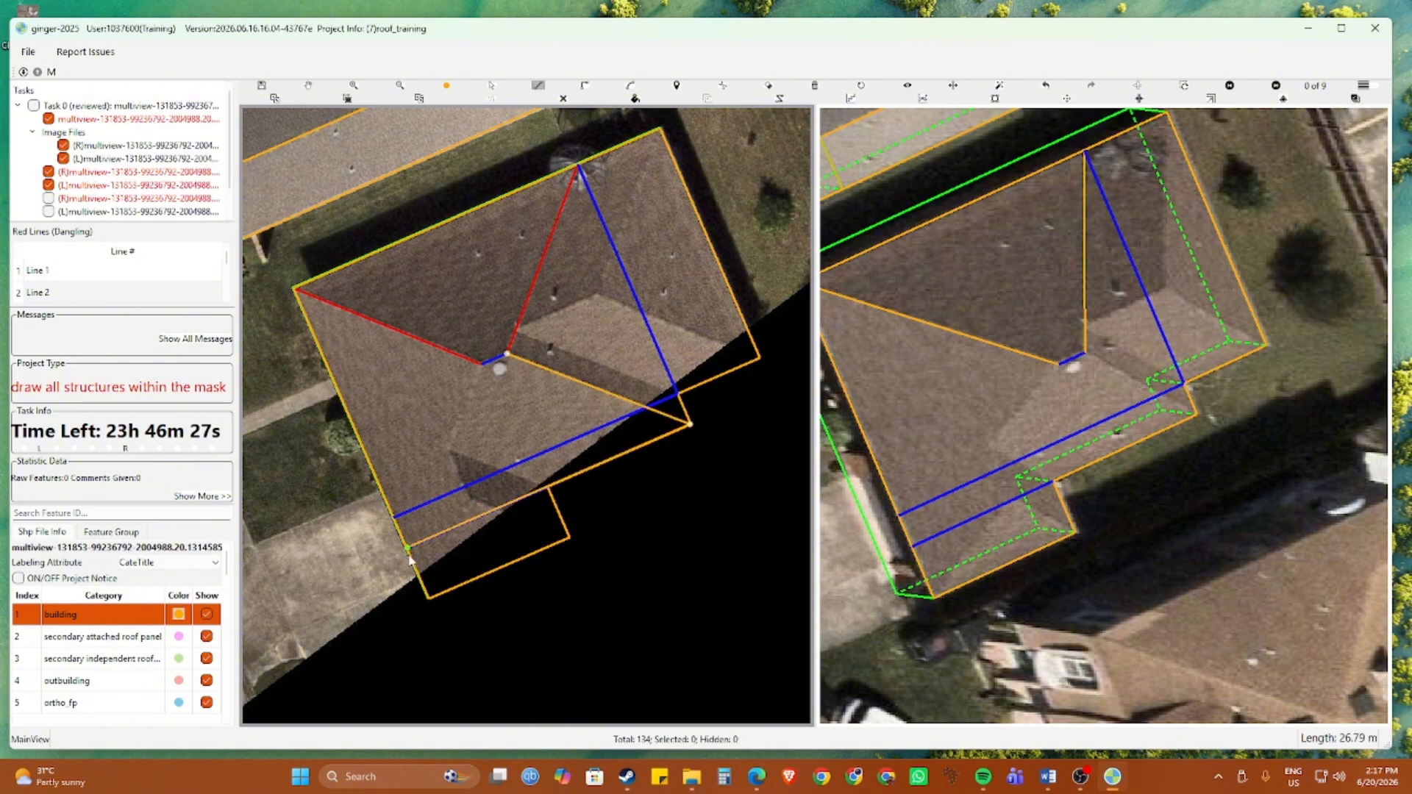
left_click(409, 557)
left_click(491, 364)
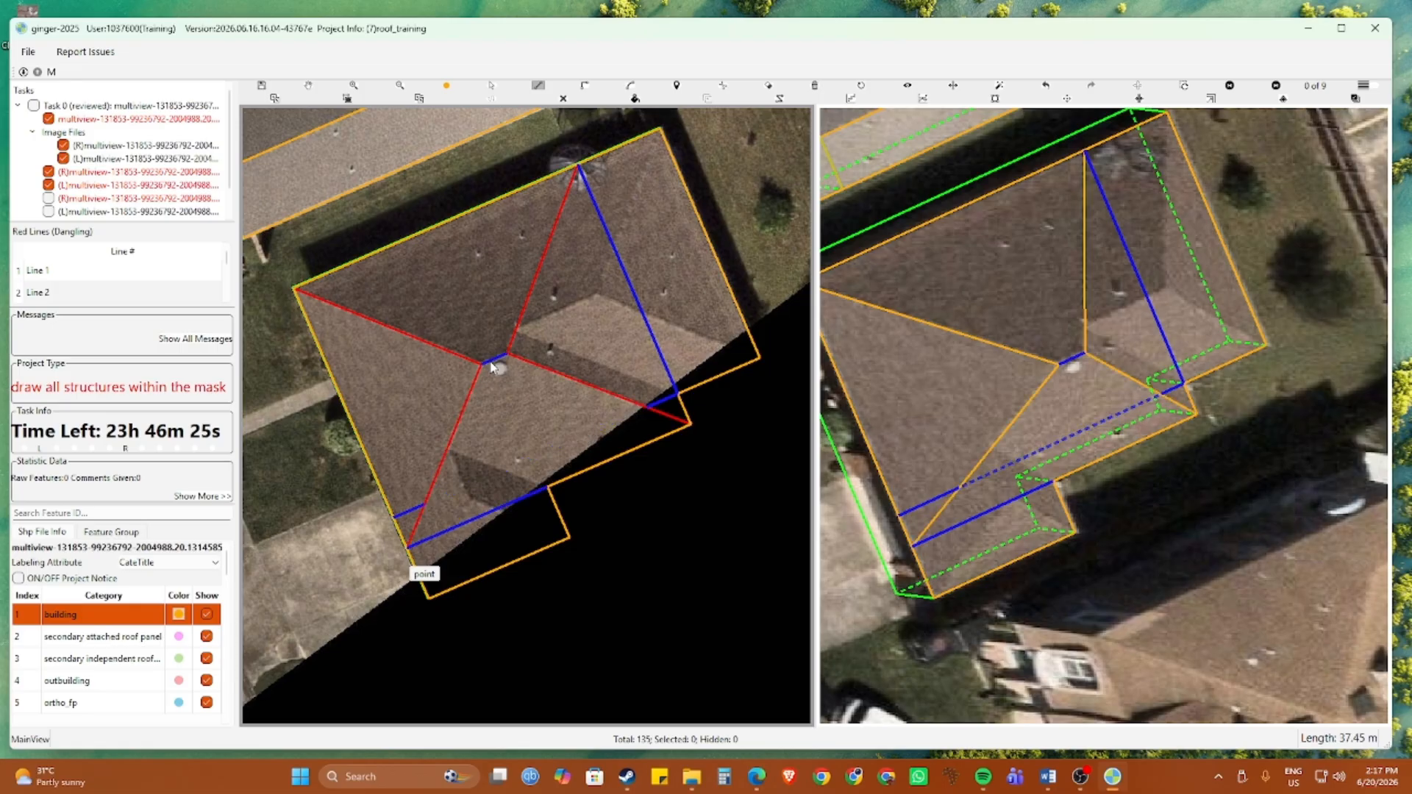
key("Escape")
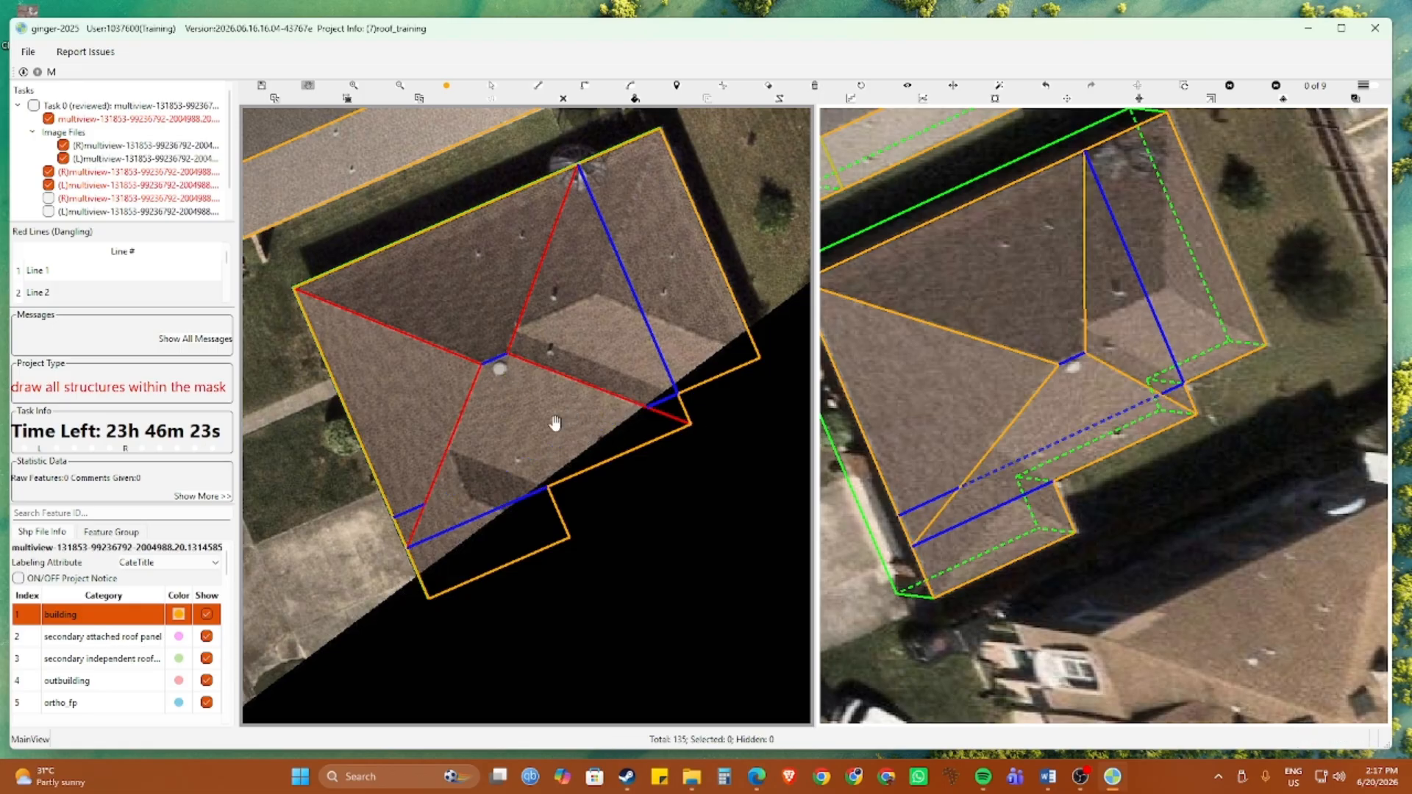
scroll(450, 484, "up", 2)
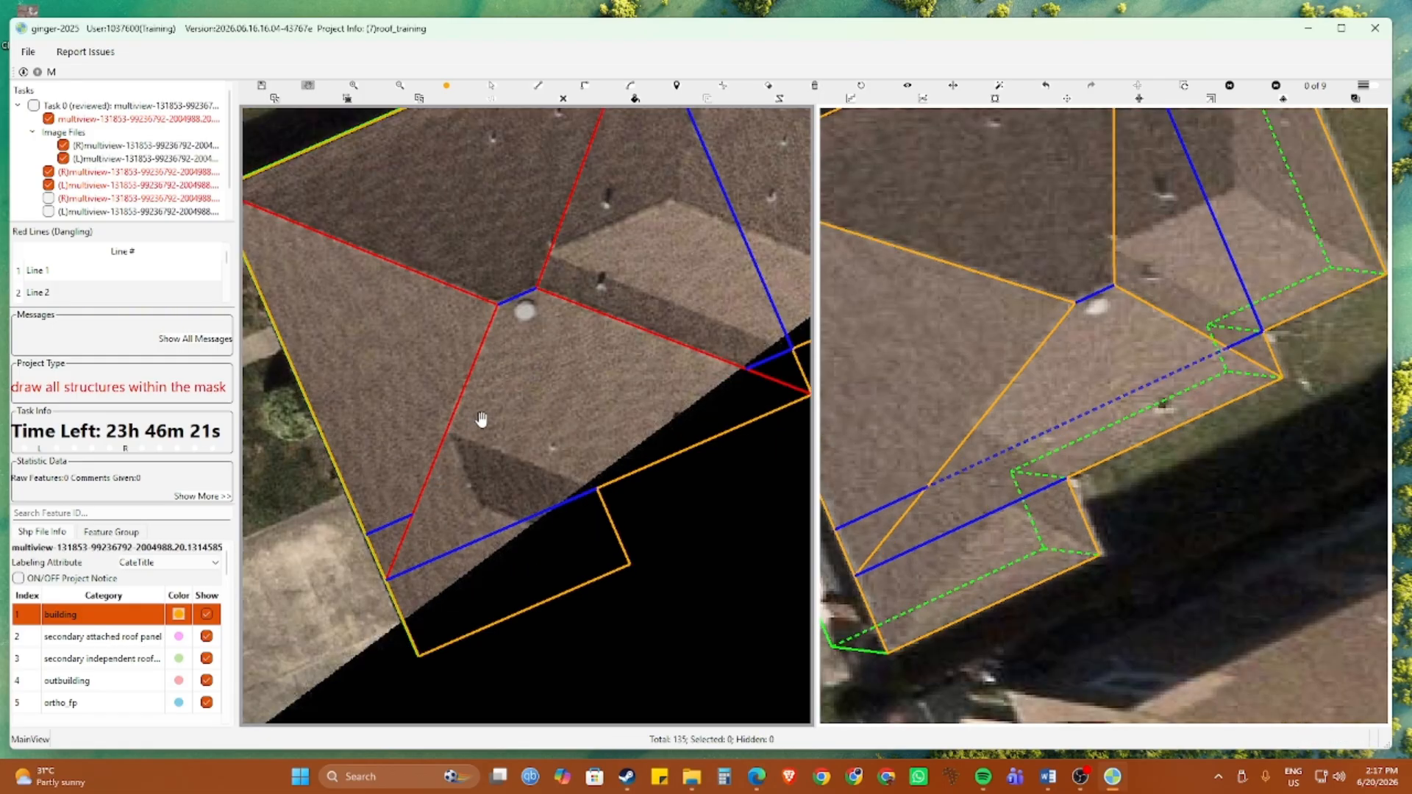
left_click_drag(482, 419, 449, 481)
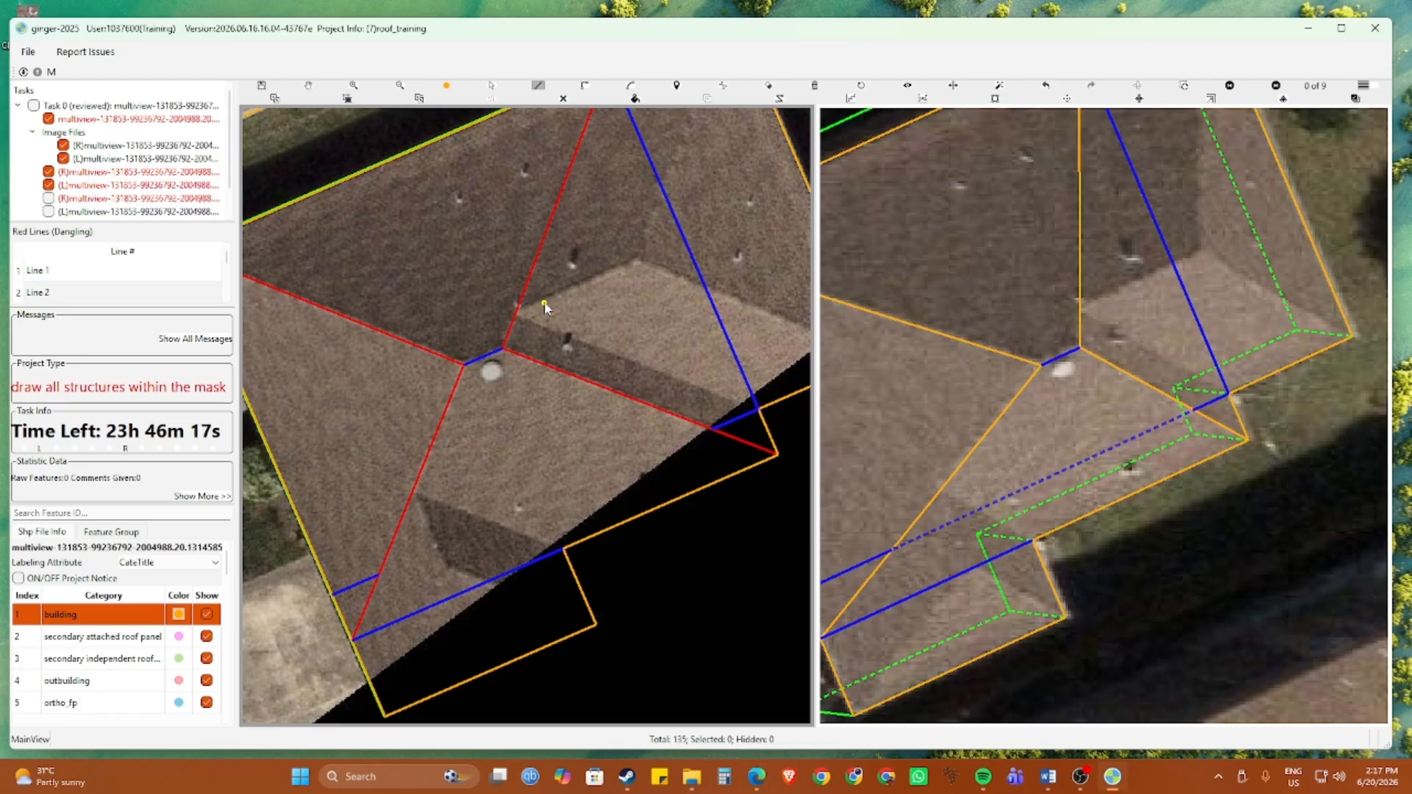
left_click_drag(544, 300, 443, 360)
left_click(416, 378)
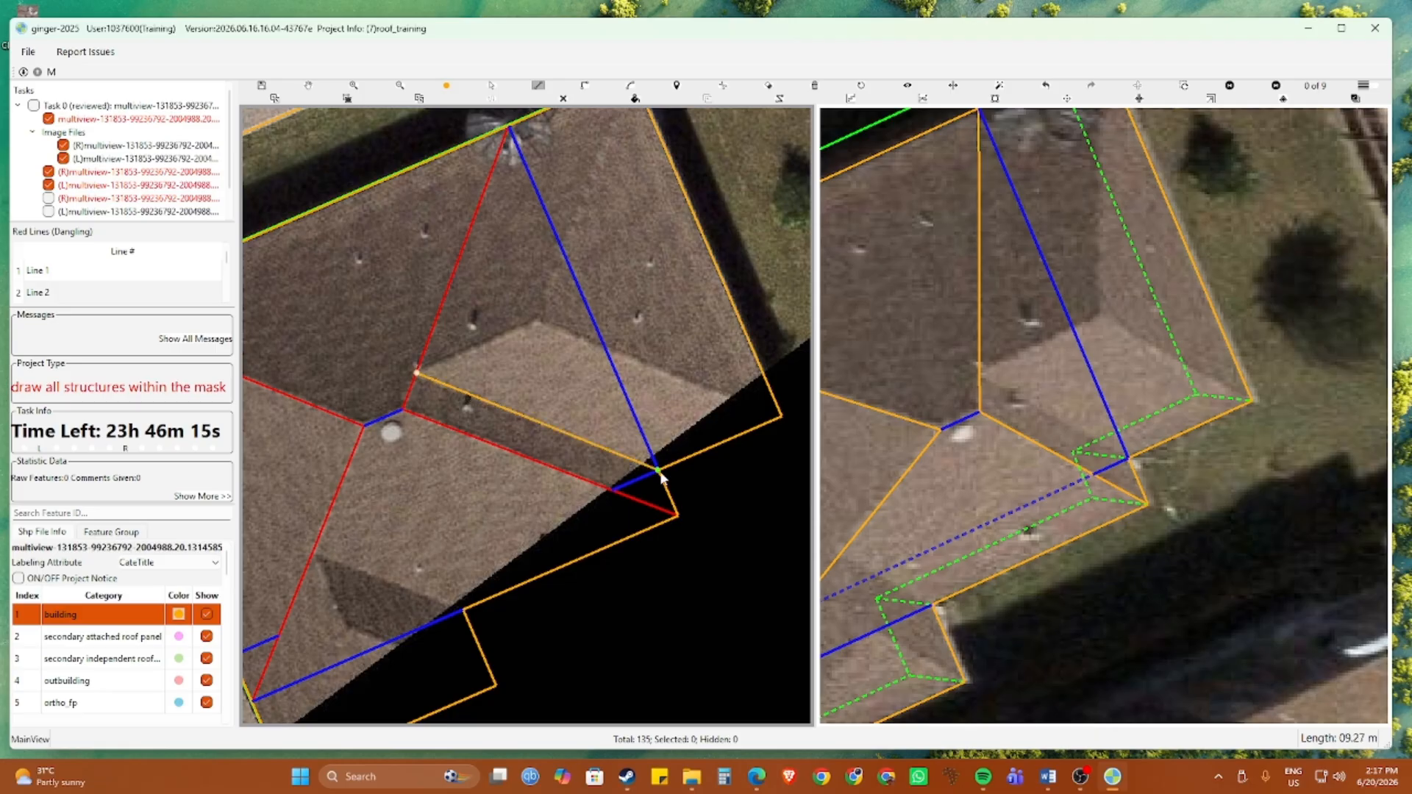
key("Escape")
Delete the guide line running from the inner corner beside the short eave across the lower roof plane
left_click_drag(395, 516, 527, 433)
key("s")
left_click(436, 495)
key("Delete")
scroll(449, 489, "down", 2)
key("Escape")
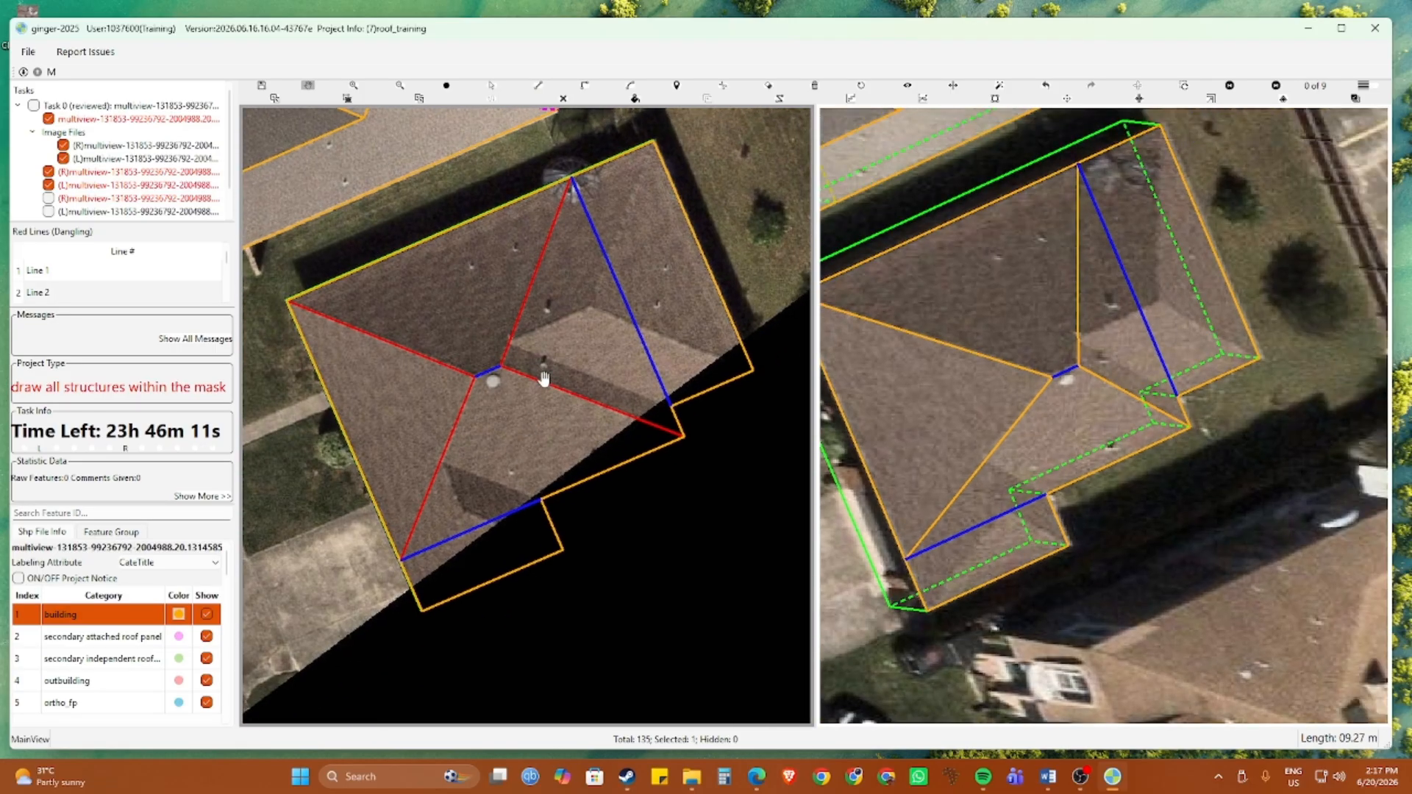
Draw the side wing's ridge from the upper hip line to the tip of the light roof face, parallel to the main ridge
scroll(544, 379, "up", 2)
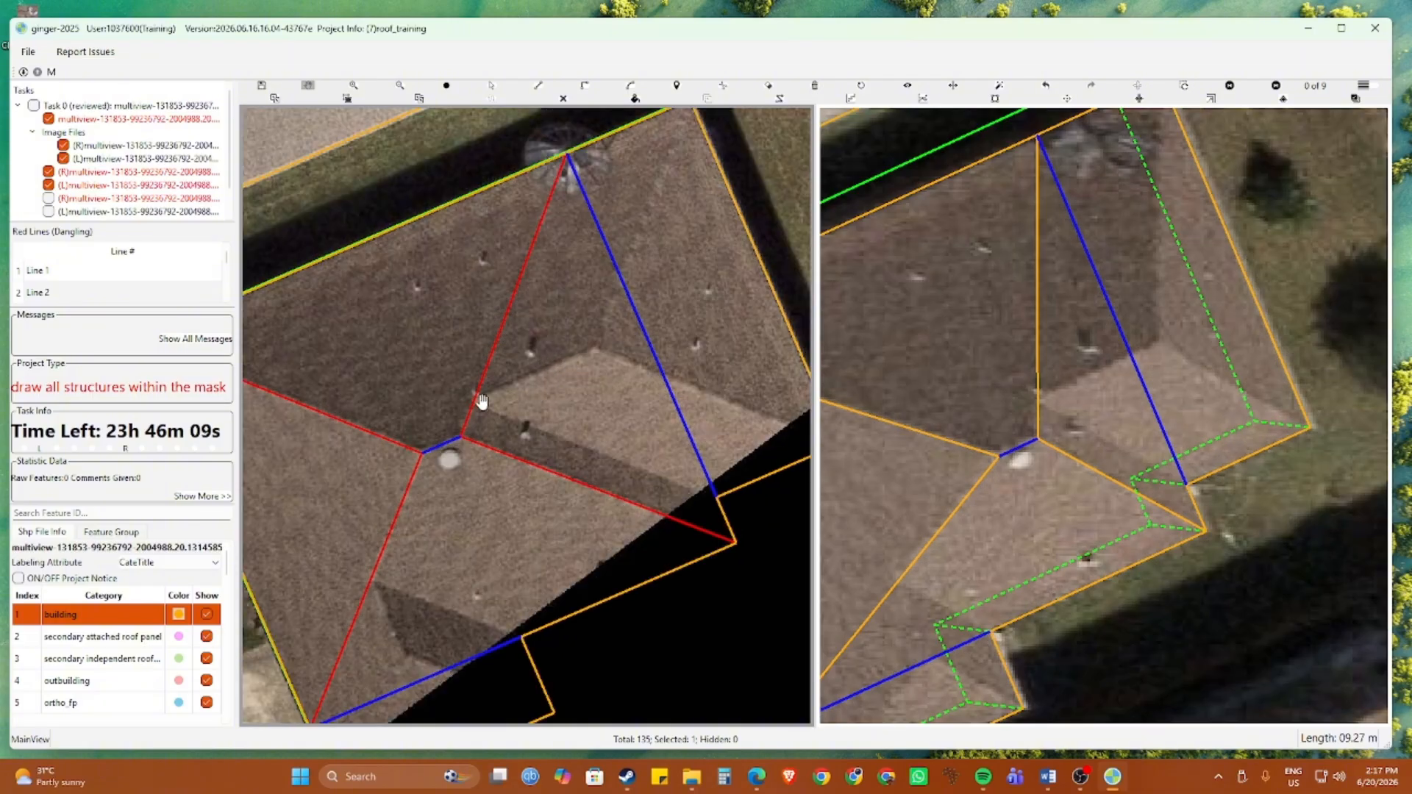
key("d")
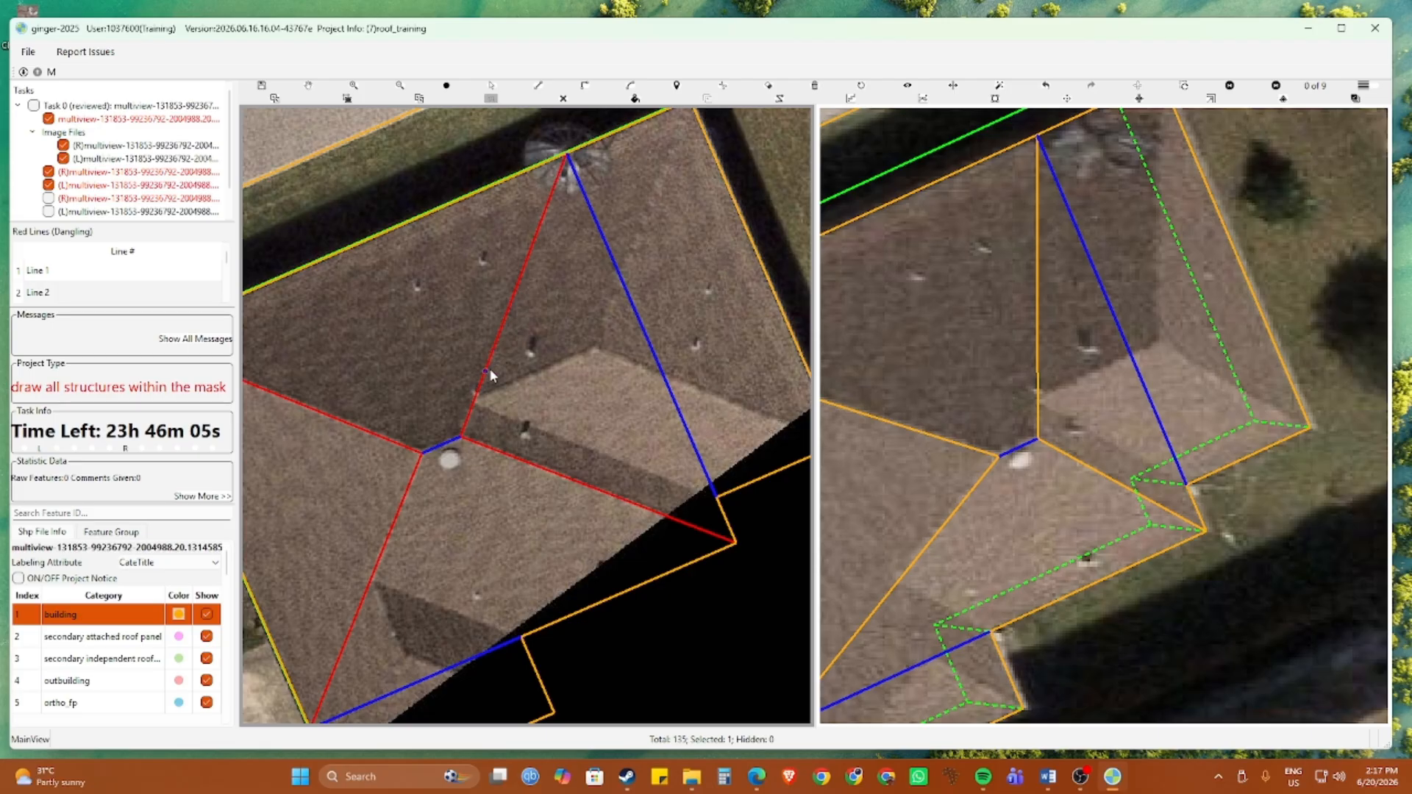
left_click(476, 397)
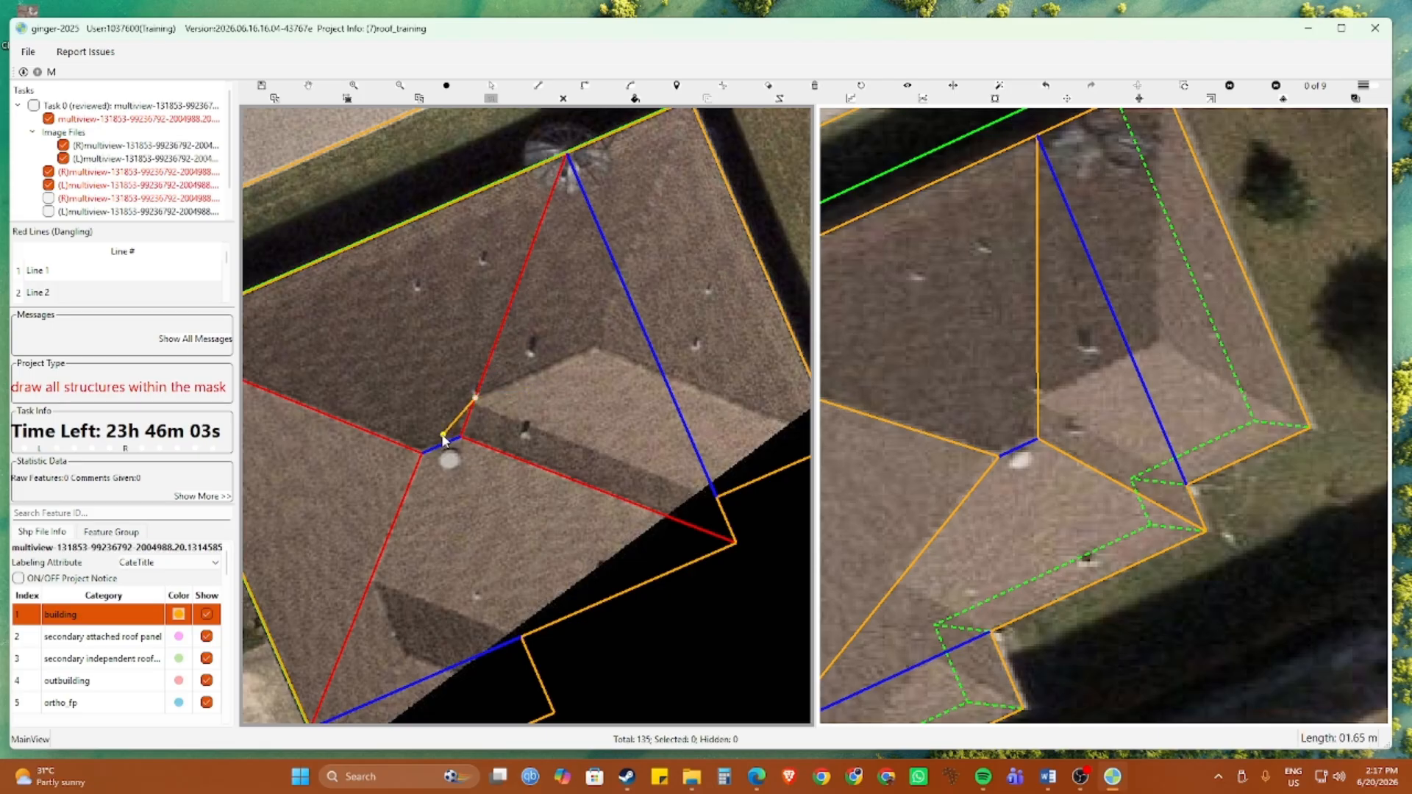
left_click(596, 347)
scroll(599, 347, "down", 2)
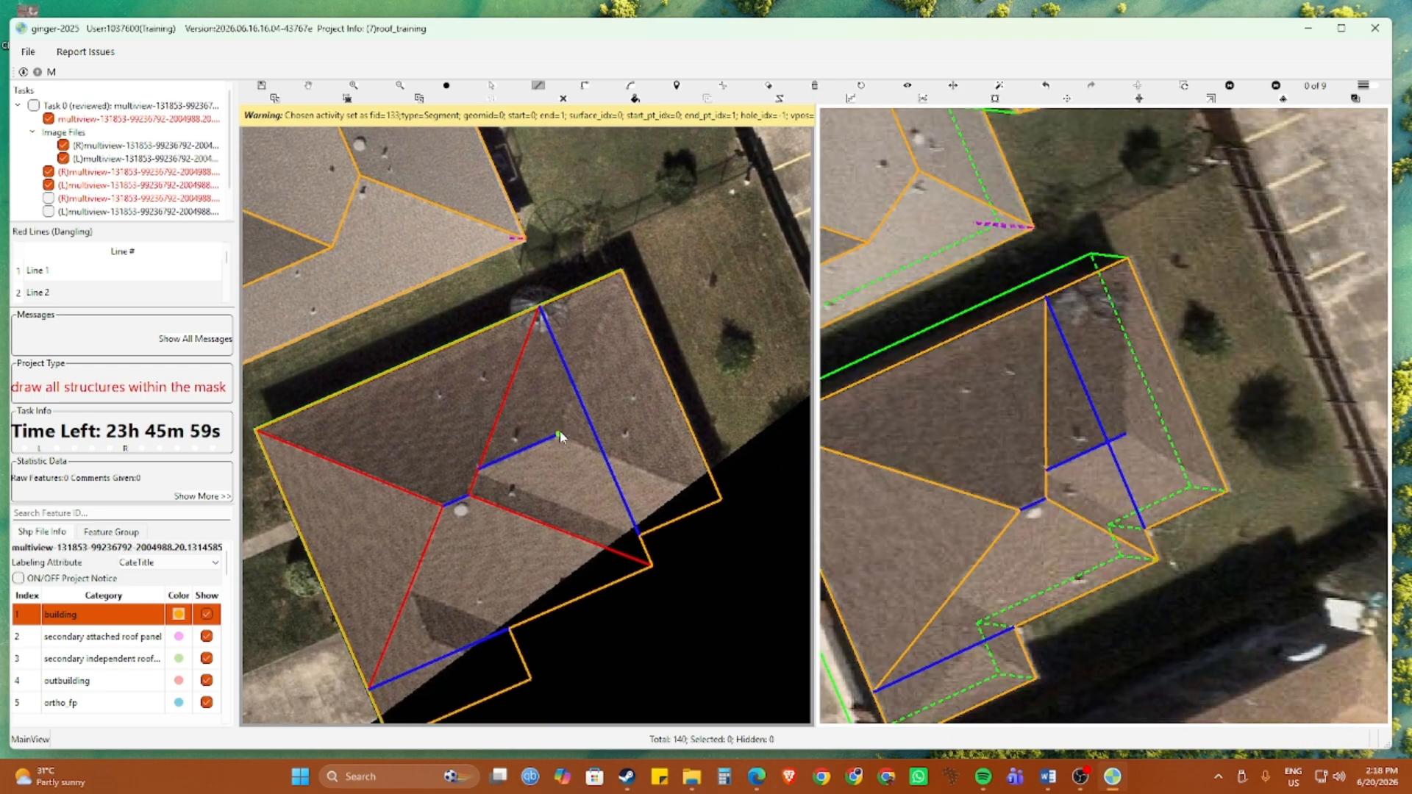
Draw the side wing's upper roof plane from its ridge tip to the far eave corner, the upper hip's foot and the ridge's inner end
left_click(559, 435)
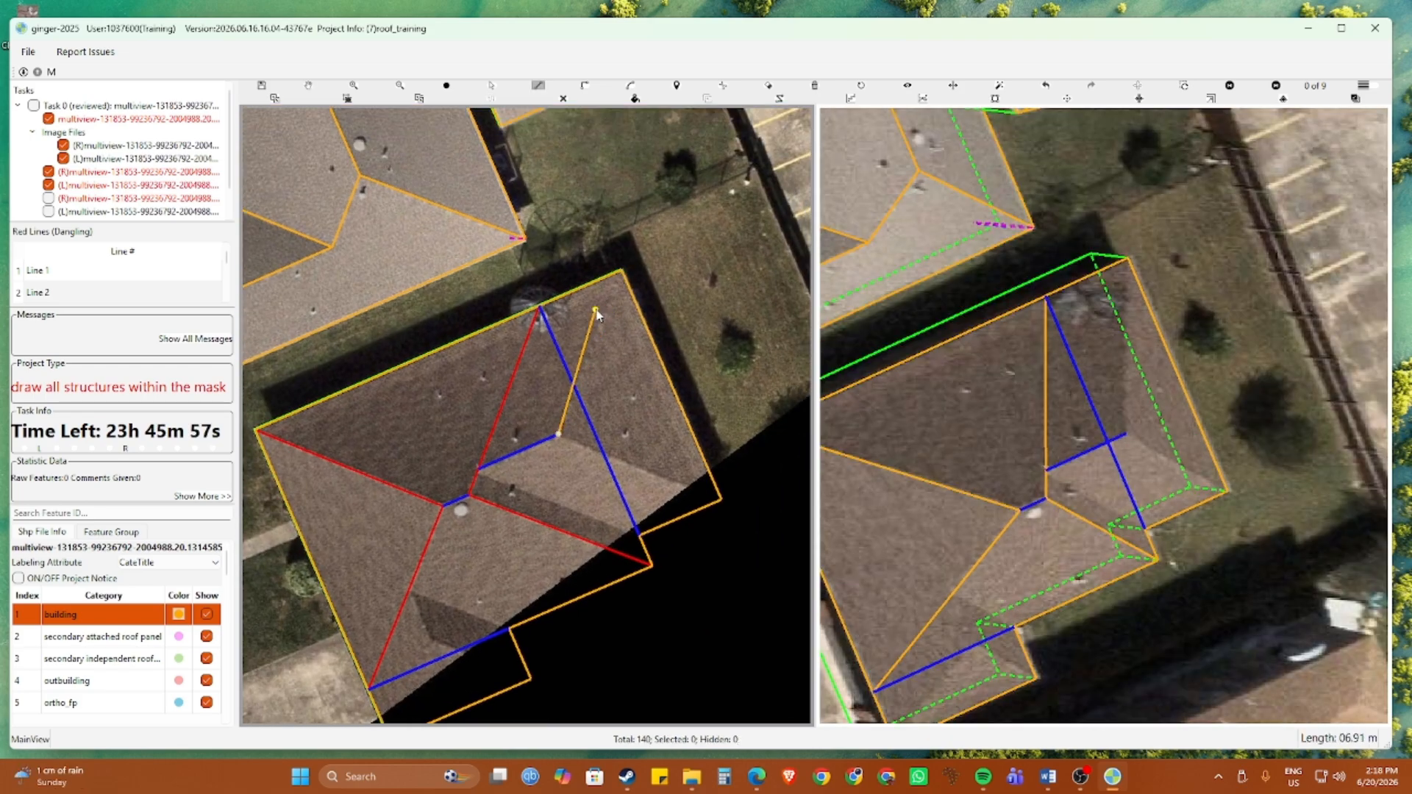
left_click(621, 272)
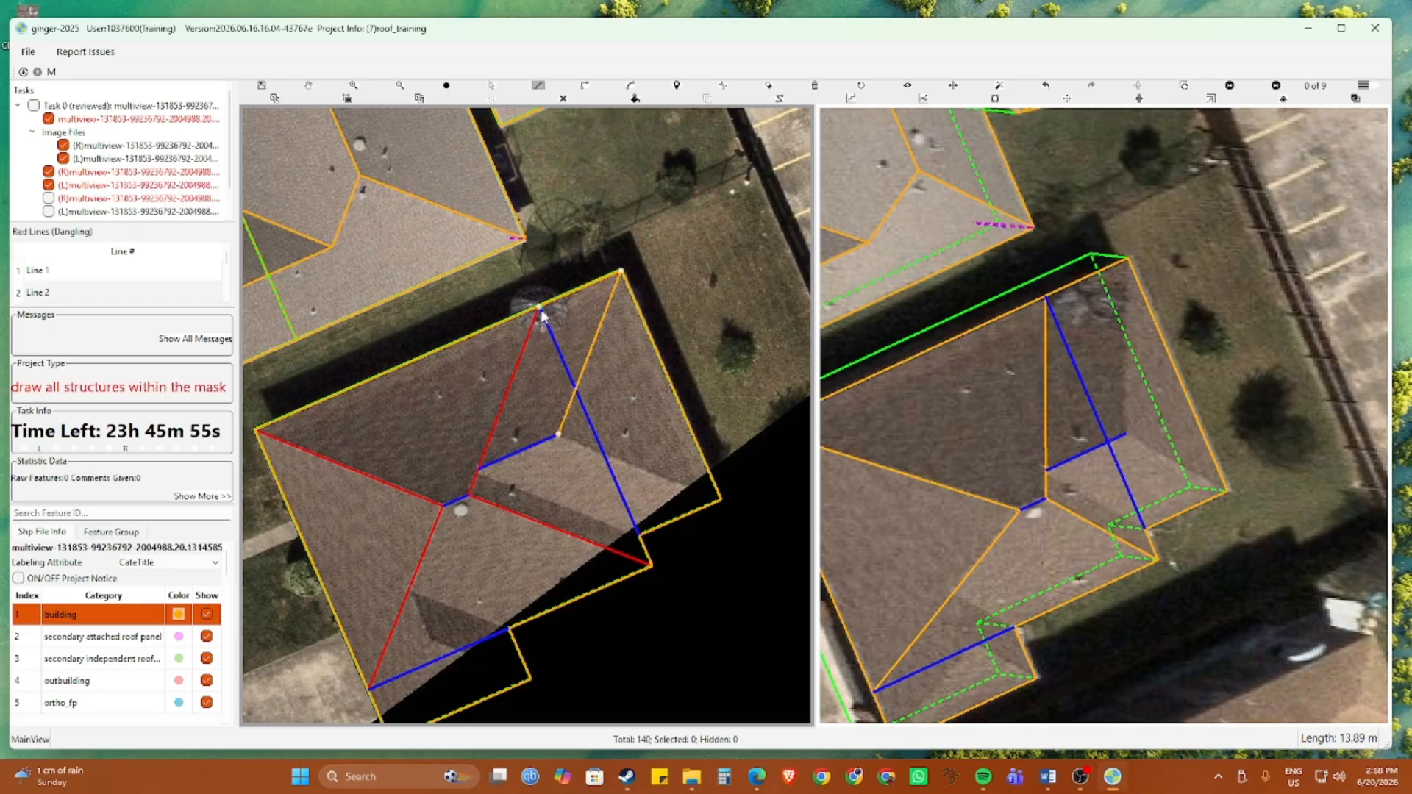
left_click(540, 308)
double_click(478, 468)
Draw the side wing's lower roof plane from the ridge tip to the outer eave corner, the step's inner corner and the ridge's inner end
left_click(558, 435)
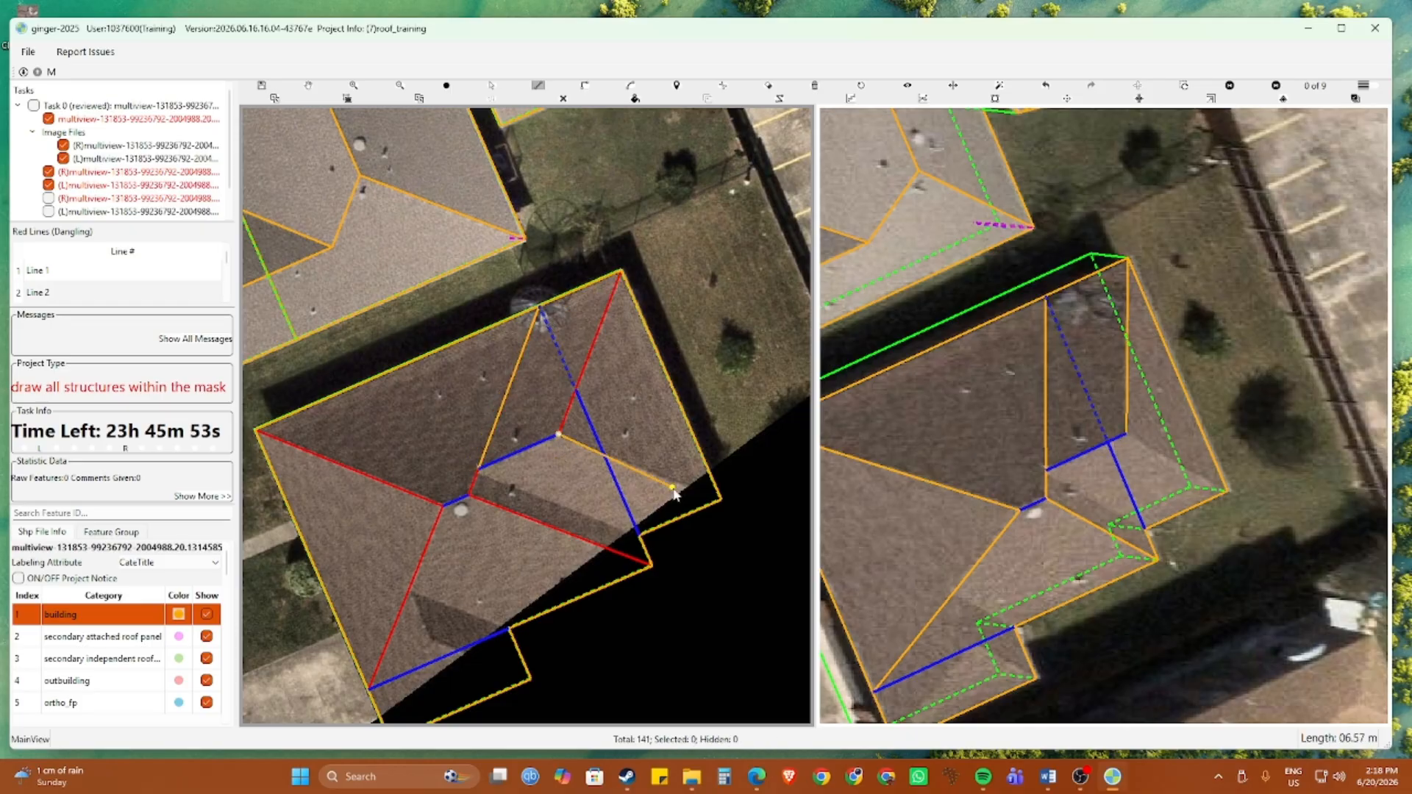
left_click(720, 499)
left_click(637, 530)
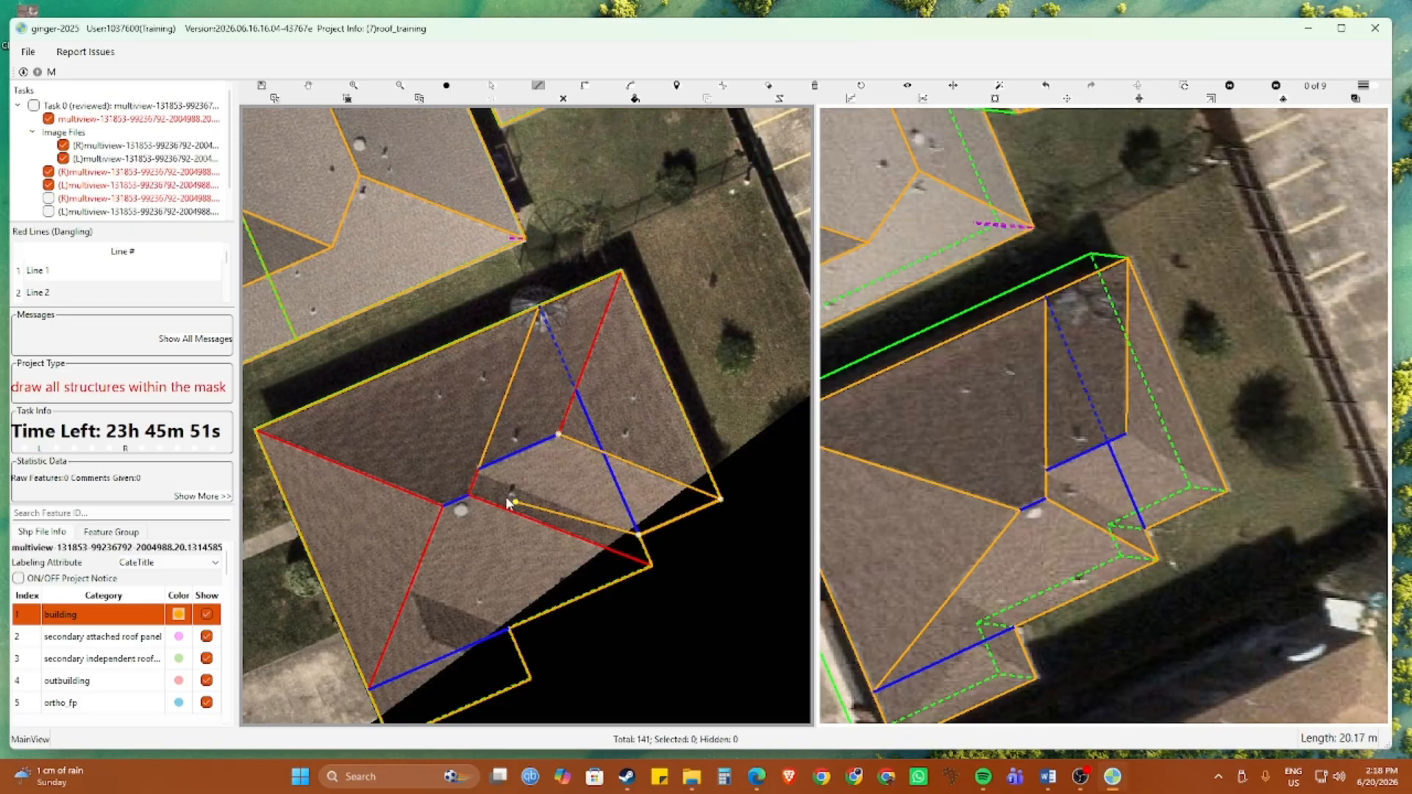
double_click(478, 469)
Examine the junction of the side wing's ridge with the main ridge against the imagery, with the linework hidden and shown
scroll(508, 480, "up", 3)
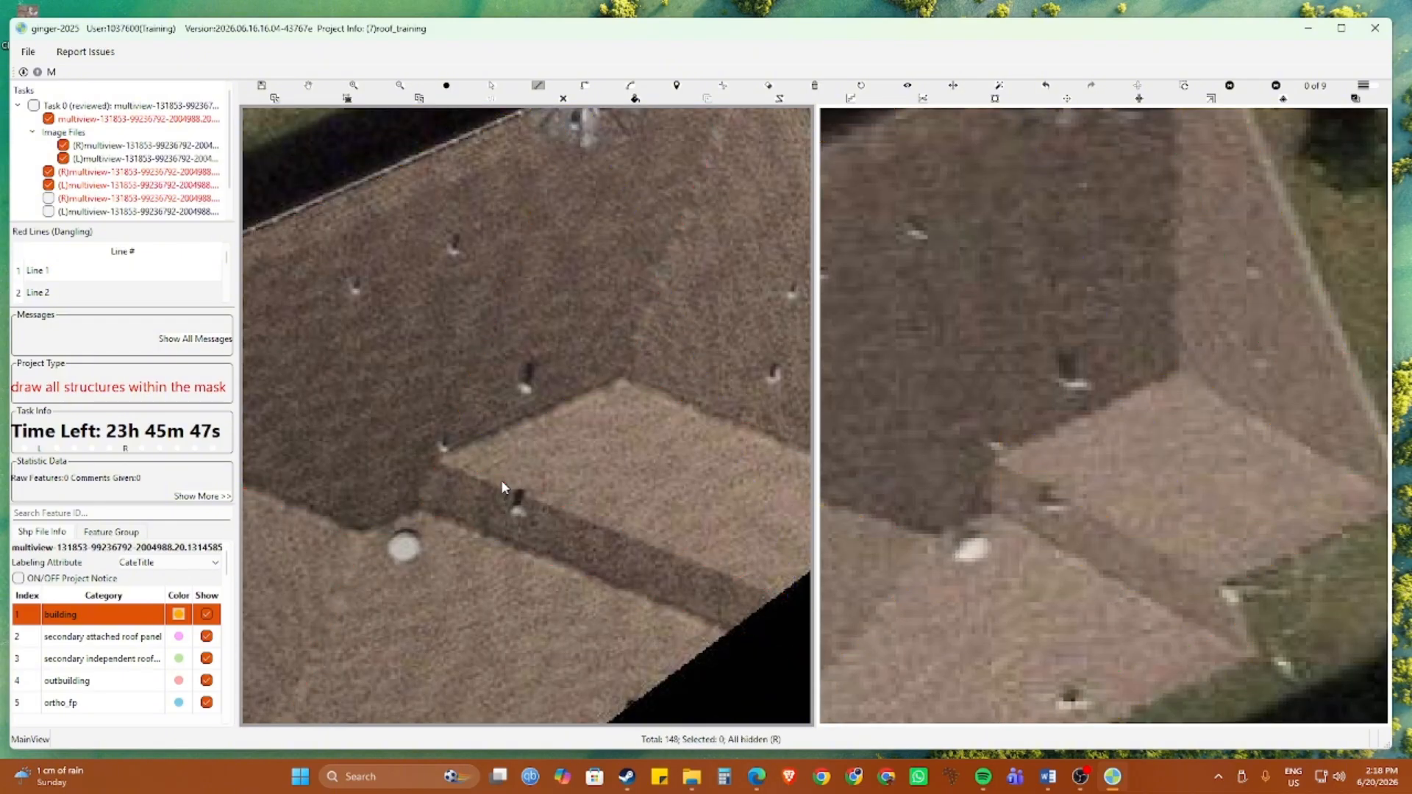
scroll(442, 472, "up", 2)
scroll(439, 455, "down", 2)
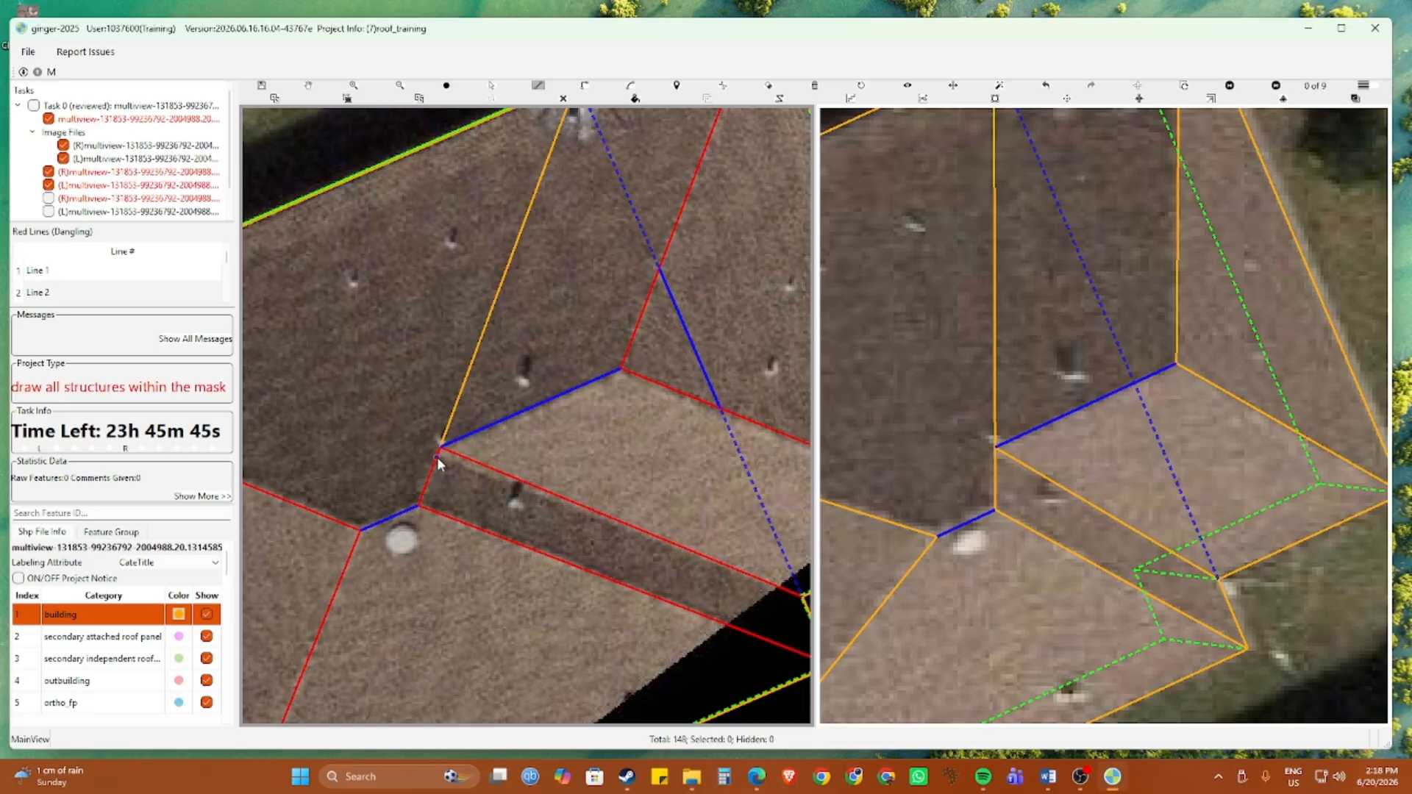
scroll(439, 466, "down", 1)
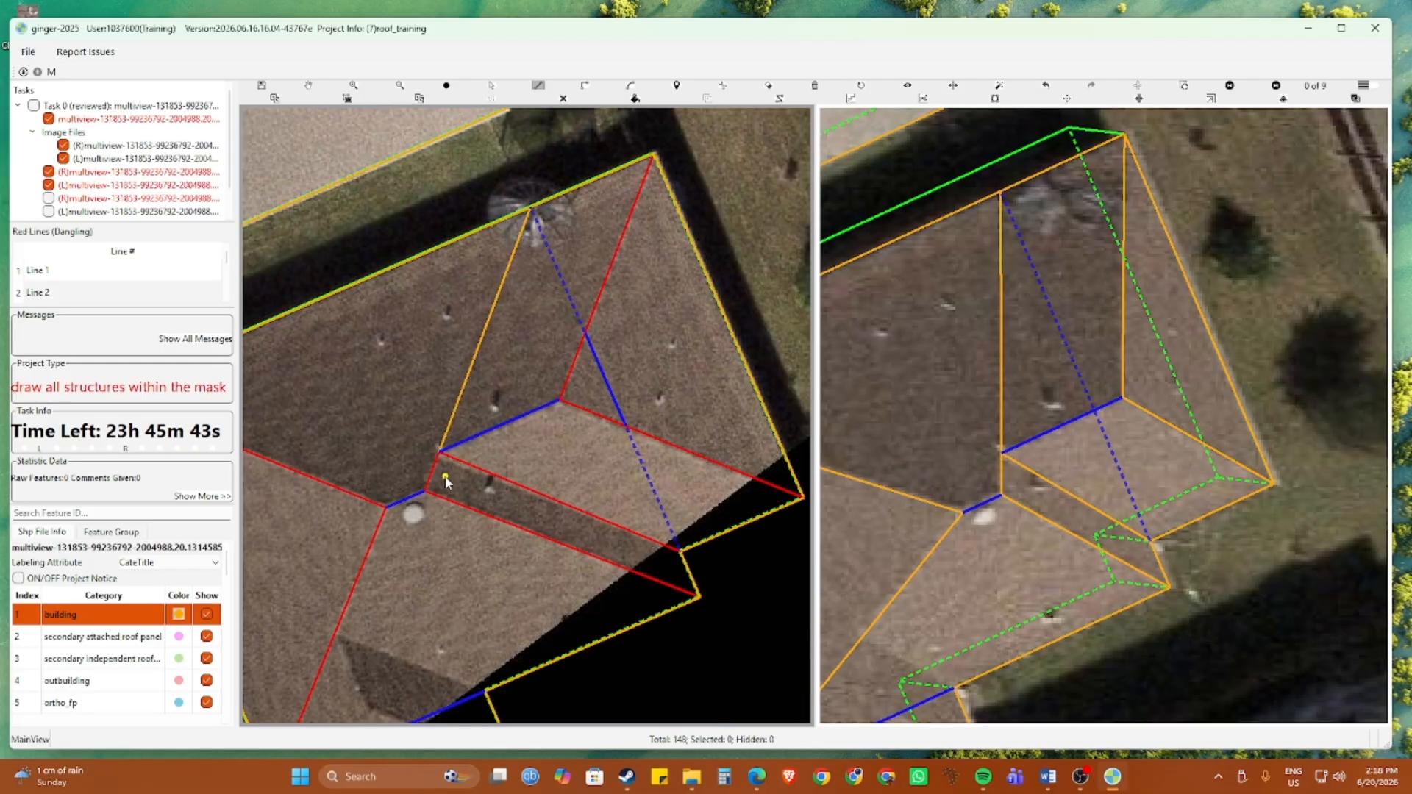
scroll(447, 481, "down", 1)
key("space")
left_click_drag(442, 485, 488, 445)
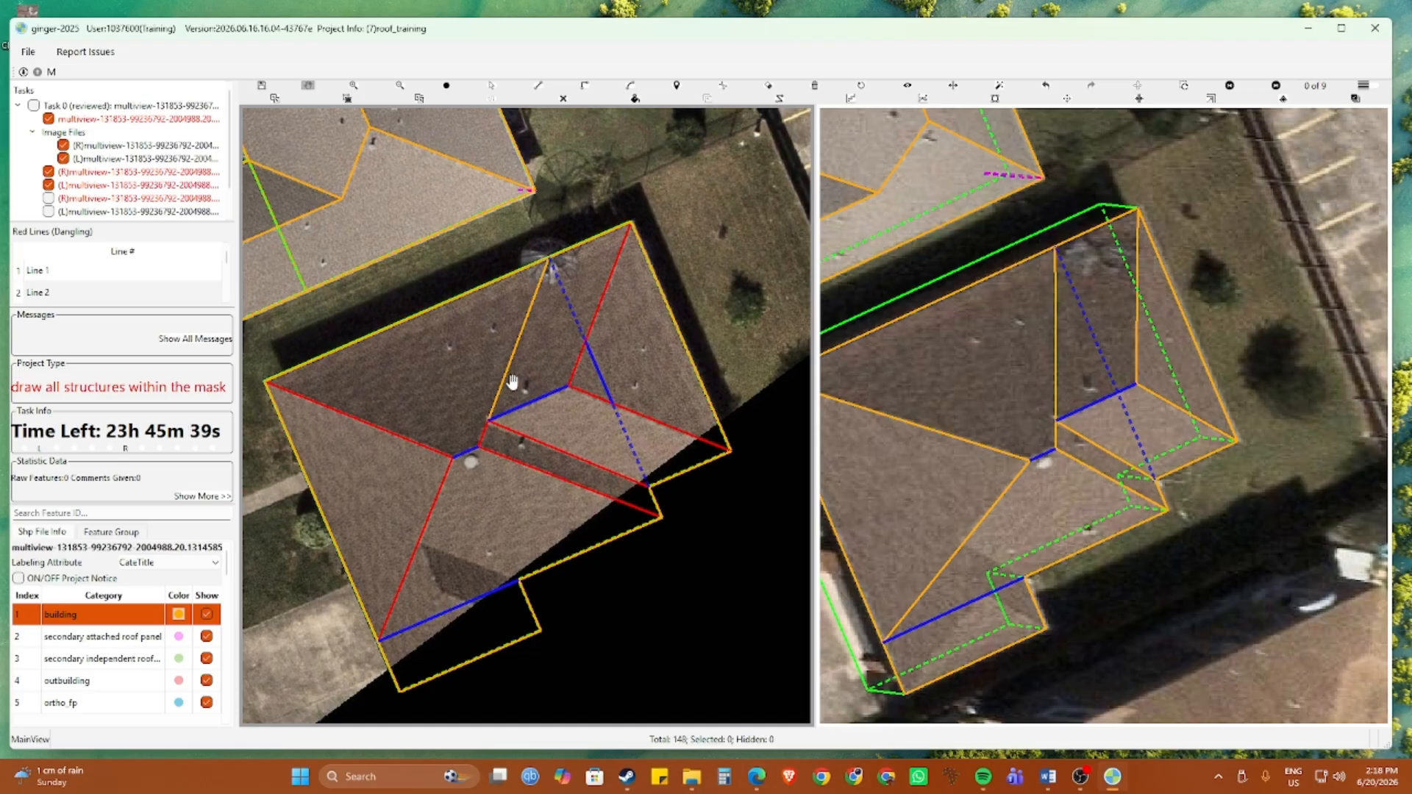
left_click_drag(561, 322, 510, 353)
key("space")
Try to draw the side wing's triangular end plane from the far eave corner through the ridge tip to the outer eave corner
left_click(581, 253)
left_click(518, 416)
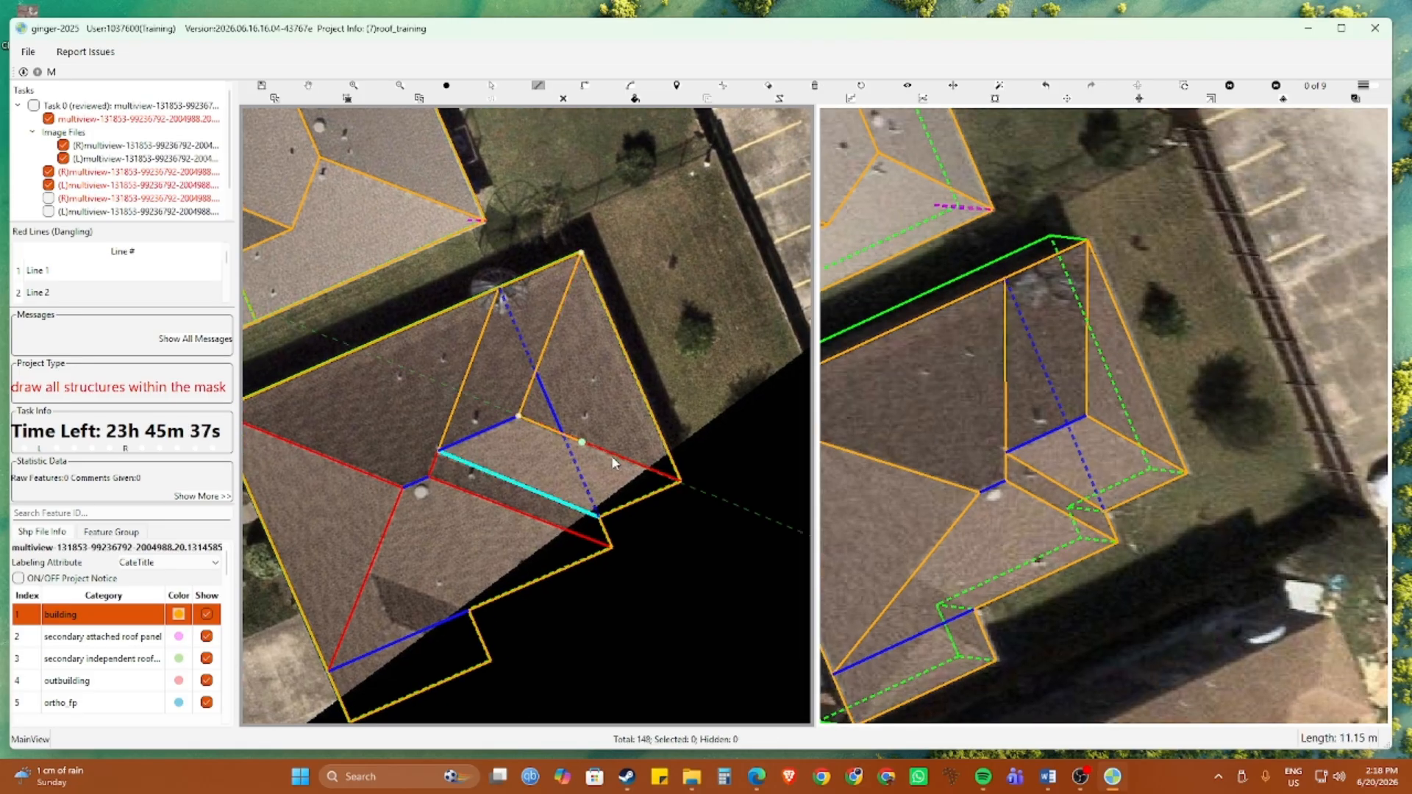
left_click(680, 481)
key("space")
key("space")
Draw the side wing's triangular end plane from the far eave corner through the ridge tip to the outer eave corner, closing along the eave
scroll(677, 444, "up", 2)
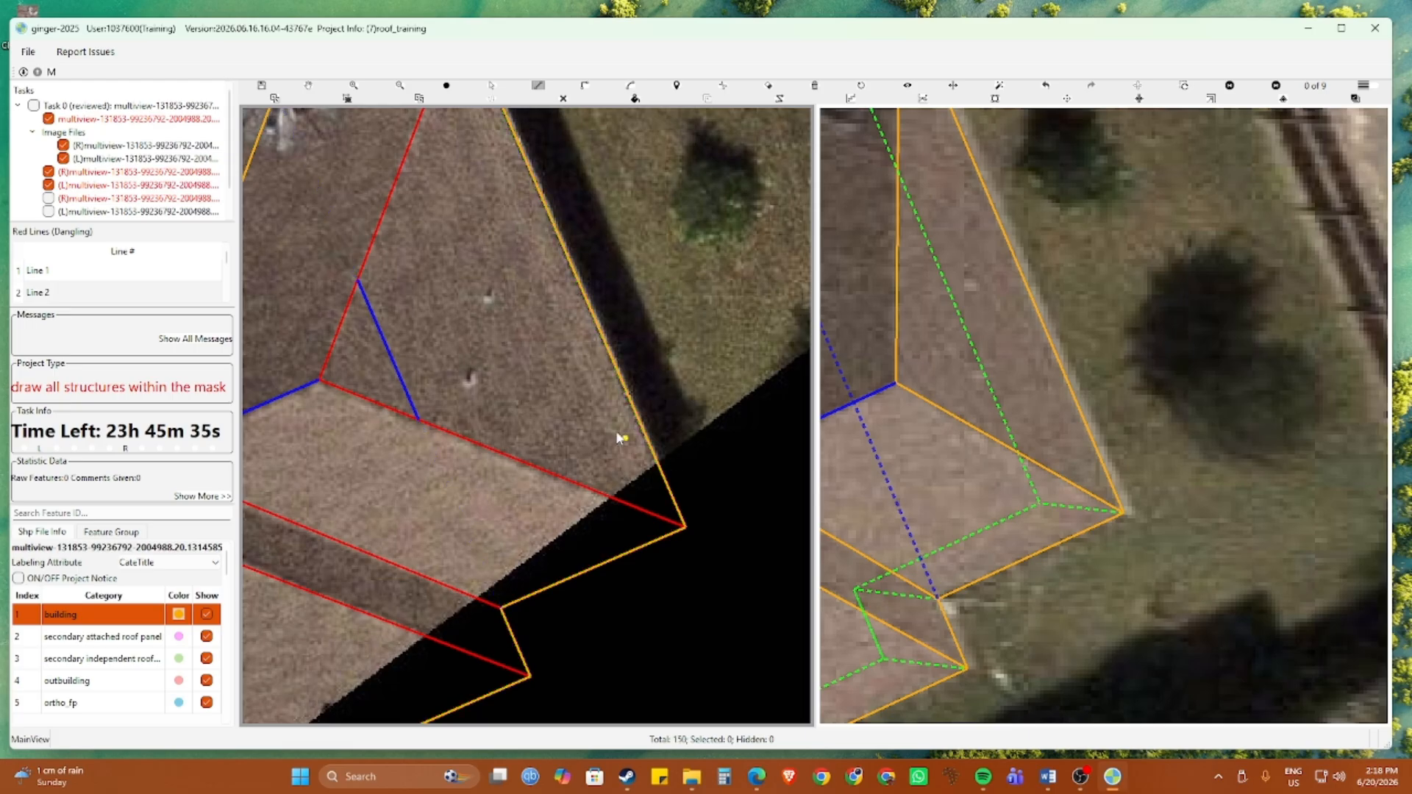
scroll(617, 438, "down", 1)
left_click(512, 154)
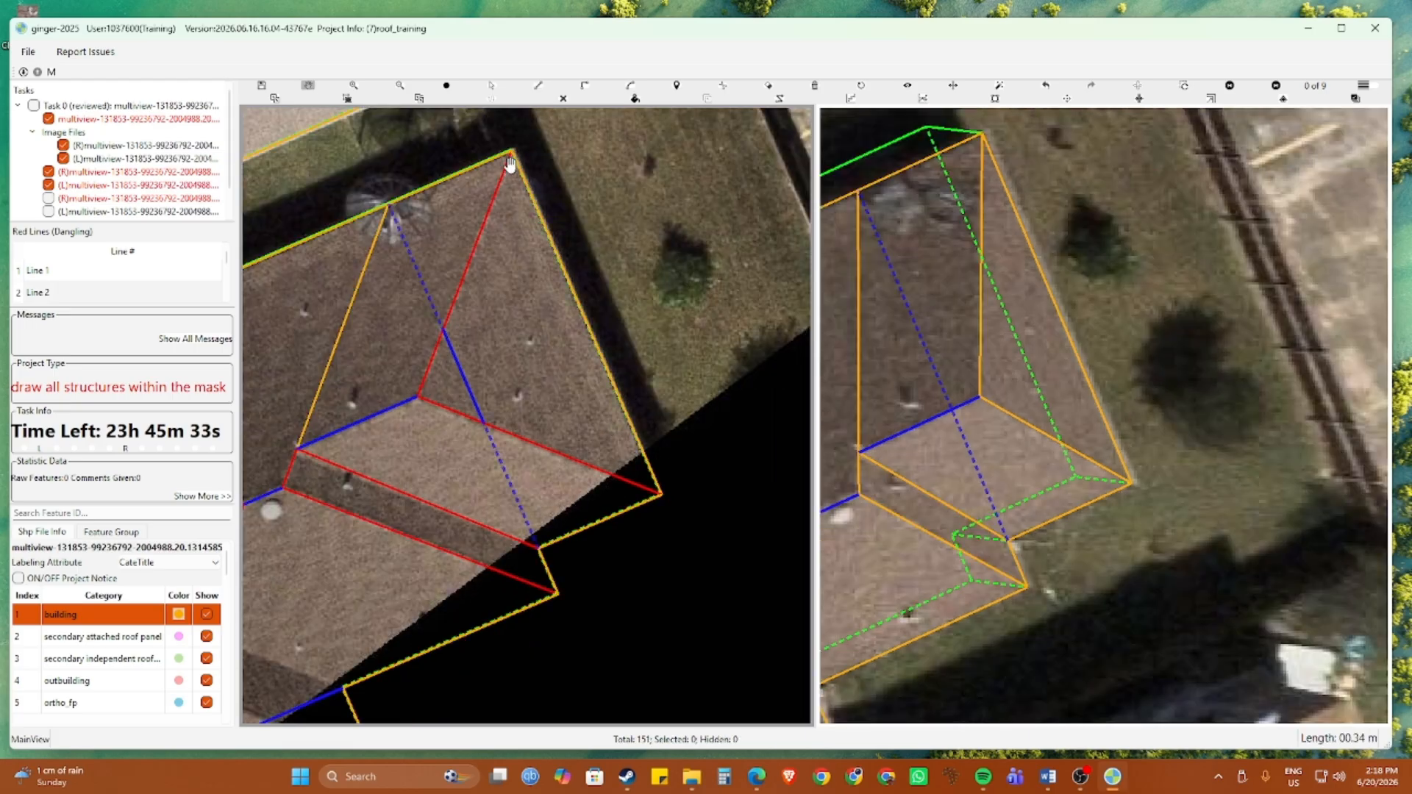
left_click(416, 398)
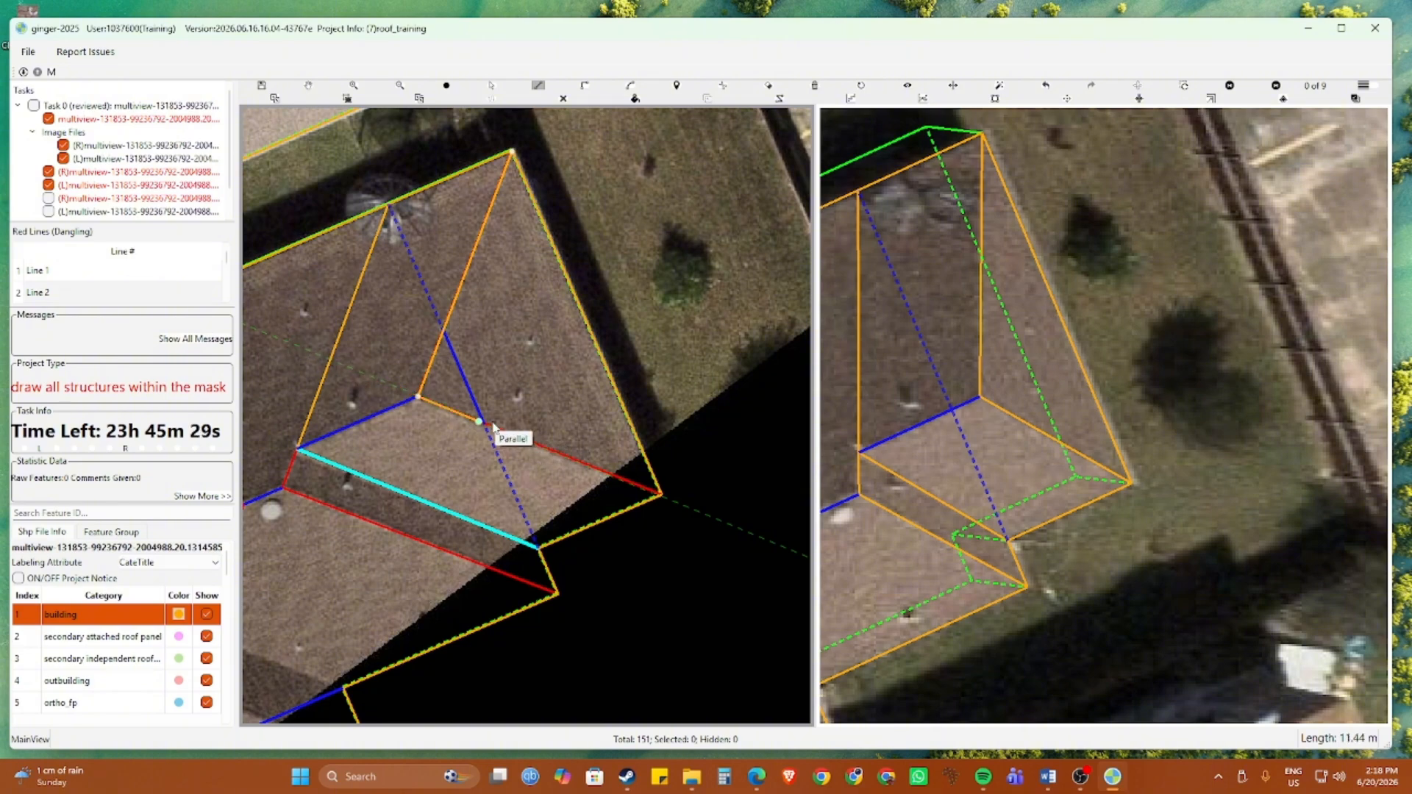
left_click(665, 493)
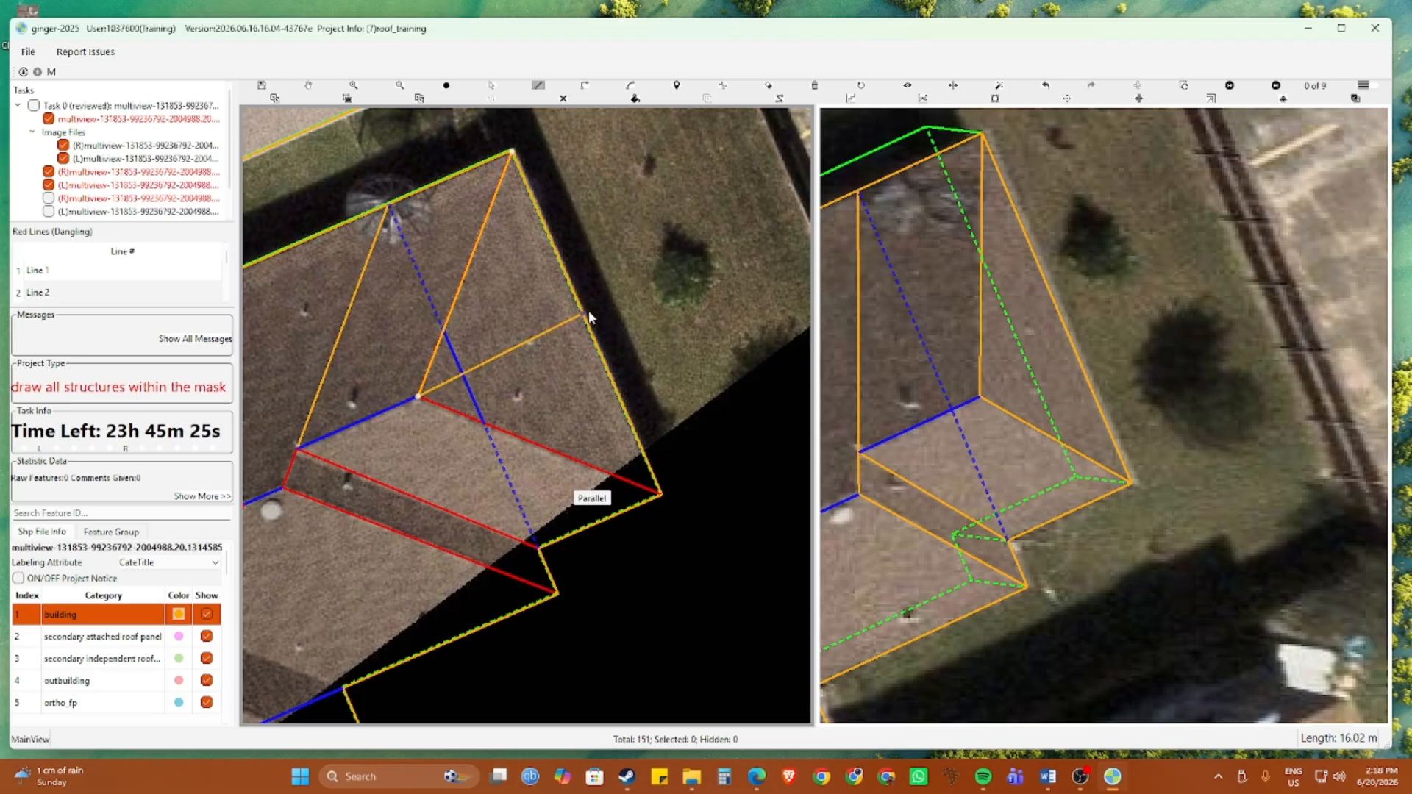
left_click(571, 289)
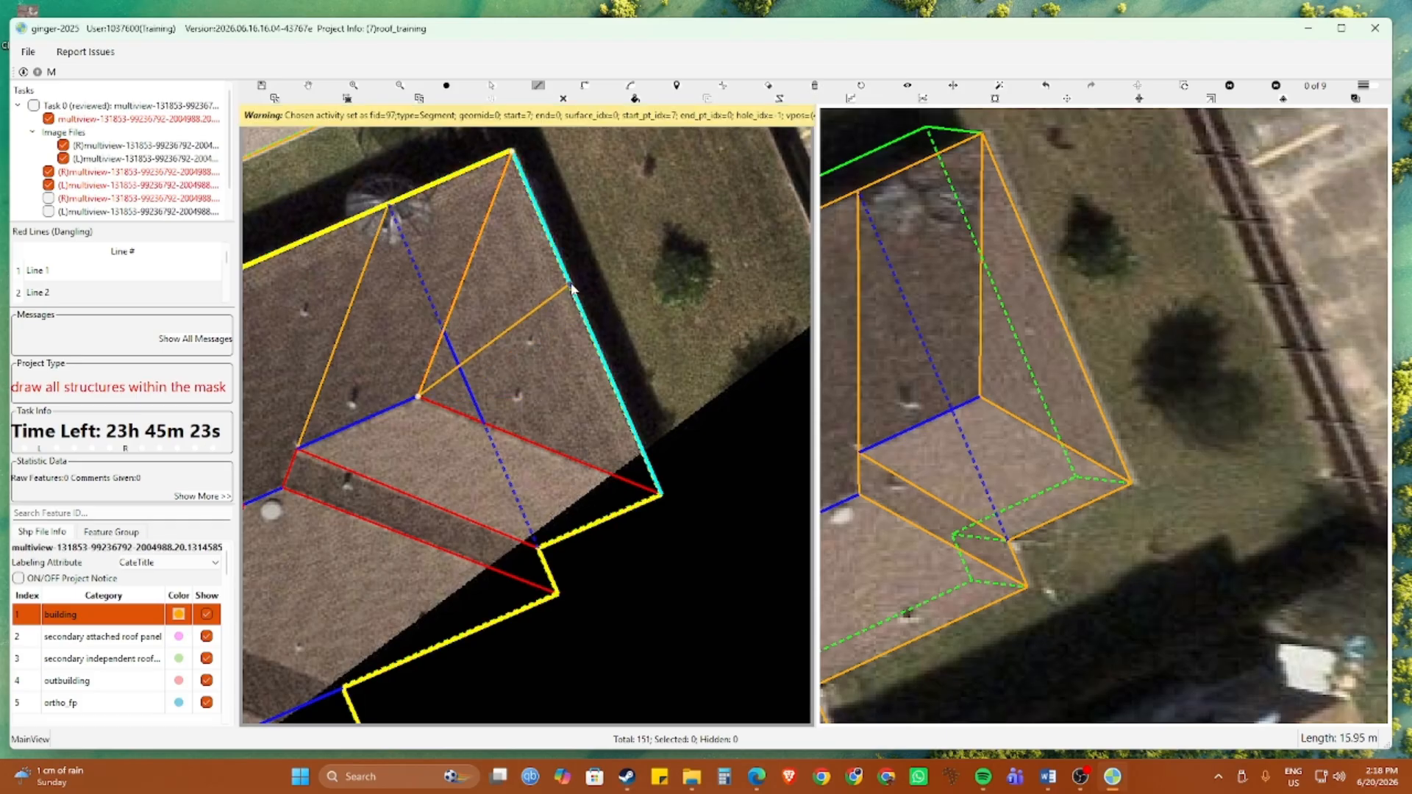
left_click(661, 496)
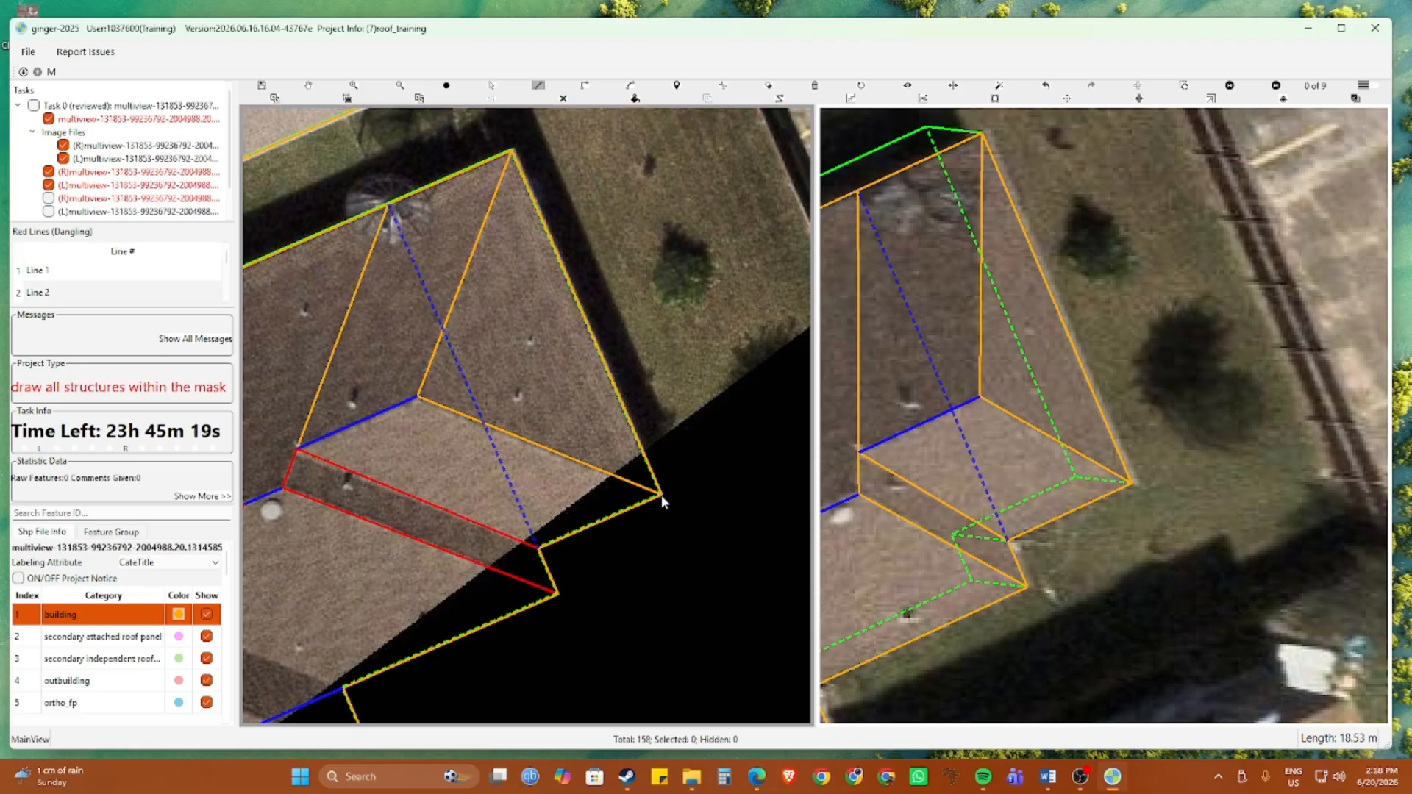
Draw the narrow dark roof plane from the side ridge's inner end to the main ridge's end, the step's outer corner and its inner corner
left_click_drag(410, 441, 479, 345)
key("f")
key("f")
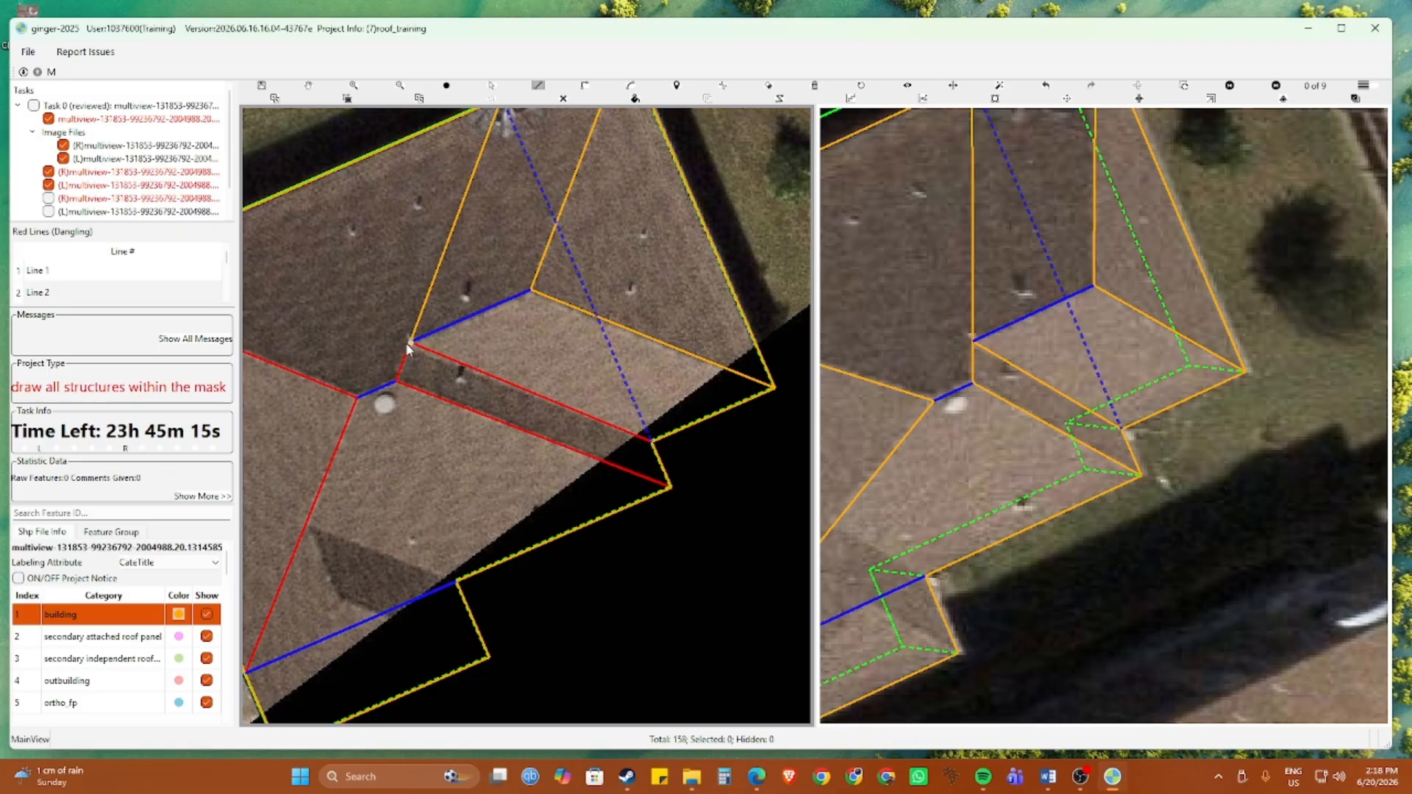
left_click(409, 343)
left_click(396, 380)
left_click(670, 486)
double_click(651, 441)
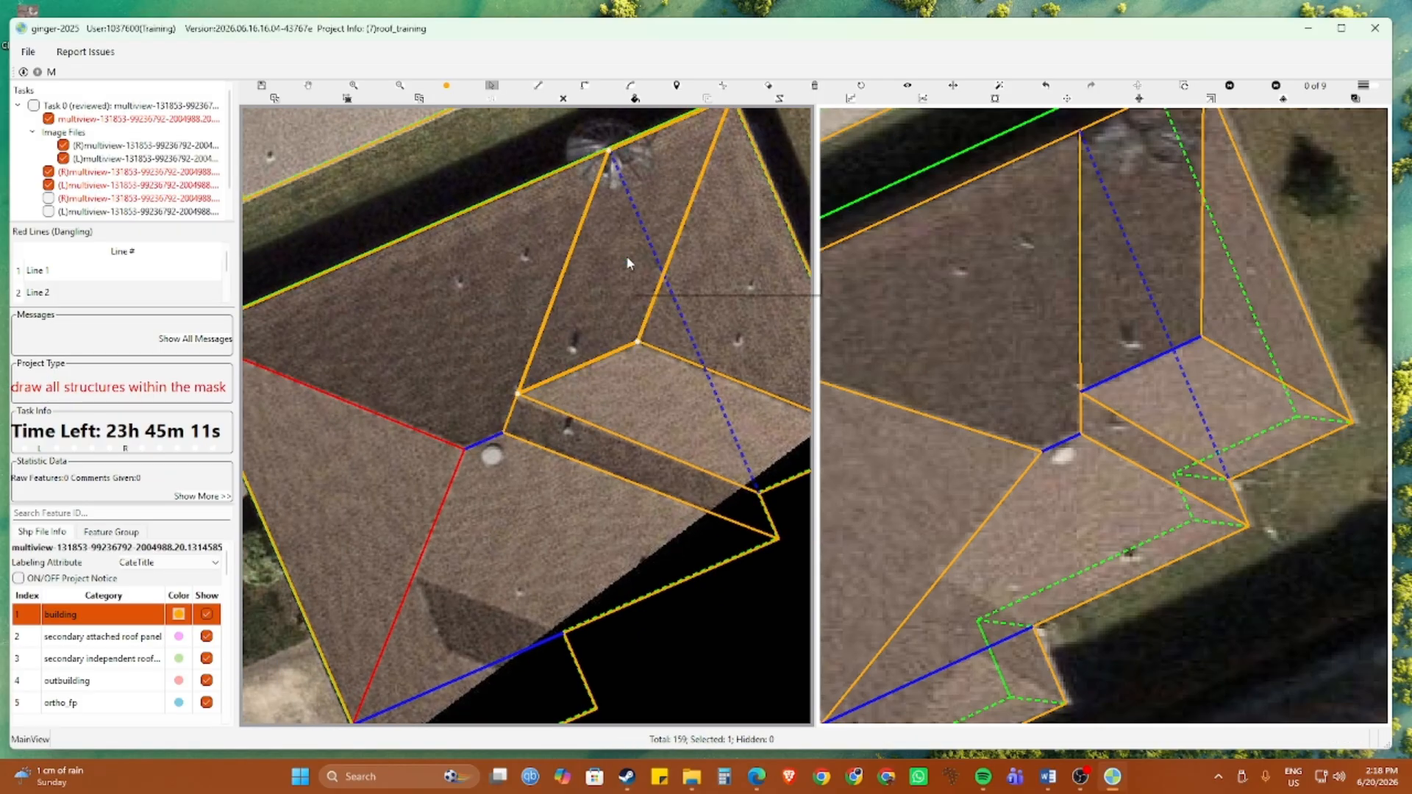
Merge the side wing's upper plane with the adjoining main upper roof plane and check the surface fills
left_click_drag(482, 294, 438, 380)
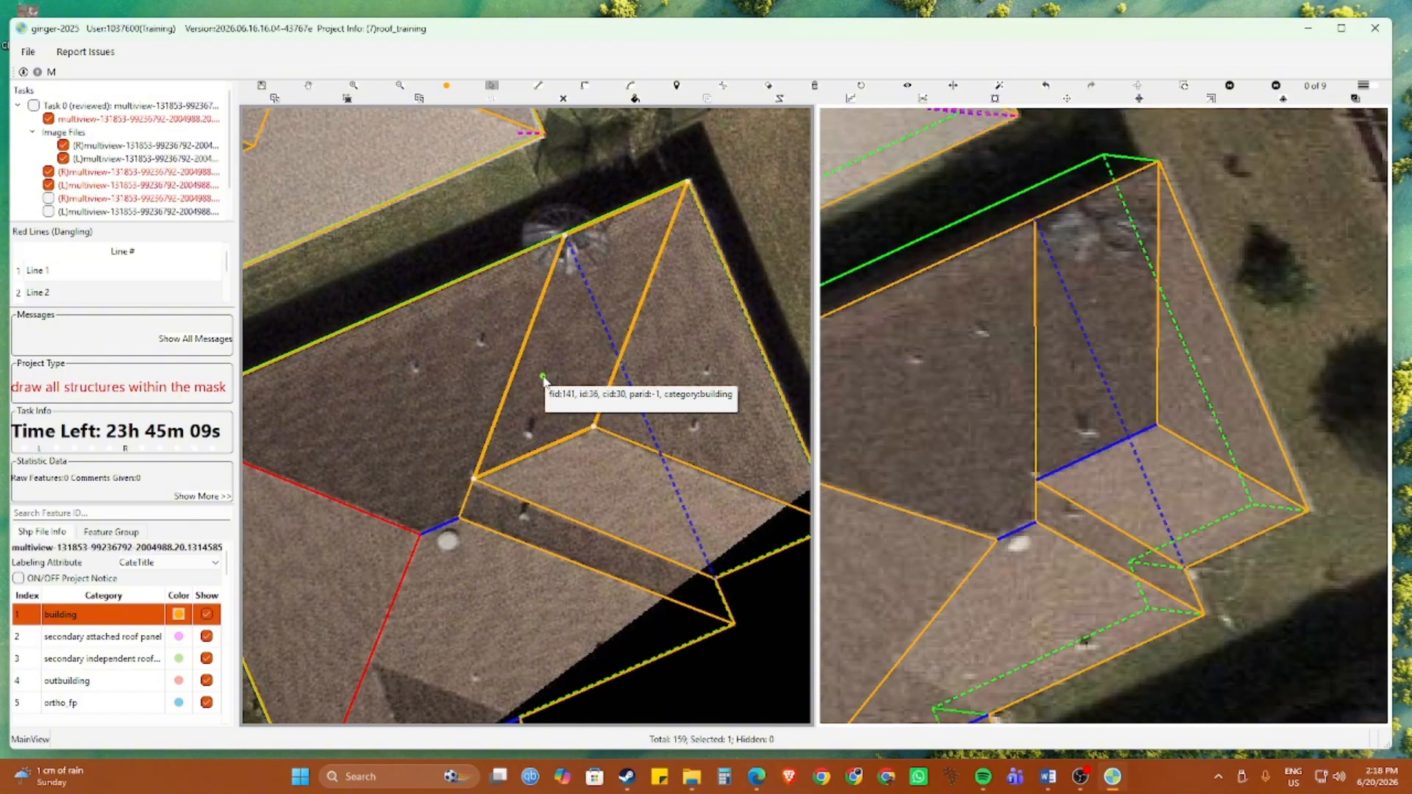
key("space")
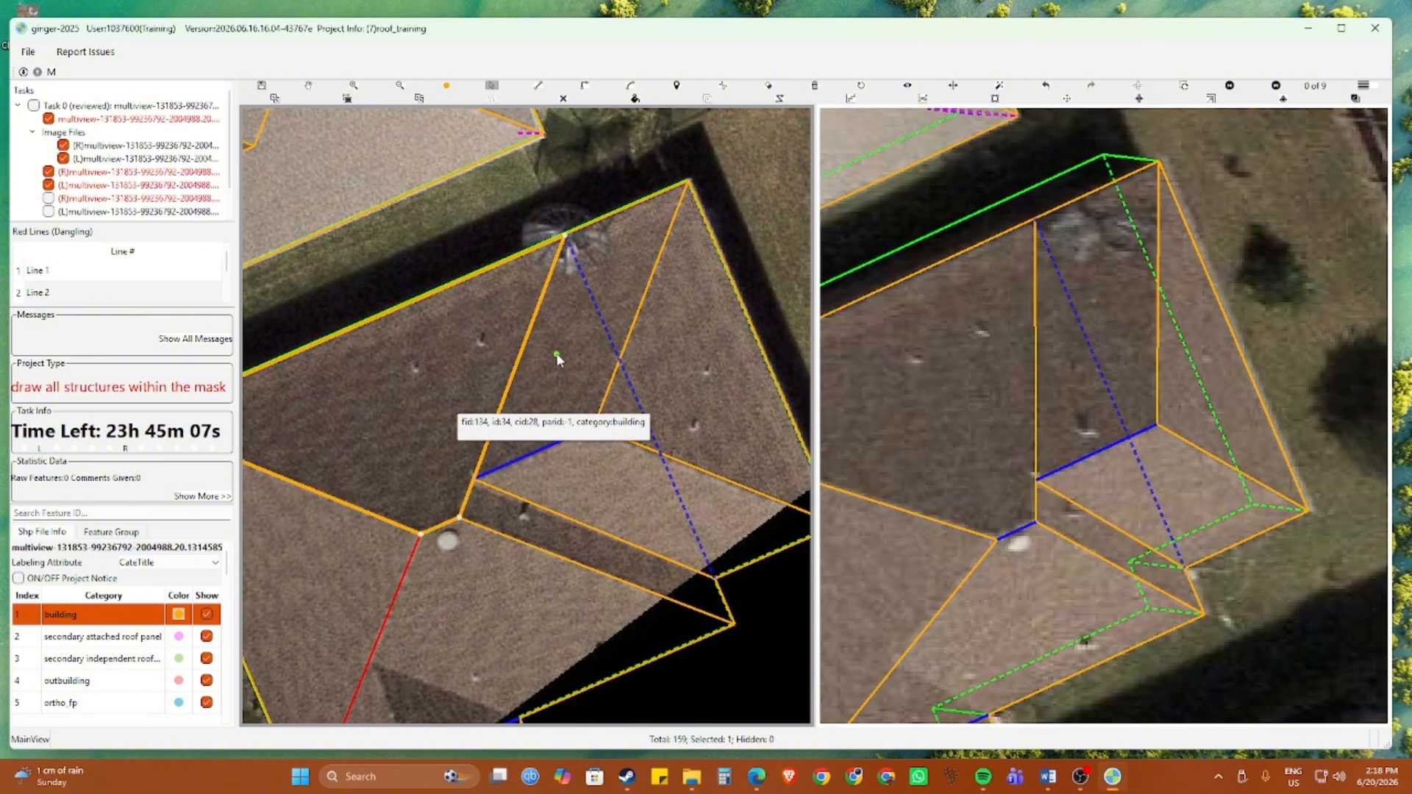
left_click(557, 358, "ctrl")
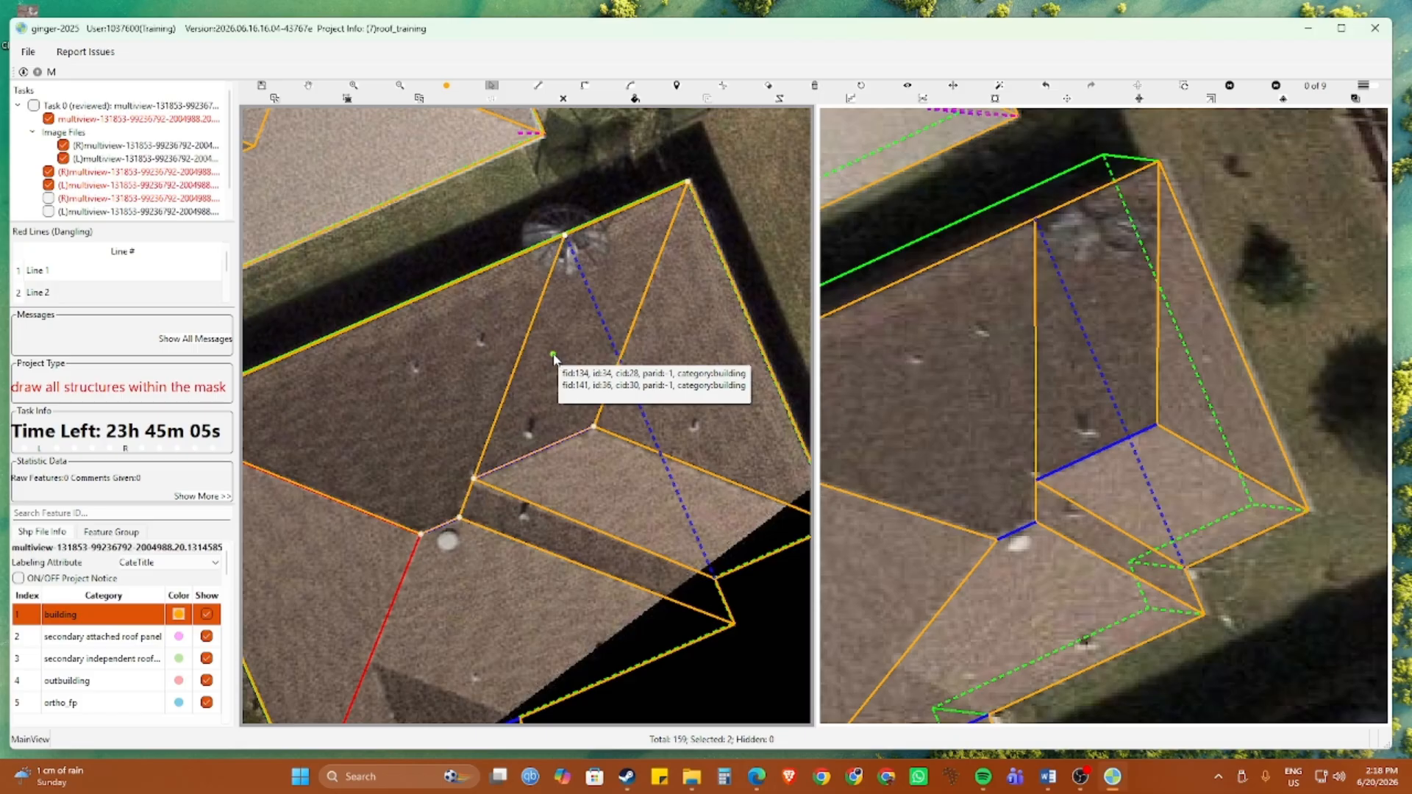
key("m")
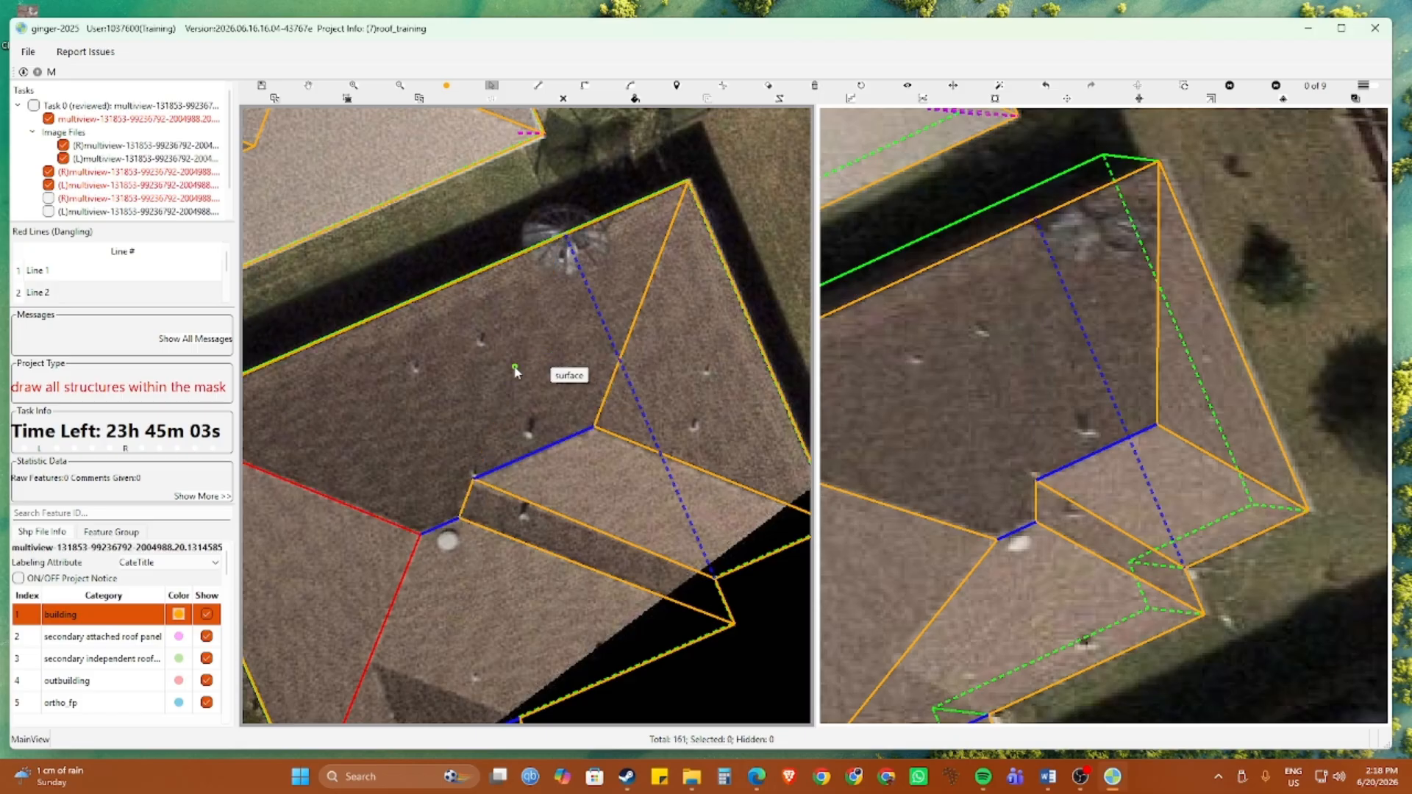
left_click(502, 372)
key("f")
scroll(534, 479, "down", 1)
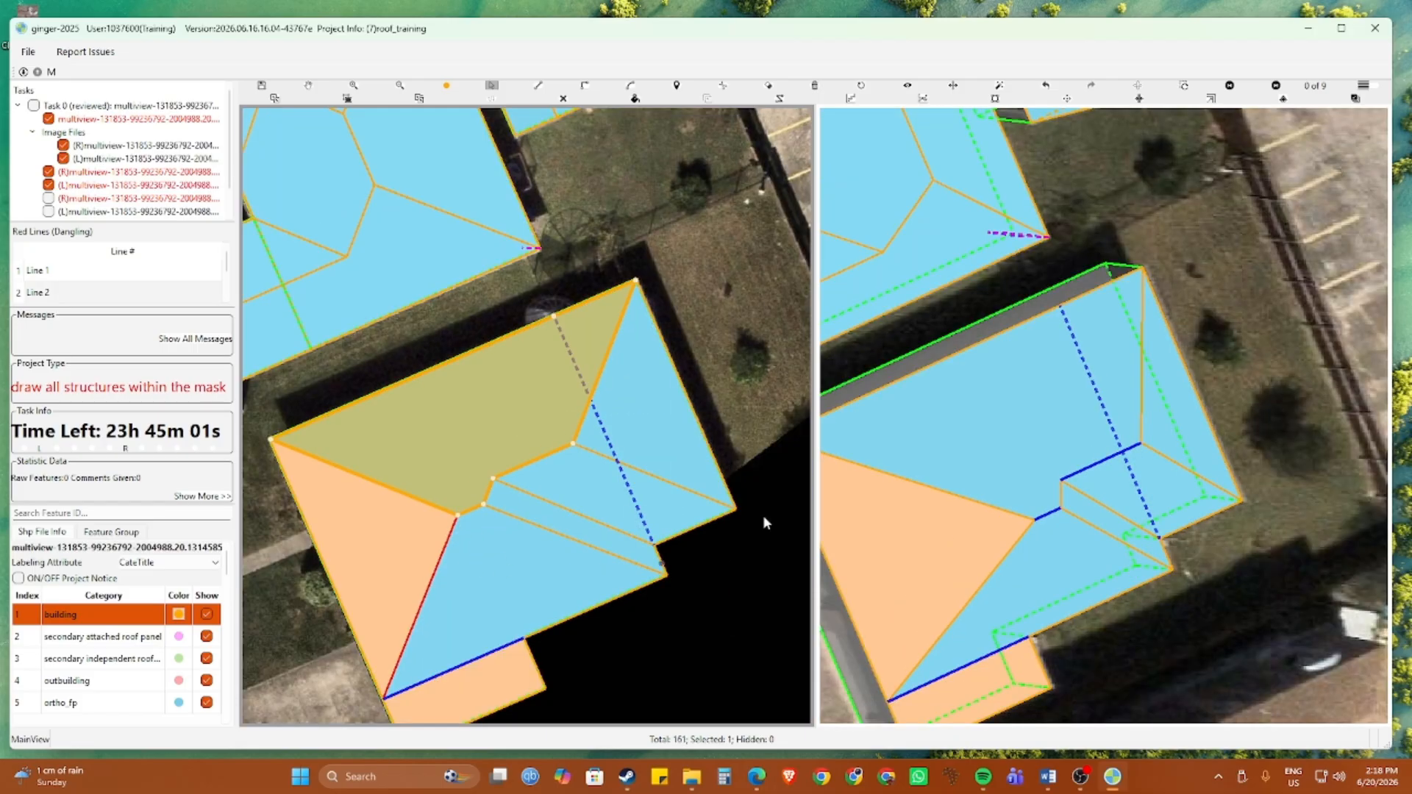
left_click(722, 321)
key("f")
key("h")
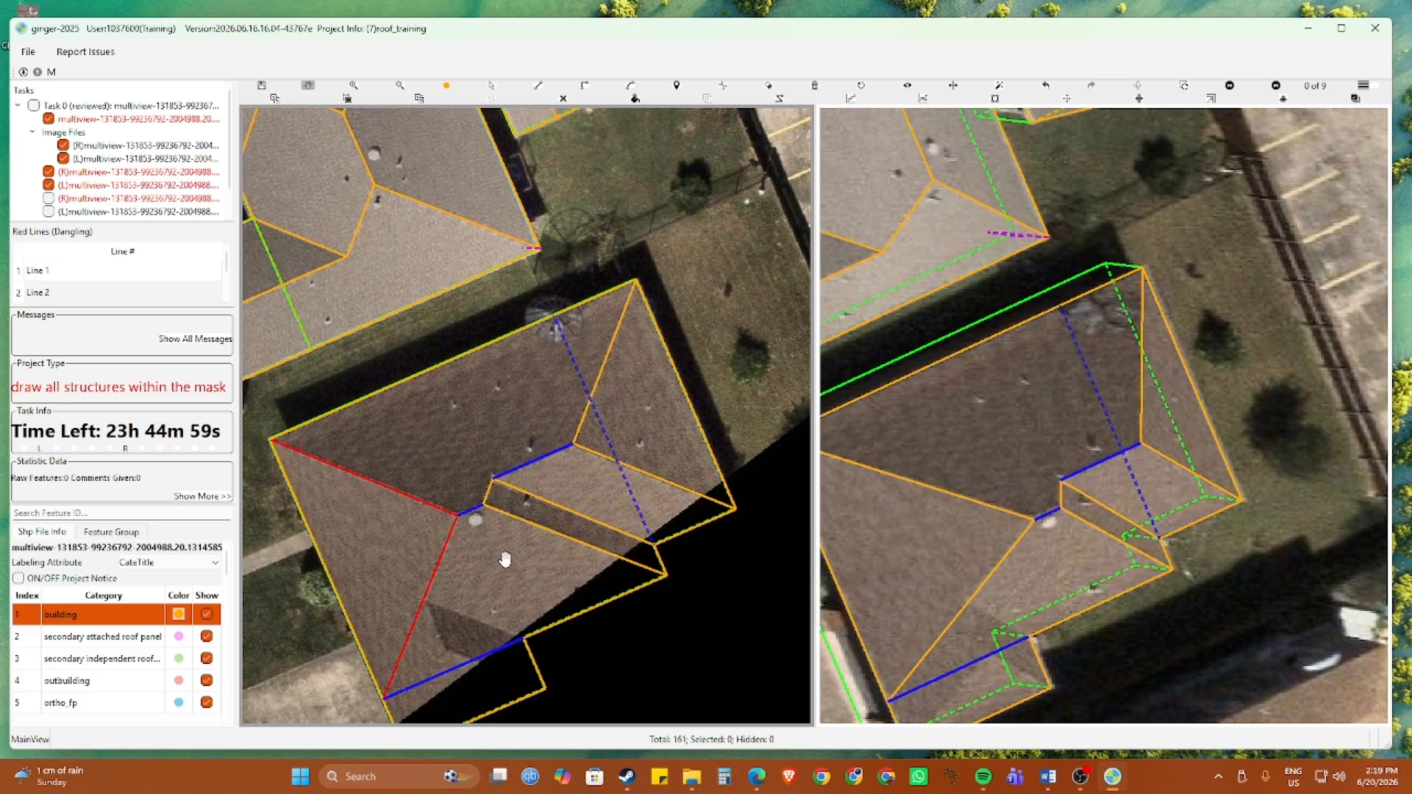
Examine the brown roof's lower wing around the blue guide line and short stepped eave in both images
left_click_drag(469, 569, 514, 397)
scroll(452, 468, "up", 1)
key("s")
left_click(368, 325)
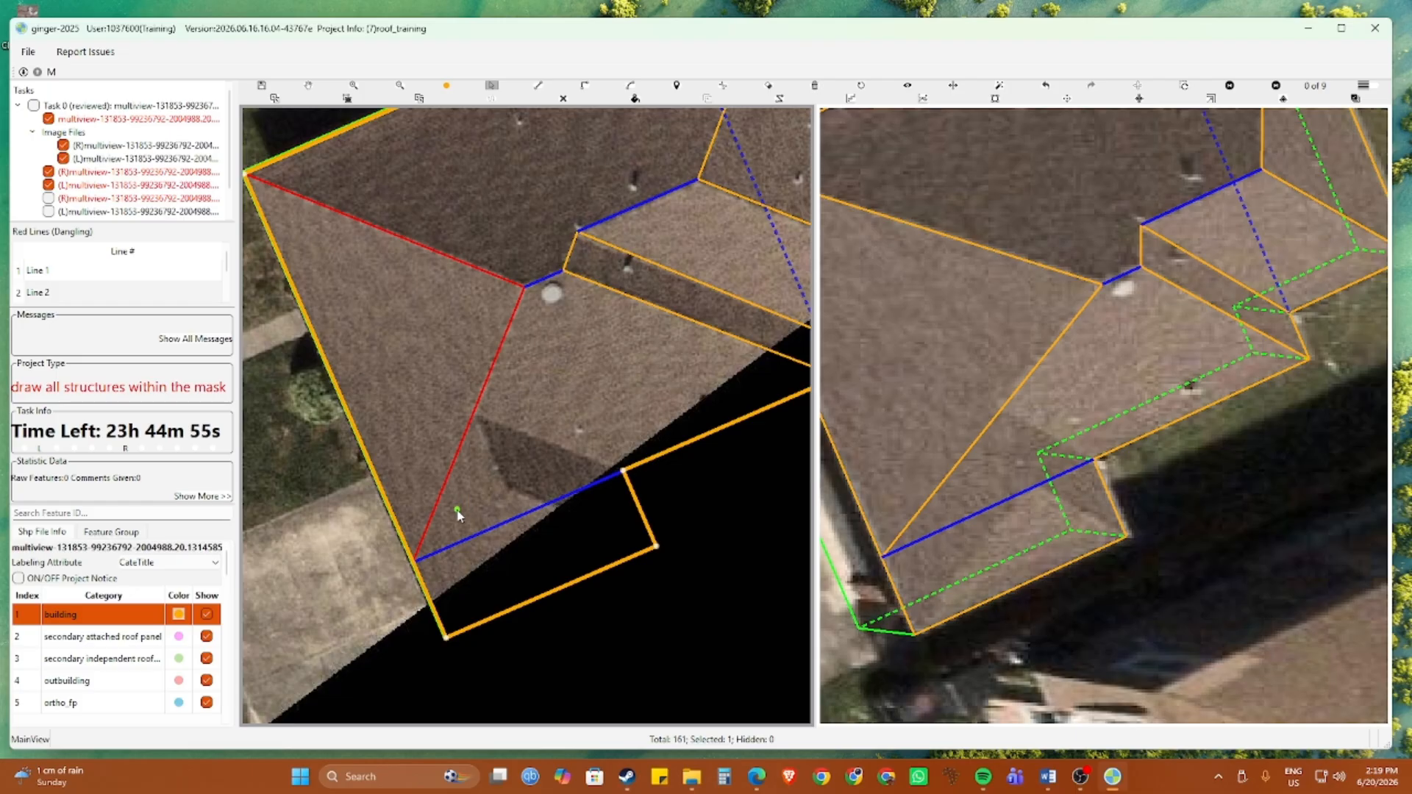
key("h")
left_click_drag(461, 494, 447, 451)
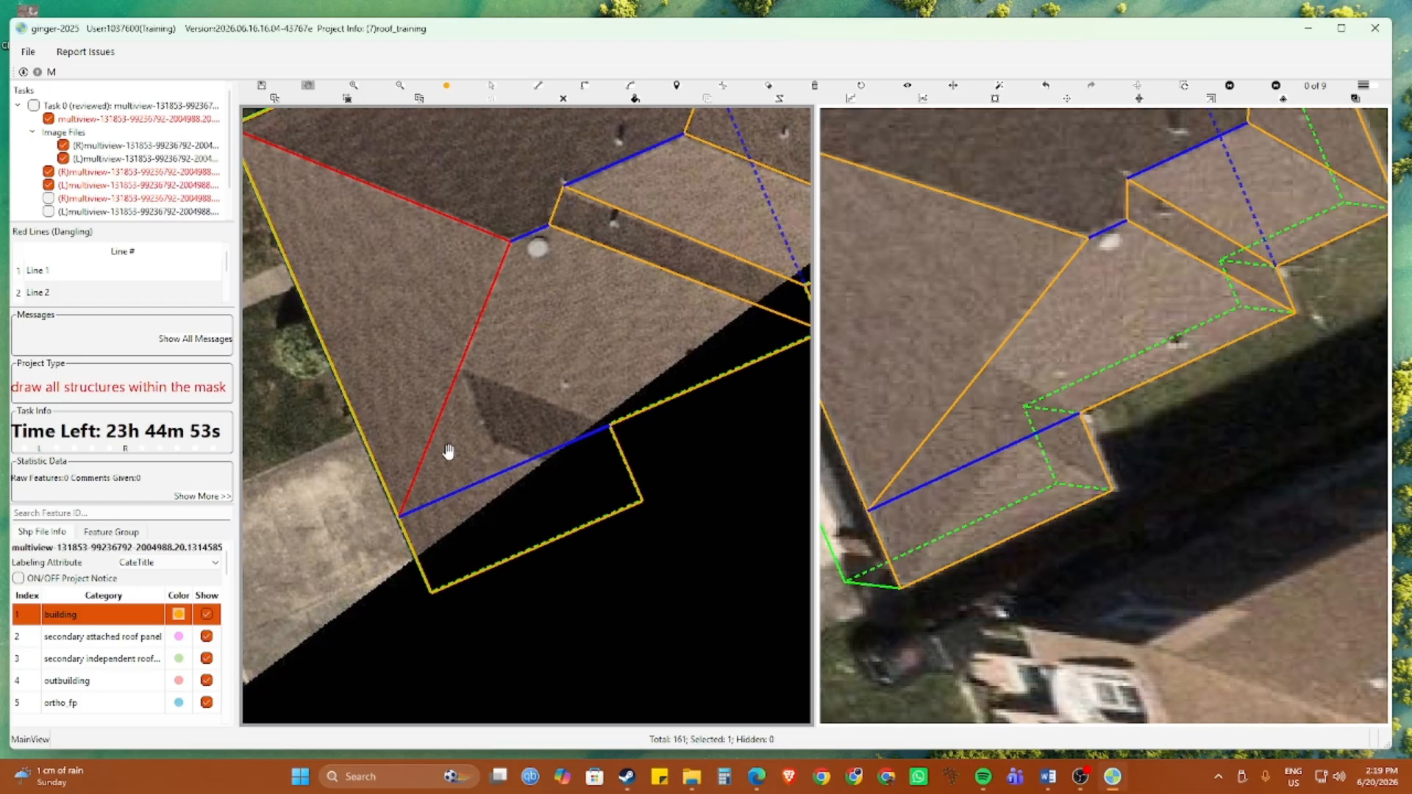
scroll(482, 461, "up", 1)
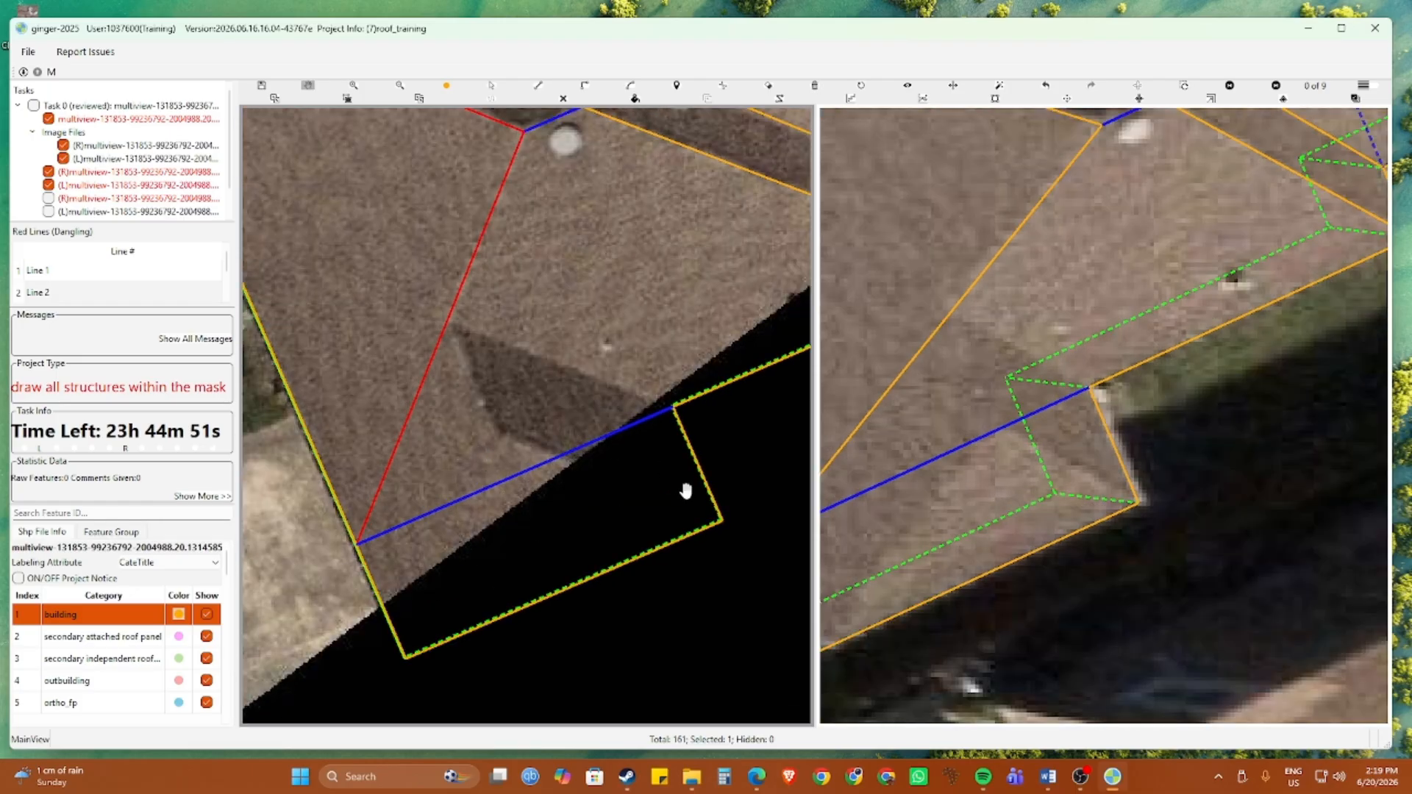
scroll(629, 507, "down", 2)
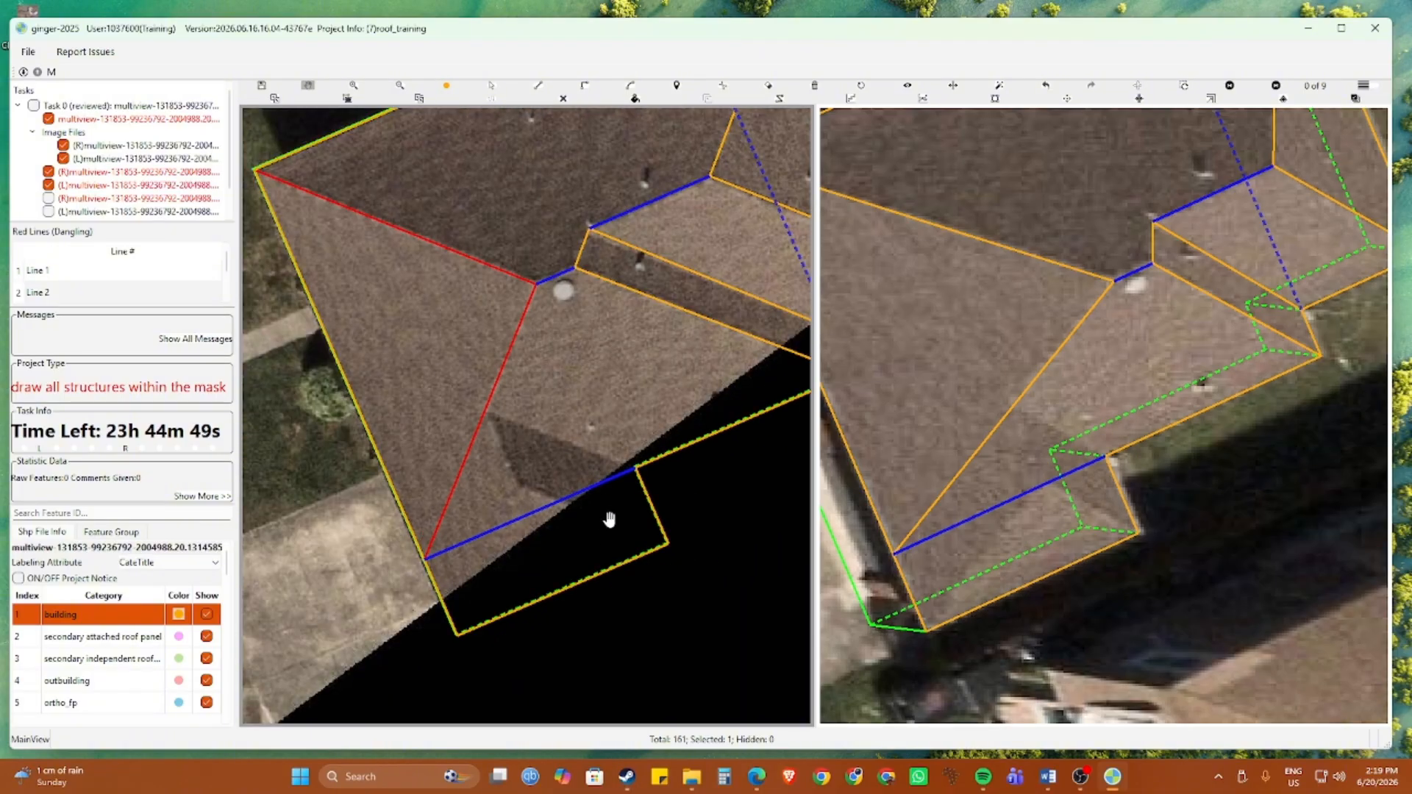
left_click_drag(633, 491, 584, 507)
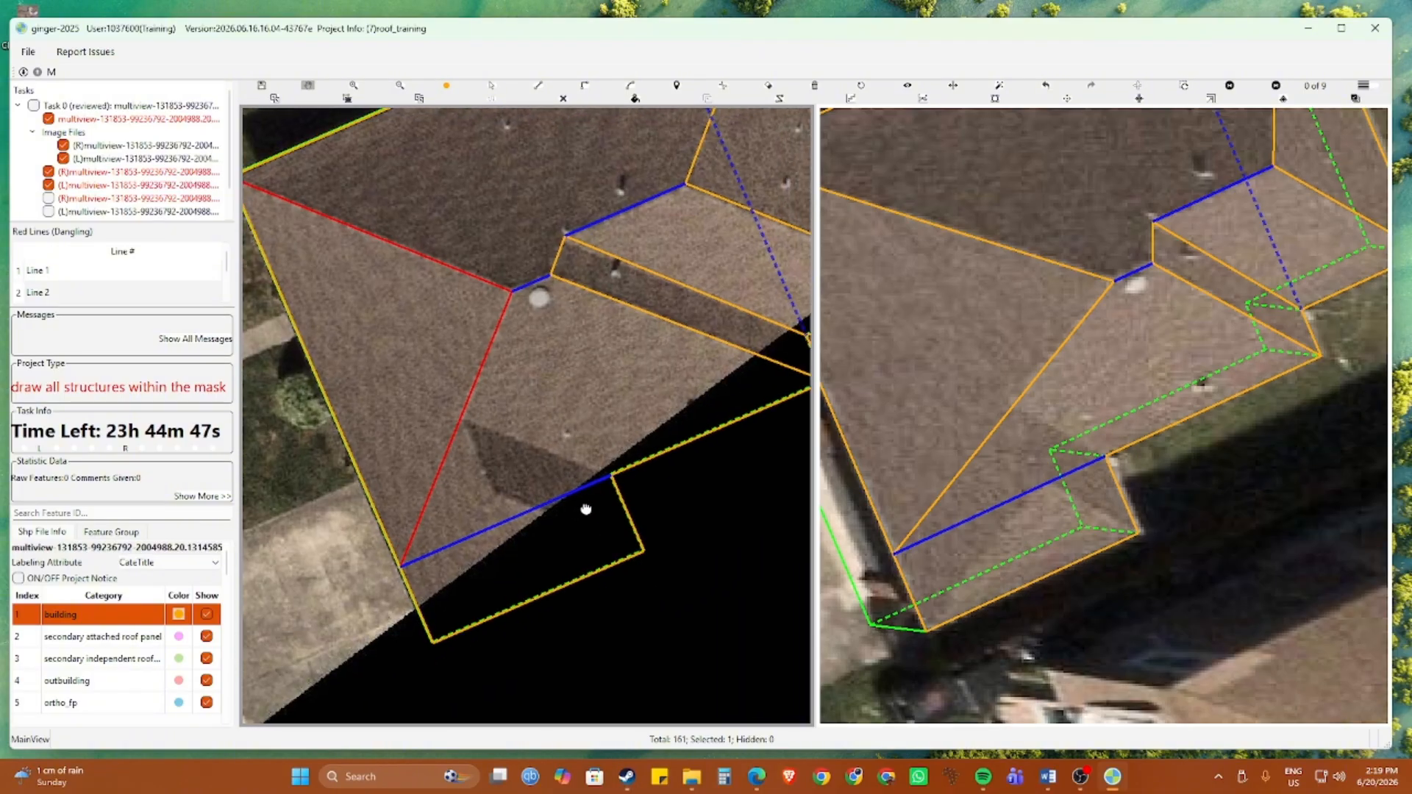
Switch to the image pair showing the whole lower wing and swap its two views, framing the lower hip
key("Right")
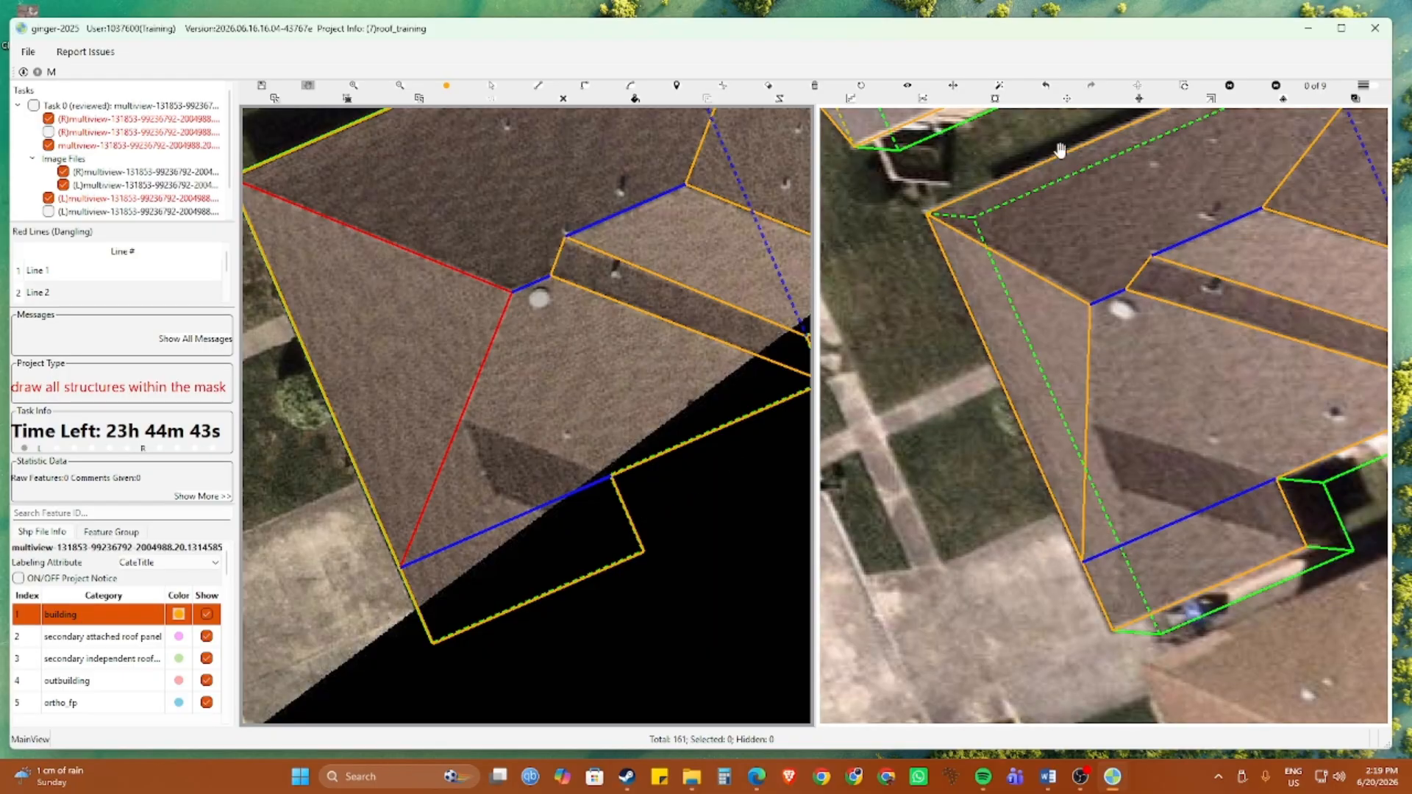
left_click(1139, 87)
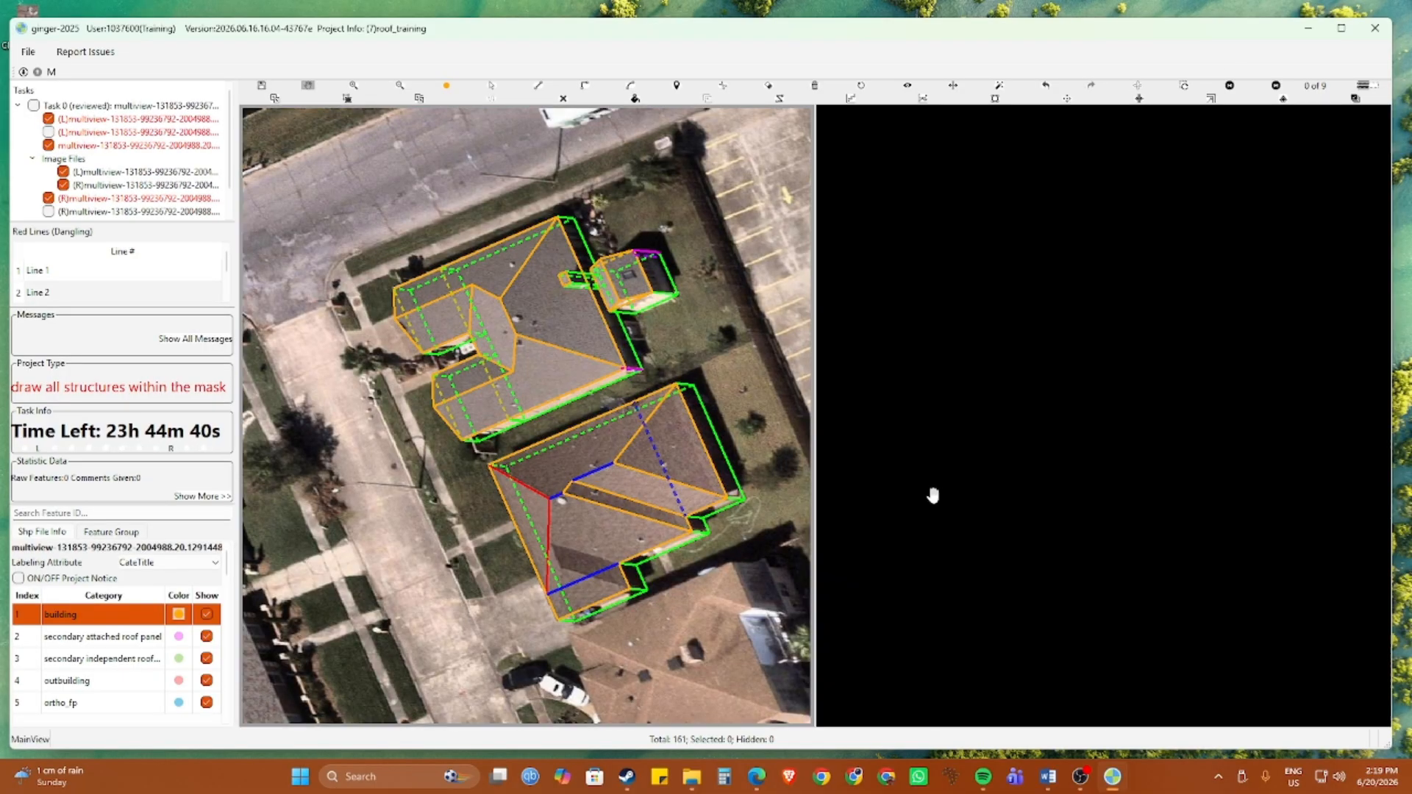
scroll(1119, 555, "up", 2)
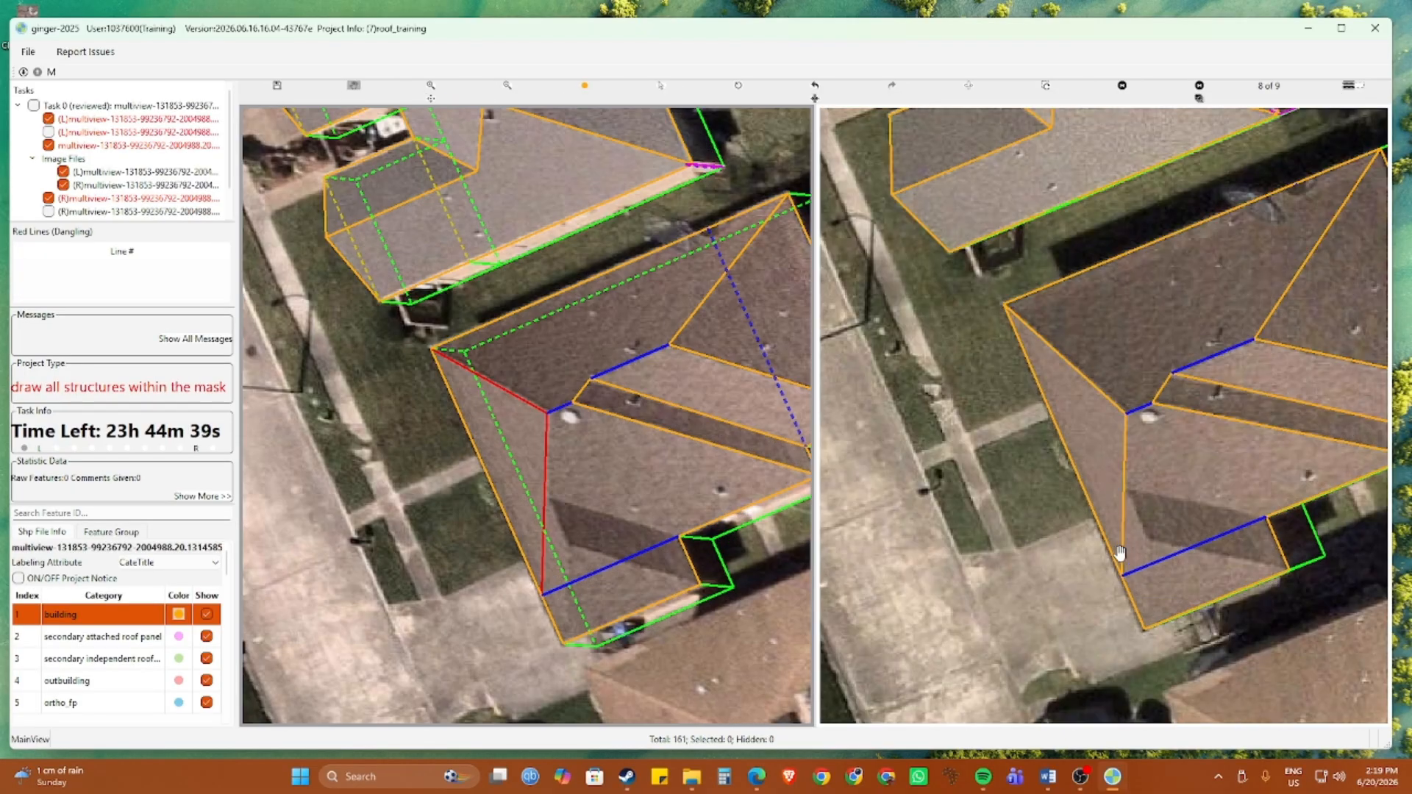
scroll(564, 514, "up", 2)
left_click_drag(587, 528, 566, 465)
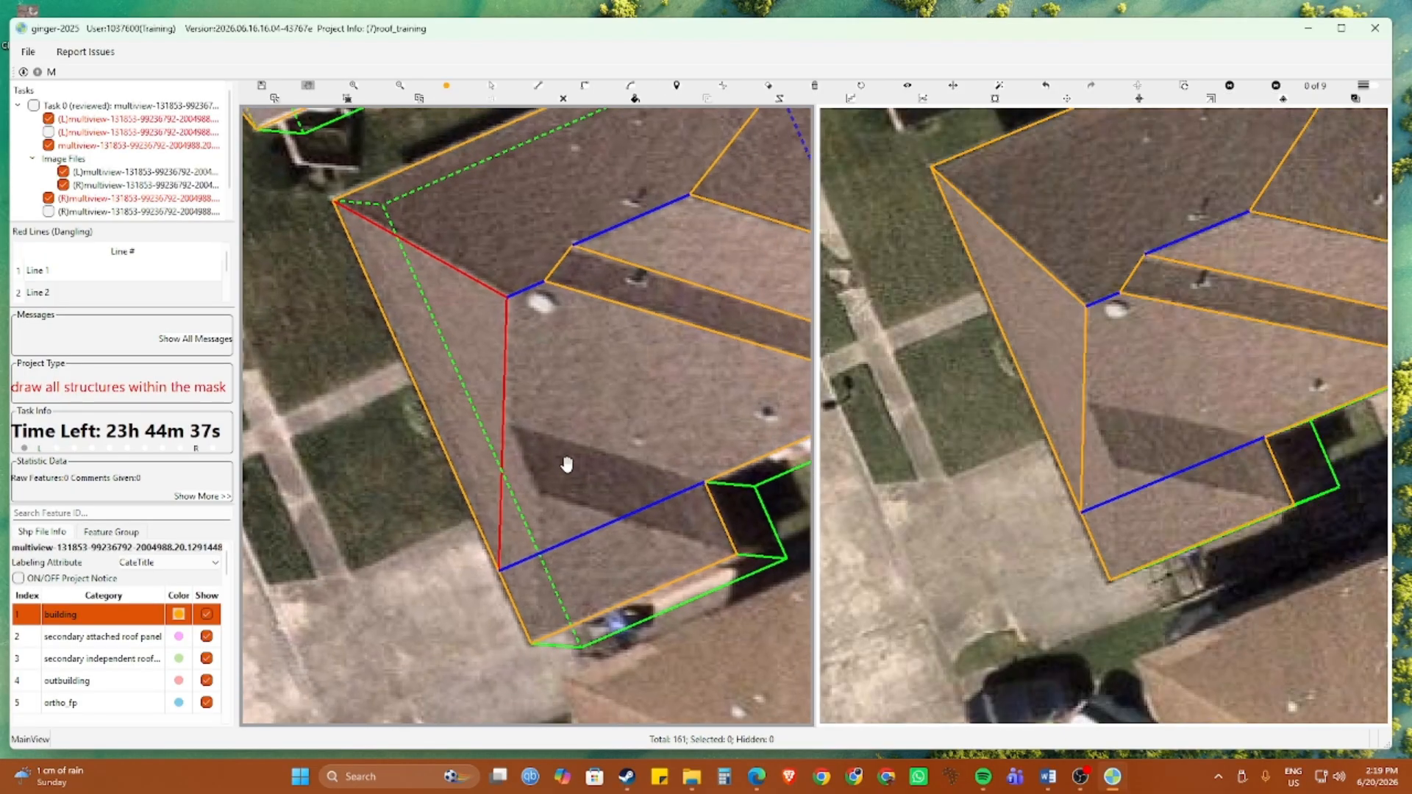
Draw a guide line about 3.2 m long from the lower hip at the dark wing face's tip, parallel to the long outer eave
key("d")
left_click(506, 425)
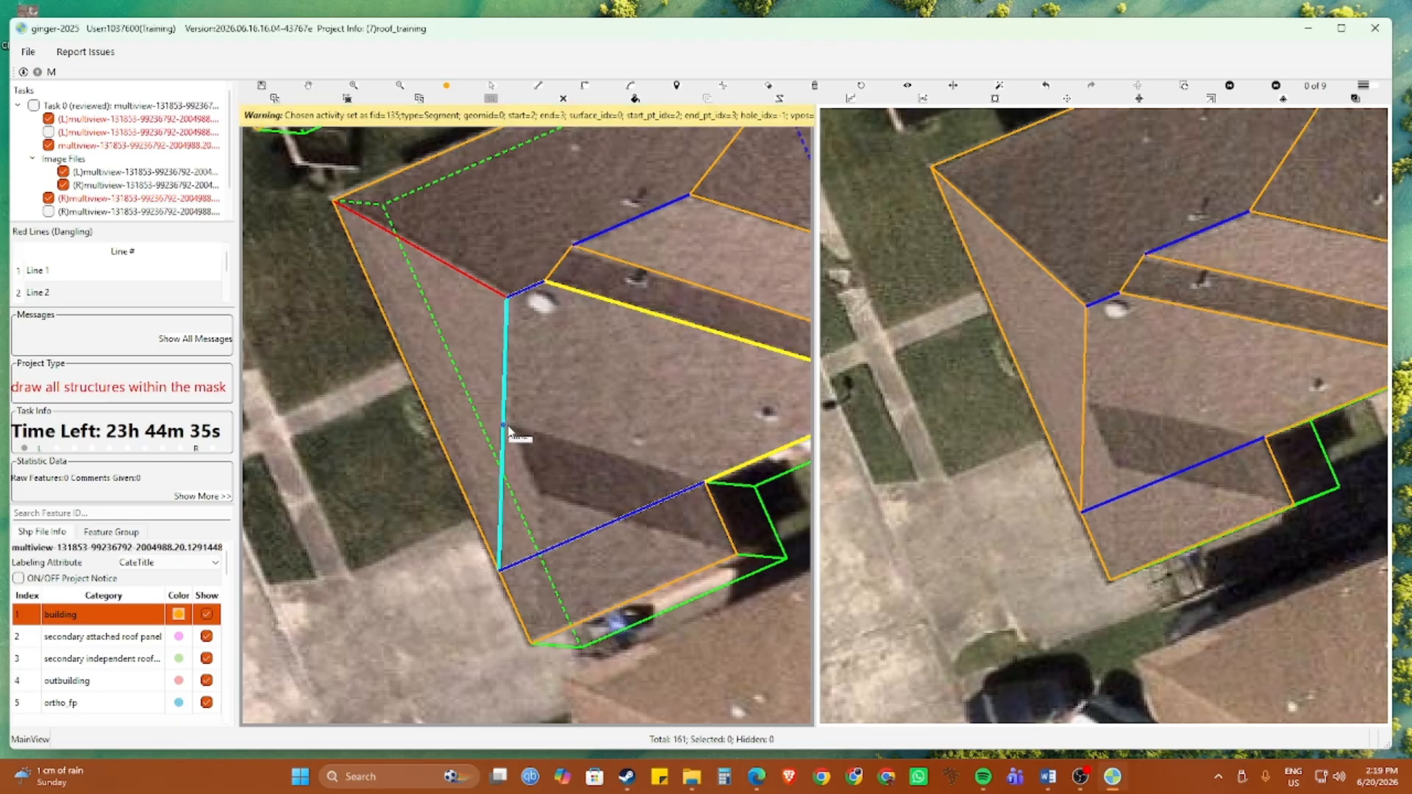
left_click(501, 481)
right_click(482, 528)
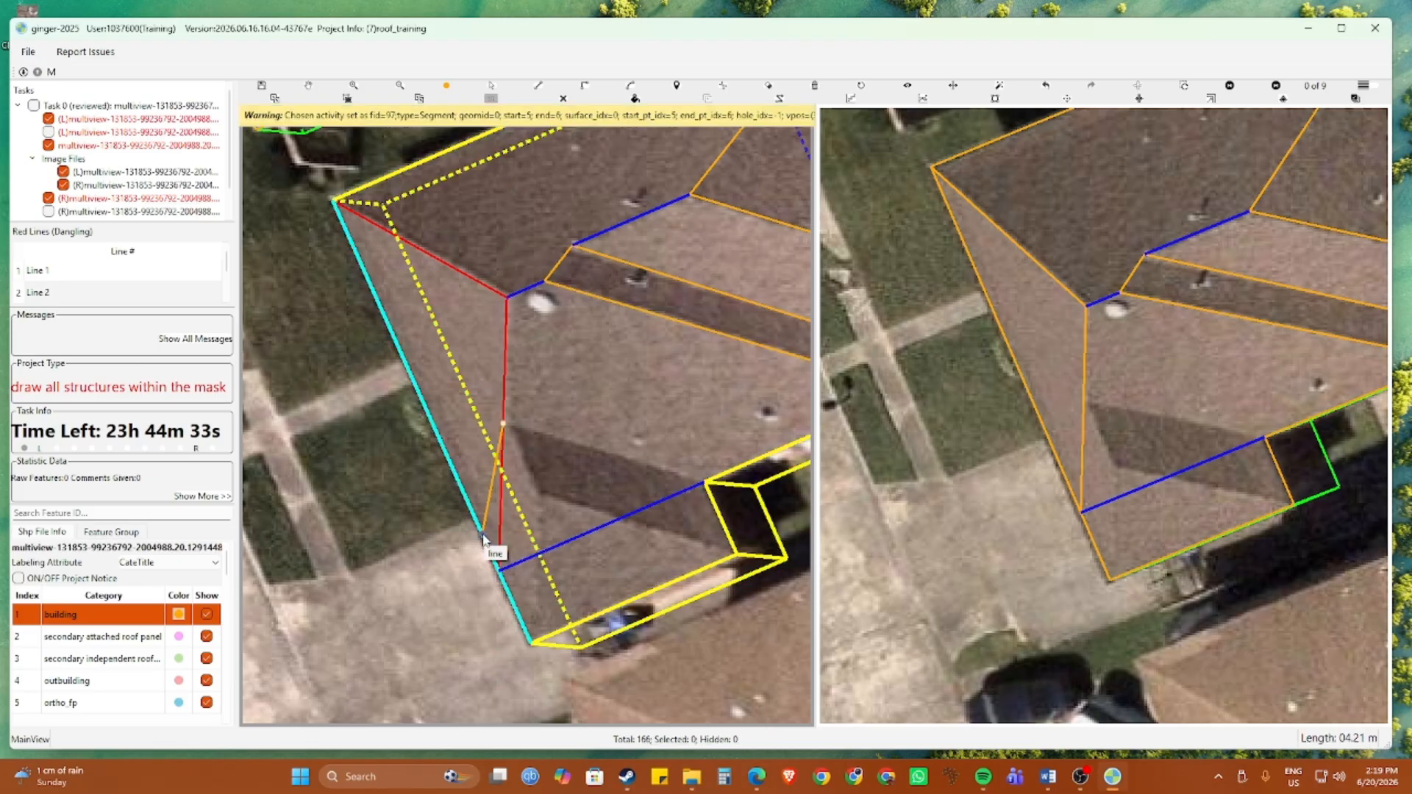
left_click(538, 496)
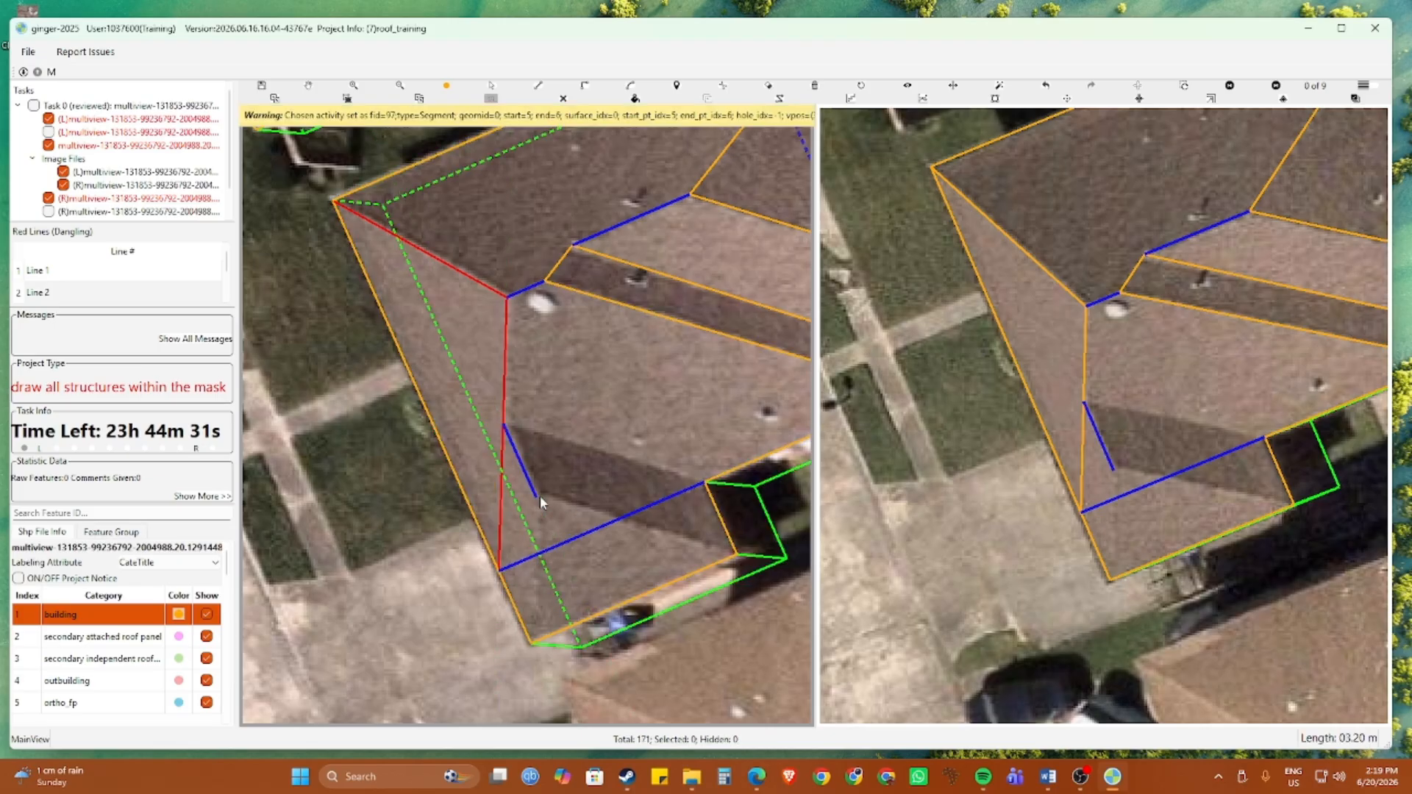
Draw the narrow plane beside the guide line, connecting the guide line's lower tip, the outer eave corner and the guide line's upper end
left_click_drag(607, 484, 610, 457)
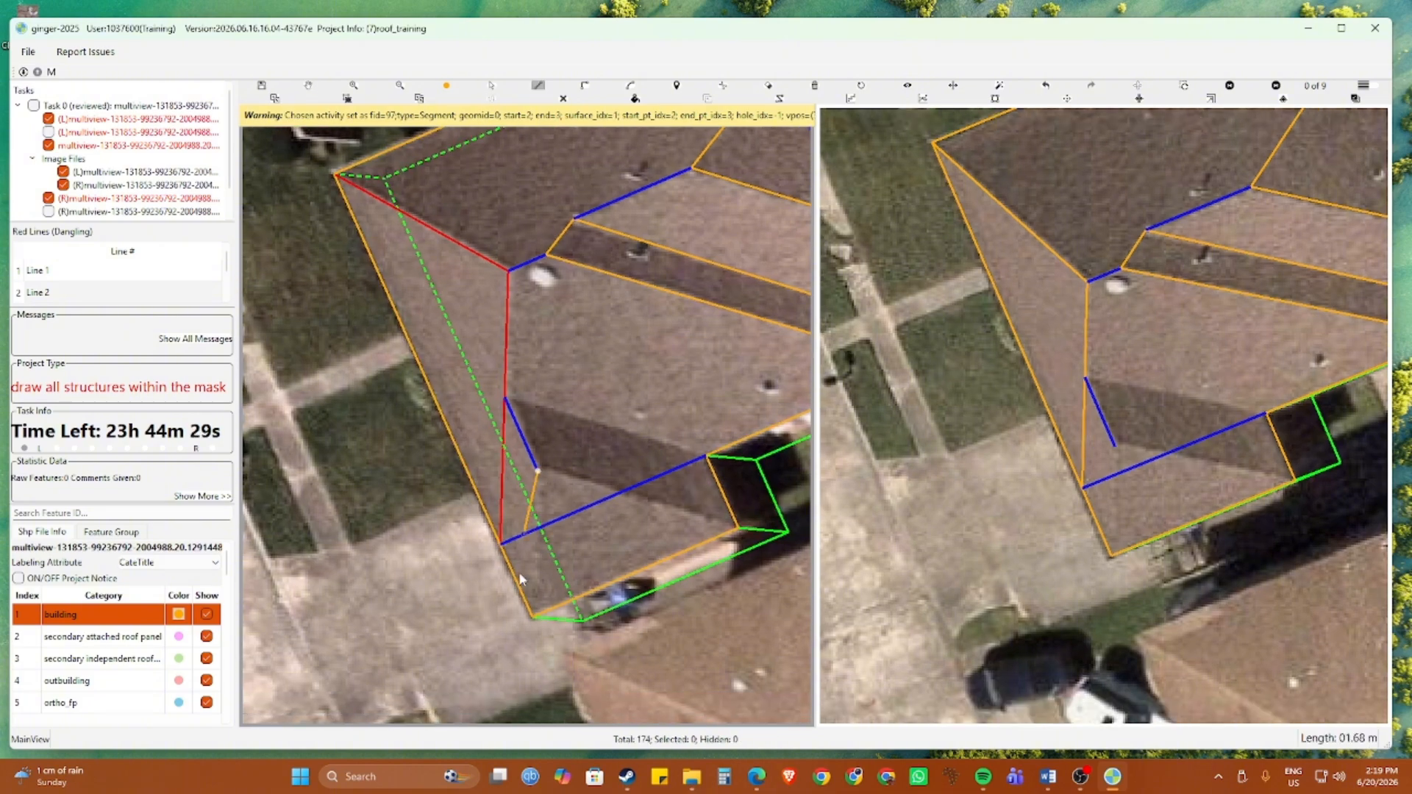
left_click(533, 618)
left_click(504, 398)
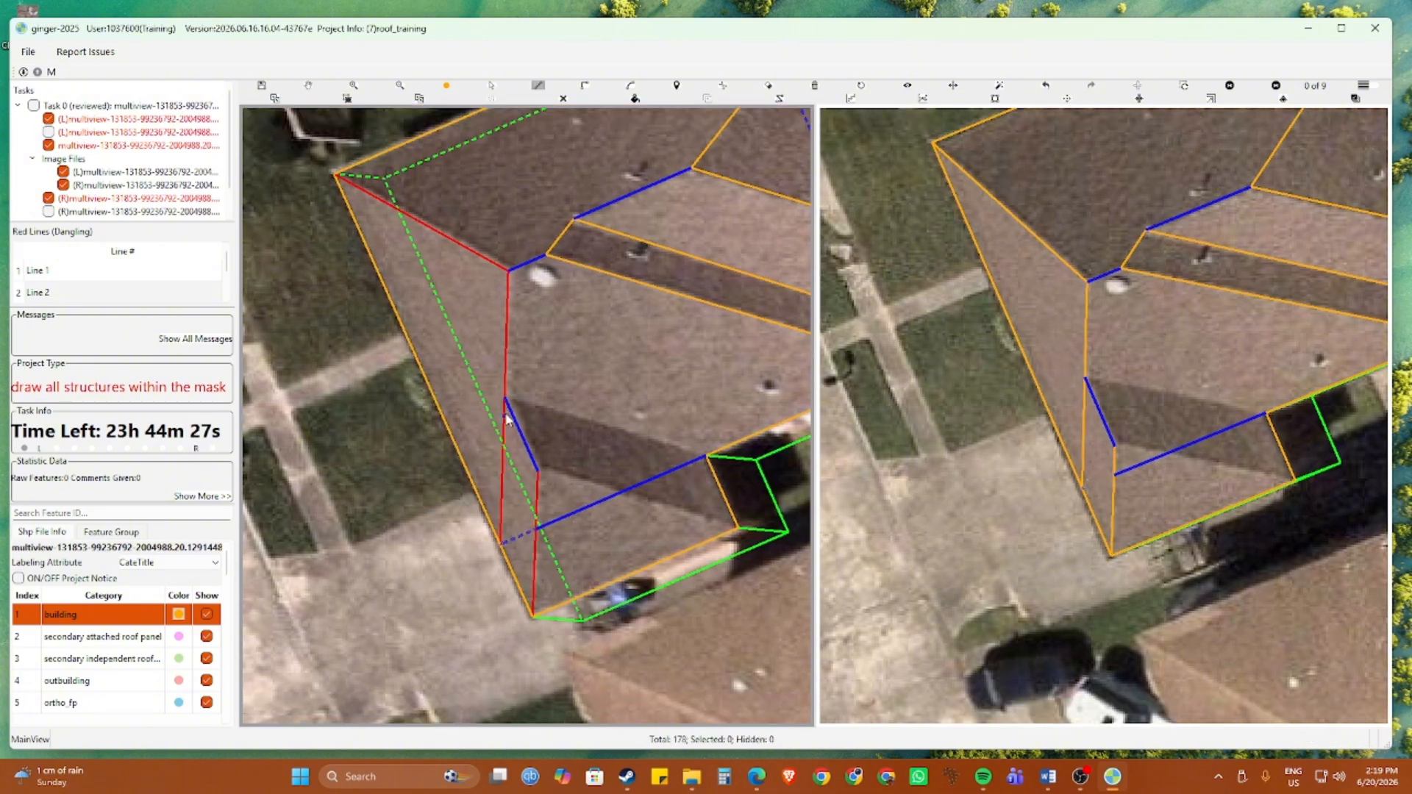
key("Escape")
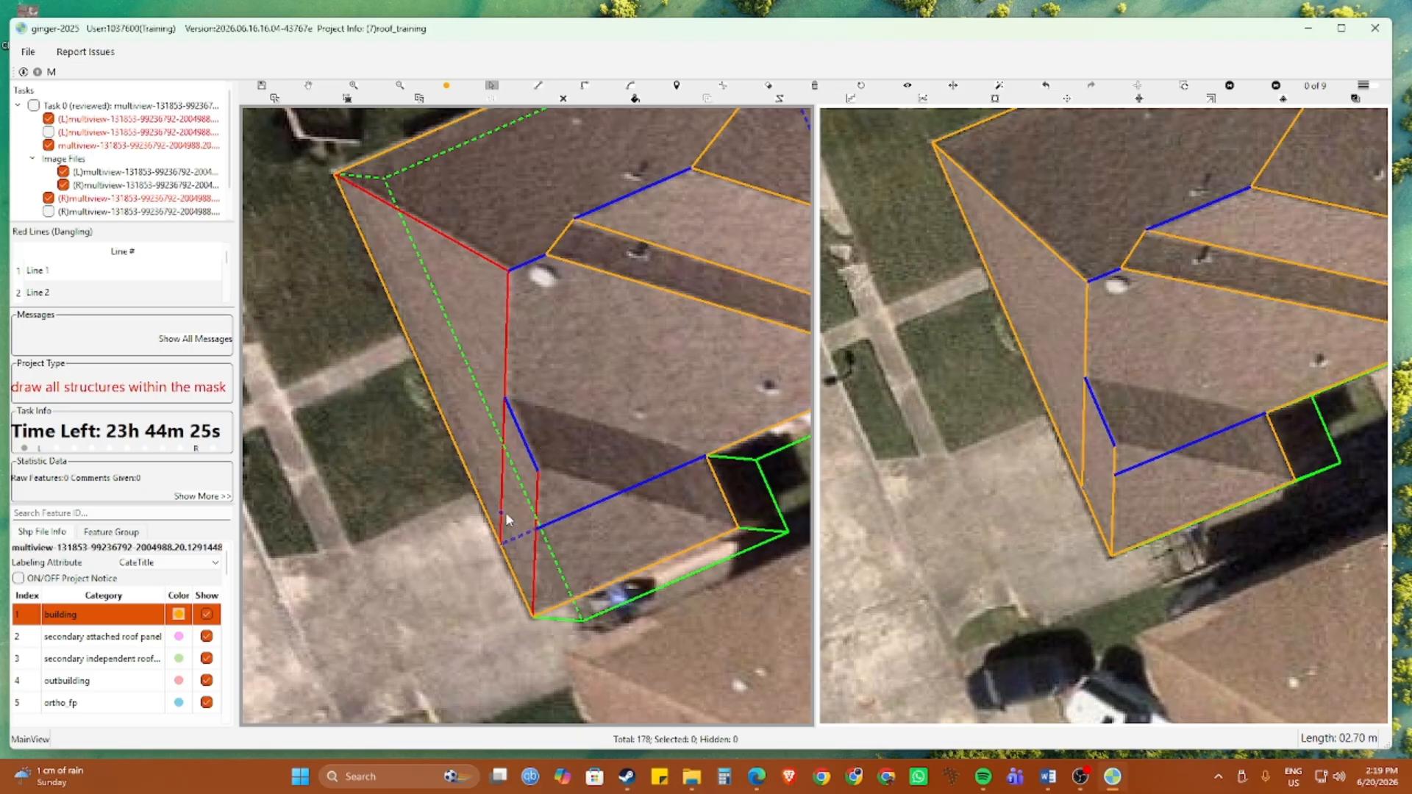
Draw the dark wing face from the guide line's upper end around the short stepped eave edge and back to its lower tip
left_click_drag(516, 463, 546, 476)
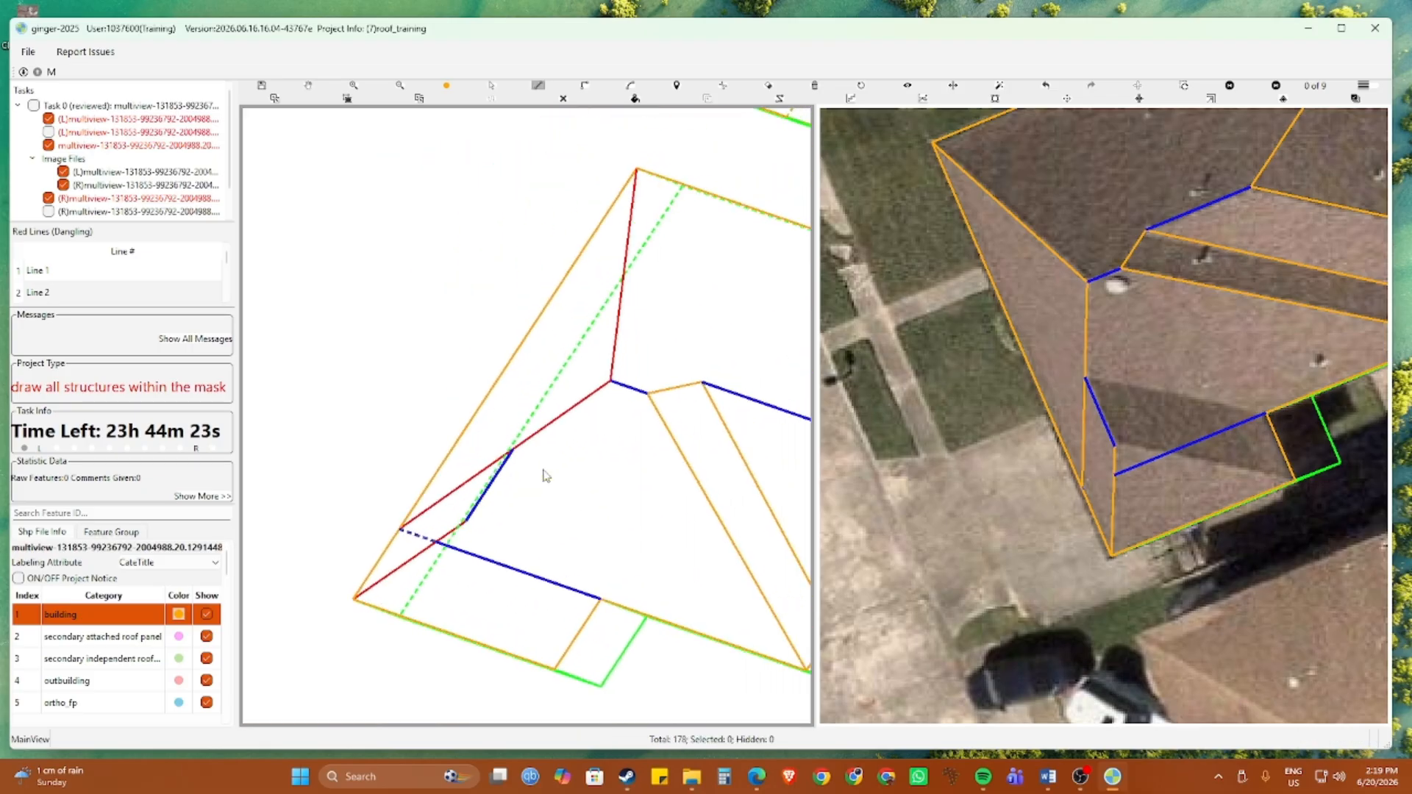
left_click(599, 598)
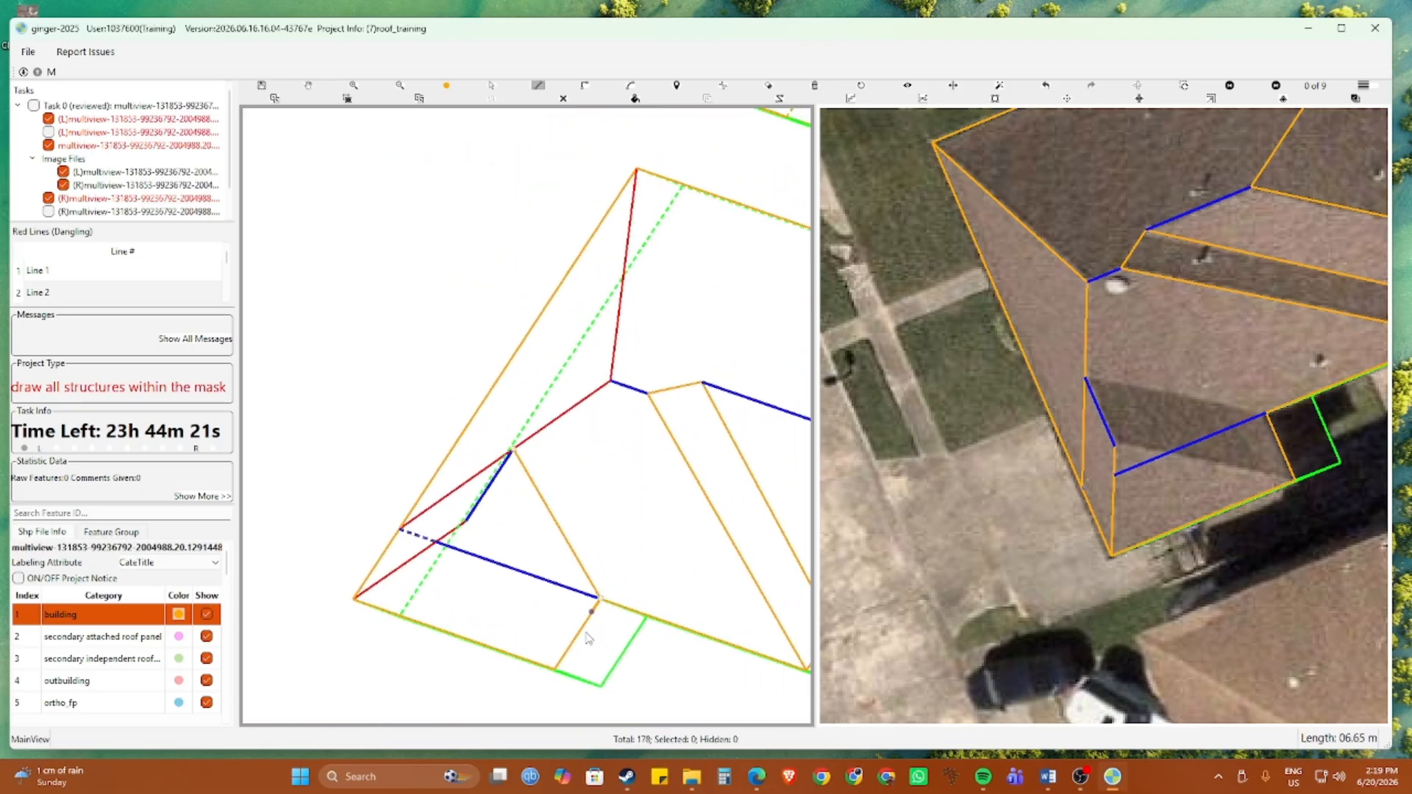
left_click(552, 667)
double_click(466, 522)
Draw the triangular lower wing plane between the guide line's lower tip, the stepped eave corner and the outer eave corner
left_click_drag(504, 539, 561, 445)
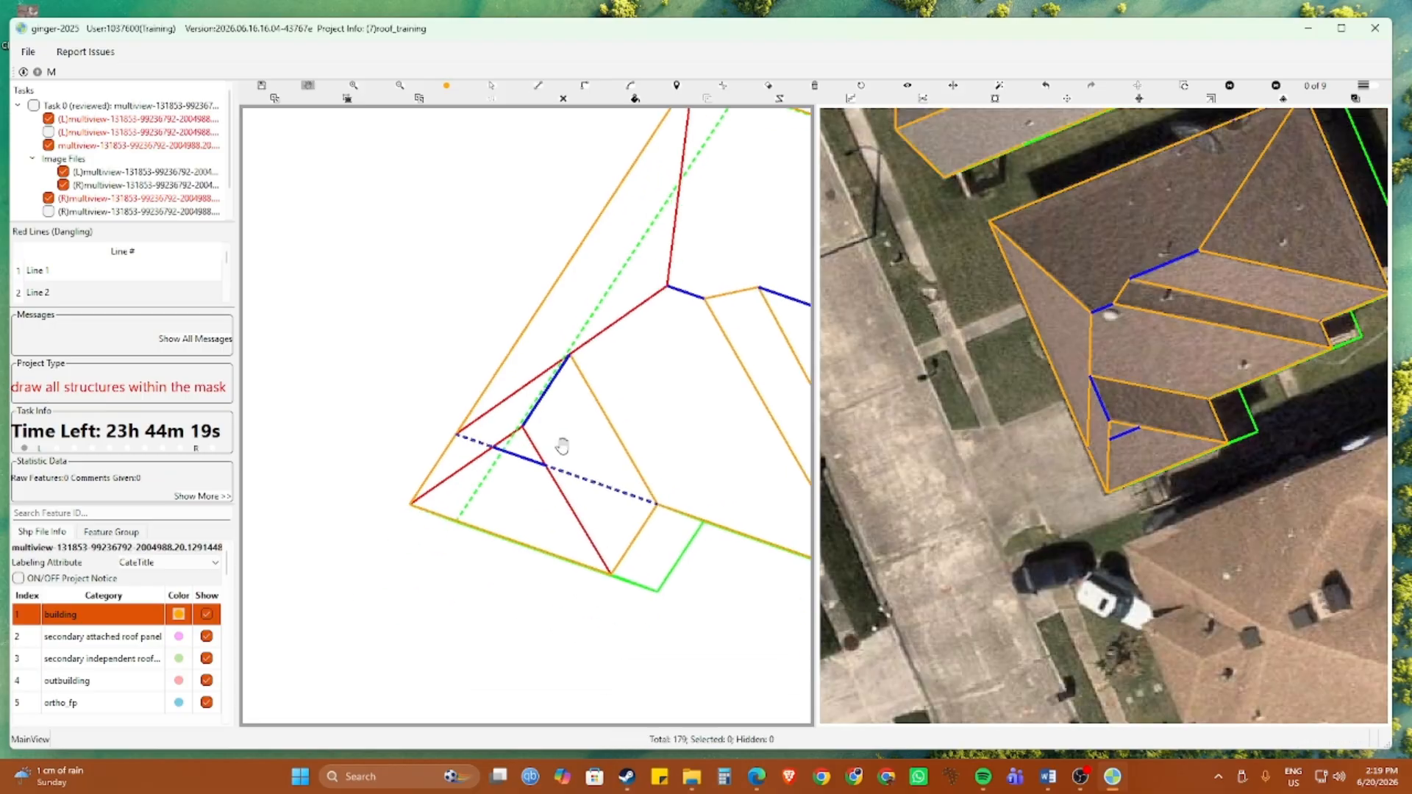
left_click(522, 429)
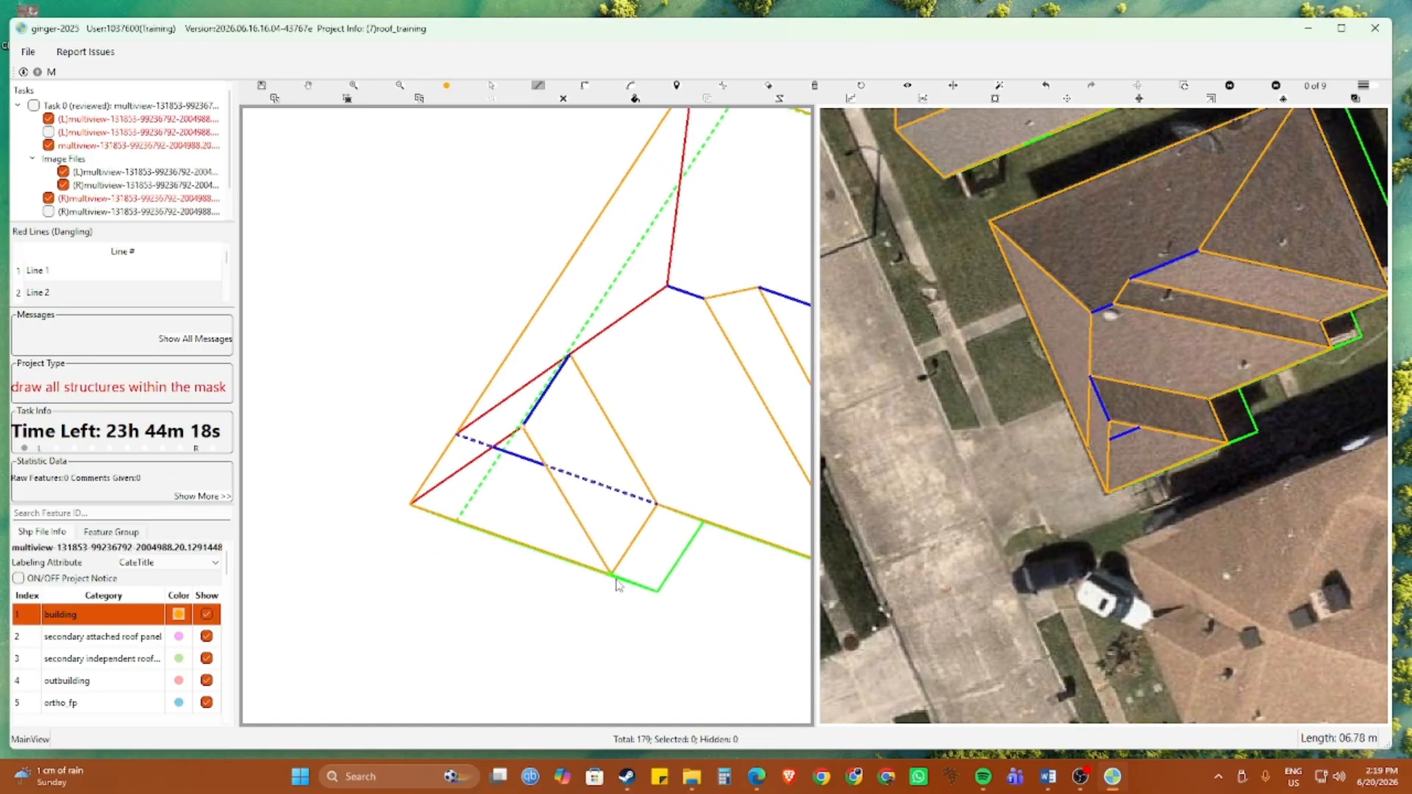
left_click(410, 506)
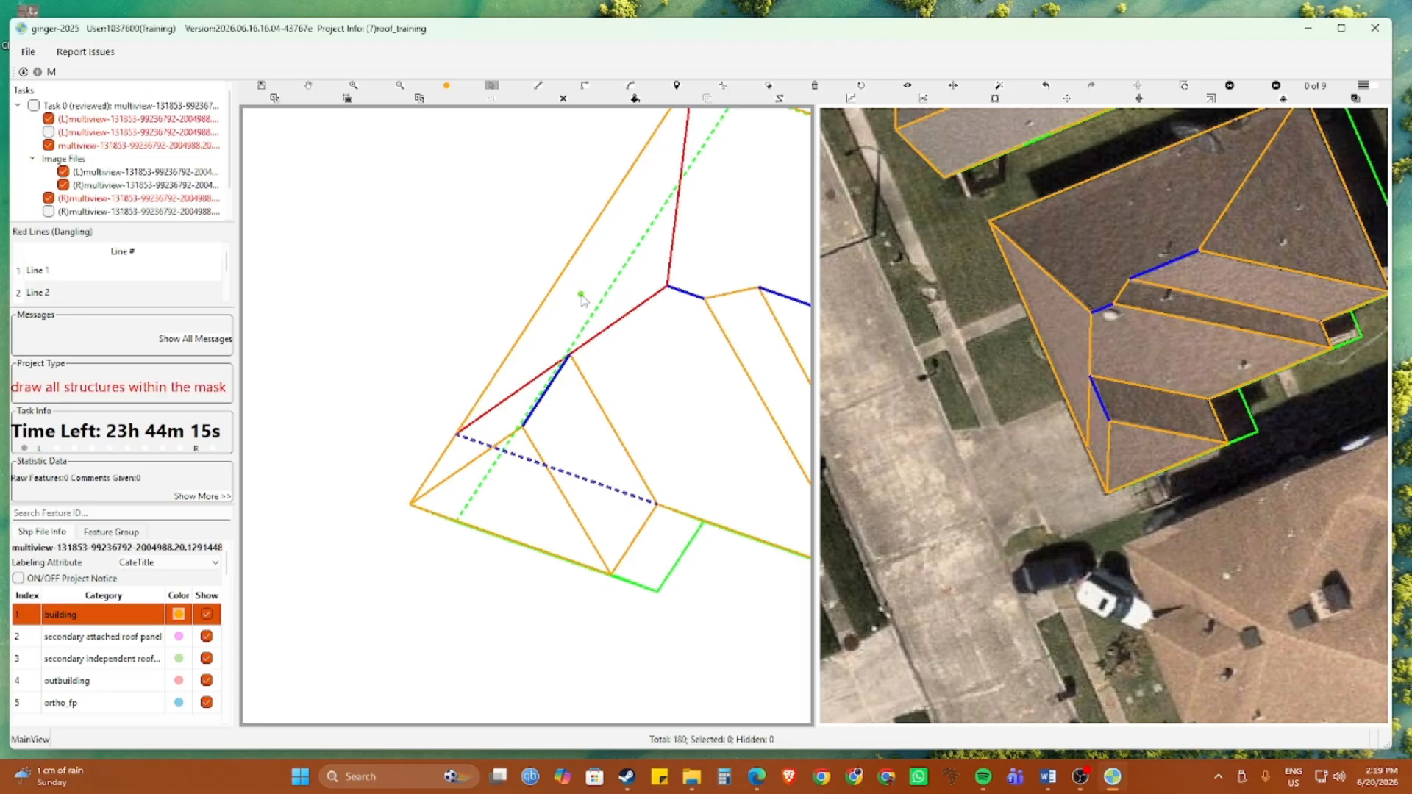
Check the surface fills and close the long street-side plane from the upper hip junction to the upper eave corner
key("space")
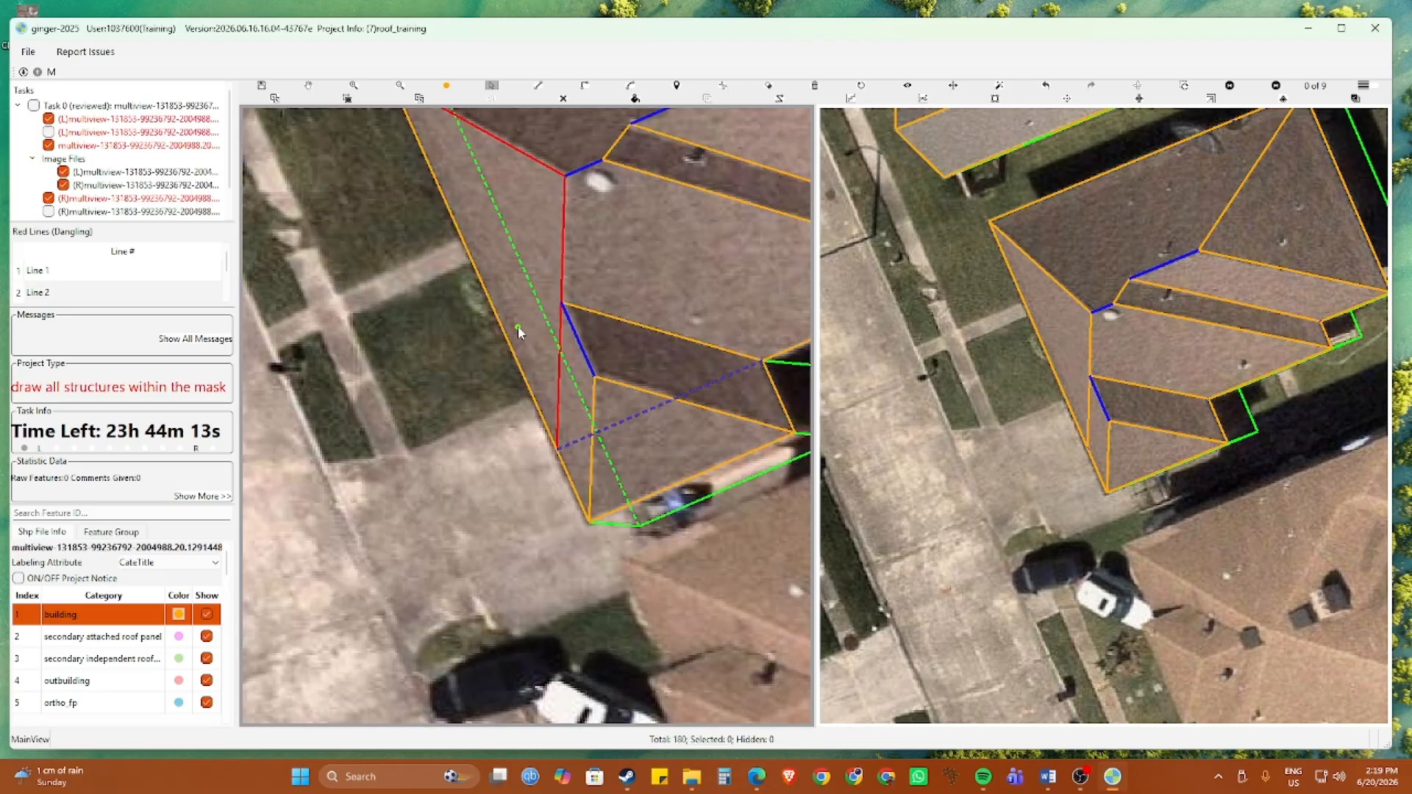
scroll(519, 331, "up", 1)
scroll(508, 288, "down", 1)
key("space")
left_click_drag(504, 288, 524, 377)
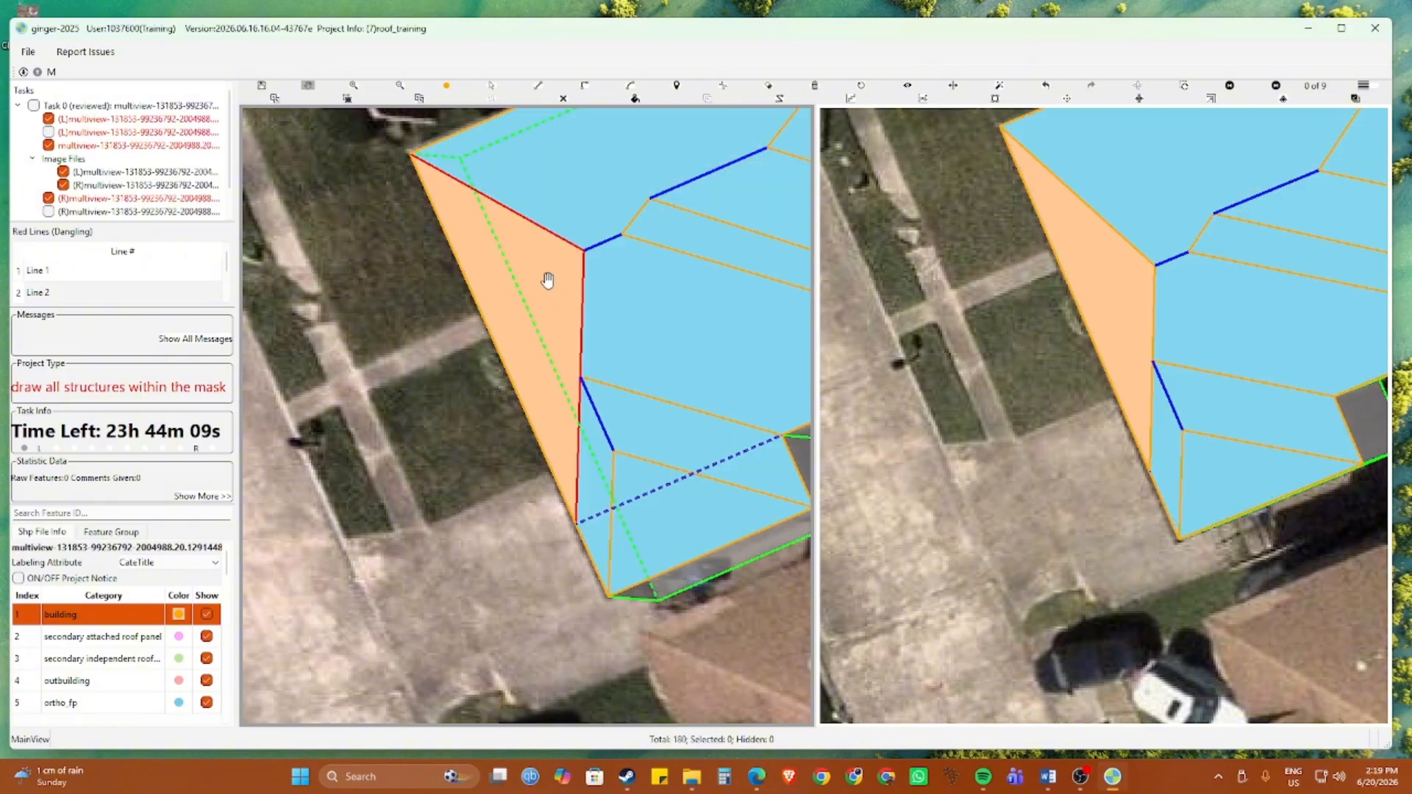
scroll(559, 278, "down", 2)
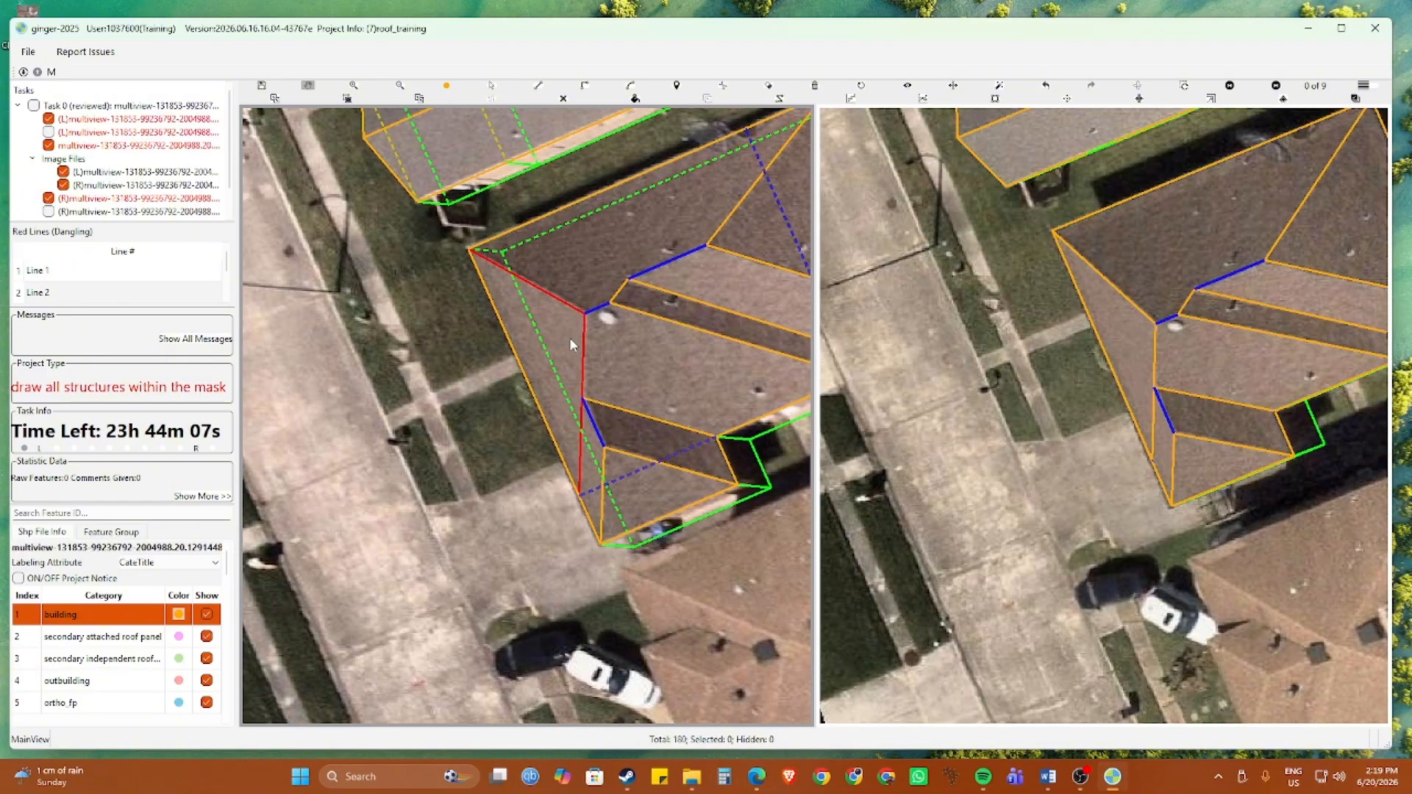
key("space")
left_click(585, 313)
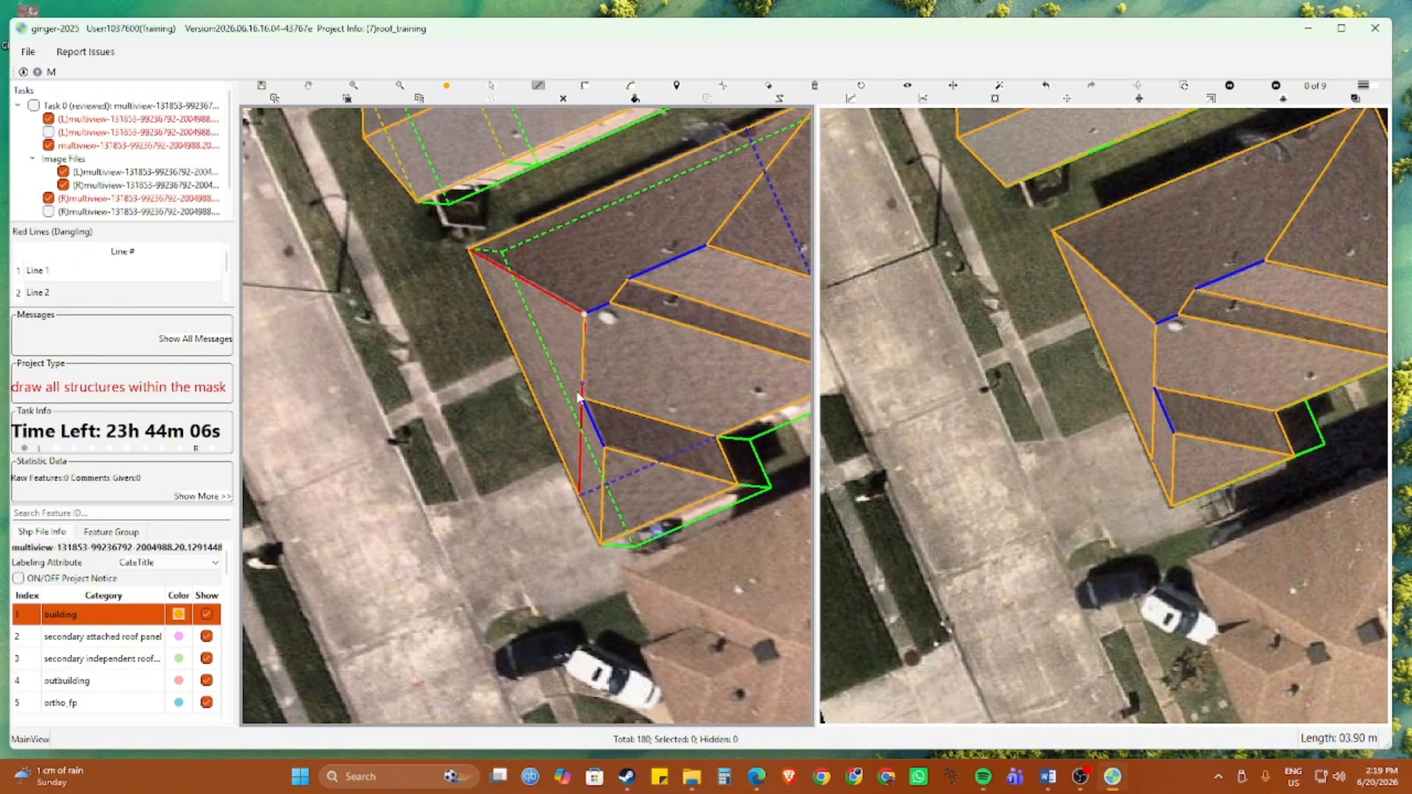
left_click(469, 252)
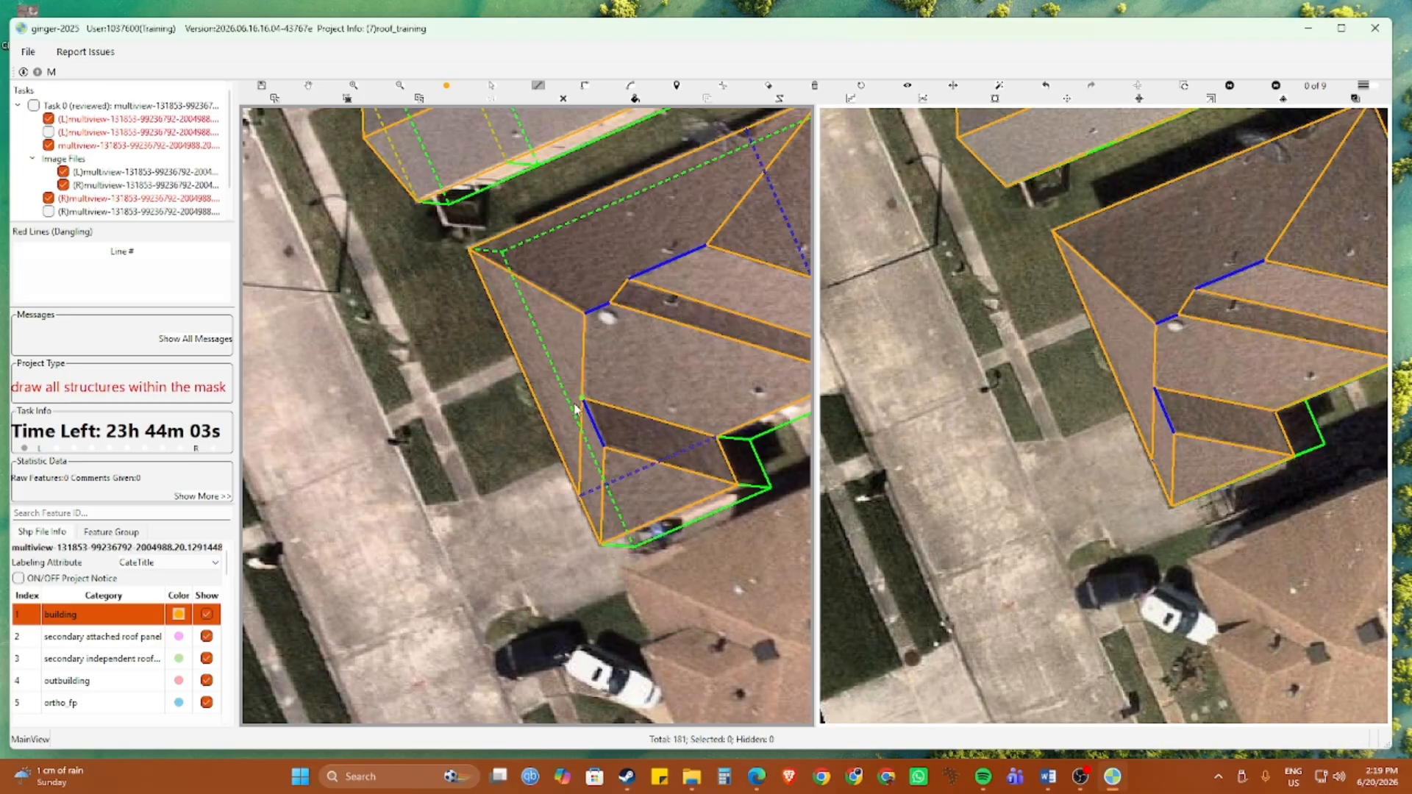
Review the closed planes across the whole brown roof and clear its blue guide lines
key("space")
scroll(423, 430, "down", 2)
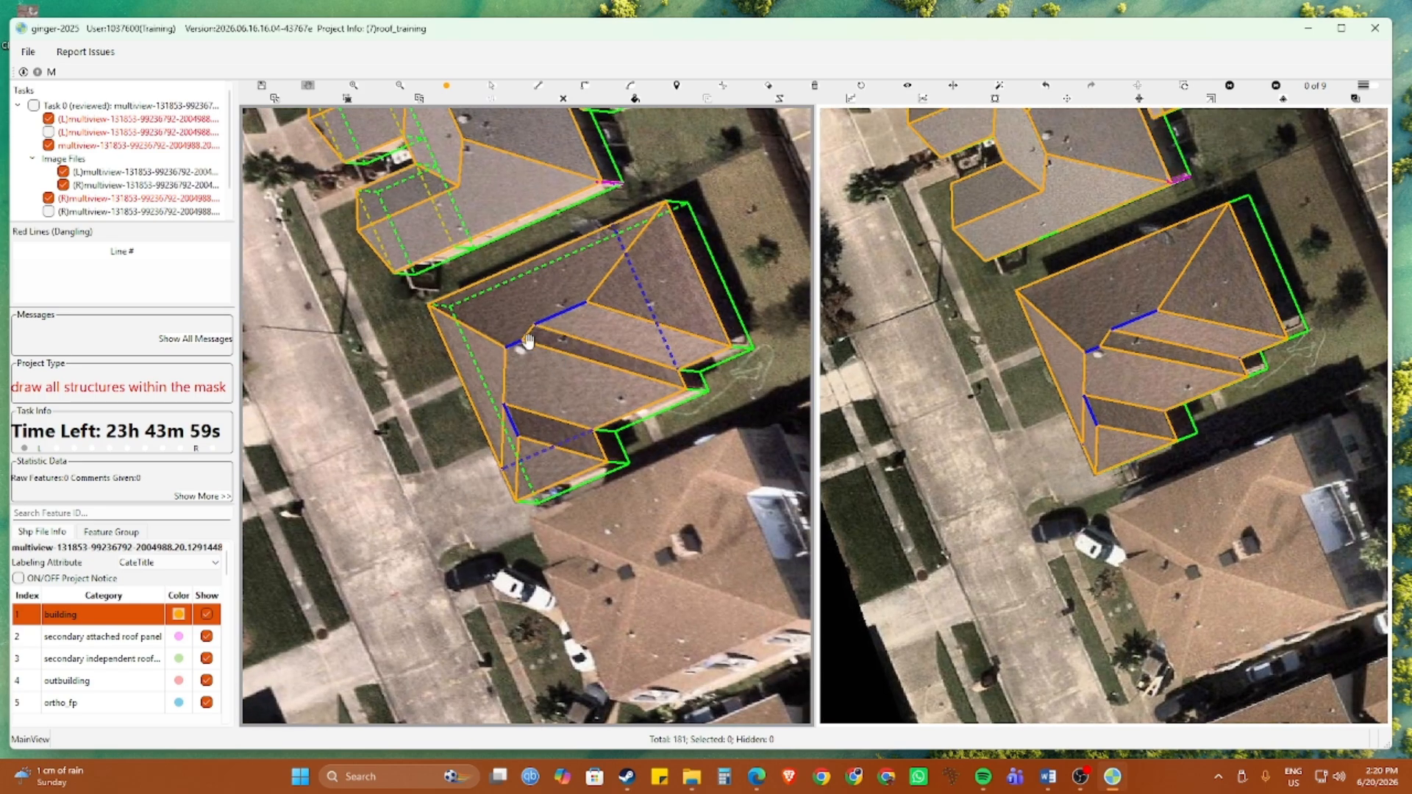
left_click(563, 100)
scroll(438, 404, "up", 3)
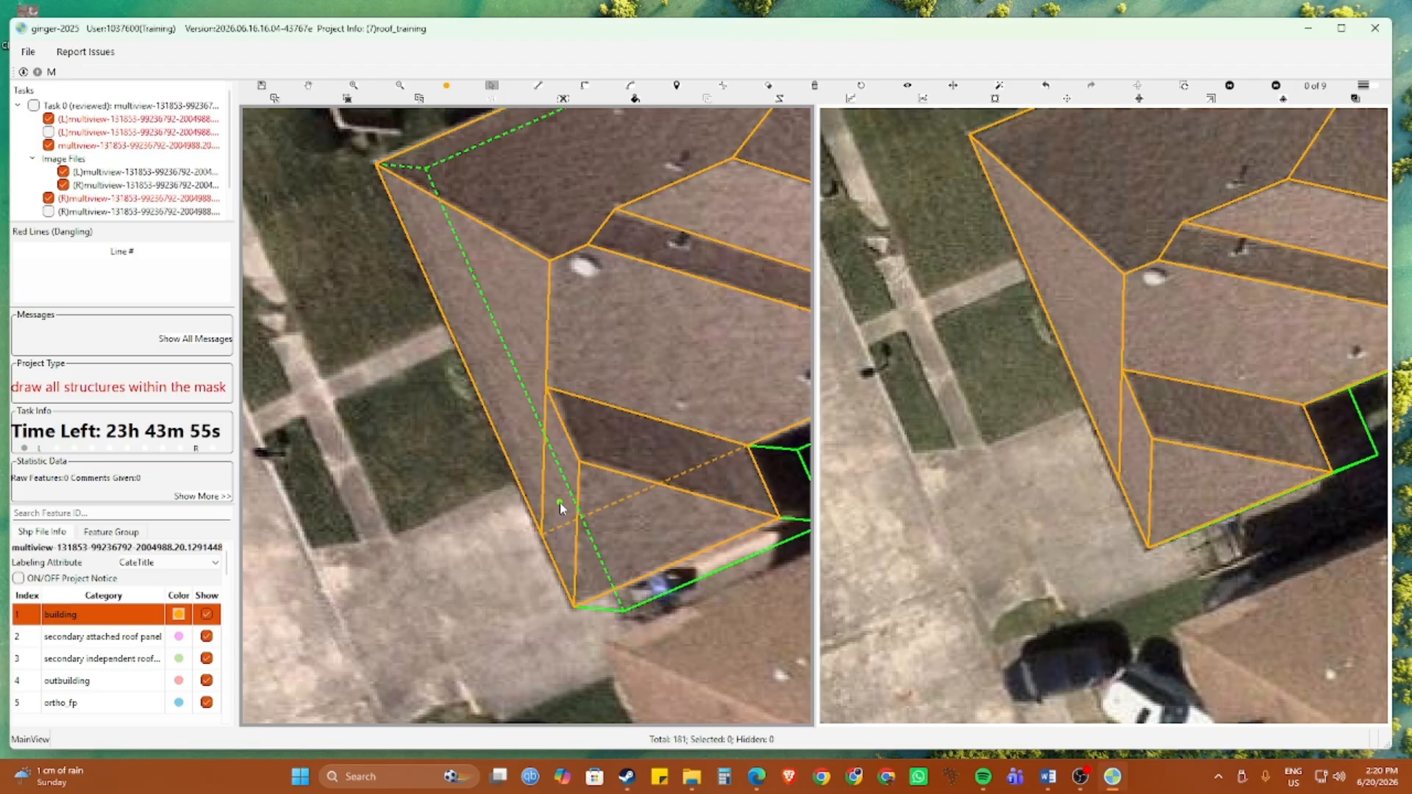
Merge the narrow plane beside the lower hip with the long street-side plane and inspect the combined outline
left_click(559, 501)
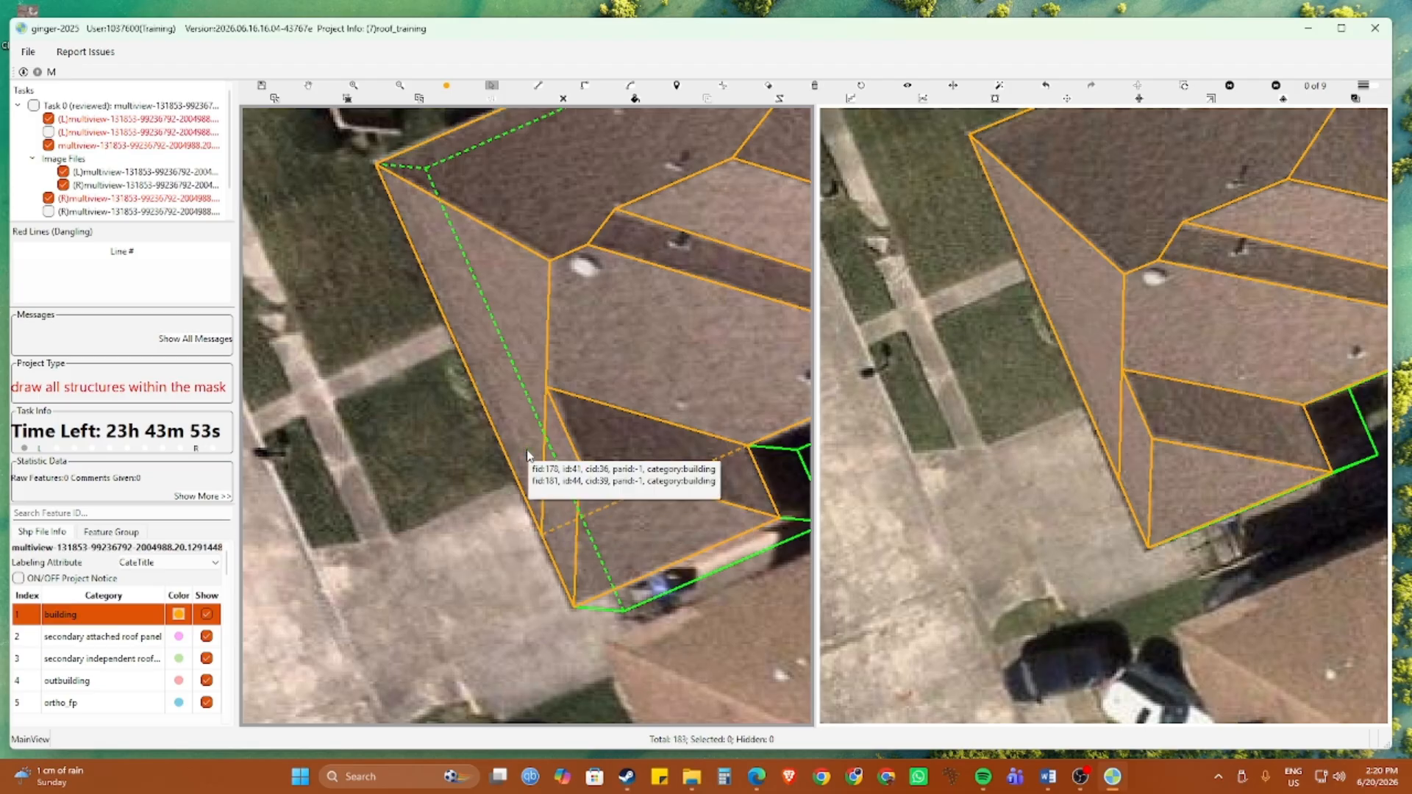
scroll(534, 443, "up", 2)
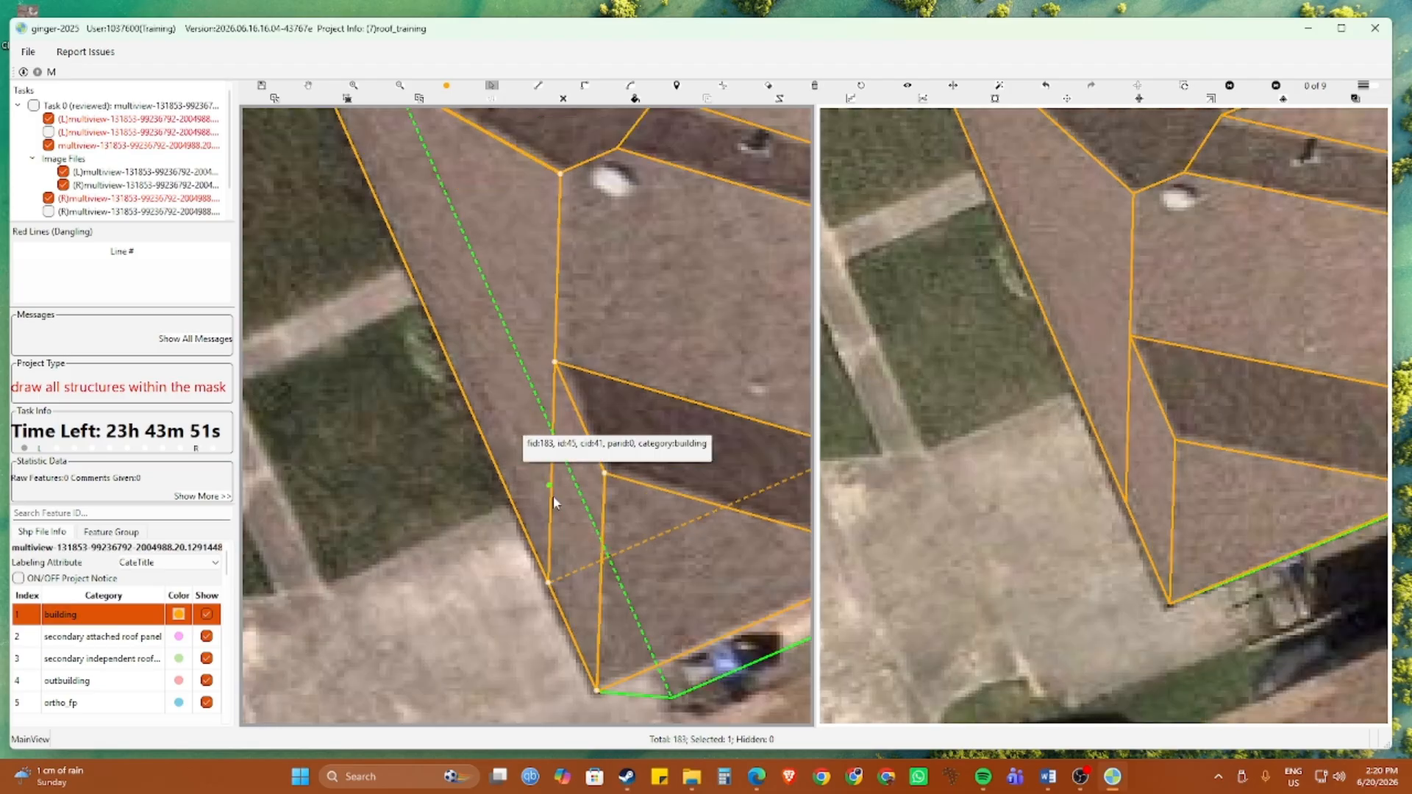
left_click(569, 529)
key("Delete")
key("Escape")
scroll(561, 500, "down", 2)
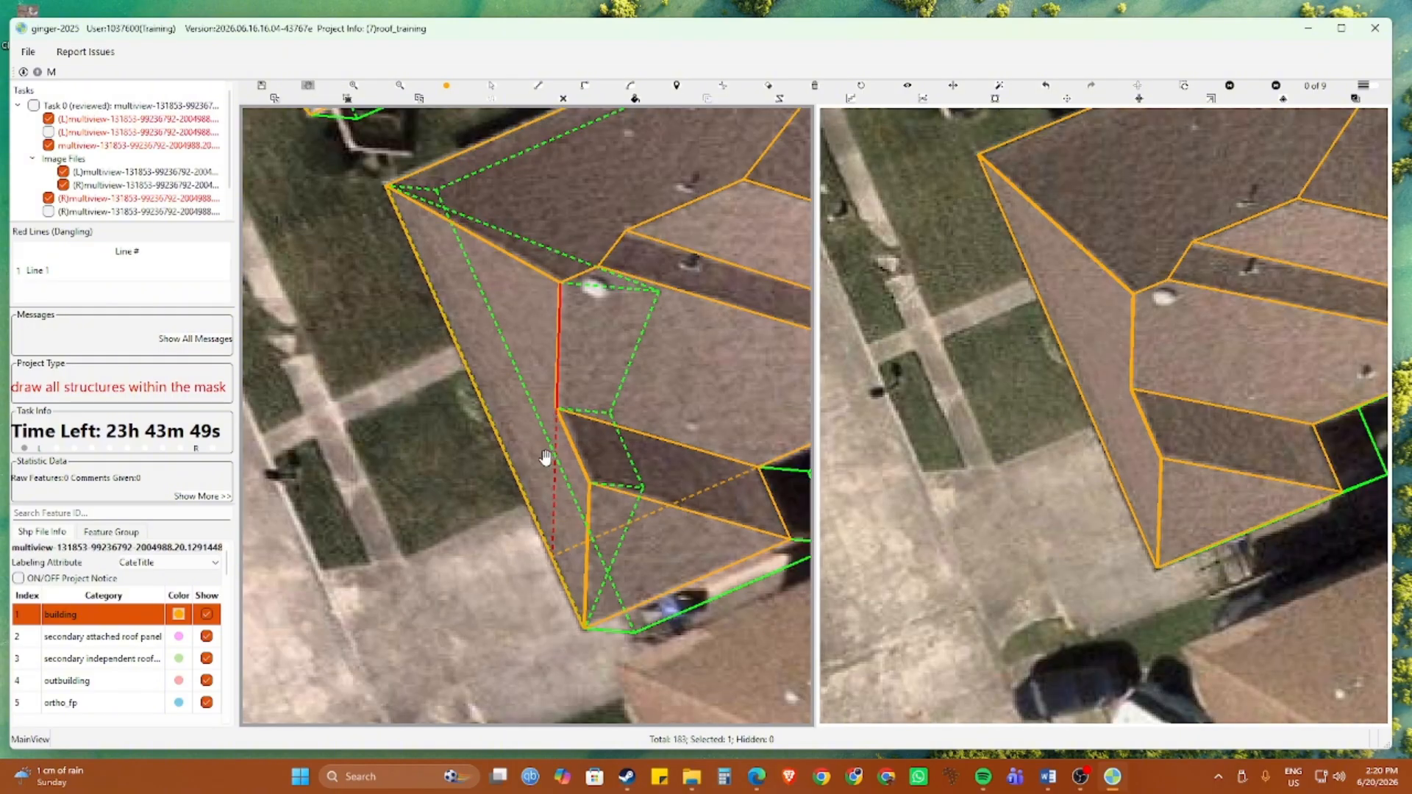
Delete the misdrawn central roof face whose hidden edge cuts across the front hip section of the lower house
scroll(399, 475, "up", 2)
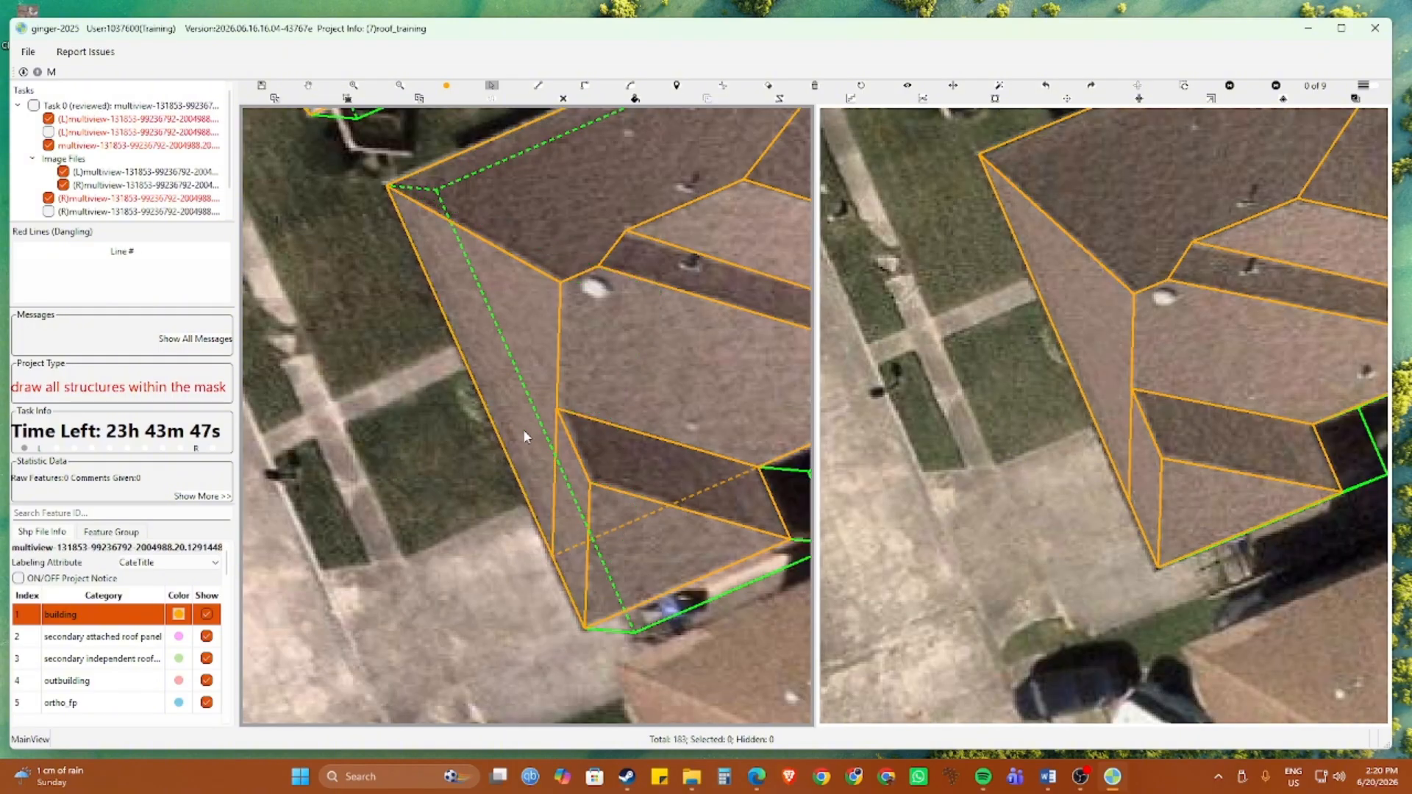
scroll(523, 429, "up", 1)
scroll(589, 474, "down", 2)
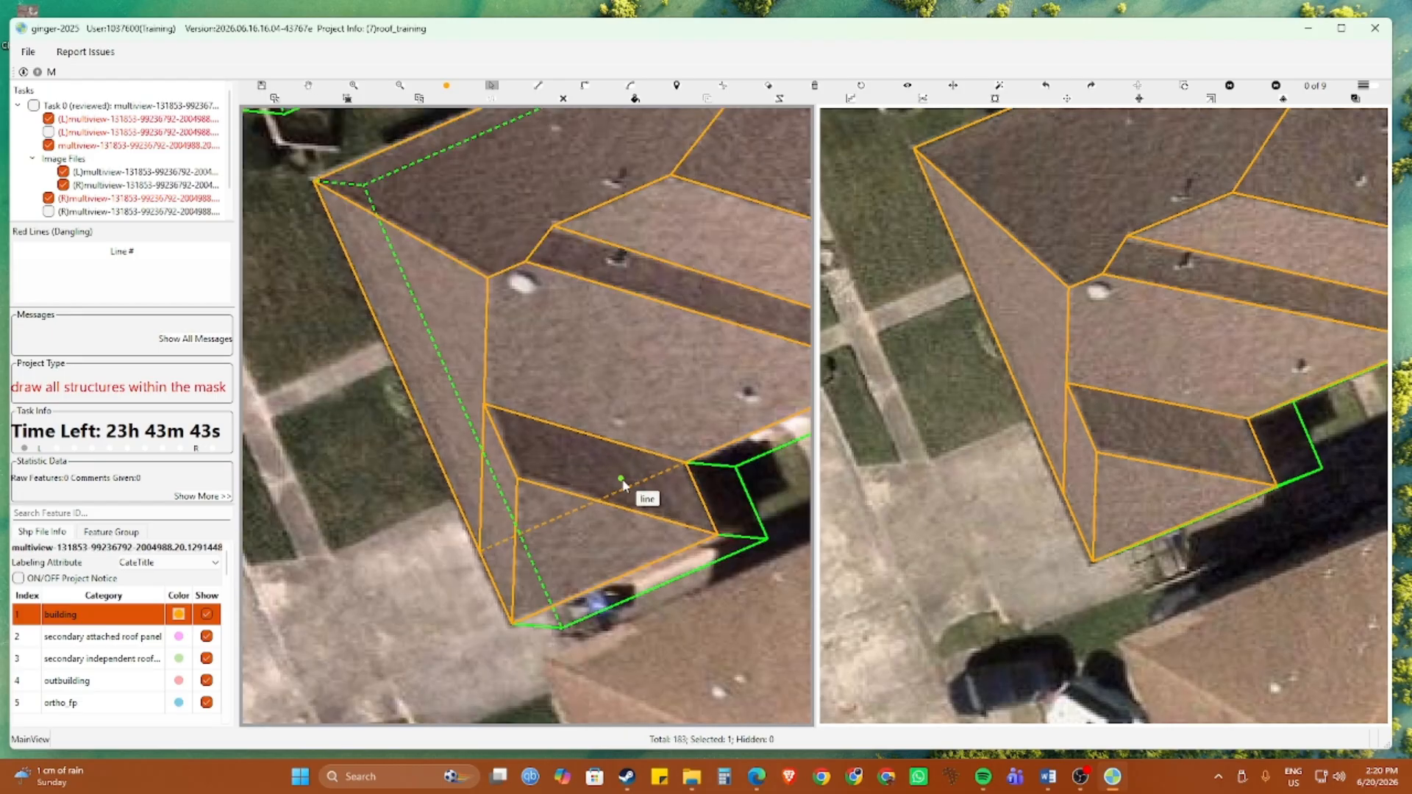
left_click(630, 495)
key("Escape")
left_click_drag(589, 399, 533, 409)
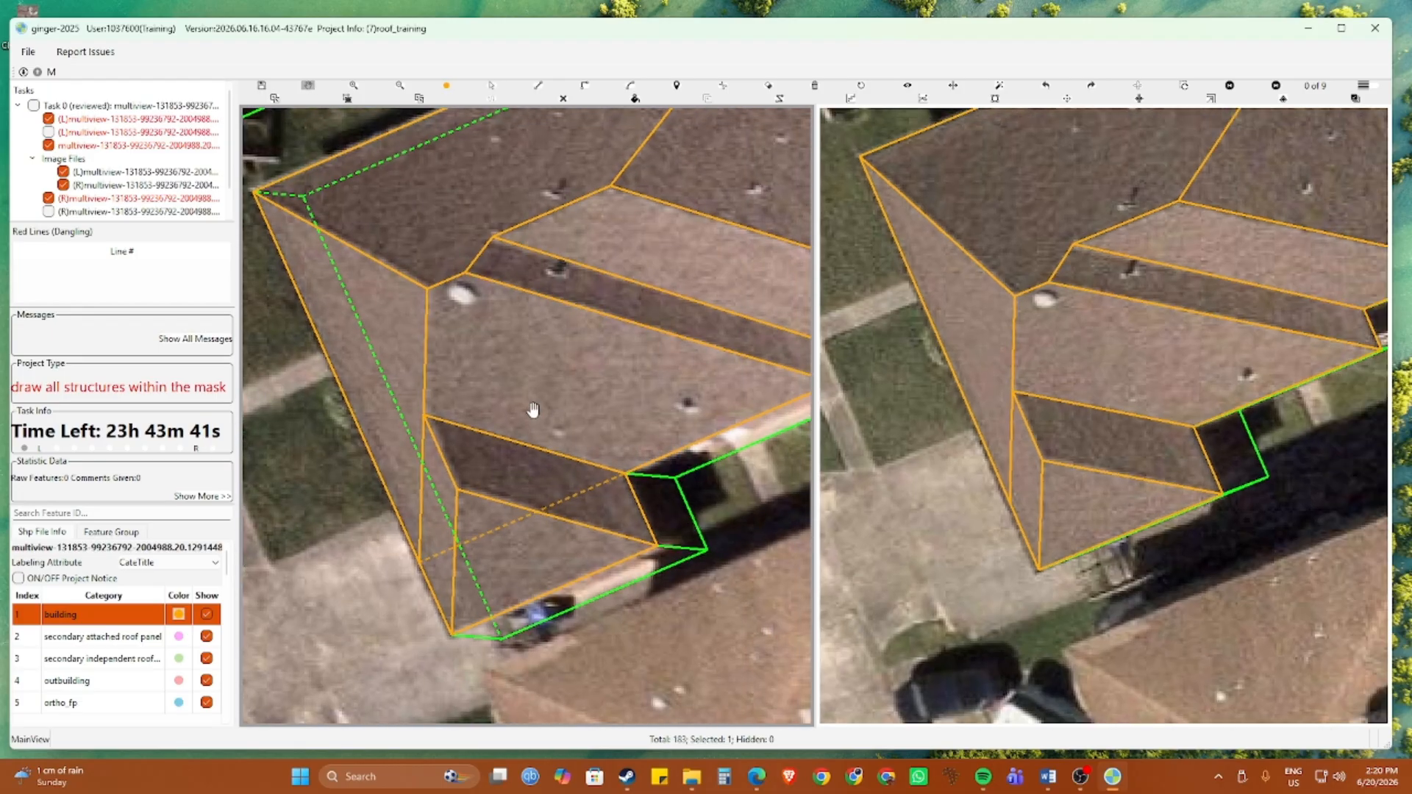
scroll(533, 409, "down", 2)
scroll(542, 414, "up", 1)
key("s")
left_click(542, 411)
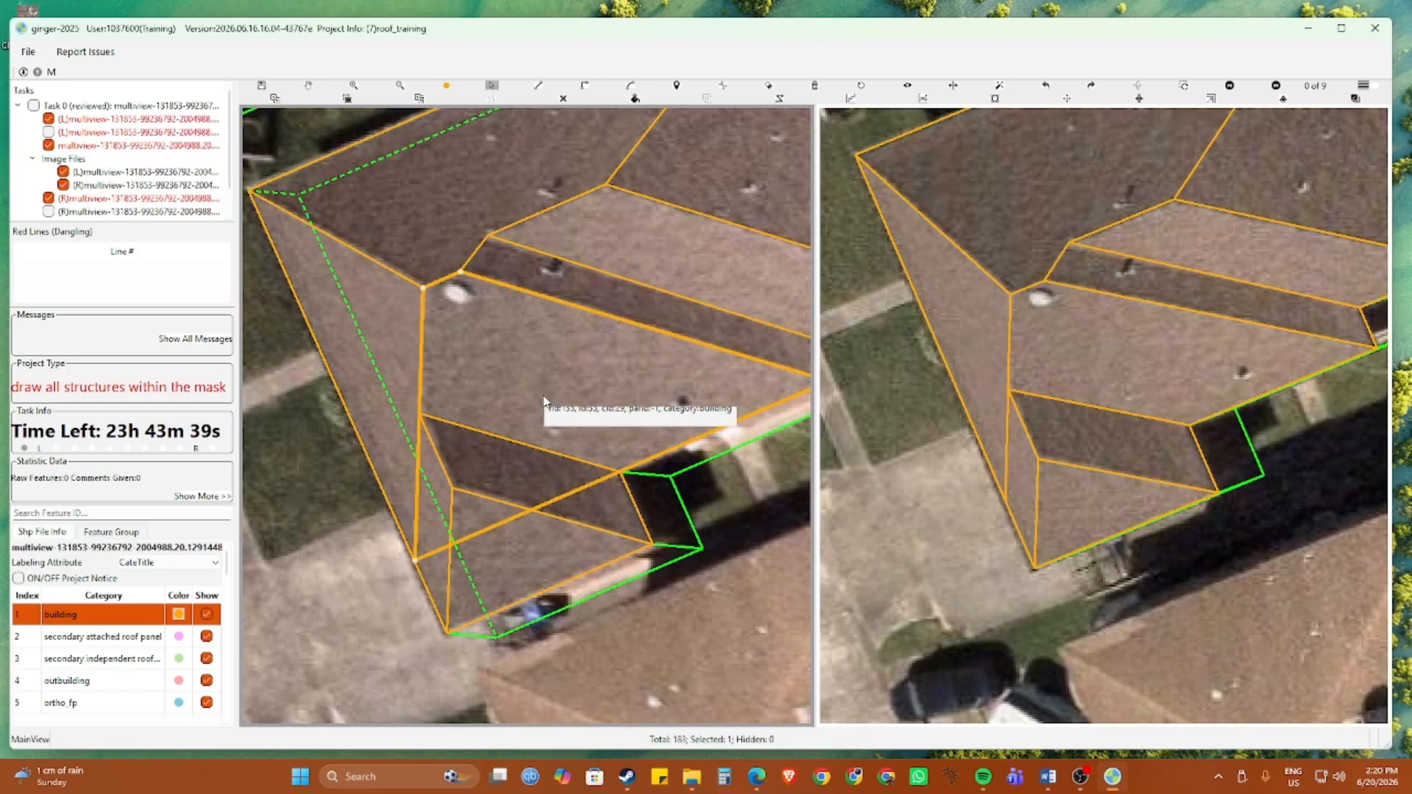
scroll(544, 397, "down", 1)
key("Delete")
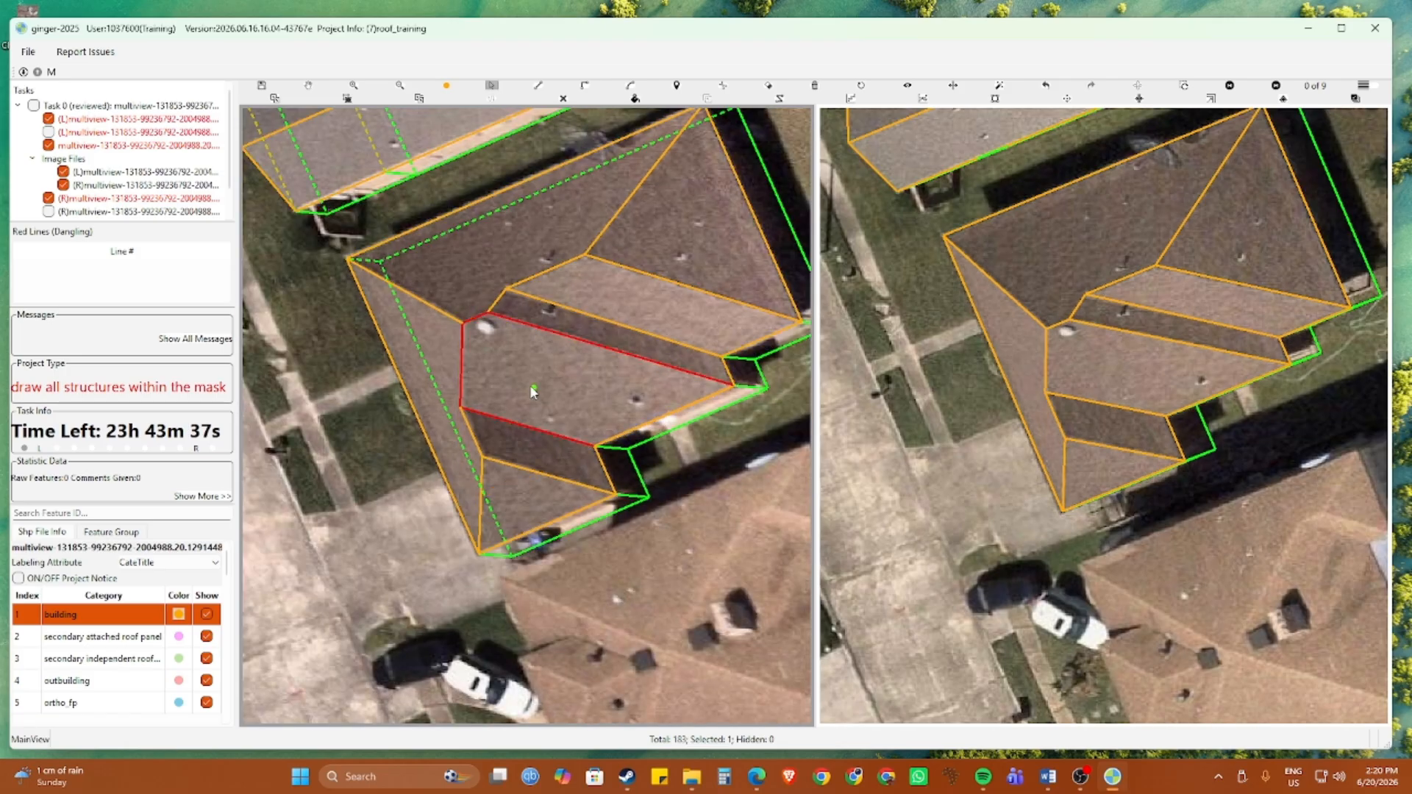
Redraw the central roof face as a closed building outline through its ridge, valley and eave corners
key("l")
left_click(462, 324)
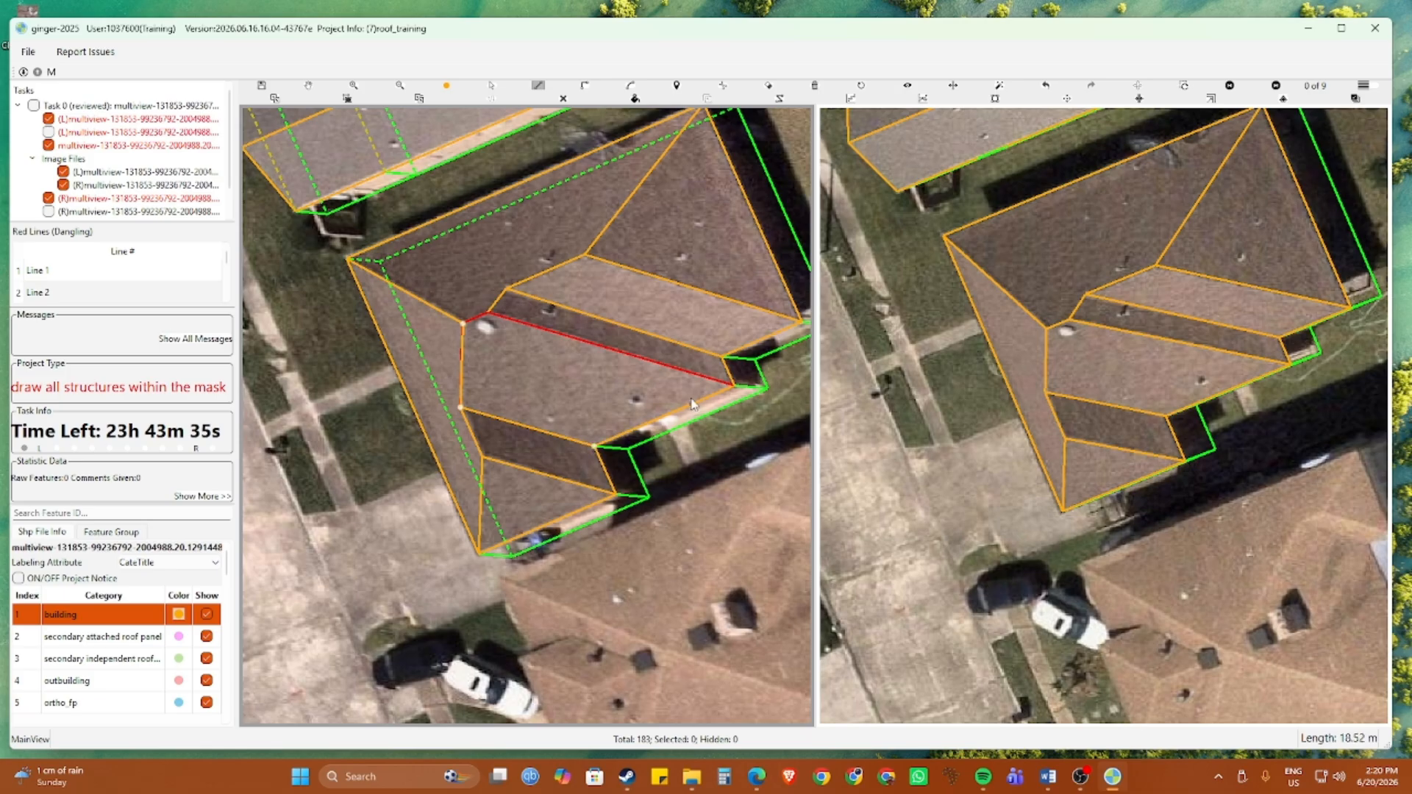
left_click(489, 316)
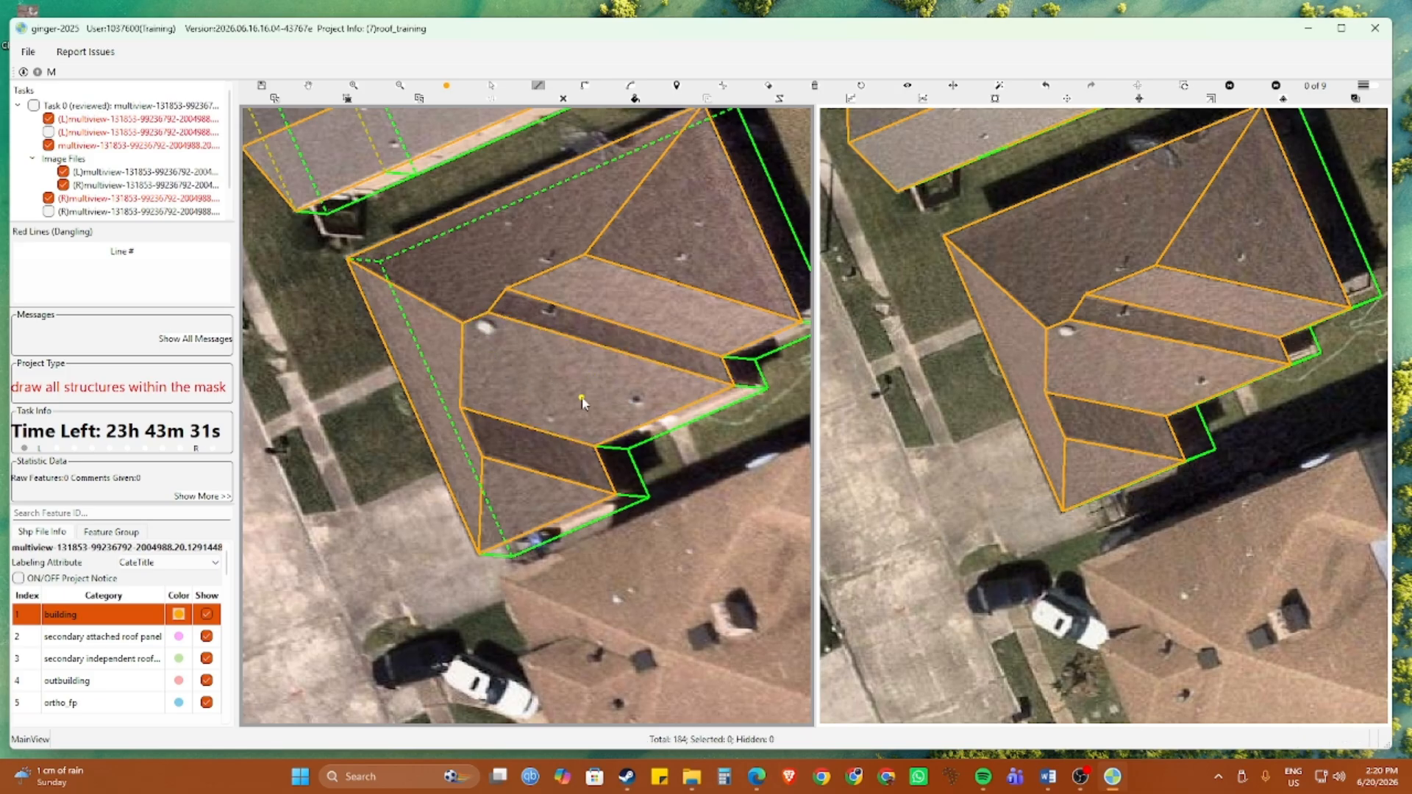
scroll(593, 382, "down", 2)
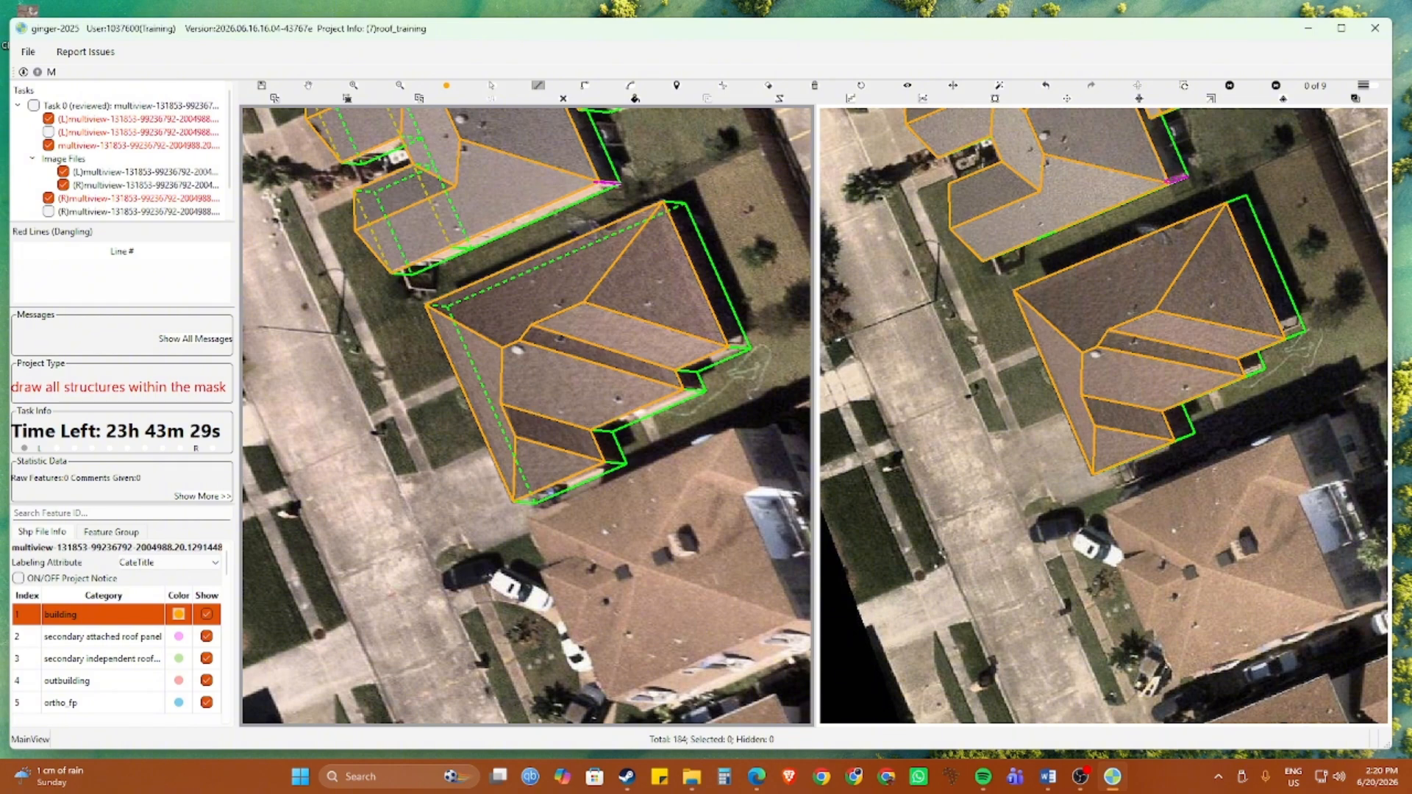
Examine the lower house's roof and wall outlines against image views 9 and 3
key("alt+Tab")
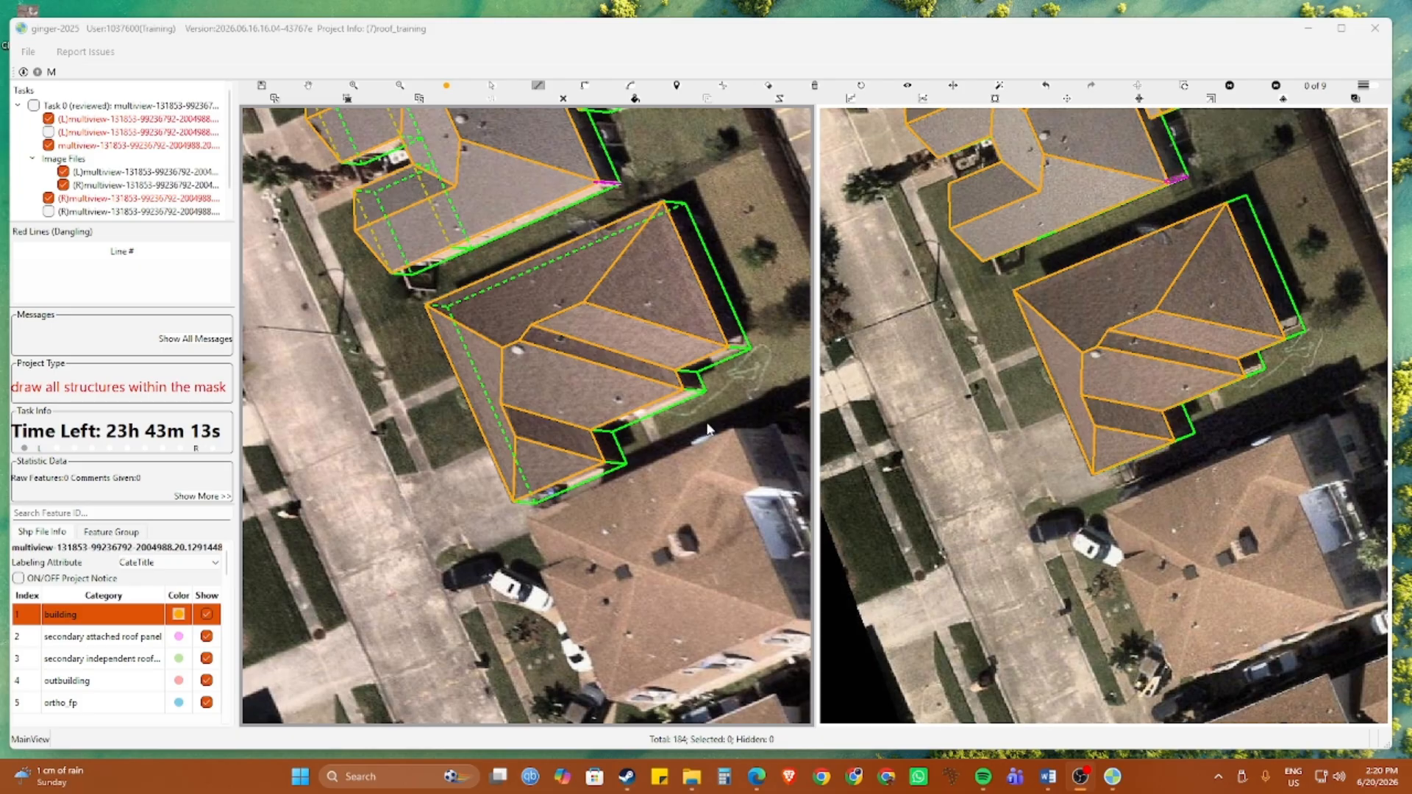
scroll(706, 423, "up", 3)
scroll(705, 422, "down", 2)
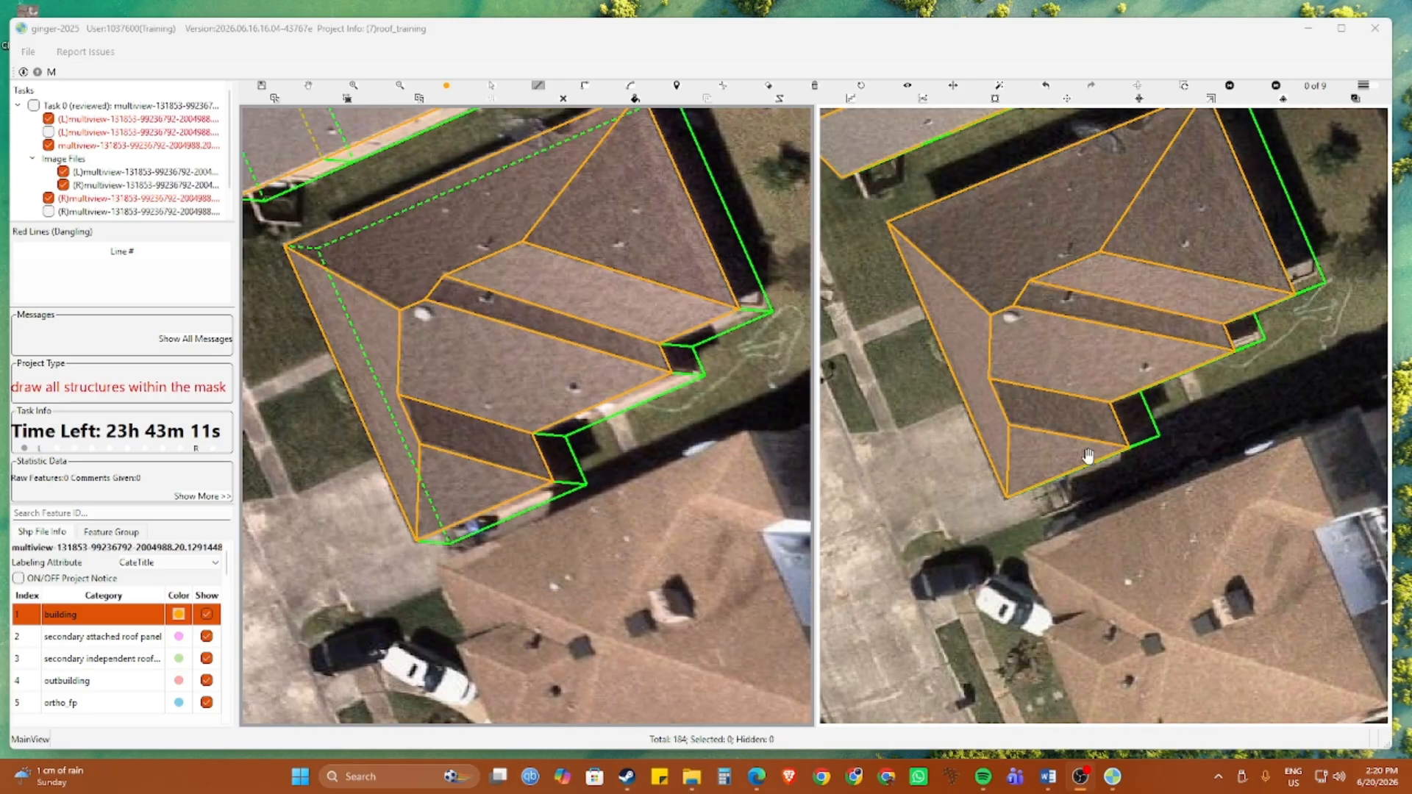
scroll(1092, 464, "down", 2)
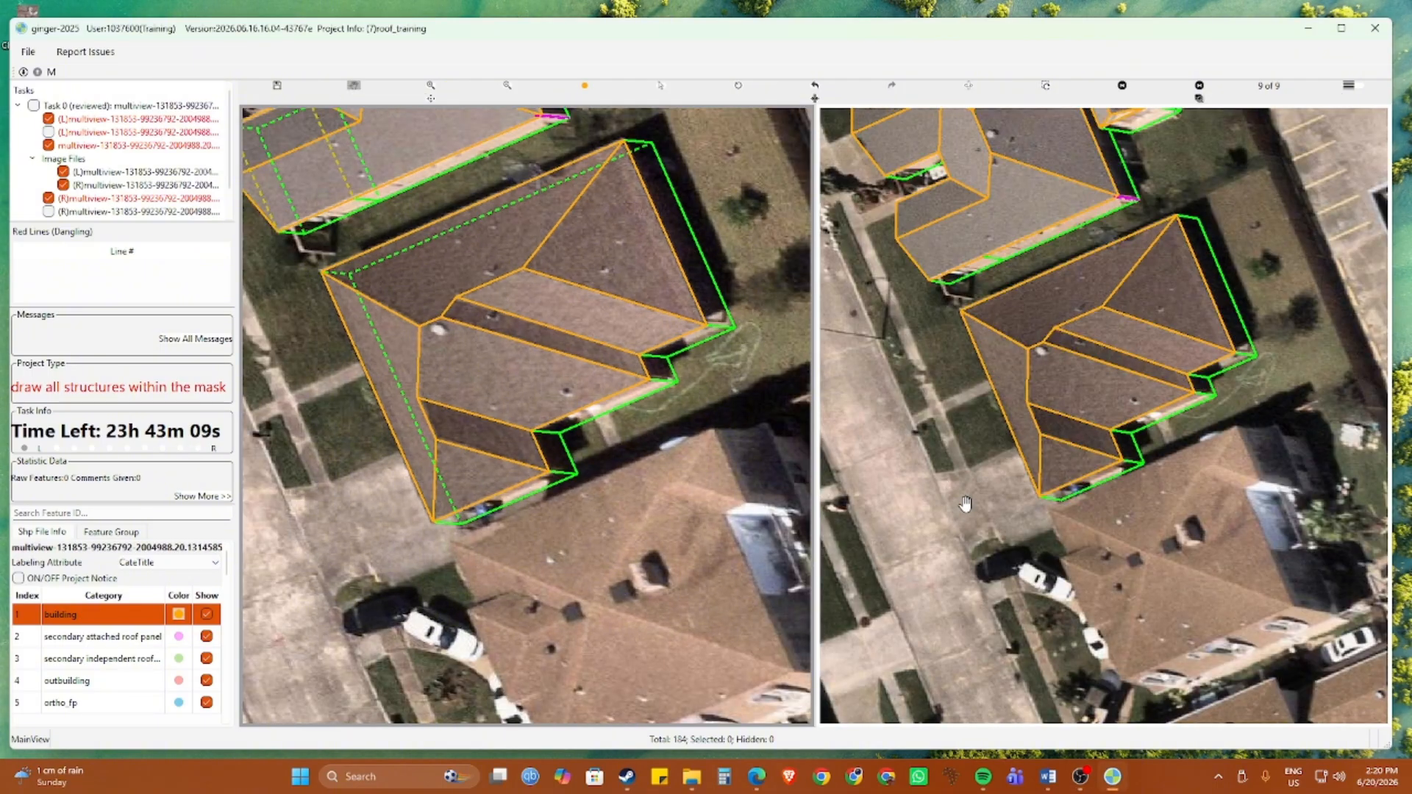
key("3")
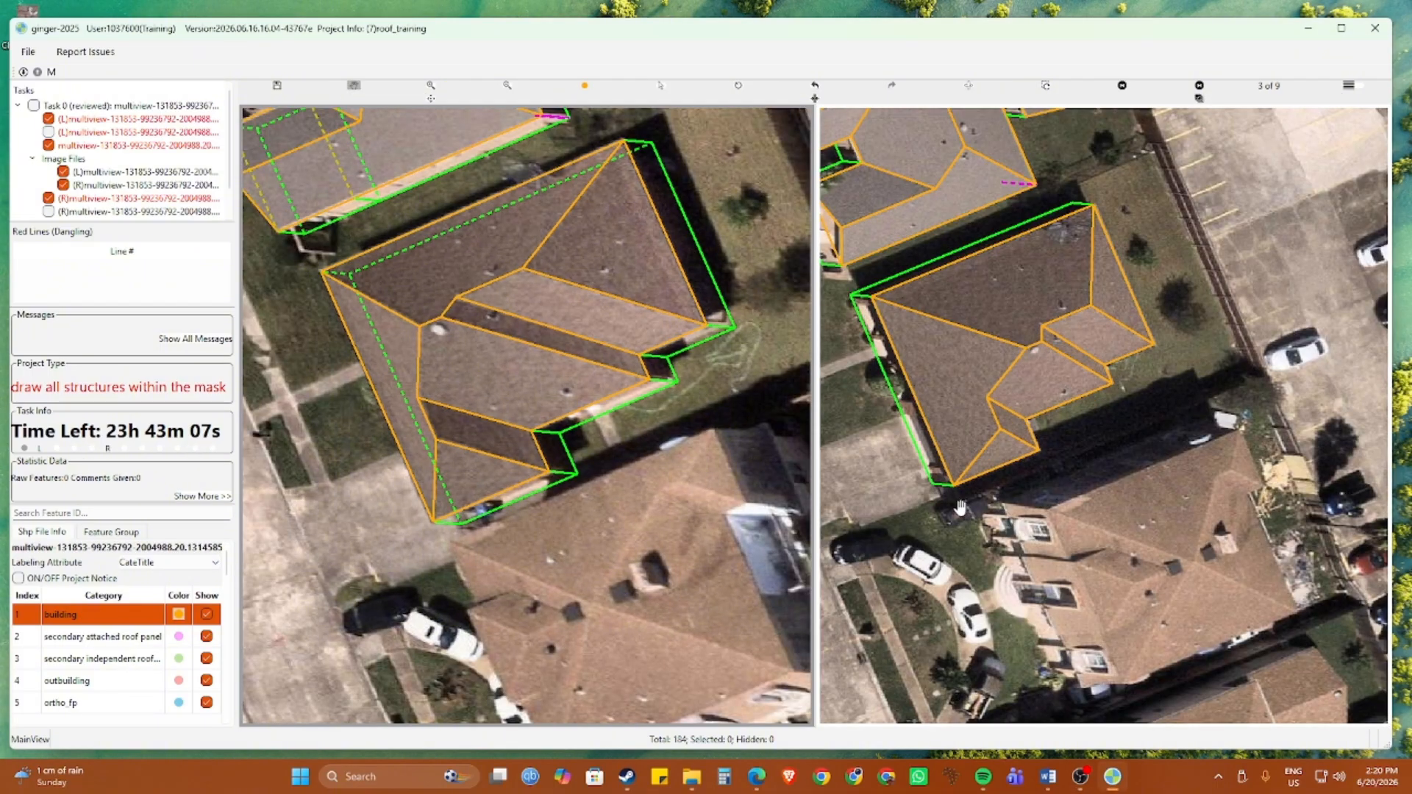
scroll(960, 507, "up", 4)
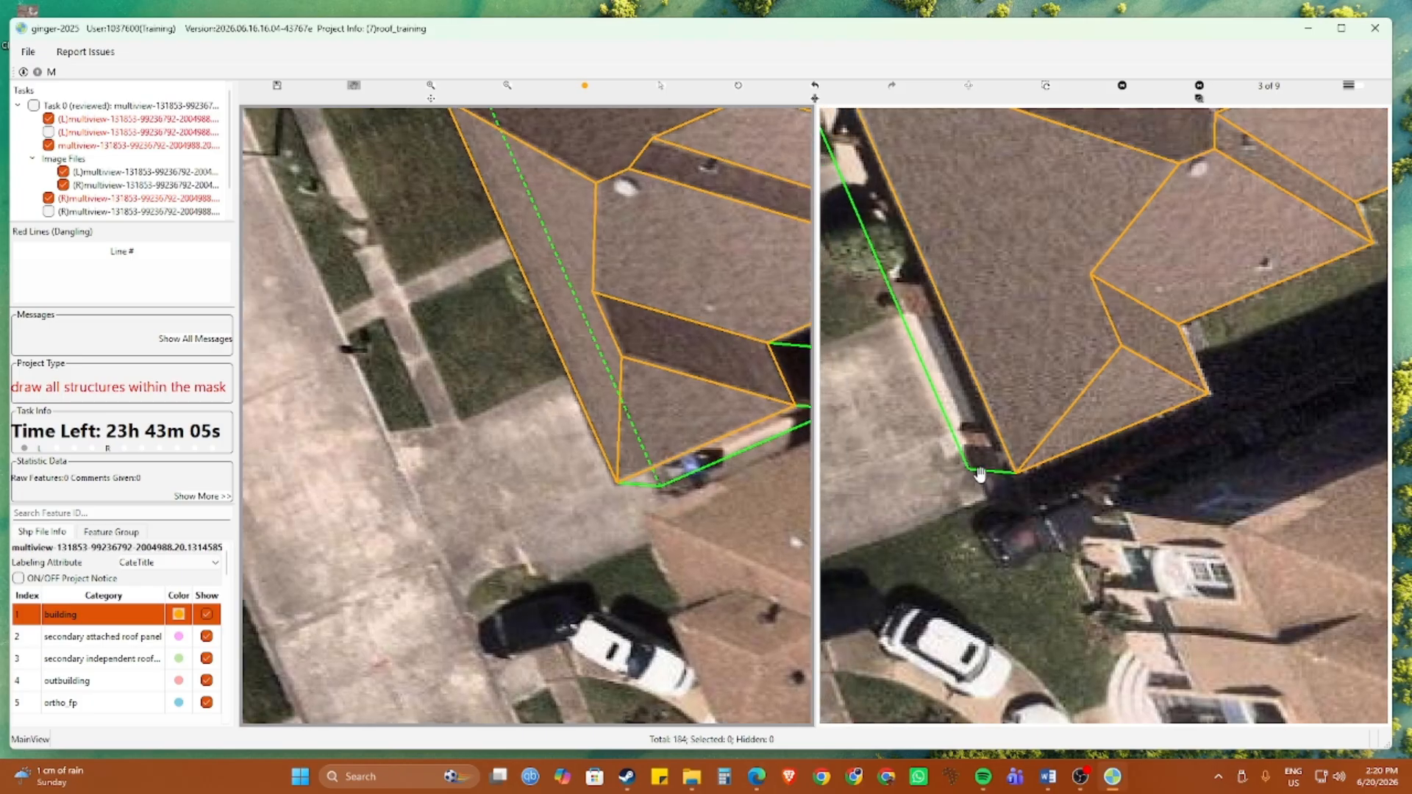
scroll(924, 468, "down", 1)
left_click_drag(841, 498, 987, 466)
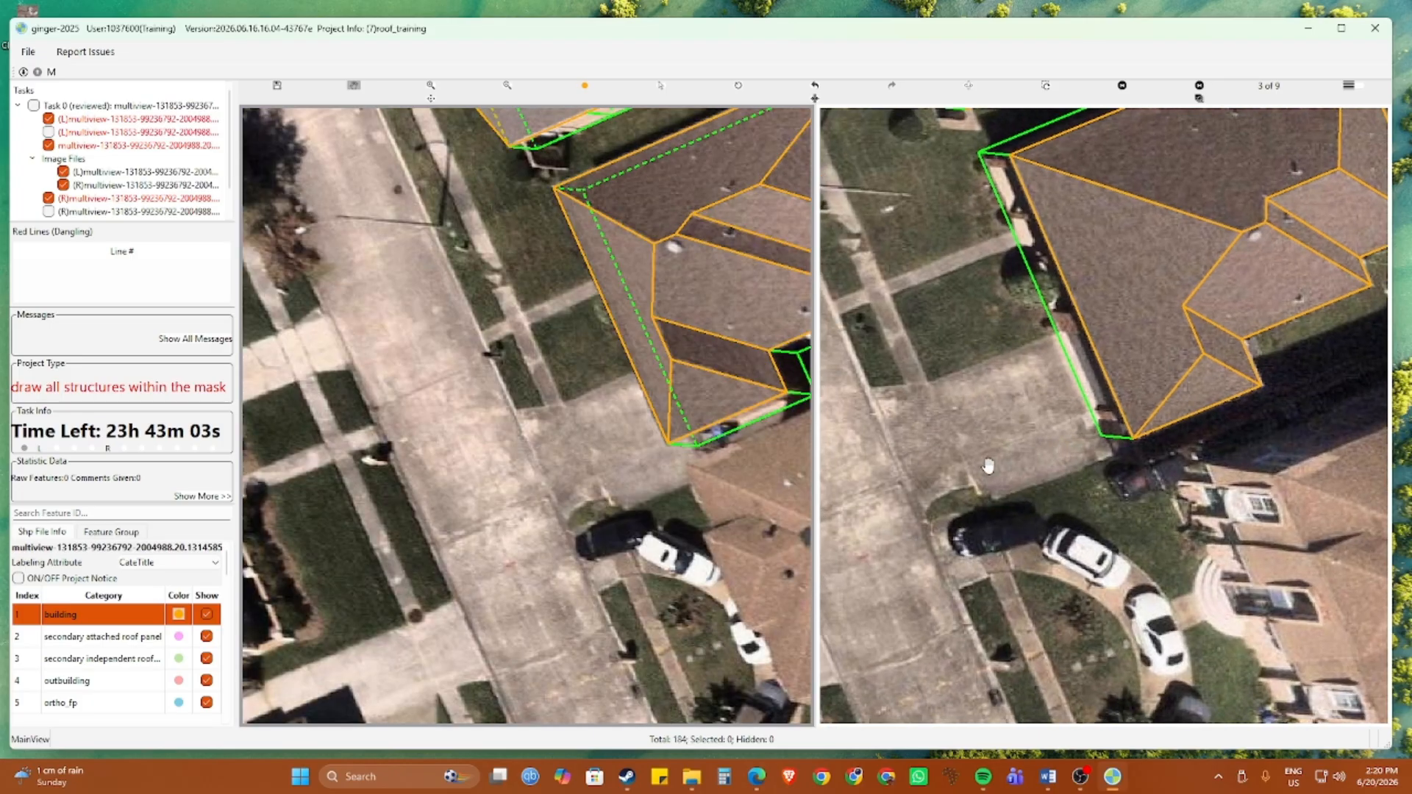
Examine the lower house's walls, eaves and recessed corners in image view 5
key("Right")
key("Right")
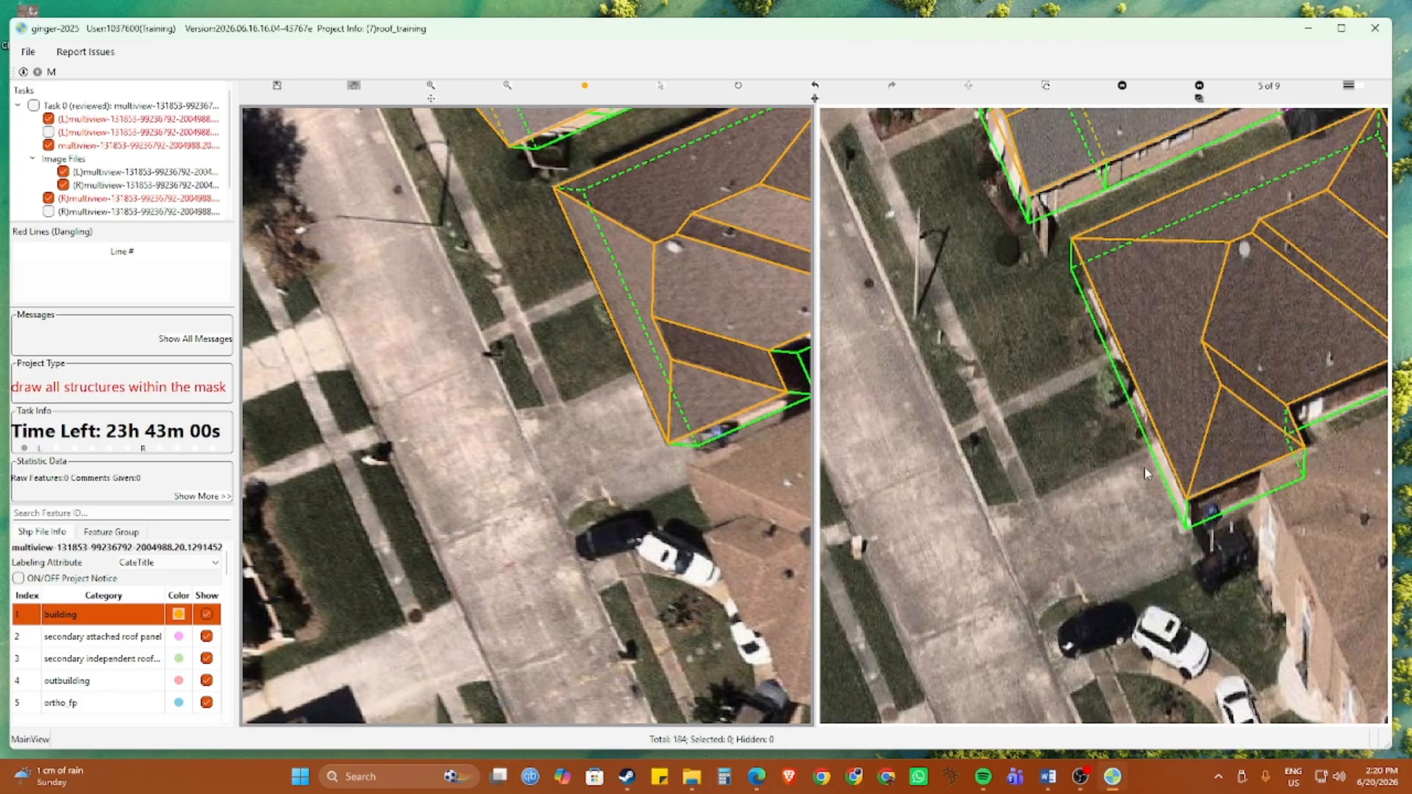
left_click(1214, 522)
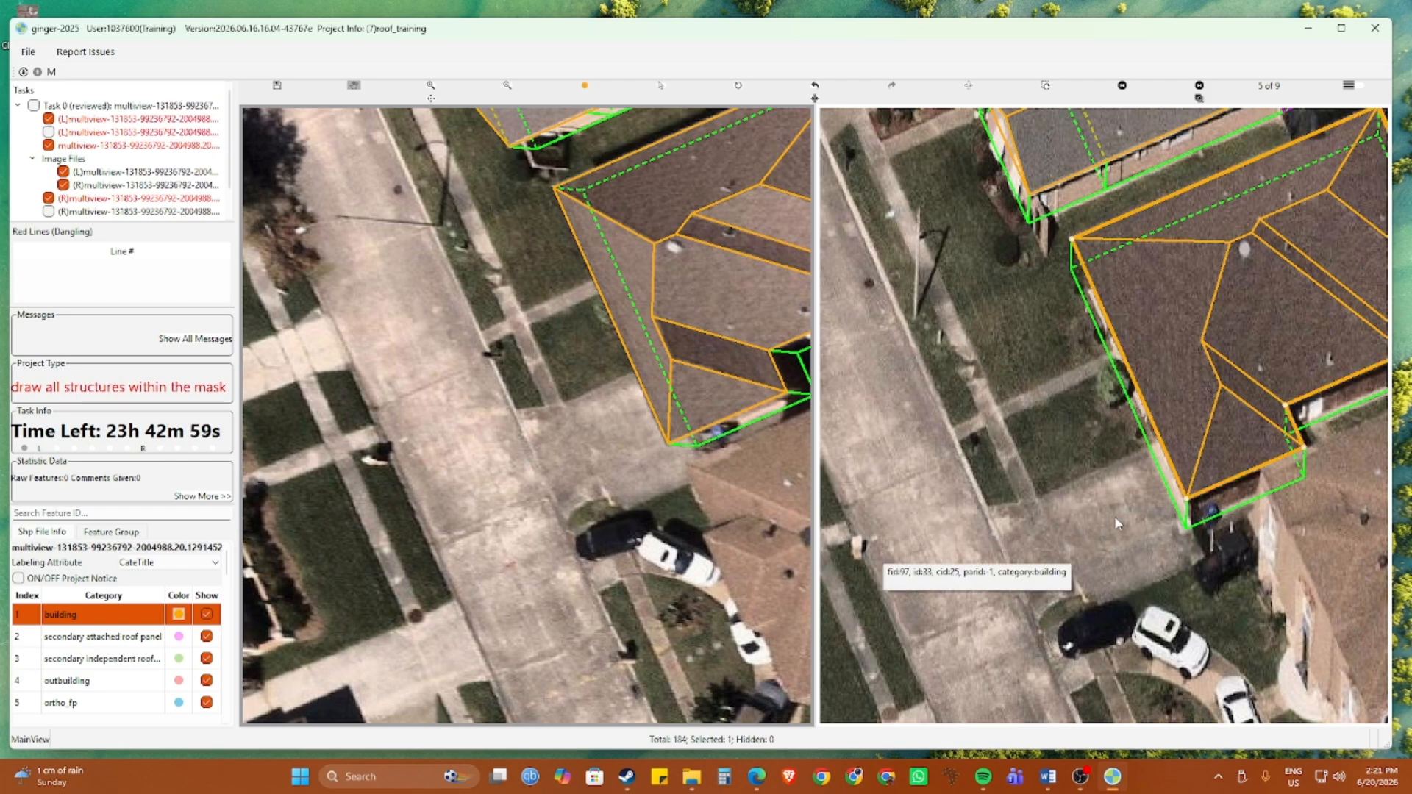
left_click_drag(1113, 504, 950, 528)
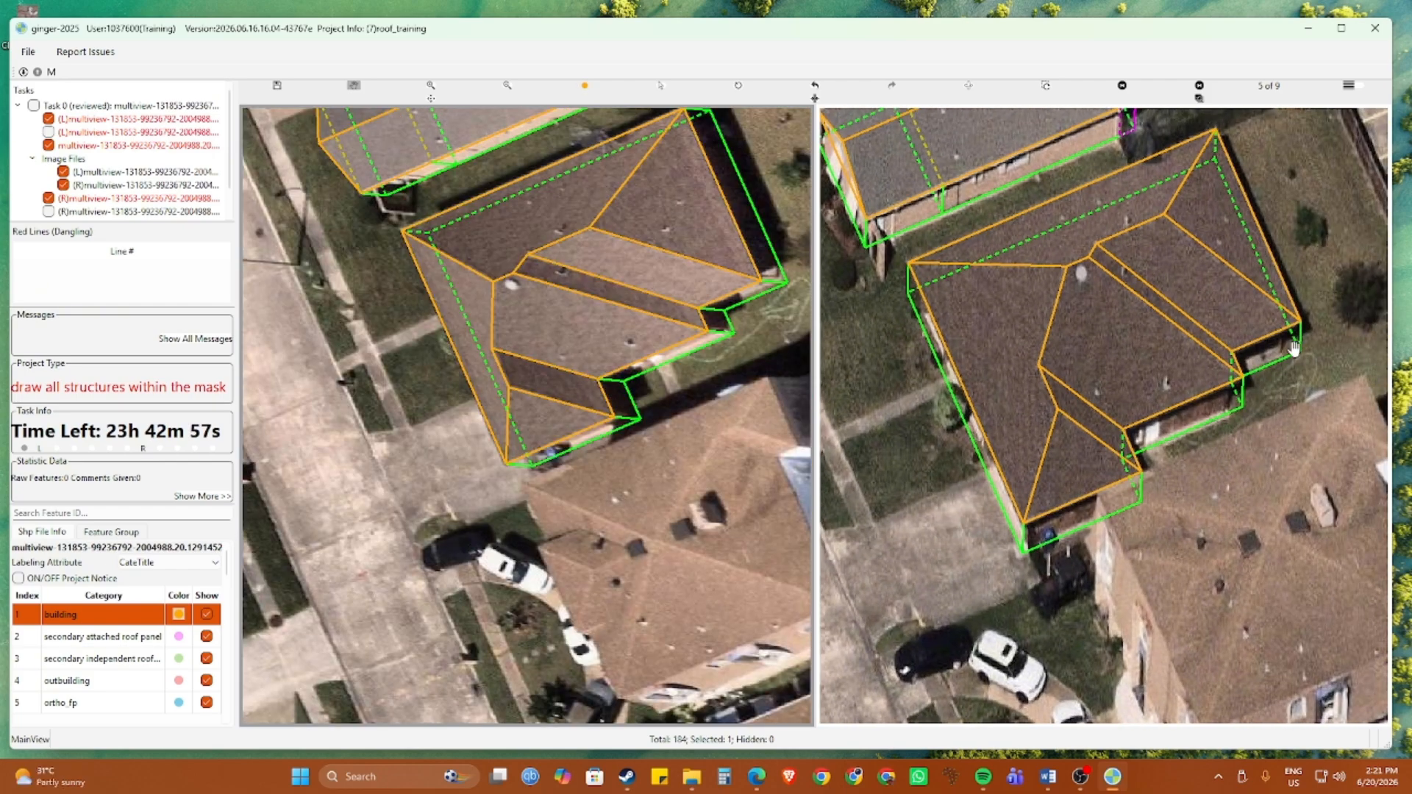
scroll(1294, 349, "up", 2)
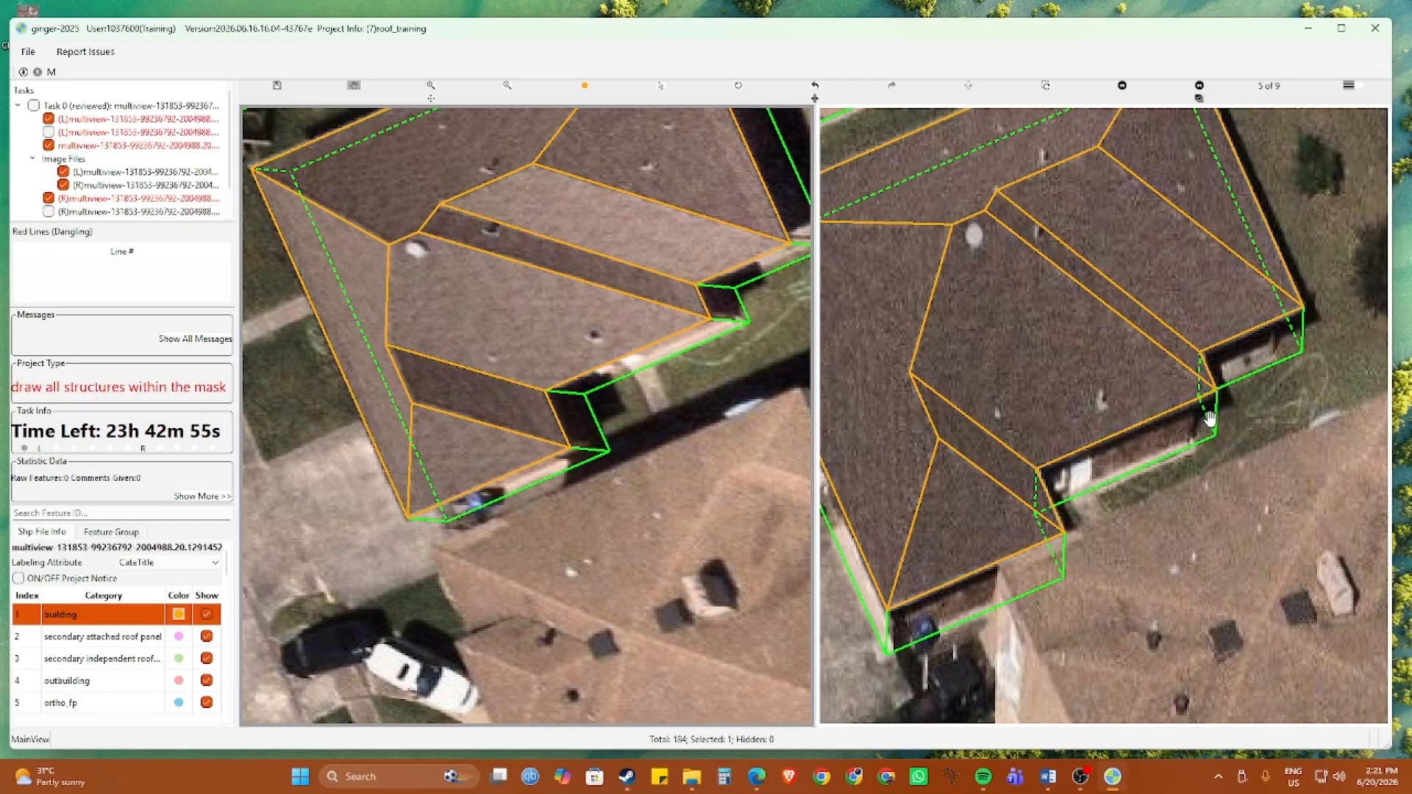
scroll(1210, 419, "down", 2)
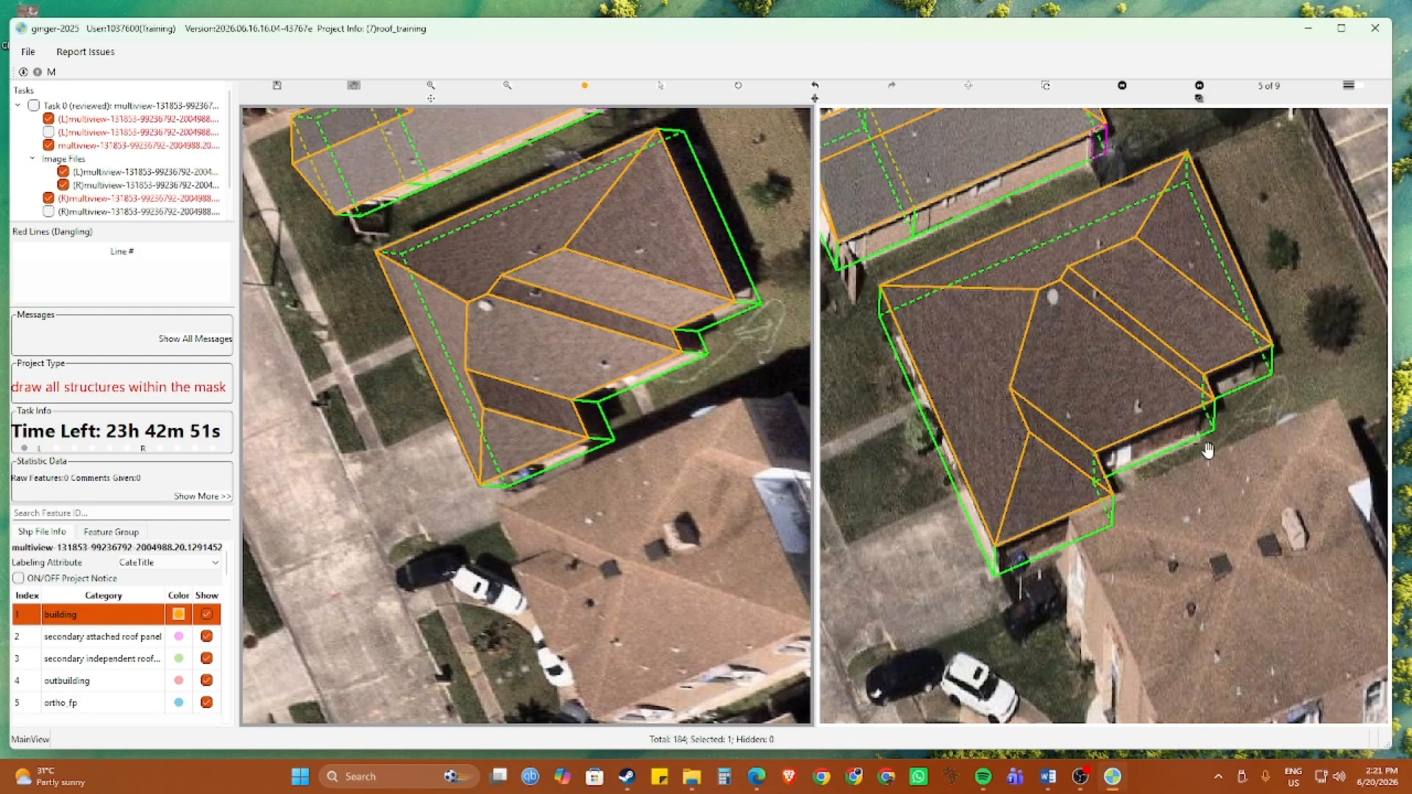
key("Right")
key("Left")
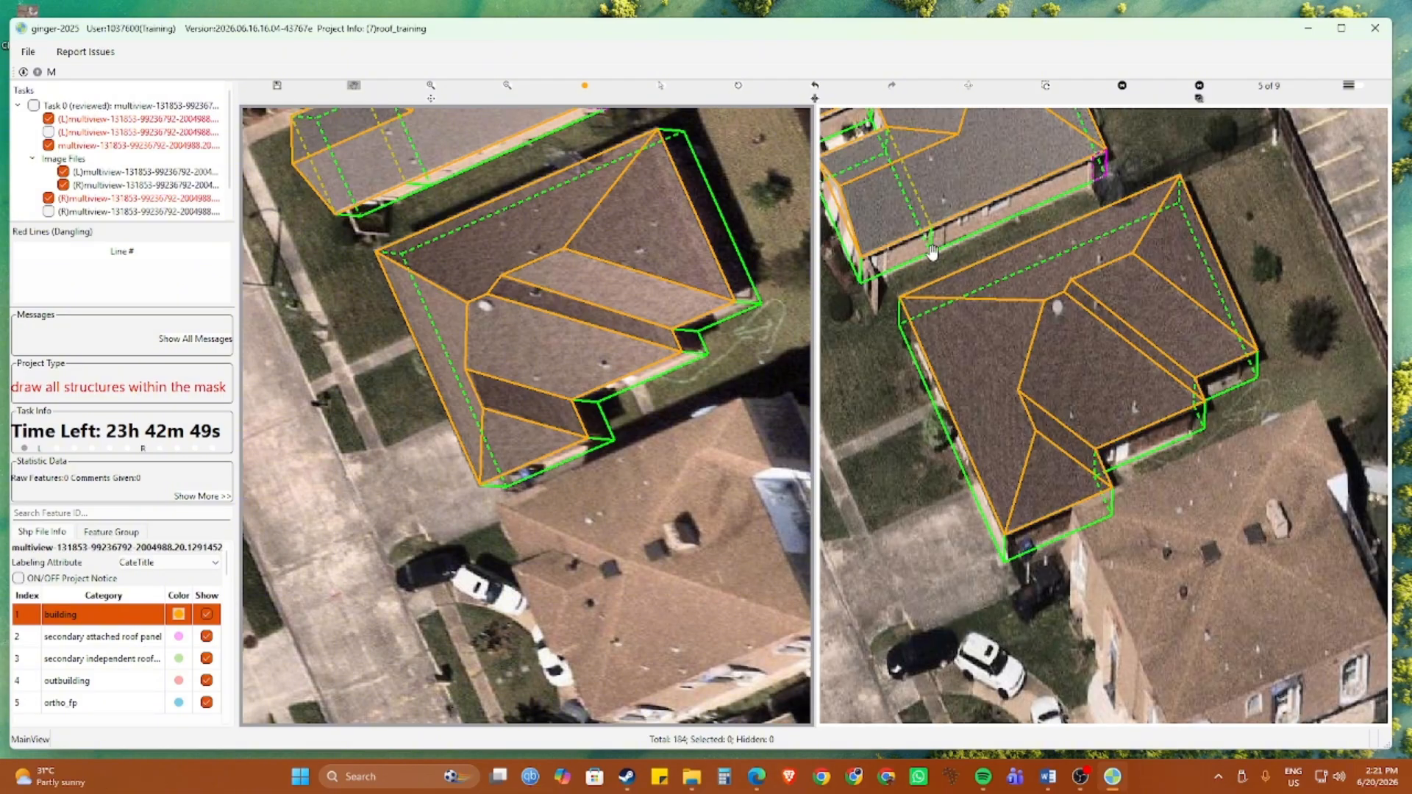
Make view 5 the main image and draw a vertical guide line from eave to ground on the wall beside the house's far corner
left_click(968, 85)
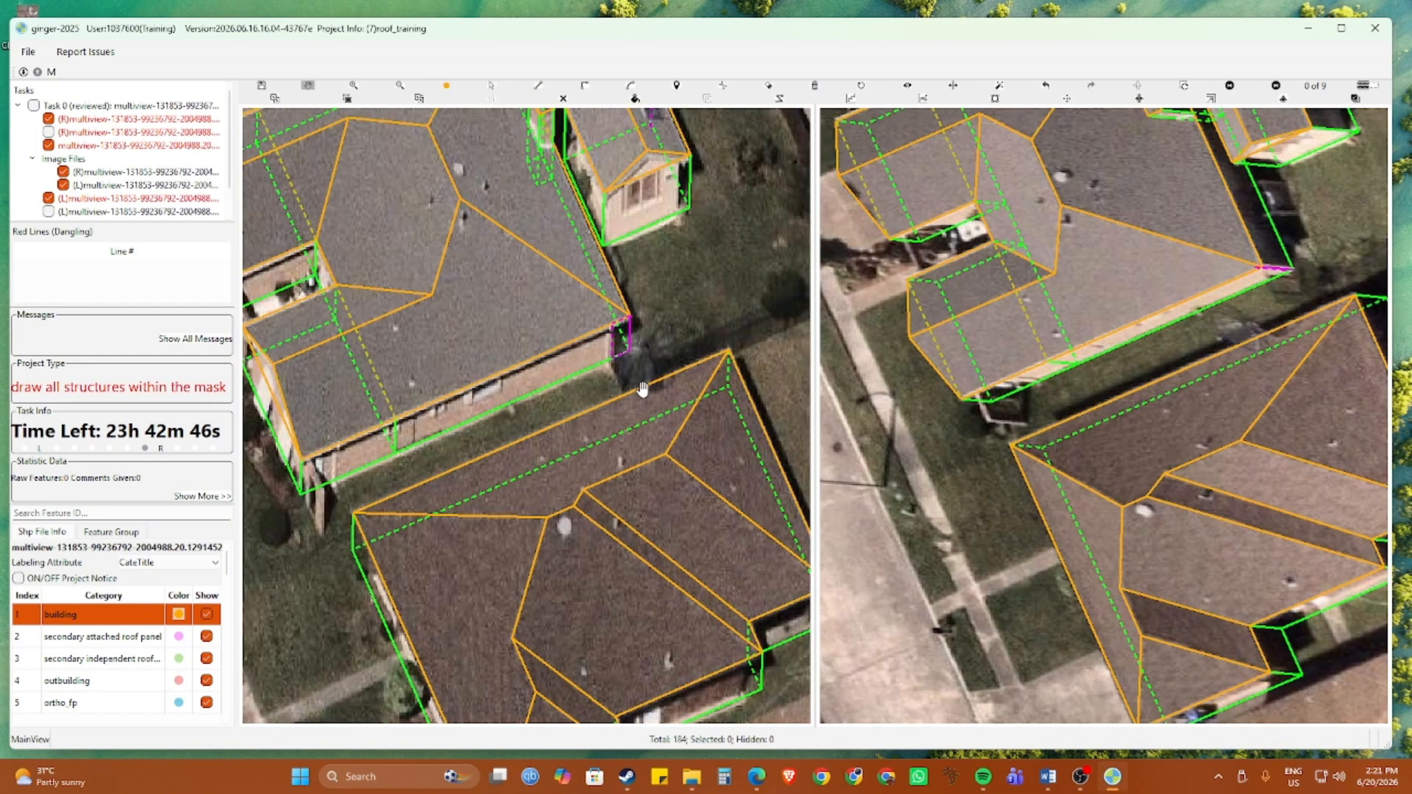
scroll(642, 388, "up", 8)
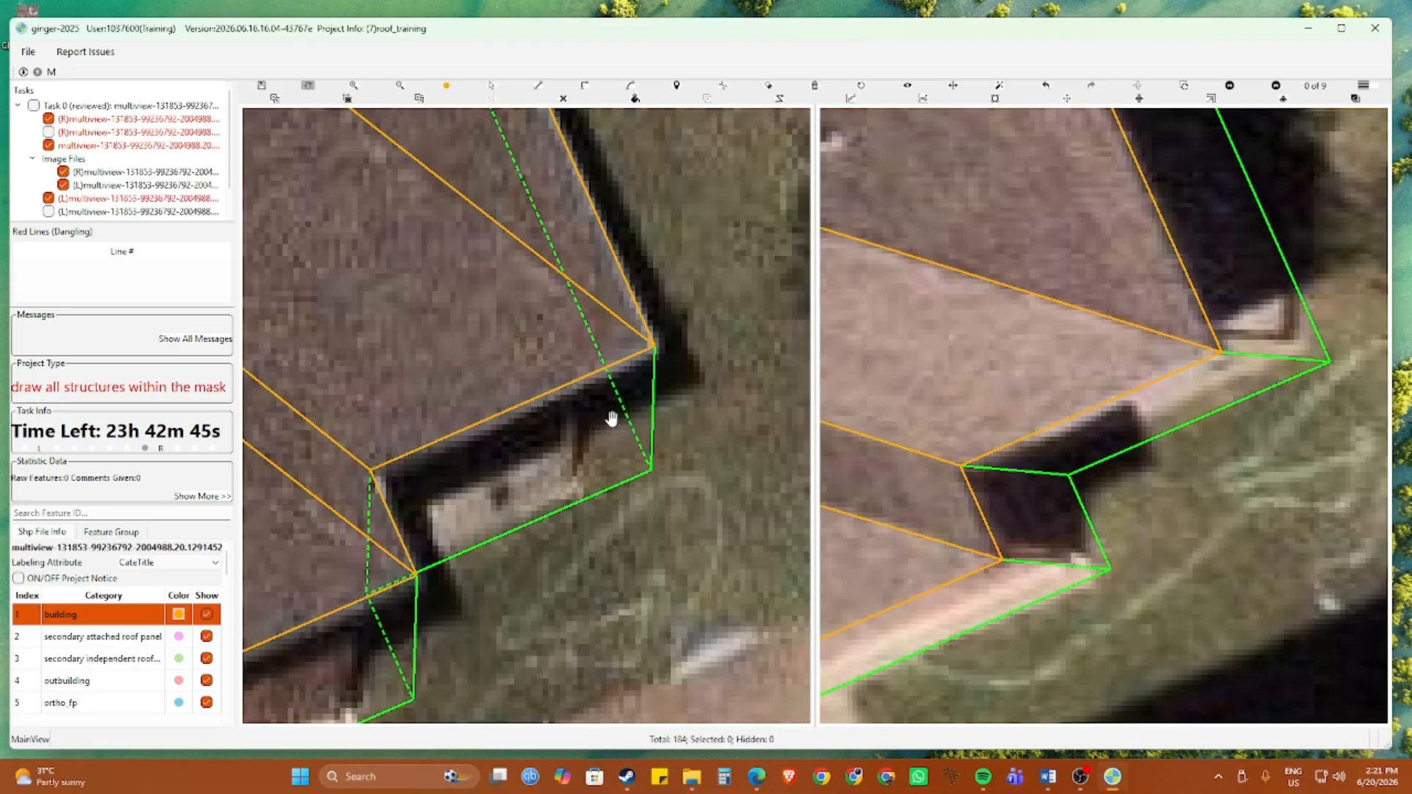
scroll(610, 416, "up", 2)
left_click(569, 358)
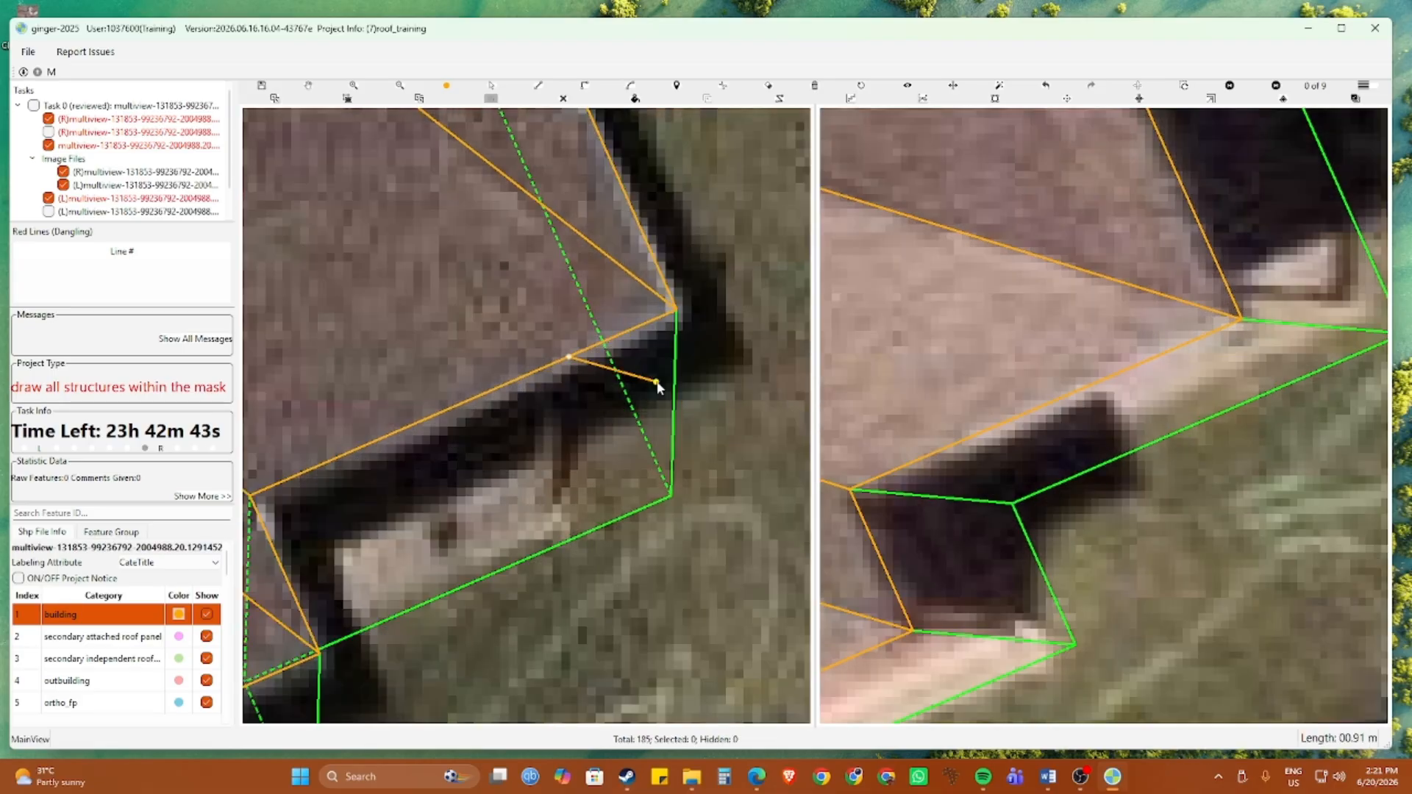
left_click(674, 390)
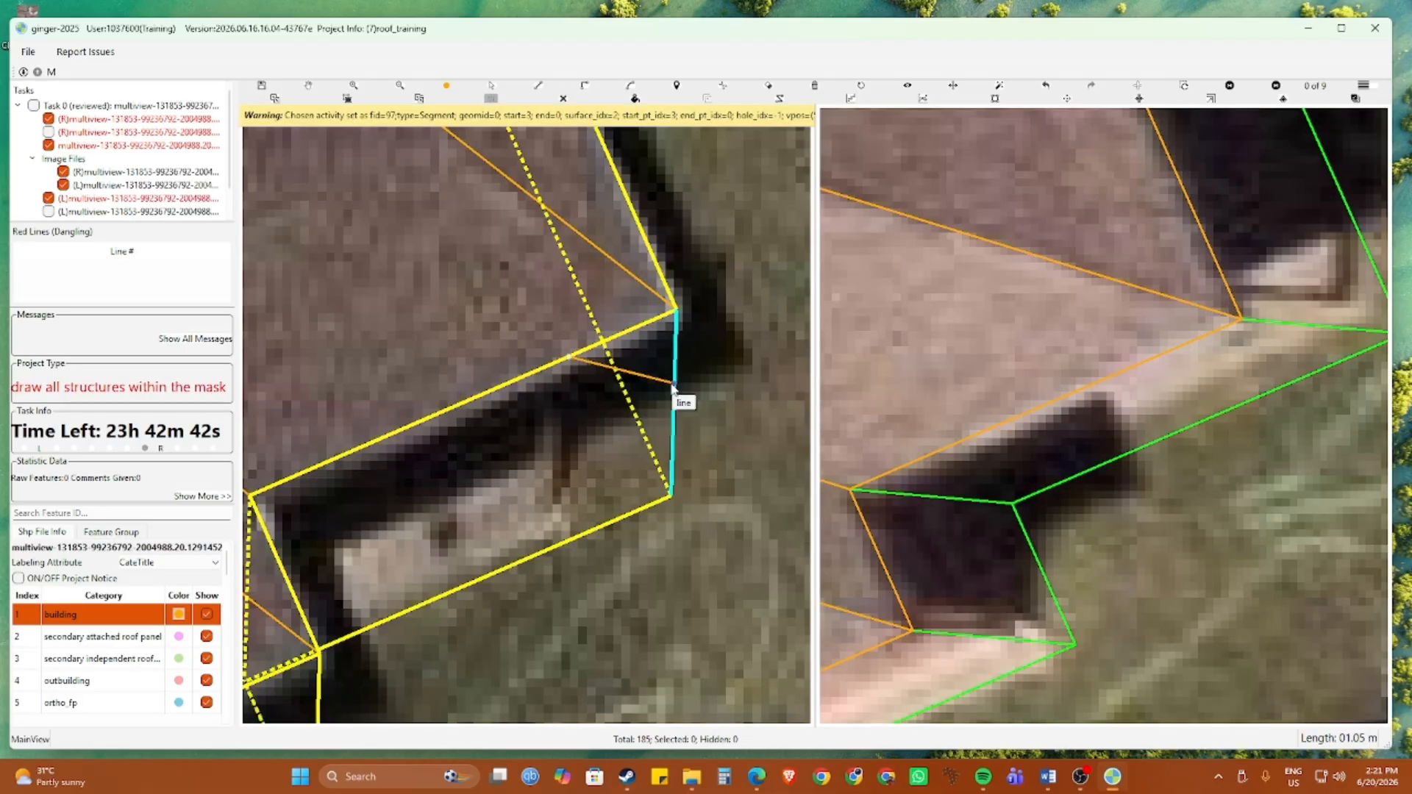
left_click(564, 536)
scroll(592, 462, "down", 3)
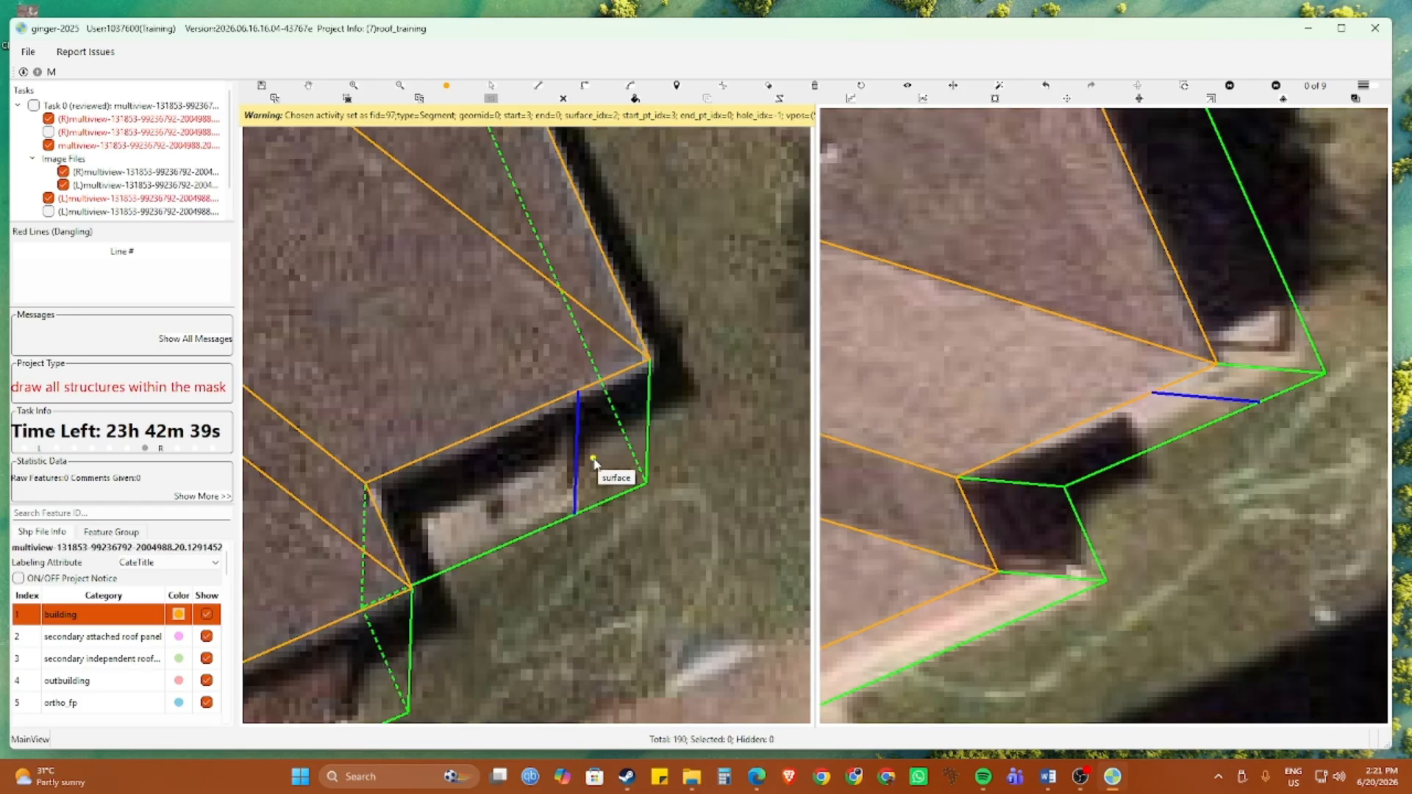
Move the vertical guide line back behind the wall in the comparison view to set the recess depth
scroll(949, 404, "up", 3)
left_click_drag(1219, 351, 1146, 396)
key("Escape")
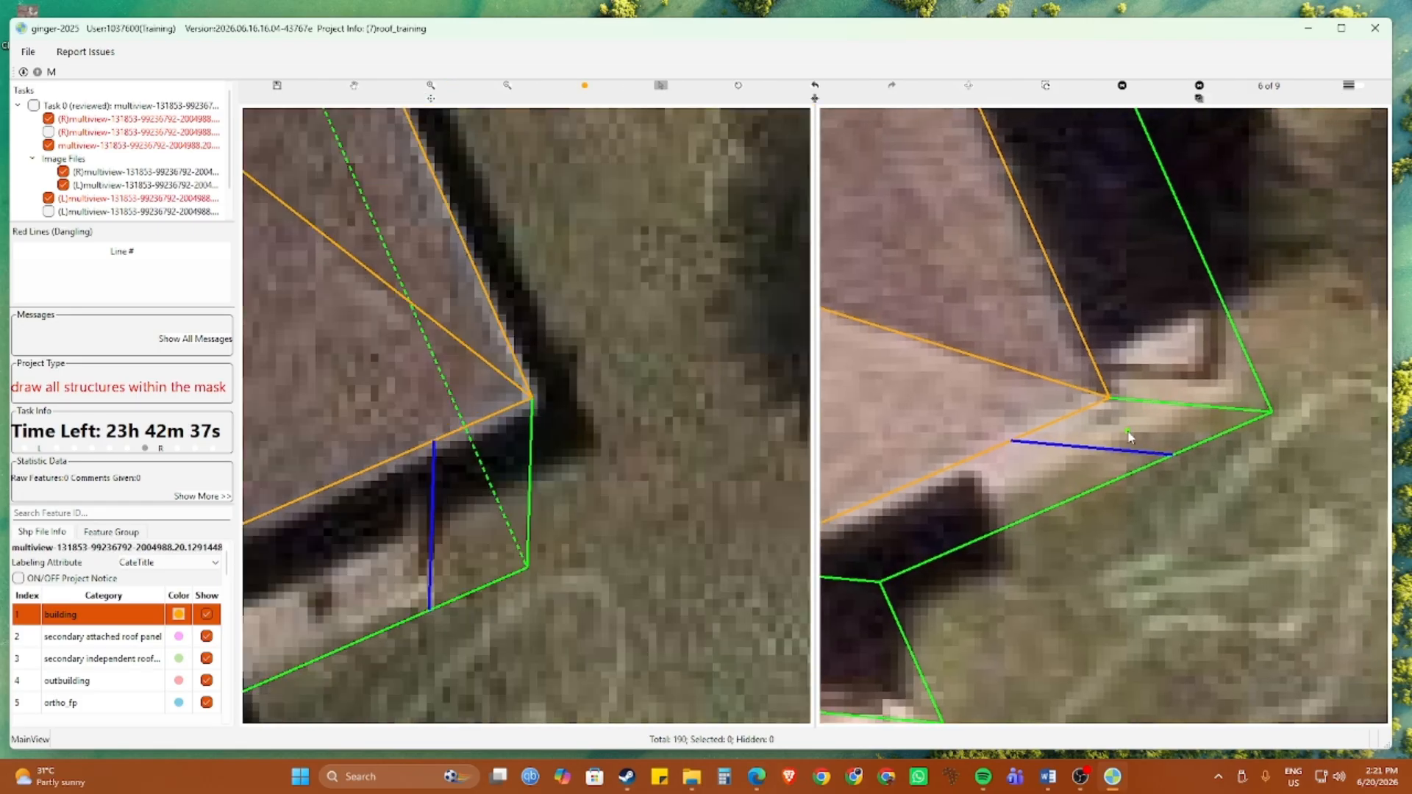
left_click(1088, 450)
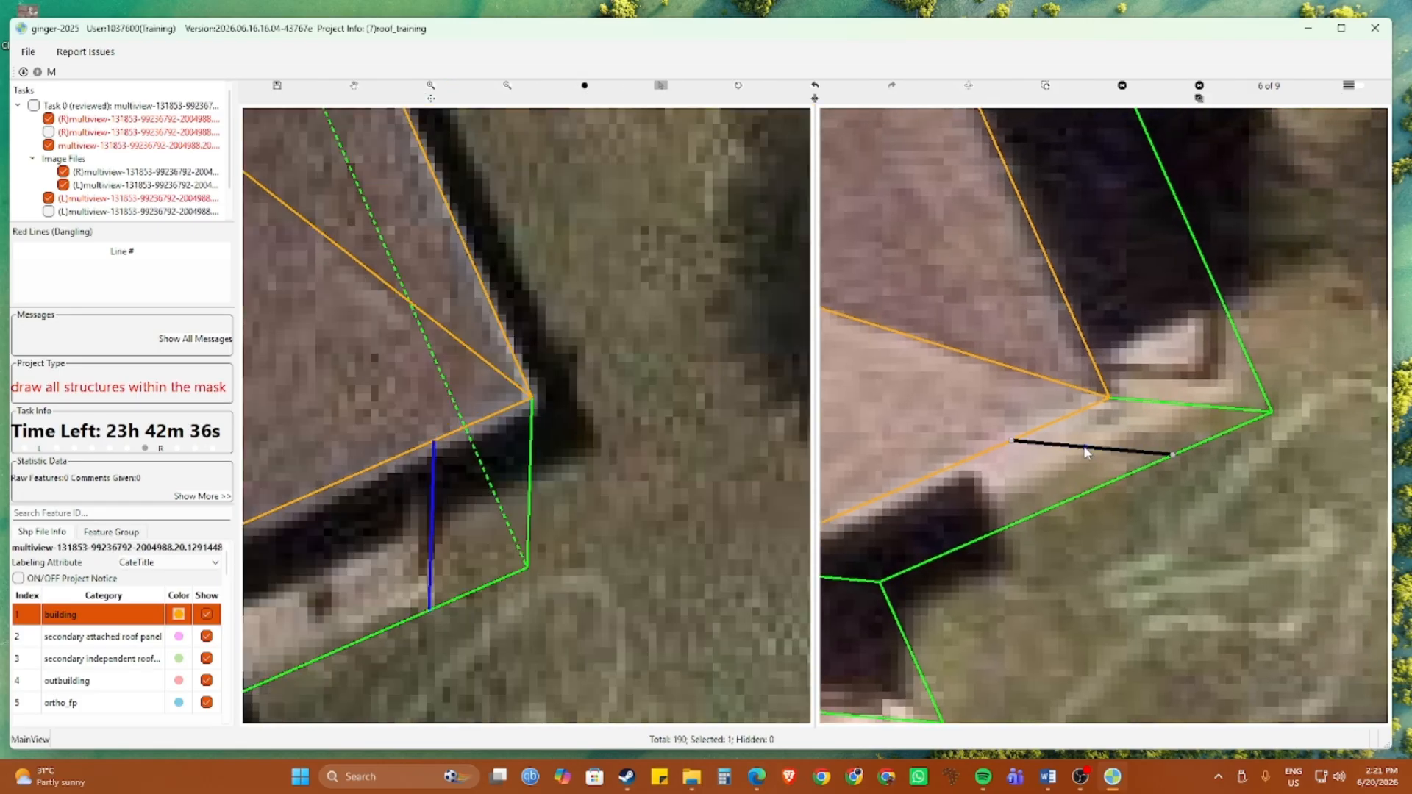
left_click(1125, 390)
scroll(450, 474, "down", 2)
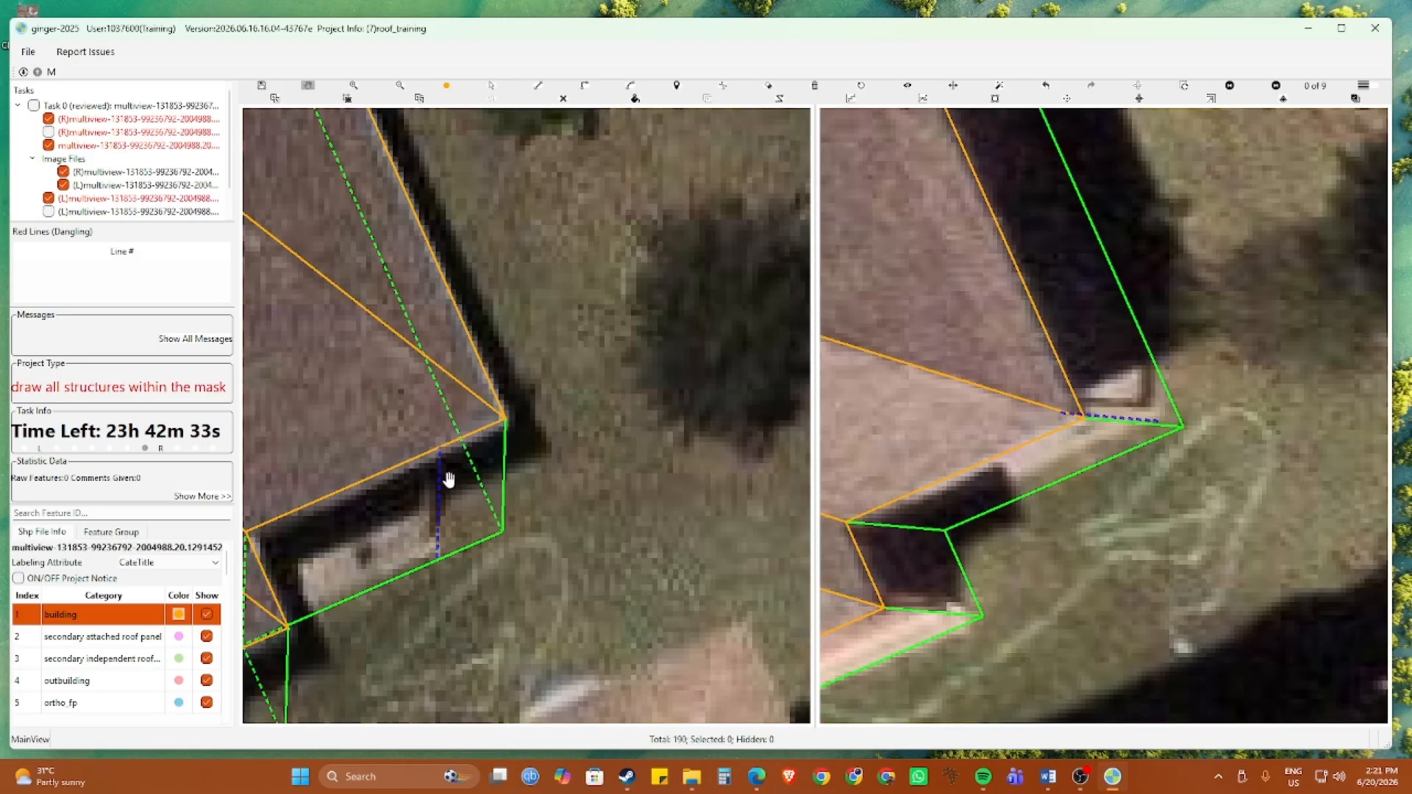
scroll(530, 468, "up", 2)
scroll(529, 467, "up", 2)
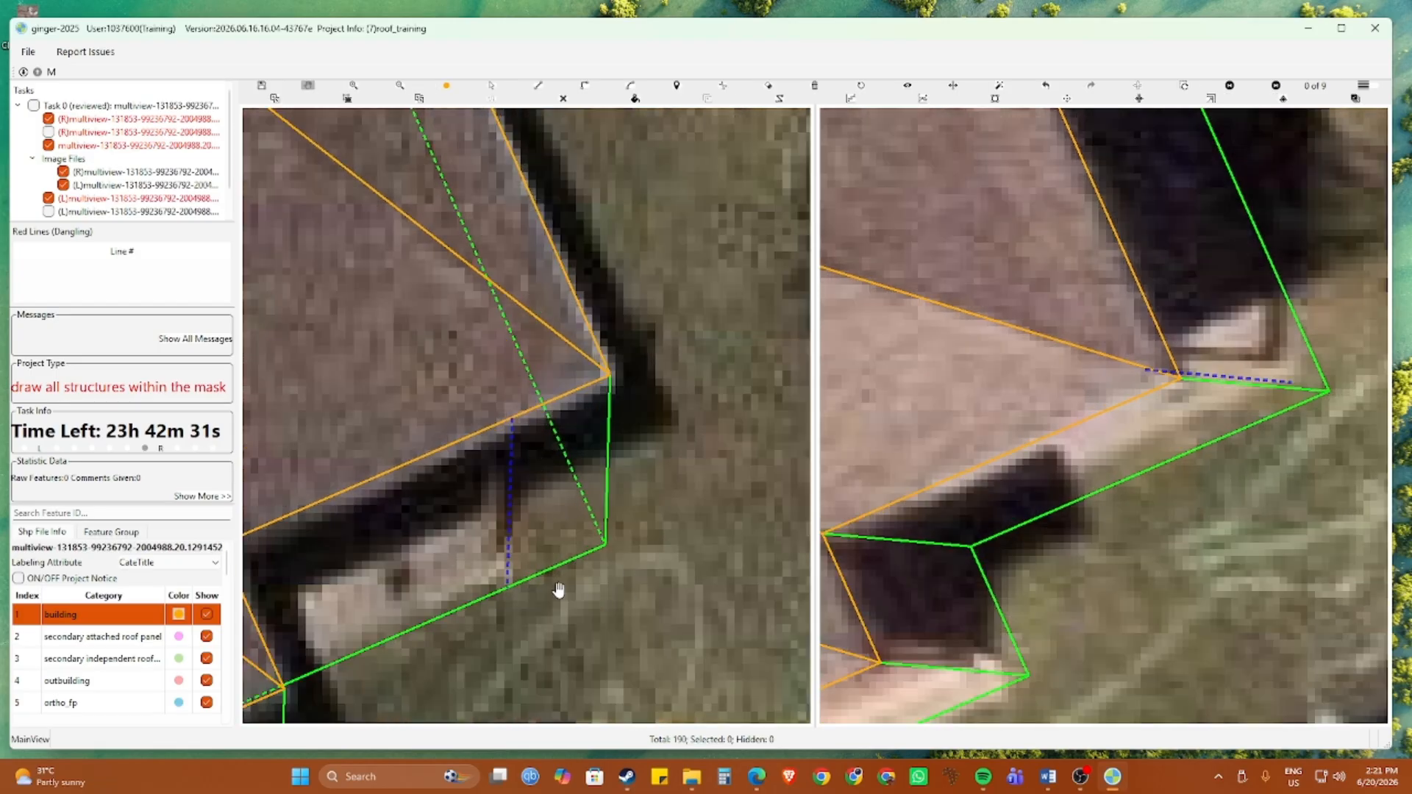
key("c")
left_click(609, 375)
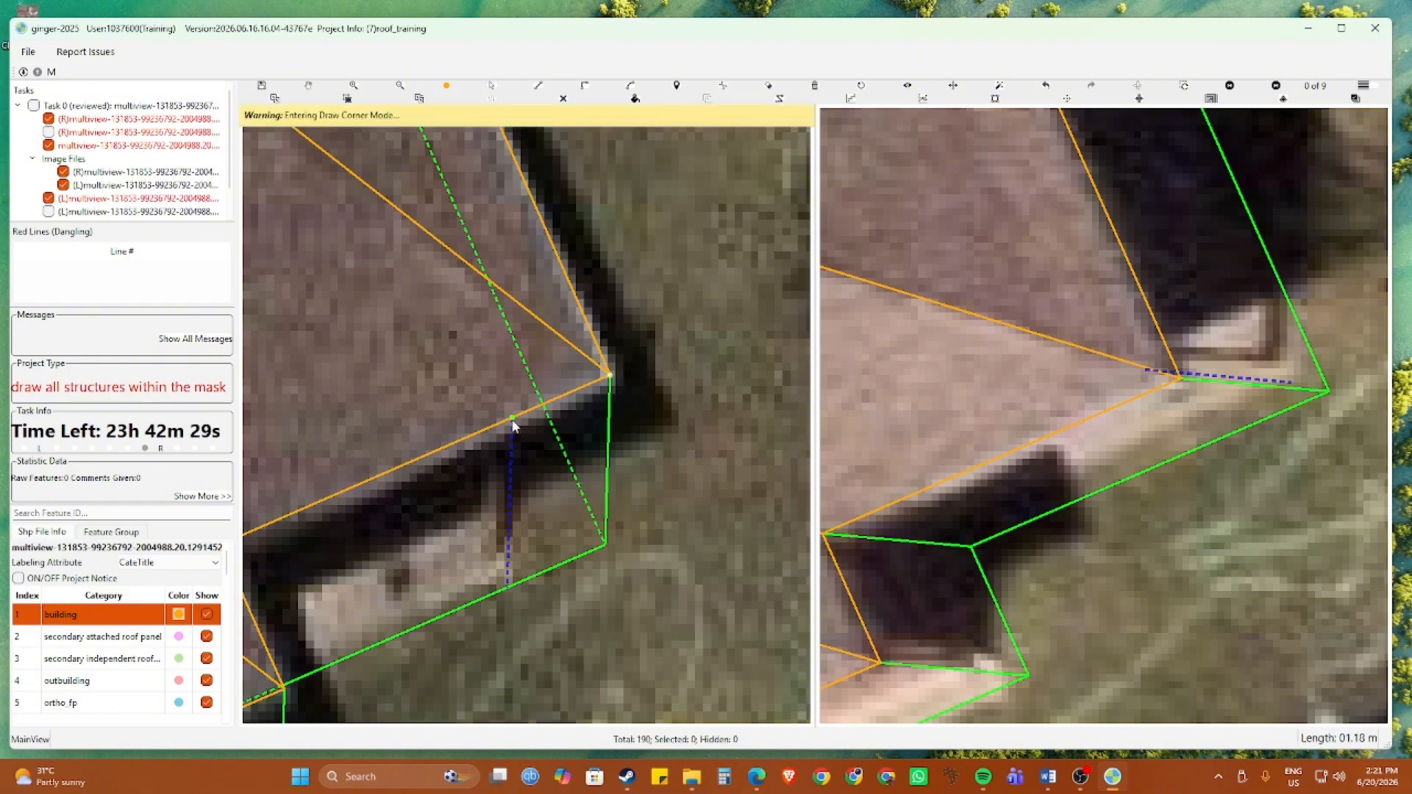
left_click_drag(521, 413, 494, 400)
key("m")
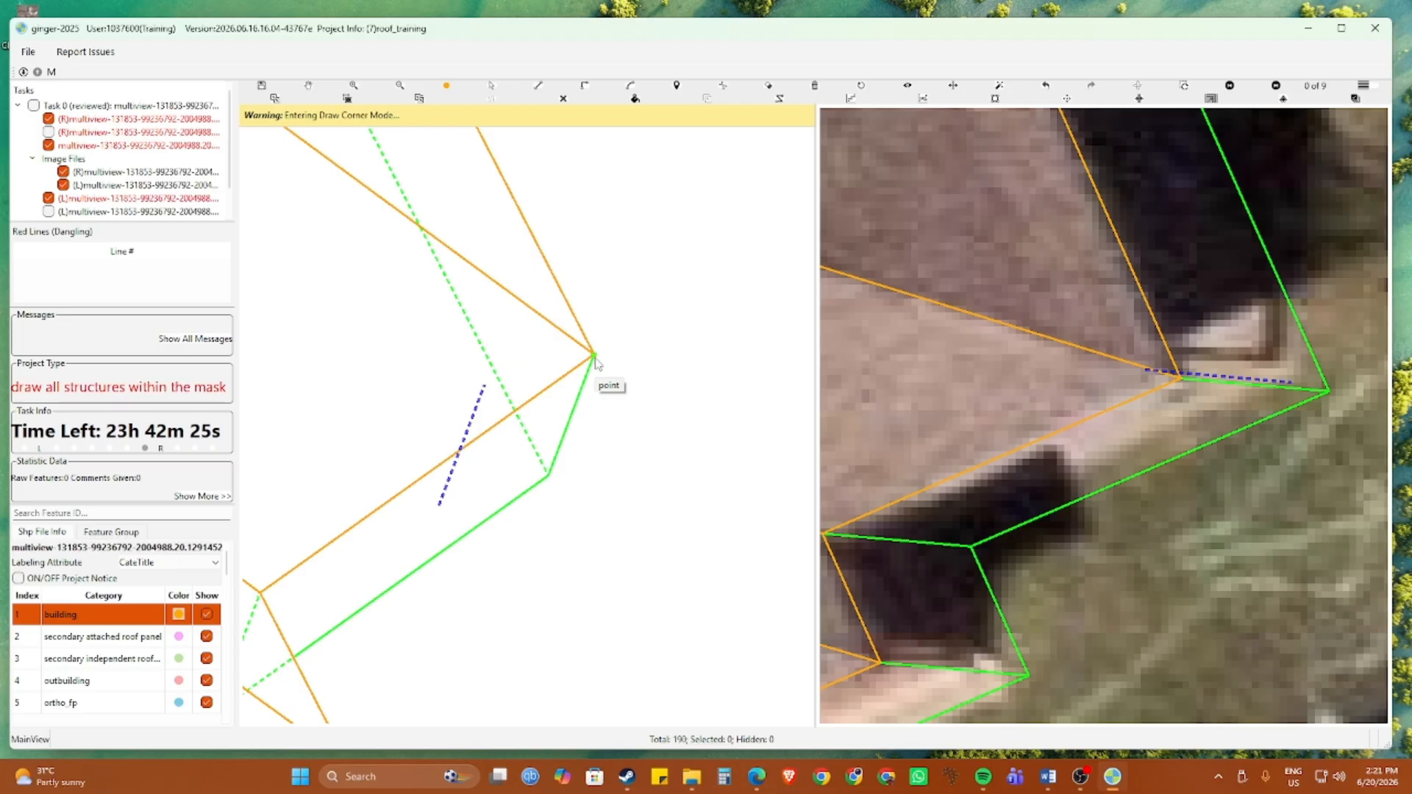
left_click(594, 356)
left_click(484, 386)
left_click(439, 506)
key("Escape")
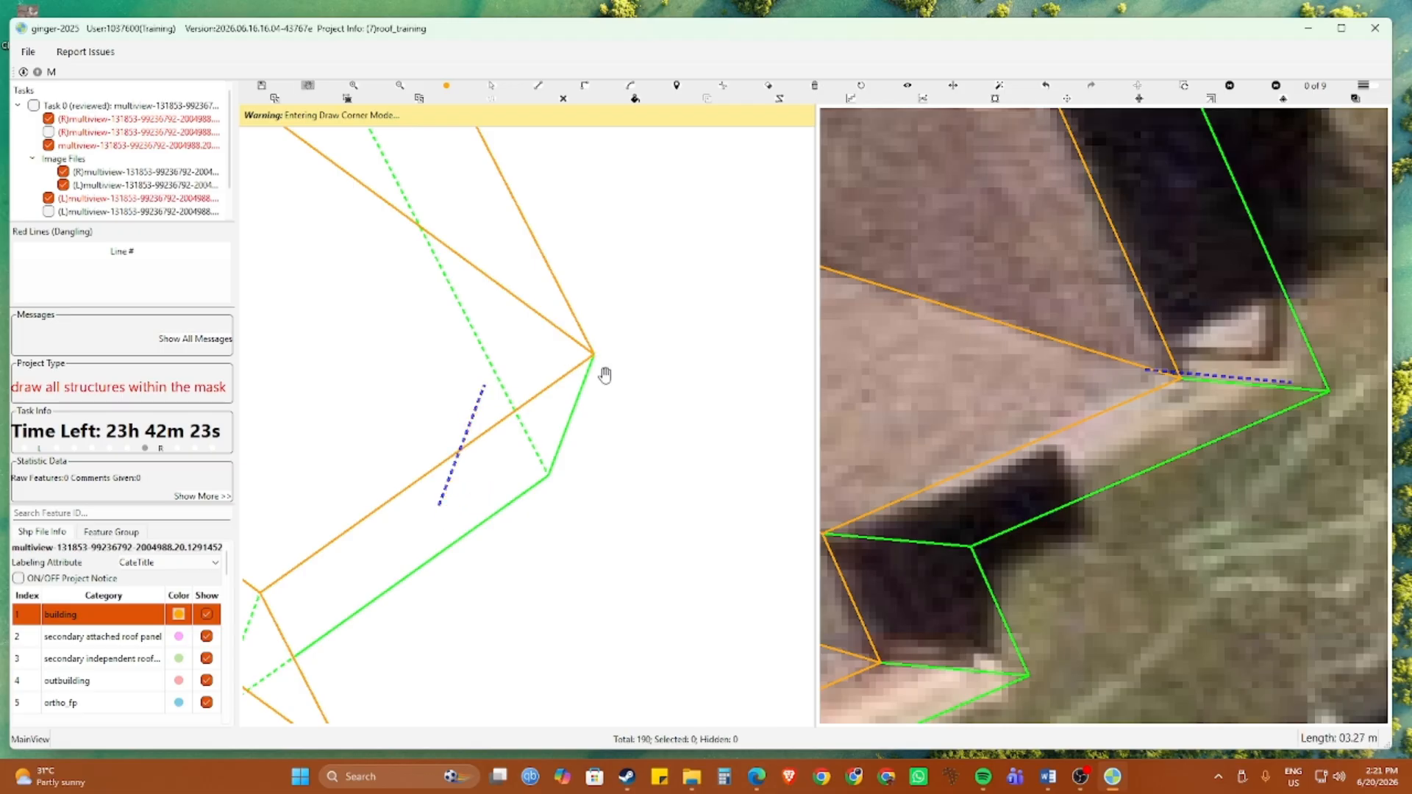
Draw a closed vertical surface from the wall's corner edge to the guide line through their top and bottom endpoints, and return to the image view
left_click(595, 357)
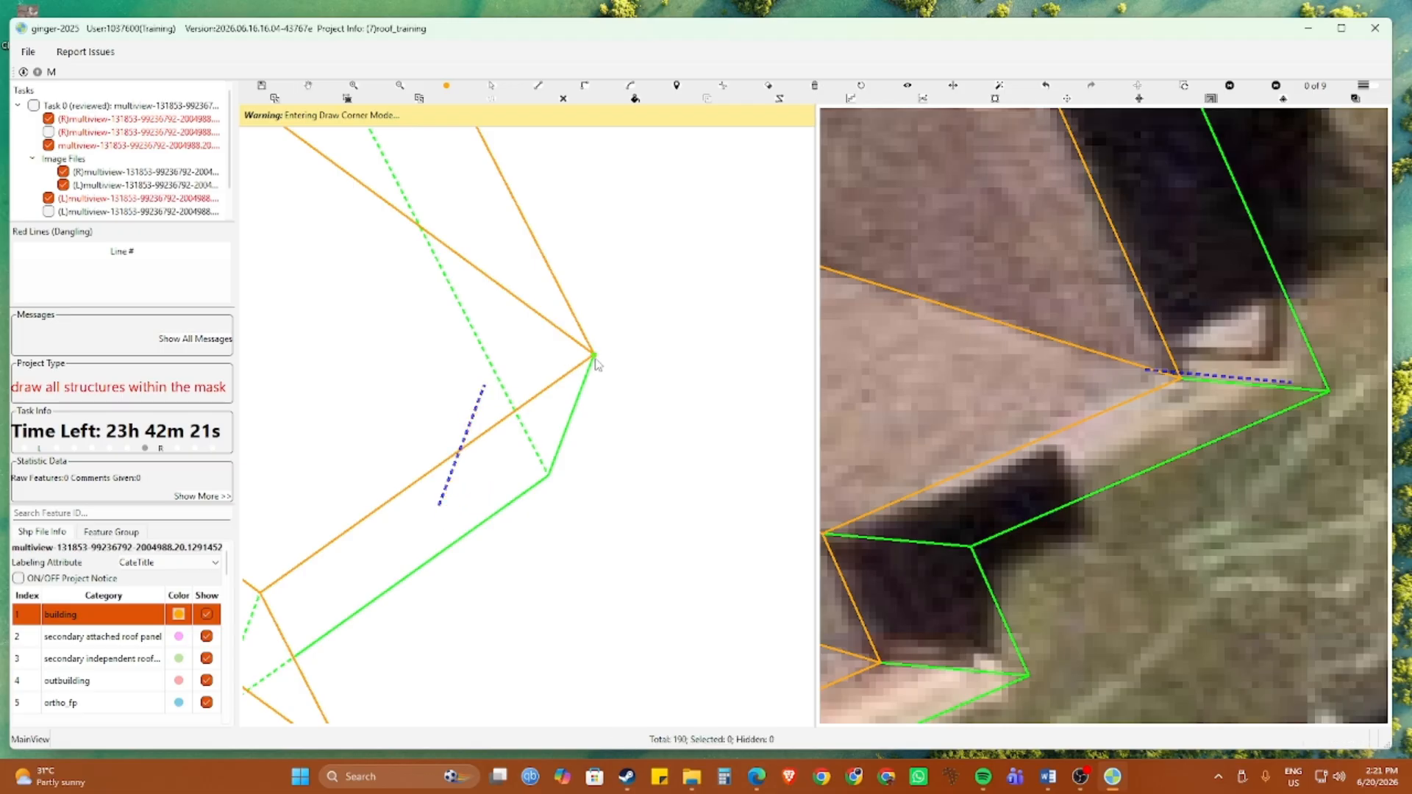
left_click(484, 385)
left_click(439, 506)
left_click(548, 477)
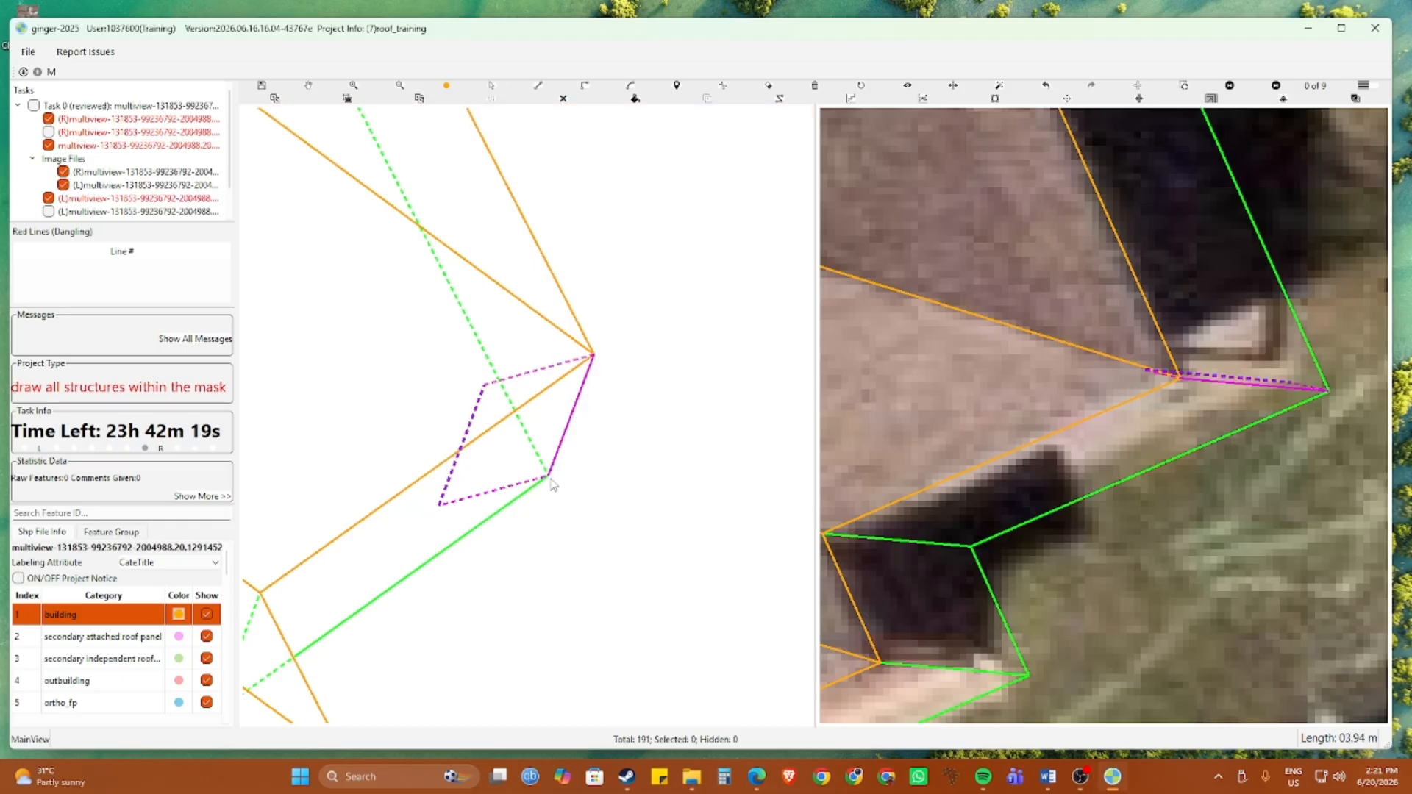
scroll(596, 476, "down", 3)
key("space")
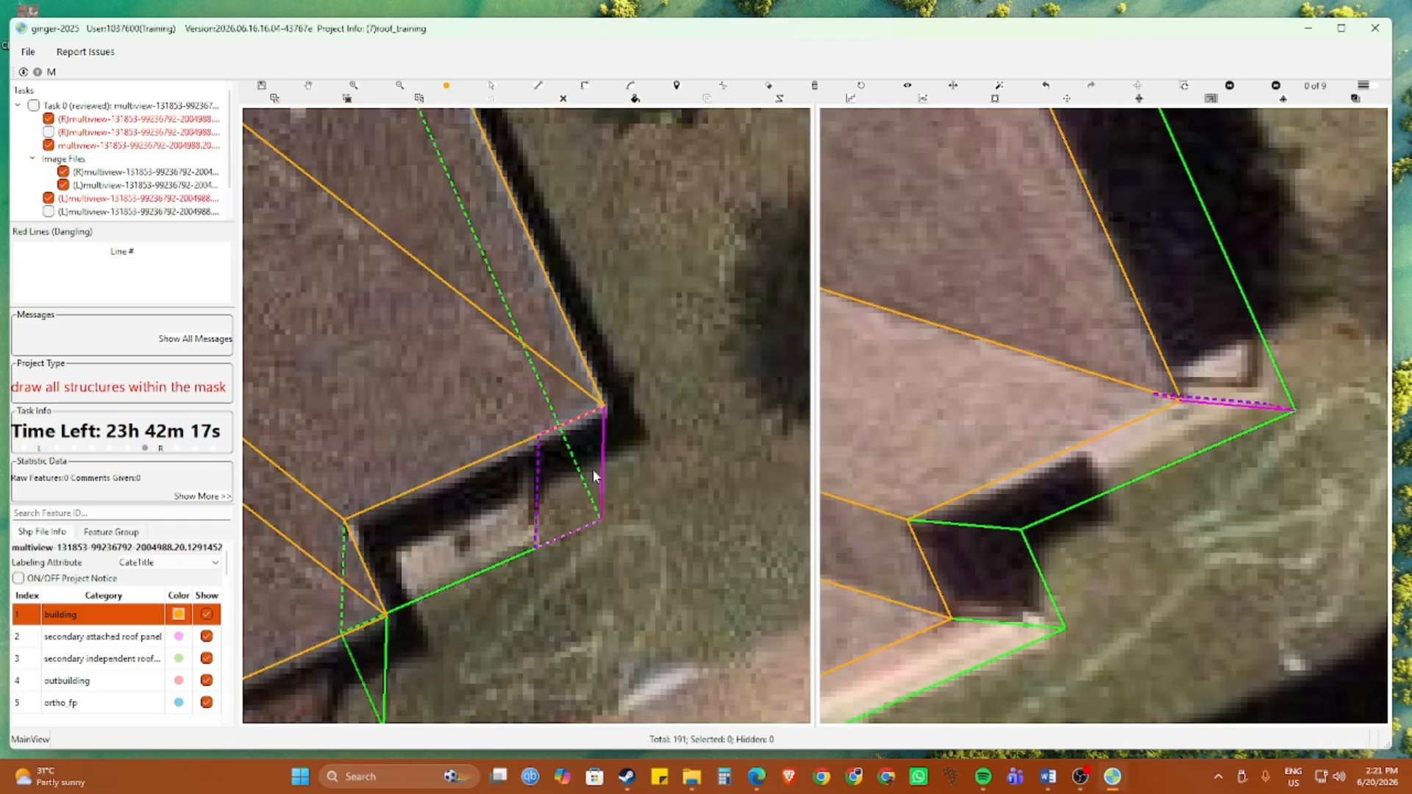
Examine the finished outlines of the traced houses and the untraced brown house beside them in both views
scroll(594, 476, "down", 5)
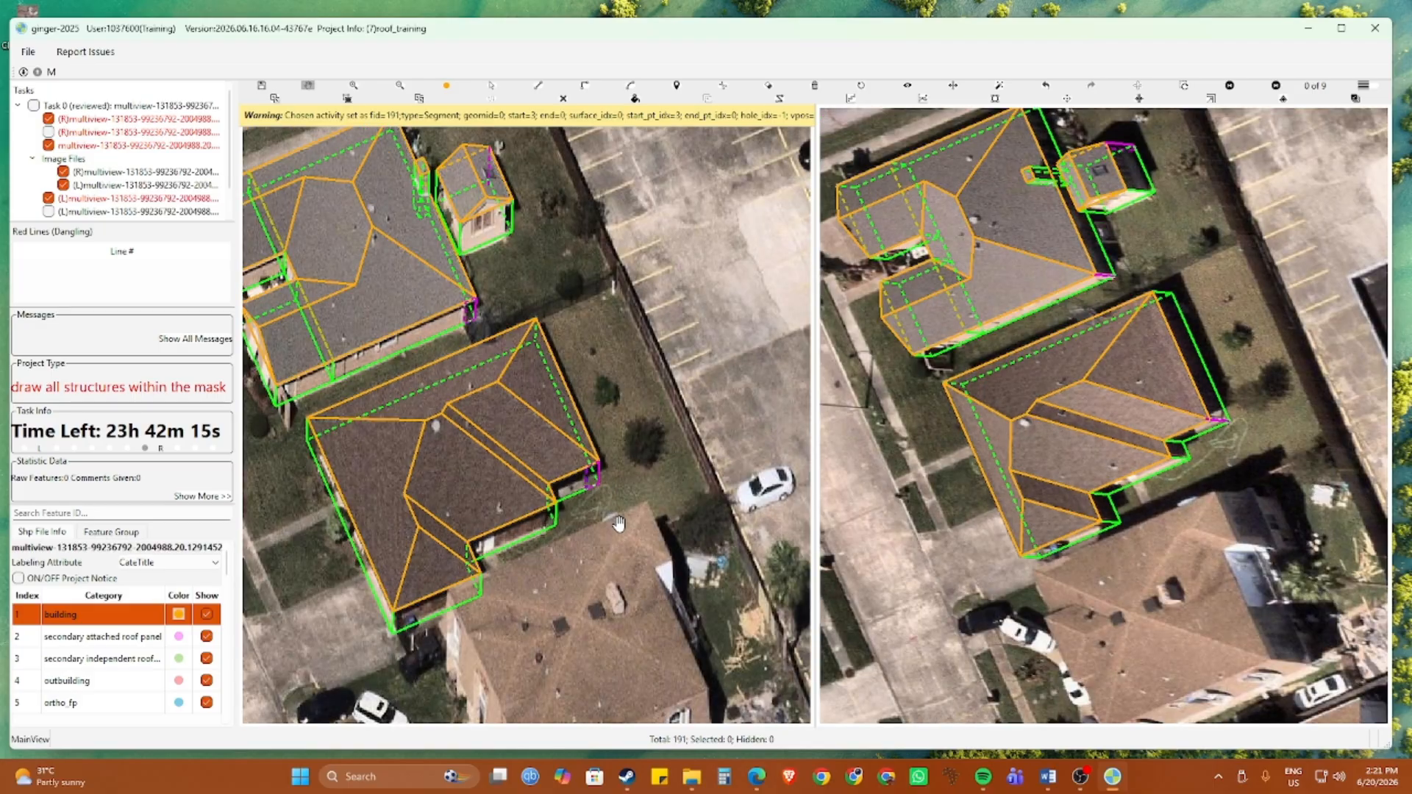
scroll(615, 524, "down", 2)
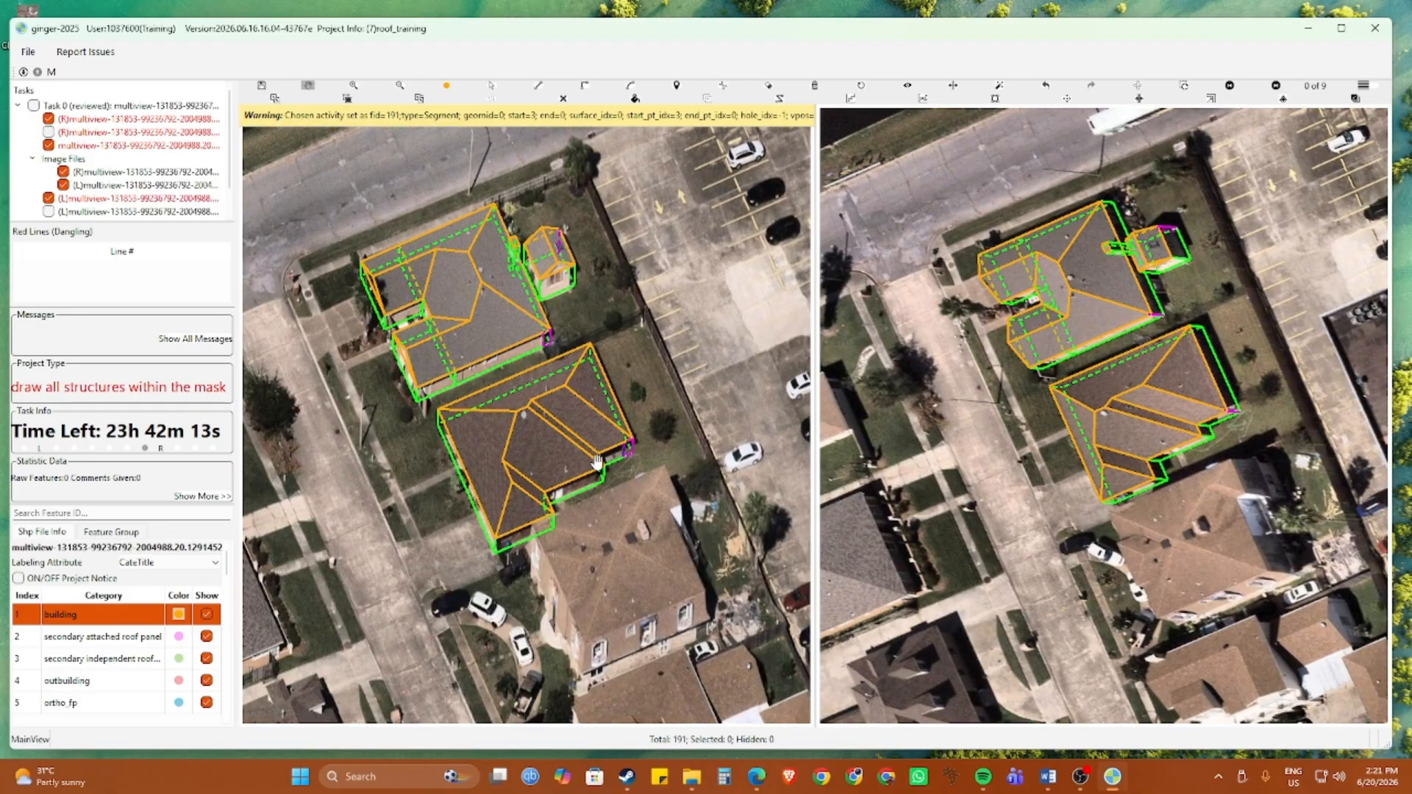
left_click_drag(637, 573, 438, 386)
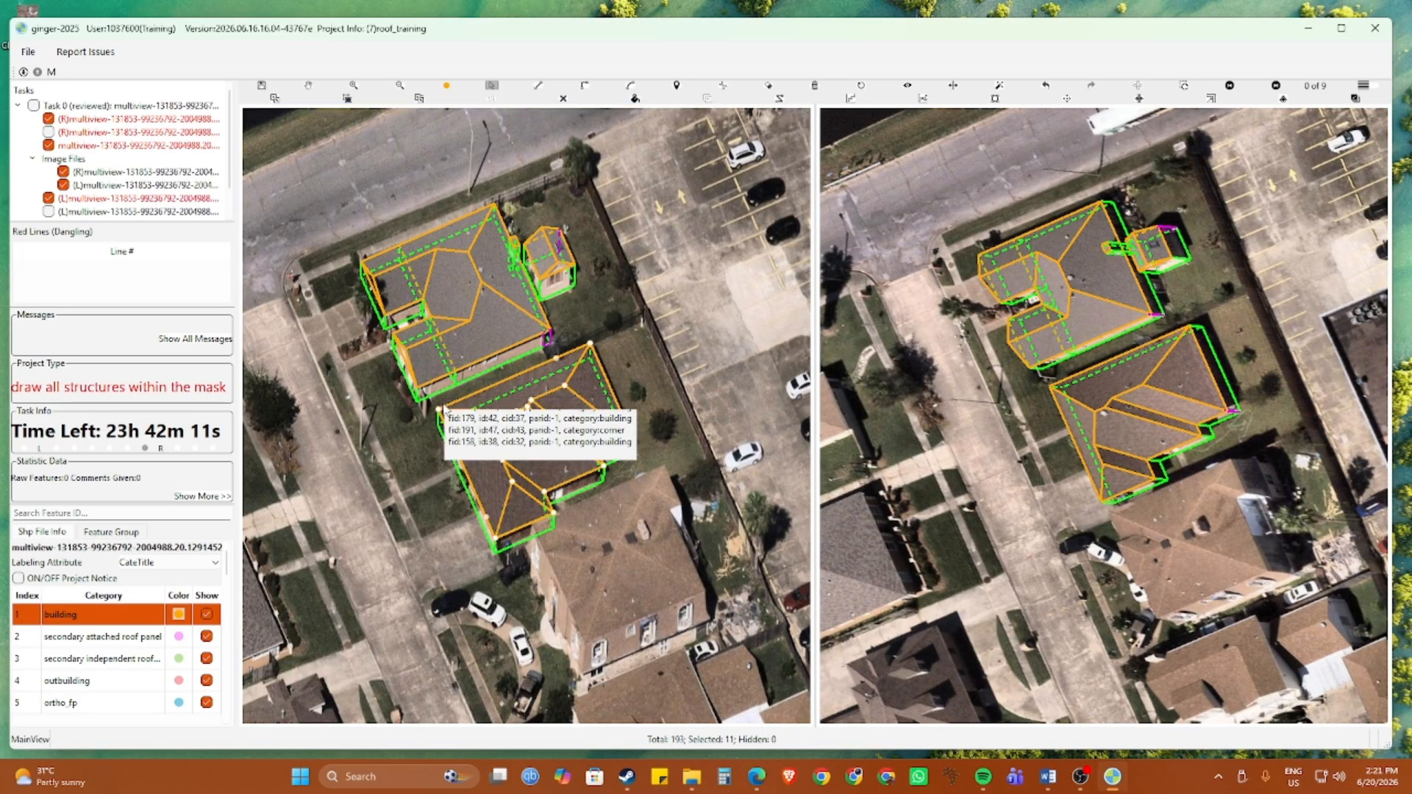
left_click(516, 594)
key("h")
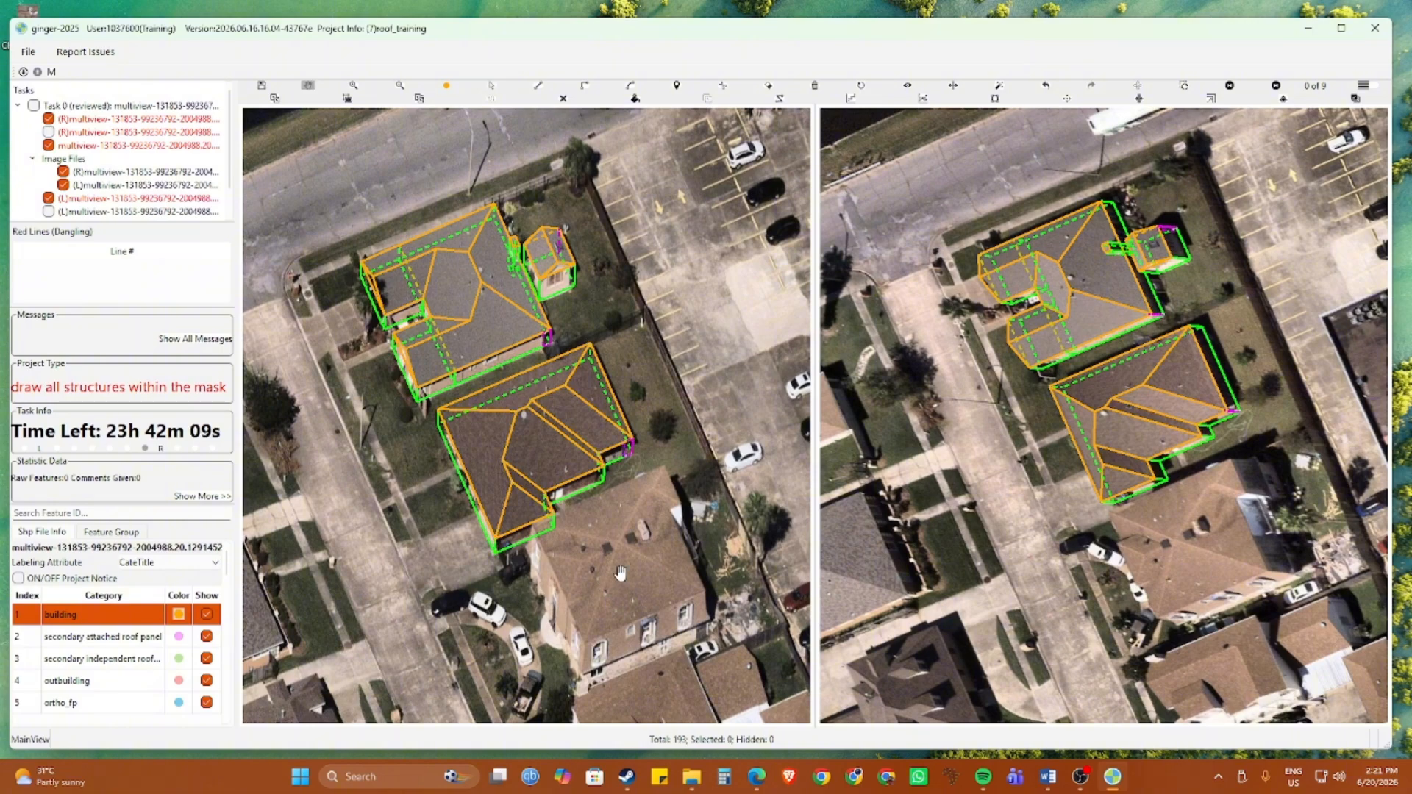
left_click_drag(637, 546, 611, 553)
key("space")
key("space")
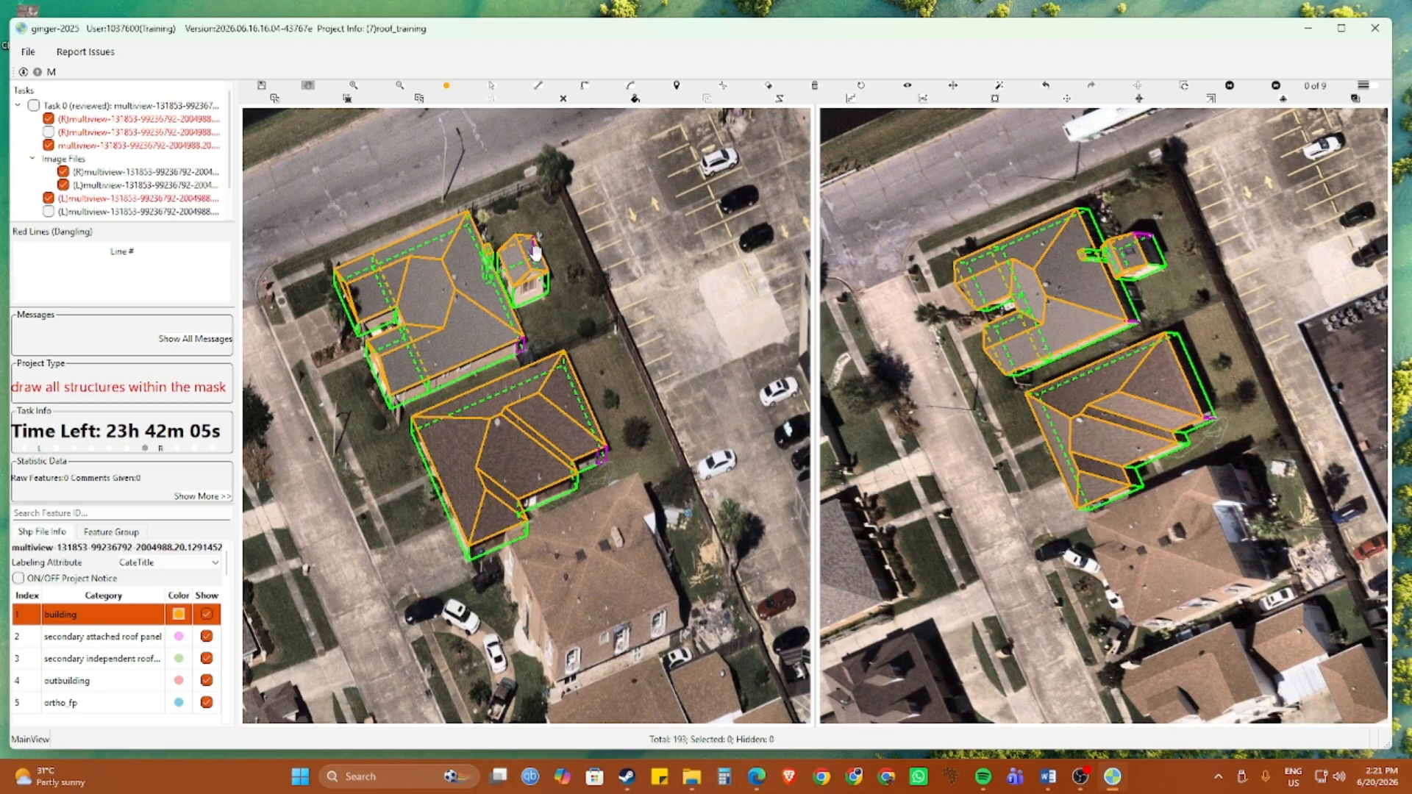
scroll(586, 559, "up", 2)
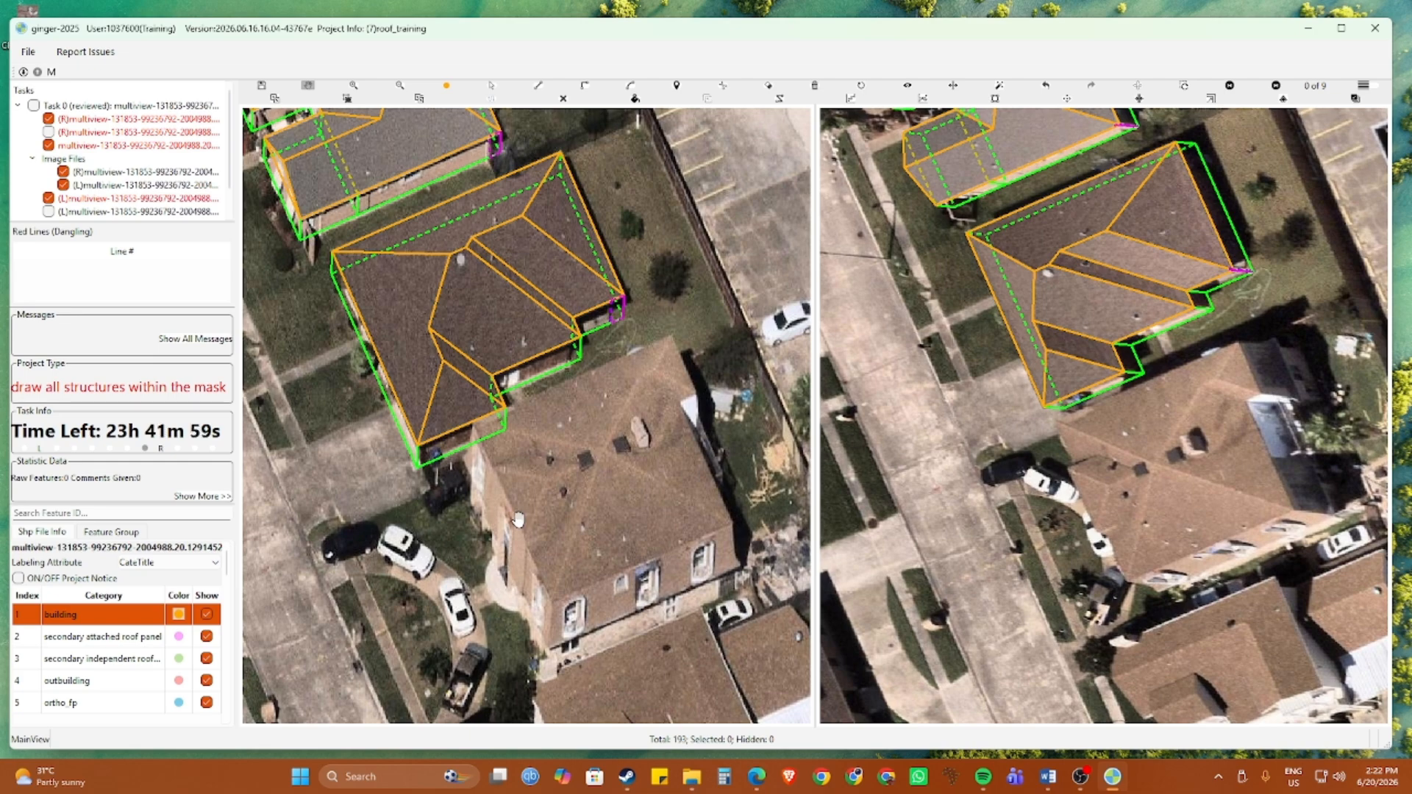
scroll(517, 519, "down", 2)
scroll(531, 541, "up", 2)
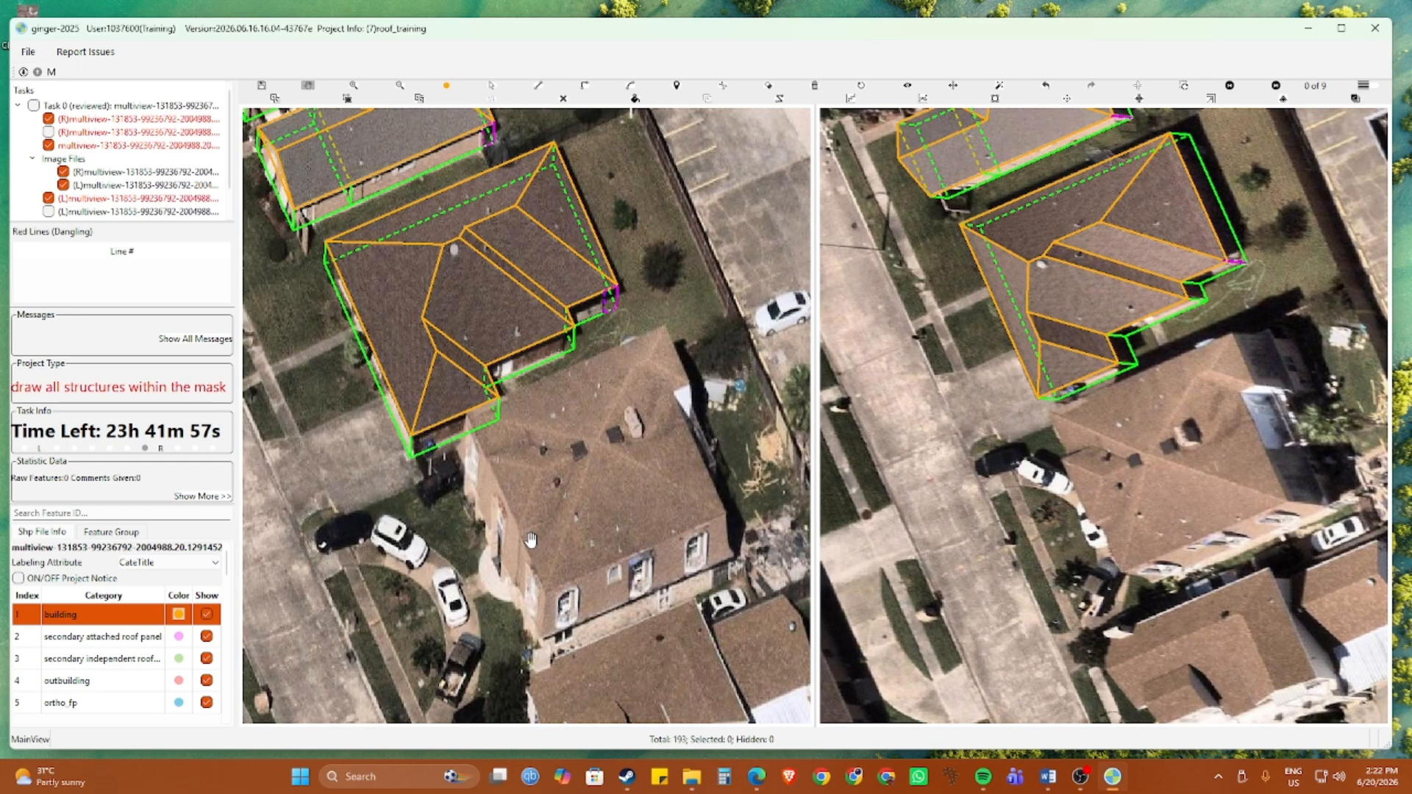
Bring in the more overhead aerial image and make it the main image, with the previous one for comparison, framed on the untraced brown house
key("Right")
key("Right")
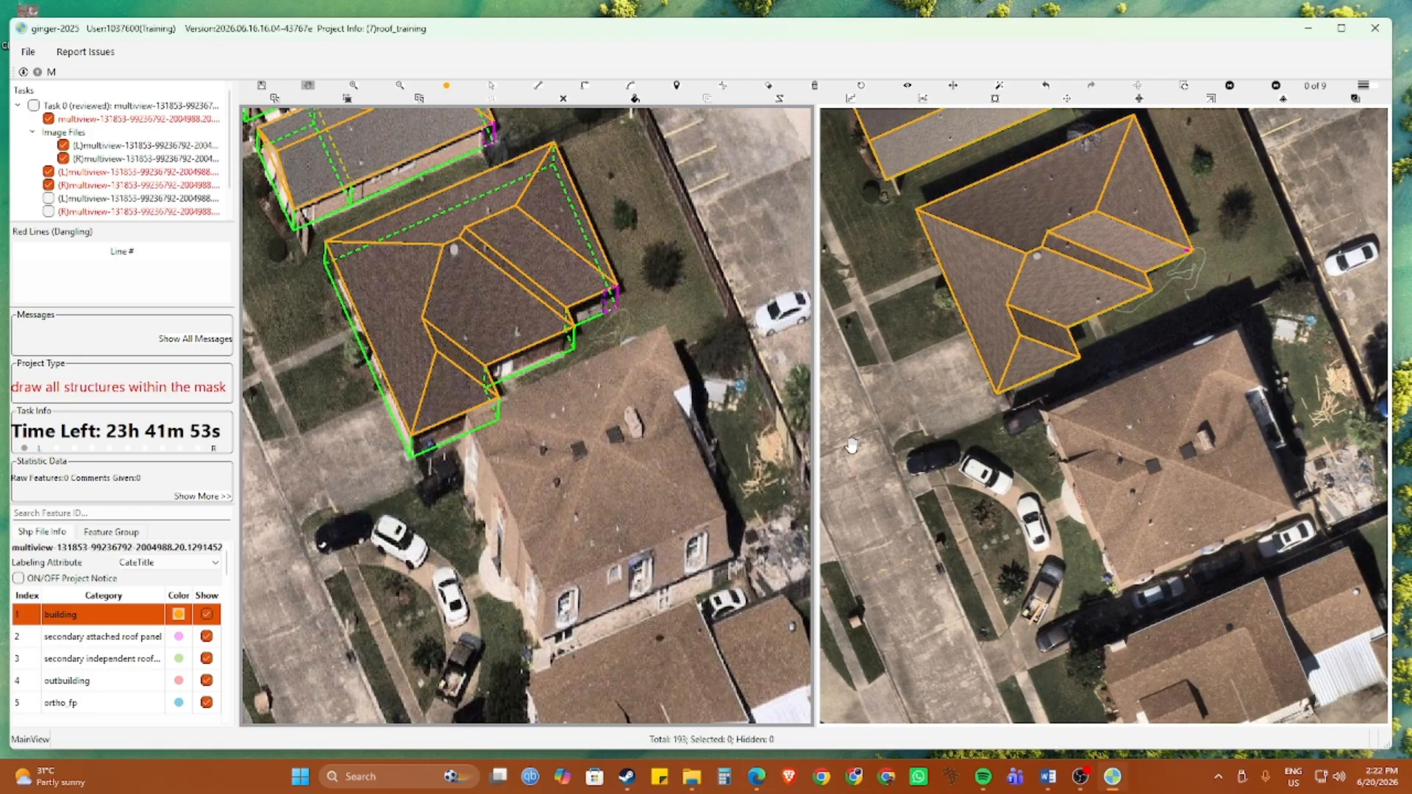
left_click(1137, 86)
scroll(632, 459, "up", 2)
left_click_drag(694, 580, 503, 287)
left_click_drag(532, 447, 561, 340)
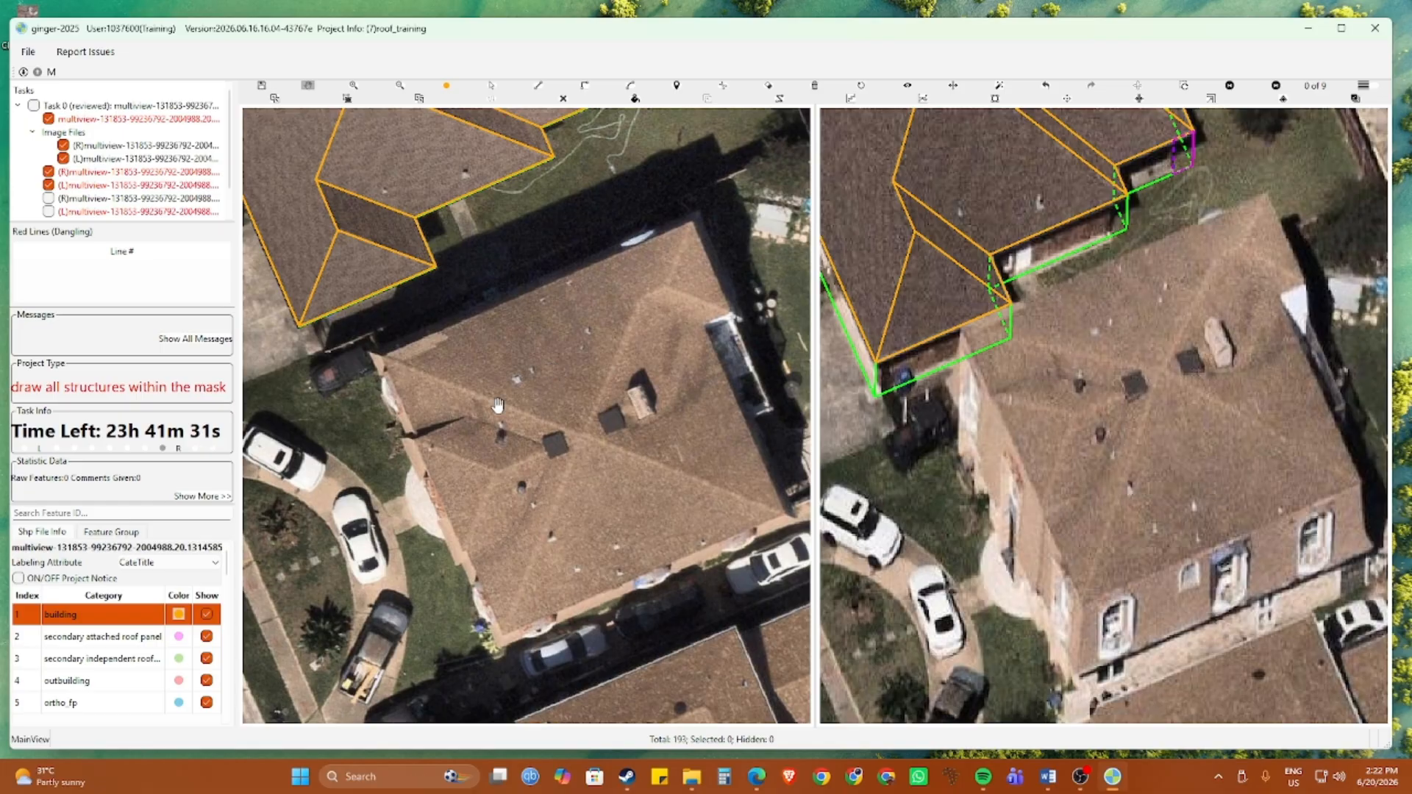
Start the brown house's building outline with the roof edge facing the curved driveway, from corner to corner
scroll(376, 393, "up", 5)
key("r")
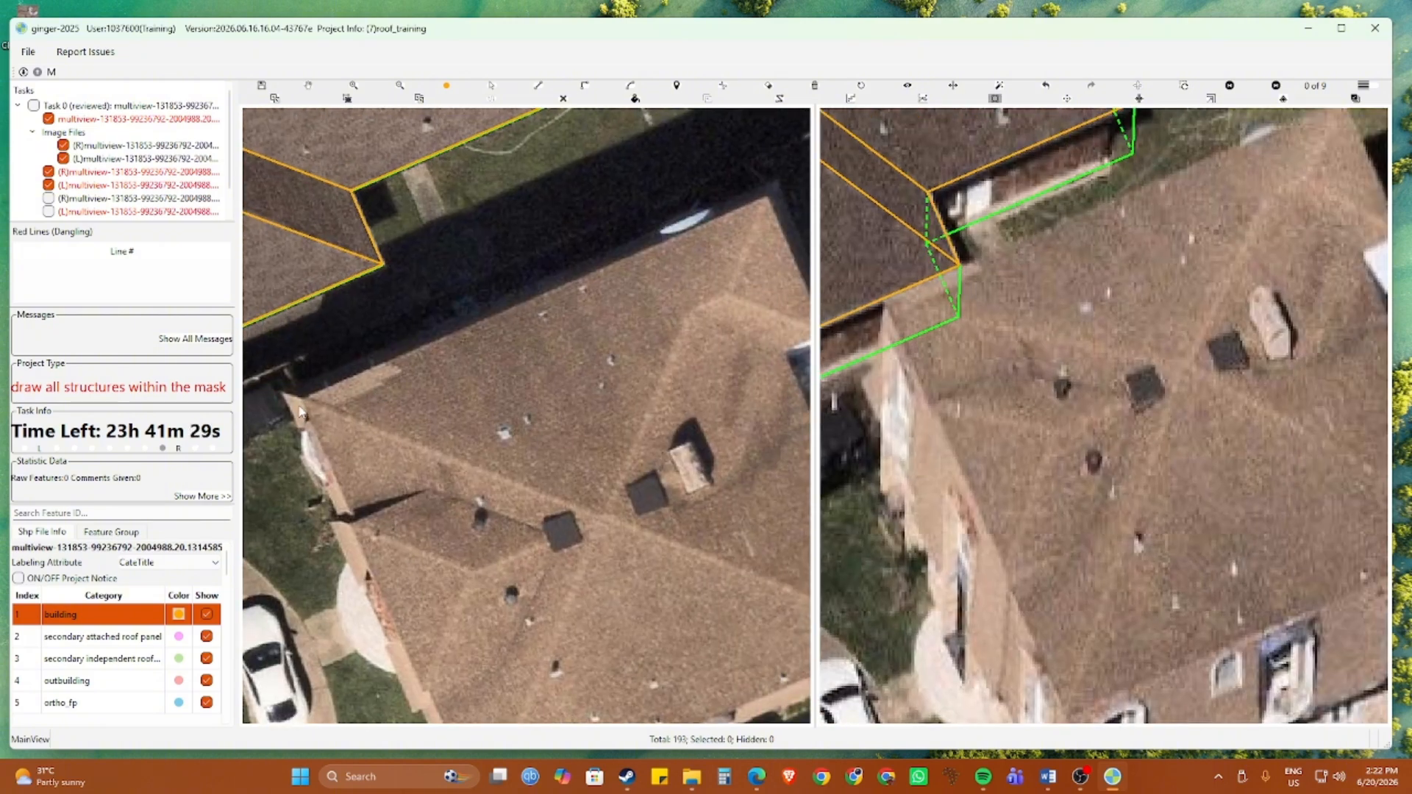
left_click(301, 400)
left_click_drag(547, 547, 497, 228)
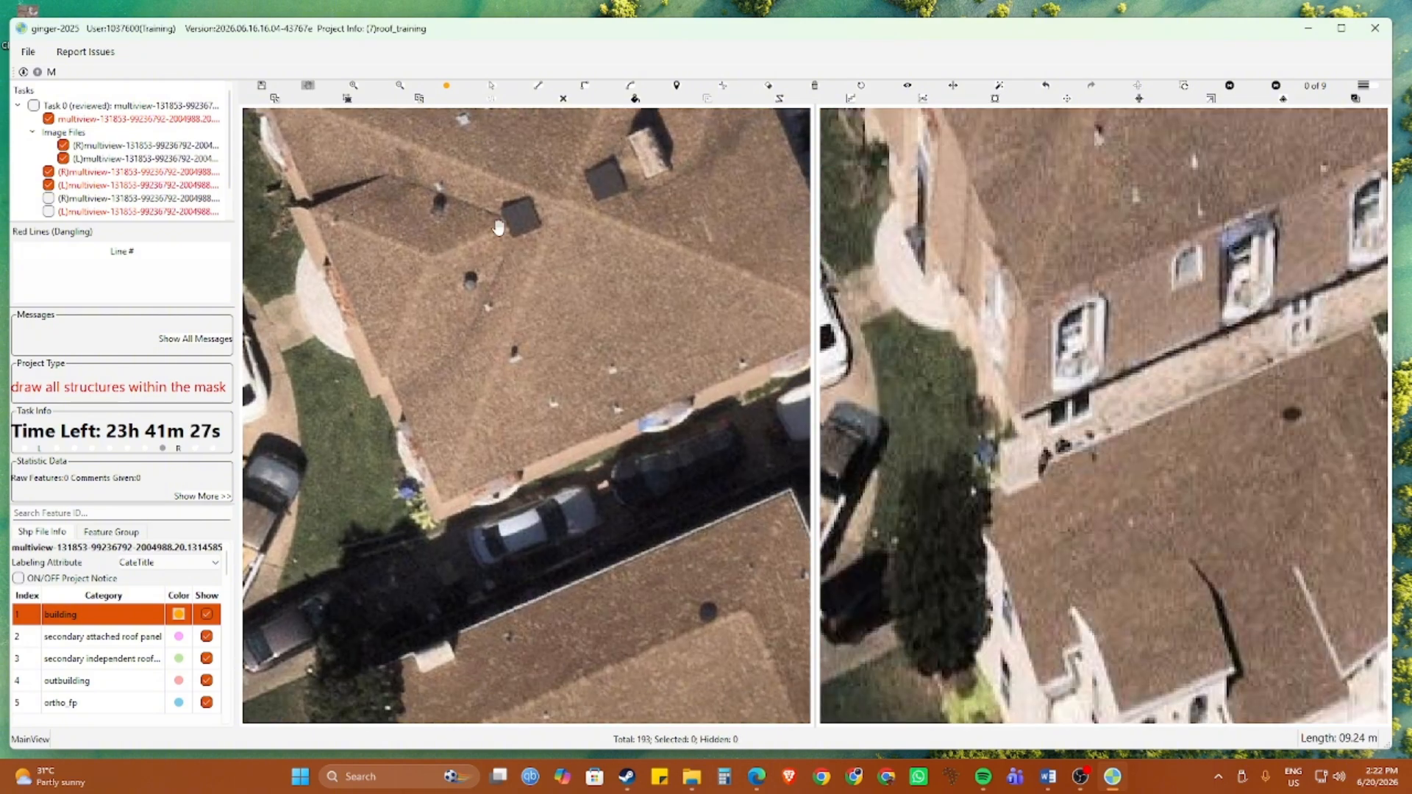
left_click_drag(514, 366, 434, 422)
key("space")
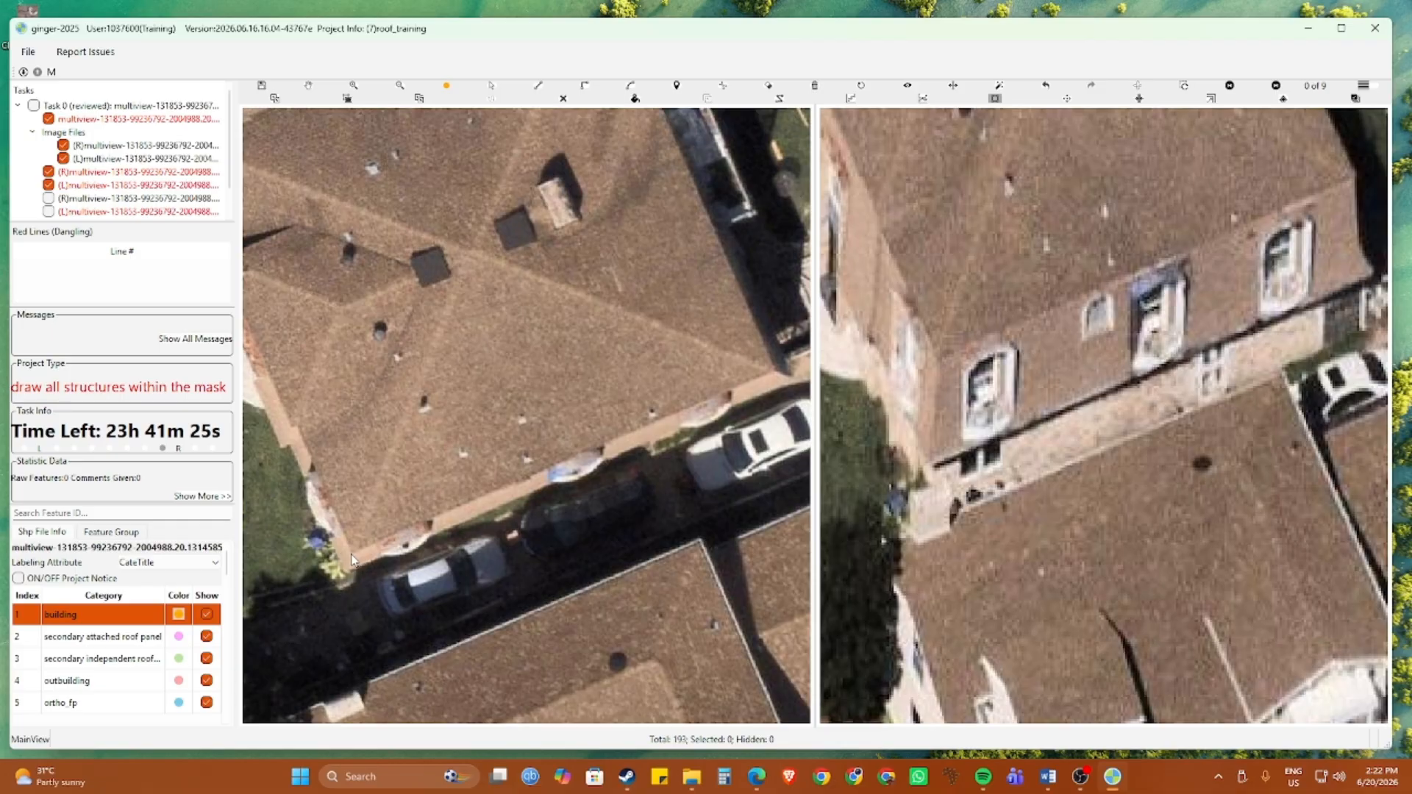
scroll(355, 558, "up", 2)
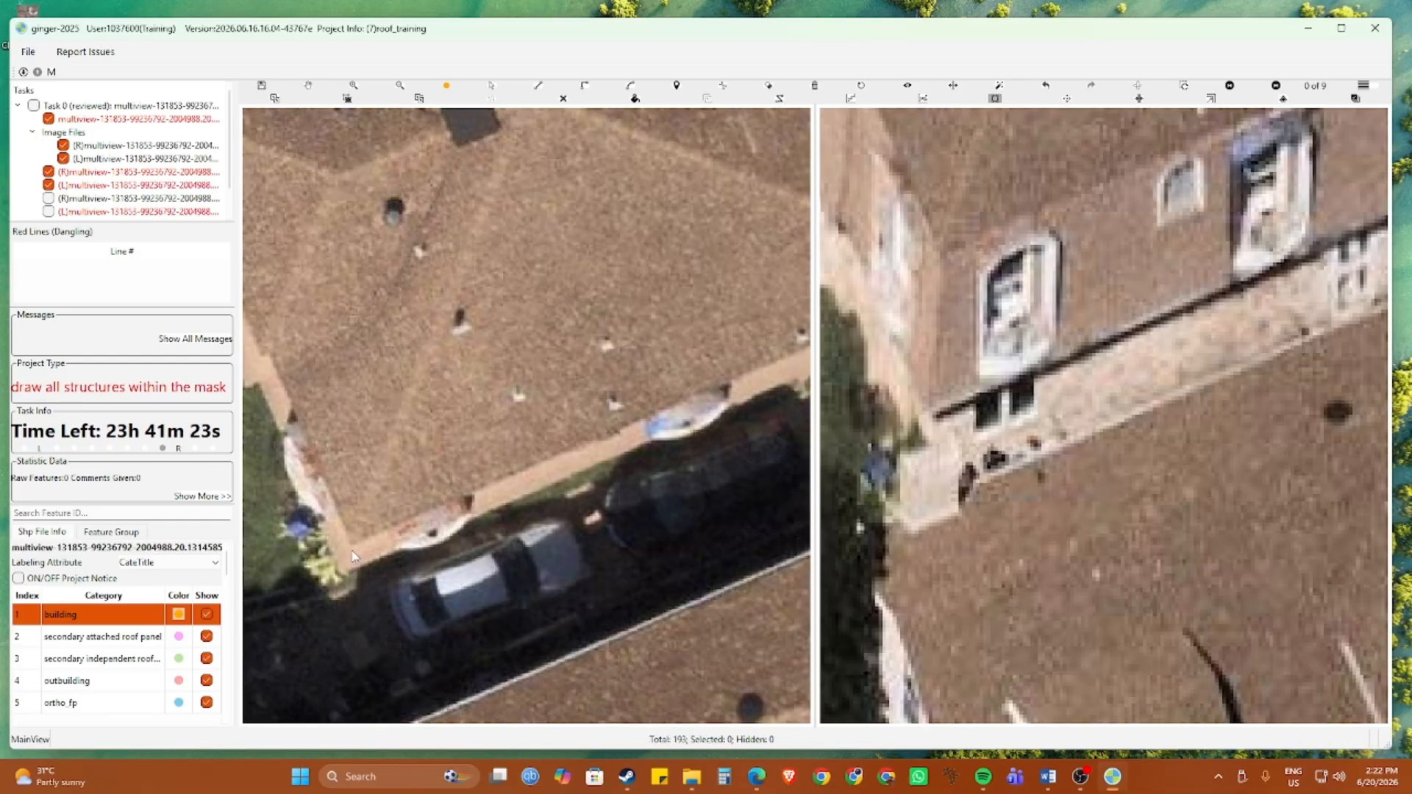
left_click(353, 547)
Continue the brown house's roof outline along the parked-car side and close it as a four-sided shape that leaves out the narrow rear corner strip
left_click_drag(743, 379, 443, 460)
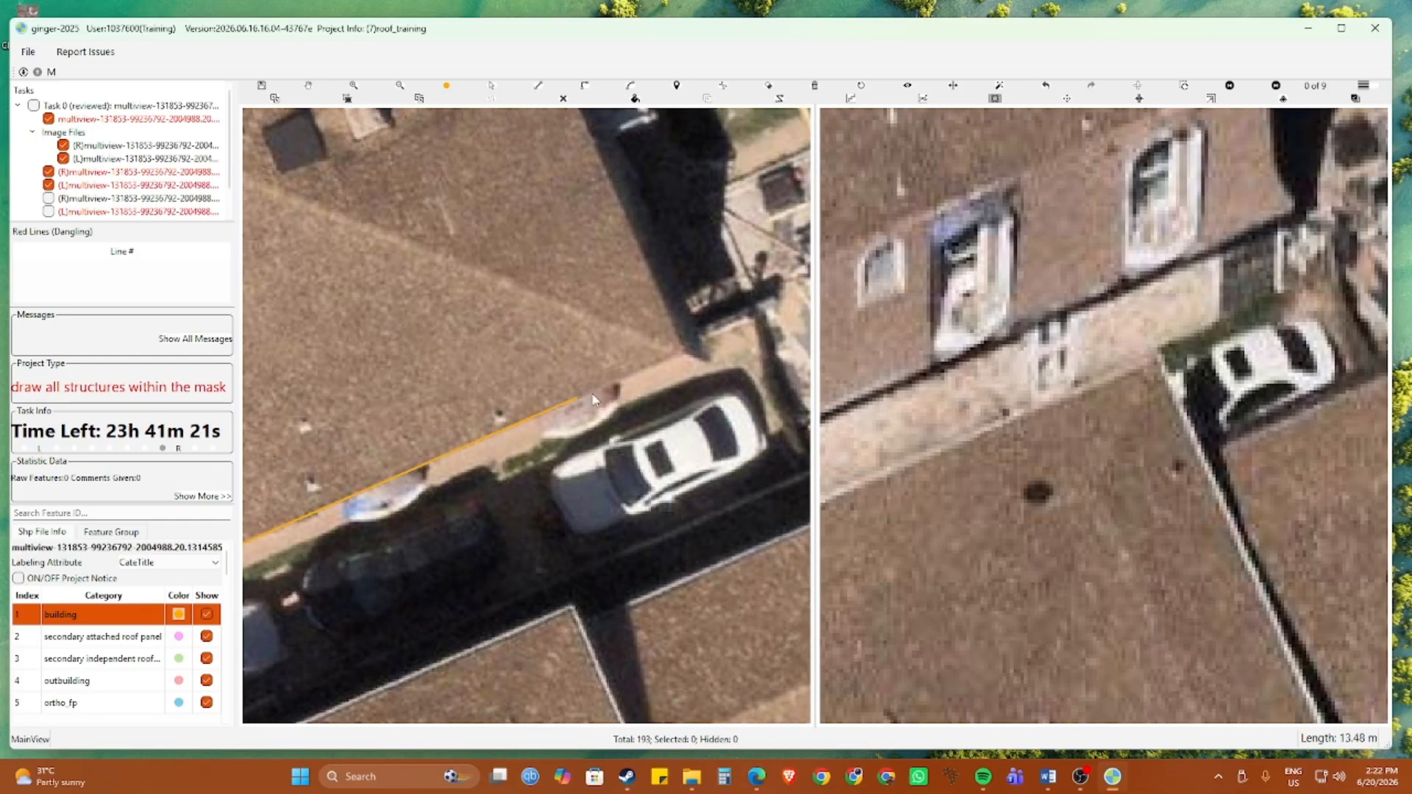
left_click(684, 355)
scroll(684, 354, "down", 2)
left_click_drag(524, 134, 709, 455)
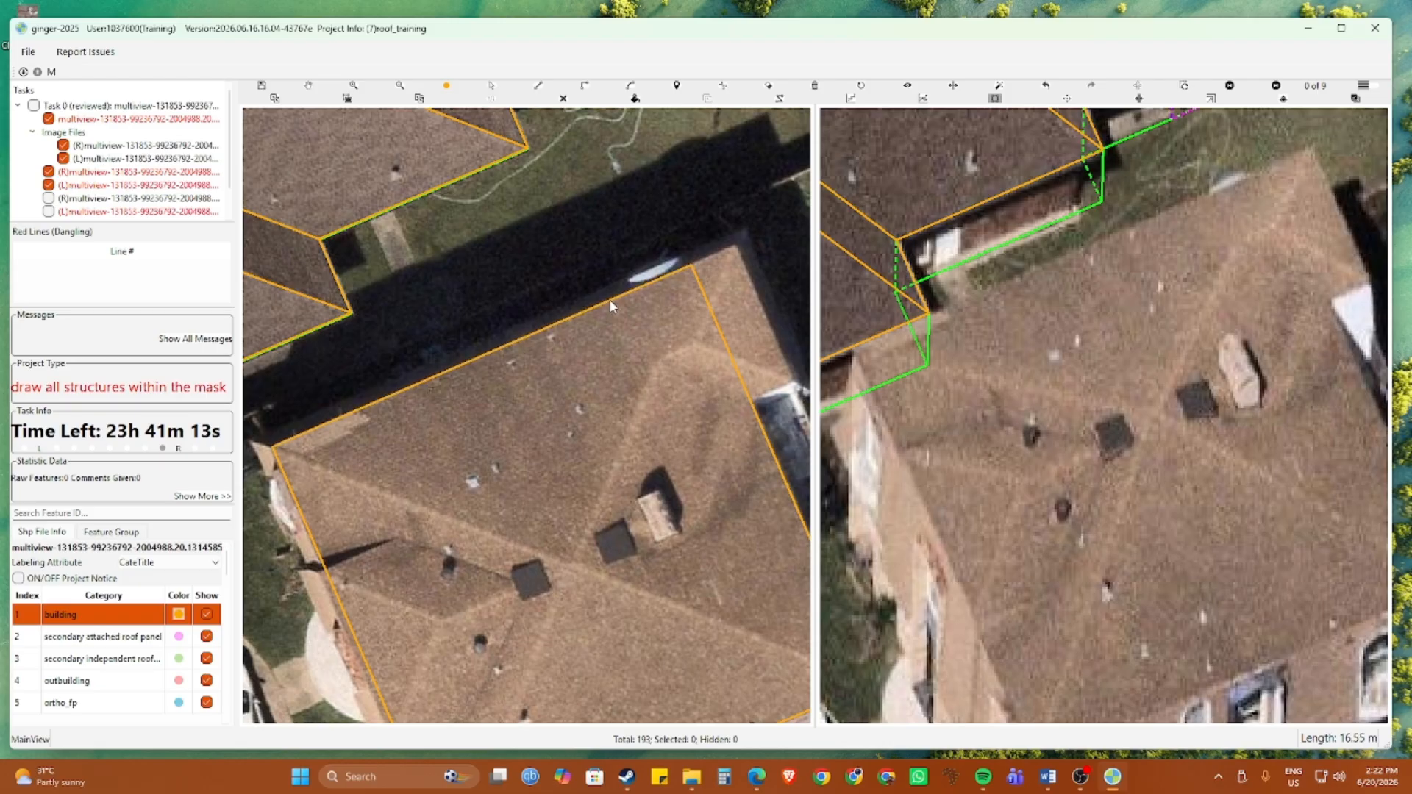
left_click(609, 298)
Shift the new roof outline in the comparison view until it fits the brown house's roof edges
scroll(609, 298, "down", 2)
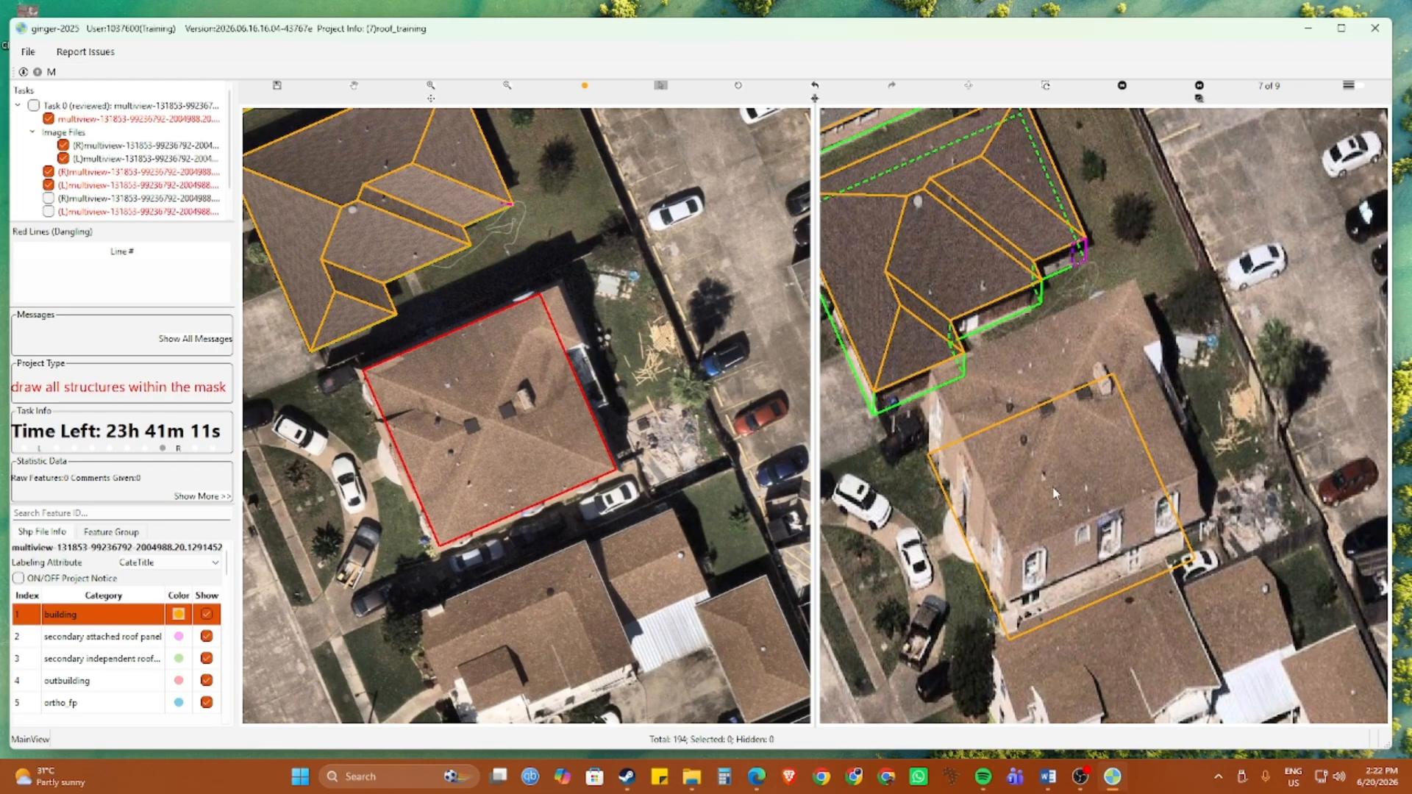
left_click_drag(1052, 487, 1040, 404)
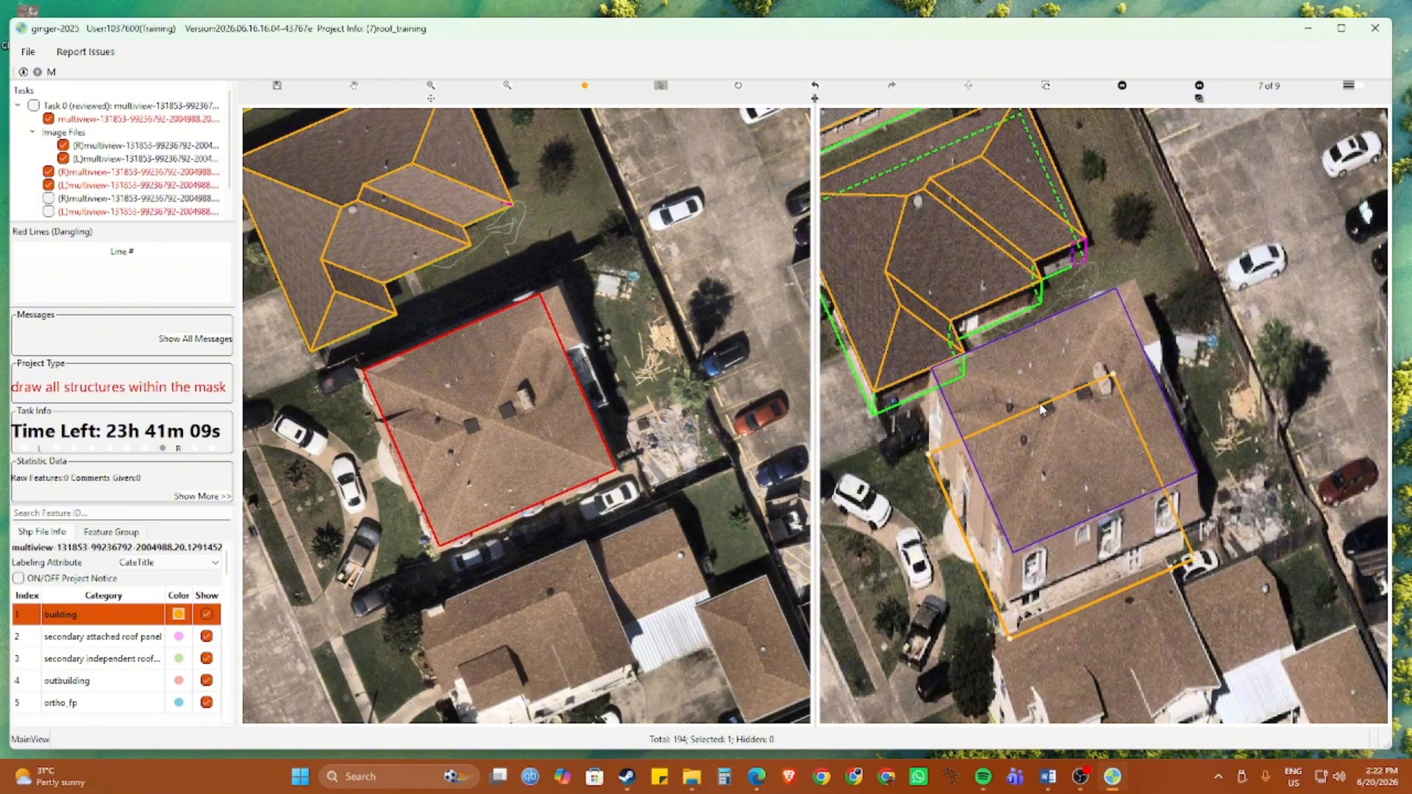
left_click(1039, 407)
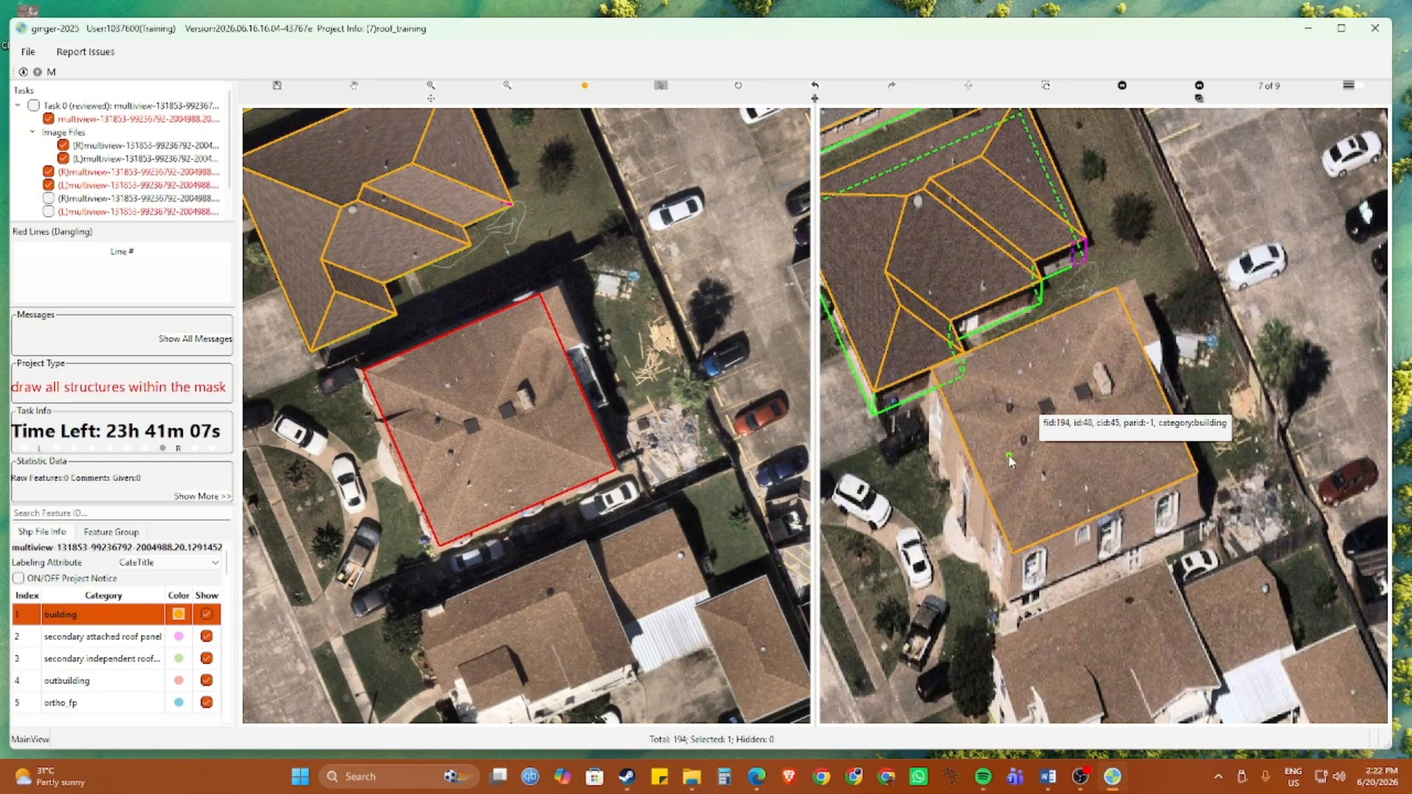
Extend the roof outline around the projecting rear corner strip, ending at the notch beside the white structure
scroll(711, 456, "up", 2)
left_click_drag(637, 441, 696, 541)
left_click_drag(583, 399, 608, 476)
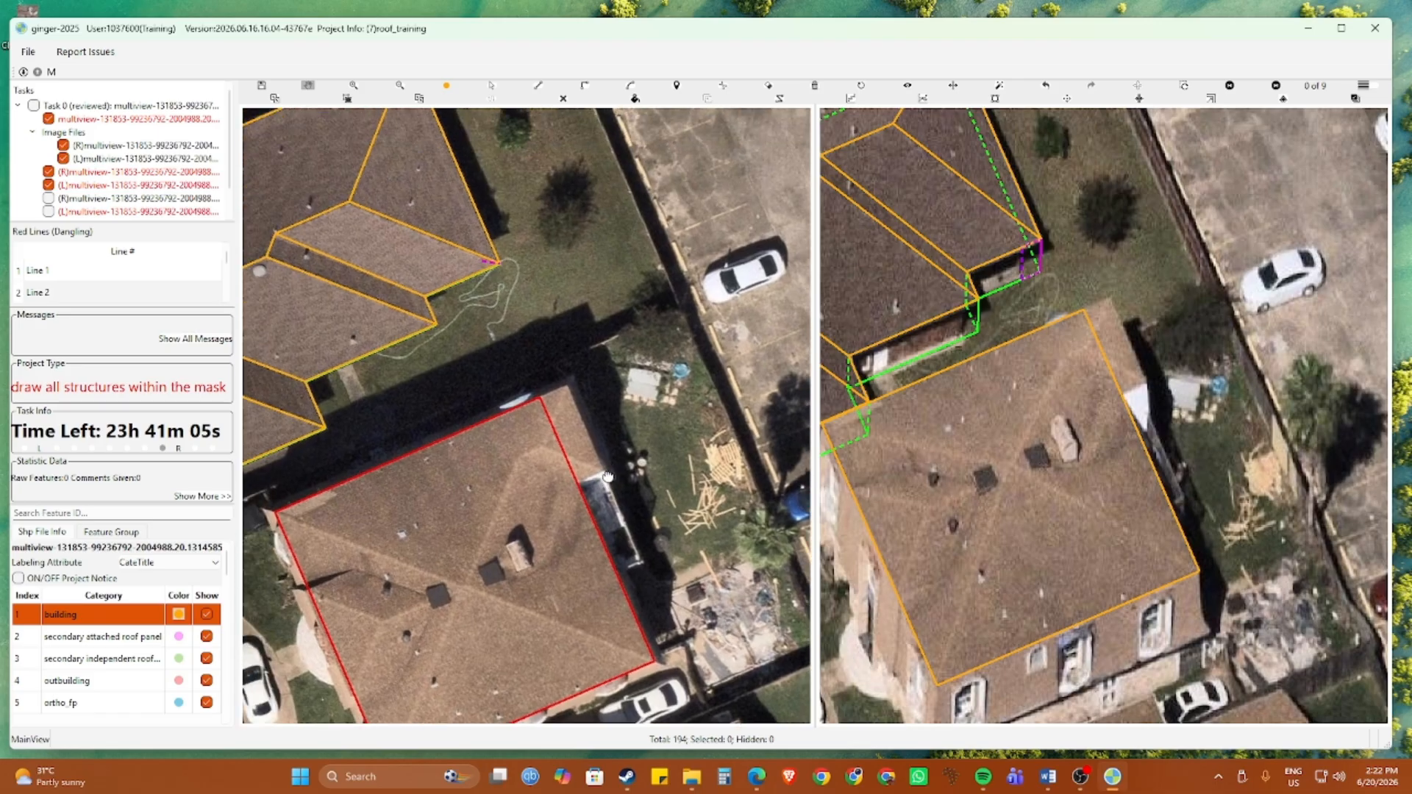
scroll(540, 408, "up", 3)
left_click(539, 380)
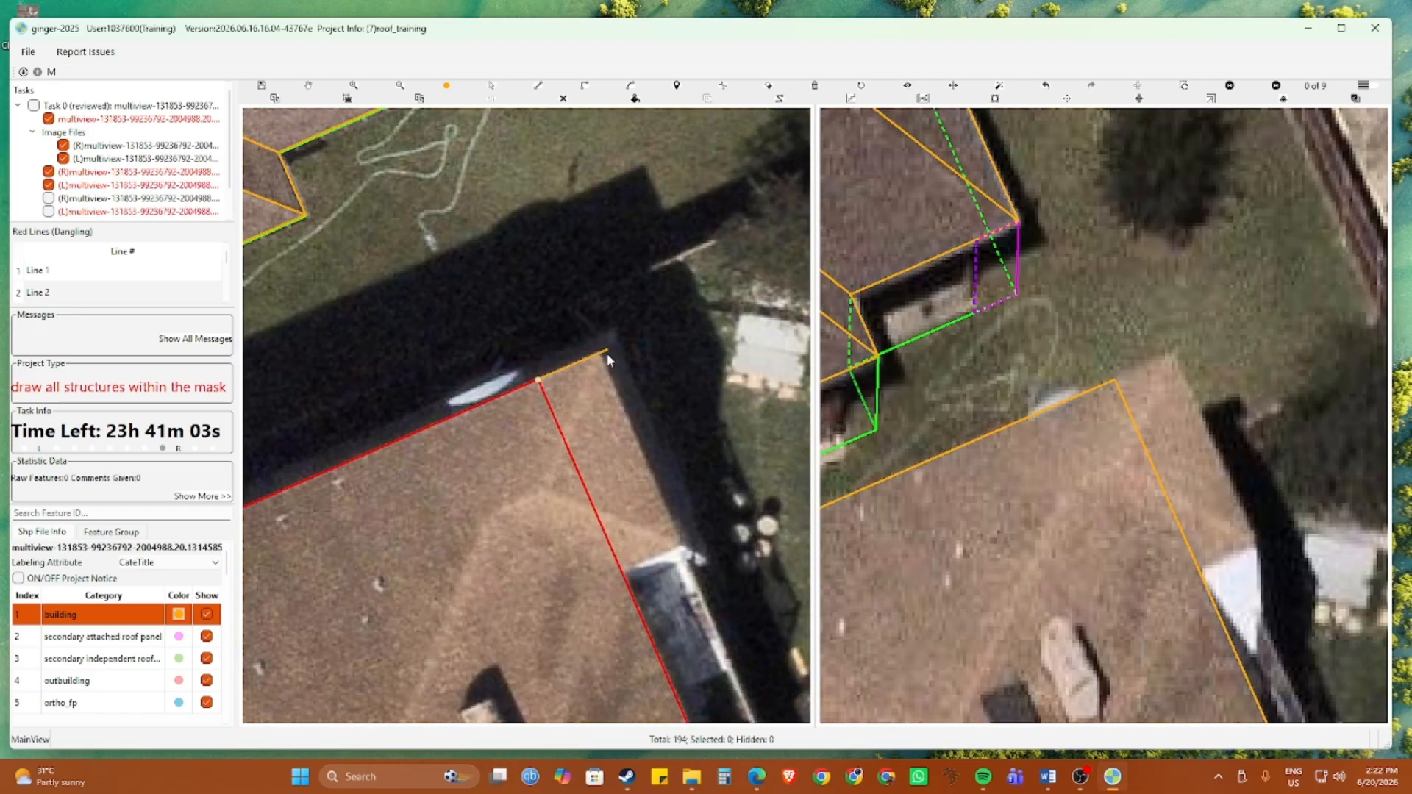
left_click(600, 352)
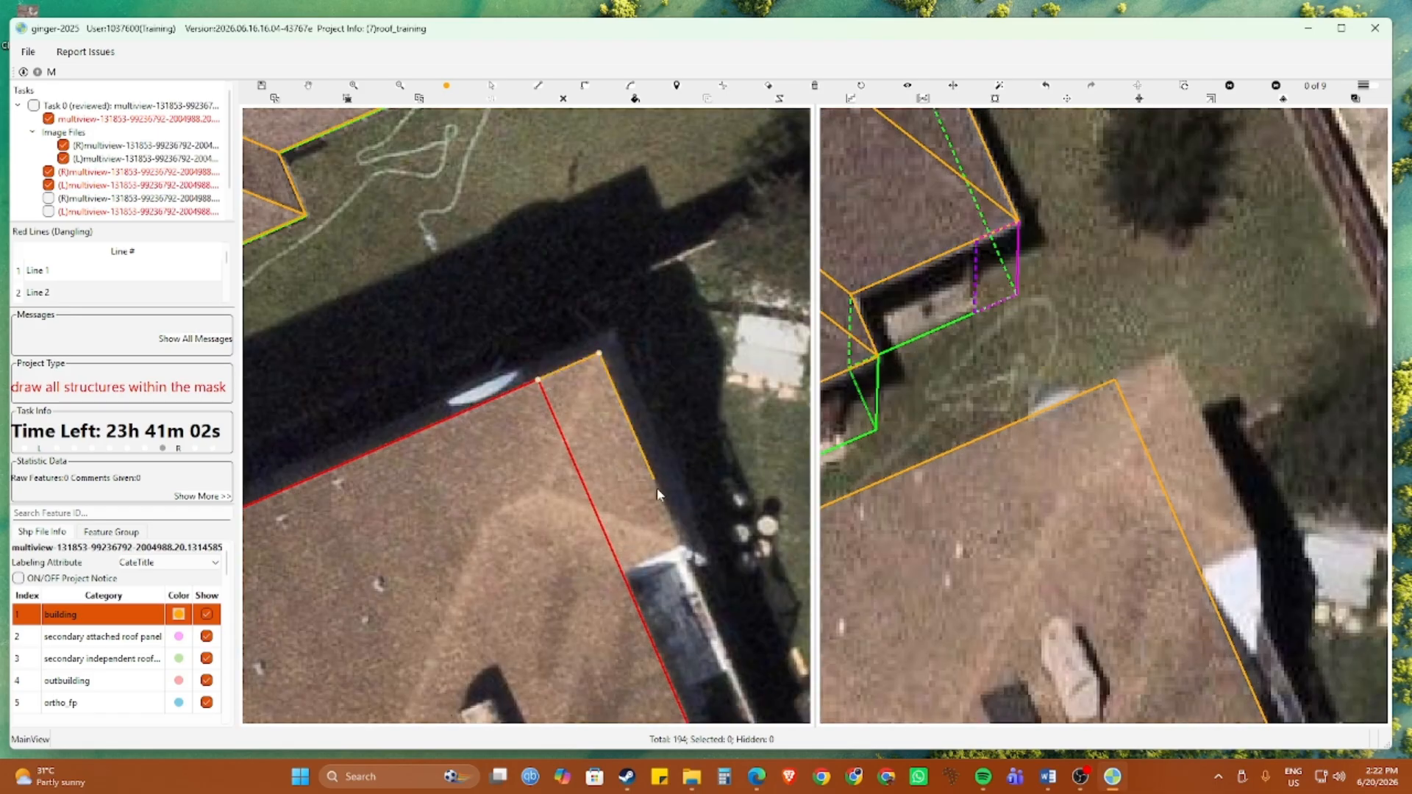
left_click(680, 549)
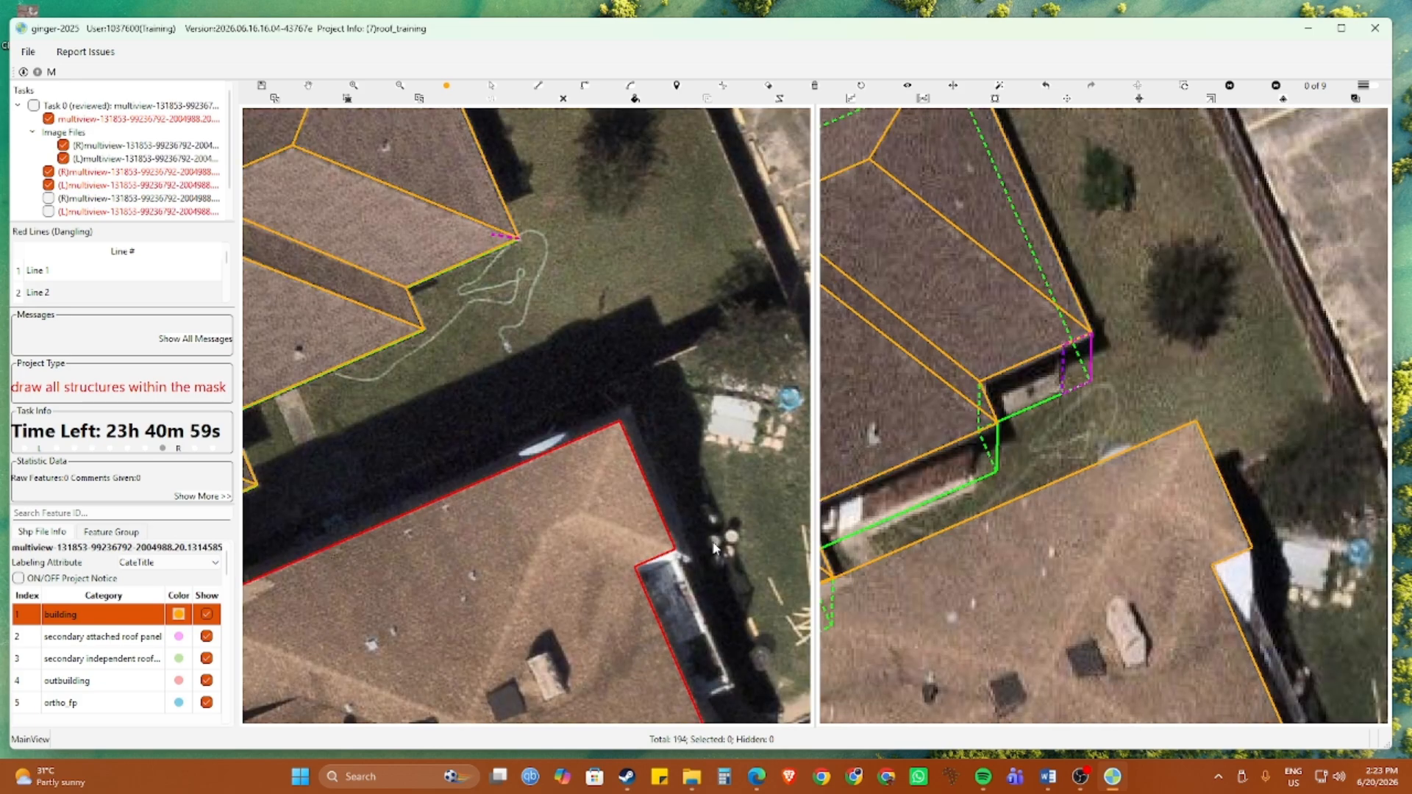
Select the brown house's roof surface in the comparison view and extrude its walls down to the ground
scroll(1088, 583, "down", 3)
left_click_drag(1117, 608, 1015, 373)
left_click(992, 378)
scroll(984, 422, "down", 2)
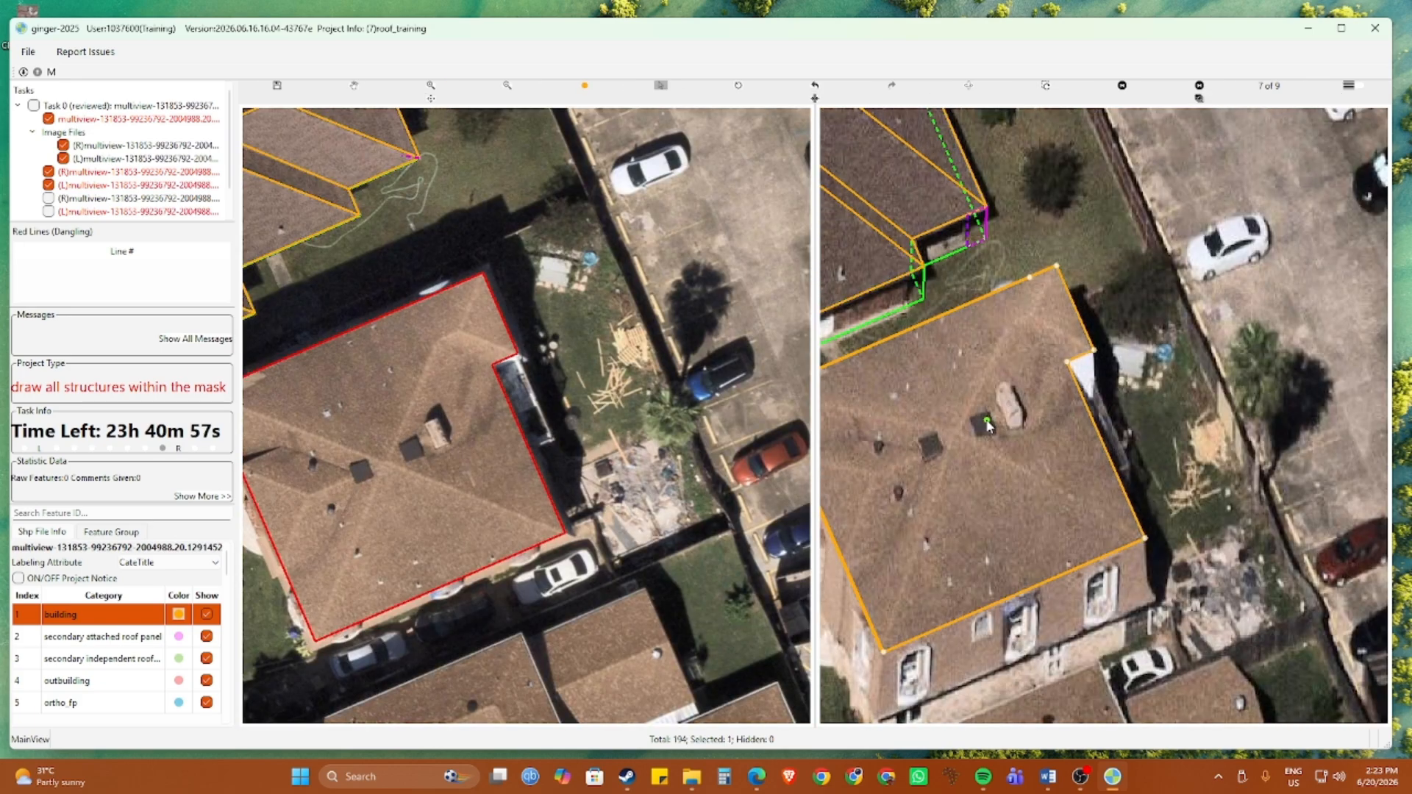
key("e")
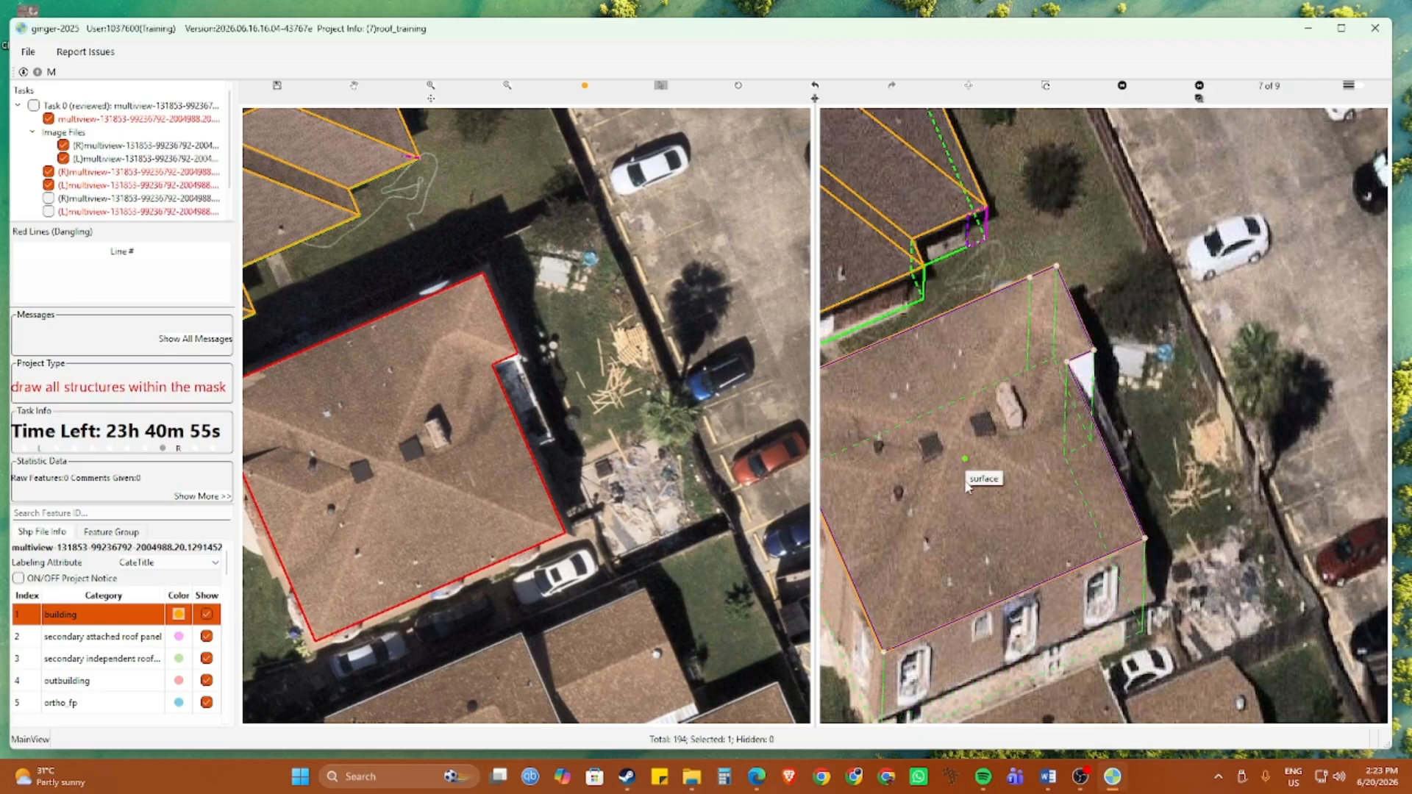
key("Escape")
left_click_drag(963, 501, 1110, 343)
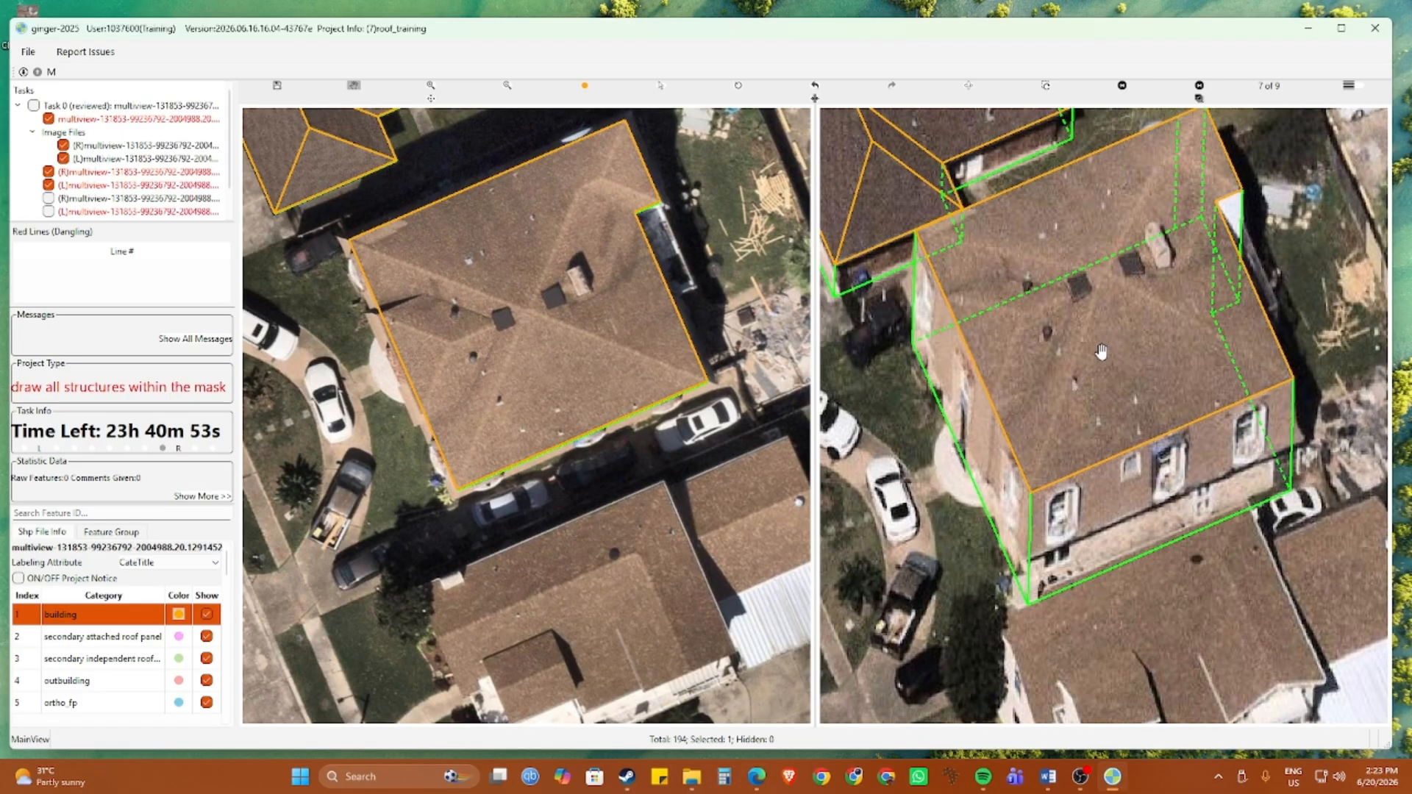
Examine how the brown house's roof and ground lines fit both images by alternately hiding and showing the outlines
scroll(481, 483, "up", 1)
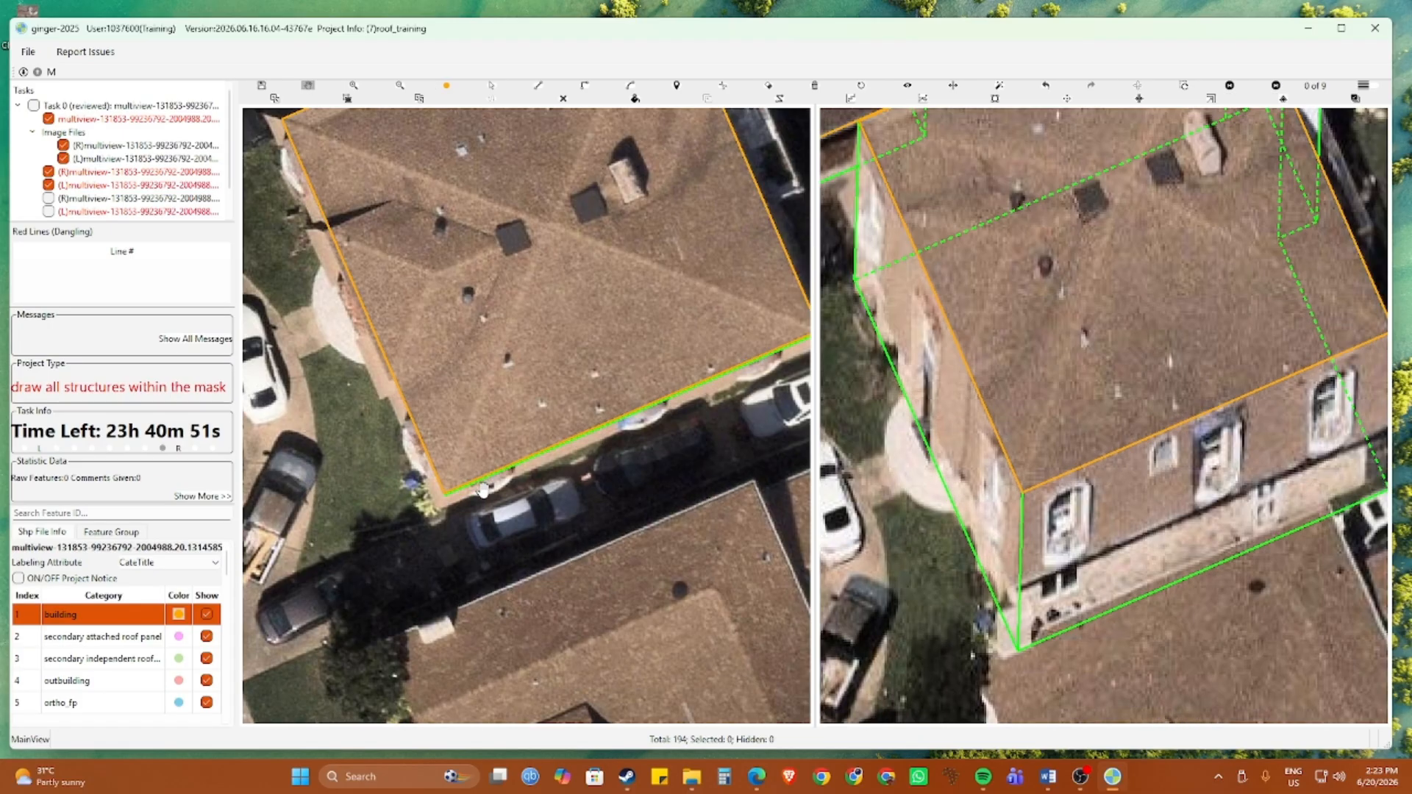
scroll(480, 489, "down", 1)
key("r")
key("r")
key("r")
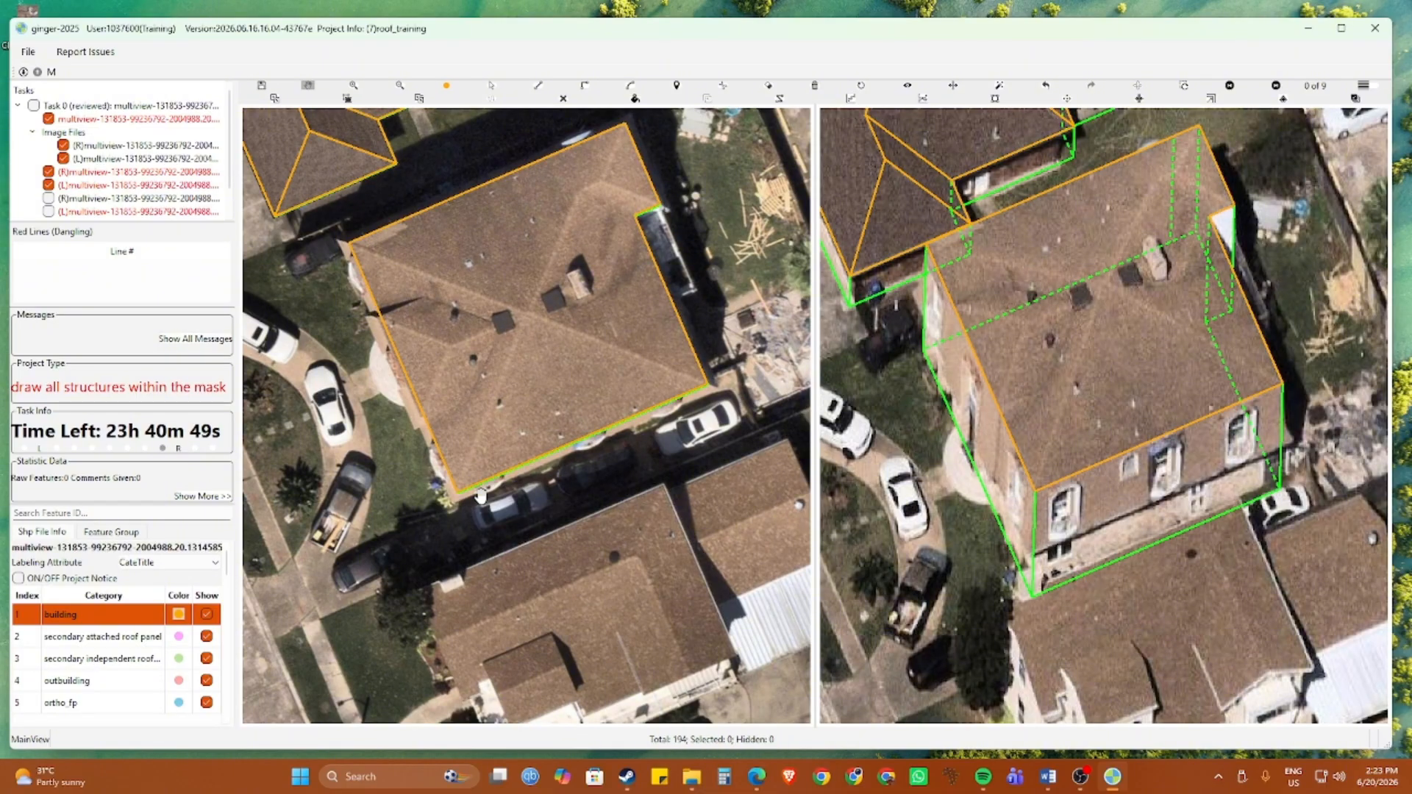
key("r")
key("r")
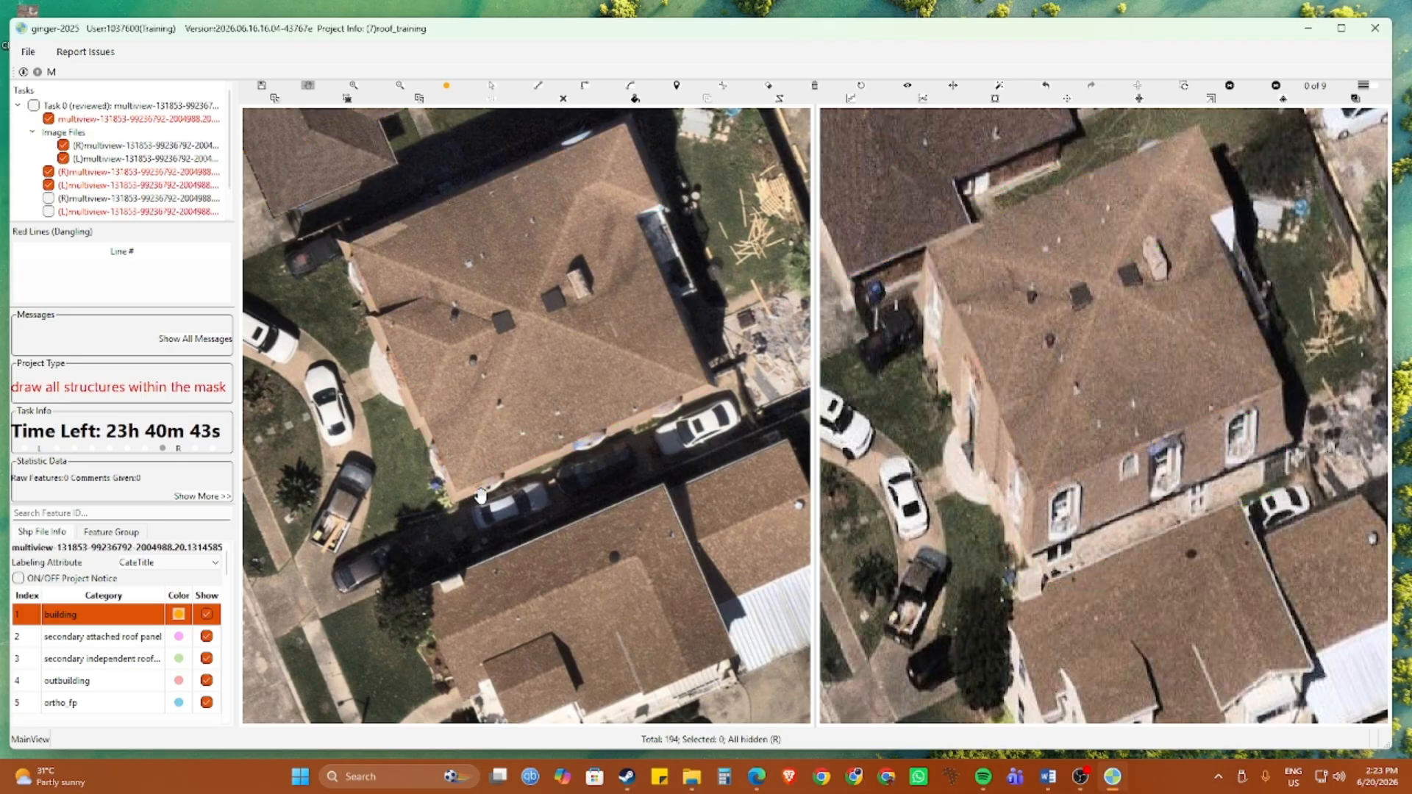
key("r")
key("r")
key("r")
key("r")
key("r")
key("r")
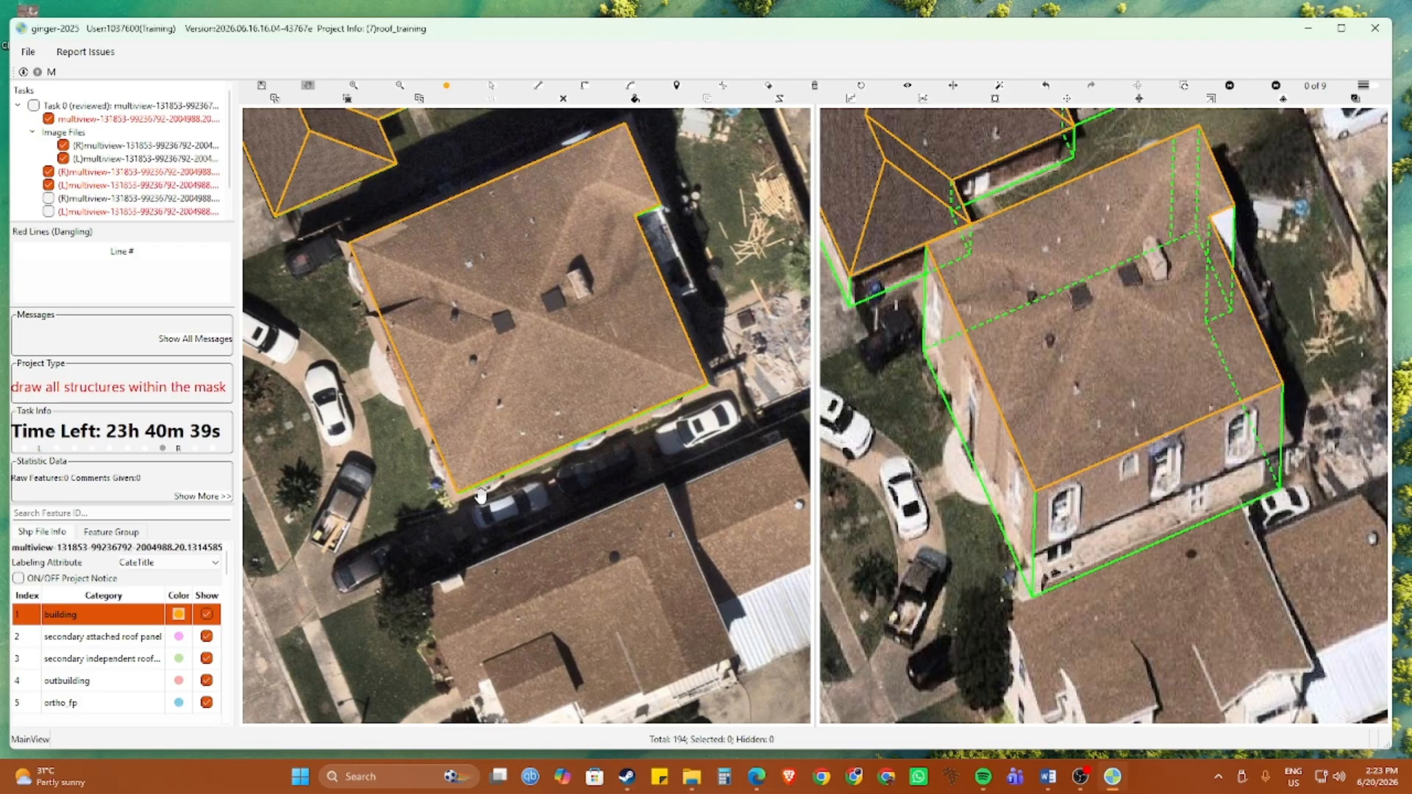
key("r")
key("r")
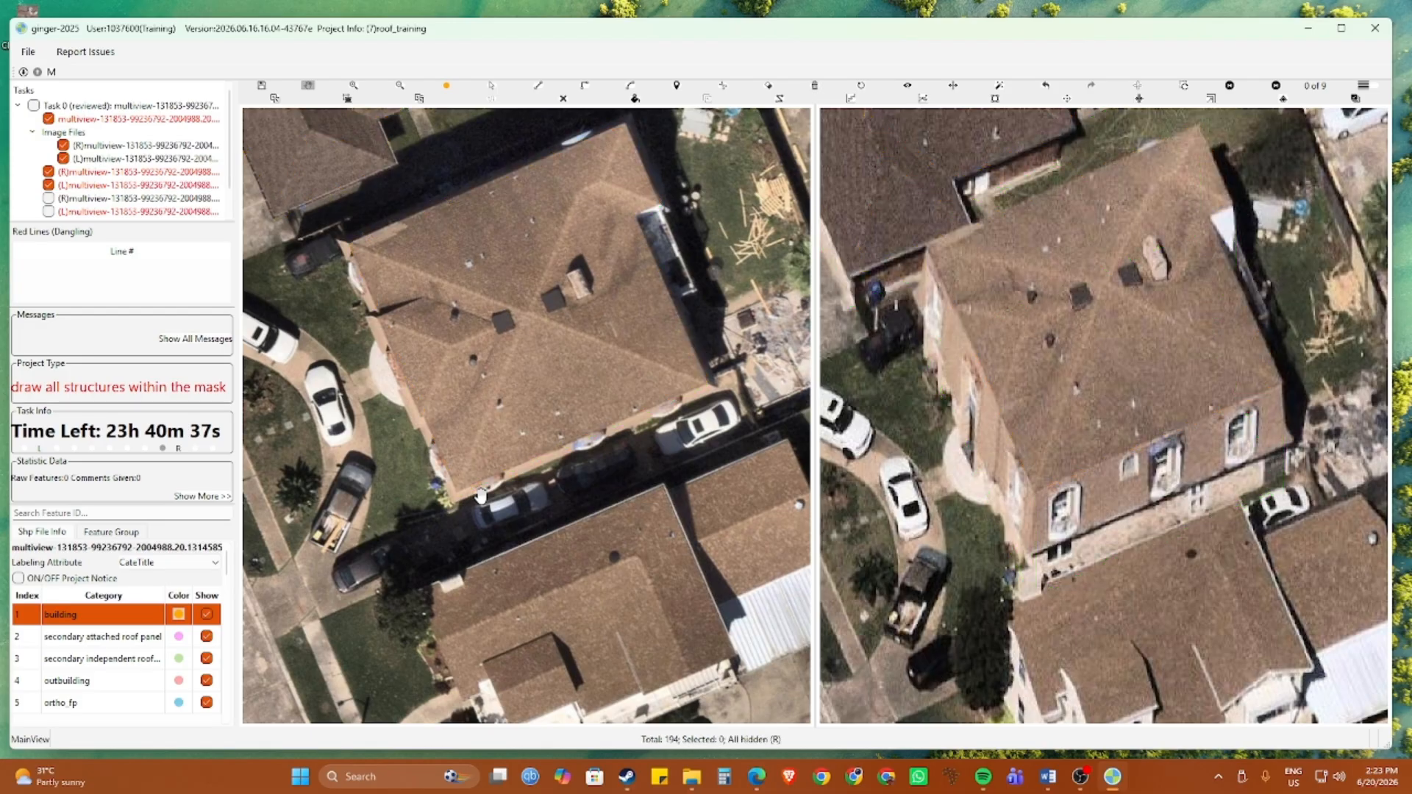
key("r")
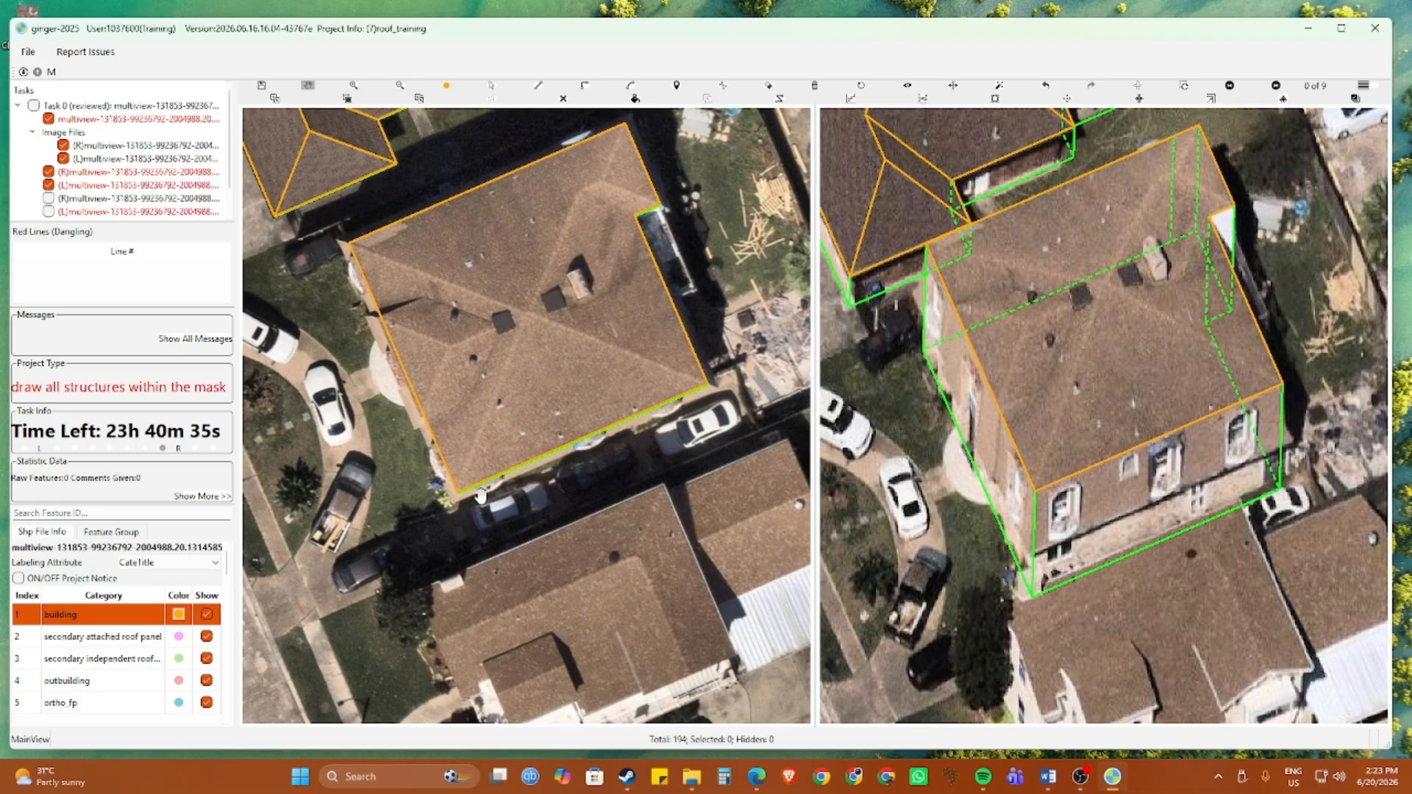
key("r")
key("r")
scroll(459, 401, "down", 2)
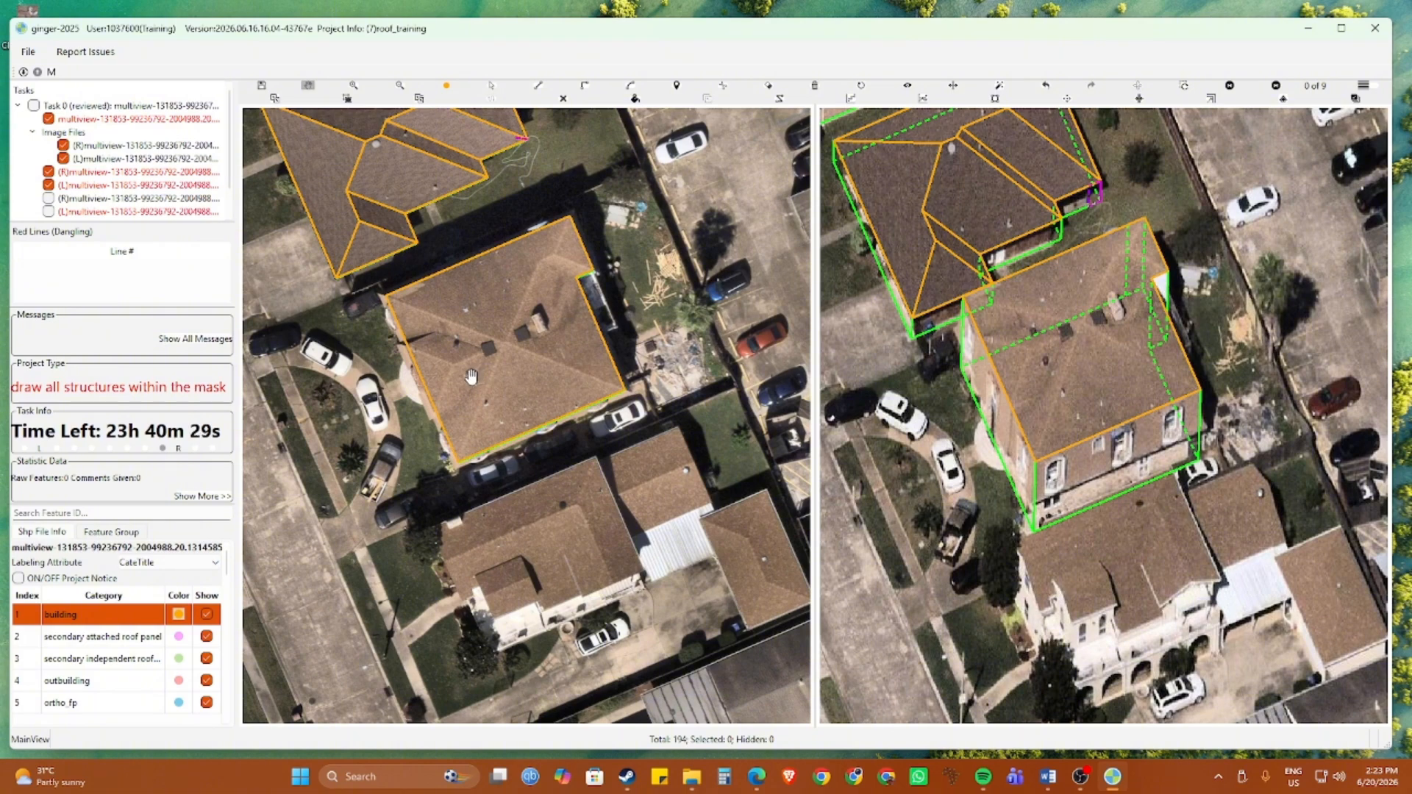
scroll(470, 378, "up", 2)
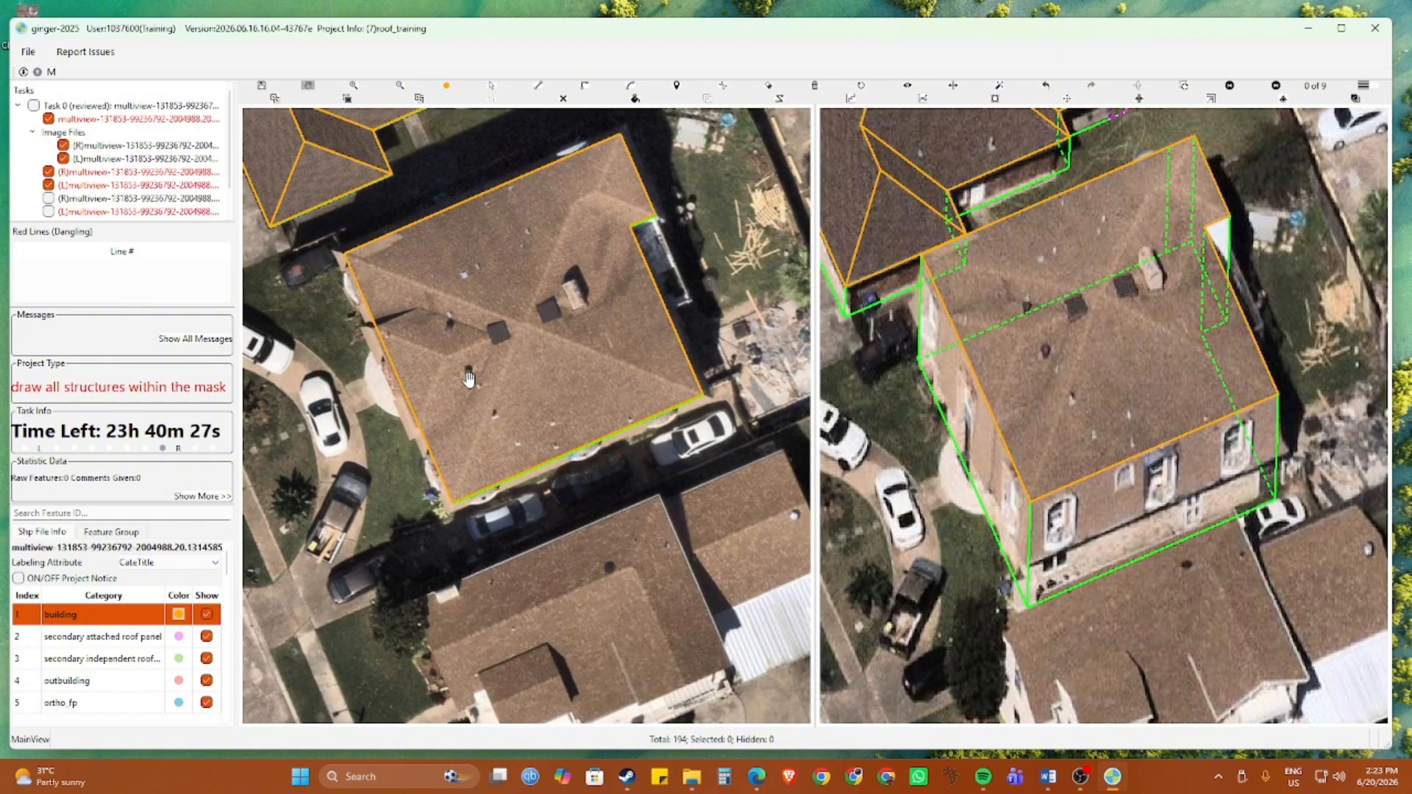
scroll(1096, 497, "up", 1)
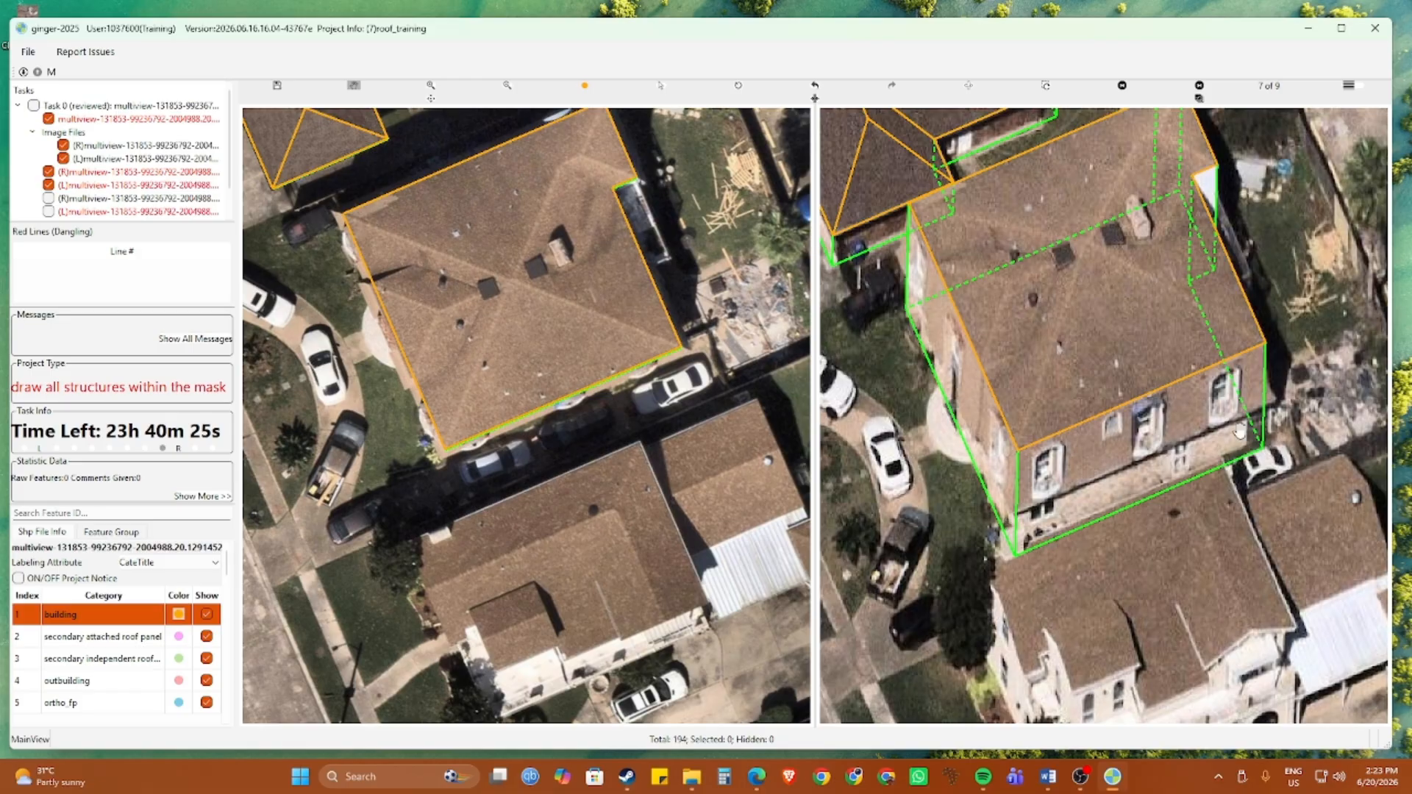
key("r")
scroll(1277, 413, "up", 2)
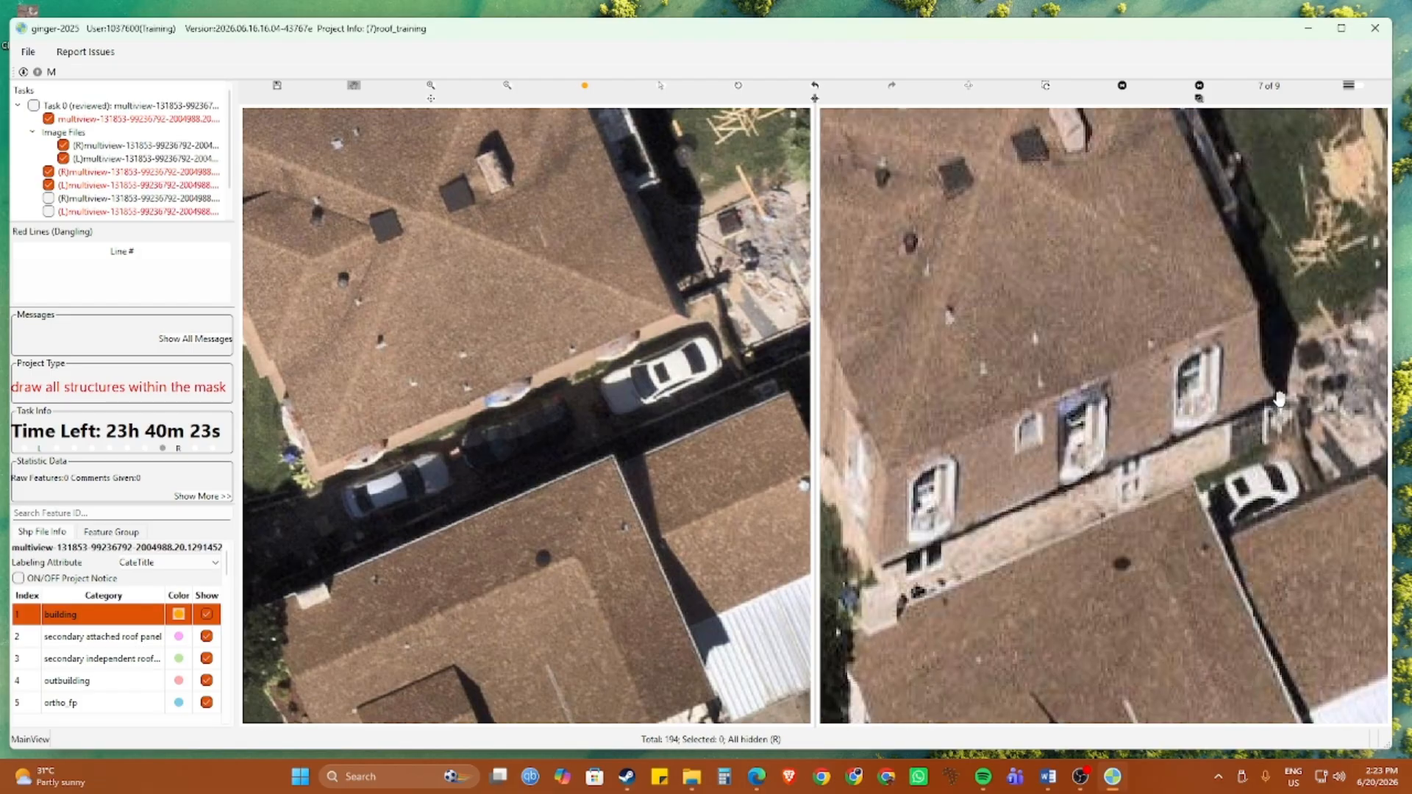
Draw a second building outline around the brown house along the lower wall line just outside the roof edges
key("r")
scroll(1279, 398, "down", 2)
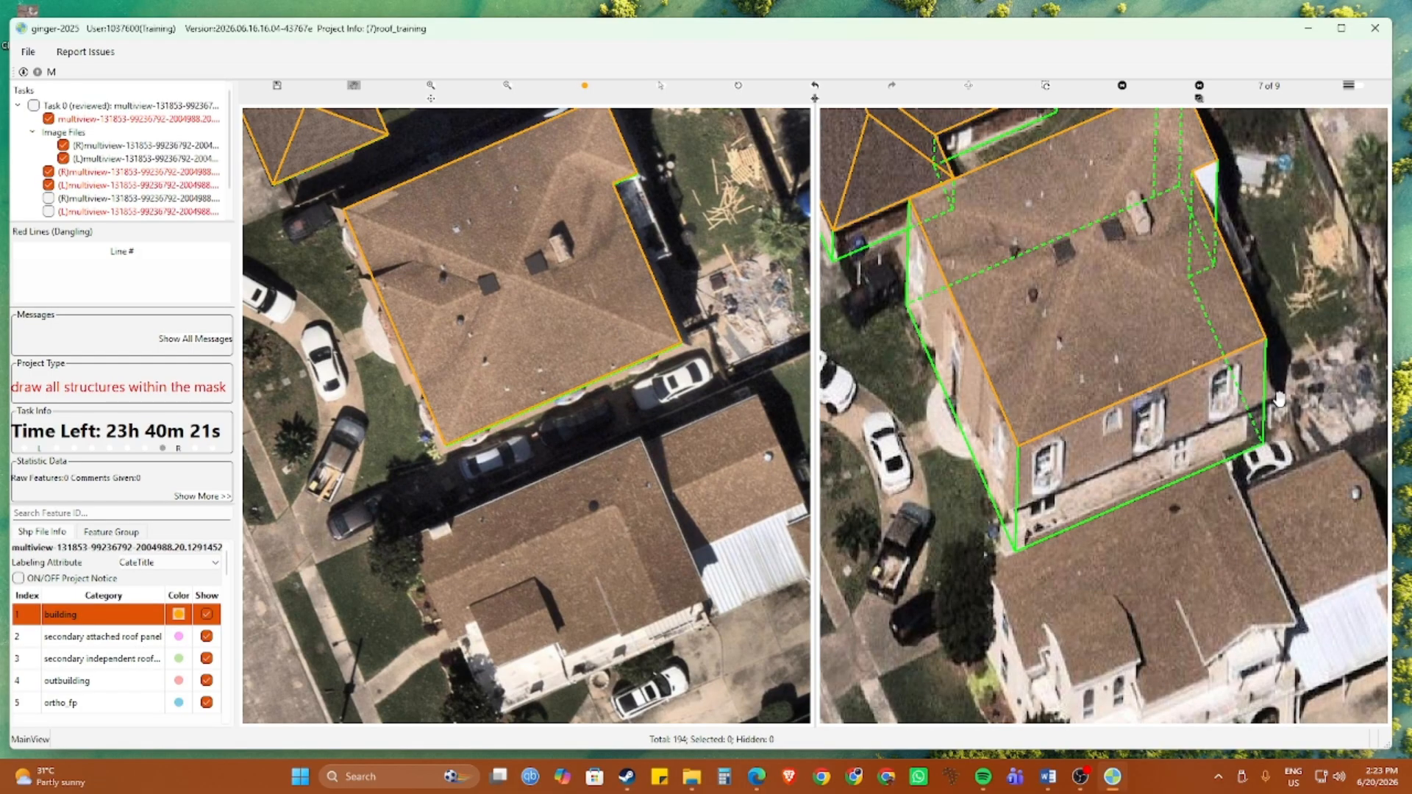
scroll(474, 300, "up", 3)
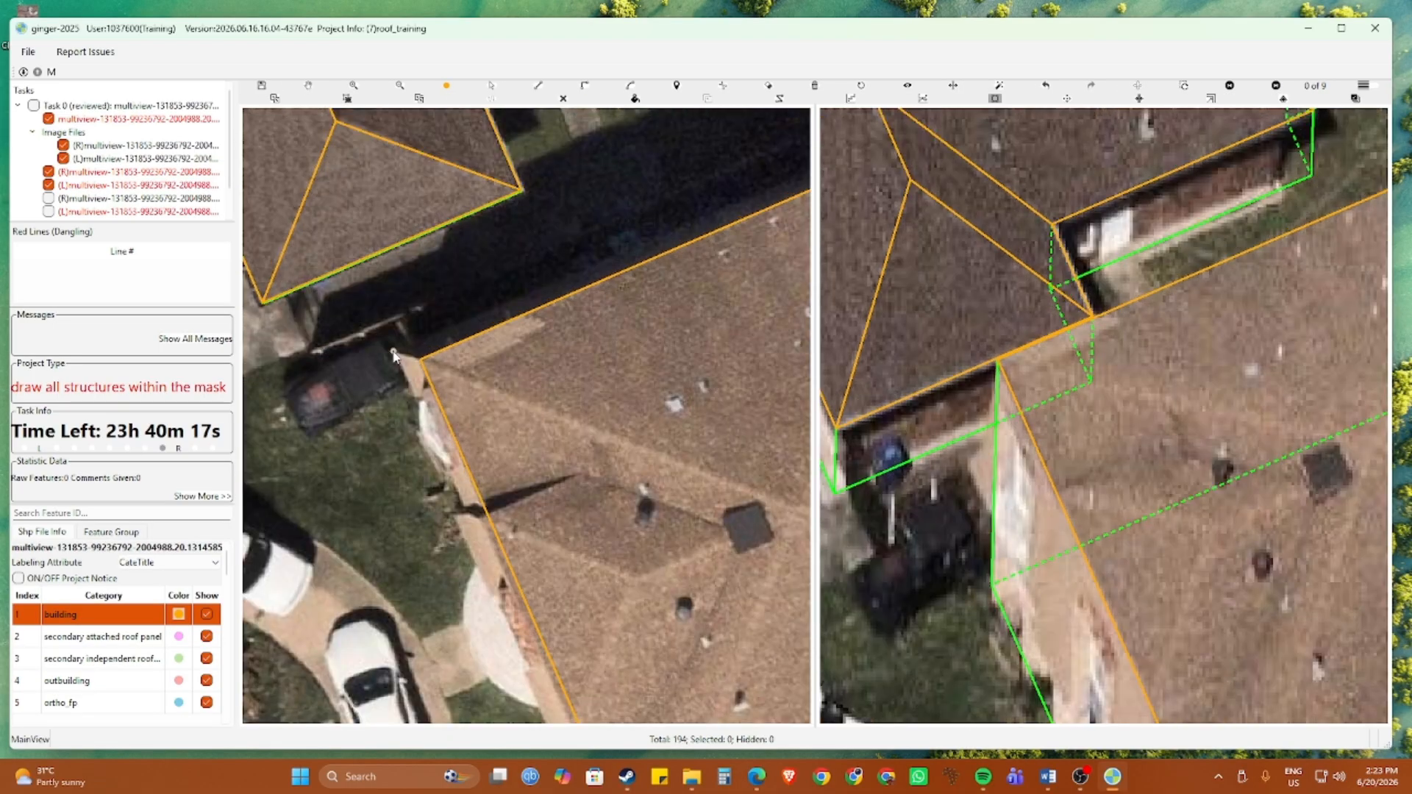
left_click(393, 353)
scroll(430, 445, "down", 2)
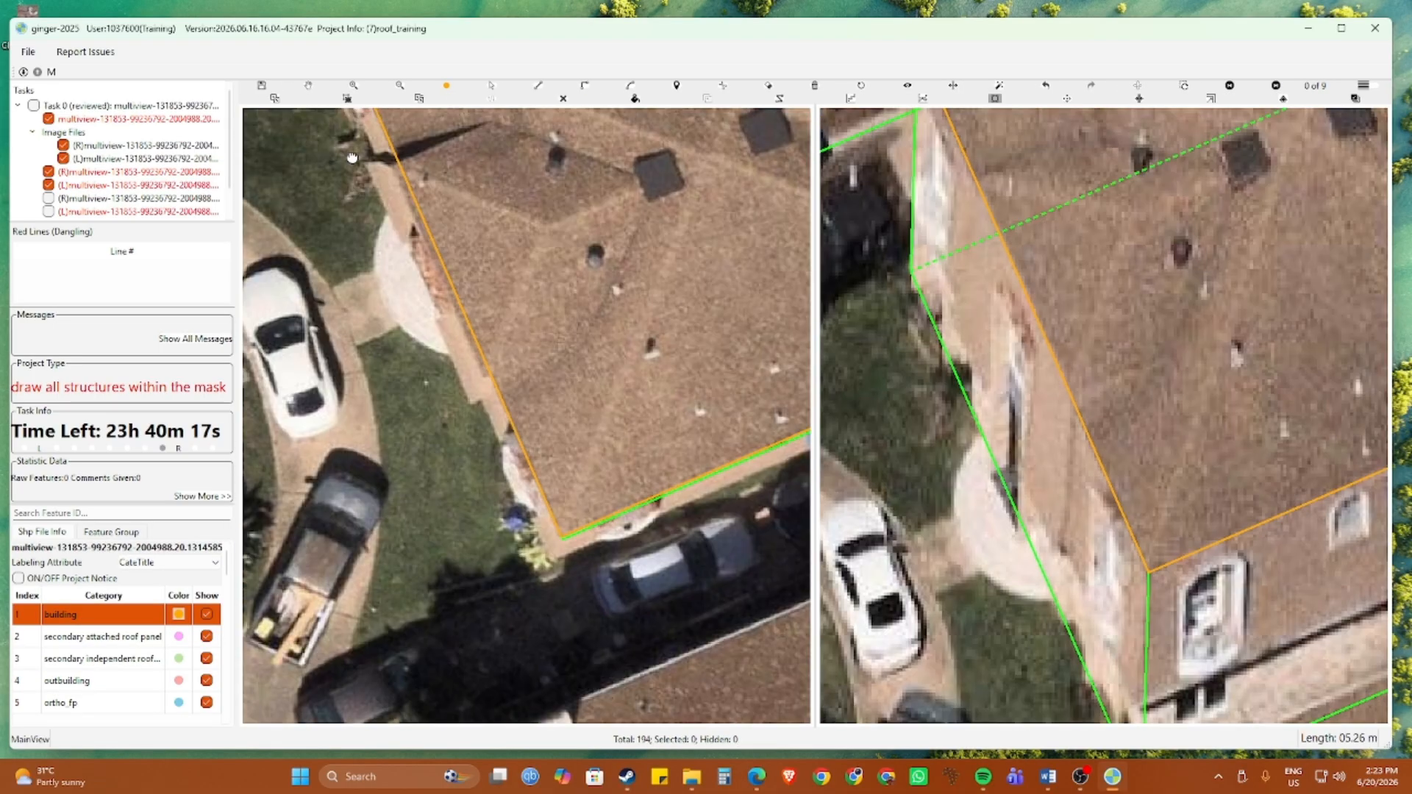
scroll(527, 504, "up", 2)
left_click(546, 546)
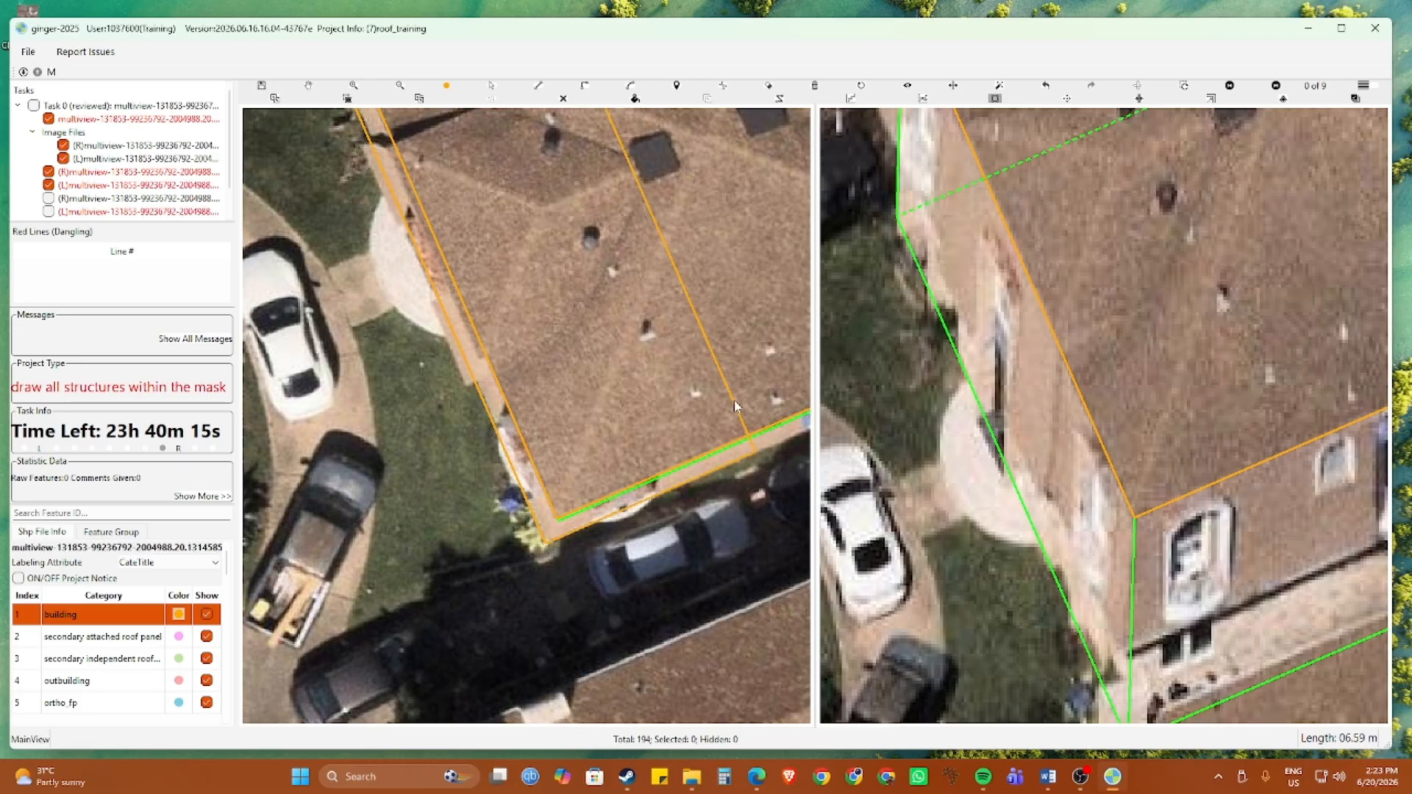
left_click_drag(776, 441, 321, 545)
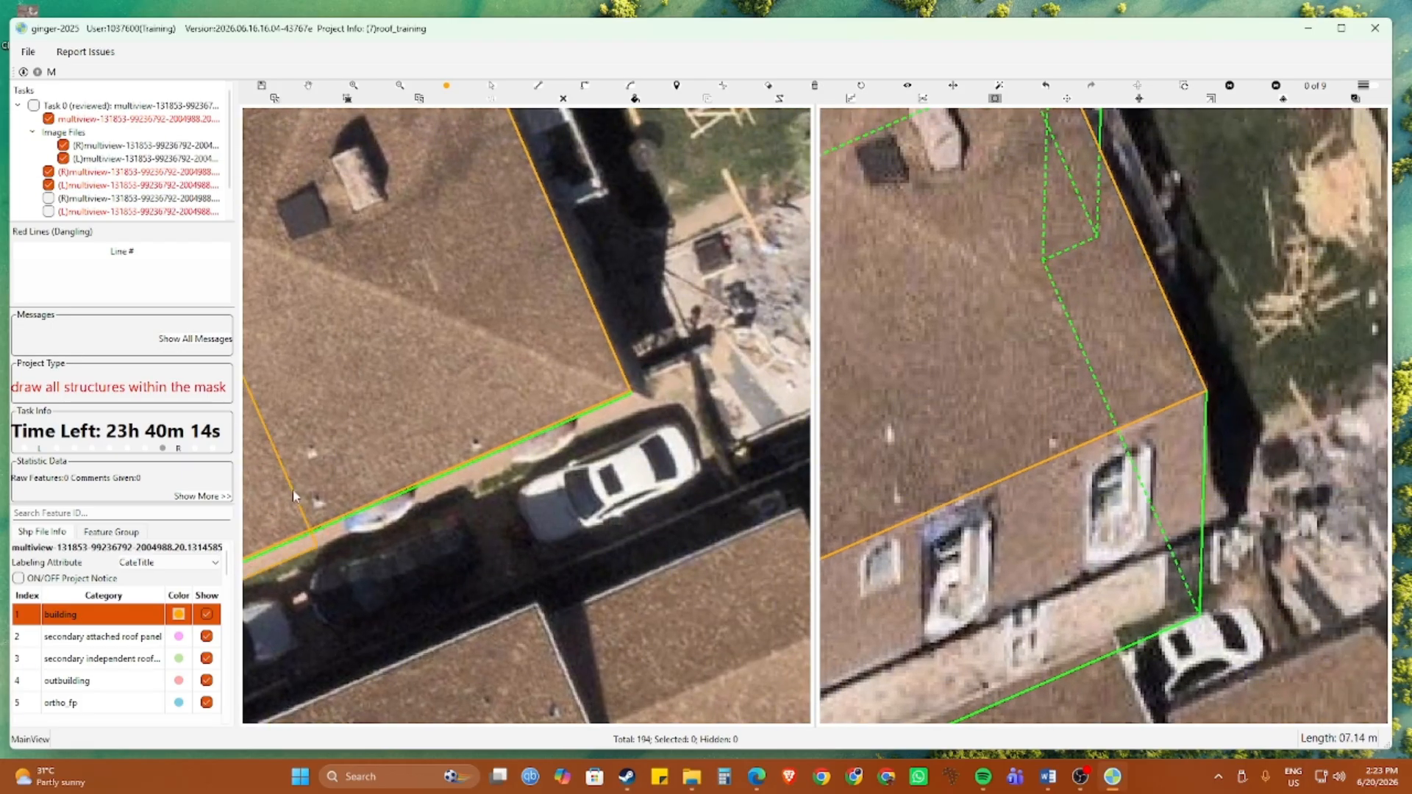
left_click(656, 413)
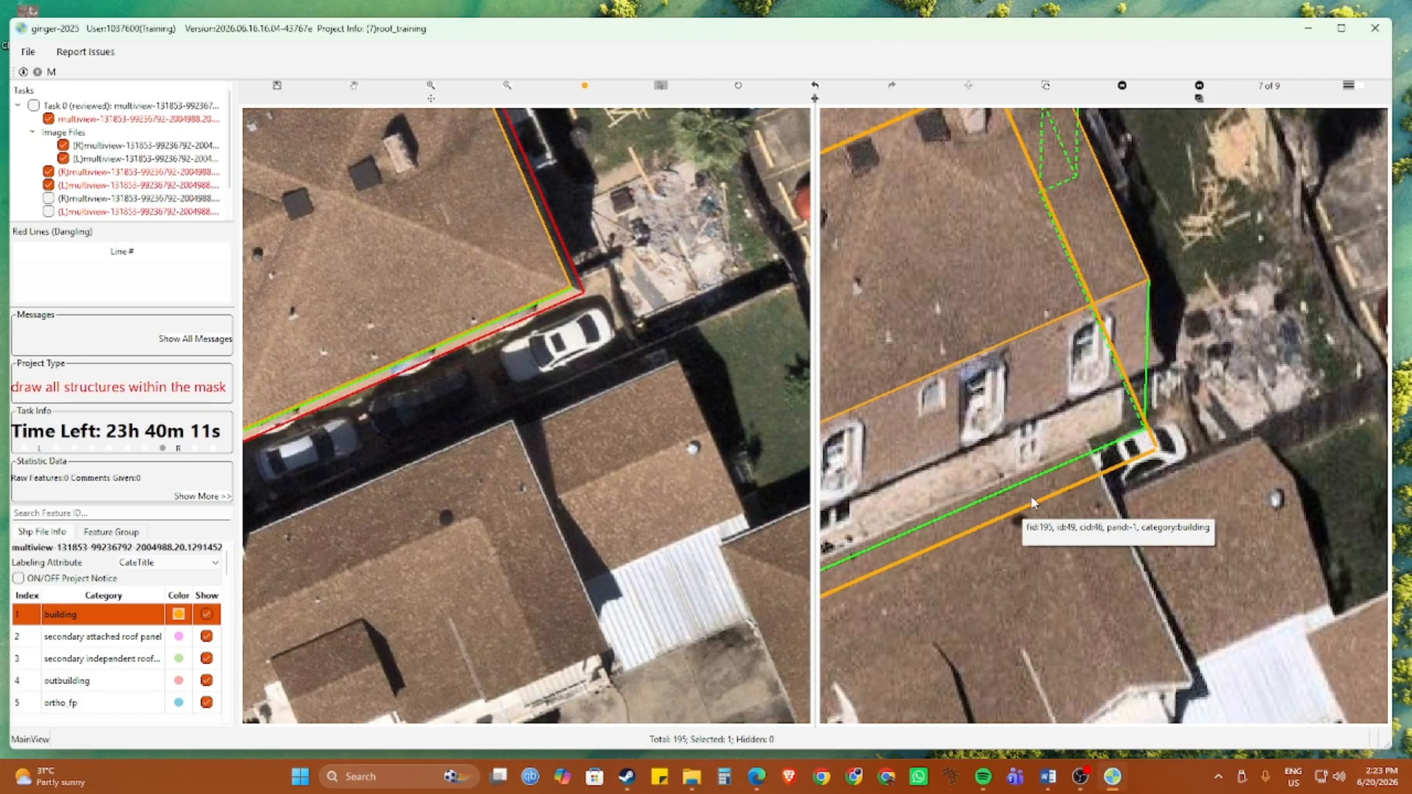
Shift the lower outline in the comparison view to the bottom of the brick-coloured upper wall and adjust its edge beside the rubble
left_click(1022, 507)
left_click(1056, 368)
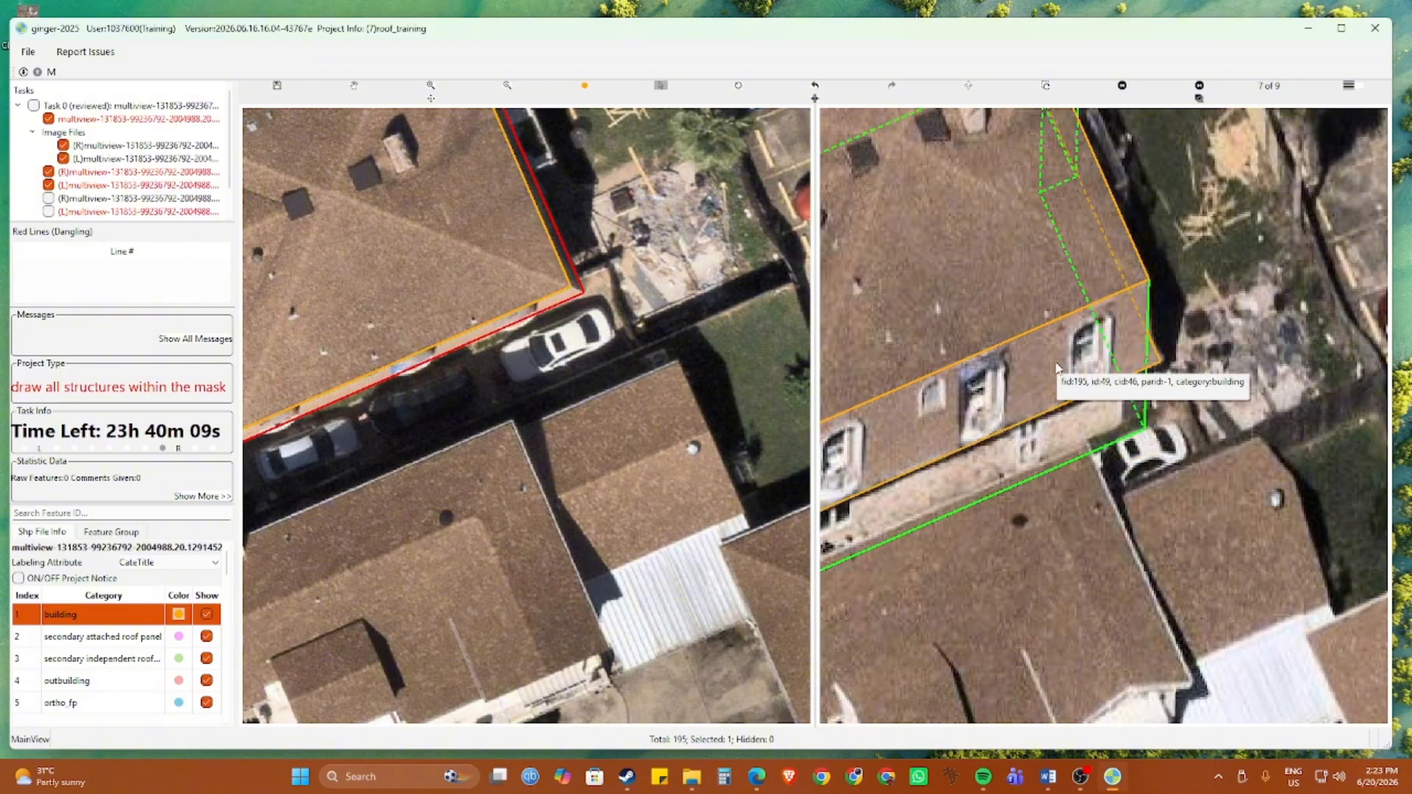
scroll(551, 266, "up", 5)
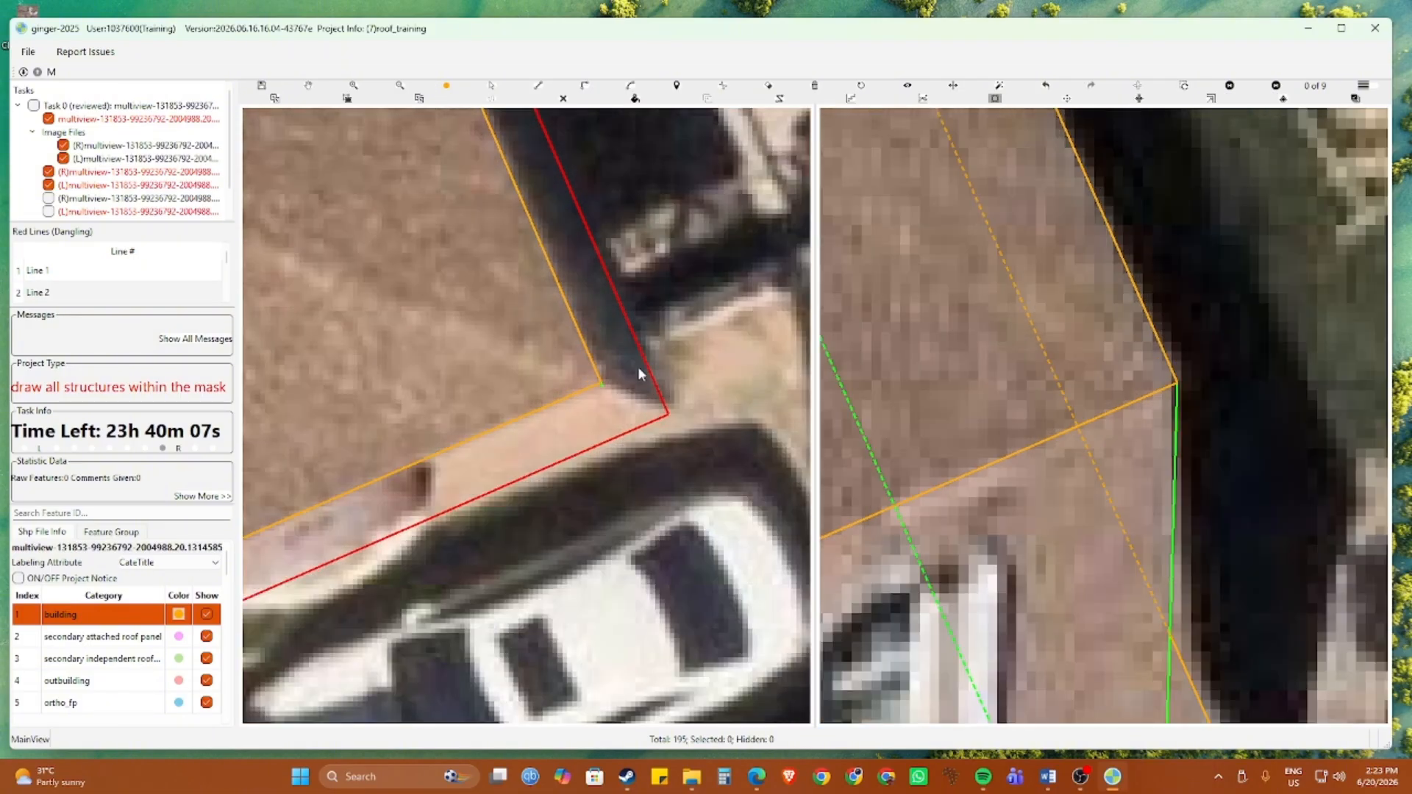
key("Escape")
scroll(659, 389, "up", 1)
scroll(661, 385, "down", 3)
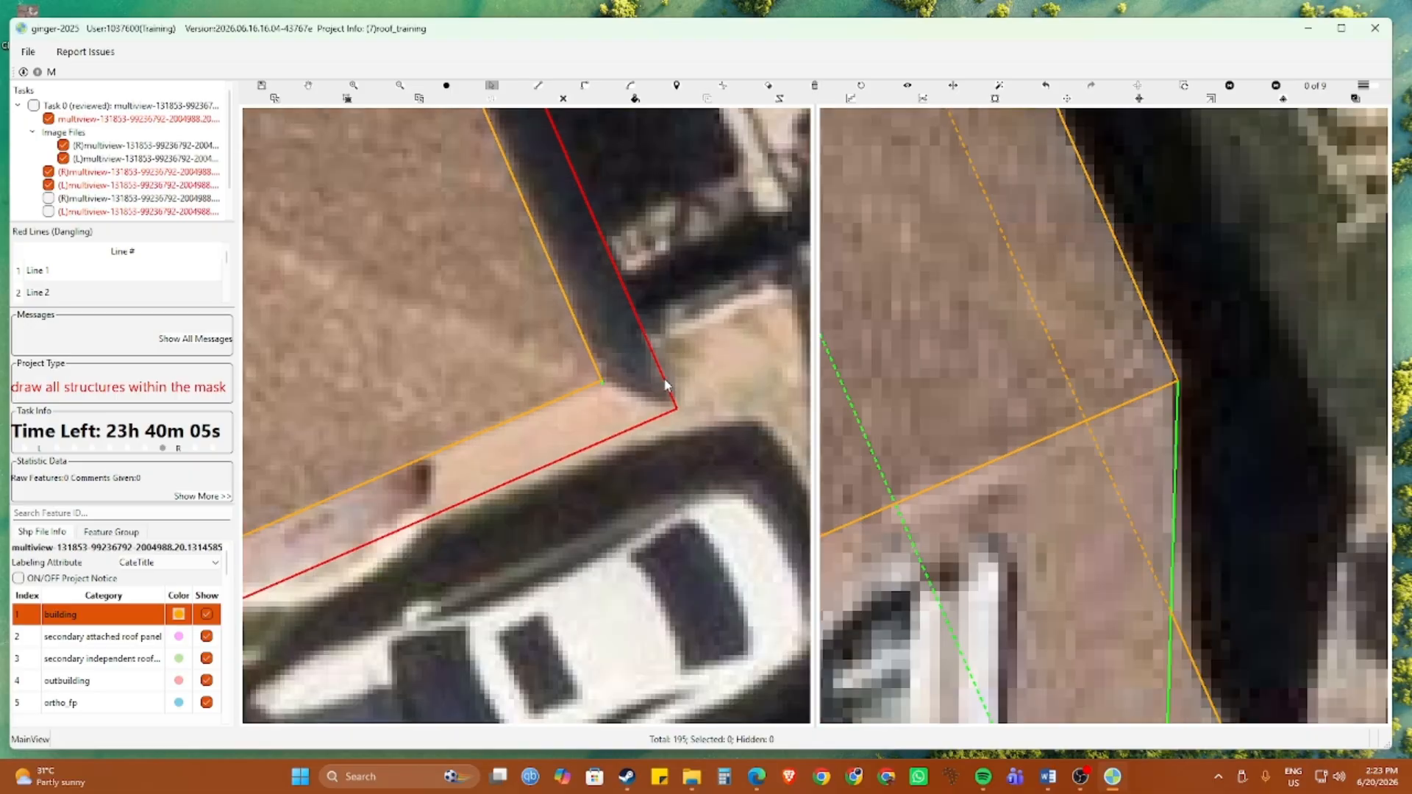
scroll(664, 383, "down", 5)
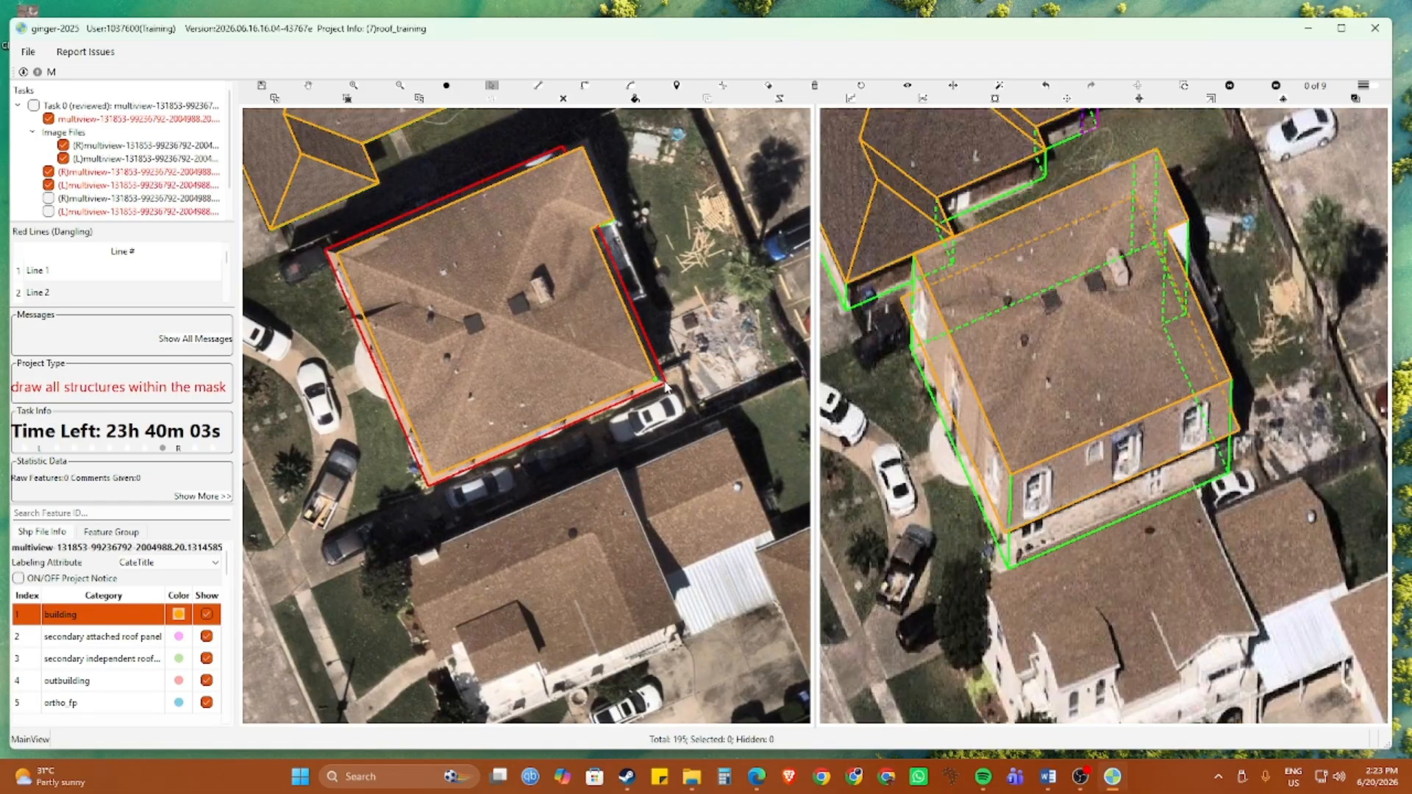
Draw a separate rectangular outline around the brown house's projecting rear corner strip, starting from the lower outline's end
scroll(453, 464, "up", 4)
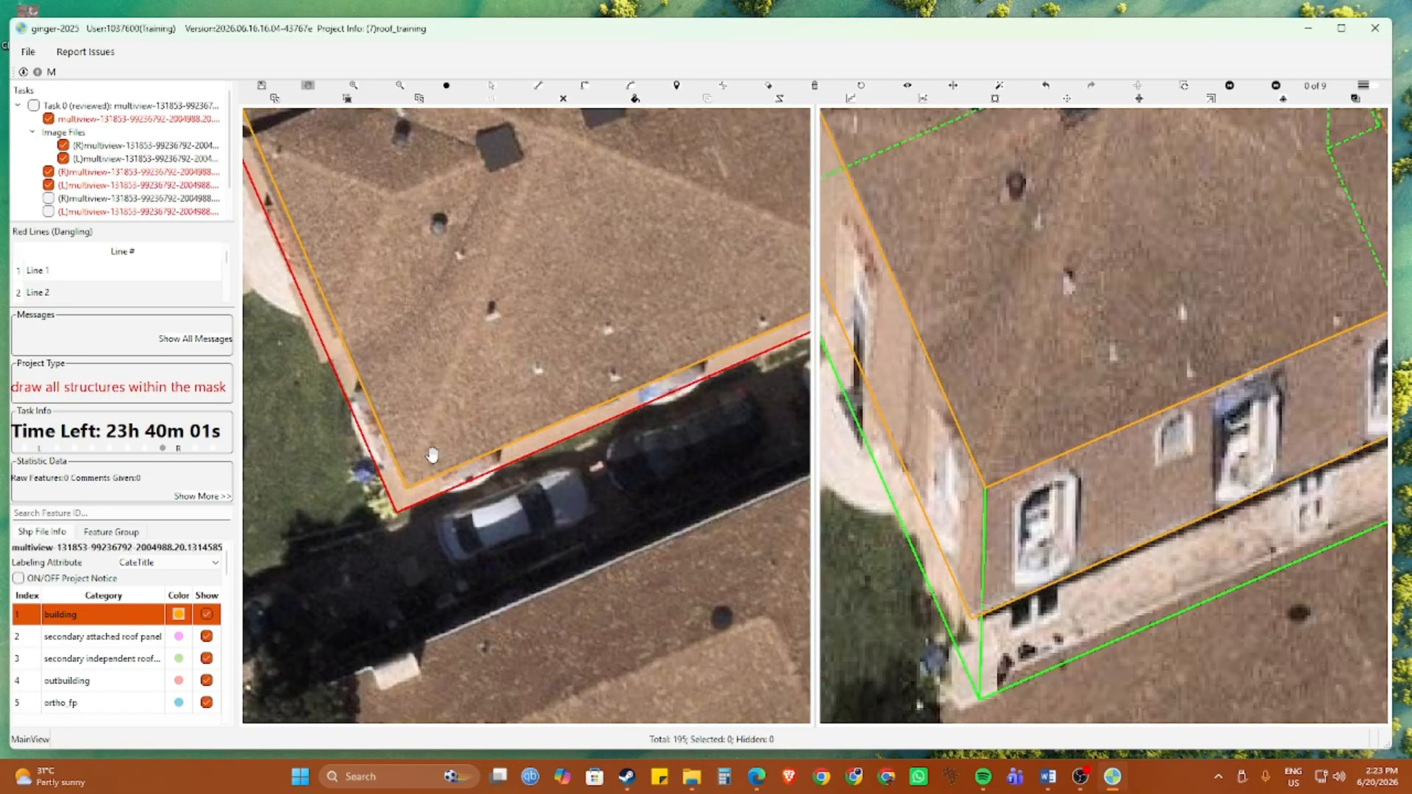
scroll(432, 453, "down", 4)
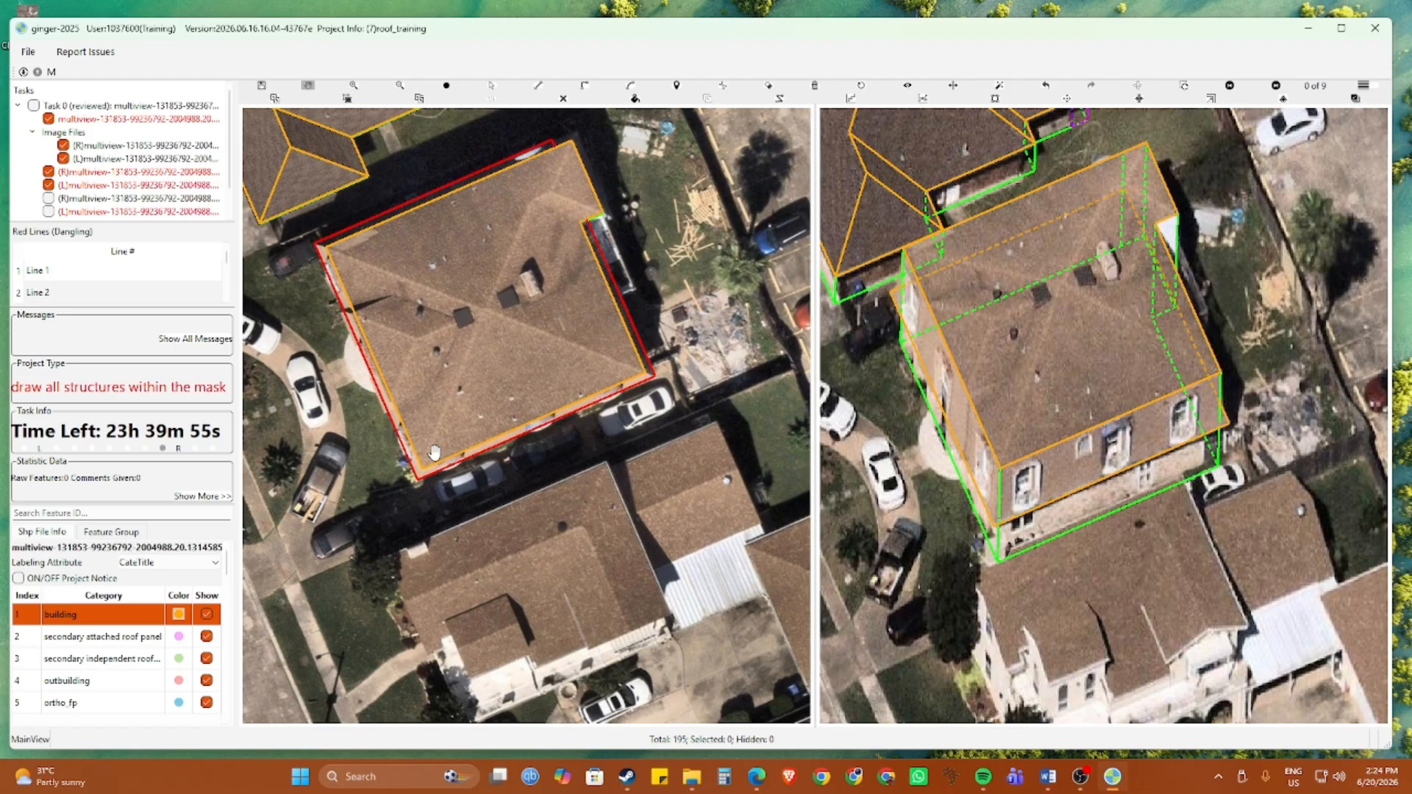
scroll(547, 204, "up", 4)
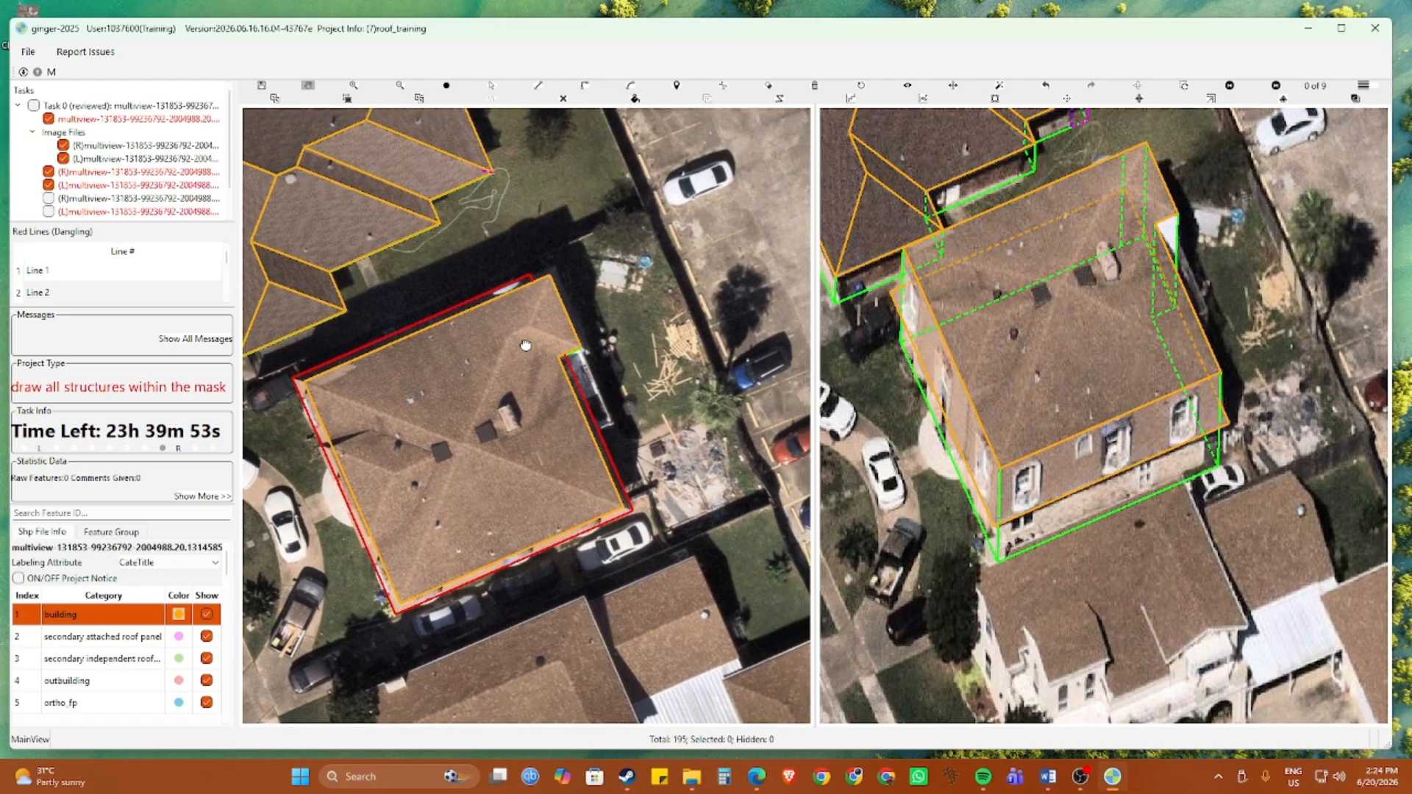
scroll(547, 301, "up", 2)
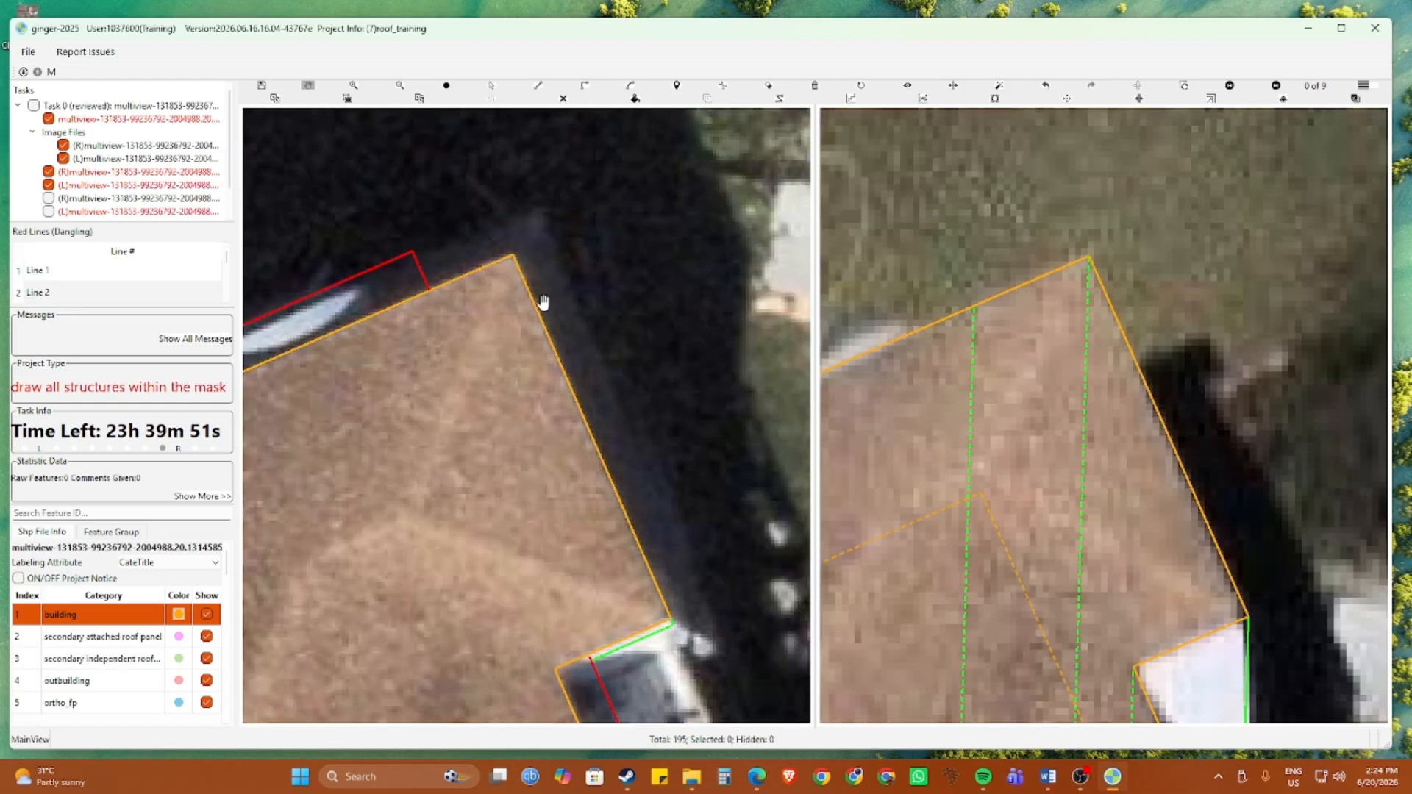
scroll(544, 300, "down", 2)
mouse_move(645, 506)
left_mouse_down()
mouse_move(657, 383)
mouse_move(639, 528)
left_mouse_up()
scroll(569, 420, "up", 2)
scroll(567, 419, "down", 2)
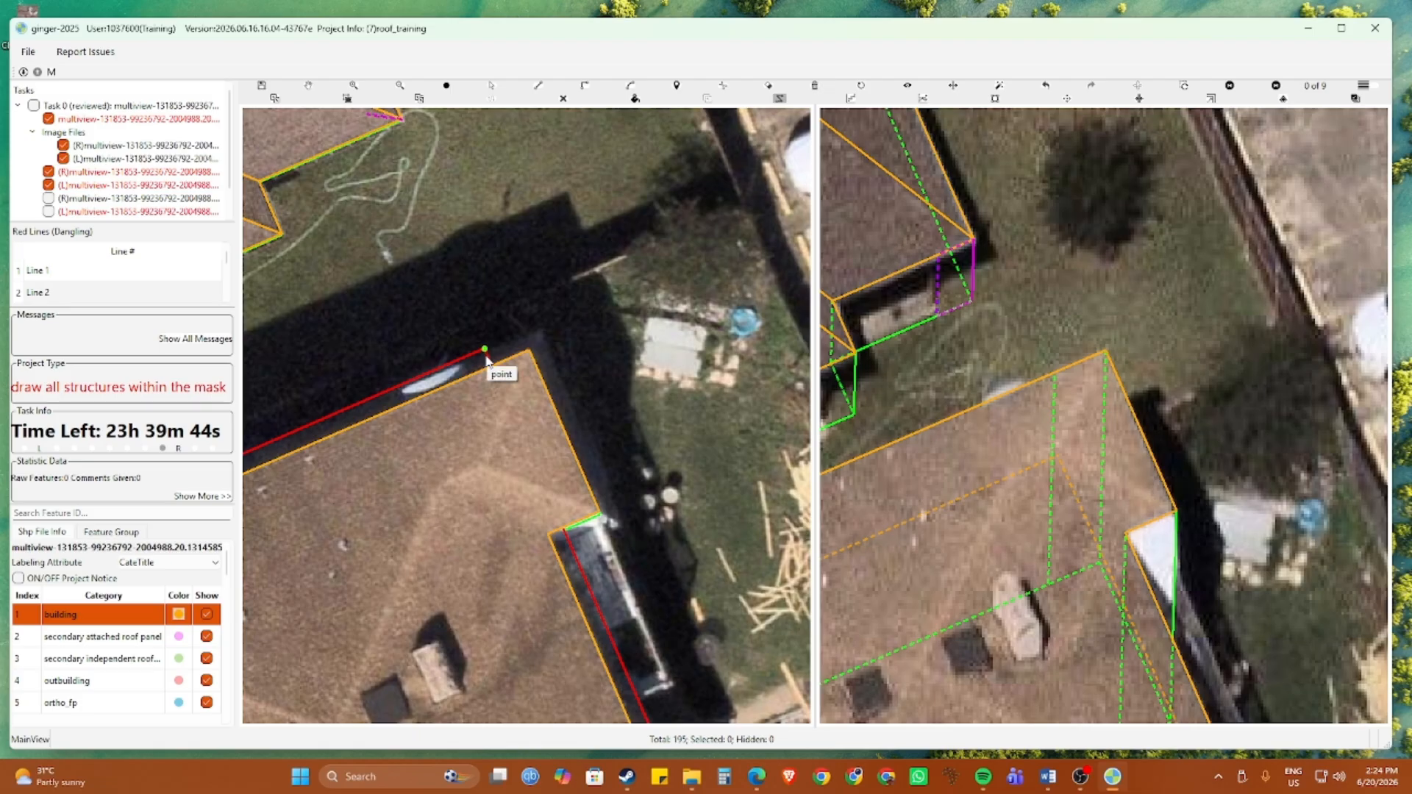
scroll(489, 365, "up", 2)
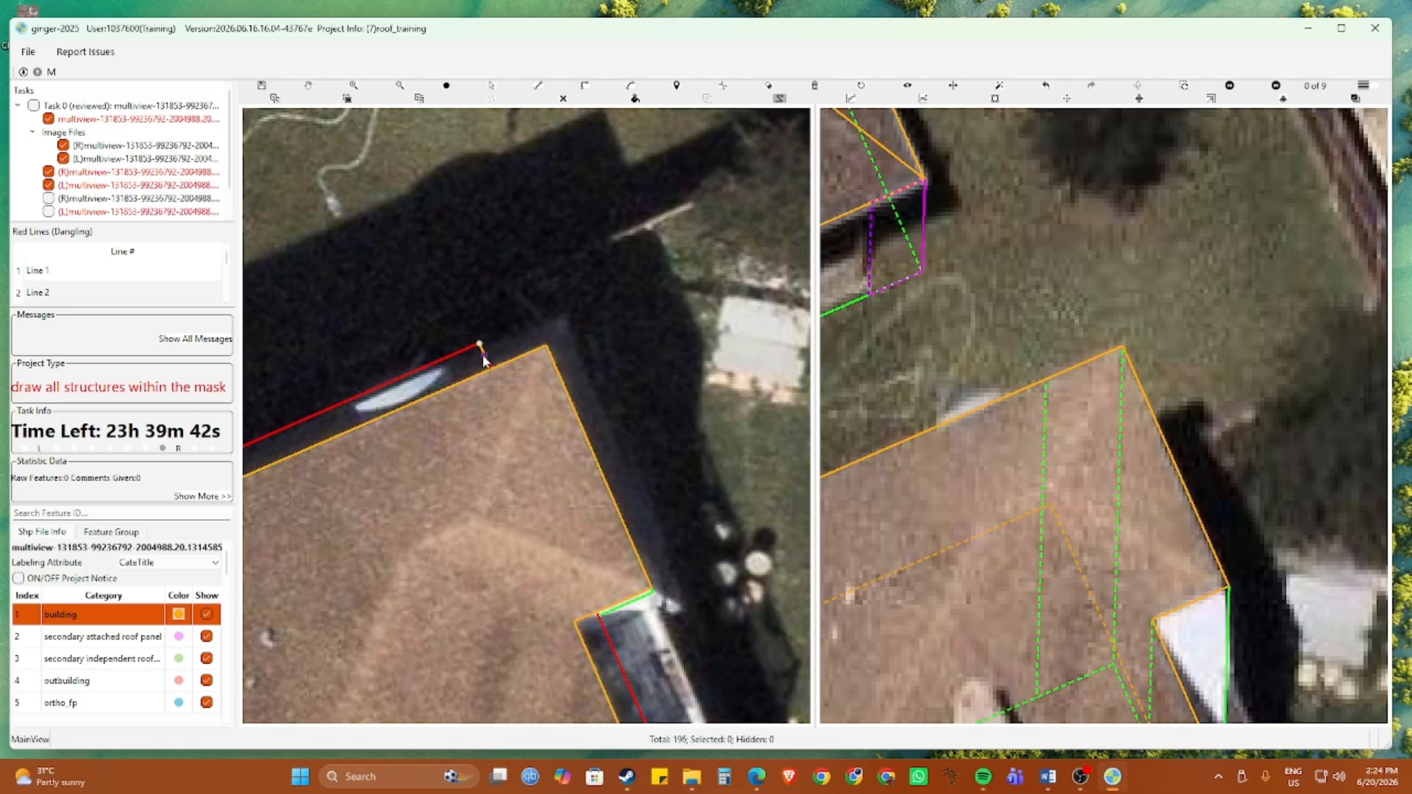
left_click(610, 642)
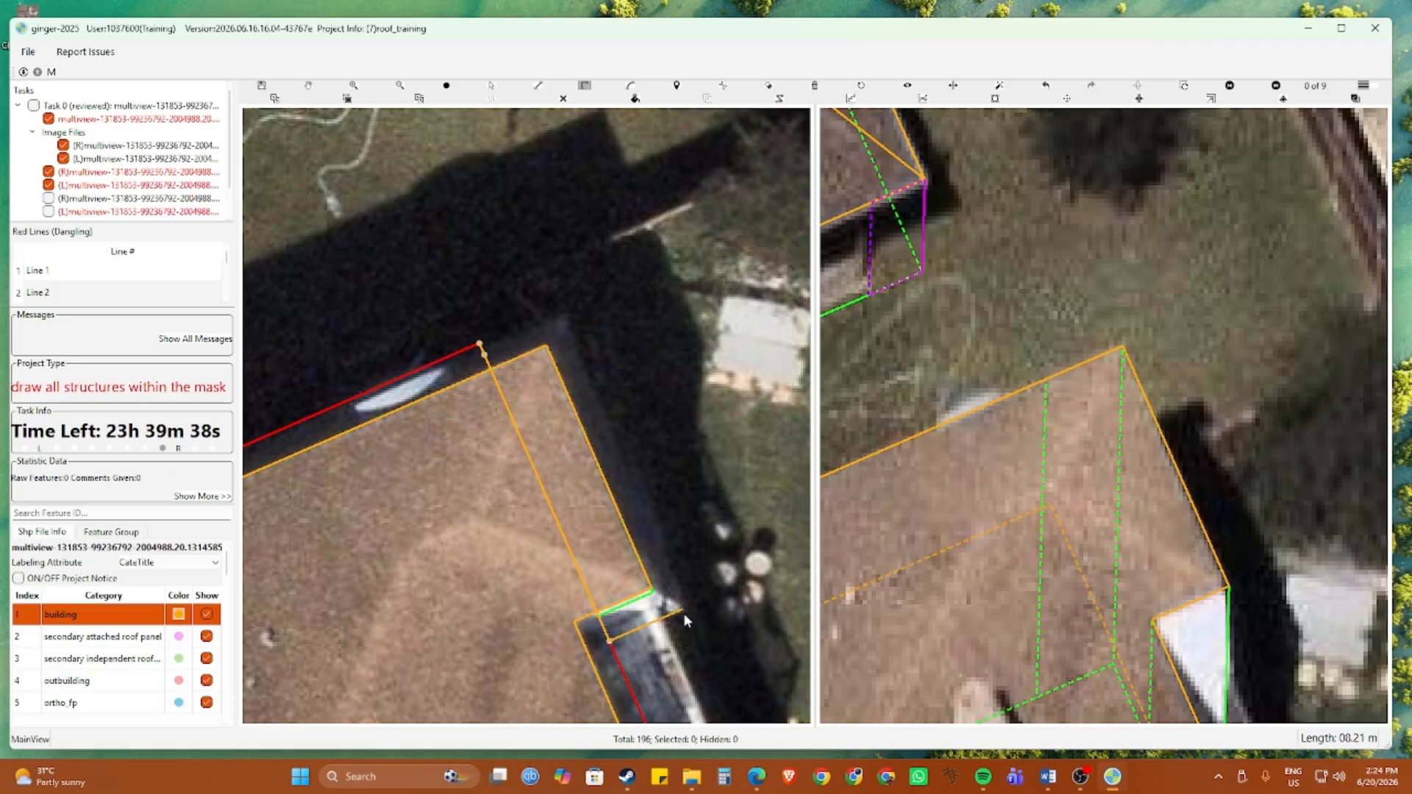
left_click(687, 609)
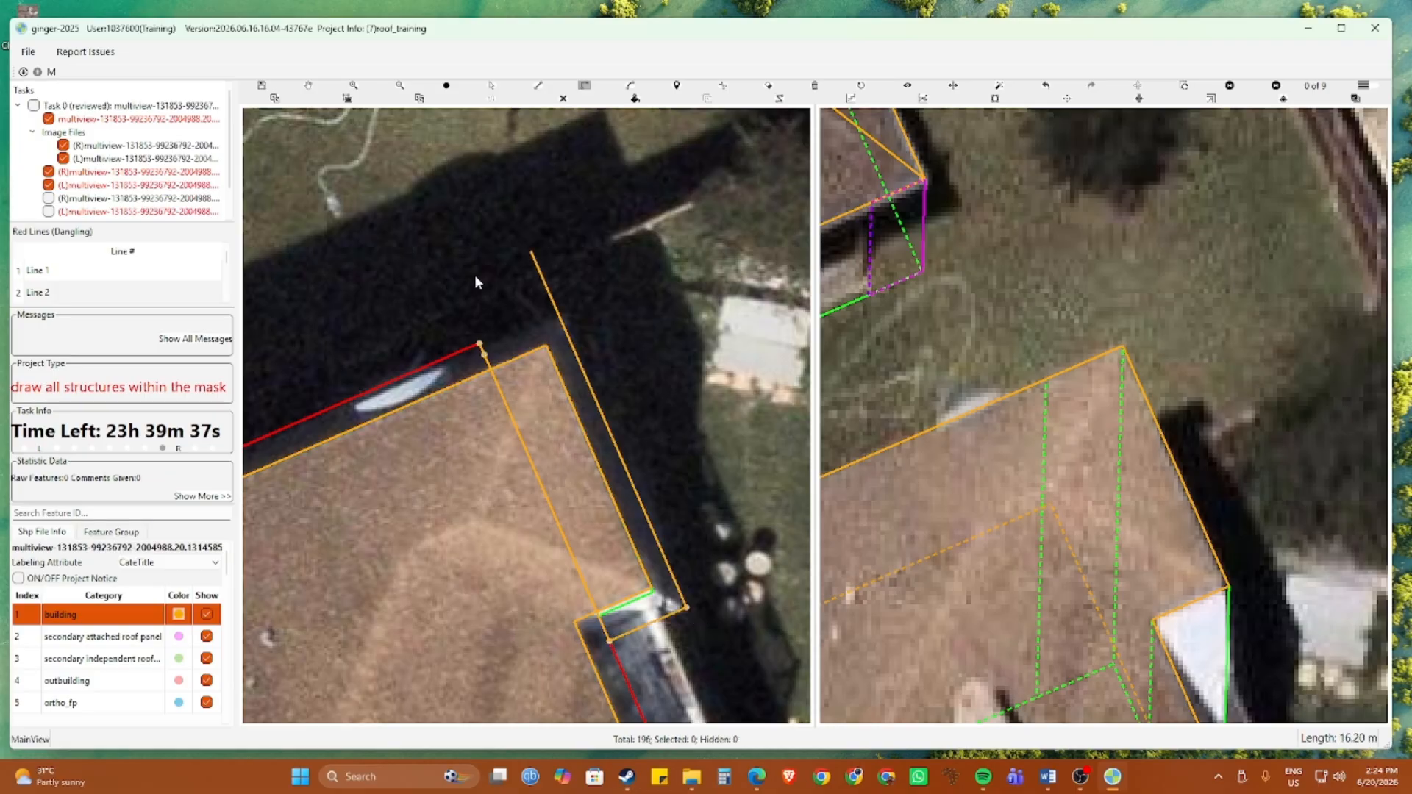
left_click(480, 345)
Try to merge the rear corner rectangle with the lower outline, and delete the rectangle
scroll(460, 338, "up", 2)
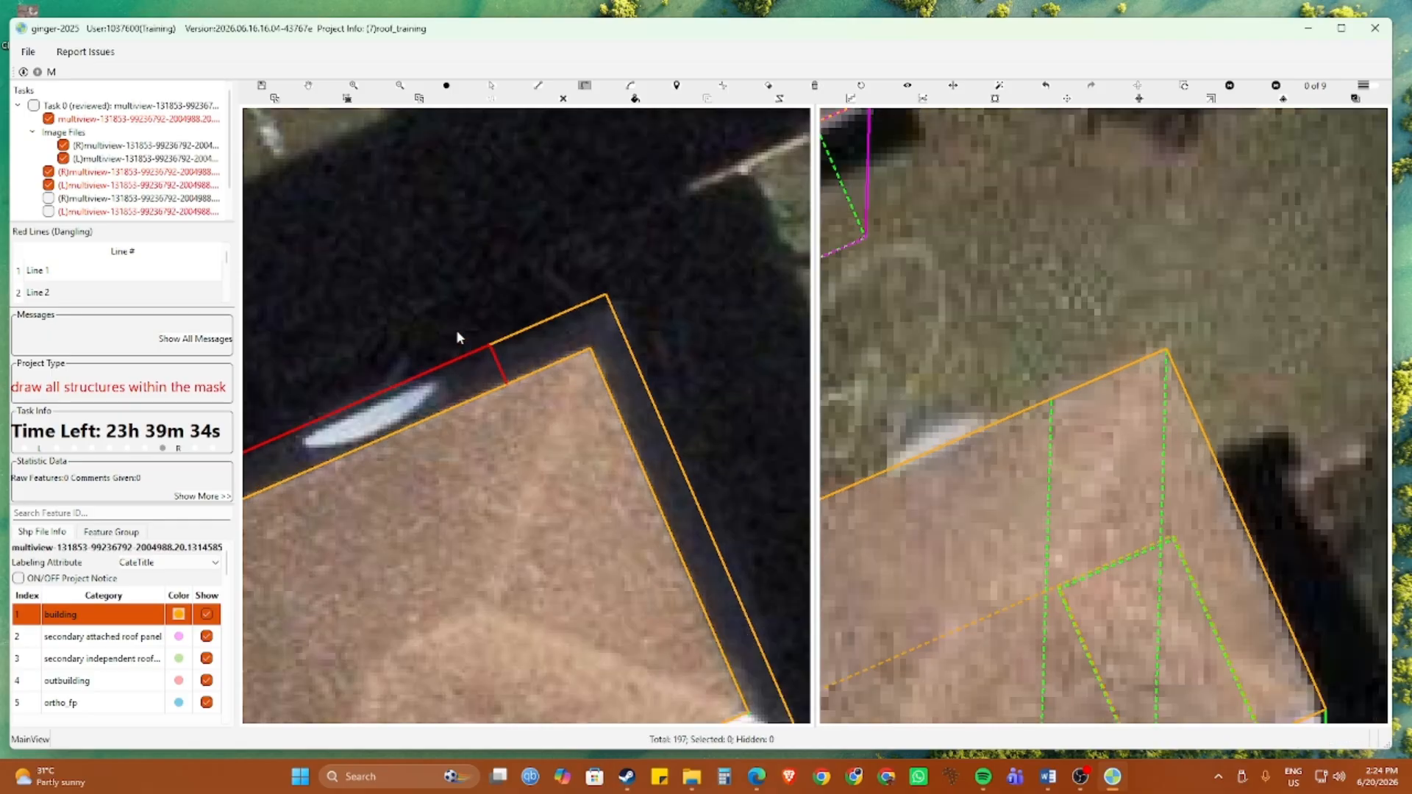
left_click_drag(454, 326, 494, 358)
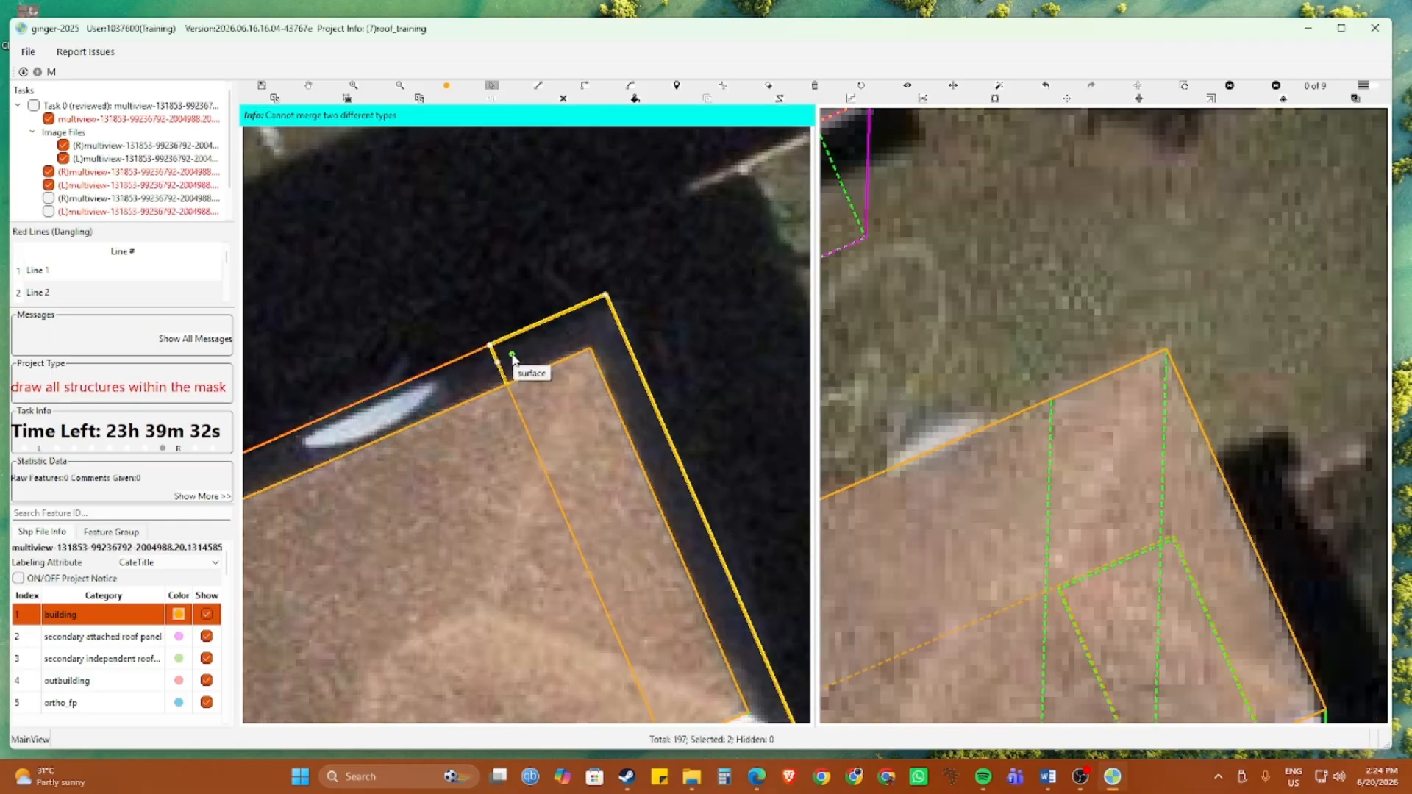
key("Escape")
left_click(519, 353)
left_click(462, 373, "ctrl")
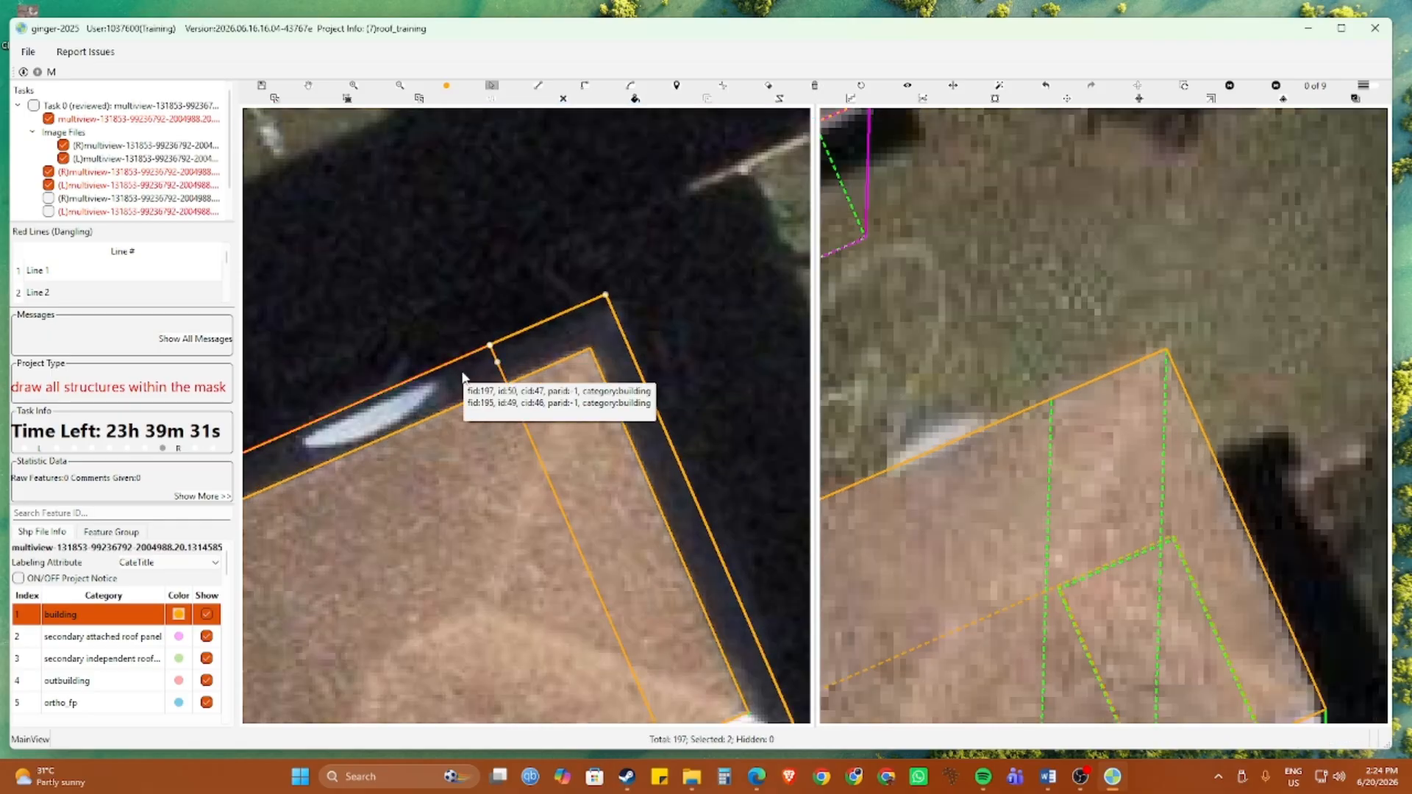
key("m")
left_click(535, 344)
key("Delete")
key("space")
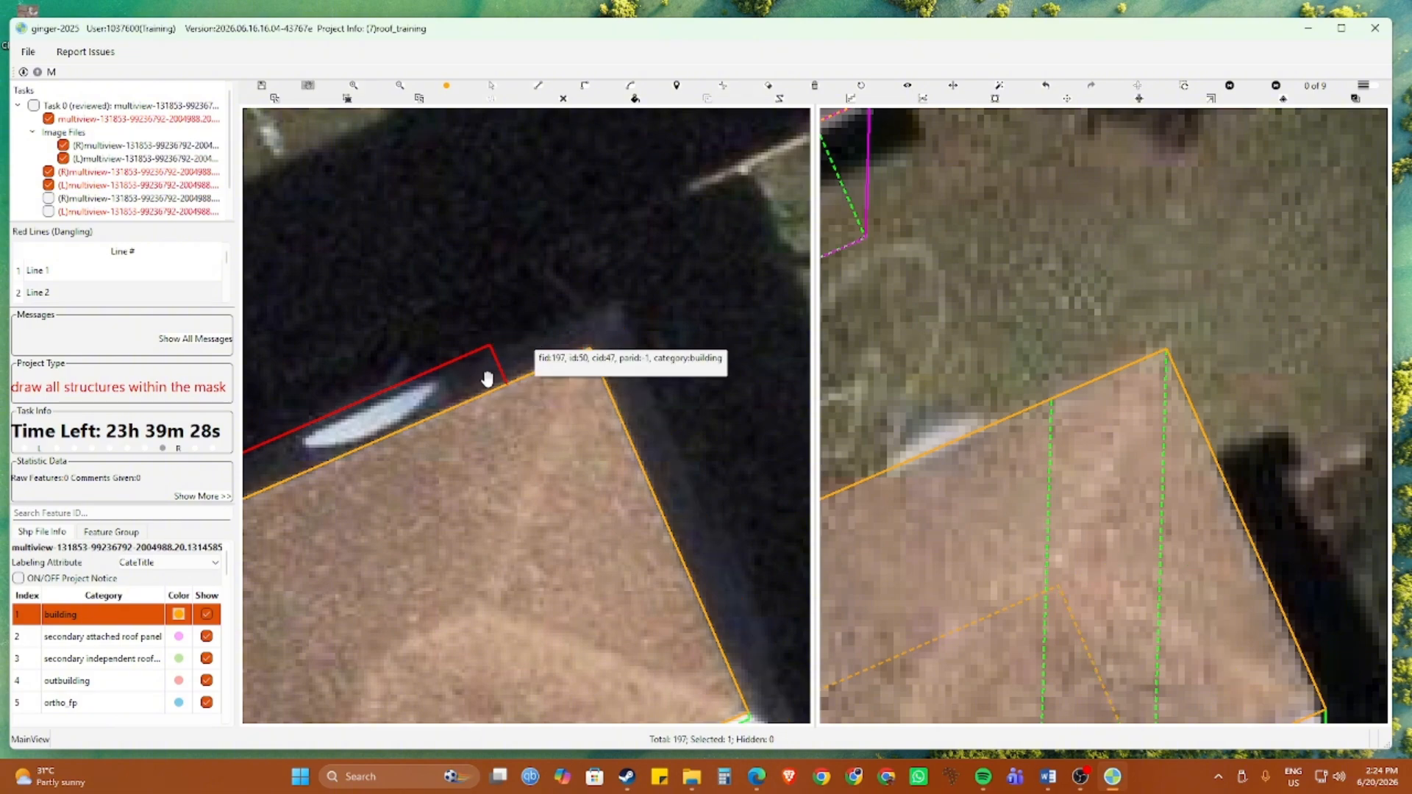
Extend the lower outline around the projecting rear corner, ending just past the notch at the white structure
key("space")
key("space")
scroll(470, 392, "down", 2)
left_click_drag(516, 531, 520, 280)
key("space")
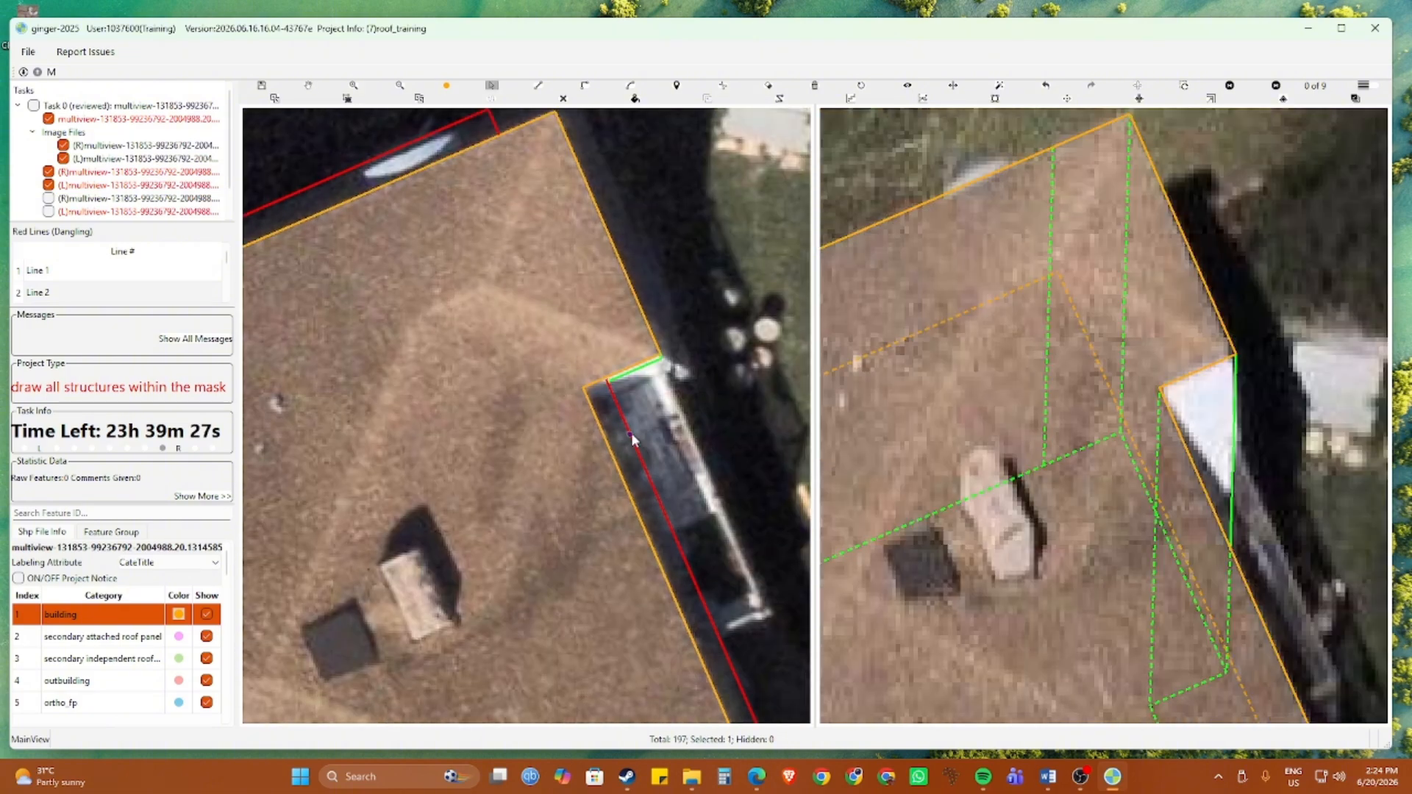
left_click(624, 421)
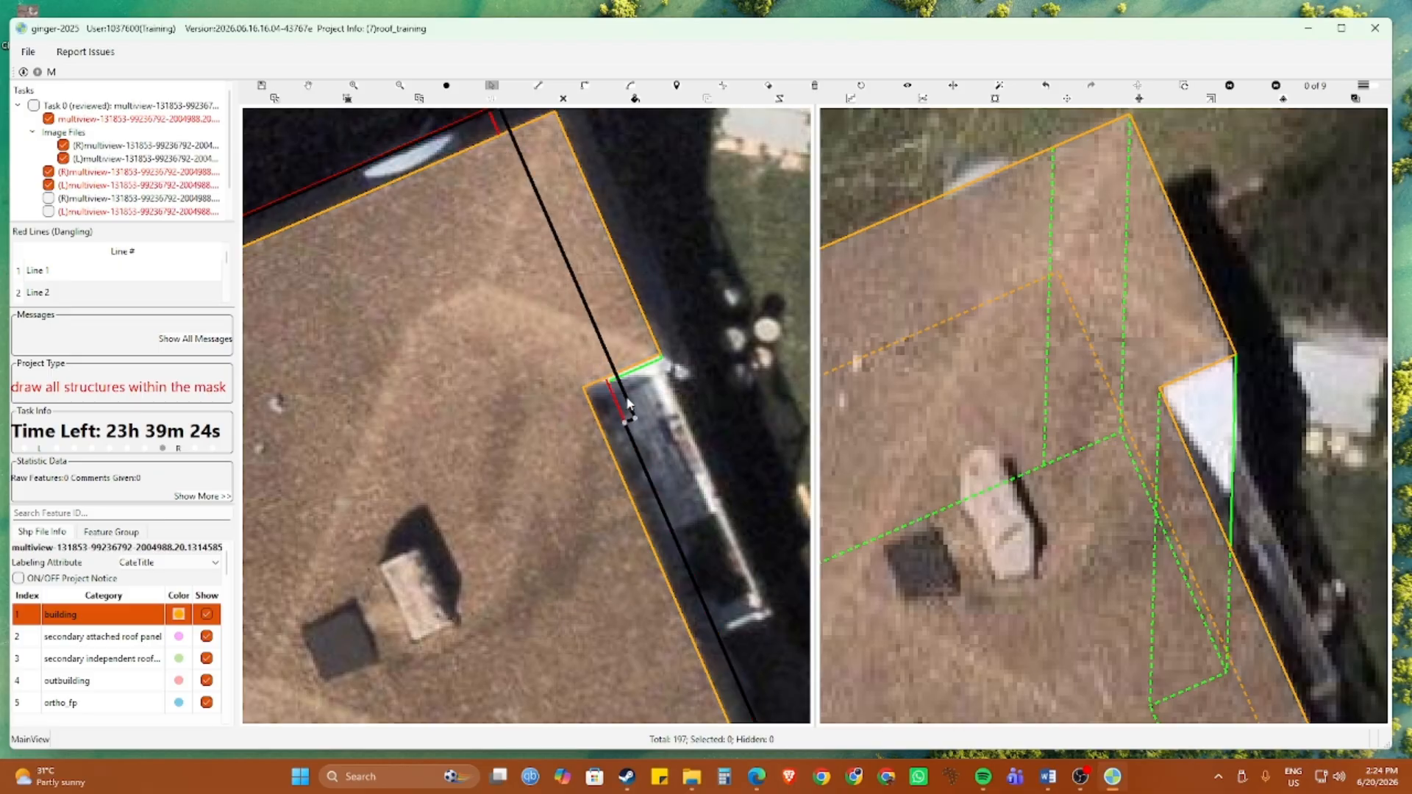
left_click(700, 389)
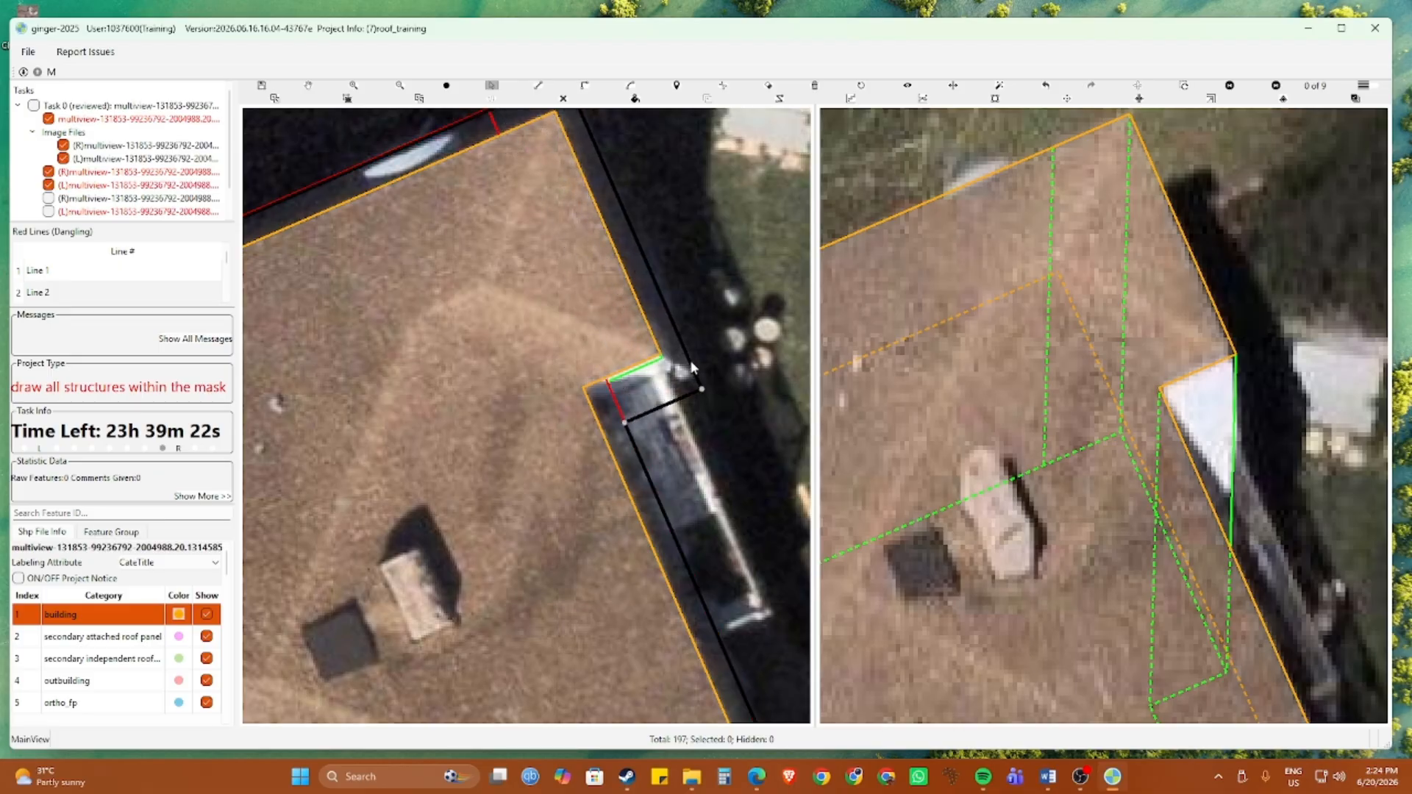
scroll(684, 404, "up", 2)
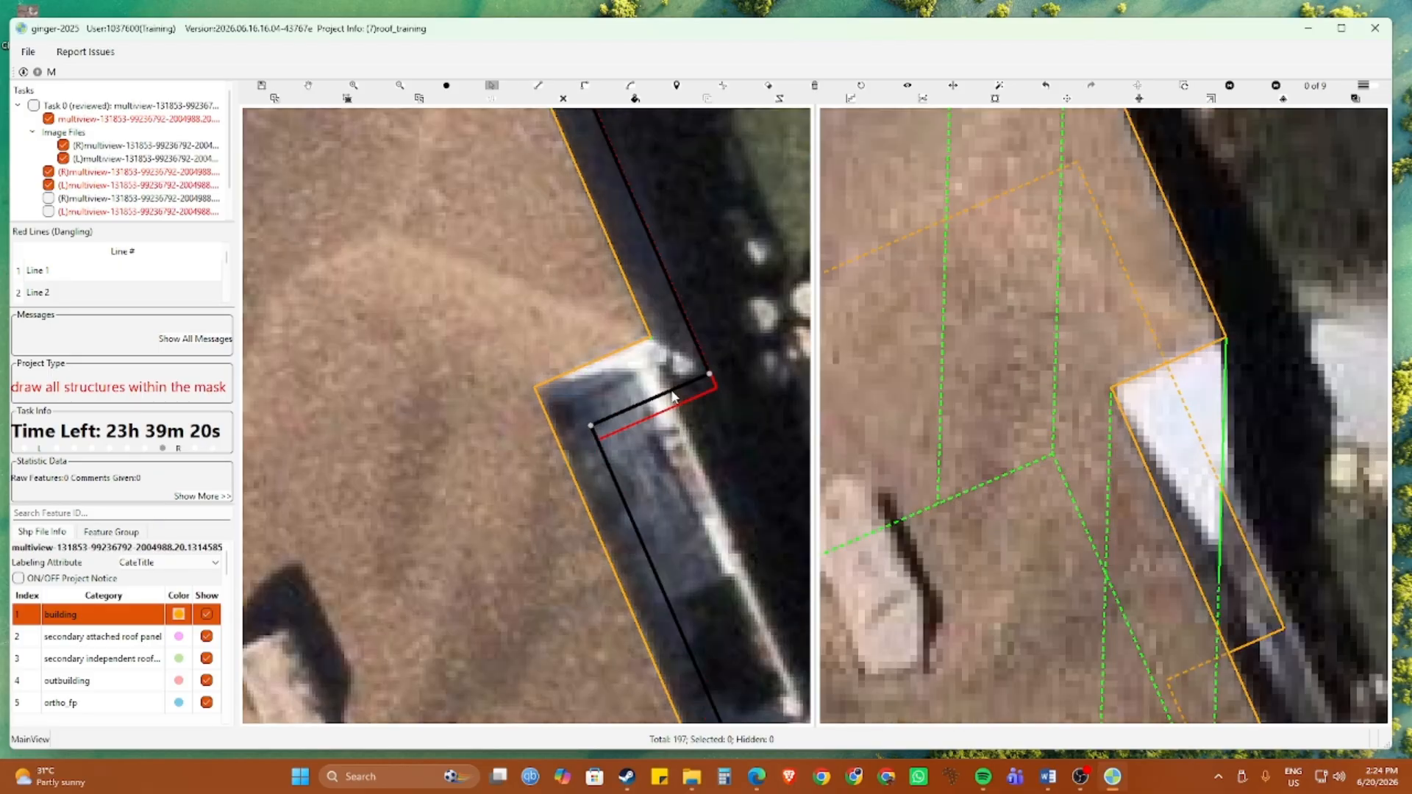
scroll(673, 396, "down", 5)
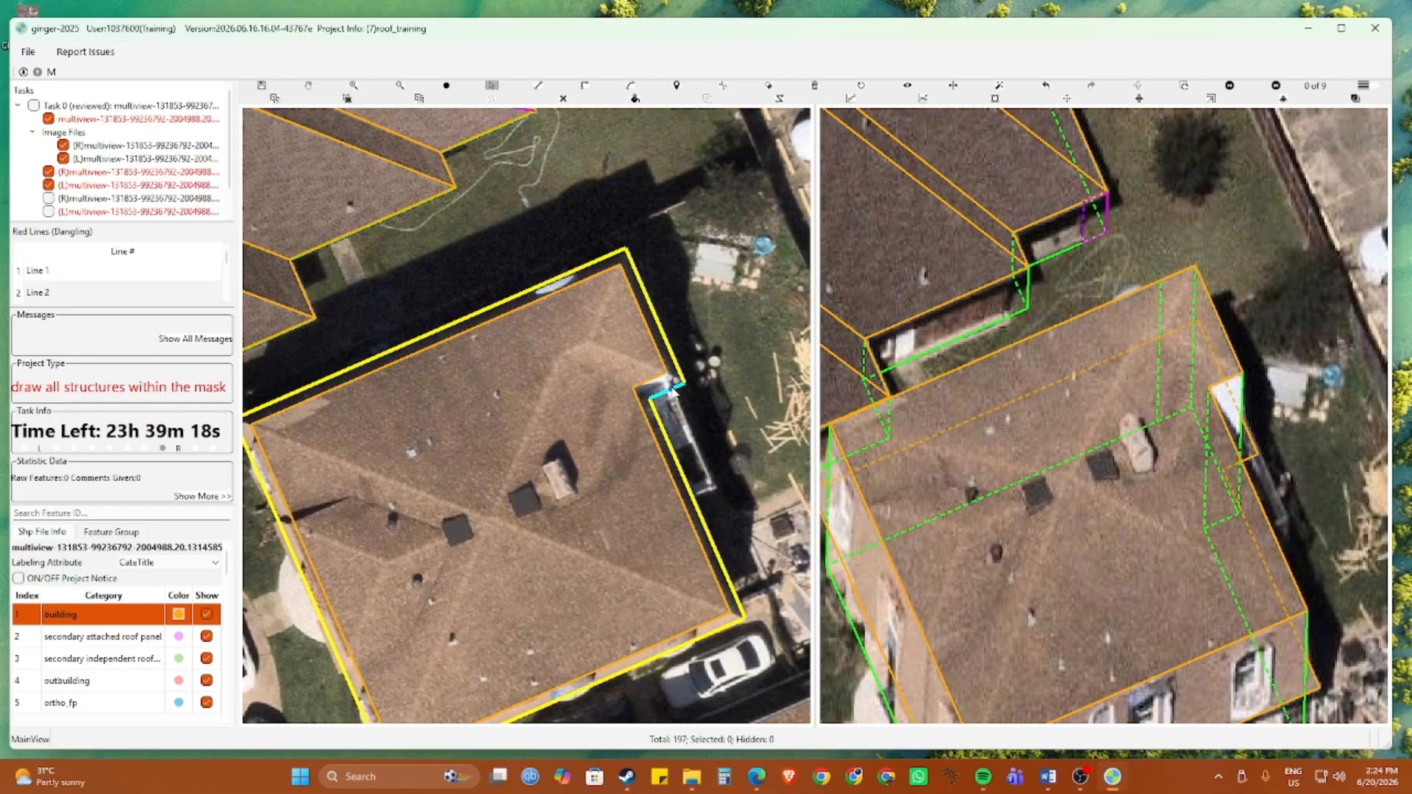
scroll(674, 392, "down", 2)
key("Escape")
Examine how the extended lower outline fits the brown house in both images by hiding and showing all outlines
left_click_drag(732, 449, 737, 331)
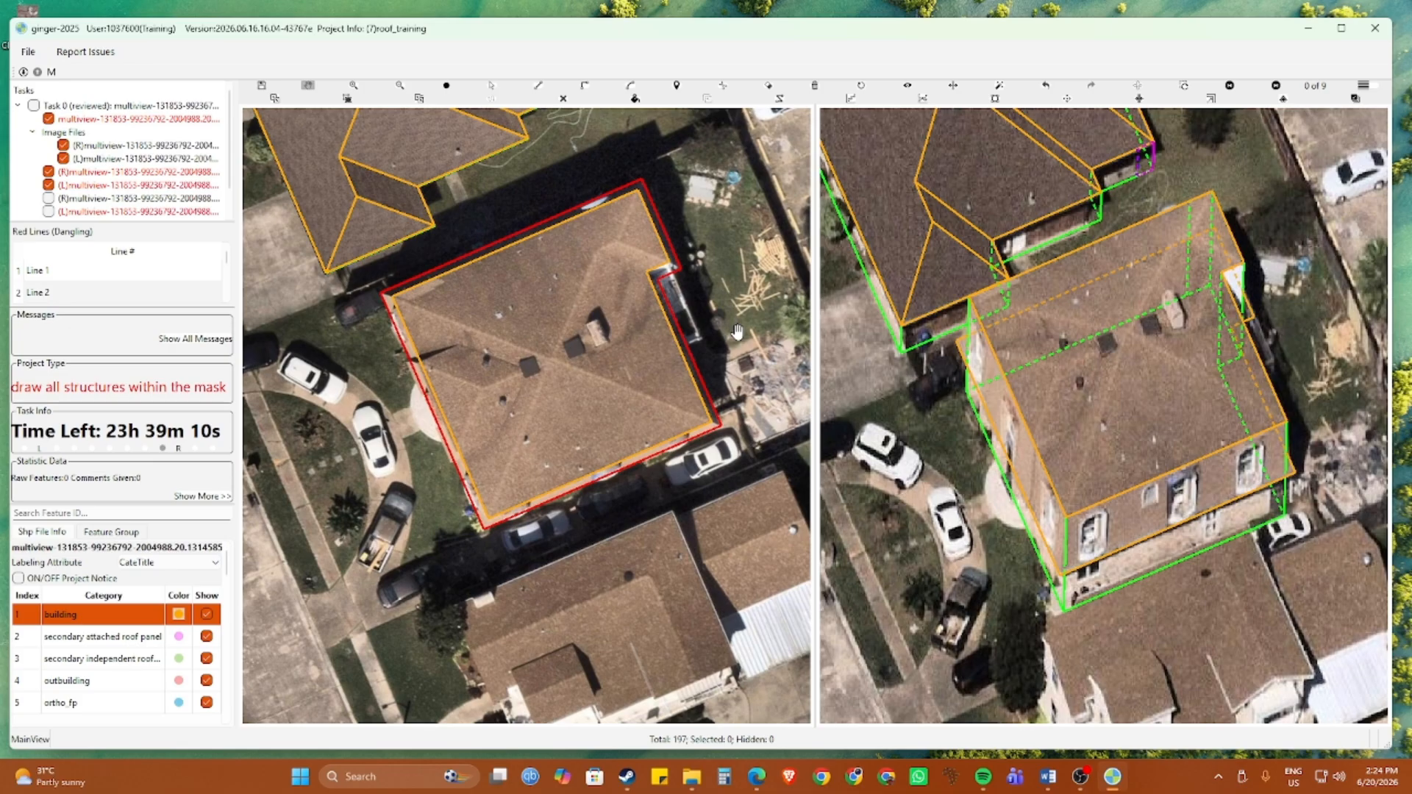
key("r")
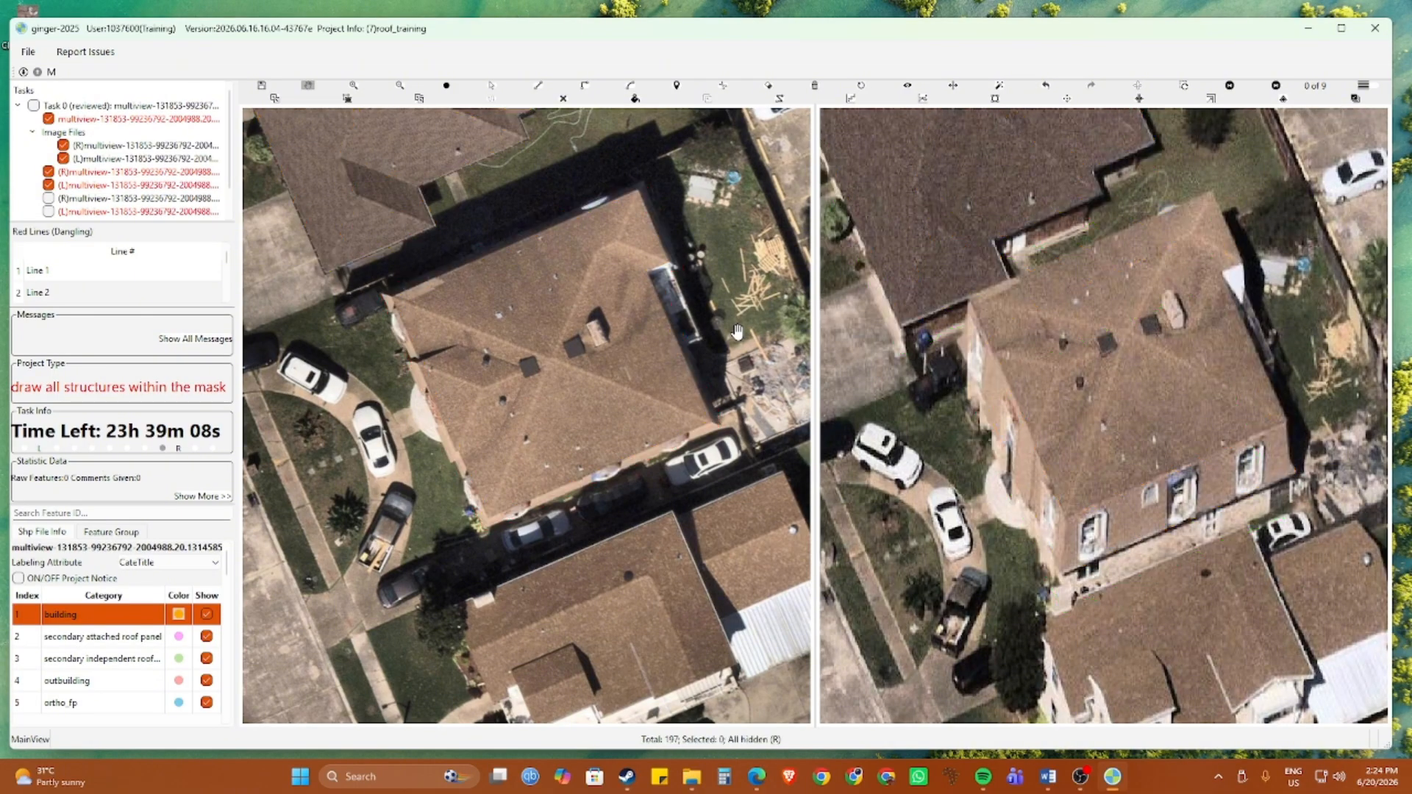
key("r")
key("r")
key("r")
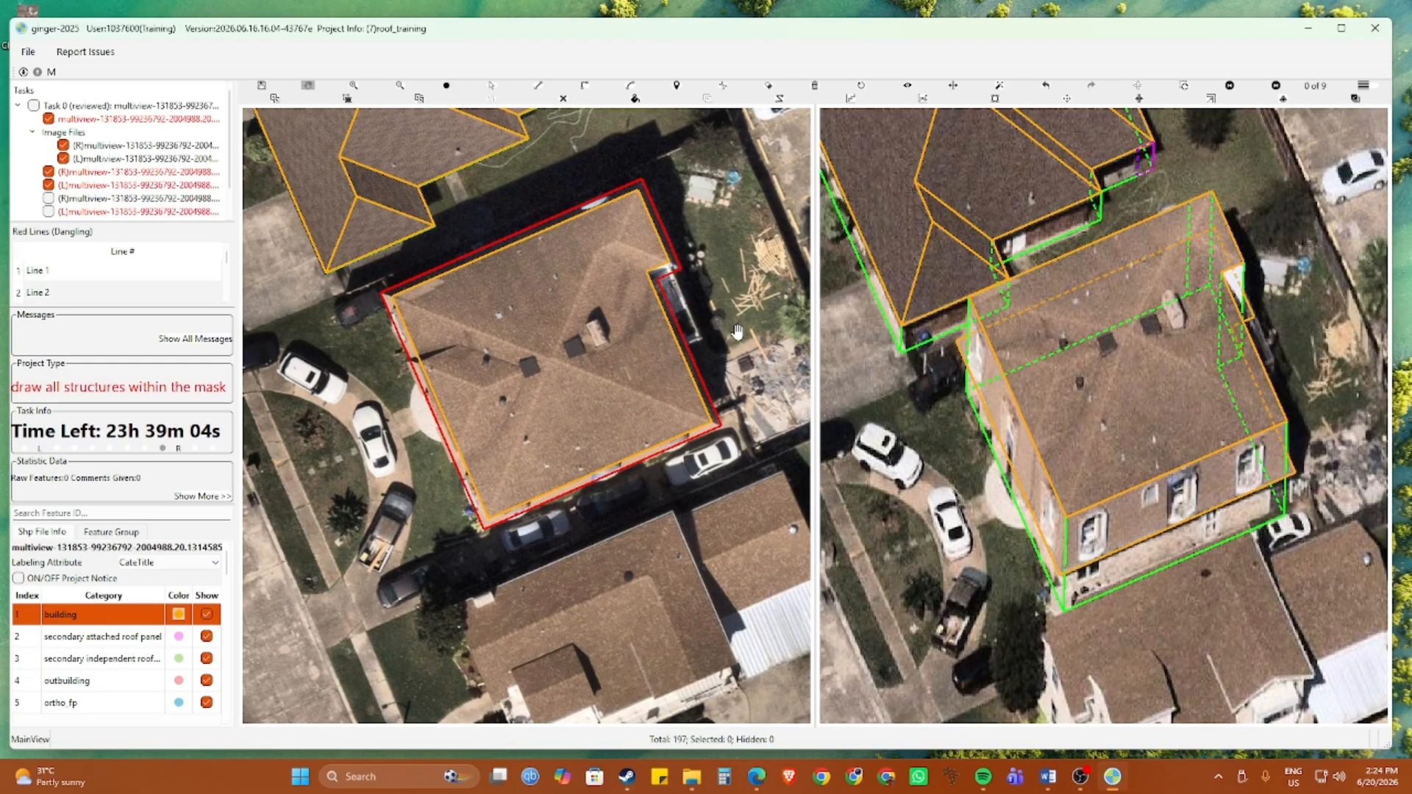
Draw a wall line along the brown house's side facing the parked cars, between its two lower corners, and delete the resulting face
scroll(735, 415, "up", 5)
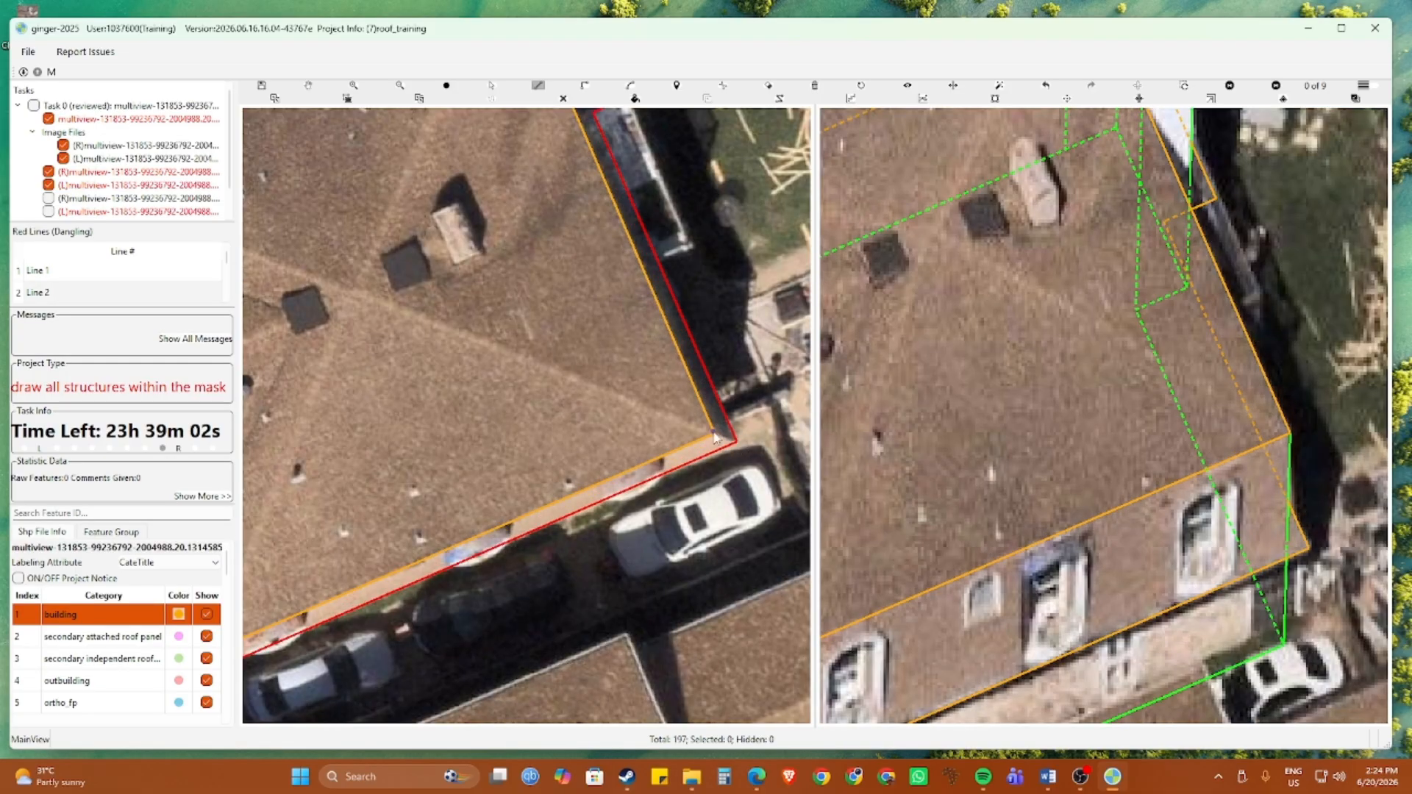
left_click(735, 441)
left_click_drag(497, 531, 776, 343)
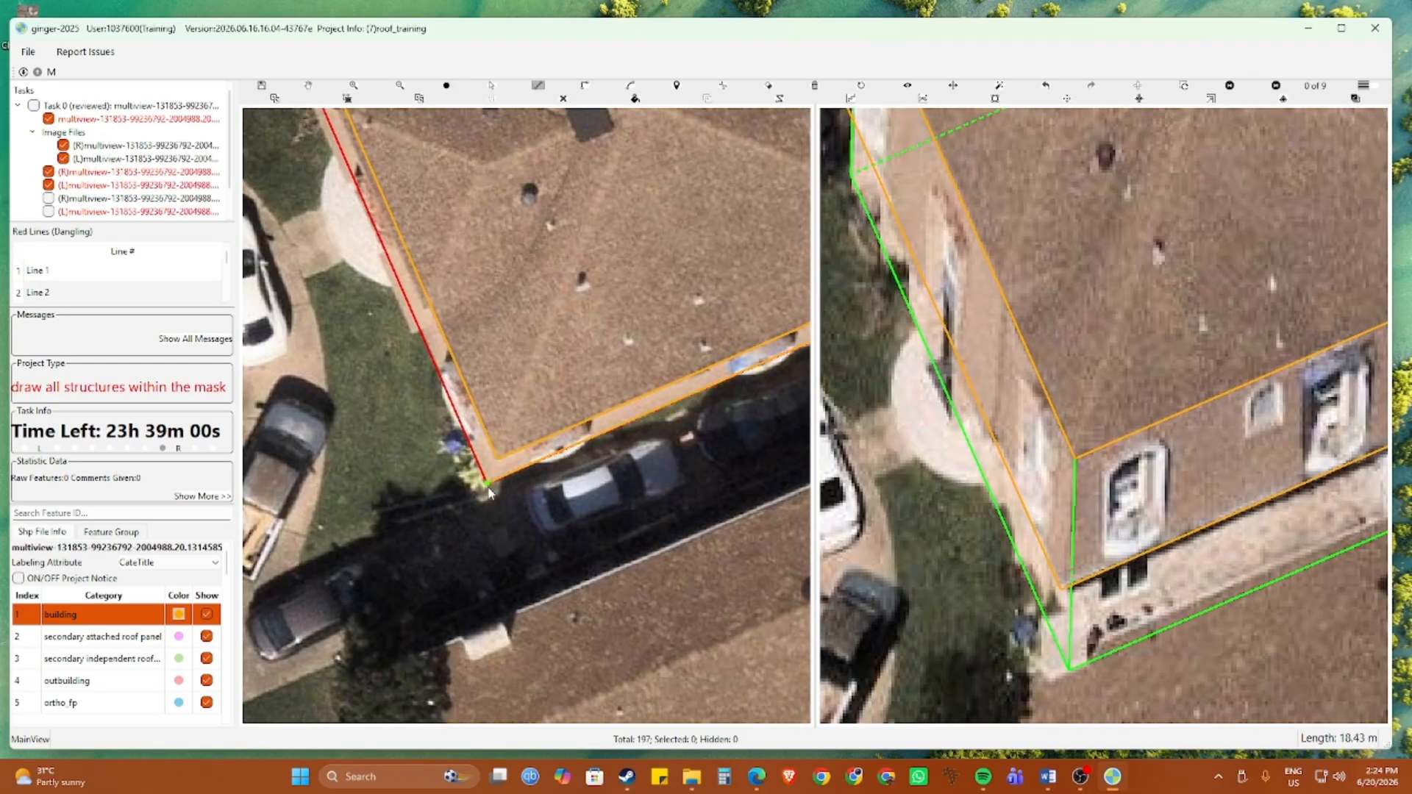
left_click(503, 466)
scroll(507, 449, "down", 5)
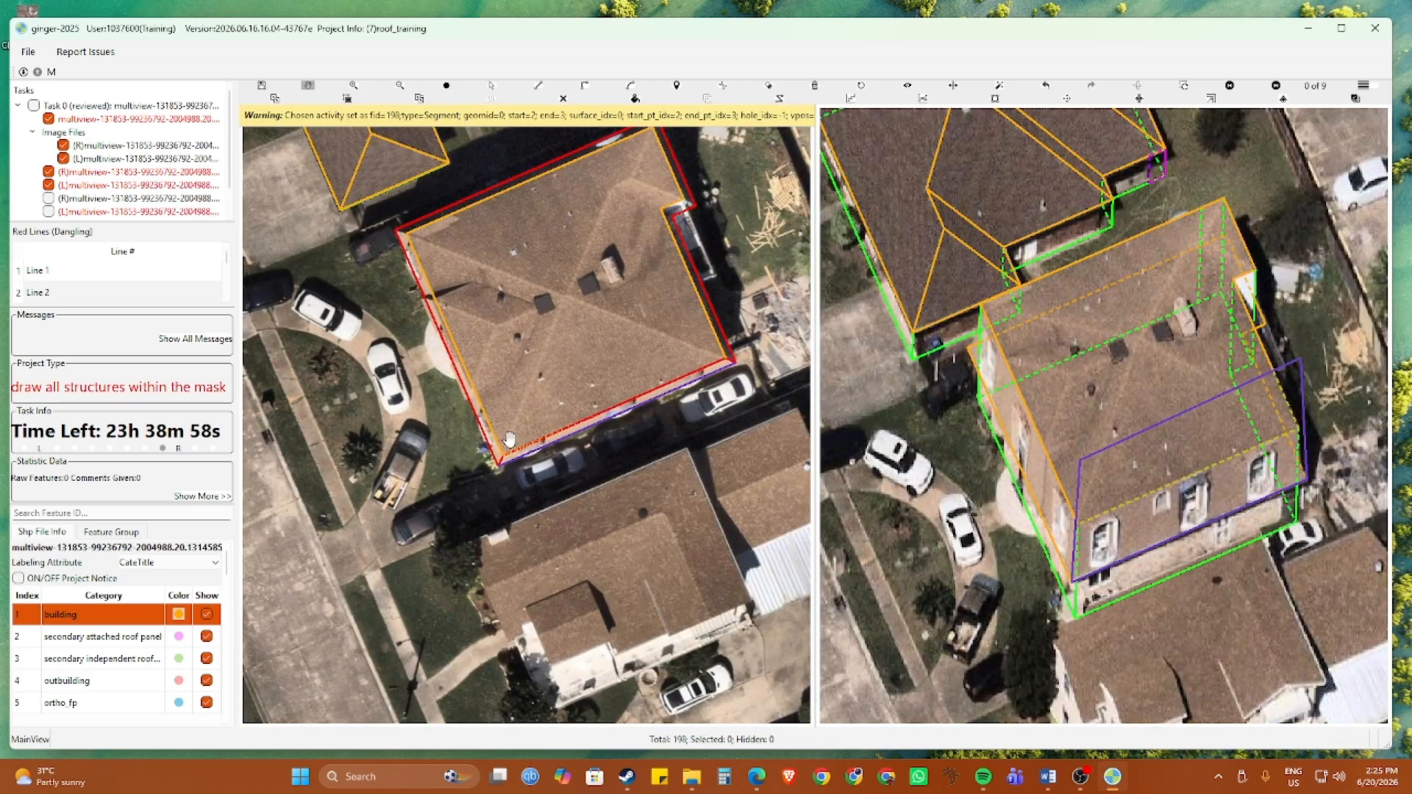
mouse_move(519, 391)
left_mouse_down()
mouse_move(542, 317)
mouse_move(539, 372)
left_mouse_up()
key("Escape")
left_click(550, 385)
key("Delete")
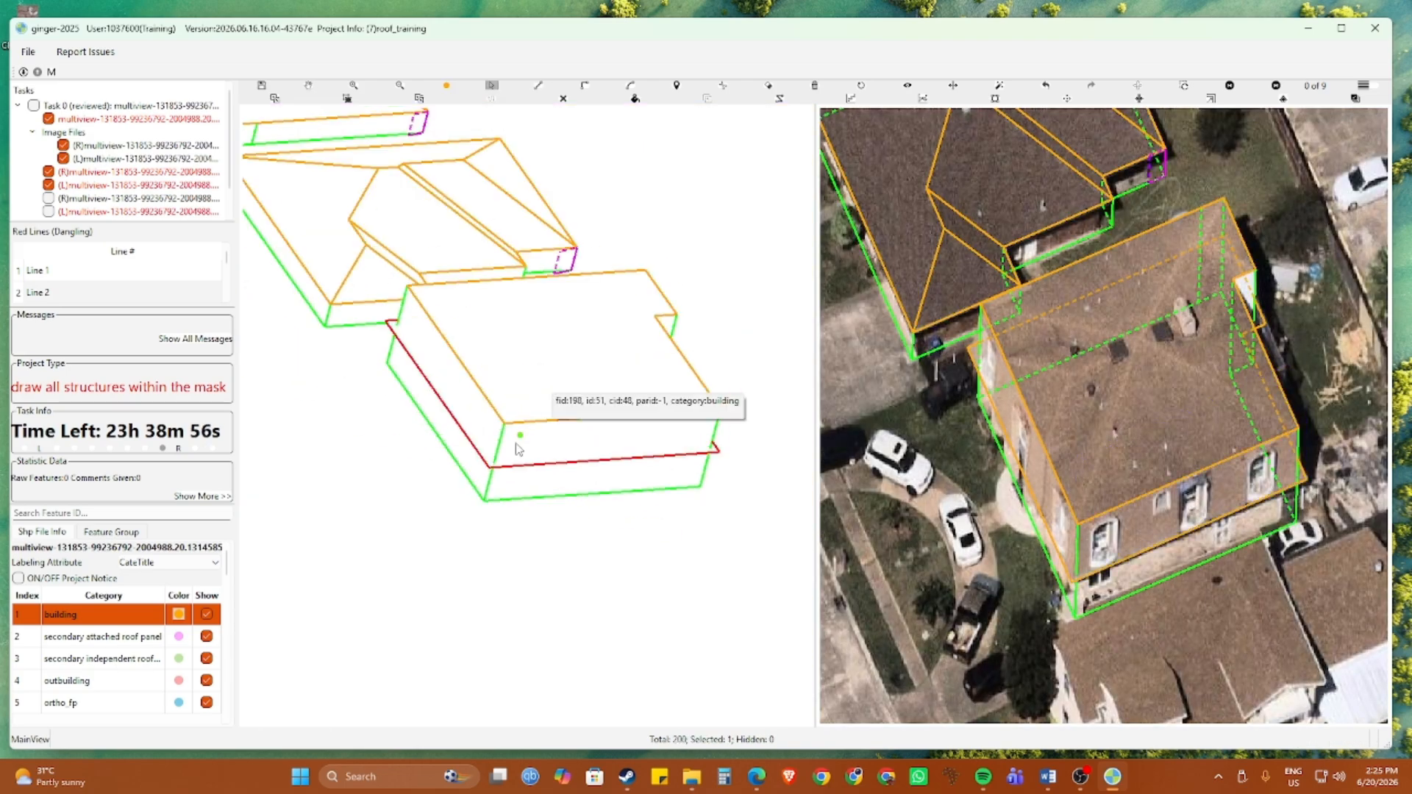
Try to draw a sloped upper wall between the brown house's roof corner and lower outline on the parked-car side
left_click(504, 424)
left_click(490, 467)
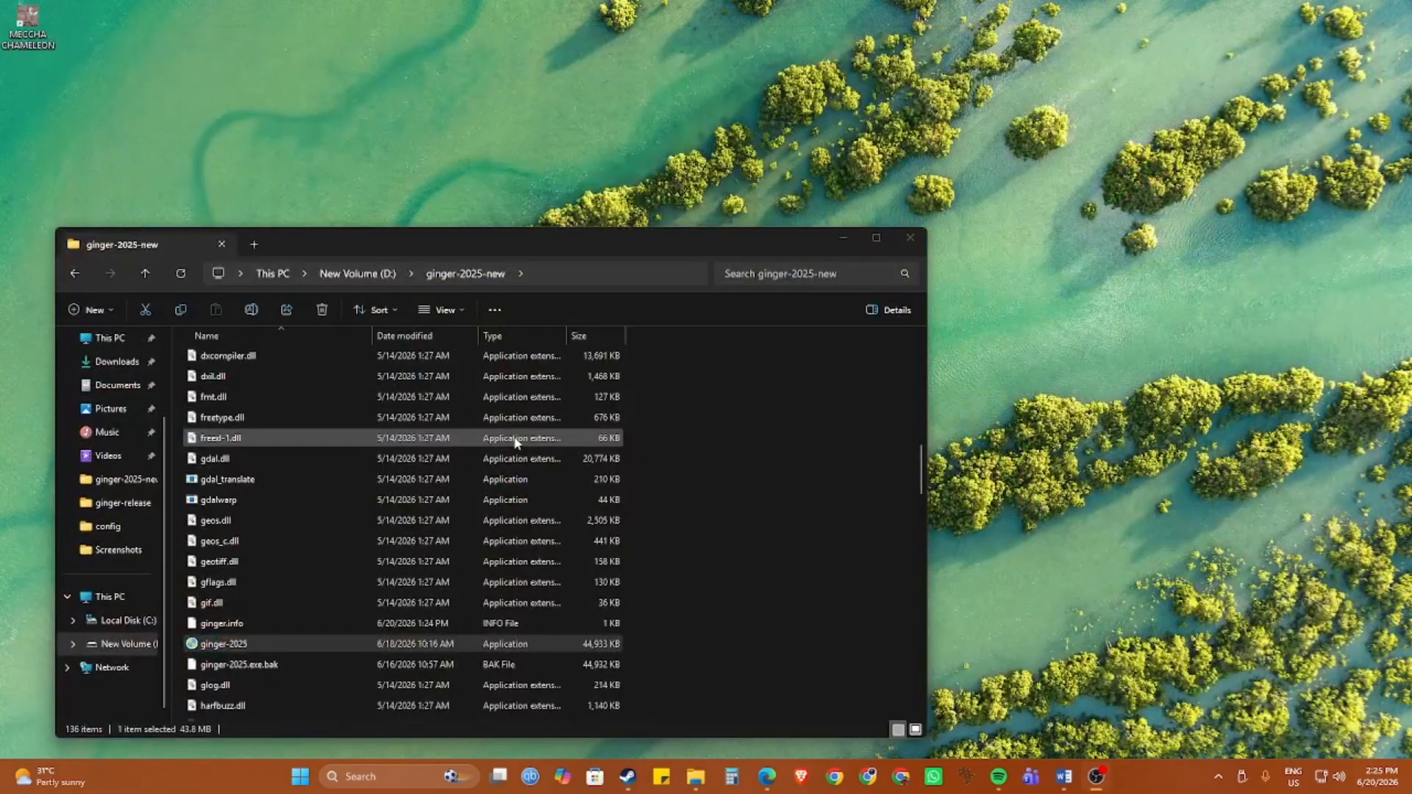
Relaunch ginger-2025 from its program folder, sign in with the saved credentials, and enlarge its window
double_click(266, 664)
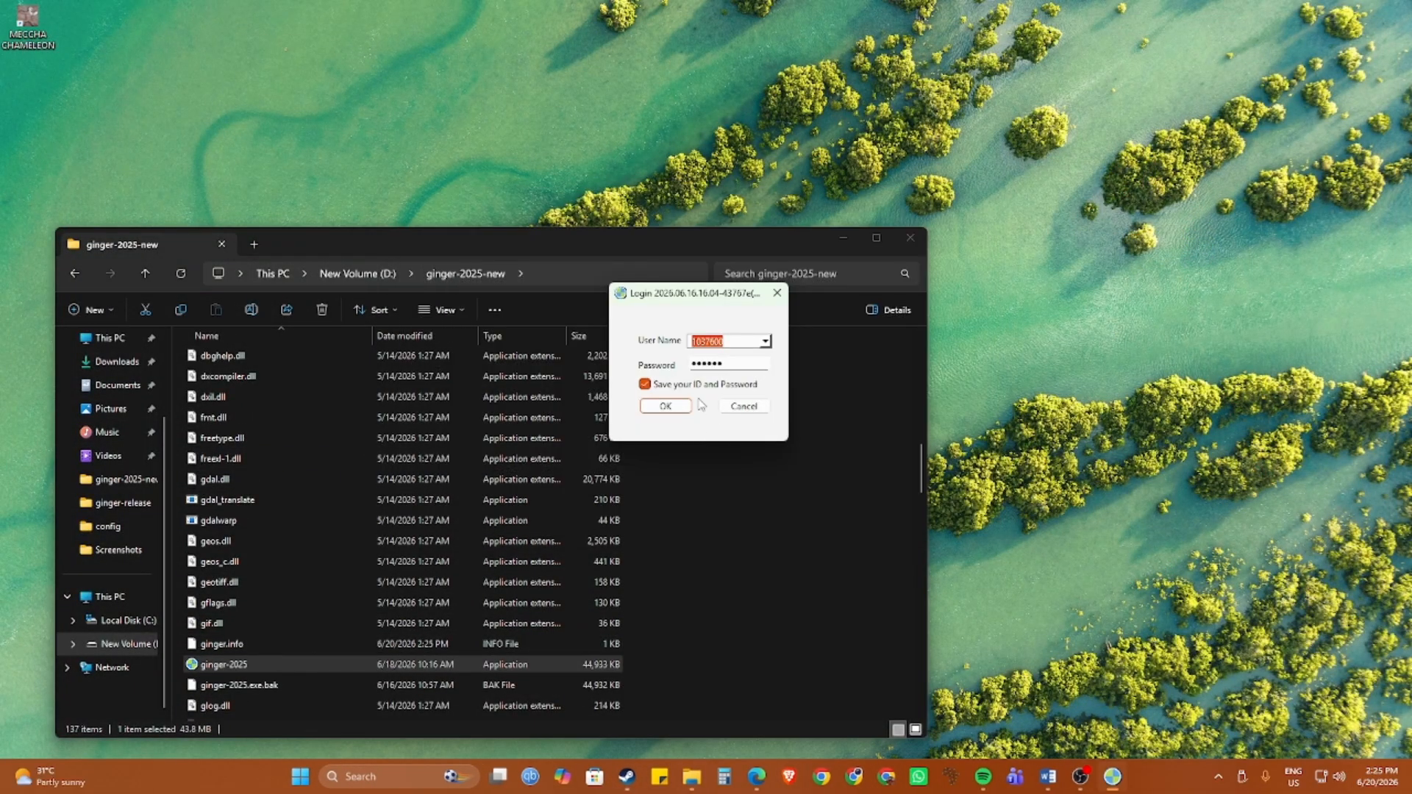
key("Return")
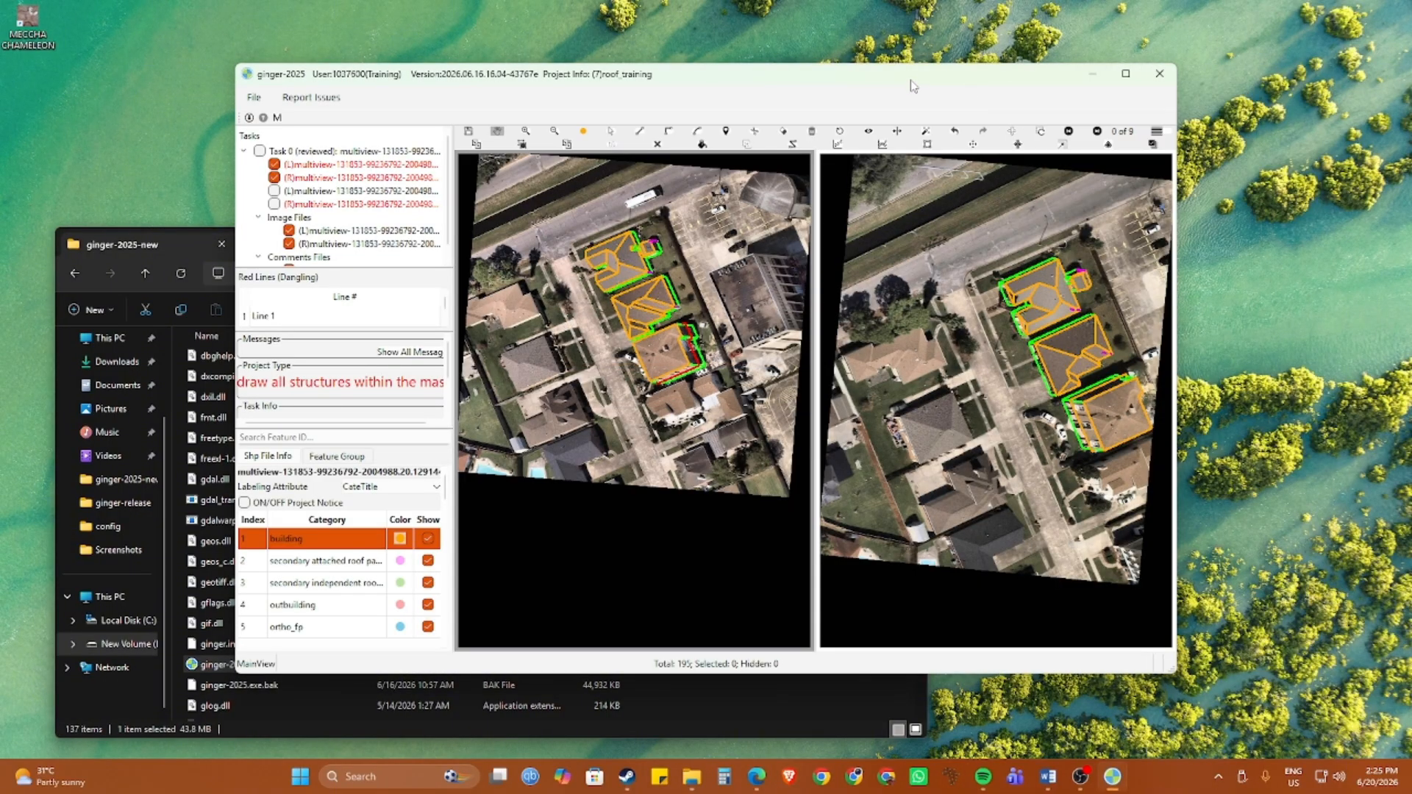
left_click_drag(909, 81, 694, 28)
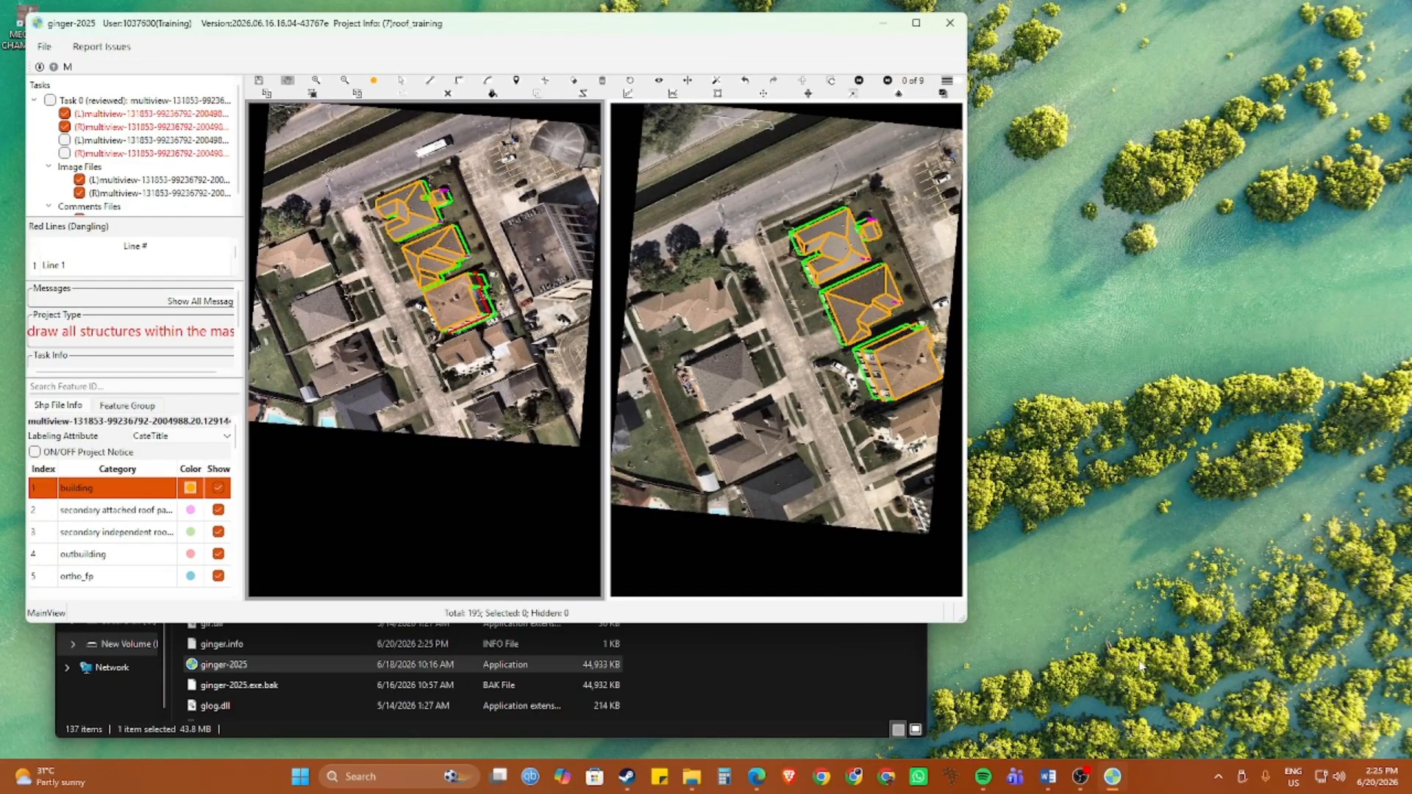
left_click_drag(965, 626, 1394, 746)
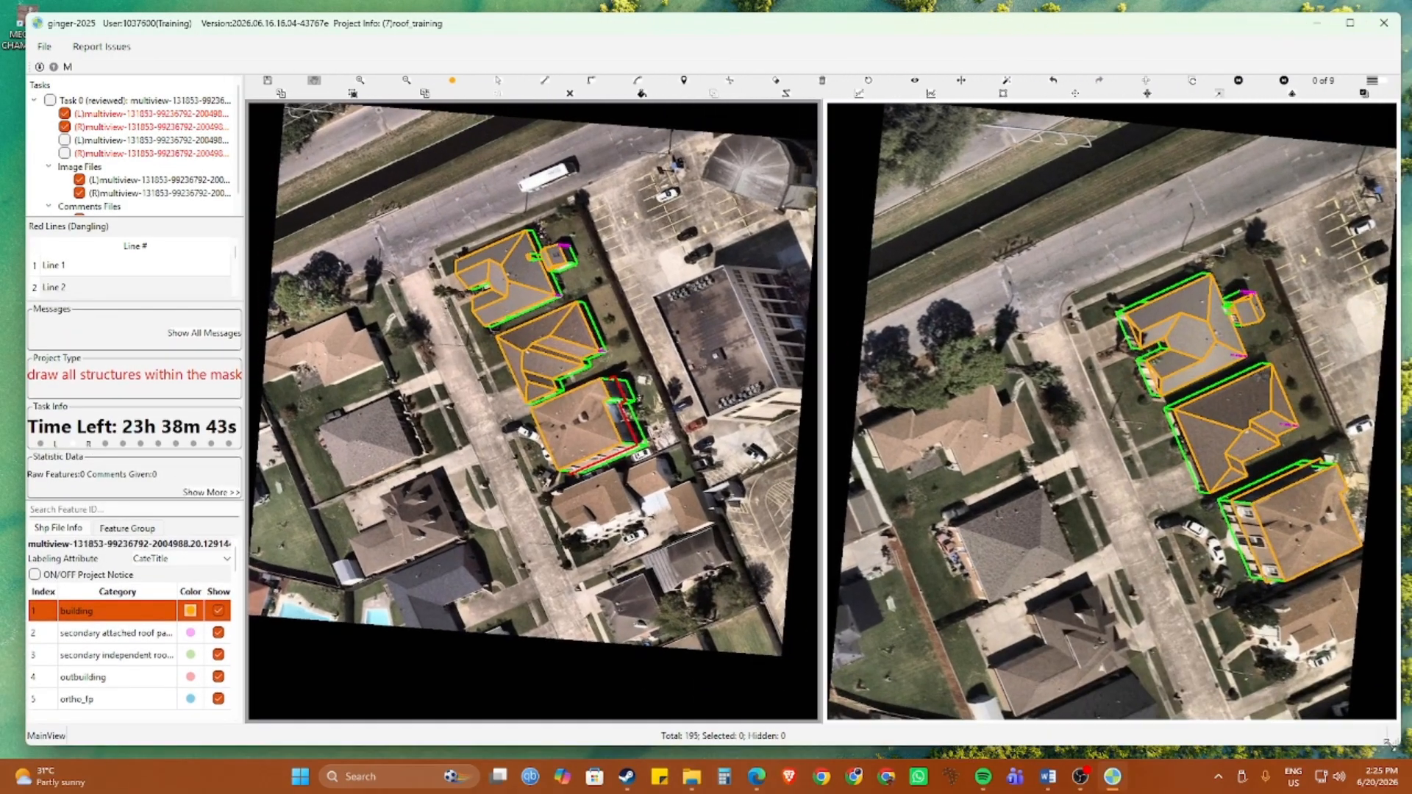
Draw the brown house's sloped upper wall between the roof edge and lower outline on the side facing the neighbouring tan house
scroll(605, 461, "up", 5)
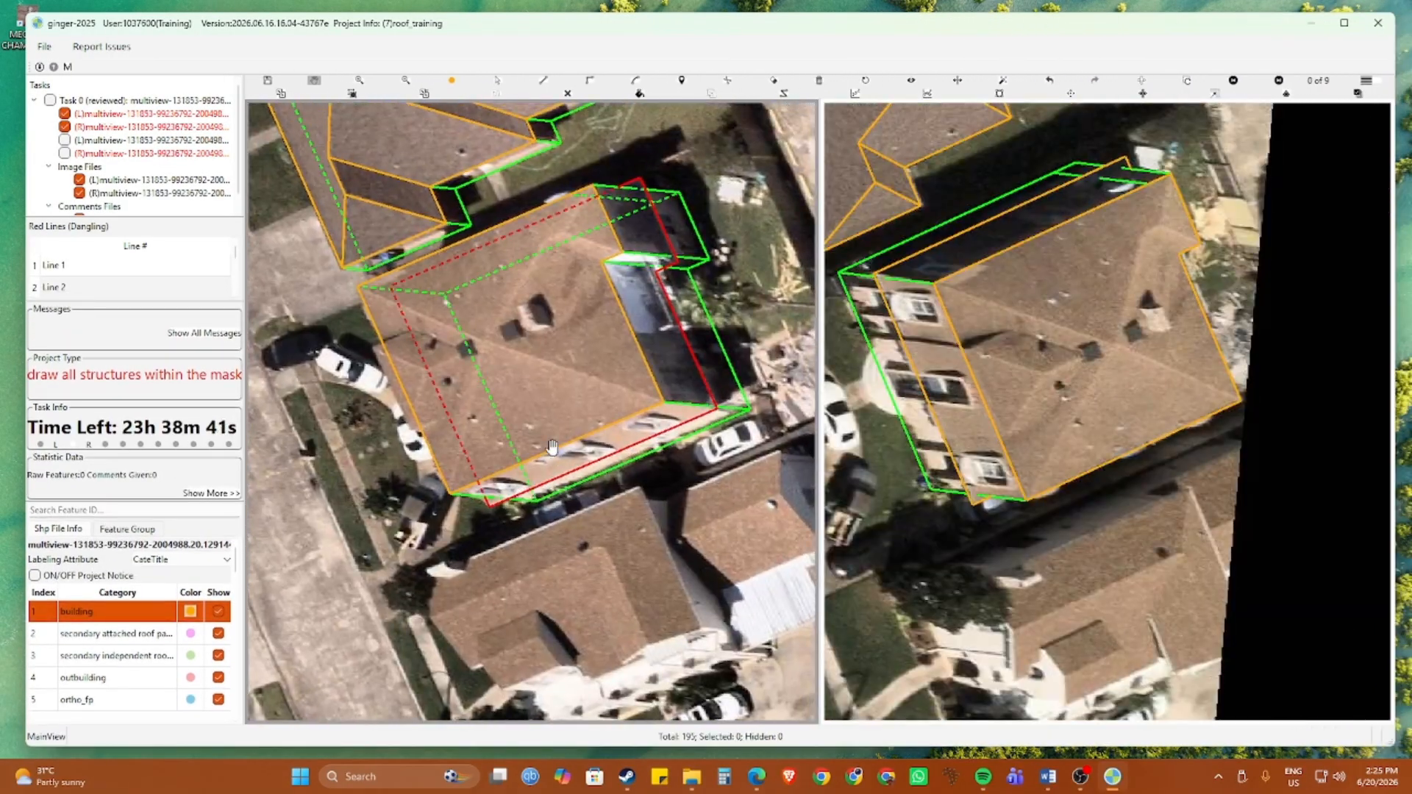
left_click_drag(514, 409, 562, 360)
scroll(488, 504, "up", 2)
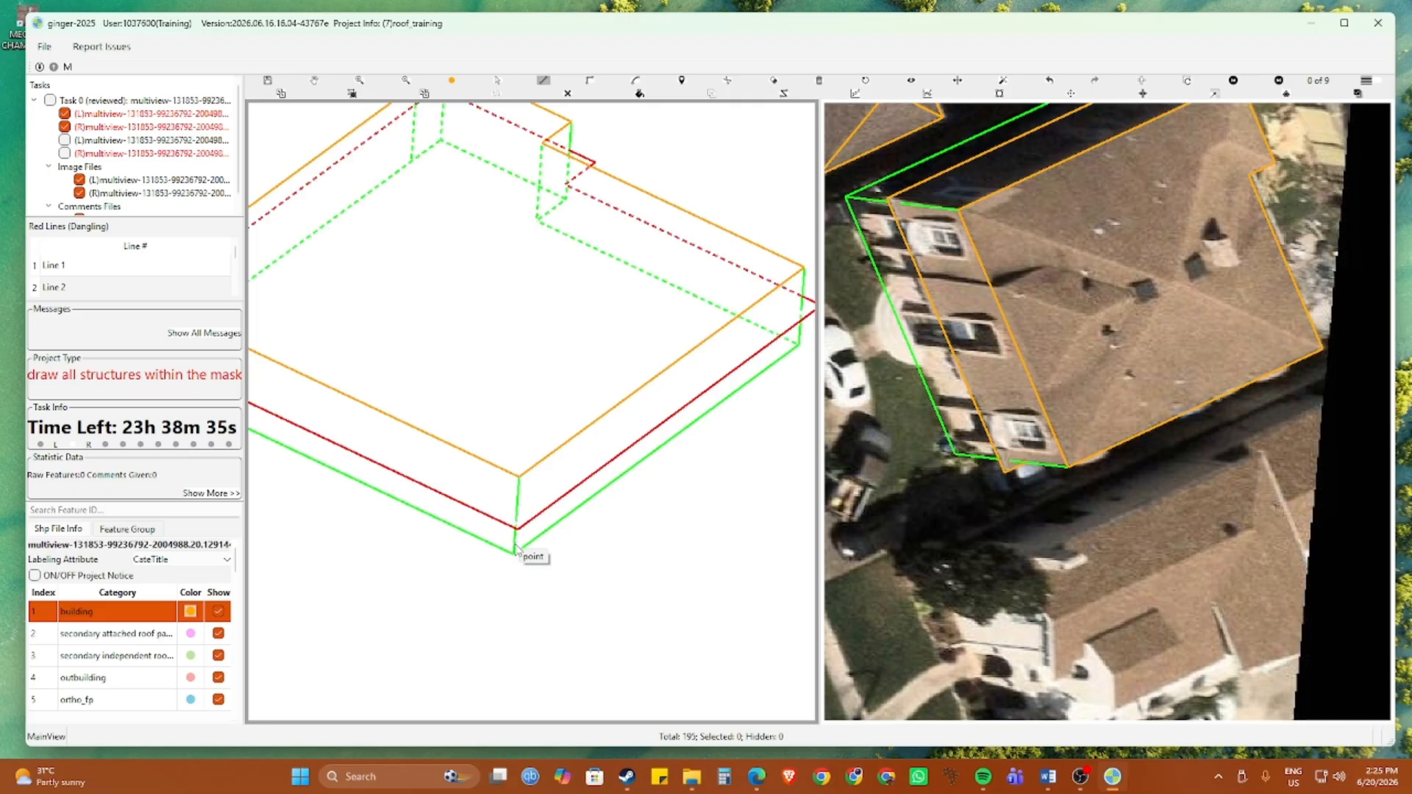
left_click(515, 539)
left_click(519, 481)
left_click_drag(706, 315, 546, 386)
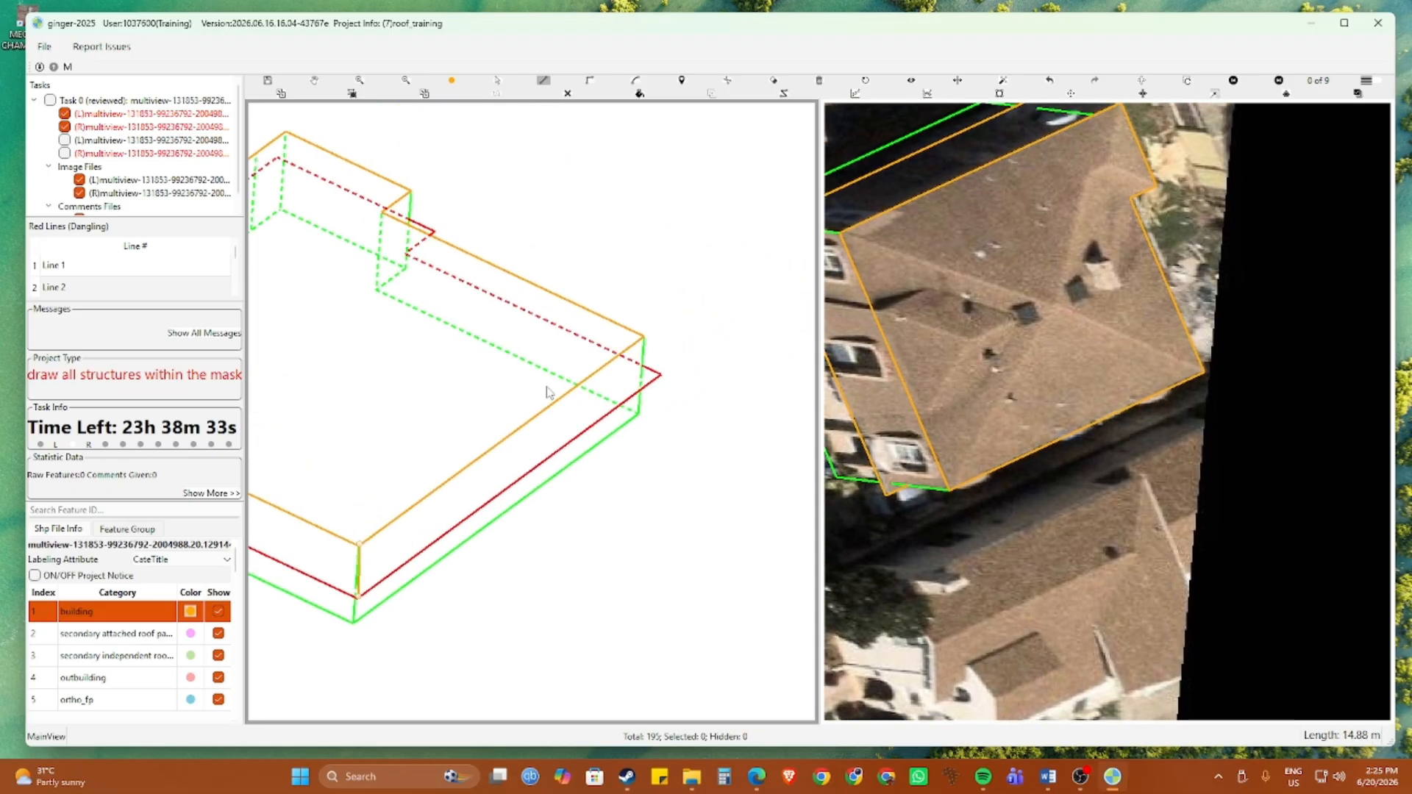
left_click(643, 343)
double_click(665, 380)
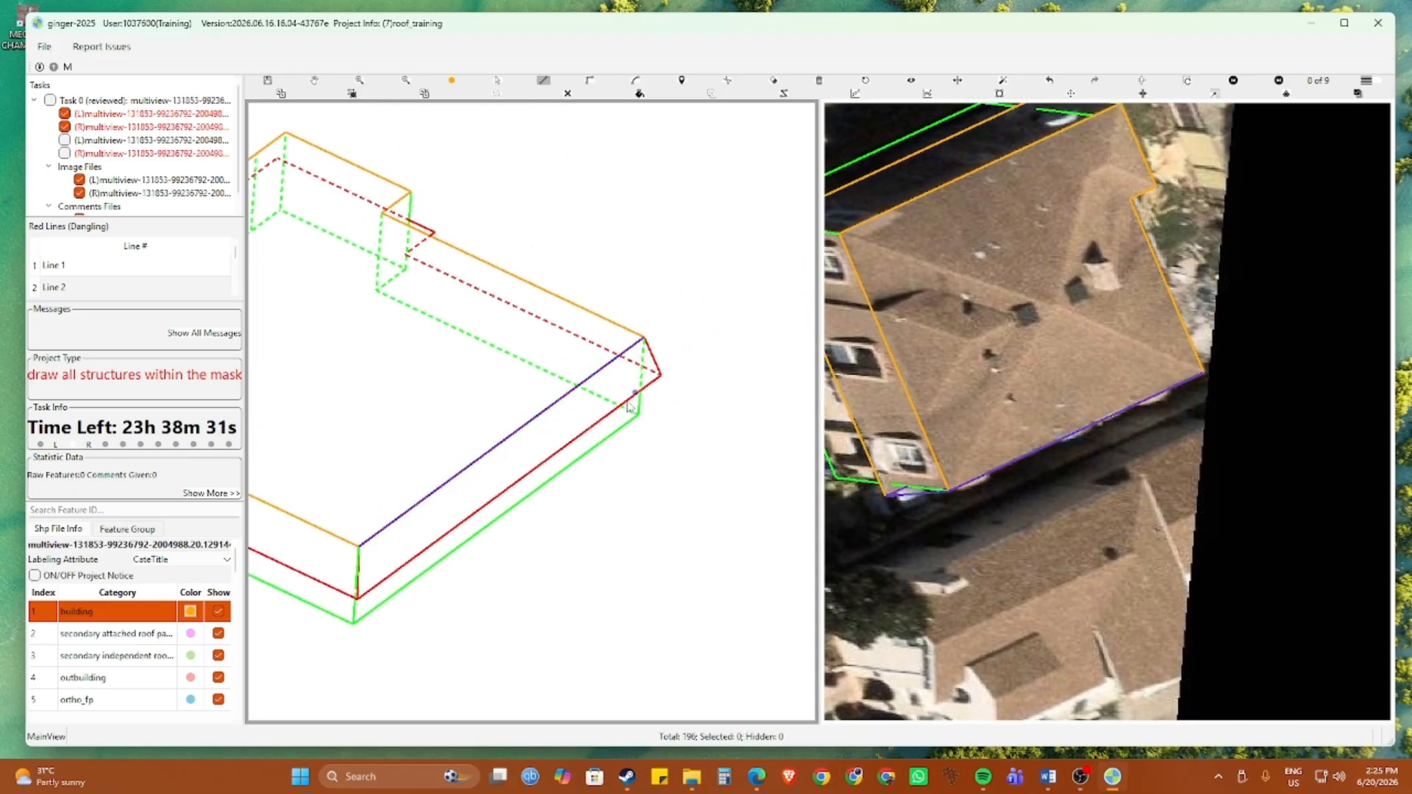
key("Escape")
Draw the rear upper wall from the roof edge to the lower outline, between the house corner and the notch
left_click_drag(566, 398, 554, 494)
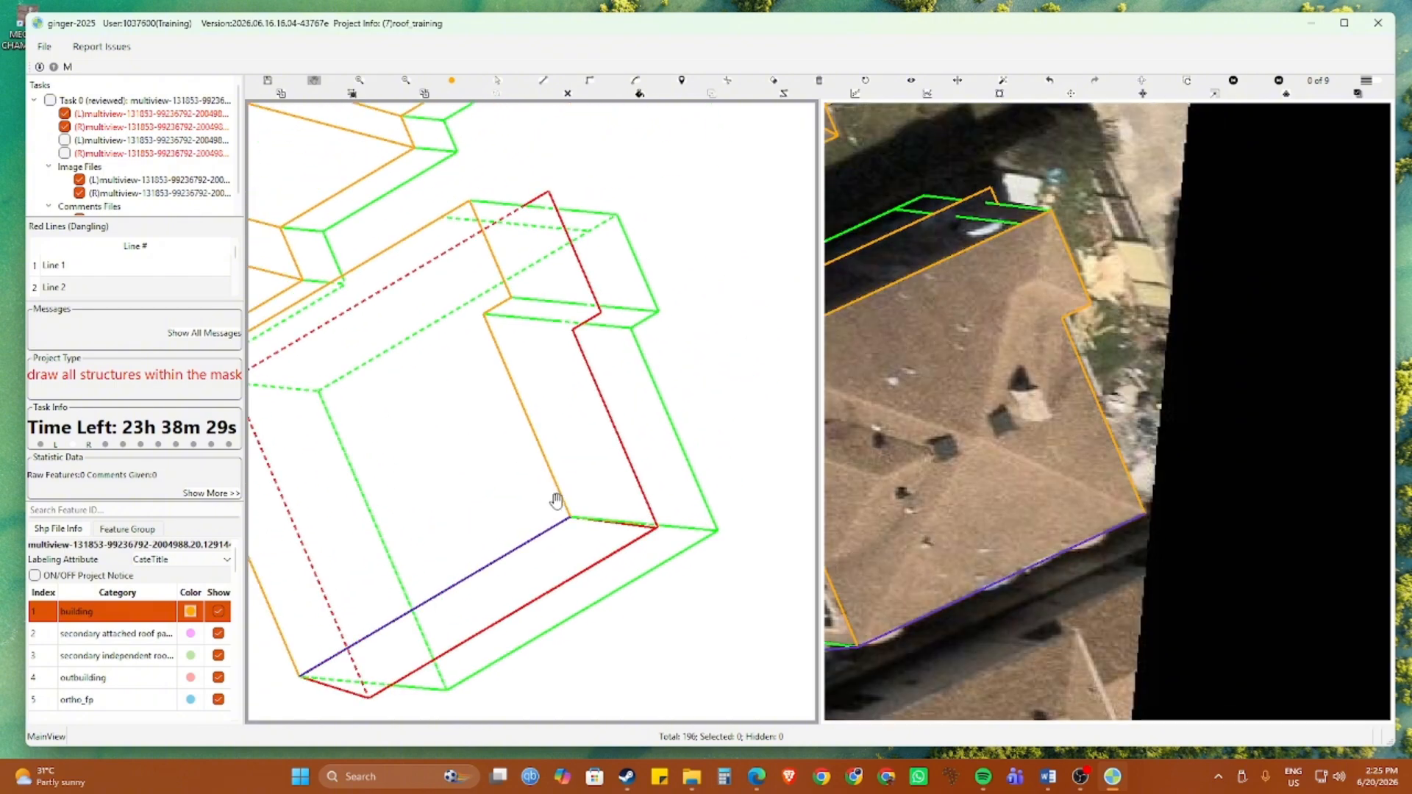
left_click(571, 518)
left_click(484, 314)
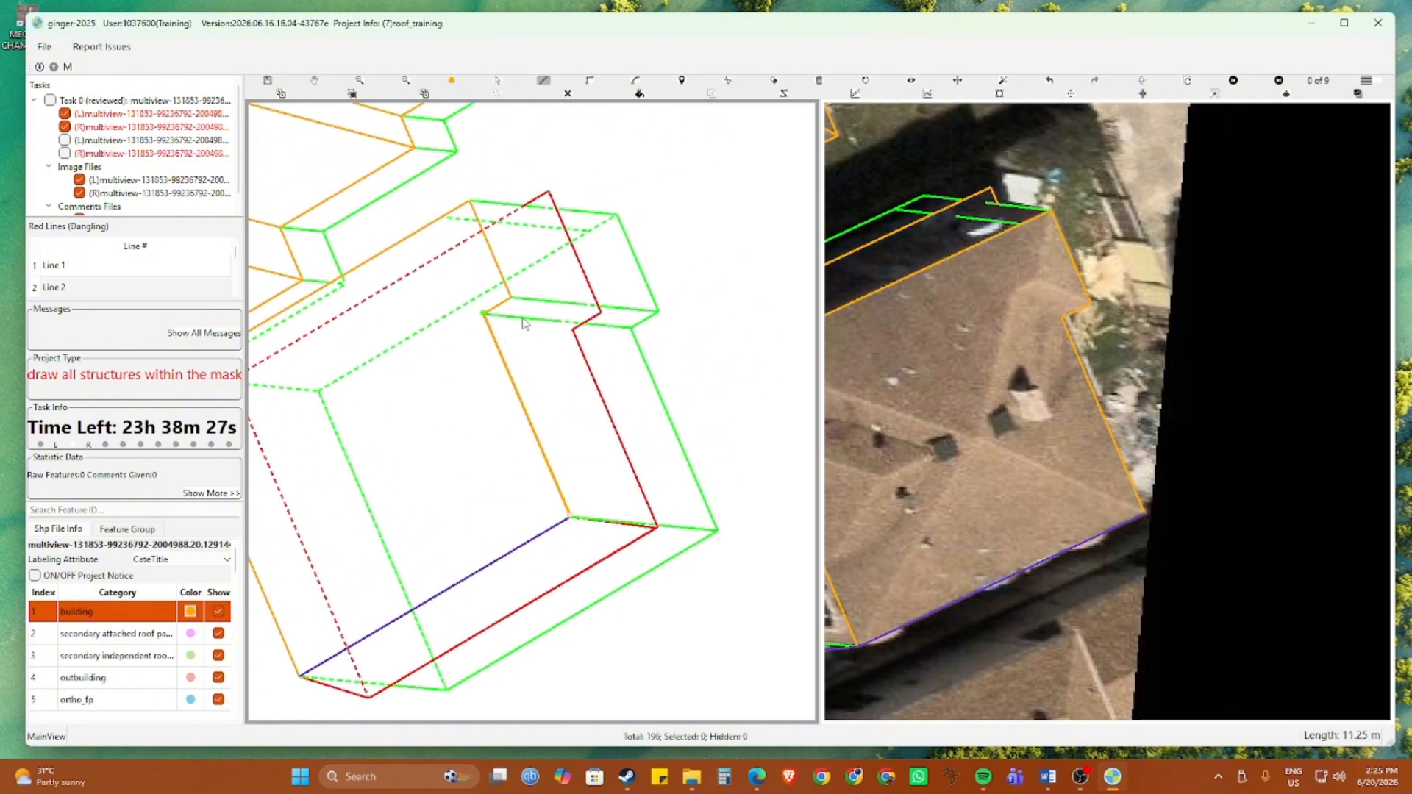
left_click(573, 328)
double_click(657, 527)
Close the notch's short side and the projecting rear corner with upper walls between the roof and the lower outline
left_click_drag(563, 378, 570, 492)
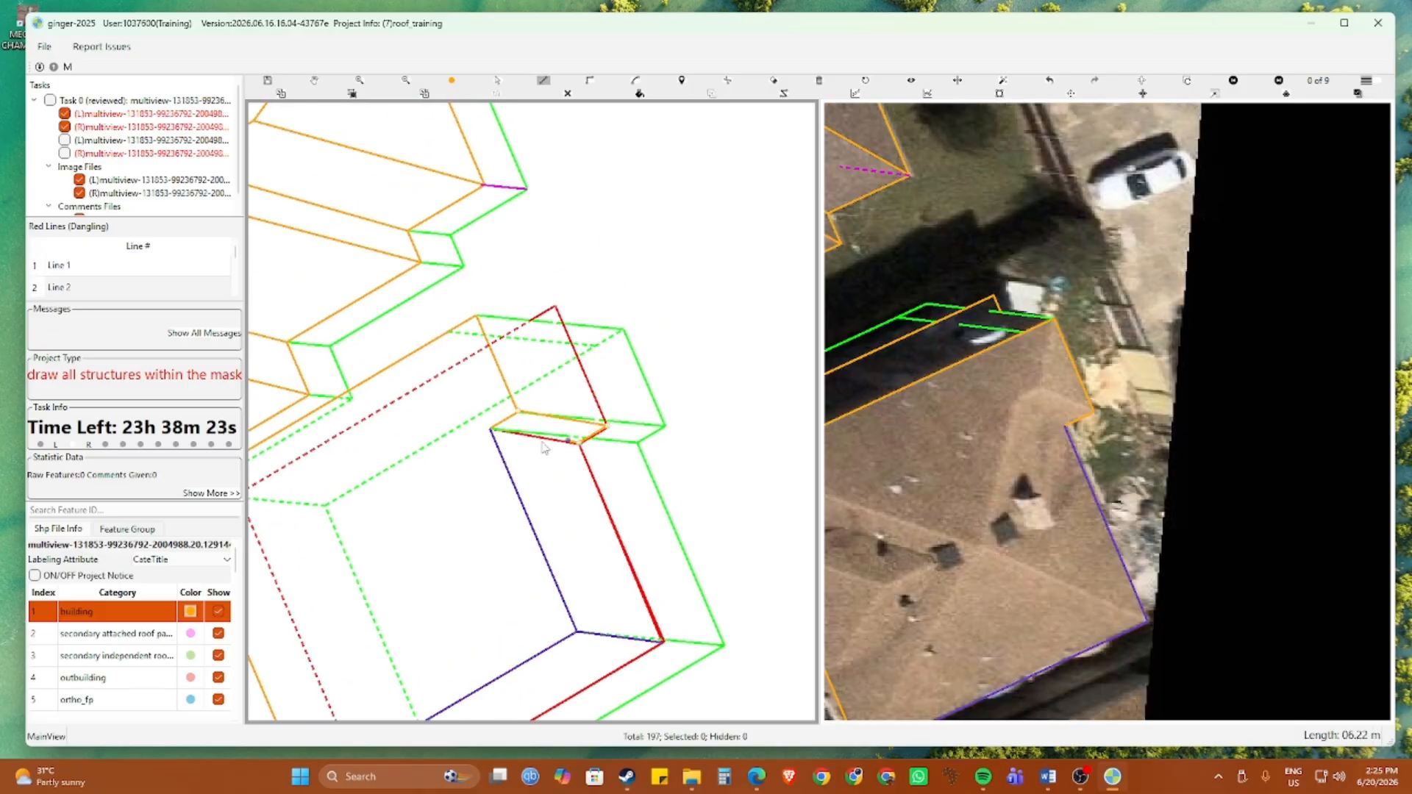
left_click(488, 434)
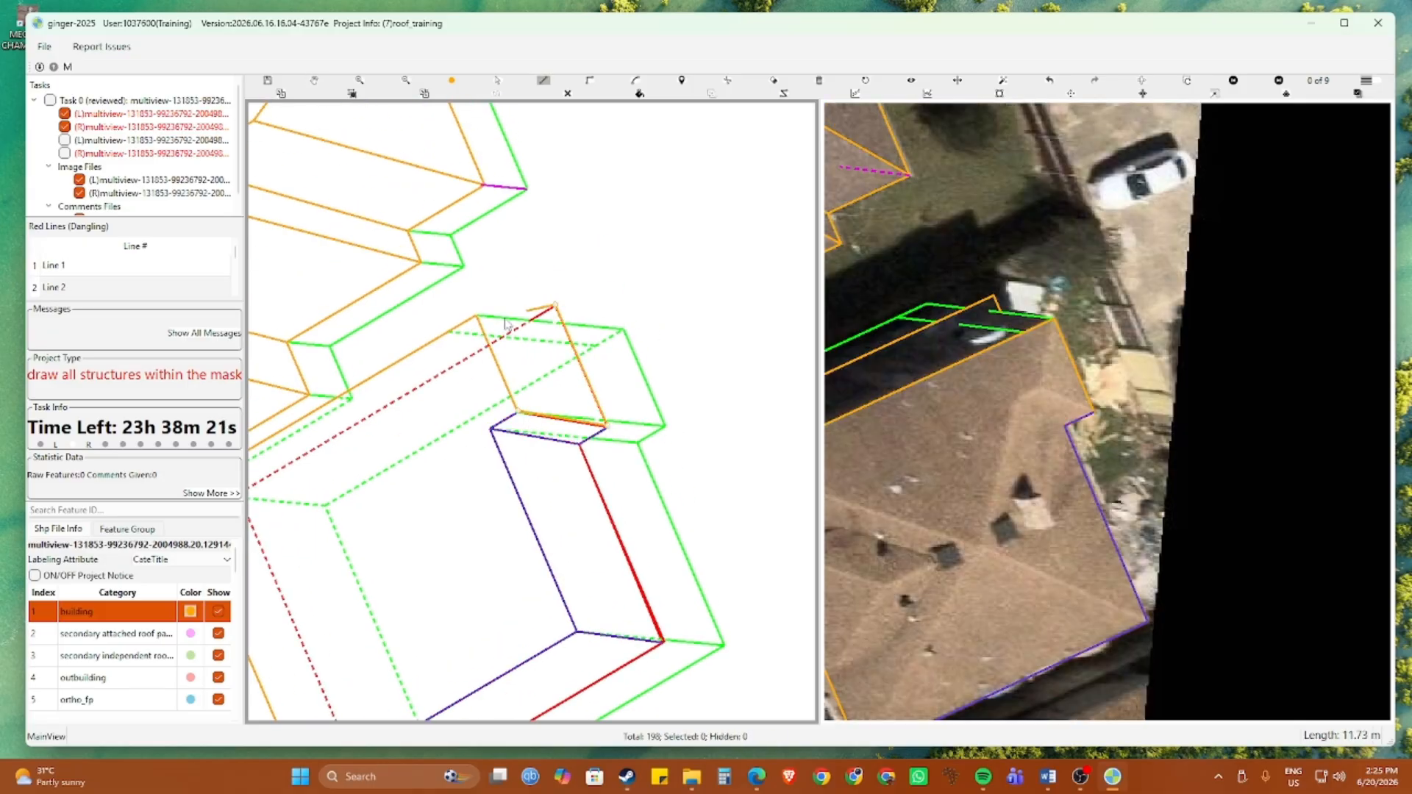
double_click(476, 316)
left_click(555, 306)
Draw the upper wall along the brown house's long side facing the dark-roofed house, between the roof edge and lower outline
left_click_drag(412, 403, 677, 262)
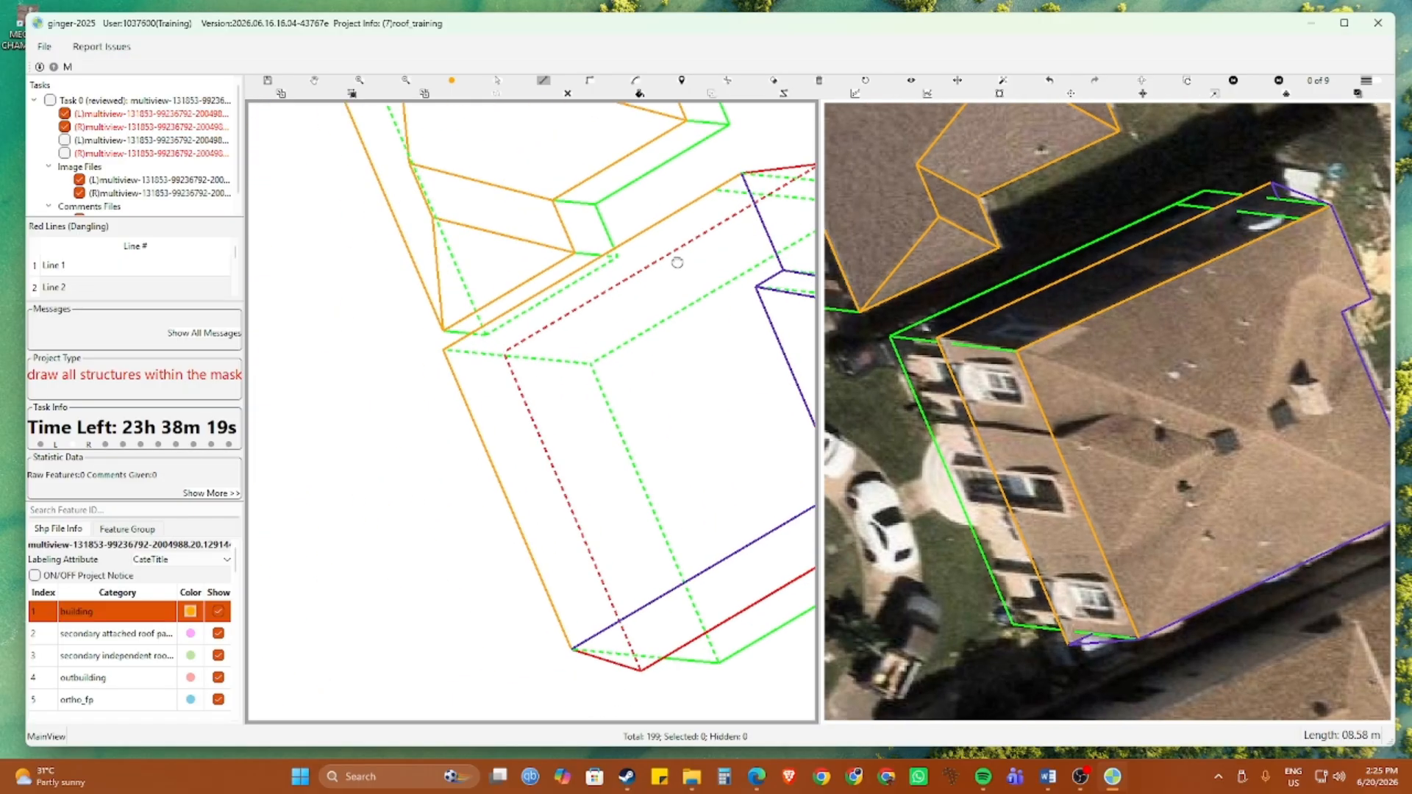
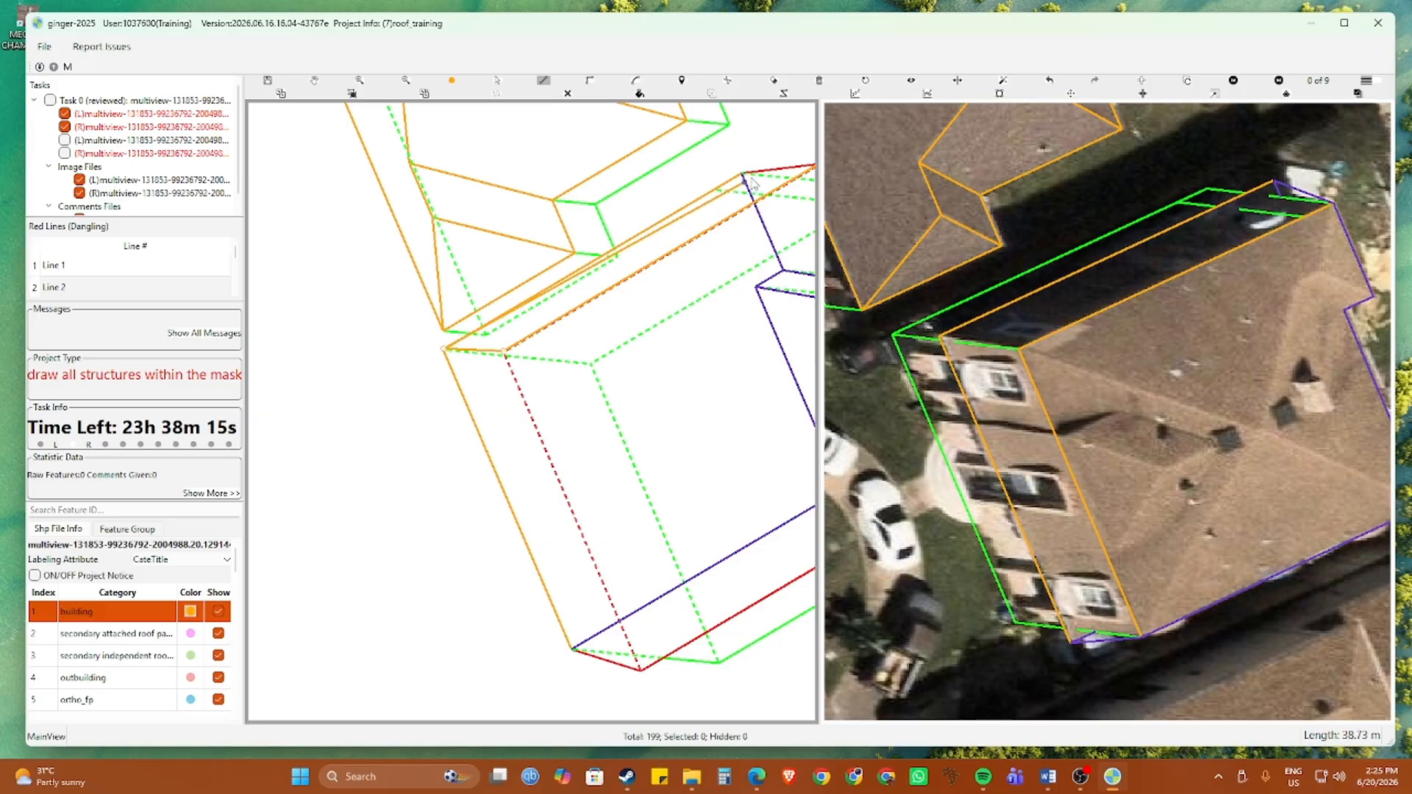
left_click(573, 343)
key("space")
scroll(637, 334, "down", 2)
left_click_drag(637, 335, 547, 382)
left_click(651, 374)
key("space")
left_click(436, 373)
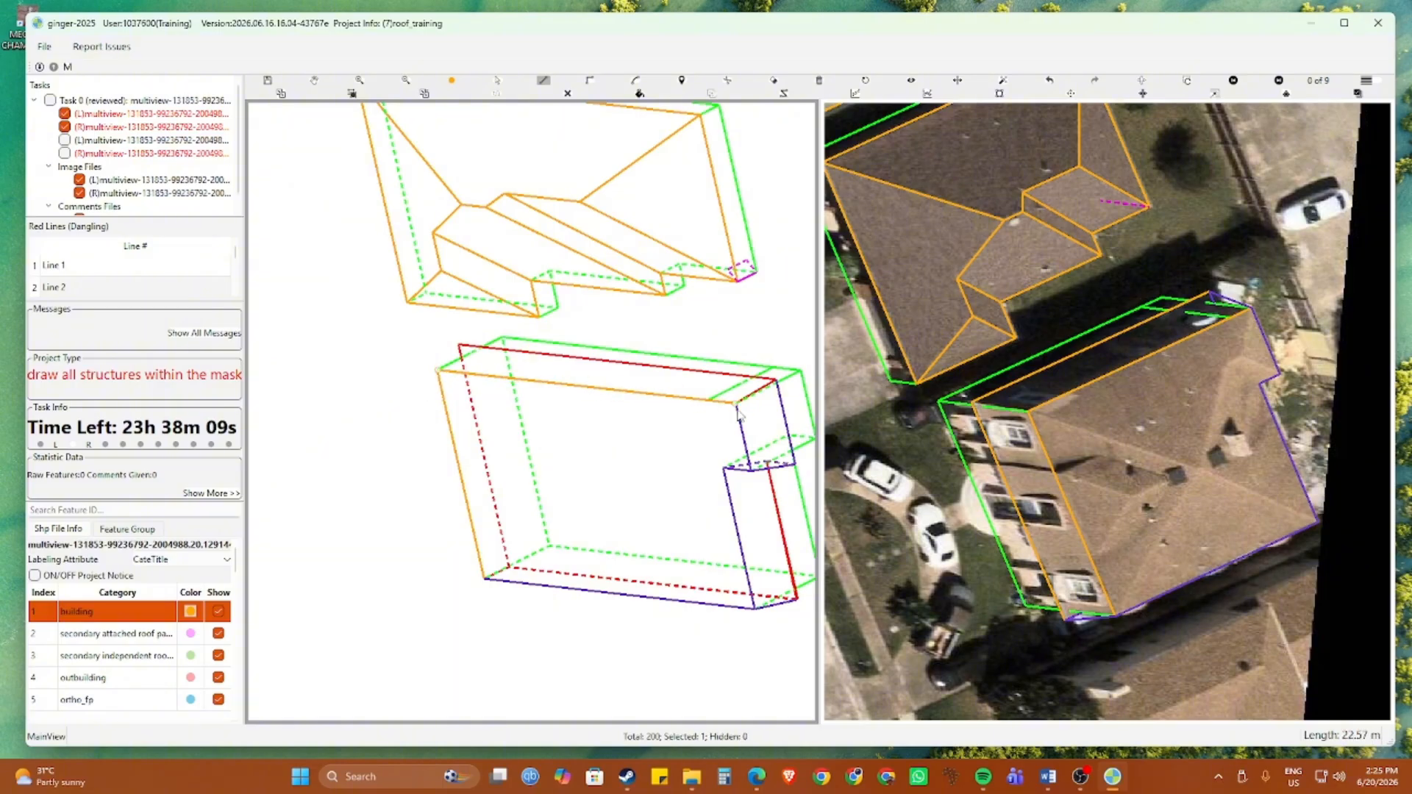
left_click(775, 380)
left_click(460, 345)
left_click(438, 370)
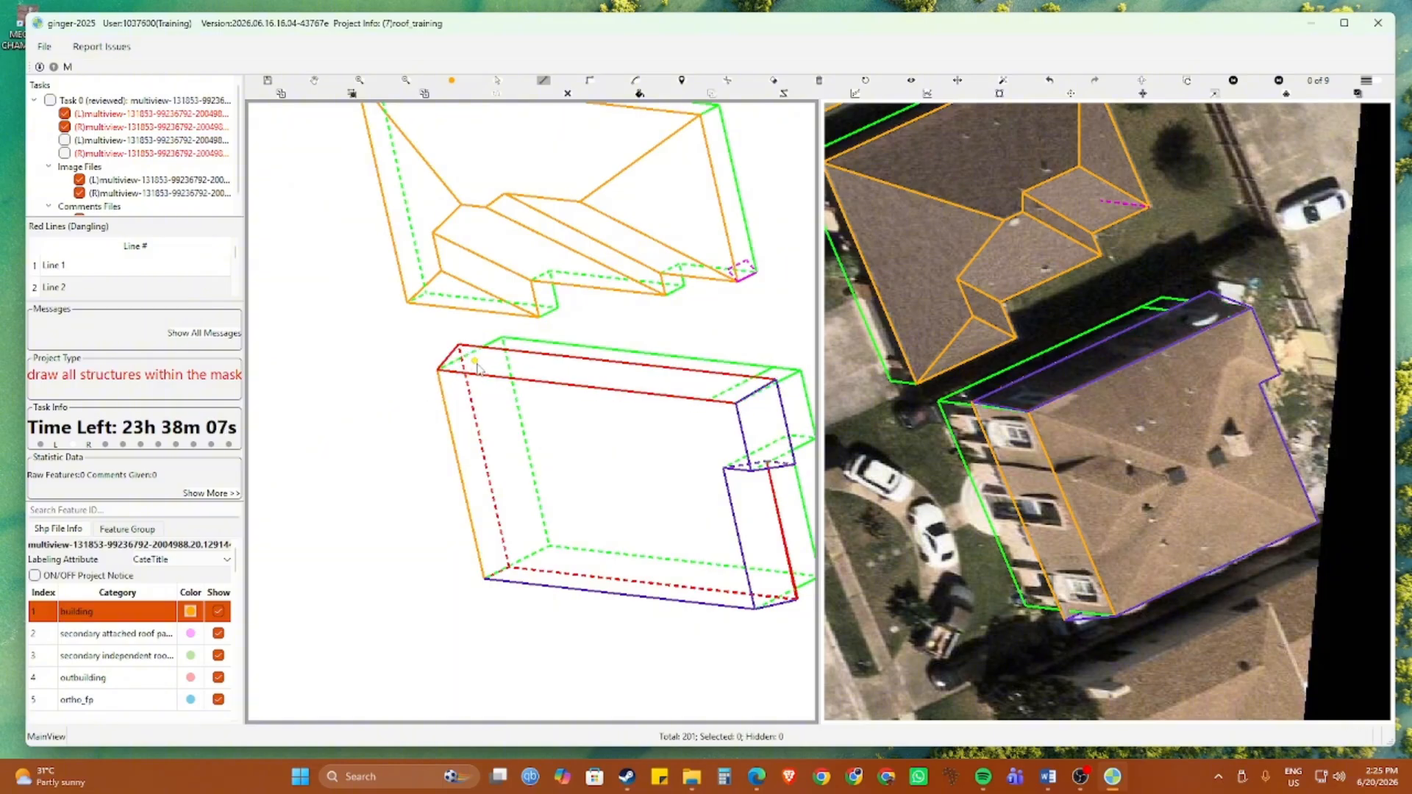
Draw the front upper wall facing the street between the roof edge and the lower outline, closing the wall ring
key("space")
scroll(608, 408, "up", 5)
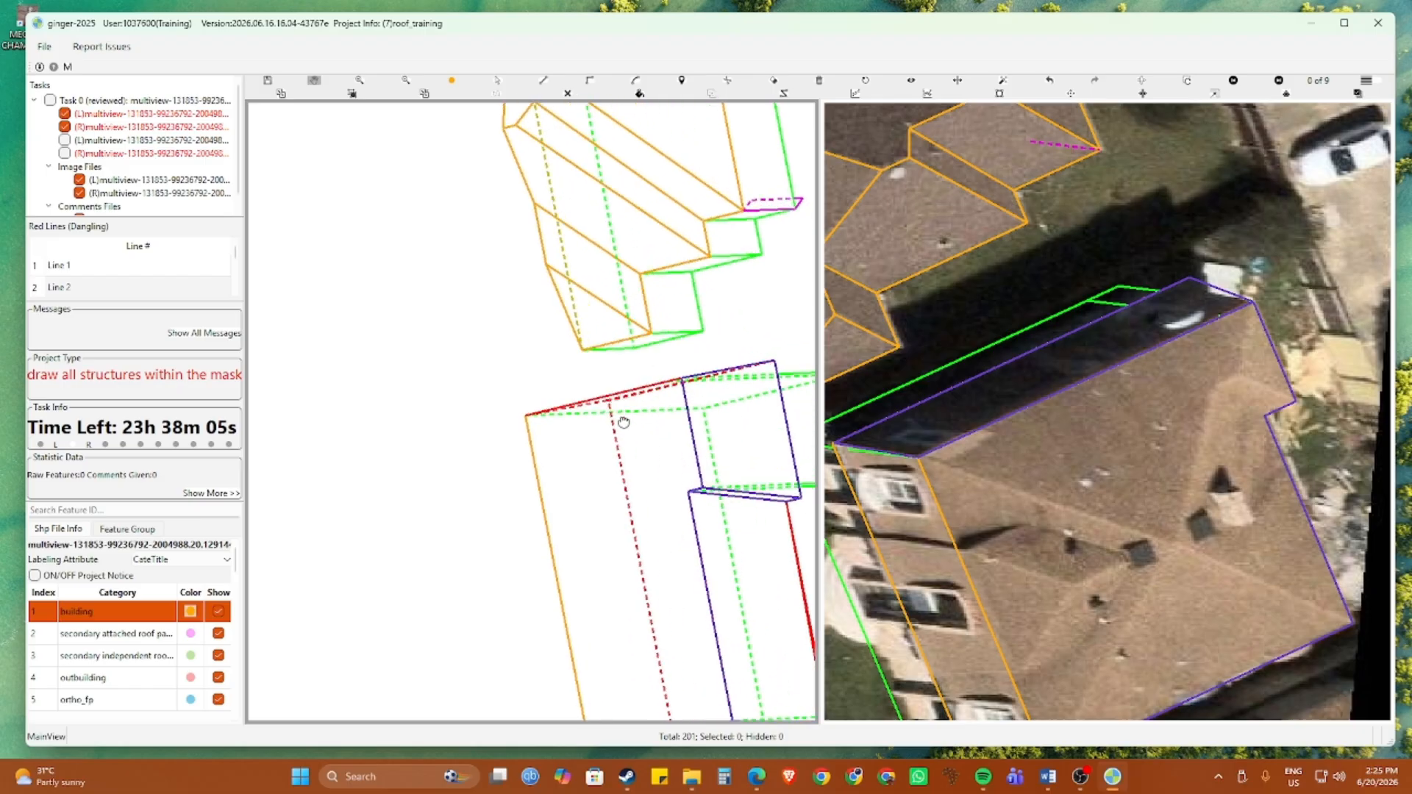
left_click_drag(692, 432, 720, 447)
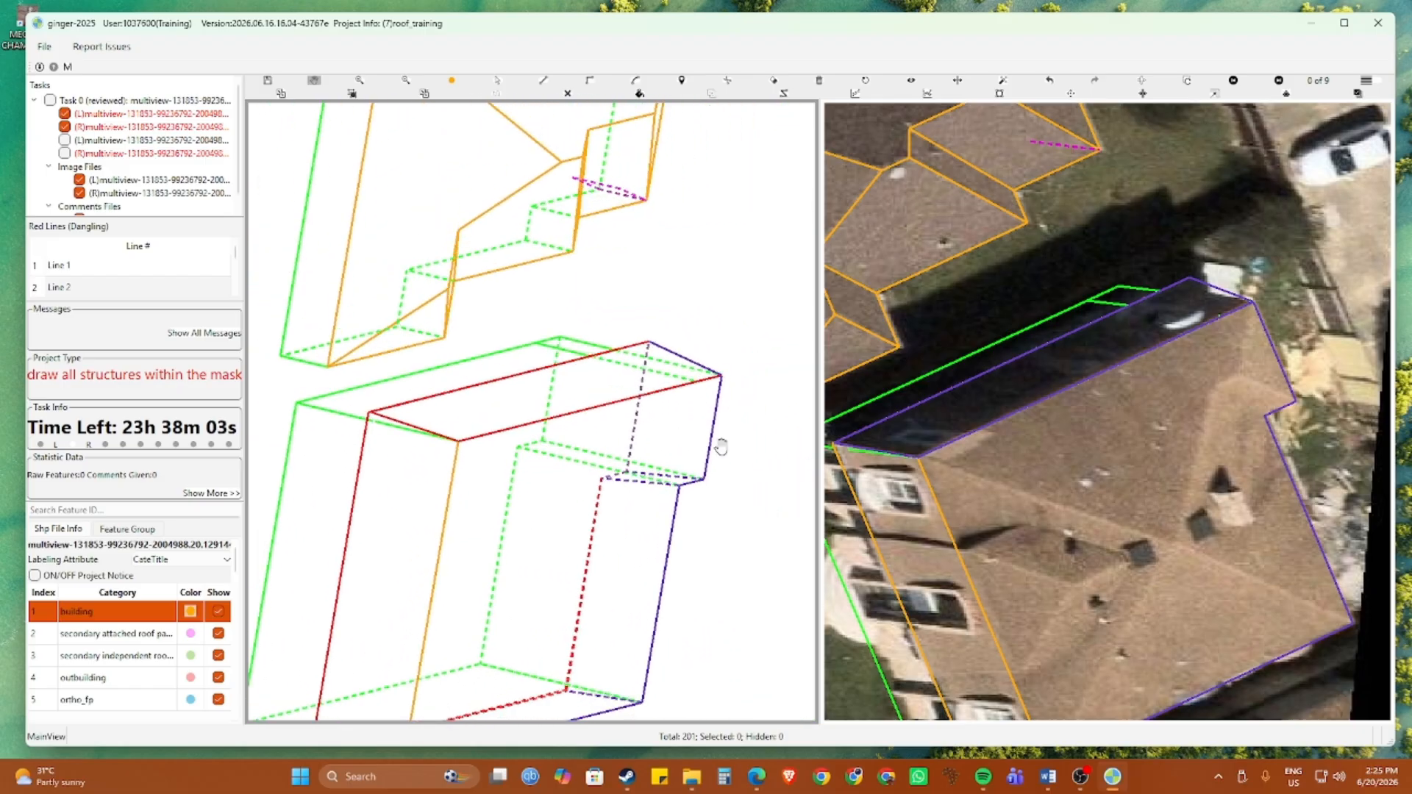
left_click_drag(449, 483, 579, 328)
scroll(579, 321, "down", 2)
key("l")
left_click(572, 307)
left_click(537, 522)
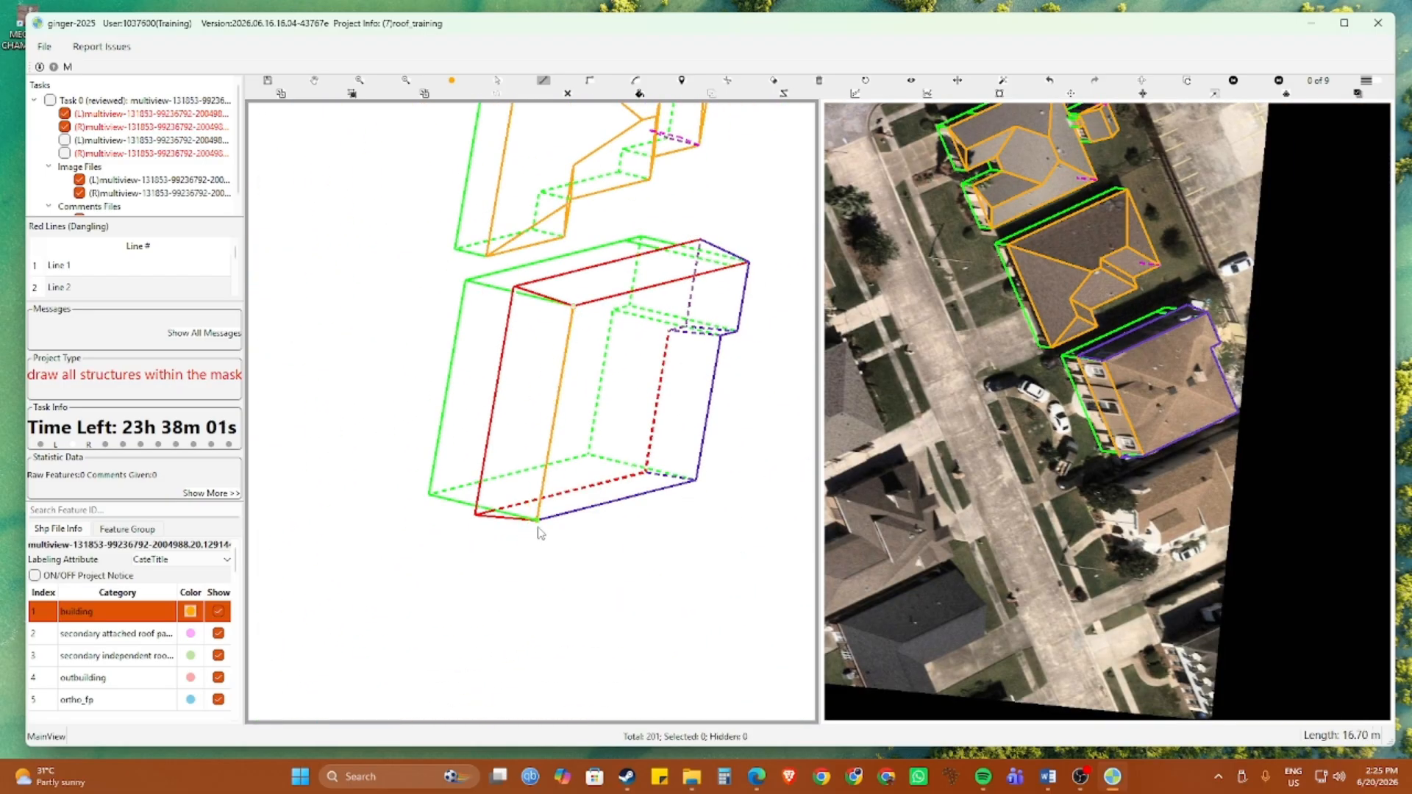
left_click(475, 513)
double_click(515, 288)
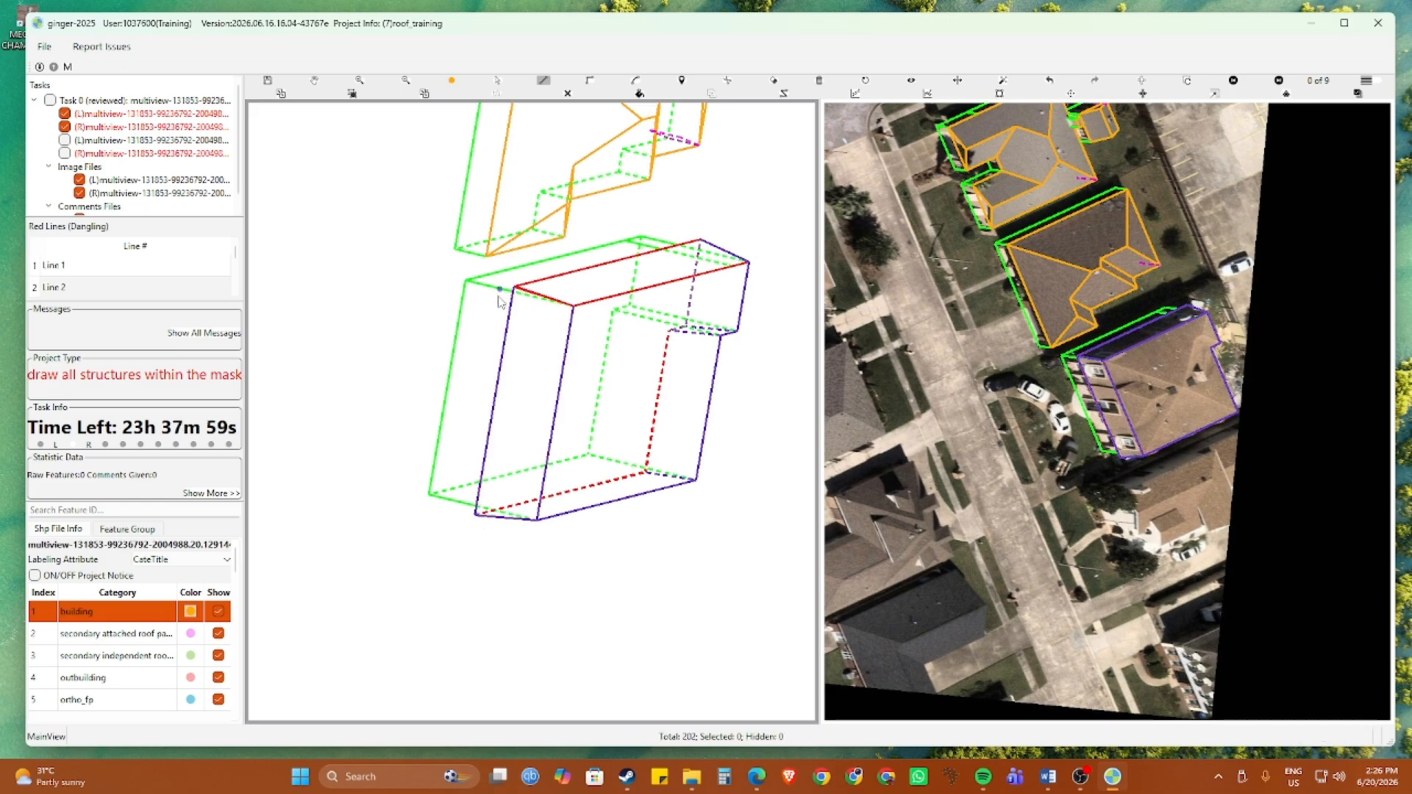
Examine how the new upper walls fit the brown house in both images by hiding and showing all outlines
key("r")
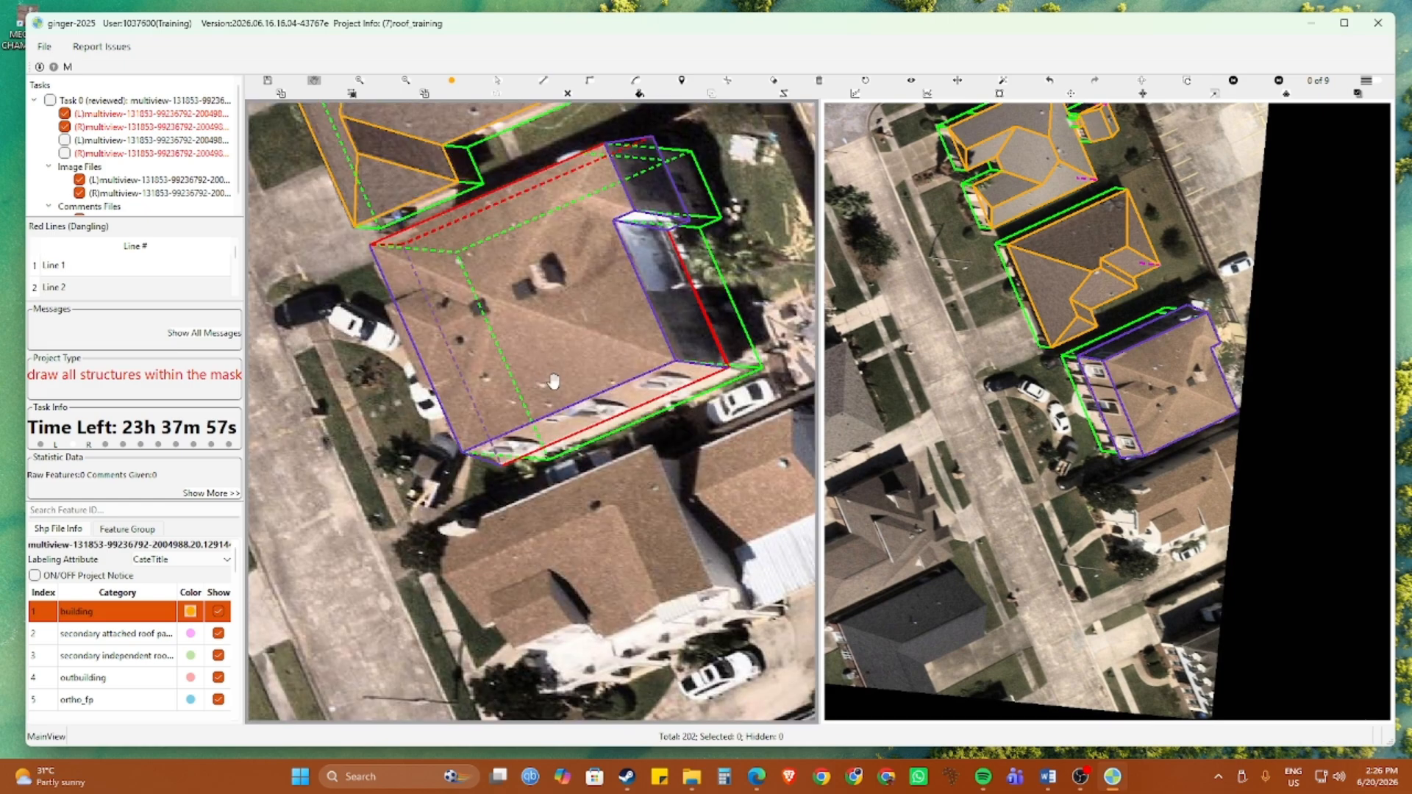
scroll(553, 382, "down", 2)
left_click_drag(633, 284, 589, 409)
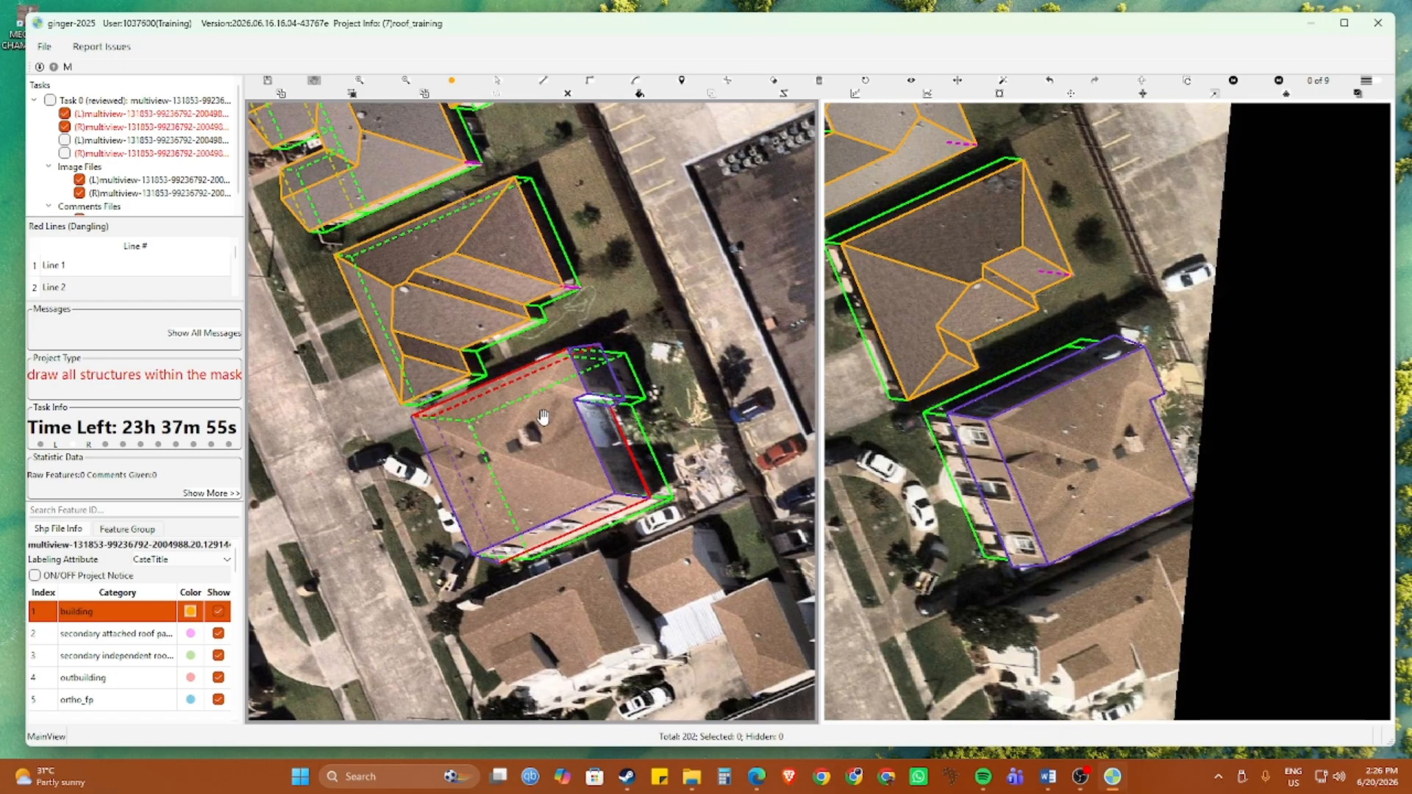
scroll(544, 416, "up", 2)
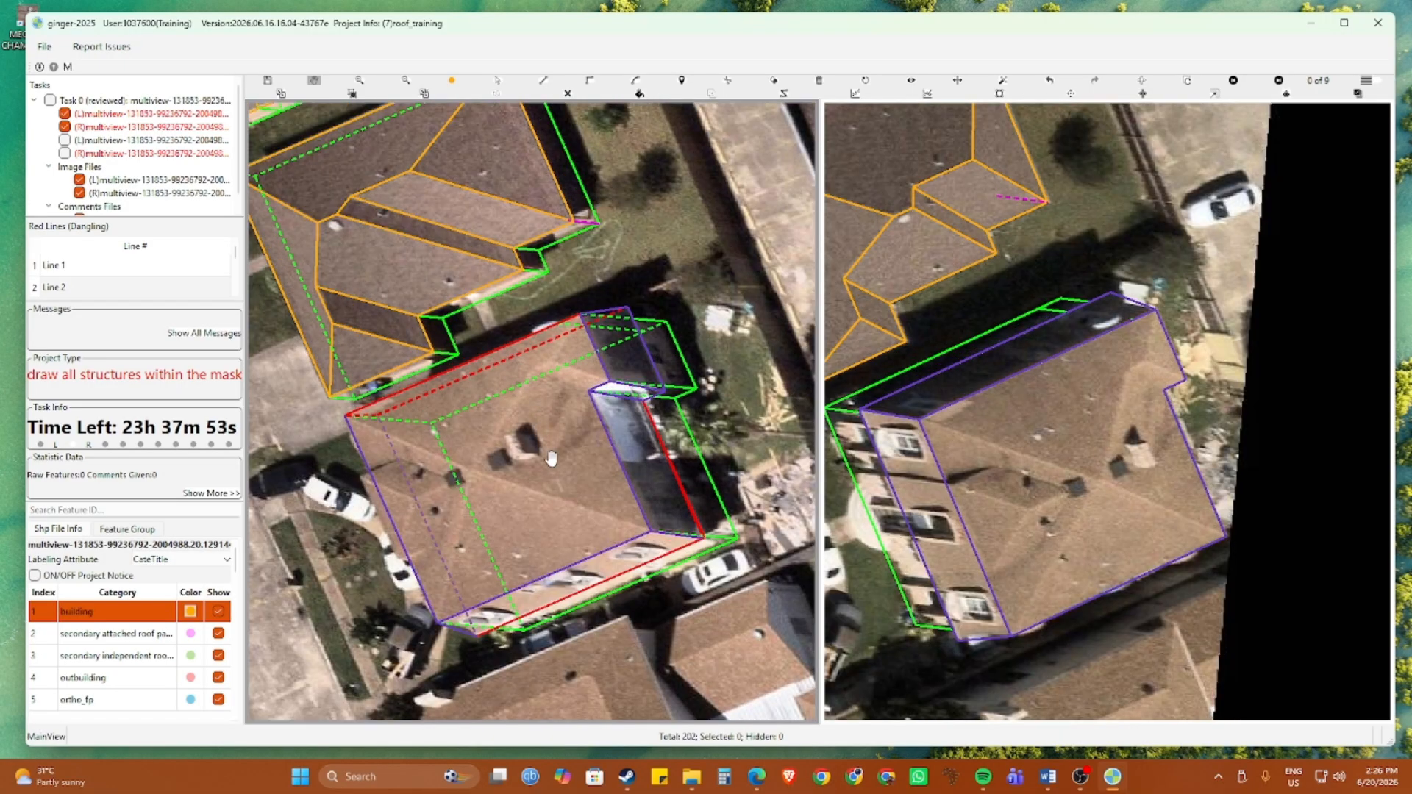
key("r")
key("r")
key("r")
key("h")
key("h")
key("h")
key("h")
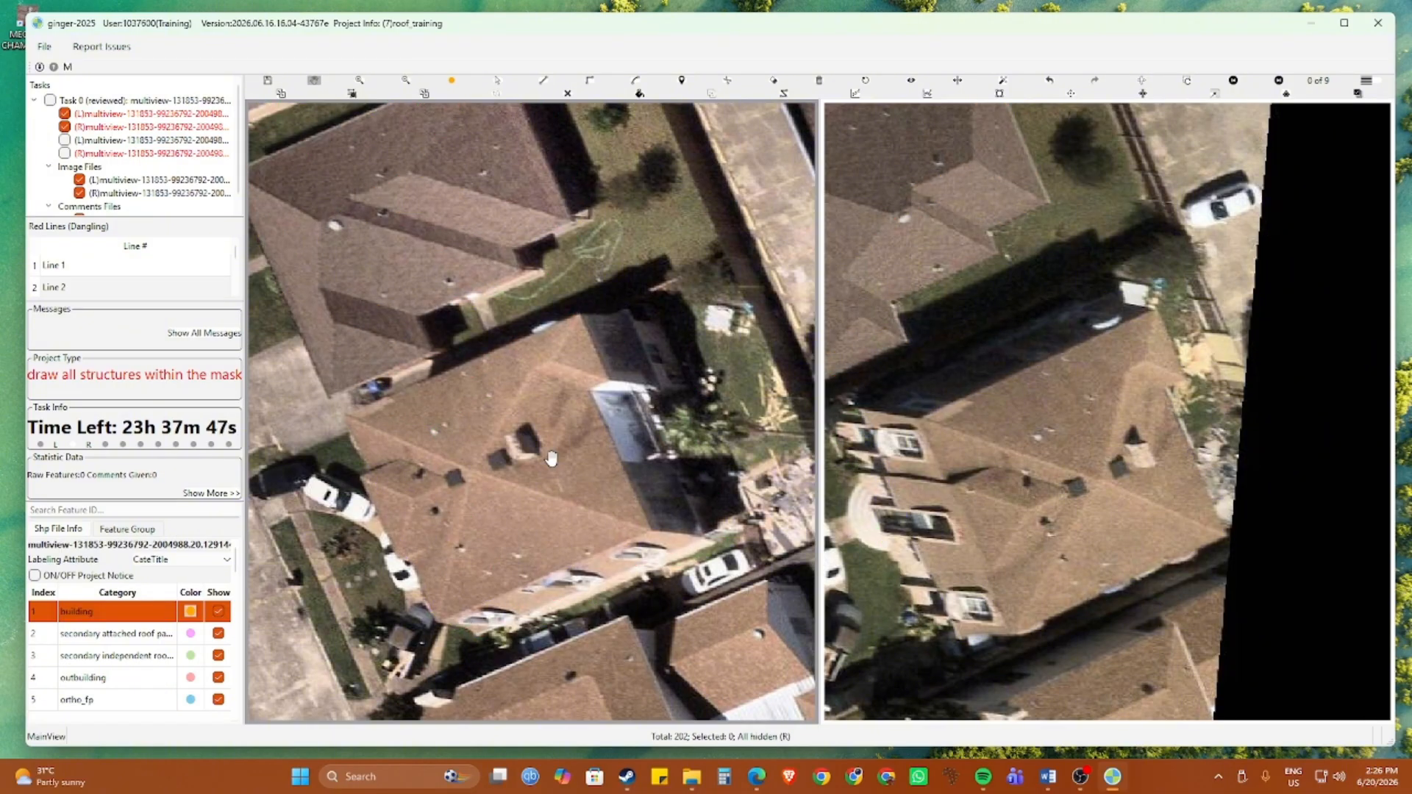
key("h")
key("h")
key("h")
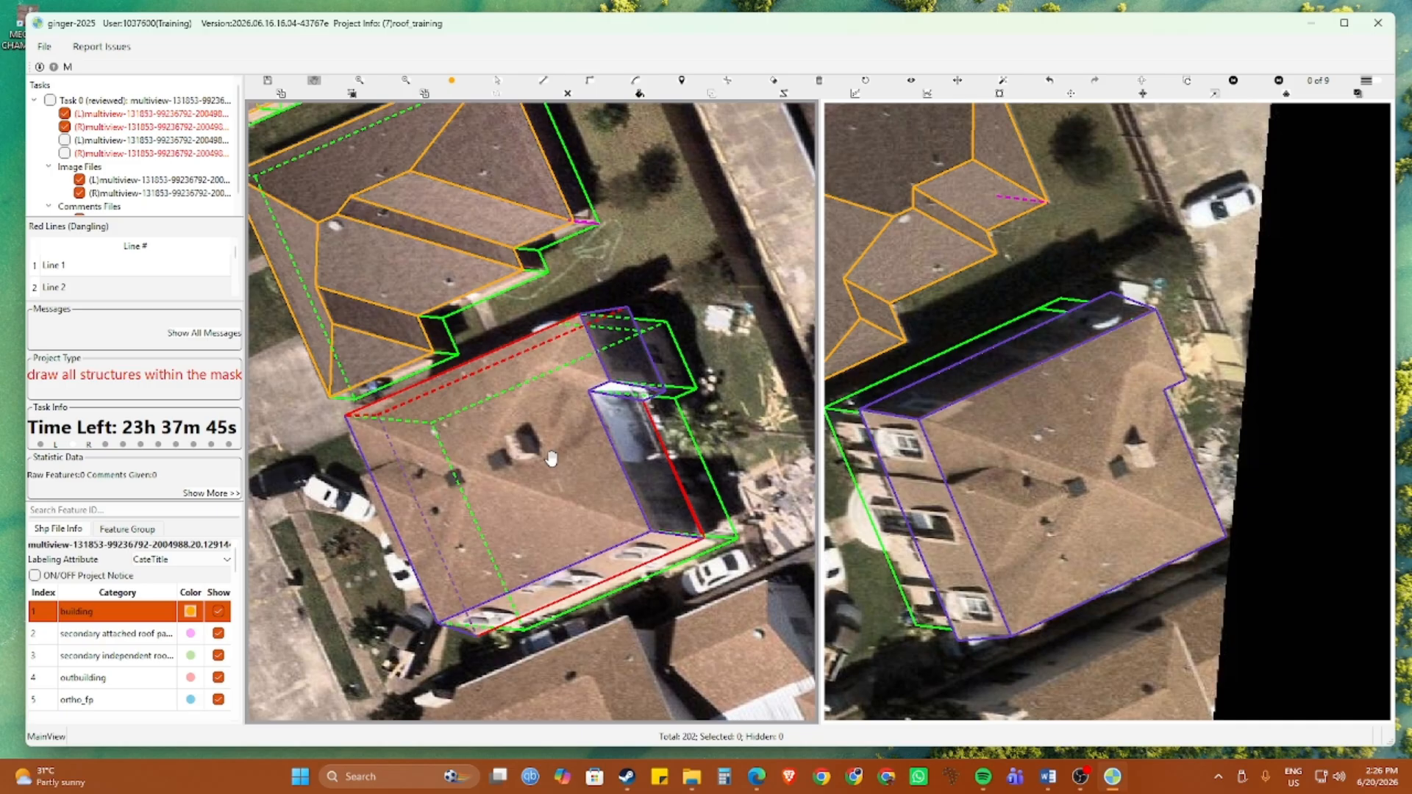
key("h")
key("h")
Compare the brown house's outlines with images 2 and 3 of 9, checking the front wall with outlines hidden and shown
key("Right")
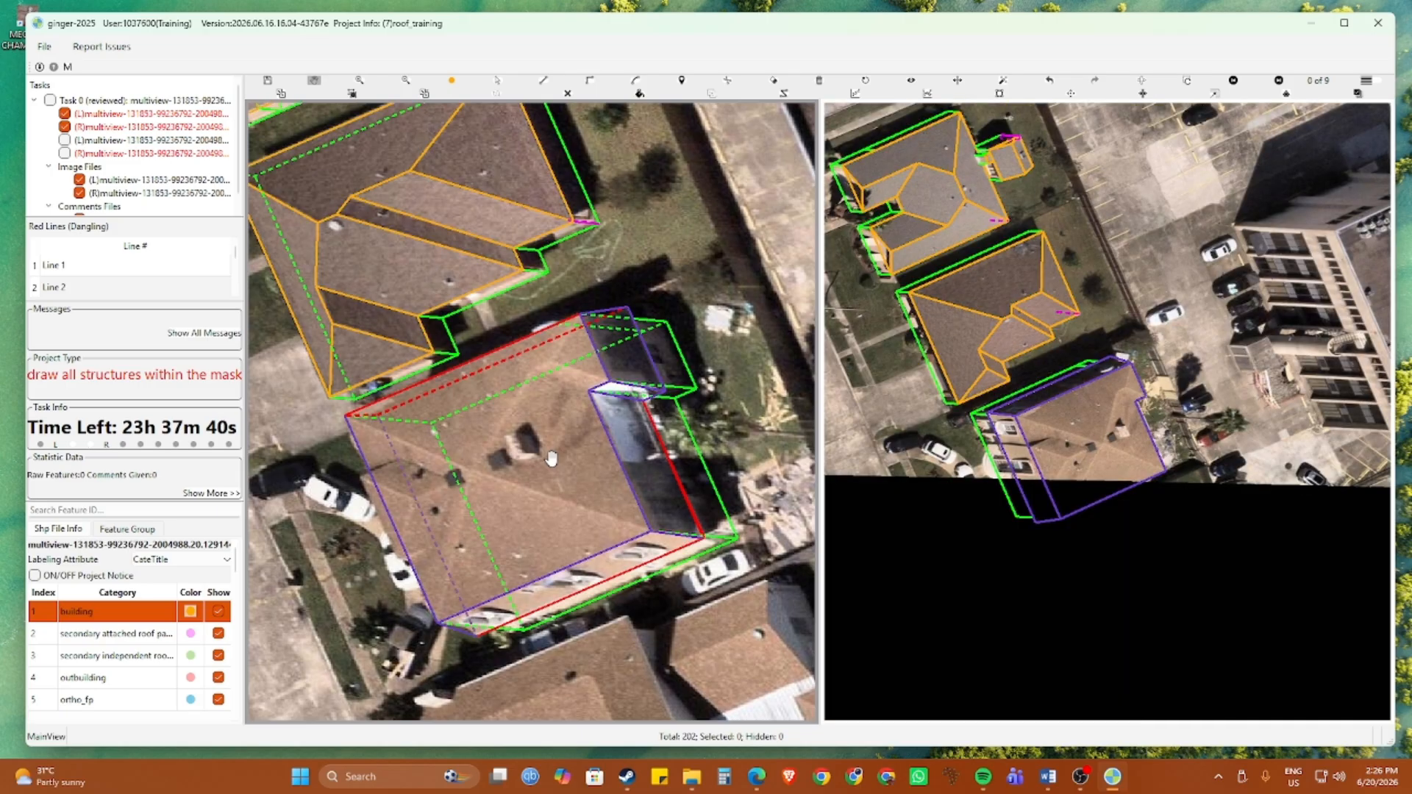
scroll(948, 504, "up", 4)
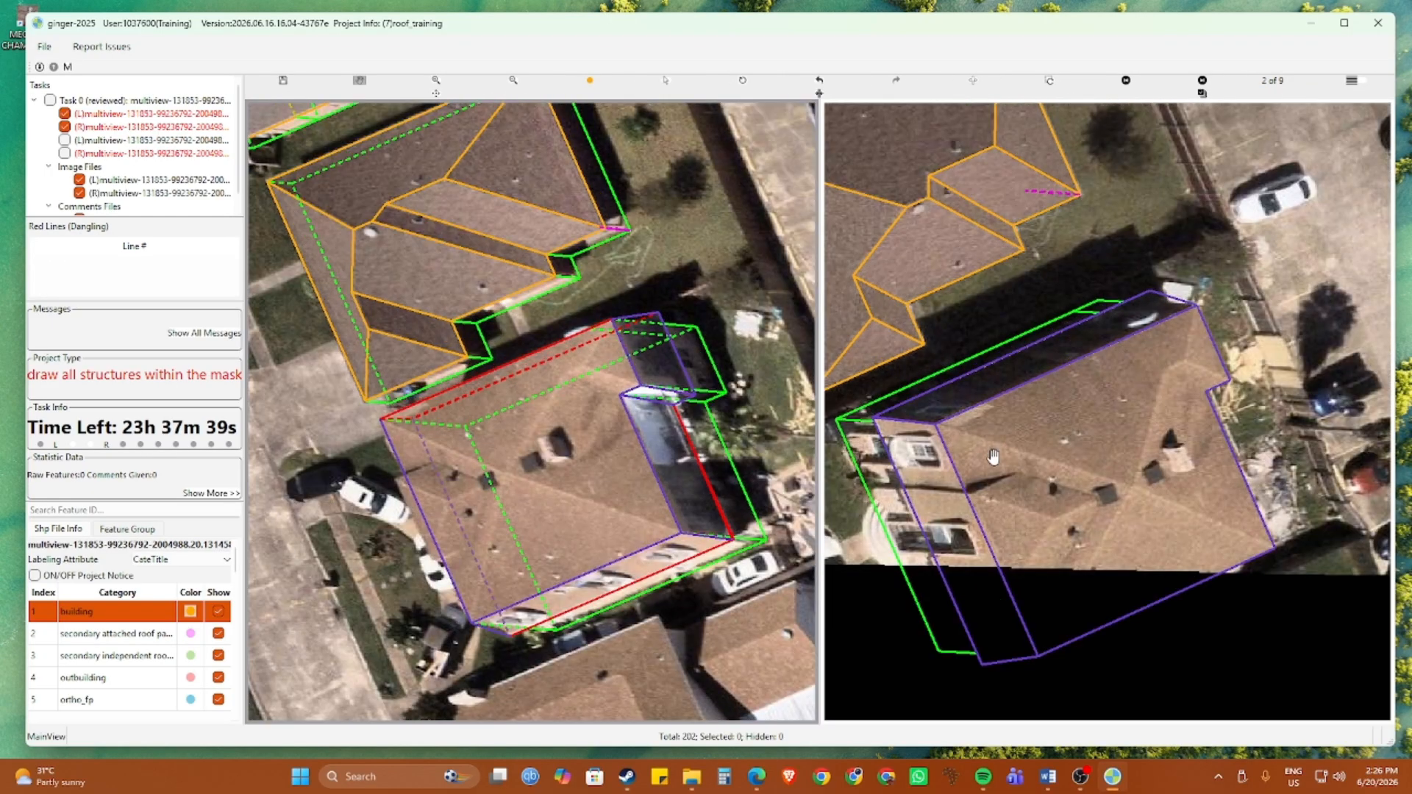
scroll(961, 406, "up", 1)
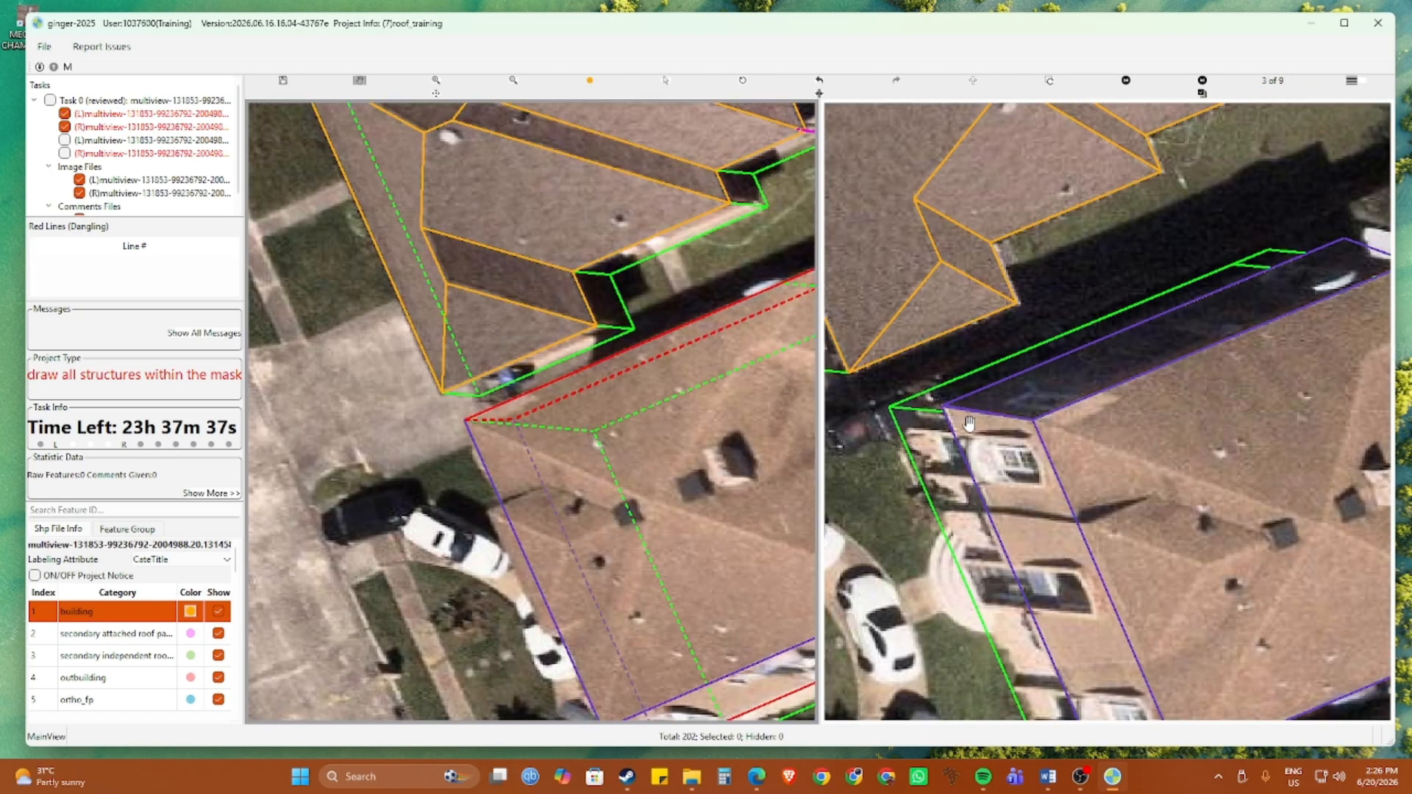
scroll(1018, 454, "down", 1)
scroll(1097, 666, "up", 1)
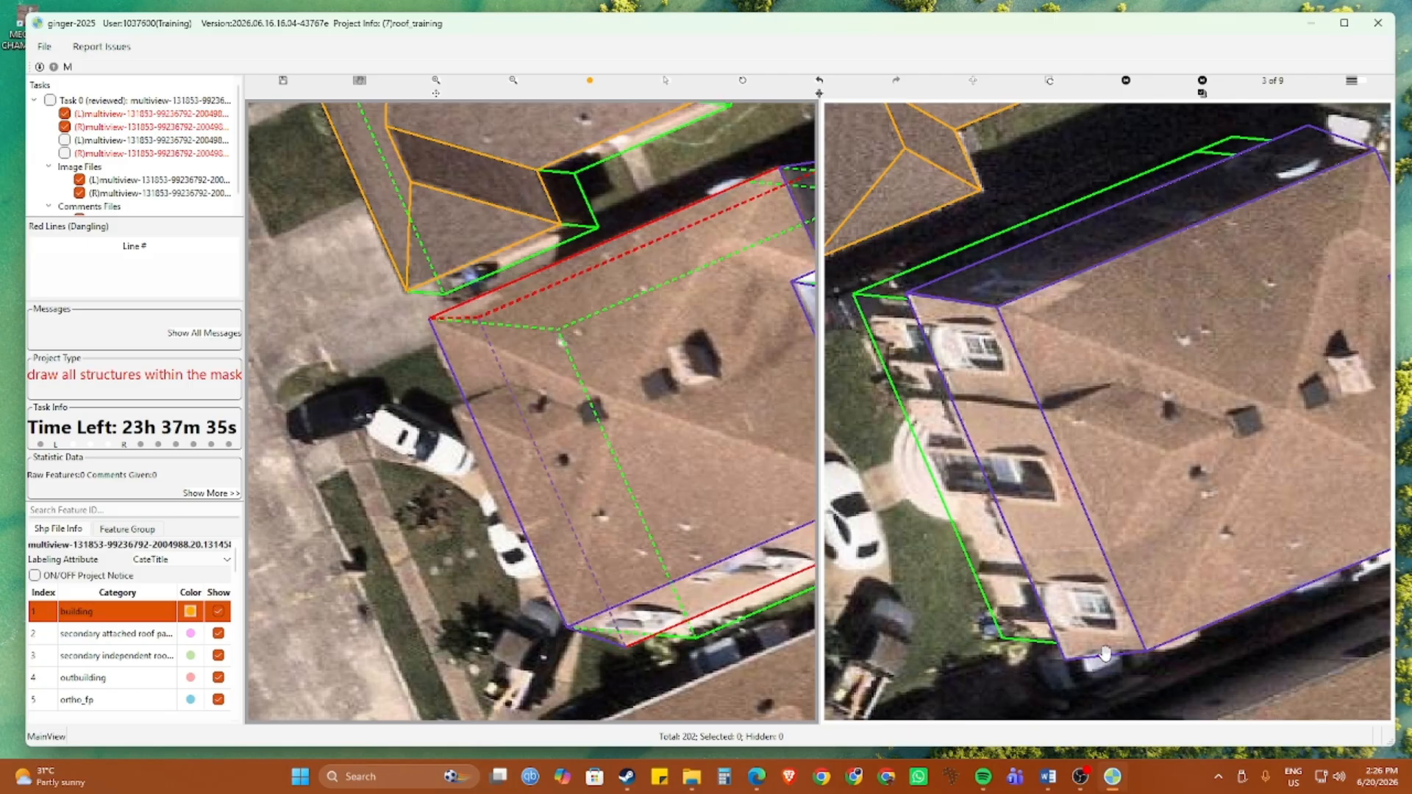
key("space")
key("space")
key("space")
key("space")
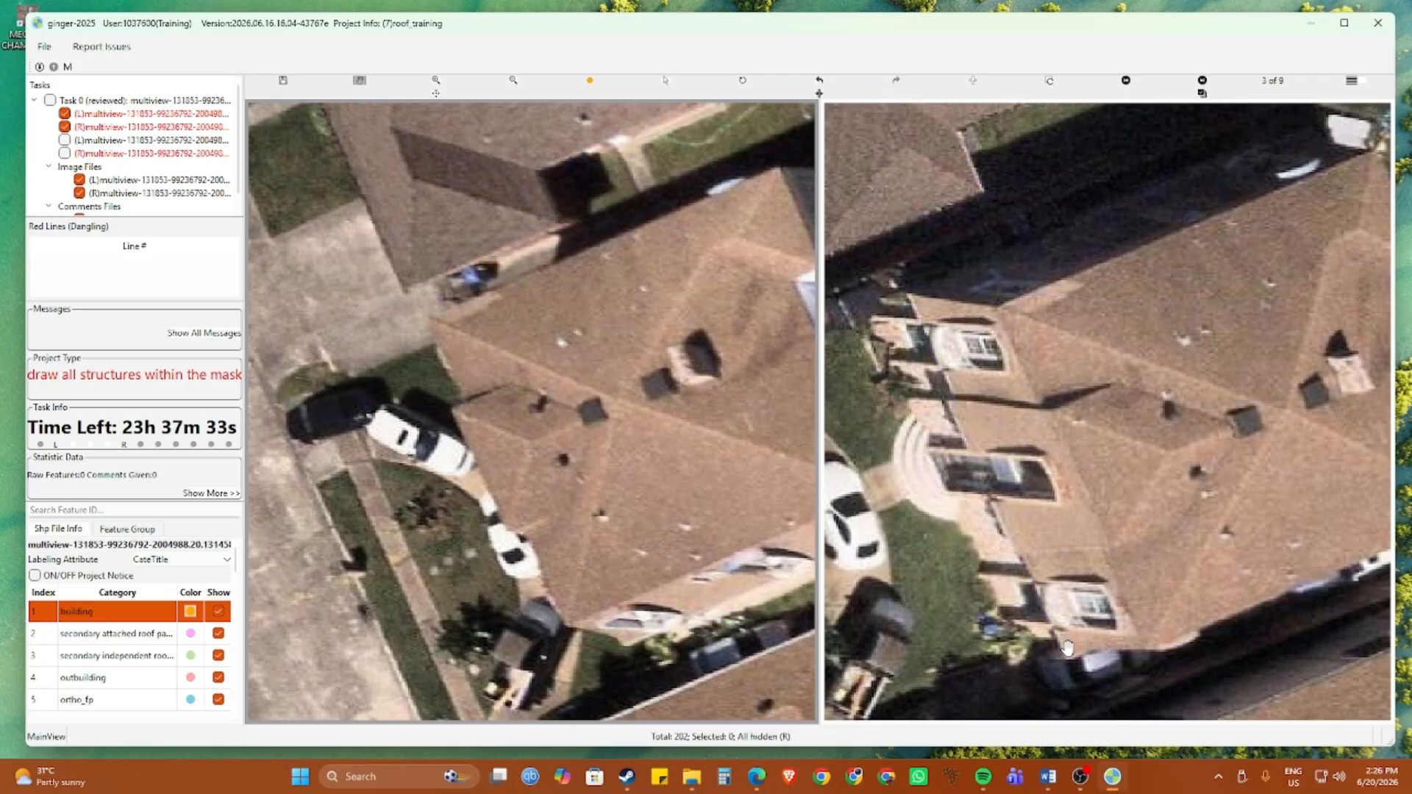
Check the brown house's wall and roof outlines against images 4 and 5 of 9, up to the lower wall corners
key("Right")
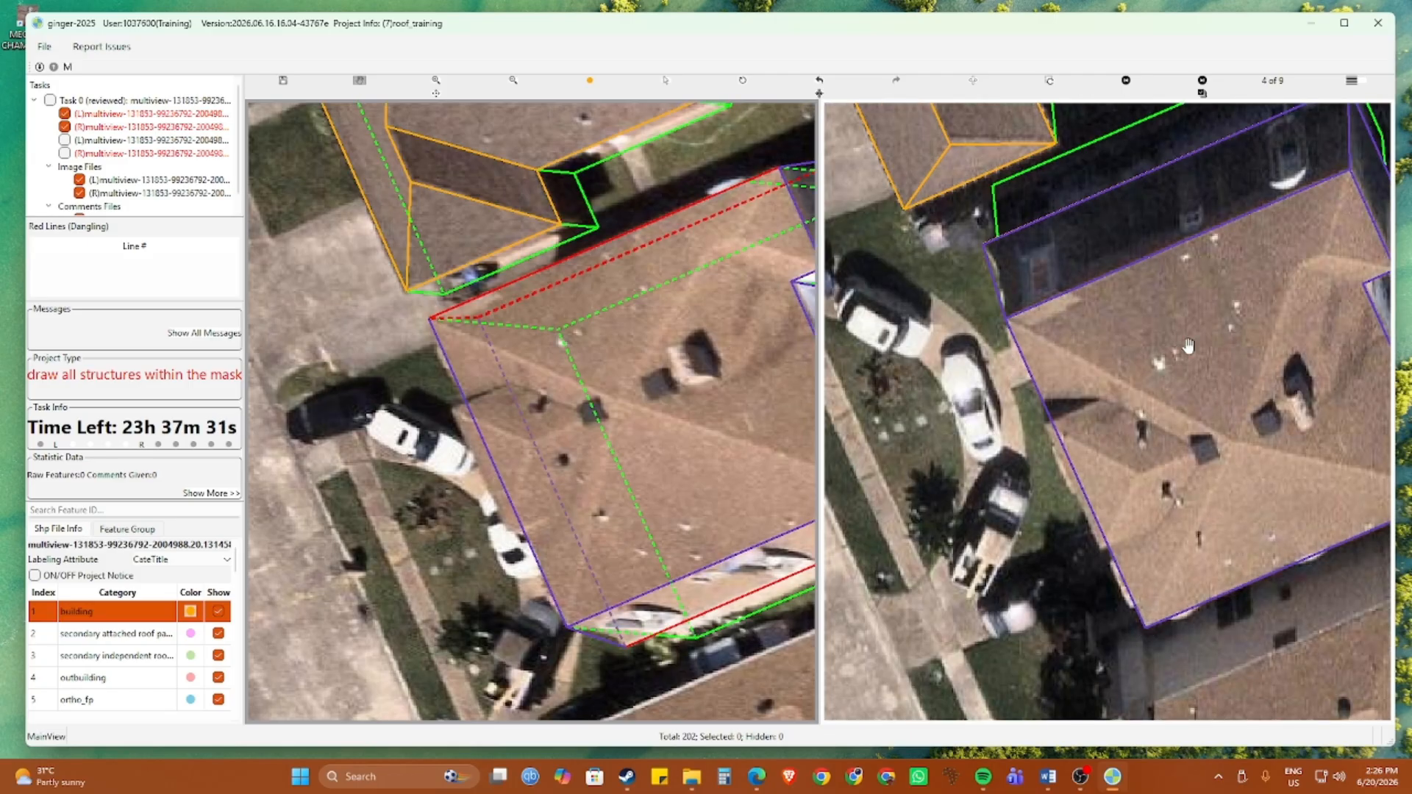
left_click_drag(1188, 346, 1043, 432)
scroll(914, 399, "up", 2)
key("space")
key("space")
scroll(1040, 441, "down", 2)
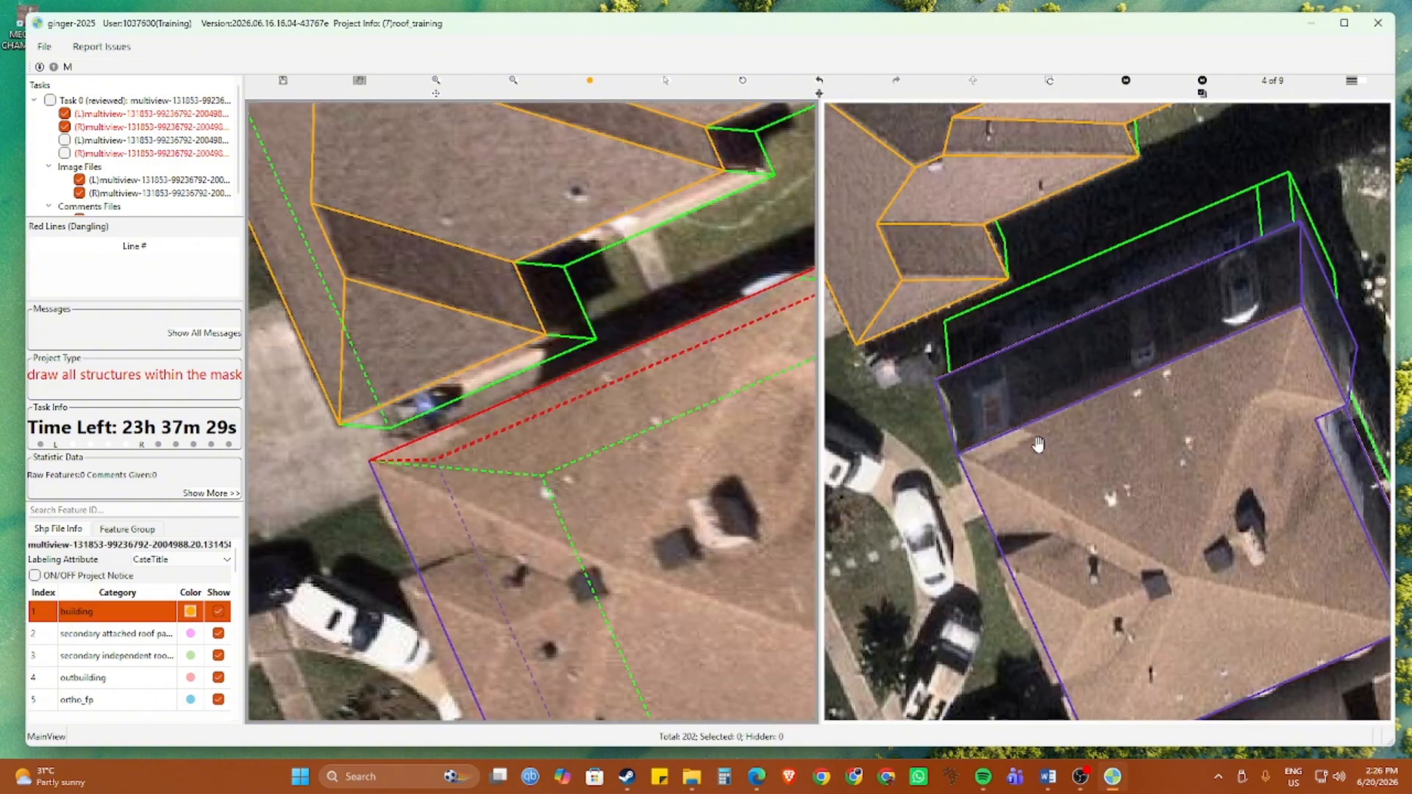
left_click_drag(1137, 468, 999, 528)
key("Right")
scroll(1098, 575, "down", 1)
left_click_drag(1098, 575, 1074, 454)
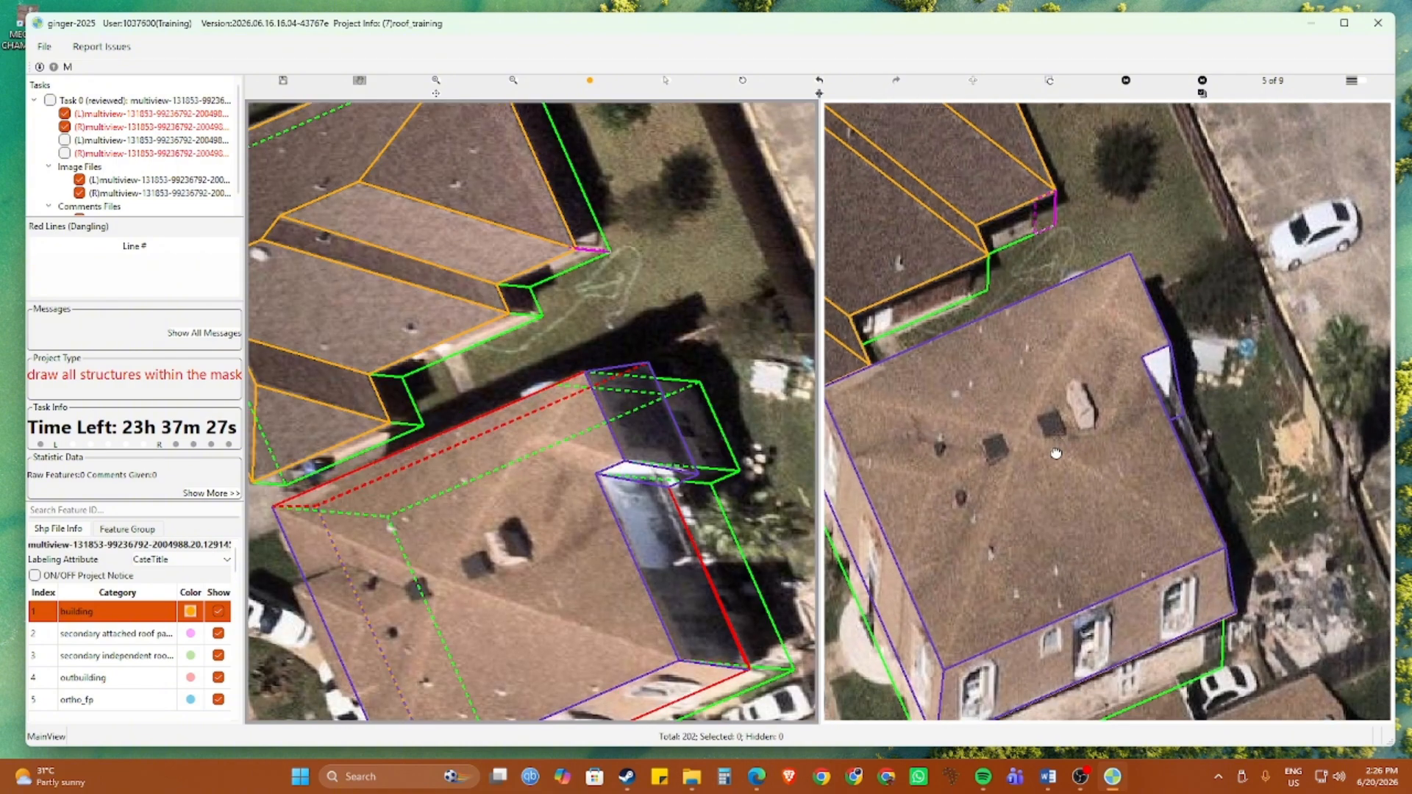
scroll(1162, 413, "up", 2)
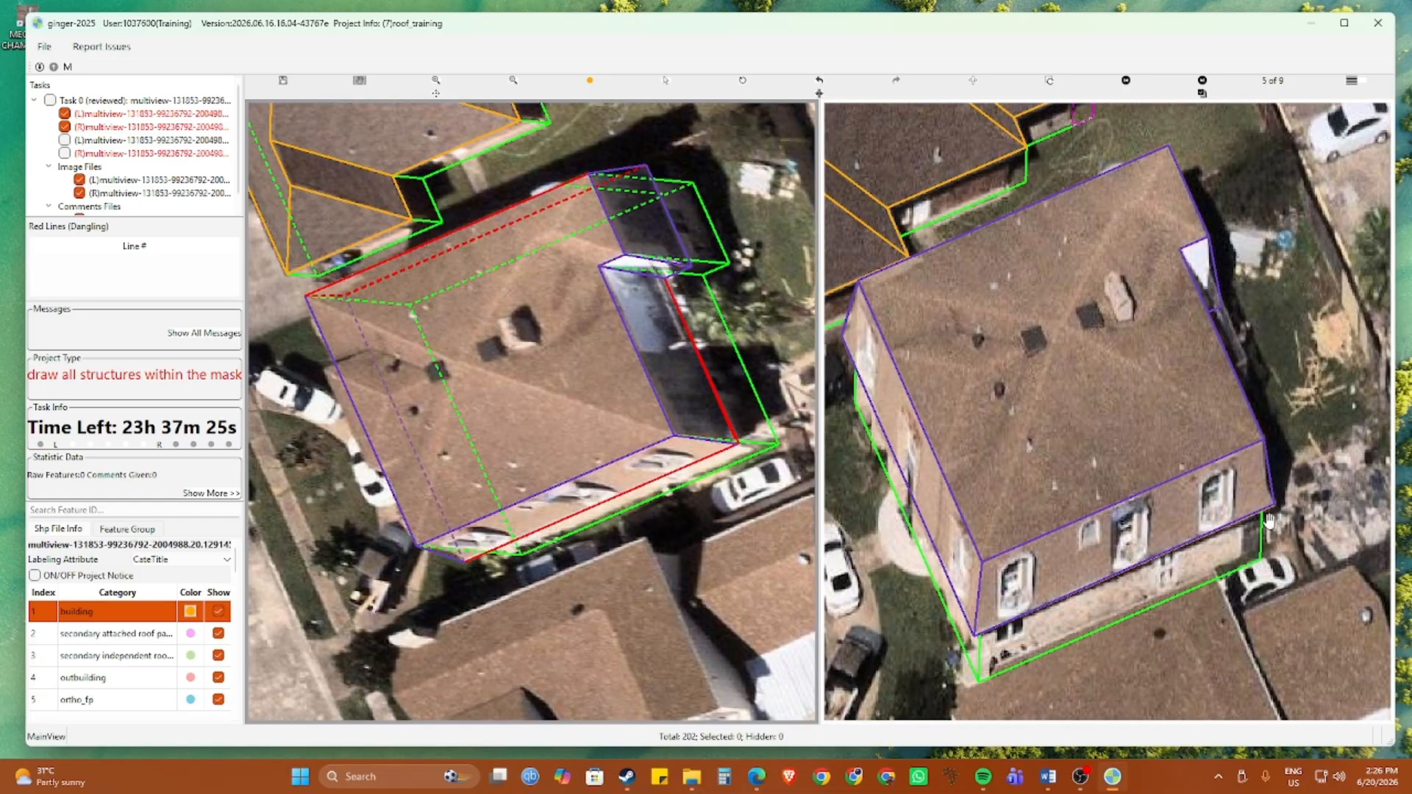
Remove the upper wall surfaces on the brown house's front, rear side and the small white wall section at the notch
left_click_drag(1116, 531, 1231, 447)
key("space")
key("space")
scroll(1231, 445, "down", 2)
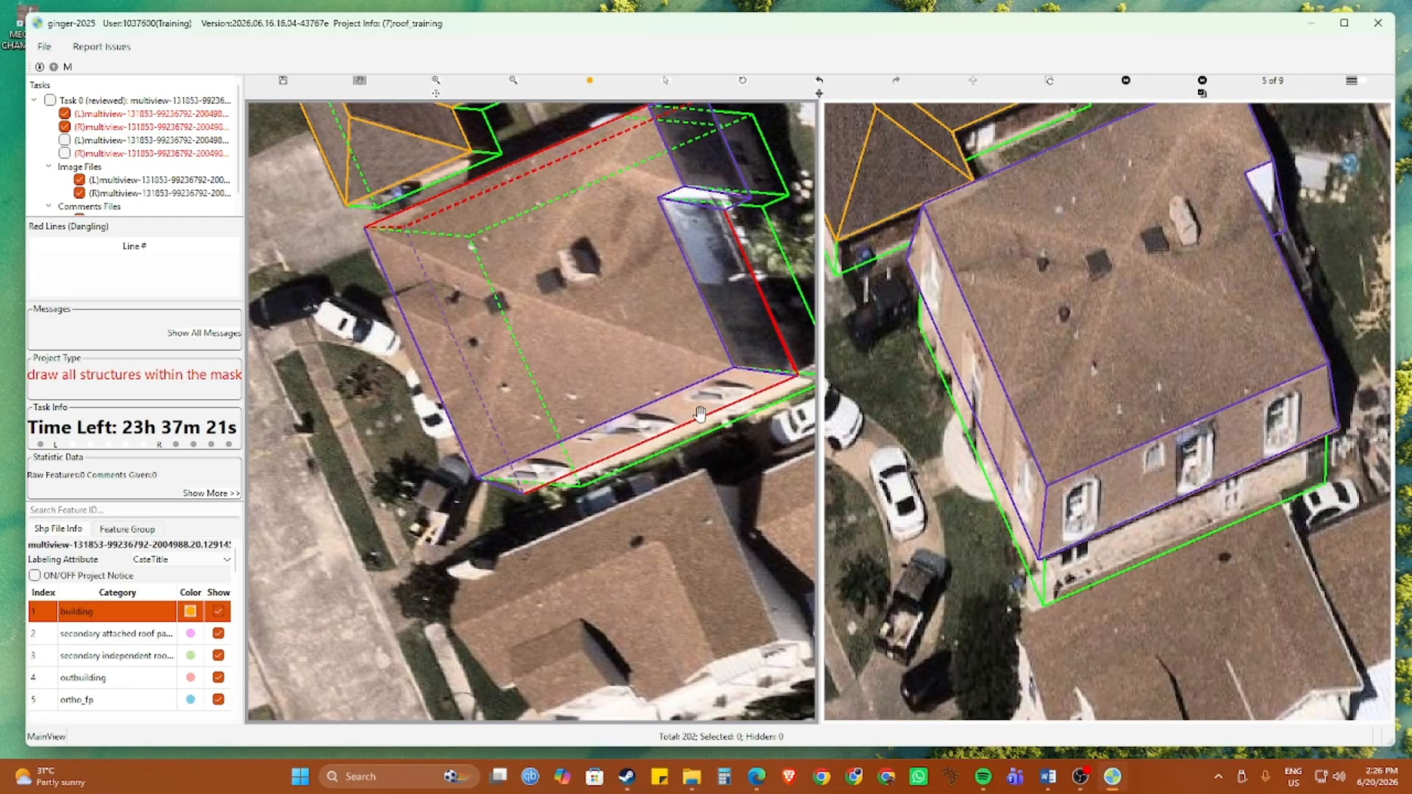
scroll(714, 381, "up", 2)
left_click(713, 381)
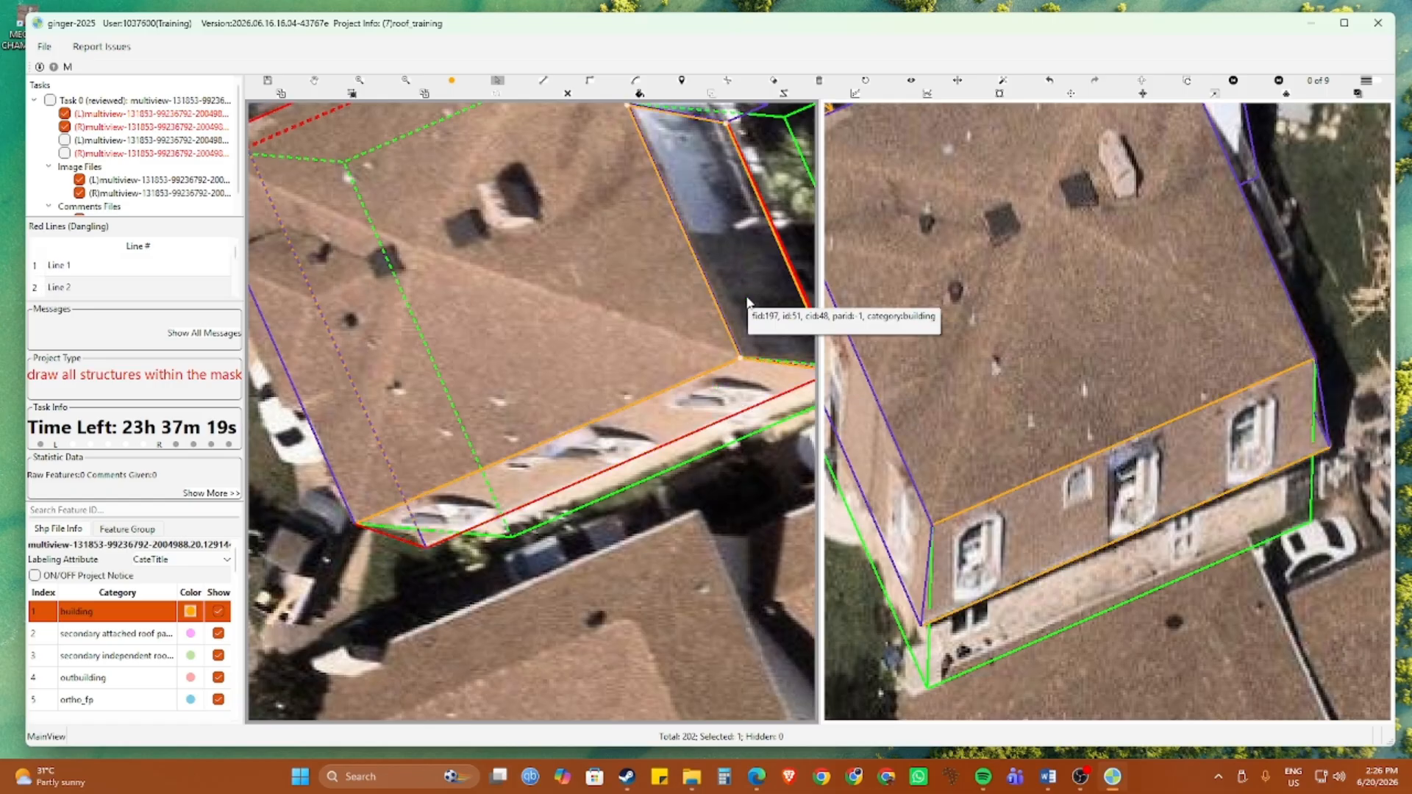
scroll(691, 456, "down", 3)
scroll(692, 456, "up", 2)
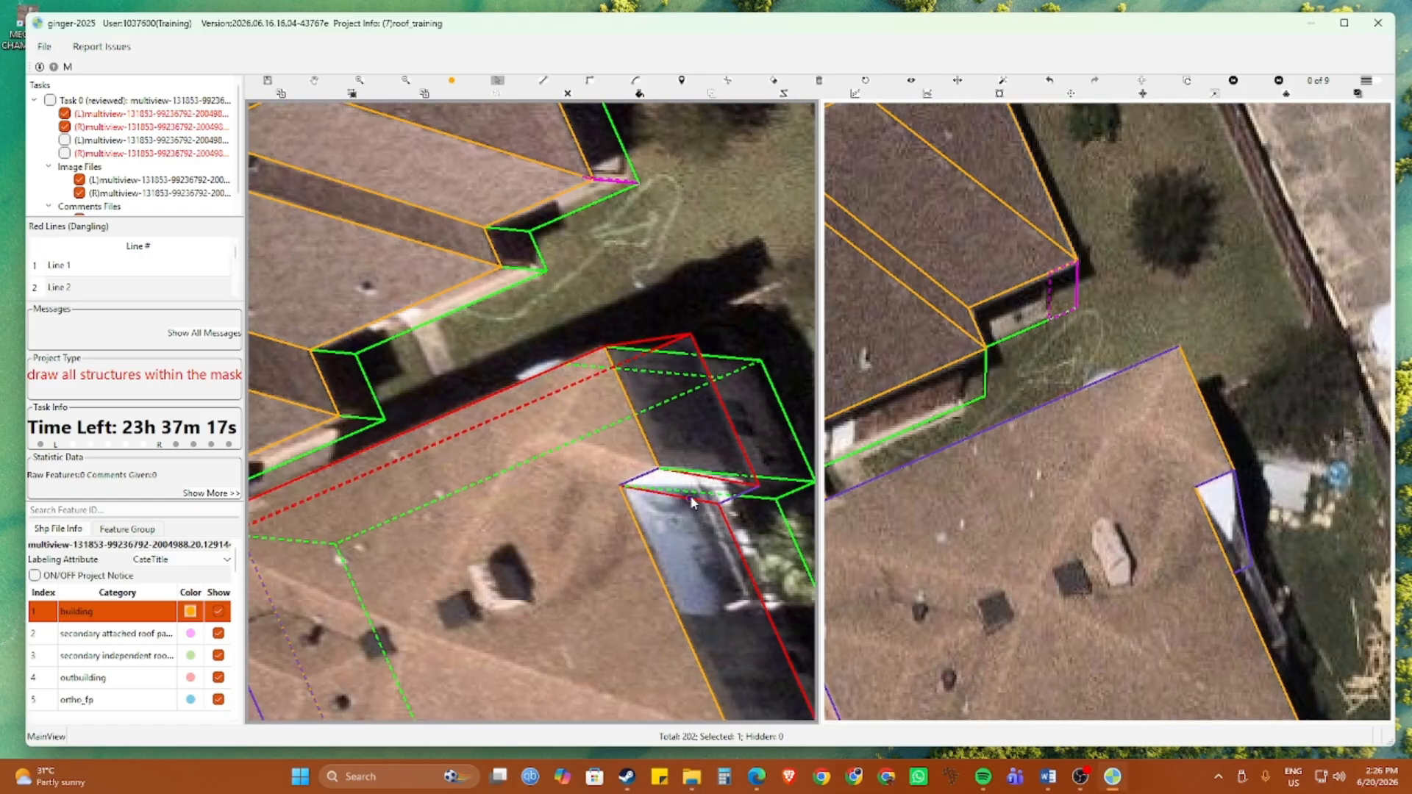
left_click(684, 488)
key("Delete")
key("Escape")
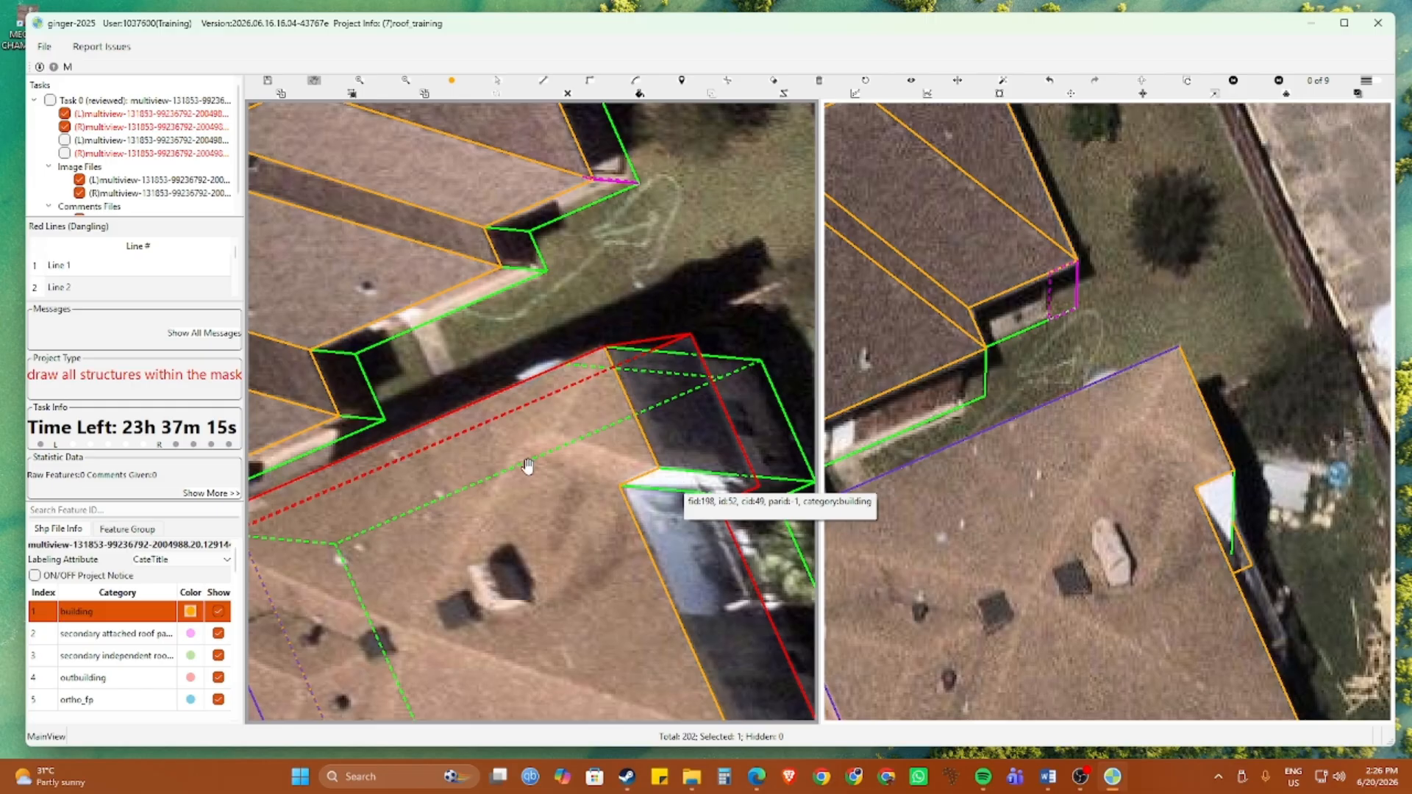
Delete the upper wall surfaces on the brown house's driveway side and the long side facing the dark-roofed neighbour
left_click_drag(527, 464, 558, 507)
key("s")
left_click(555, 516)
key("Delete")
key("Escape")
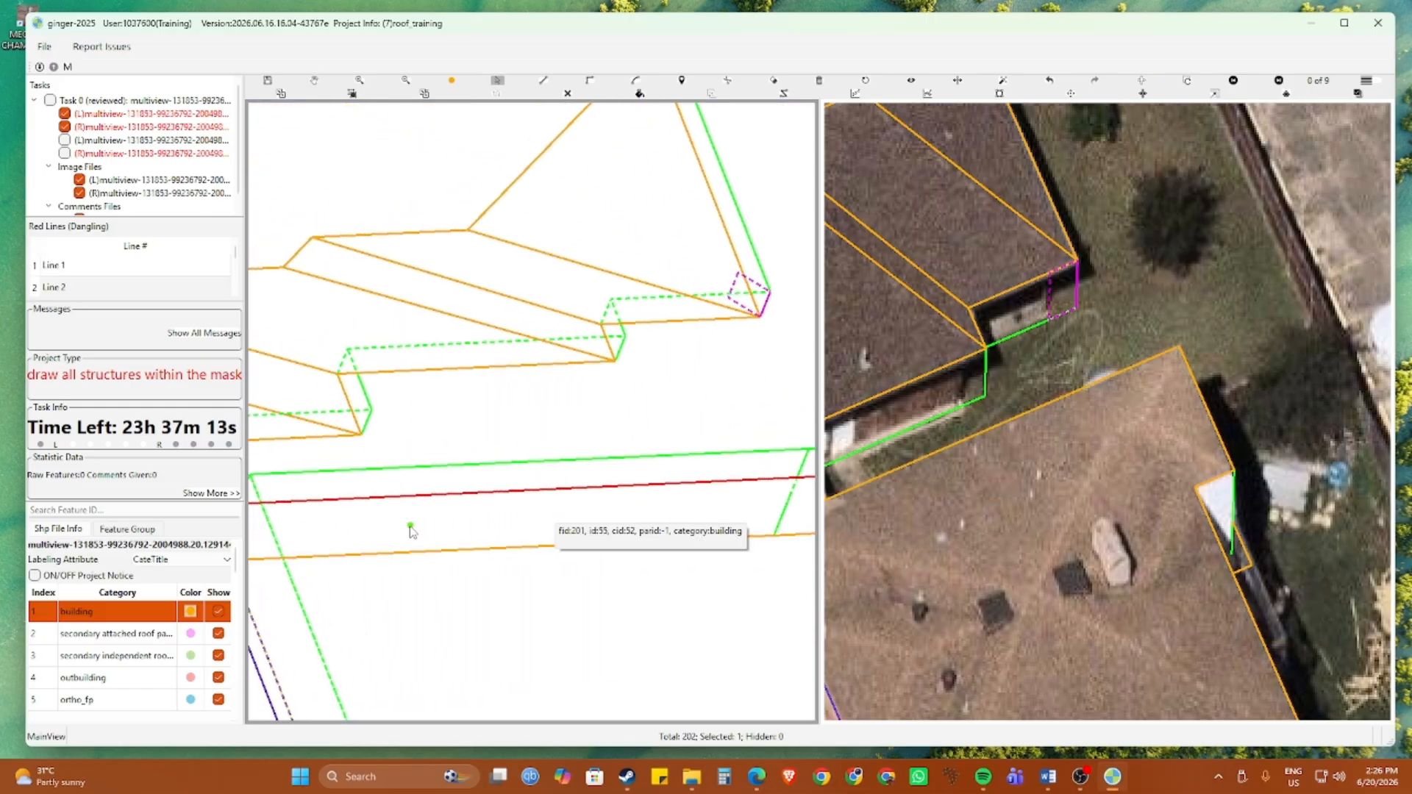
left_click_drag(409, 529, 646, 438)
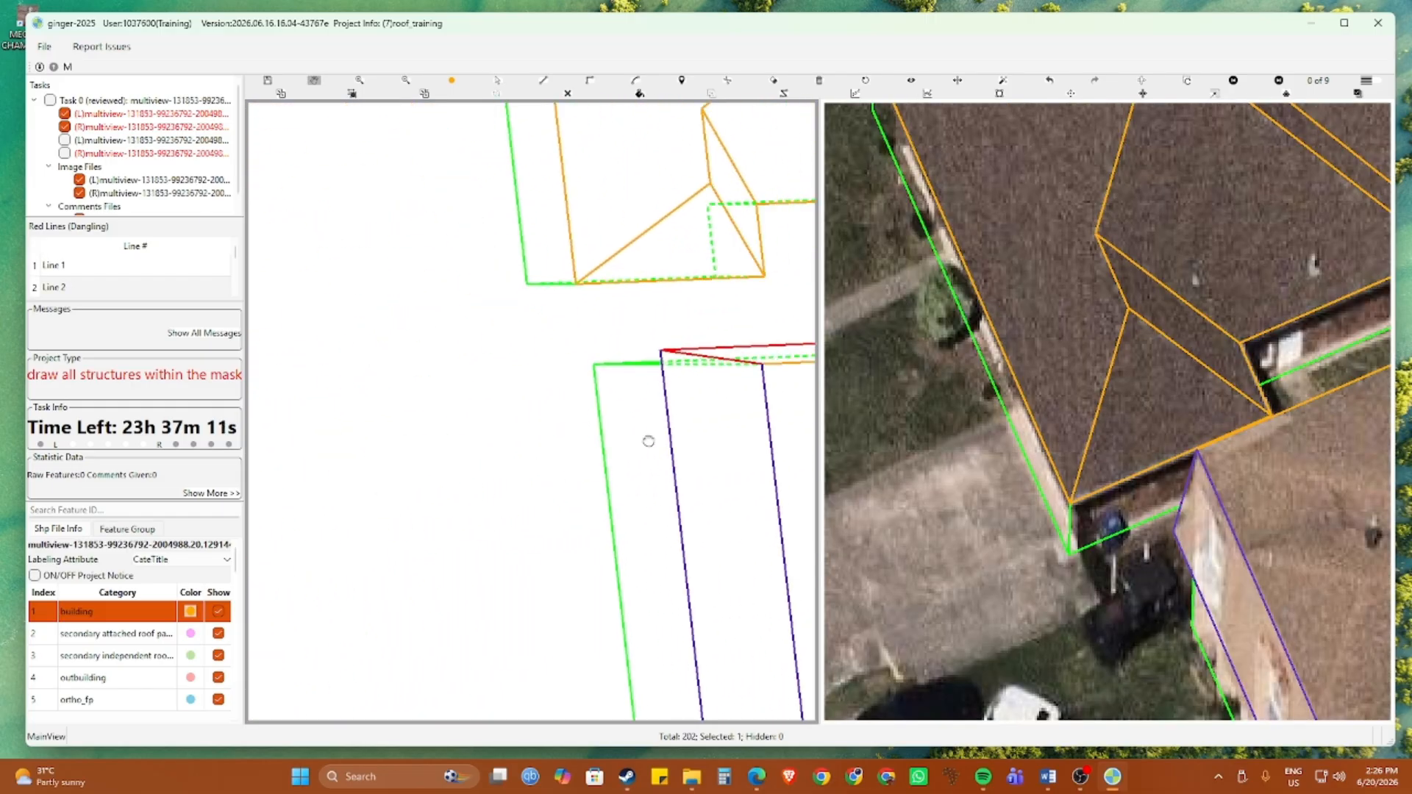
left_click(703, 439)
key("Delete")
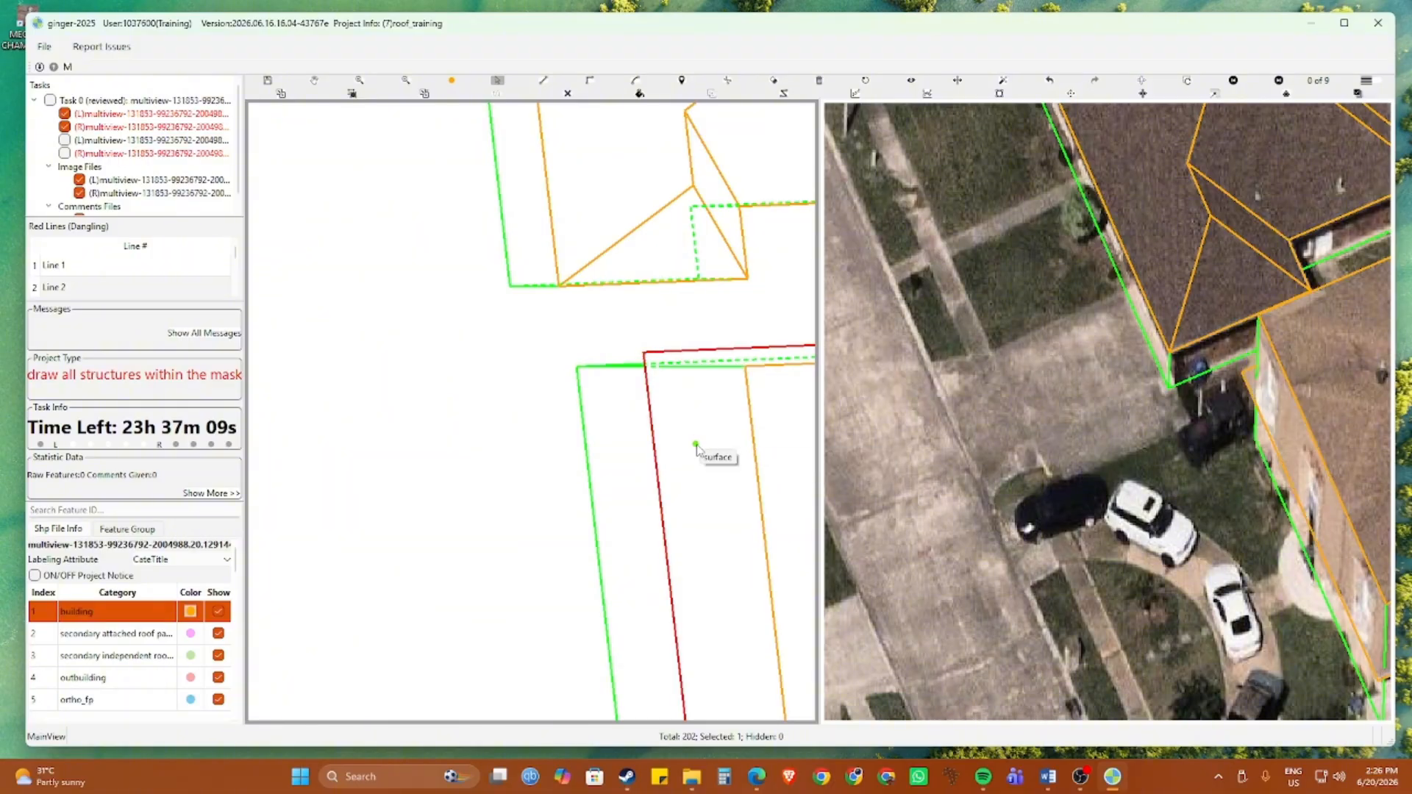
key("r")
key("Escape")
Examine the brown house's remaining roof, wall and lower outlines, continuing in image 6 of 9 at the front wall's corner
left_click_drag(693, 536, 631, 407)
scroll(756, 500, "up", 1)
left_click_drag(712, 517, 629, 504)
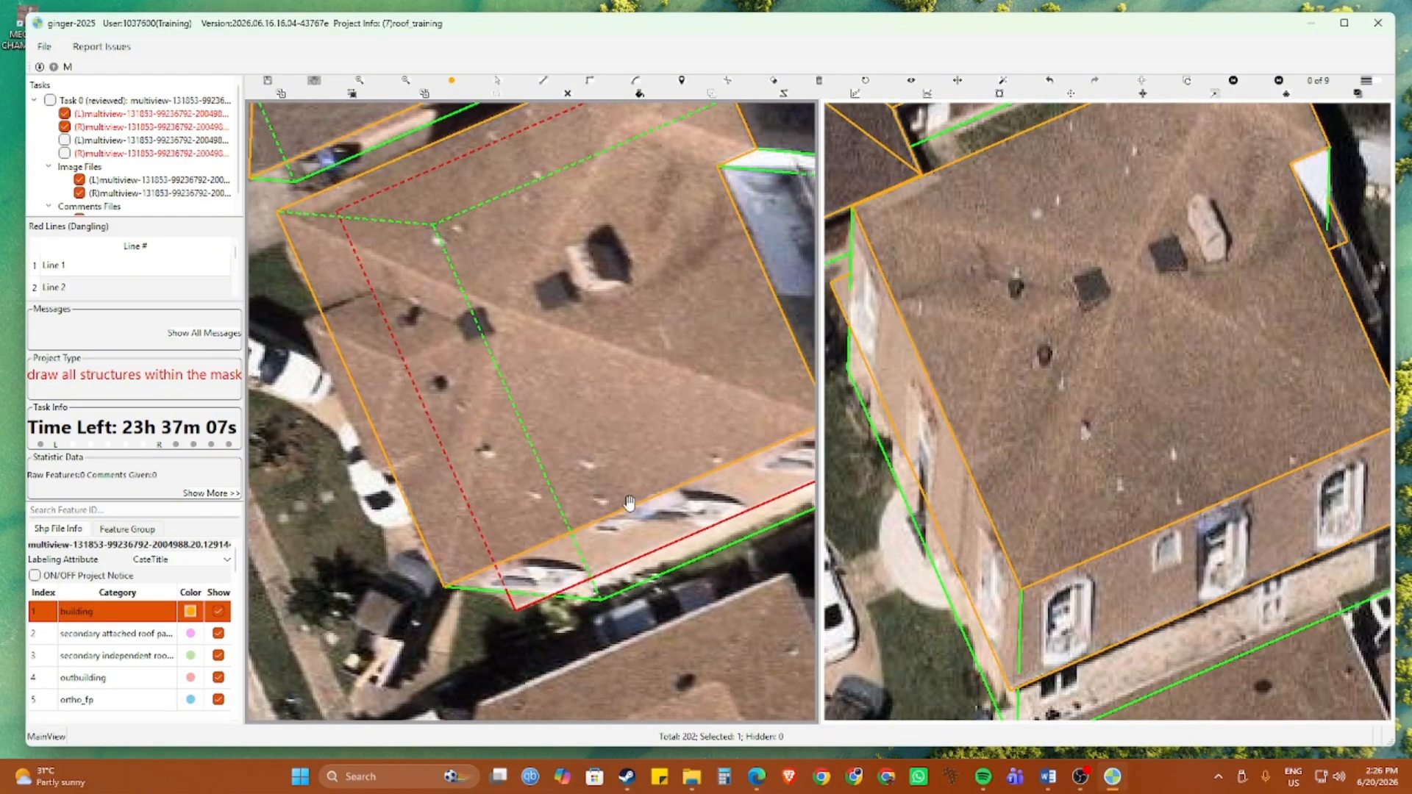
left_click_drag(1110, 529, 969, 519)
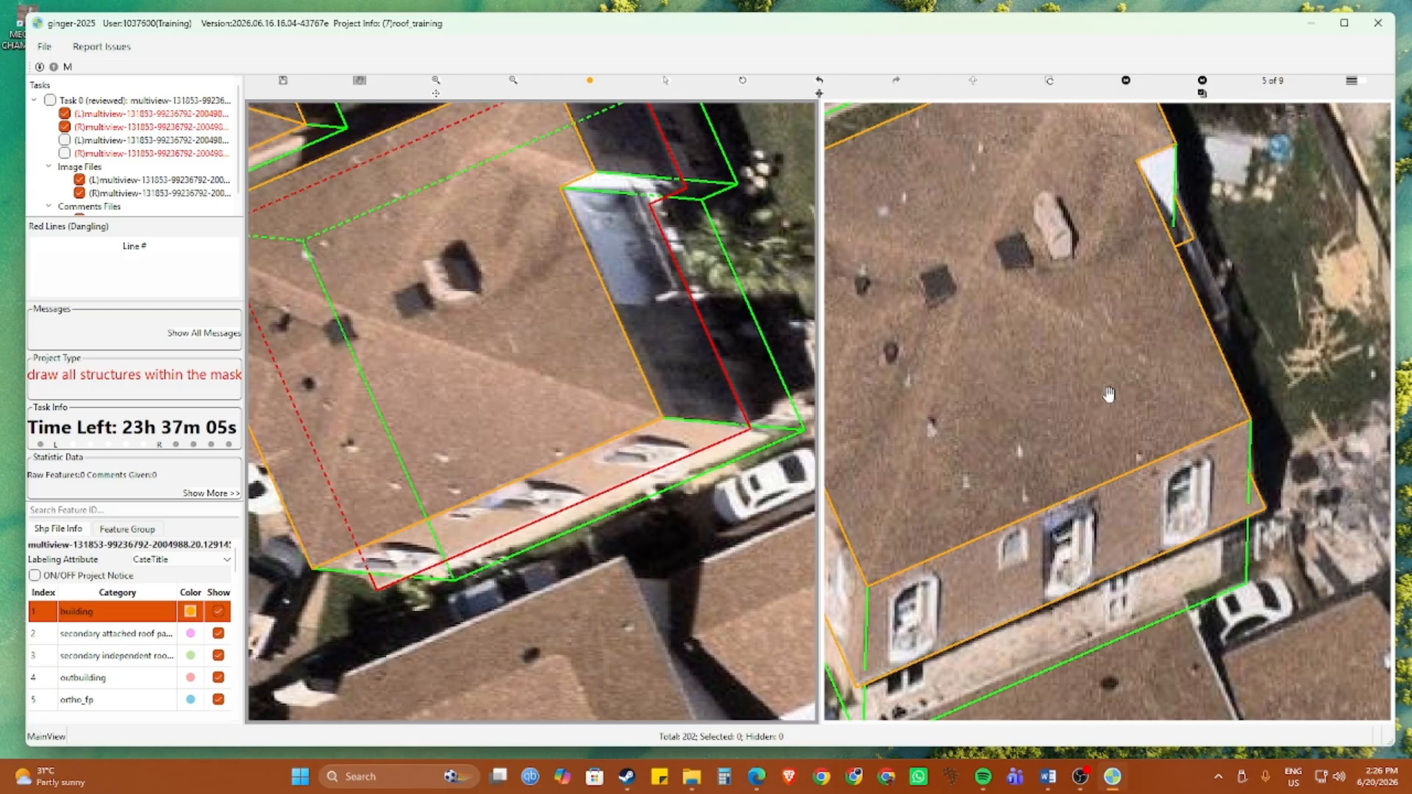
left_click(972, 82)
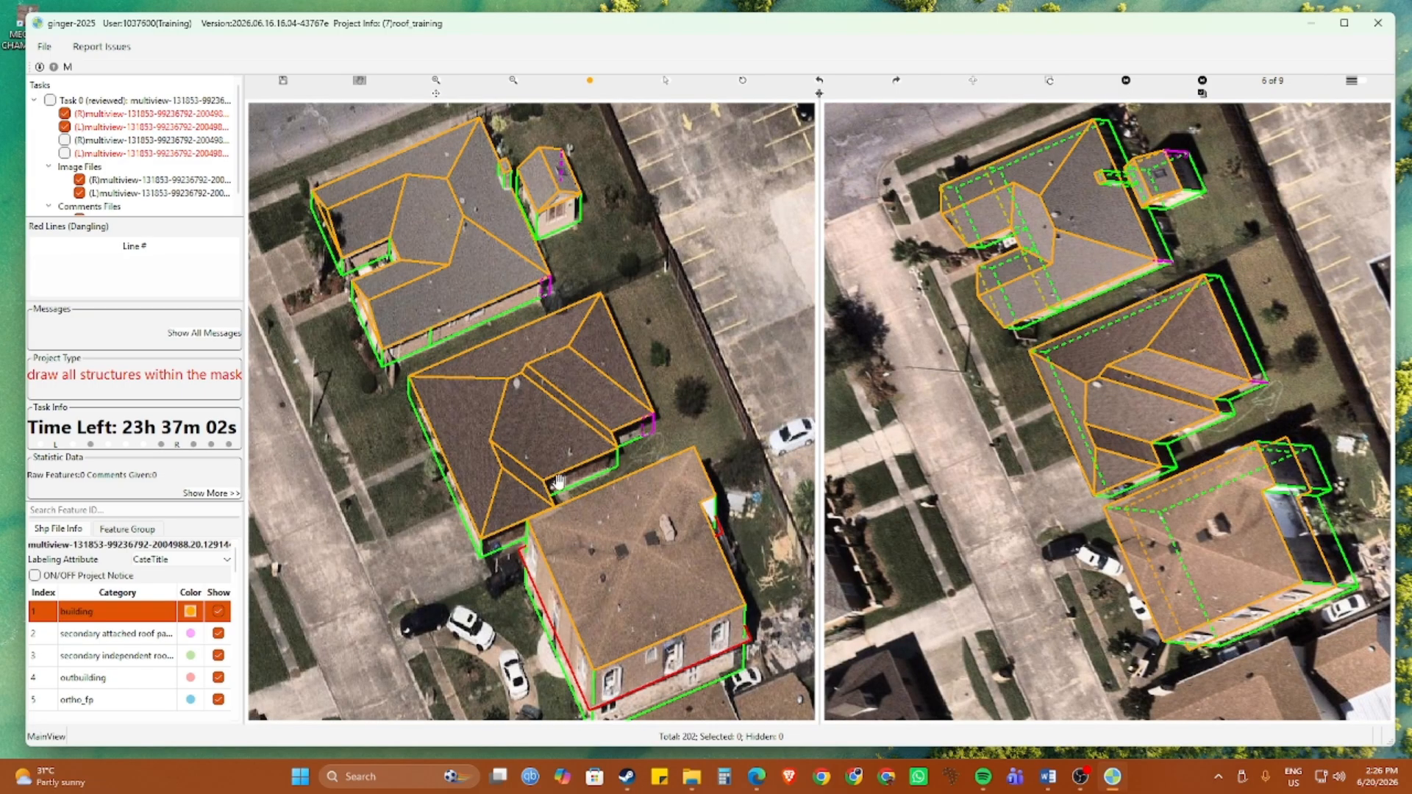
scroll(702, 680, "up", 2)
left_click_drag(702, 680, 677, 500)
scroll(678, 496, "up", 2)
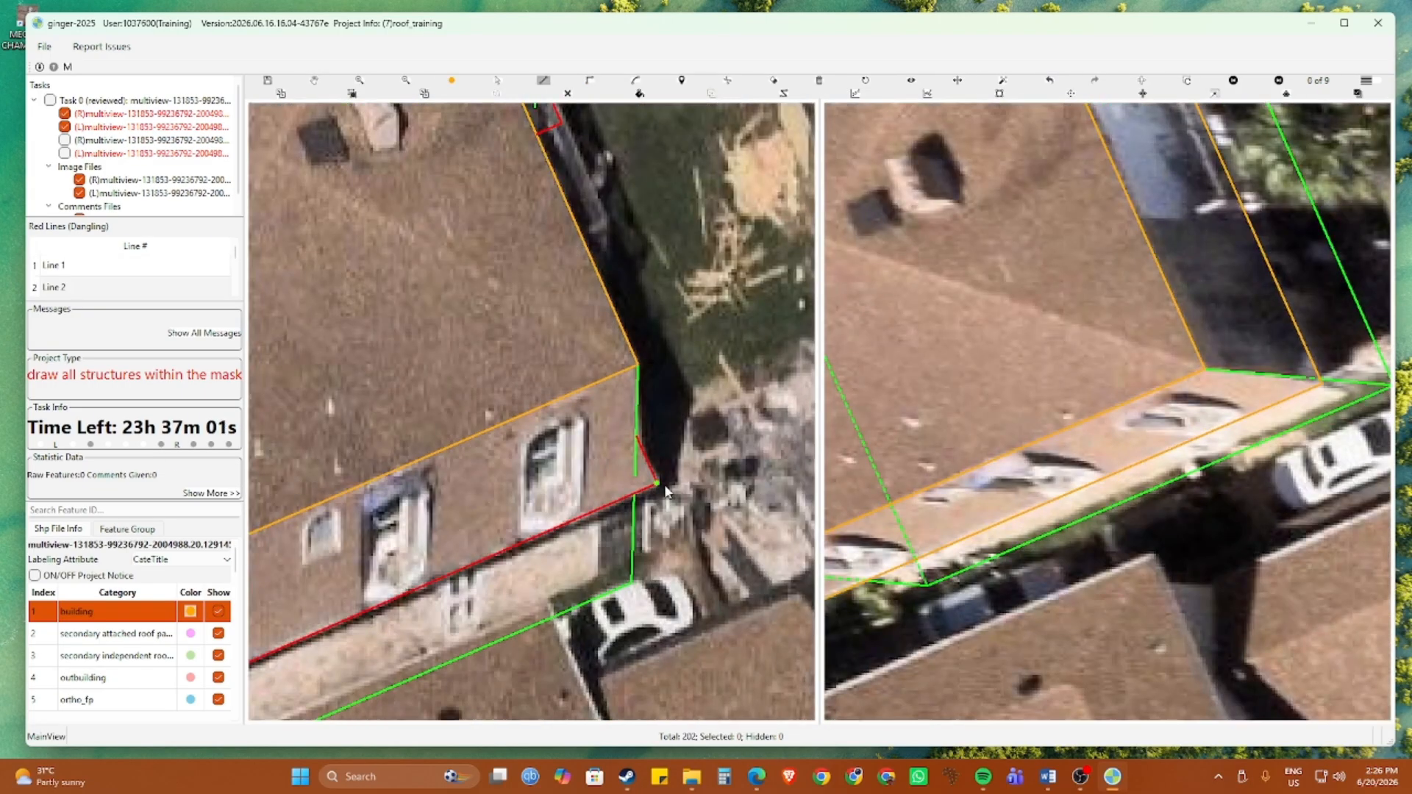
Draw narrow strips along the brown house's front and driveway-side walls, with inner edges parallel to the upper storey's lower outline
left_click(662, 485)
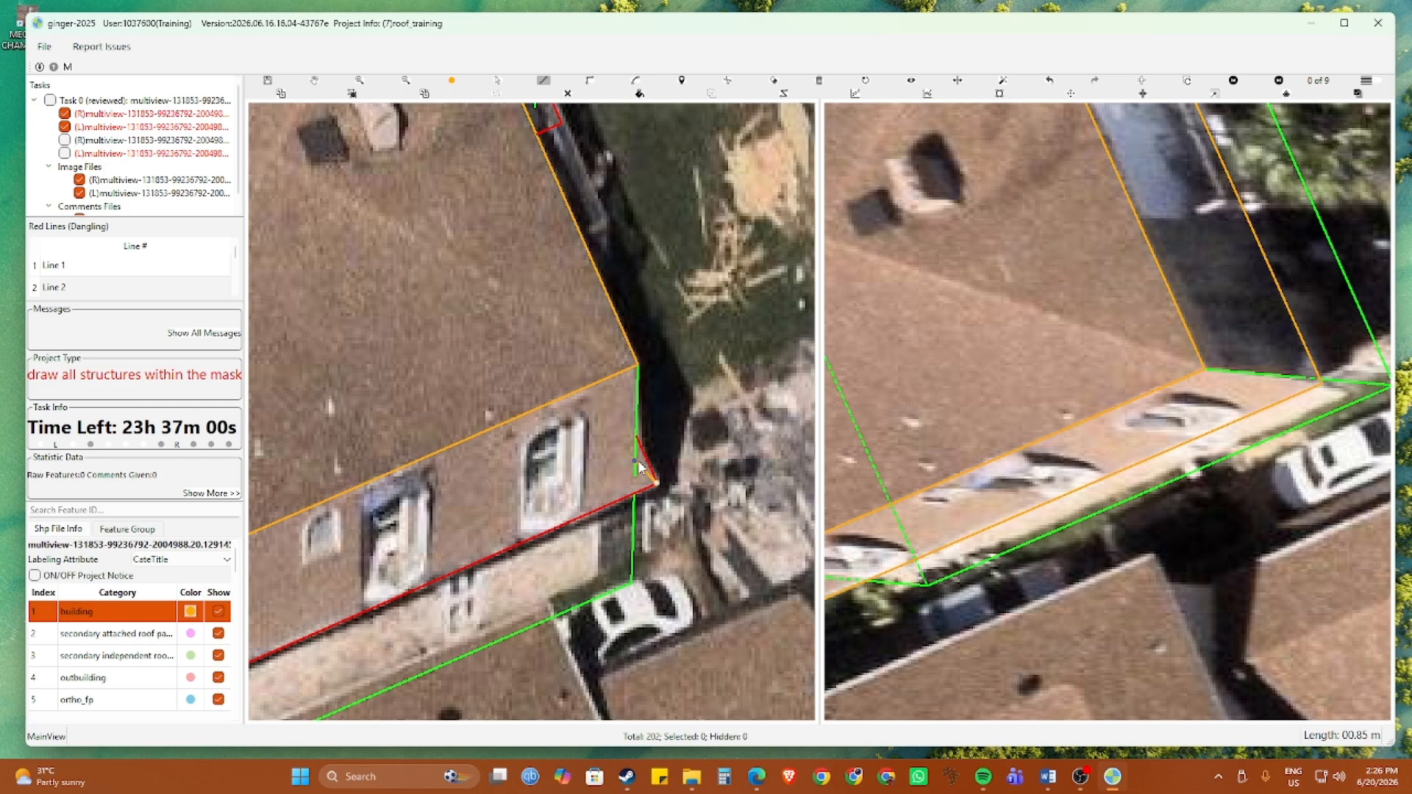
left_click(603, 509)
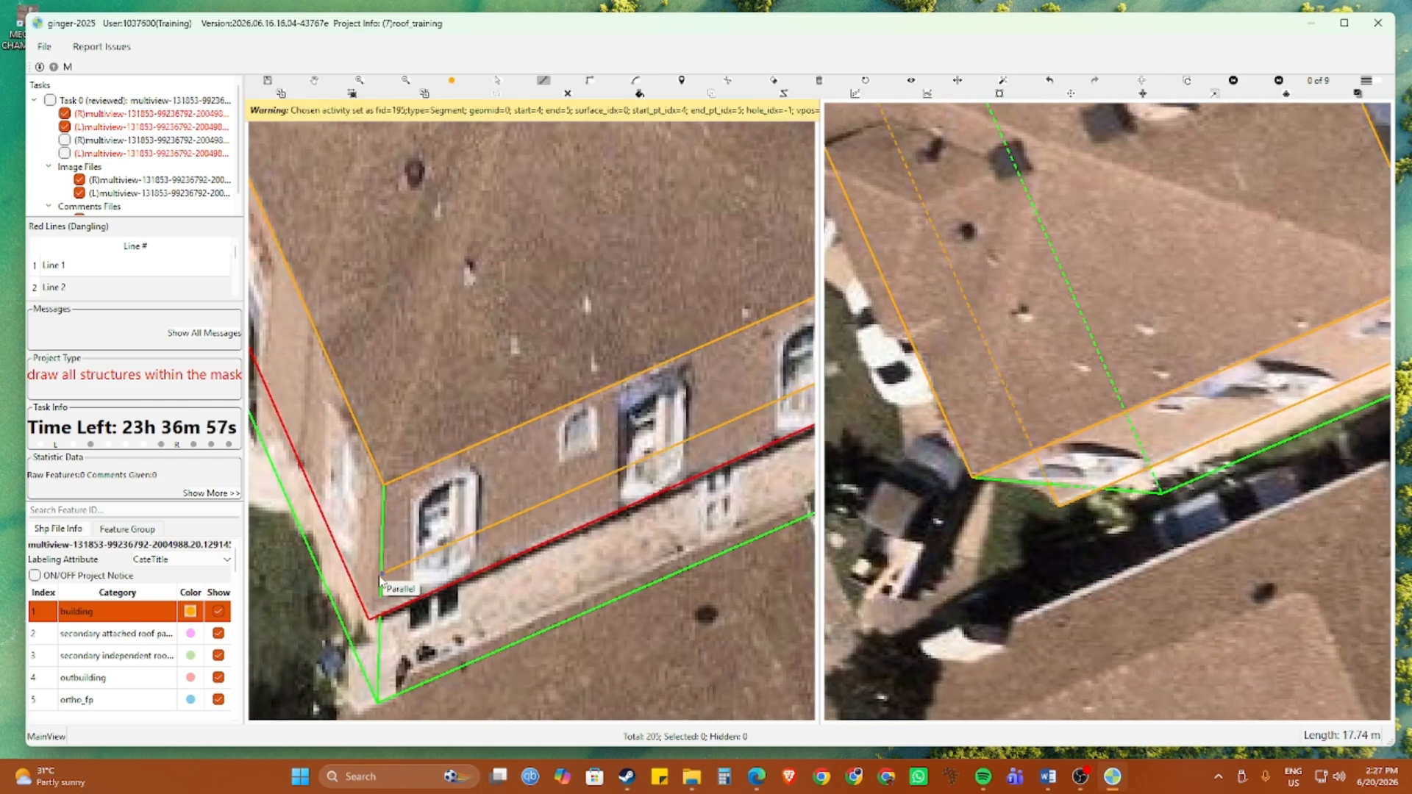
left_click(369, 622)
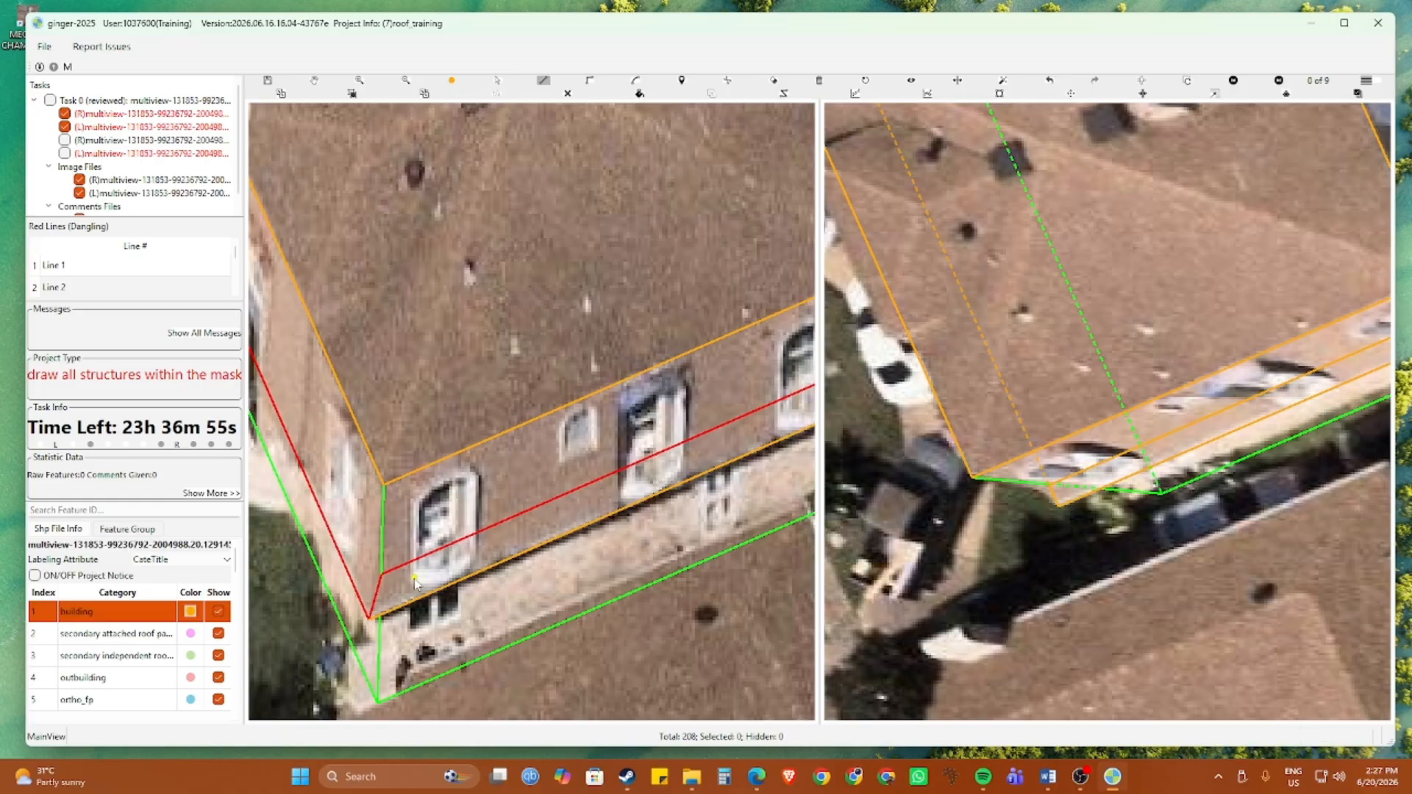
scroll(369, 628, "down", 2)
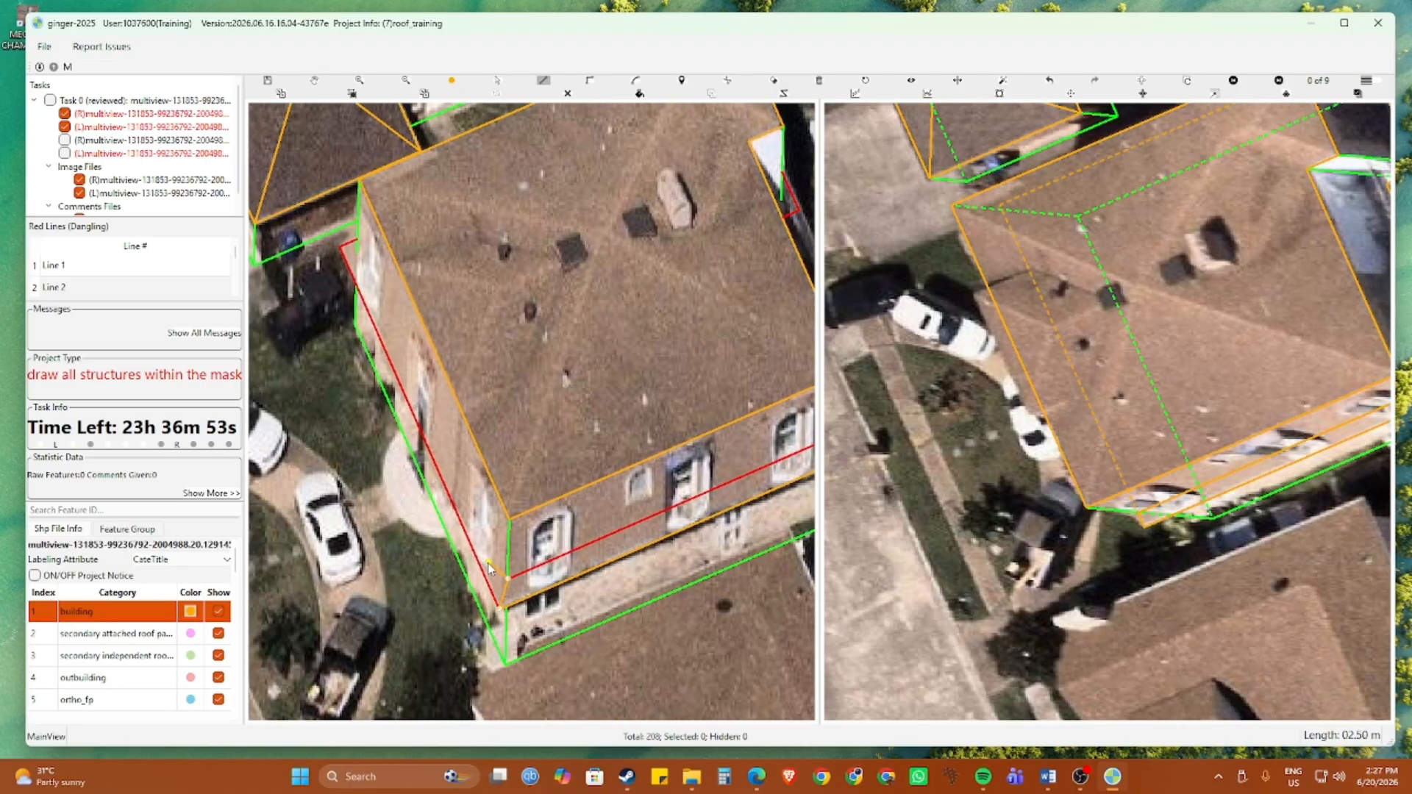
left_click(479, 565)
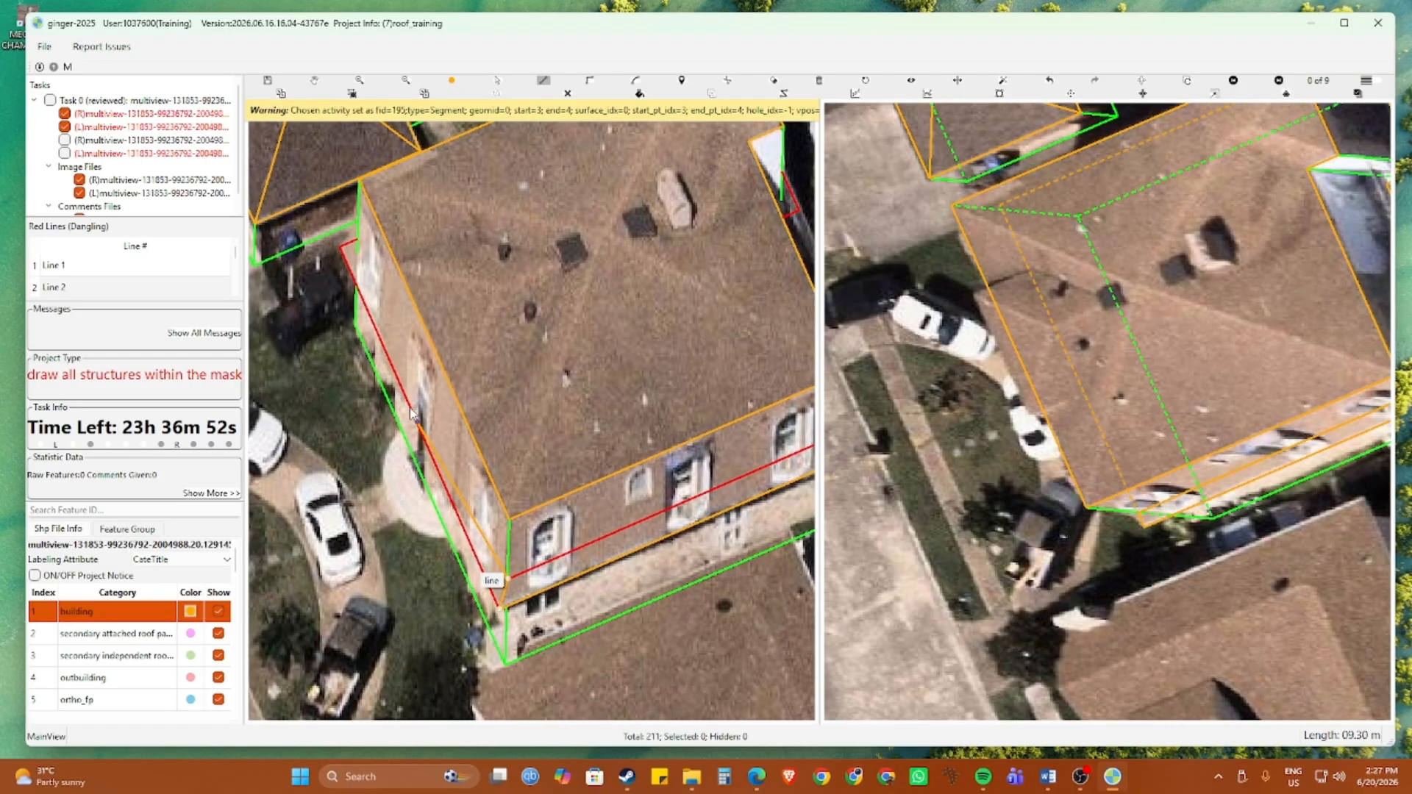
left_click(334, 250)
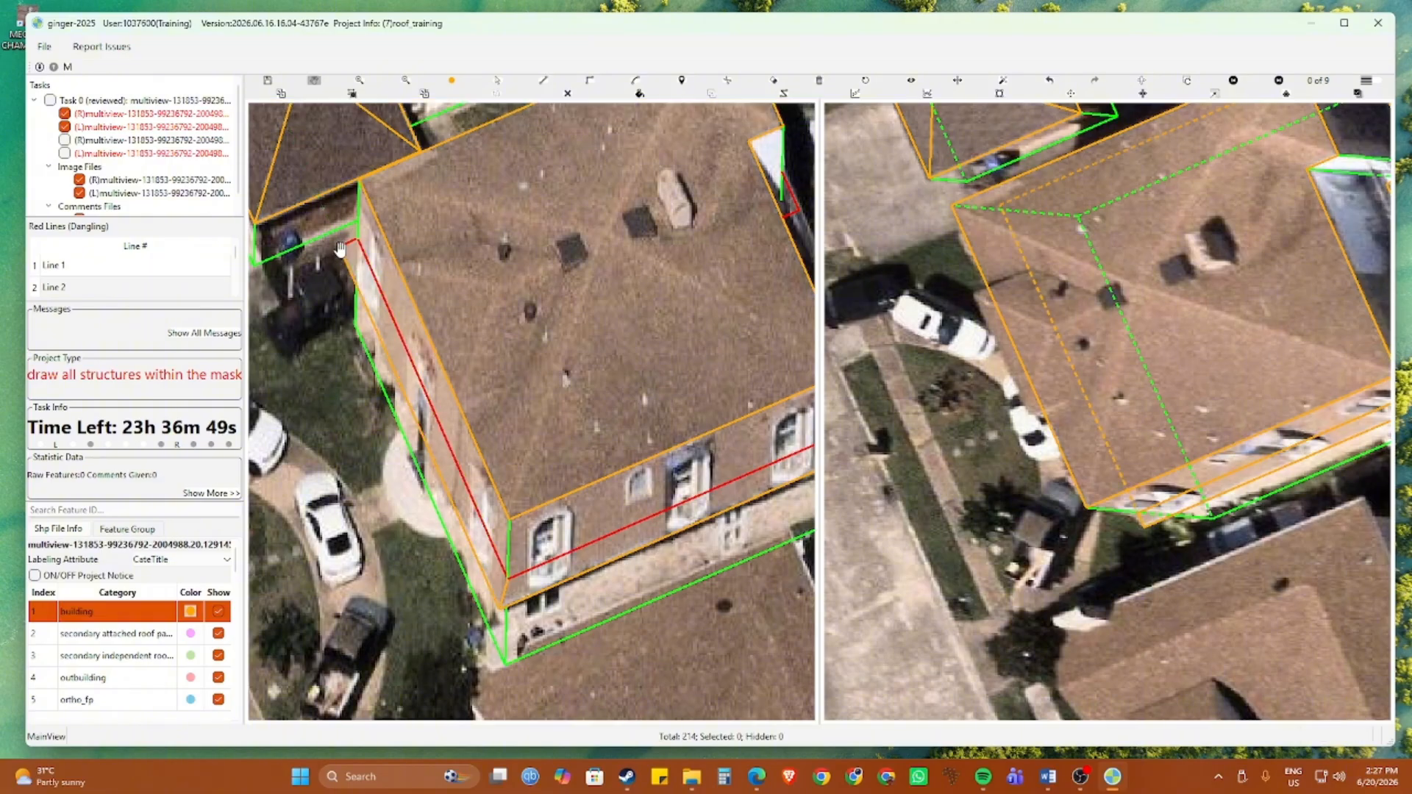
Draw a closed strip along the brown house's long wall facing the dark-roofed neighbour, parallel to the lower outline edge
left_click_drag(450, 277, 517, 324)
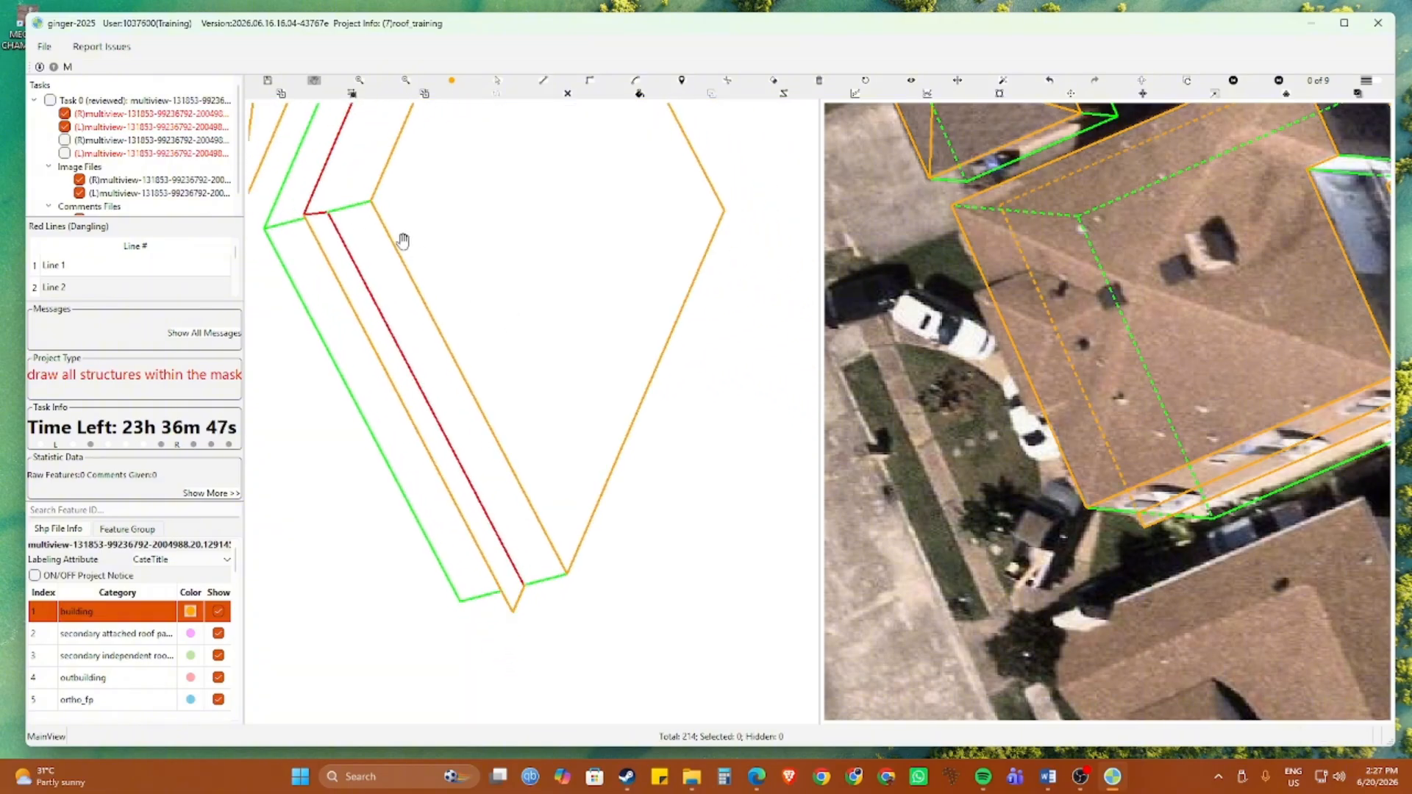
left_click_drag(402, 241, 492, 555)
key("space")
left_click(426, 529)
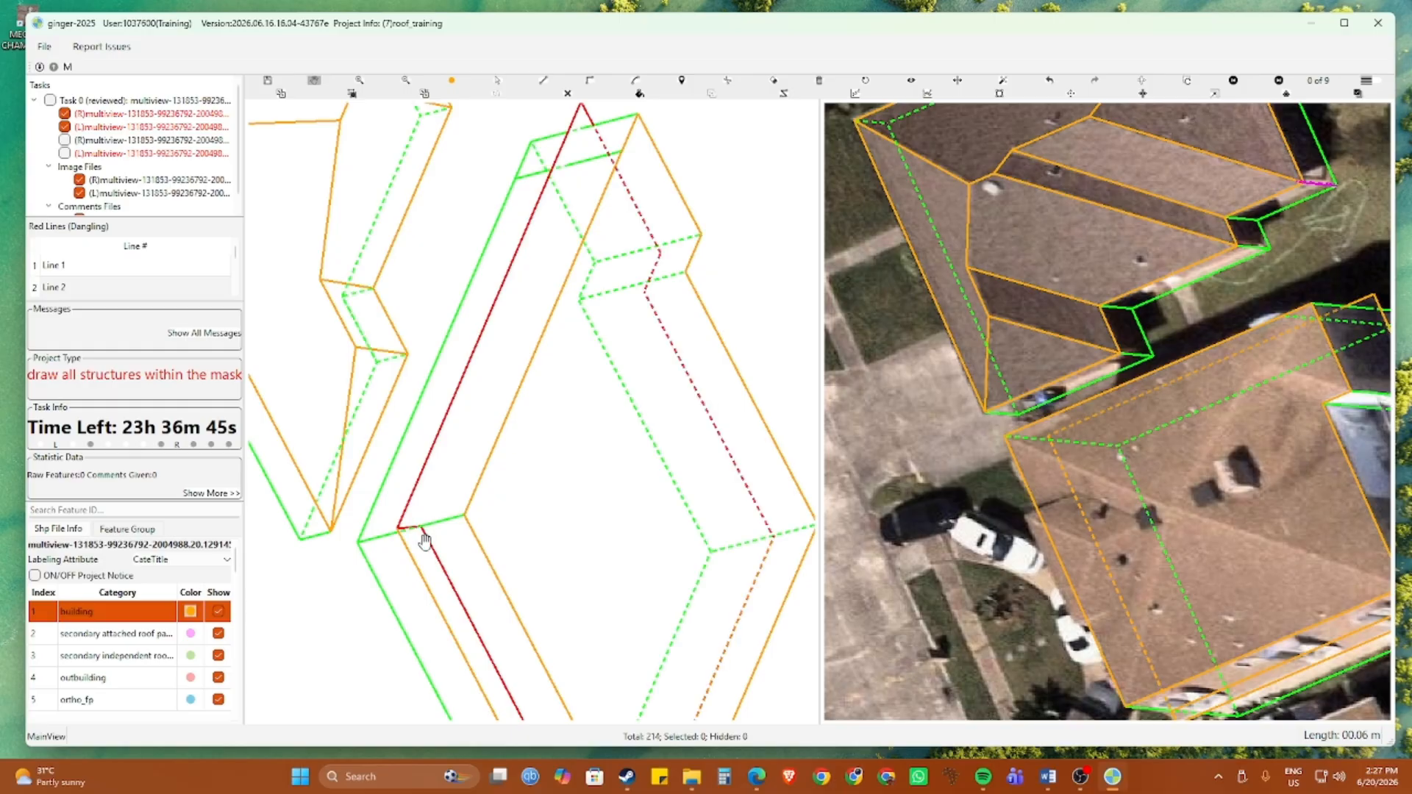
left_click(424, 529)
left_click_drag(491, 332, 469, 517)
left_click(465, 531)
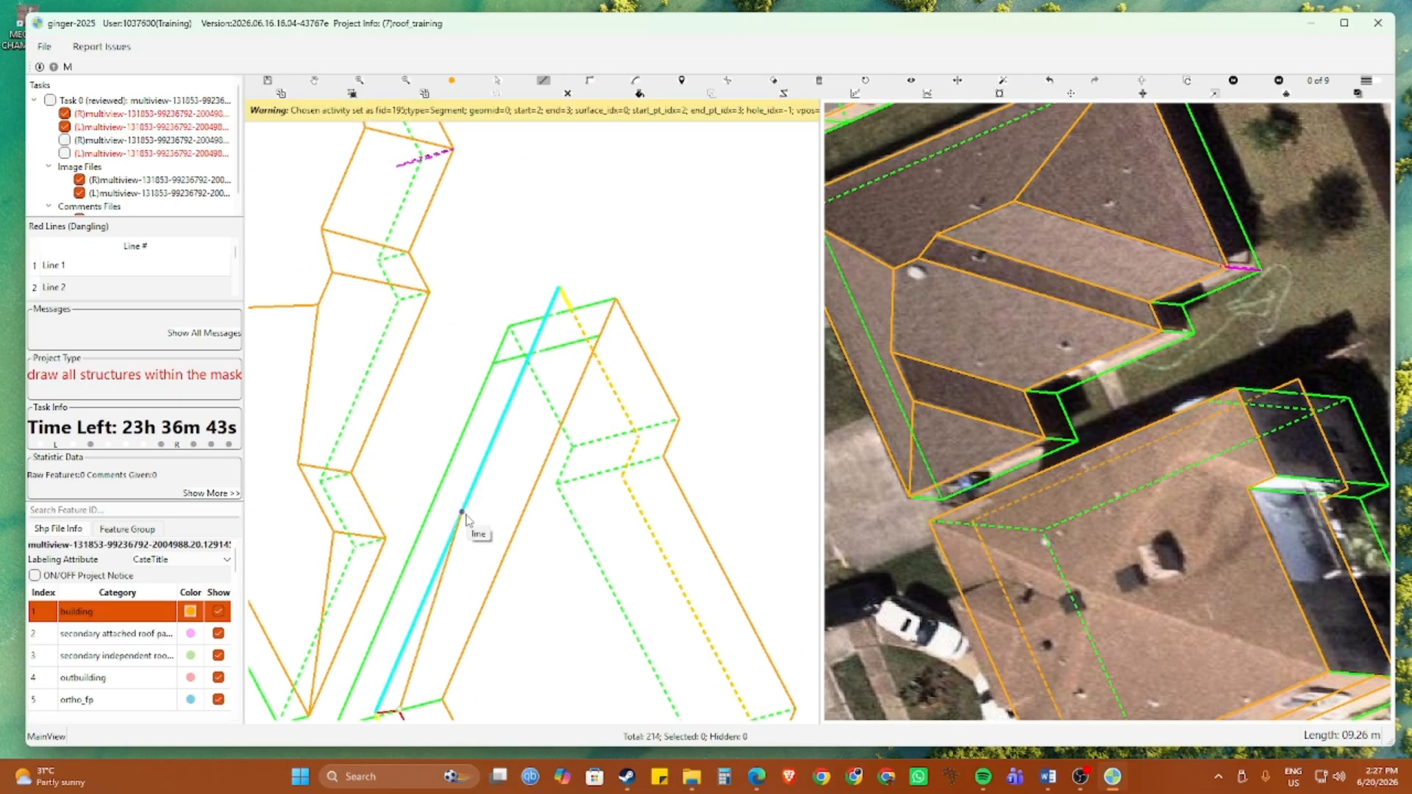
left_click(572, 311)
left_click(559, 288)
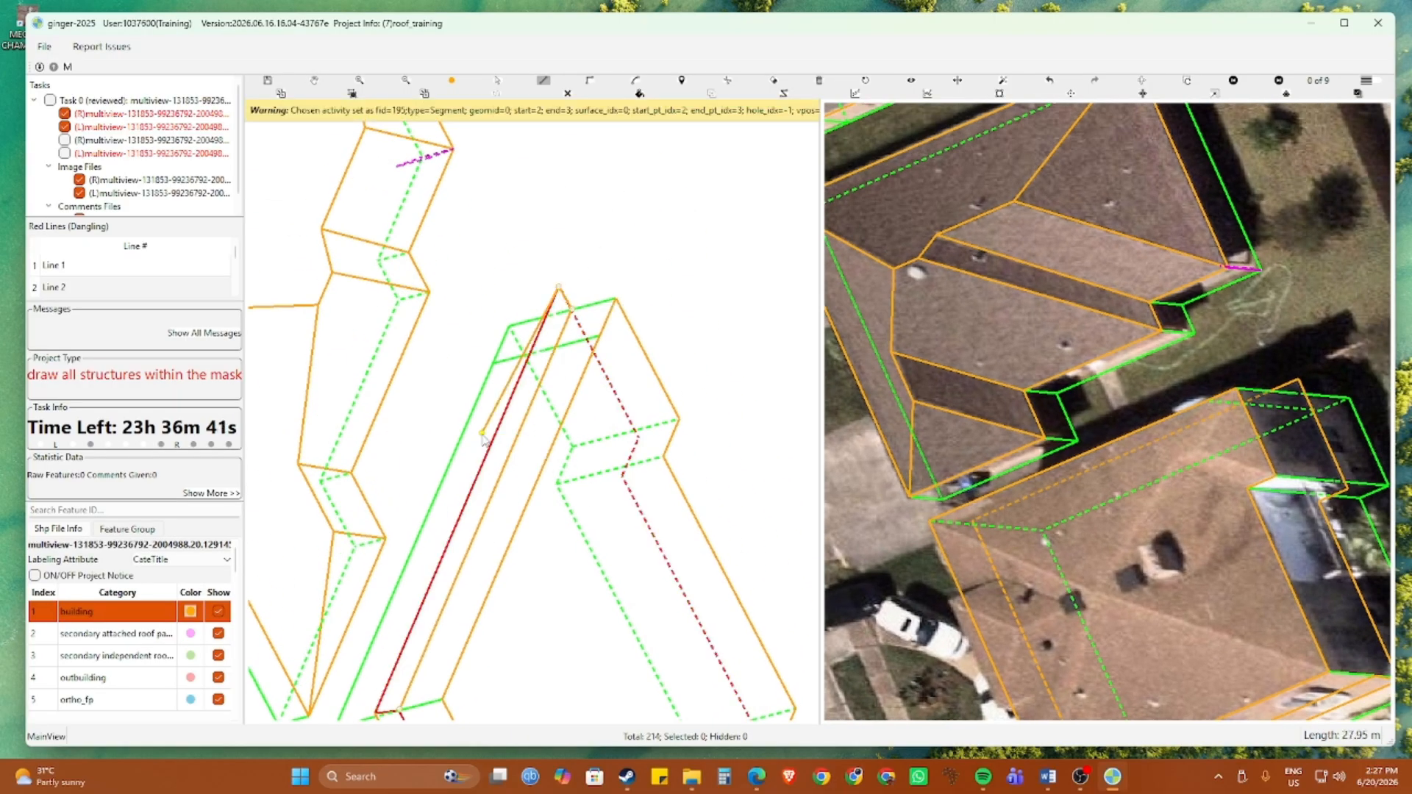
left_click_drag(355, 694, 496, 486)
left_click(528, 506)
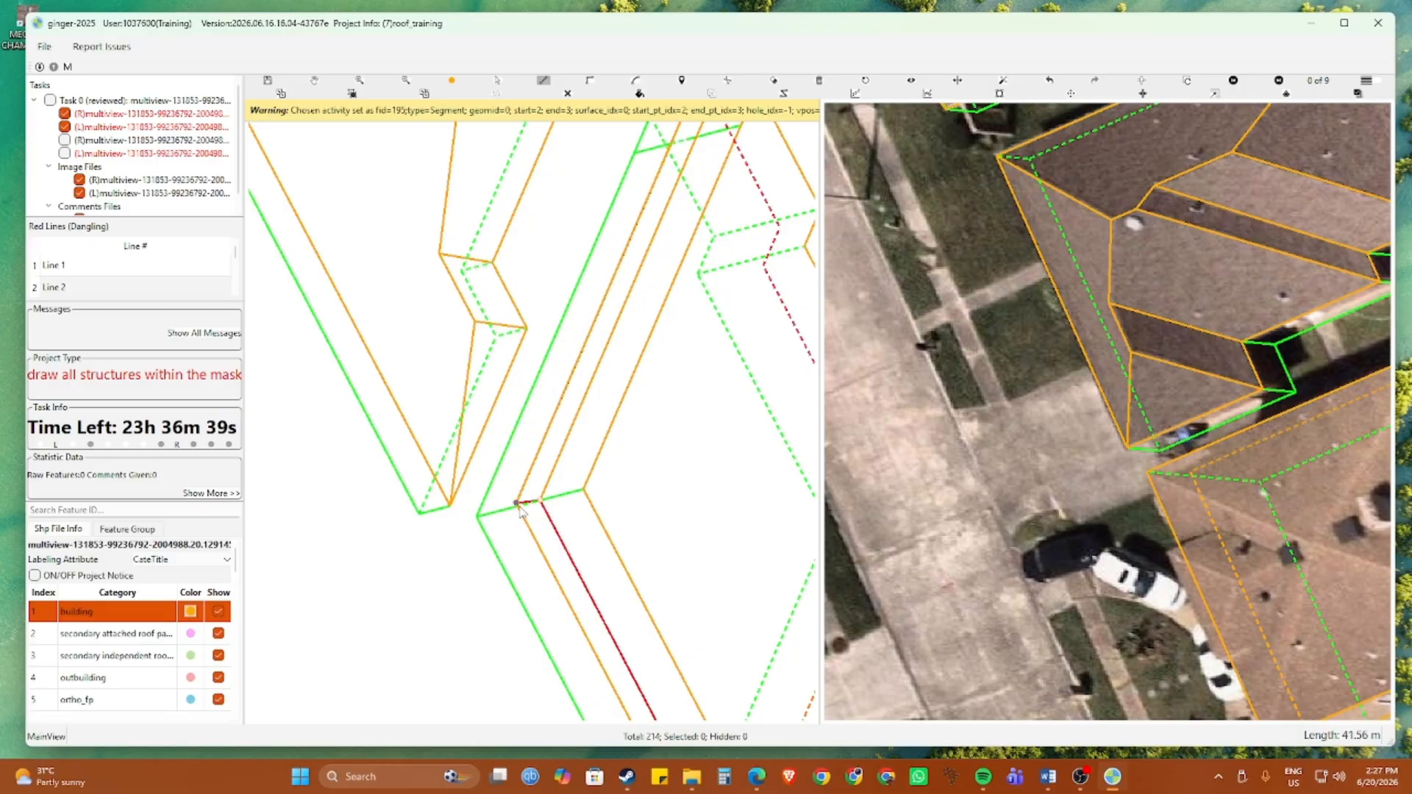
right_click(520, 503)
Draw the strip along the brown house's rear side from the front wall corner to the notch, parallel to the outline edge
key("space")
scroll(577, 474, "down", 2)
left_click_drag(578, 474, 434, 429)
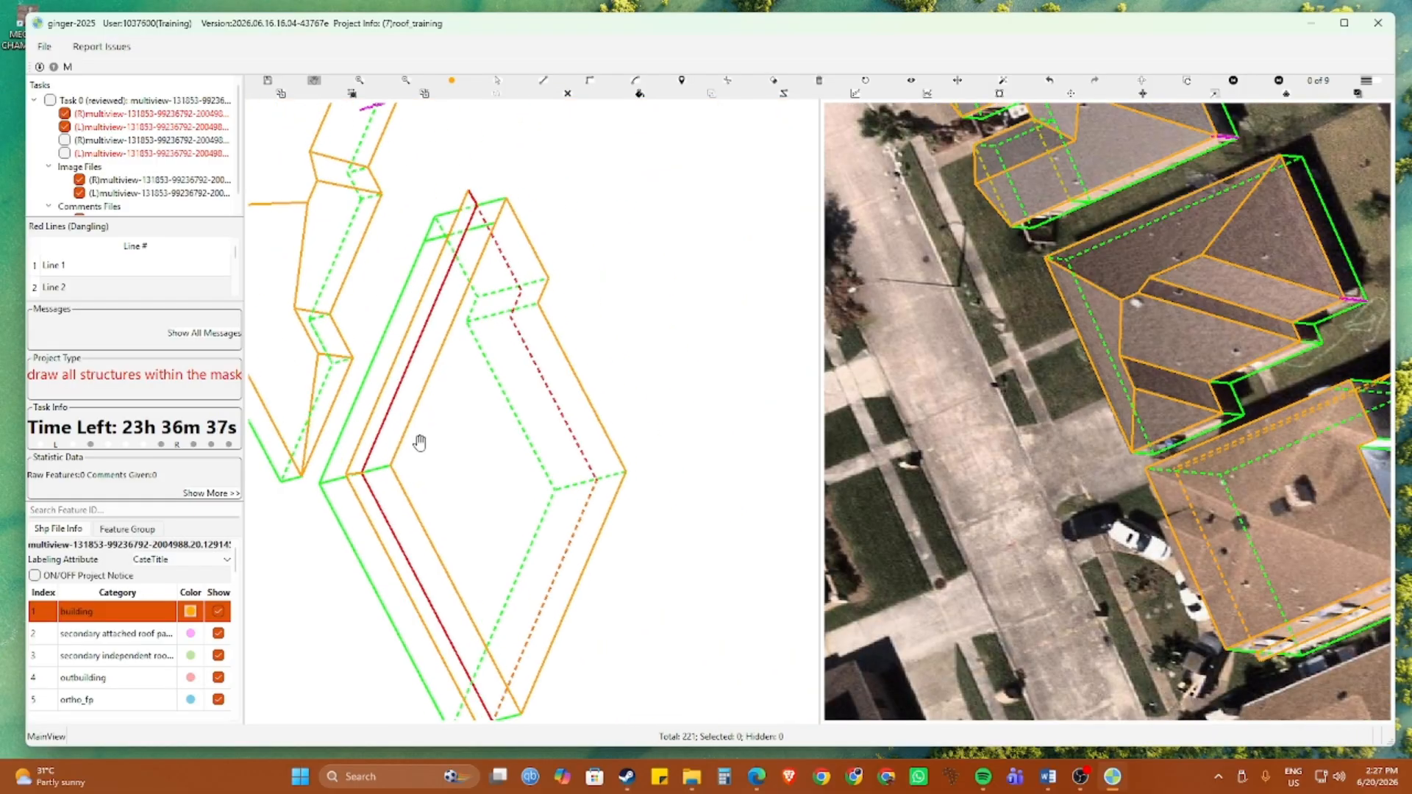
left_click_drag(483, 471, 460, 426)
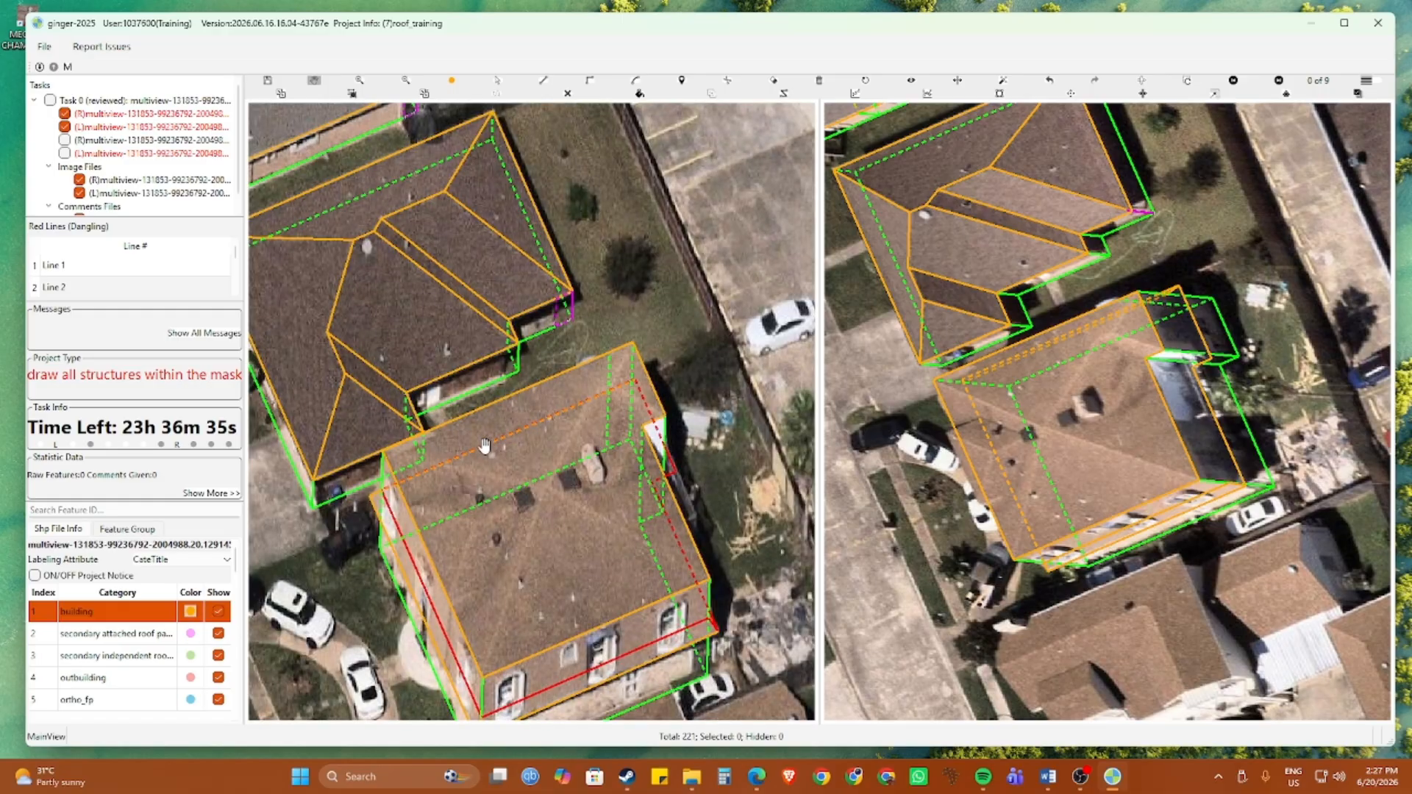
scroll(514, 545, "up", 2)
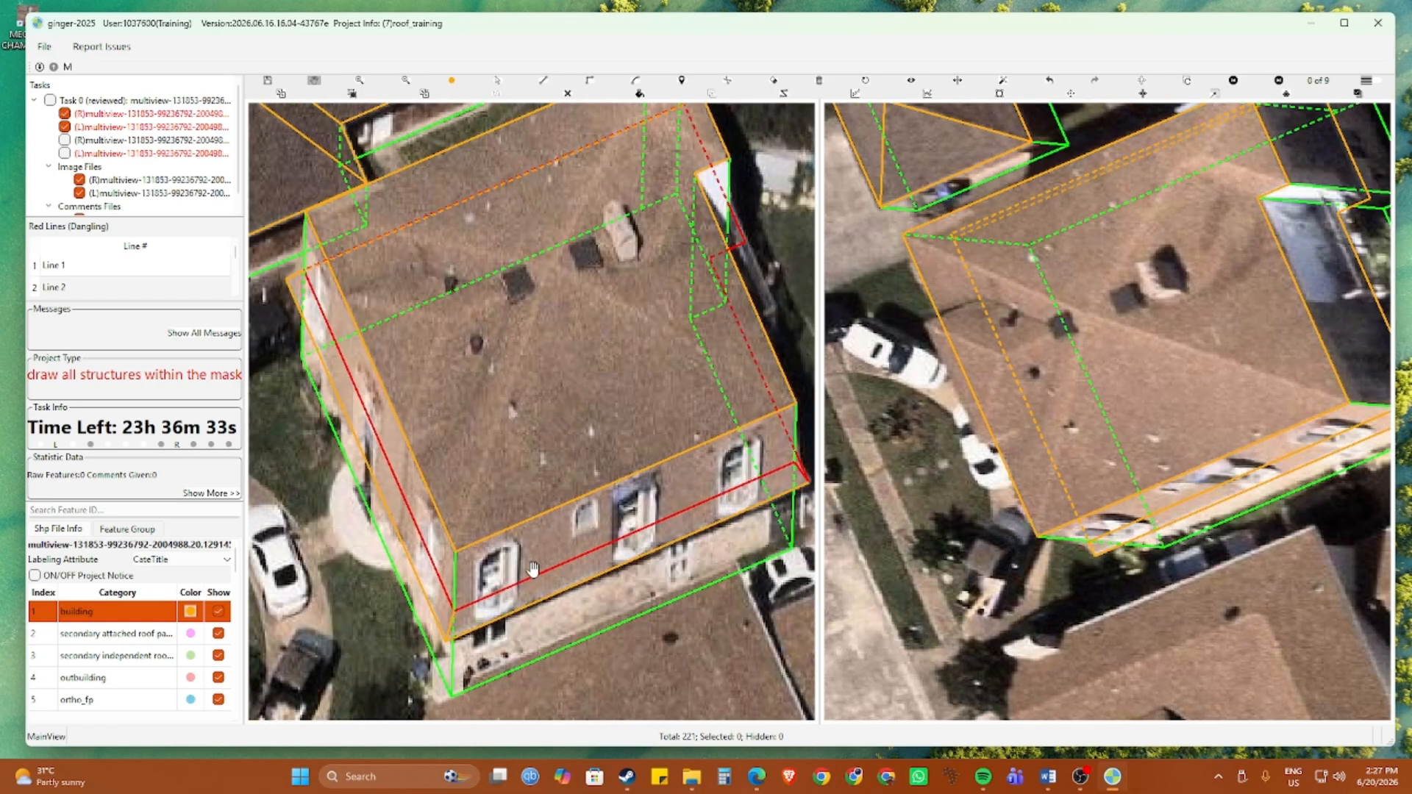
left_click_drag(623, 536, 548, 542)
key("n")
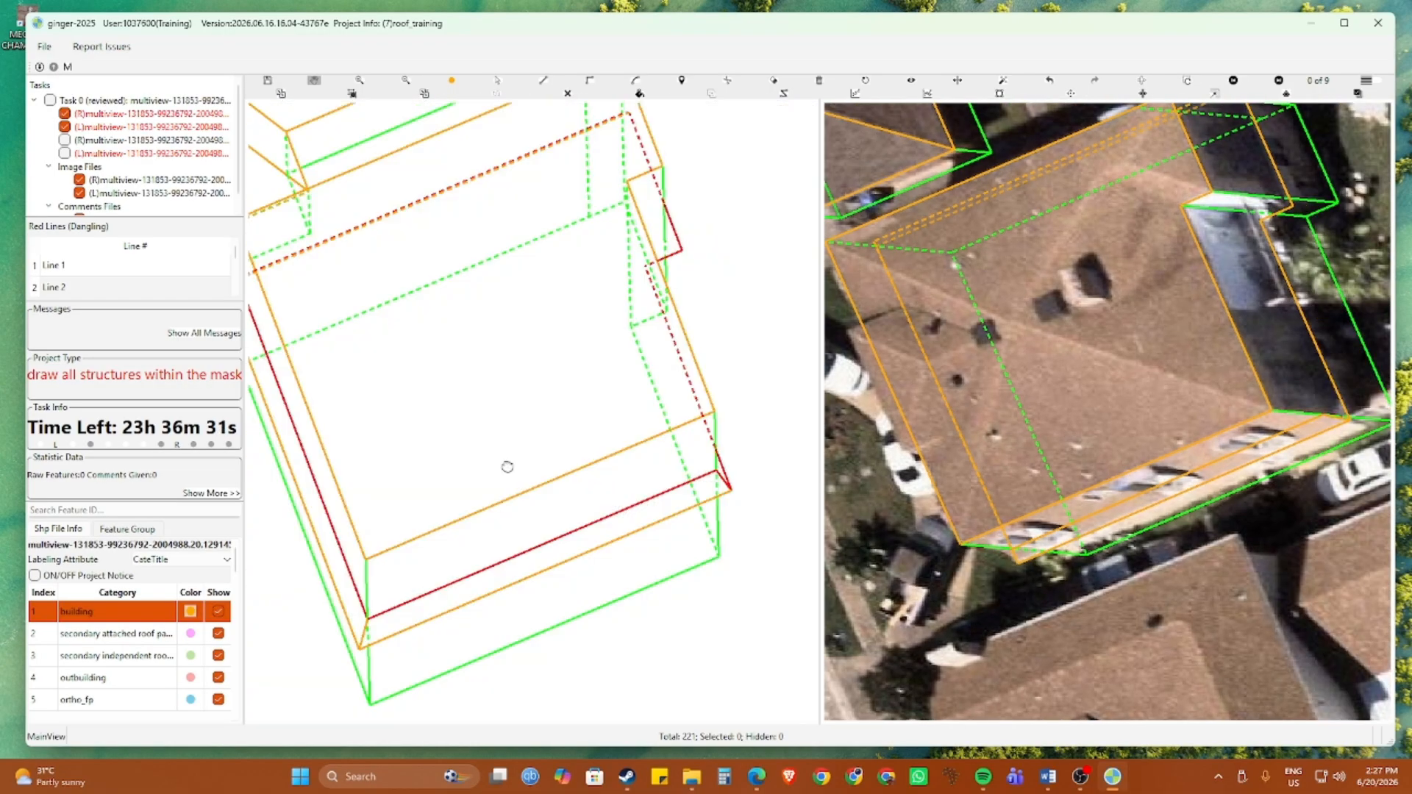
left_click_drag(610, 430, 580, 524)
key("l")
left_click(669, 566)
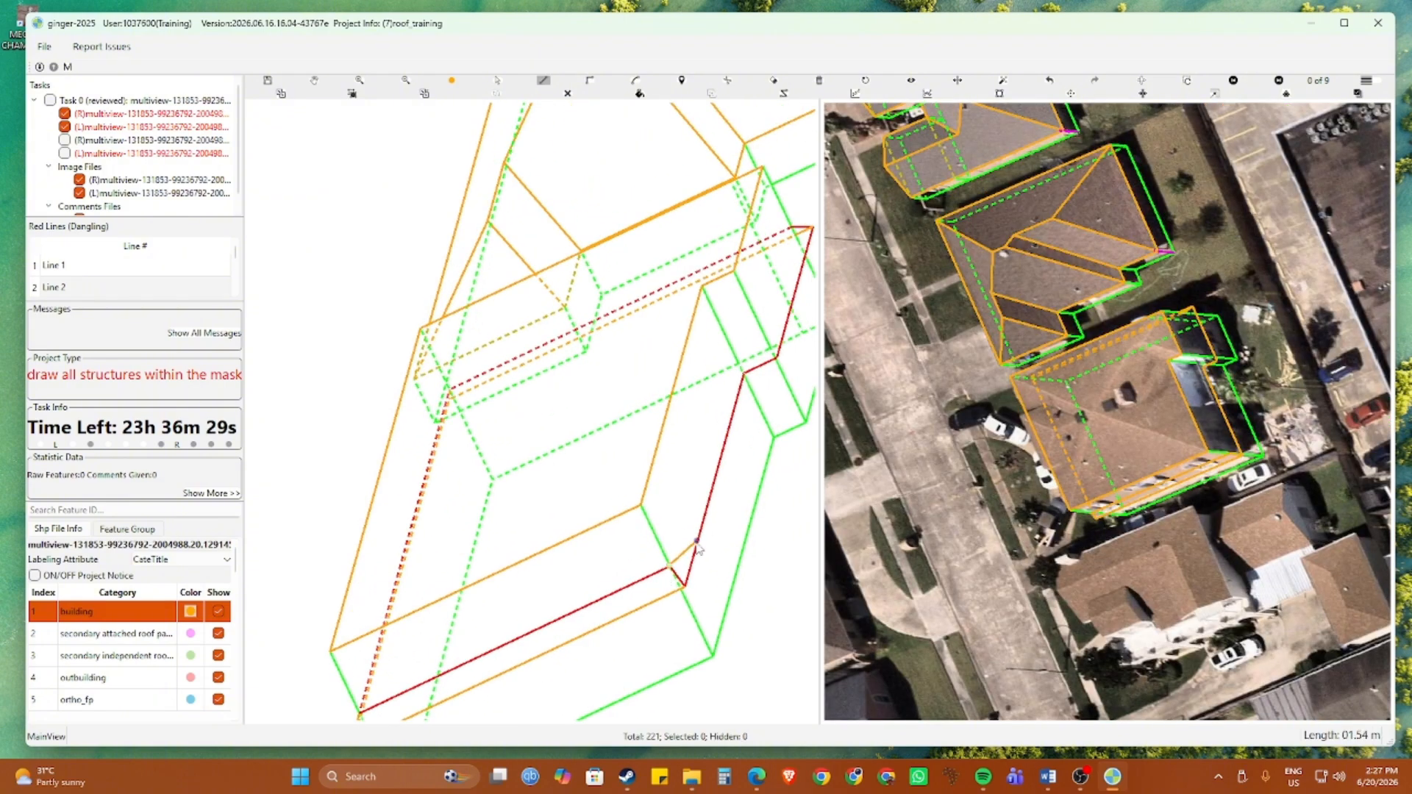
key("p")
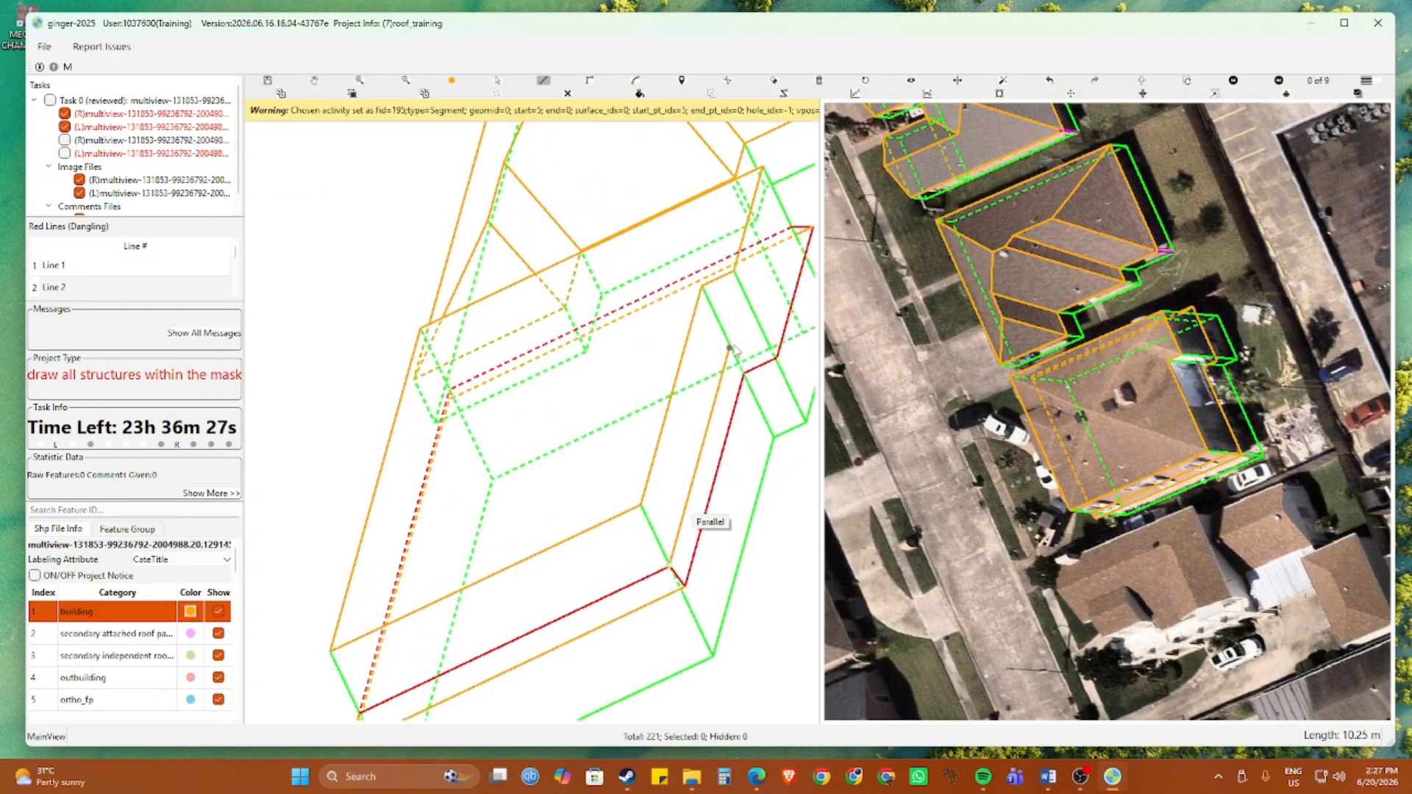
left_click(744, 373)
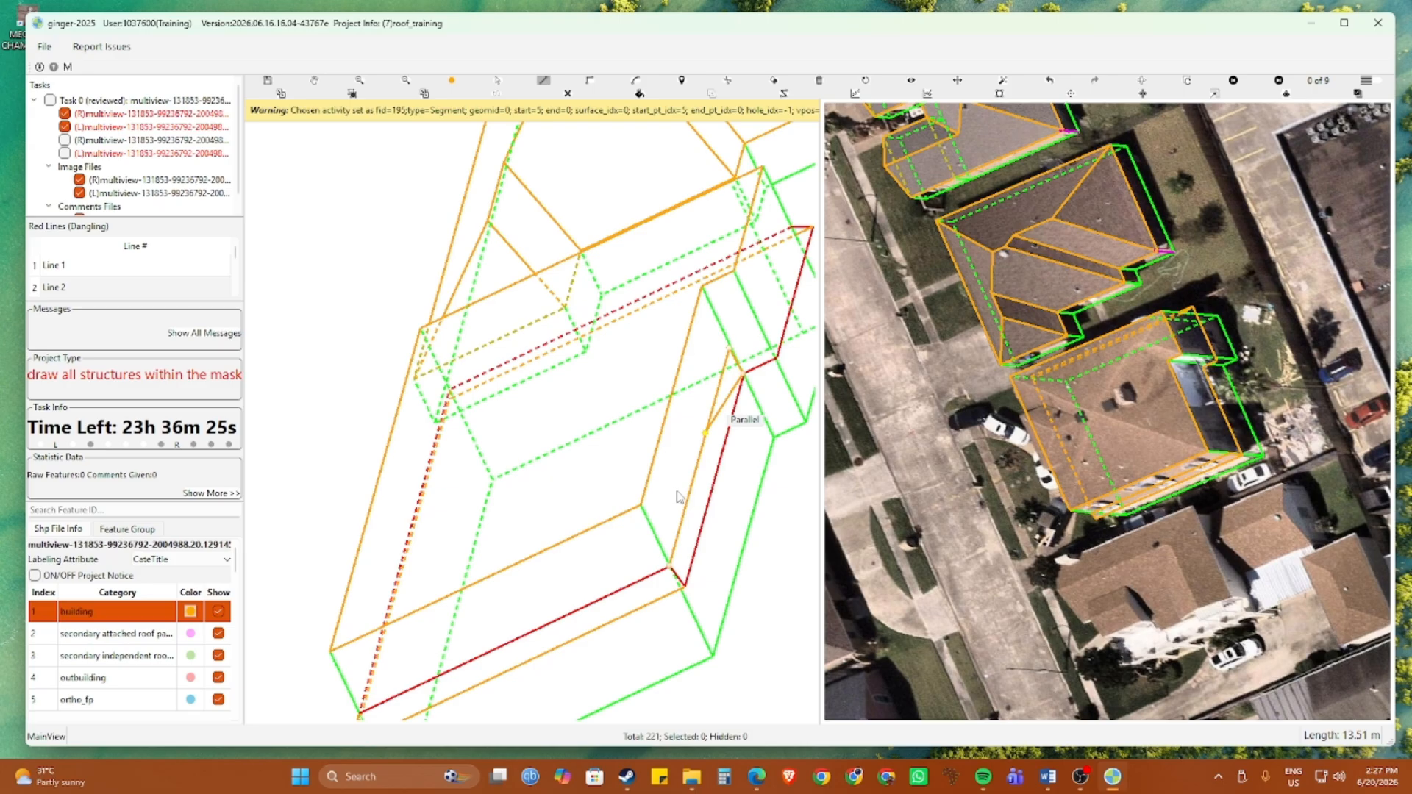
double_click(687, 586)
Draw the short strip at the brown house's notch, parallel to the outline's short edge and closed at its inner corner
left_click_drag(721, 412, 568, 544)
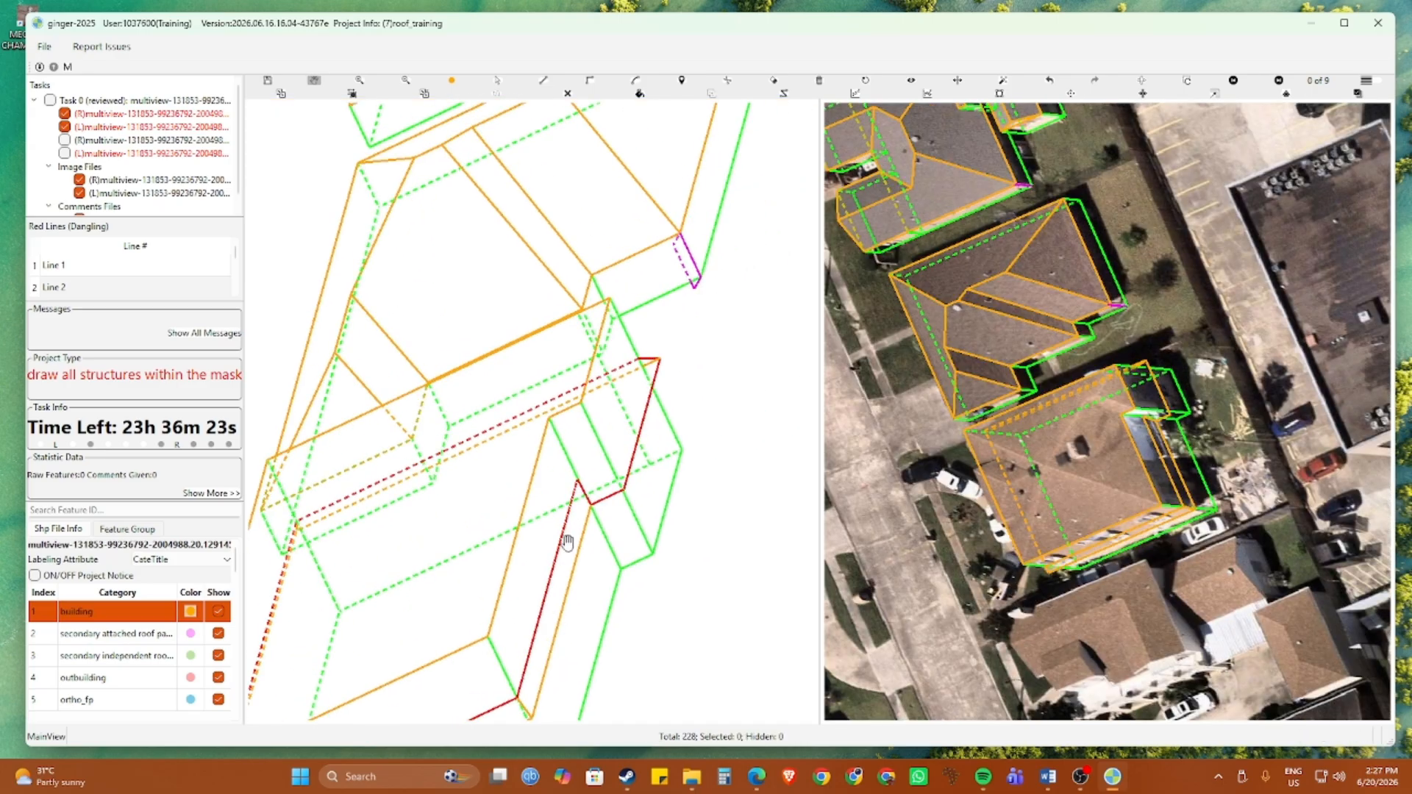
left_click(577, 480)
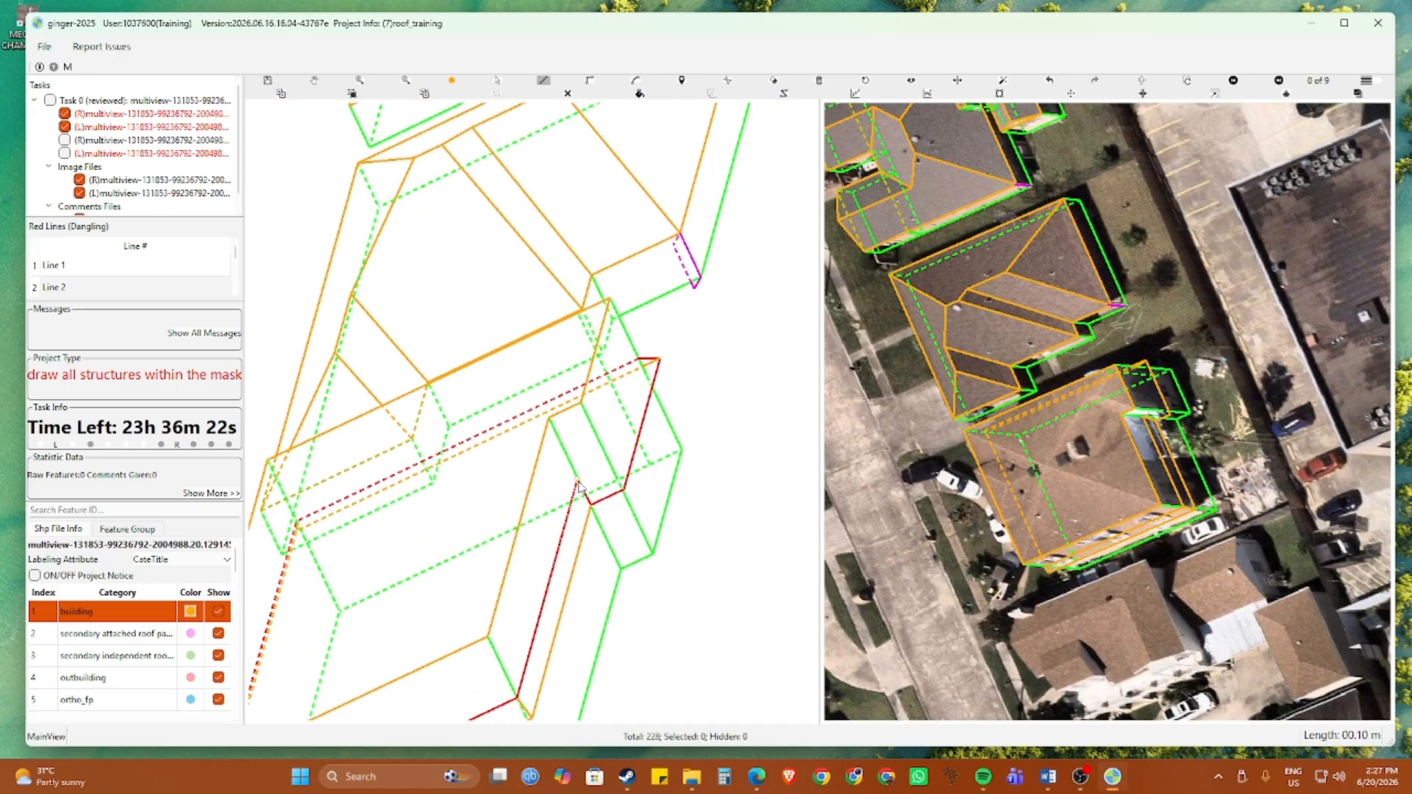
left_click(609, 503)
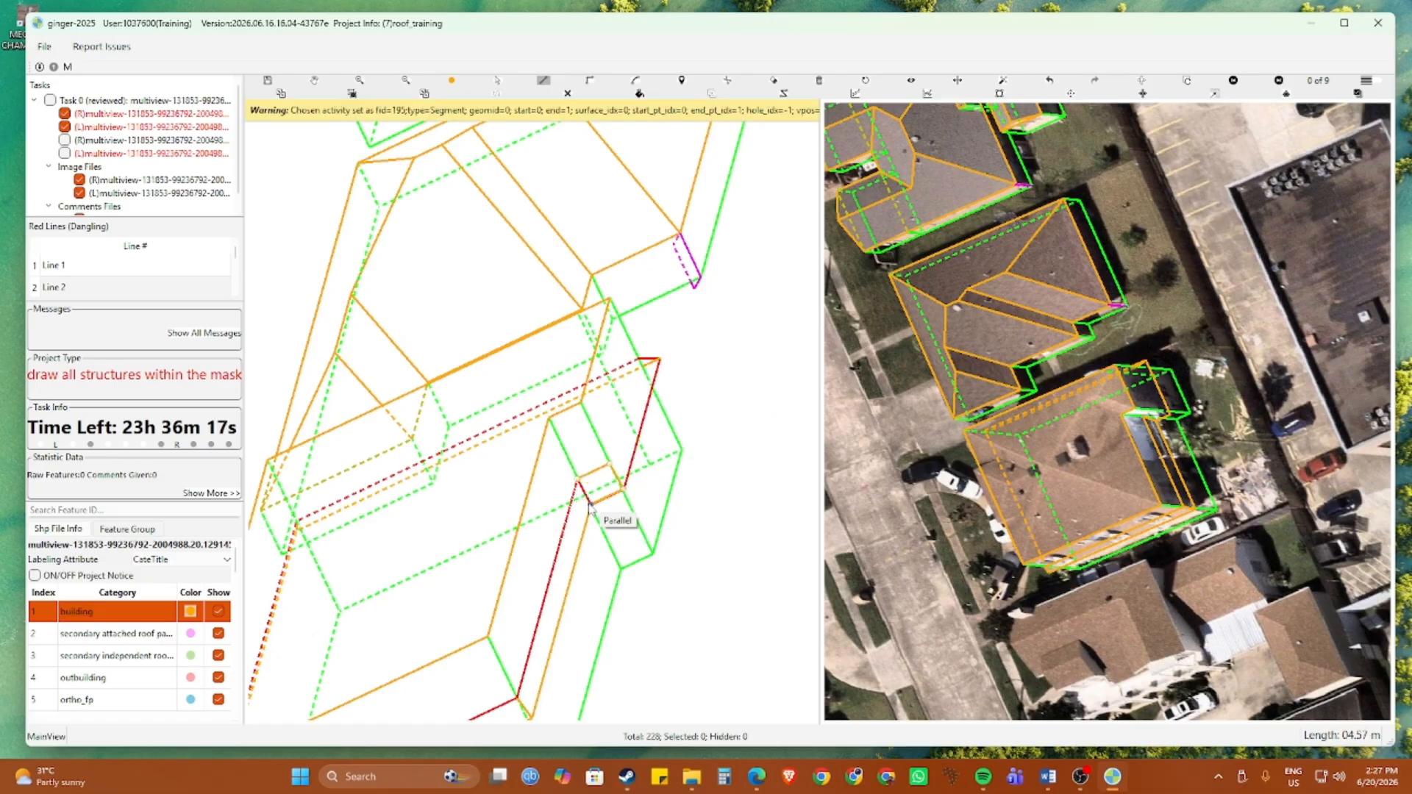
left_click(591, 506)
Draw the last rear strip from the notch to the brown house's far corner, parallel to the outline edge
left_click_drag(605, 473, 568, 552)
left_click(572, 544)
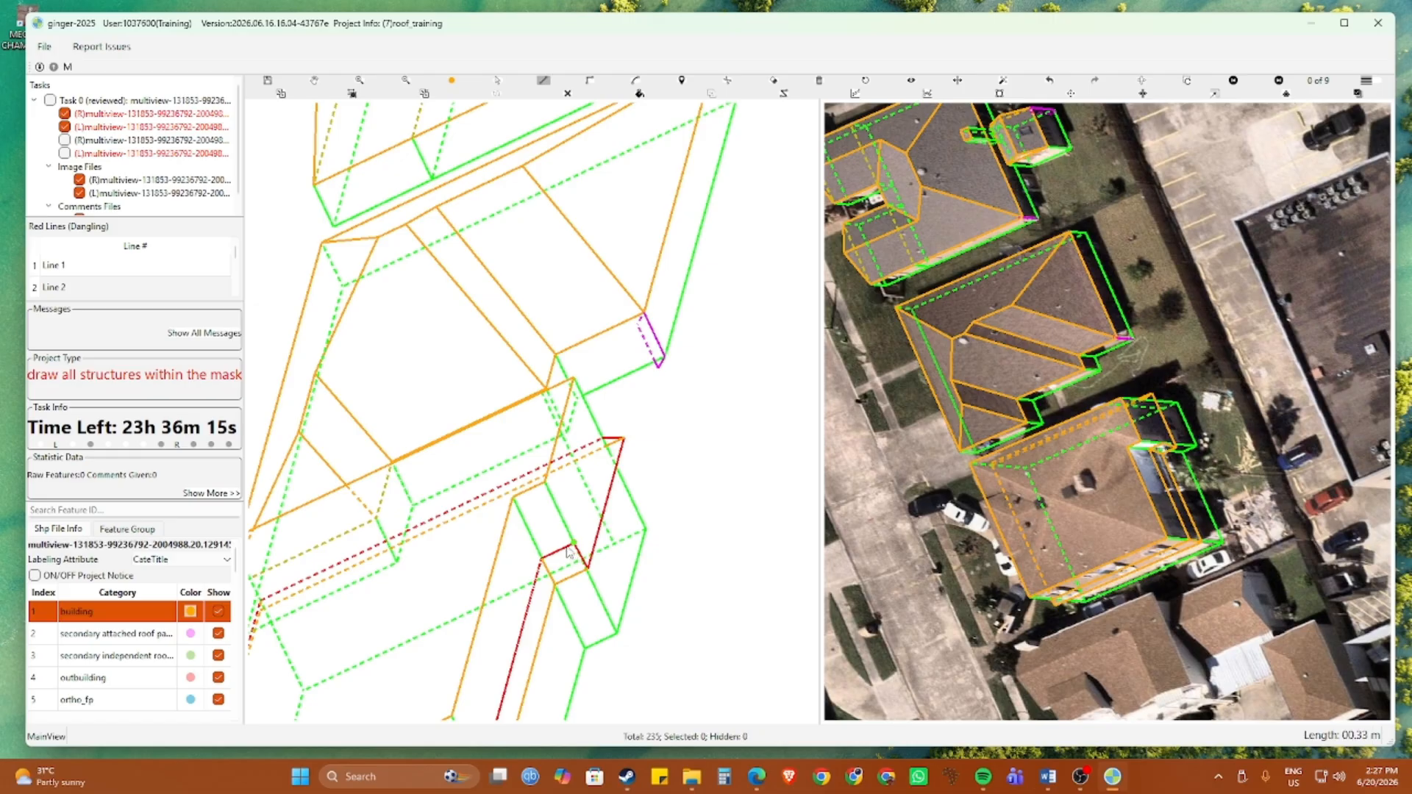
left_click(606, 512)
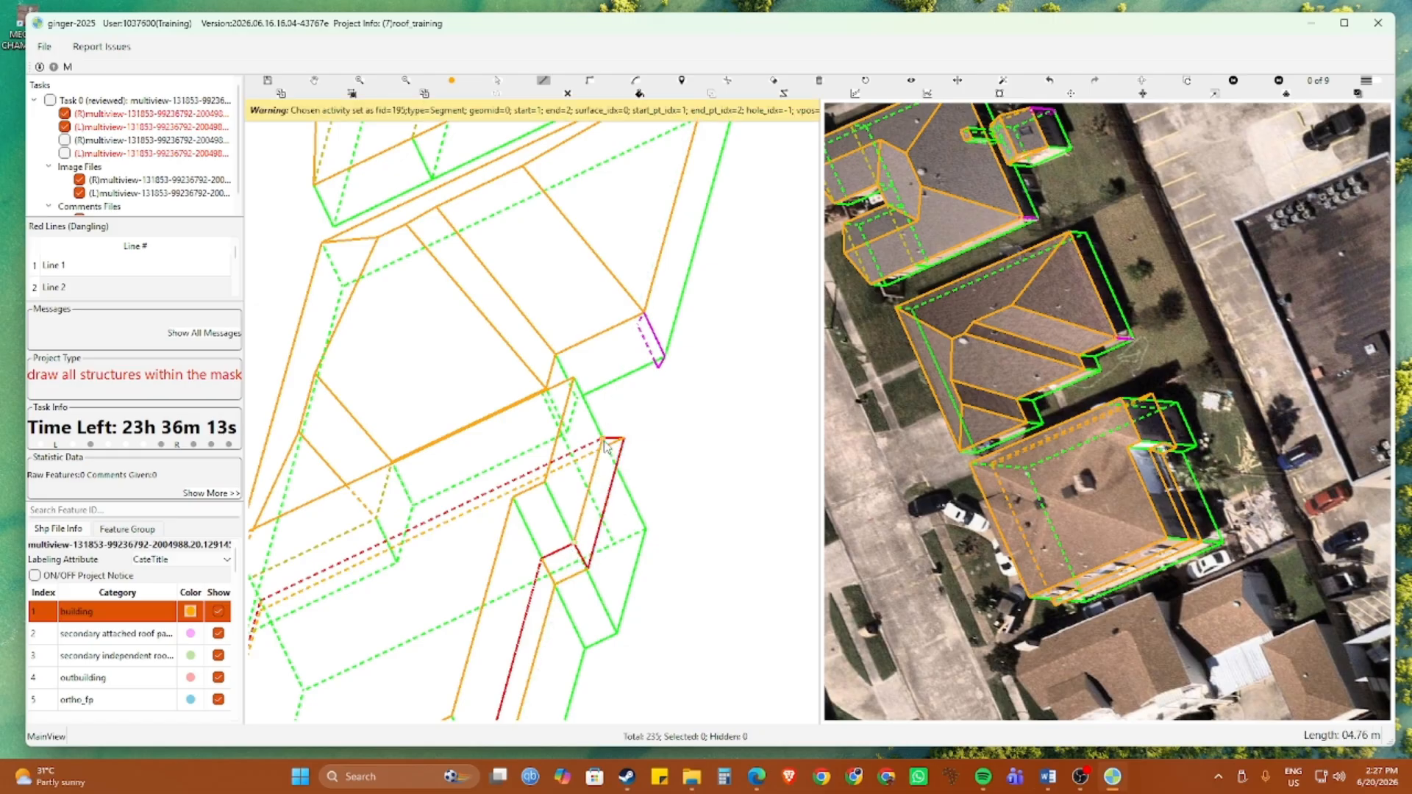
left_click(606, 512)
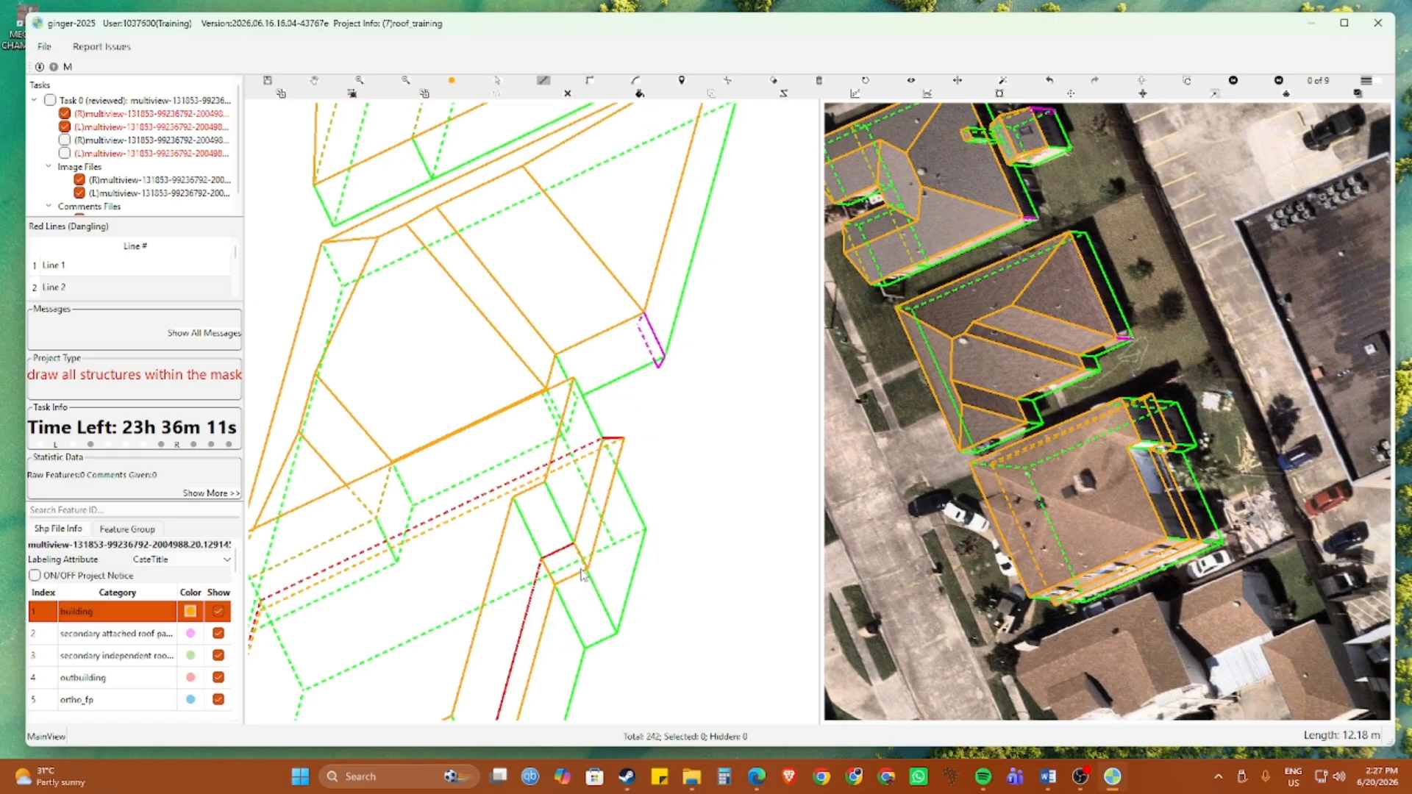
Examine the brown house's wall strips and corners close up, with and without the aerial imagery
scroll(606, 512, "up", 2)
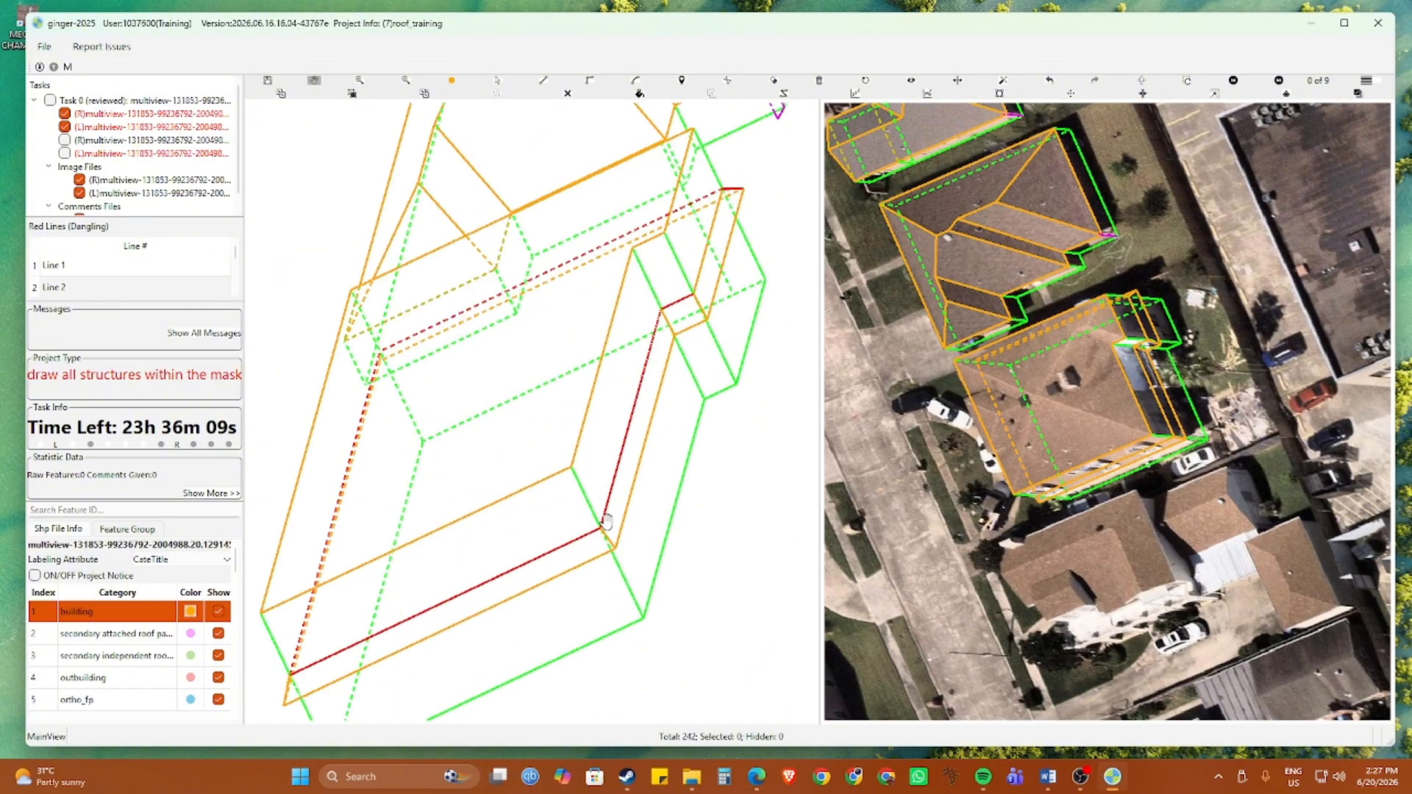
scroll(605, 520, "up", 2)
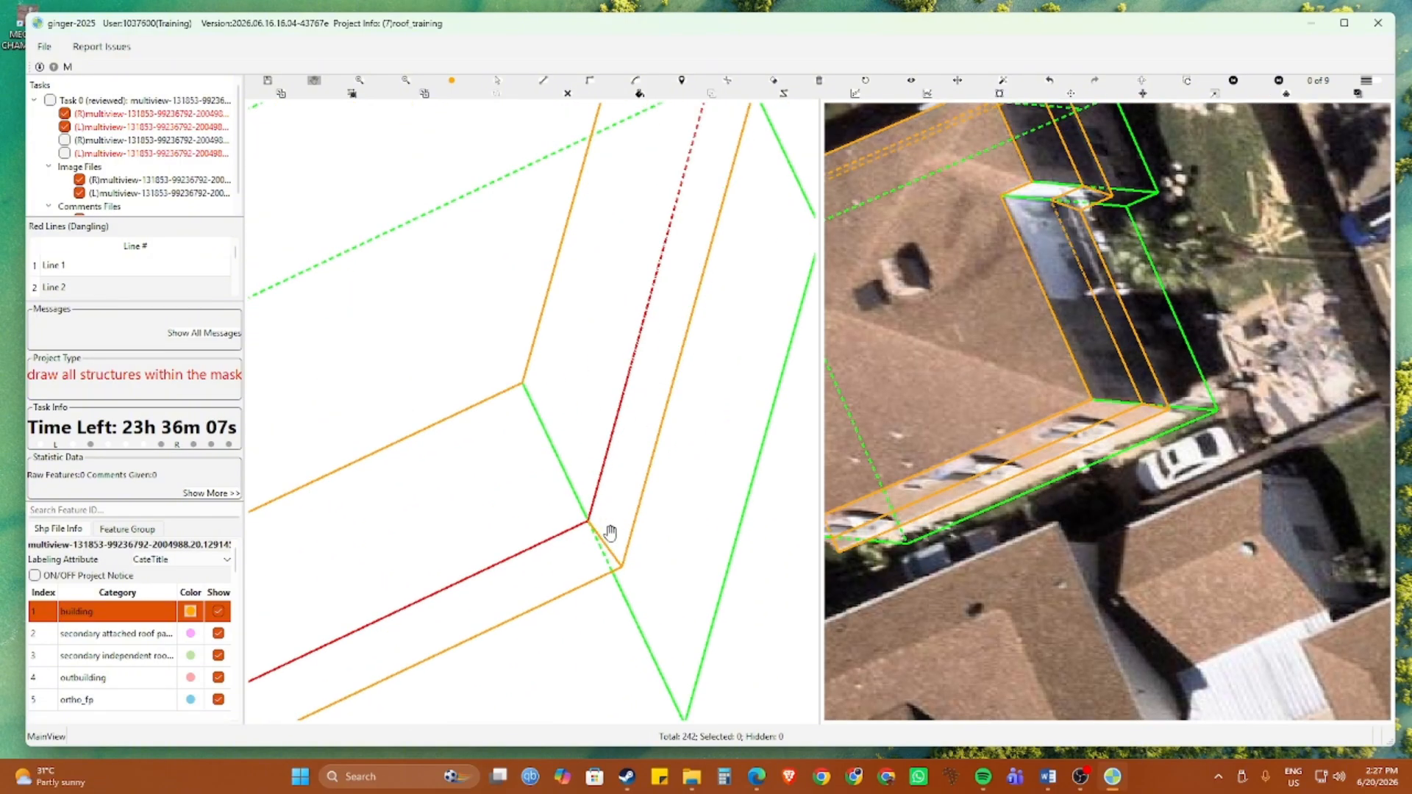
scroll(610, 523, "down", 2)
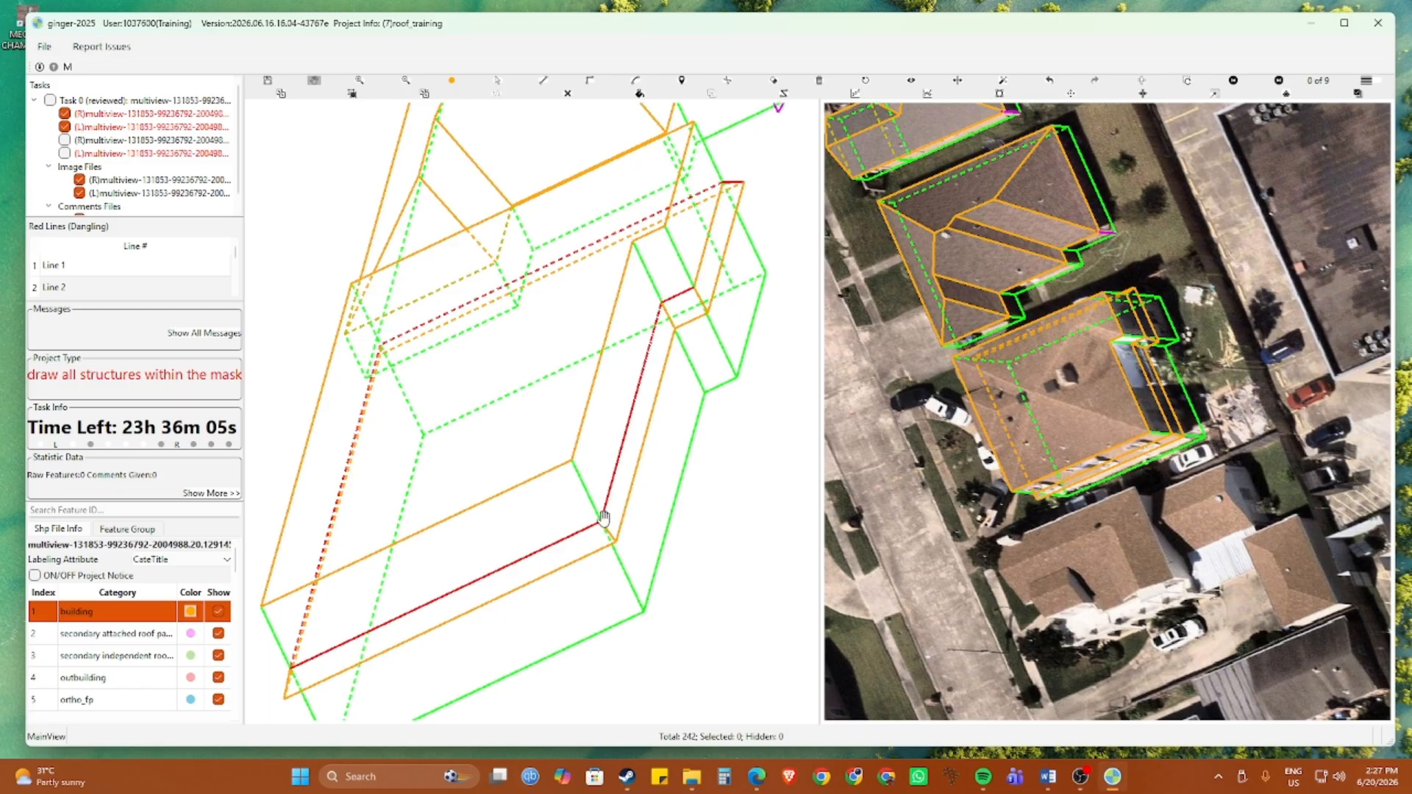
scroll(600, 521, "down", 4)
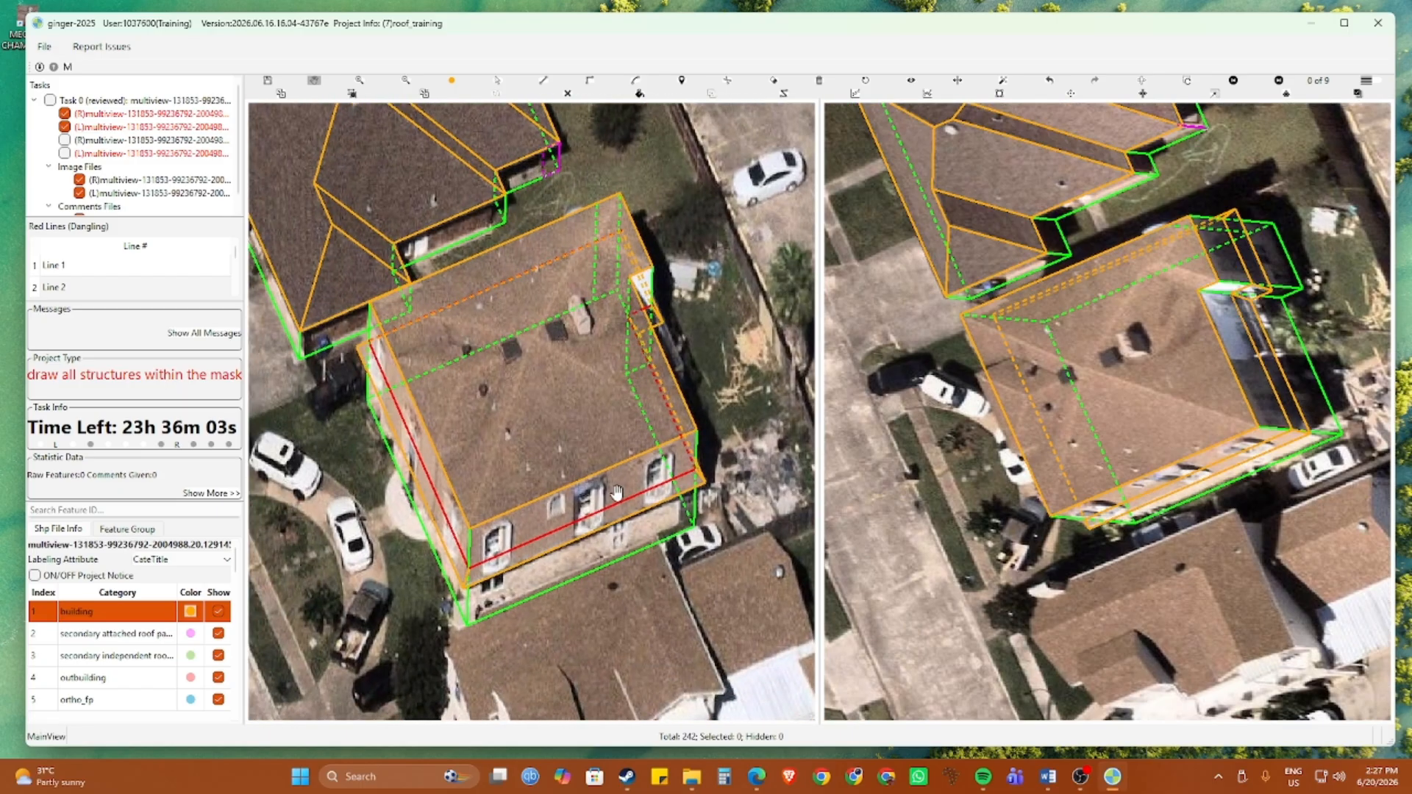
scroll(507, 575, "up", 2)
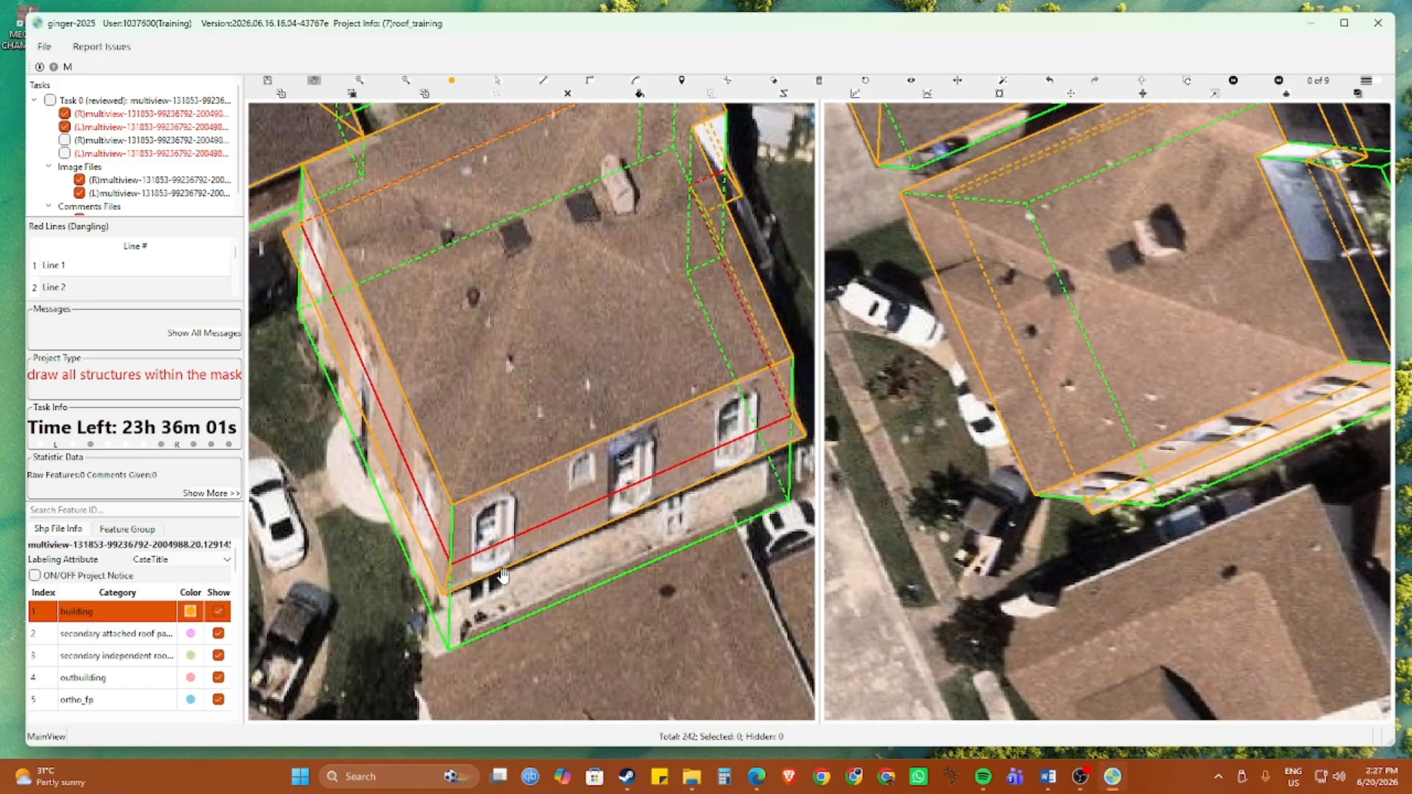
scroll(504, 575, "down", 2)
key("r")
key("r")
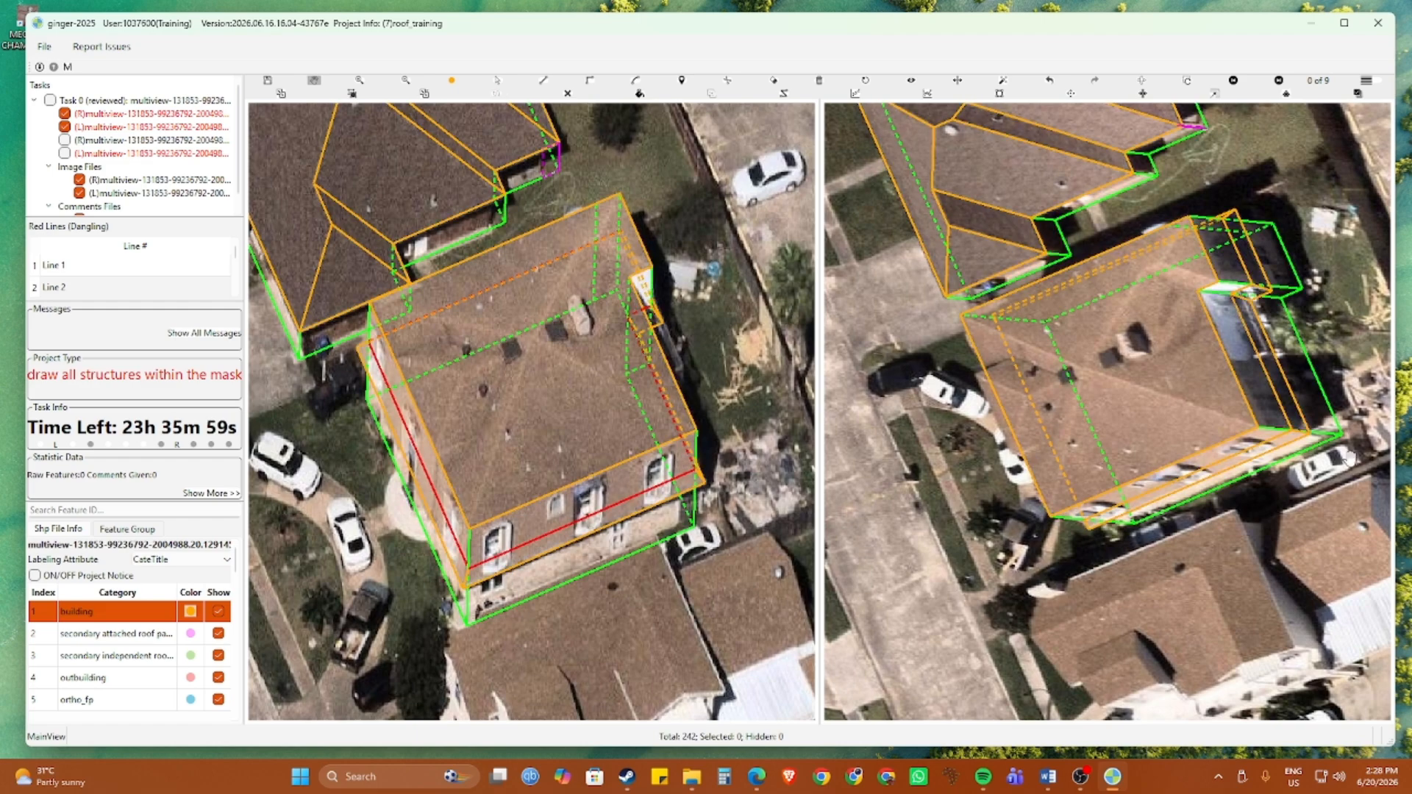
Step through the aerial views to compare the brown house's roof outline and wall strips with the imagery
scroll(1333, 447, "up", 2)
key("r")
key("r")
key("Right")
key("Right")
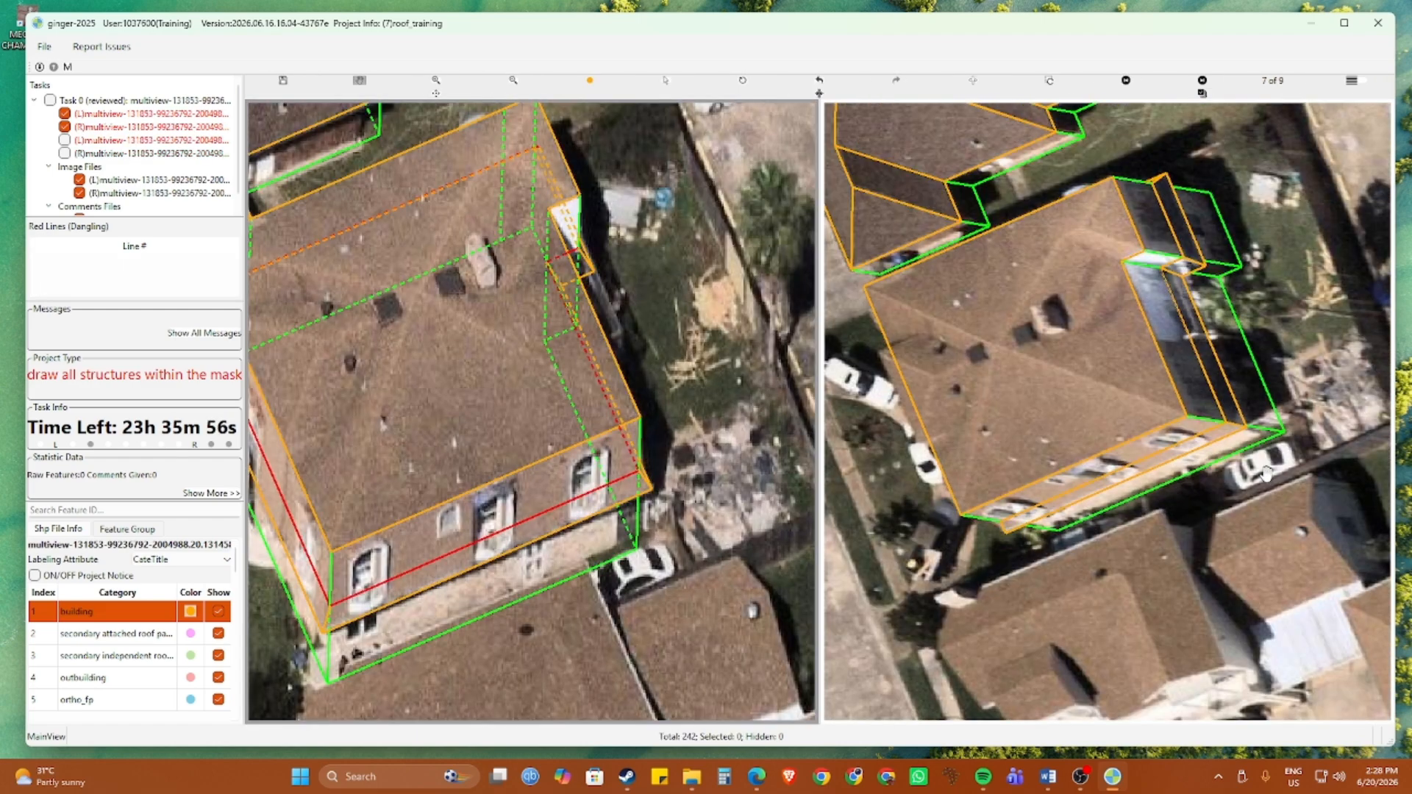
key("Right")
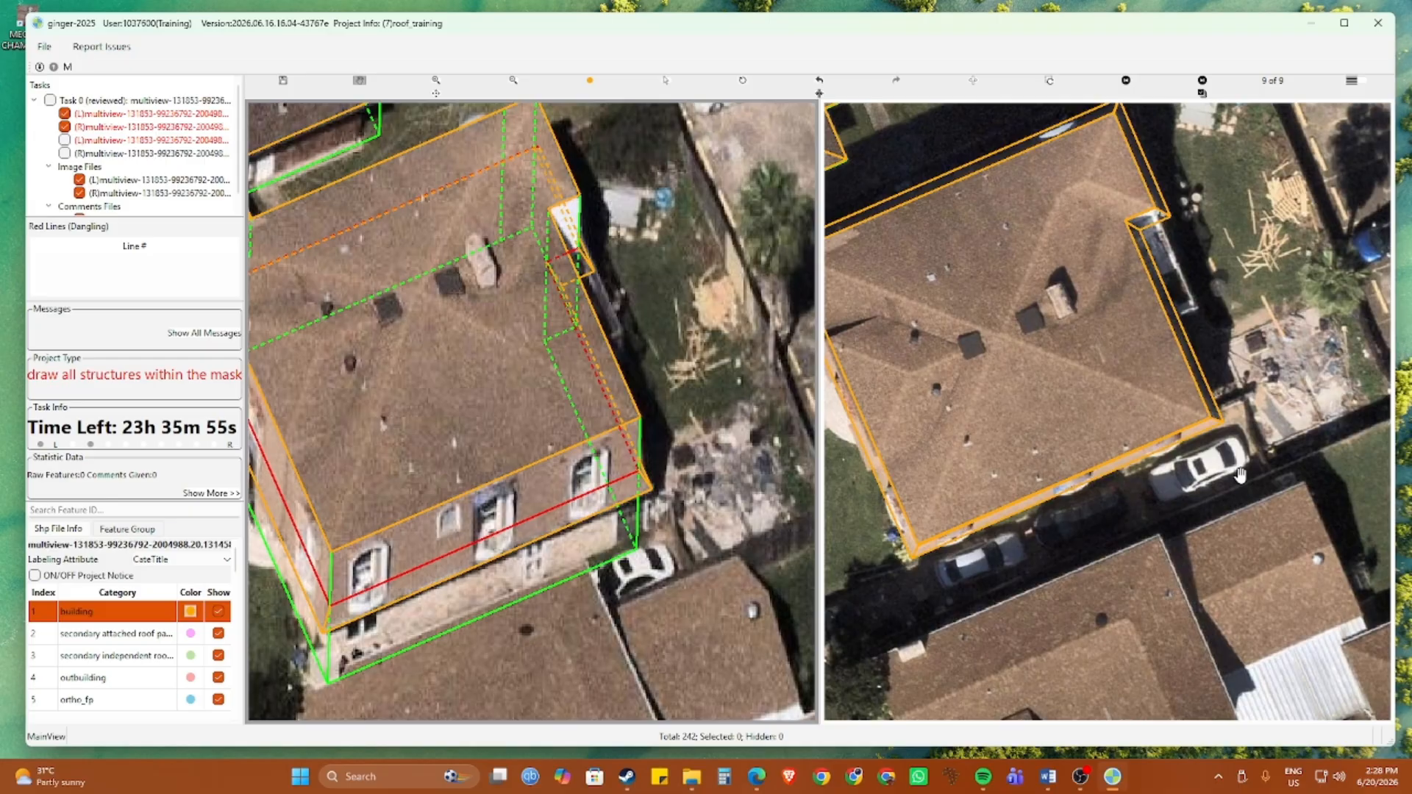
key("Right")
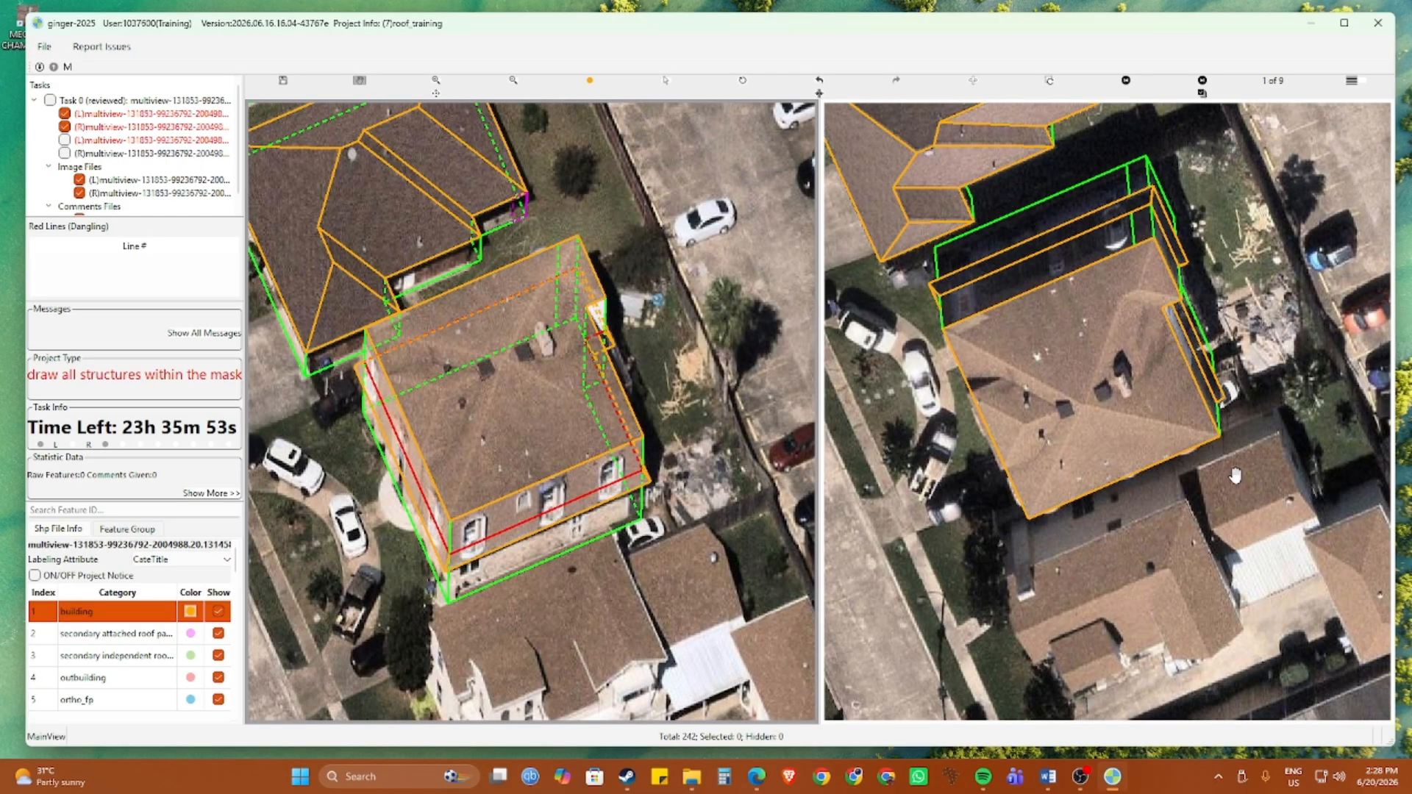
key("Right")
key("Right")
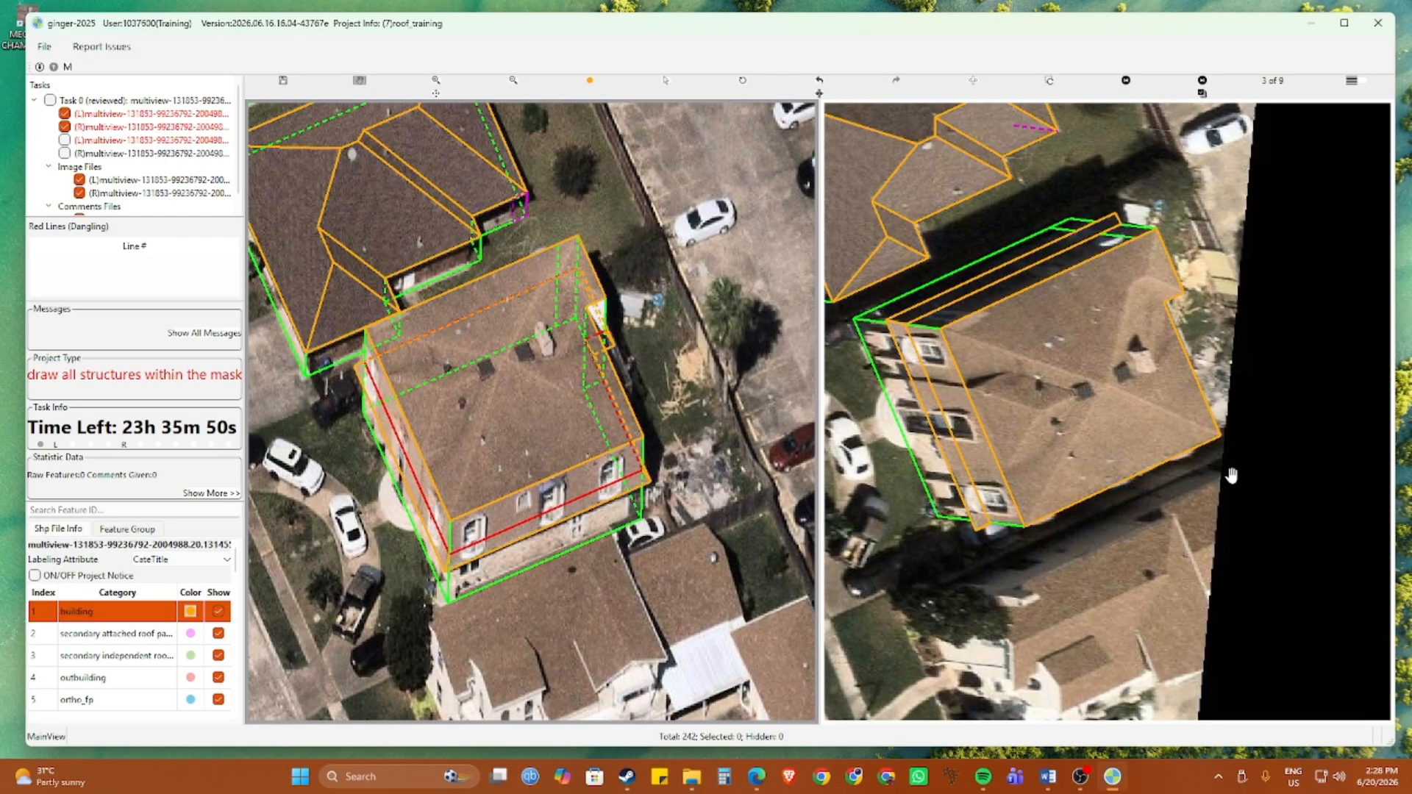
key("Right")
key("Right")
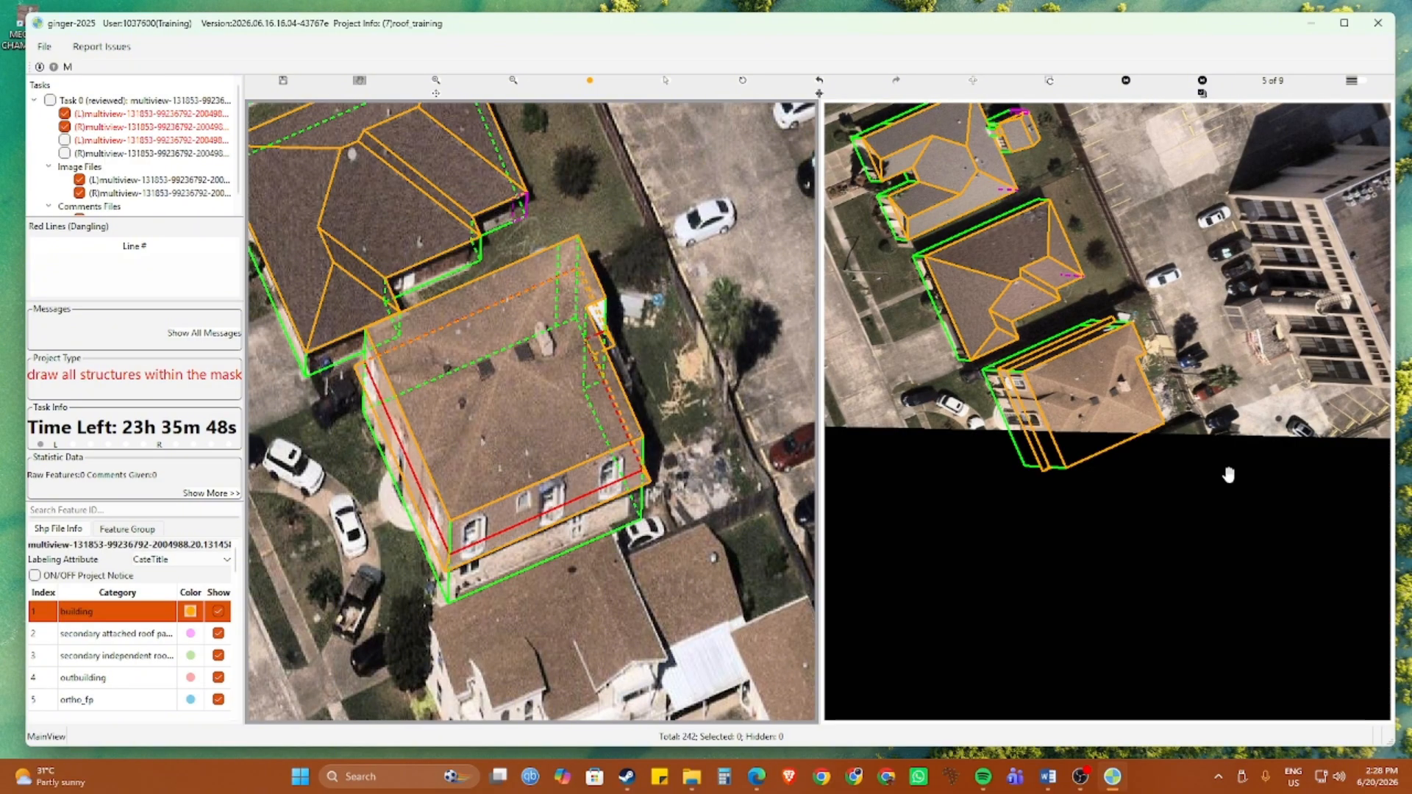
key("Right")
scroll(1152, 468, "up", 1)
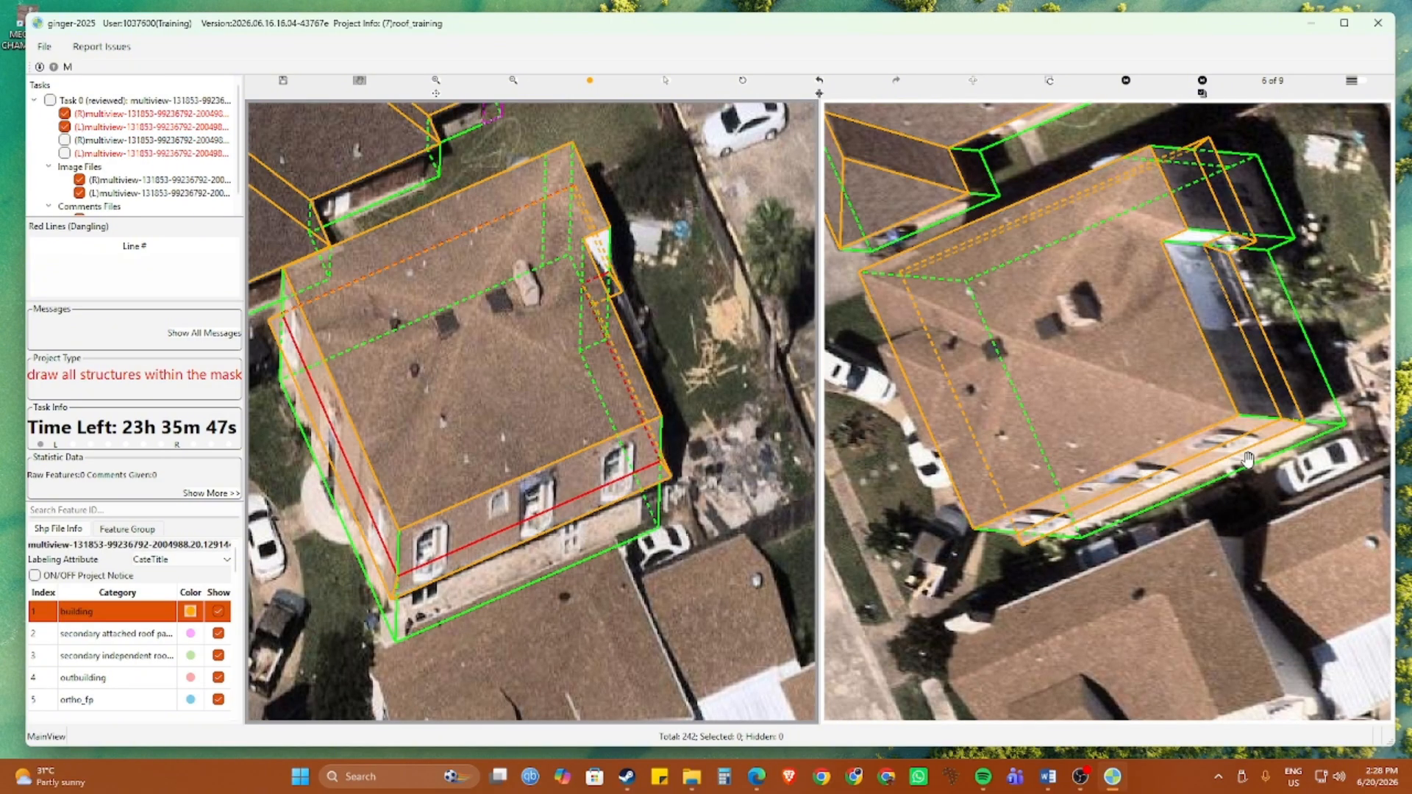
key("Right")
key("Right")
key("Right")
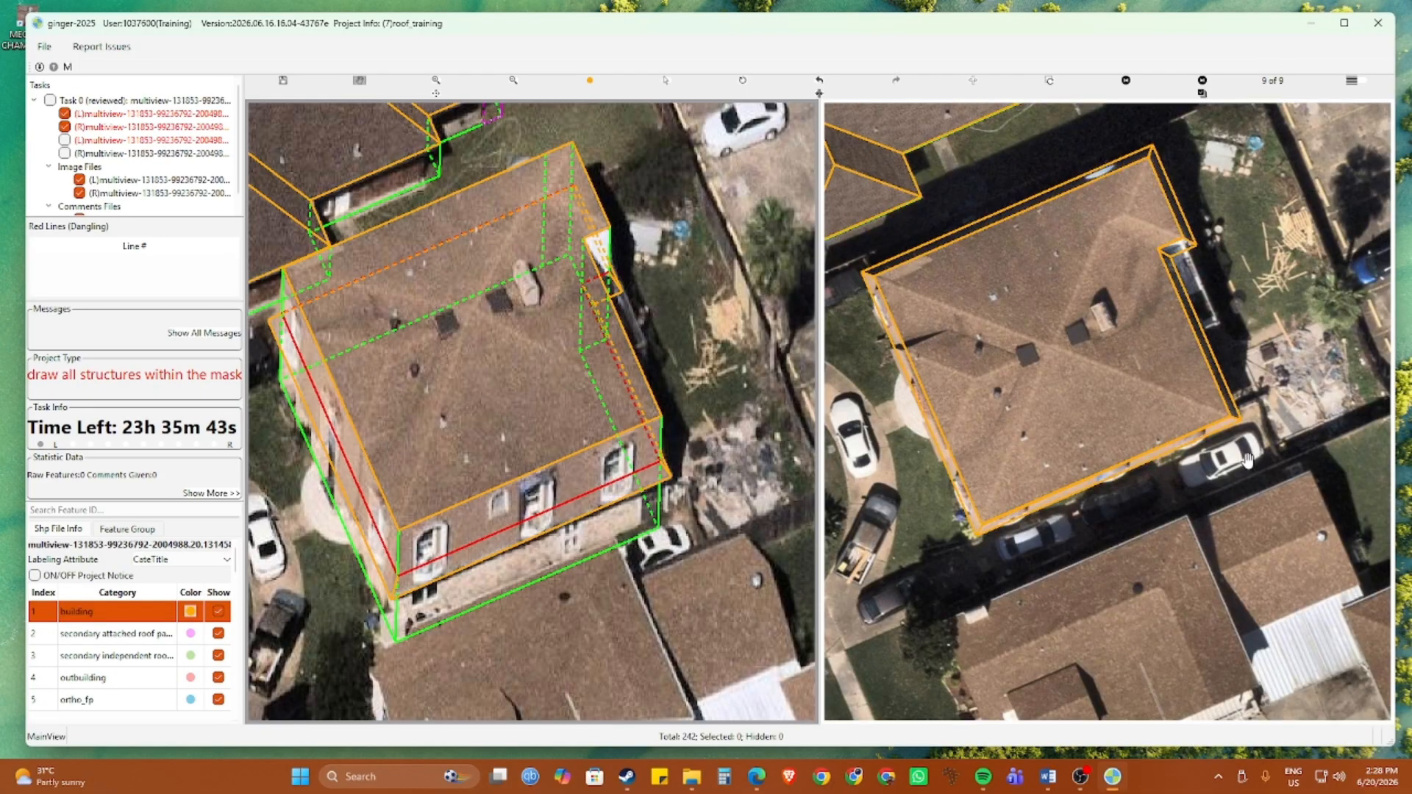
key("Right")
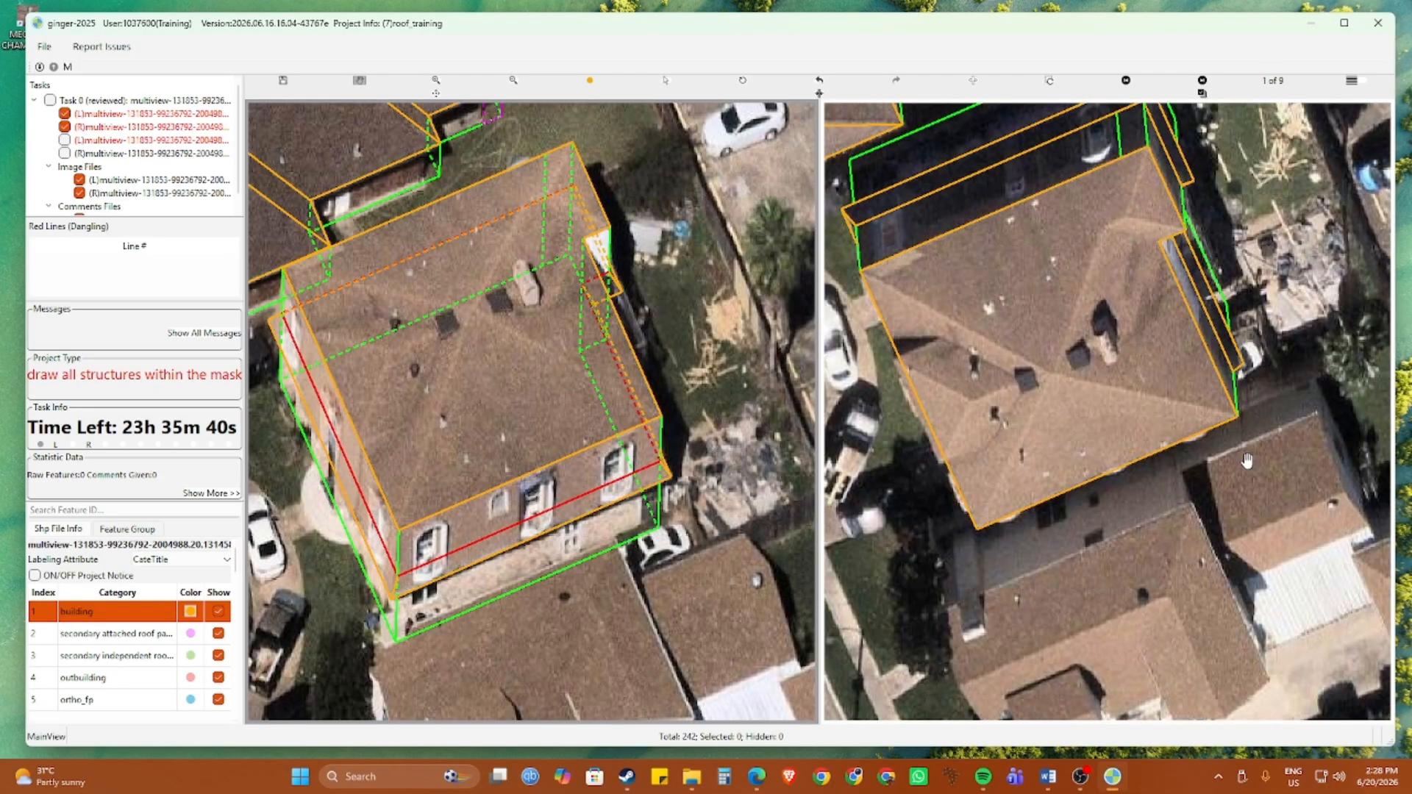
Inspect the brown house's shaded wall facing the dark-roofed neighbour with the drawn outlines hidden, and show them again
left_click_drag(1089, 290, 1097, 542)
key("r")
key("r")
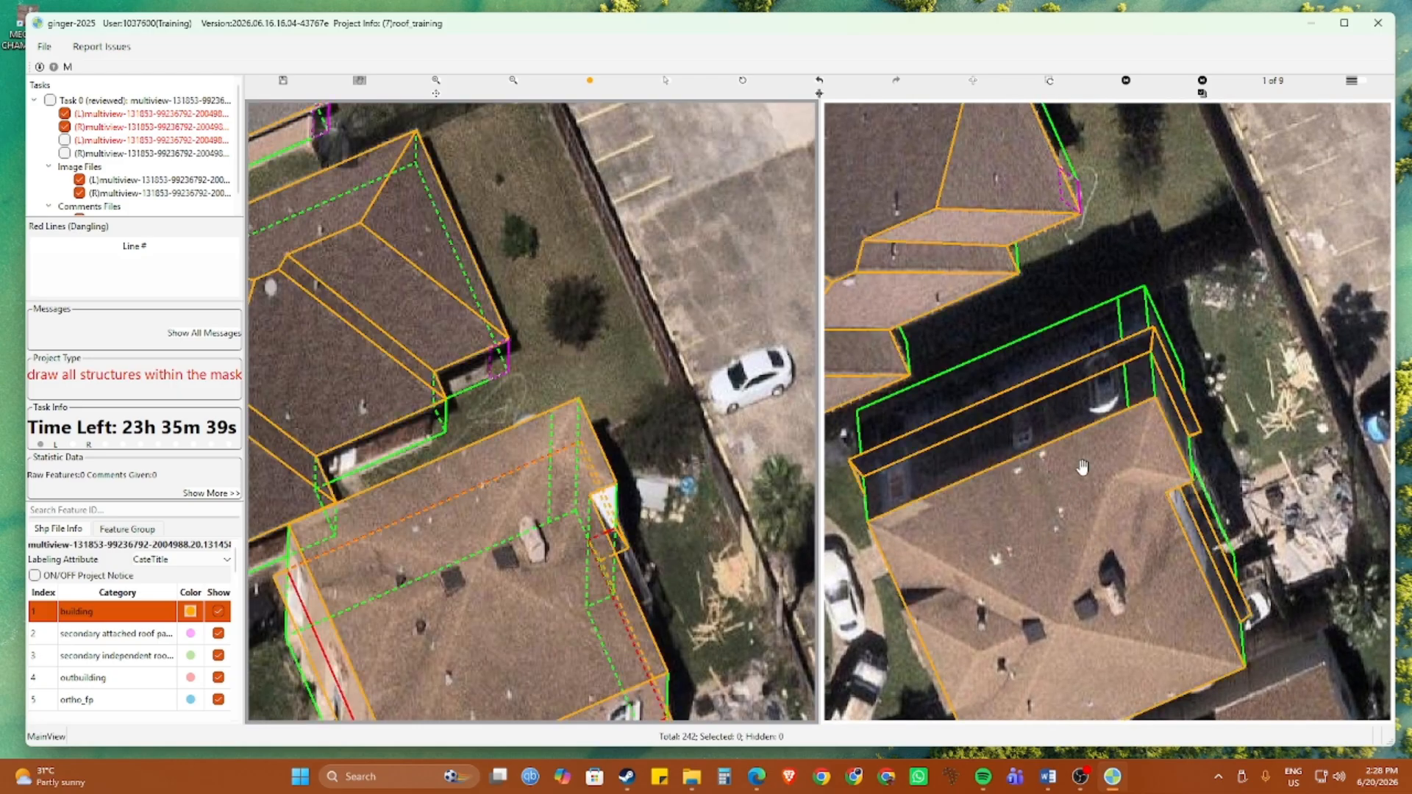
key("r")
key("h")
key("h")
key("h")
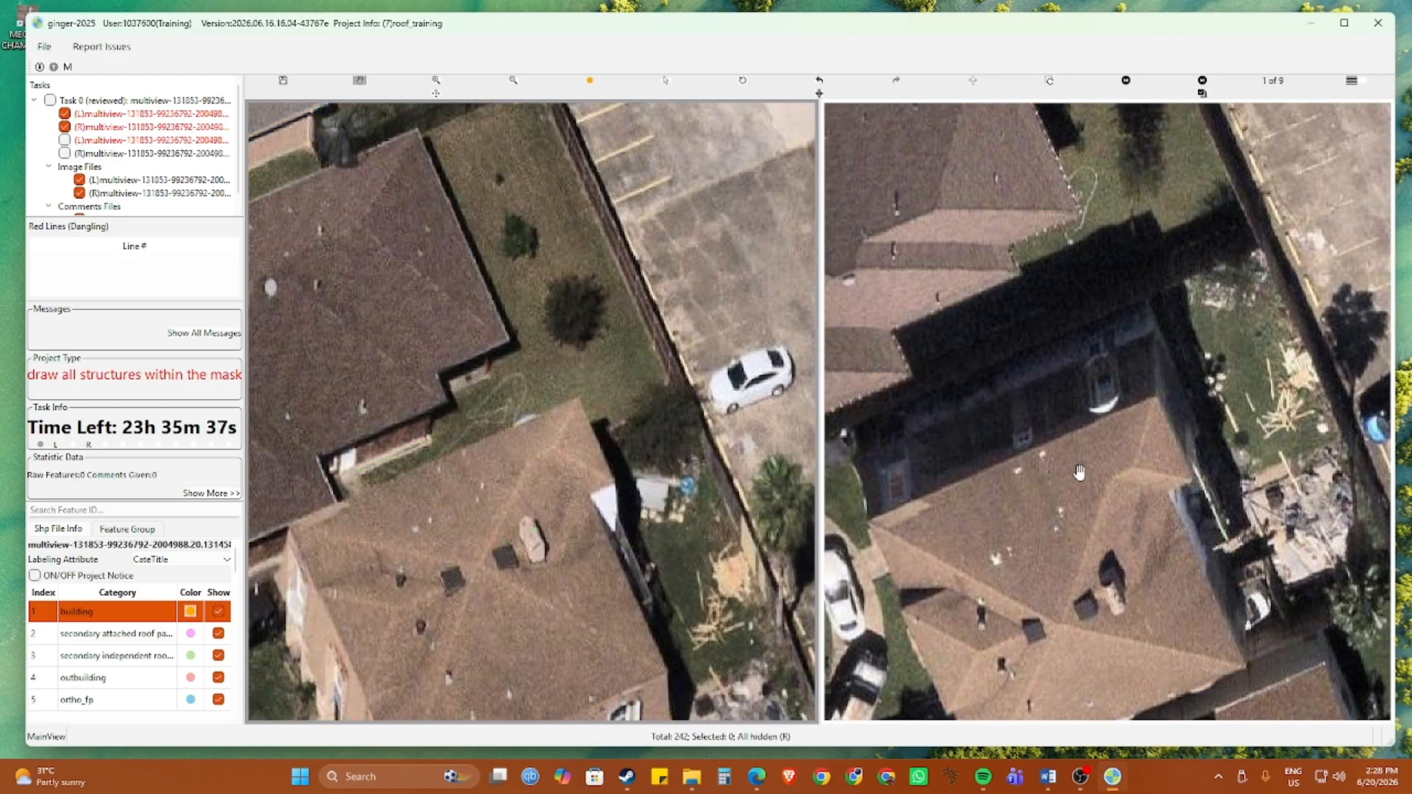
key("h")
key("h")
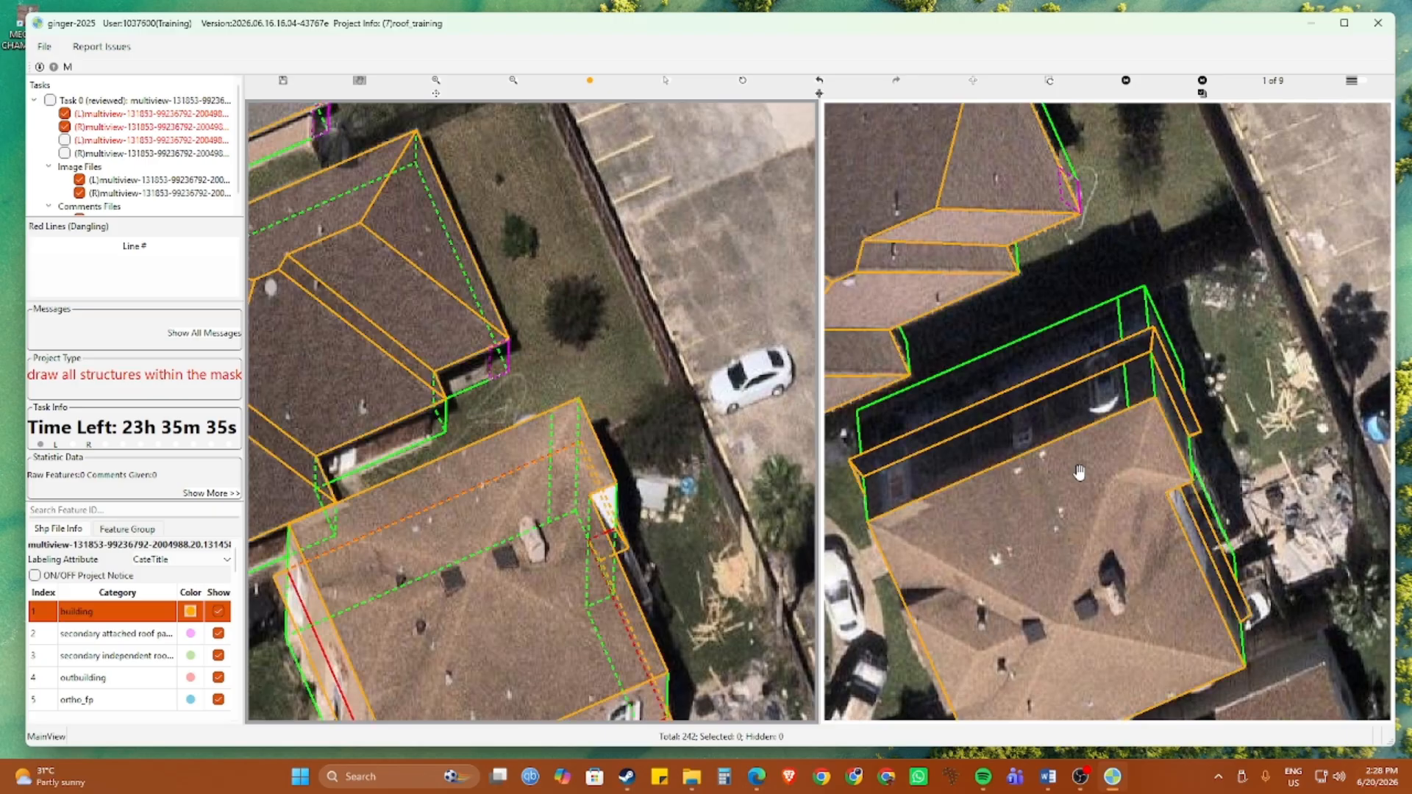
Check how the outlines of the brown house and its dark-roofed neighbour fit in the remaining aerial views
key("Right")
key("Right")
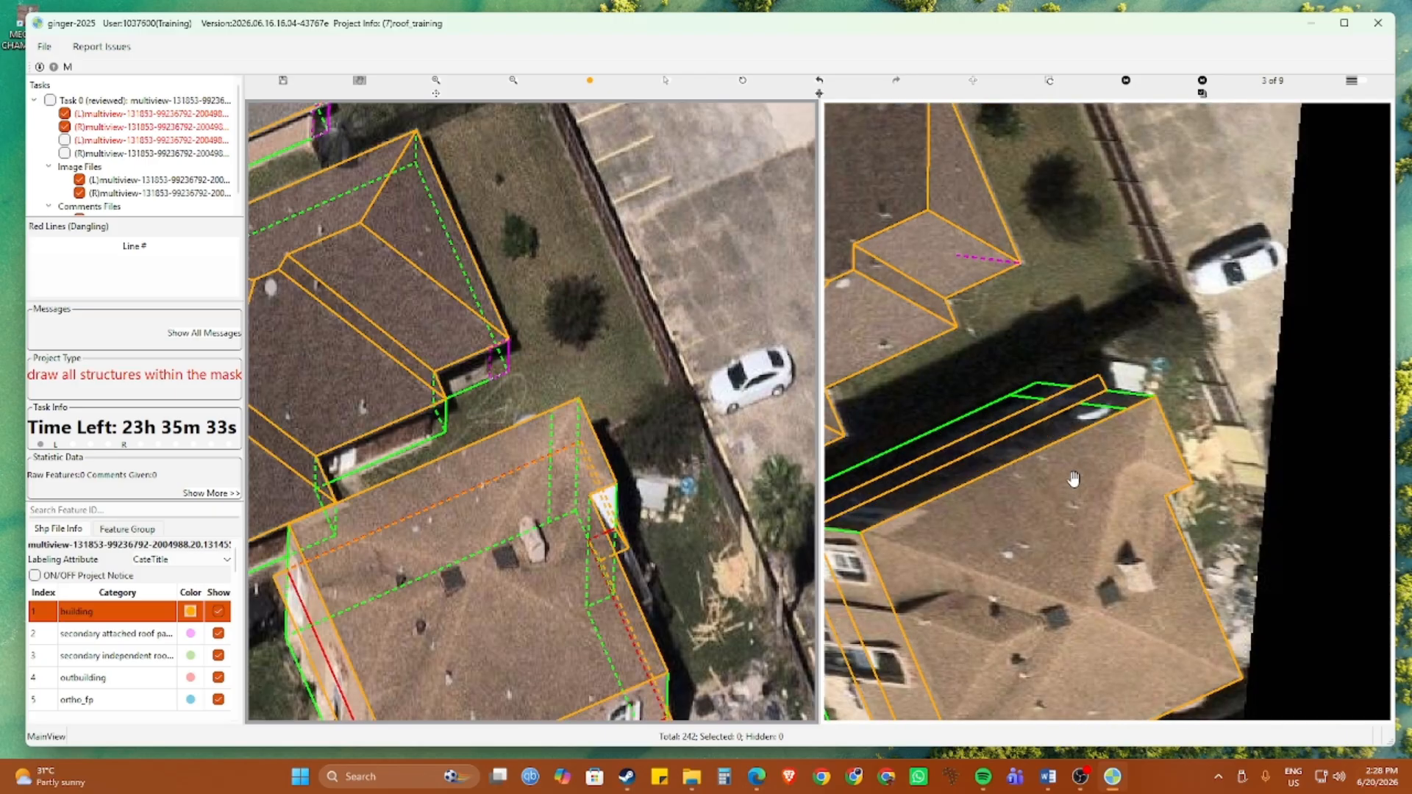
scroll(1069, 488, "down", 1)
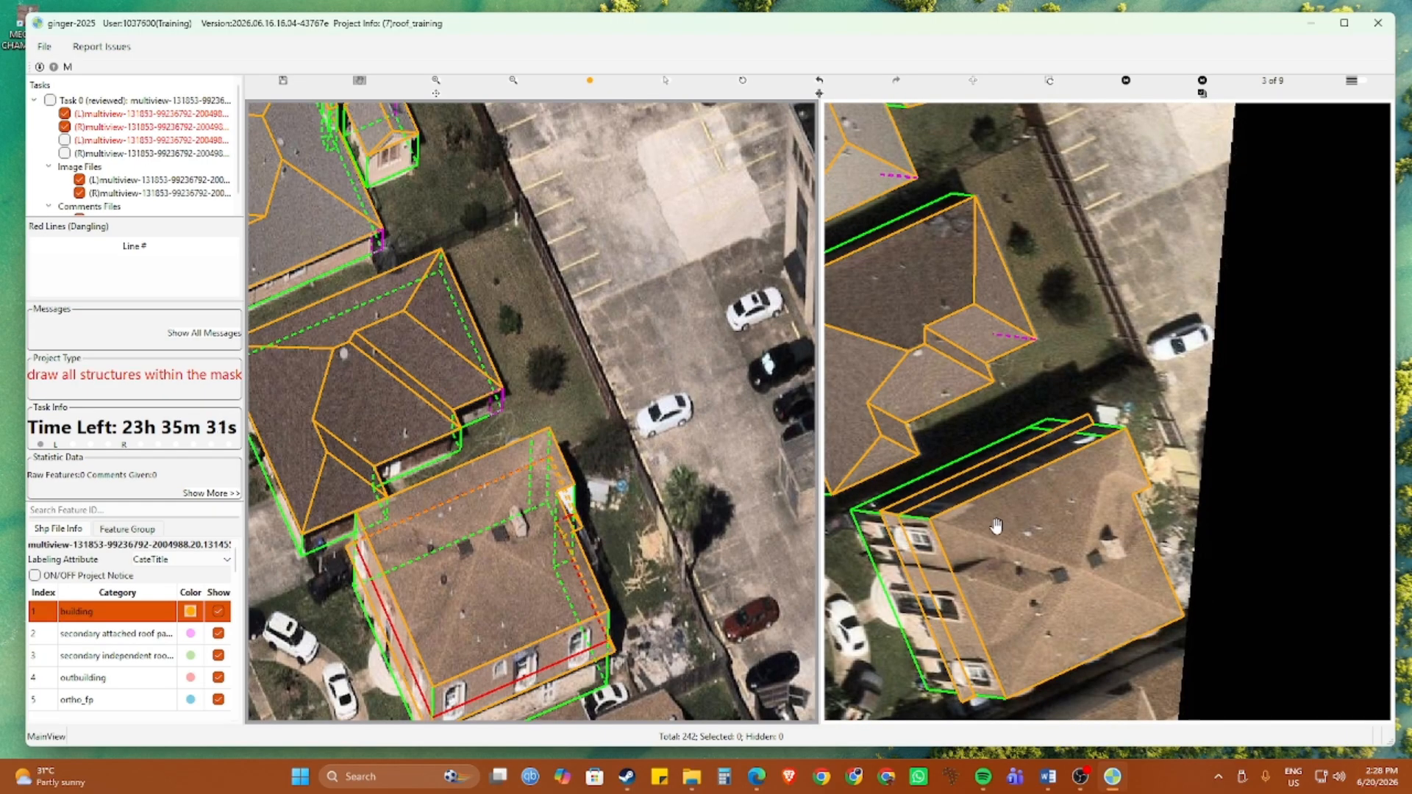
key("Right")
key("Right")
key("Right")
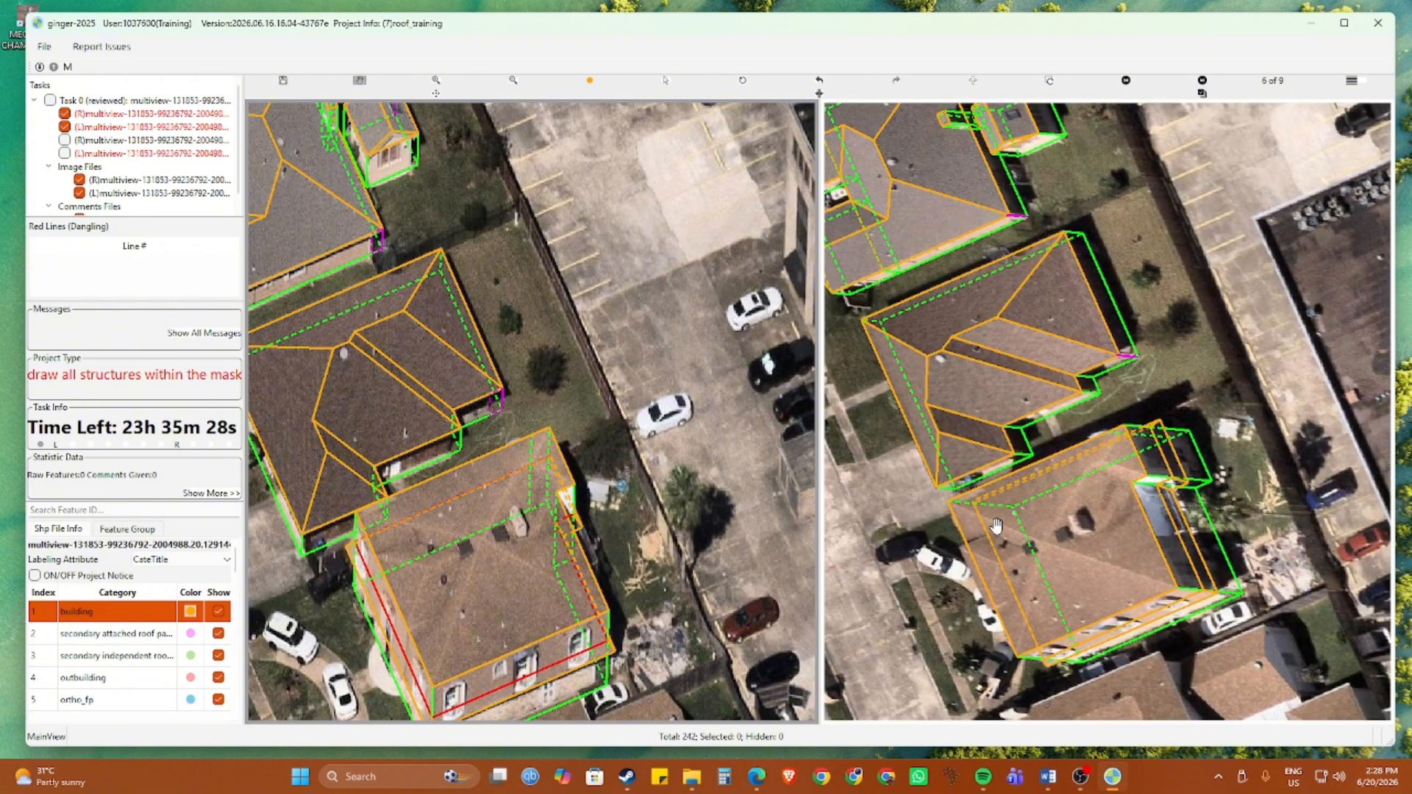
key("Right")
key("Right")
key("Right")
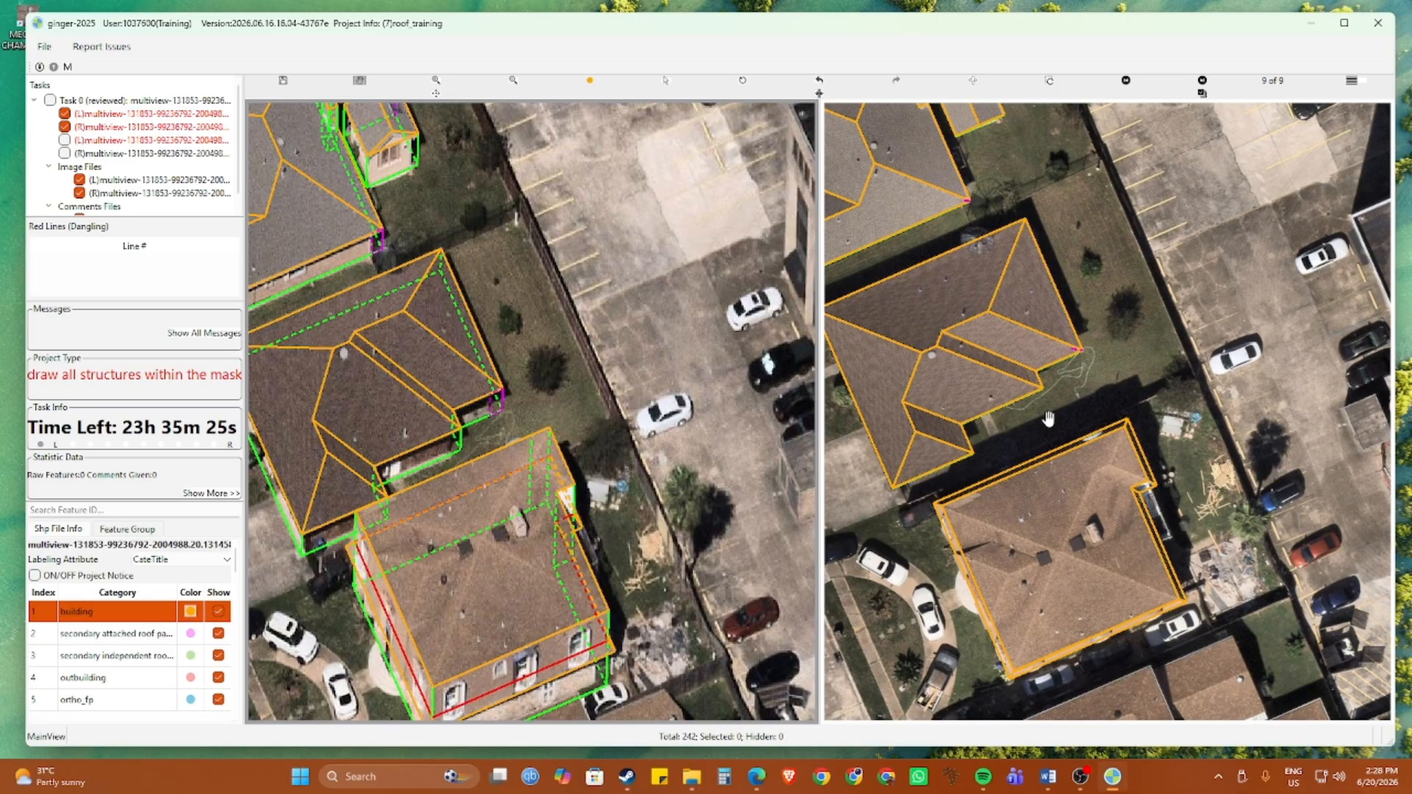
Draw a line from the inner corner of the brown roof's notch to the opposite roof edge, parallel to the short rear edge
left_click(971, 82)
scroll(624, 536, "up", 2)
left_click_drag(624, 536, 472, 511)
scroll(547, 491, "up", 2)
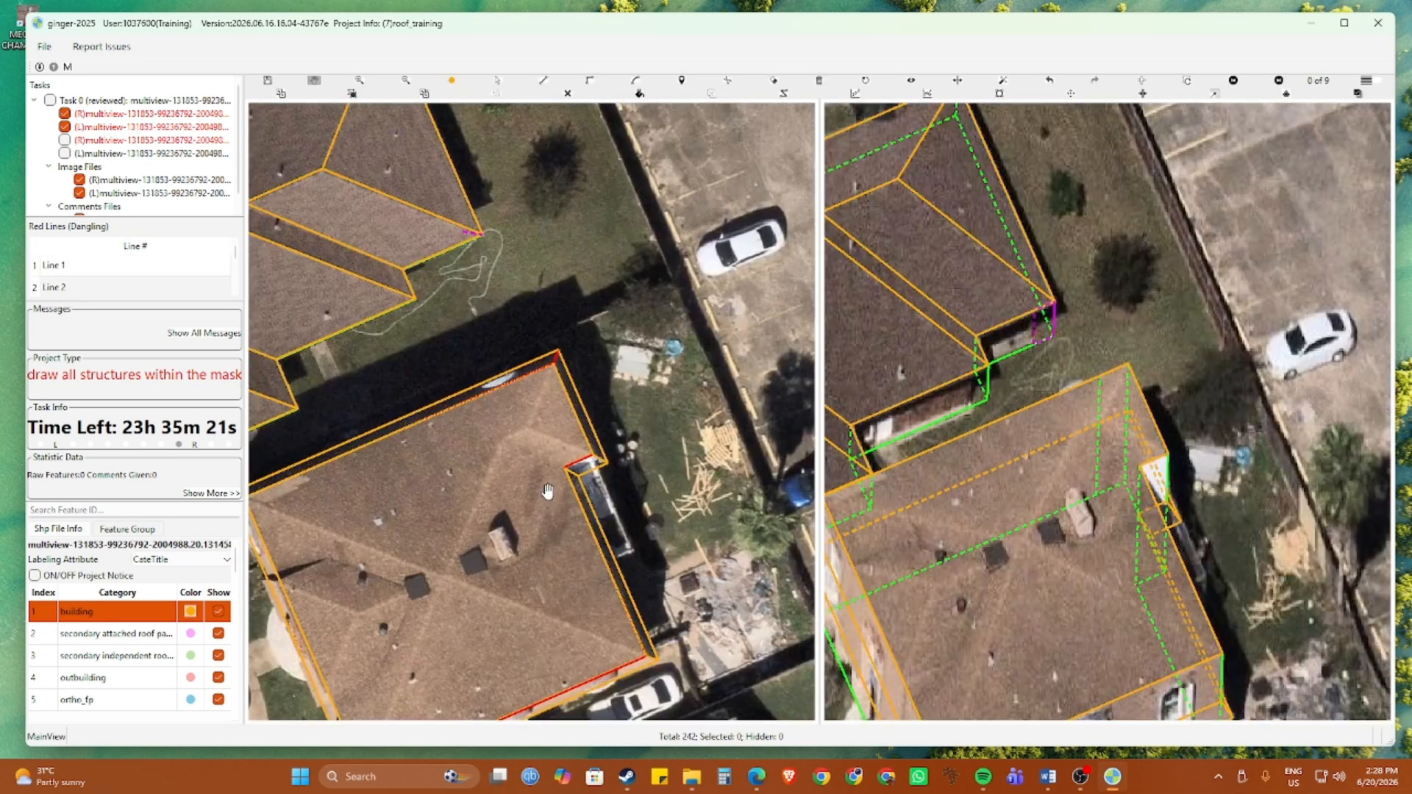
scroll(548, 491, "up", 2)
key("d")
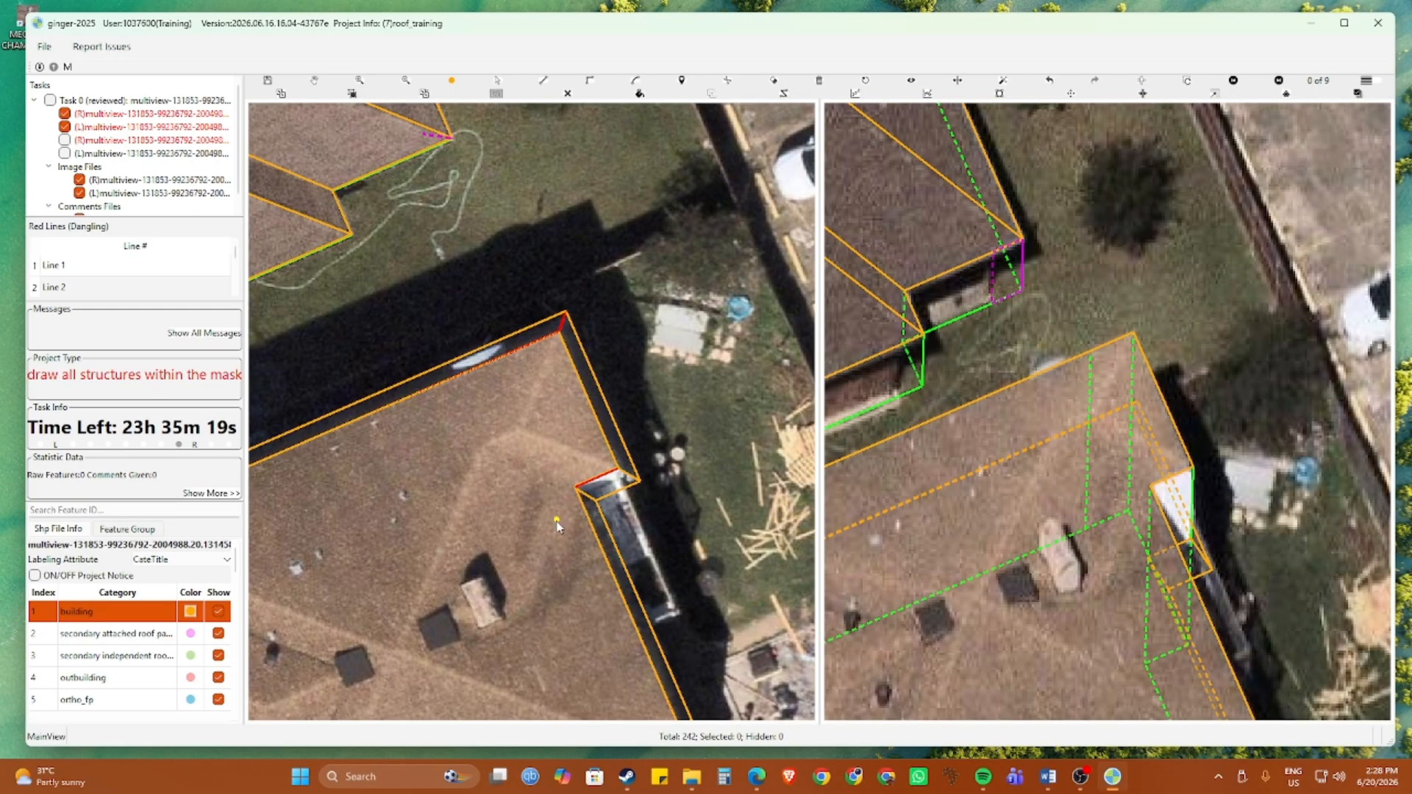
scroll(576, 489, "up", 4)
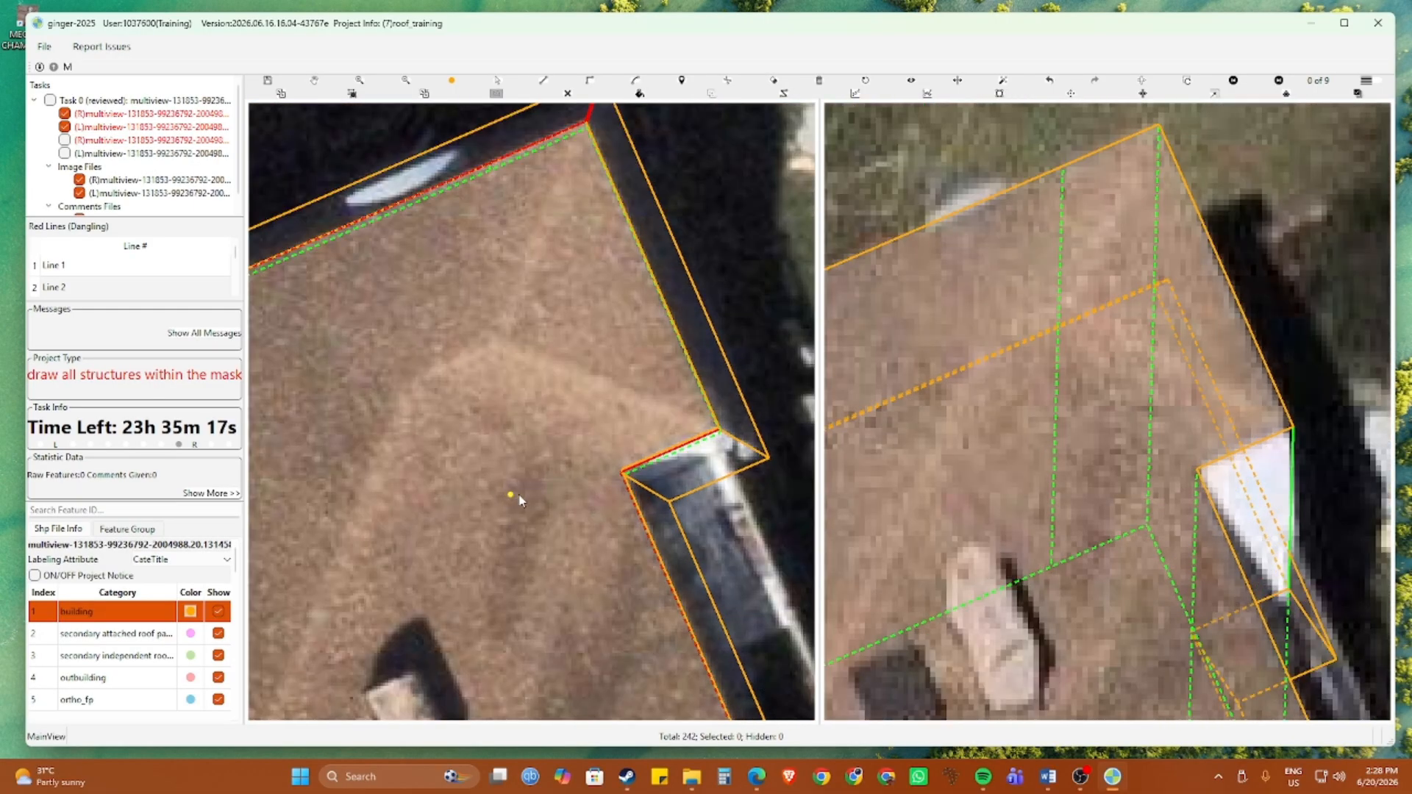
left_click(642, 461)
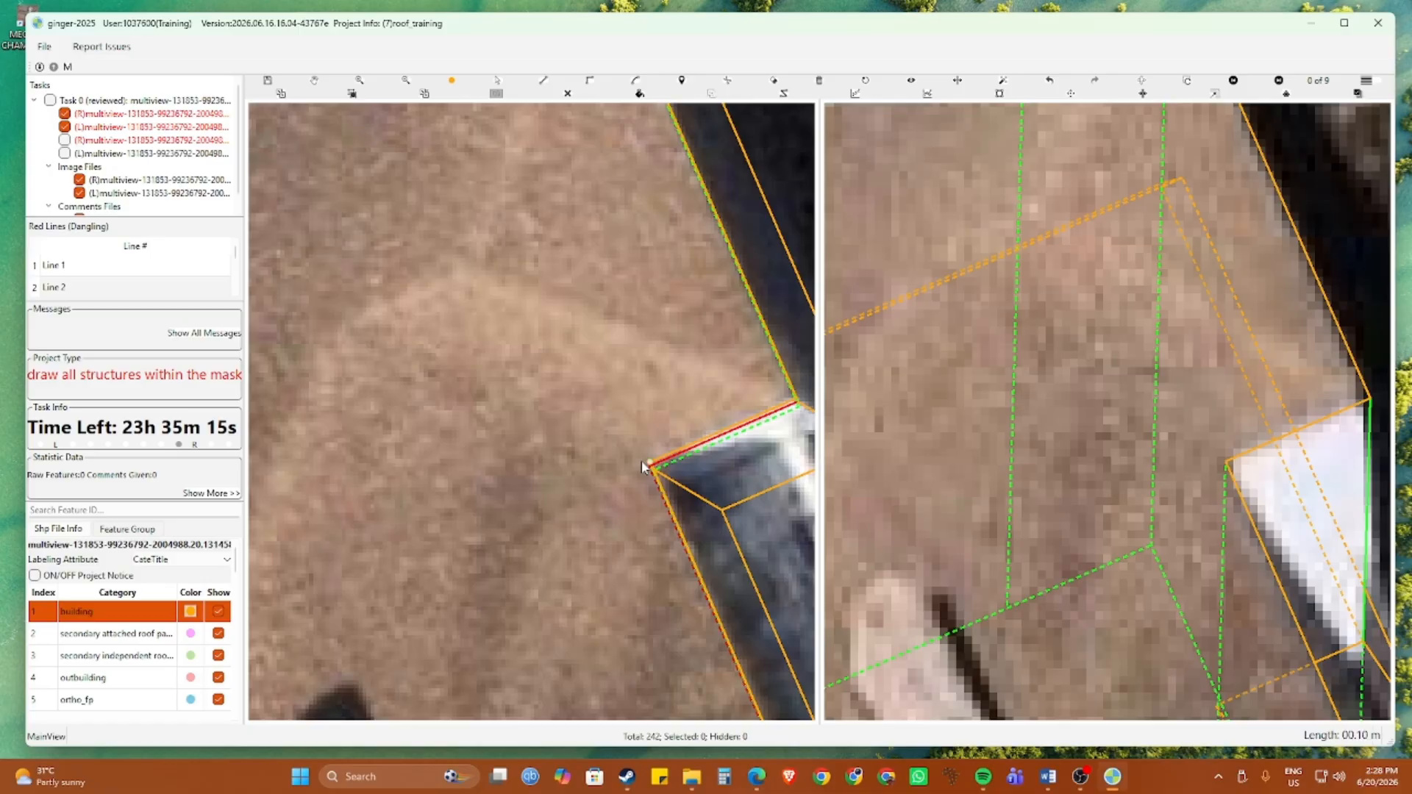
scroll(643, 462, "down", 2)
key("p")
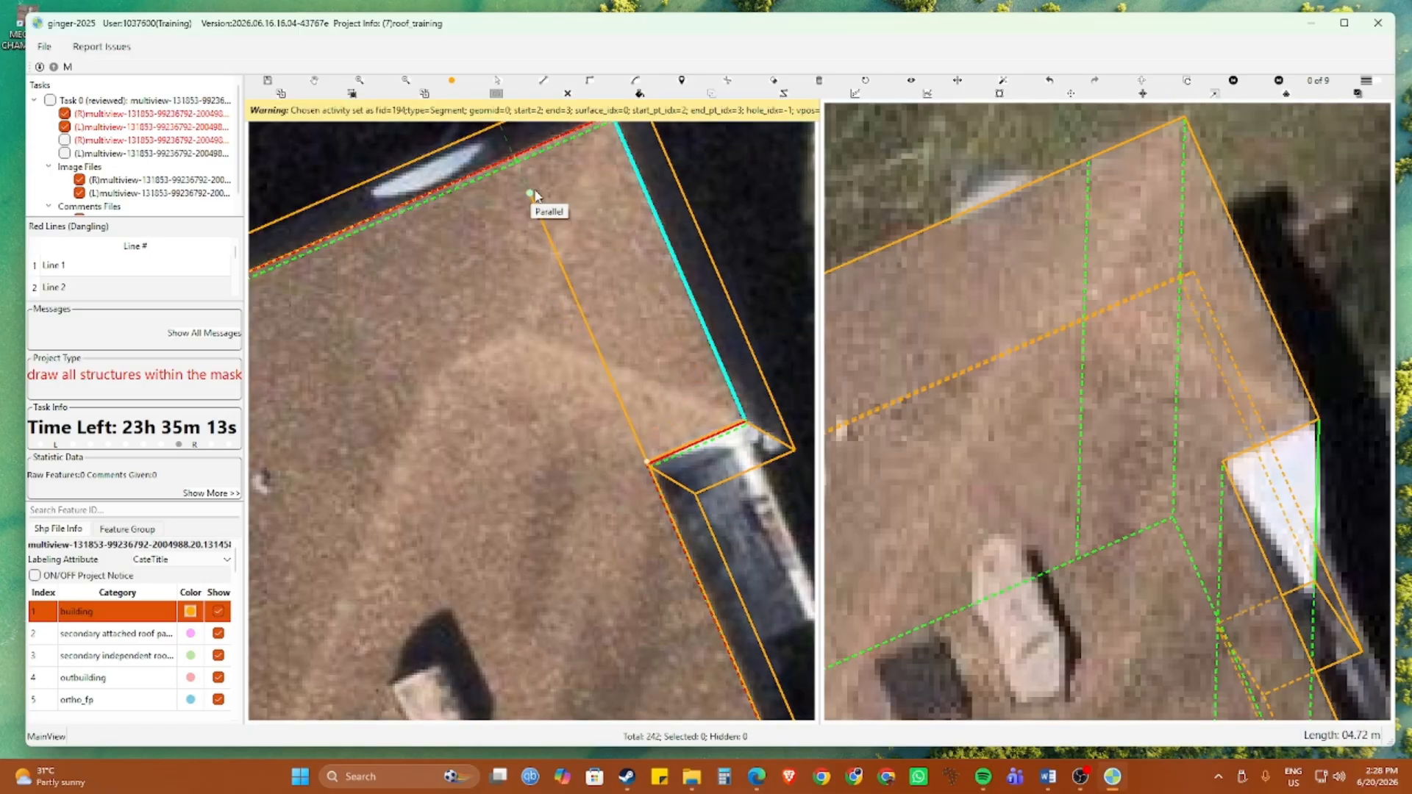
left_click(518, 164)
scroll(531, 173, "down", 2)
scroll(531, 187, "down", 1)
key("space")
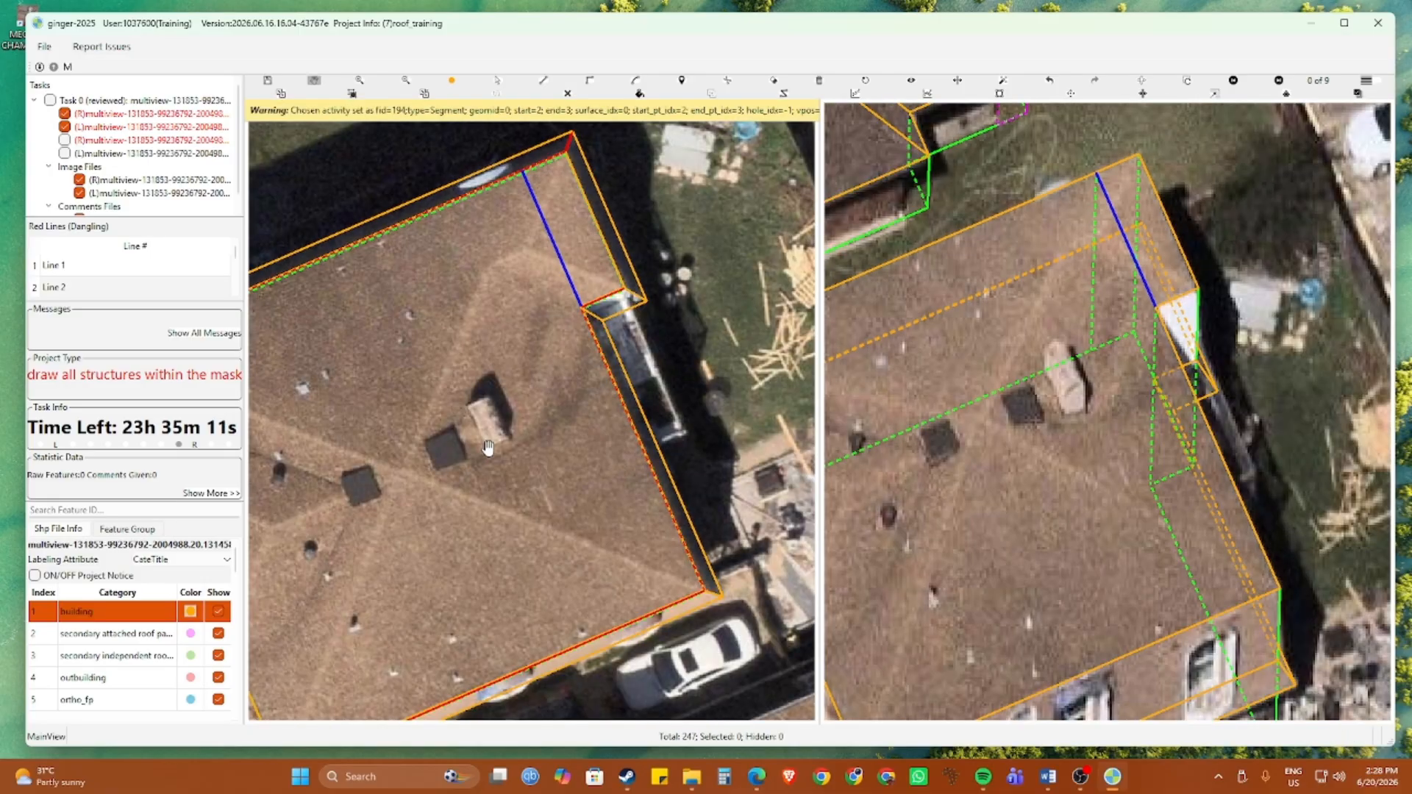
Draw a short line from the apex where the brown roof's ridges meet, parallel to the long rear roof edge
left_click_drag(488, 448, 559, 406)
scroll(576, 301, "down", 1)
scroll(558, 406, "up", 3)
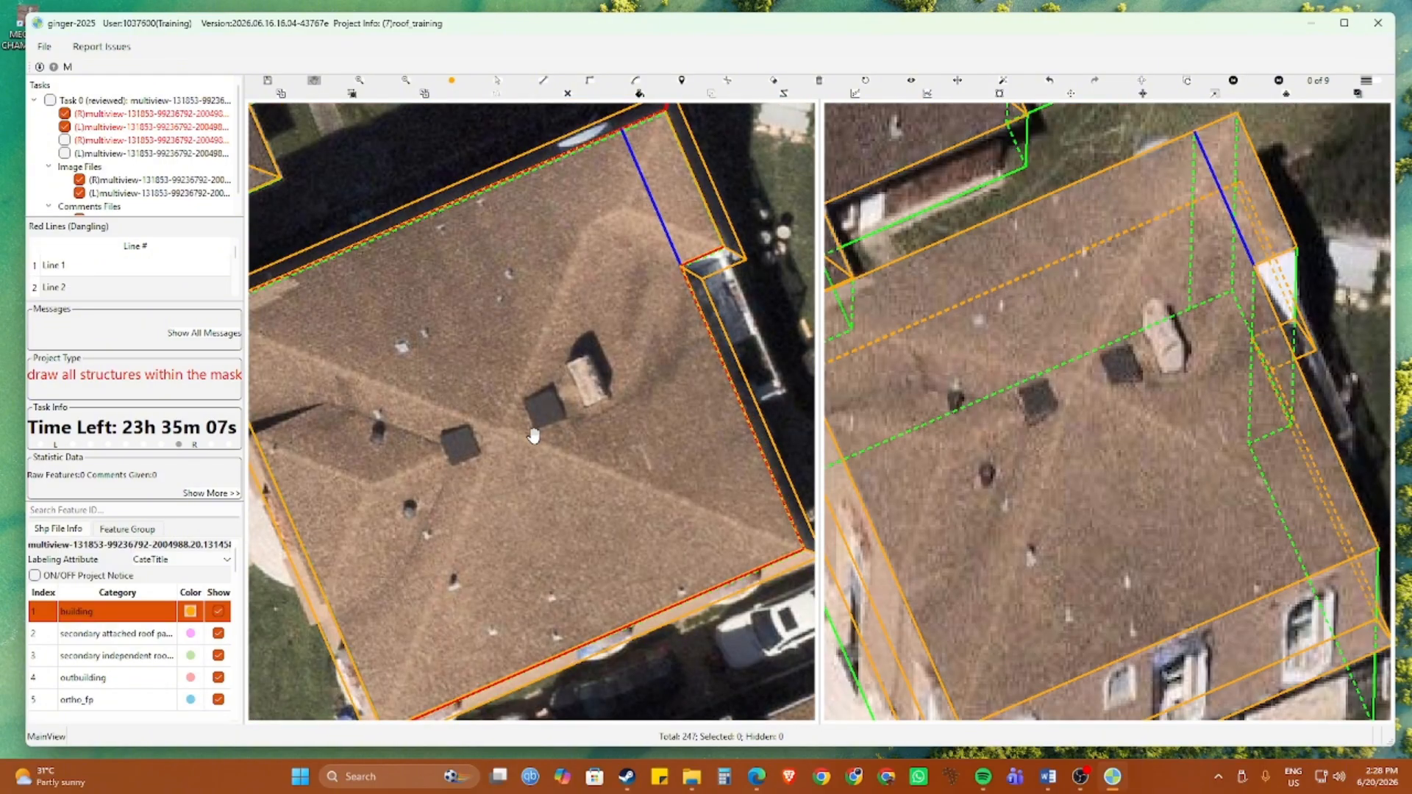
scroll(523, 445, "up", 1)
scroll(514, 441, "down", 2)
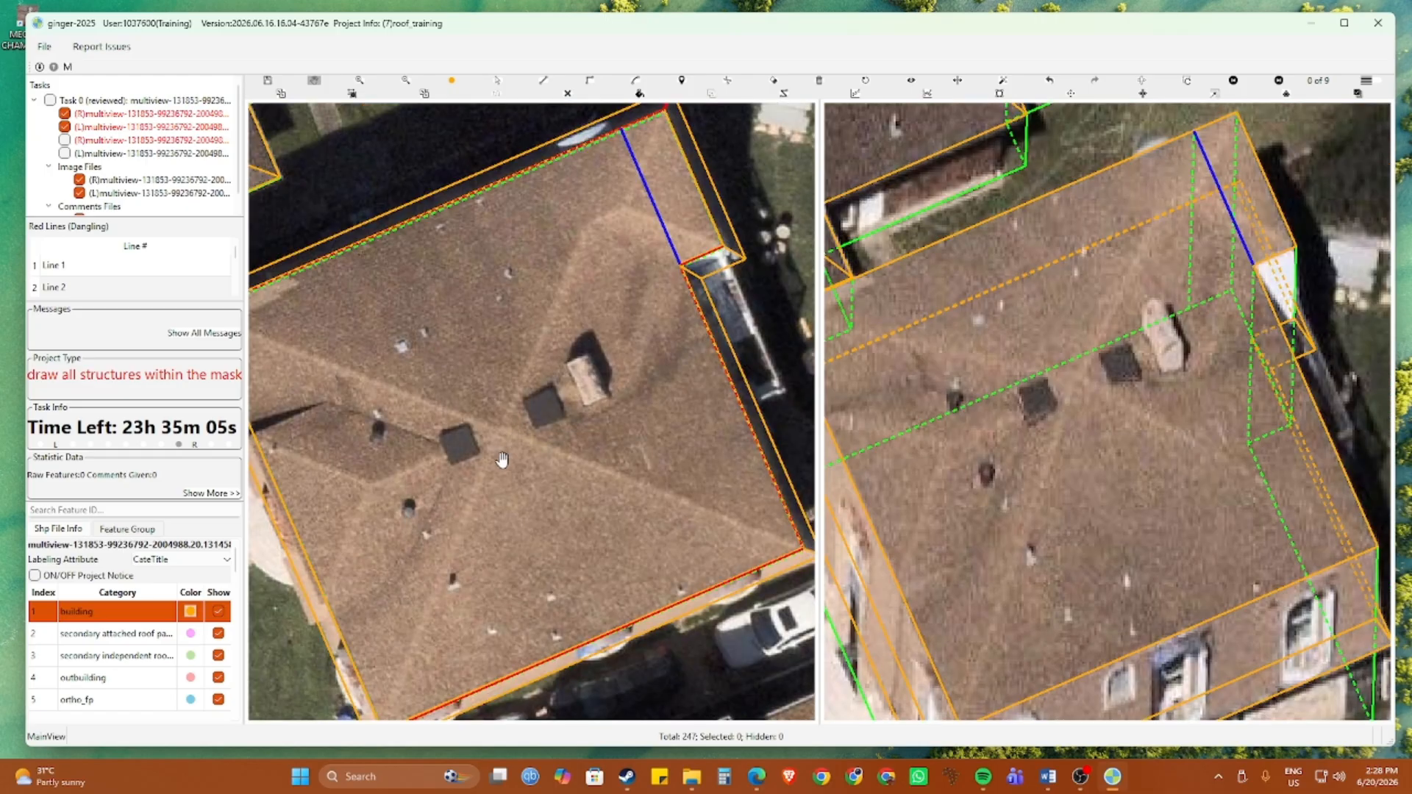
scroll(546, 390, "up", 1)
key("d")
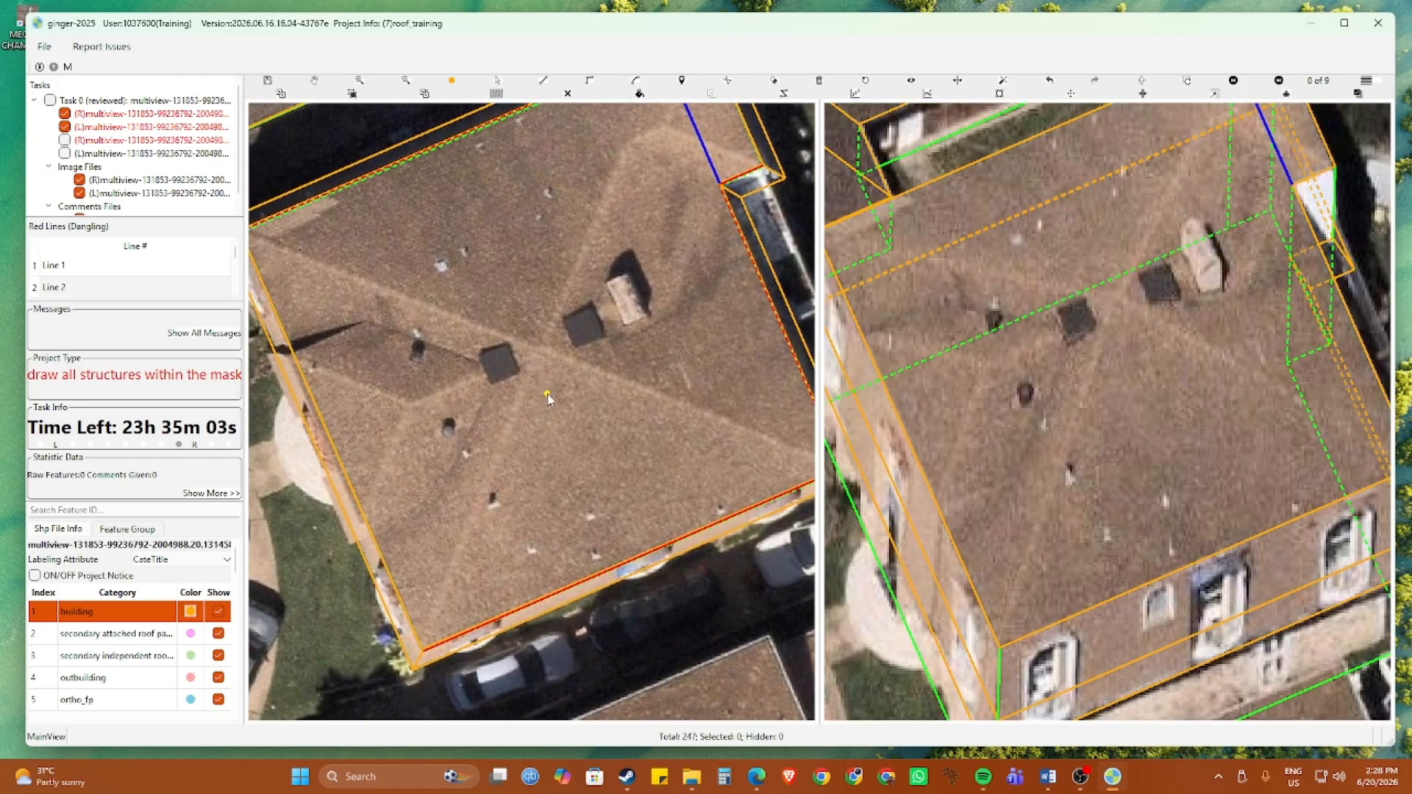
scroll(539, 355, "down", 2)
left_click(540, 350)
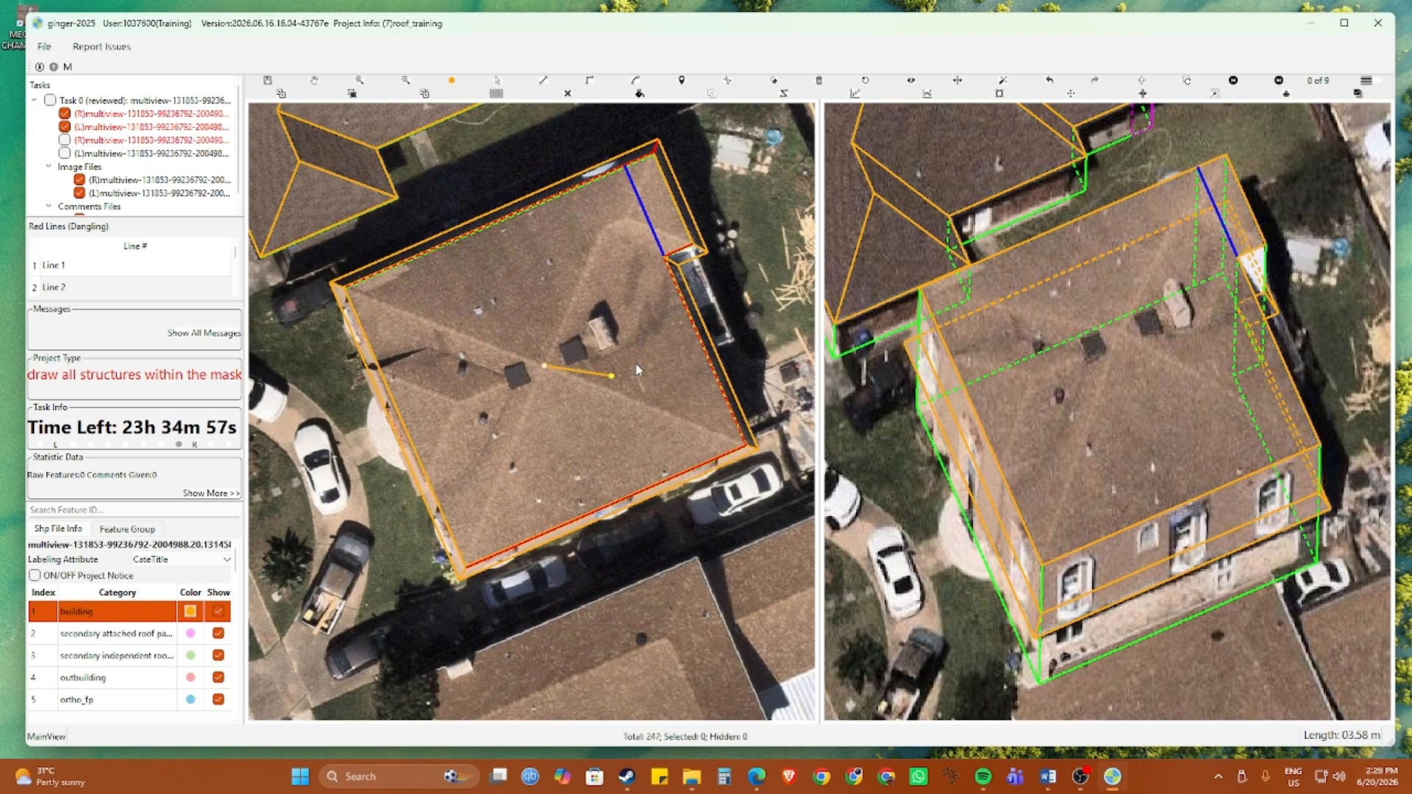
left_click(703, 339)
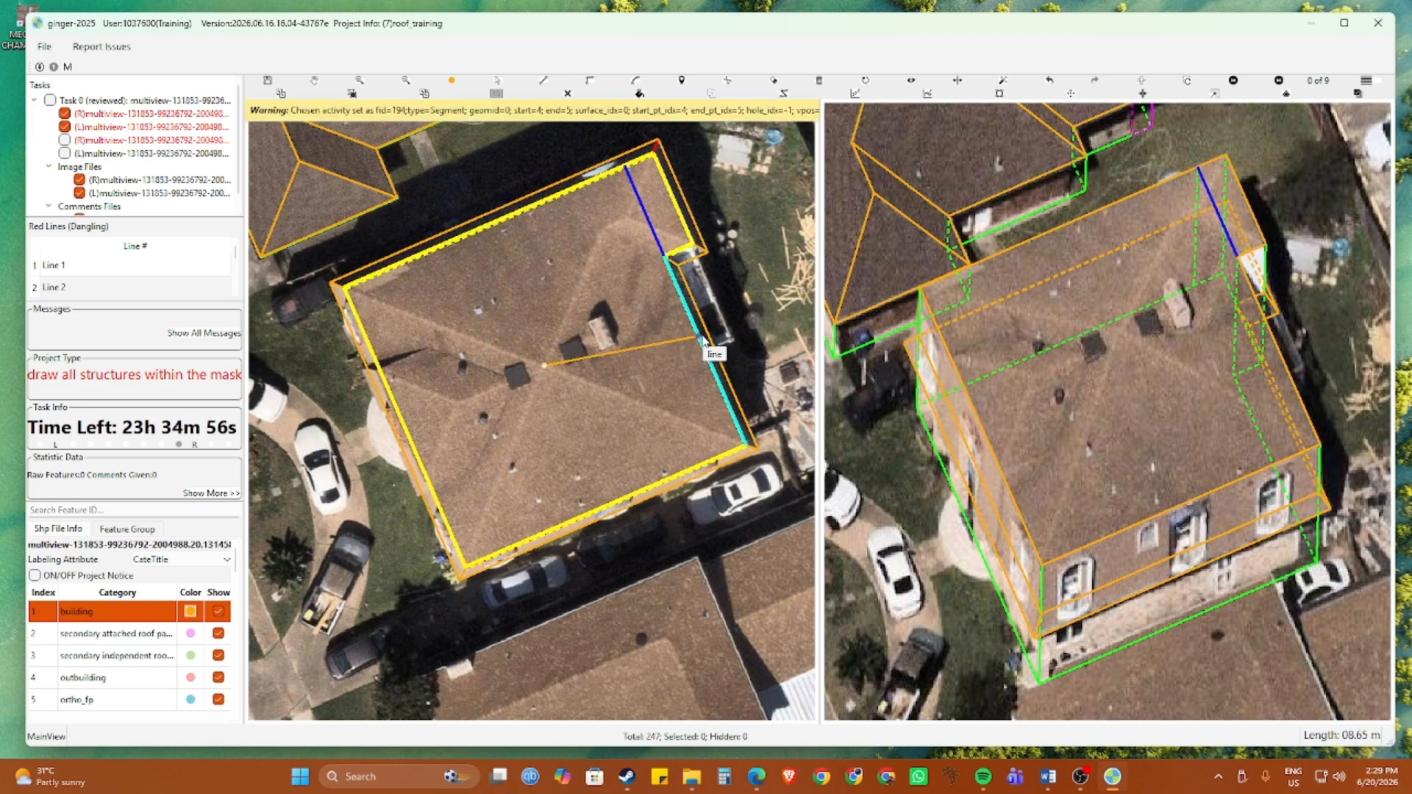
left_click(566, 425)
Shift the short centre line in the second aerial view until its end sits on the brown roof's apex
scroll(1102, 486, "up", 3)
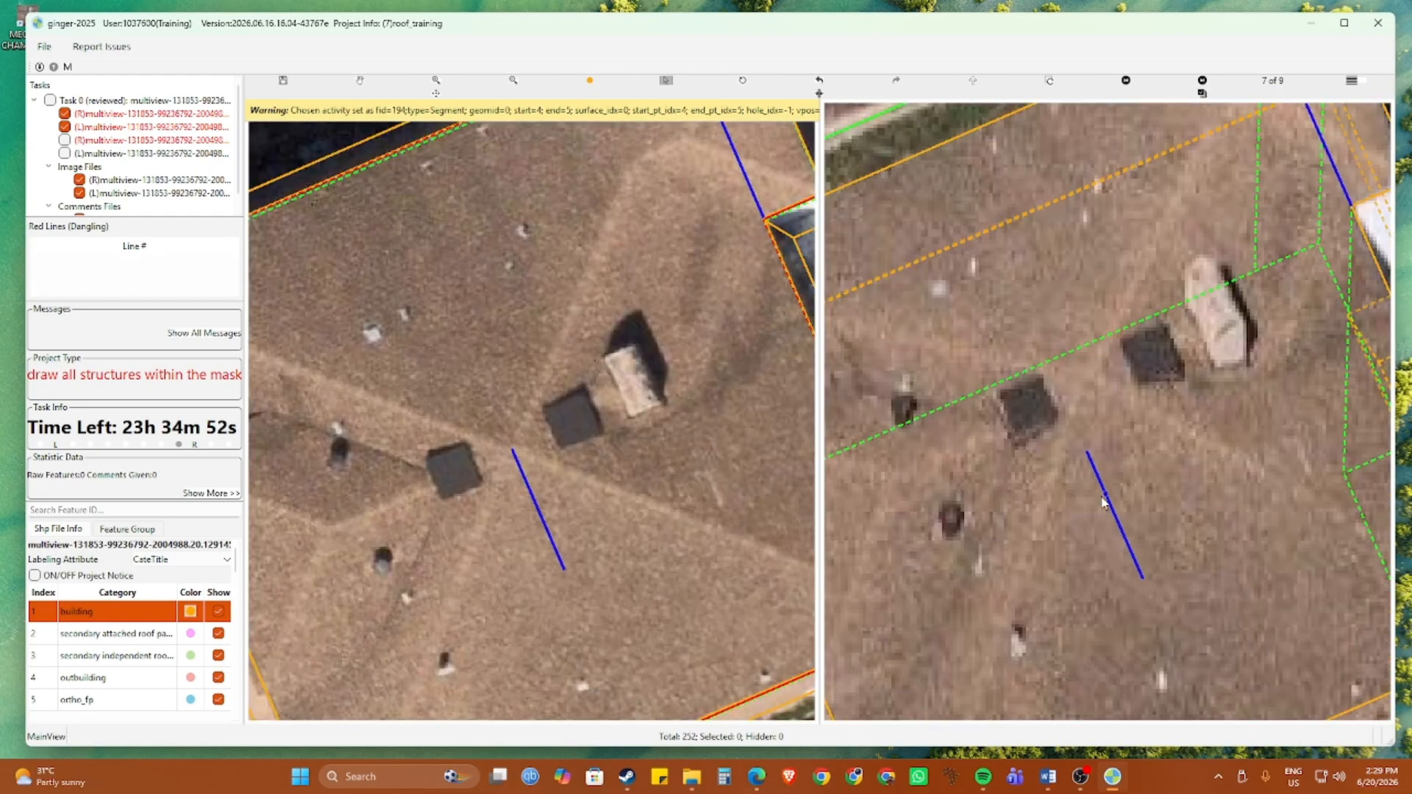
left_click_drag(1102, 502, 1103, 432)
scroll(618, 442, "down", 3)
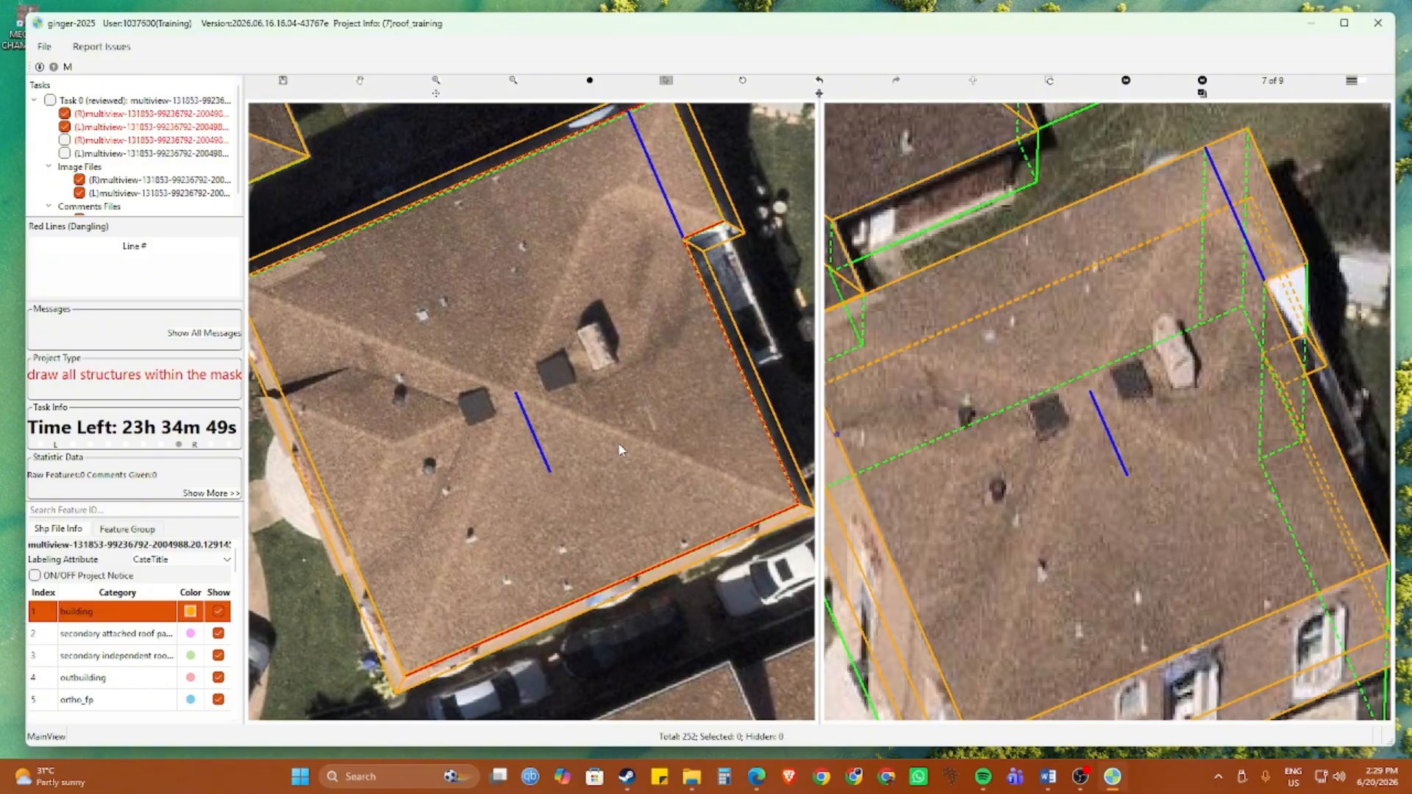
Draw the brown house's rear roof face through the apex, the notch guide line's rear-edge end and the front rear-edge corner
left_click(530, 465)
scroll(530, 466, "down", 3)
left_click_drag(482, 388, 492, 438)
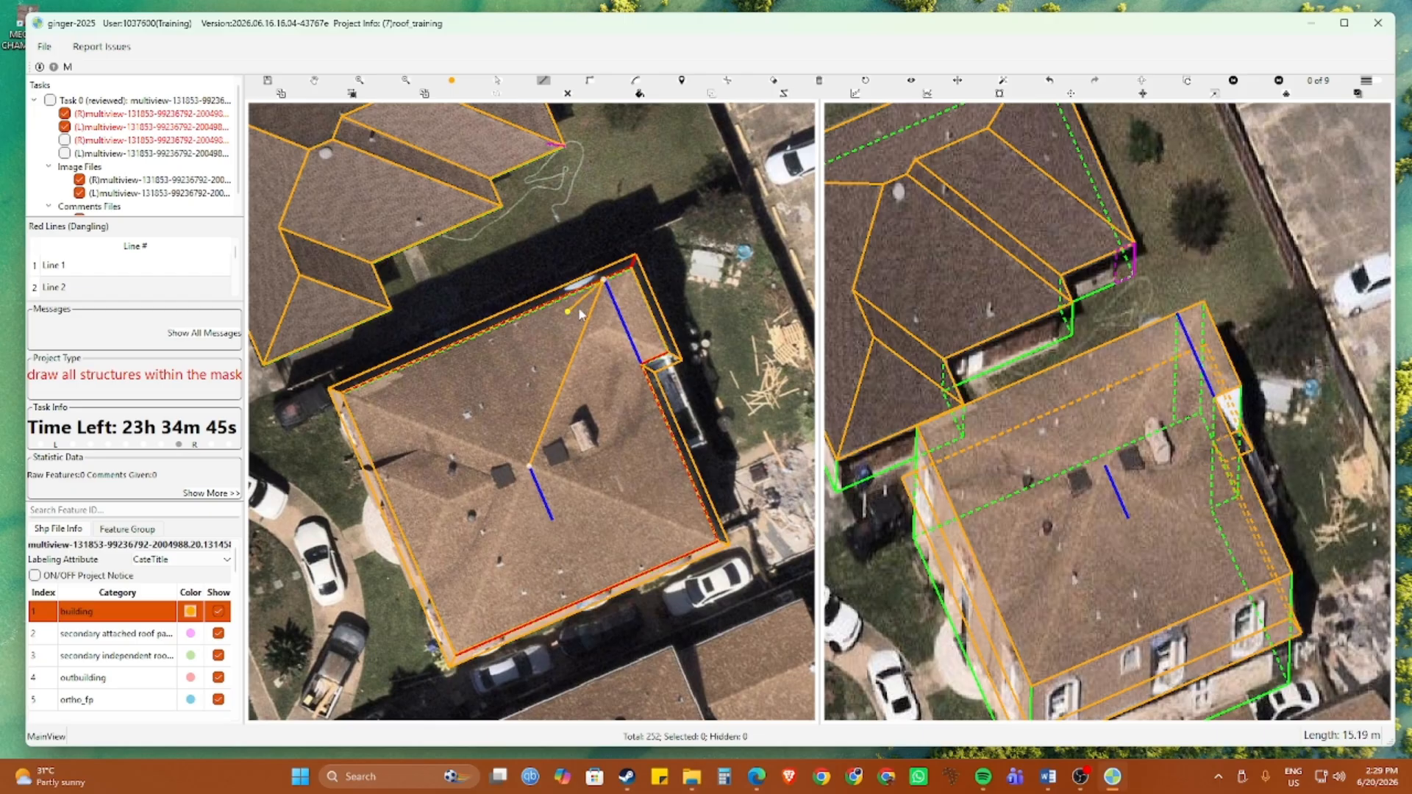
left_click(529, 466)
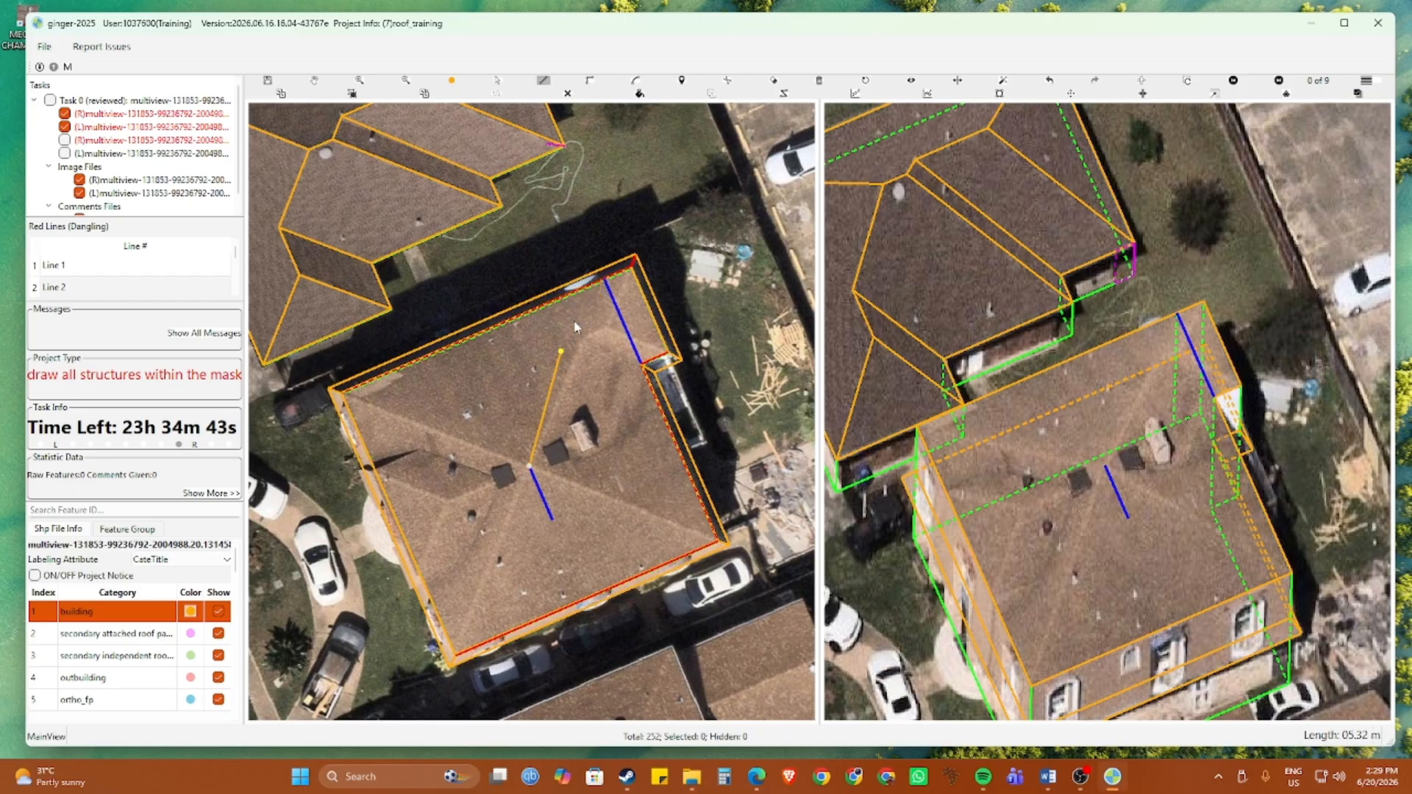
left_click(603, 280)
left_click(344, 394)
right_click(463, 442)
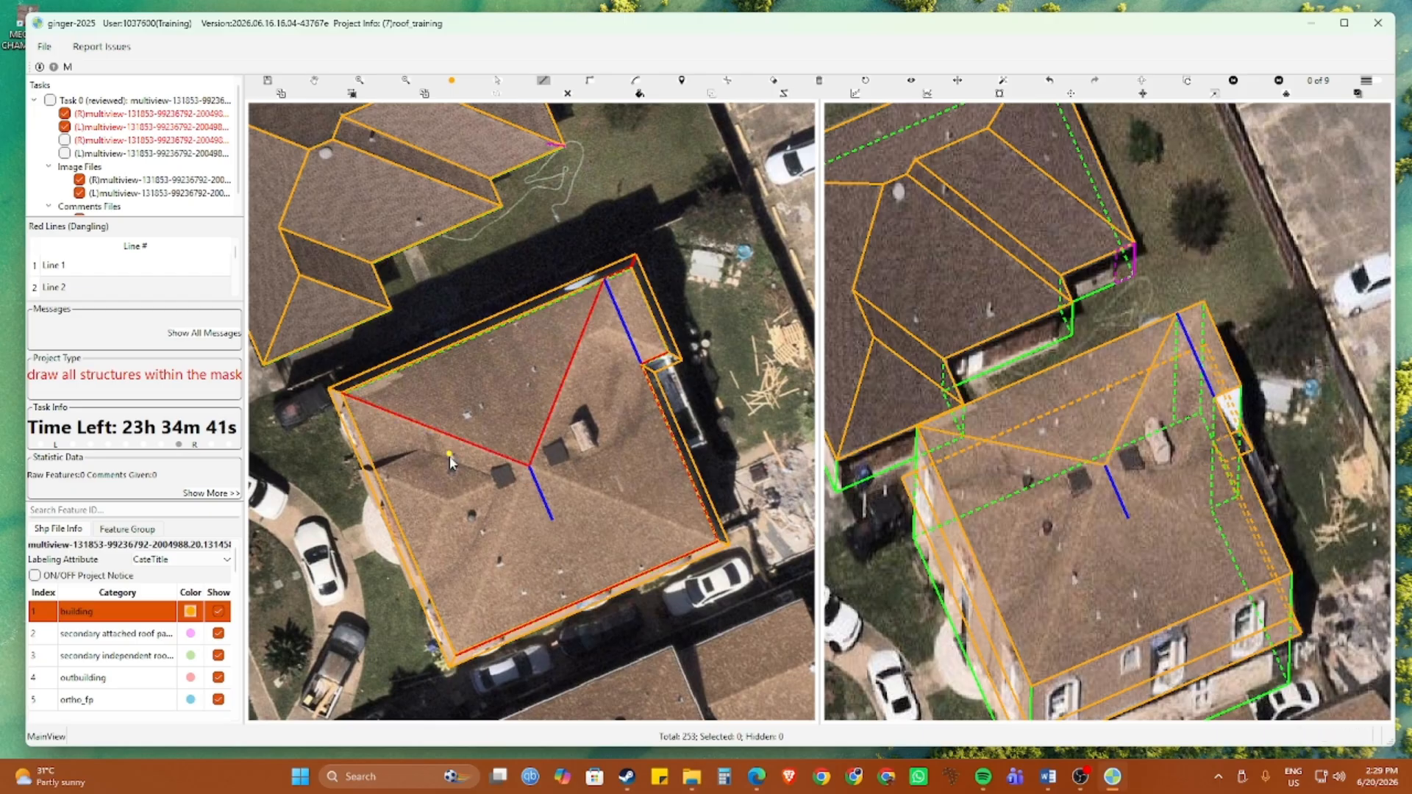
Draw the triangular roof face joining the brown roof's apex to both corners of the side edge beside the parked cars
key("space")
left_click_drag(473, 493, 490, 377)
left_click(471, 541)
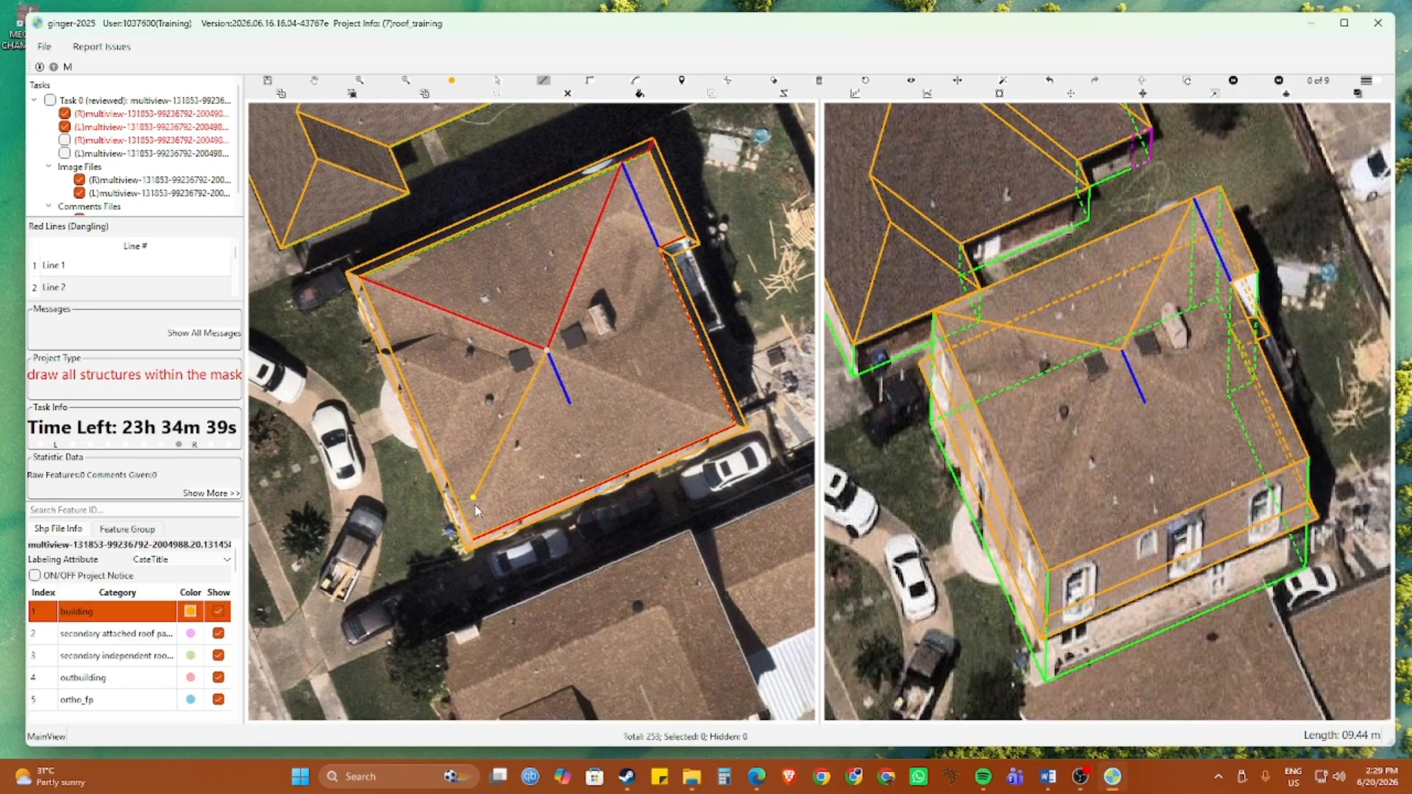
left_click(548, 351)
double_click(726, 428)
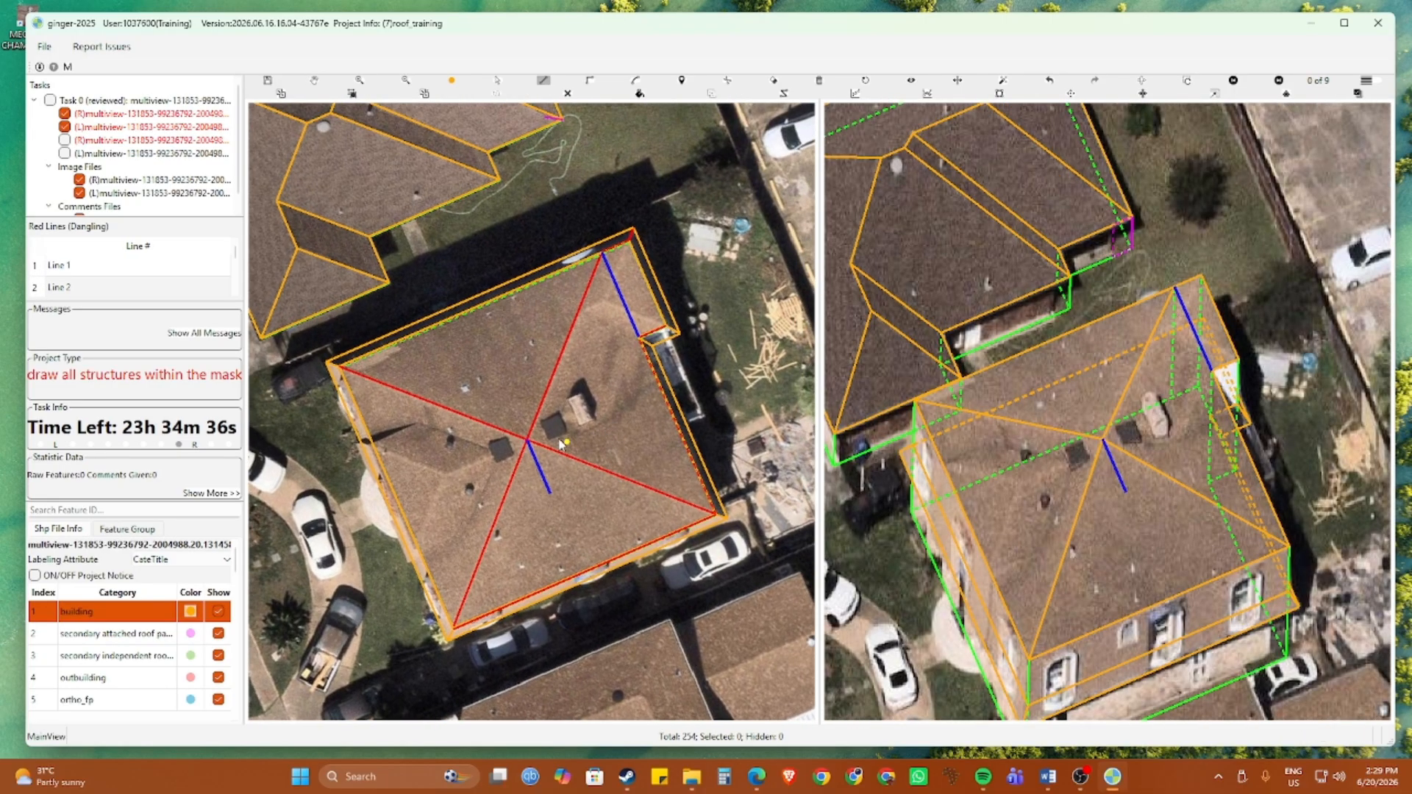
Draw the roof face behind the chimney from the apex to the rear-edge guide point, the notch's inner corner and the far roof corner
left_click(527, 440)
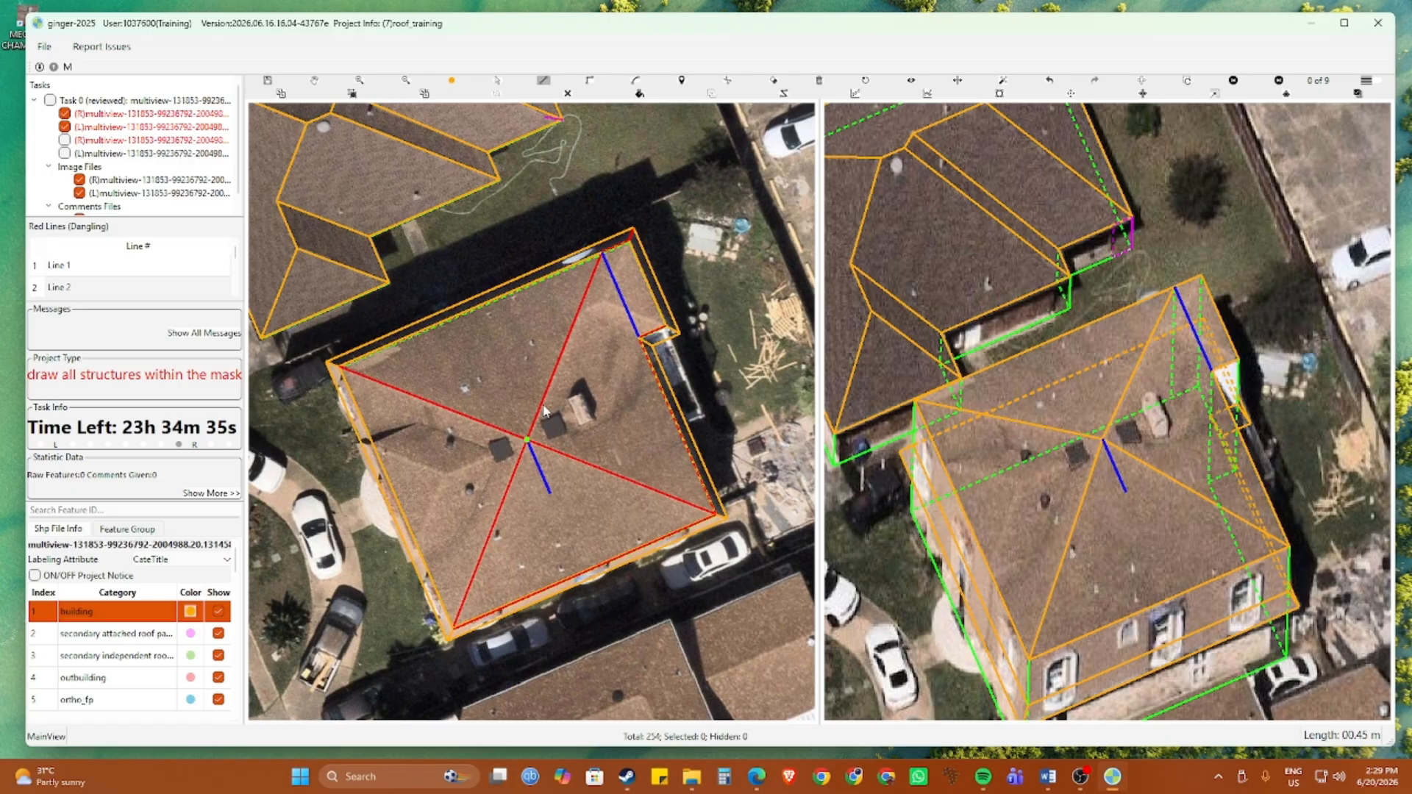
left_click(602, 252)
left_click(639, 338)
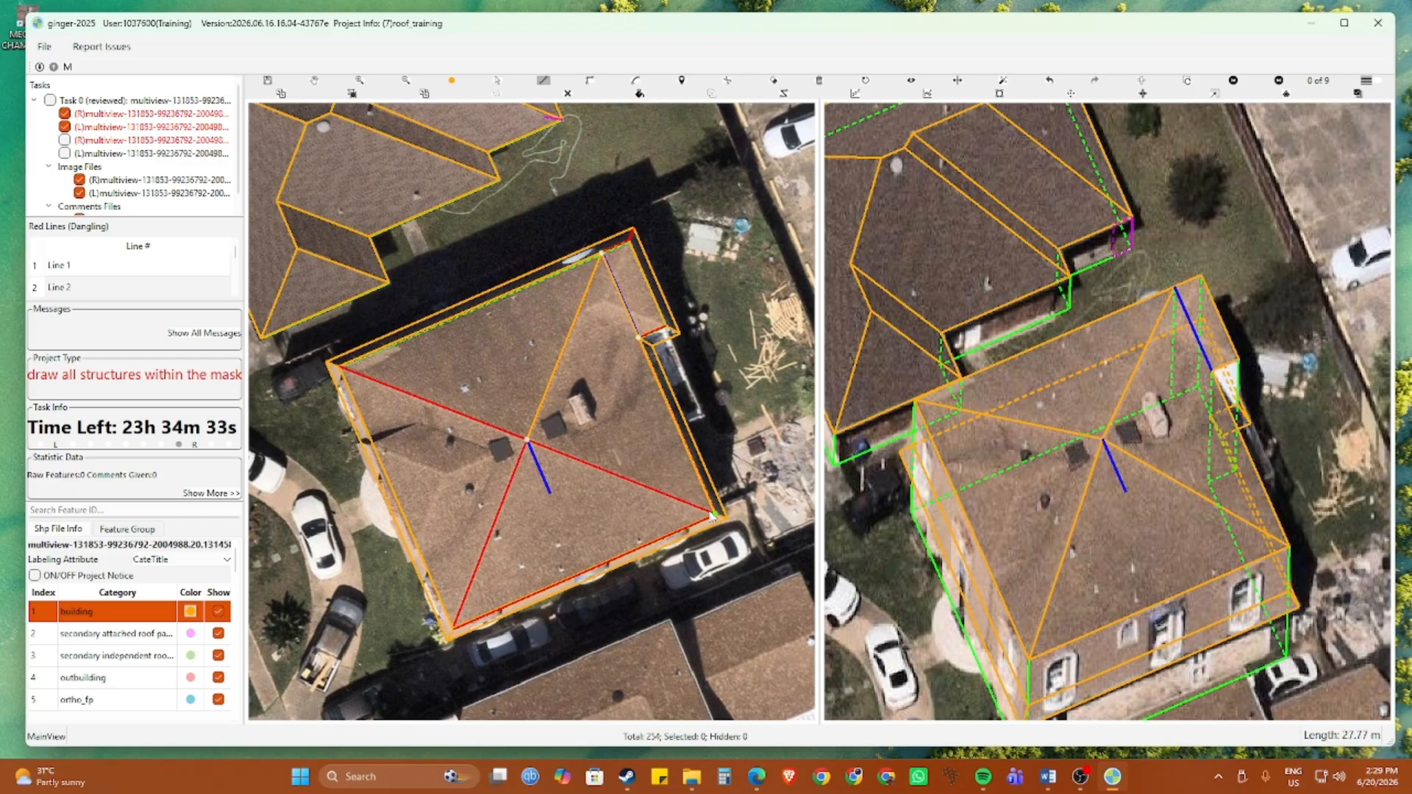
double_click(713, 515)
Draw the triangular roof face on the driveway side, joining the apex to the two corners of the front edge
left_click(527, 440)
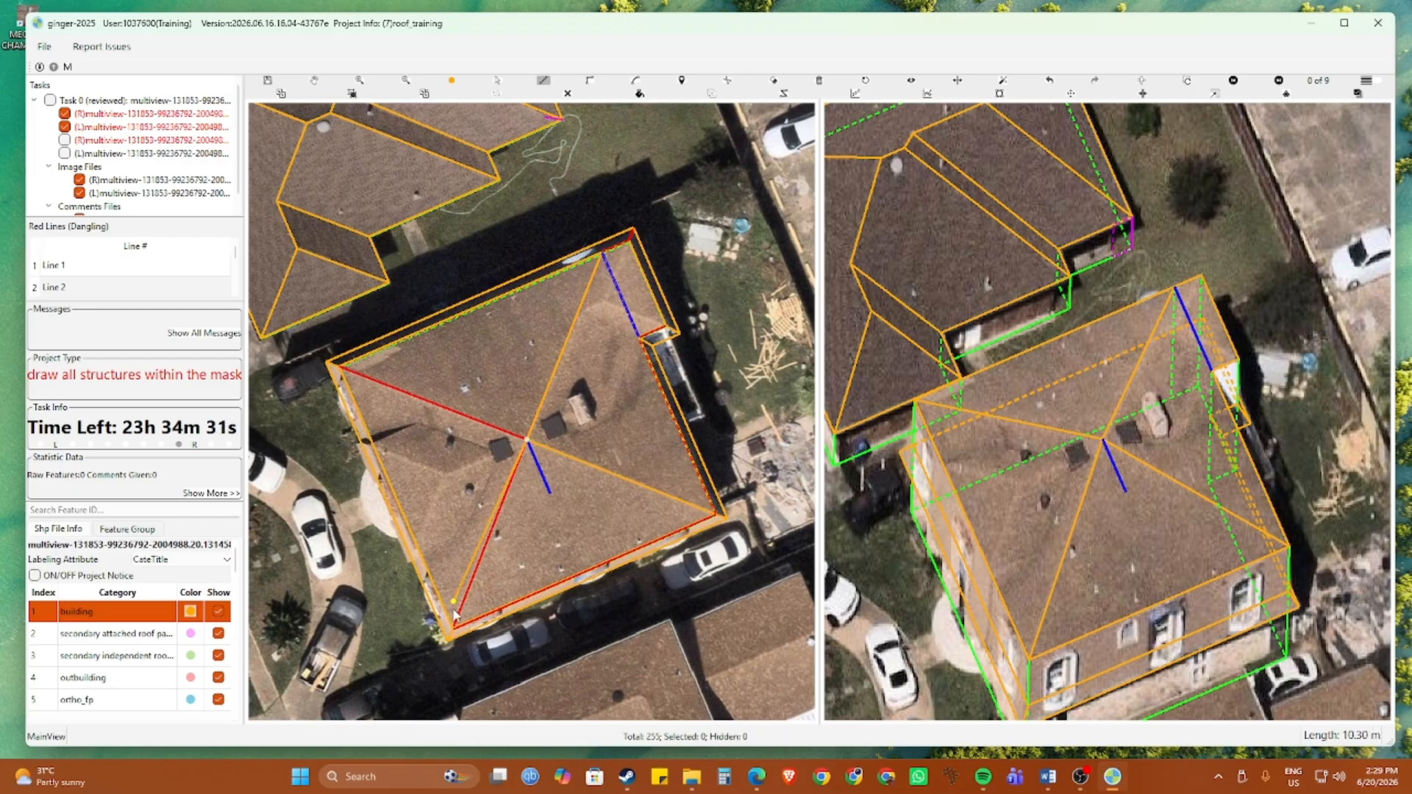
left_click(453, 629)
left_click(341, 365)
right_click(446, 407)
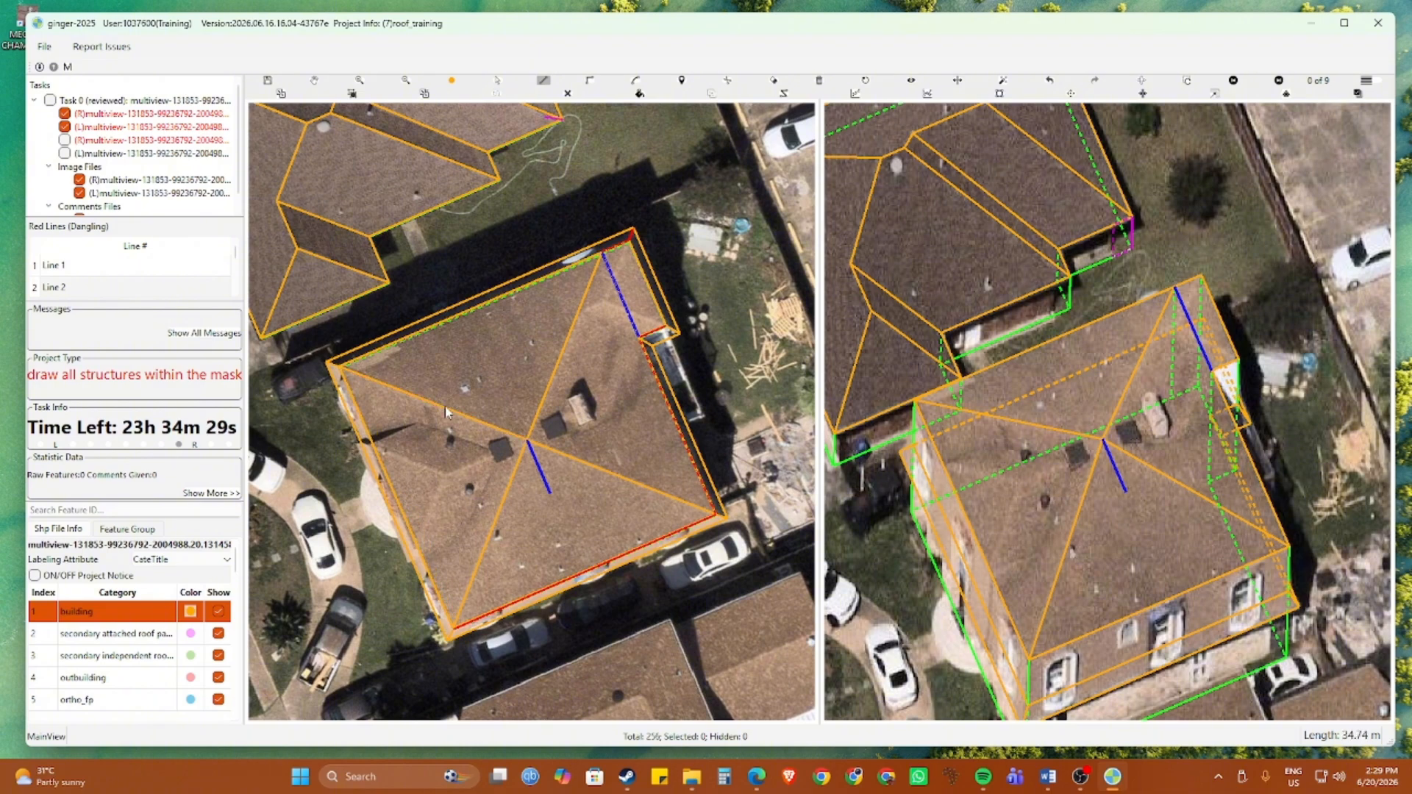
key("Escape")
Draw the missing face strip along the brown house's long rear edge in the outline-only view
left_click_drag(469, 471, 485, 289)
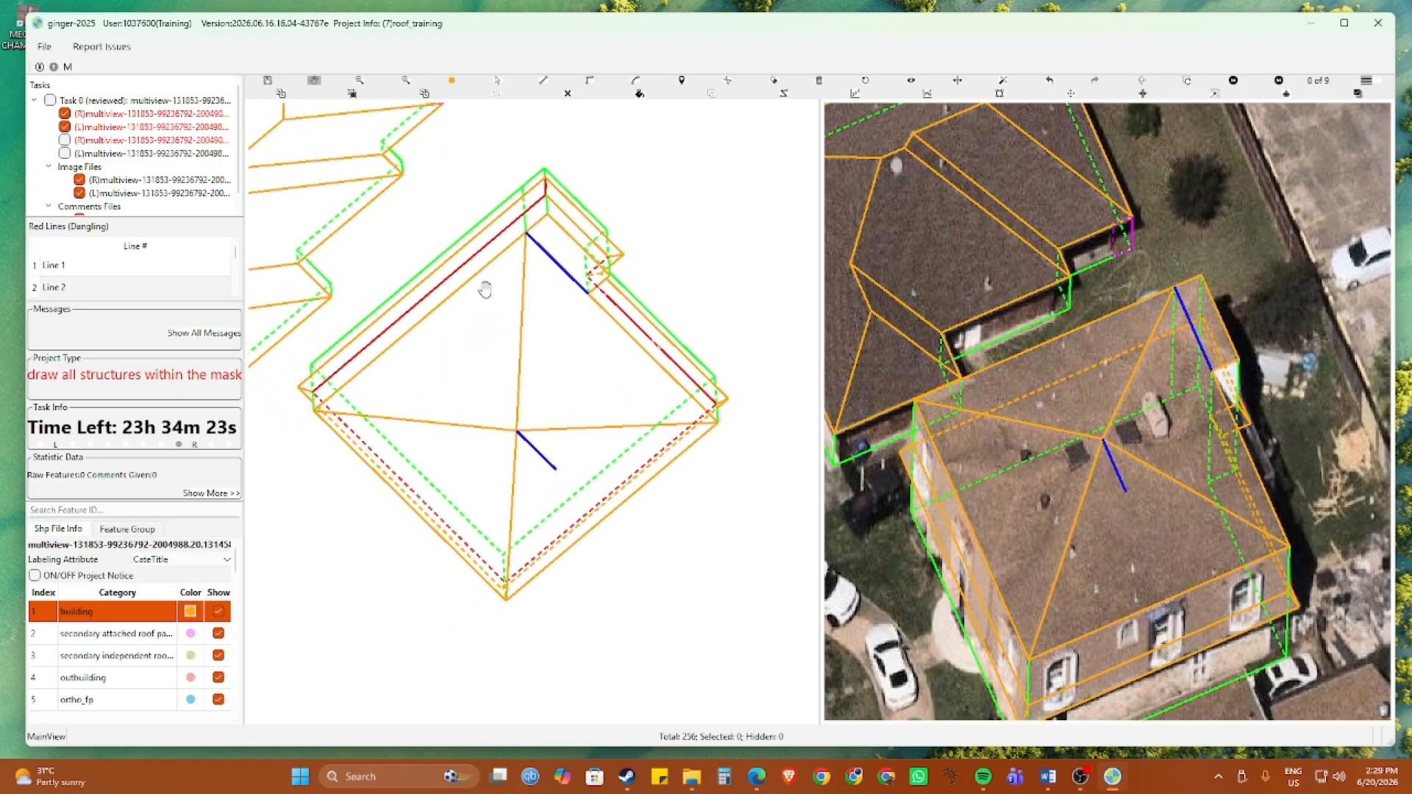
scroll(519, 208, "up", 4)
left_click_drag(557, 167, 536, 388)
key("s")
left_click(517, 390)
key("Delete")
scroll(532, 390, "down", 3)
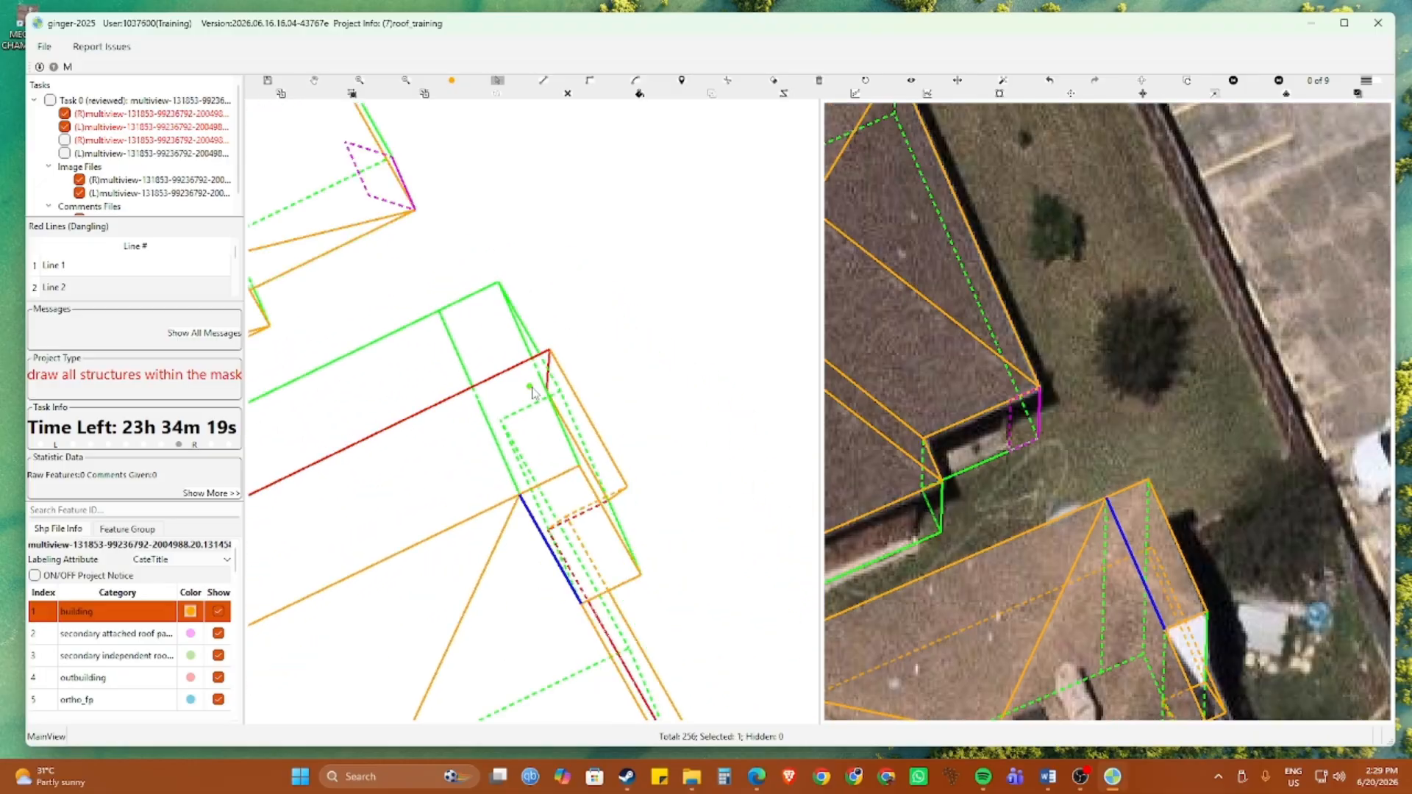
key("l")
left_click(550, 350)
left_click_drag(281, 510, 643, 301)
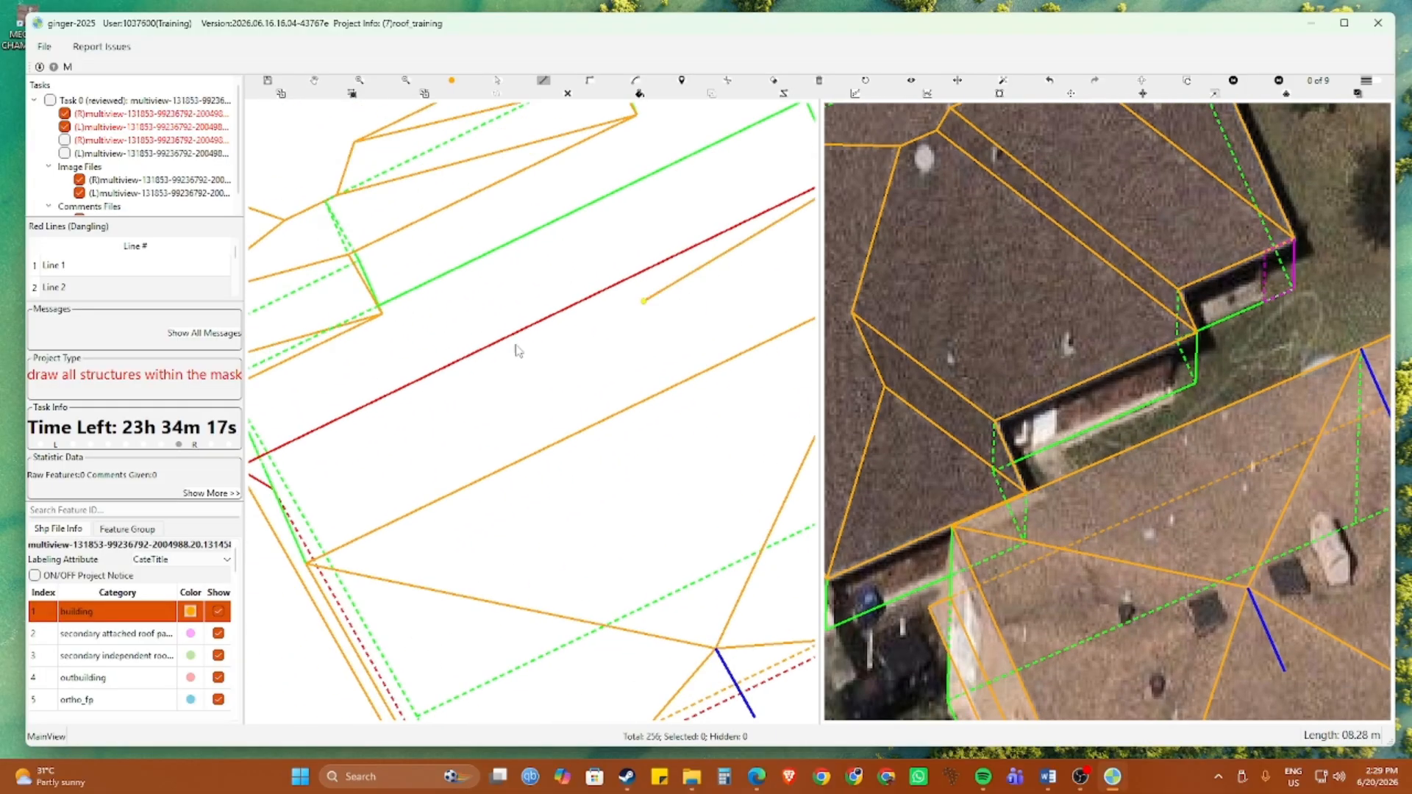
left_click_drag(331, 427, 534, 330)
left_click(424, 378)
double_click(458, 402)
key("h")
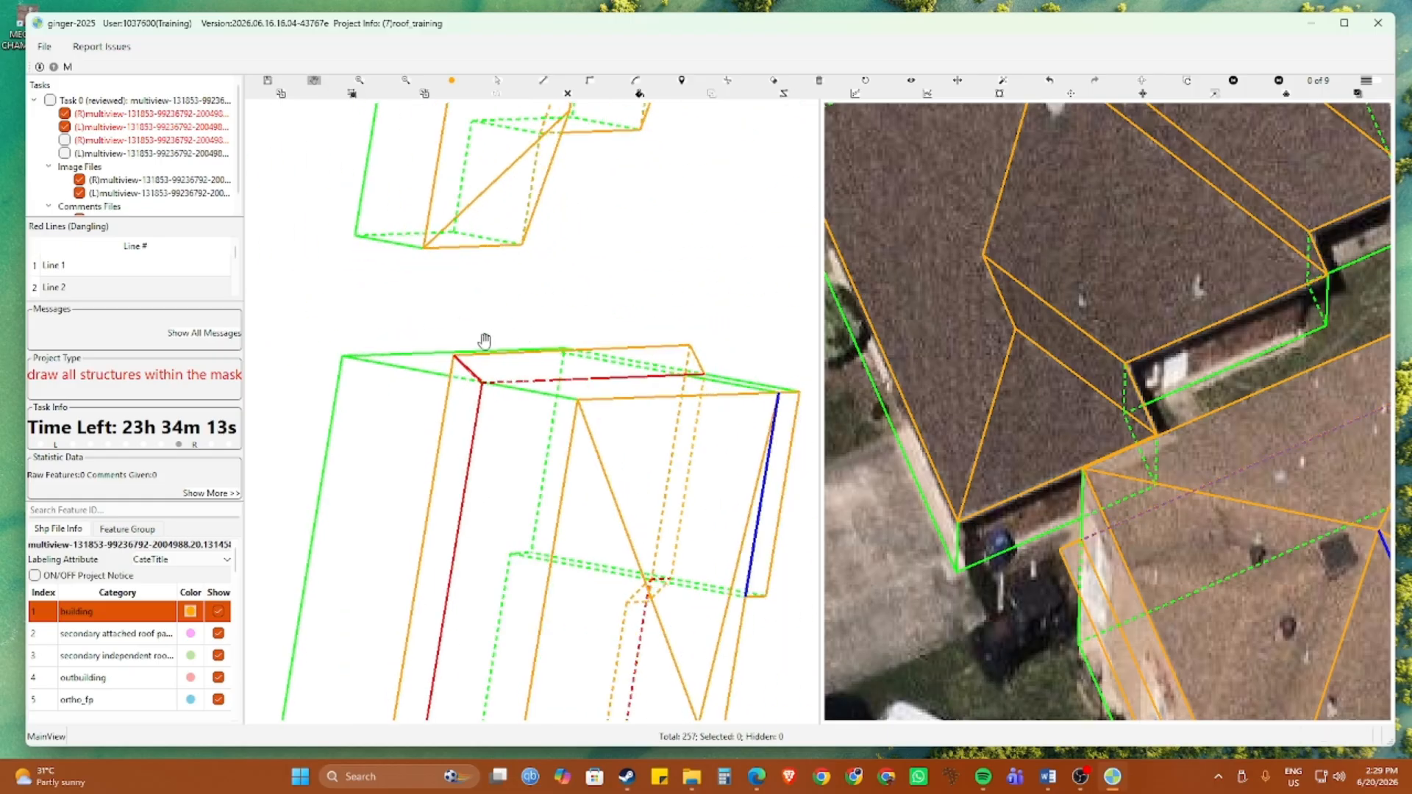
Constrain the two nearly overlapping corner points at the front end of the brown house's rear strip to coincide
scroll(456, 371, "up", 5)
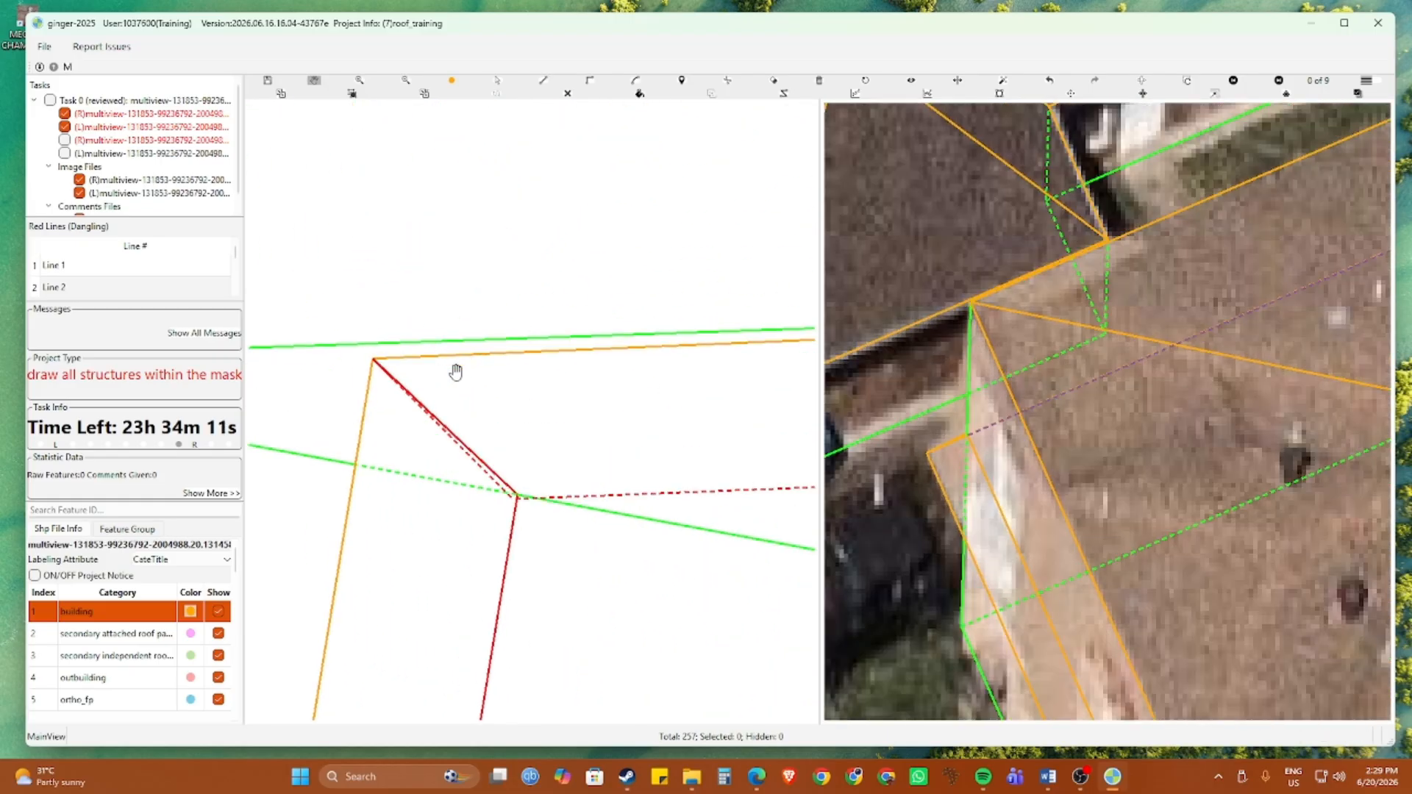
scroll(455, 371, "down", 5)
scroll(450, 411, "up", 5)
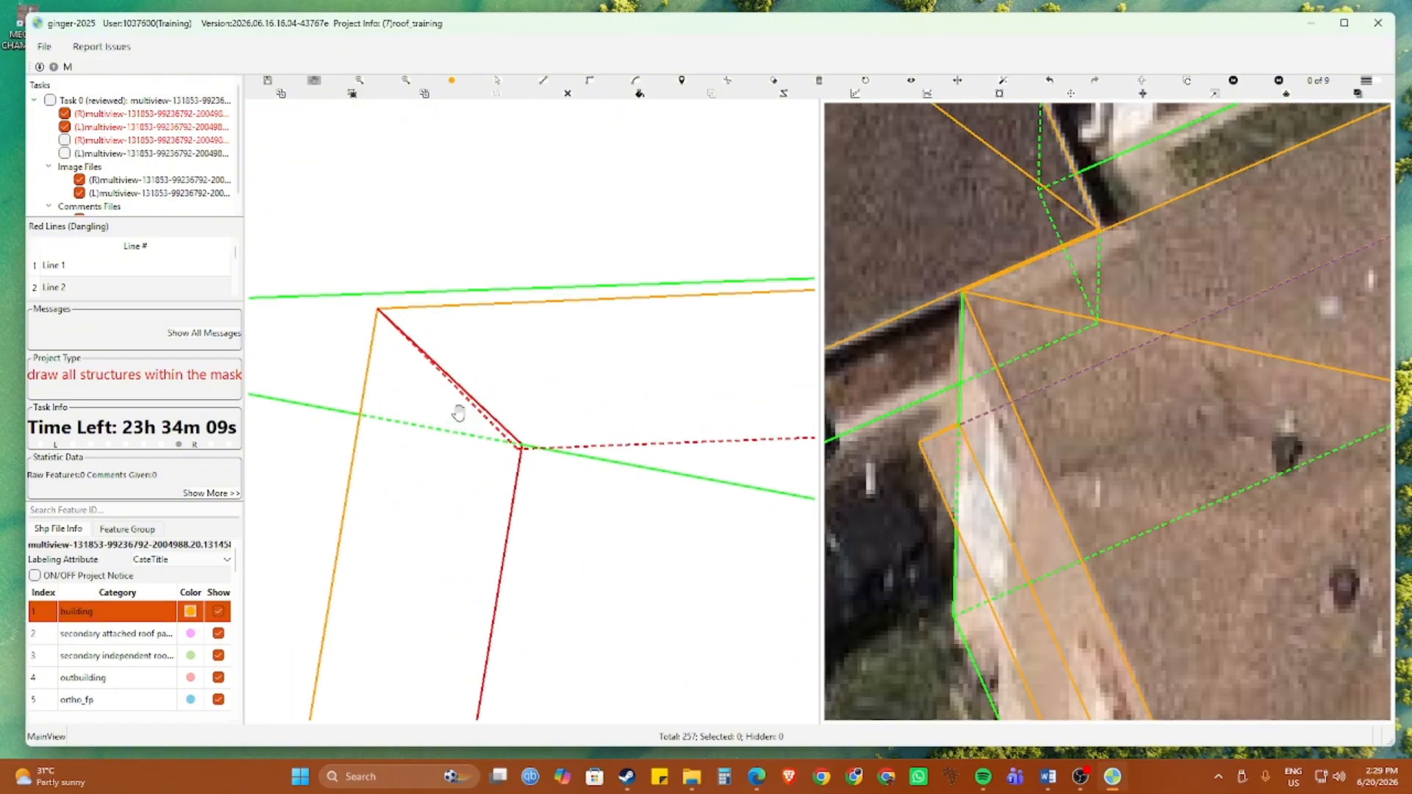
key("y")
scroll(461, 456, "up", 2)
key("y")
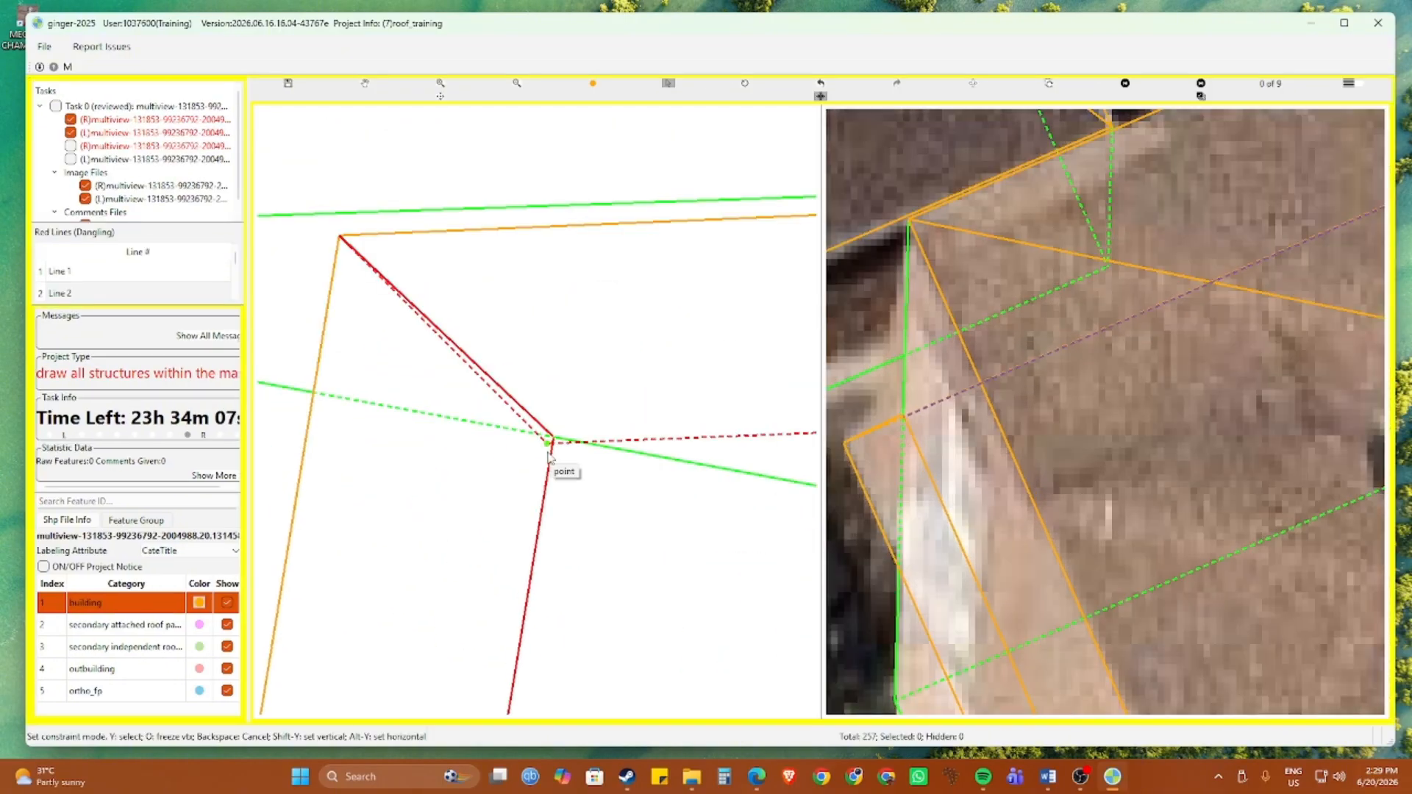
left_click(562, 446)
key("Delete")
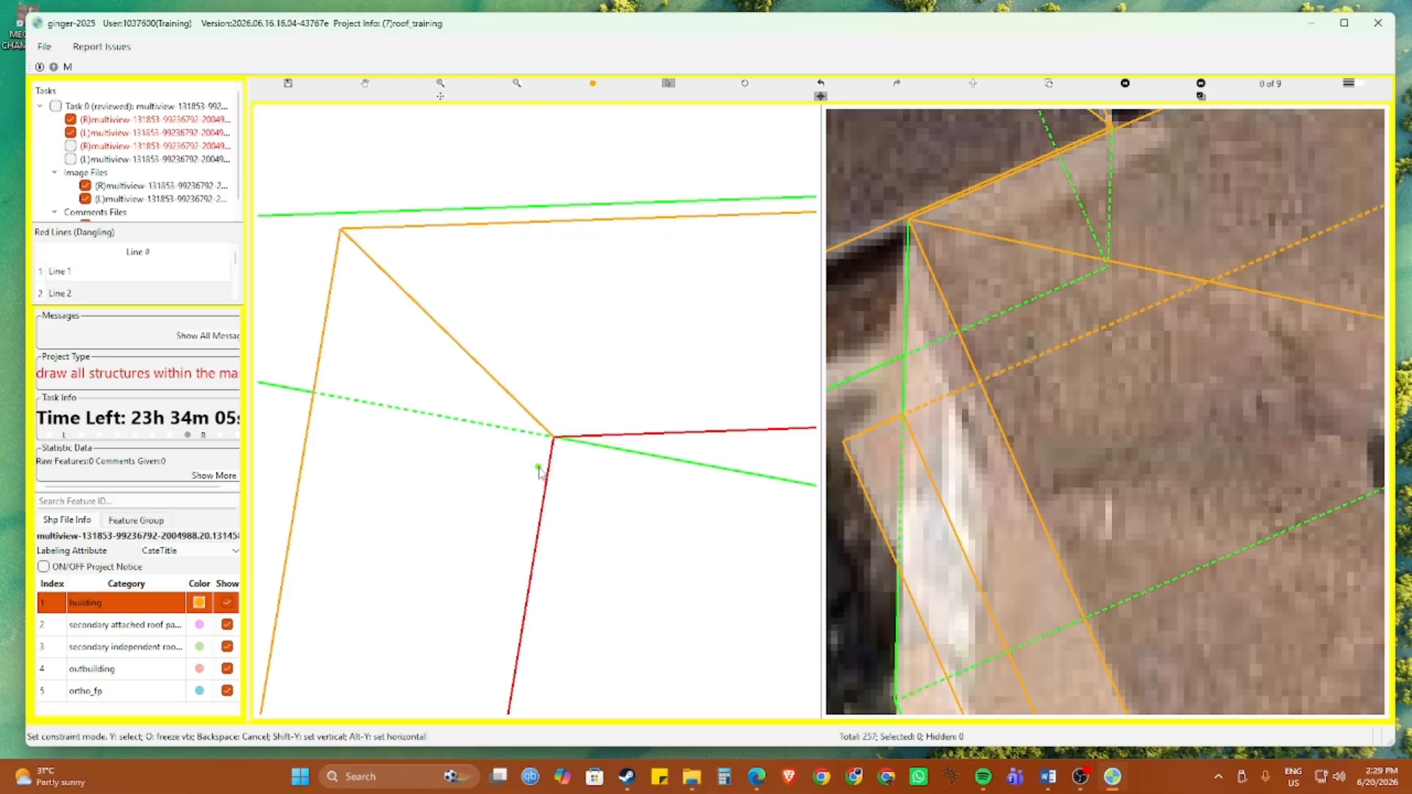
scroll(540, 453, "down", 3)
key("Escape")
Check the outlines of the brown house and its dark-roofed neighbour against both aerial views
scroll(539, 451, "down", 3)
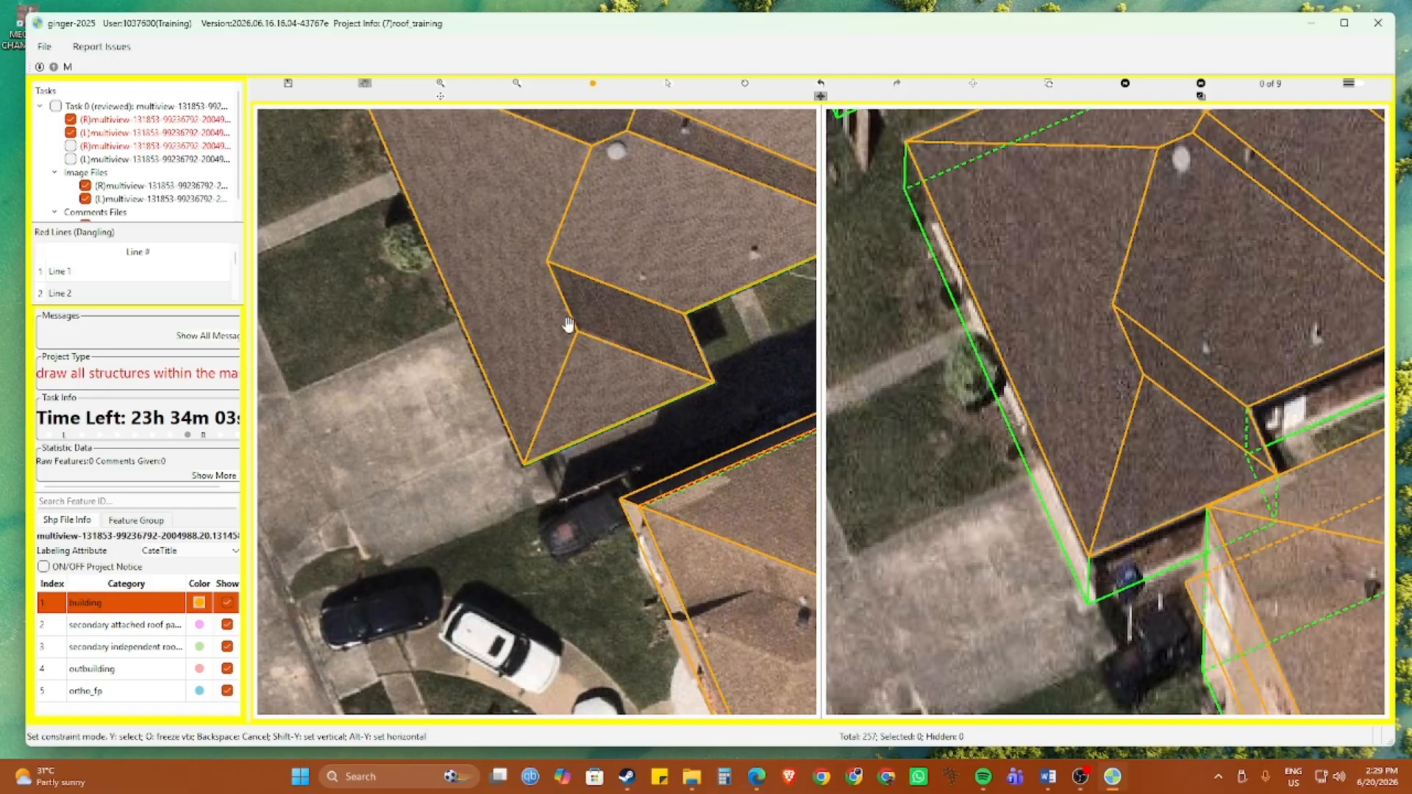
left_click_drag(568, 322, 531, 451)
key("Escape")
scroll(530, 450, "down", 4)
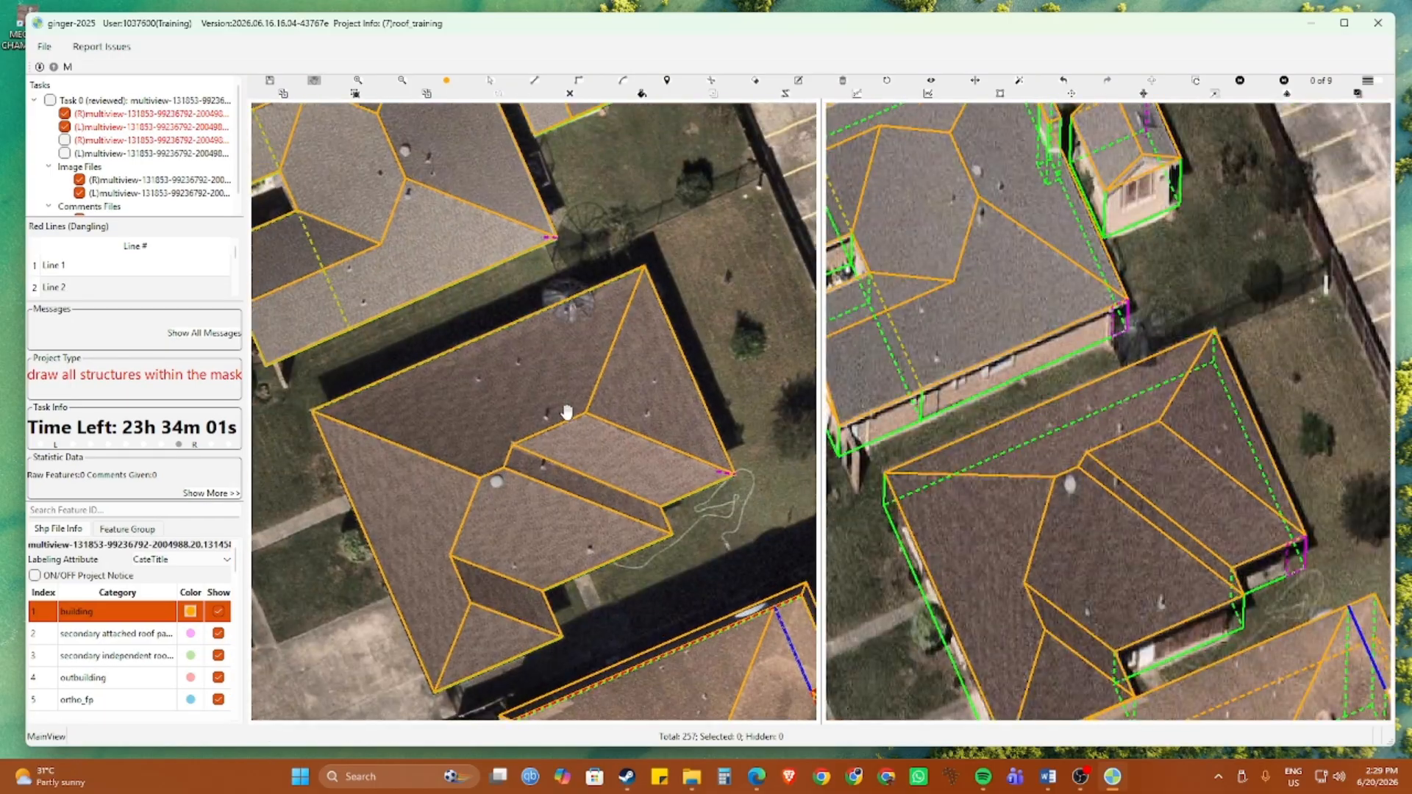
scroll(568, 414, "down", 3)
left_click_drag(583, 553, 568, 358)
scroll(612, 392, "up", 3)
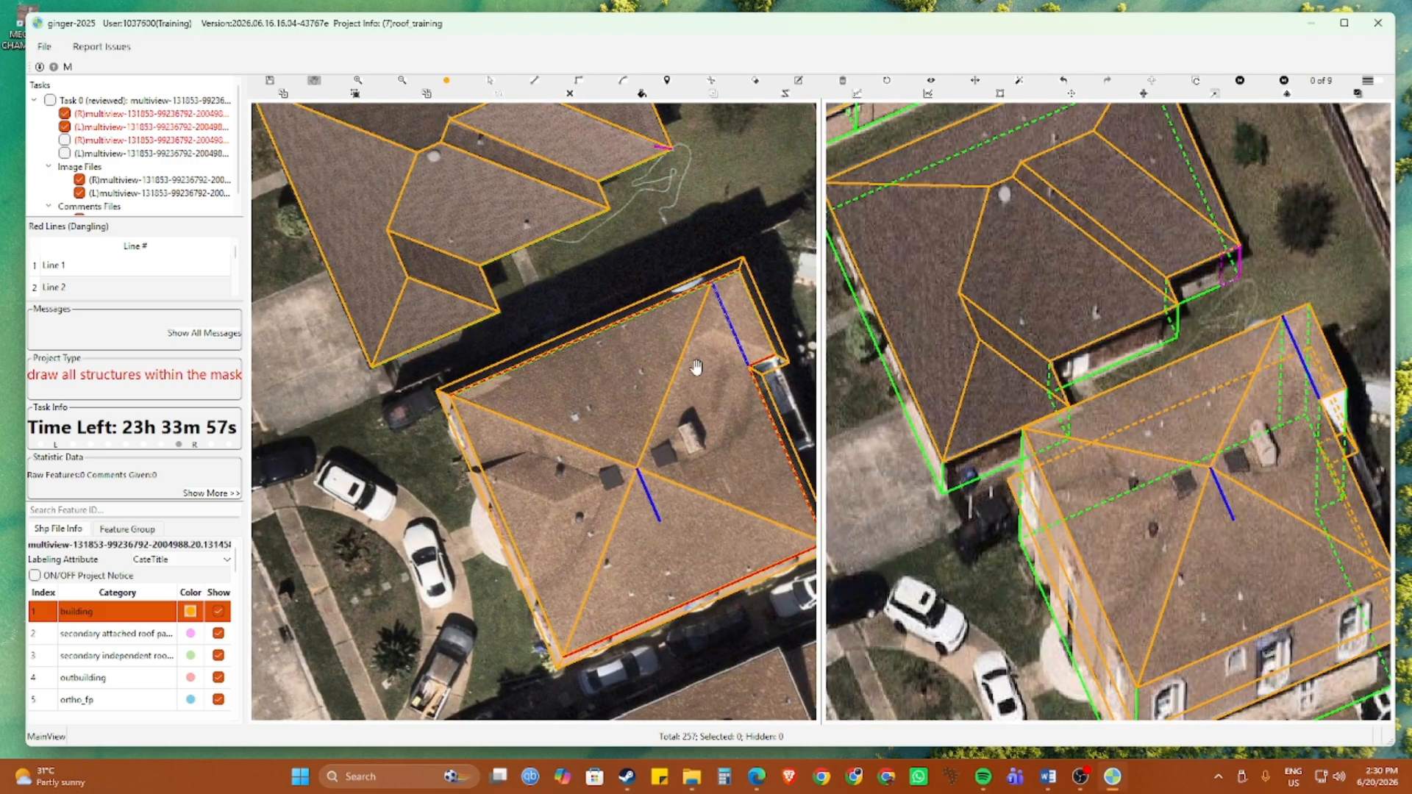
scroll(672, 395, "down", 3)
left_click_drag(681, 463, 591, 438)
scroll(620, 334, "up", 3)
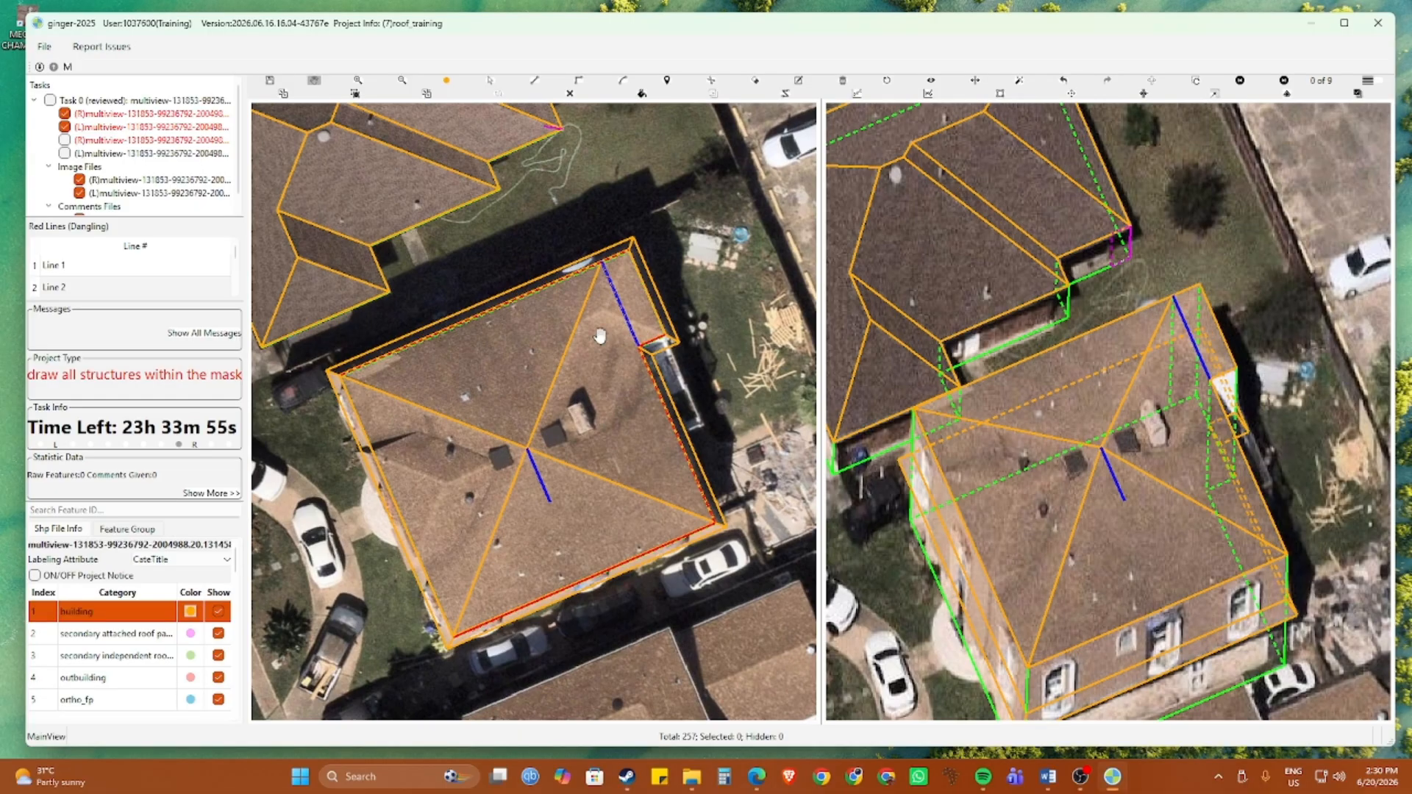
Draw a short ridge line from the brown roof's rear hip into the projection beside the notch, parallel to the notch's short edge
scroll(600, 336, "up", 3)
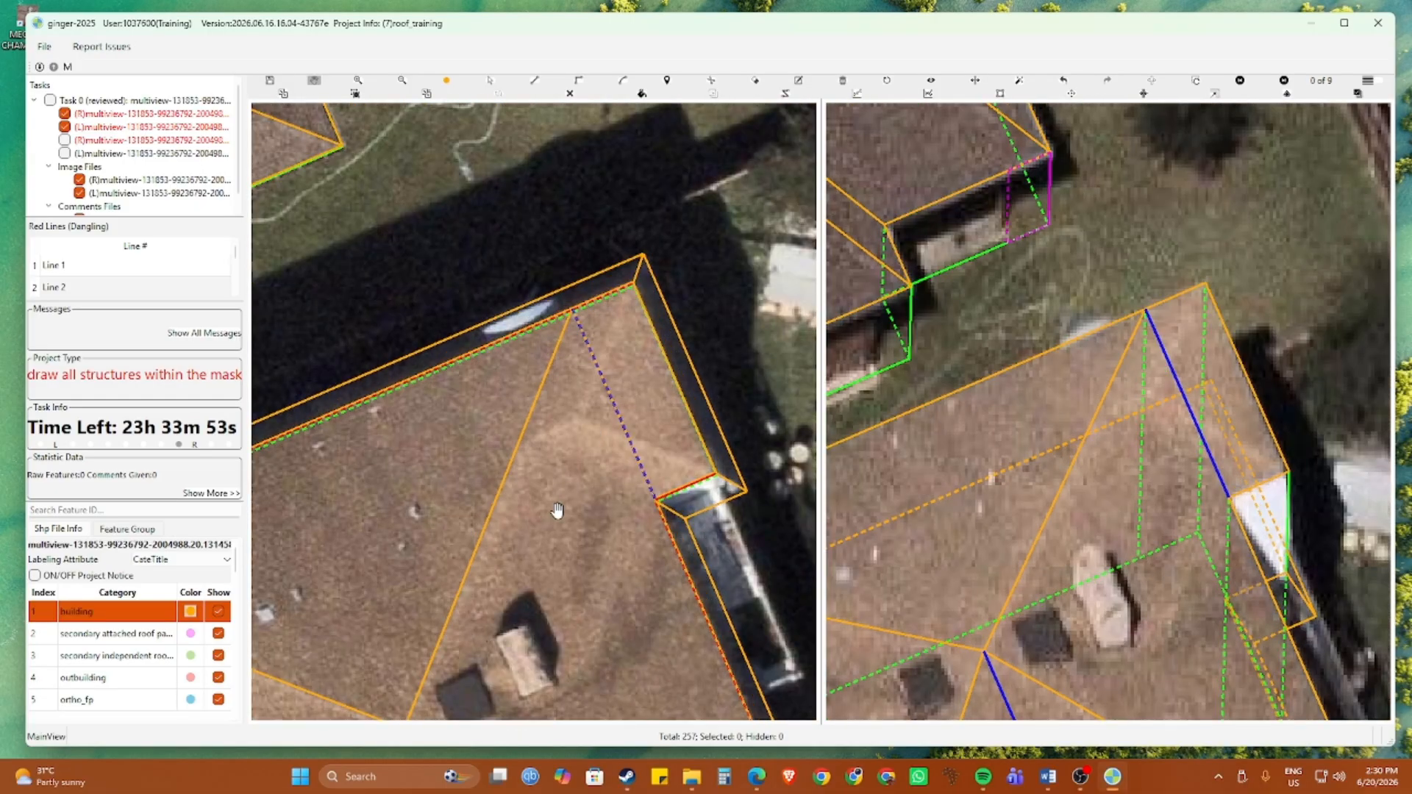
key("d")
left_click(524, 448)
left_click(524, 449)
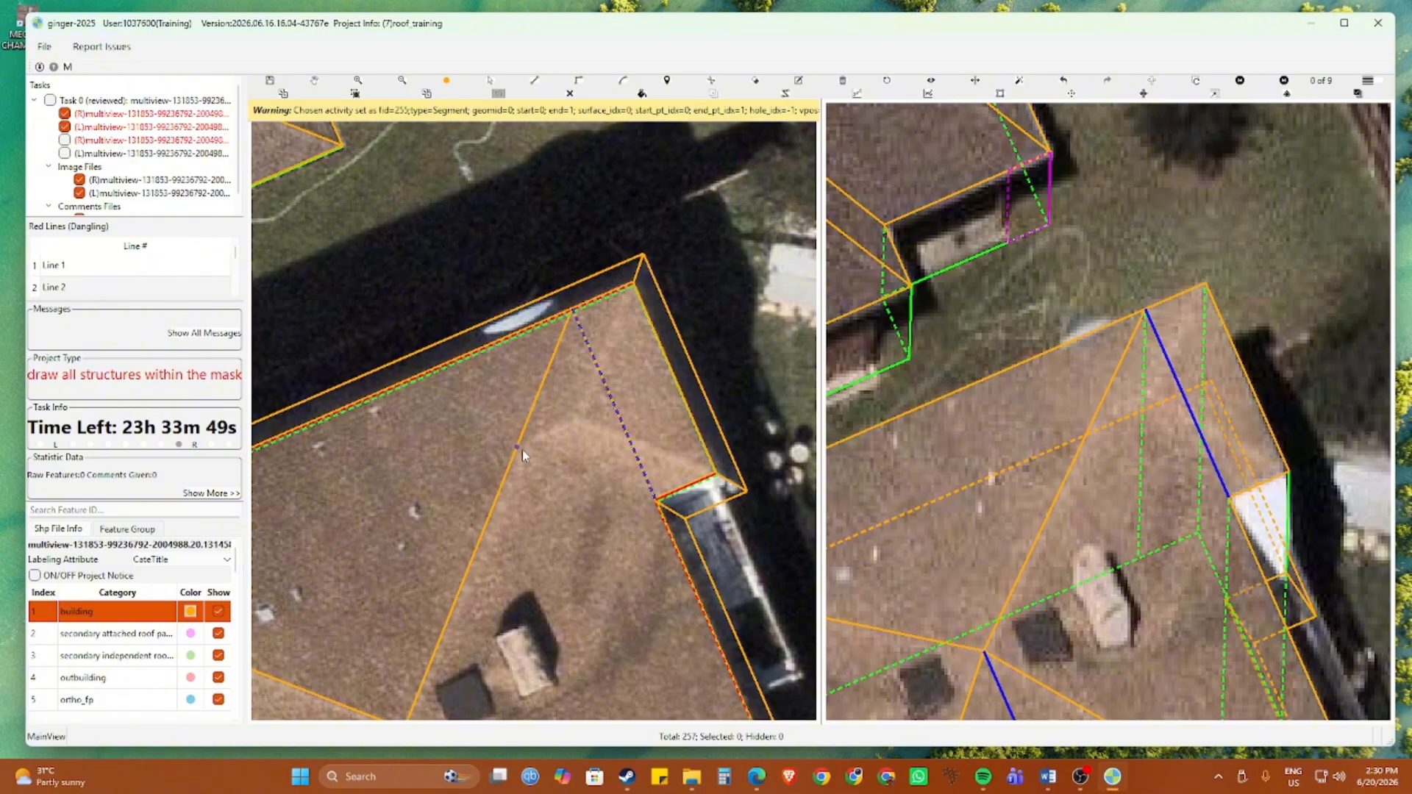
left_click(522, 454)
left_click(702, 512)
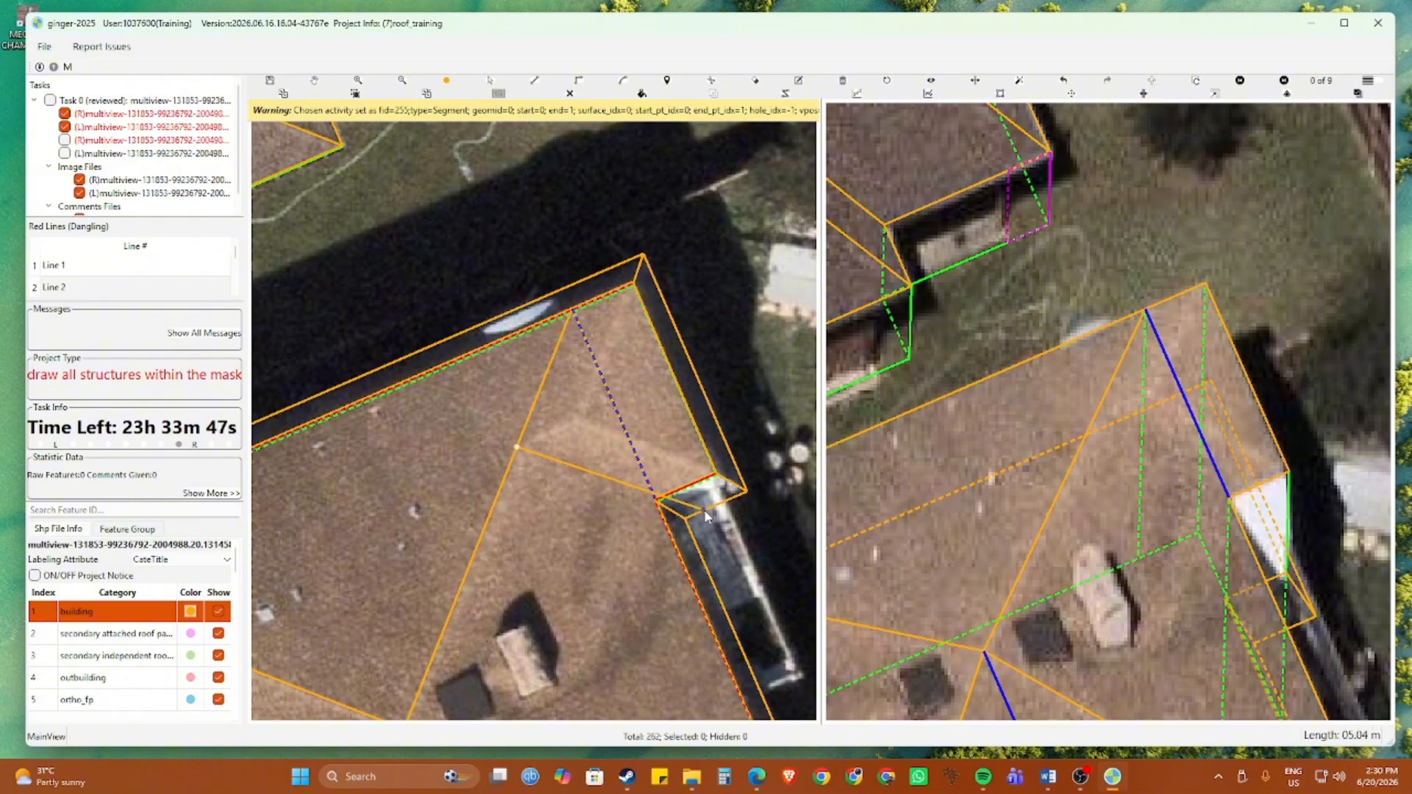
left_click(704, 509)
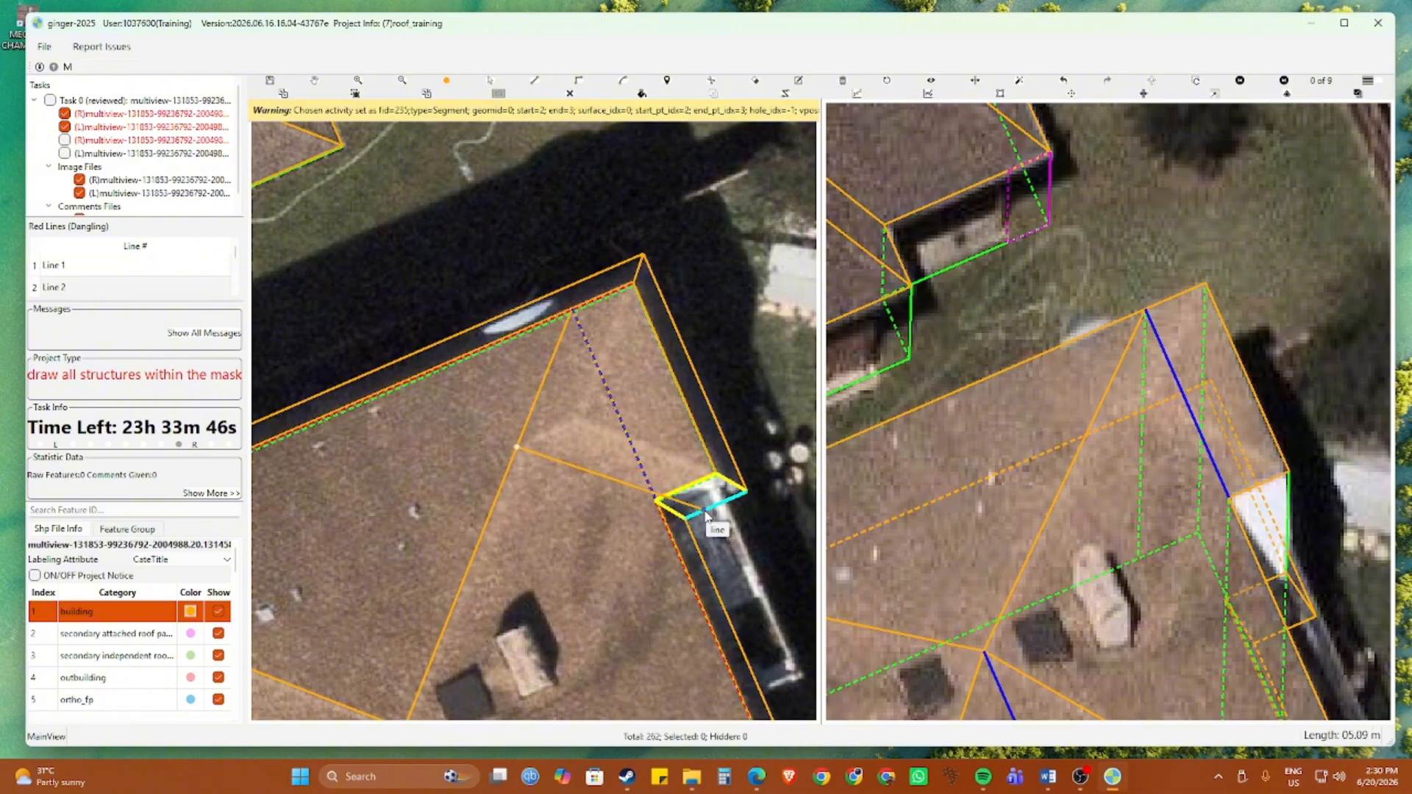
left_click(581, 419)
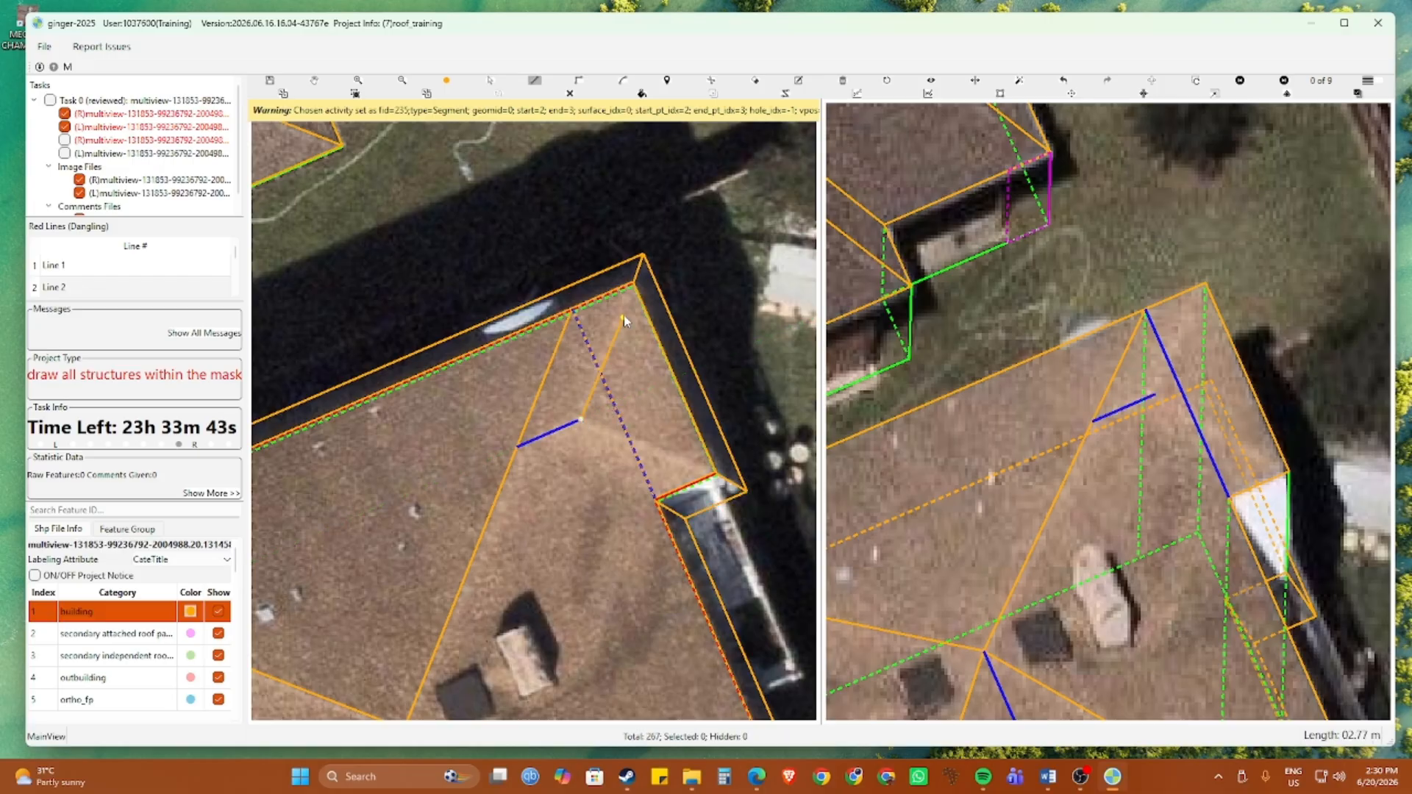
Draw the triangular hip face at the short ridge's outer end and the two roof faces on either side of the ridge
left_click(715, 473)
right_click(715, 473)
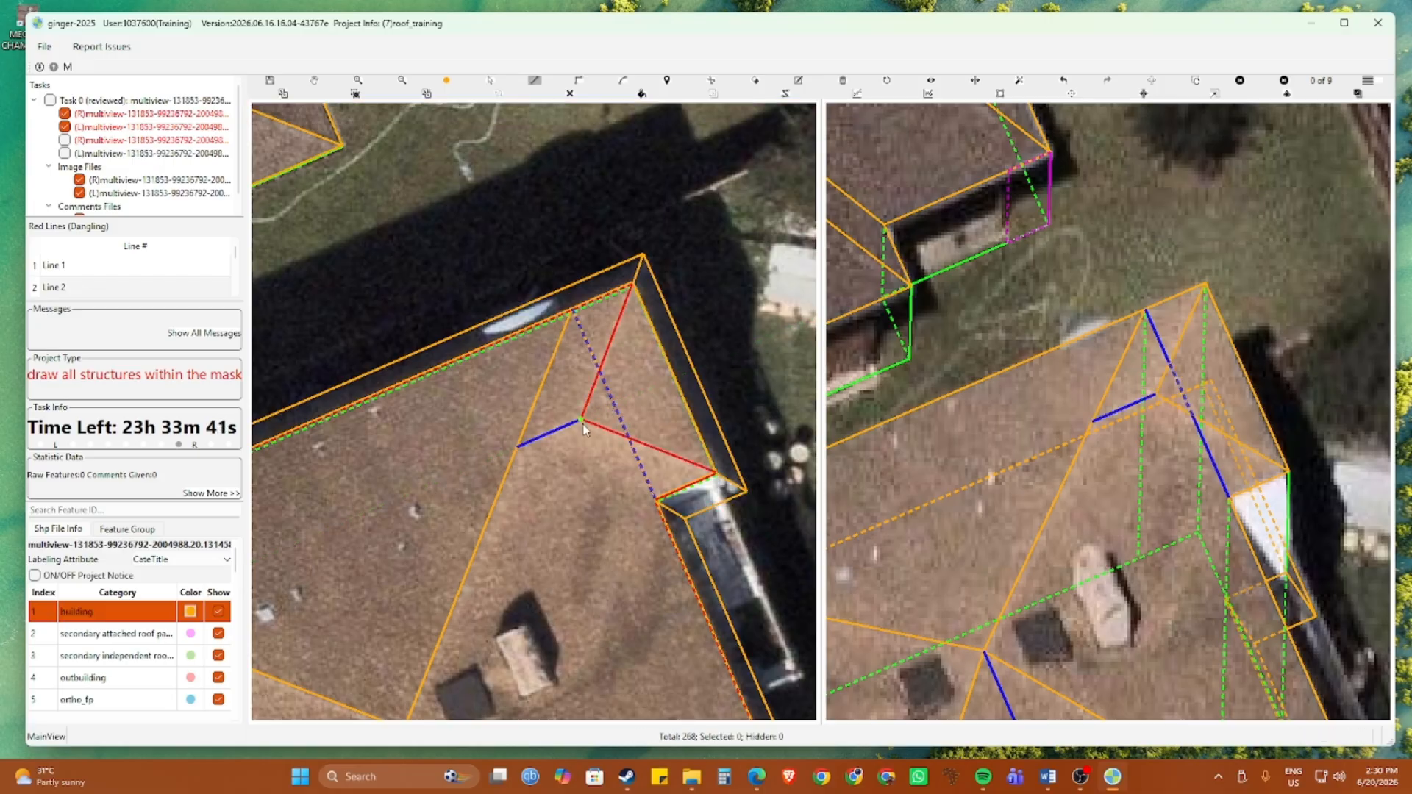
left_click(581, 420)
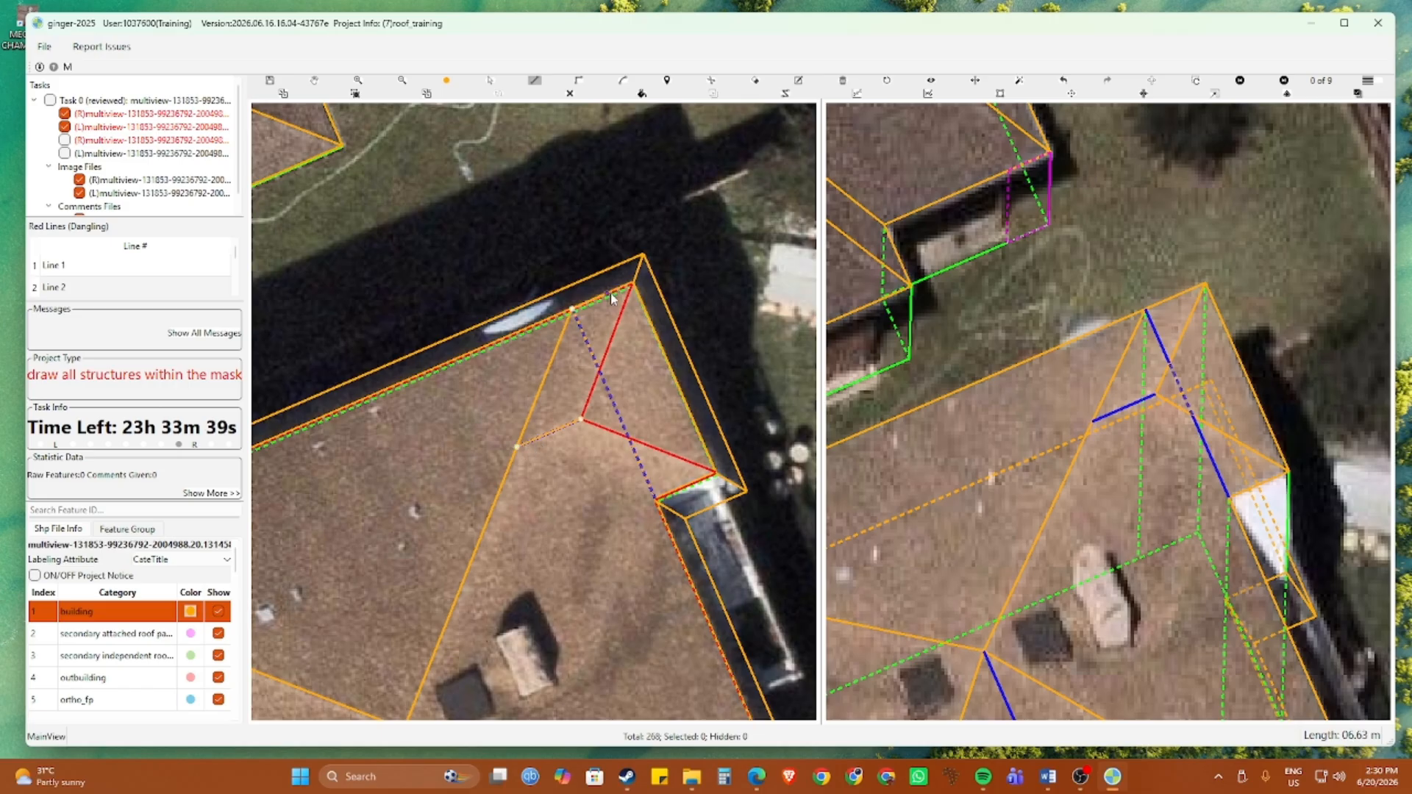
left_click(580, 420)
left_click(581, 420)
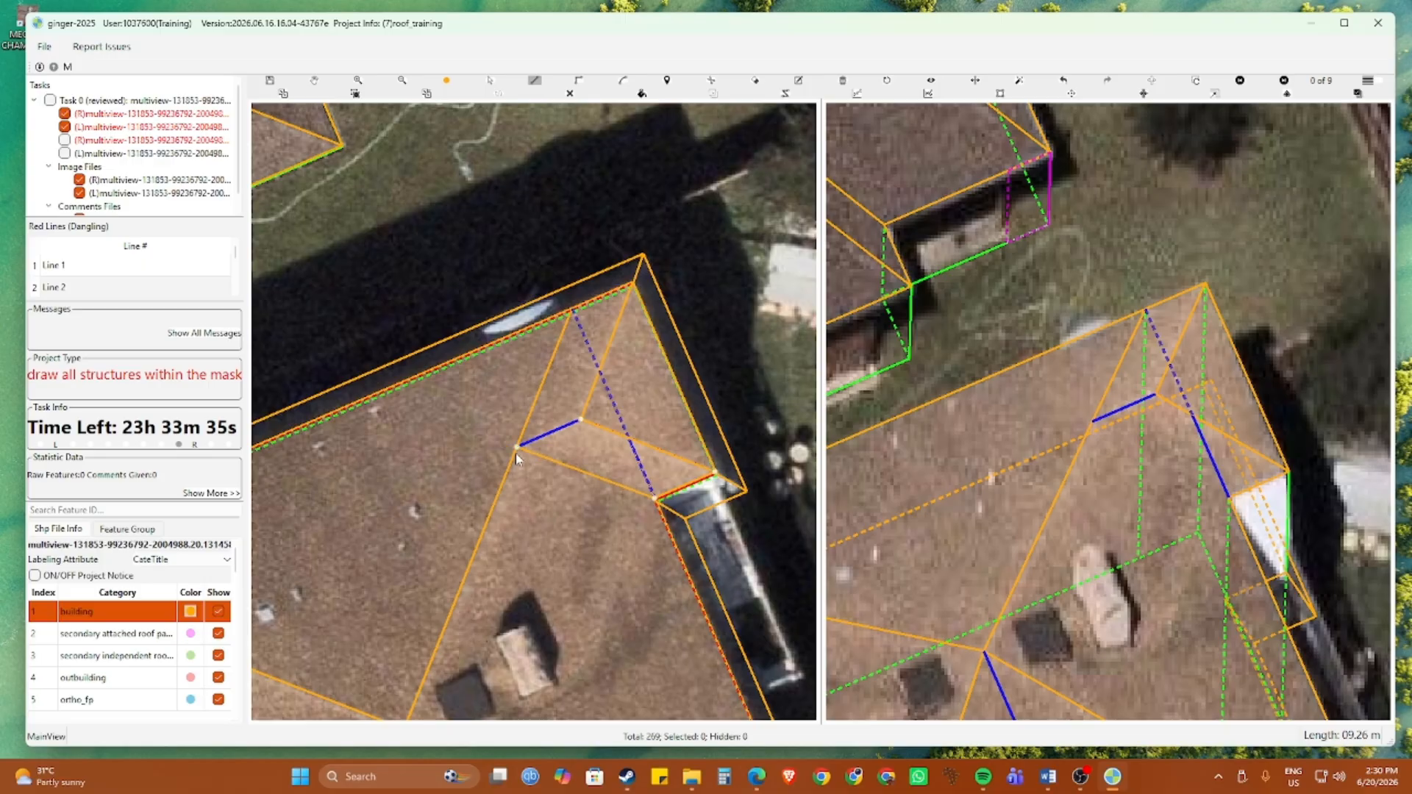
left_click(514, 453)
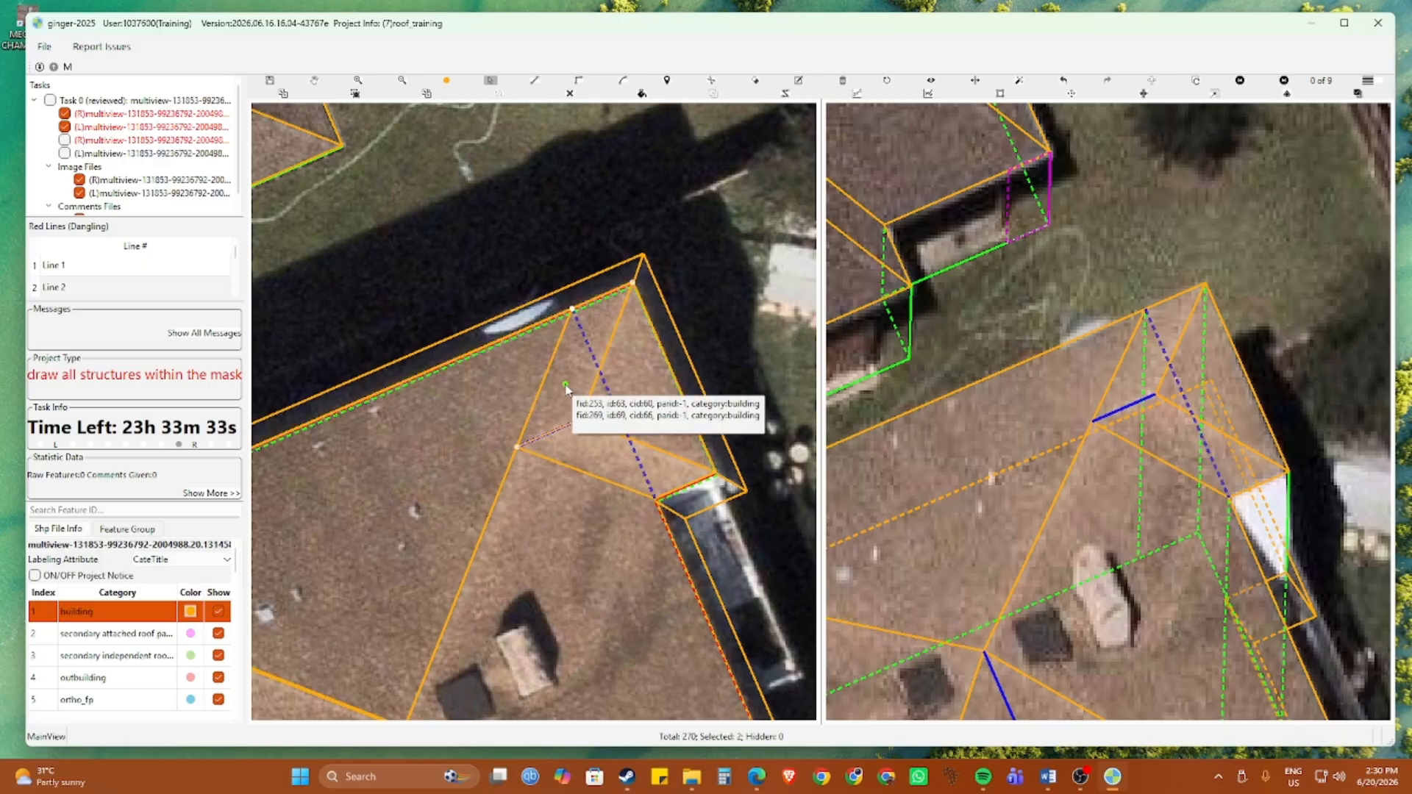
Replace the roof face behind the chimney with one through the short ridge's inner end, notch corner, far roof corner and apex
scroll(566, 390, "down", 2)
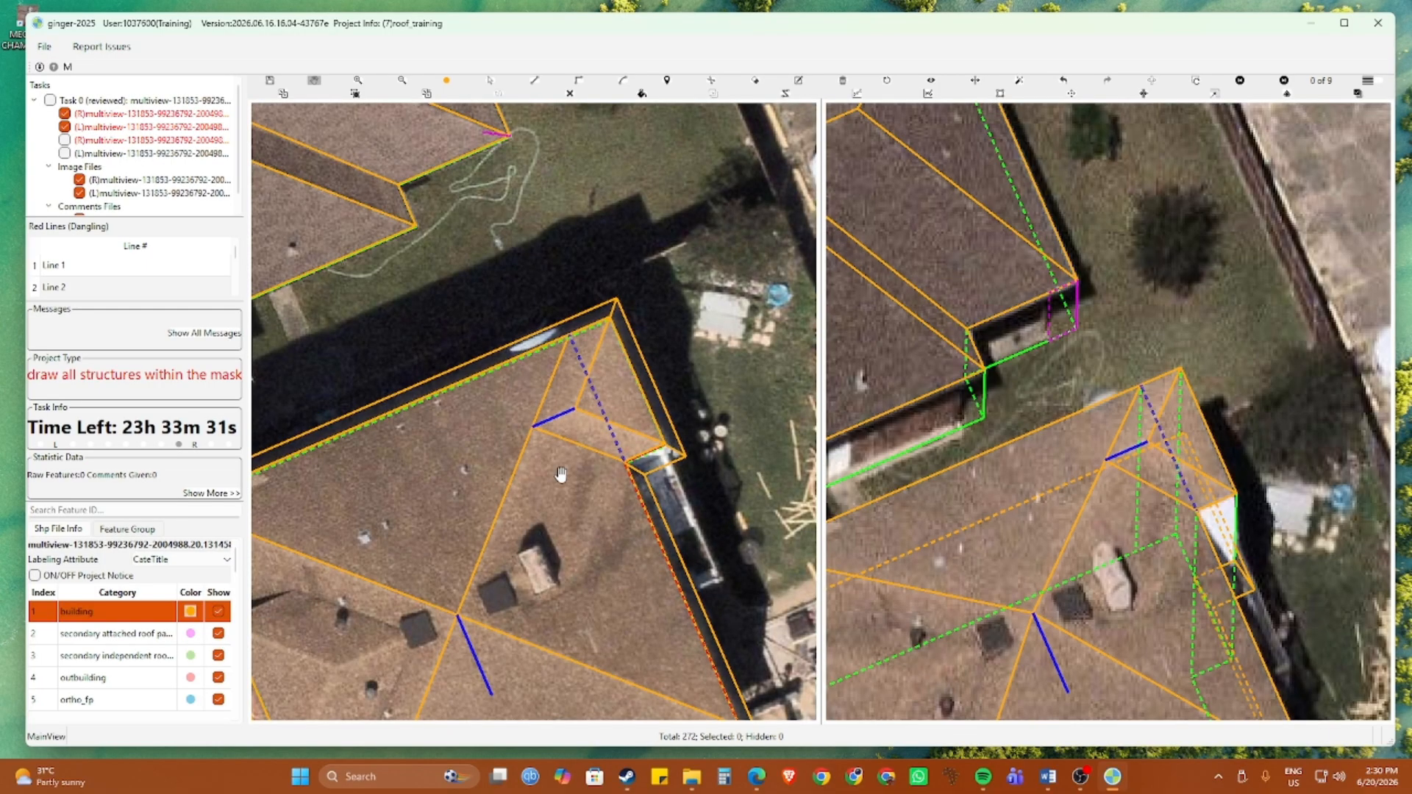
left_click(563, 524)
key("Delete")
key("l")
left_click(533, 428)
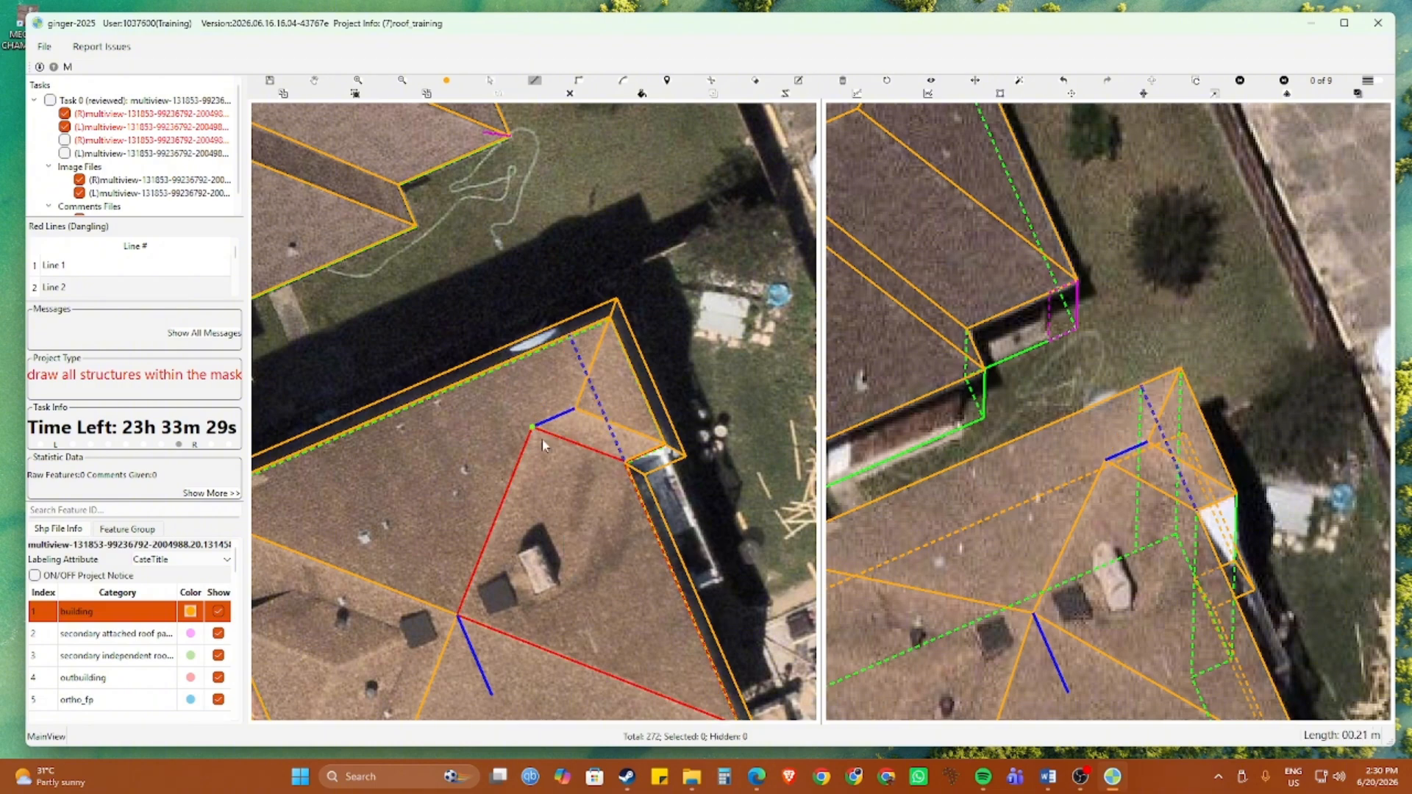
left_click(625, 462)
left_click_drag(638, 555, 616, 292)
left_click(624, 522)
left_click(345, 411)
right_click(345, 411)
key("space")
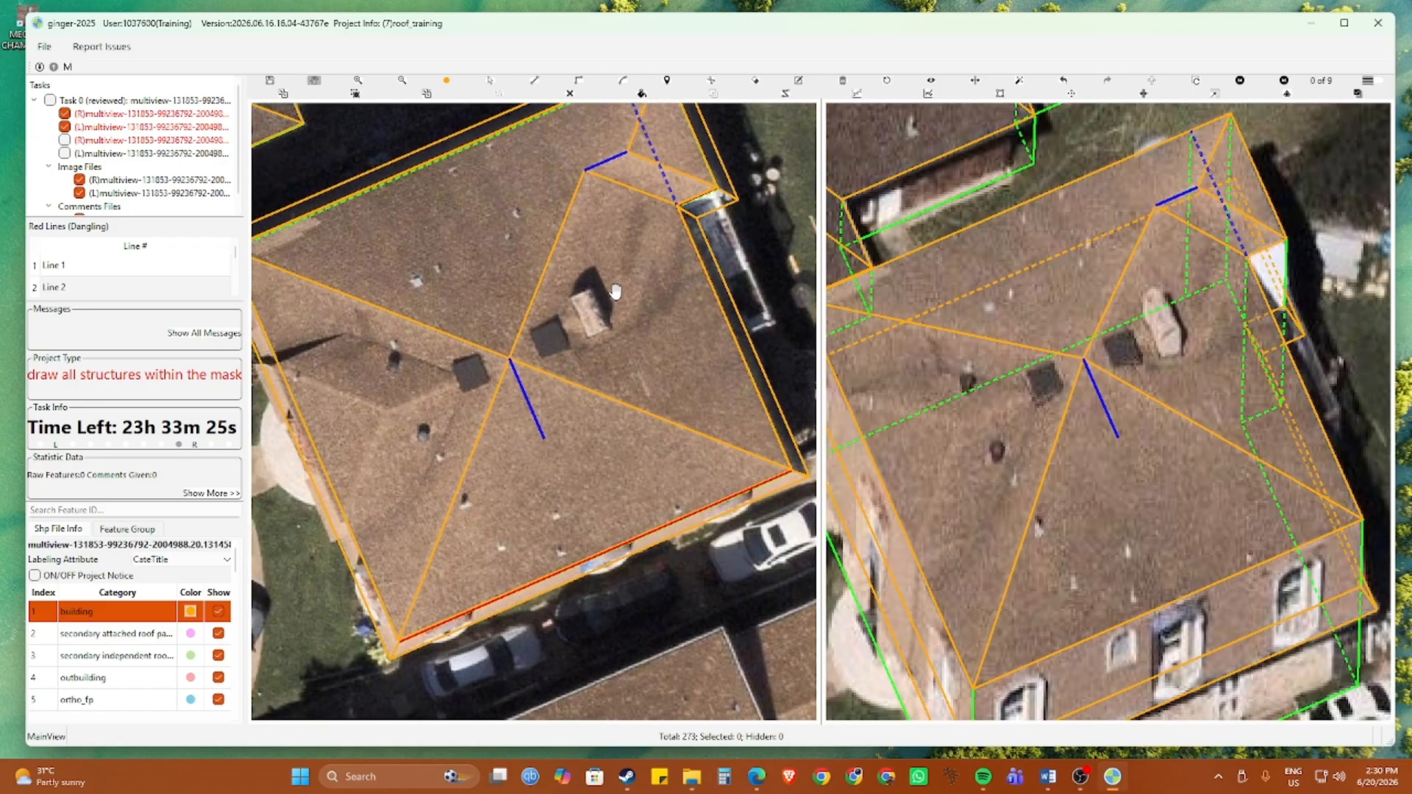
Remove the blue guide lines from the brown roof
scroll(616, 292, "down", 2)
key("f")
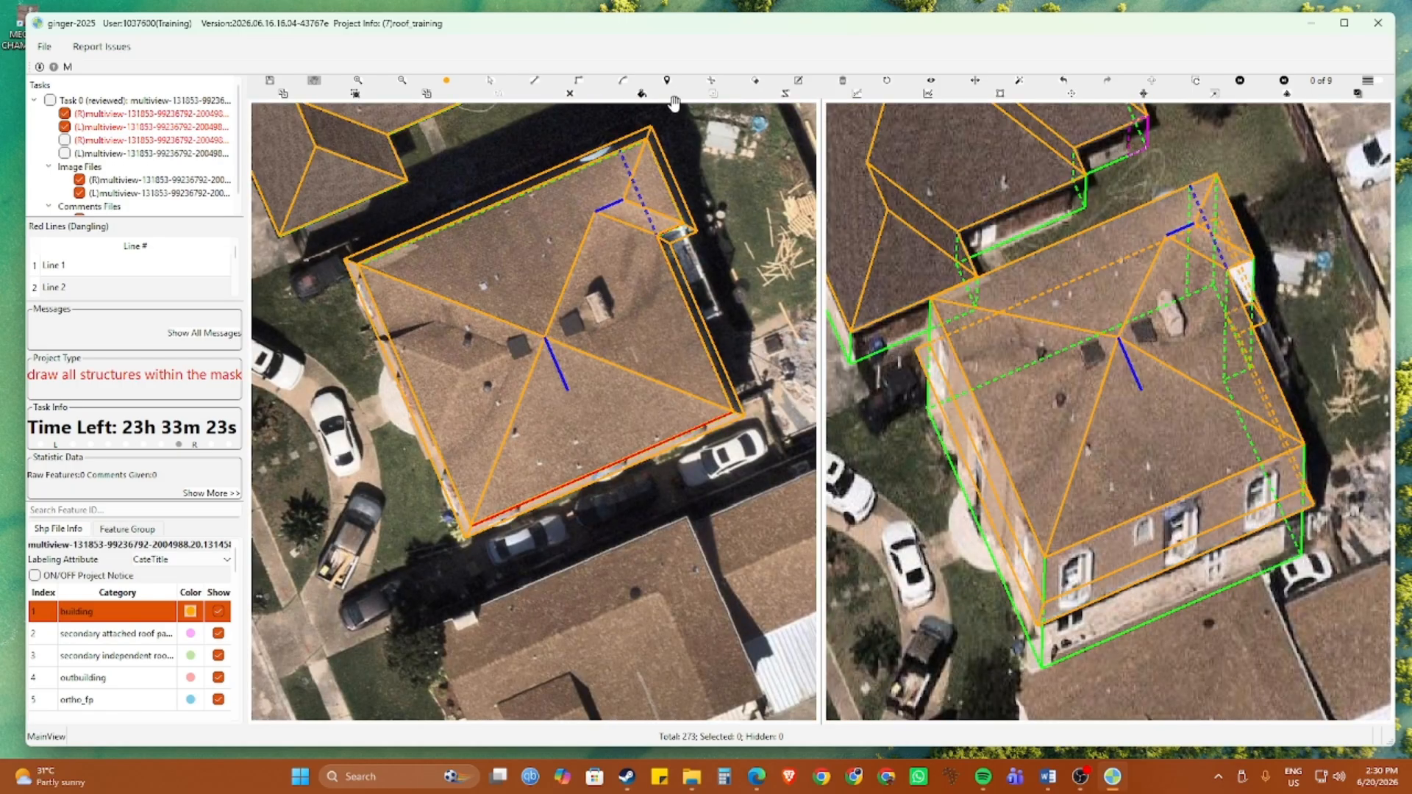
left_click(570, 95)
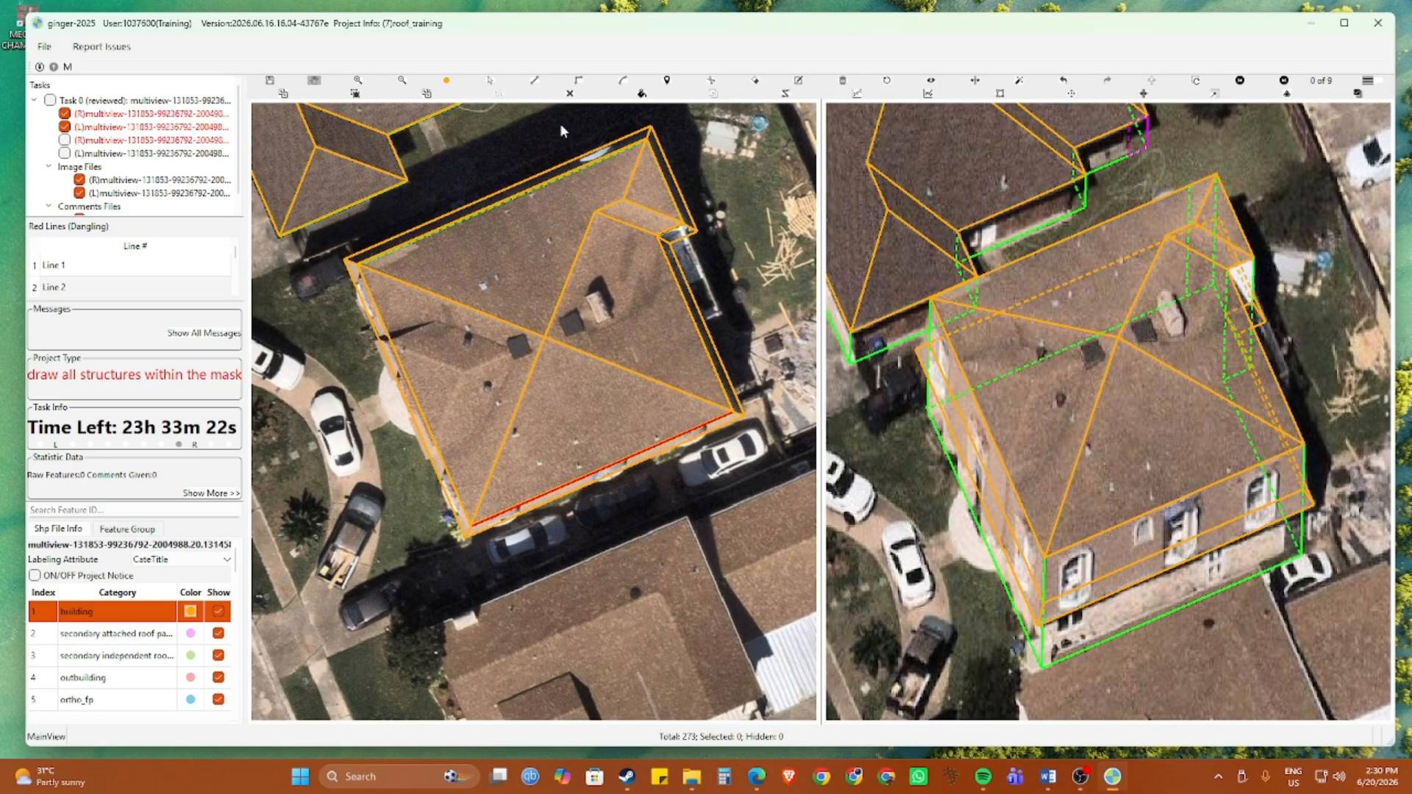
Examine the brown house's driveway-side wall and roof slope in both views, with the outlines shown and hidden for comparison
left_click(405, 381)
scroll(403, 390, "up", 2)
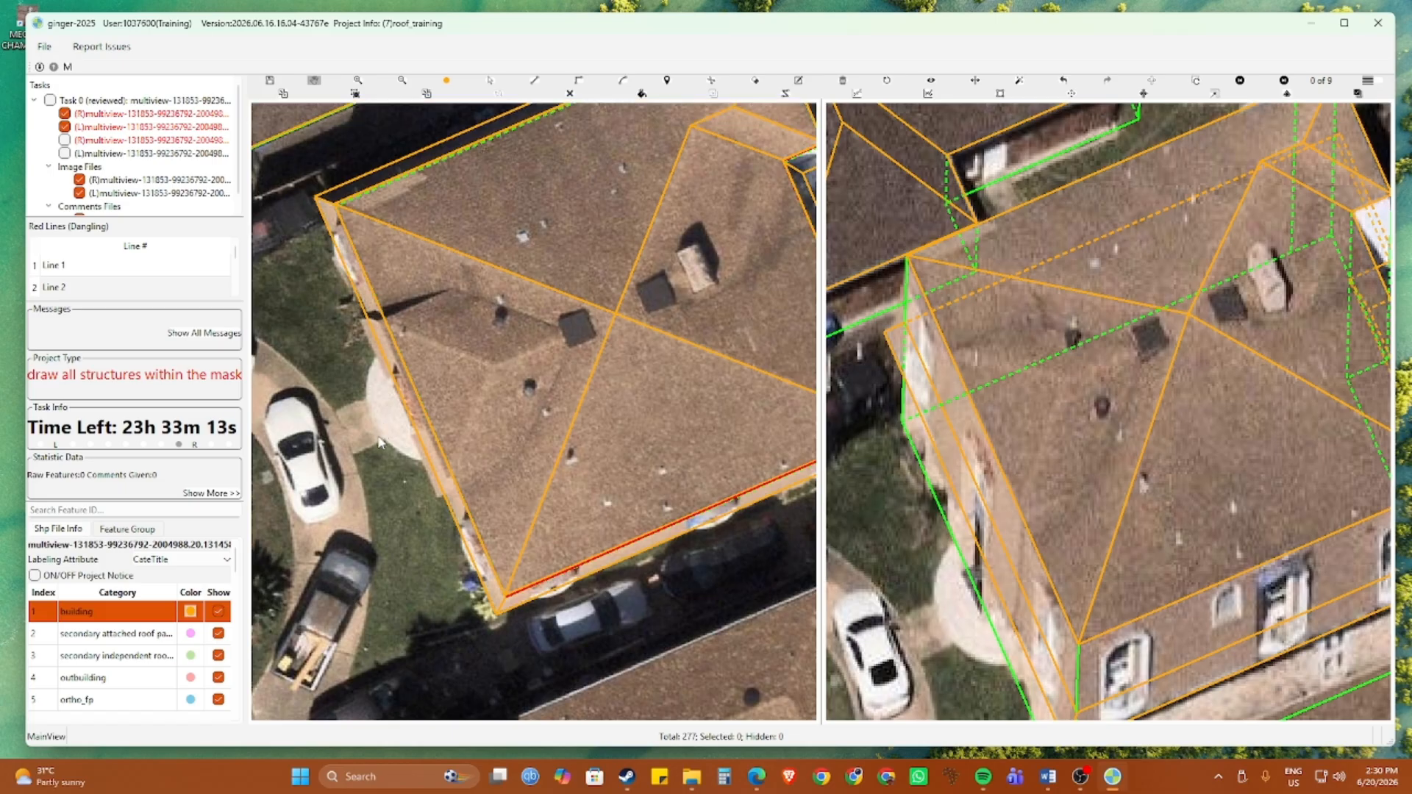
scroll(378, 440, "up", 2)
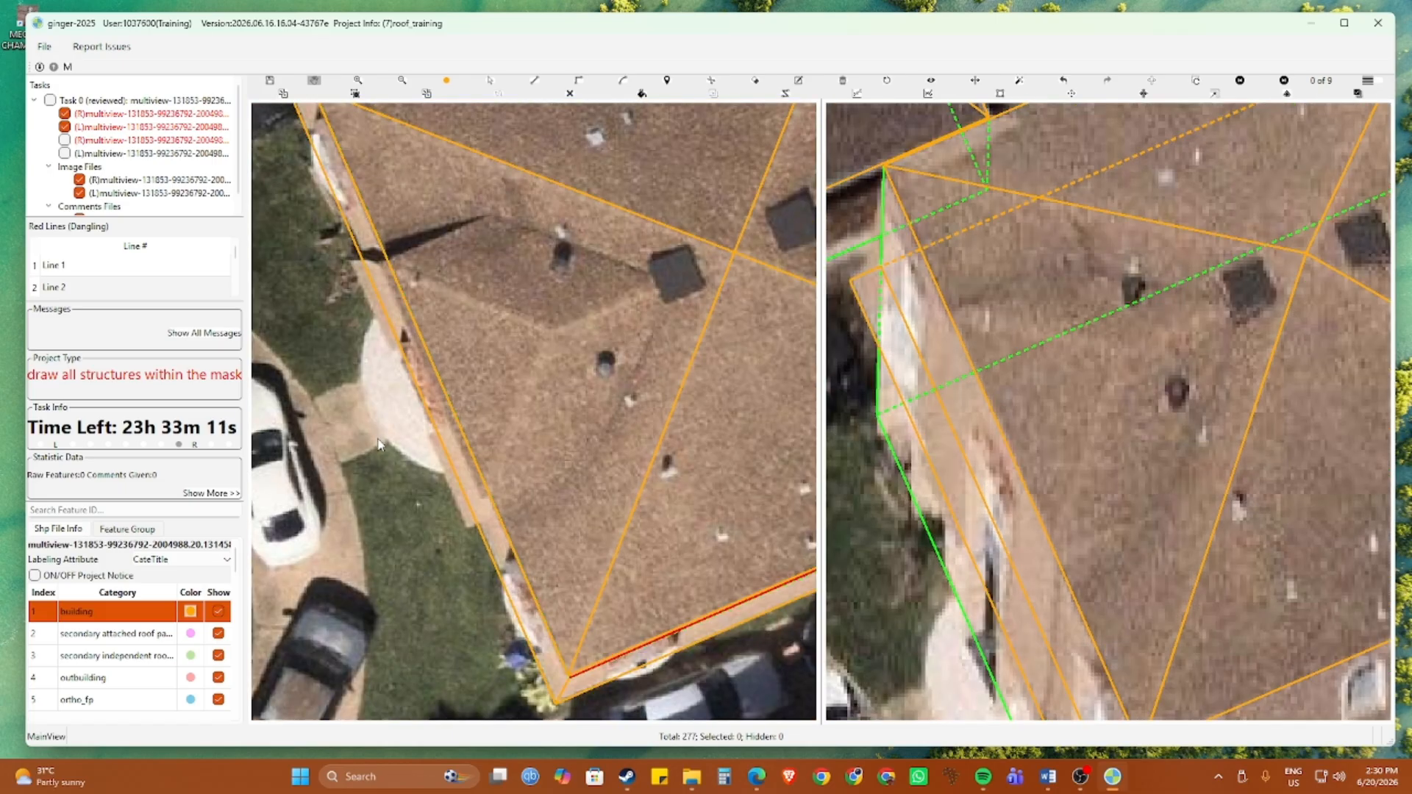
scroll(378, 445, "down", 3)
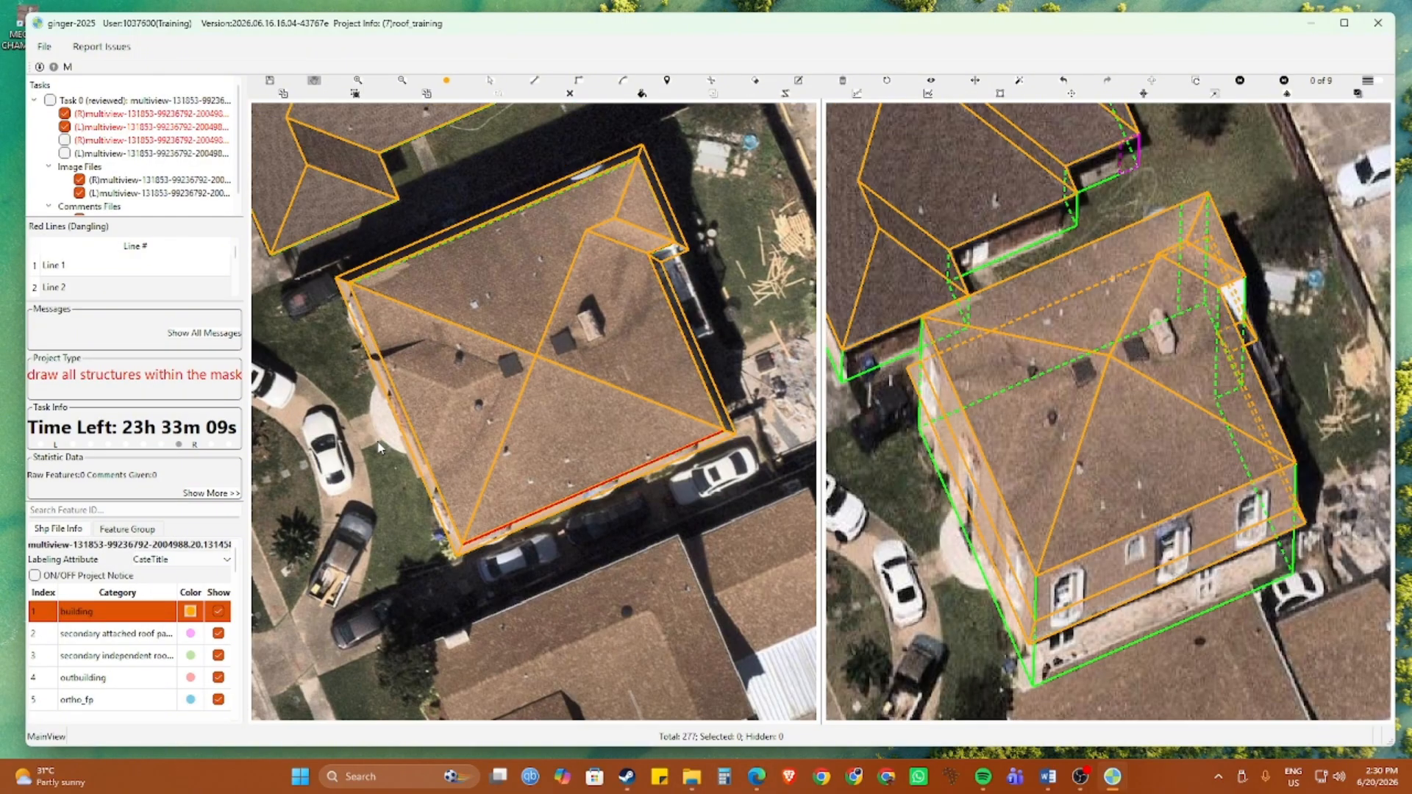
scroll(375, 446, "up", 3)
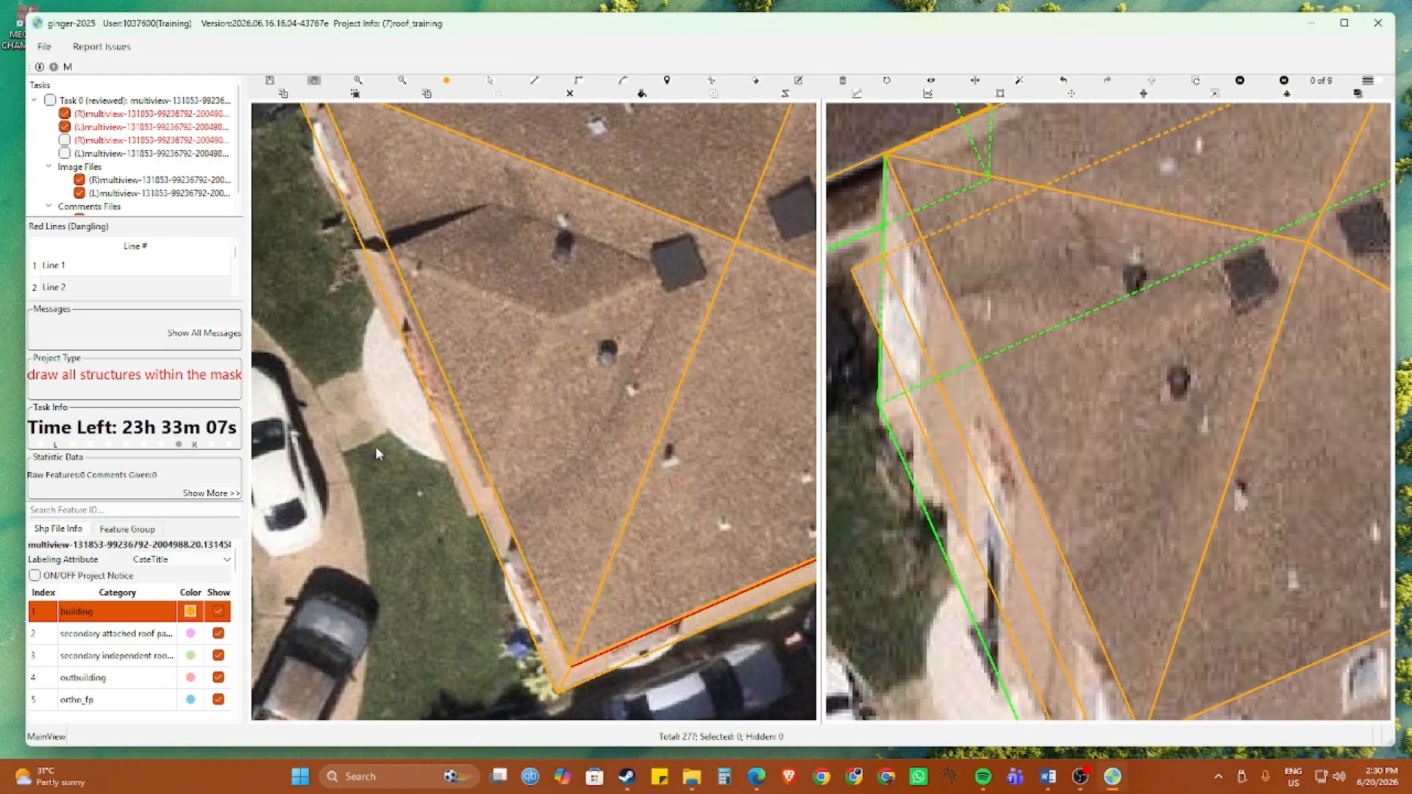
scroll(375, 449, "down", 1)
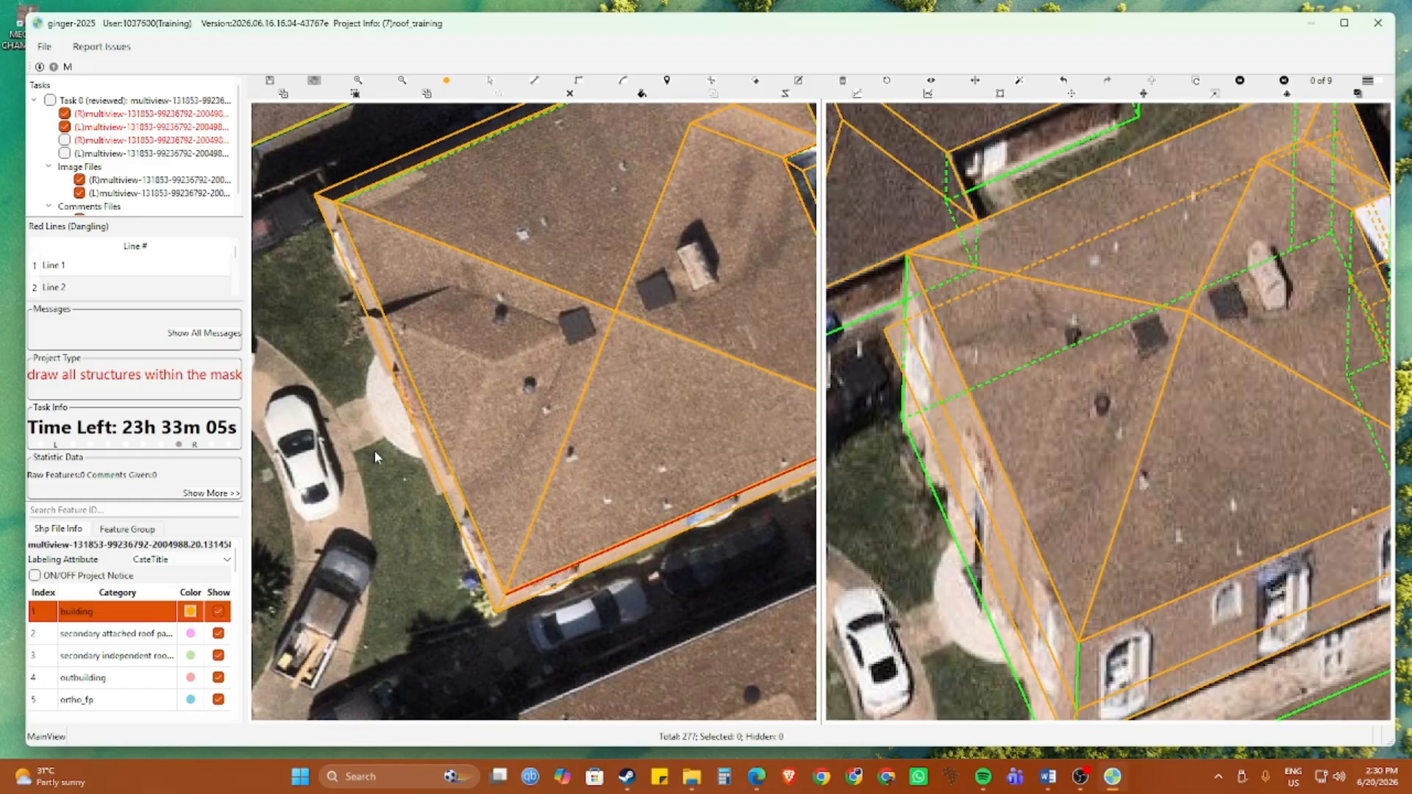
scroll(373, 452, "down", 1)
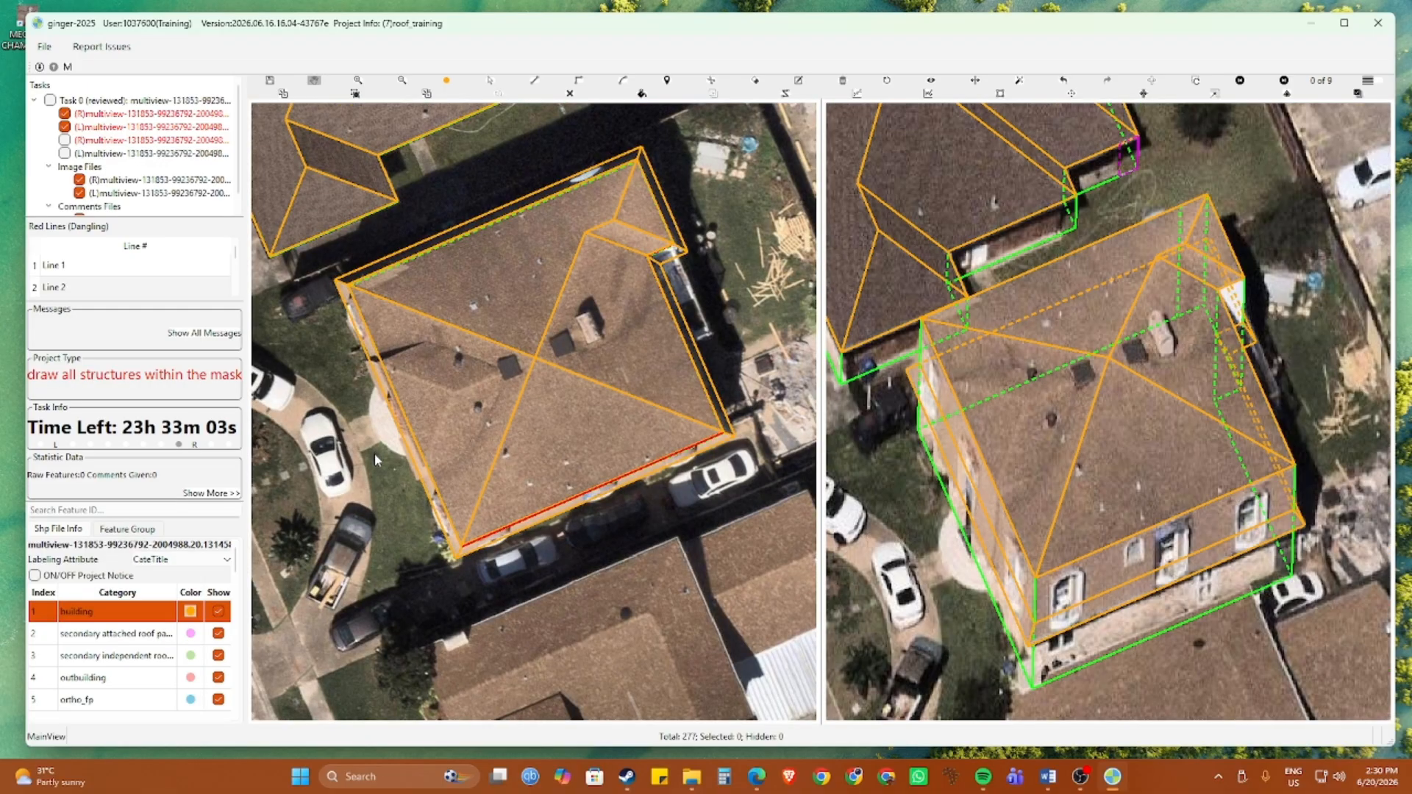
key("r")
scroll(1001, 581, "up", 3)
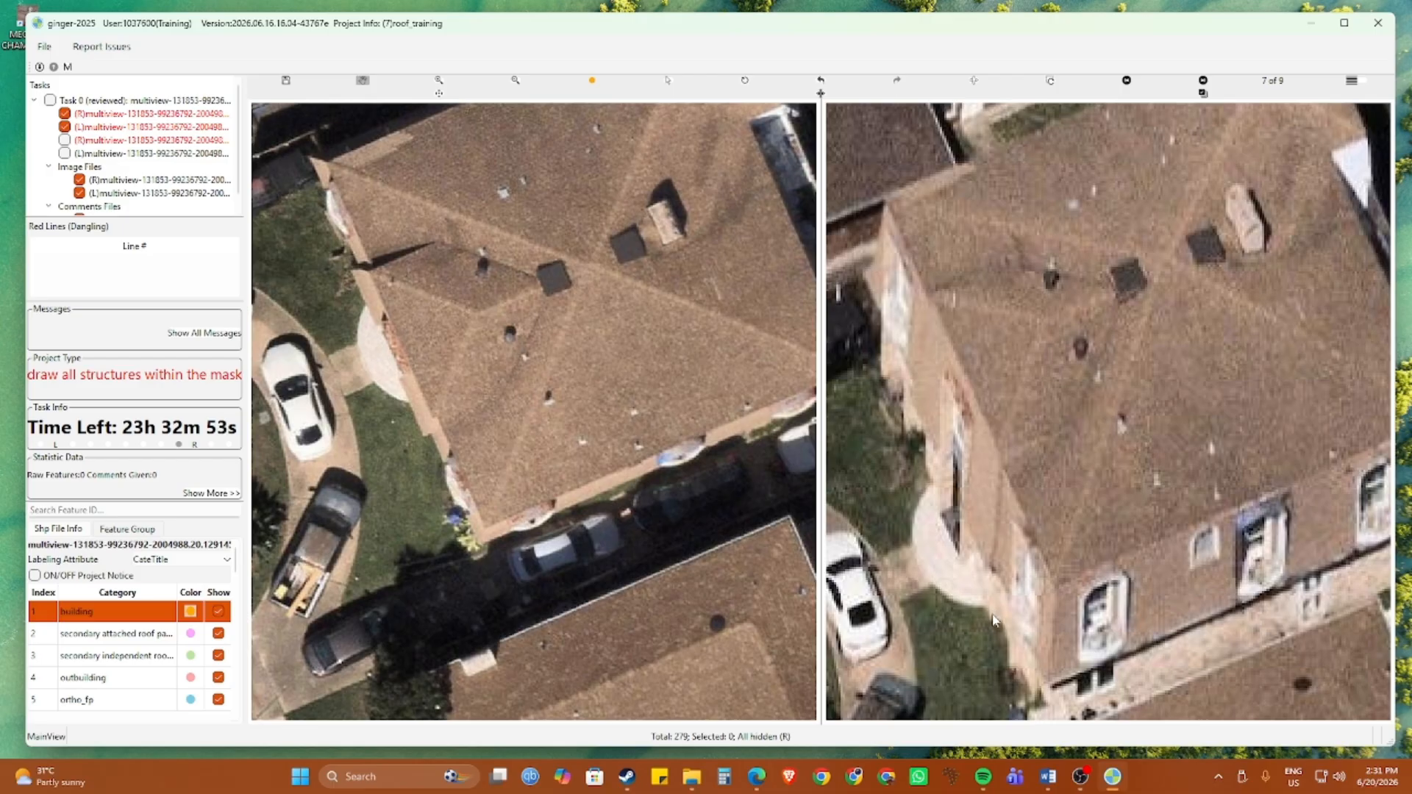
key("r")
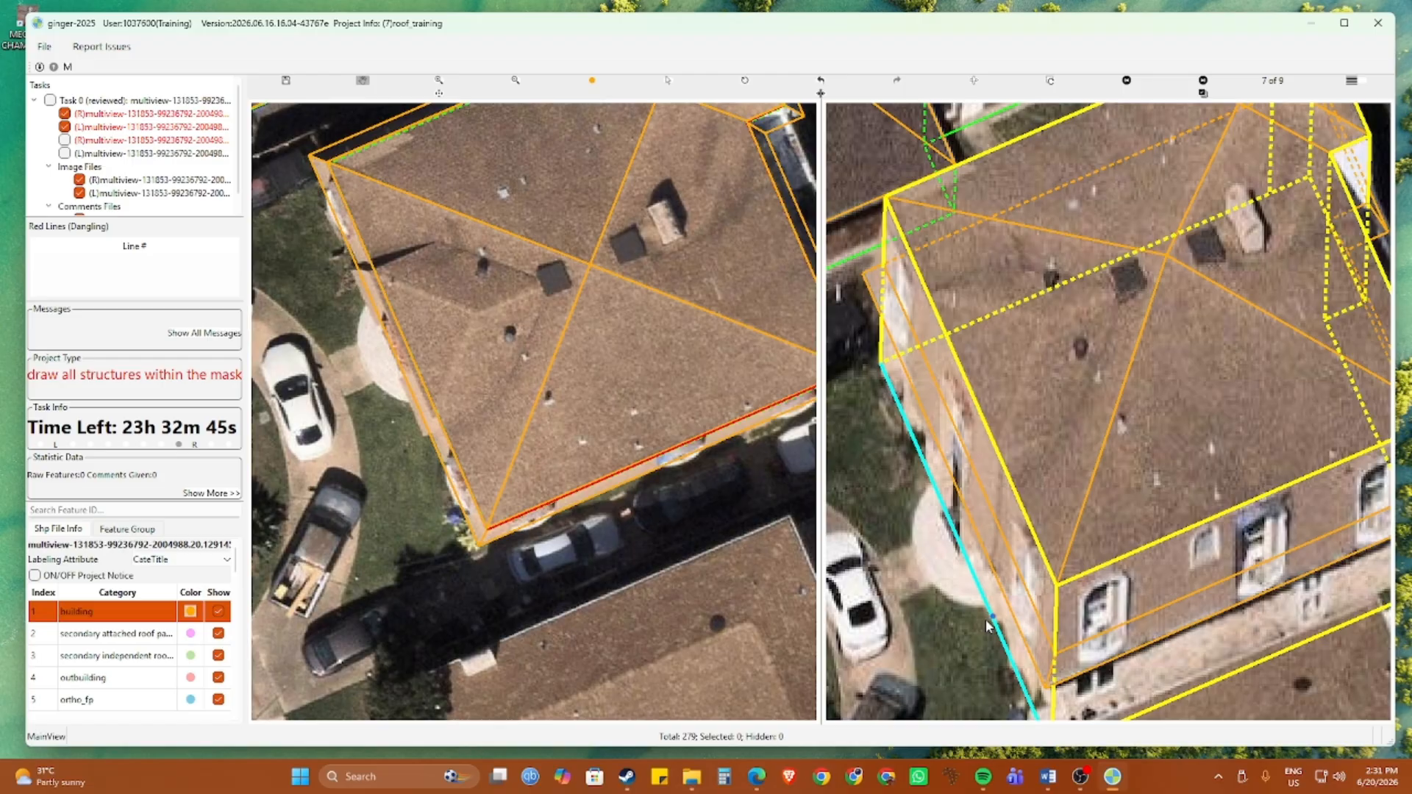
key("r")
key("r")
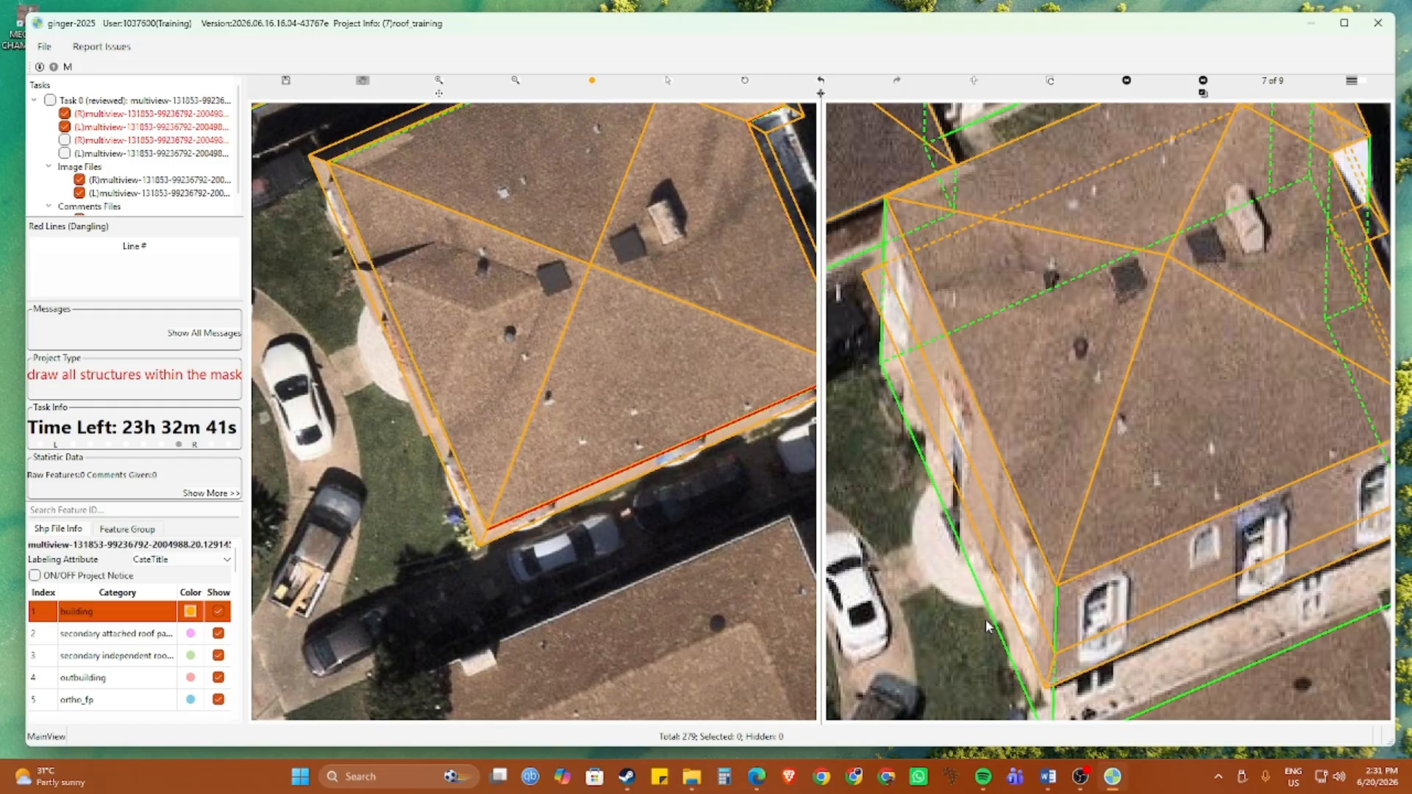
key("r")
key("r")
key("r")
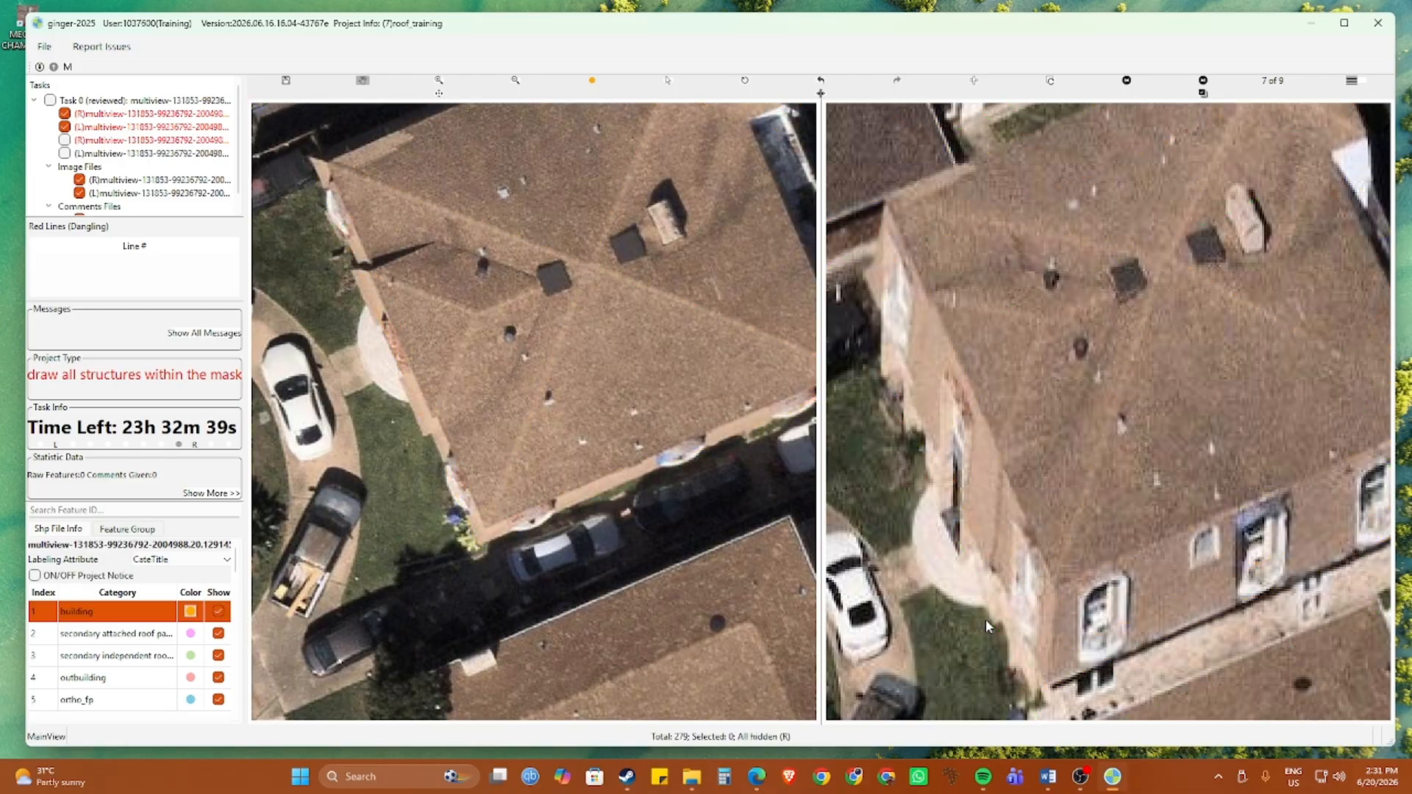
key("r")
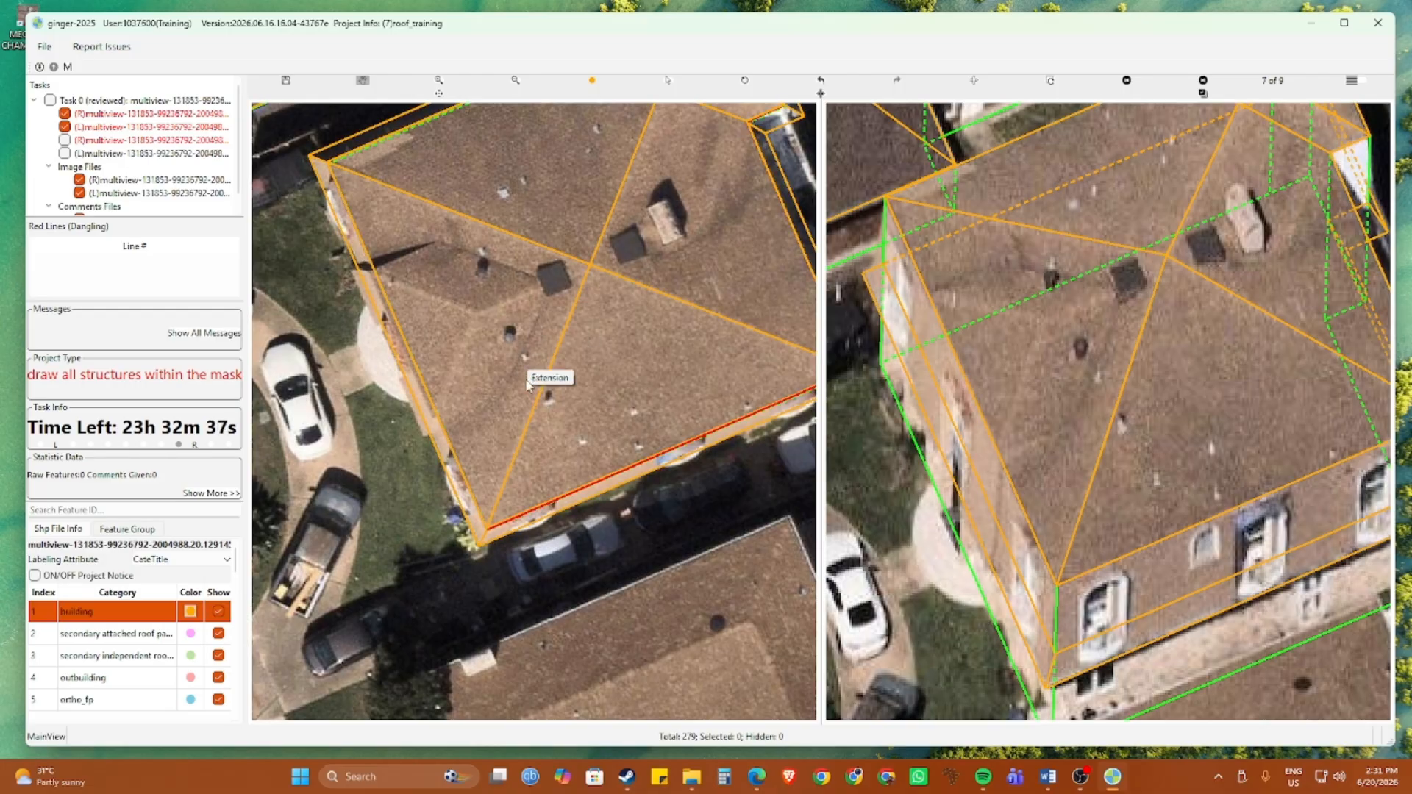
Split the driveway-side edge of the brown house's outer outline at the projection end nearer the parked pickup
scroll(542, 385, "up", 2)
scroll(570, 364, "down", 1)
left_click_drag(433, 386, 616, 377)
scroll(482, 434, "up", 2)
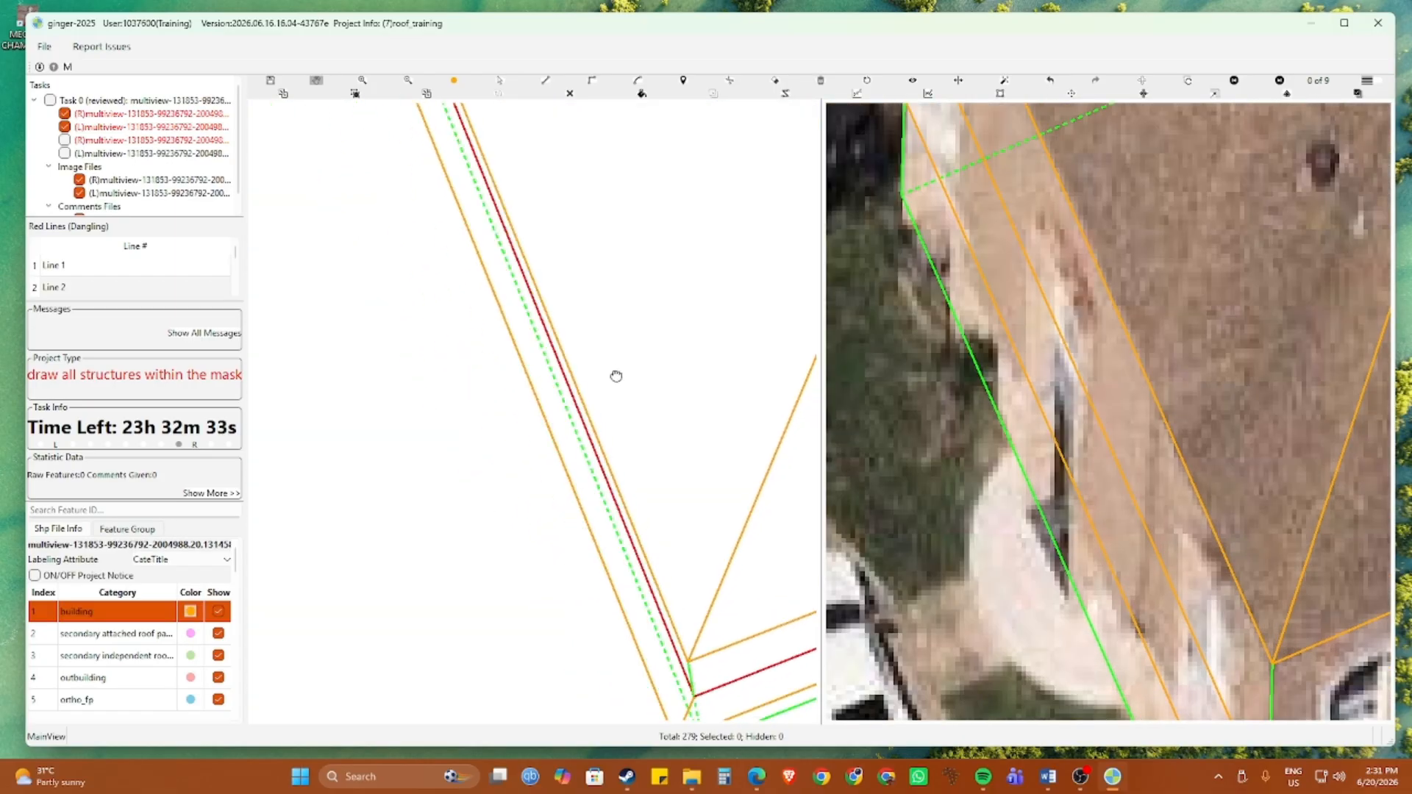
scroll(615, 375, "down", 2)
scroll(579, 411, "up", 2)
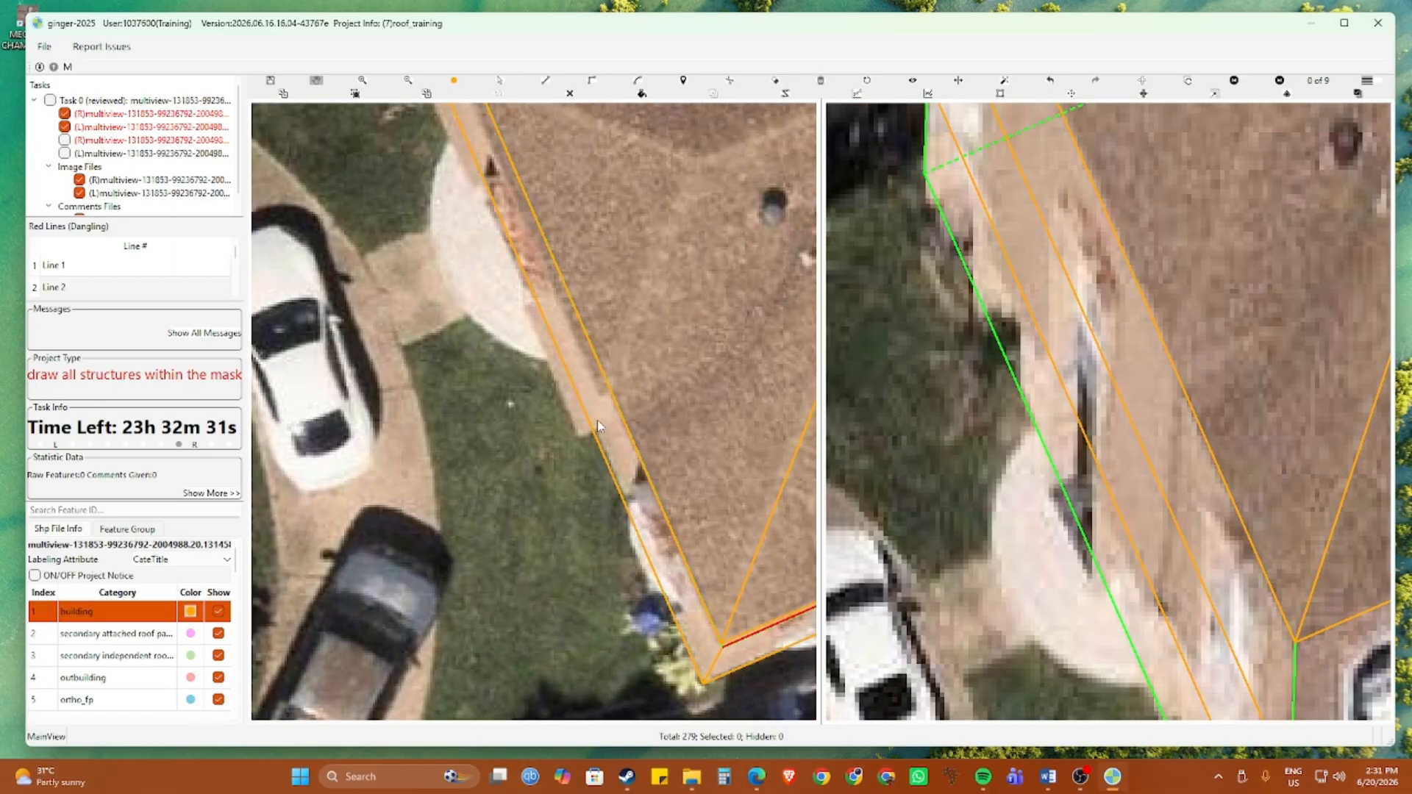
key("s")
left_click(604, 435)
left_click(604, 438)
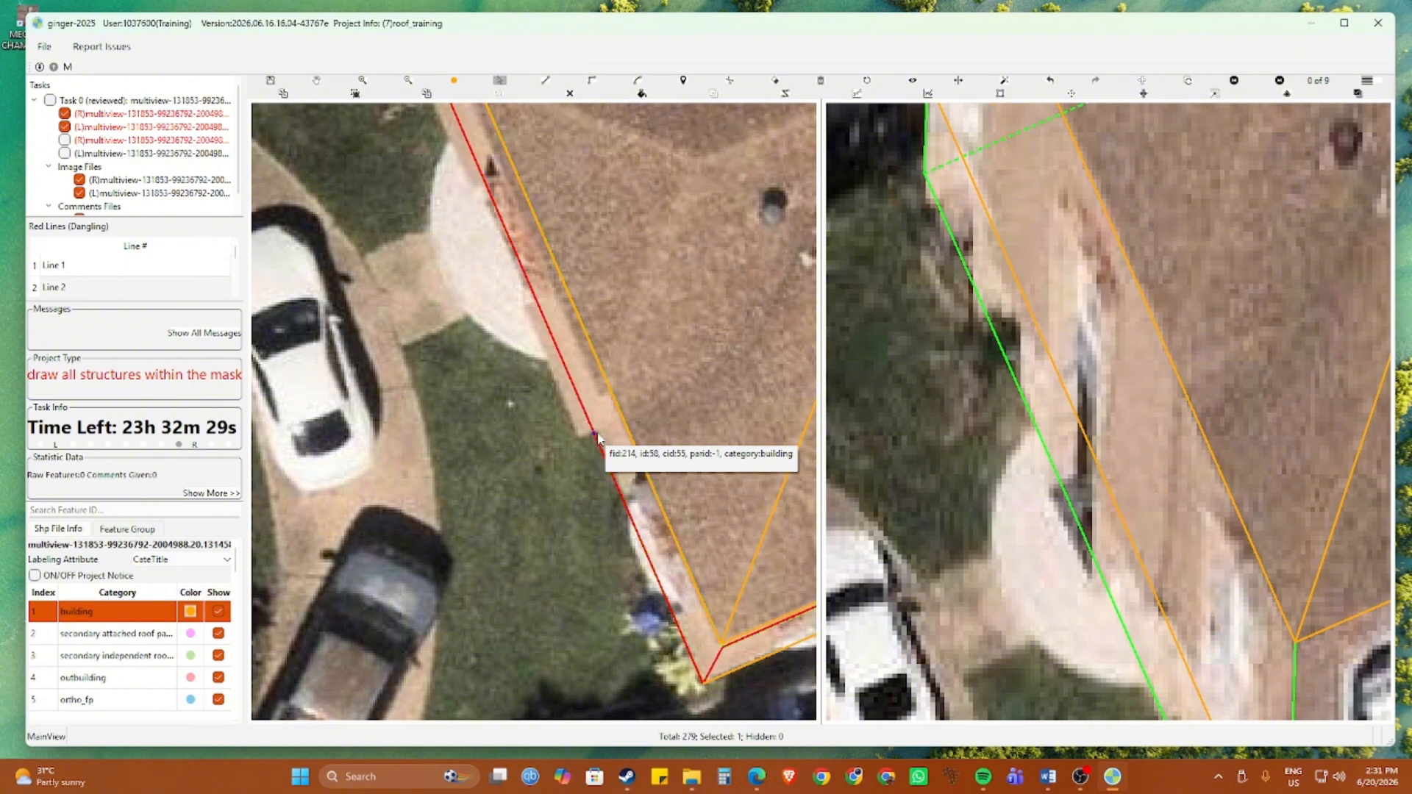
left_click(596, 436)
left_click(594, 432)
Split the same outline edge at the projection's shadowed end and offset the section between the two splits outward toward the driveway
left_click_drag(534, 300, 561, 483)
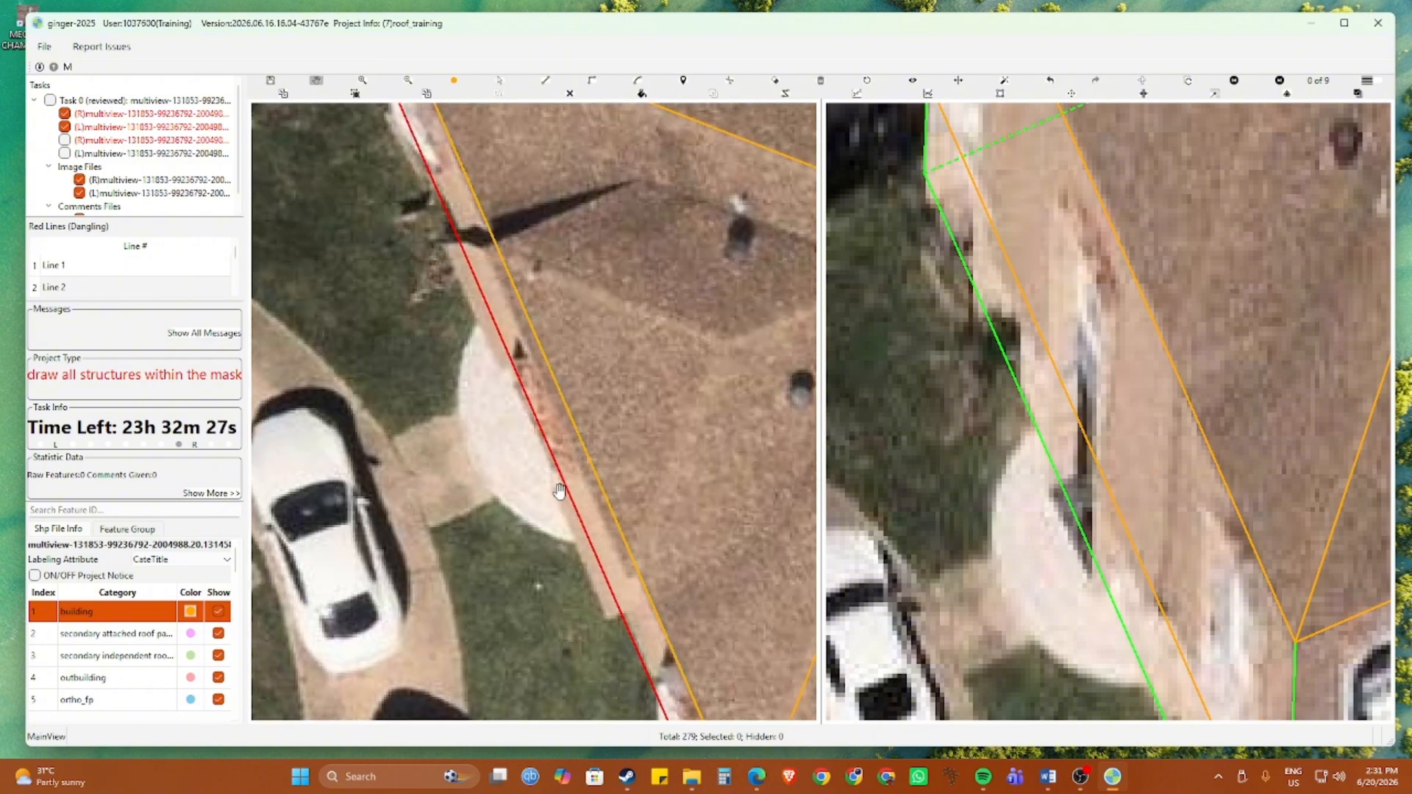
left_click(455, 237)
left_click_drag(502, 343, 487, 349)
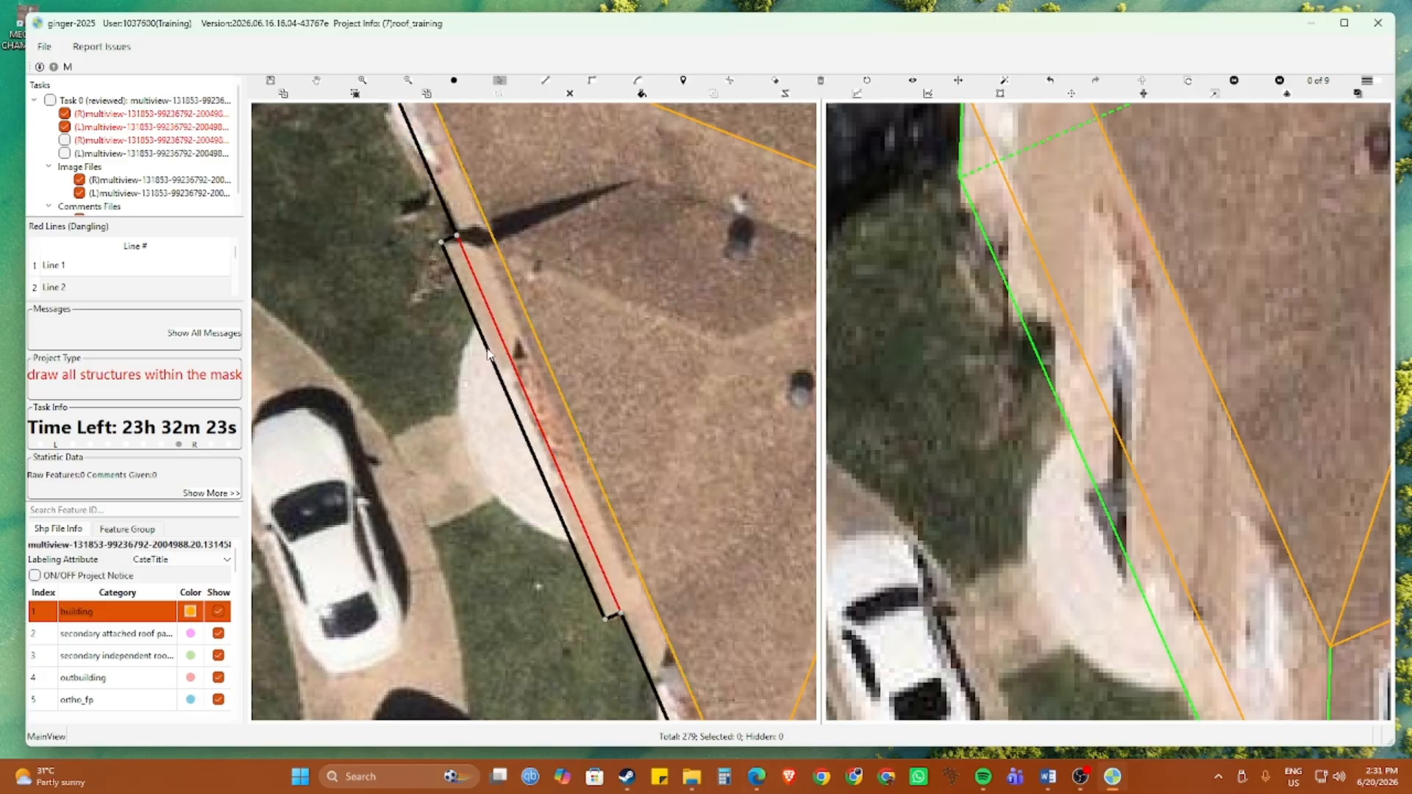
scroll(488, 354, "down", 3)
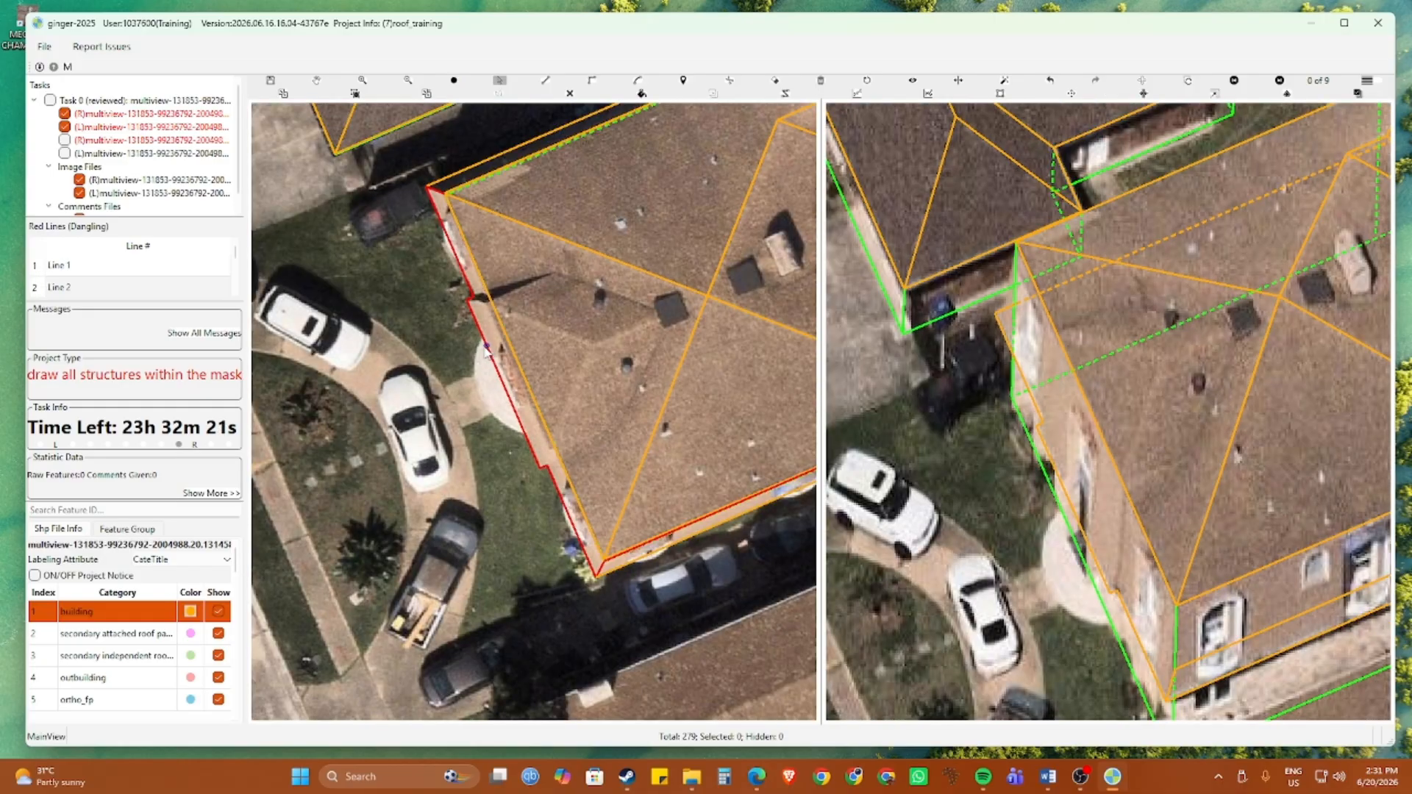
Examine the offset outline section and the small projecting roof's ridge and valleys in both views
key("h")
left_click_drag(443, 352, 433, 321)
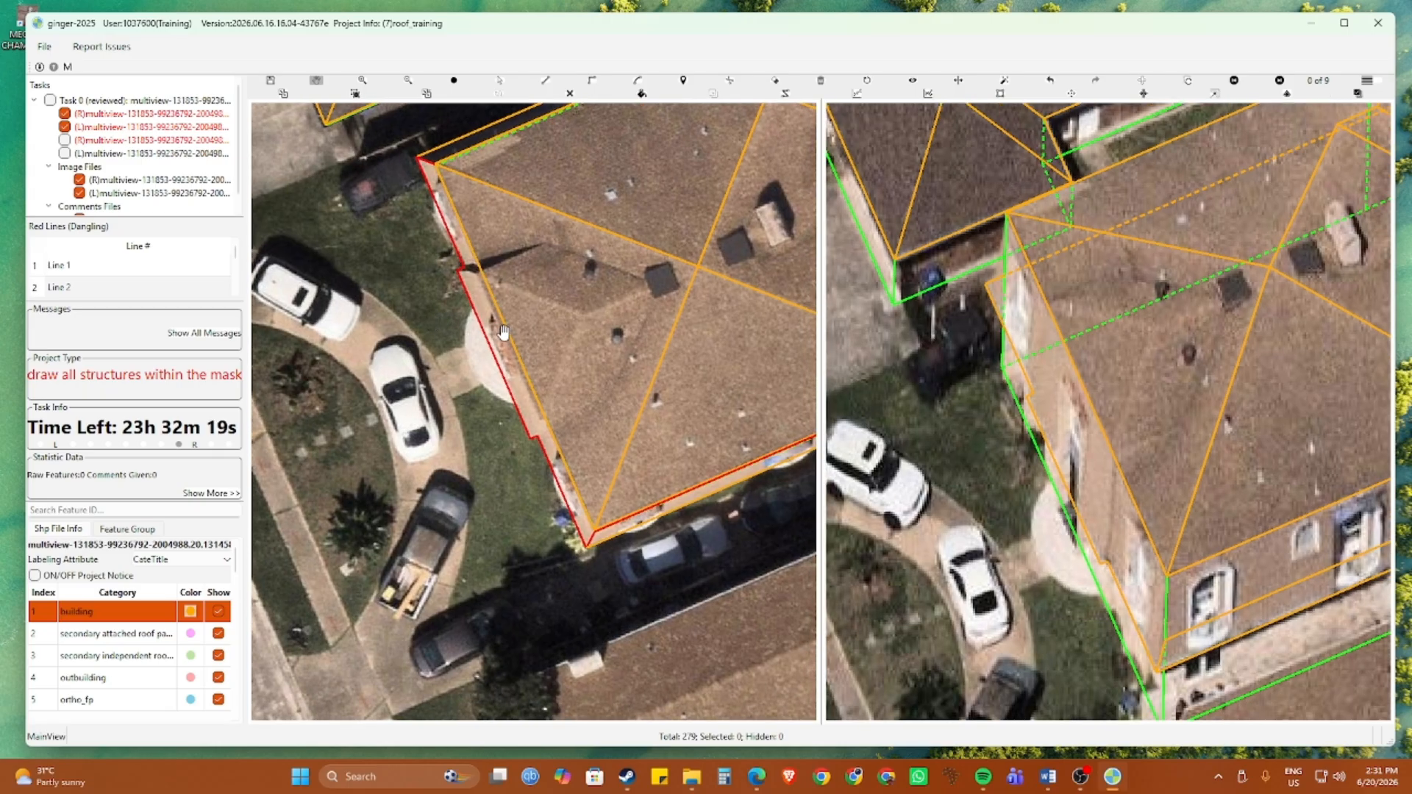
scroll(503, 333, "up", 2)
scroll(496, 331, "down", 2)
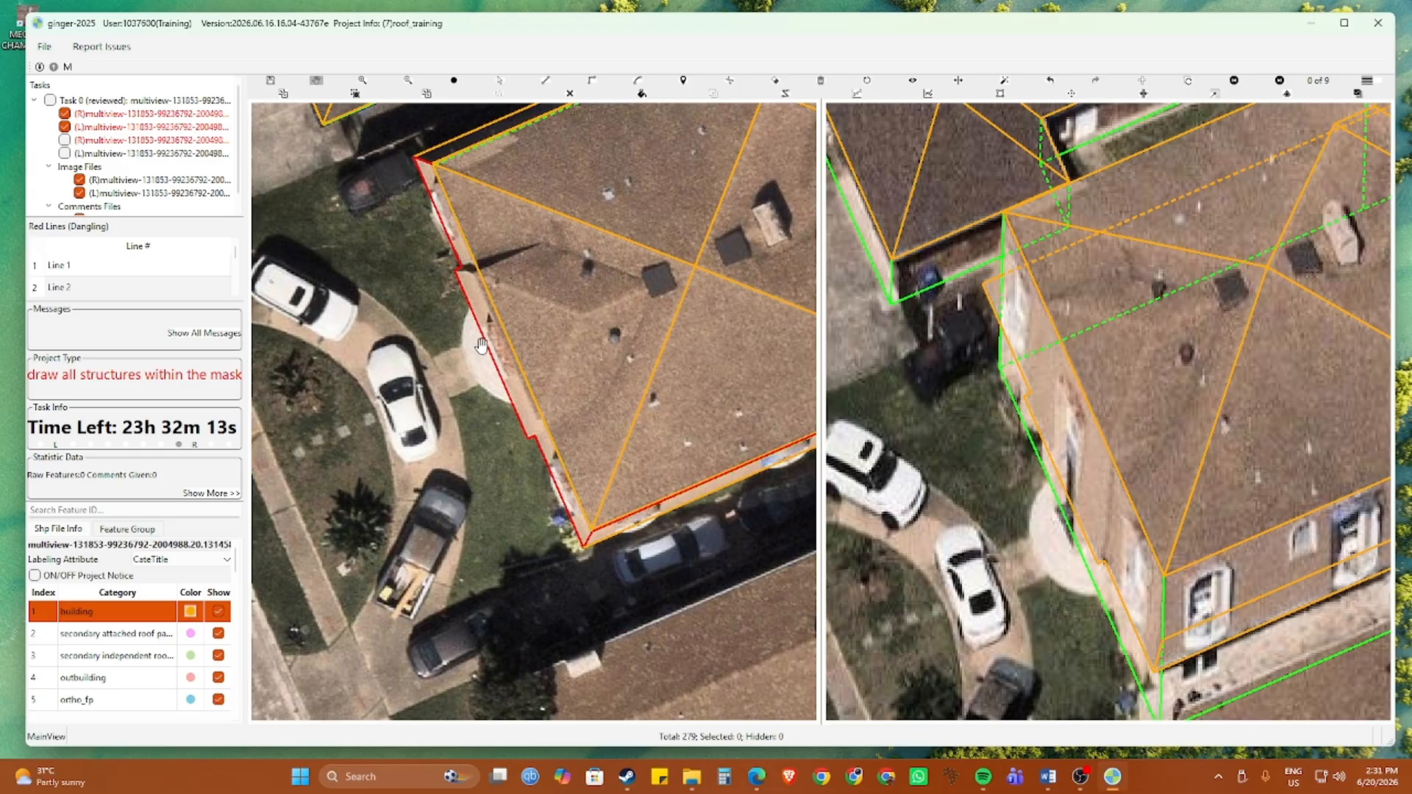
scroll(492, 209, "up", 3)
scroll(492, 209, "down", 3)
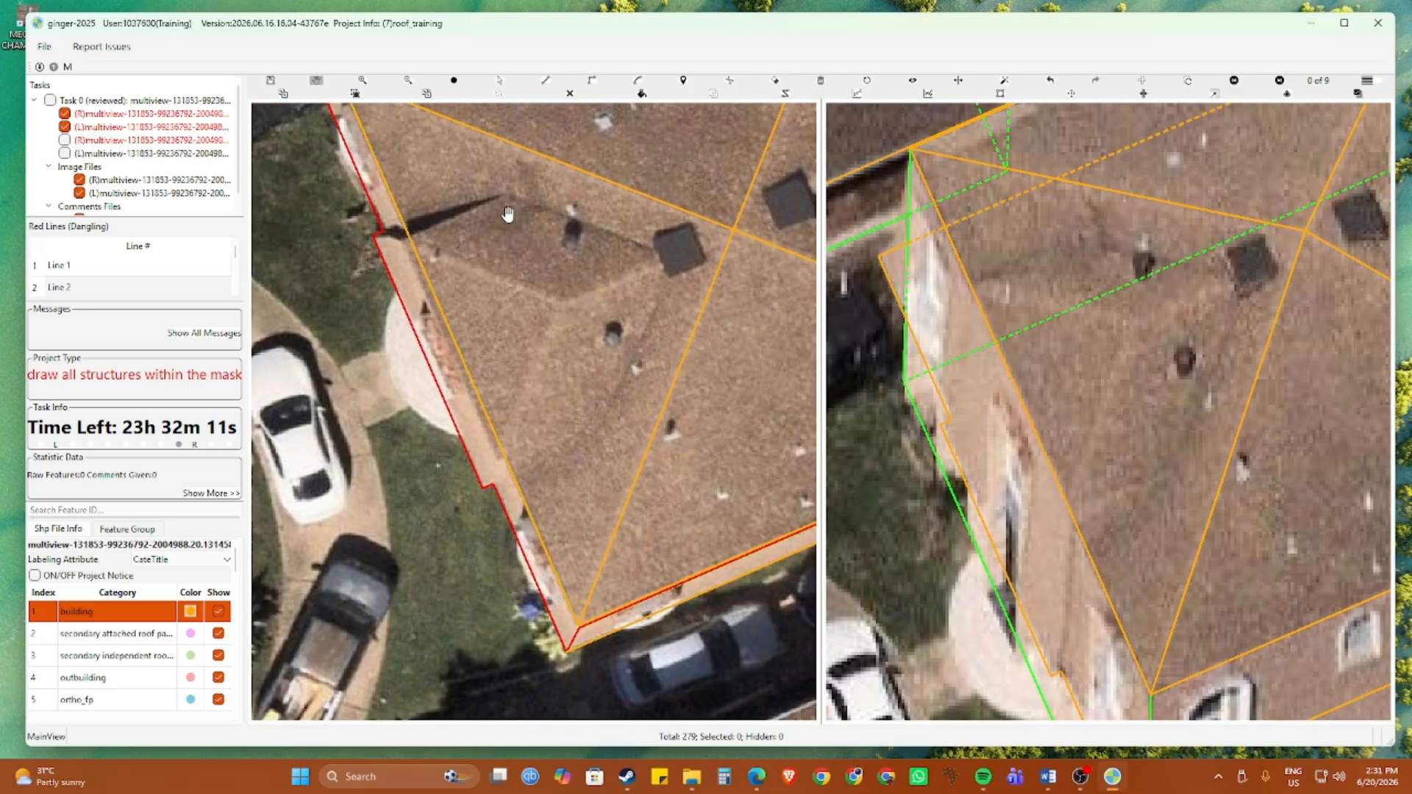
scroll(497, 231, "up", 2)
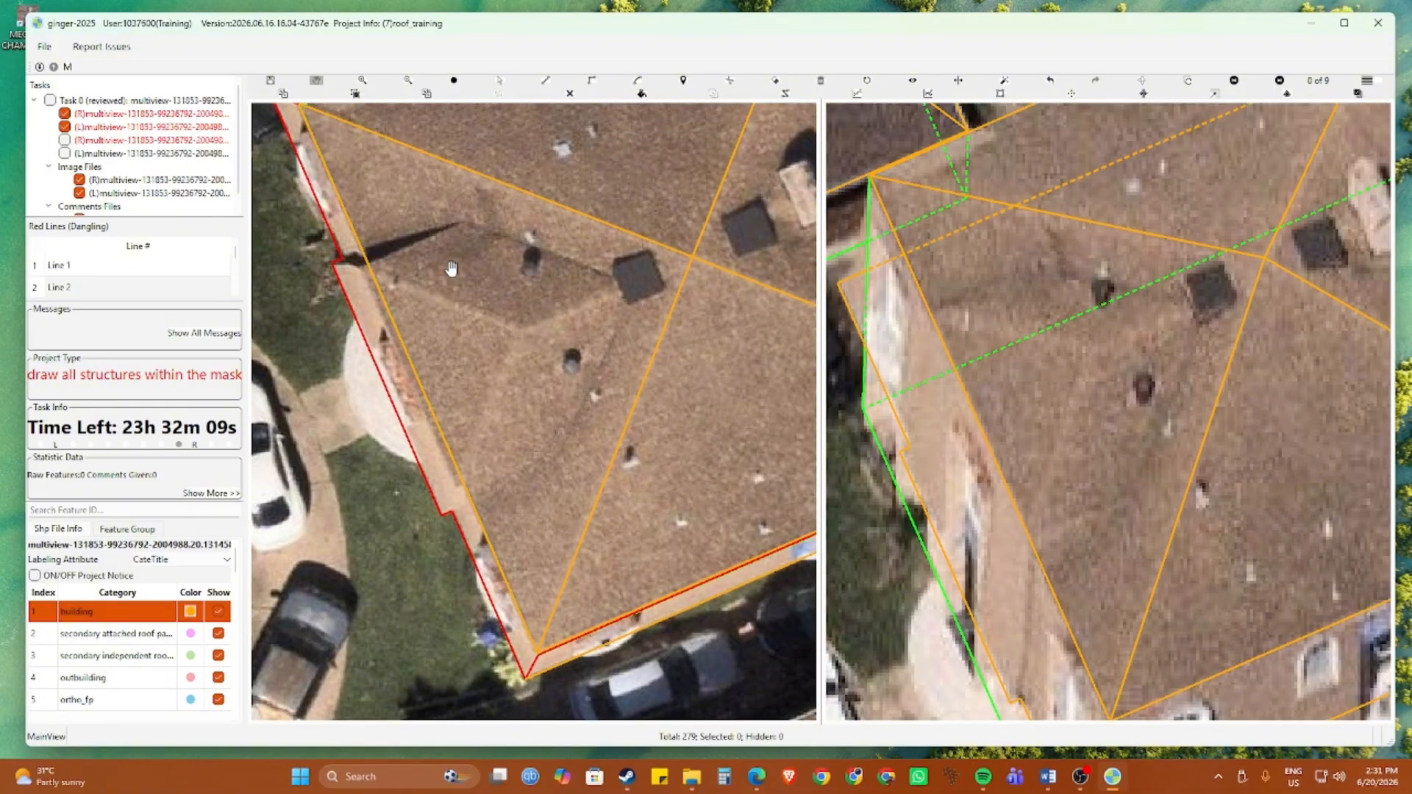
left_click_drag(470, 246, 464, 269)
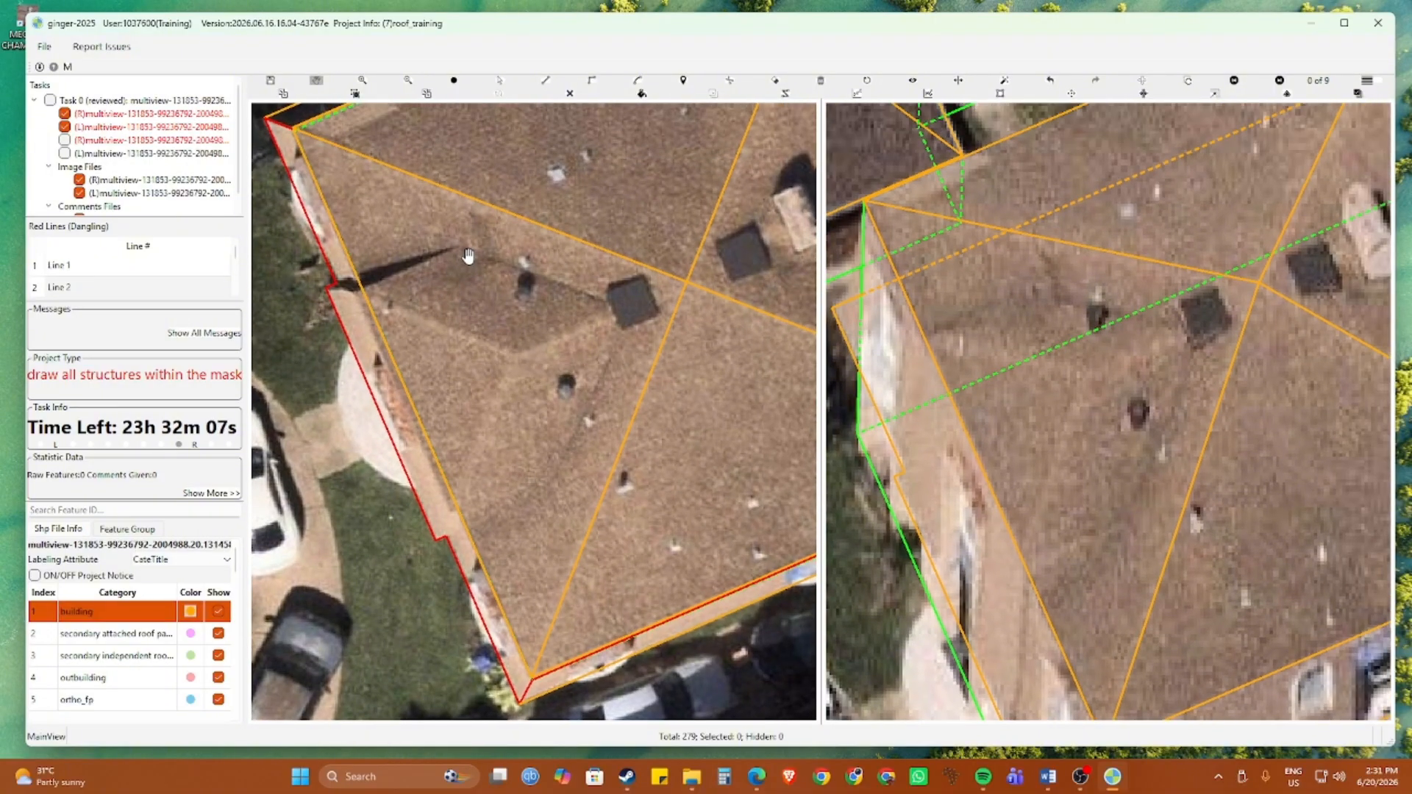
Draw an open three-segment line on the driveway-side roof slope: from the shadow's tip to the eave, parallel to the offset section, and back upslope
key("d")
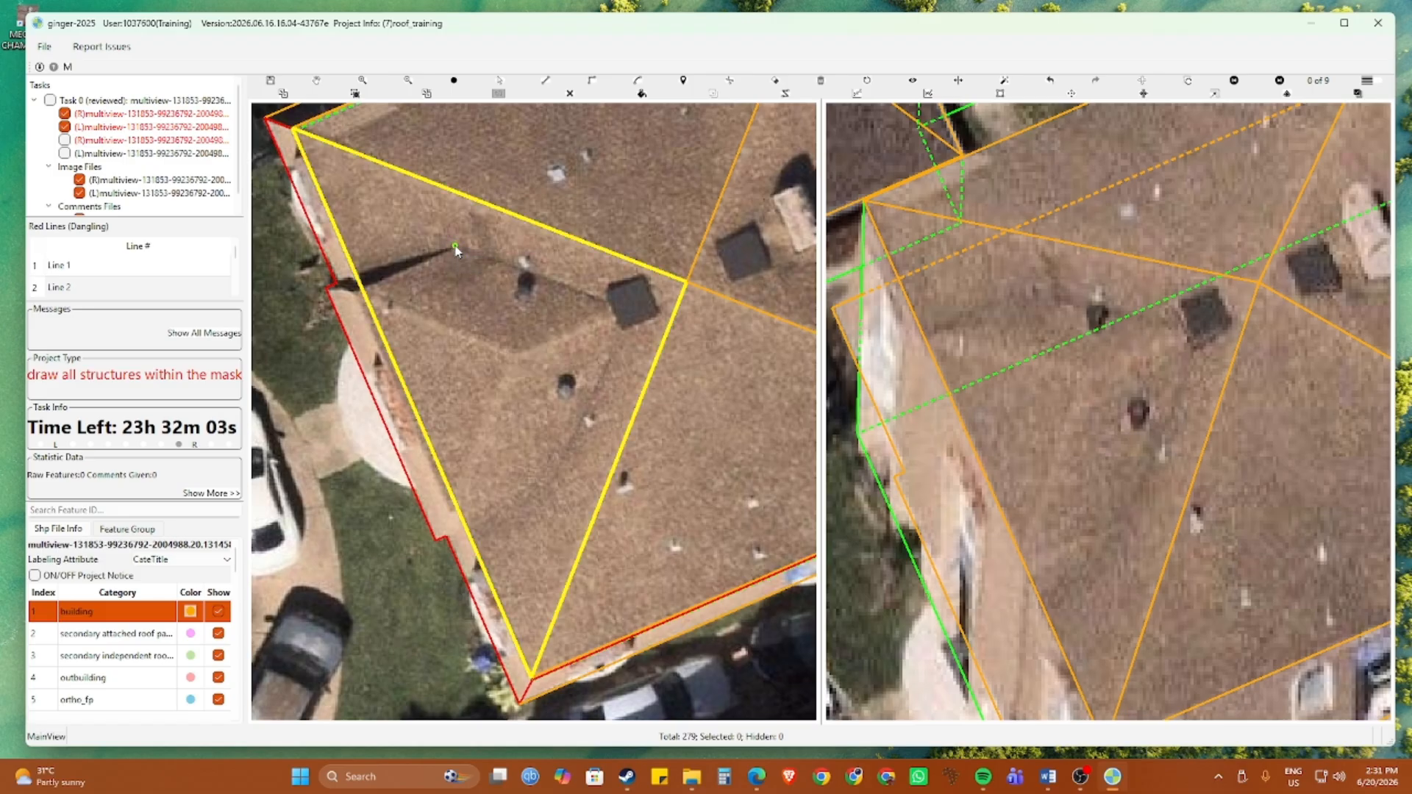
left_click(455, 245)
left_click(354, 245)
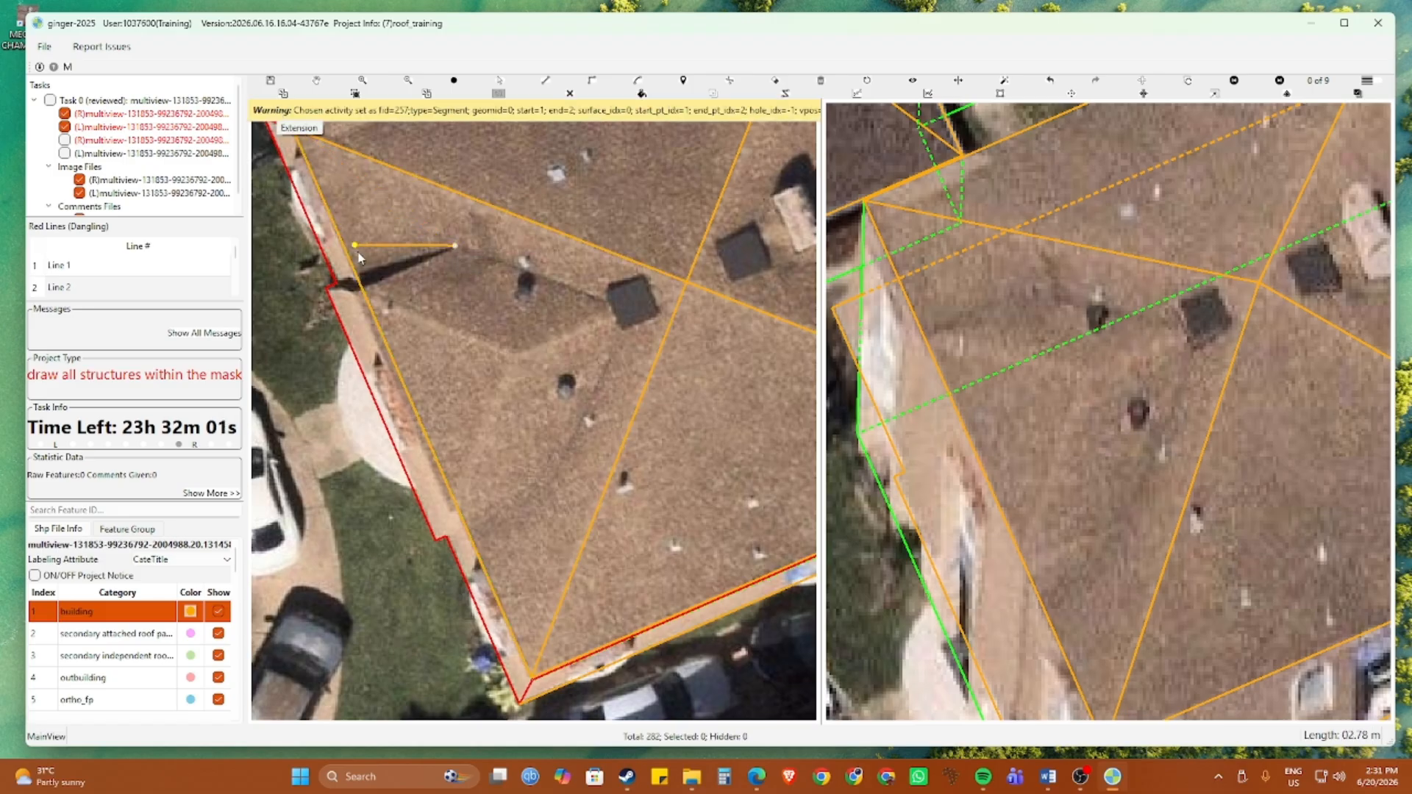
left_click(351, 291)
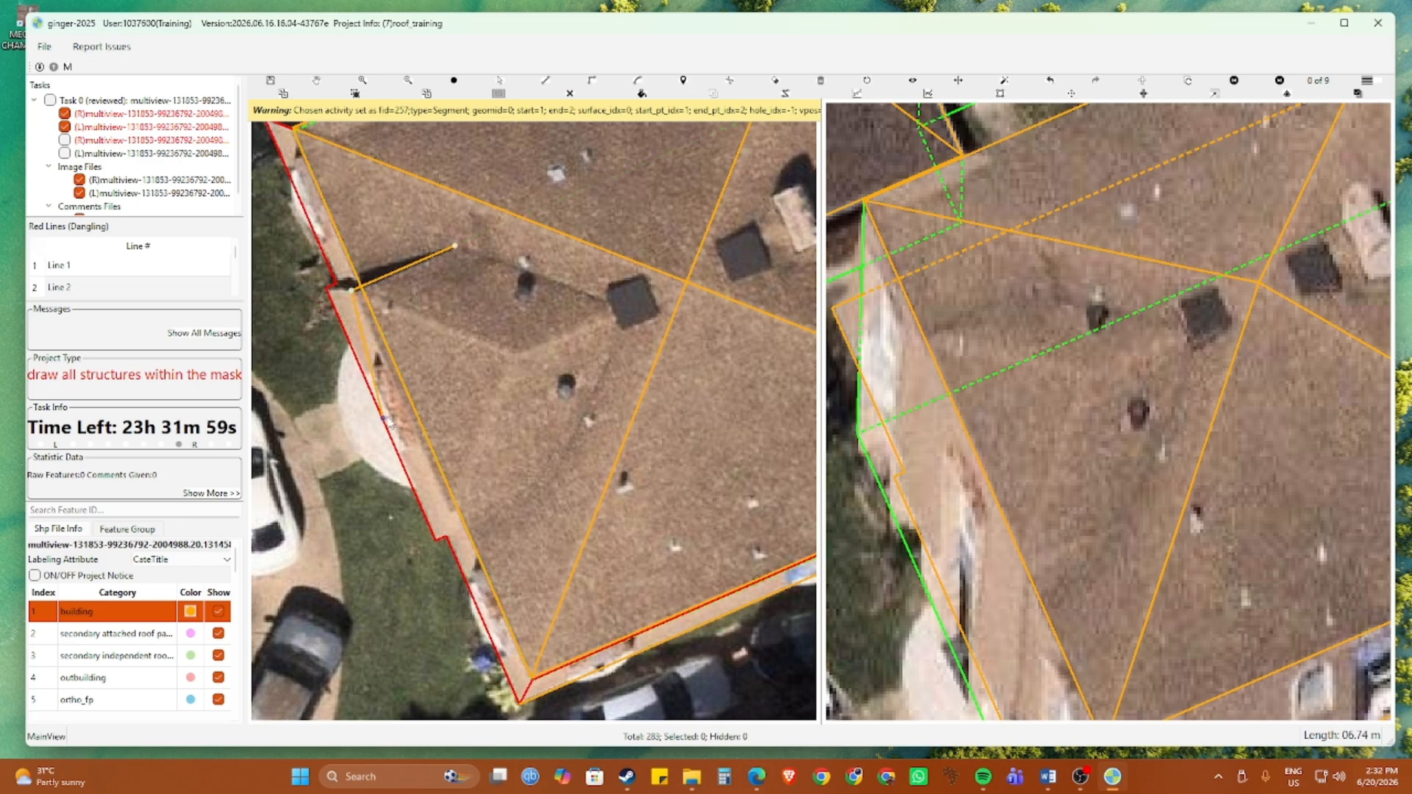
key("shift")
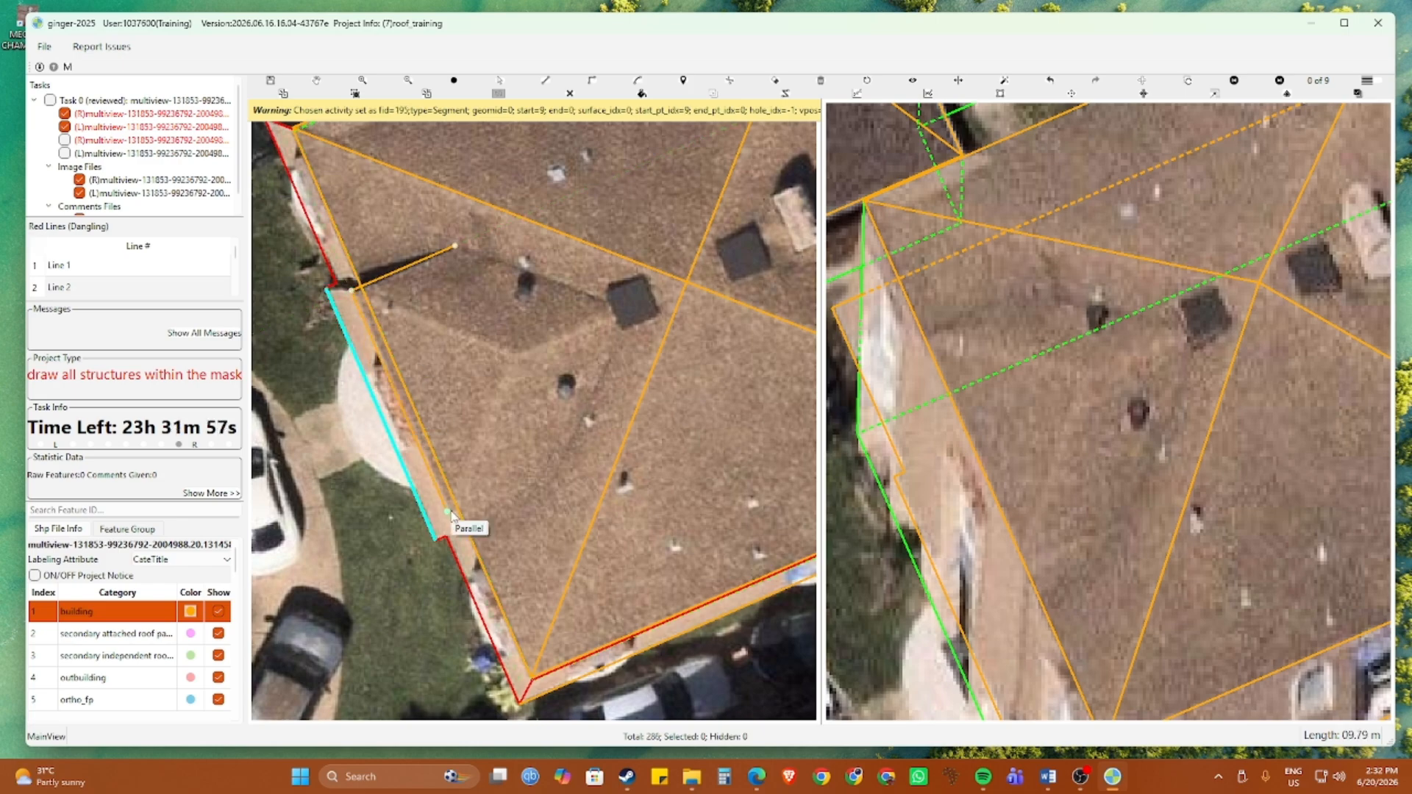
left_click(449, 515)
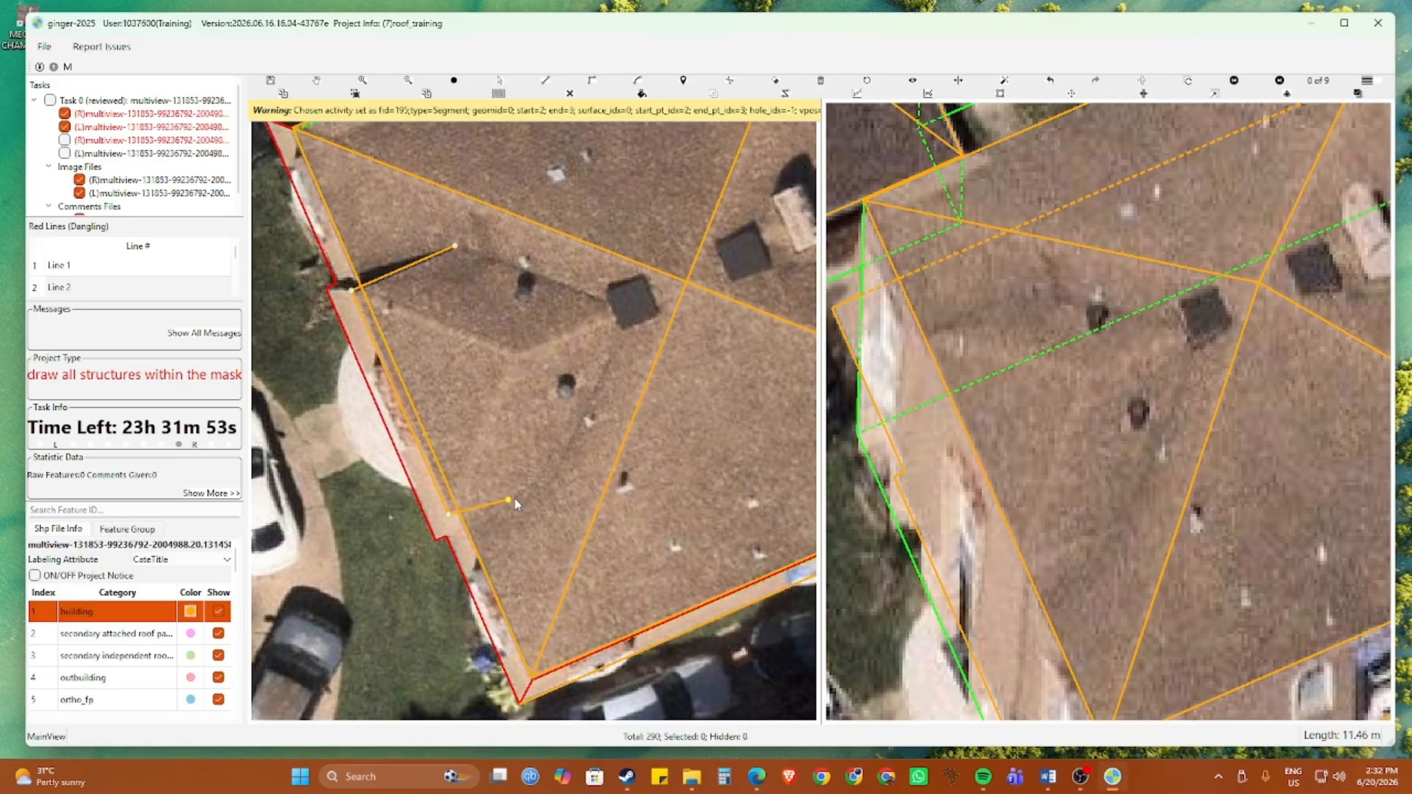
double_click(551, 472)
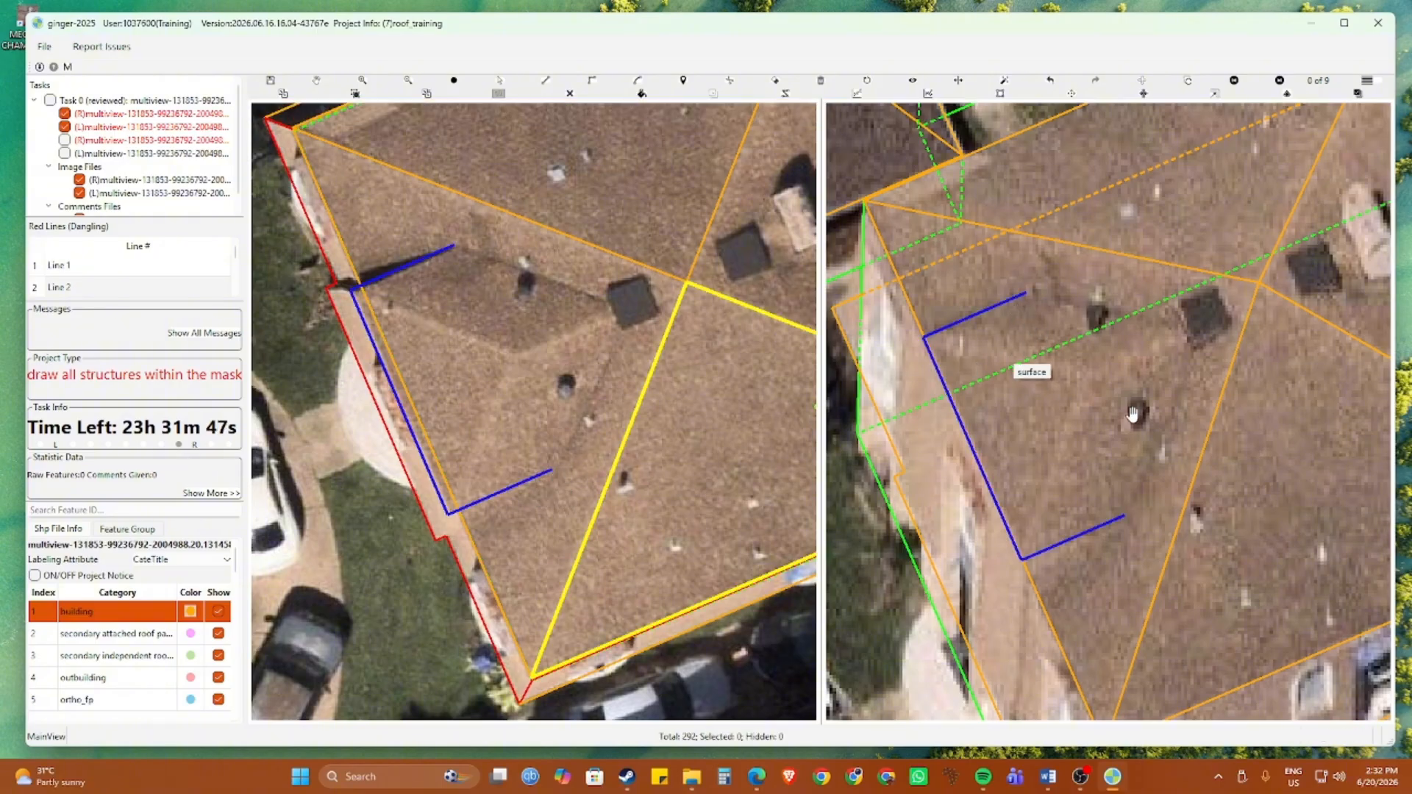
Try to draw the small projecting roof's ridge line from the dark square vent toward the eave, parallel to the upslope guide segments
left_click_drag(518, 390, 476, 410)
key("d")
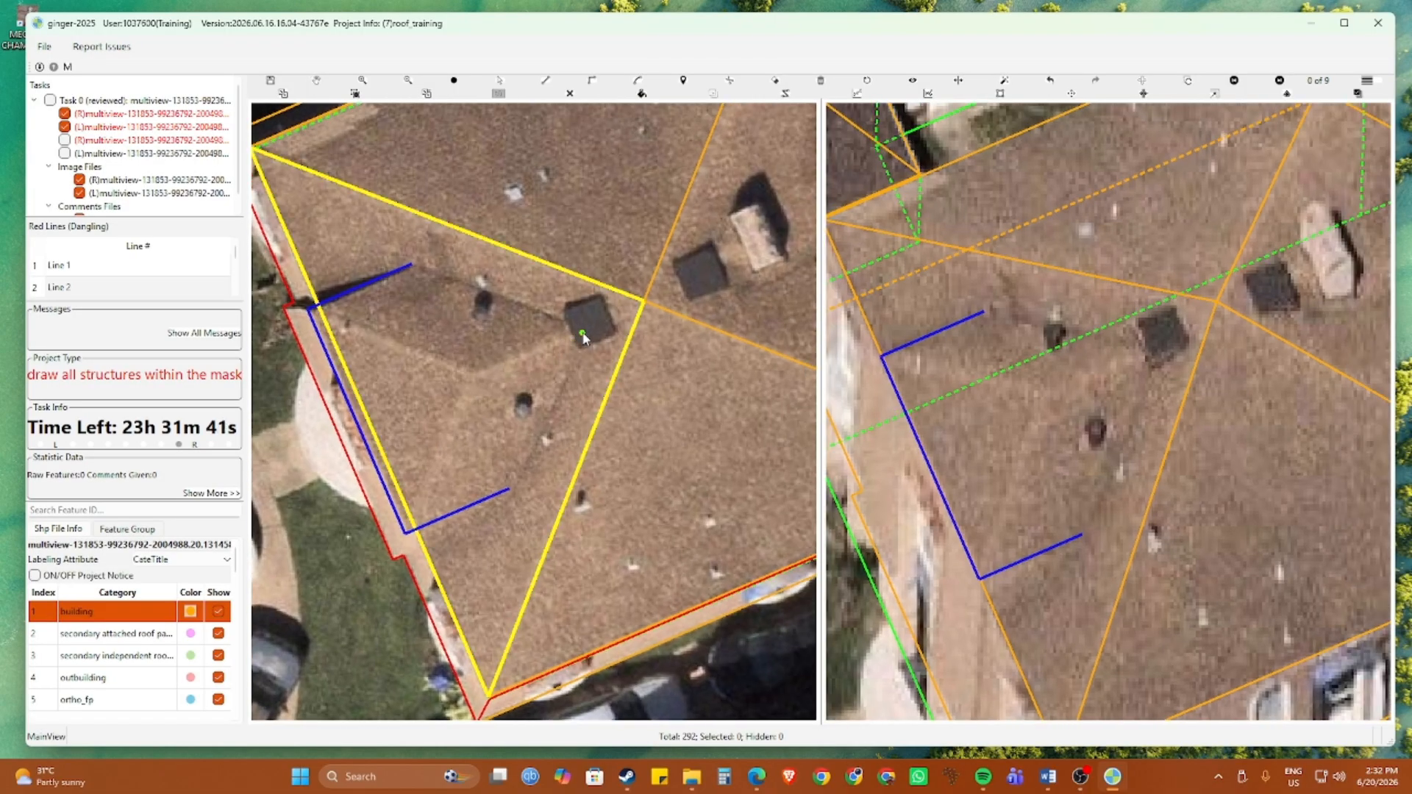
left_click(582, 333)
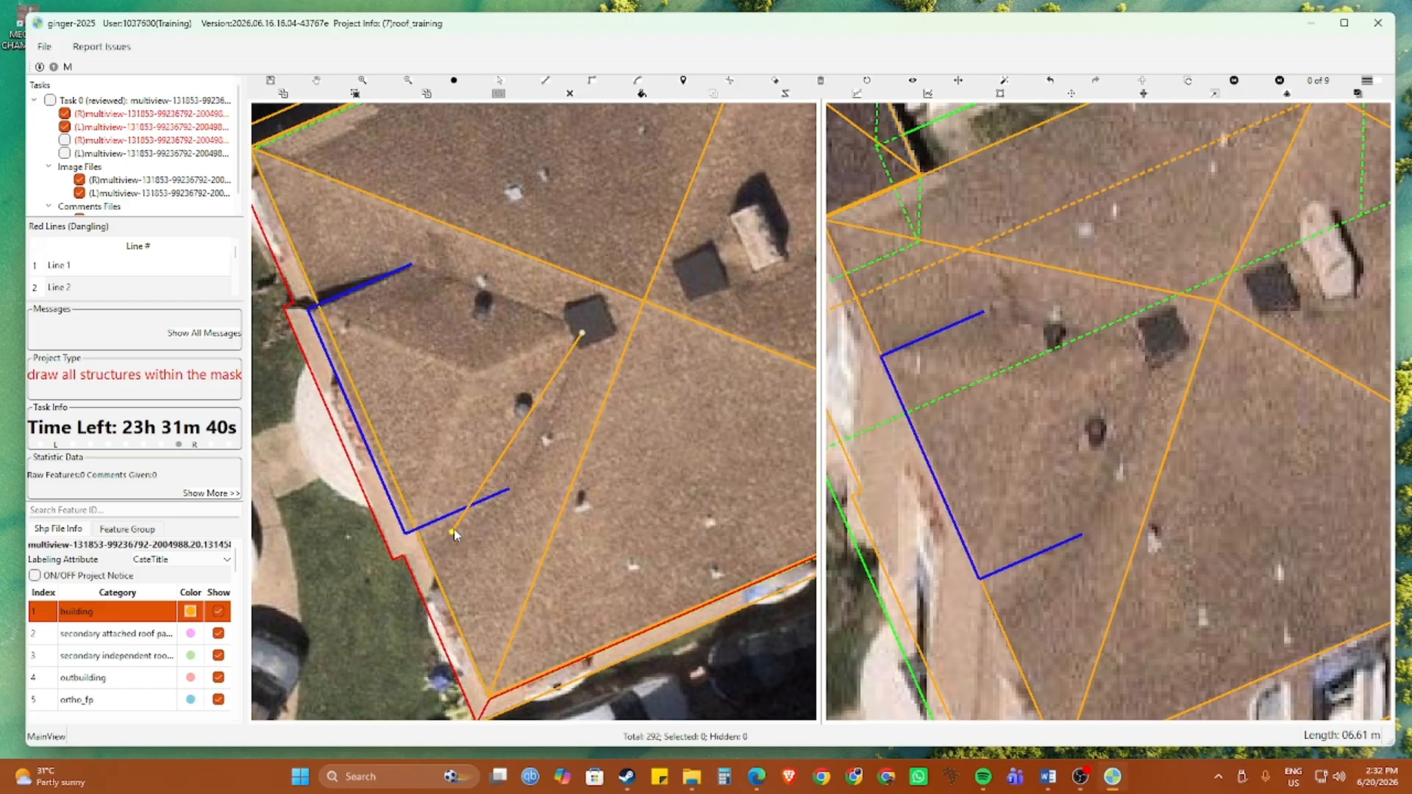
left_click(477, 379)
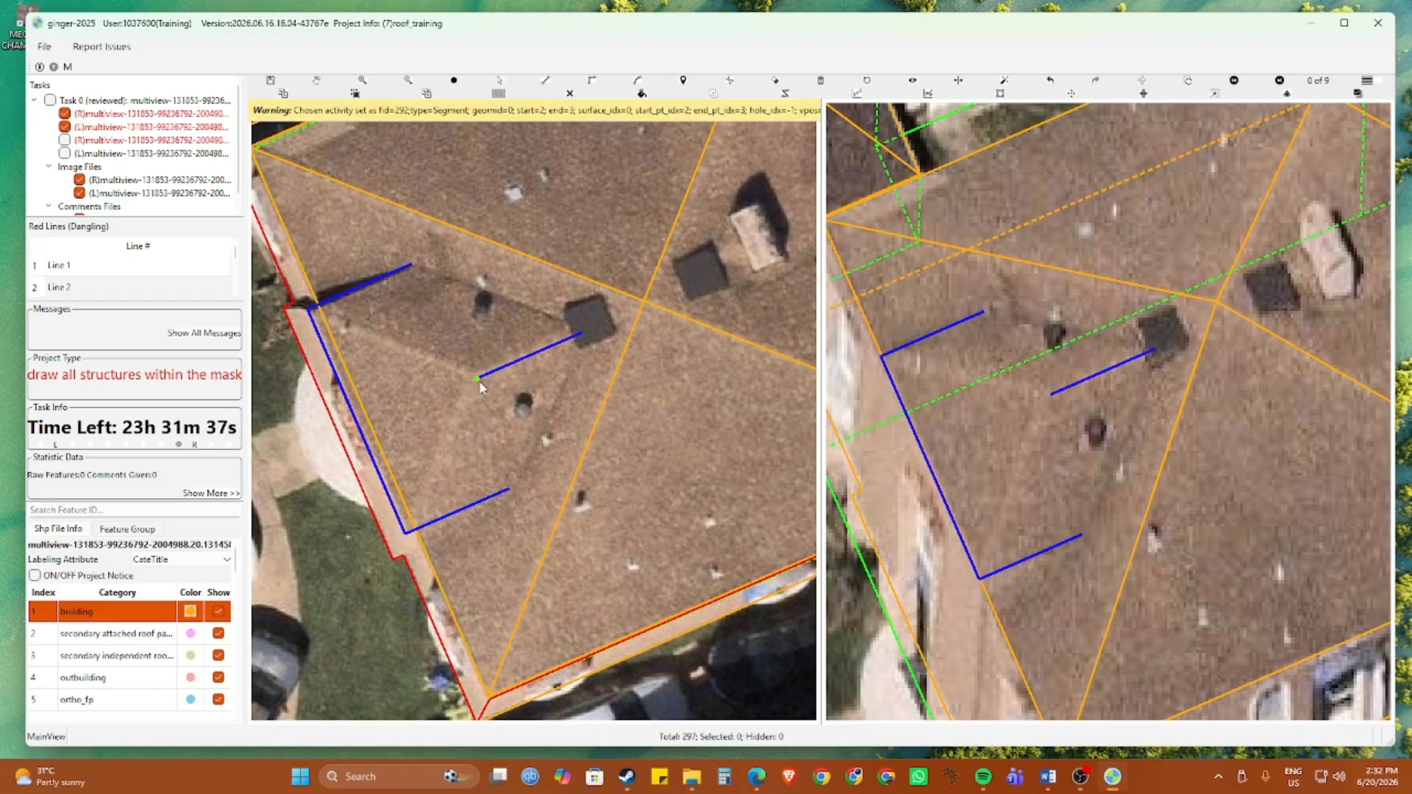
scroll(522, 375, "up", 2)
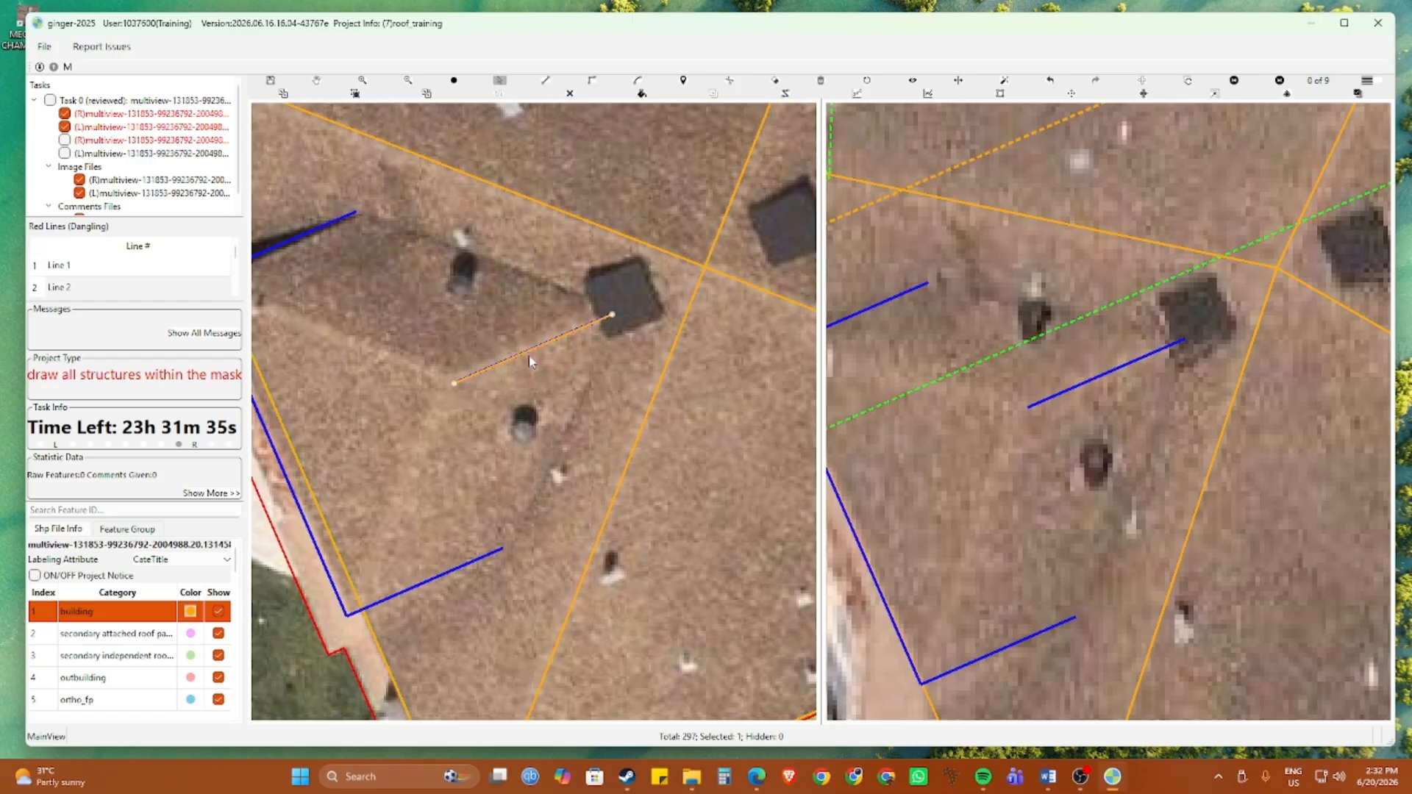
Draw the projecting roof's short ridge line from the dark square vent's lower edge to where the hips meet, parallel to the upslope guide segments
left_click(615, 313)
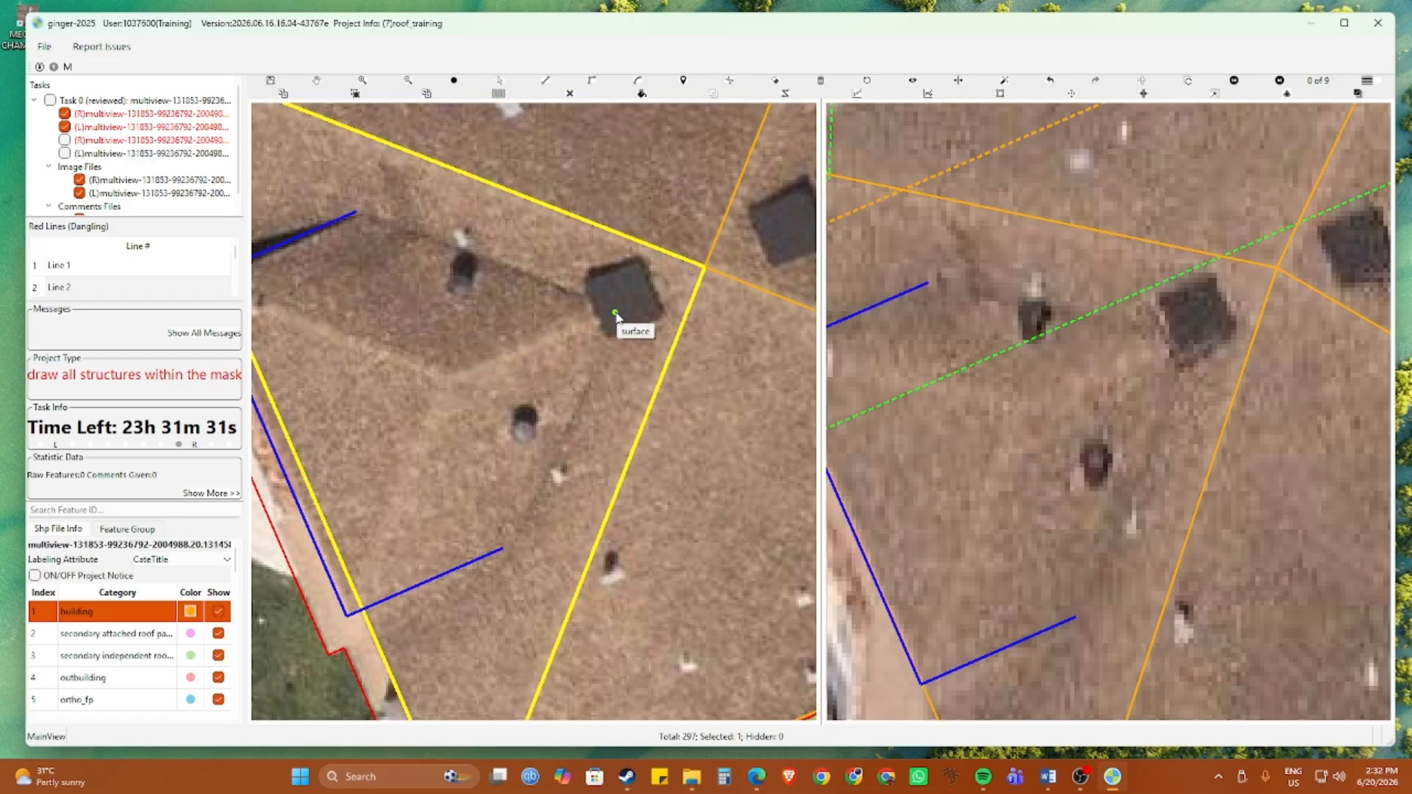
left_click(457, 491)
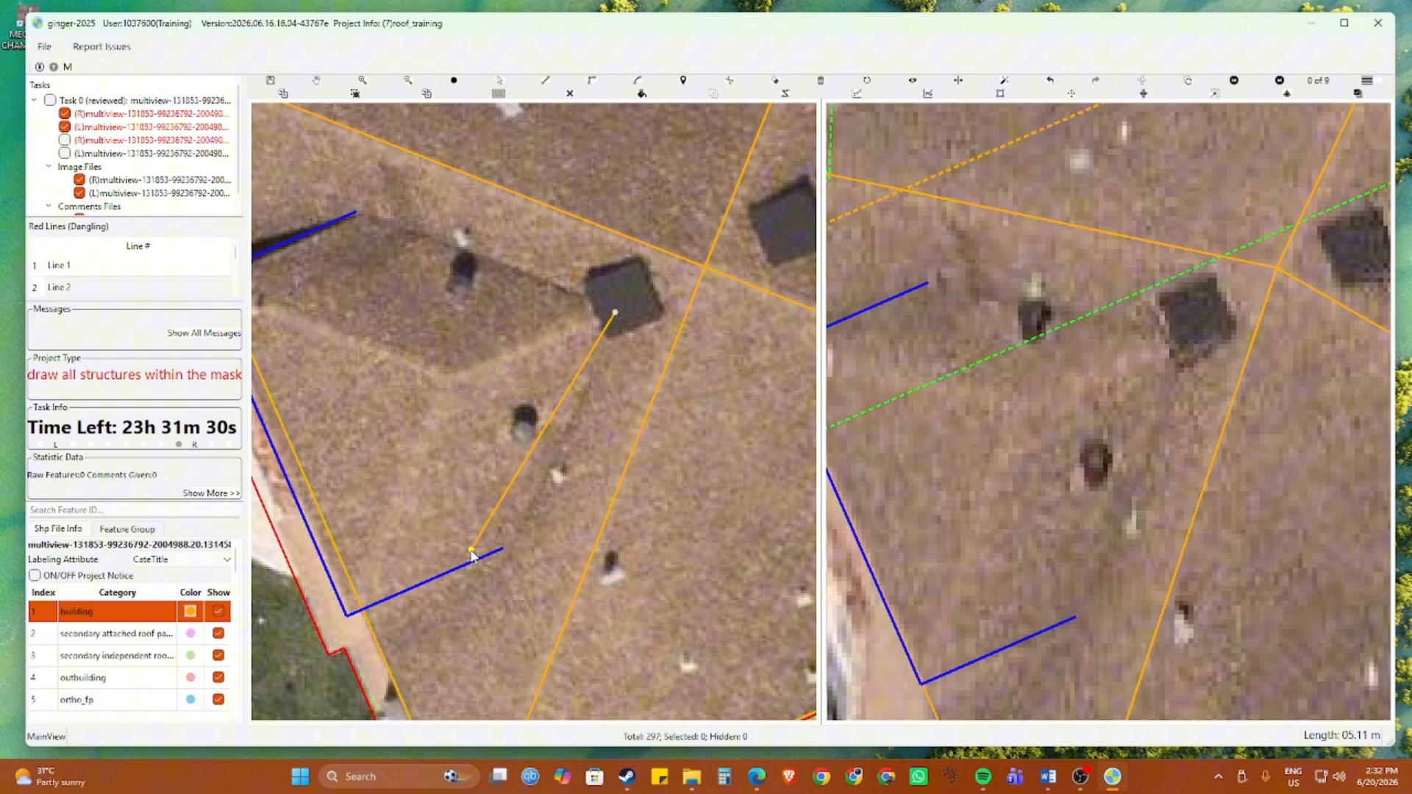
left_click(450, 386)
scroll(458, 388, "down", 2)
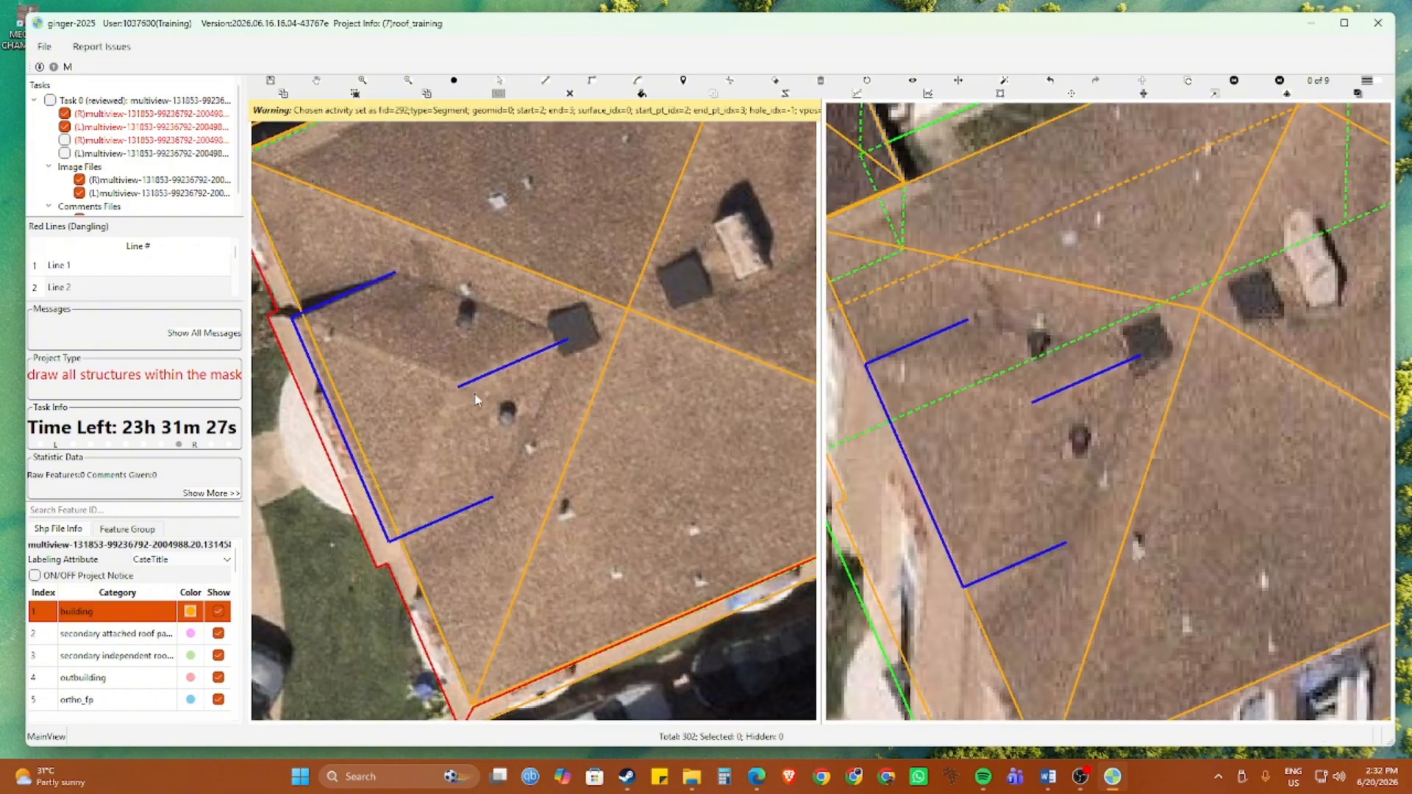
Draw the projecting roof's front triangular face from the ridge's eave-side end to both eave corners and back
left_click(392, 541)
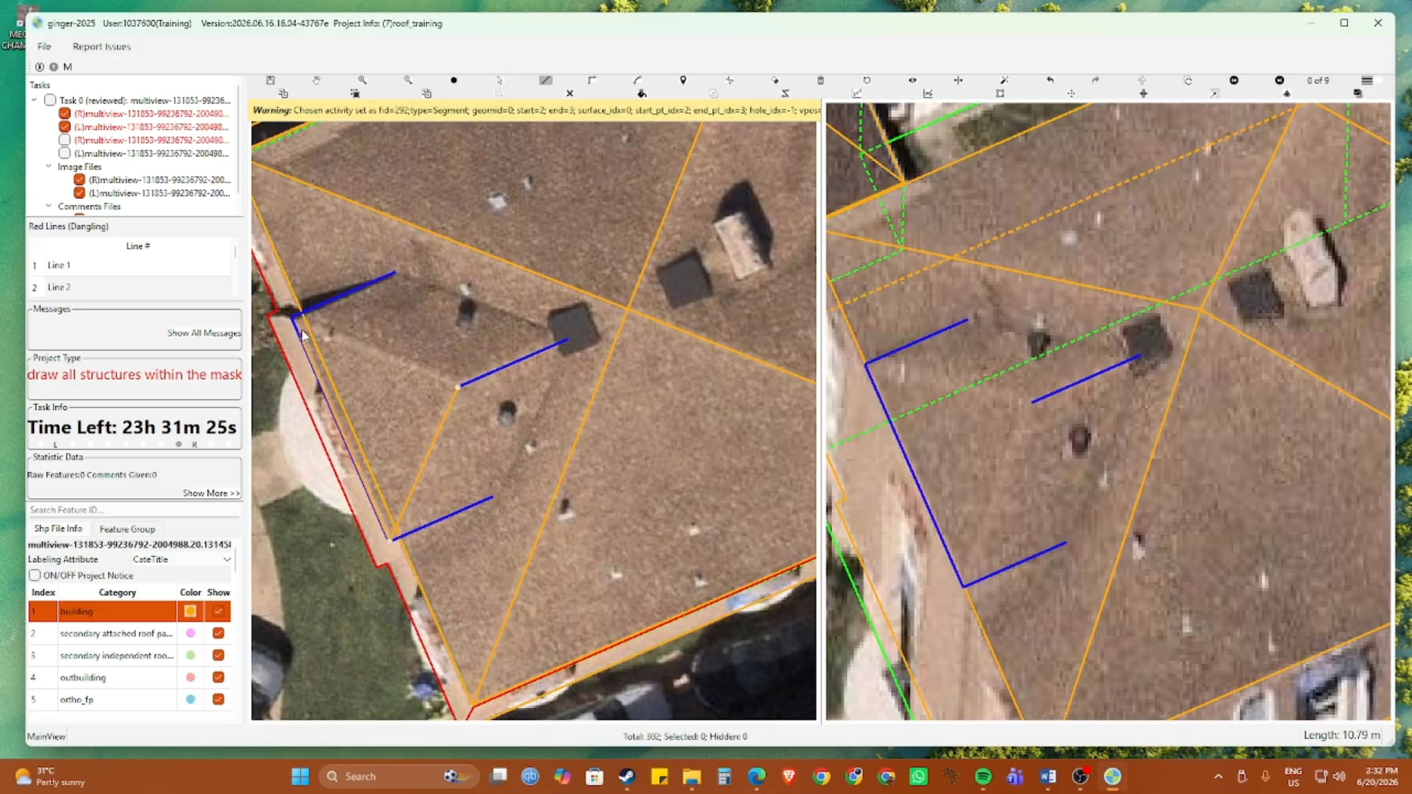
left_click(295, 318)
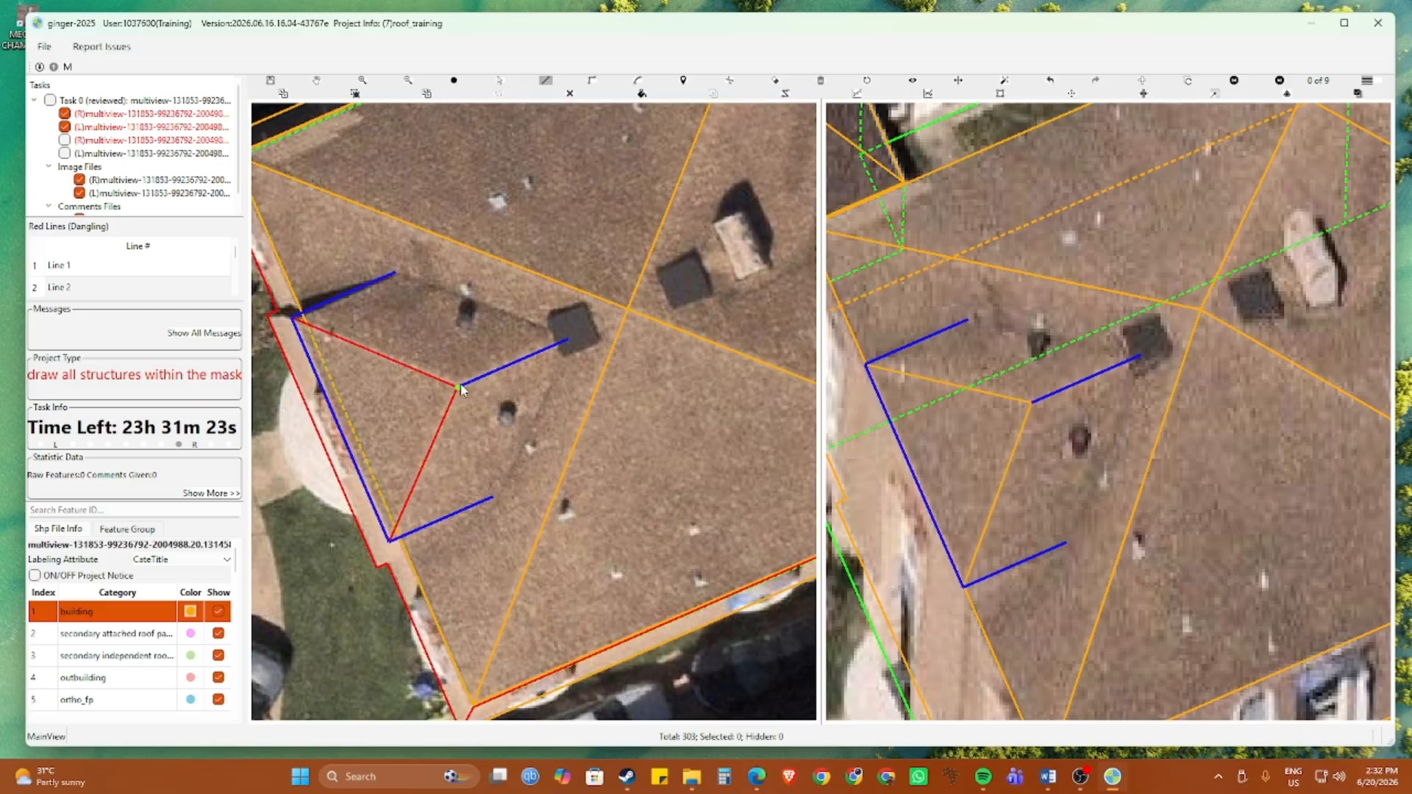
left_click(457, 386)
Draw the projecting roof's two side faces, joining the eave corners, the upslope guide ends and the dark square vent's ridge end
left_click(294, 318)
left_click(396, 273)
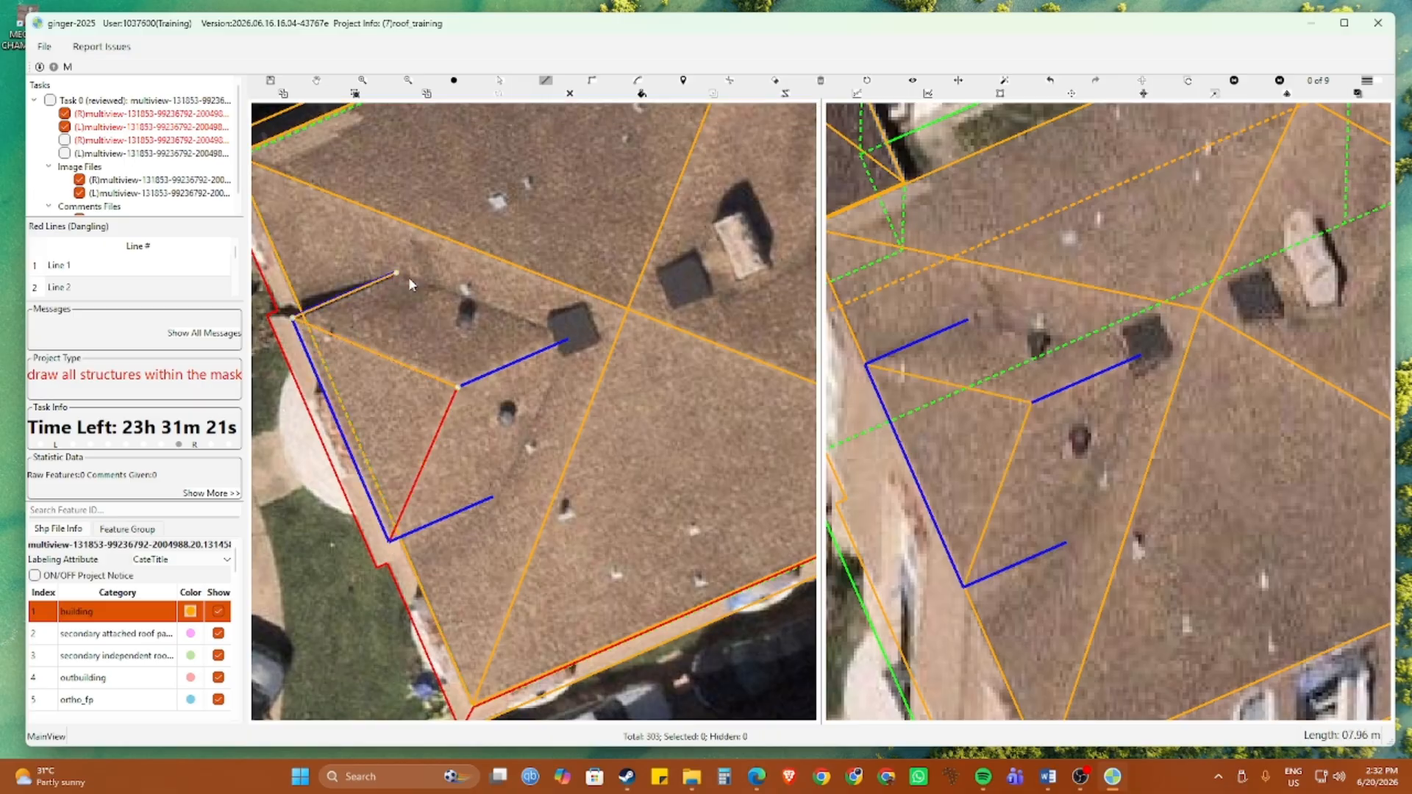
left_click(566, 340)
left_click(566, 340)
left_click(493, 498)
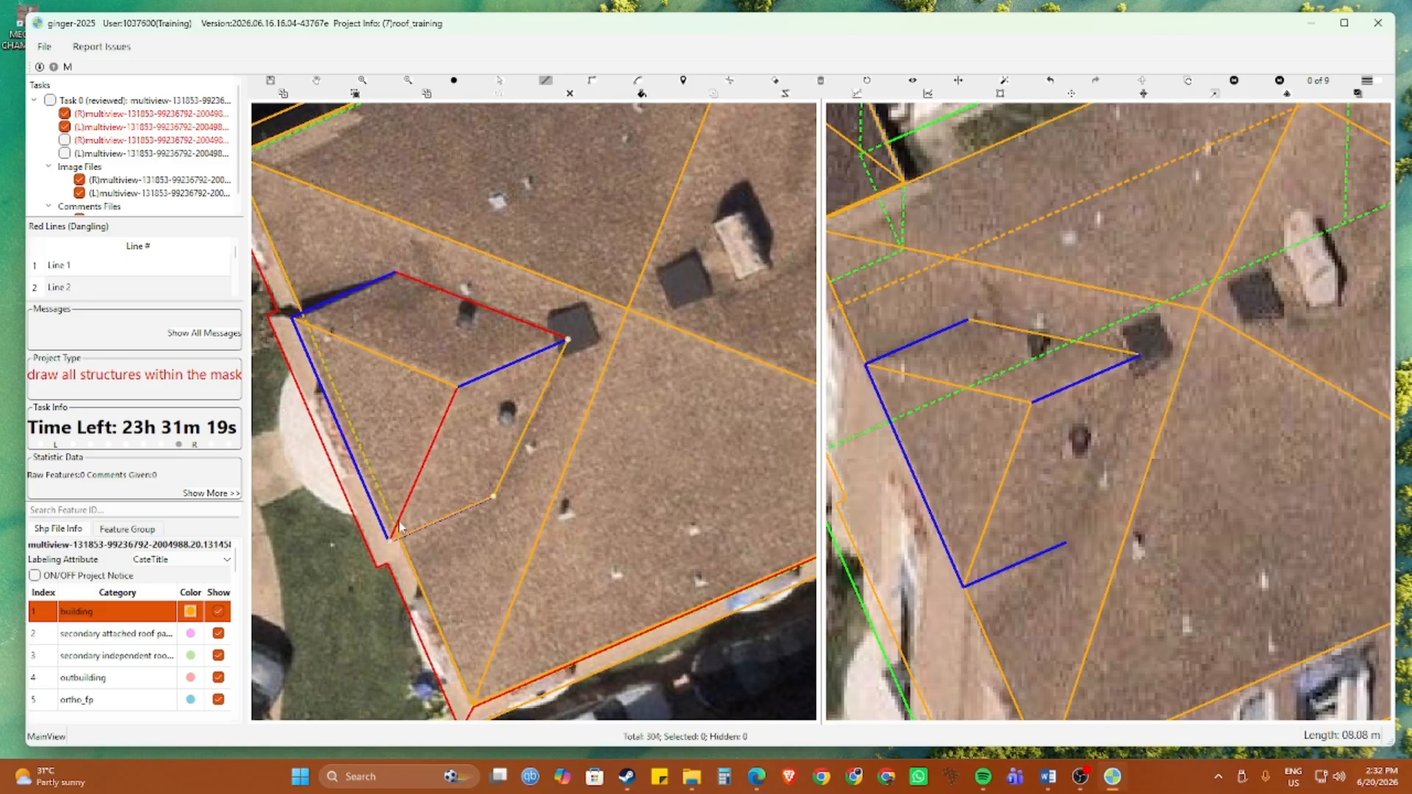
left_click(390, 539)
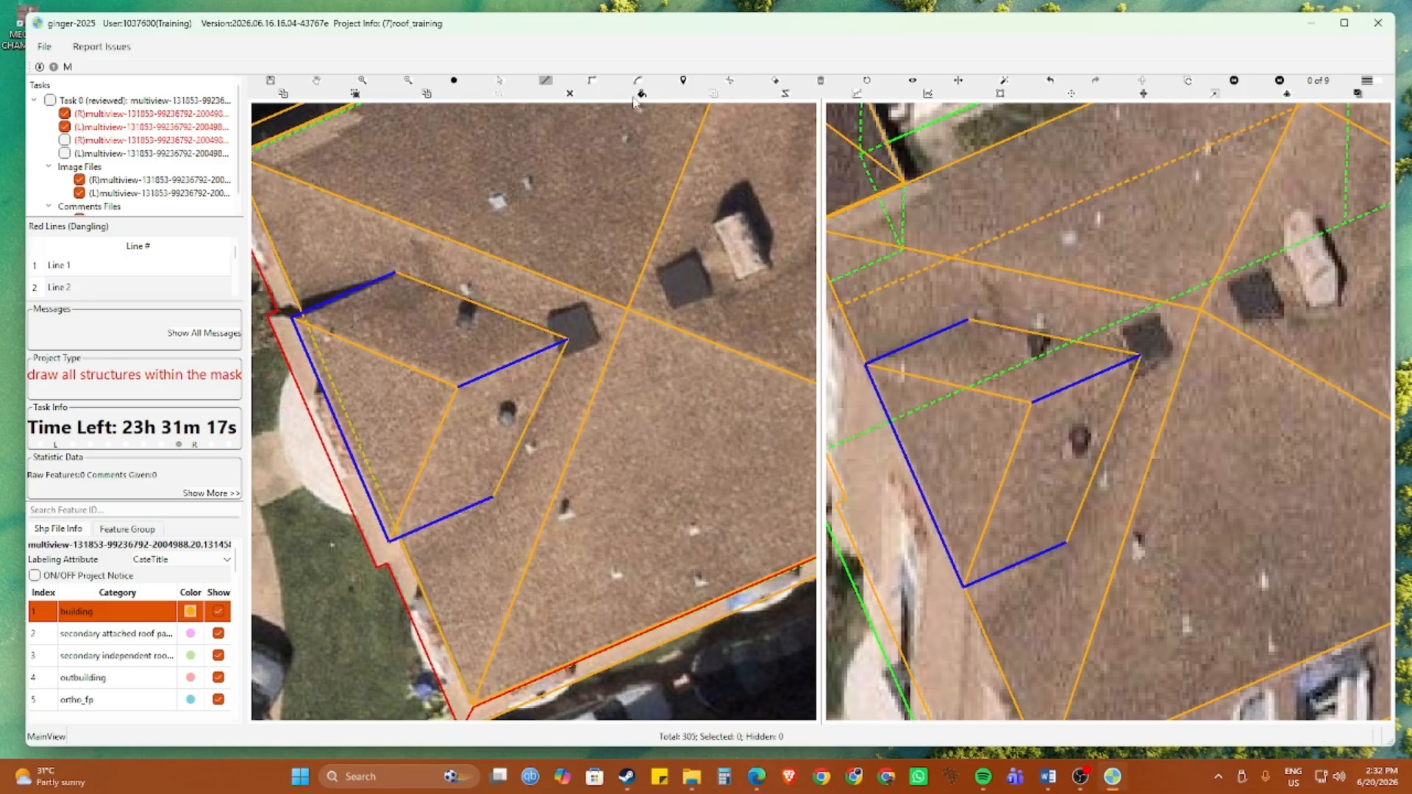
Examine the small projecting roof's faces against the main roof and the lower outline from several 3D angles
left_click(576, 95)
scroll(527, 216, "down", 1)
key("Right")
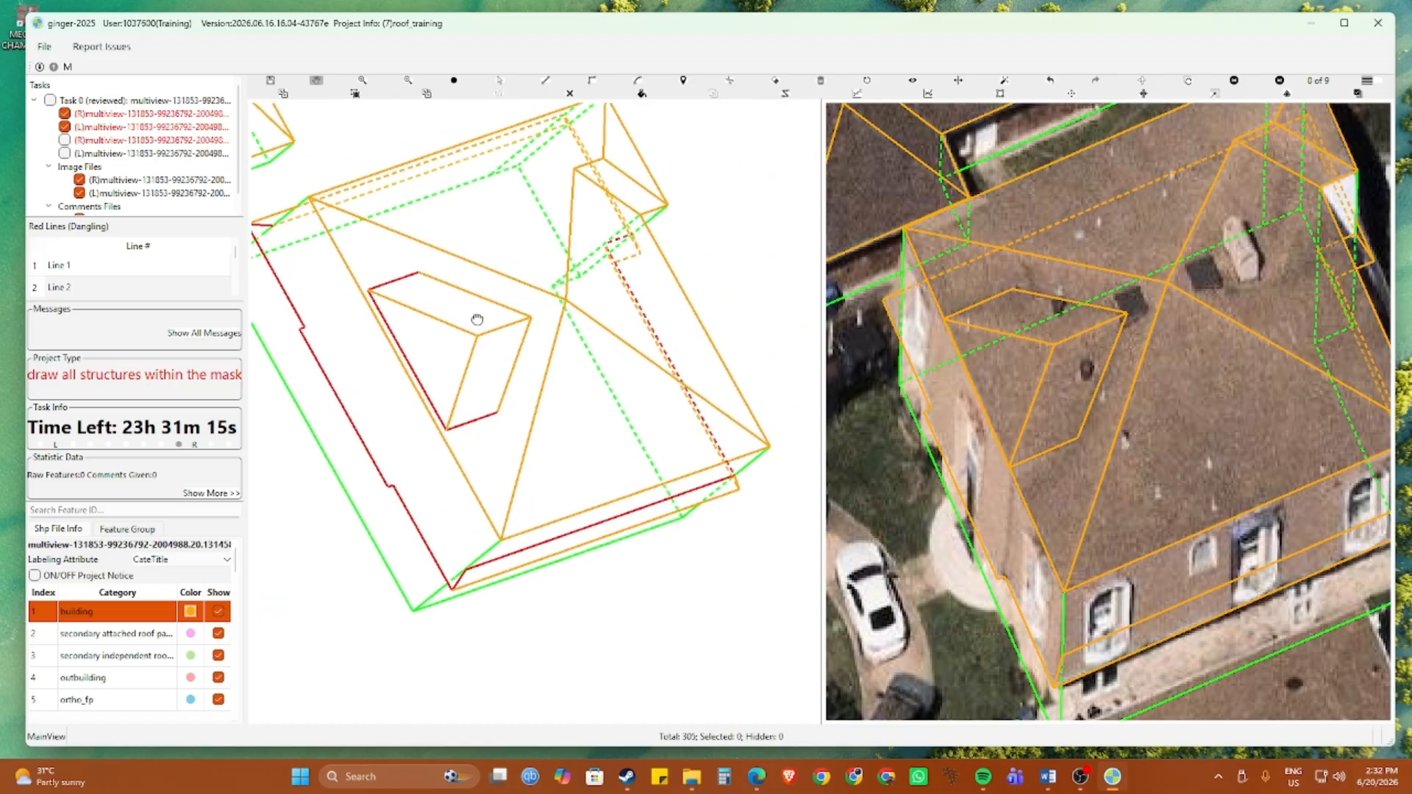
left_click_drag(477, 319, 434, 272)
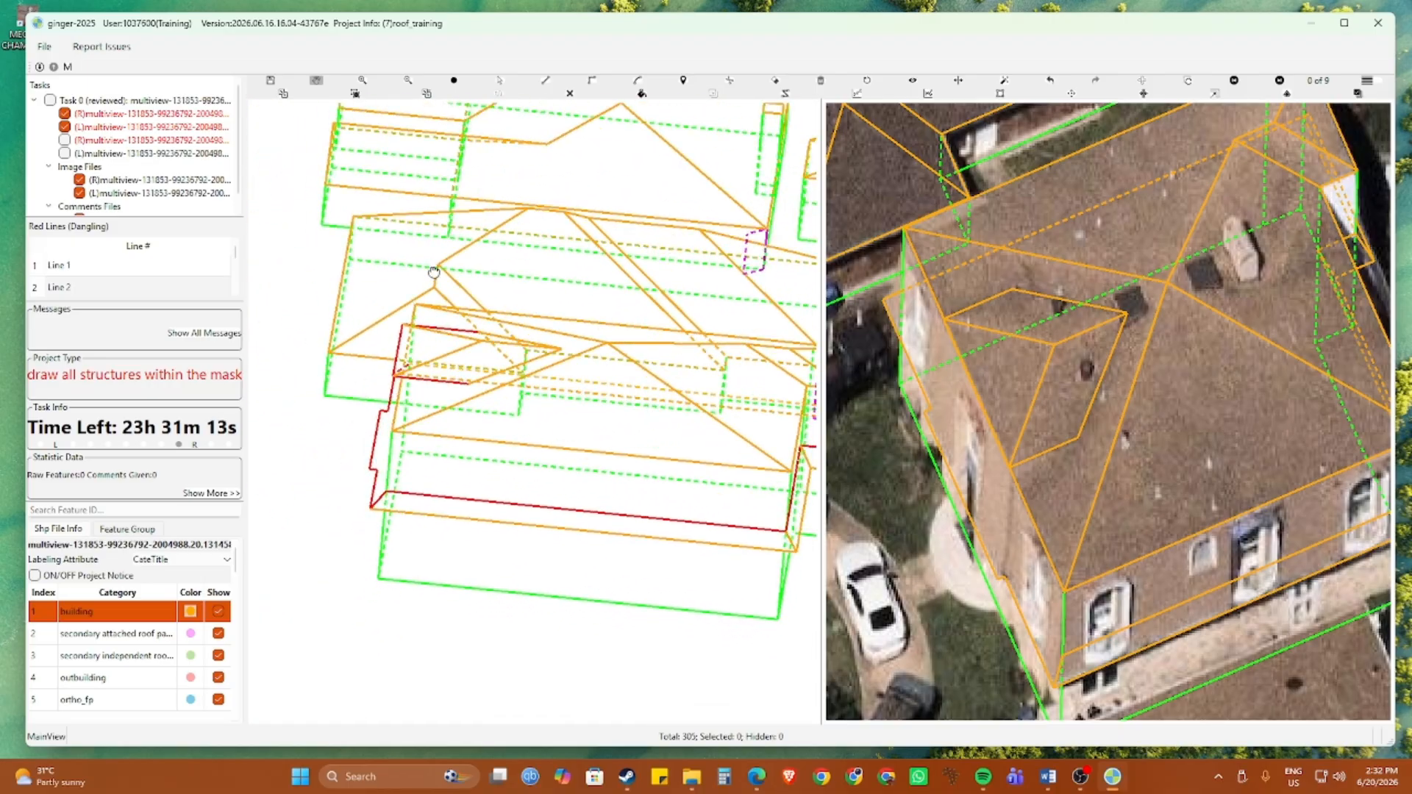
key("Right")
key("Right")
key("Right")
key("Right")
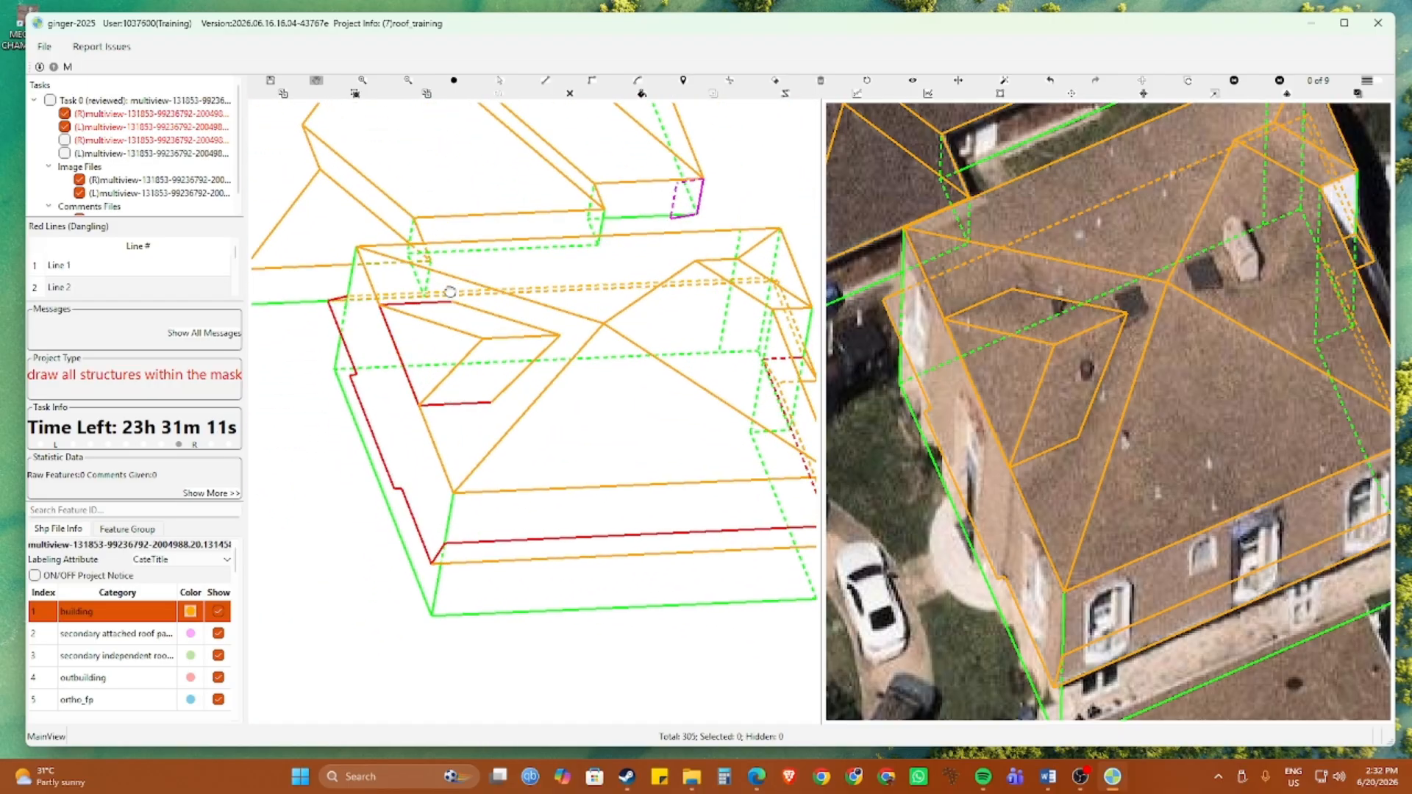
key("Right")
key("Right")
key("Right")
key("Right")
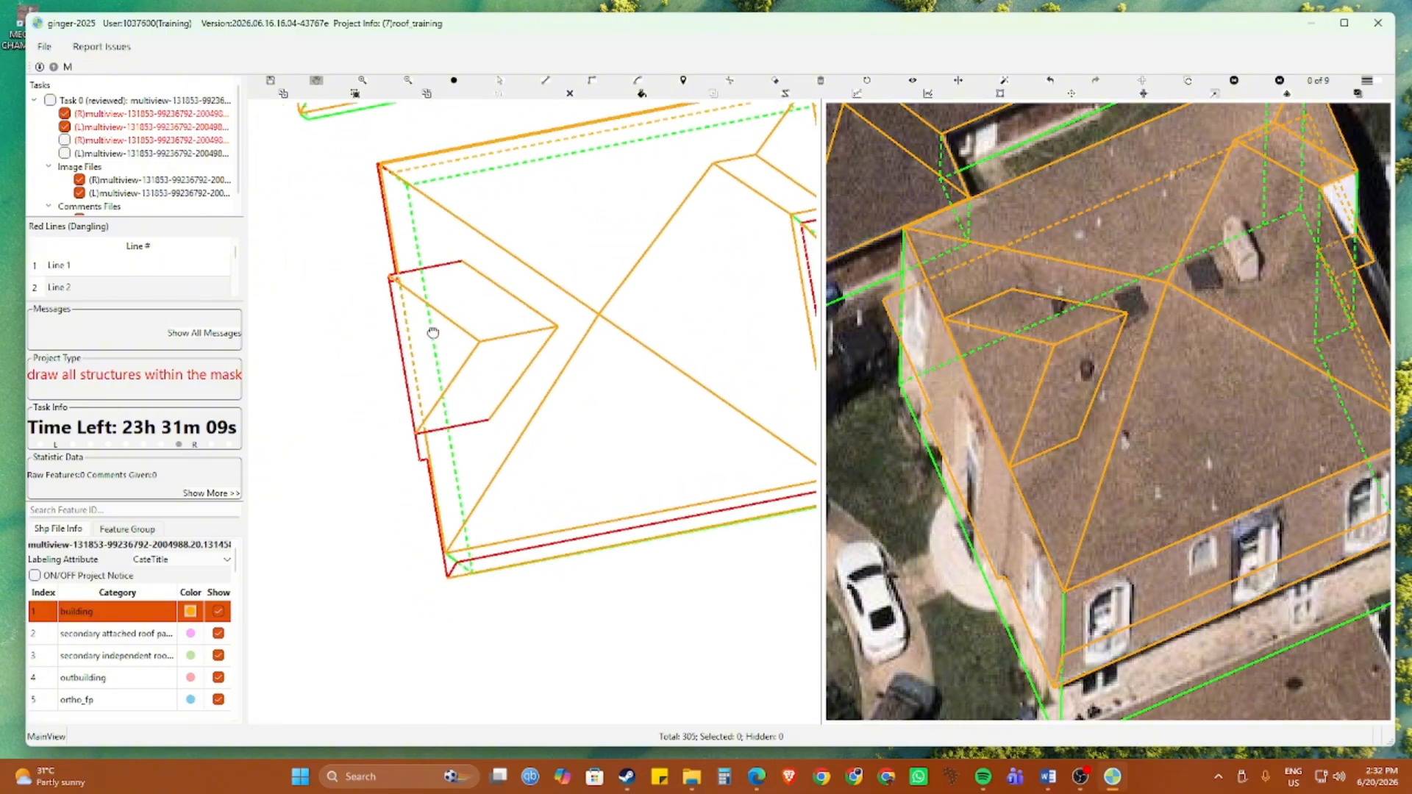
key("Right")
key("Right")
key("Right")
key("Right")
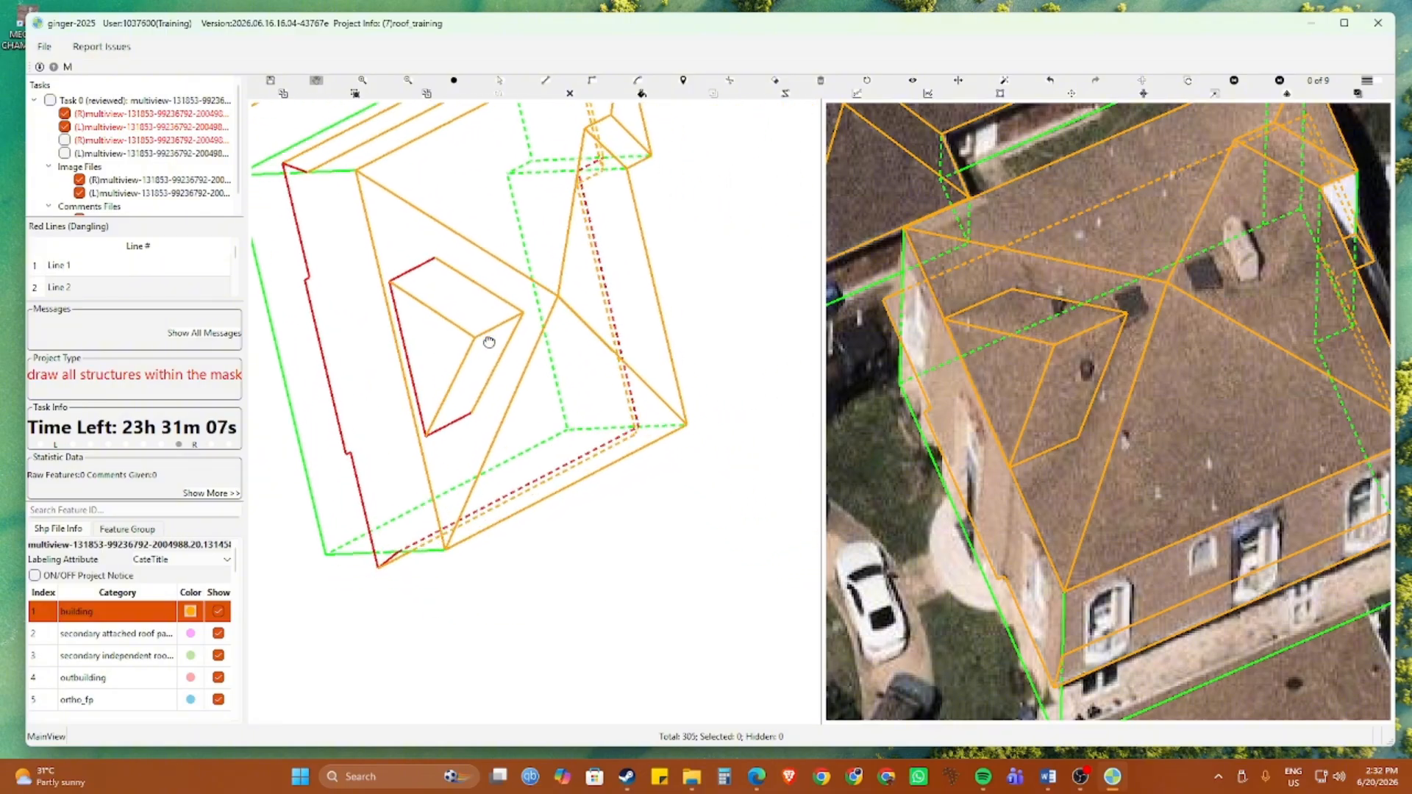
Draw the projecting roof's base face along its eave and both side edges, closing it between the two upslope ends
scroll(456, 335, "up", 3)
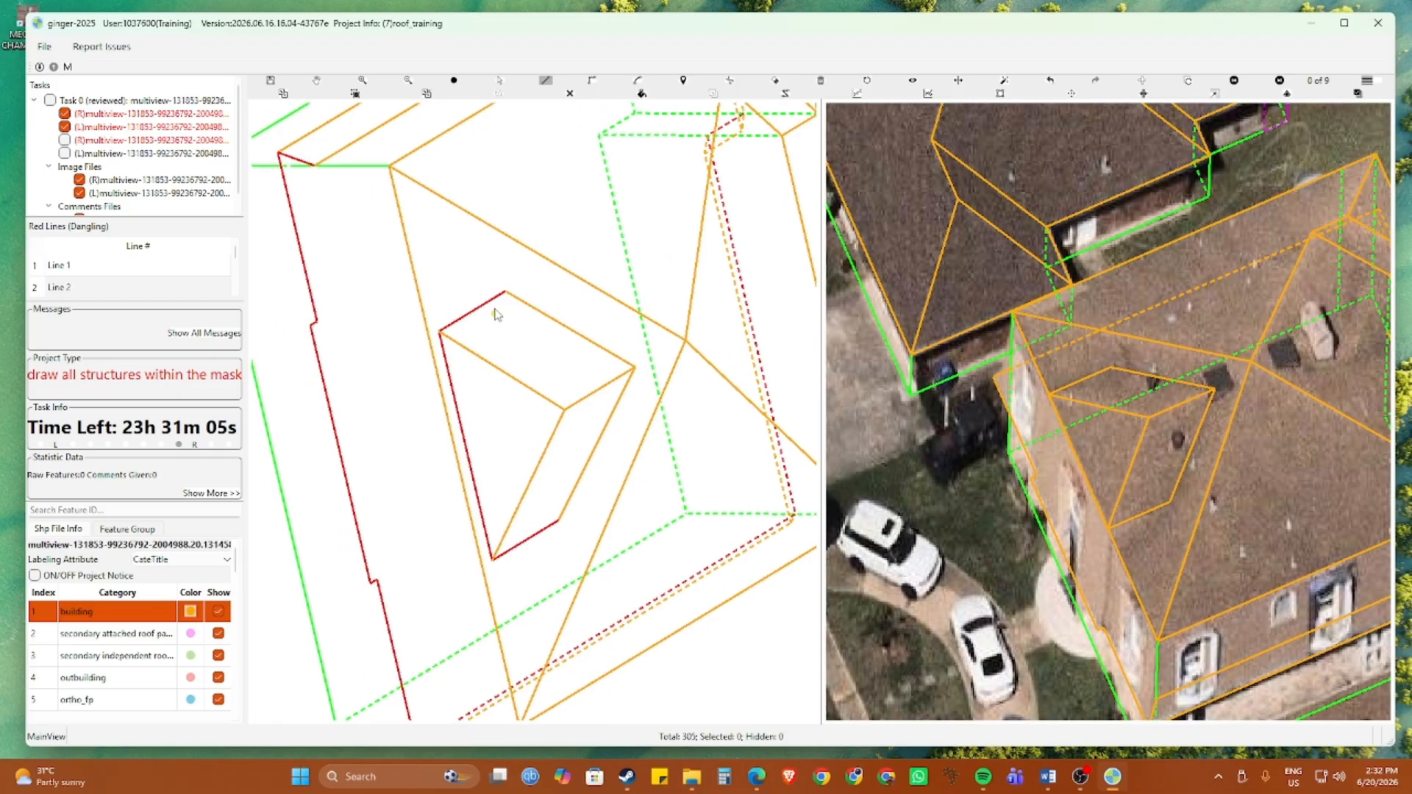
left_click(505, 292)
left_click(440, 333)
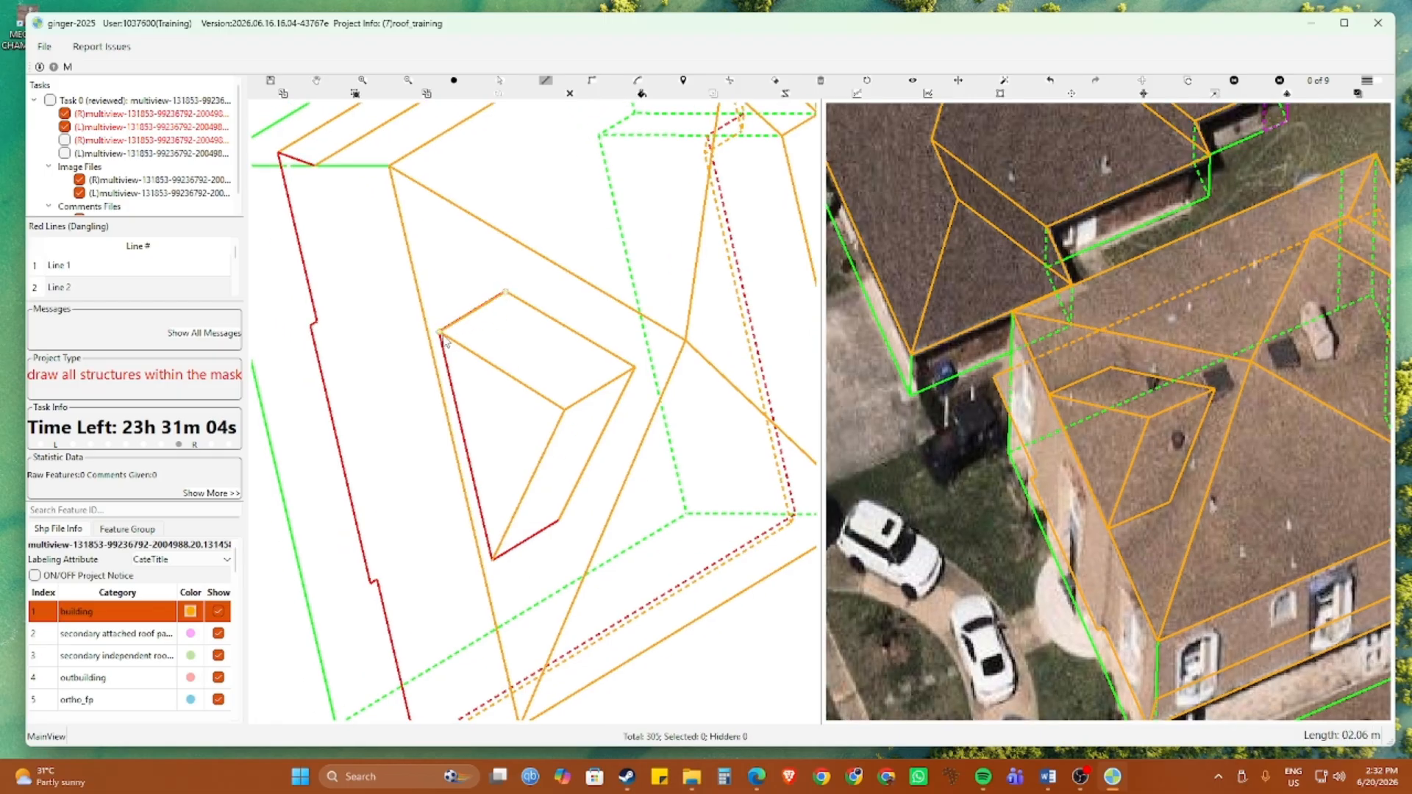
left_click(496, 558)
double_click(560, 524)
scroll(537, 441, "up", 2)
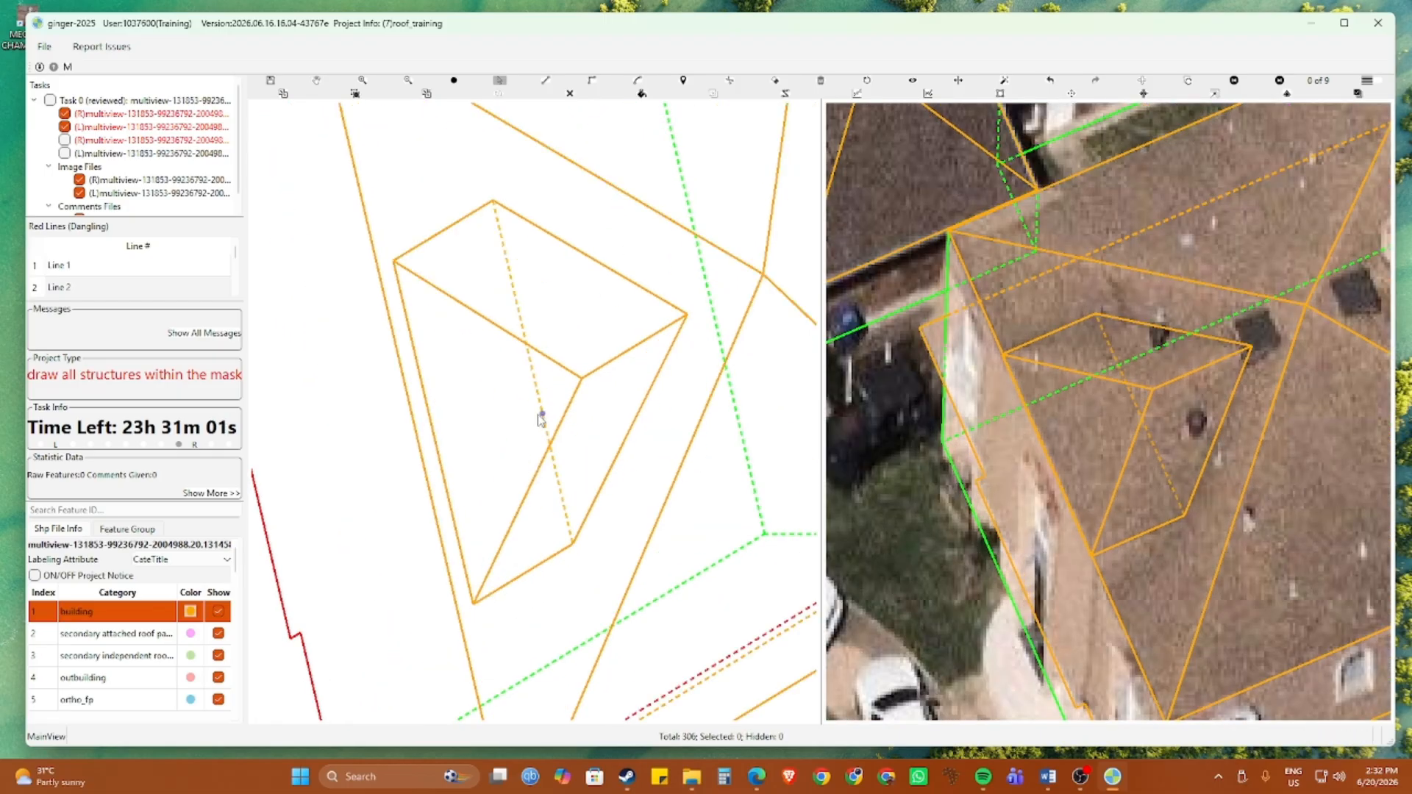
Select all of the brown house's faces, including the projecting roof and its base, and group them as one building
left_click(497, 418)
scroll(481, 421, "down", 5)
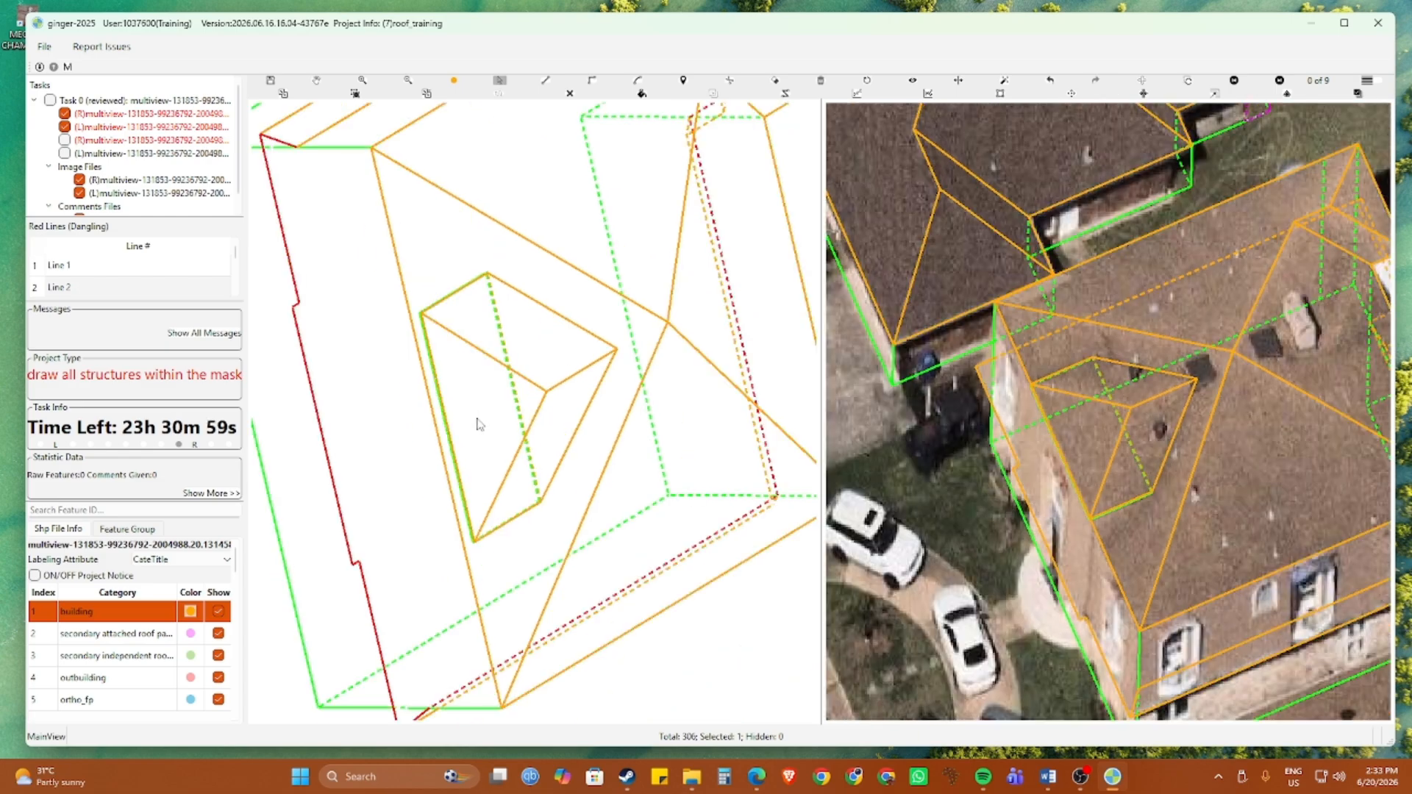
key("space")
scroll(468, 406, "down", 2)
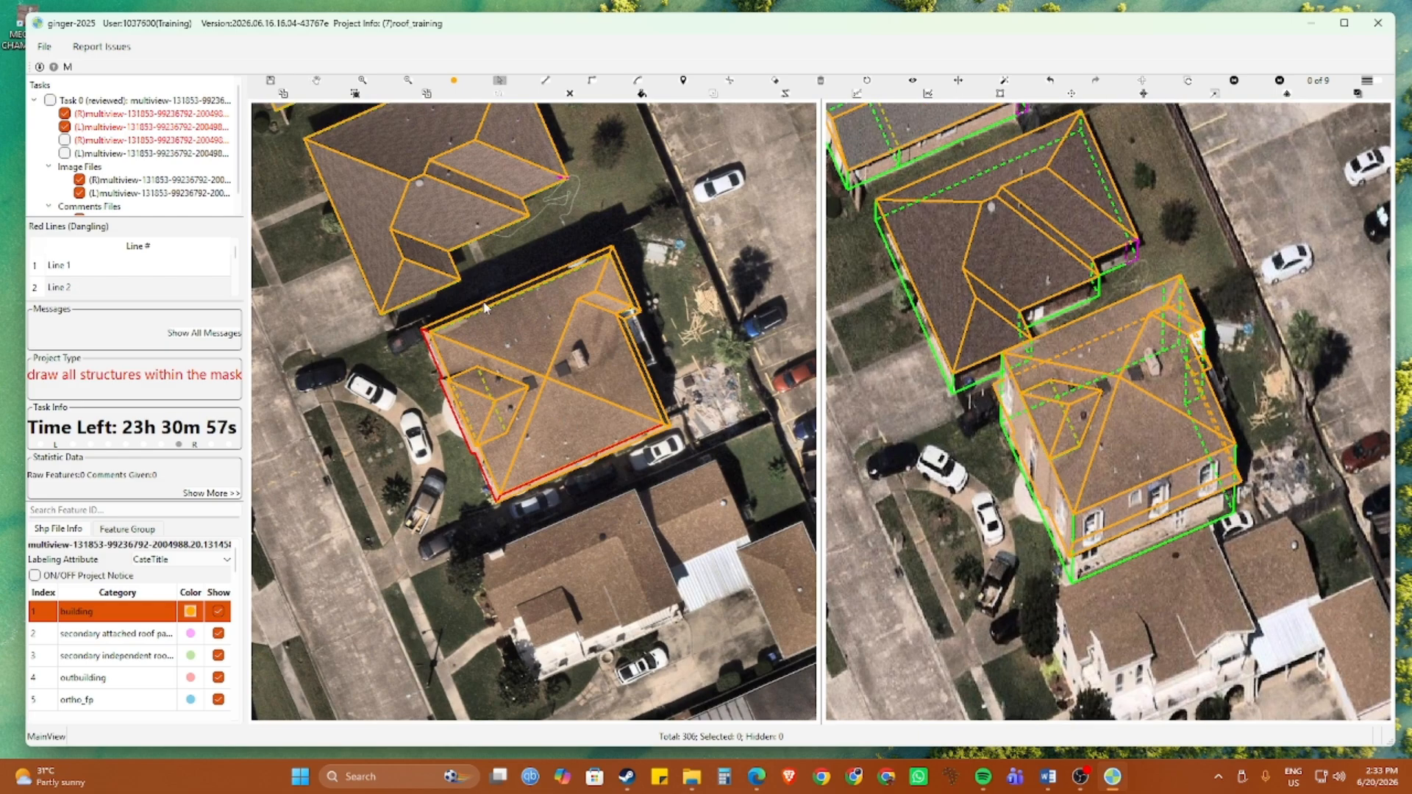
left_click_drag(492, 250, 684, 506)
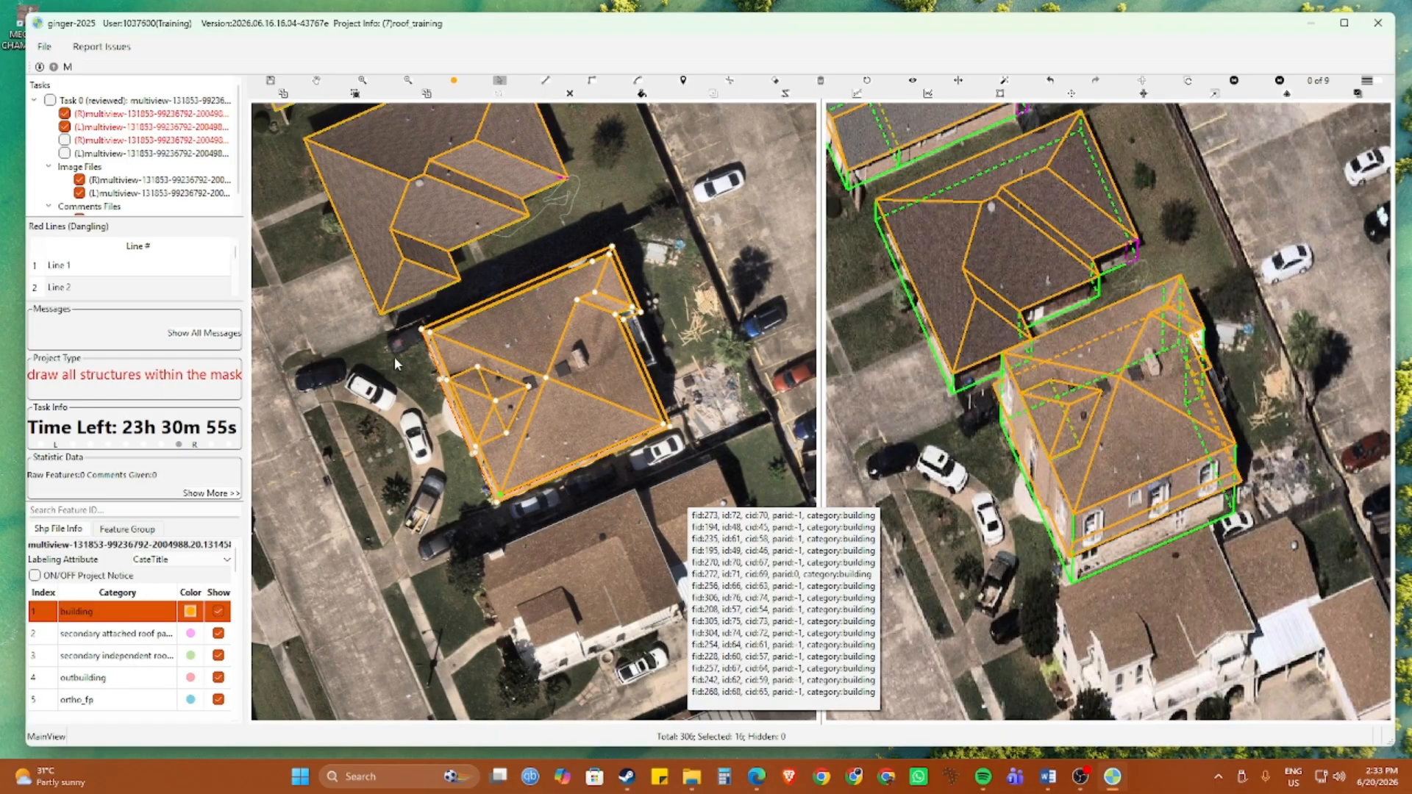
left_click_drag(395, 363, 534, 550)
left_click(334, 602)
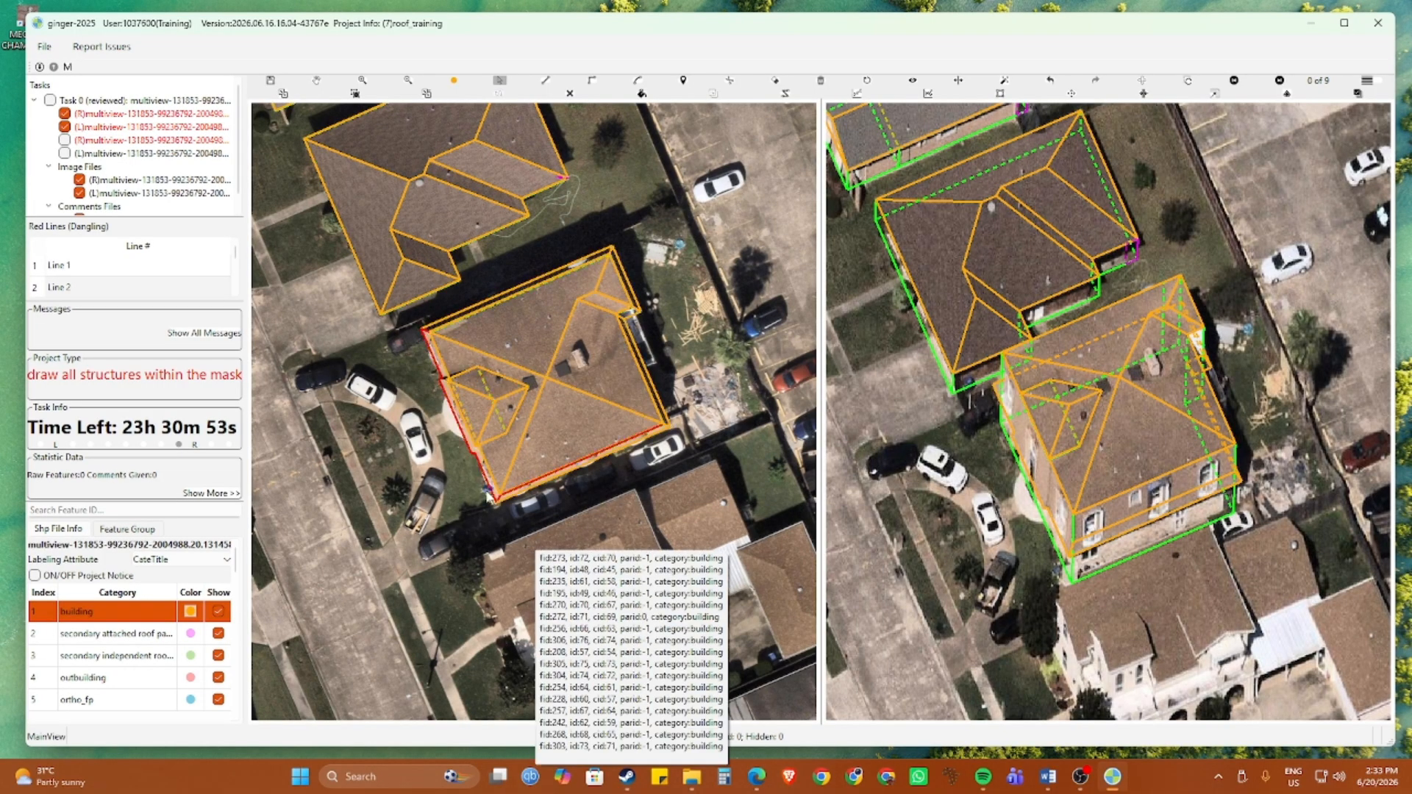
Extend the small projecting roof's base down to the ground surface
scroll(511, 468, "up", 2)
left_click_drag(548, 431, 566, 542)
left_click(565, 595)
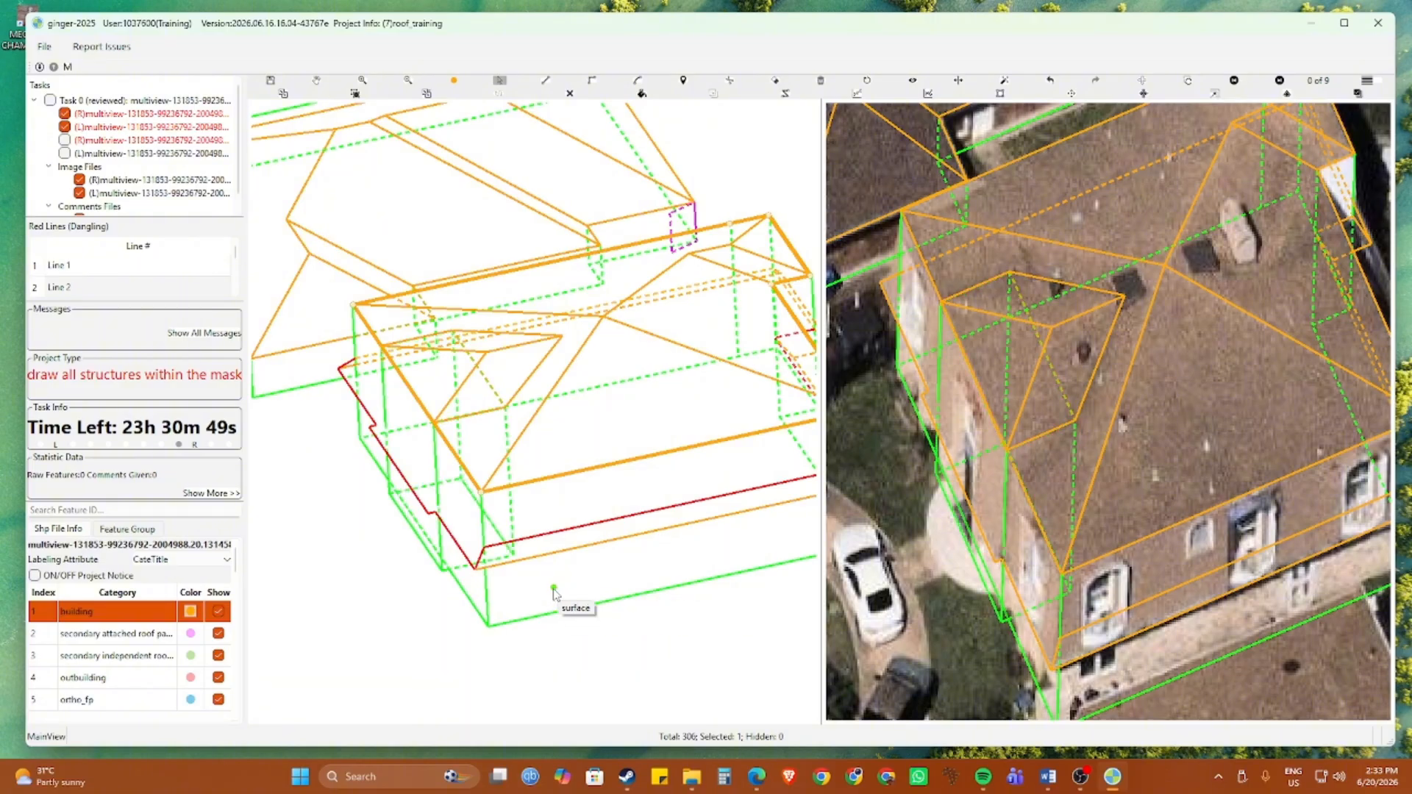
scroll(394, 468, "up", 2)
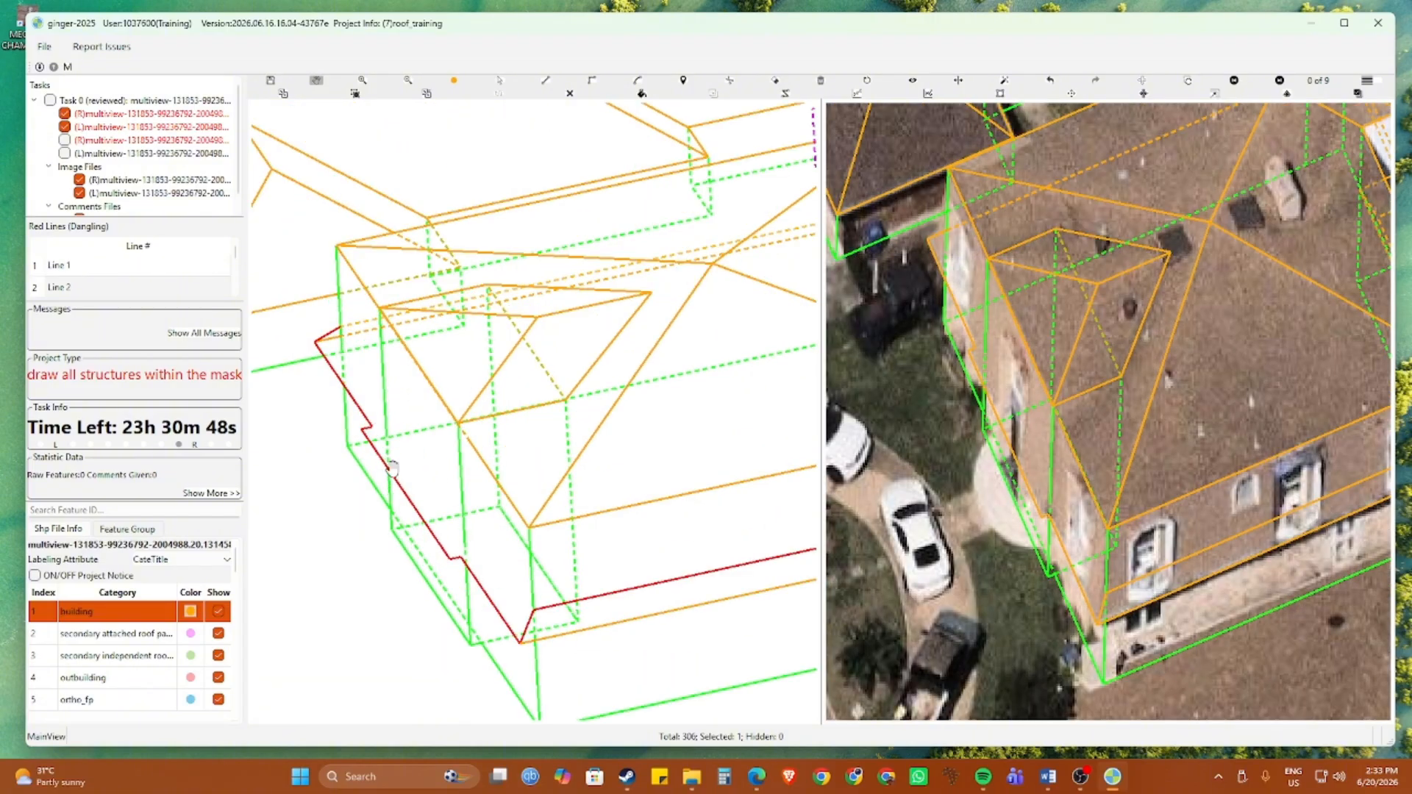
left_click(443, 586)
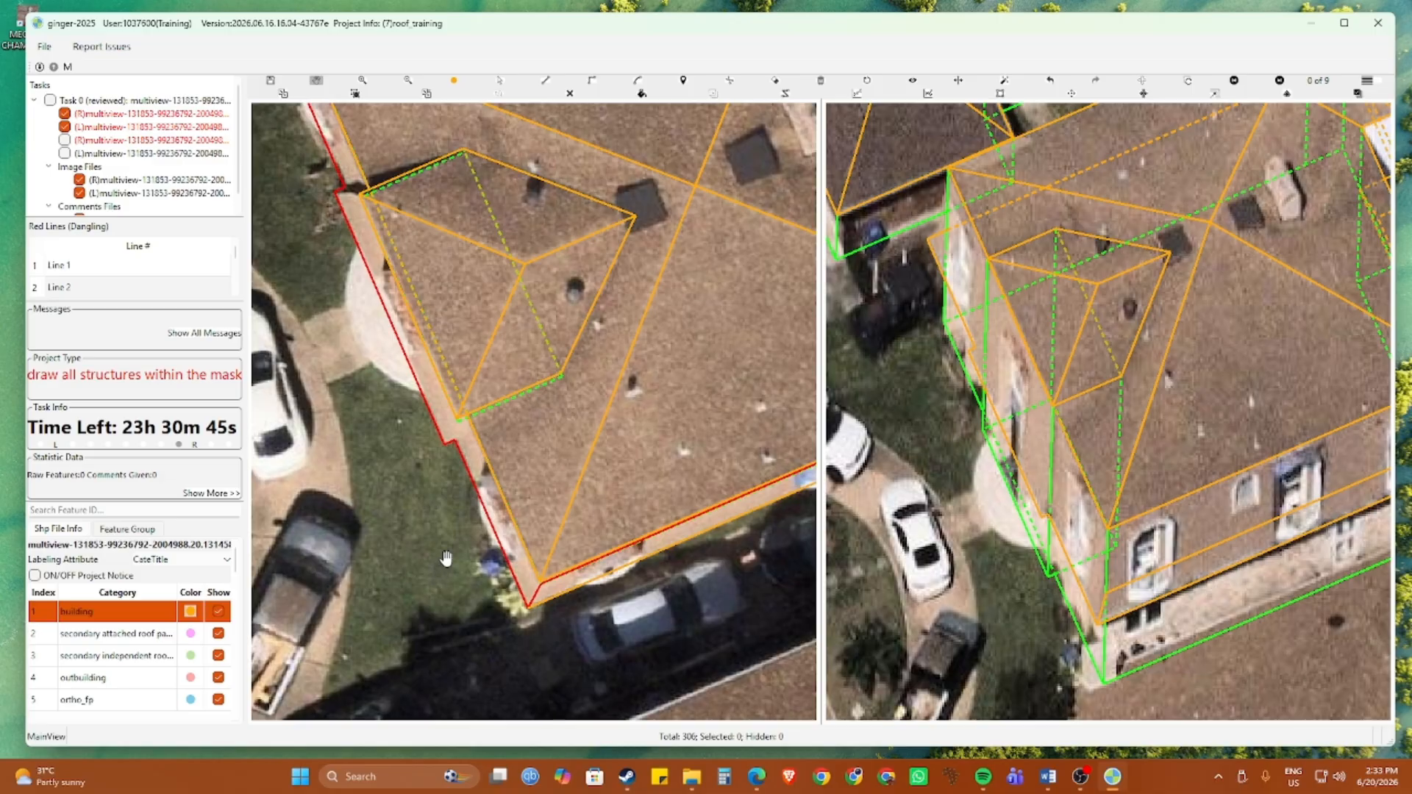
Draw the driveway-side wall face between the projecting roof's eave and the offset section of the lower outline
scroll(447, 556, "down", 2)
scroll(465, 513, "up", 2)
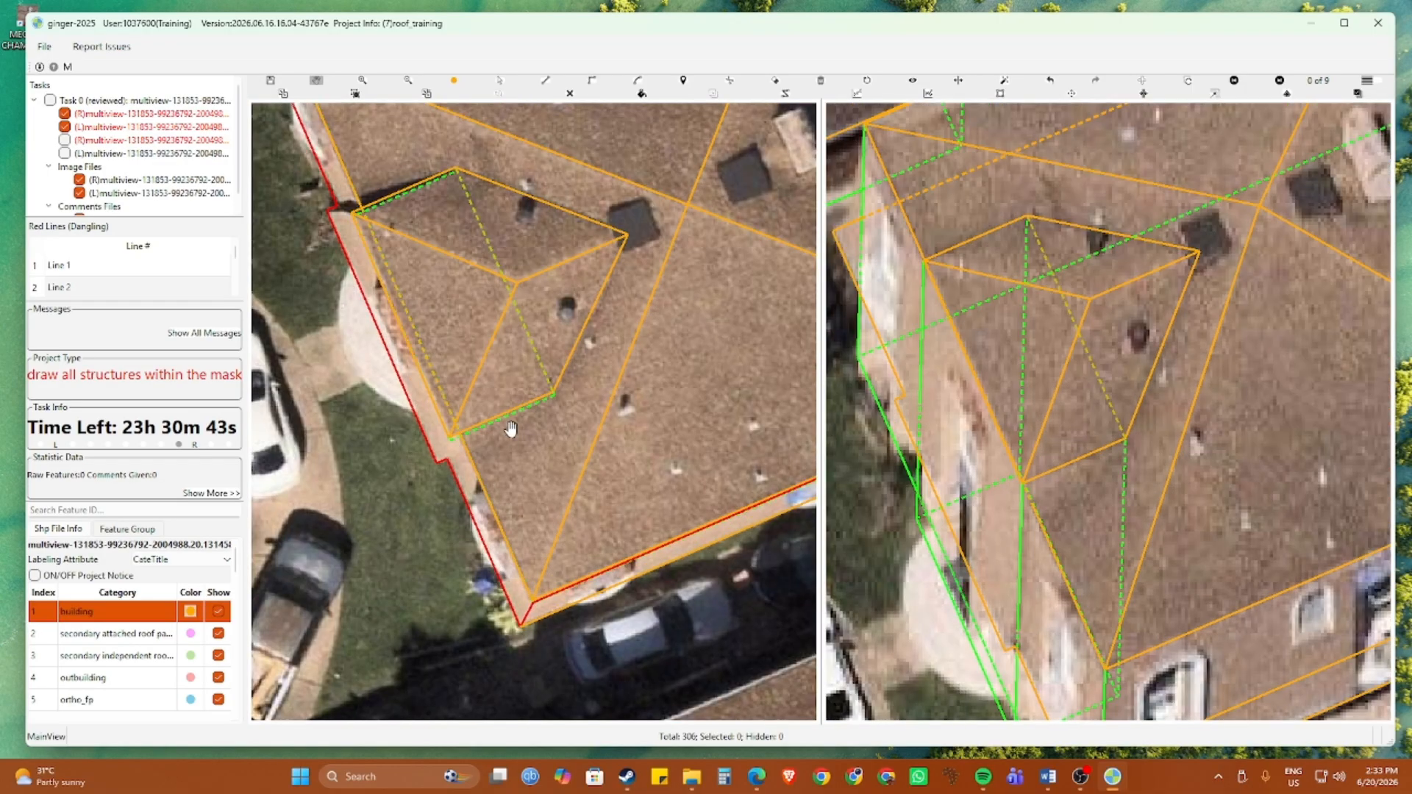
left_click_drag(511, 428, 537, 400)
key("l")
left_click(471, 414)
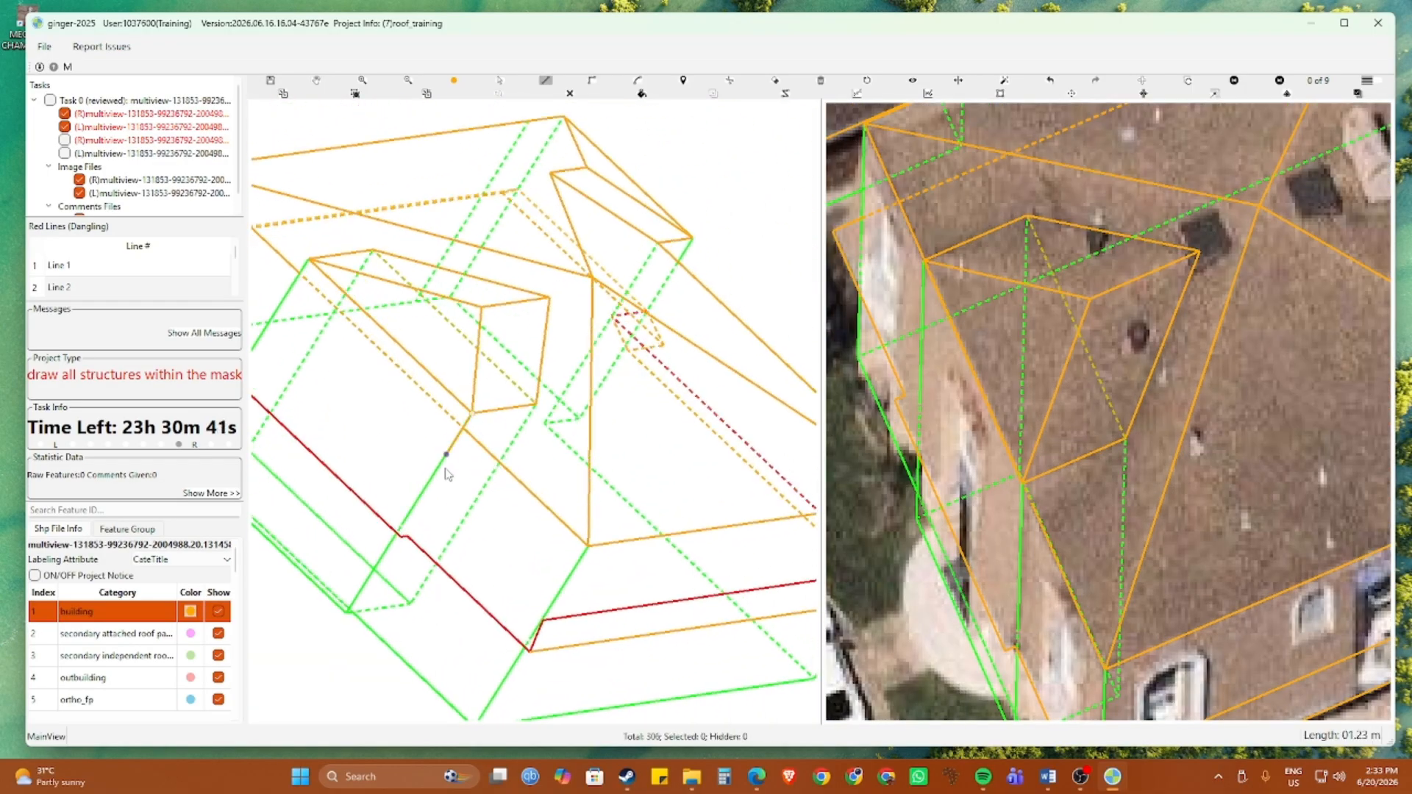
left_click(400, 535)
scroll(387, 512, "down", 2)
scroll(387, 507, "up", 2)
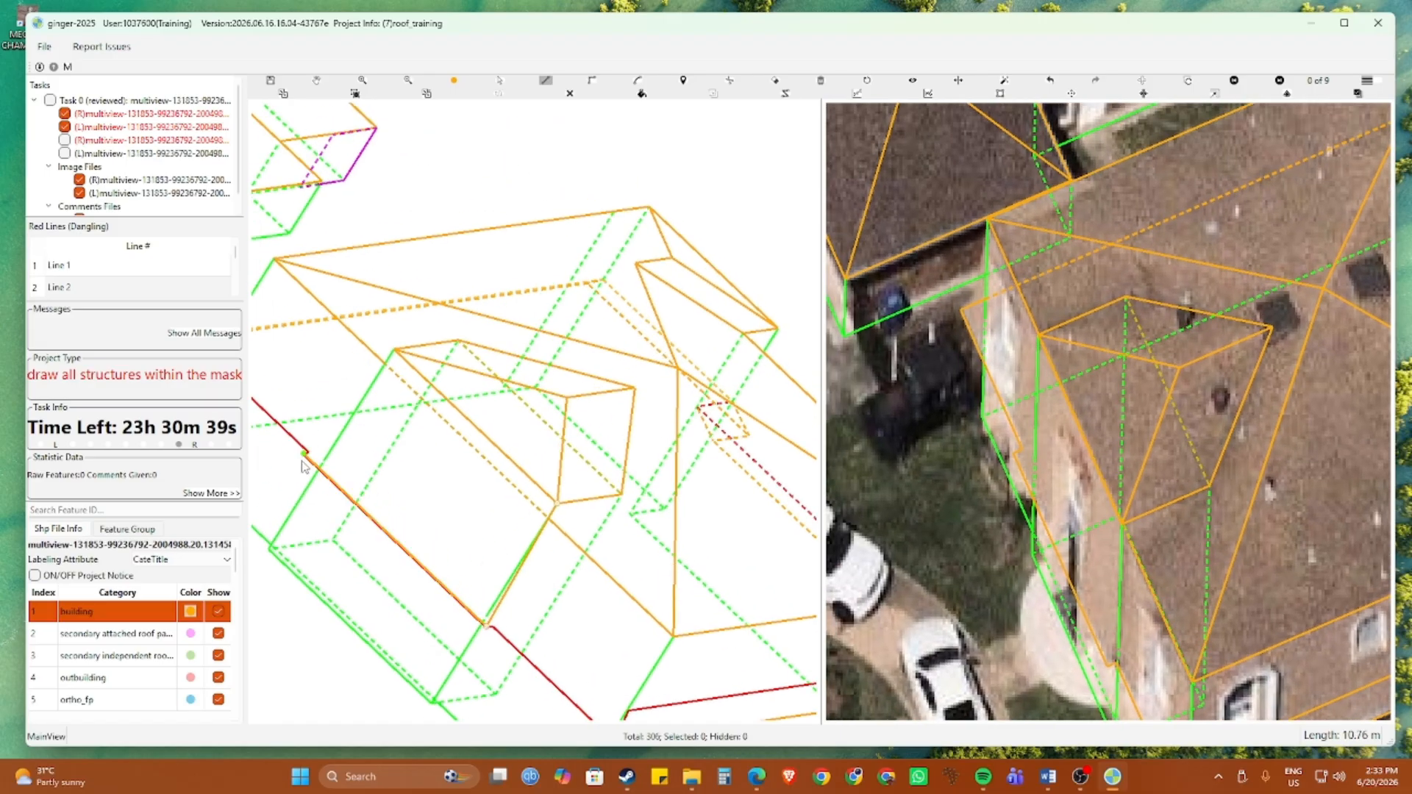
left_click(305, 454)
left_click(389, 359)
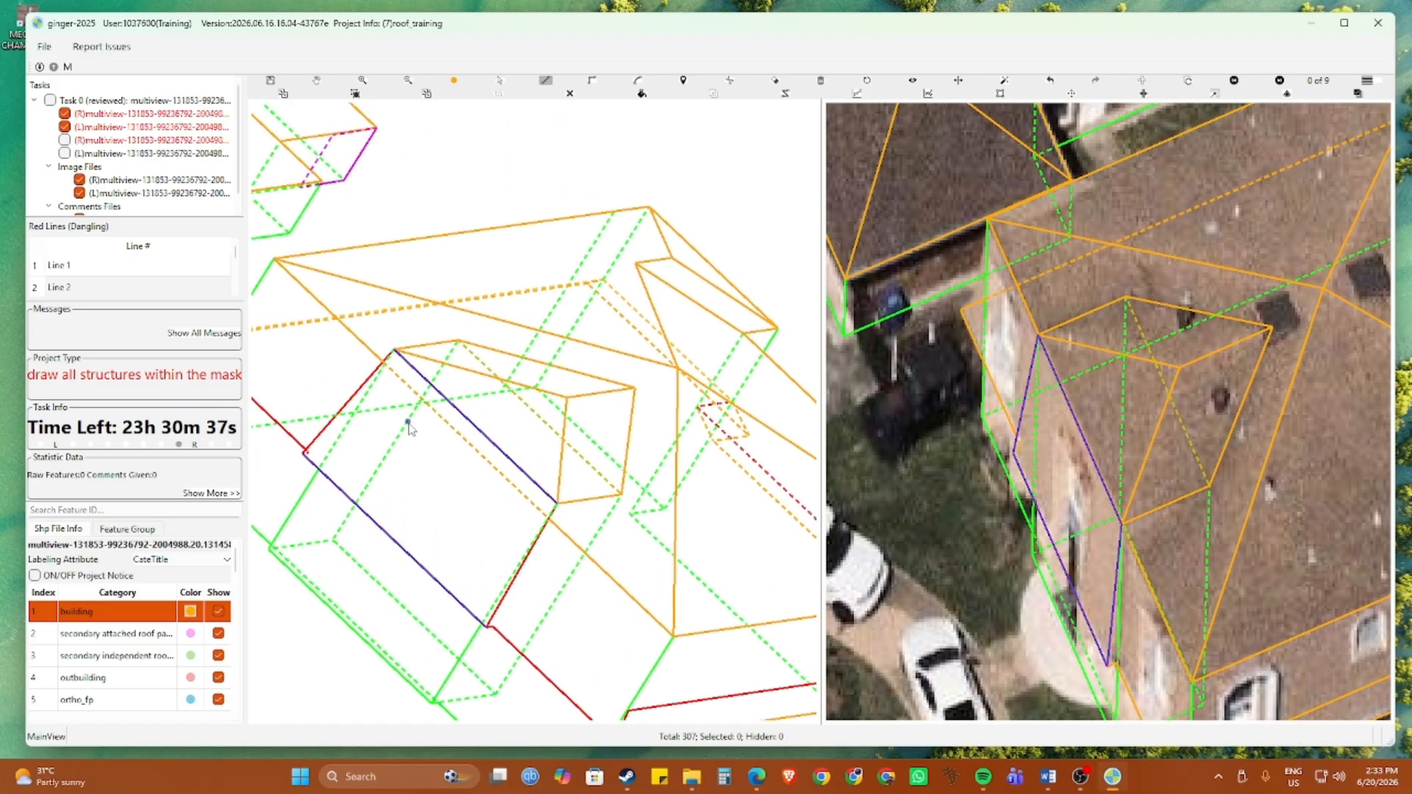
Draw the adjoining driveway-side wall face from the main roof's eave corner down to the lower outline and back to the projecting roof's corner
key("r")
scroll(441, 357, "up", 2)
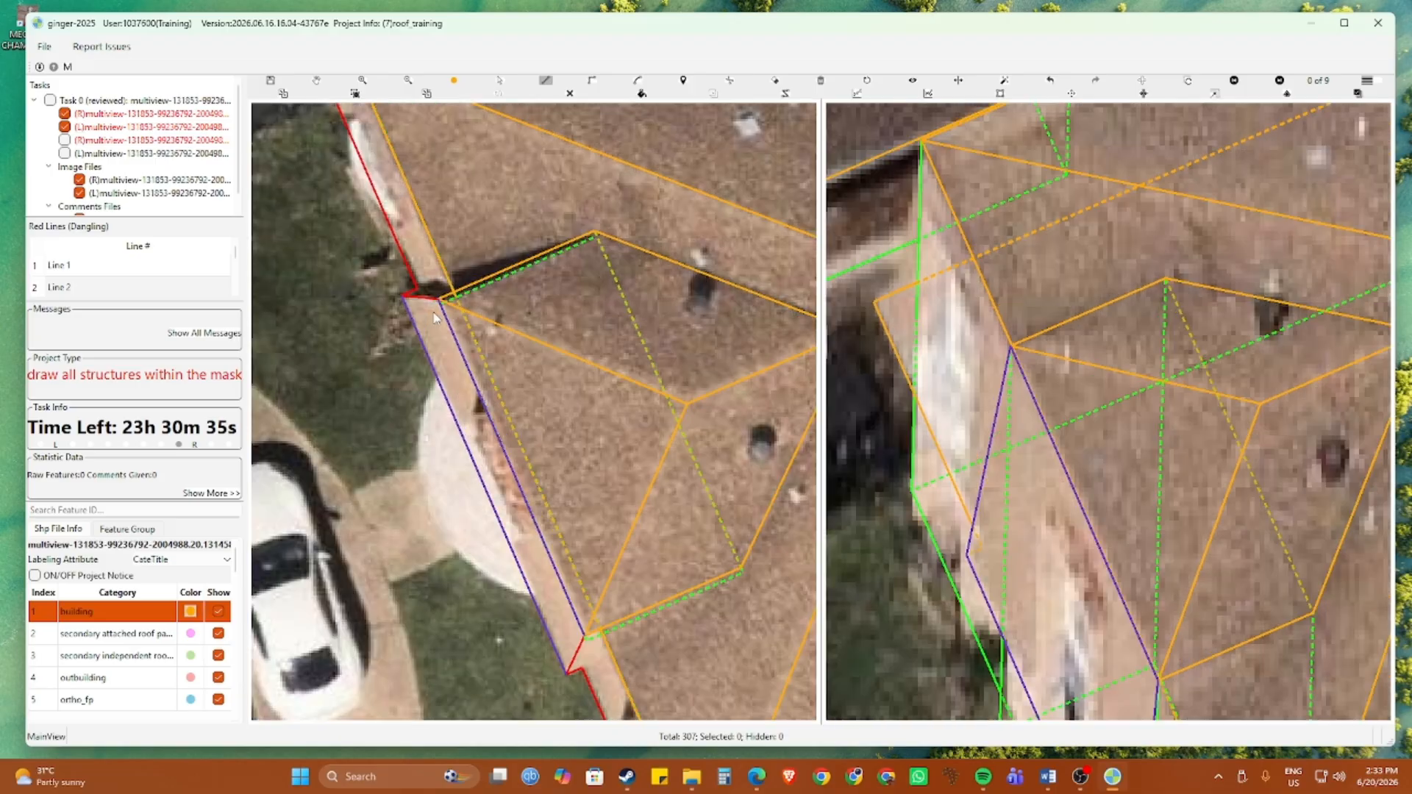
scroll(448, 322, "up", 2)
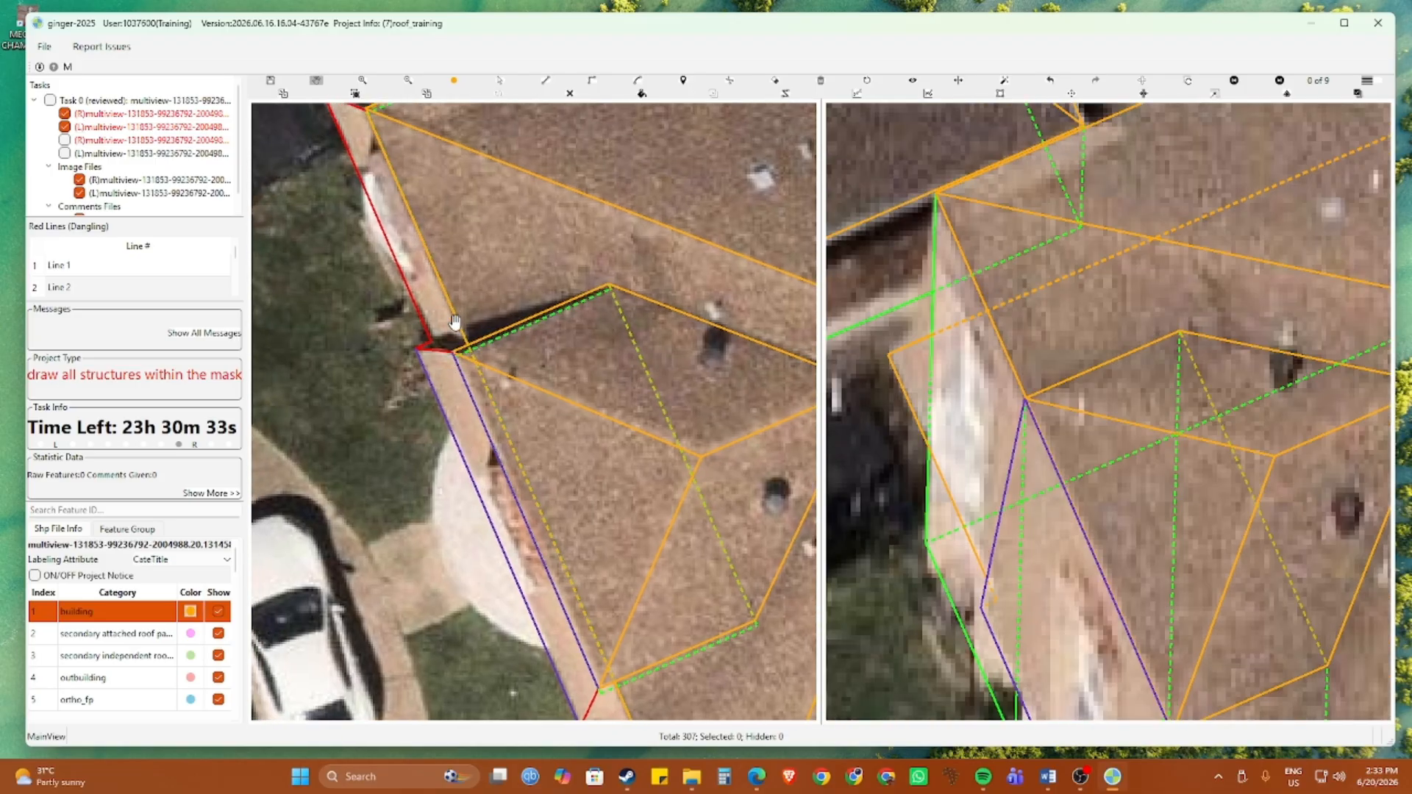
scroll(457, 318, "down", 2)
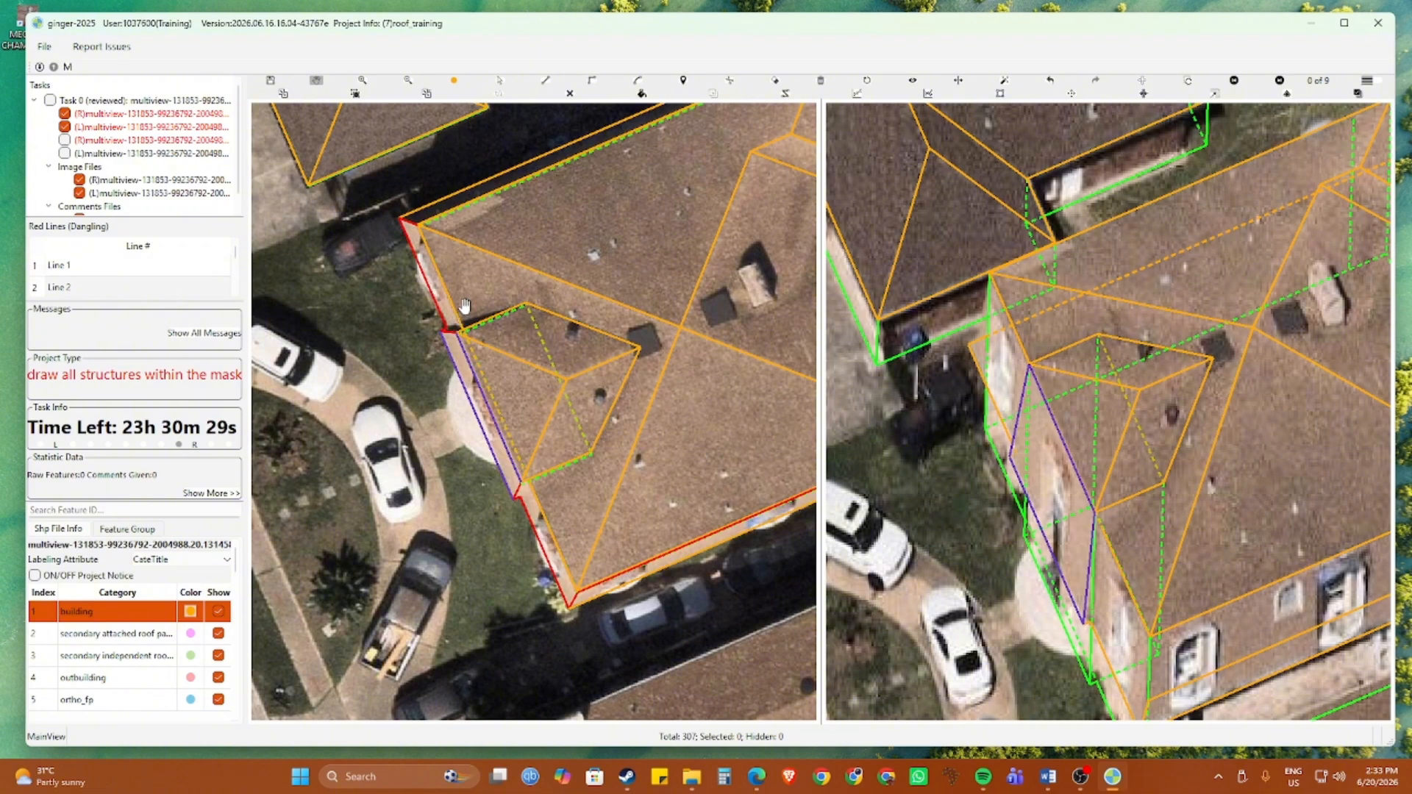
left_click_drag(535, 397, 519, 358)
scroll(594, 557, "up", 2)
left_click(592, 574)
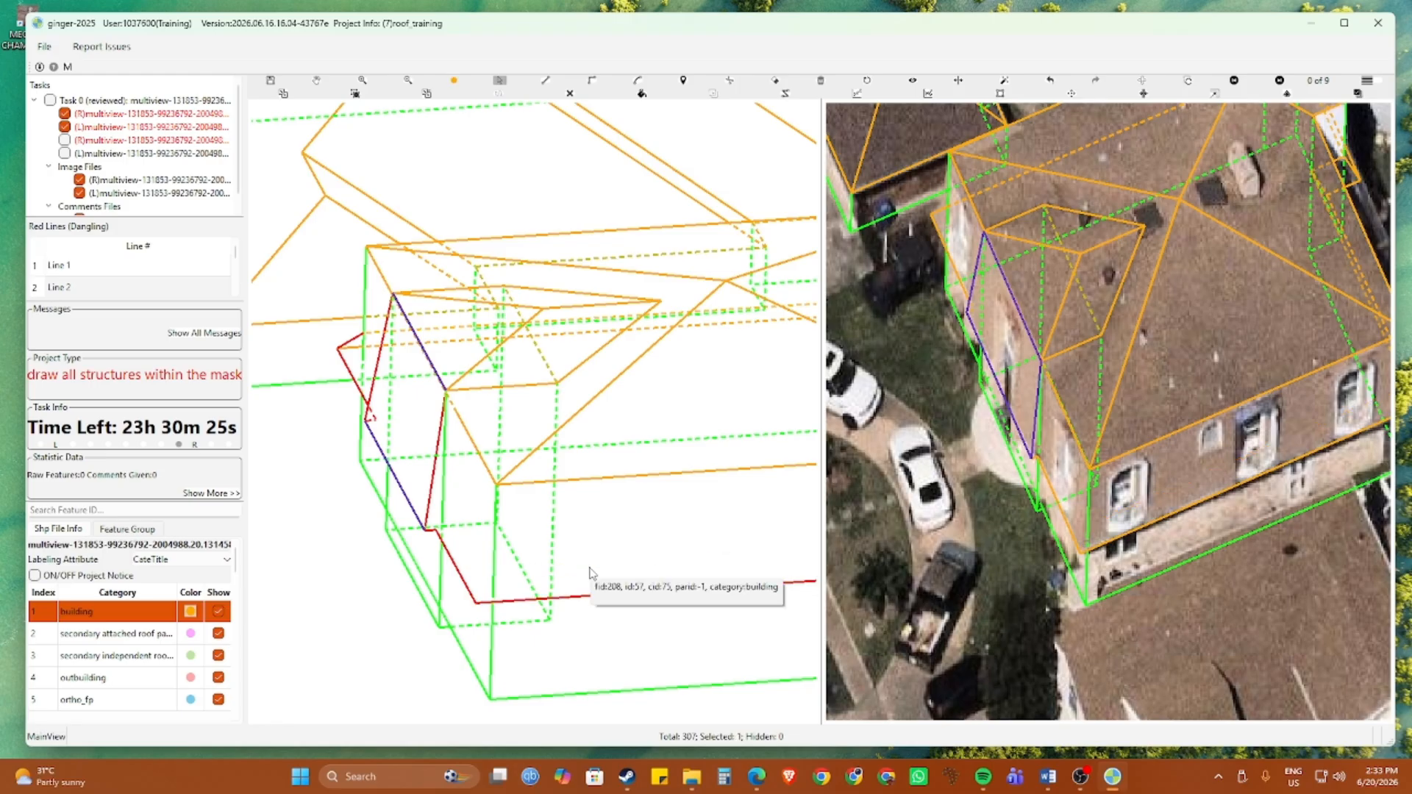
left_click(497, 484)
left_click(477, 602)
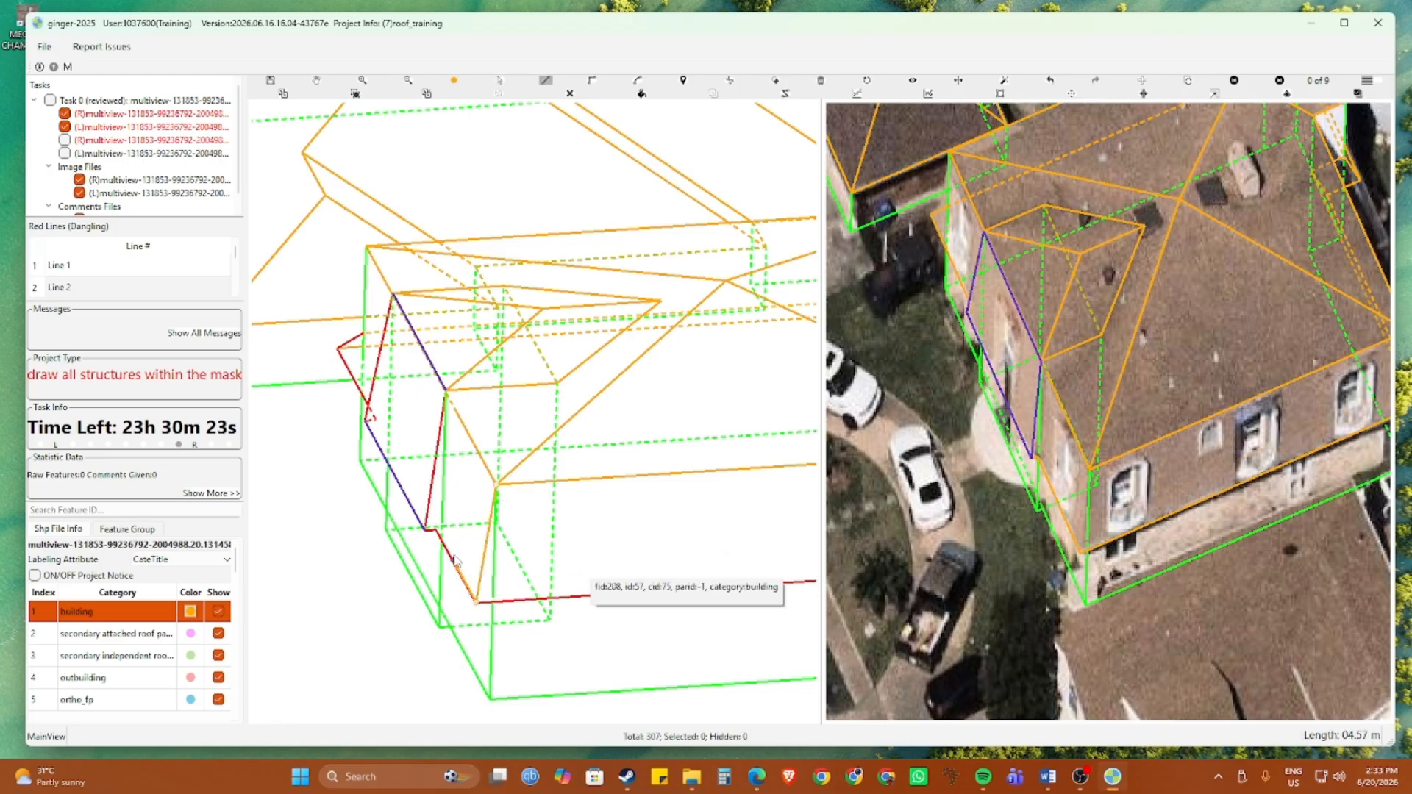
left_click(436, 528)
left_click(446, 401)
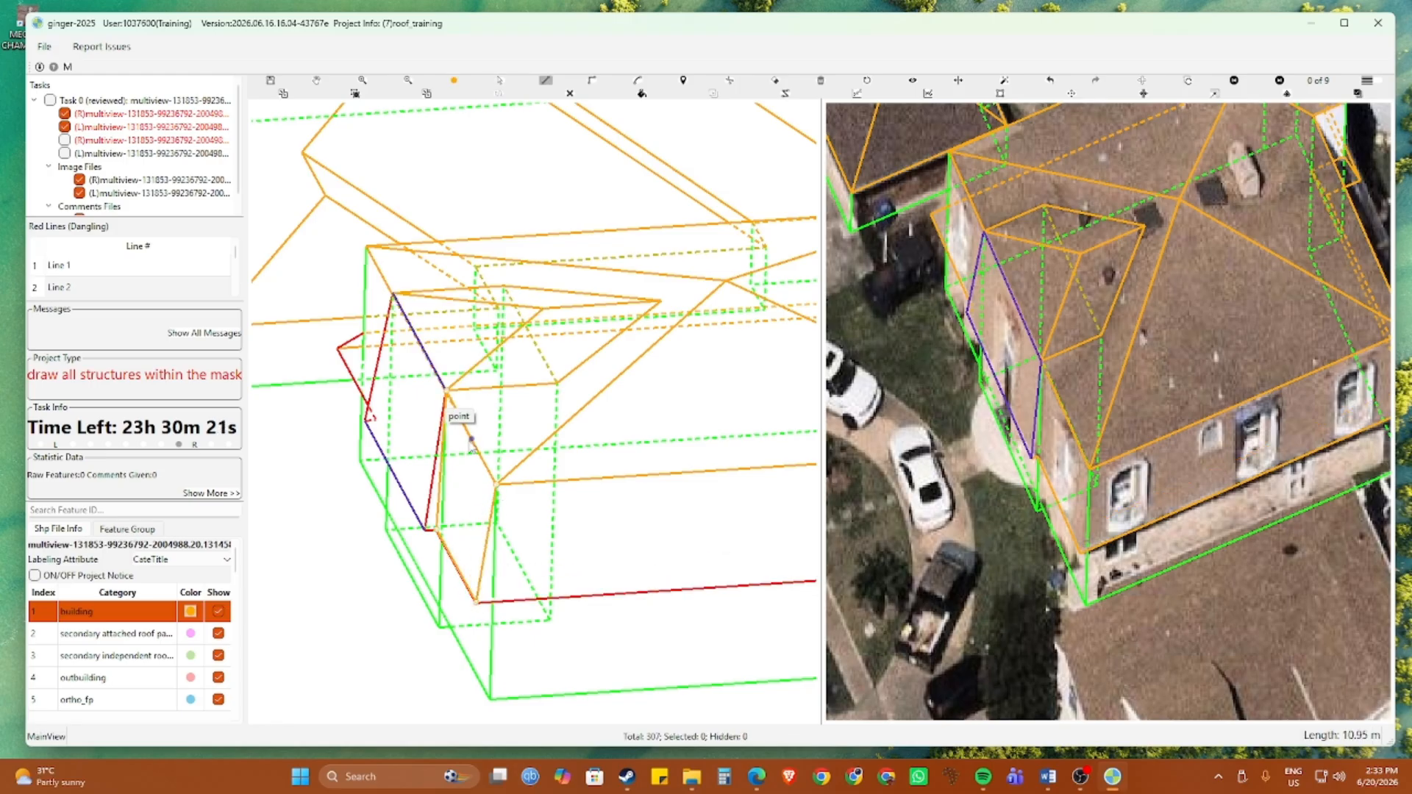
scroll(384, 463, "down", 3)
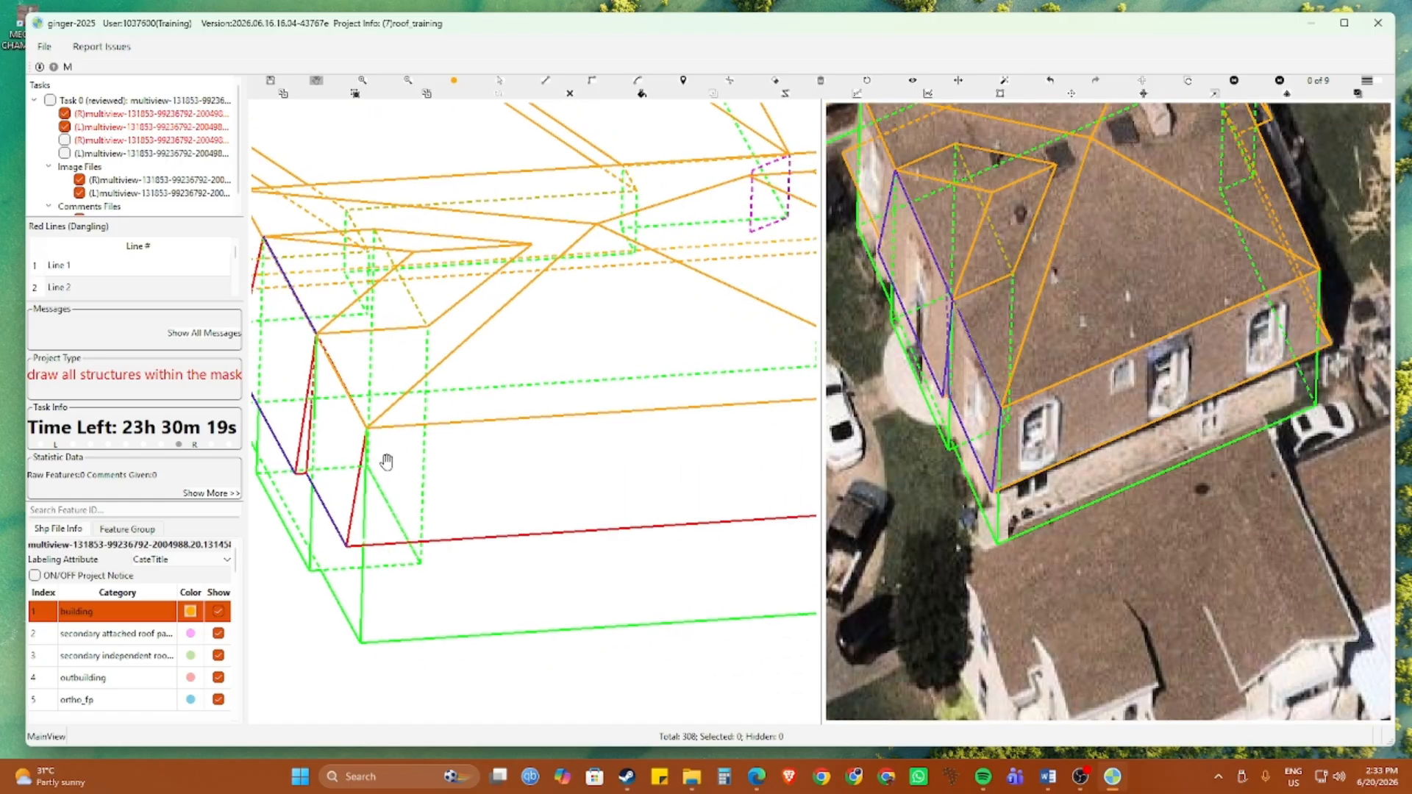
left_click(375, 440)
left_click(360, 518)
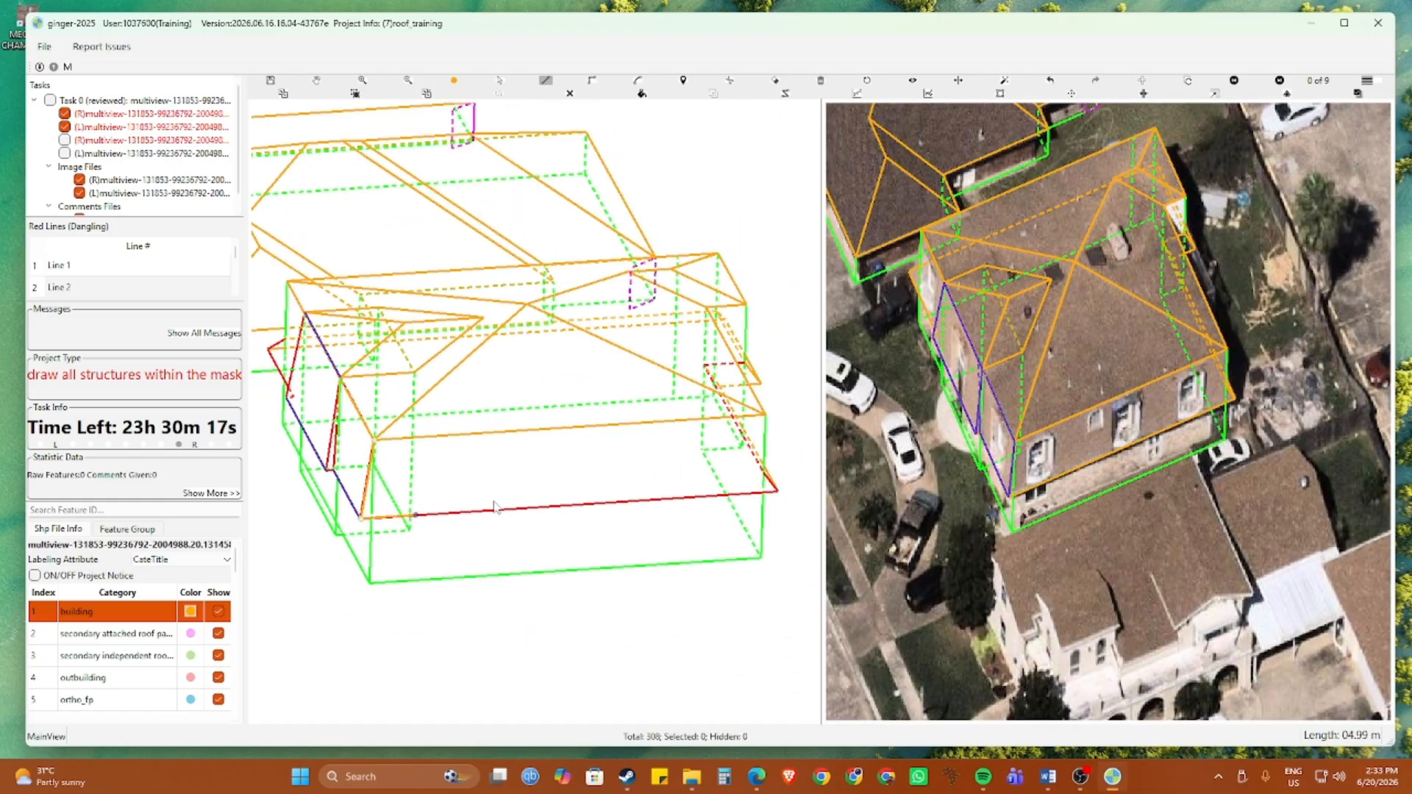
left_click_drag(573, 461, 677, 473)
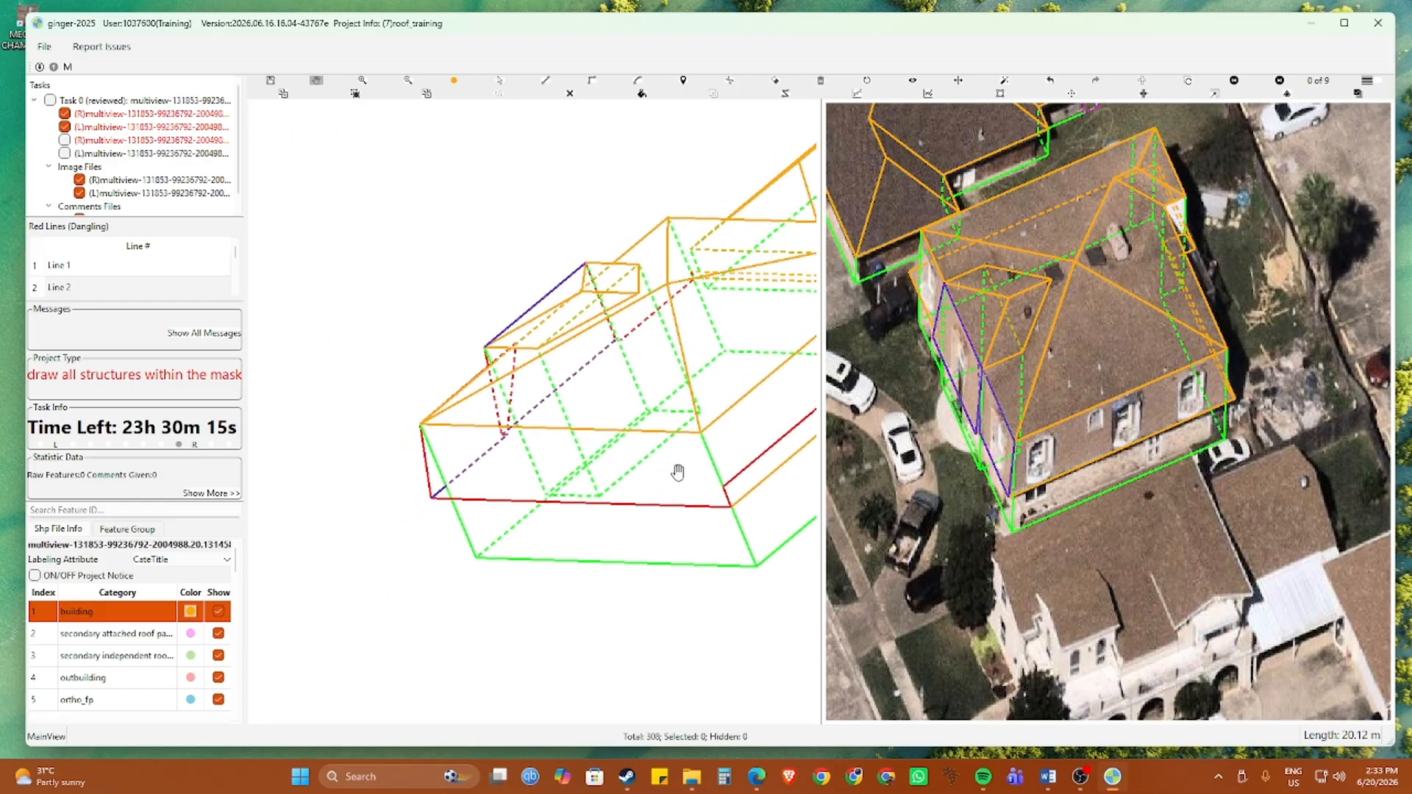
key("space")
Try to draw the front wall face between the main roof's eave and the outer edge of the lower outline
left_click(735, 478)
key("space")
key("l")
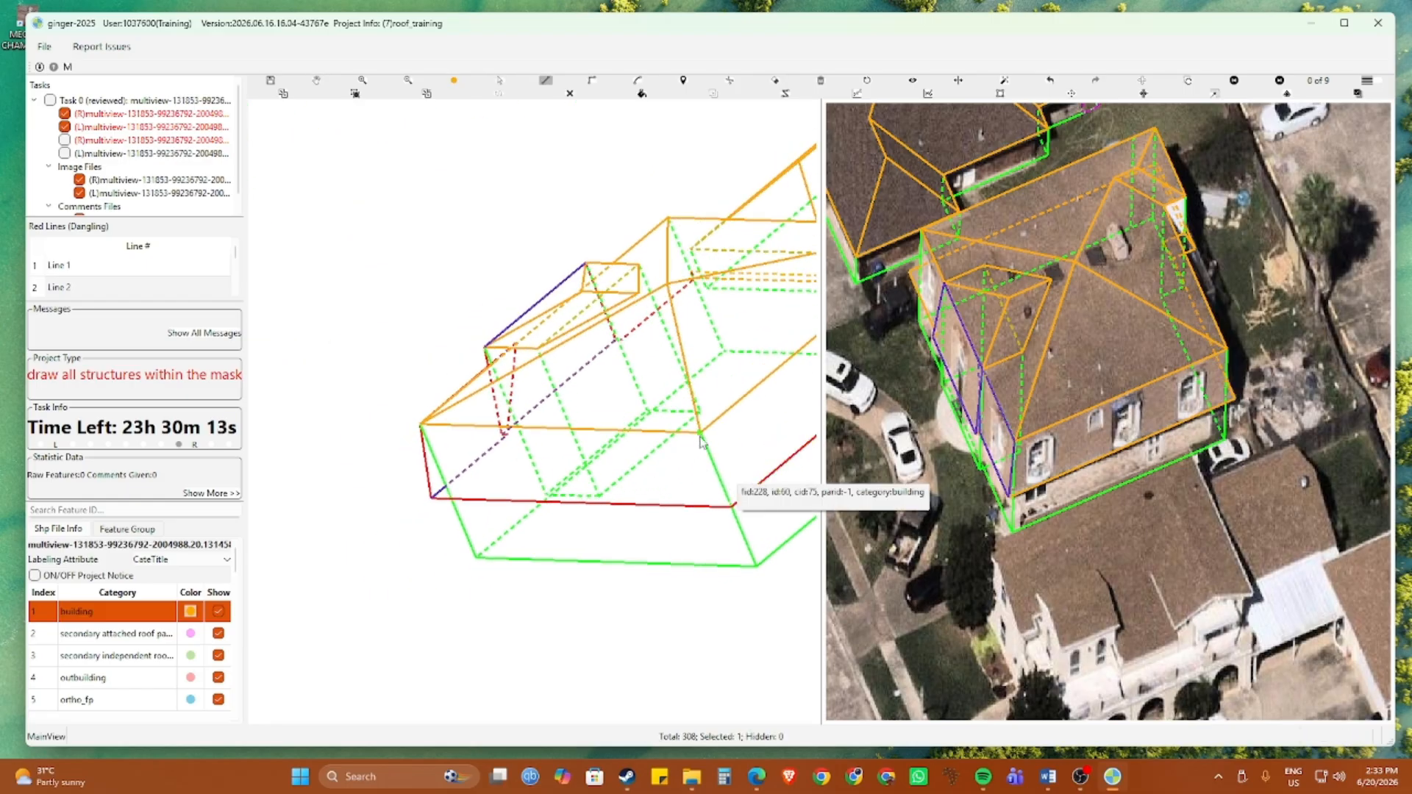
left_click(699, 432)
left_click(731, 507)
left_click(432, 497)
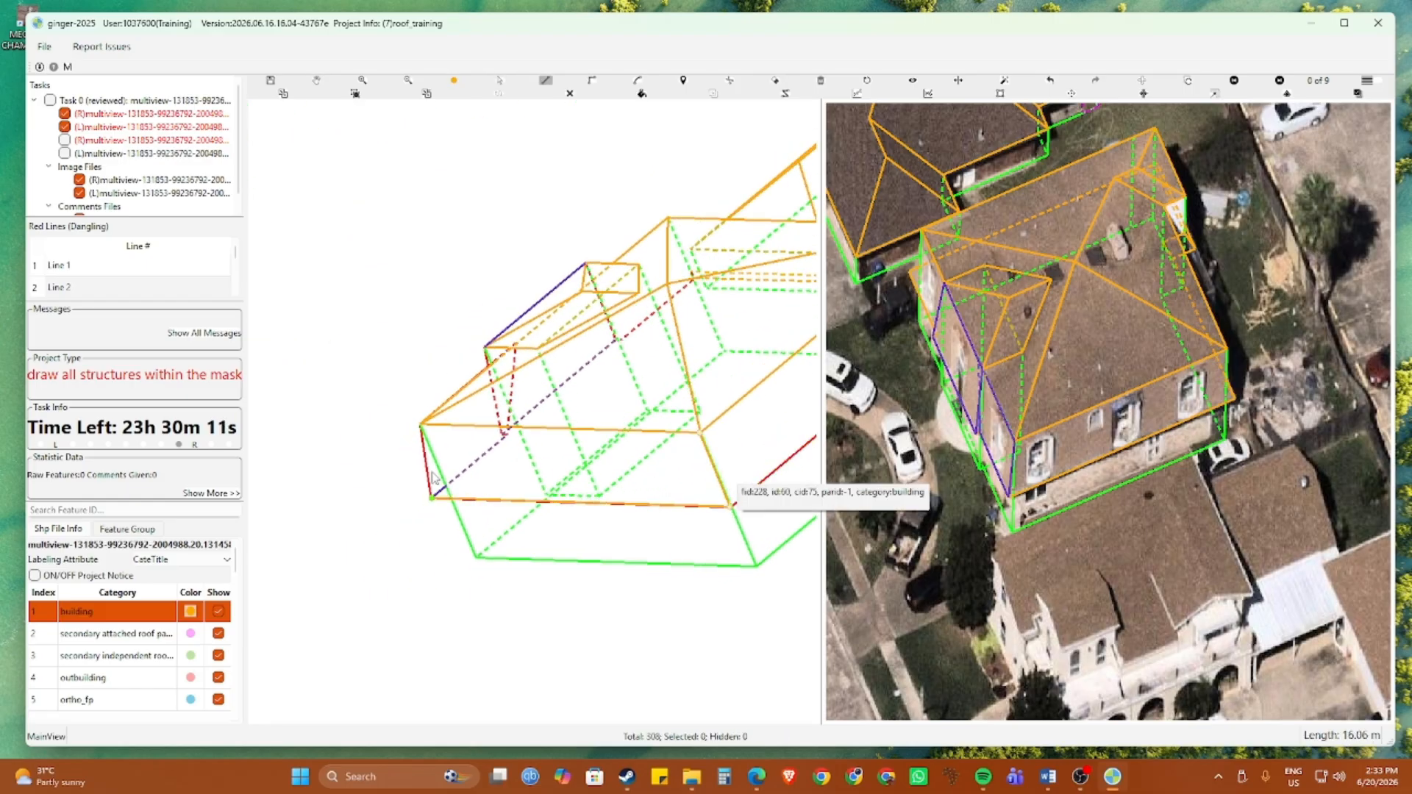
left_click(421, 426)
Examine how the front wall face aligns with the house's yard-side corner in the aerial photo
scroll(1217, 409, "up", 4)
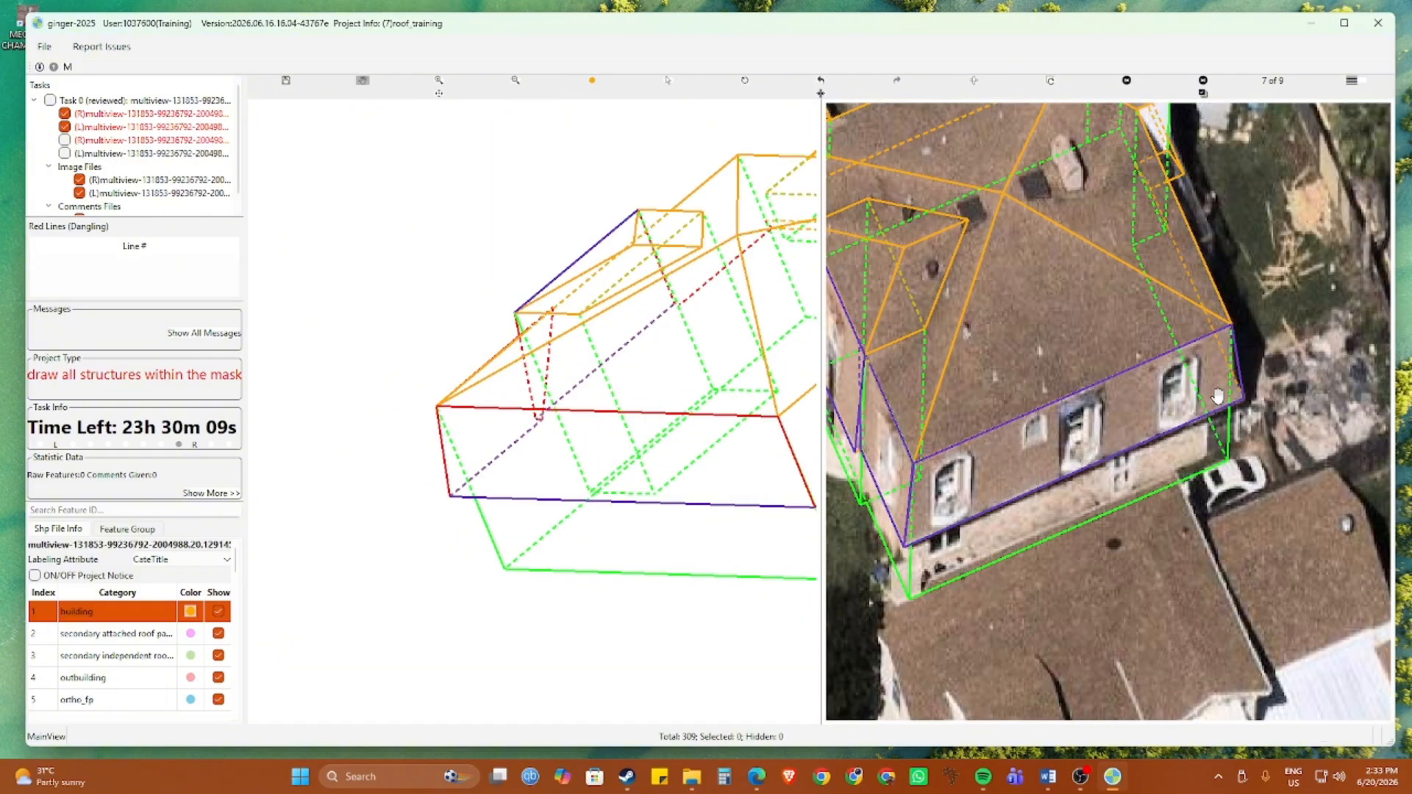
scroll(1225, 339, "down", 4)
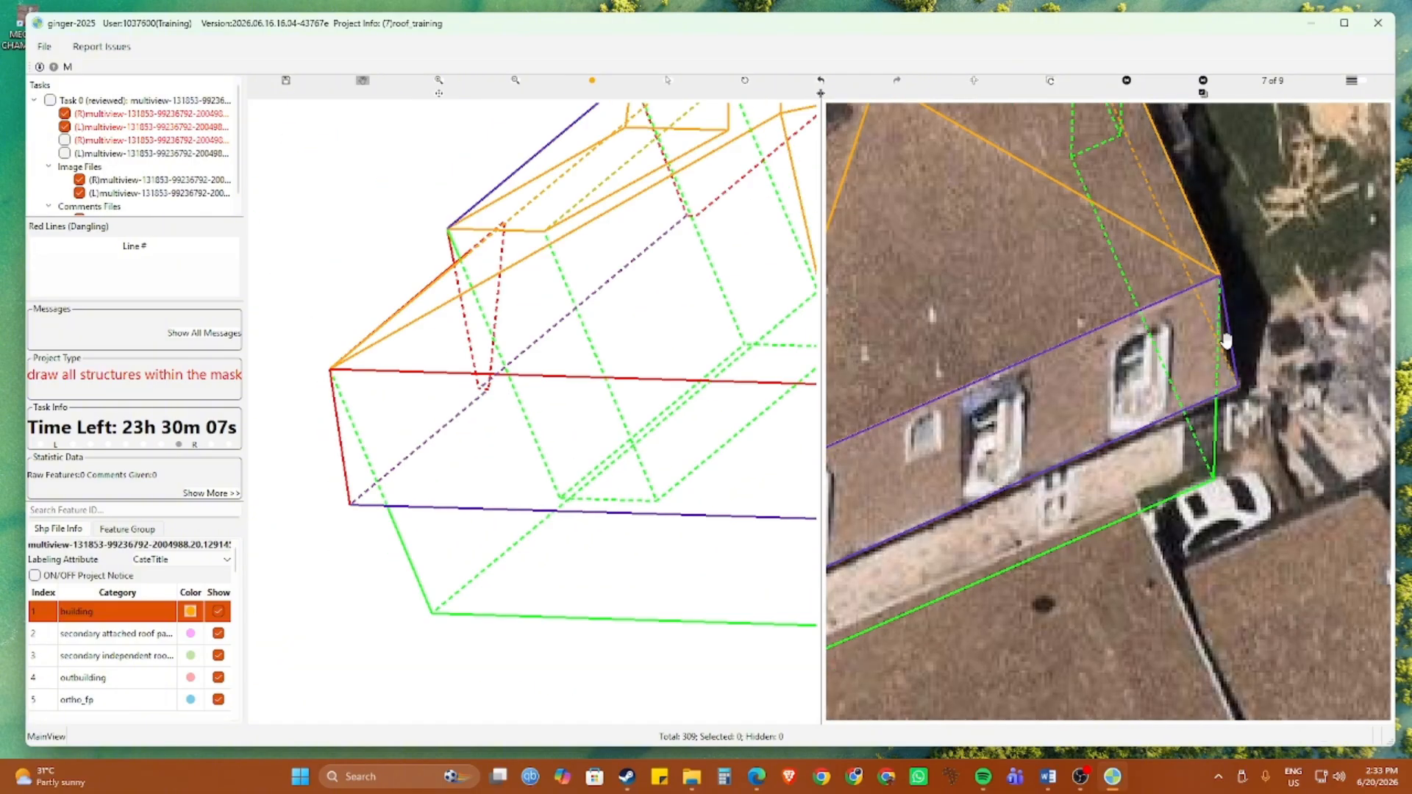
key("r")
key("r")
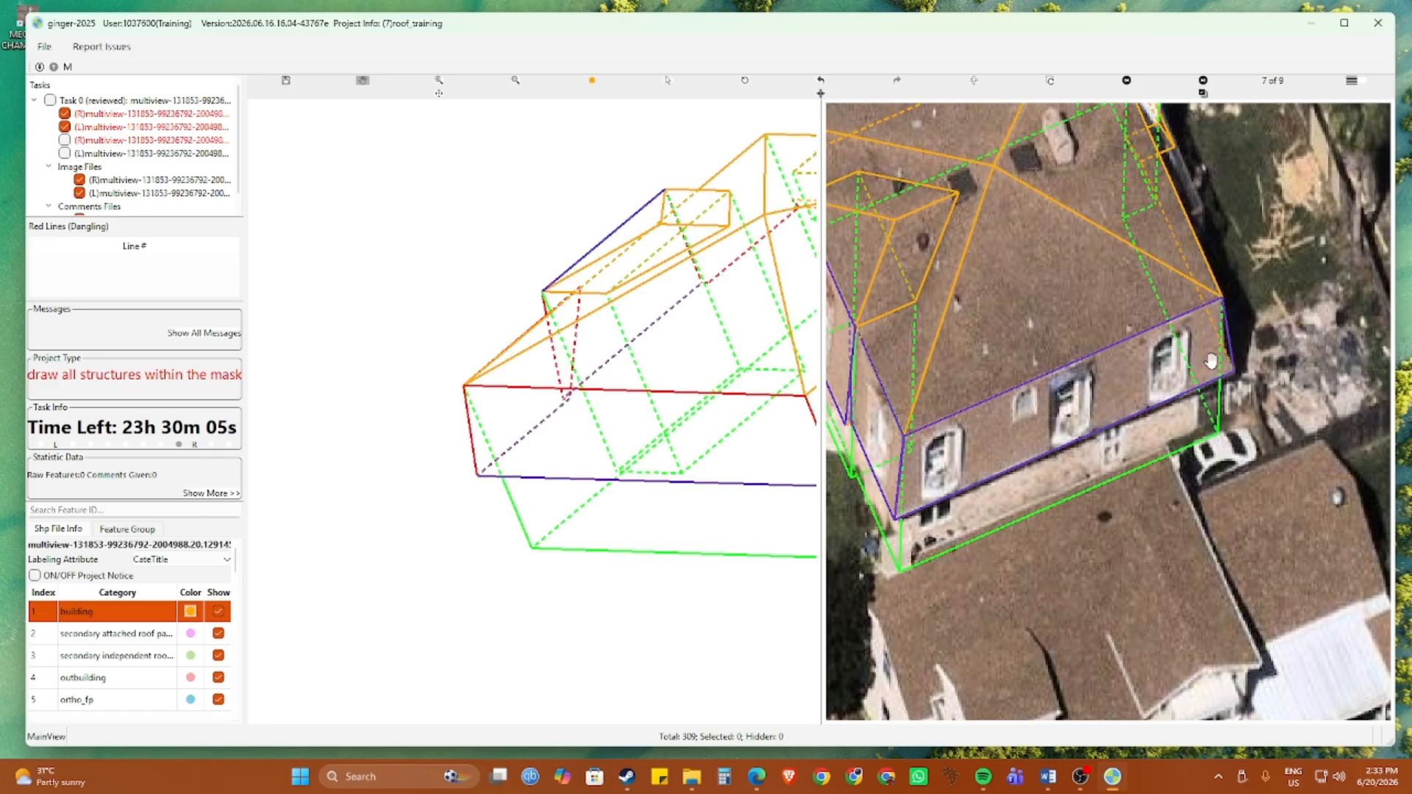
scroll(1211, 360, "up", 3)
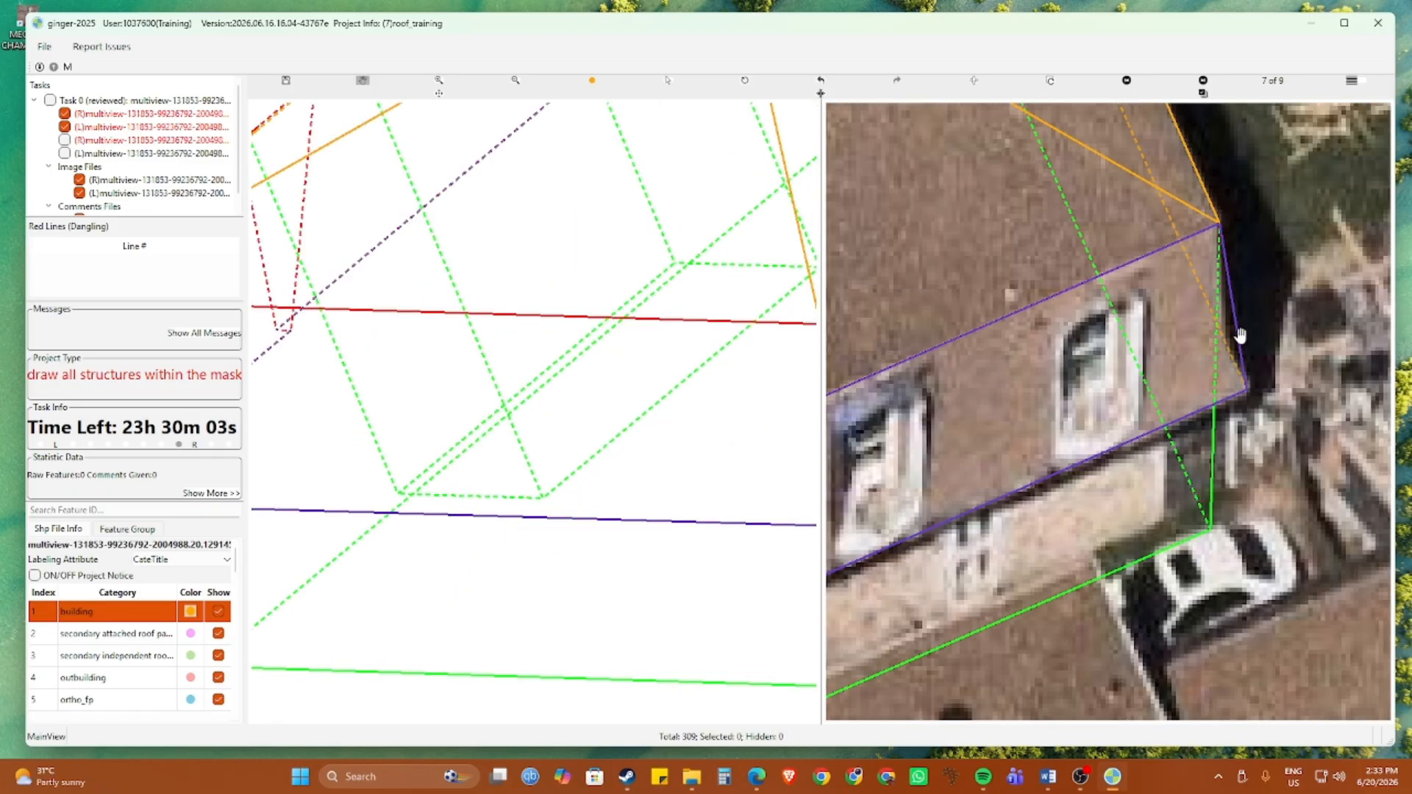
scroll(1230, 347, "down", 2)
left_click_drag(716, 422, 596, 469)
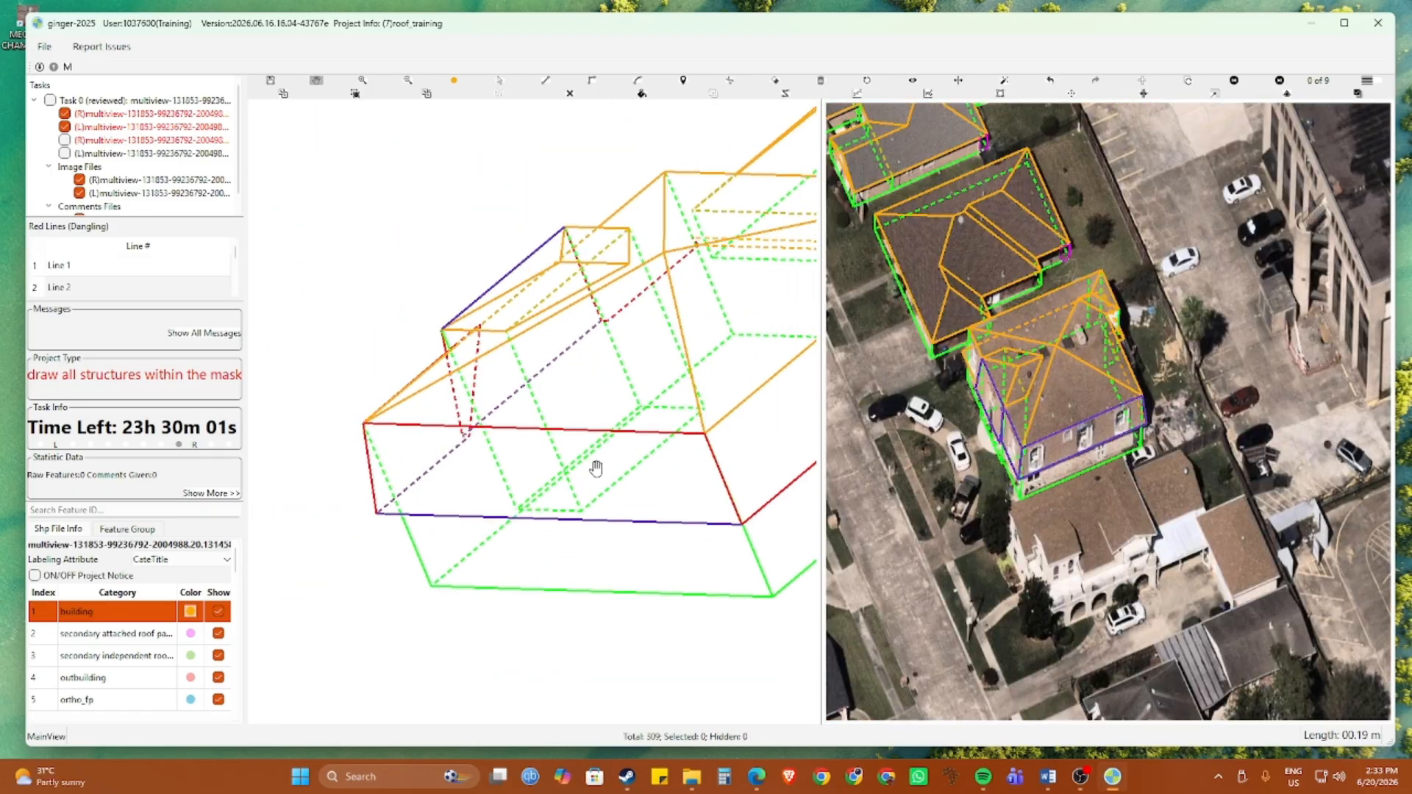
Undo the front wall face and the adjoining driveway-side wall face between the main eave and the lower outline
key("ctrl+z")
key("ctrl+z")
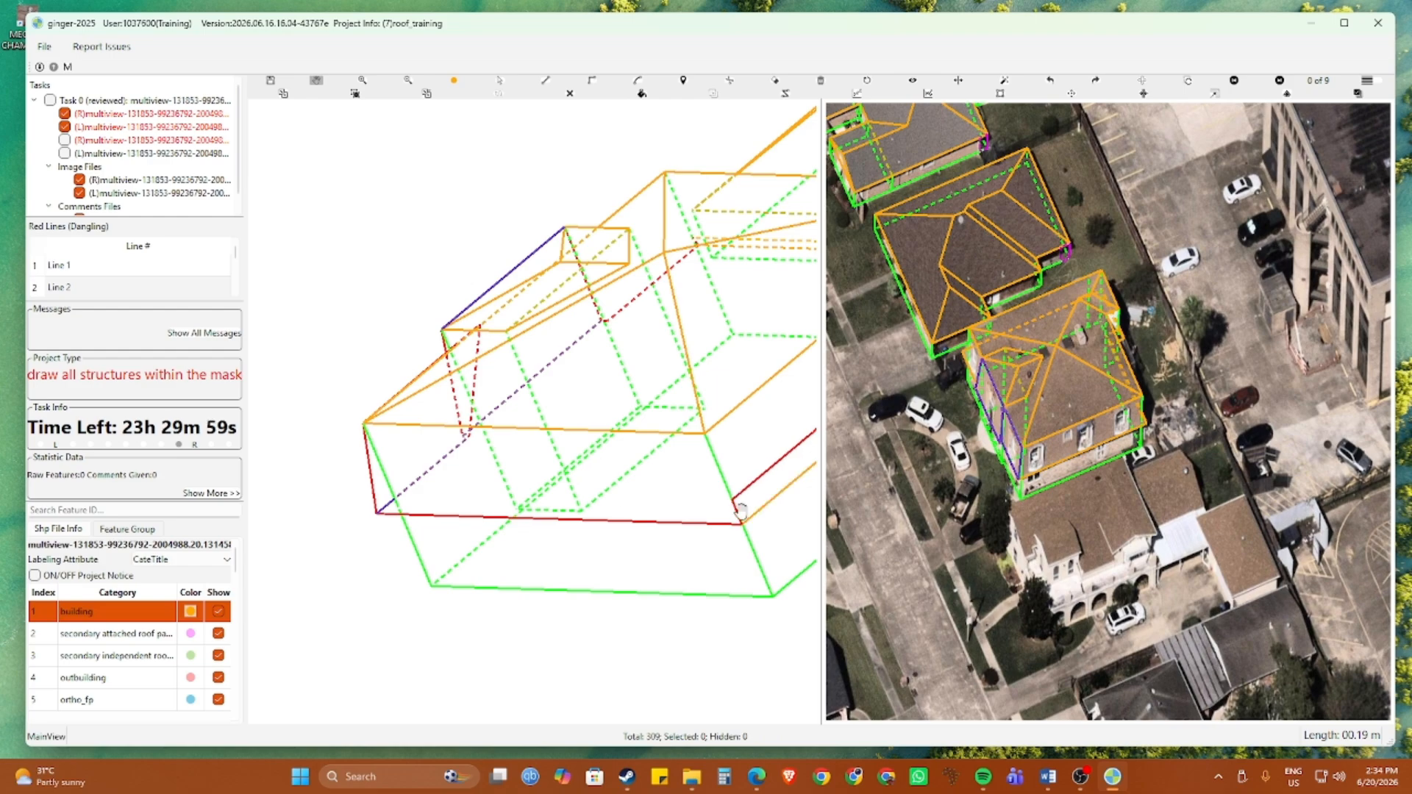
key("ctrl+z")
key("ctrl+z")
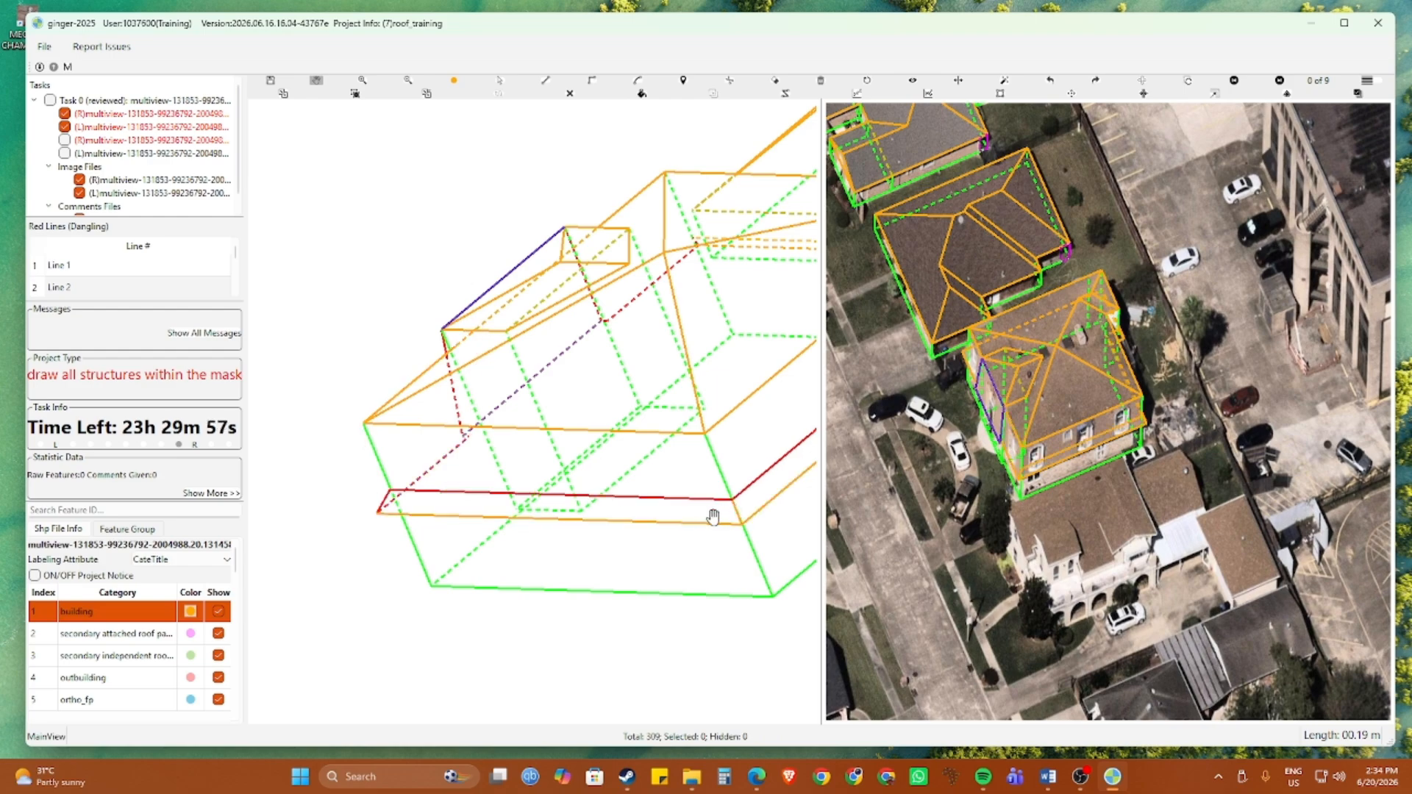
Examine the brown house's yard-side front corner, comparing the eave, the inner and outer lower outlines and the wall edge
scroll(1203, 441, "up", 3)
scroll(1136, 430, "up", 2)
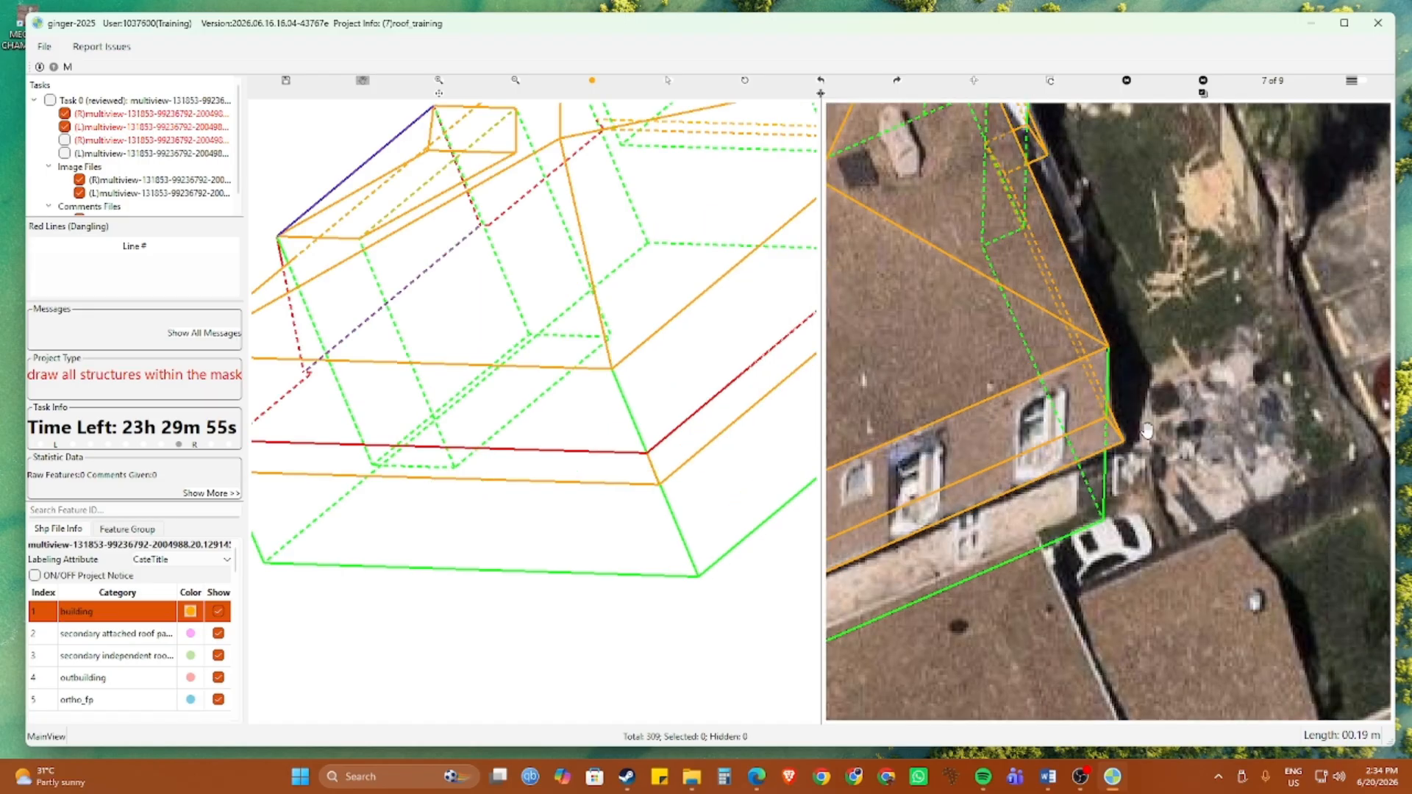
scroll(1127, 430, "up", 1)
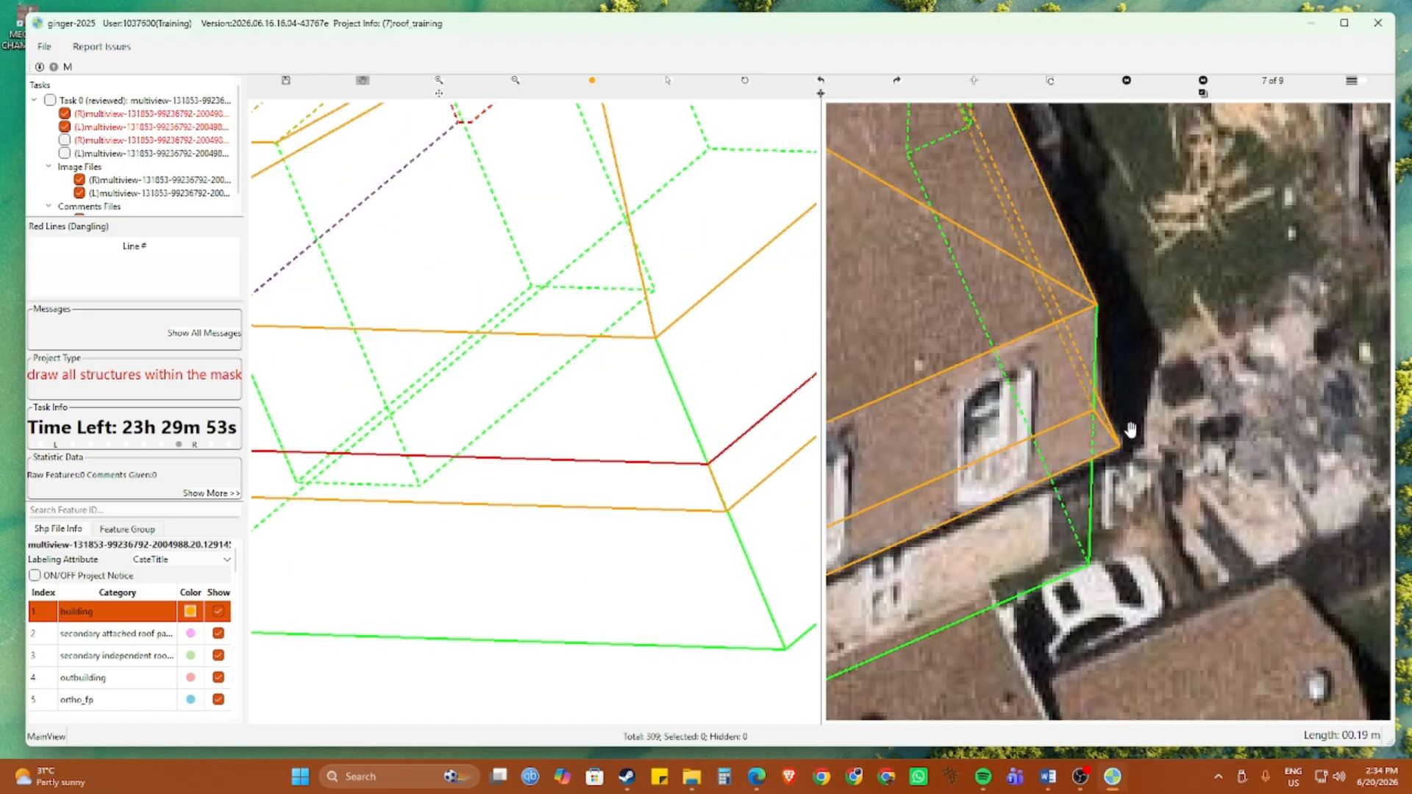
key("space")
key("space")
key("space")
key("space")
scroll(1128, 430, "down", 1)
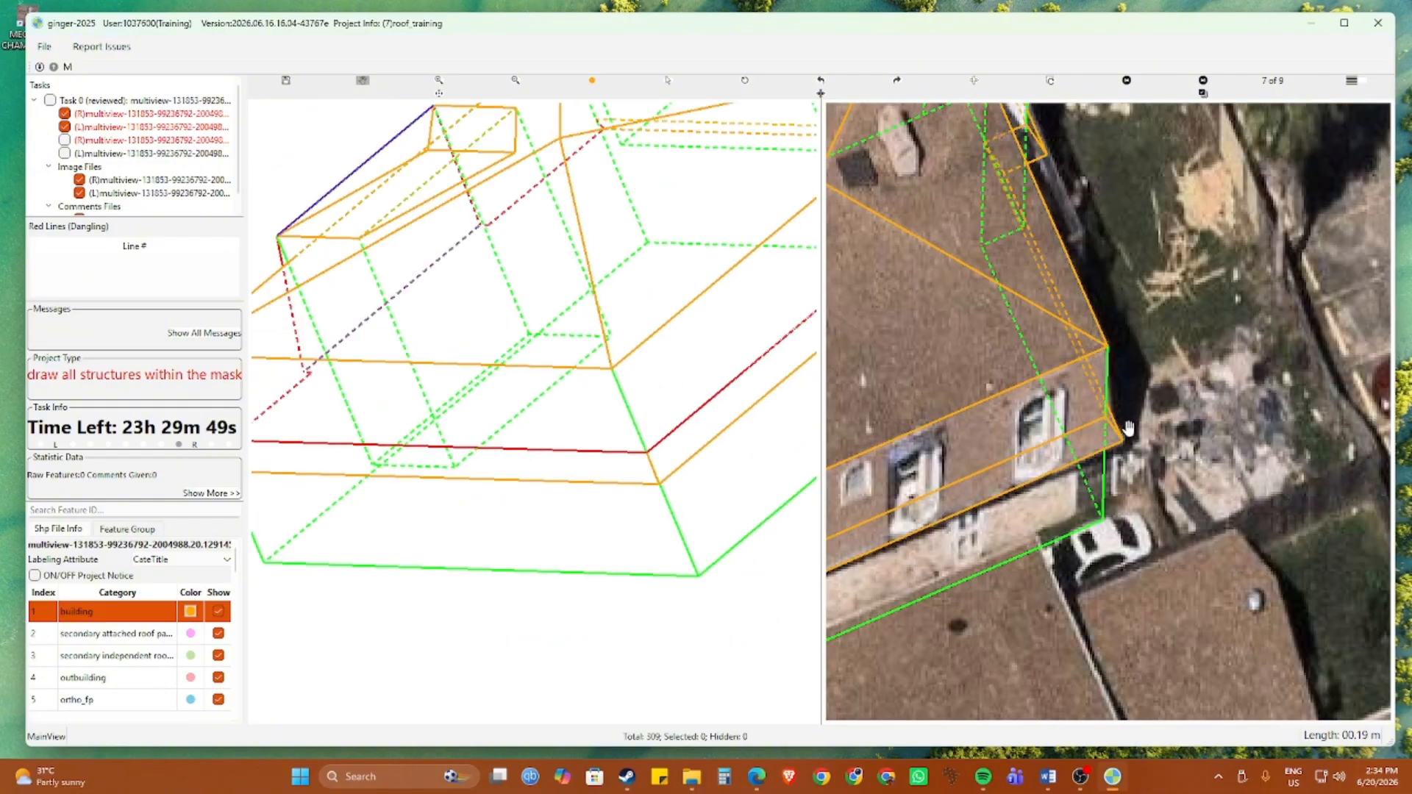
key("space")
key("space")
scroll(1105, 355, "up", 1)
scroll(658, 450, "down", 1)
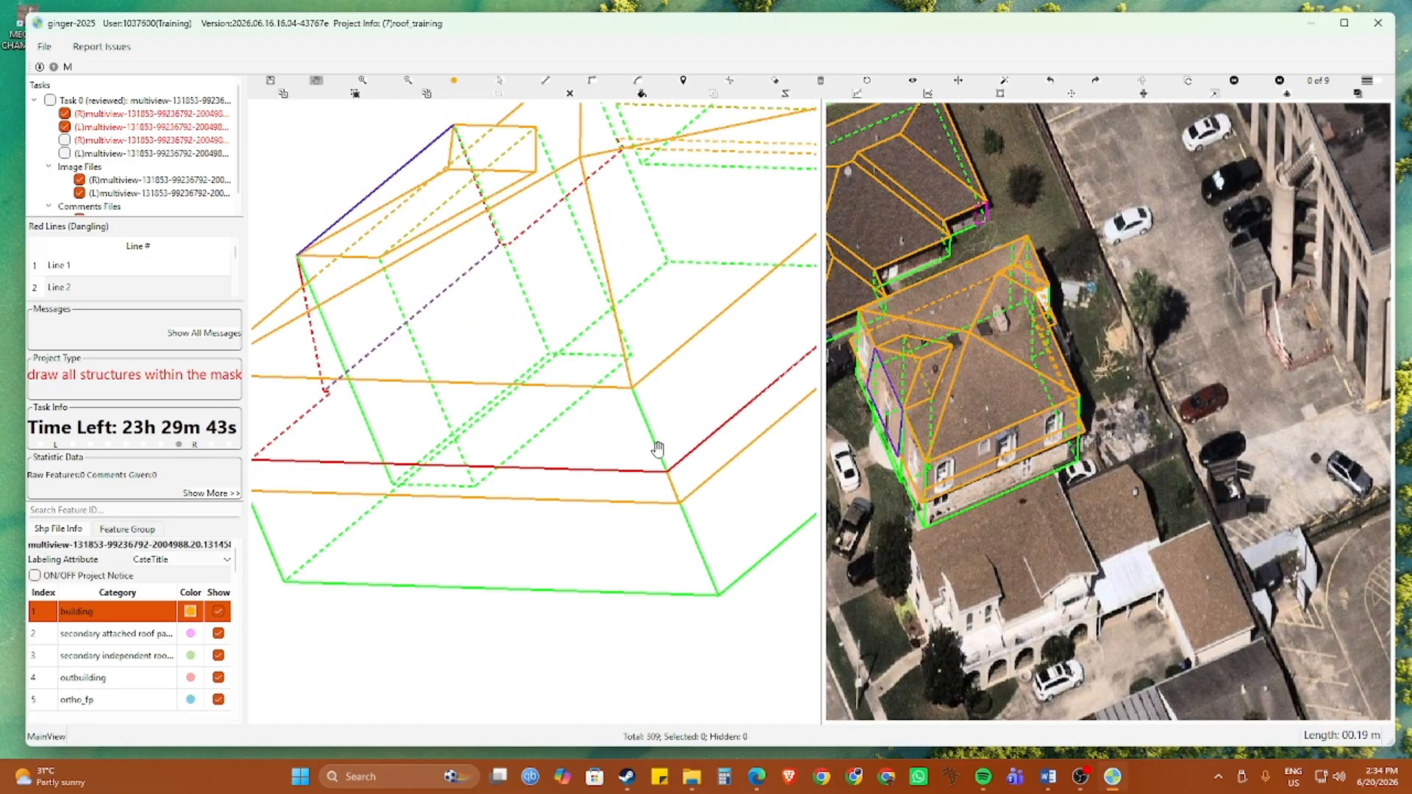
Show the aerial photos in both views, swap them, and inspect the lower outline's corner beside the parked white car
key("3")
scroll(657, 452, "down", 1)
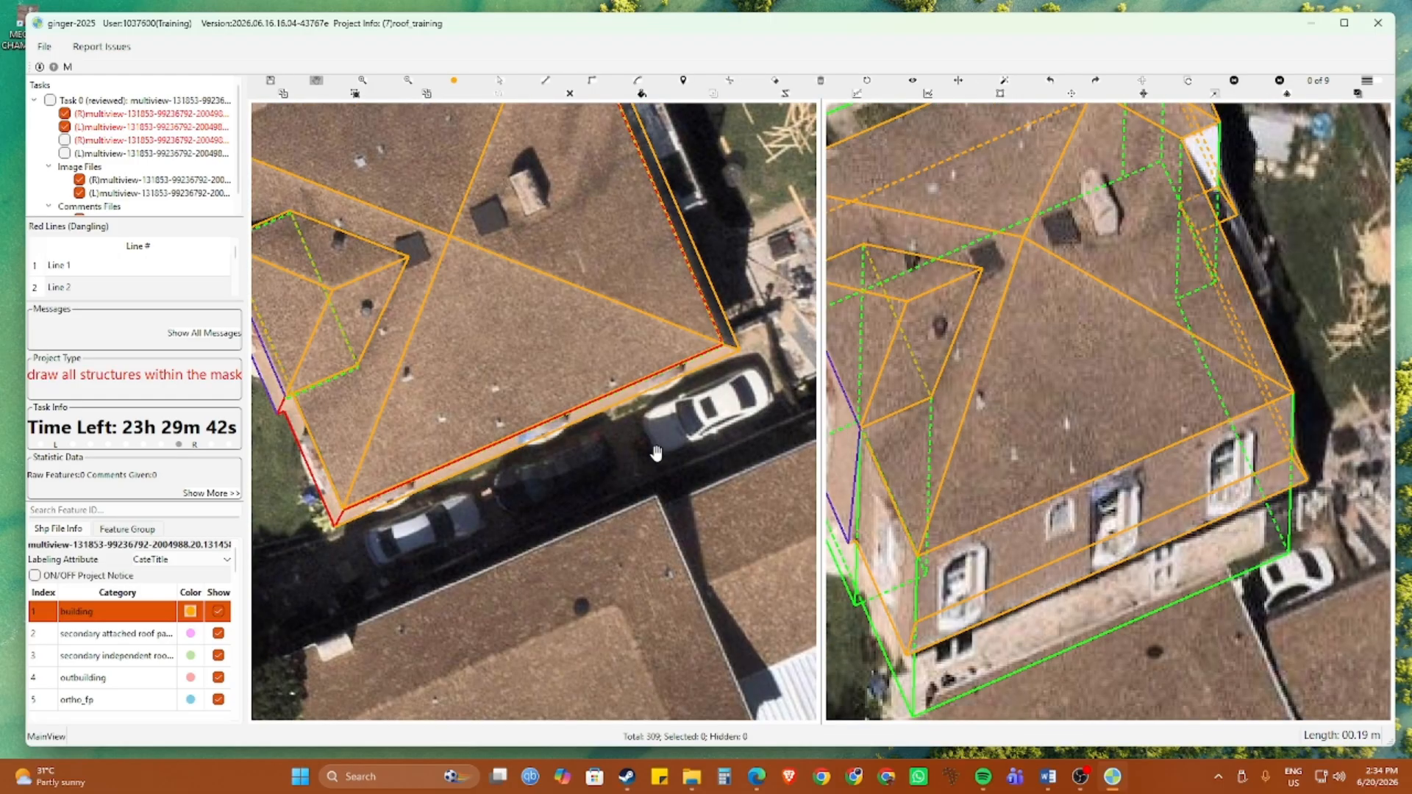
left_click(1142, 83)
scroll(627, 441, "up", 5)
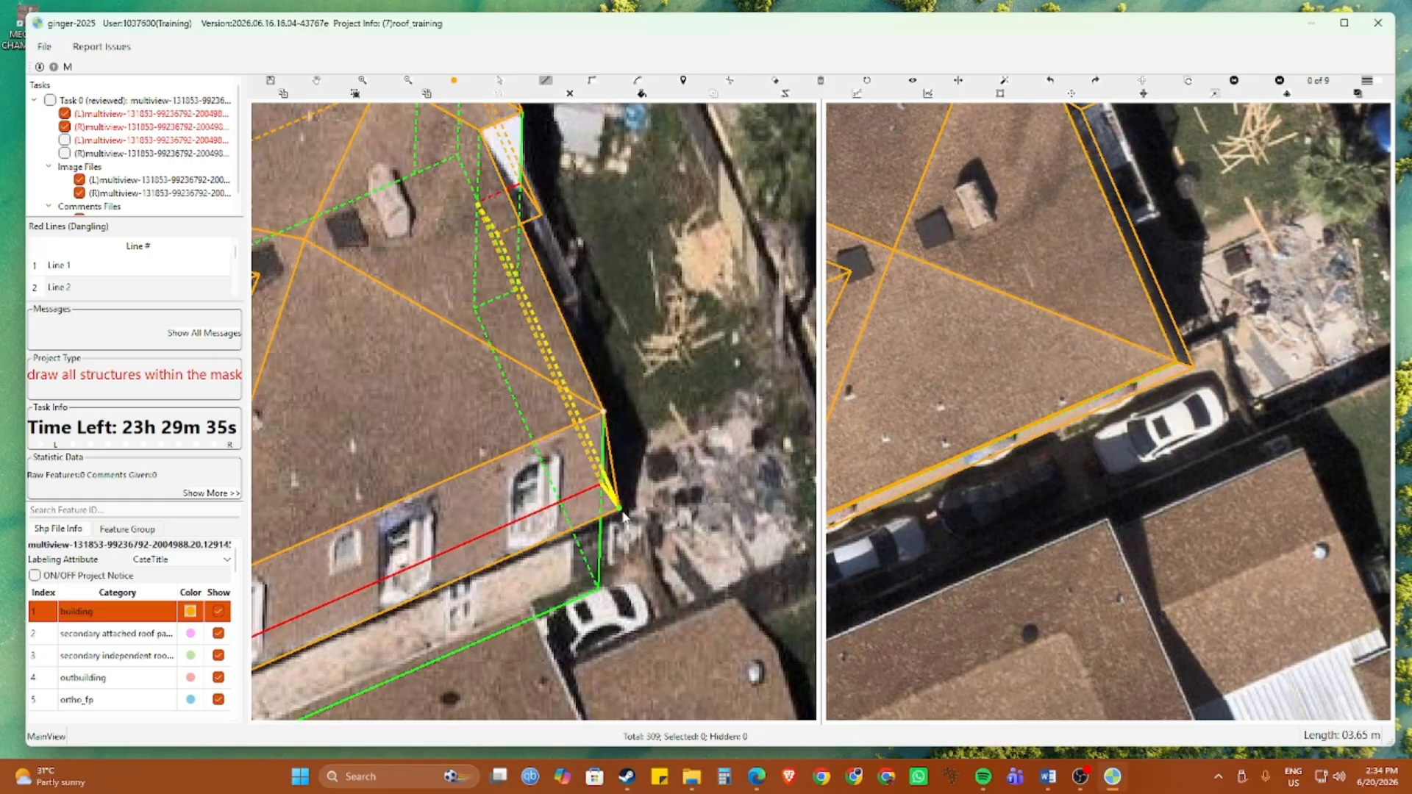
scroll(621, 513, "up", 2)
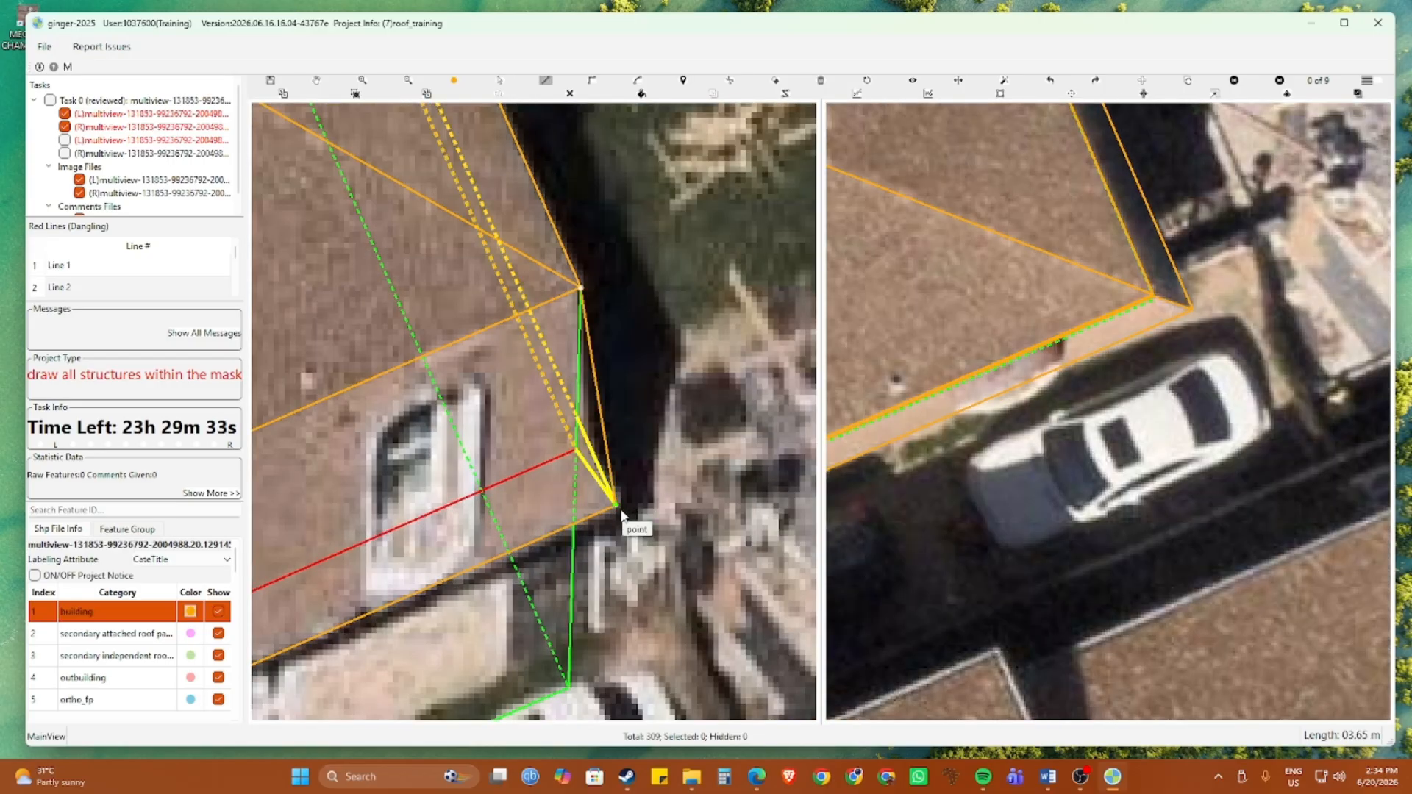
Start a screen snip of the view around the lower outline's corner and open the shape tools for annotating it
key("super+shift+s")
left_click_drag(133, 53, 828, 711)
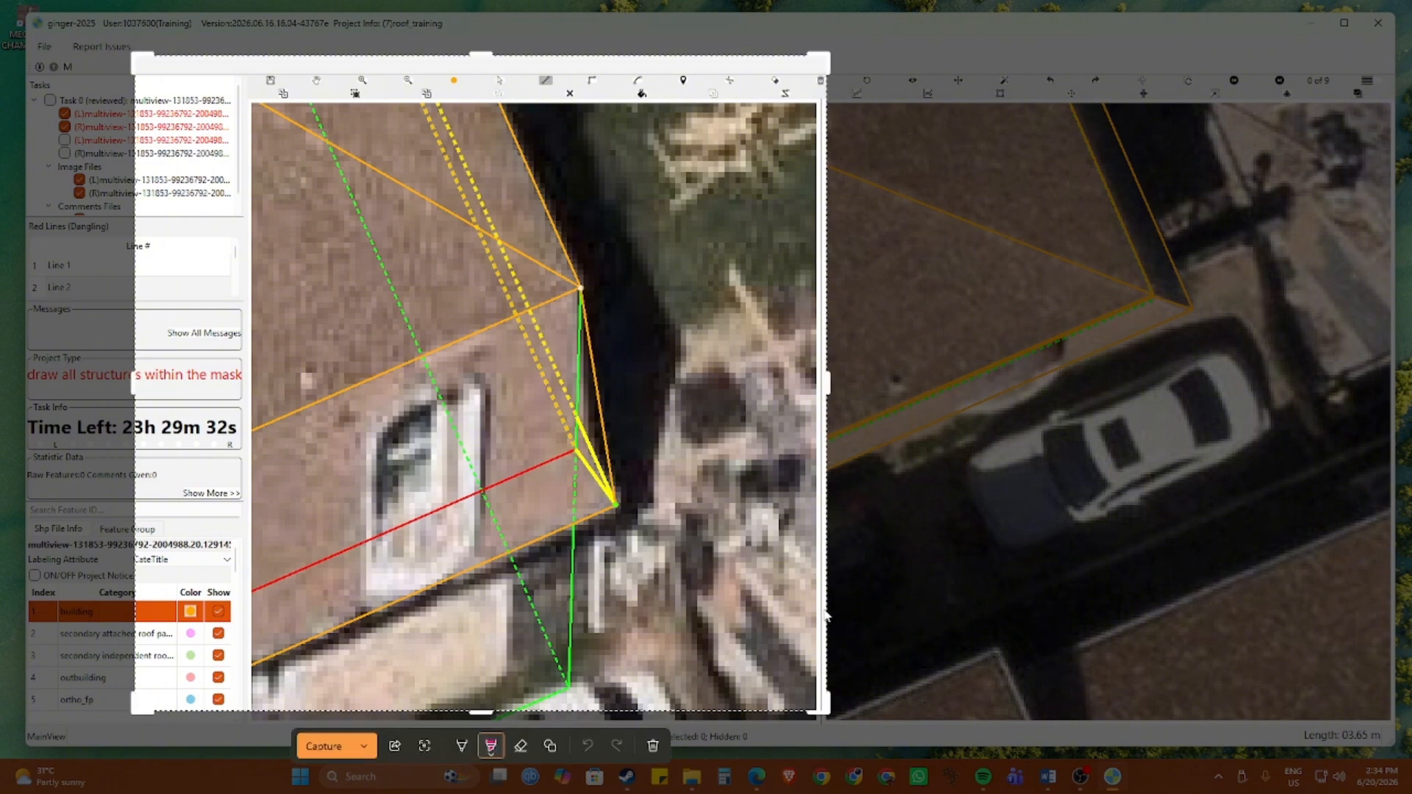
left_click(551, 747)
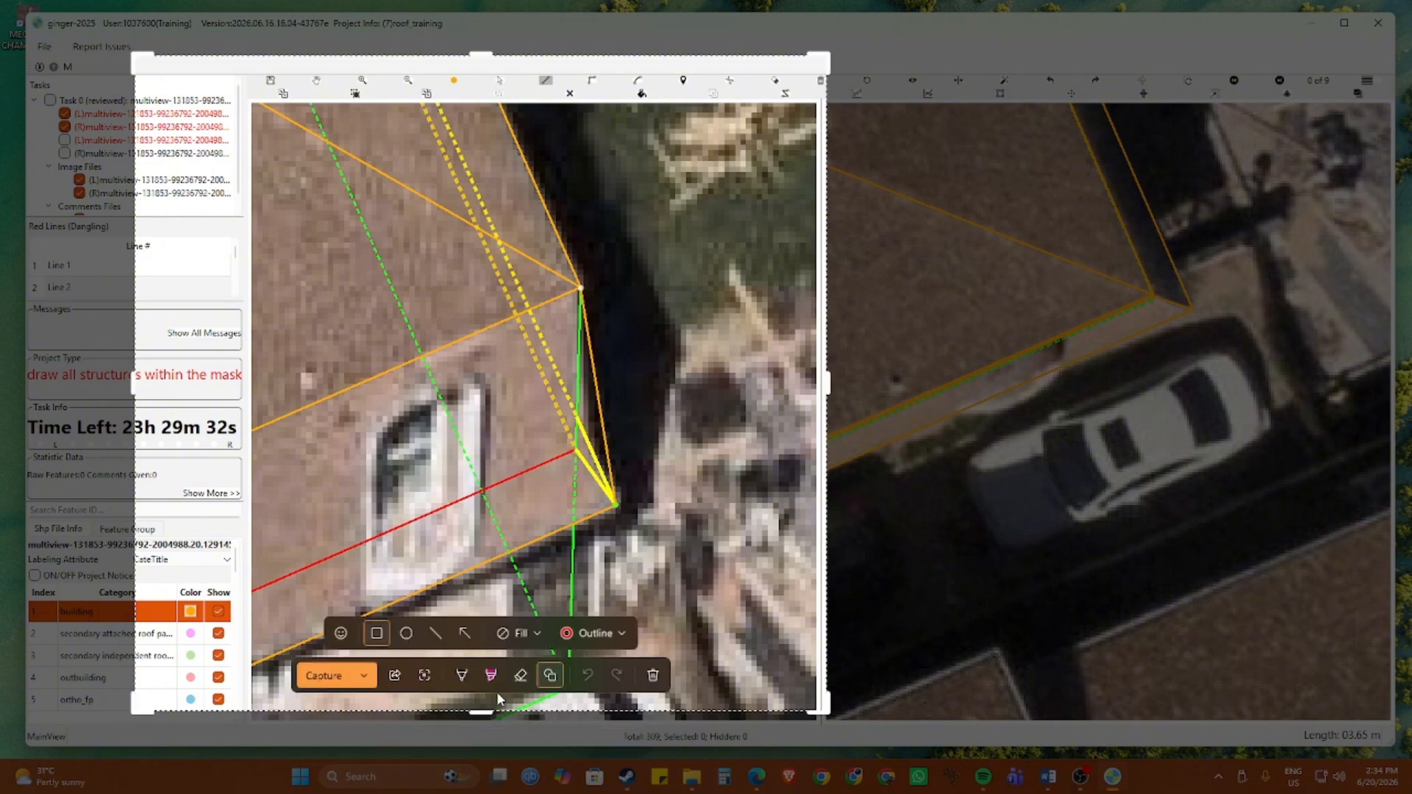